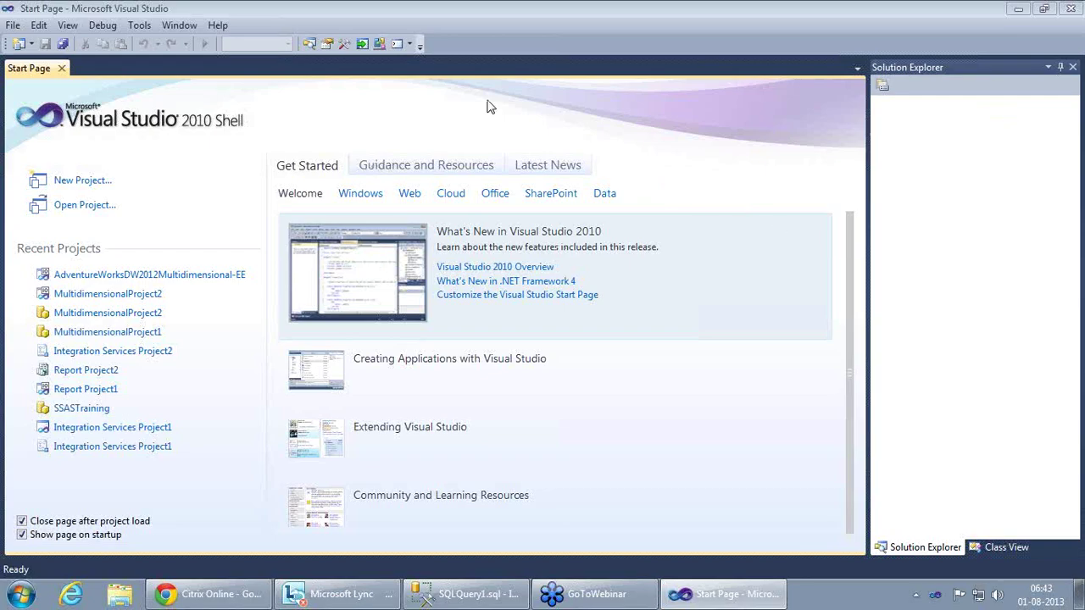
Step: Open the recent solution MultidimensionalProject2.sln and open the Adventure Works DW2012 cube in the cube designer
{"action": "left_click", "coordinate": [10, 27]}
{"action": "mouse_move", "coordinate": [93, 240]}
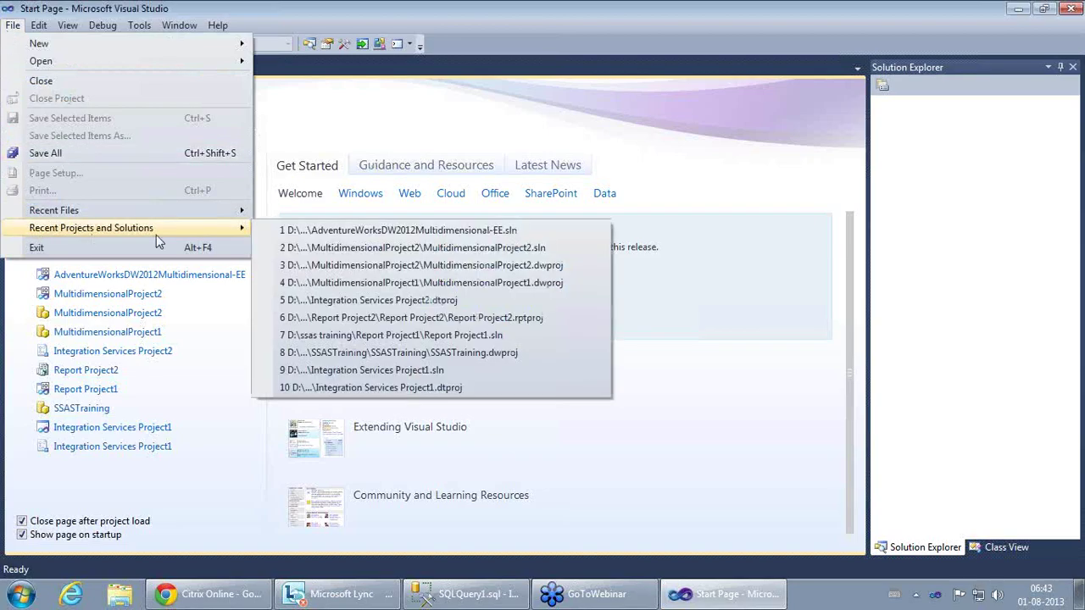
{"action": "left_click", "coordinate": [437, 251]}
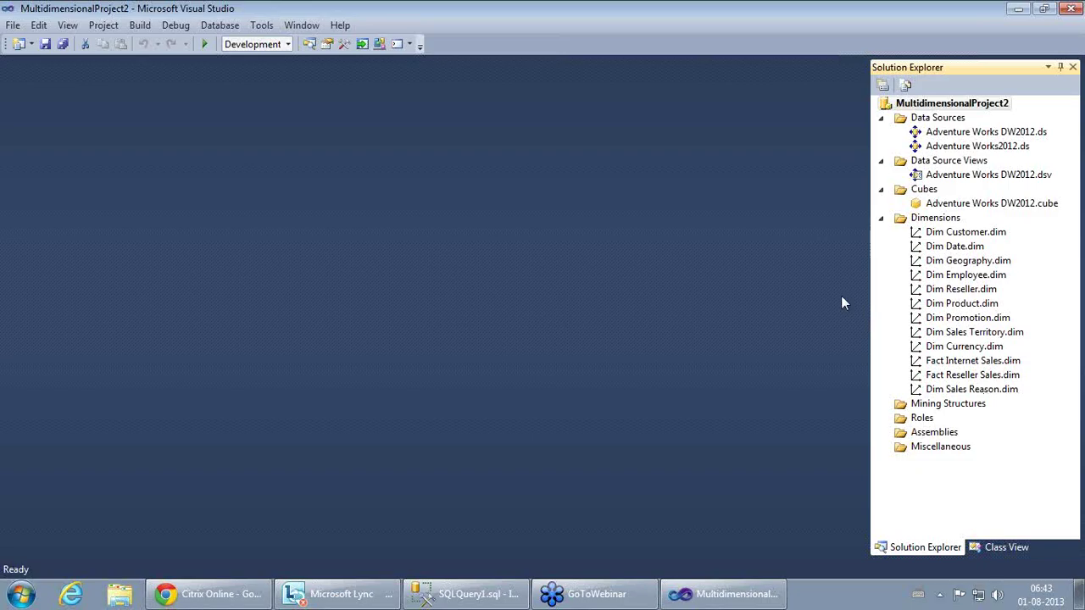
{"action": "double_click", "coordinate": [917, 204]}
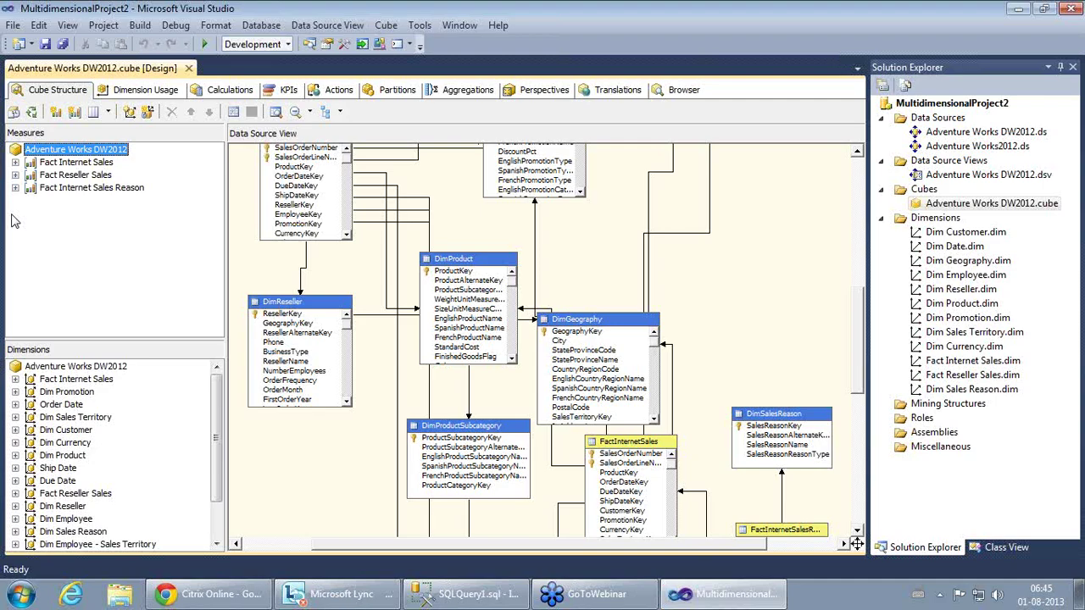
Step: Expand the Fact Internet Sales measure group and look through its measures from Order Quantity to Revision Number
{"action": "left_click", "coordinate": [15, 162]}
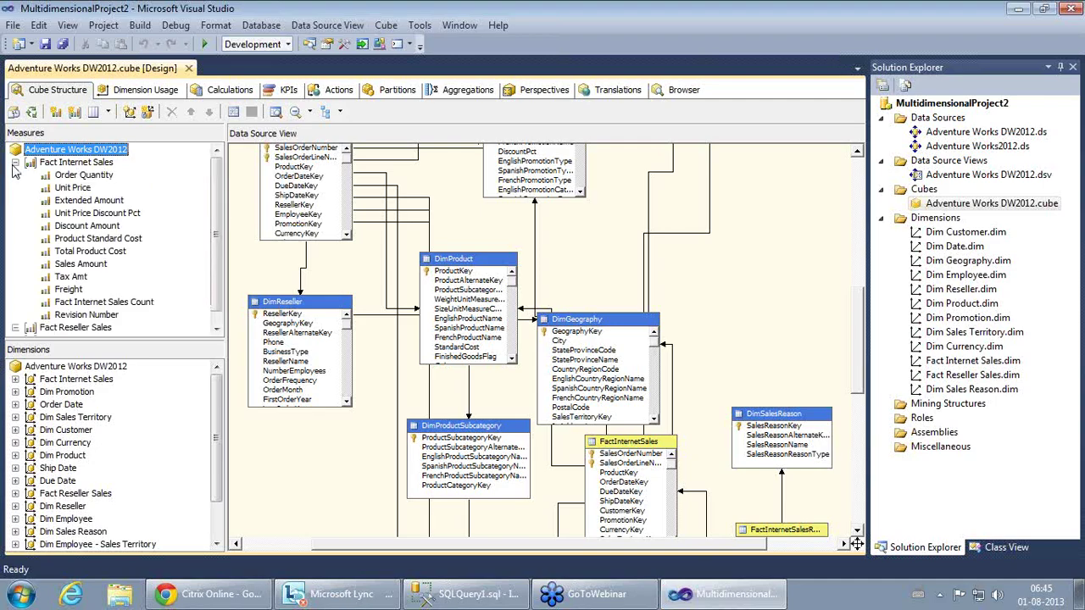
{"action": "left_click", "coordinate": [85, 177]}
{"action": "left_click", "coordinate": [85, 226]}
{"action": "left_click", "coordinate": [85, 251]}
{"action": "left_click", "coordinate": [81, 277]}
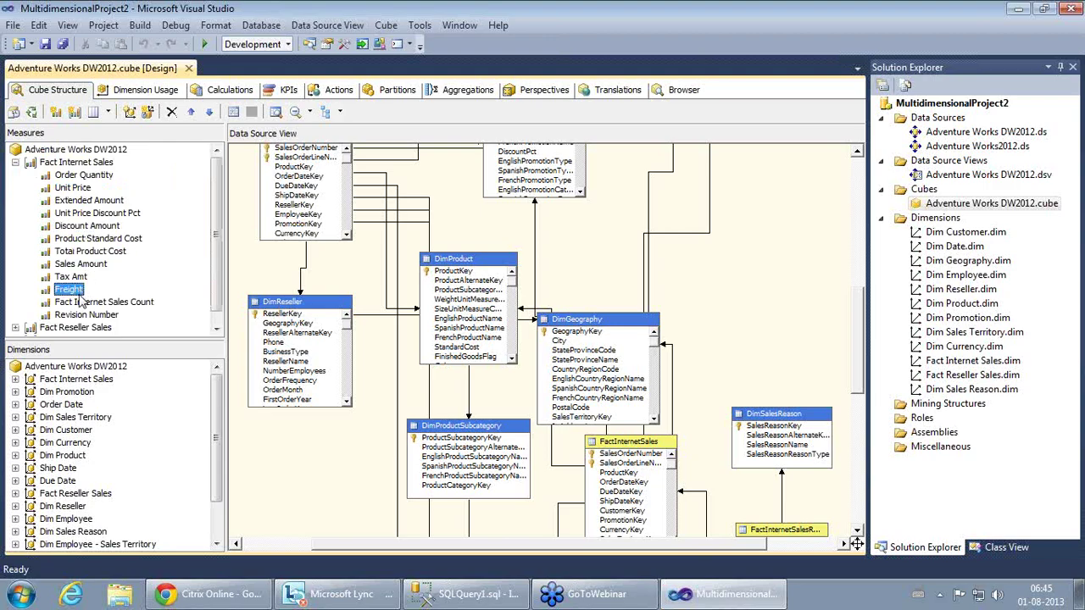
{"action": "left_click", "coordinate": [91, 302]}
{"action": "left_click", "coordinate": [96, 317]}
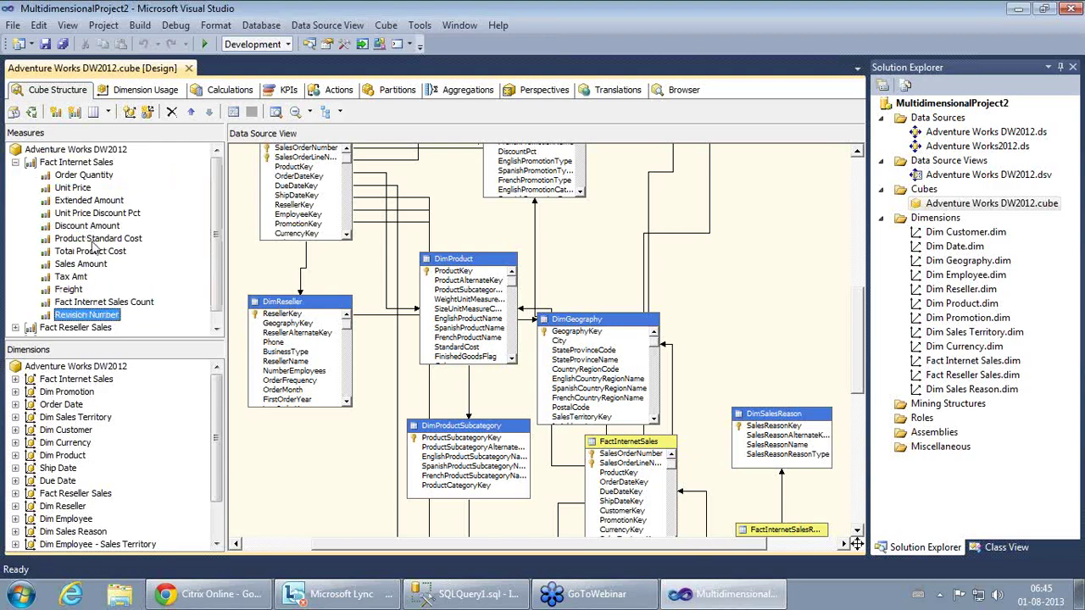
{"action": "left_click", "coordinate": [85, 163]}
{"action": "left_click", "coordinate": [84, 226]}
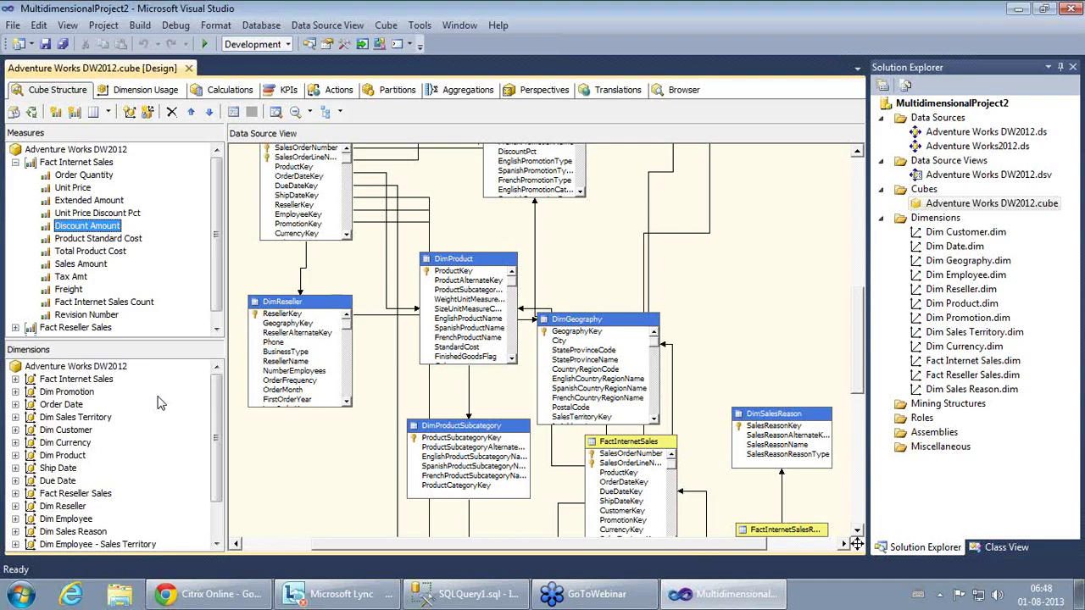
Step: Look at the Total Product Cost and Sales Amount measures of Fact Internet Sales, leaving measure names unedited
{"action": "left_click", "coordinate": [1009, 469]}
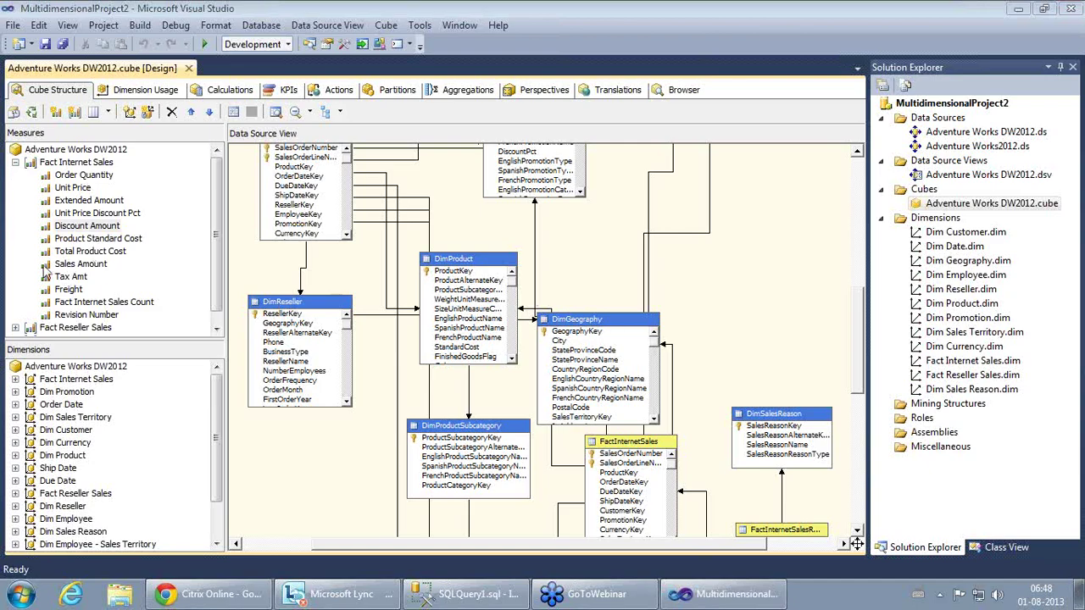
{"action": "left_click", "coordinate": [96, 243]}
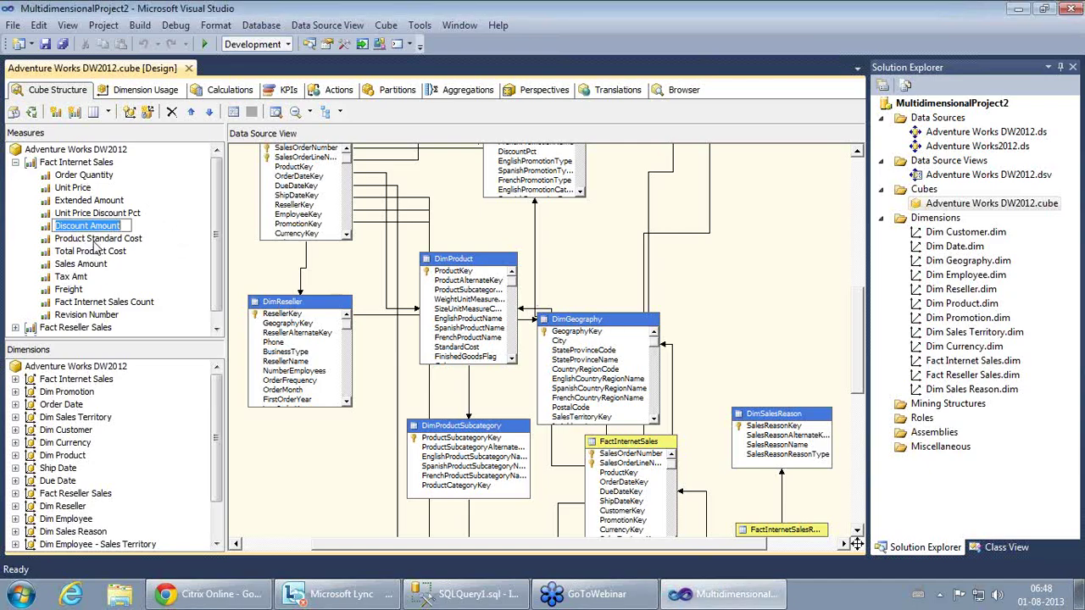
{"action": "left_click", "coordinate": [96, 253]}
{"action": "left_click", "coordinate": [90, 265]}
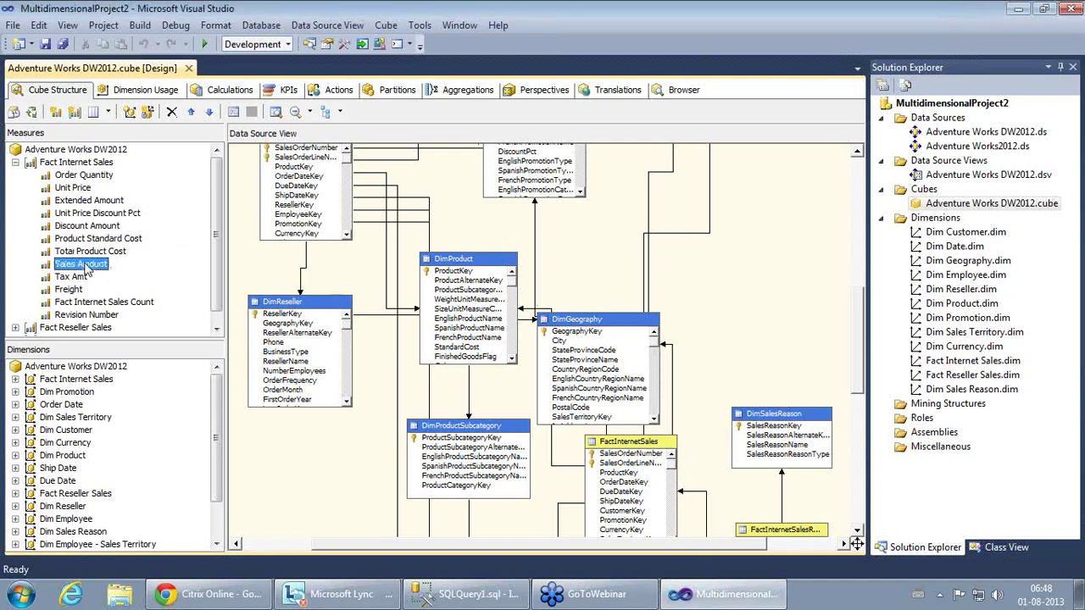
Step: Switch to SQL Server Management Studio and examine the numeric columns of dbo.FactResellerSales, including TotalProductCost and UnitPriceDiscountPct
{"action": "left_click", "coordinate": [466, 594]}
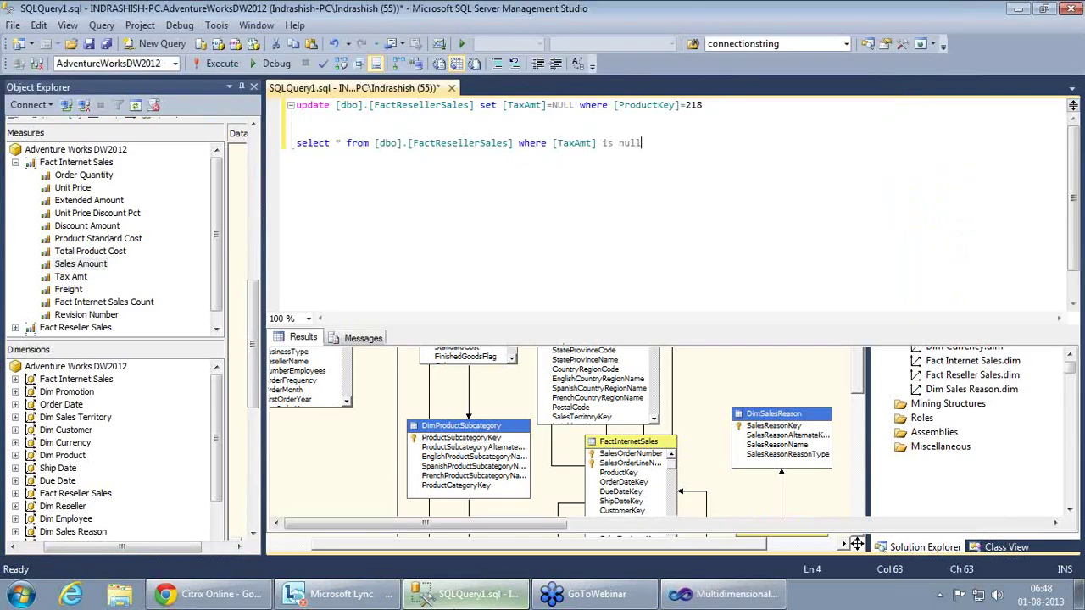
{"action": "left_click", "coordinate": [114, 424]}
{"action": "left_click", "coordinate": [115, 452]}
{"action": "left_click", "coordinate": [113, 468]}
{"action": "left_click", "coordinate": [117, 483]}
{"action": "left_click", "coordinate": [144, 439]}
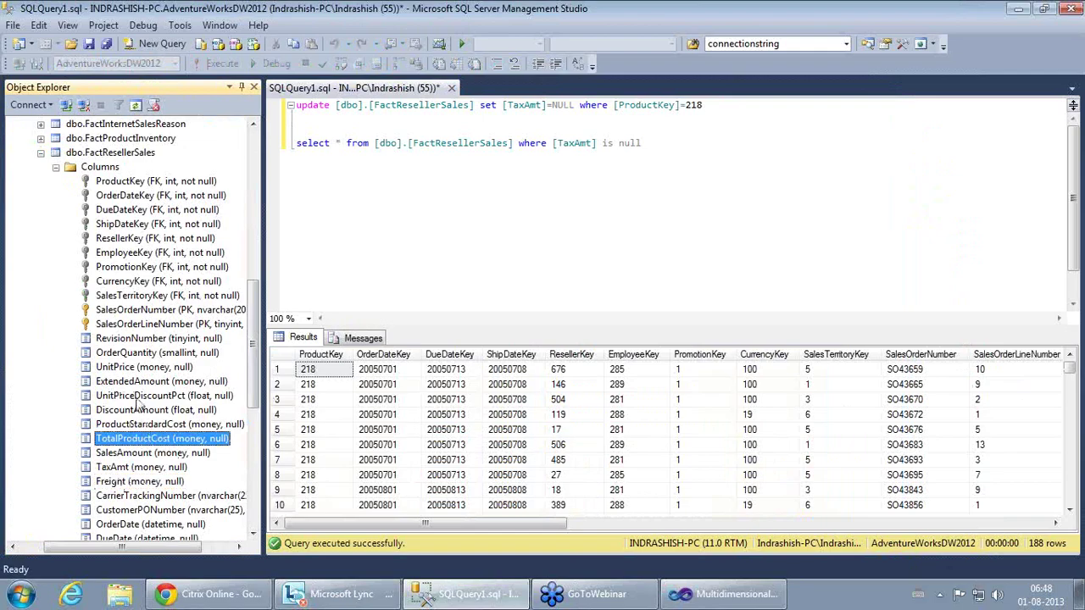
{"action": "left_click", "coordinate": [139, 398]}
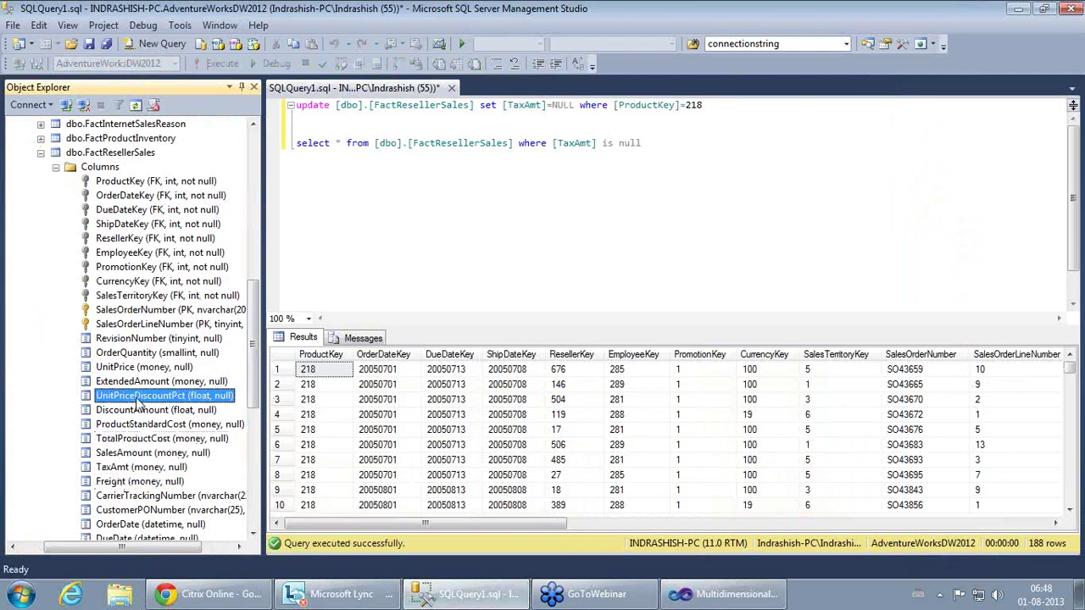
Step: Return to the cube in Visual Studio and review the Extended Amount, Sales Amount, Tax Amt and Product Standard Cost measures
{"action": "left_click", "coordinate": [1018, 9]}
{"action": "left_click", "coordinate": [79, 203]}
{"action": "left_click", "coordinate": [72, 240]}
{"action": "left_click", "coordinate": [72, 265]}
{"action": "left_click", "coordinate": [71, 277]}
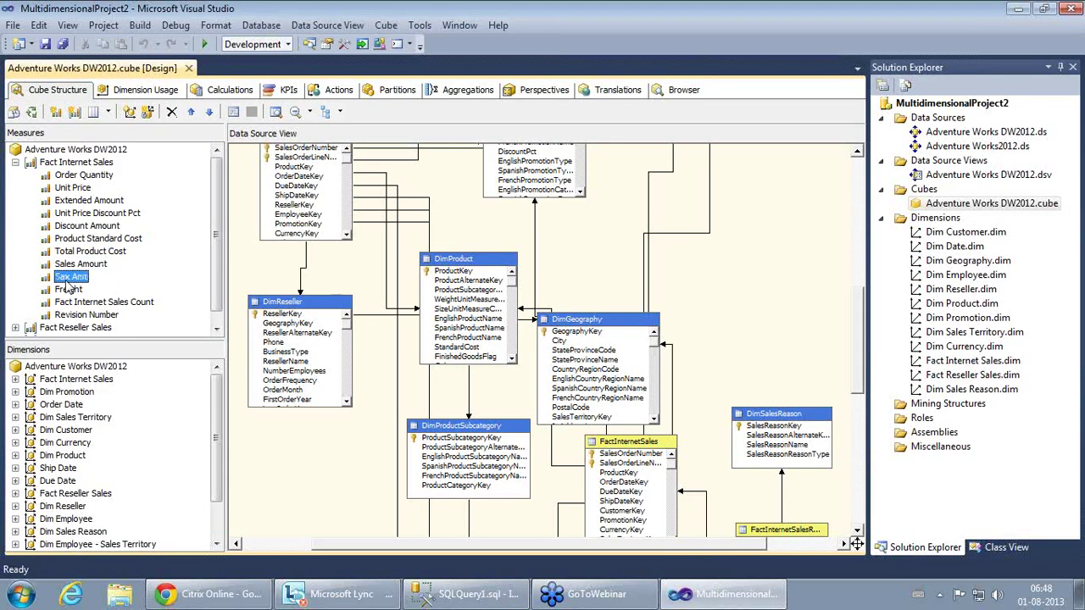
{"action": "left_click", "coordinate": [76, 277]}
{"action": "left_click", "coordinate": [69, 213]}
{"action": "left_click", "coordinate": [65, 238]}
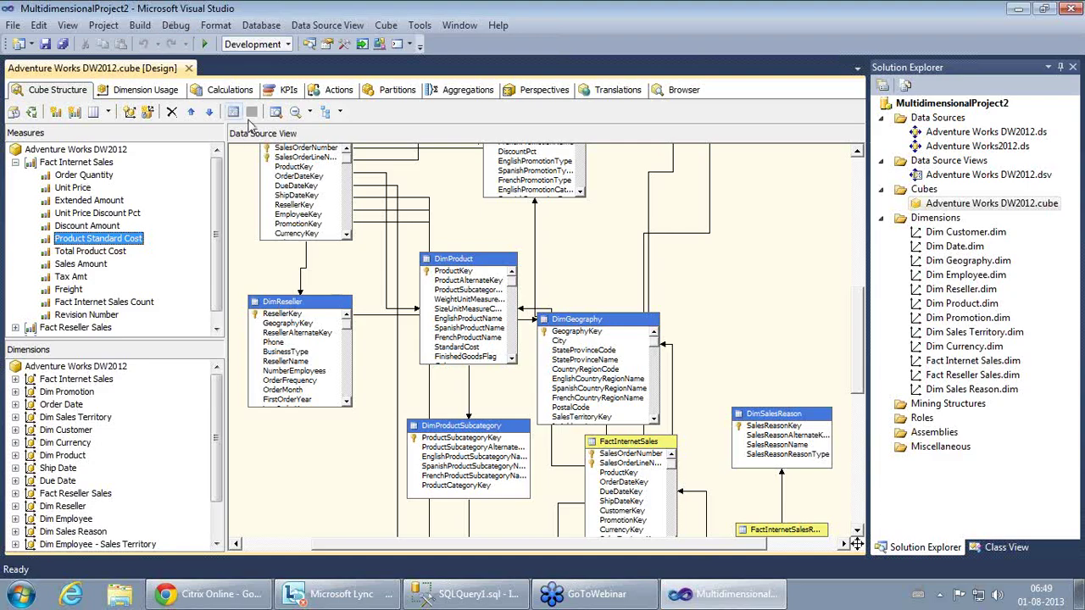
Step: View the cube's calculation script, then return to the cube structure and review the Fact Internet Sales amount and cost measures
{"action": "left_click", "coordinate": [226, 90]}
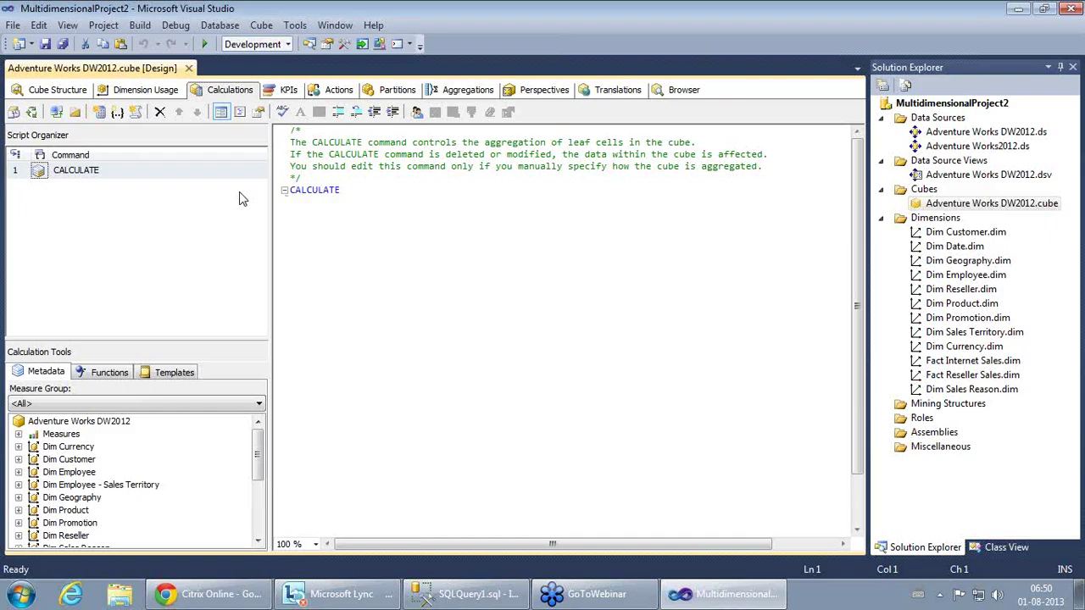
{"action": "left_click", "coordinate": [42, 89]}
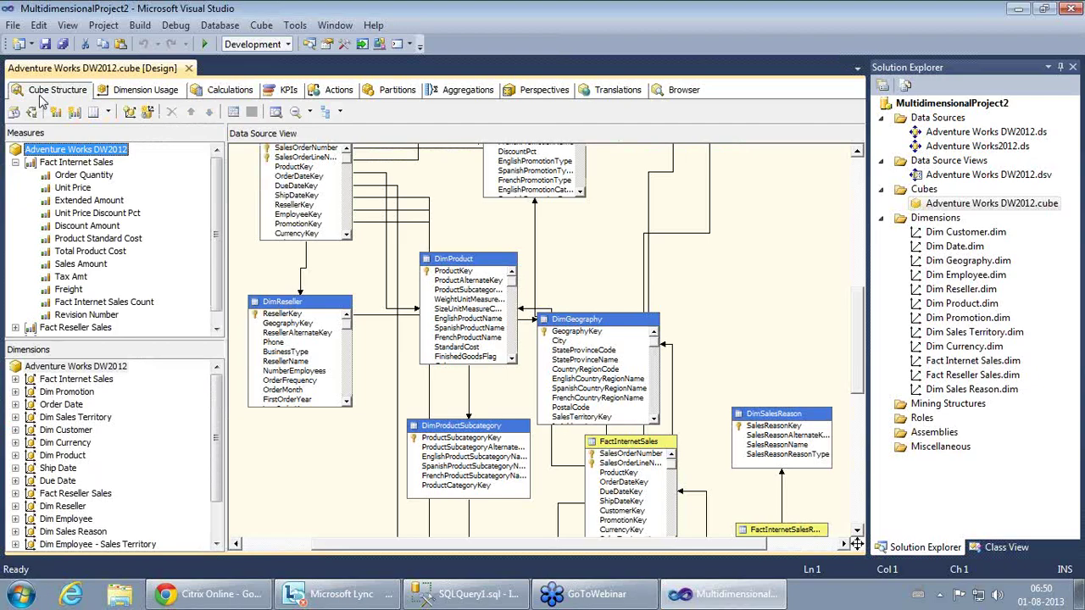
{"action": "left_click", "coordinate": [88, 253]}
{"action": "left_click", "coordinate": [93, 201]}
{"action": "left_click", "coordinate": [78, 239]}
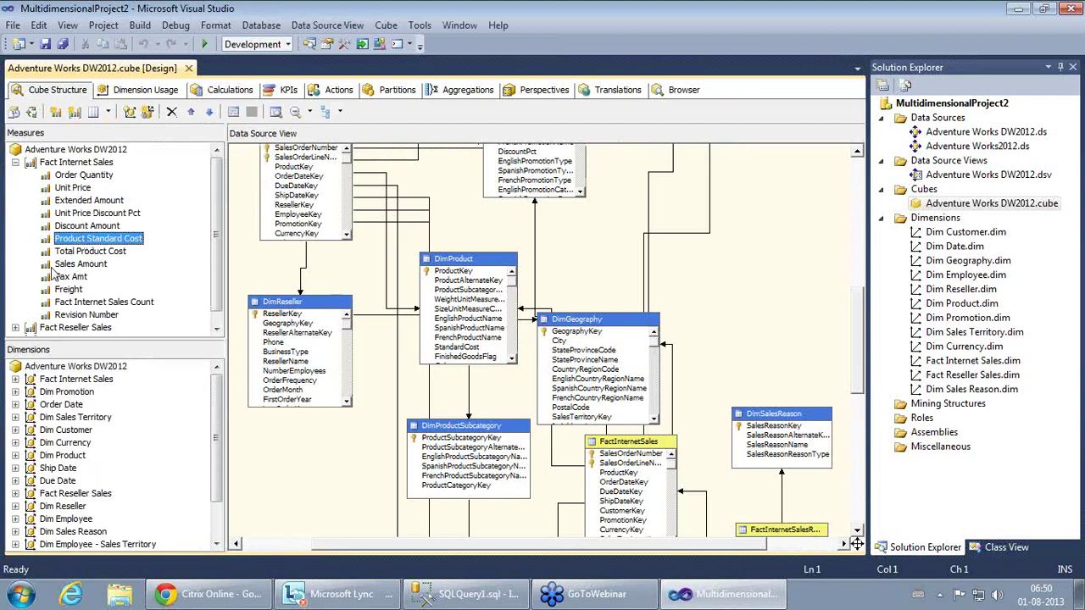
{"action": "left_click", "coordinate": [66, 265]}
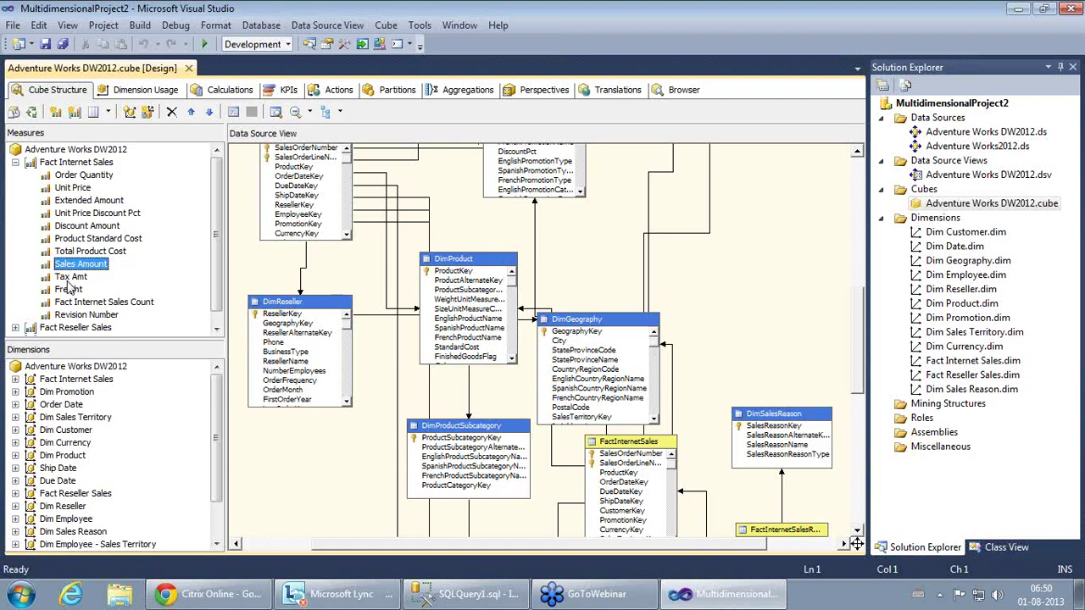
{"action": "left_click", "coordinate": [67, 281]}
{"action": "left_click", "coordinate": [100, 201]}
{"action": "left_click", "coordinate": [74, 226]}
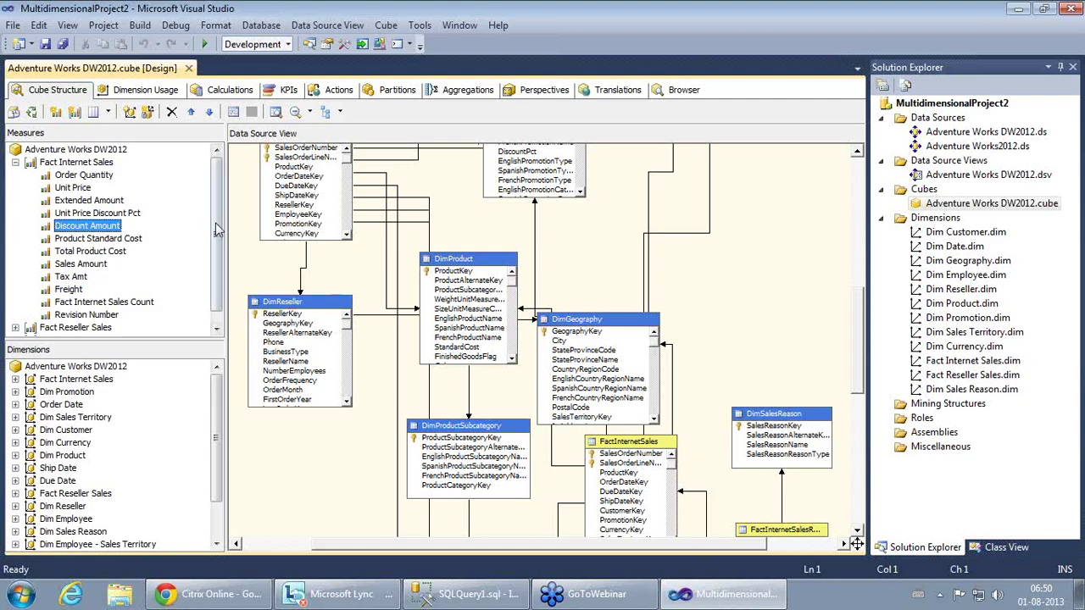
Step: Compare the Tax Amt and Order Quantity measures with the Fact Internet Sales Count measure
{"action": "left_click_drag", "start_coordinate": [216, 256], "coordinate": [217, 263]}
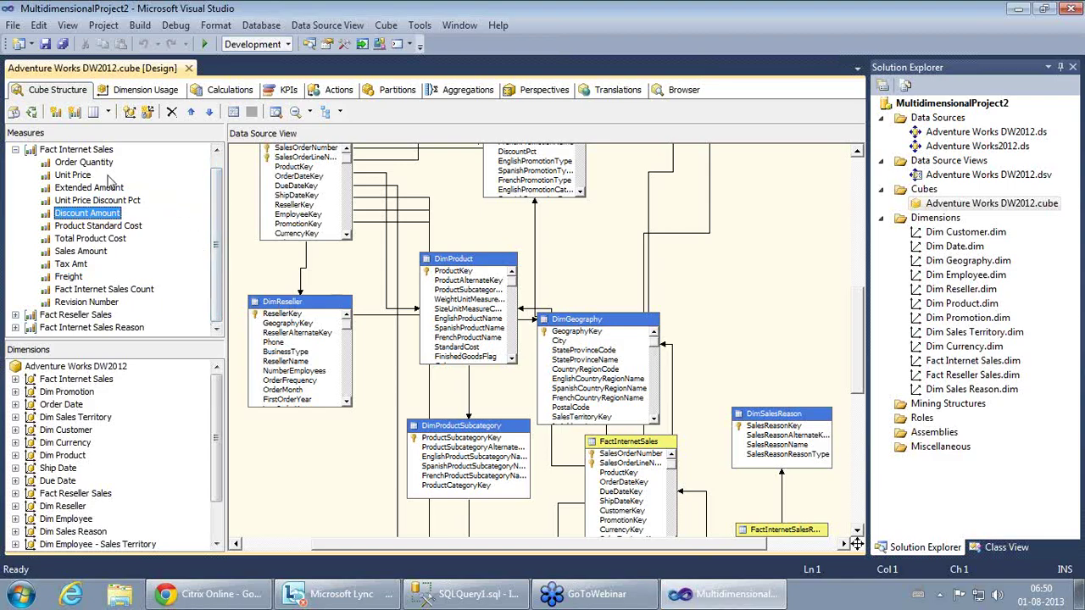
{"action": "left_click", "coordinate": [88, 265]}
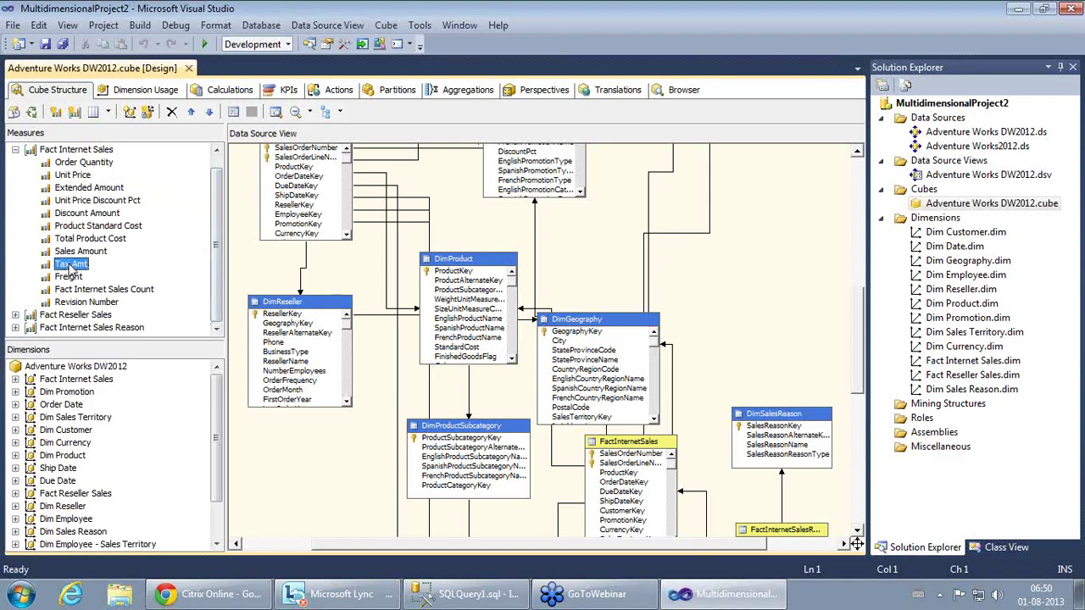
{"action": "left_click", "coordinate": [72, 290]}
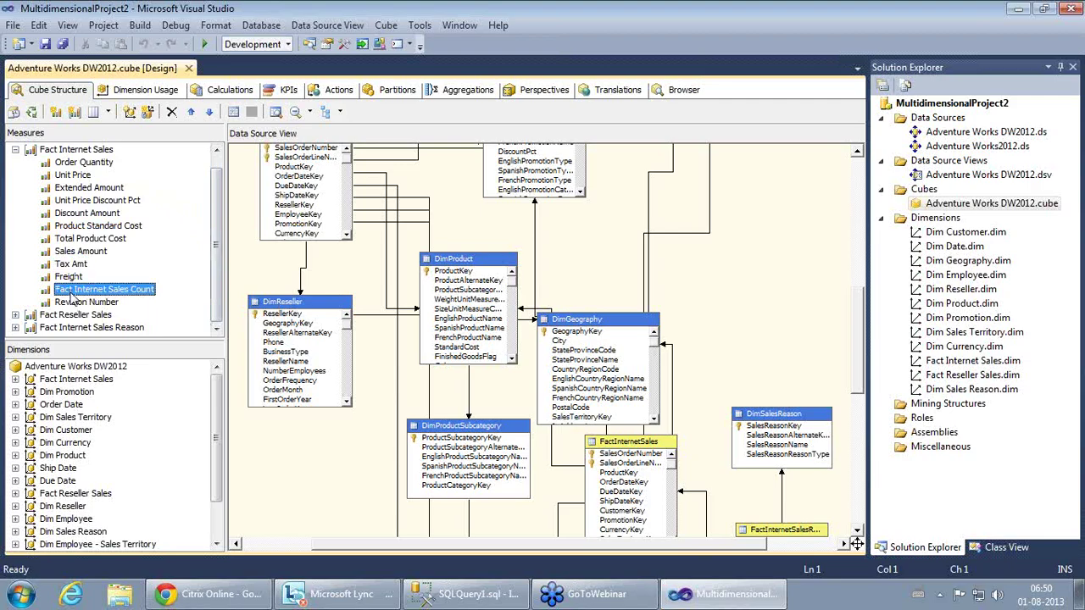
{"action": "left_click", "coordinate": [74, 162]}
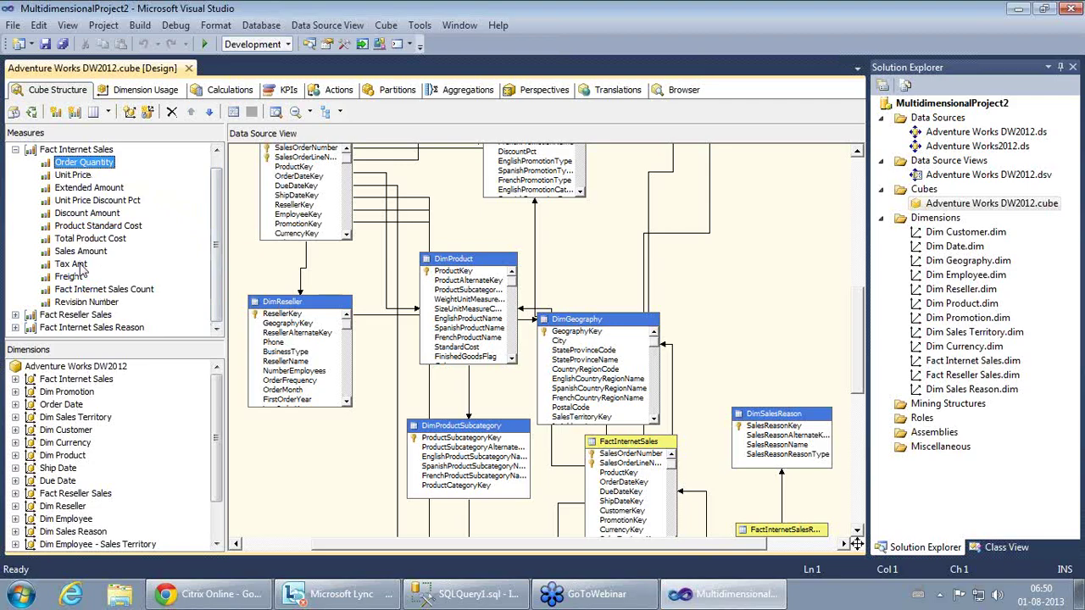
{"action": "left_click", "coordinate": [100, 291]}
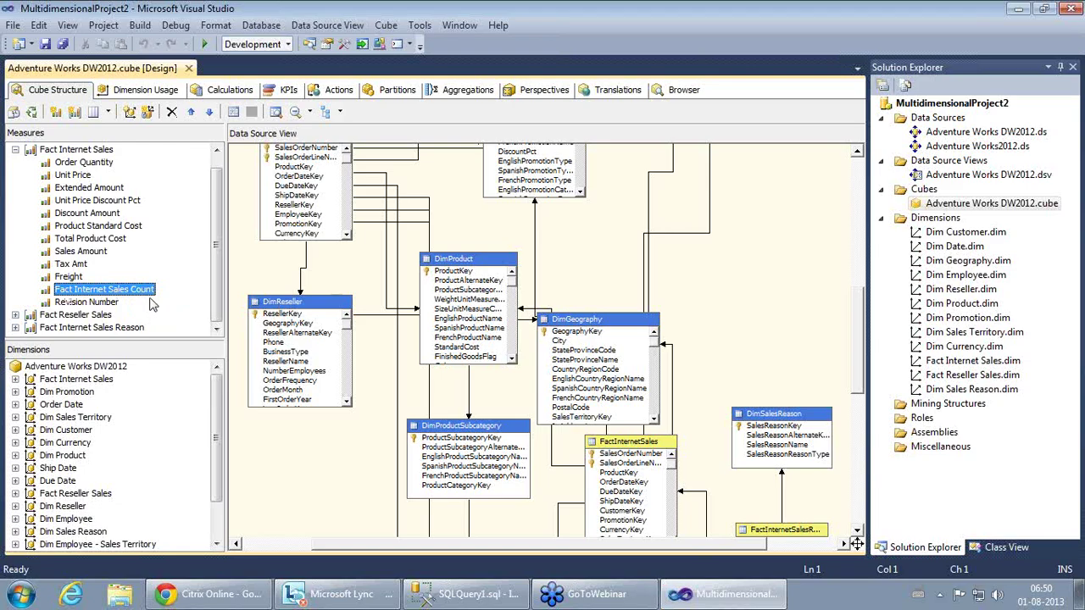
Step: Glance at the FactResellerSales columns in SQL Server Management Studio, then select Fact Internet Sales Count in the Visual Studio cube
{"action": "left_click", "coordinate": [468, 594]}
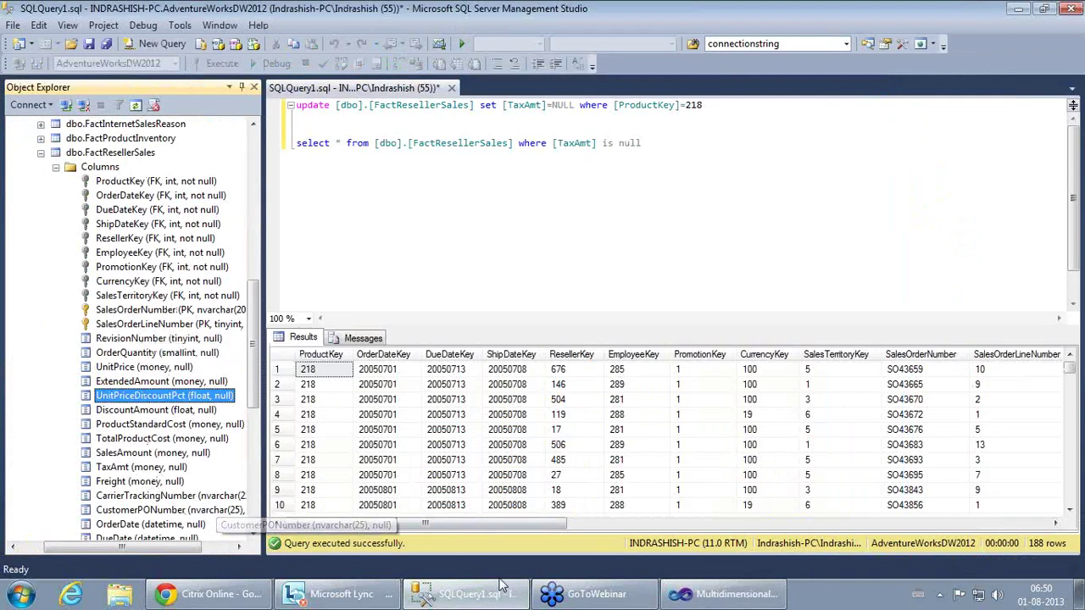
{"action": "left_click", "coordinate": [685, 599]}
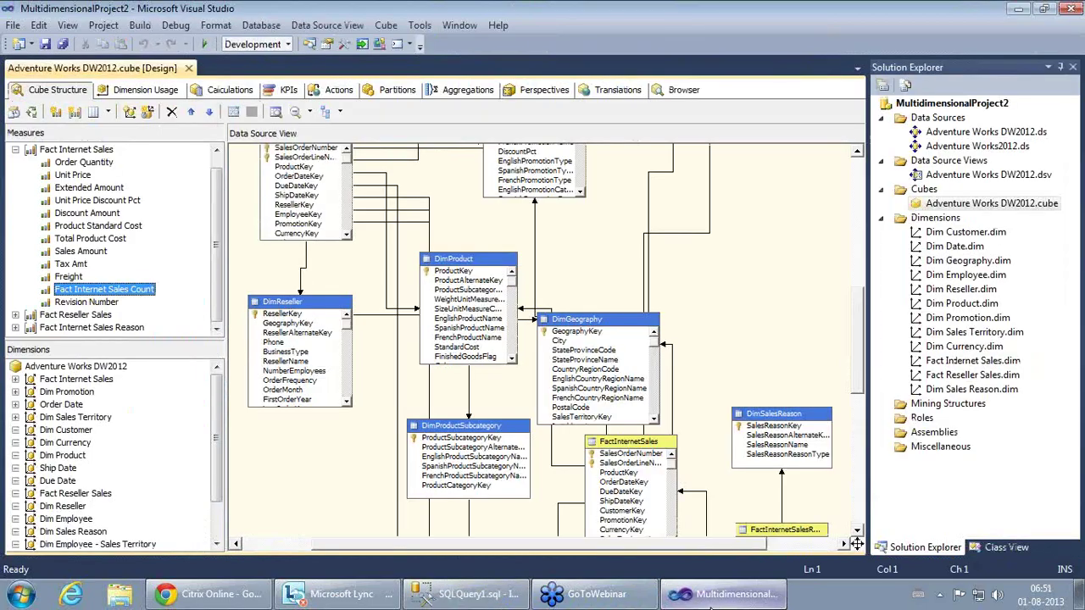
{"action": "left_click", "coordinate": [57, 151]}
{"action": "left_click", "coordinate": [129, 291]}
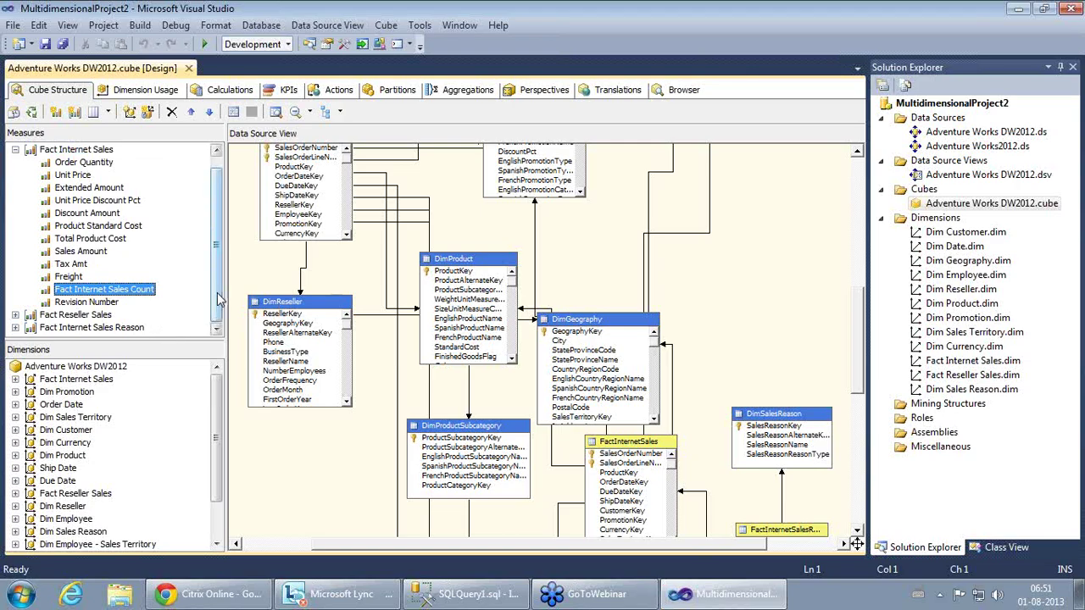
Step: Expand the Fact Reseller Sales and Fact Internet Sales Reason measure groups and inspect the count measure in each
{"action": "left_click", "coordinate": [16, 314]}
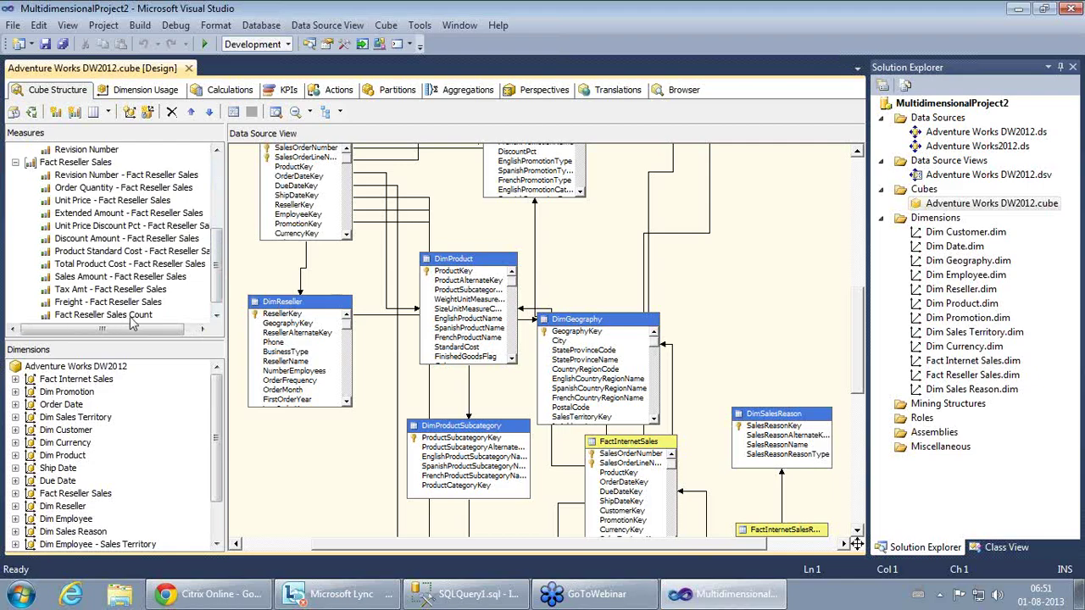
{"action": "scroll", "coordinate": [205, 291], "scroll_direction": "down", "scroll_amount": 1}
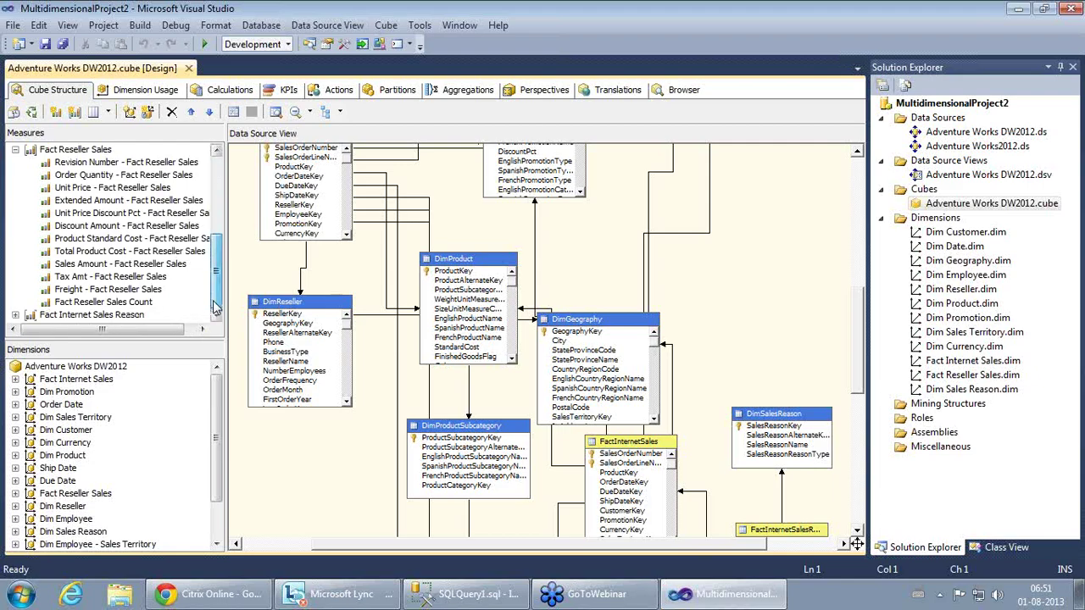
{"action": "left_click", "coordinate": [106, 302]}
{"action": "left_click", "coordinate": [15, 315]}
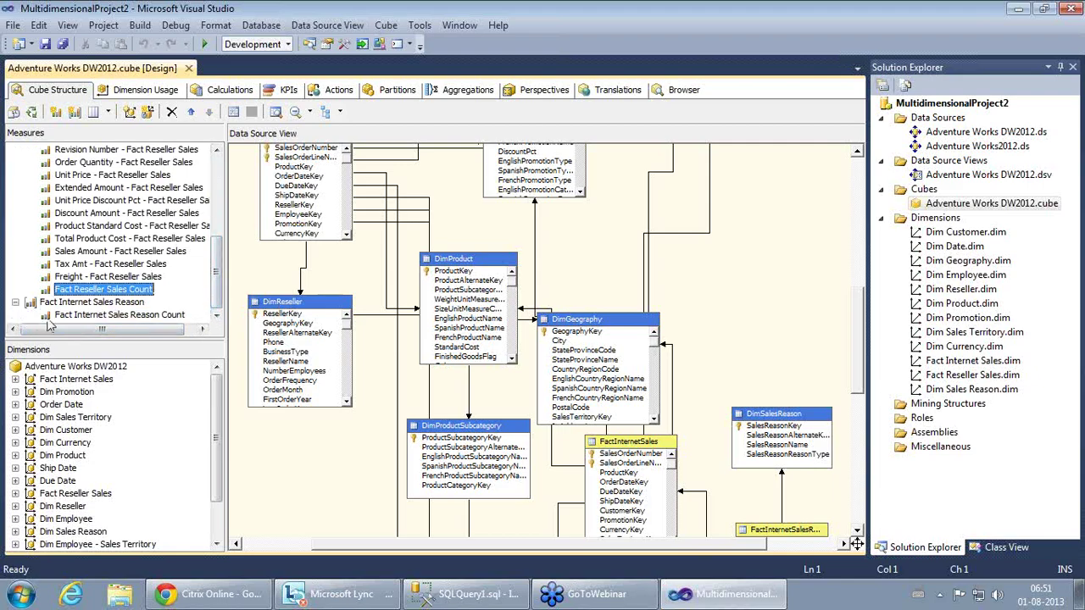
{"action": "left_click", "coordinate": [108, 304]}
{"action": "left_click", "coordinate": [136, 316]}
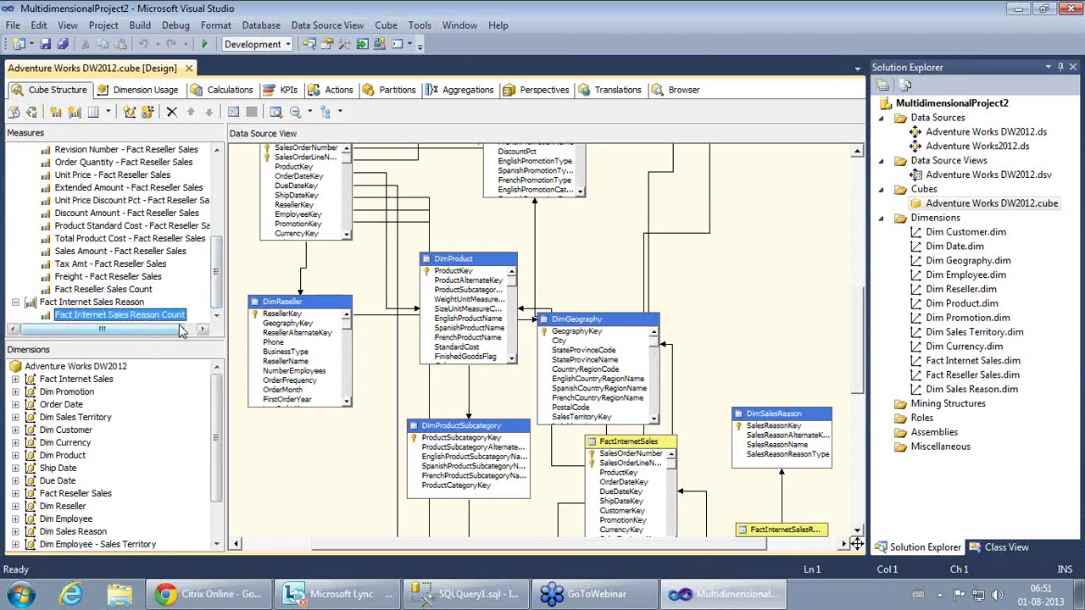
Step: Go back to the Fact Internet Sales Count measure and select its parent measure group, Fact Internet Sales
{"action": "left_click_drag", "start_coordinate": [217, 302], "coordinate": [217, 225]}
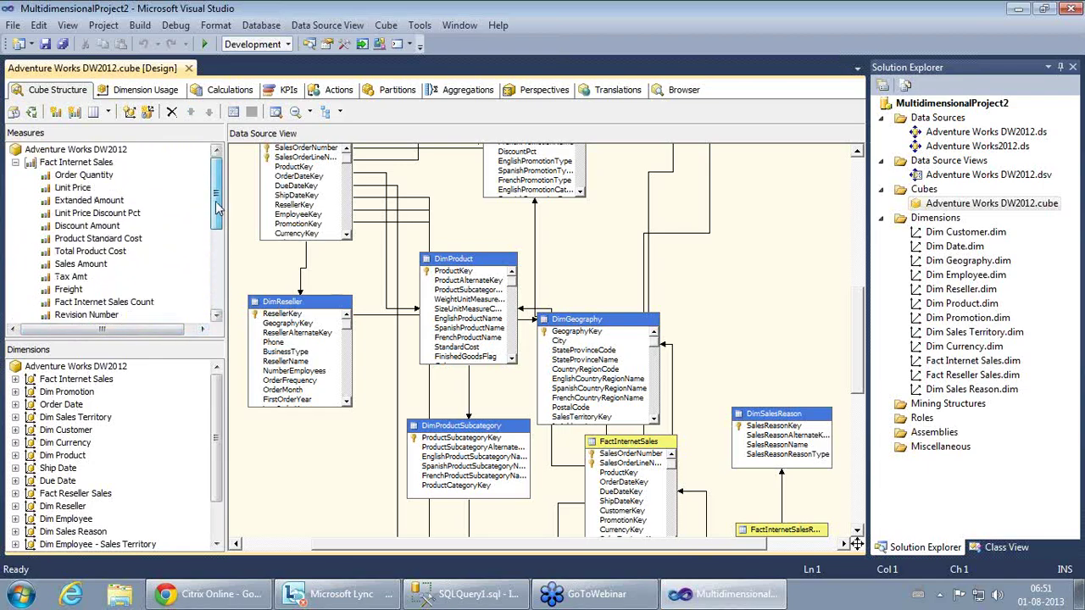
{"action": "left_click", "coordinate": [138, 302]}
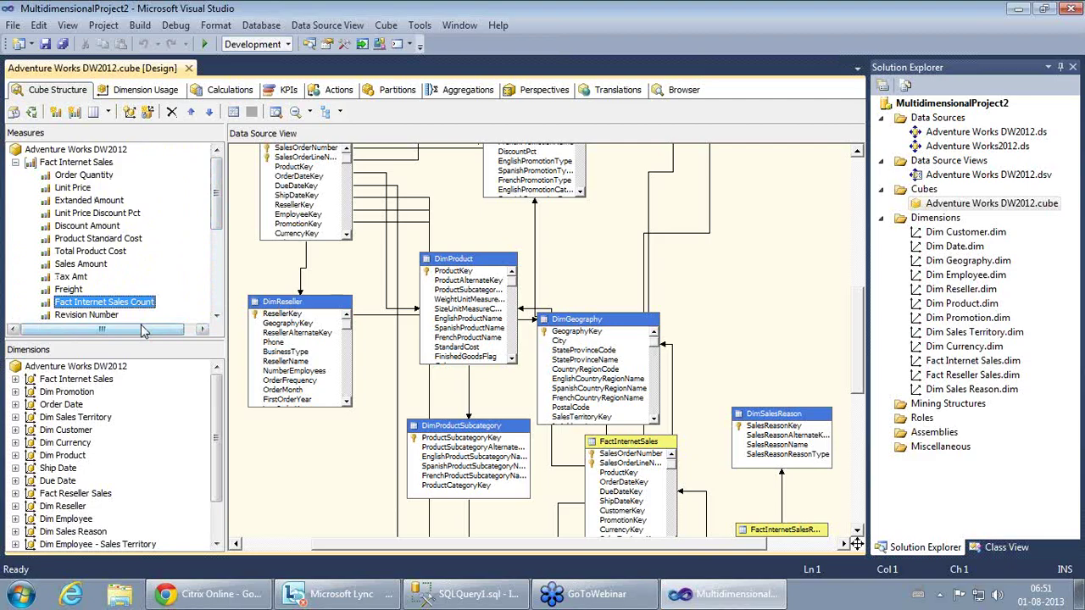
{"action": "left_click", "coordinate": [97, 164]}
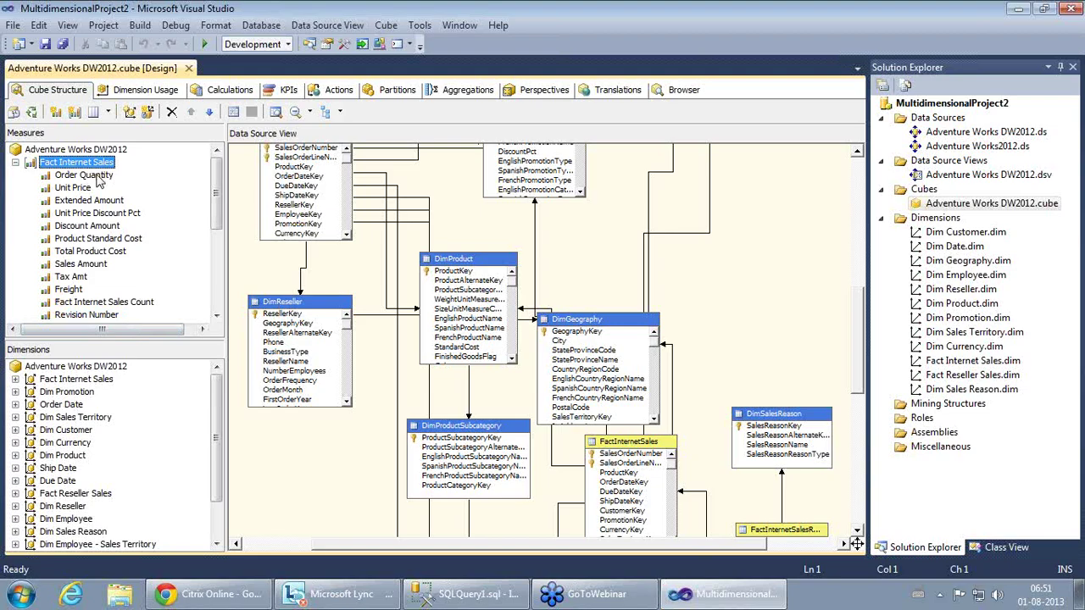
Step: Compare the count measures of the Fact Internet Sales, Fact Reseller Sales and Fact Internet Sales Reason measure groups
{"action": "left_click", "coordinate": [122, 305]}
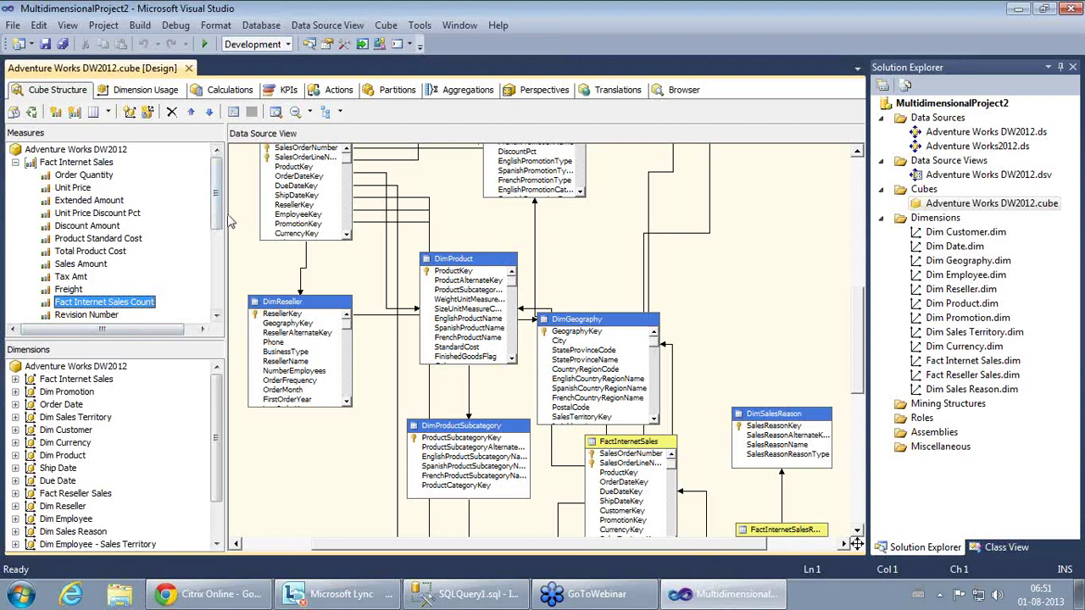
{"action": "left_click_drag", "start_coordinate": [217, 217], "coordinate": [218, 304]}
{"action": "left_click", "coordinate": [119, 290]}
{"action": "left_click", "coordinate": [78, 263]}
{"action": "left_click", "coordinate": [118, 314]}
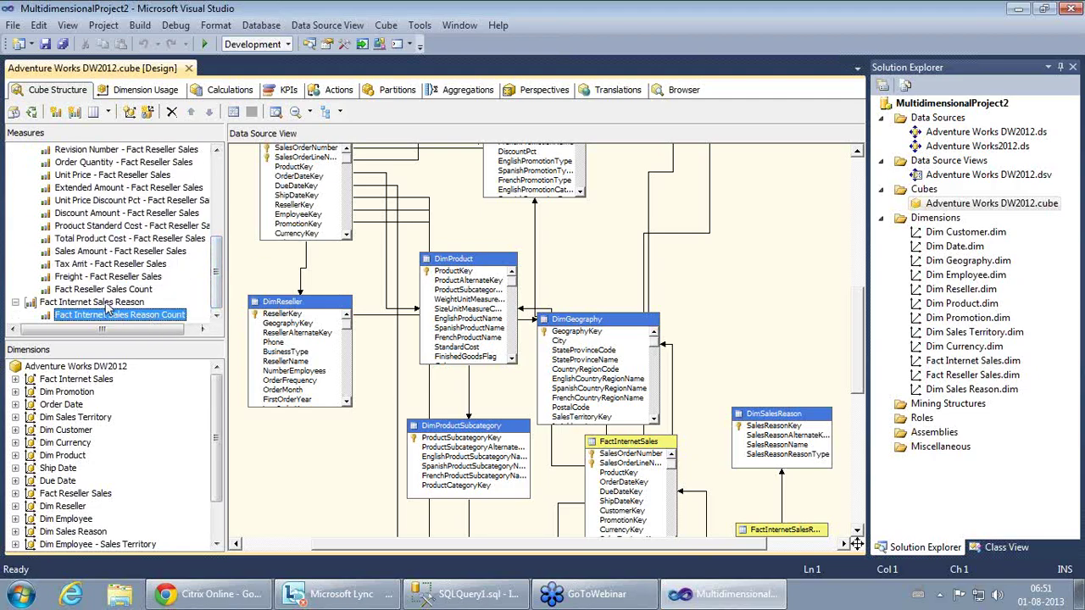
{"action": "left_click", "coordinate": [108, 303]}
{"action": "left_click_drag", "start_coordinate": [211, 292], "coordinate": [215, 208]}
{"action": "left_click", "coordinate": [126, 305]}
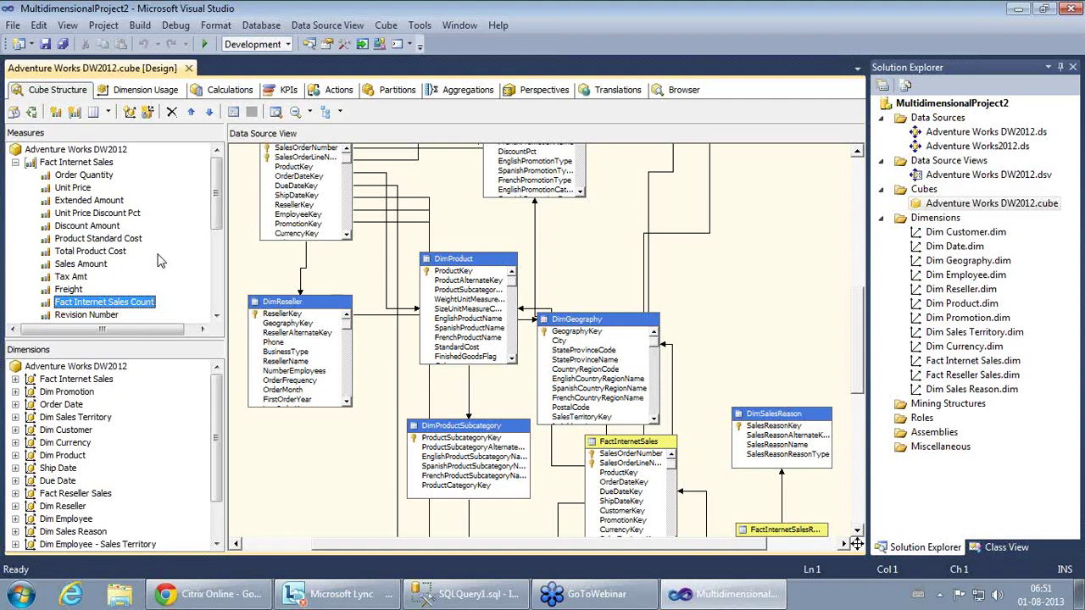
Step: Go through the Sales Amount, Extended Amount, Order Quantity, Discount Amount, Total Product Cost and Tax Amt measures of Fact Internet Sales
{"action": "left_click", "coordinate": [82, 265]}
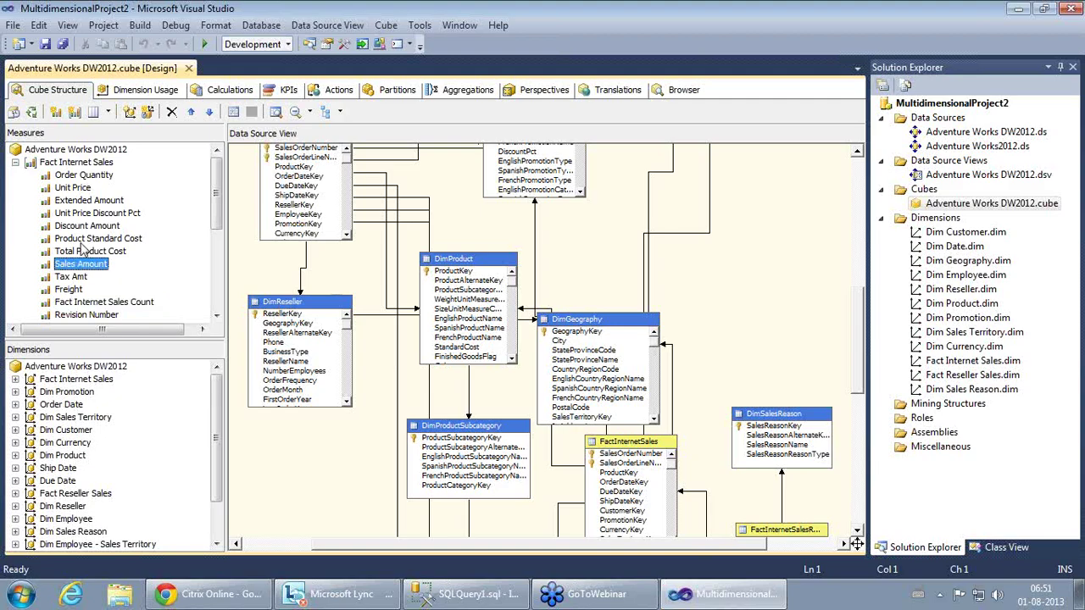
{"action": "left_click", "coordinate": [92, 202]}
{"action": "left_click", "coordinate": [85, 175]}
{"action": "left_click", "coordinate": [90, 226]}
{"action": "left_click", "coordinate": [94, 251]}
{"action": "left_click", "coordinate": [82, 276]}
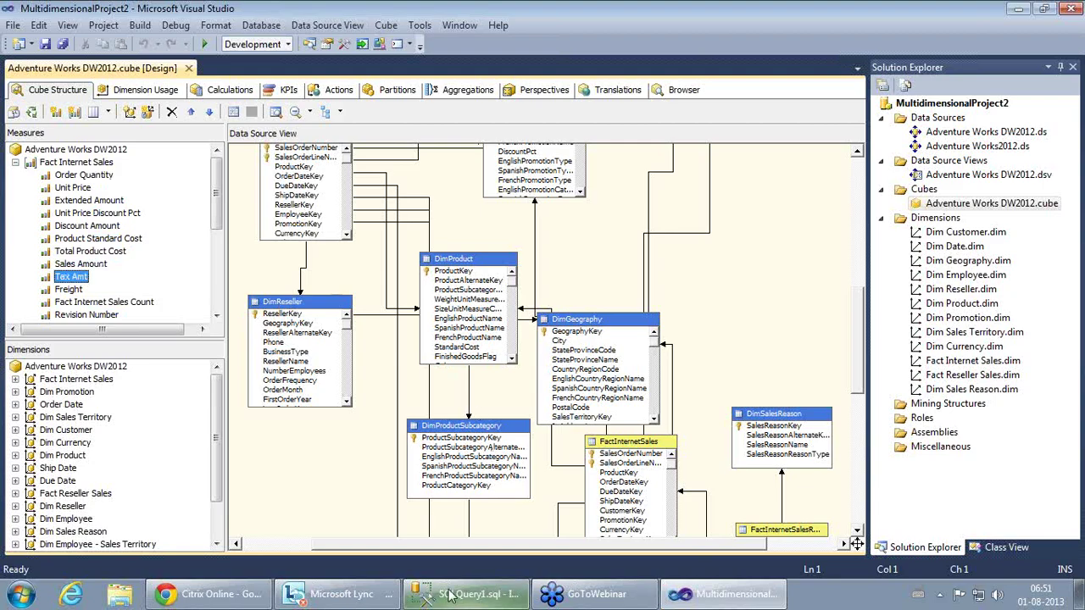
Step: Switch to SQL Server Management Studio and examine the TotalProductCost and Freight columns of the FactResellerSales table
{"action": "mouse_move", "coordinate": [449, 597]}
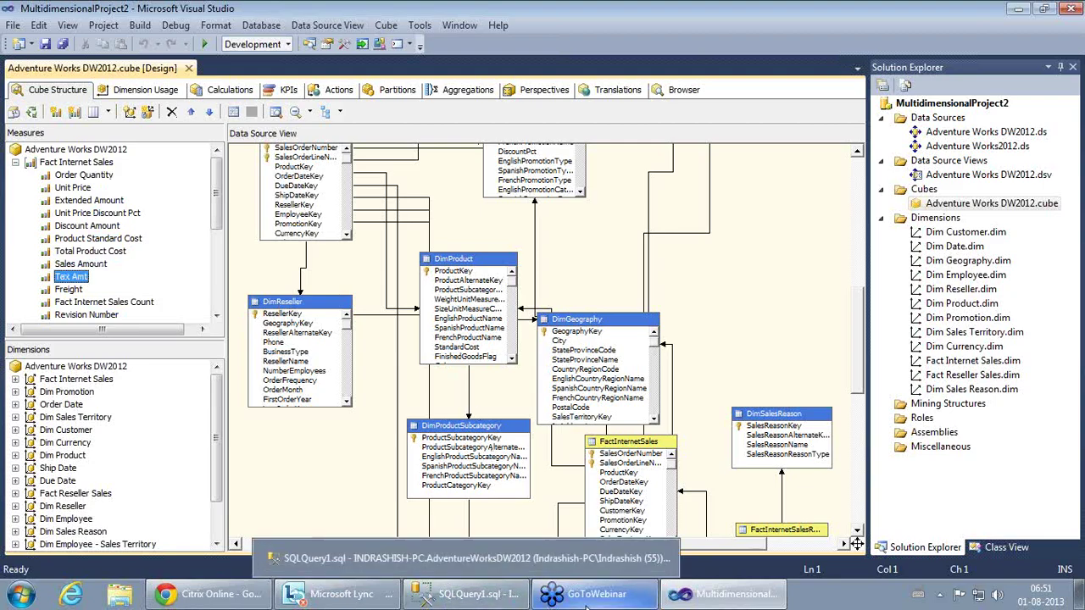
{"action": "left_click", "coordinate": [465, 599]}
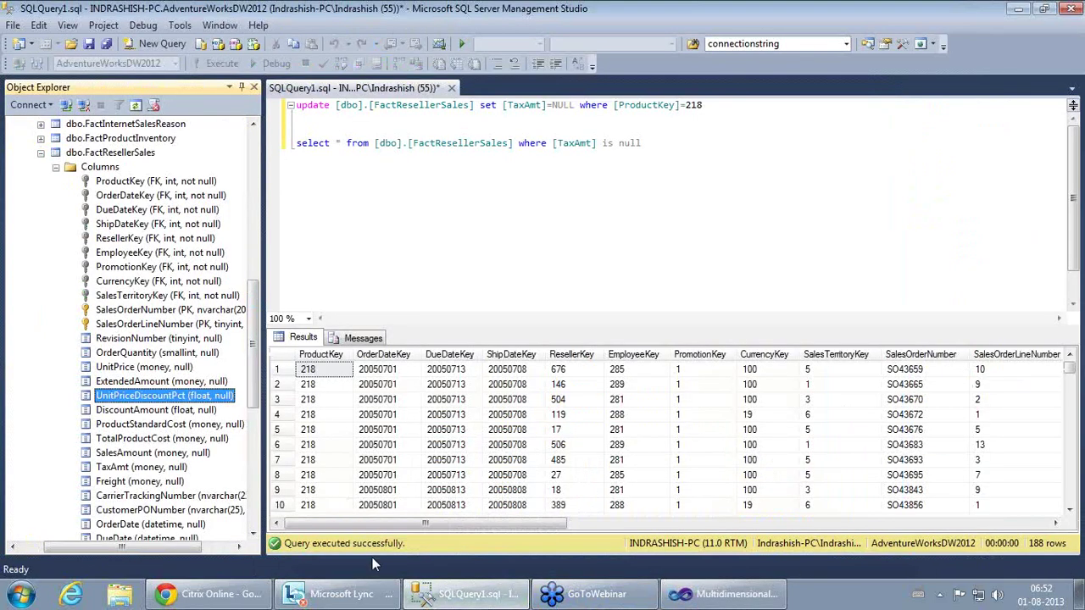
{"action": "left_click", "coordinate": [145, 440]}
{"action": "left_click", "coordinate": [127, 483]}
{"action": "scroll", "coordinate": [136, 468], "scroll_direction": "down", "scroll_amount": 1}
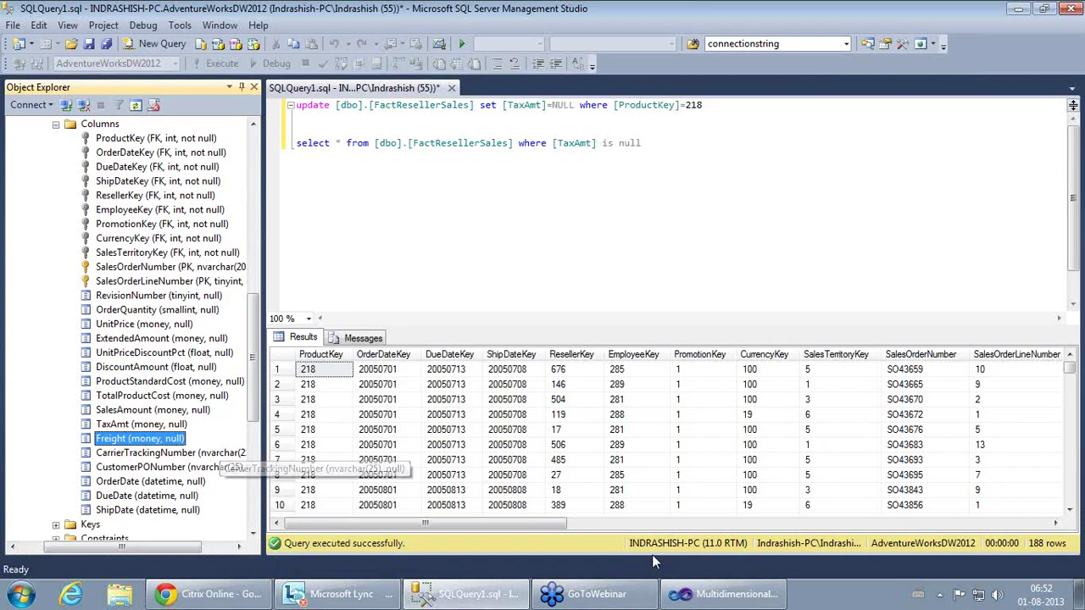
Step: Return to the cube in Visual Studio and compare the Fact Internet Sales Count measure with Sales Amount
{"action": "left_click", "coordinate": [700, 601]}
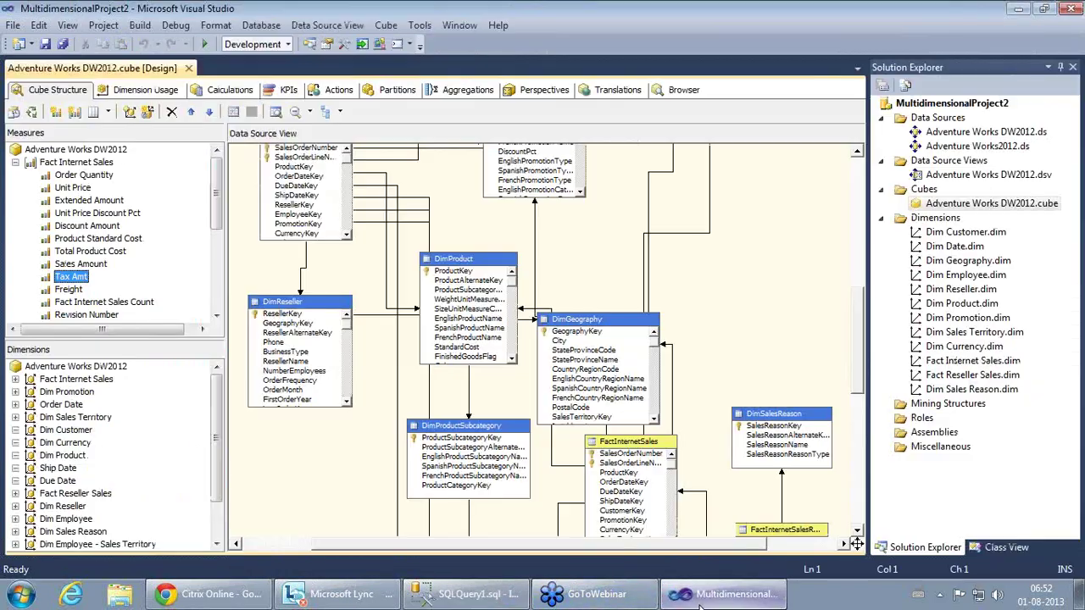
{"action": "left_click", "coordinate": [103, 303]}
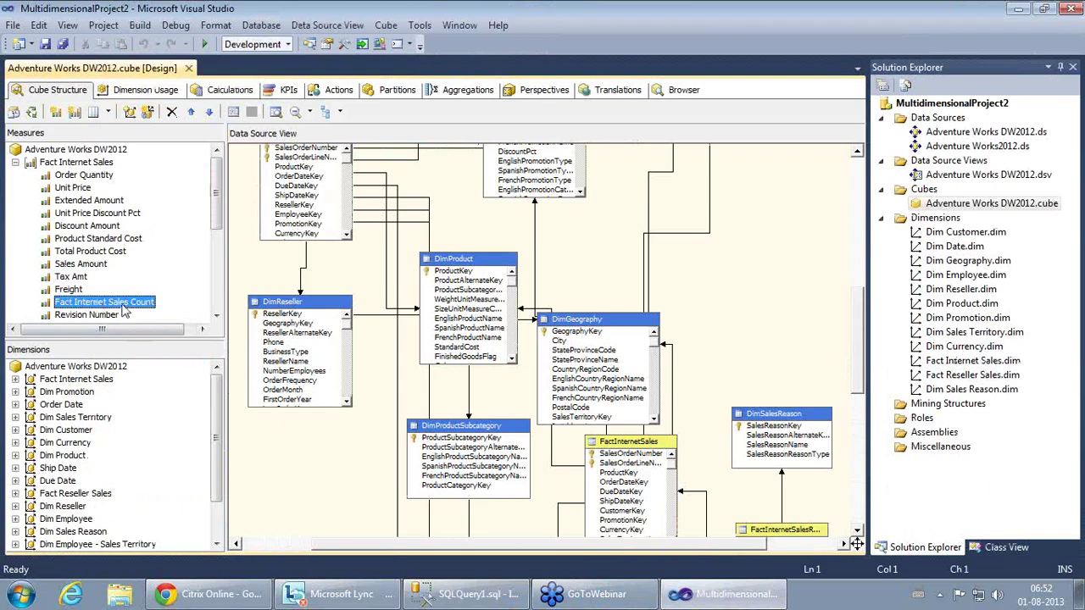
{"action": "left_click", "coordinate": [85, 264]}
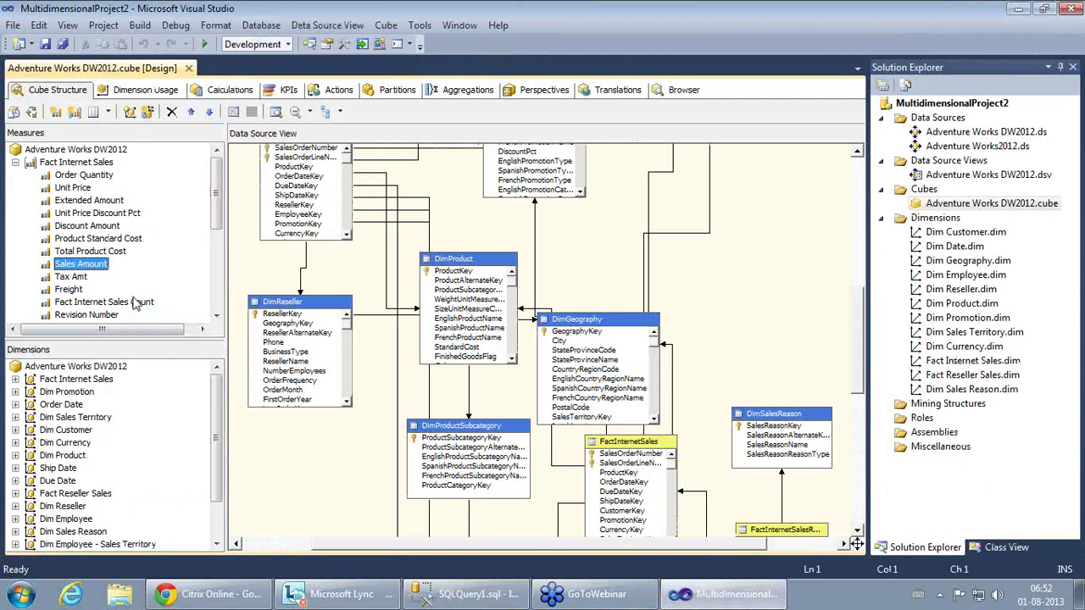
Step: Switch to SQL Server Management Studio and locate the SalesAmount column under the FactResellerSales table
{"action": "left_click", "coordinate": [472, 591]}
{"action": "left_click", "coordinate": [149, 414]}
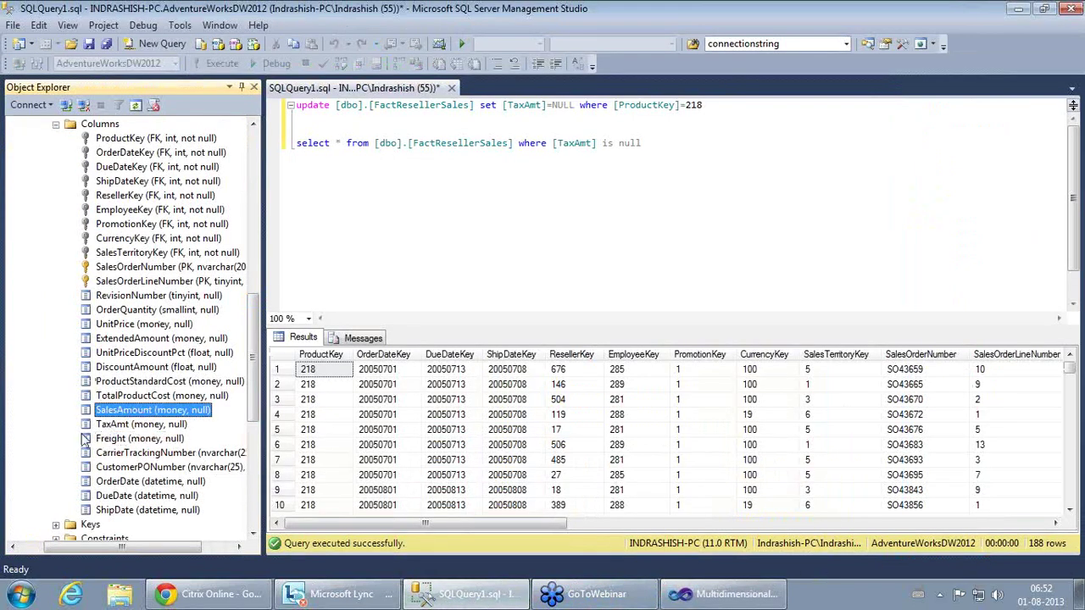
{"action": "scroll", "coordinate": [254, 358], "scroll_direction": "up", "scroll_amount": 3}
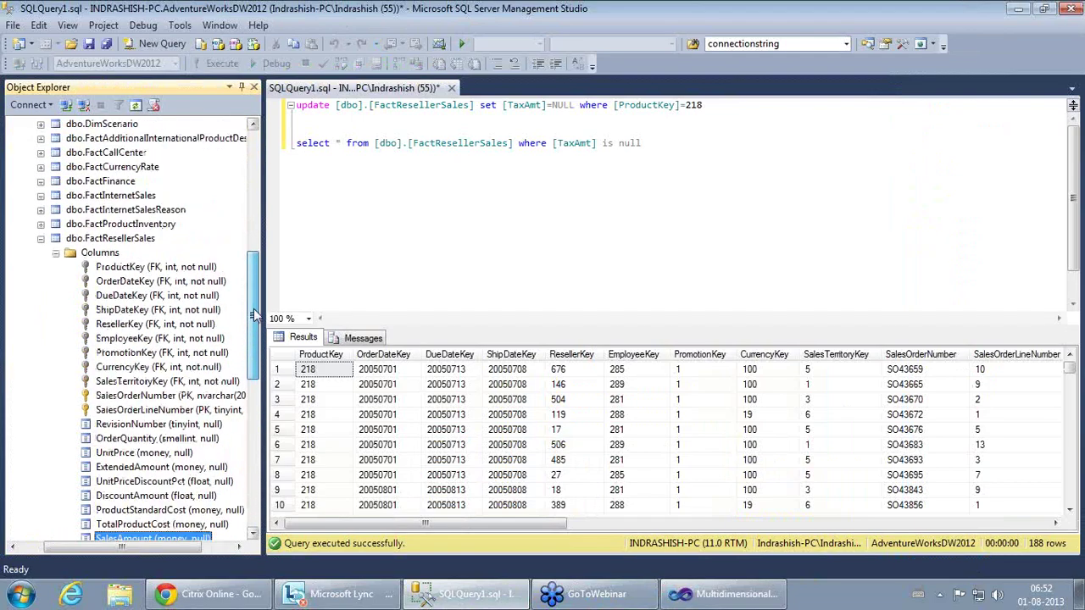
{"action": "left_click", "coordinate": [119, 238]}
{"action": "scroll", "coordinate": [144, 367], "scroll_direction": "down", "scroll_amount": 2}
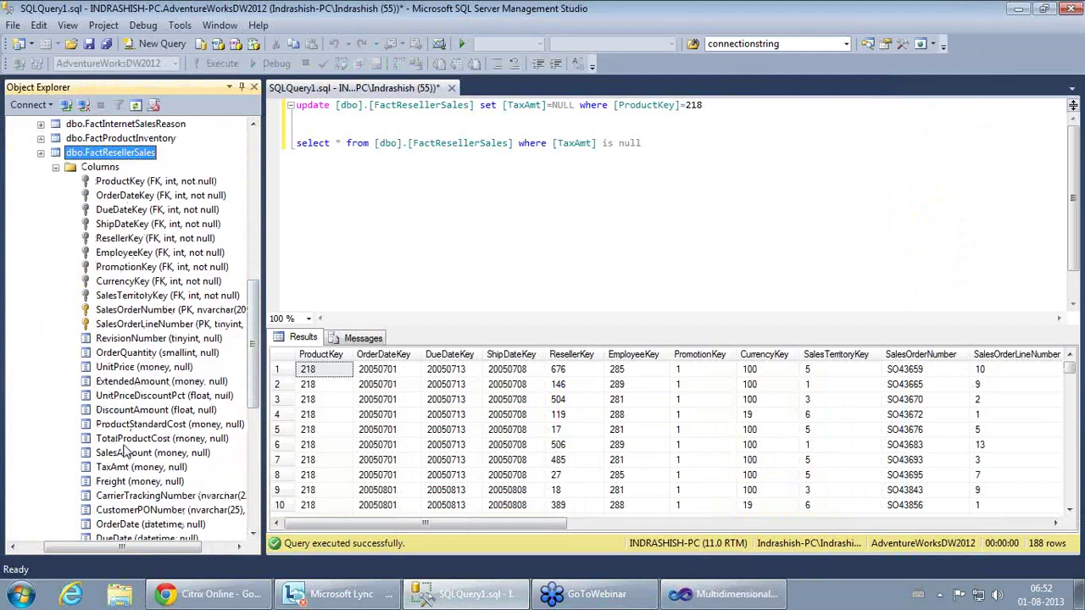
{"action": "left_click", "coordinate": [123, 452]}
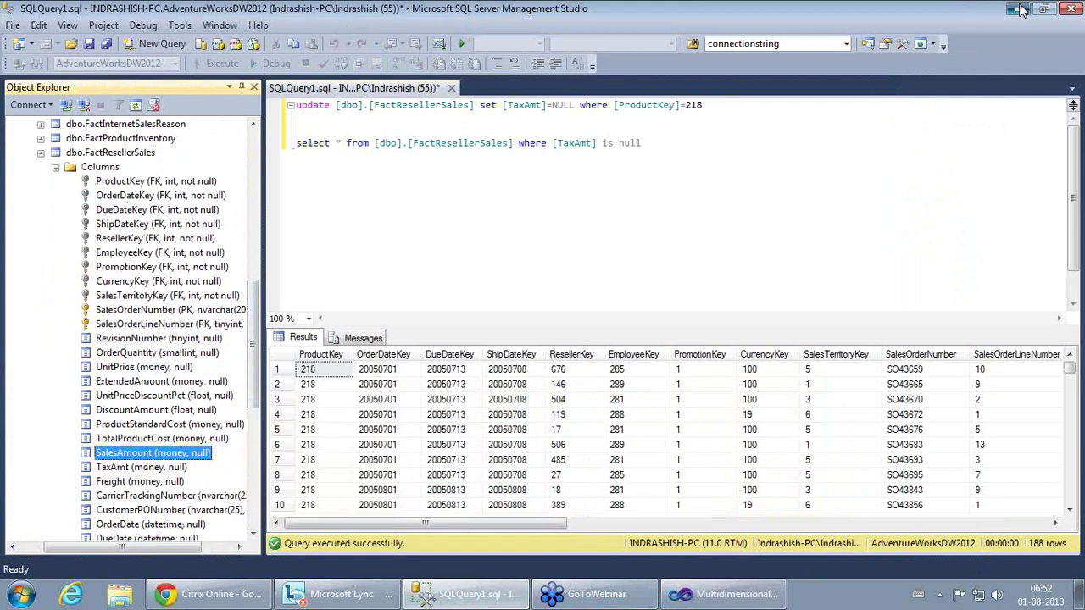
Step: Back in Visual Studio, check the AggregateFunction property of the Fact Internet Sales Count measure and close its properties
{"action": "left_click", "coordinate": [1023, 9]}
{"action": "left_click", "coordinate": [96, 306]}
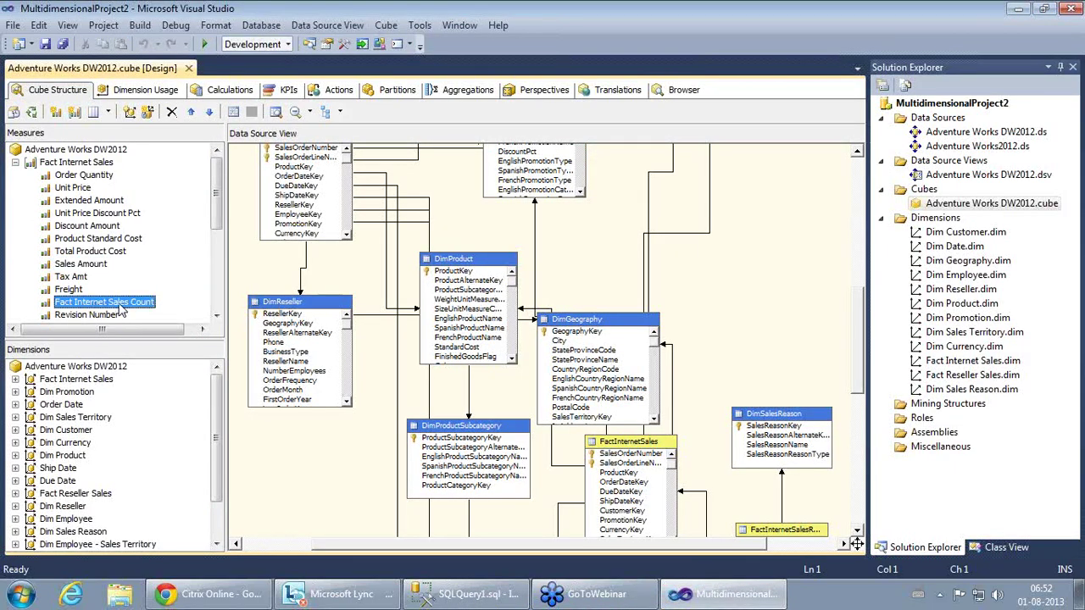
{"action": "right_click", "coordinate": [121, 308]}
{"action": "left_click", "coordinate": [182, 478]}
{"action": "left_click", "coordinate": [76, 84]}
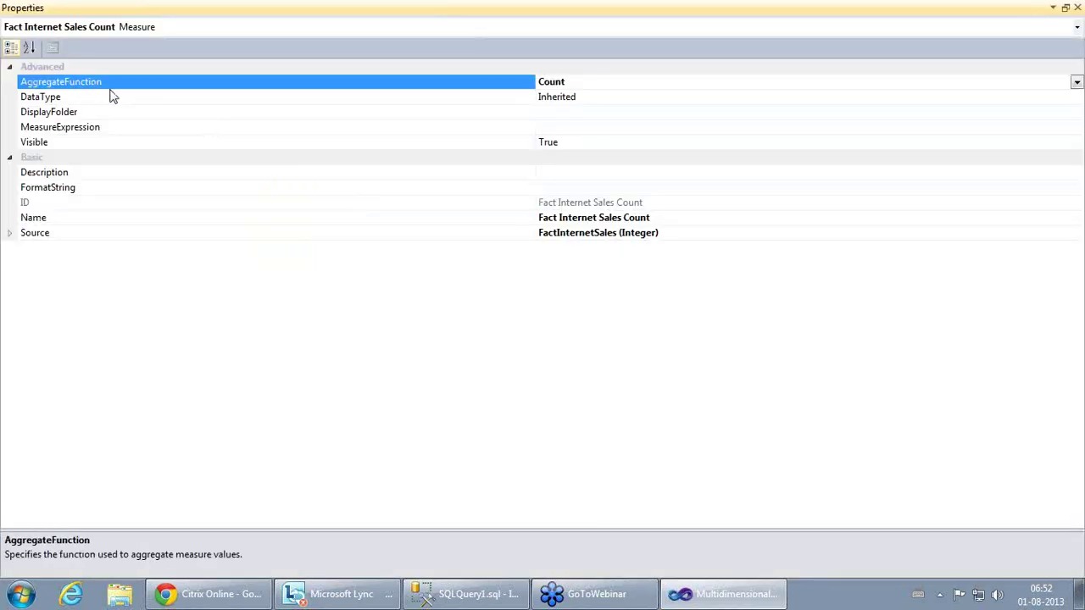
{"action": "left_click_drag", "start_coordinate": [577, 81], "coordinate": [499, 83]}
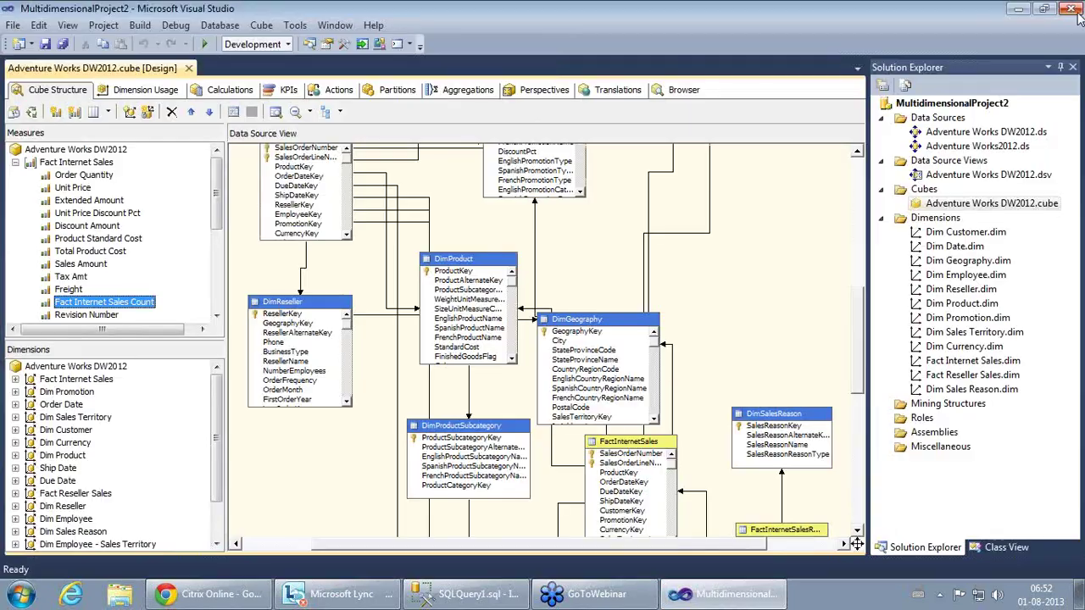
{"action": "left_click", "coordinate": [1078, 8]}
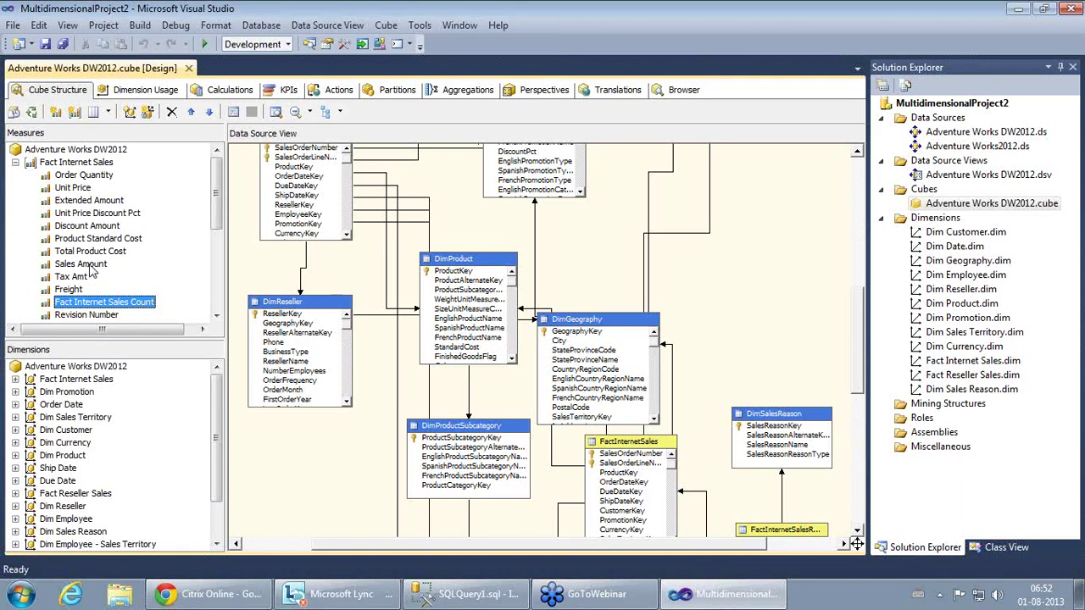
Step: Check the AggregateFunction property of the Sales Amount measure and close its properties
{"action": "right_click", "coordinate": [93, 269]}
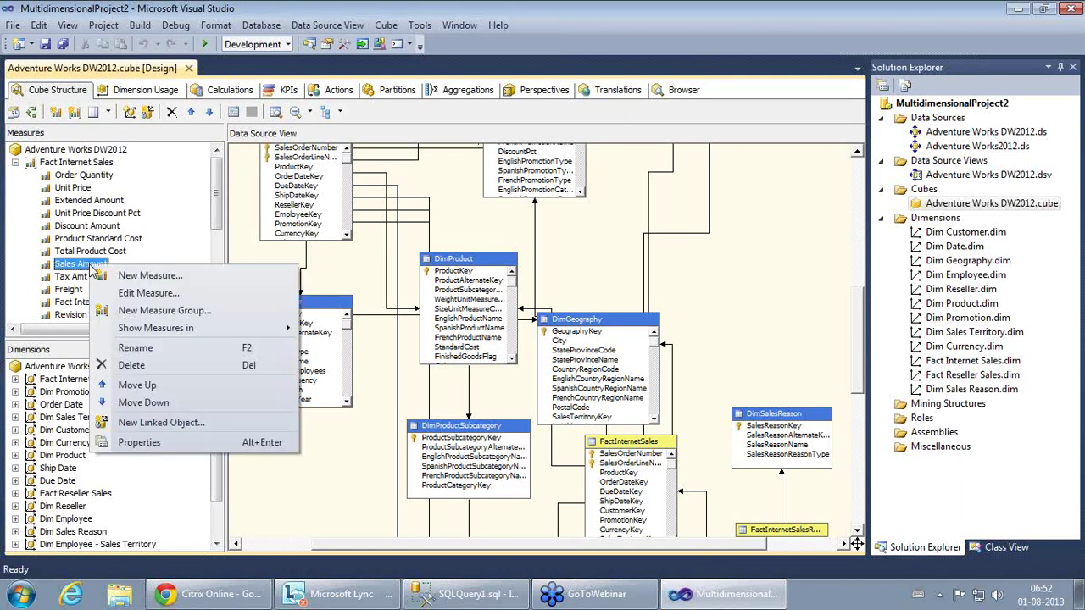
{"action": "left_click", "coordinate": [148, 442]}
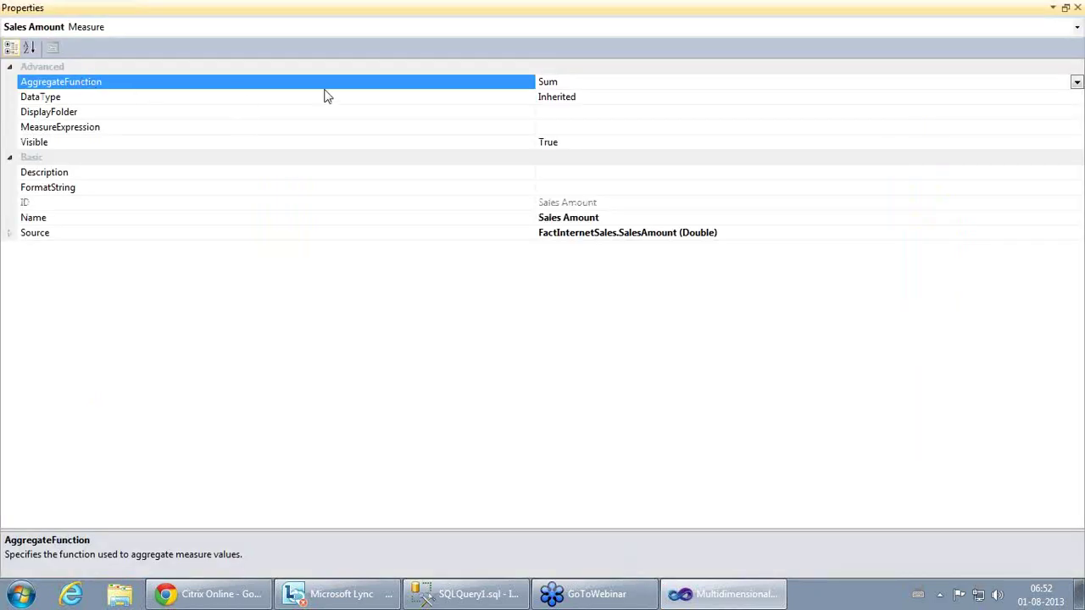
{"action": "left_click", "coordinate": [569, 81]}
{"action": "left_click", "coordinate": [1078, 7]}
Step: Switch to SQL Server Management Studio and examine individual SalesAmount values in the FactResellerSales query results
{"action": "left_click", "coordinate": [471, 601]}
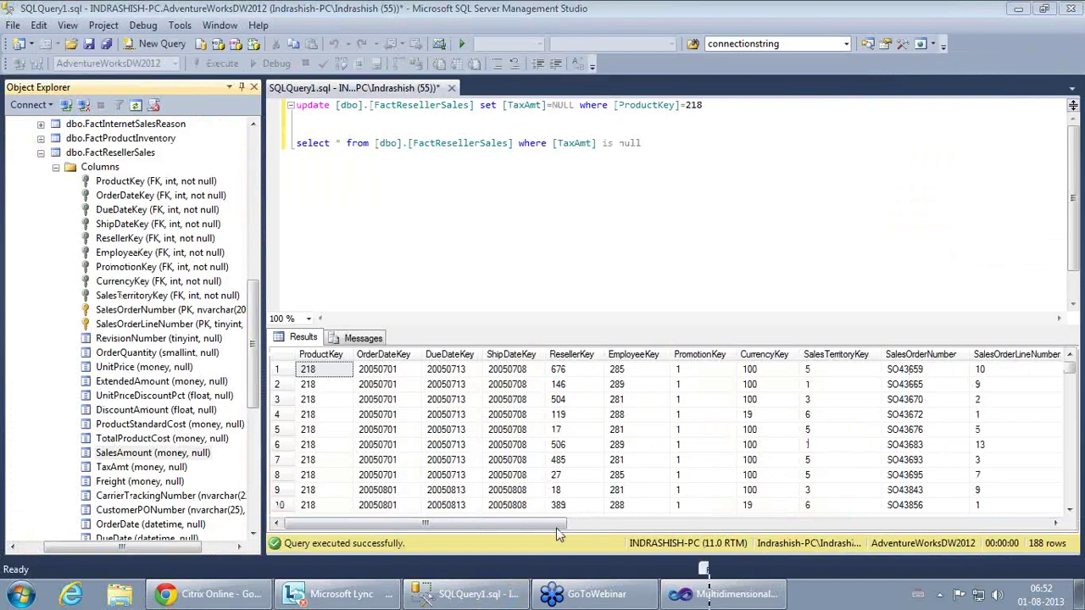
{"action": "left_click_drag", "start_coordinate": [535, 522], "coordinate": [900, 525]}
{"action": "left_click", "coordinate": [752, 386]}
{"action": "left_click", "coordinate": [755, 430]}
{"action": "left_click", "coordinate": [757, 462]}
{"action": "left_click", "coordinate": [754, 476]}
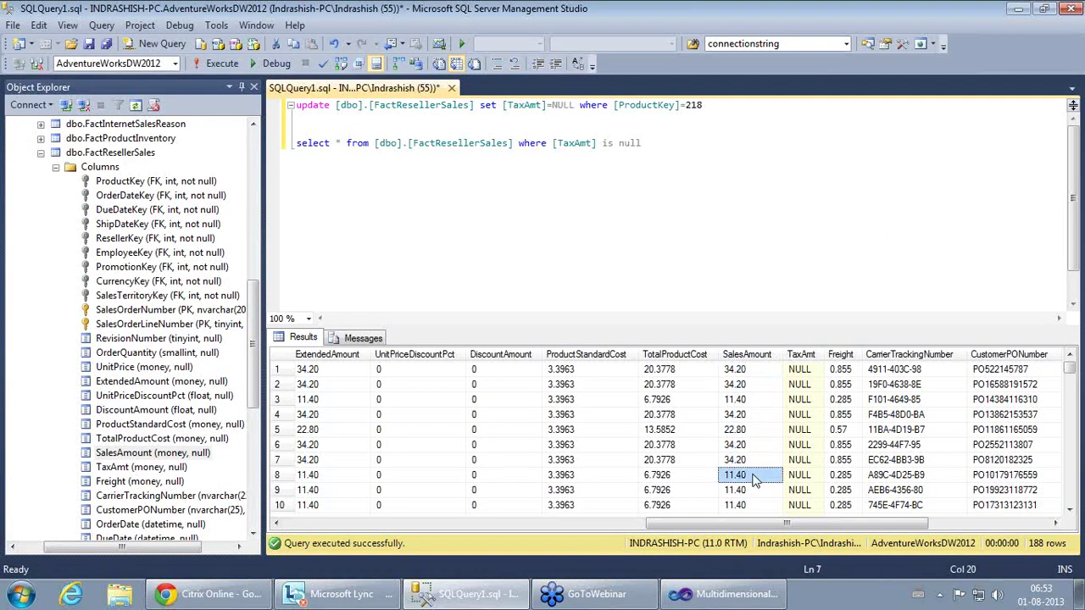
{"action": "left_click", "coordinate": [482, 598]}
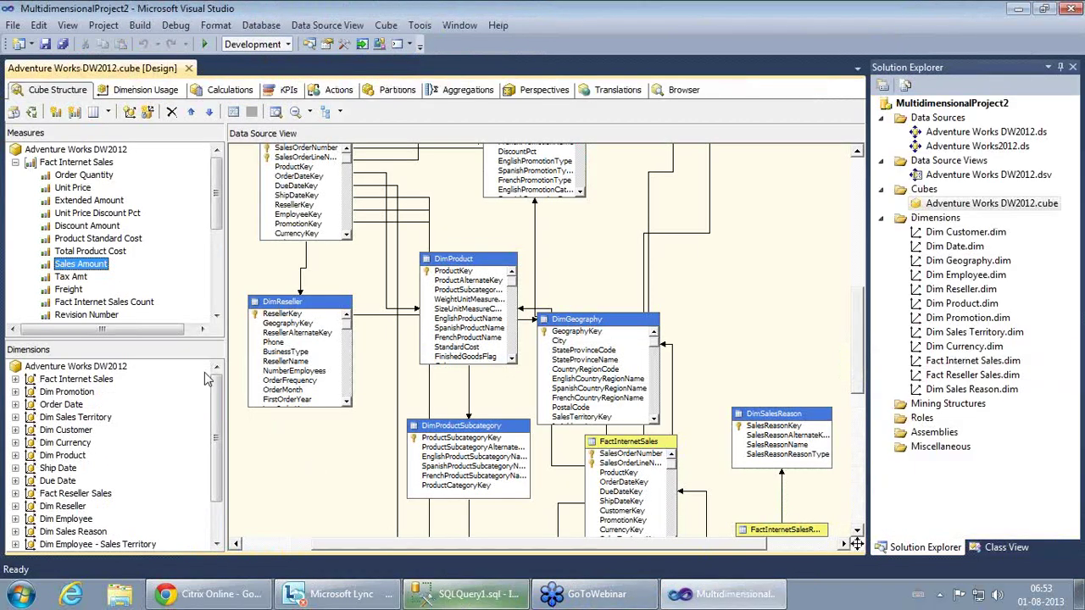
{"action": "left_click", "coordinate": [479, 594]}
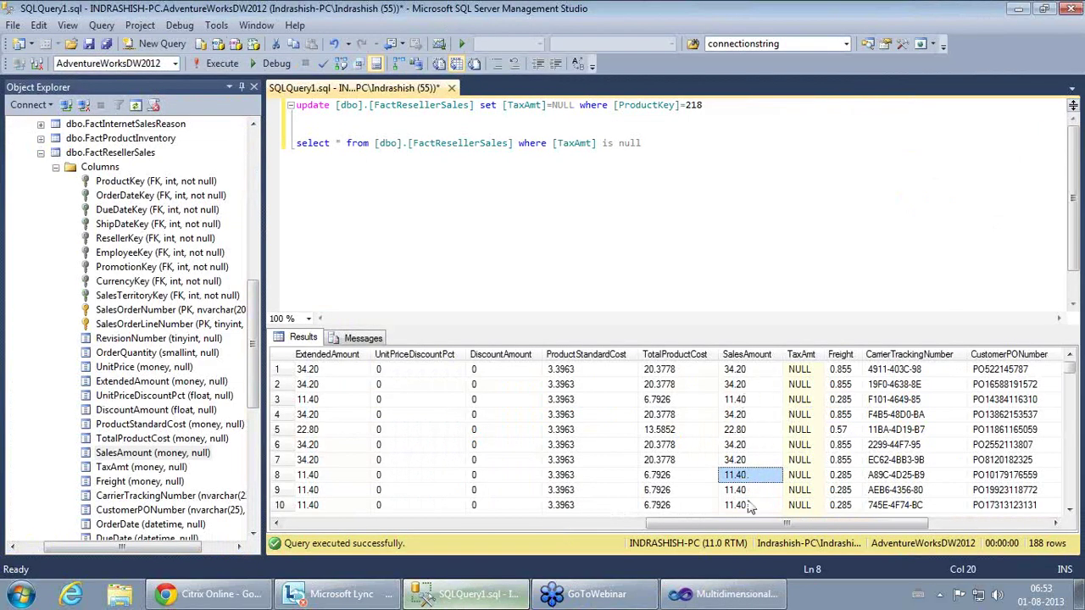
Step: Return to Visual Studio and review Fact Internet Sales Count against Sales Amount in the measures list, ending on Sales Amount
{"action": "left_click", "coordinate": [1018, 9]}
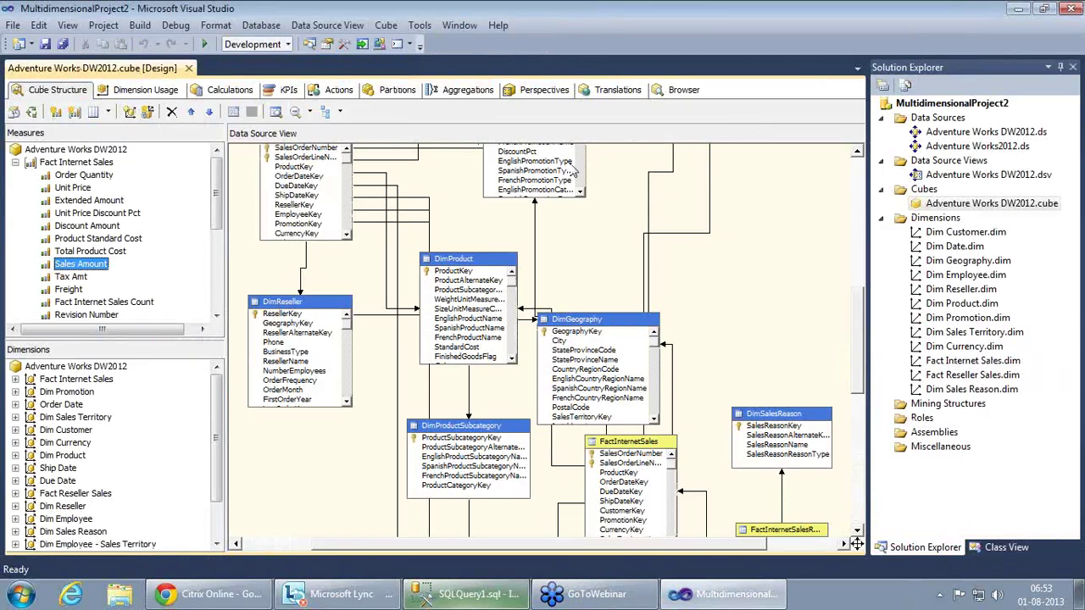
{"action": "left_click", "coordinate": [99, 303]}
{"action": "right_click", "coordinate": [99, 307]}
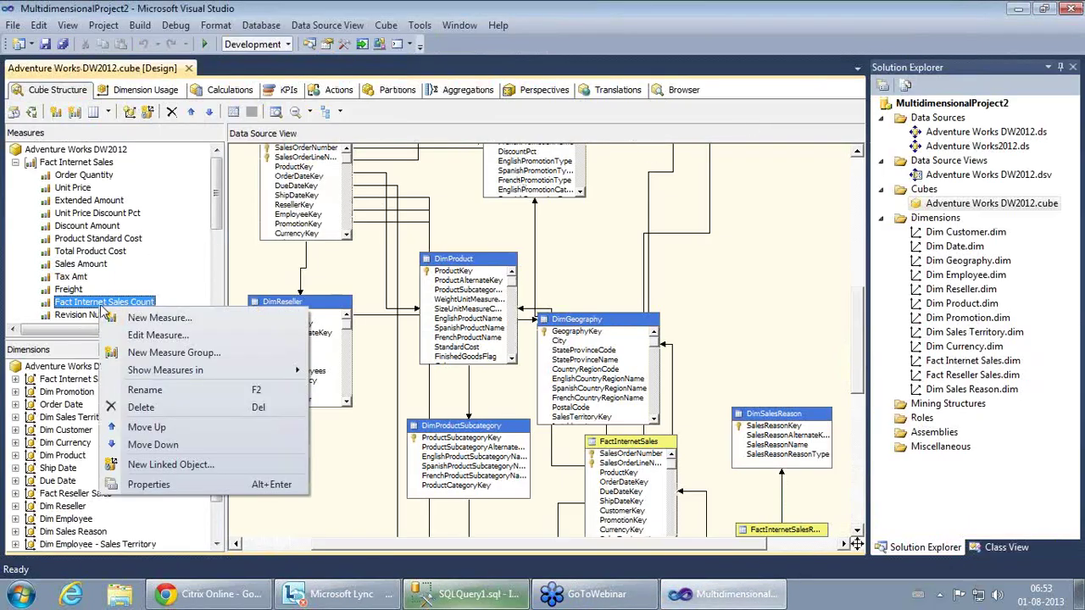
{"action": "left_click", "coordinate": [81, 264]}
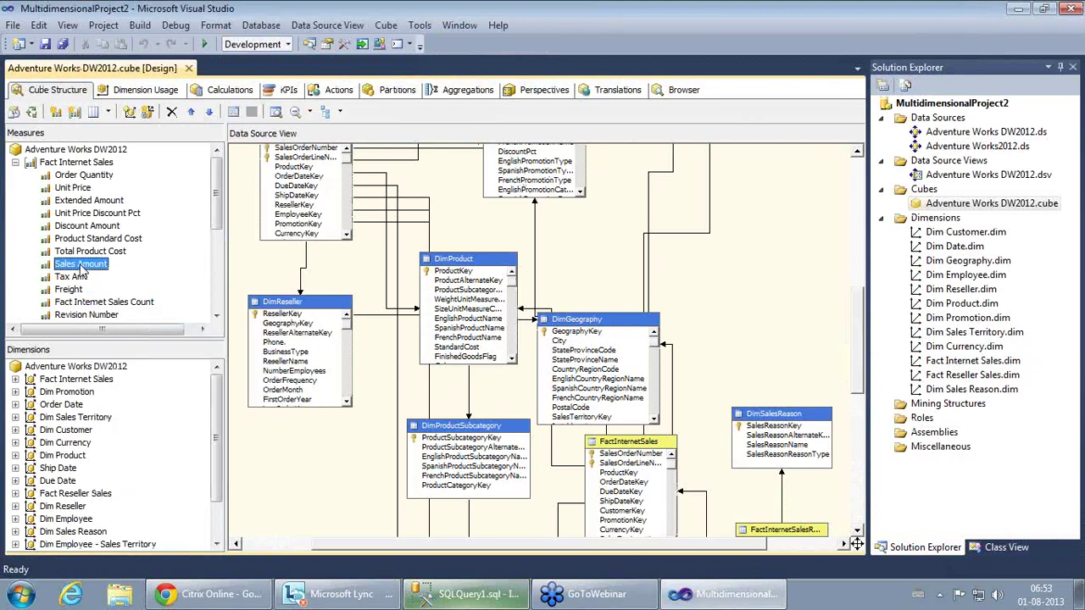
{"action": "left_click", "coordinate": [123, 307]}
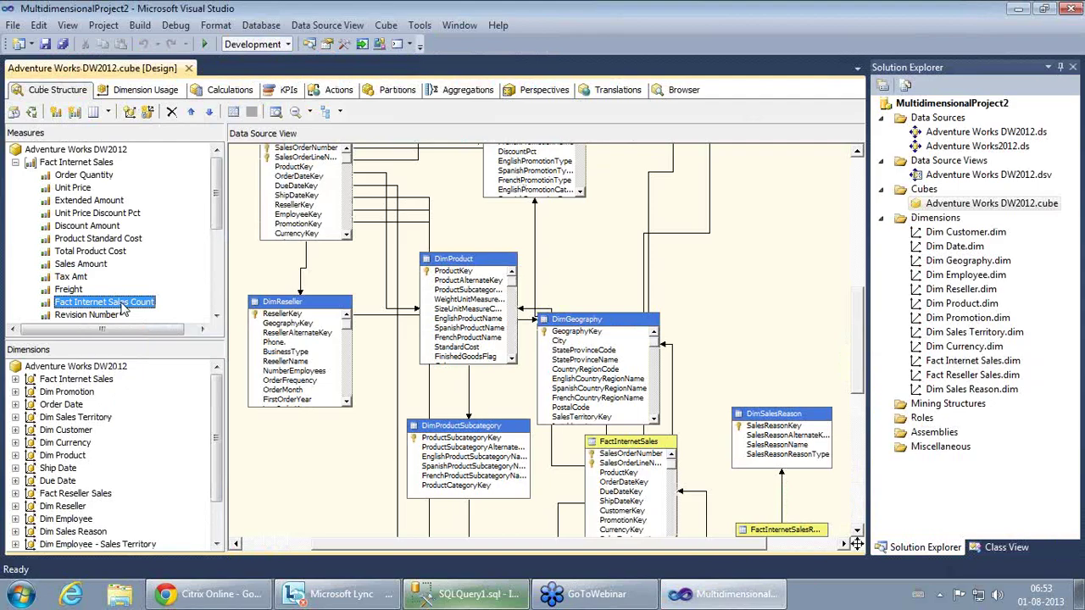
{"action": "left_click", "coordinate": [95, 269]}
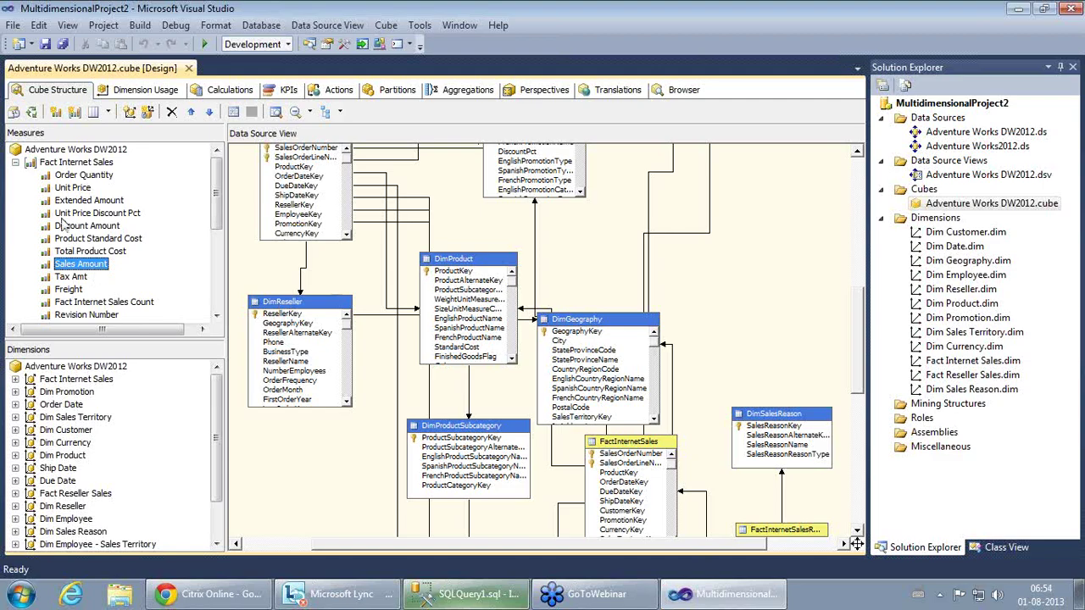
{"action": "left_click", "coordinate": [140, 305]}
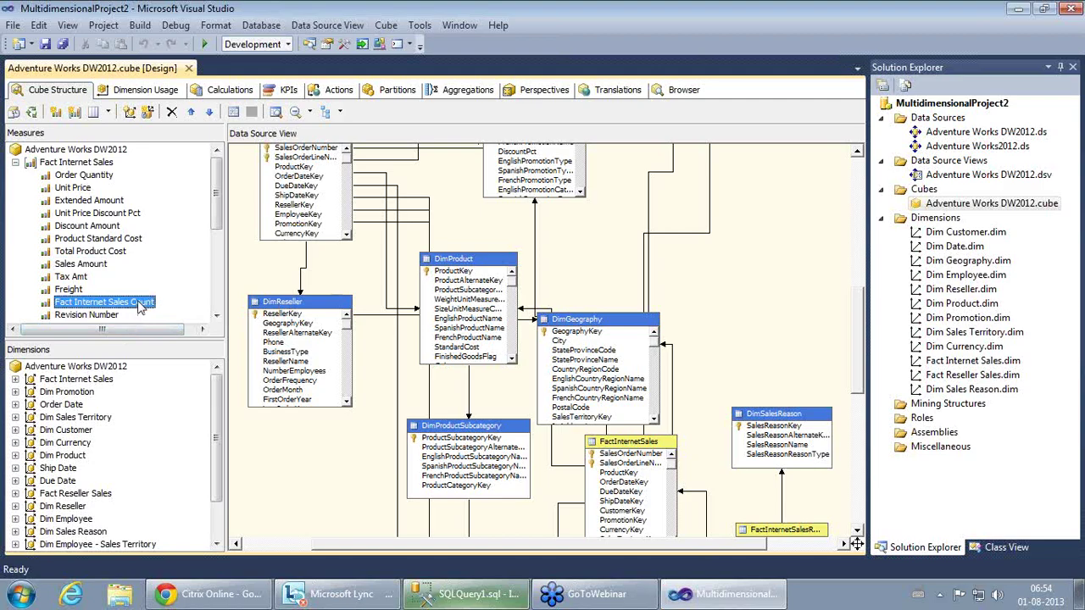
{"action": "left_click", "coordinate": [97, 266]}
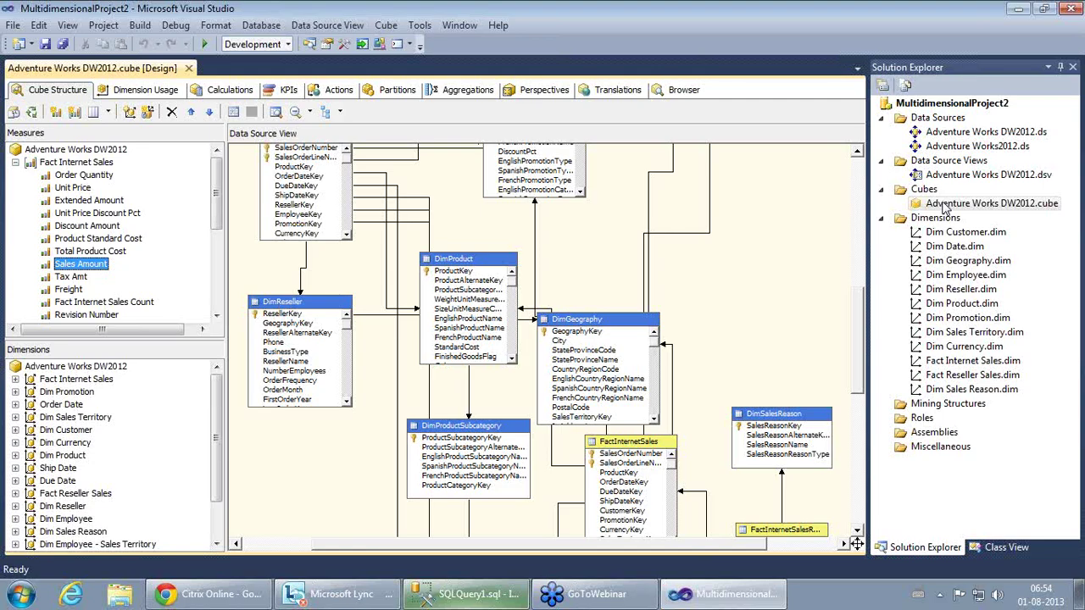
Step: Build and deploy MultidimensionalProject2 as part of the Process command, bringing up the processing settings for its database
{"action": "right_click", "coordinate": [981, 105]}
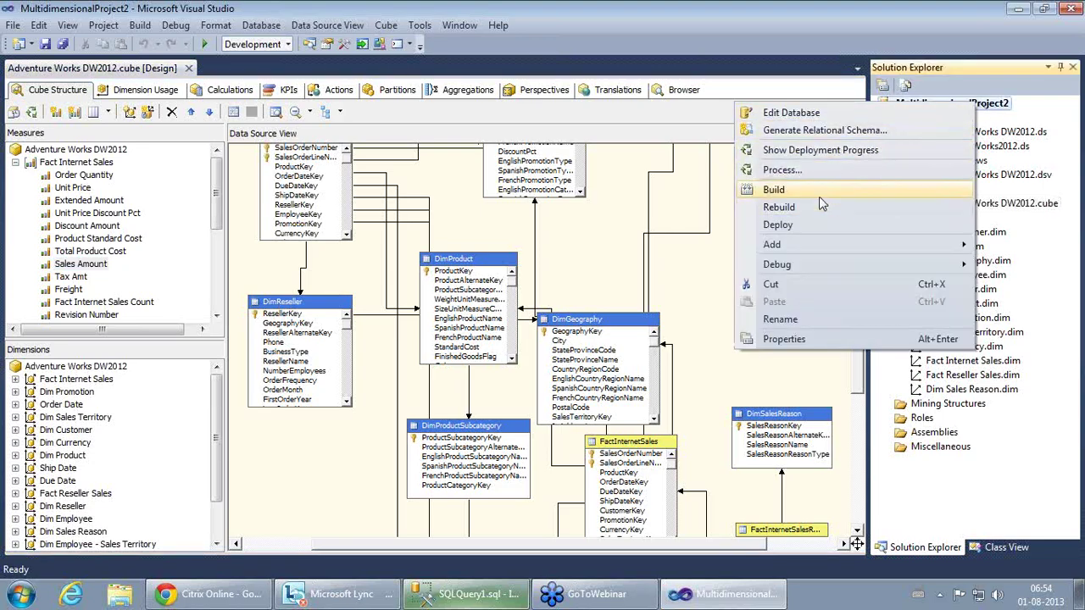
{"action": "left_click", "coordinate": [780, 170]}
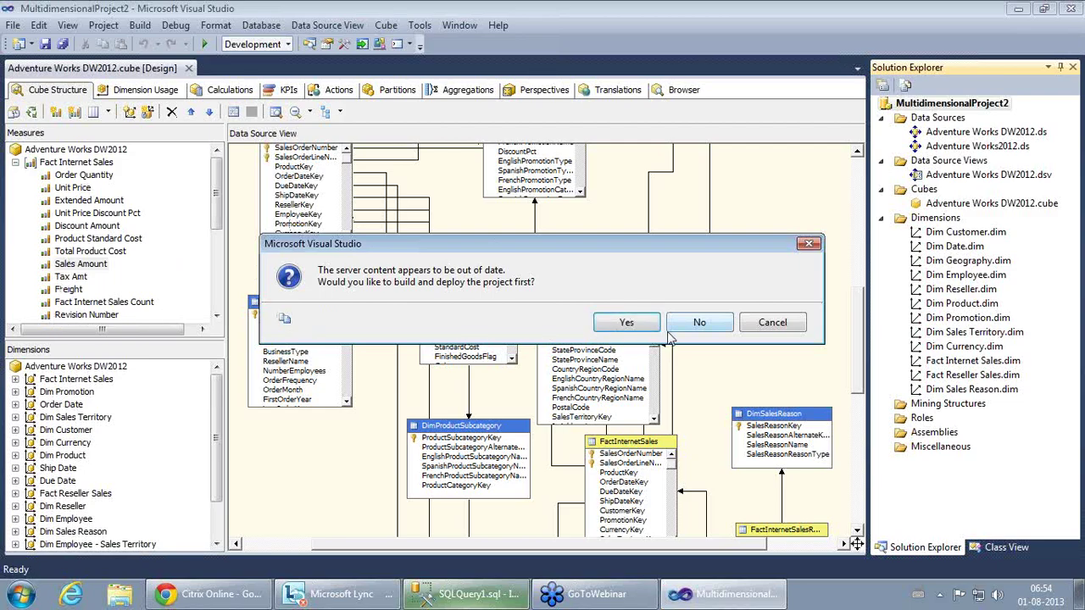
{"action": "left_click", "coordinate": [627, 325]}
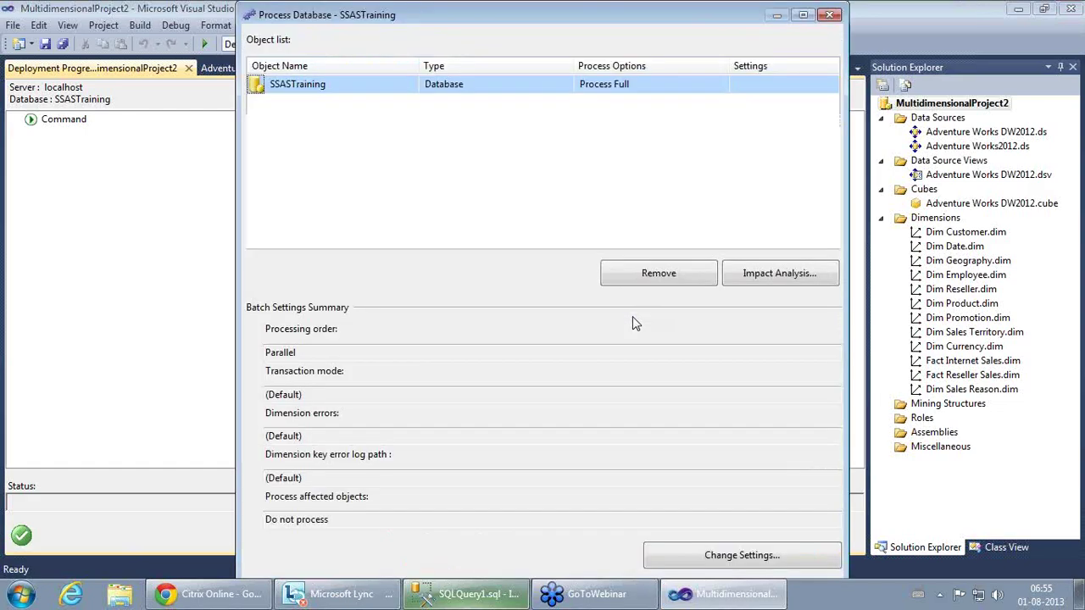
Step: Run Process Full on the SSASTraining database, then close the processing windows and the deployment progress view
{"action": "left_click", "coordinate": [803, 16]}
{"action": "left_click", "coordinate": [944, 552]}
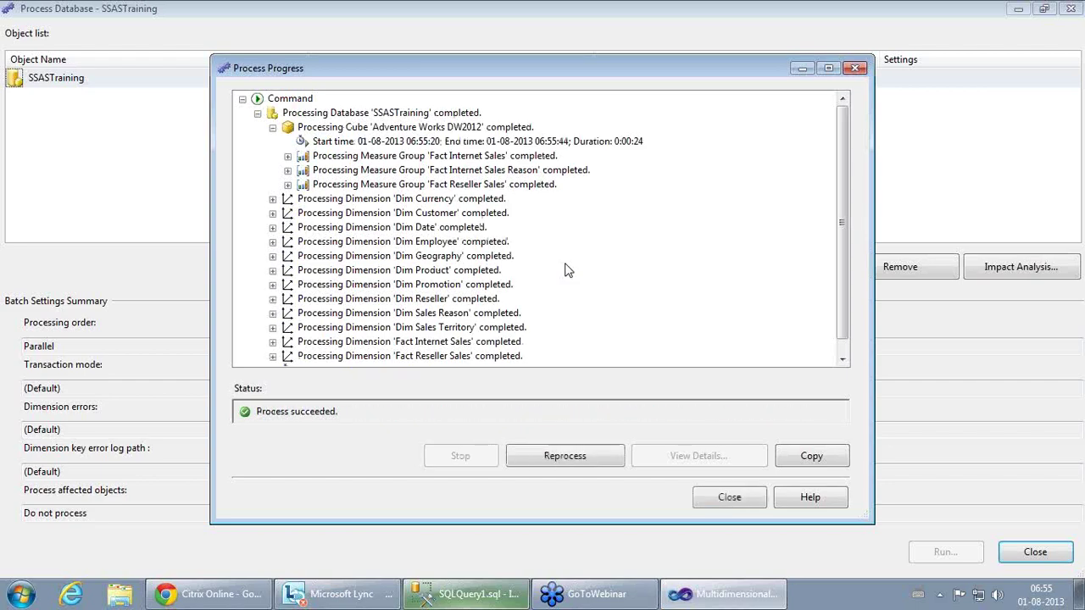
{"action": "left_click", "coordinate": [727, 498]}
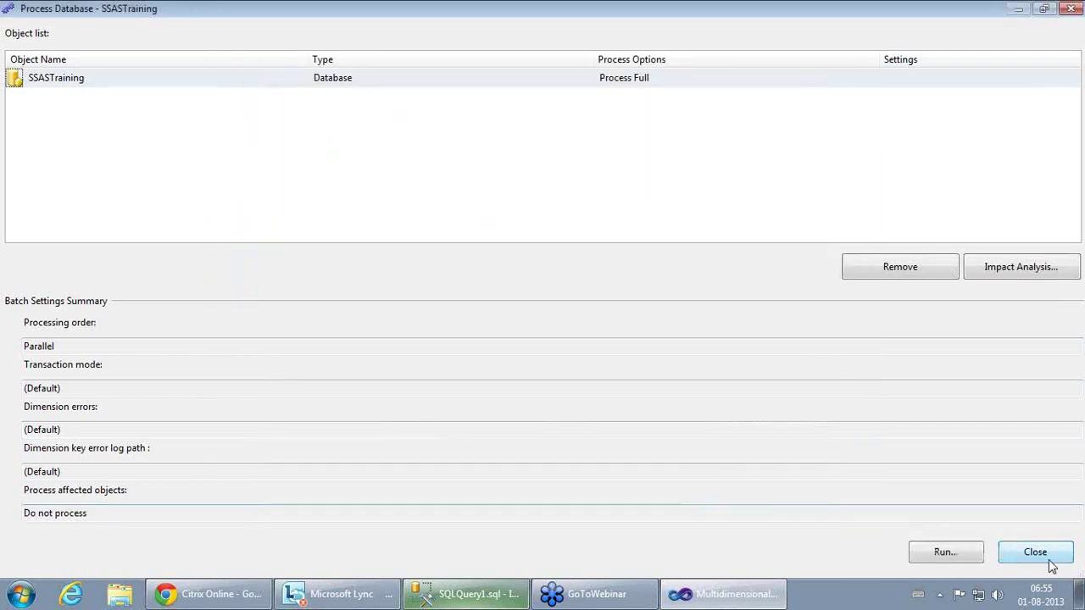
{"action": "left_click", "coordinate": [1033, 551]}
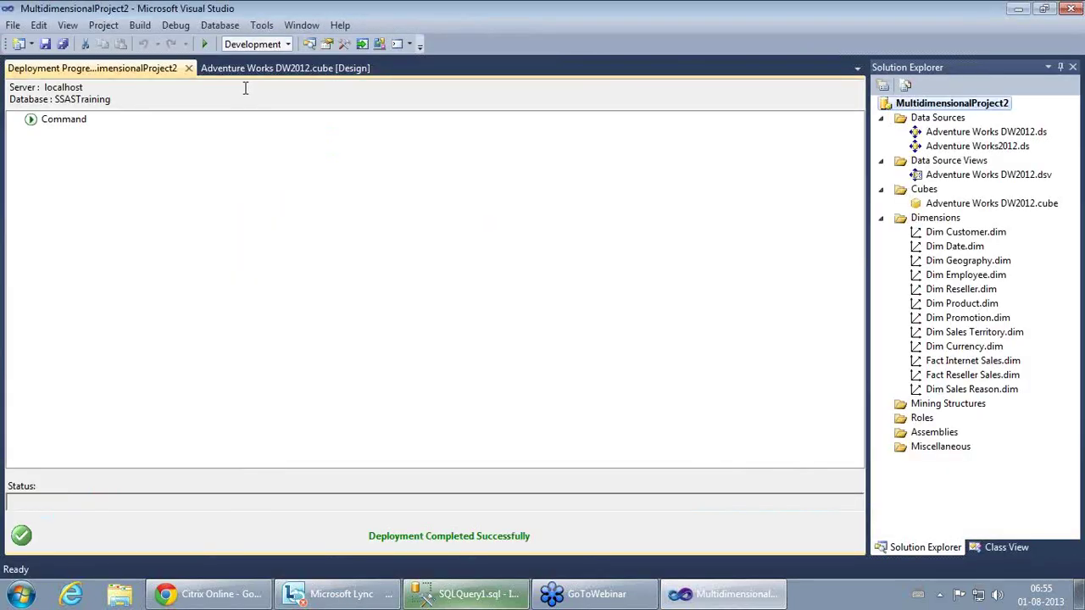
{"action": "left_click", "coordinate": [189, 68]}
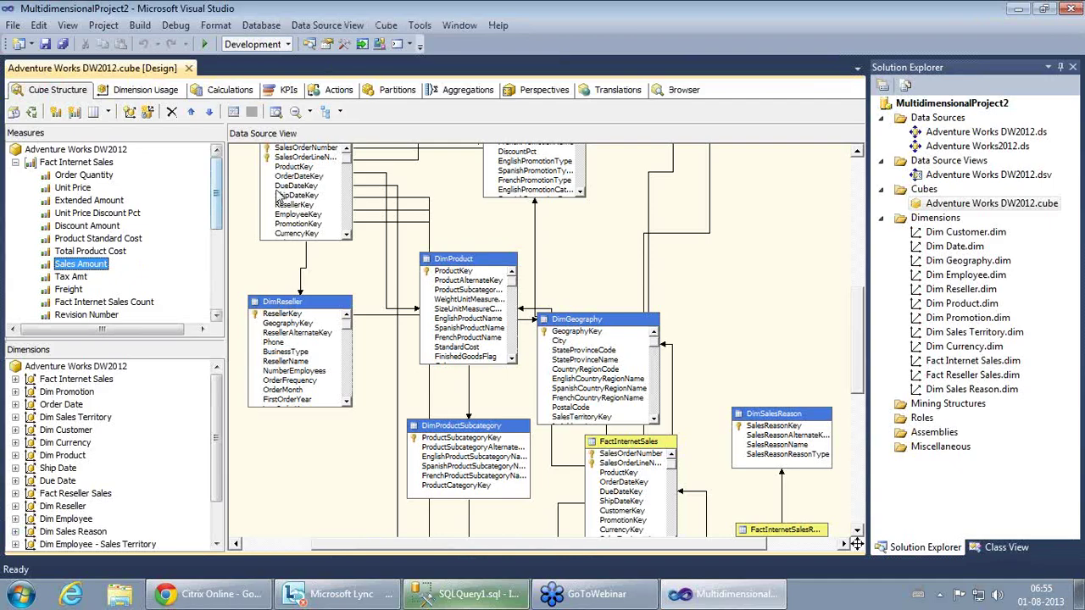
Step: Reconnect the Adventure Works DW2012 cube browser and analyze the cube in Excel with data connections enabled
{"action": "left_click", "coordinate": [681, 91]}
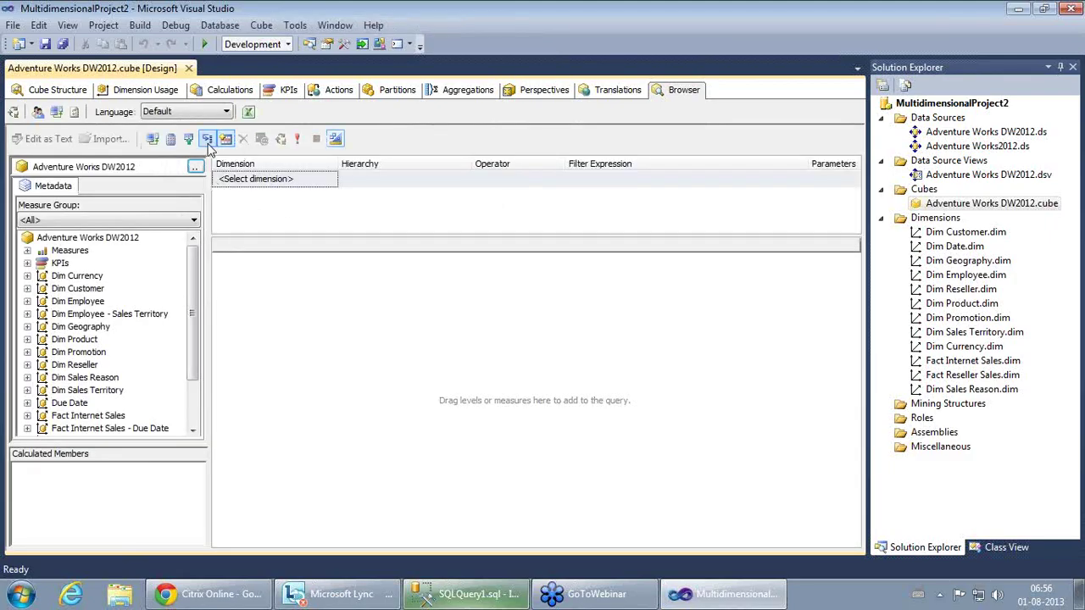
{"action": "left_click", "coordinate": [56, 111]}
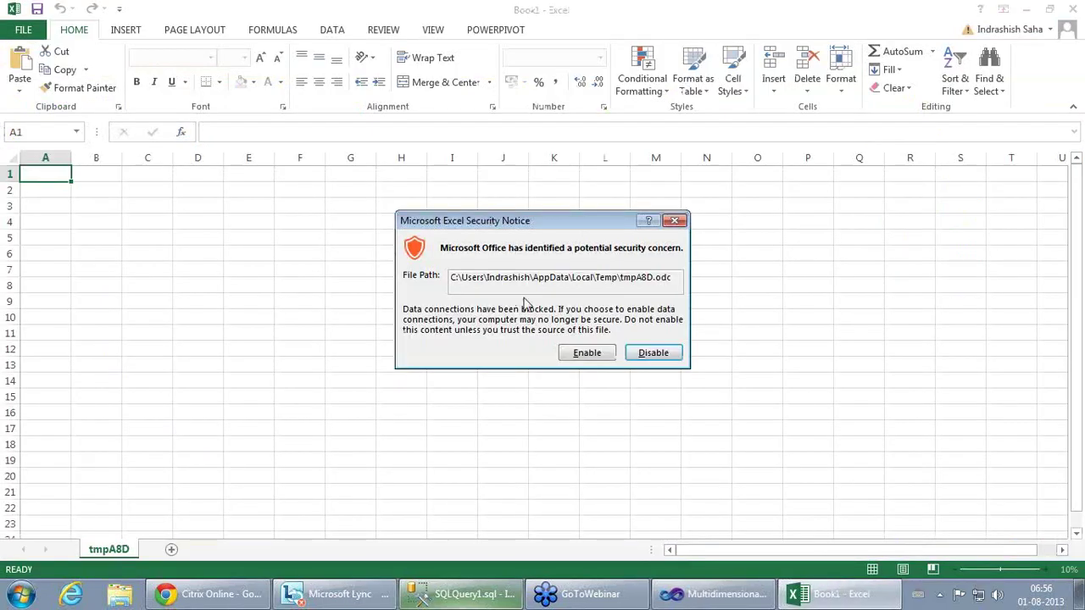
{"action": "left_click", "coordinate": [585, 359]}
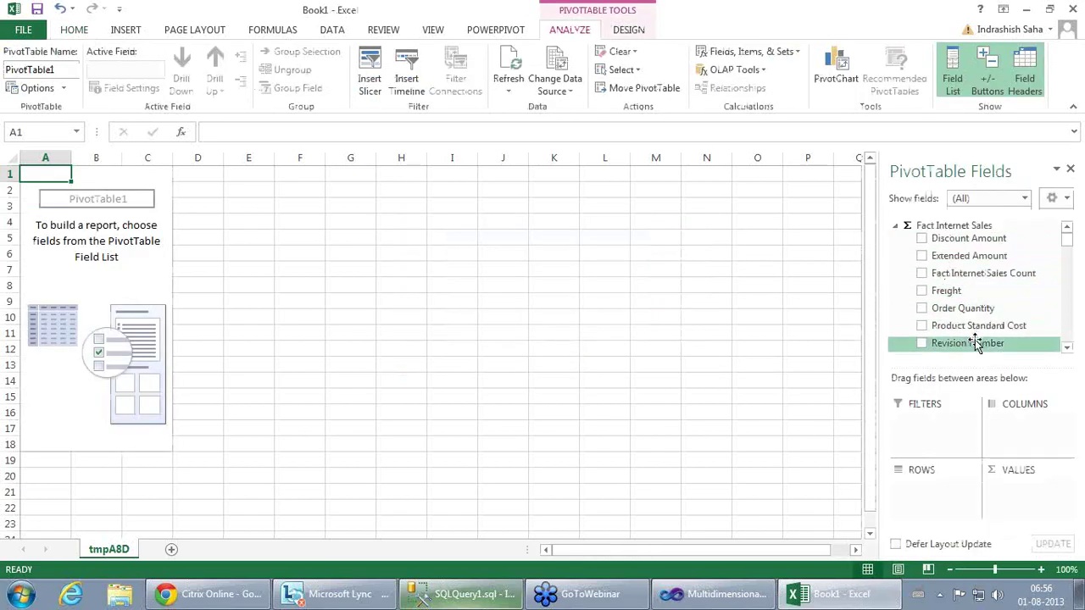
Step: Add the Sales Amount - Fact Reseller Sales measure to the PivotTable values and select its total cell
{"action": "left_click", "coordinate": [1067, 348]}
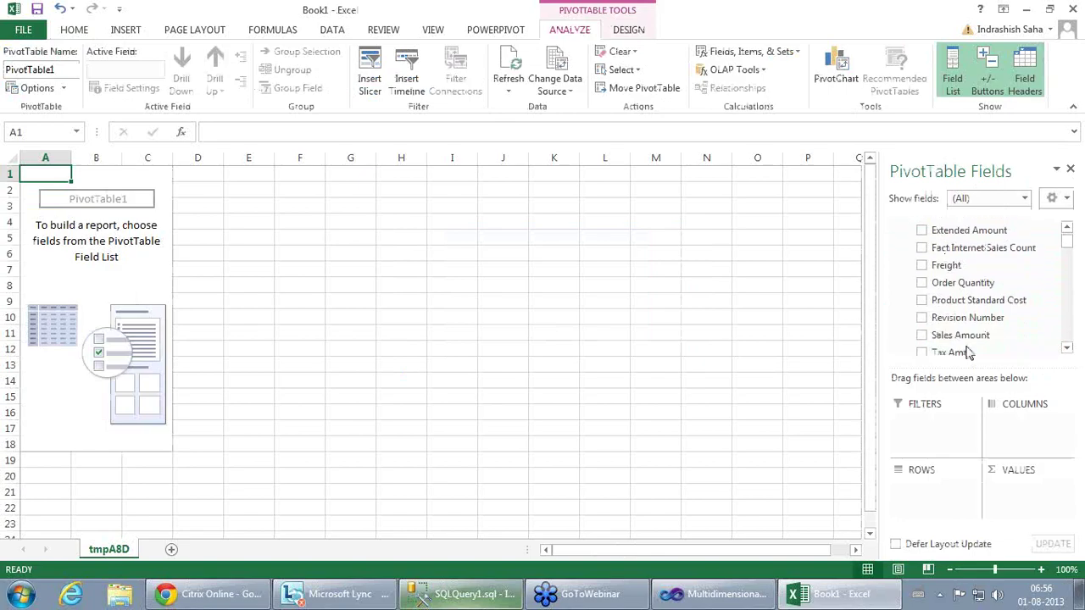
{"action": "left_click", "coordinate": [1068, 228]}
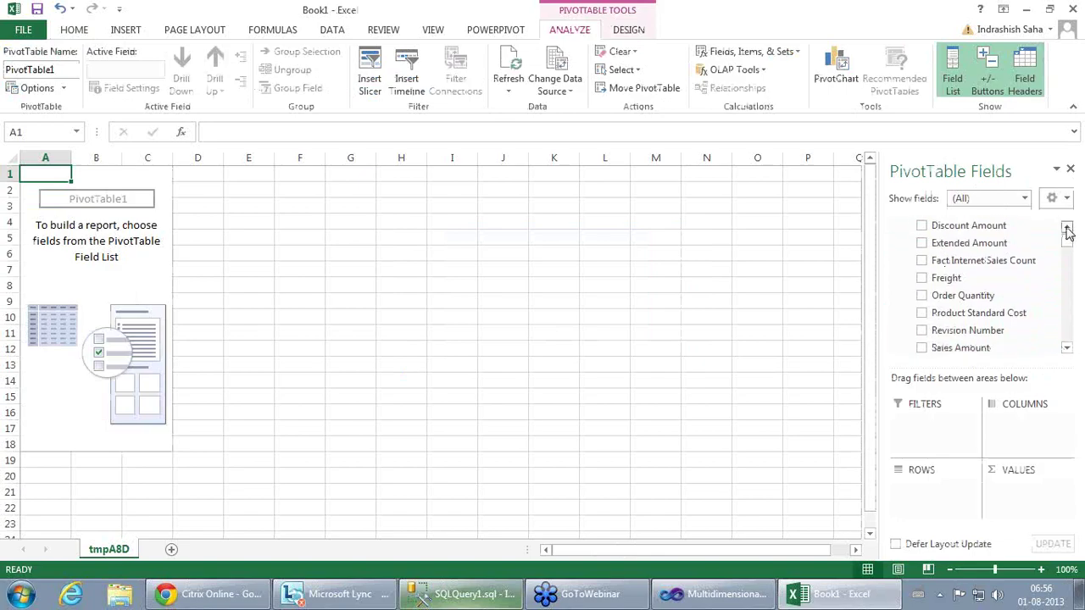
{"action": "left_click", "coordinate": [1067, 228]}
{"action": "left_click", "coordinate": [1067, 348]}
{"action": "left_click", "coordinate": [1066, 349]}
{"action": "left_click", "coordinate": [1068, 349]}
{"action": "left_click", "coordinate": [1068, 349]}
{"action": "left_click", "coordinate": [1067, 348]}
{"action": "left_click", "coordinate": [1067, 348]}
{"action": "left_click", "coordinate": [1067, 348]}
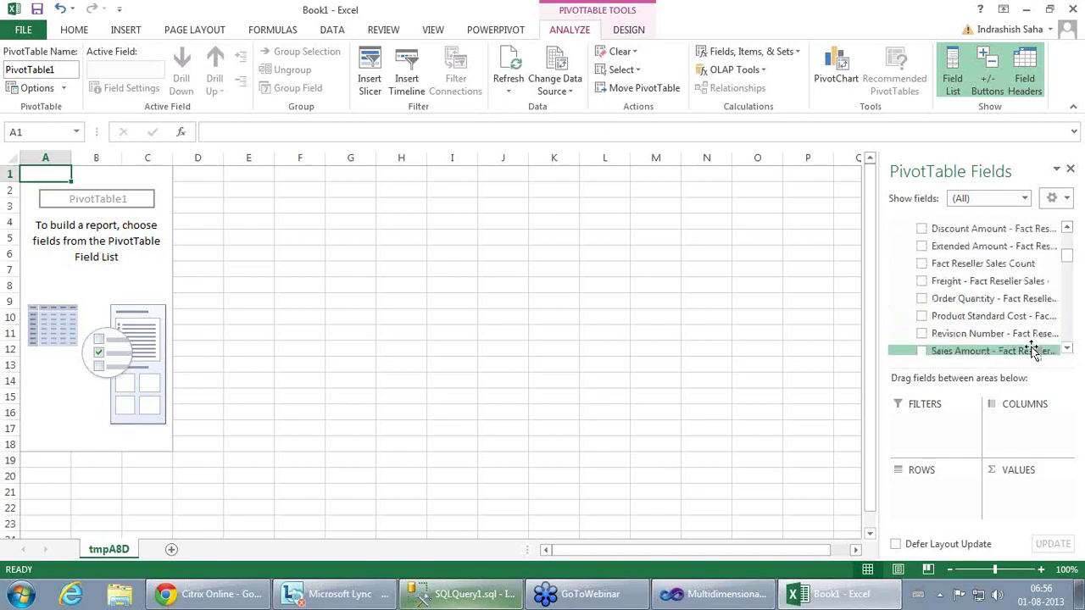
{"action": "left_click", "coordinate": [1068, 350]}
{"action": "left_click", "coordinate": [1068, 350]}
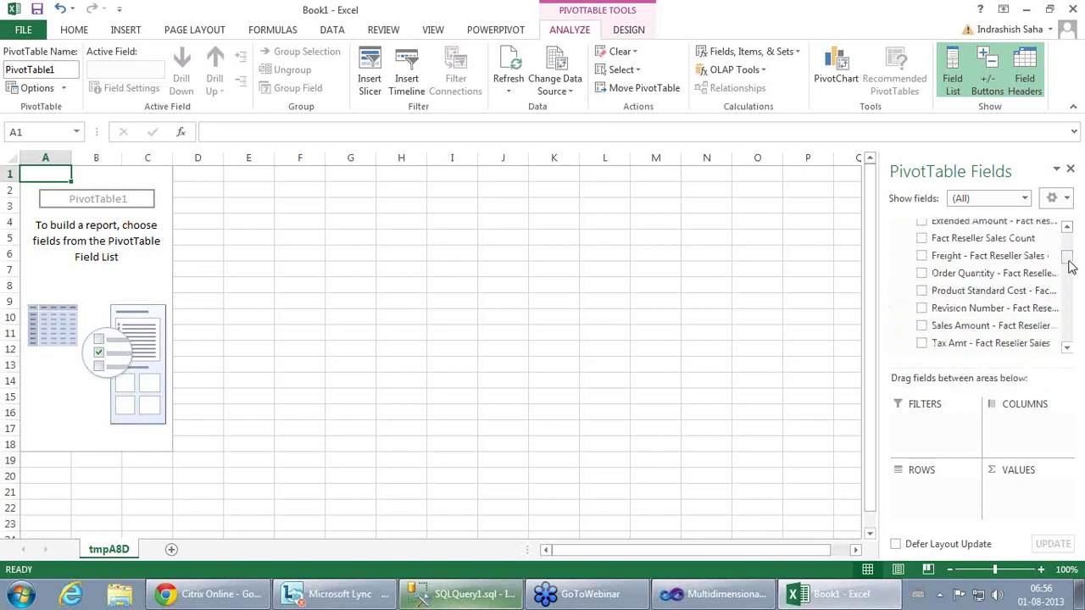
{"action": "left_click", "coordinate": [1068, 228]}
{"action": "left_click", "coordinate": [1068, 227]}
{"action": "left_click", "coordinate": [1068, 229]}
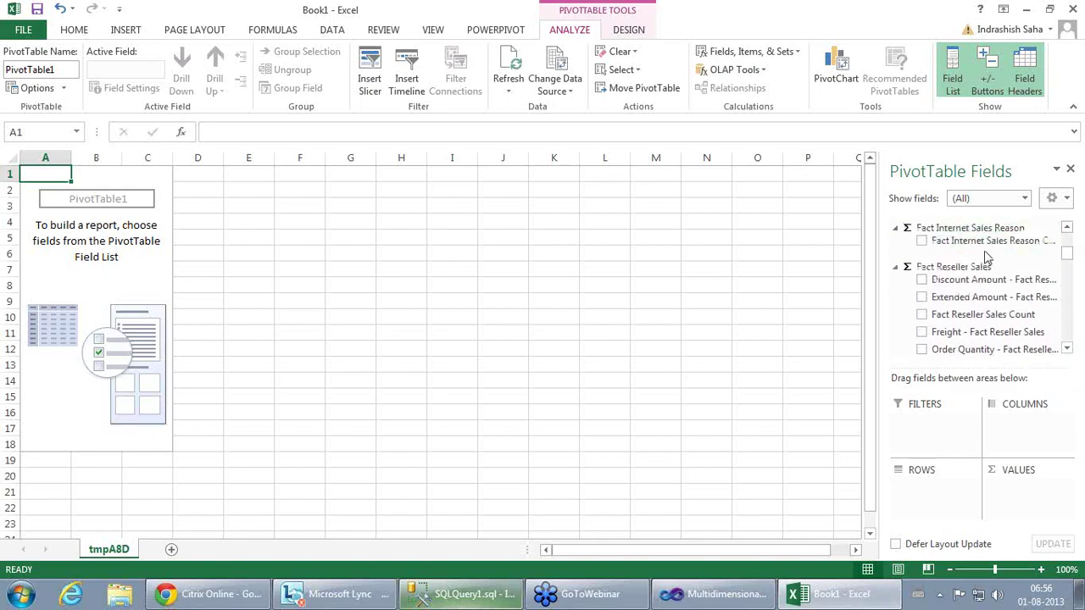
{"action": "left_click", "coordinate": [1069, 350]}
{"action": "left_click", "coordinate": [1068, 350]}
{"action": "left_click", "coordinate": [1069, 350]}
{"action": "left_click", "coordinate": [1068, 350]}
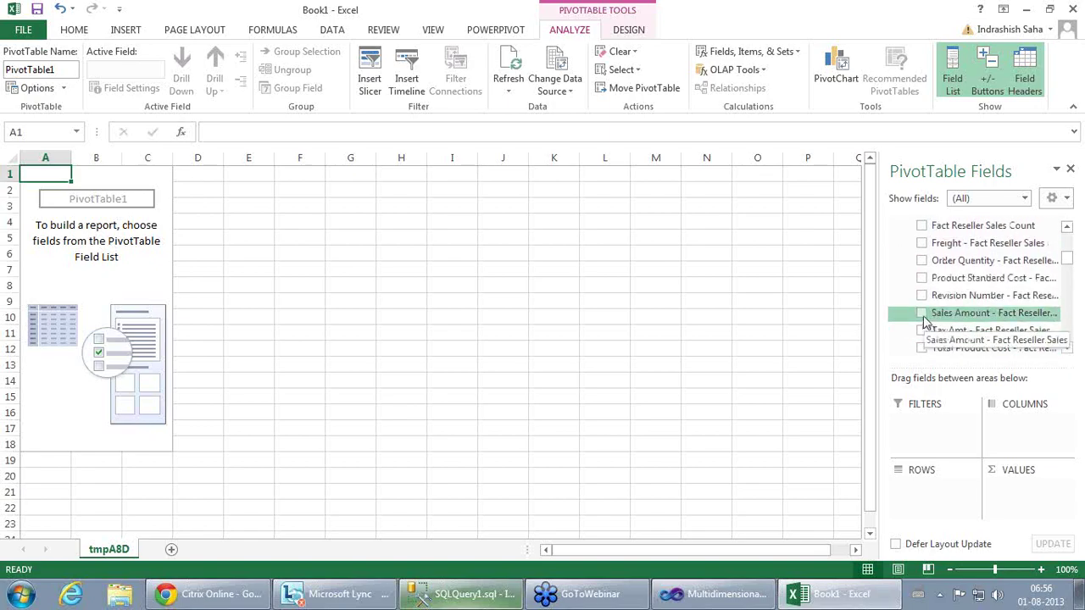
{"action": "left_click", "coordinate": [922, 314]}
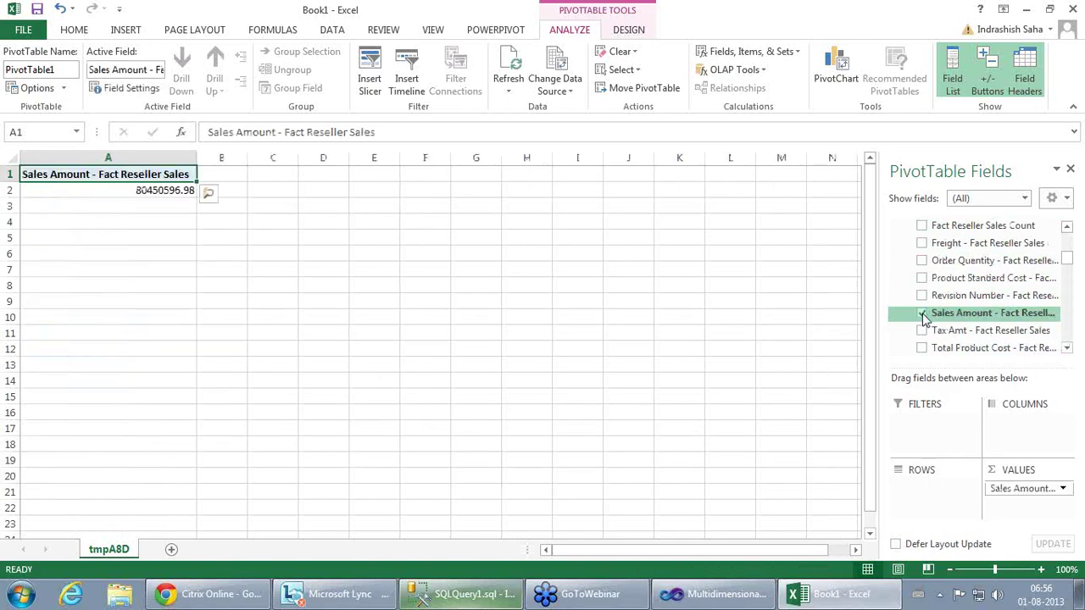
{"action": "left_click", "coordinate": [134, 189]}
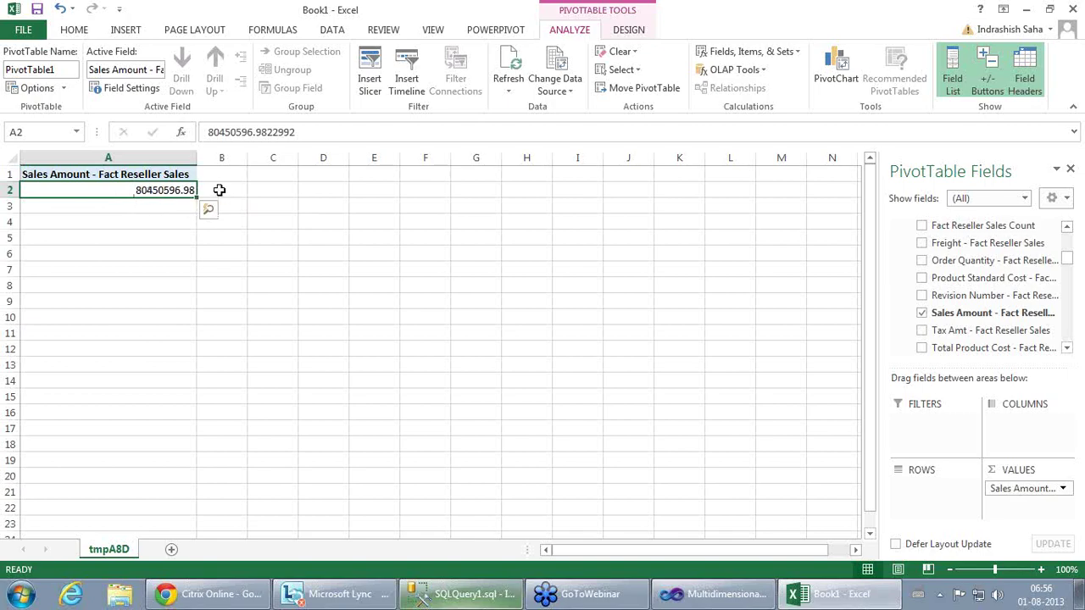
Step: Switch to SQL Server Management Studio and compare individual FactResellerSales SalesAmount values with the PivotTable total in Excel
{"action": "left_click", "coordinate": [454, 600]}
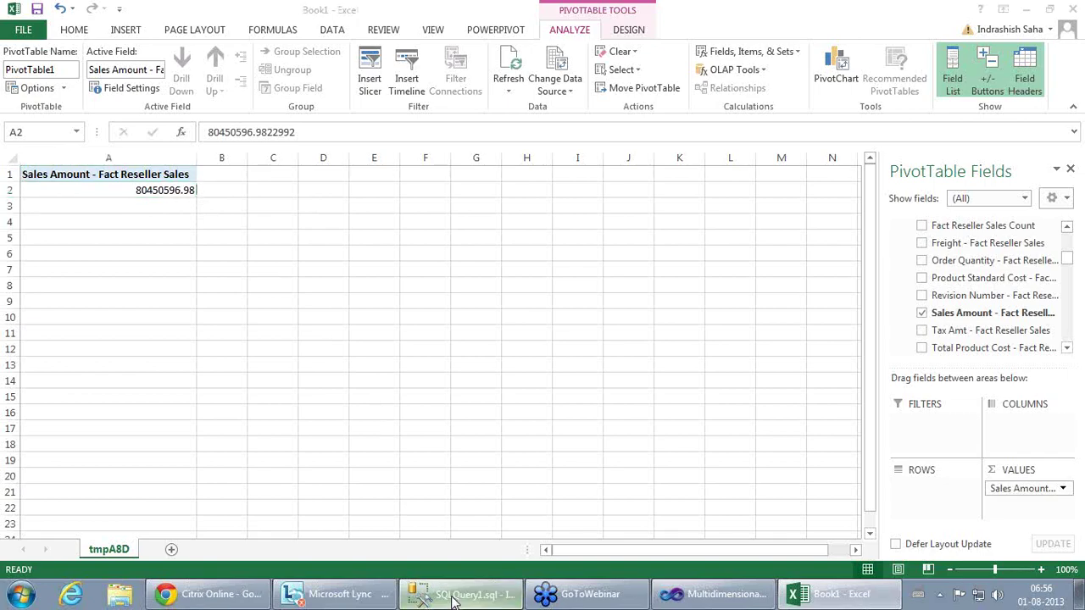
{"action": "left_click", "coordinate": [746, 371]}
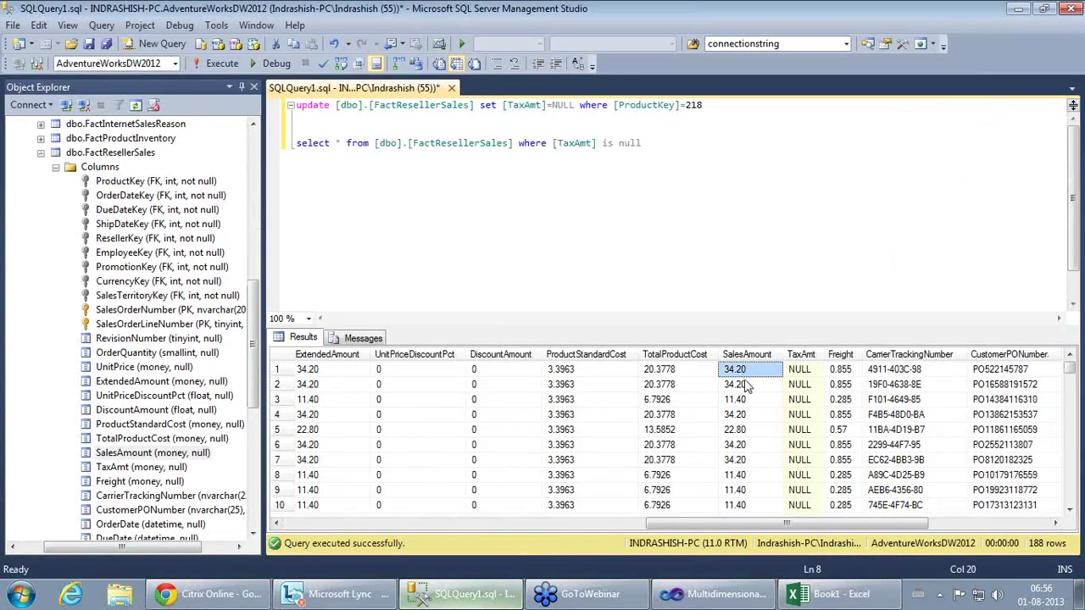
{"action": "left_click", "coordinate": [129, 158]}
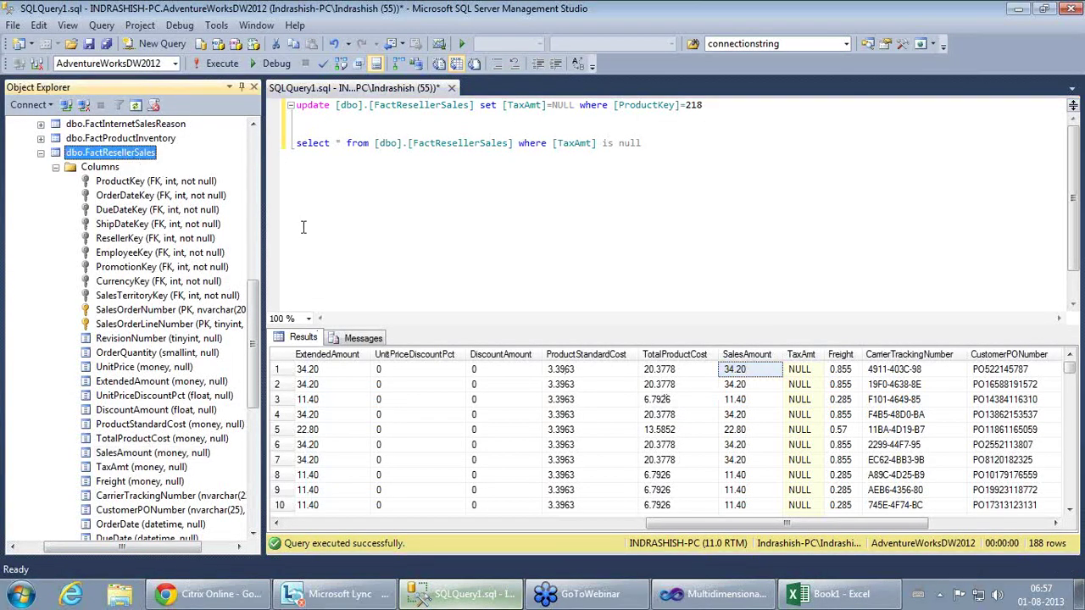
{"action": "left_click", "coordinate": [746, 371]}
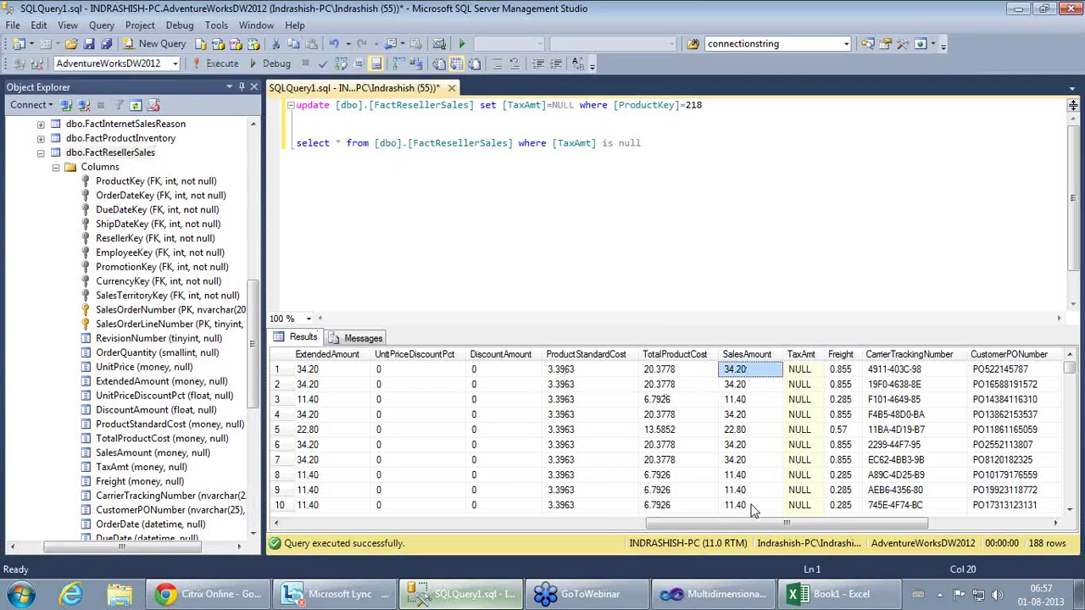
{"action": "left_click", "coordinate": [758, 387]}
{"action": "left_click", "coordinate": [761, 415]}
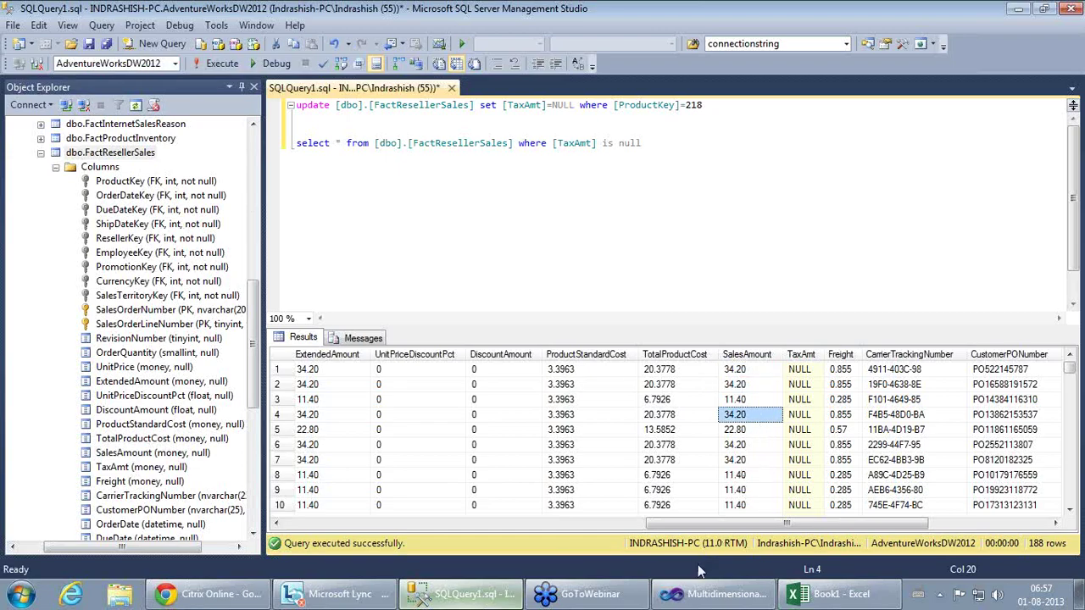
{"action": "left_click", "coordinate": [822, 597]}
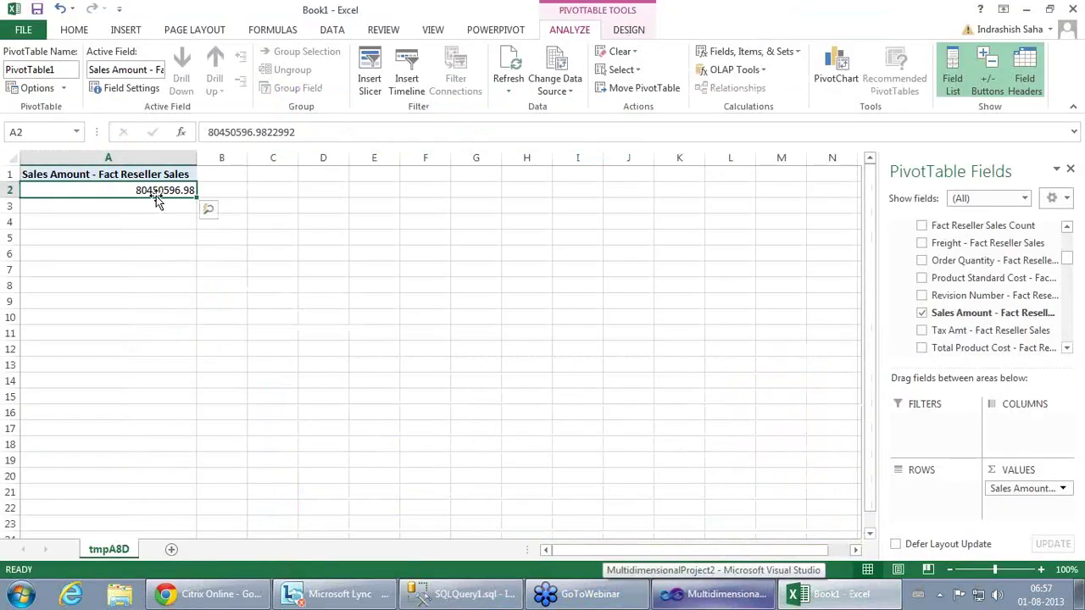
{"action": "left_click", "coordinate": [1024, 14]}
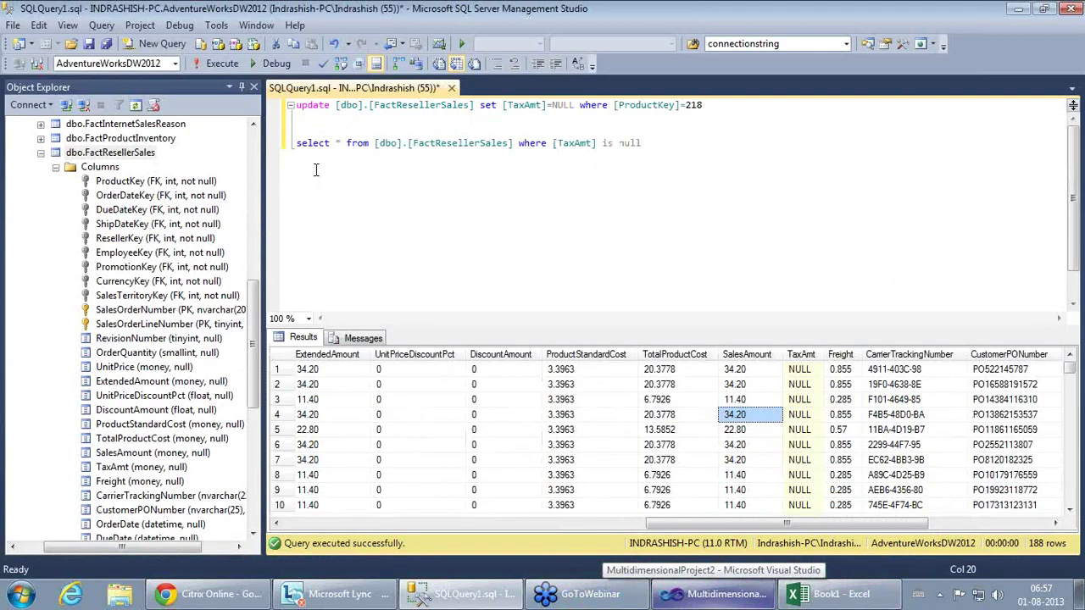
Step: Below the existing queries, write the query select sum([SalesAmount]) from [dbo].[FactResellerSales]
{"action": "left_click", "coordinate": [661, 143]}
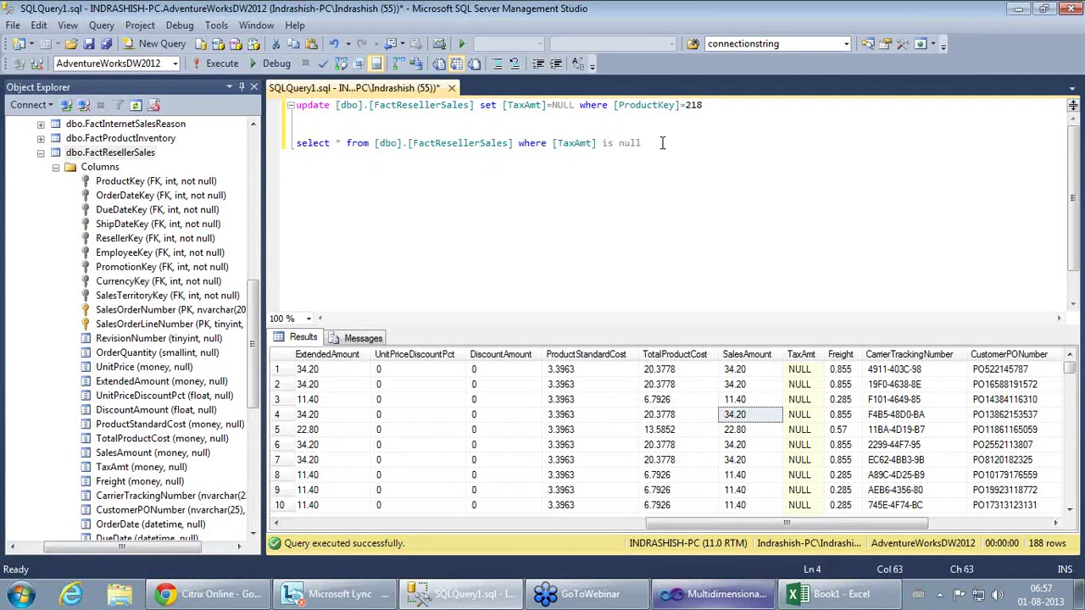
{"action": "key", "text": "Return"}
{"action": "key", "text": "Return"}
{"action": "key", "text": "Return"}
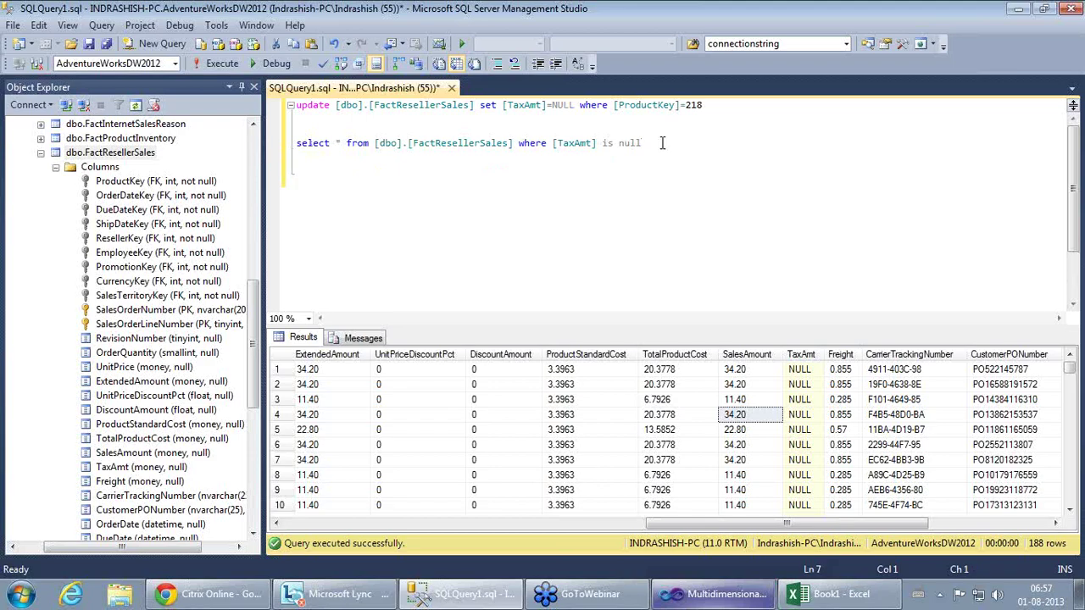
{"action": "type", "text": "select sum"}
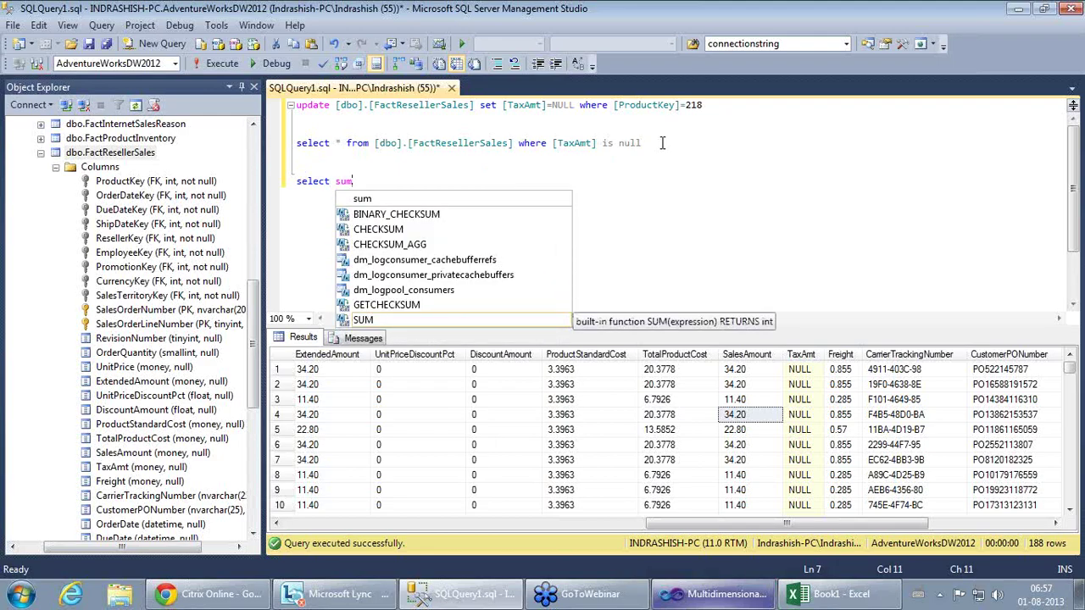
{"action": "type", "text": "("}
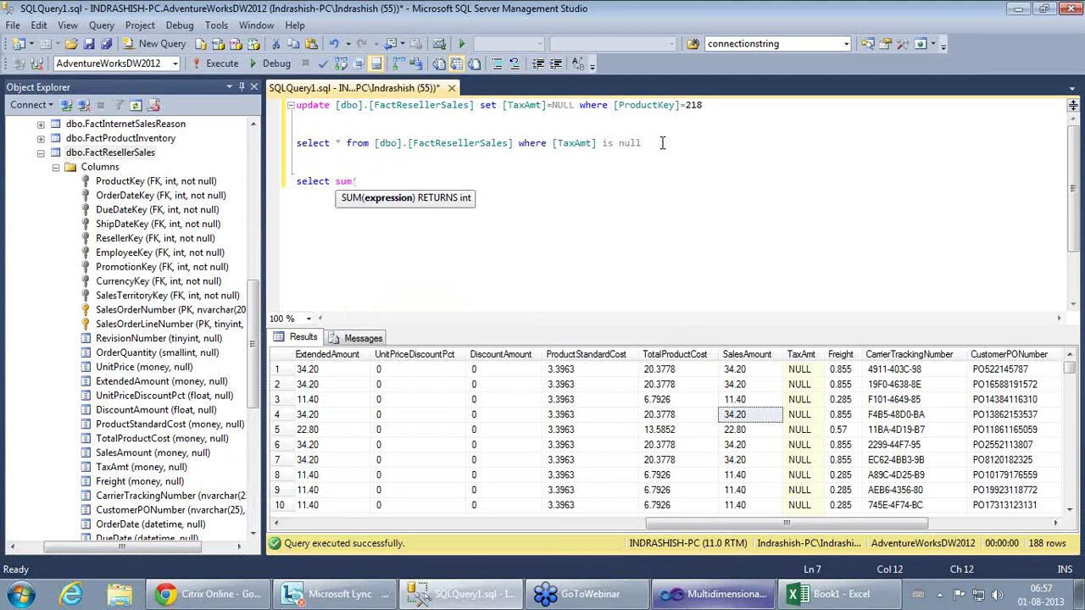
{"action": "left_click", "coordinate": [127, 456]}
{"action": "left_click_drag", "start_coordinate": [125, 462], "coordinate": [364, 187]}
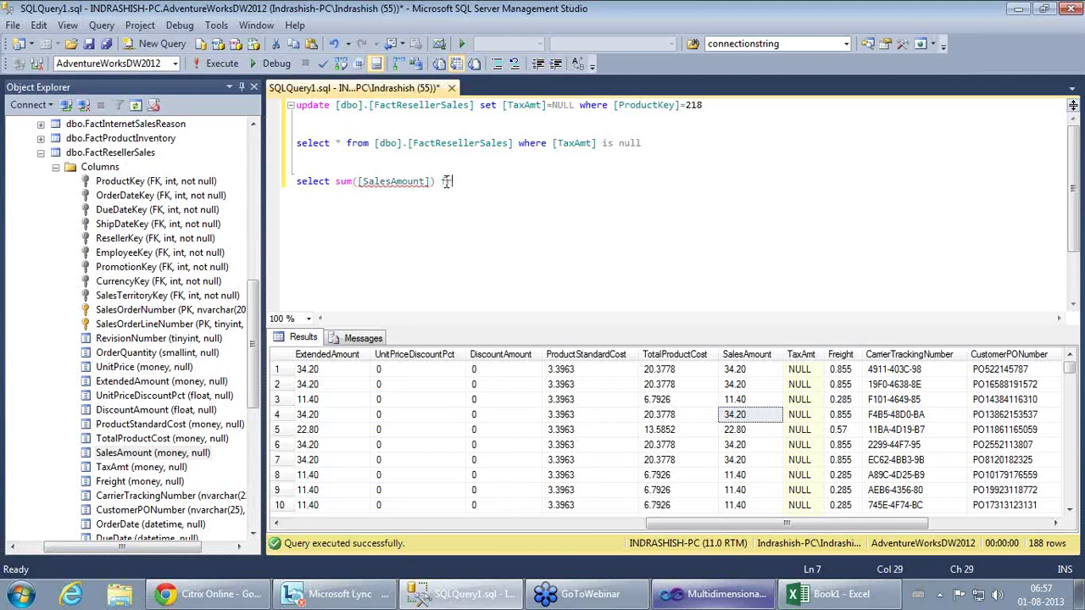
{"action": "type", "text": "from"}
{"action": "left_click", "coordinate": [110, 153]}
{"action": "left_click_drag", "start_coordinate": [121, 157], "coordinate": [508, 185]}
{"action": "left_click", "coordinate": [635, 189]}
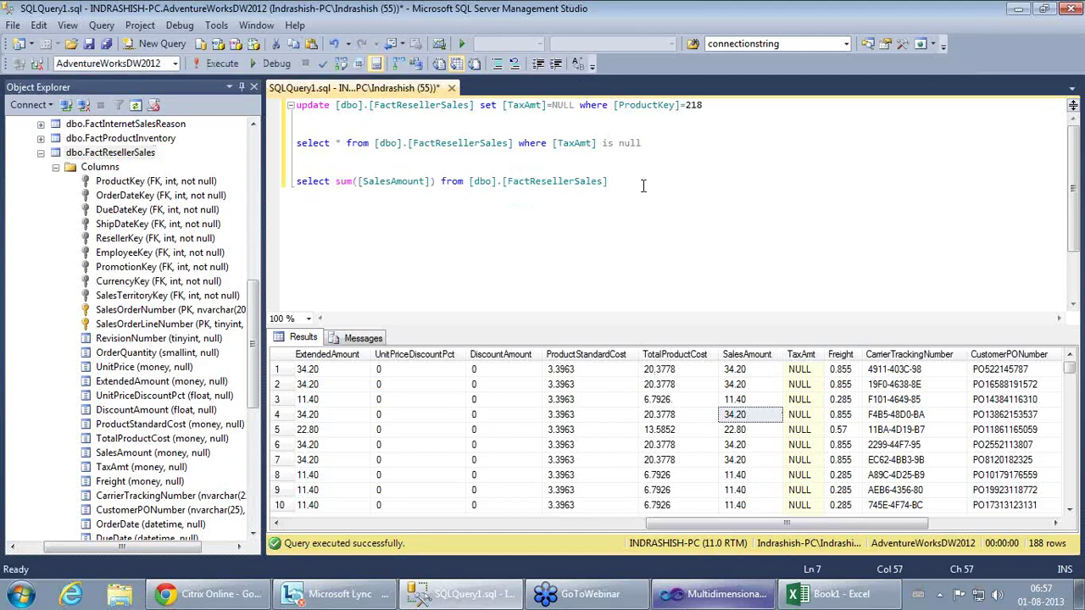
Step: Execute only the new SalesAmount sum query
{"action": "key", "text": "ctrl+shift+Left"}
{"action": "key", "text": "ctrl+shift+Left"}
{"action": "key", "text": "ctrl+shift+Left"}
{"action": "key", "text": "ctrl+shift+Left"}
{"action": "key", "text": "ctrl+shift+Left"}
{"action": "key", "text": "ctrl+shift+Left"}
{"action": "key", "text": "ctrl+shift+Left"}
{"action": "key", "text": "ctrl+shift+Left"}
{"action": "key", "text": "ctrl+shift+Left"}
{"action": "key", "text": "ctrl+shift+Left"}
{"action": "key", "text": "ctrl+shift+Left"}
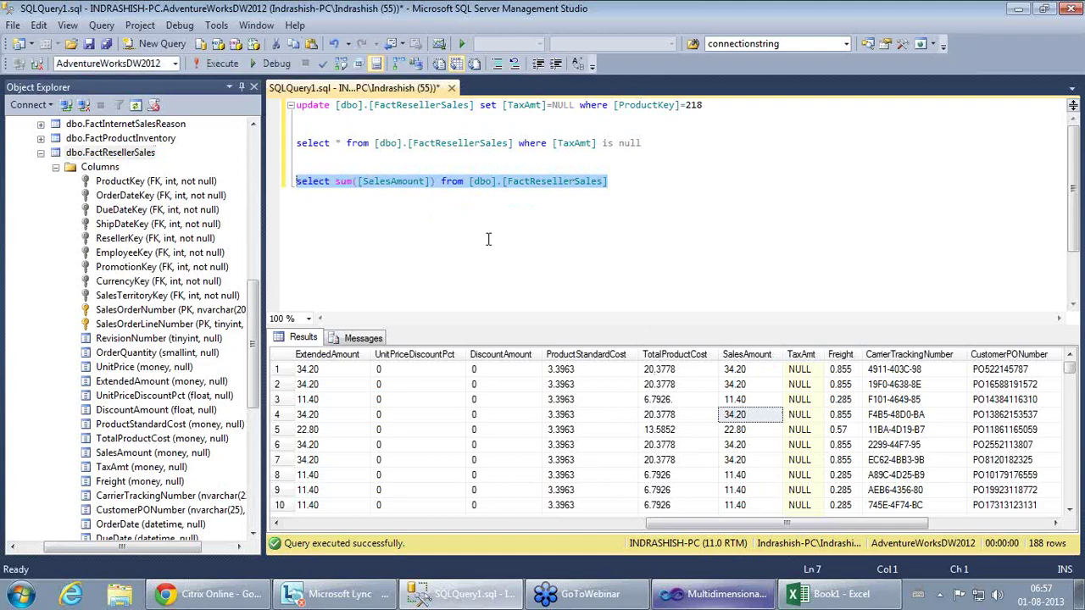
{"action": "key", "text": "F5"}
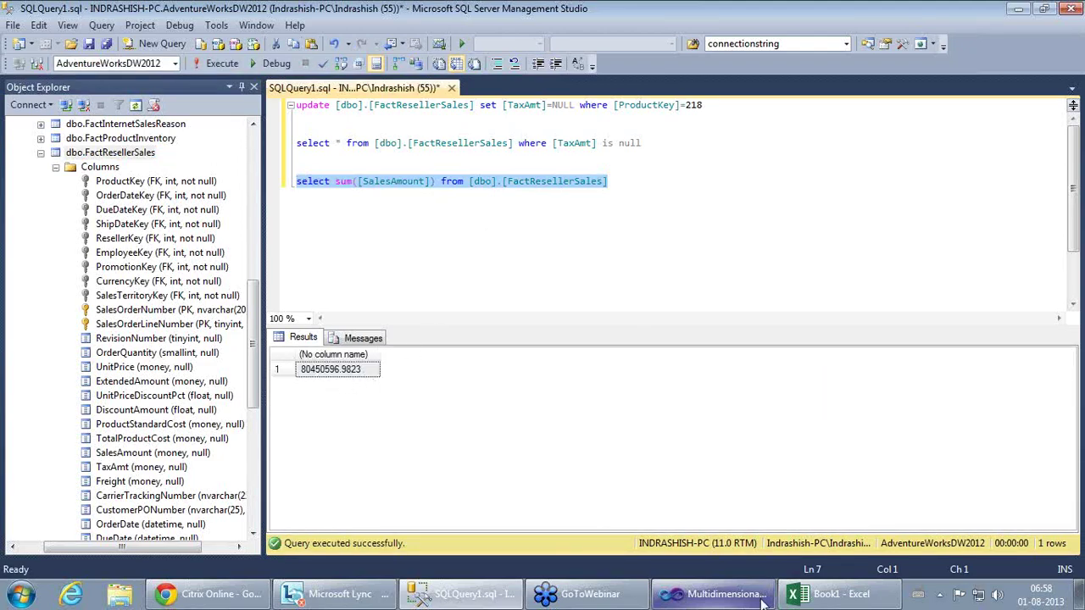
Step: Compare the SQL sum of SalesAmount with the PivotTable total, switching between Management Studio and Excel and ending in Excel
{"action": "left_click", "coordinate": [797, 598]}
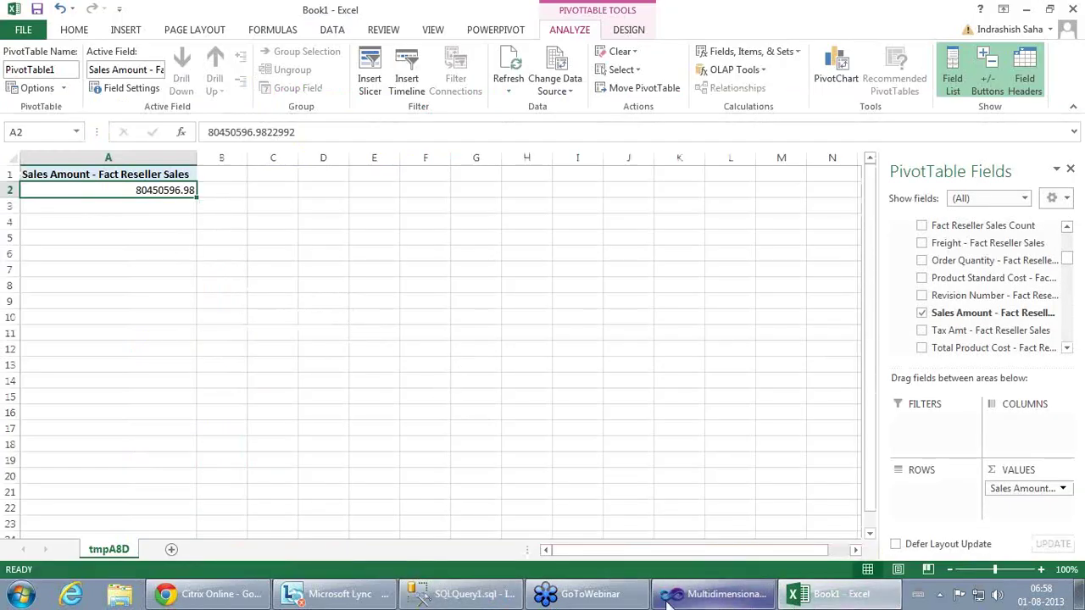
{"action": "left_click", "coordinate": [464, 596]}
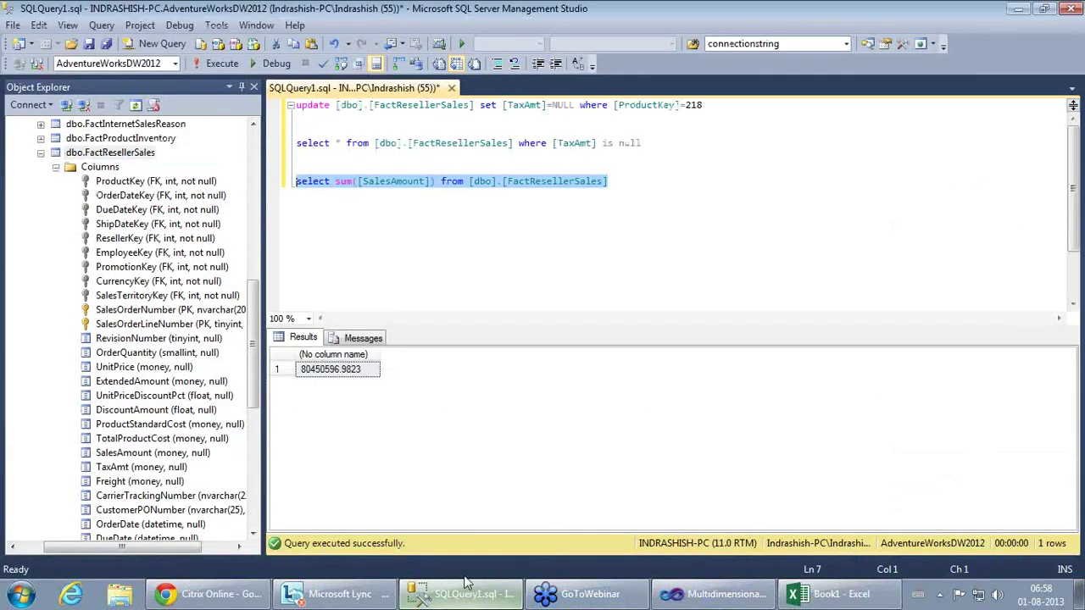
{"action": "left_click", "coordinate": [850, 603]}
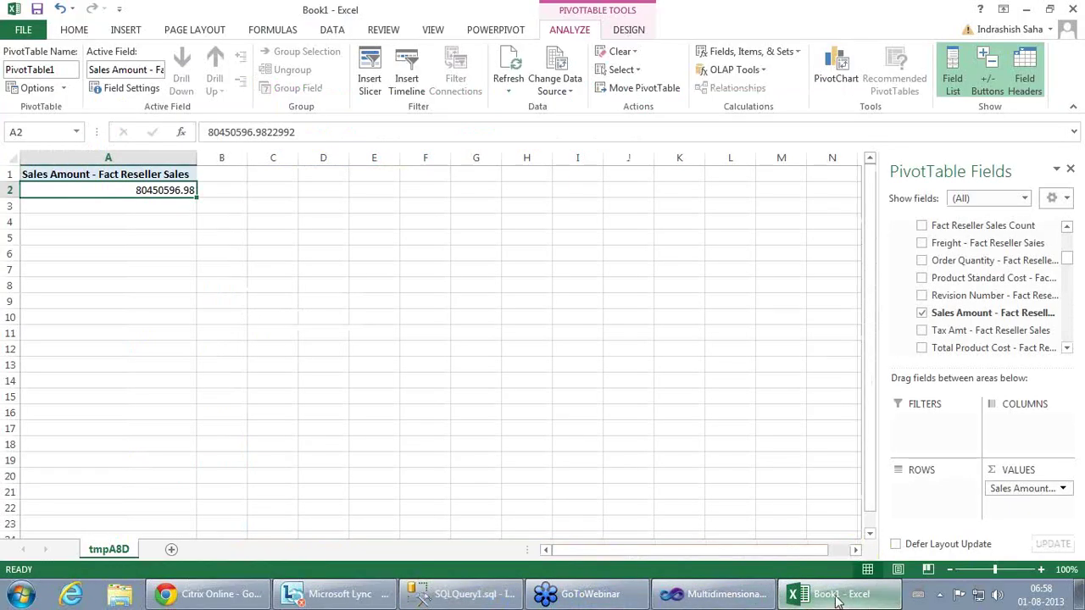
Step: Add the Order Date.Fiscal Hierarchy field to the rows of the PivotTable
{"action": "left_click", "coordinate": [1068, 349]}
{"action": "left_click", "coordinate": [1068, 349]}
{"action": "left_click", "coordinate": [1067, 348]}
{"action": "left_click", "coordinate": [1067, 348]}
{"action": "left_click", "coordinate": [1067, 349]}
{"action": "left_click", "coordinate": [1067, 348]}
{"action": "left_click", "coordinate": [1067, 349]}
{"action": "left_click", "coordinate": [1067, 349]}
{"action": "left_click", "coordinate": [1067, 349]}
{"action": "left_click", "coordinate": [1068, 349]}
{"action": "left_click", "coordinate": [1067, 348]}
{"action": "left_click", "coordinate": [1068, 348]}
{"action": "left_click", "coordinate": [1067, 348]}
{"action": "left_click", "coordinate": [1067, 349]}
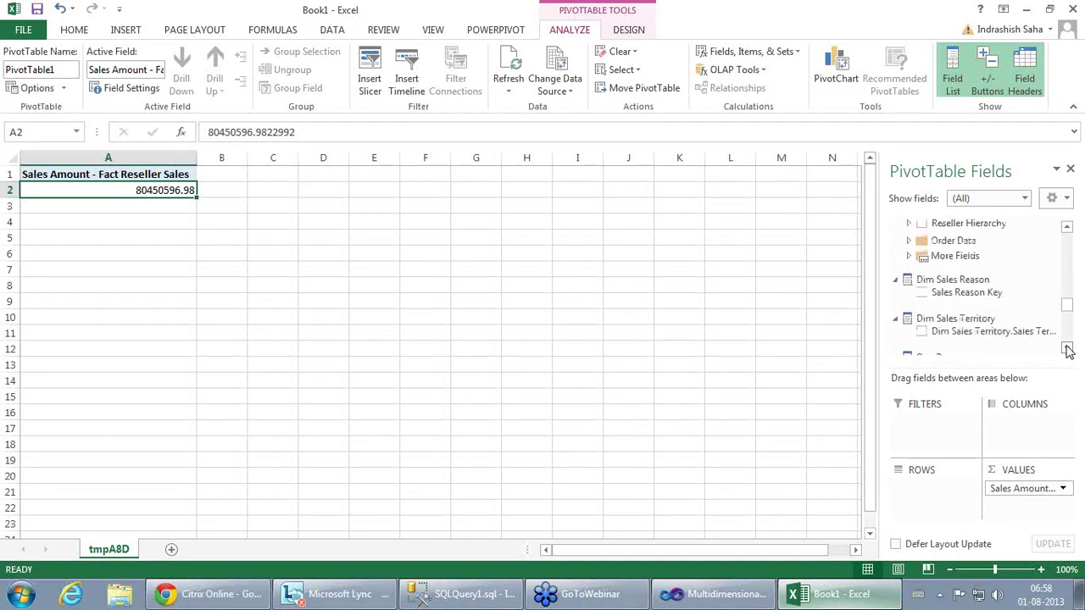
{"action": "left_click", "coordinate": [1067, 229]}
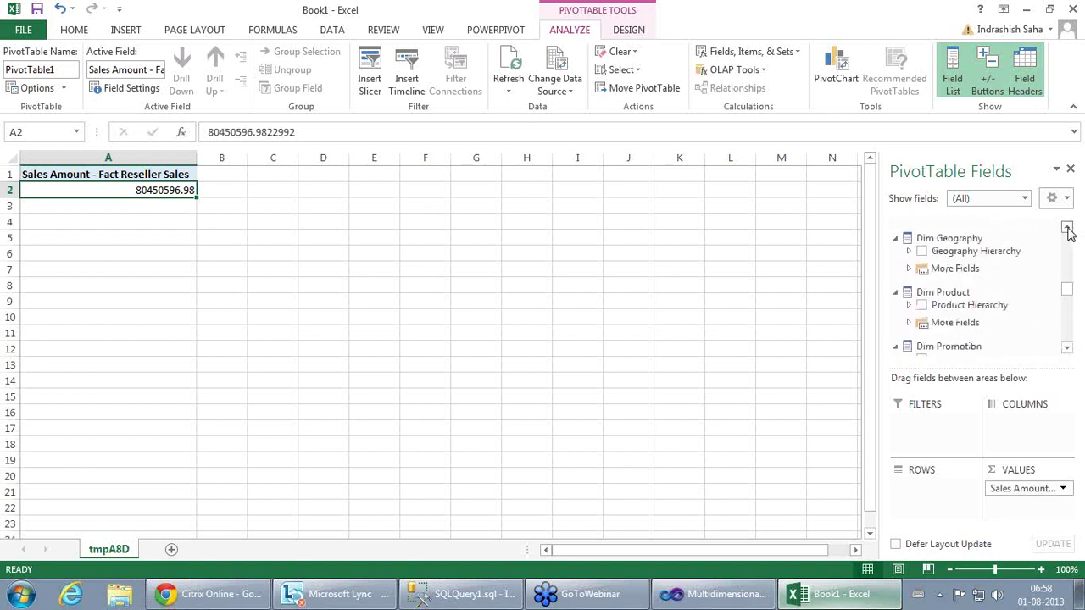
{"action": "left_click", "coordinate": [1067, 229]}
{"action": "left_click", "coordinate": [1067, 229]}
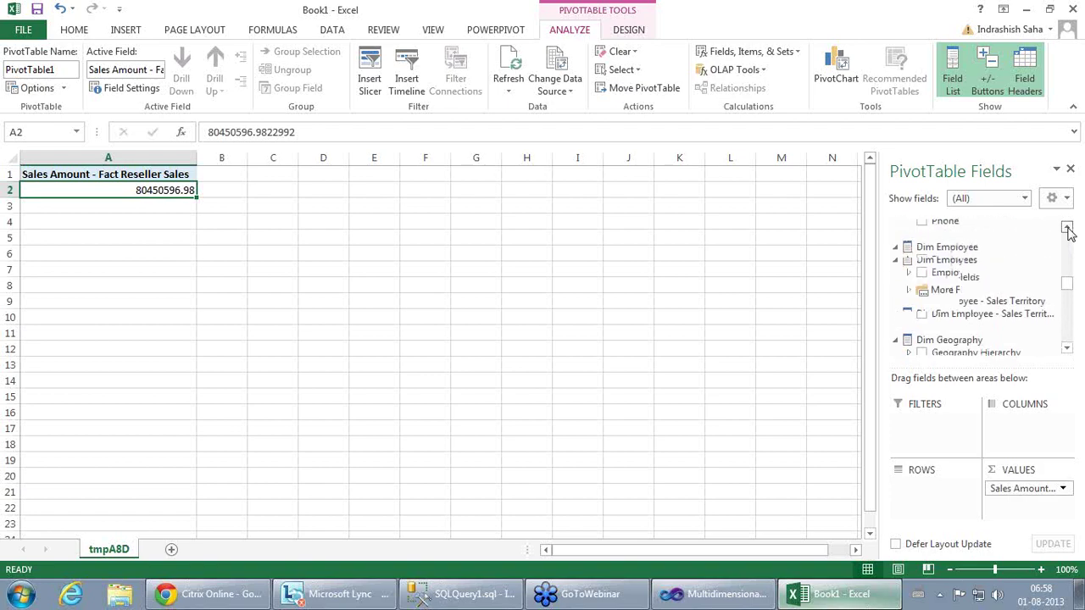
{"action": "left_click", "coordinate": [1068, 229]}
{"action": "scroll", "coordinate": [1070, 233], "scroll_direction": "up", "scroll_amount": 5}
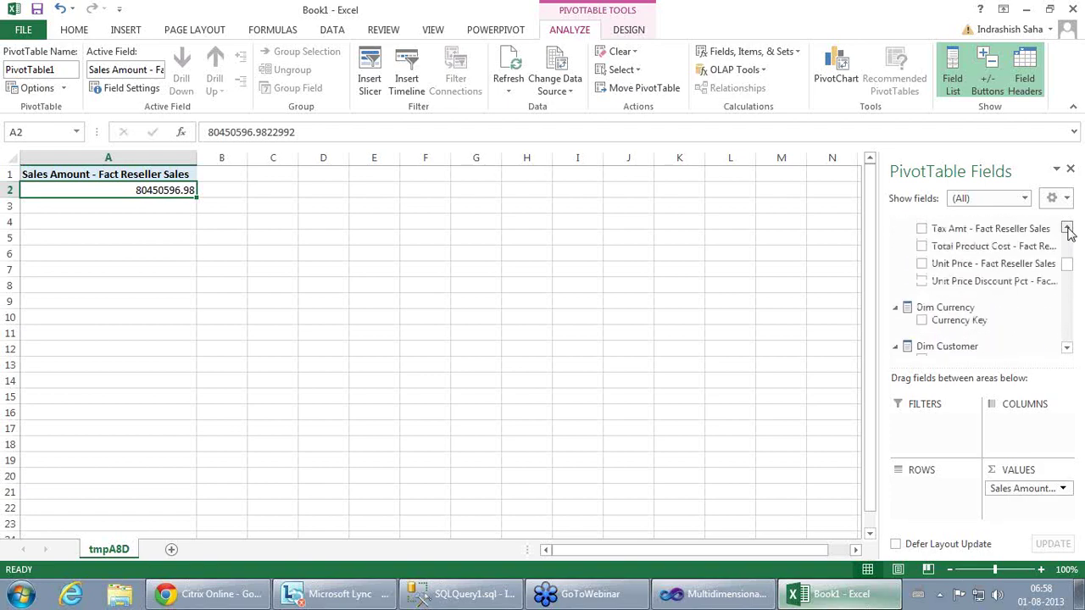
{"action": "scroll", "coordinate": [1067, 350], "scroll_direction": "down", "scroll_amount": 5}
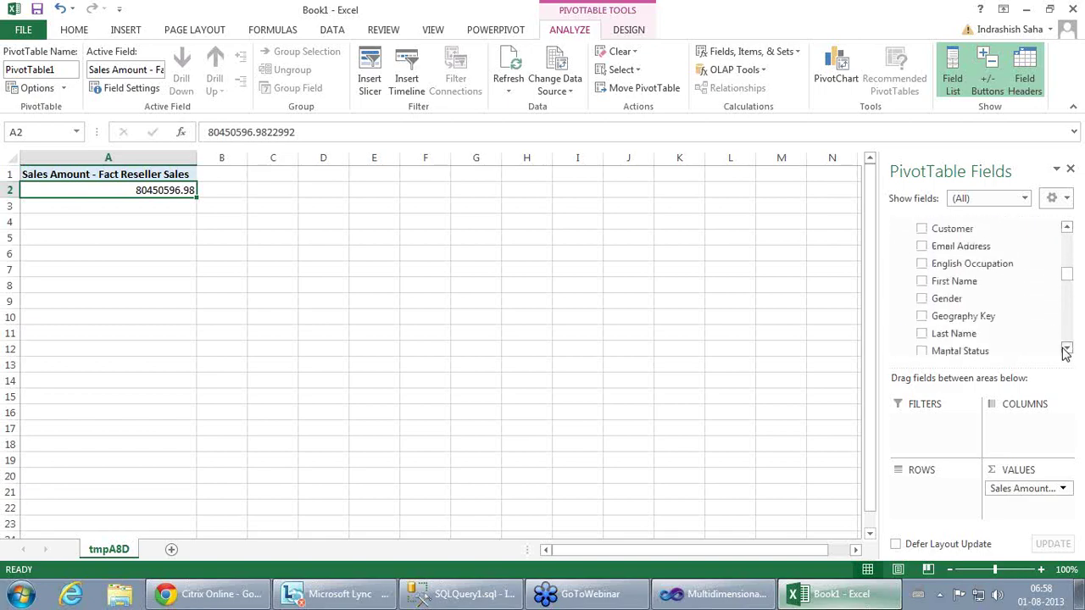
{"action": "scroll", "coordinate": [1066, 351], "scroll_direction": "down", "scroll_amount": 5}
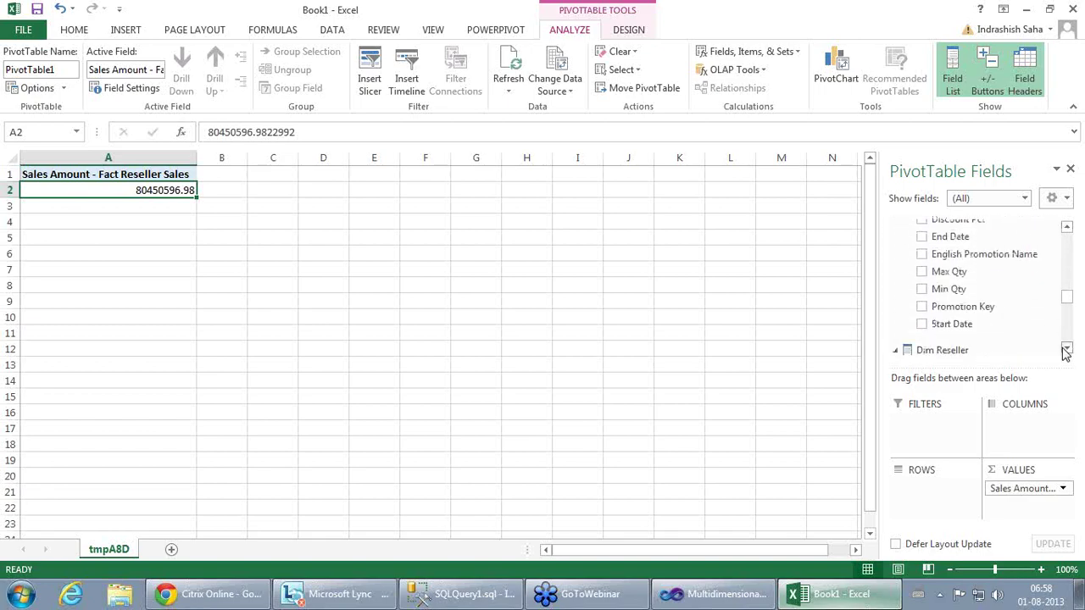
{"action": "scroll", "coordinate": [1066, 350], "scroll_direction": "down", "scroll_amount": 5}
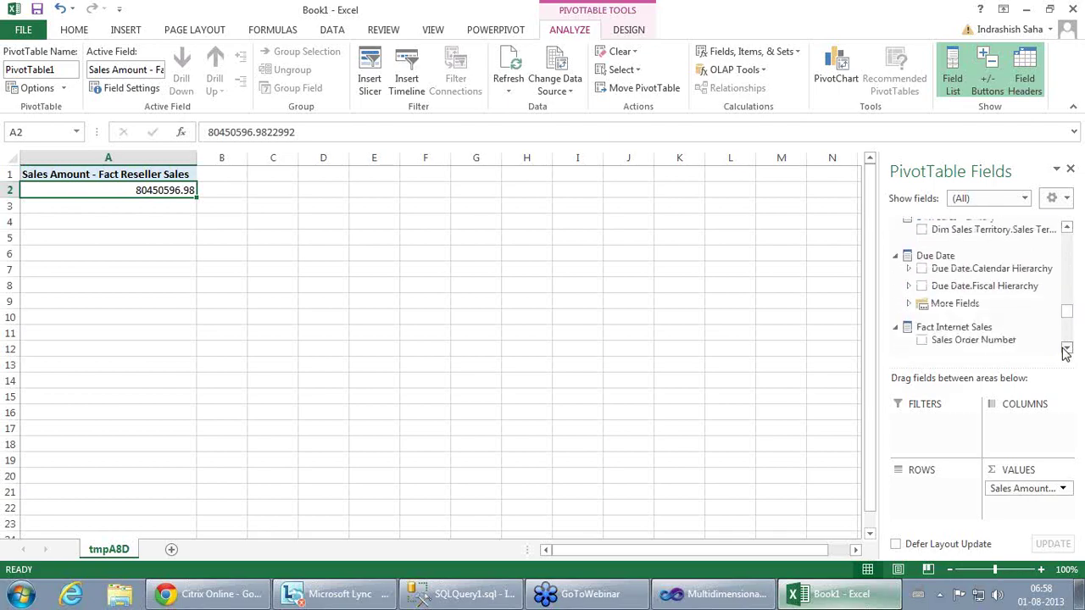
{"action": "scroll", "coordinate": [1067, 350], "scroll_direction": "down", "scroll_amount": 5}
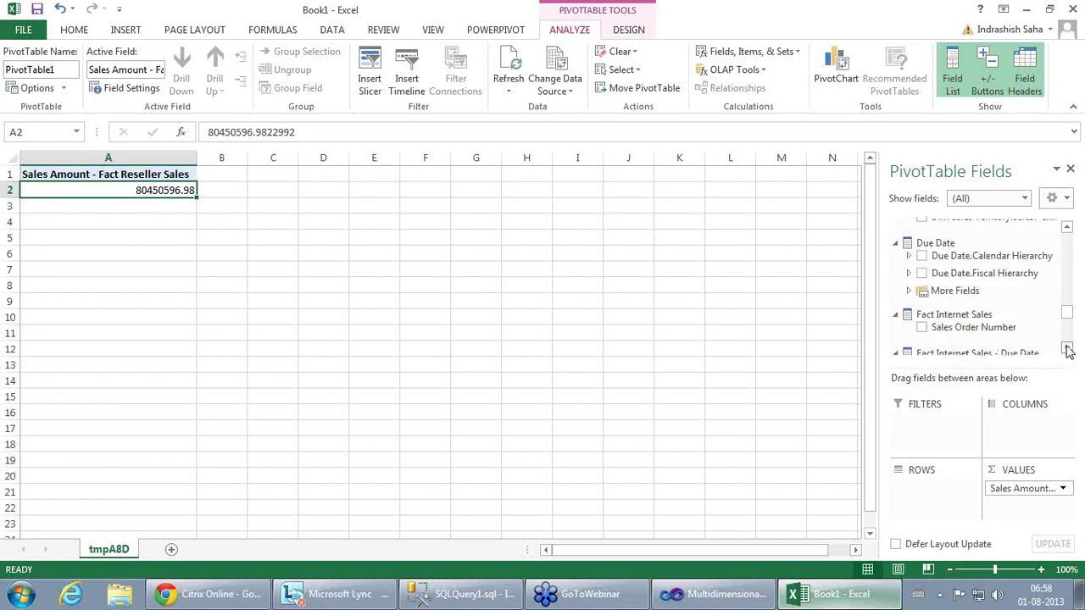
{"action": "scroll", "coordinate": [1067, 350], "scroll_direction": "down", "scroll_amount": 5}
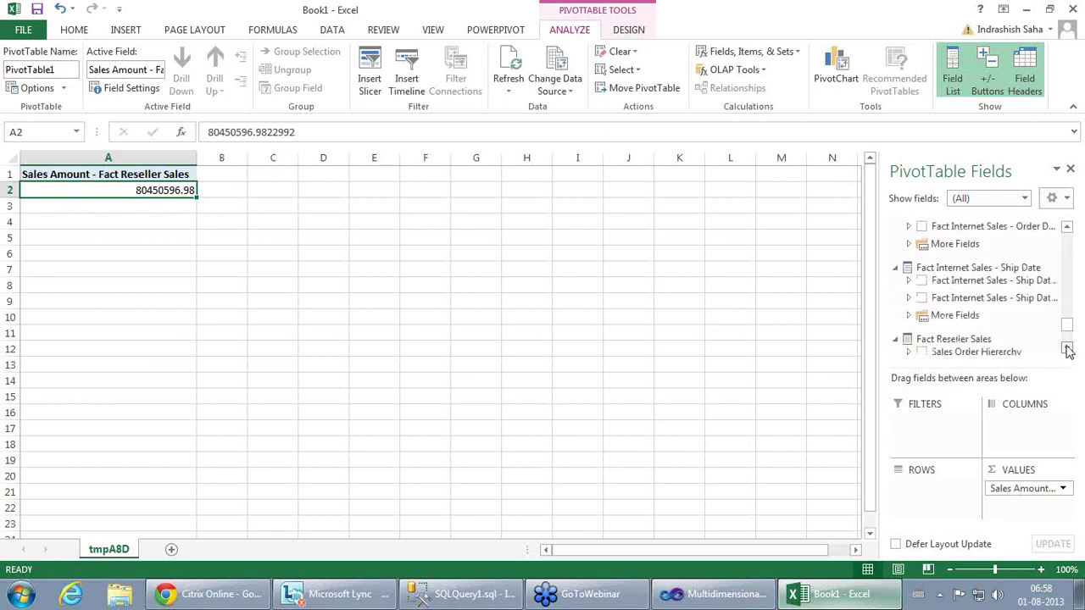
{"action": "scroll", "coordinate": [1066, 350], "scroll_direction": "down", "scroll_amount": 4}
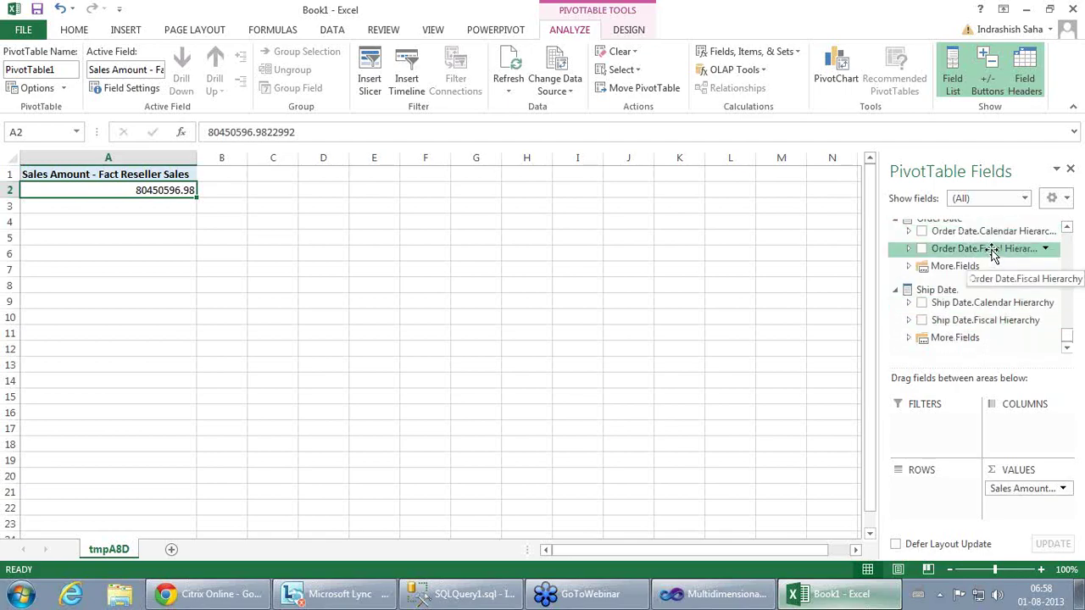
{"action": "left_click_drag", "start_coordinate": [993, 254], "coordinate": [915, 490]}
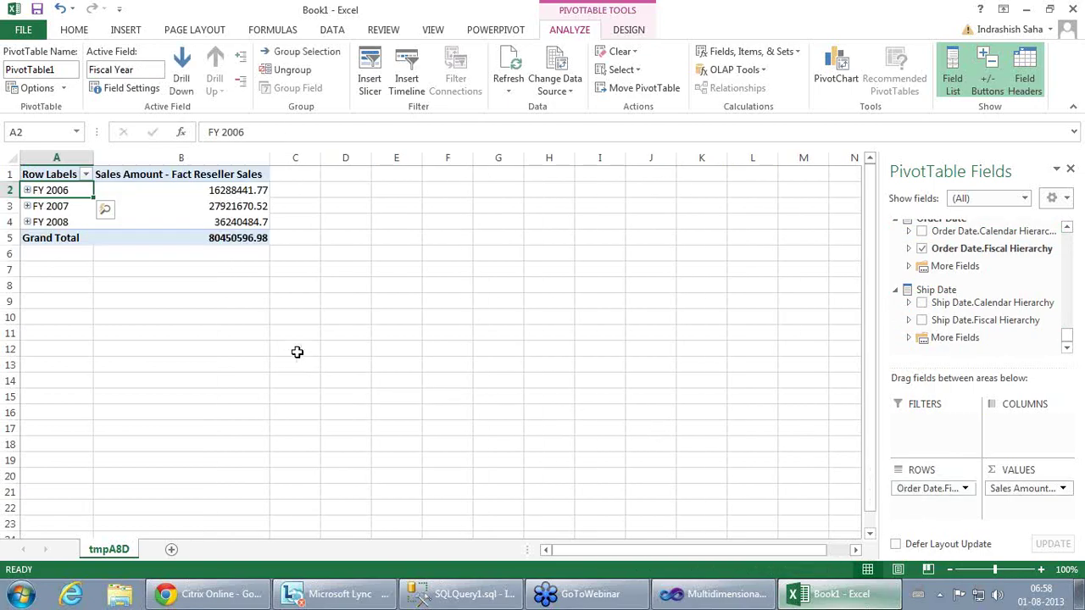
Step: Expand FY 2007 and its quarter Q1FY07 in the PivotTable down to months, and select the Sales Amount for July 2006
{"action": "left_click", "coordinate": [27, 207]}
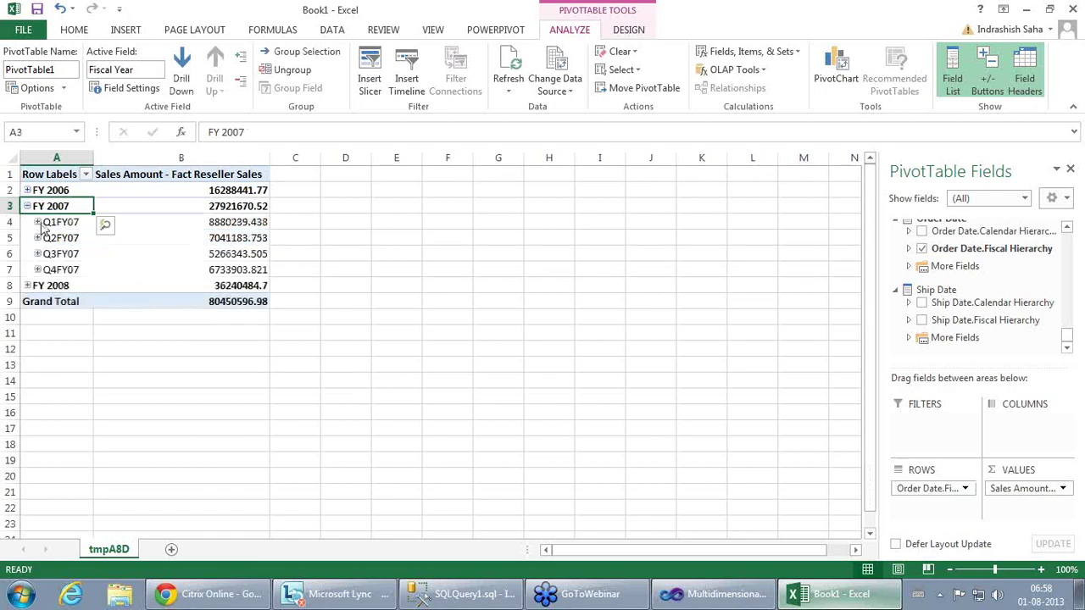
{"action": "left_click", "coordinate": [37, 223]}
{"action": "left_click", "coordinate": [83, 239]}
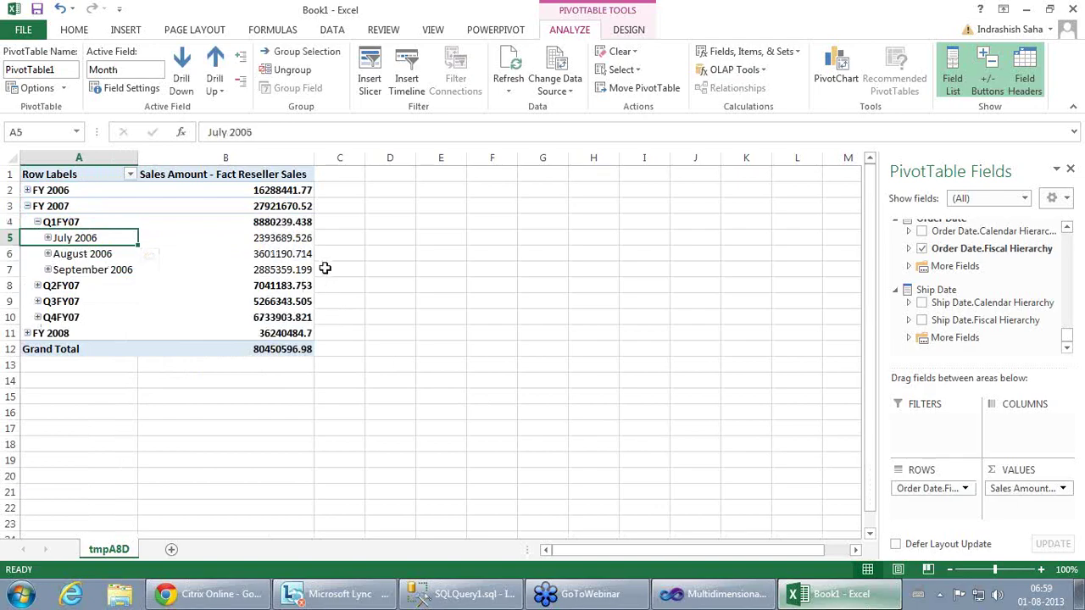
{"action": "left_click", "coordinate": [300, 241]}
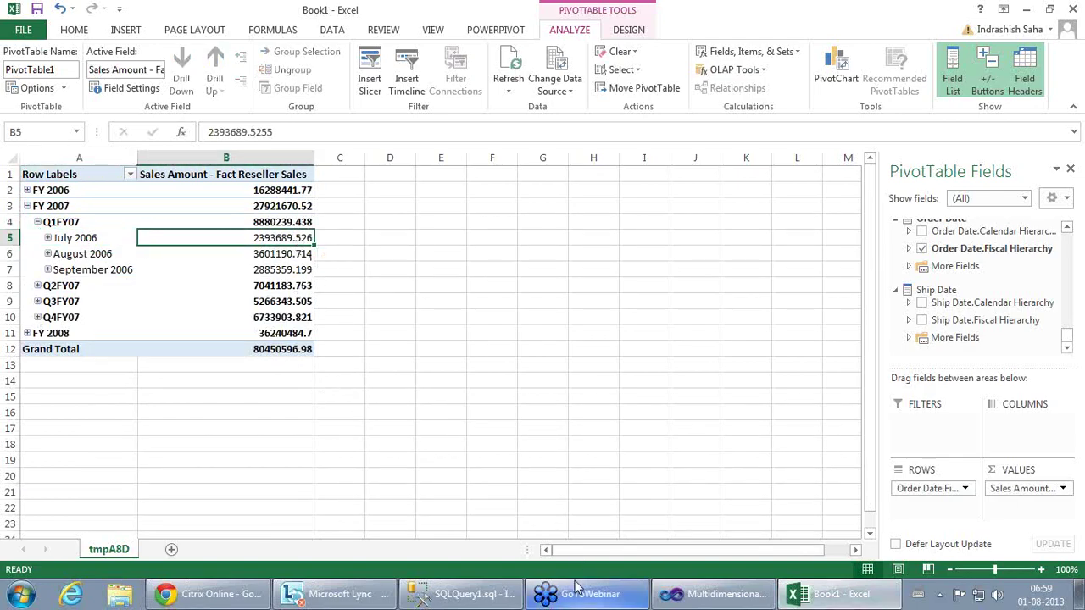
Step: Switch to SQL Server Management Studio and relate the OrderDateKey column of FactResellerSales to the SalesAmount sum query, checking against the PivotTable in Excel
{"action": "left_click", "coordinate": [450, 596]}
{"action": "left_click", "coordinate": [435, 220]}
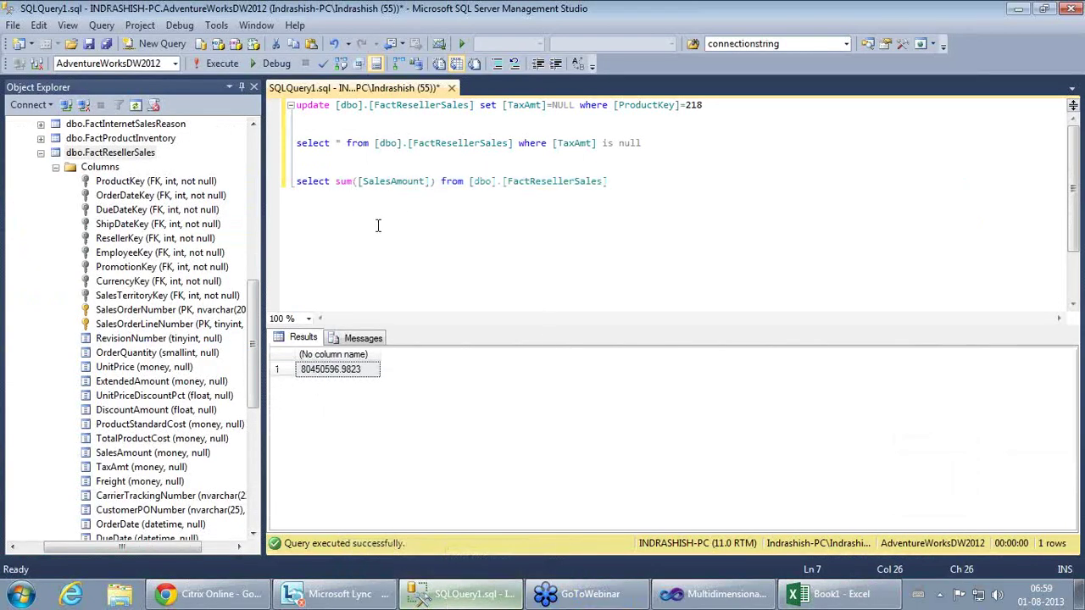
{"action": "left_click", "coordinate": [108, 197]}
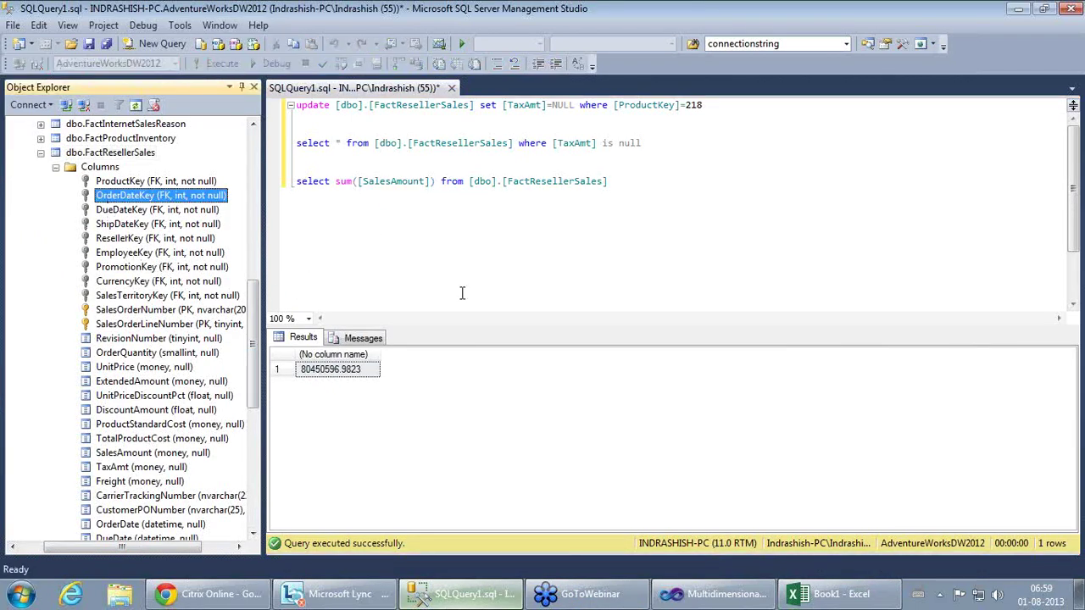
{"action": "left_click_drag", "start_coordinate": [336, 184], "coordinate": [434, 190]}
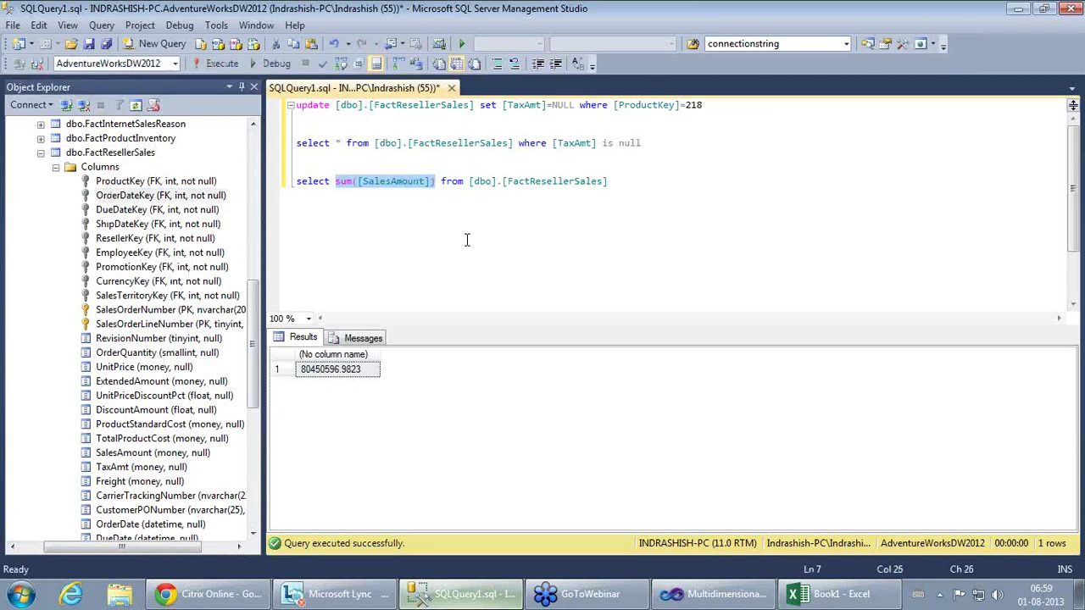
{"action": "key", "text": "alt+Tab"}
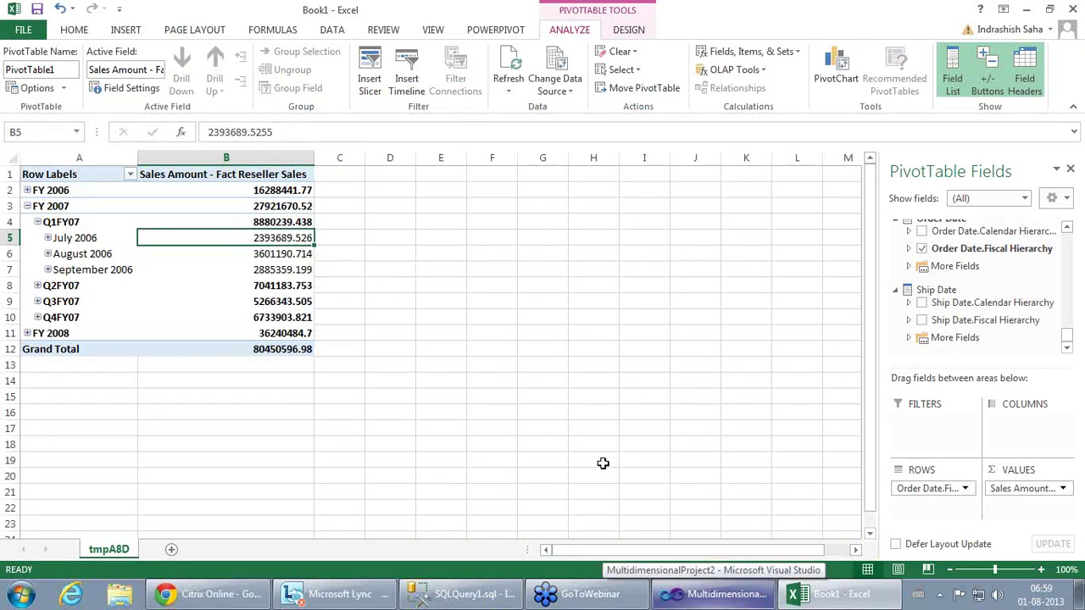
{"action": "left_click", "coordinate": [420, 599]}
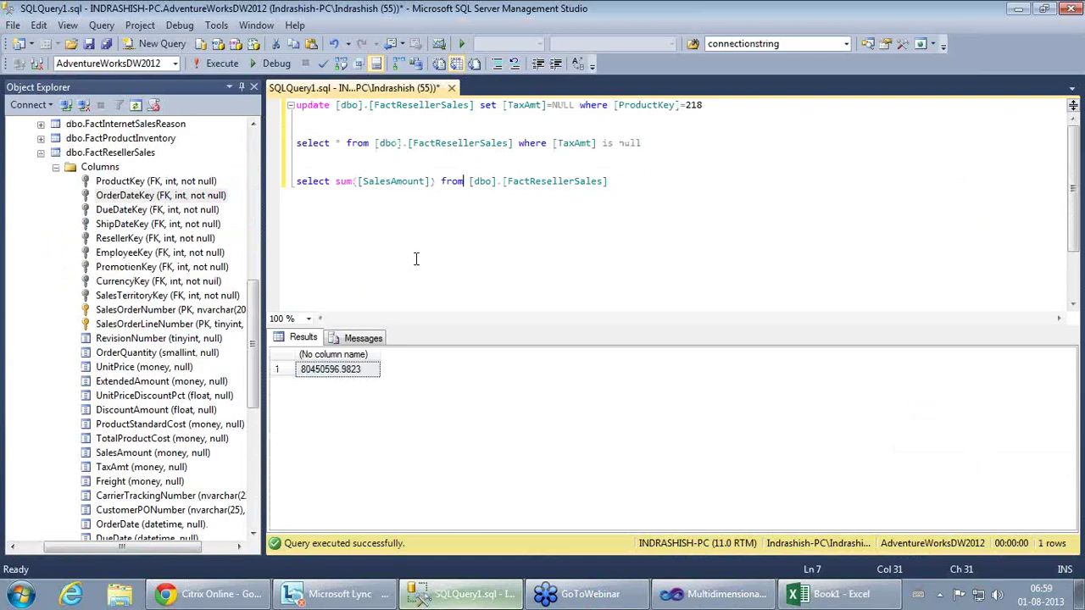
{"action": "left_click_drag", "start_coordinate": [357, 190], "coordinate": [434, 183]}
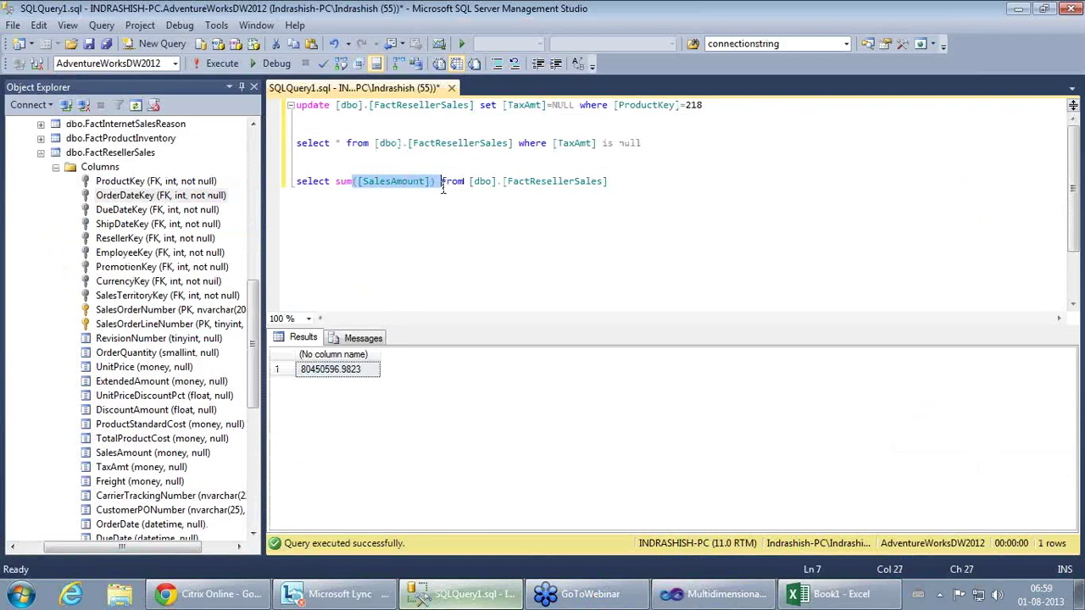
{"action": "left_click", "coordinate": [401, 182]}
{"action": "left_click", "coordinate": [145, 195]}
{"action": "left_click", "coordinate": [144, 195]}
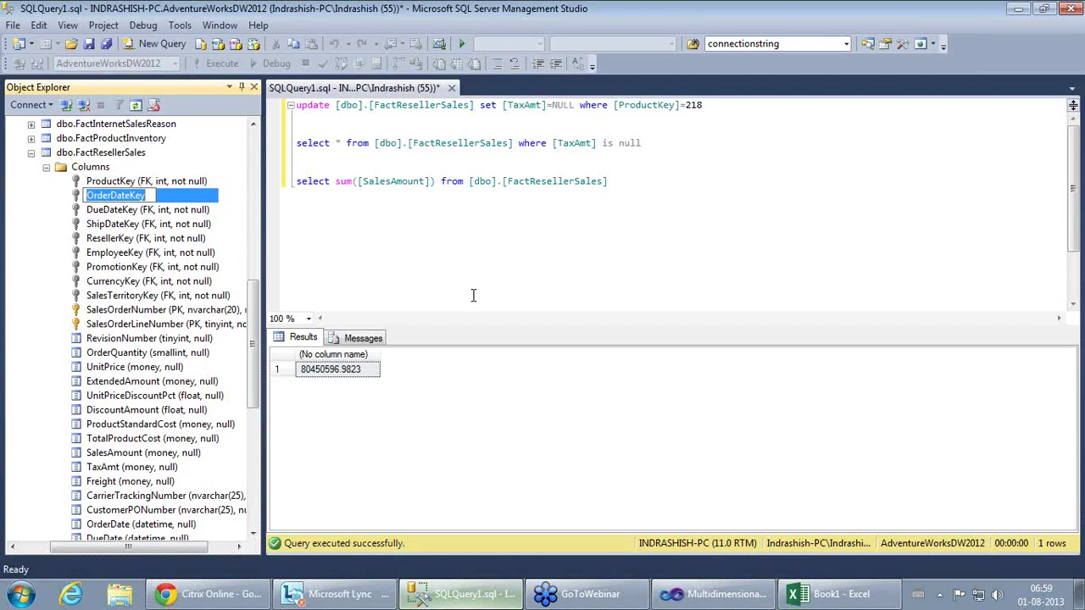
Step: Switch to Excel to examine the July and August 2006 Sales Amounts, ending in the cube browser in Visual Studio
{"action": "left_click", "coordinate": [831, 593]}
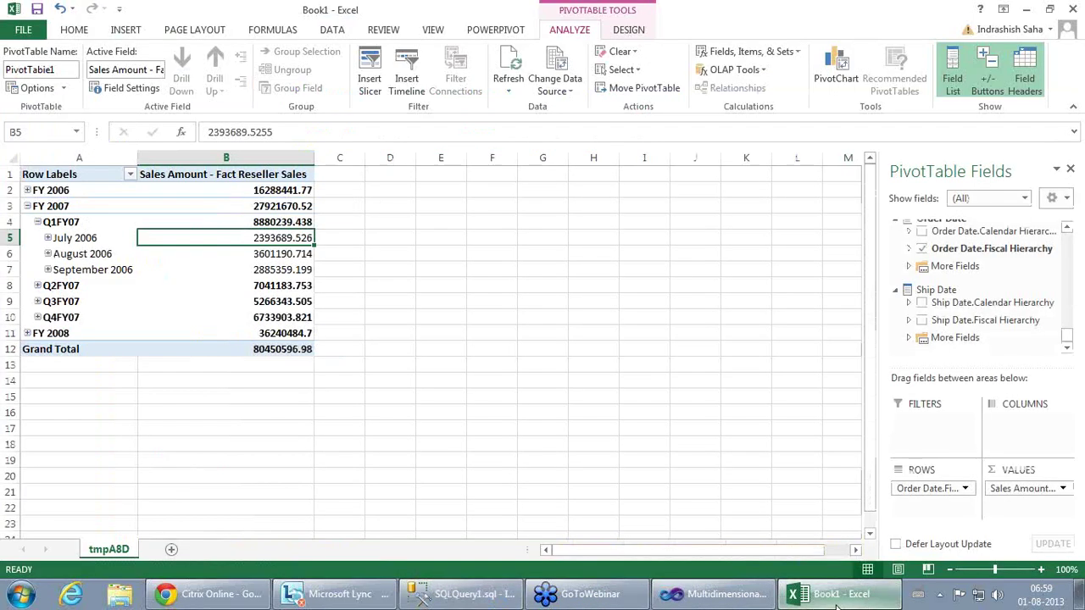
{"action": "left_click", "coordinate": [266, 255]}
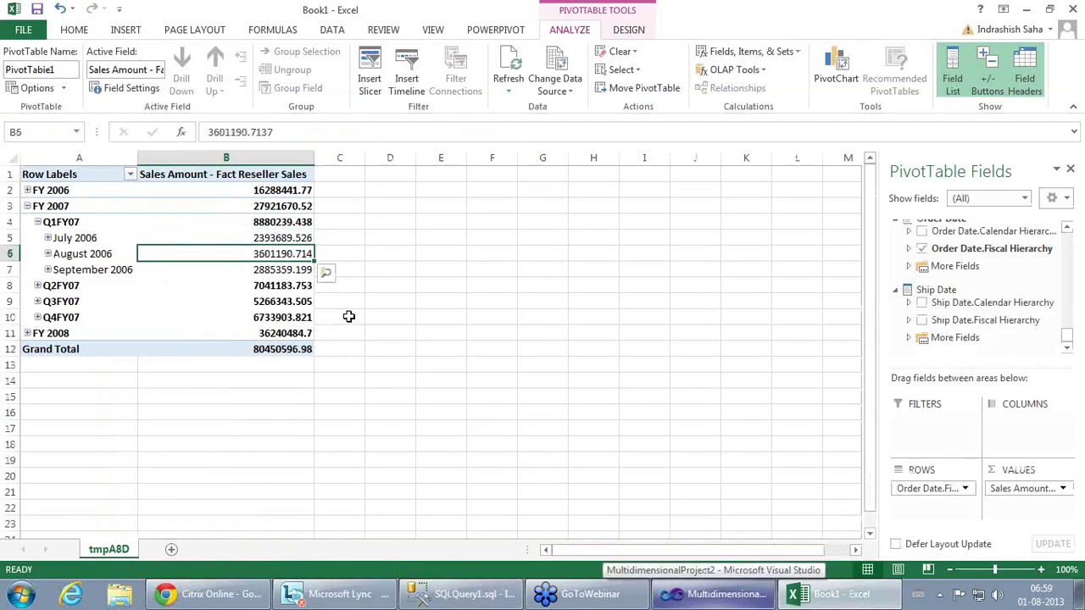
{"action": "left_click", "coordinate": [84, 252]}
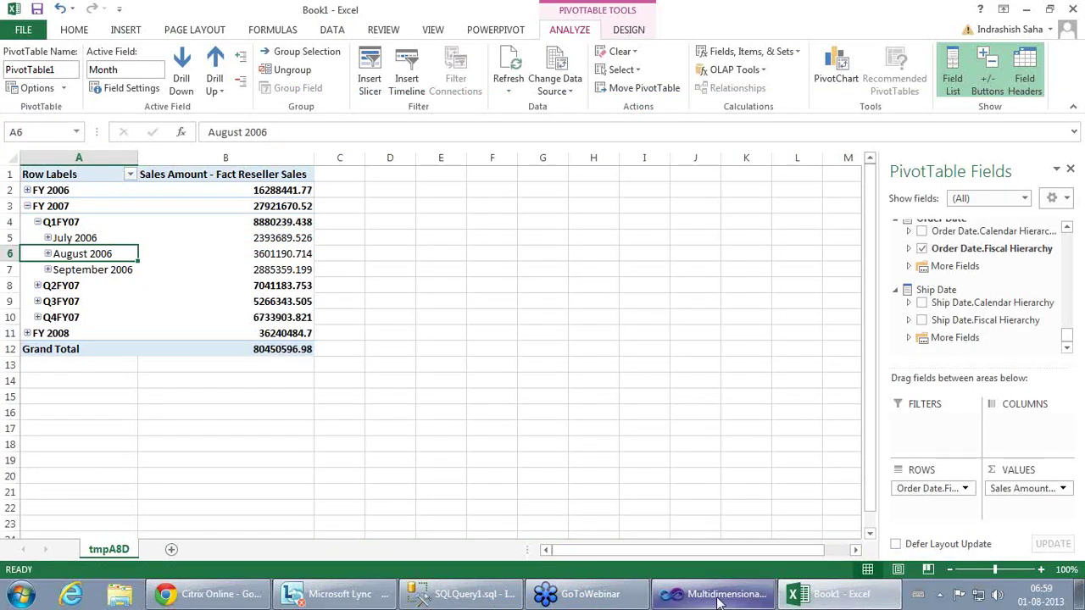
{"action": "left_click", "coordinate": [279, 238]}
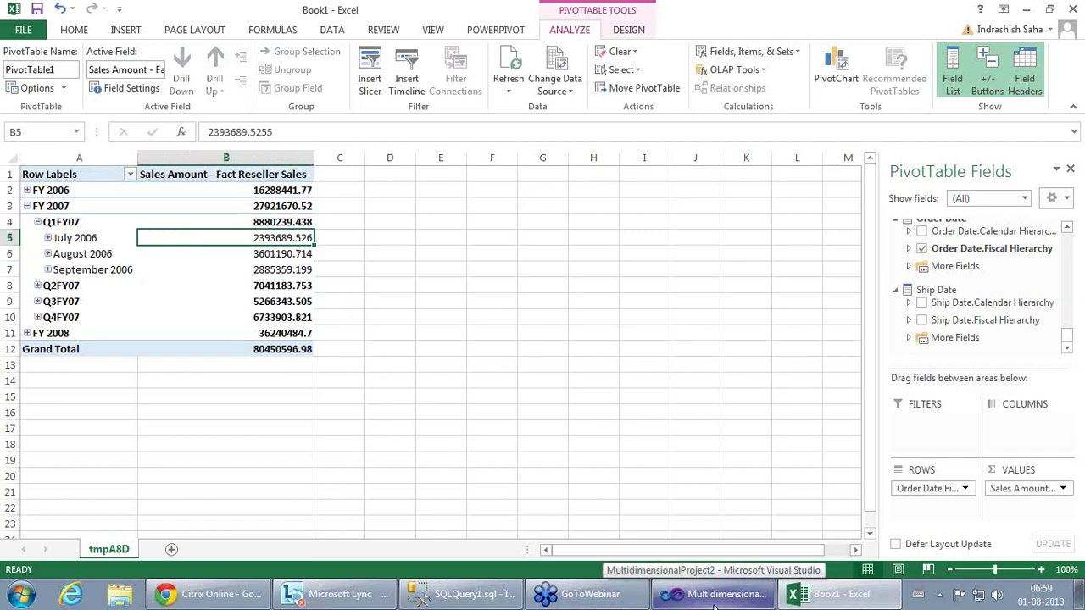
{"action": "left_click", "coordinate": [715, 607]}
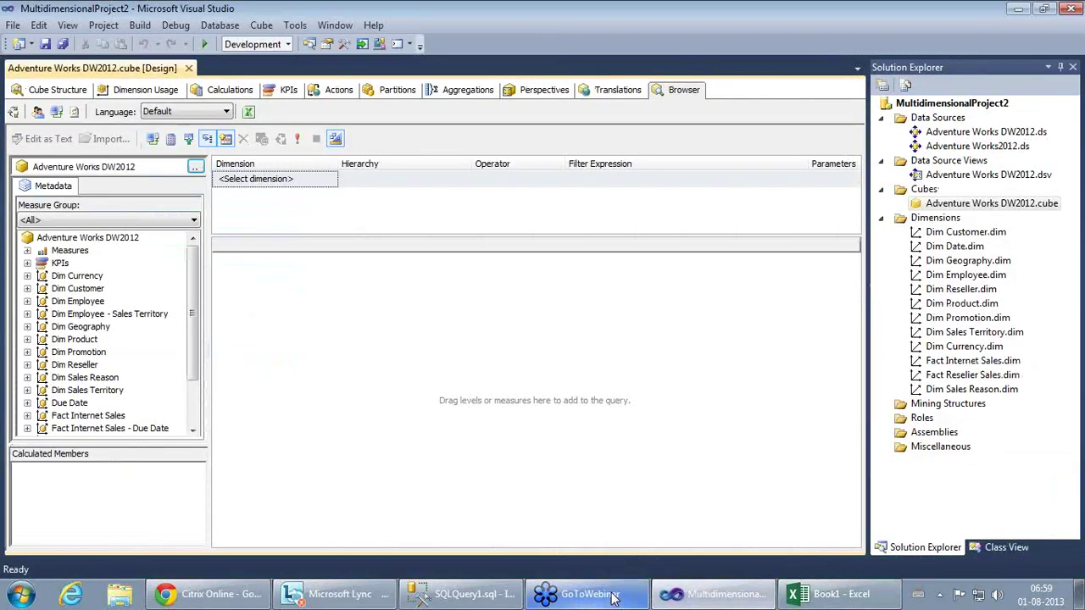
Step: Switch to SQL Server Management Studio, alias FactResellerSales as e in the sum query and begin an inner join on a new line
{"action": "left_click", "coordinate": [460, 593]}
{"action": "left_click", "coordinate": [614, 182]}
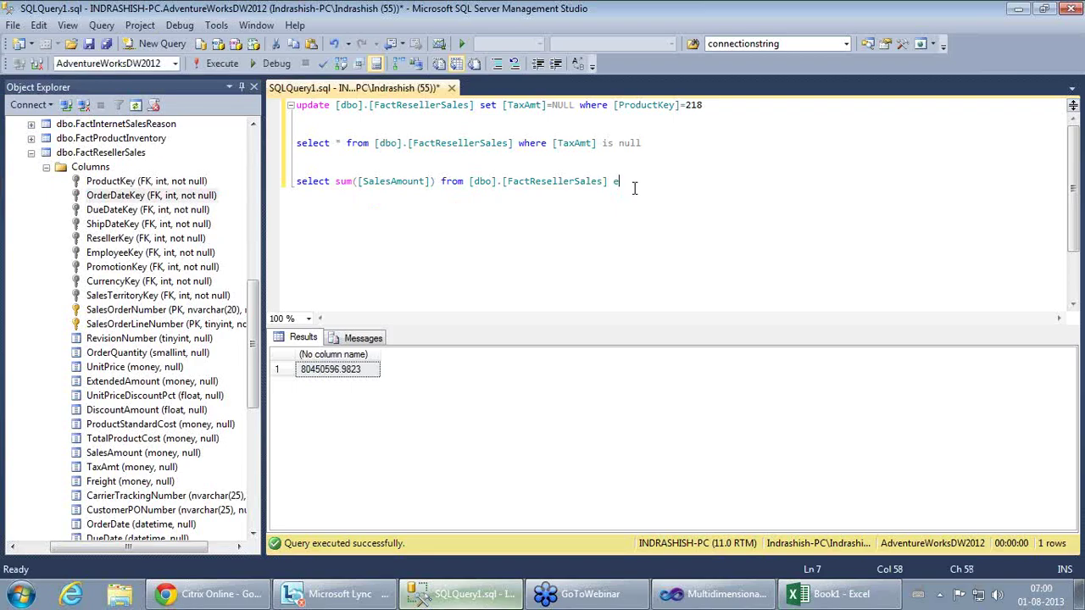
{"action": "key", "text": "Return"}
{"action": "type", "text": "inner join"}
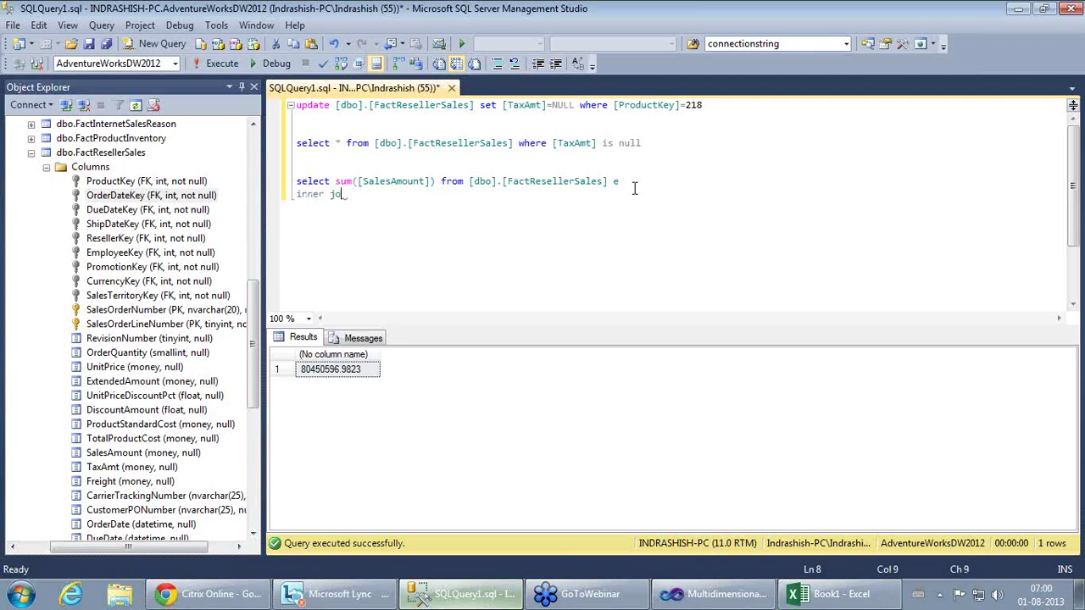
Step: Insert the table [dbo].[DimDate] after inner join and give it the alias f
{"action": "left_click", "coordinate": [32, 153]}
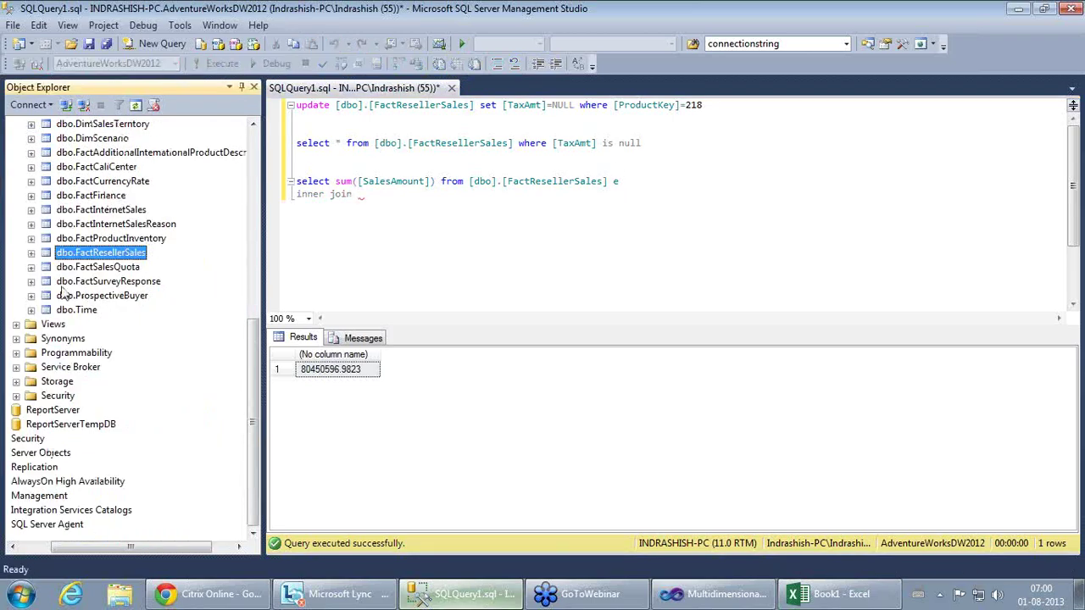
{"action": "left_click", "coordinate": [114, 301]}
{"action": "scroll", "coordinate": [116, 296], "scroll_direction": "up", "scroll_amount": 7}
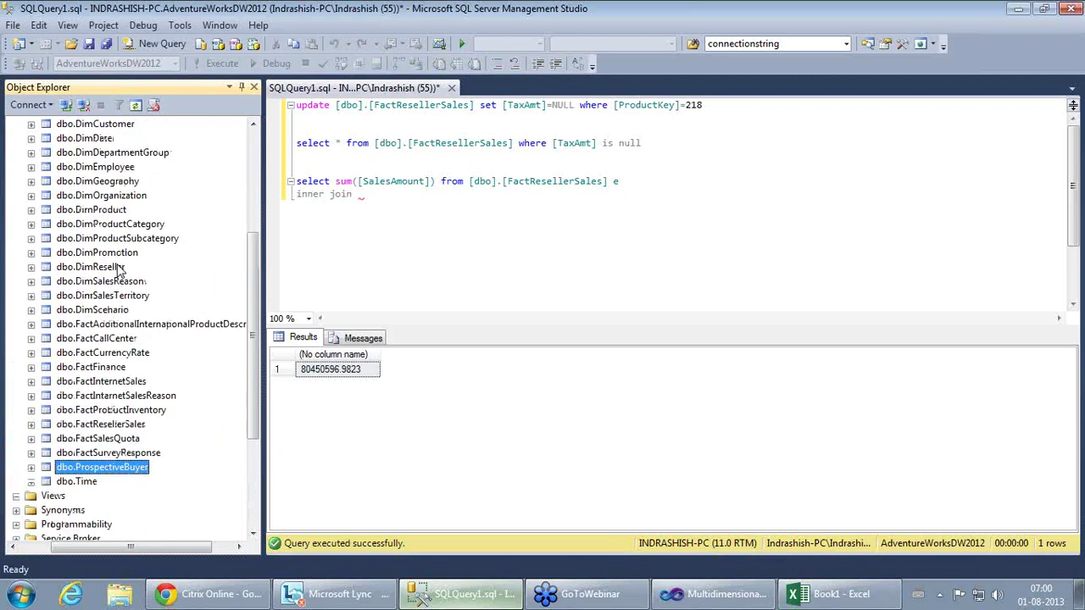
{"action": "scroll", "coordinate": [117, 271], "scroll_direction": "down", "scroll_amount": 4}
{"action": "scroll", "coordinate": [119, 269], "scroll_direction": "down", "scroll_amount": 3}
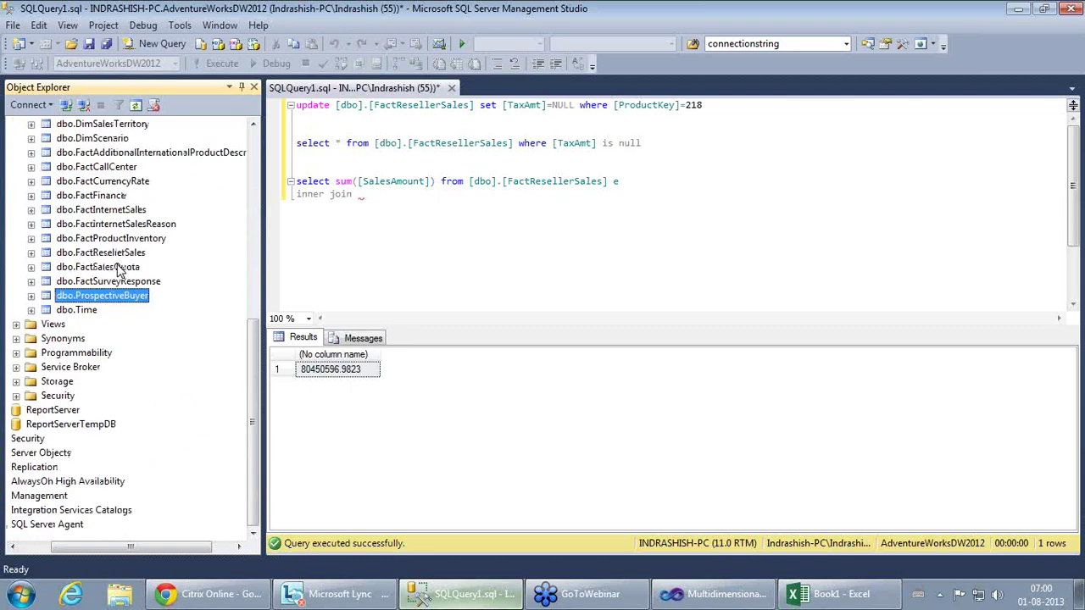
{"action": "scroll", "coordinate": [118, 270], "scroll_direction": "up", "scroll_amount": 7}
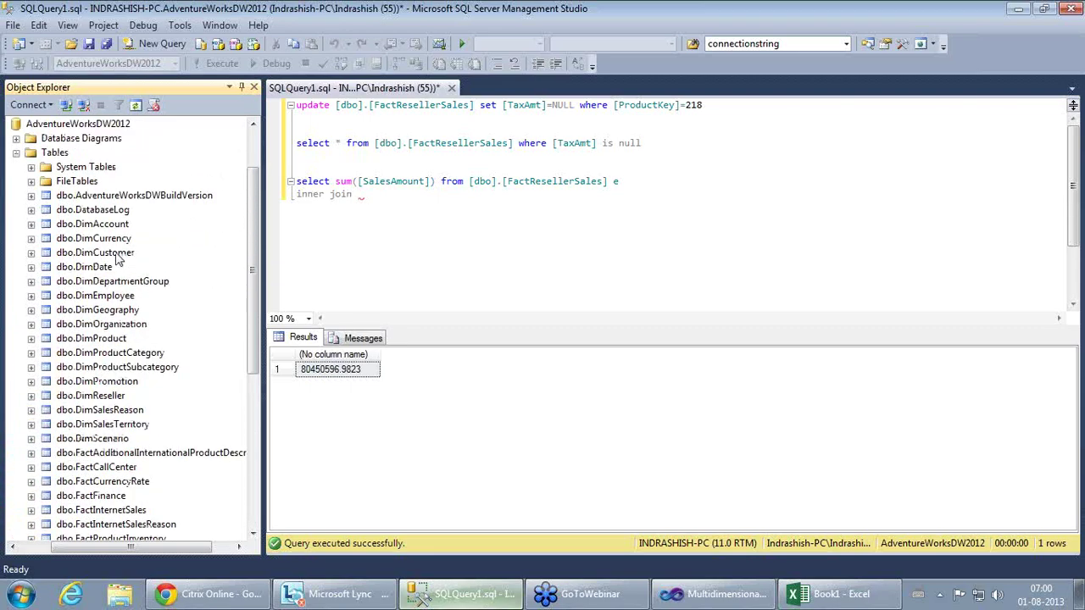
{"action": "left_click_drag", "start_coordinate": [82, 270], "coordinate": [449, 200]}
{"action": "left_click", "coordinate": [454, 196]}
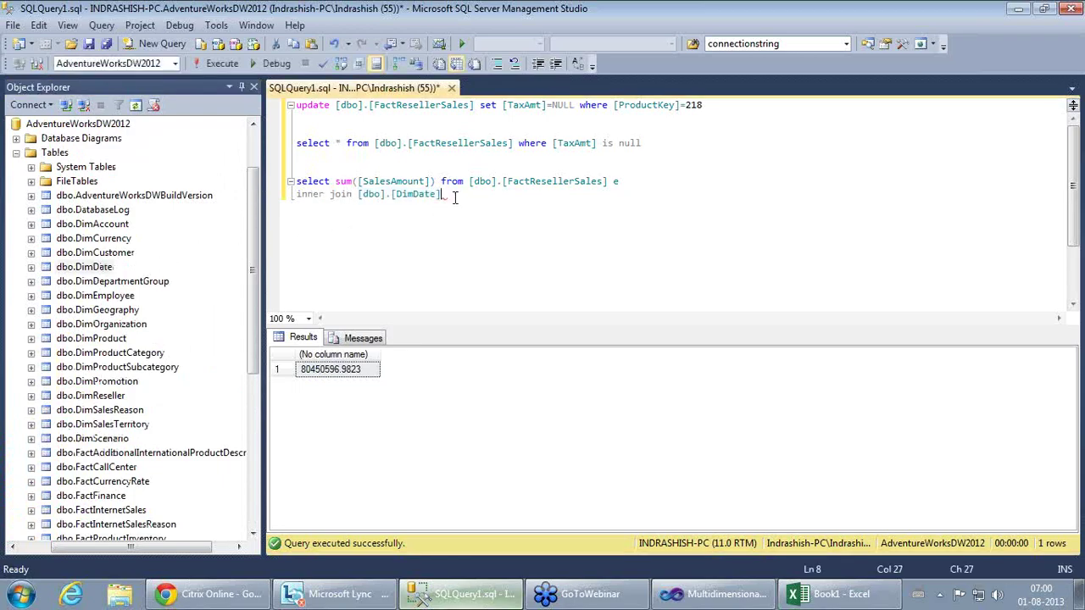
{"action": "type", "text": "f"}
Step: Add the join condition on e.OrderDateKey=f.DateKey on a new line below the inner join
{"action": "key", "text": "Return"}
{"action": "type", "text": "on e"}
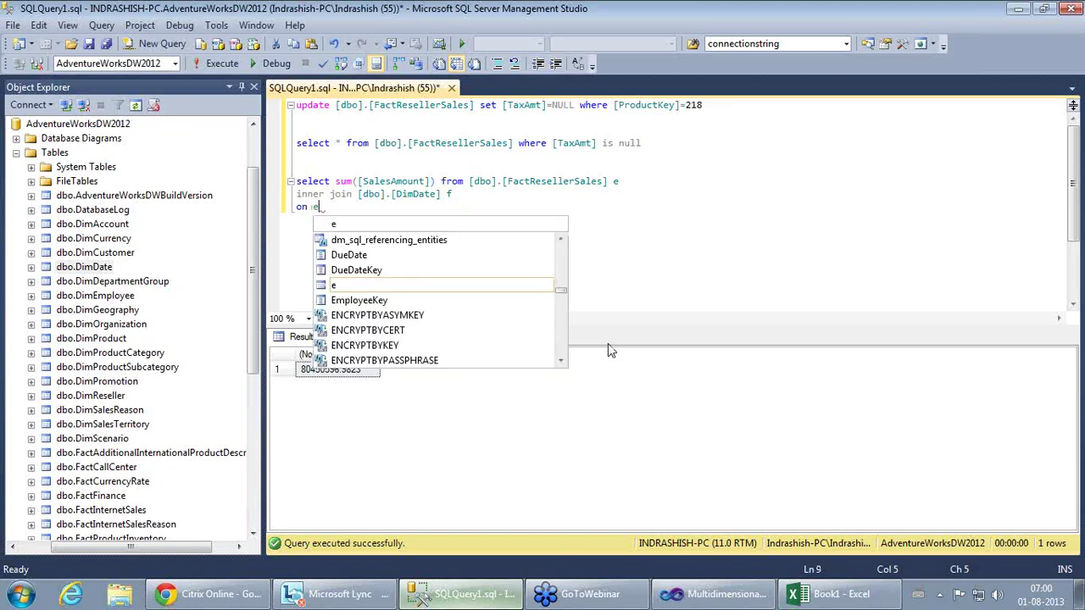
{"action": "type", "text": ".order"}
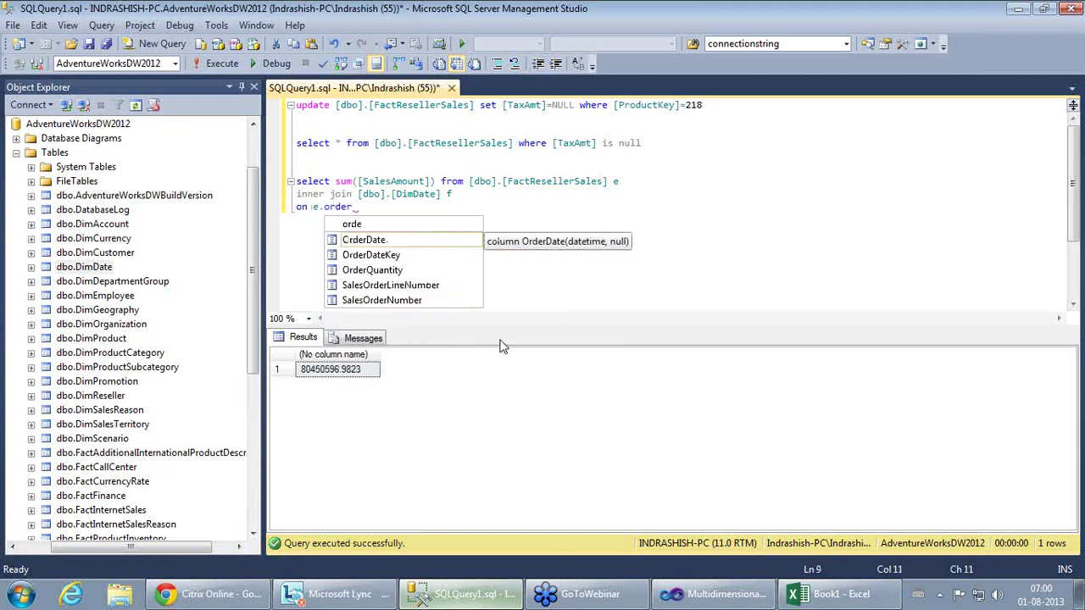
{"action": "left_click", "coordinate": [383, 255]}
{"action": "double_click", "coordinate": [383, 255]}
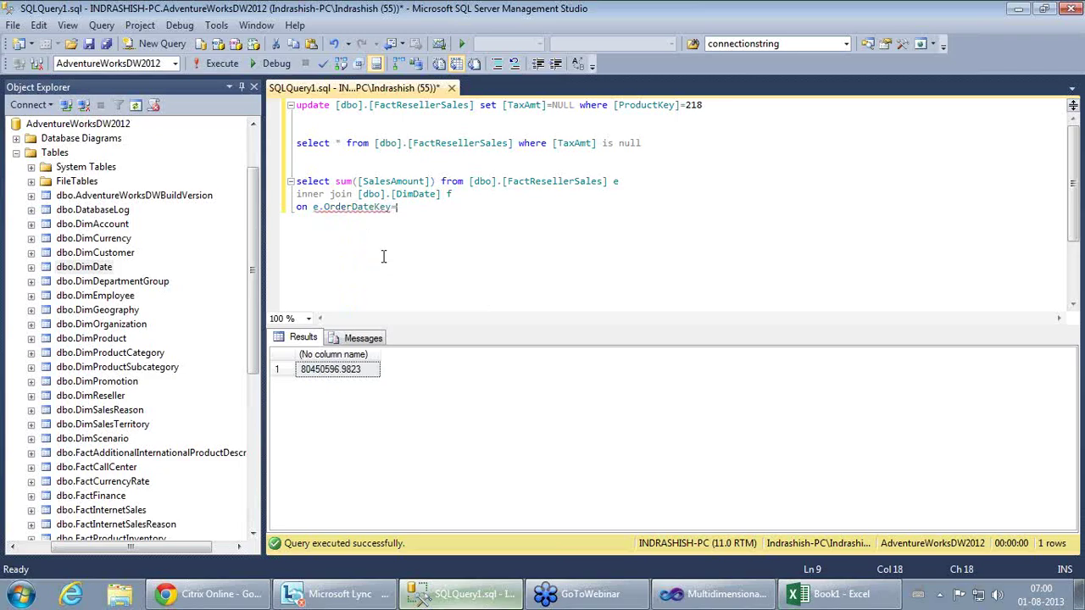
{"action": "type", "text": "f.d"}
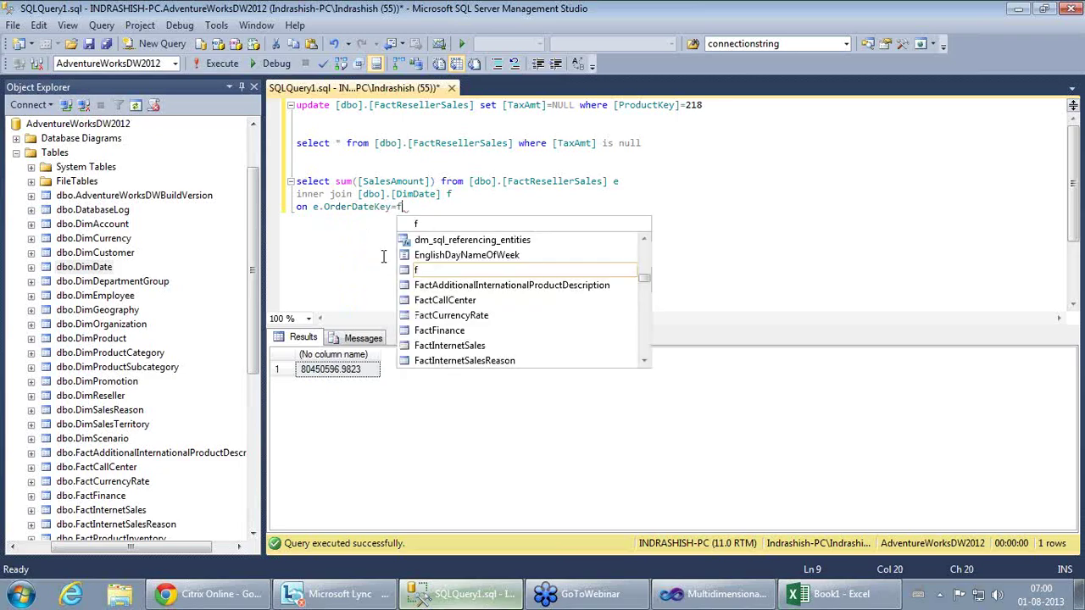
{"action": "type", "text": "ate"}
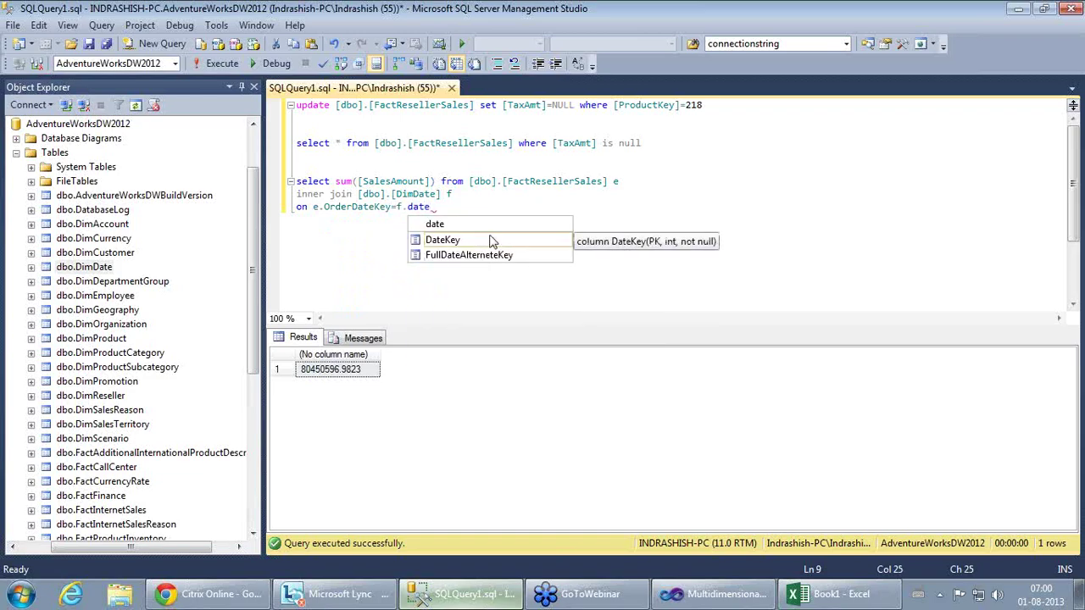
{"action": "double_click", "coordinate": [481, 242]}
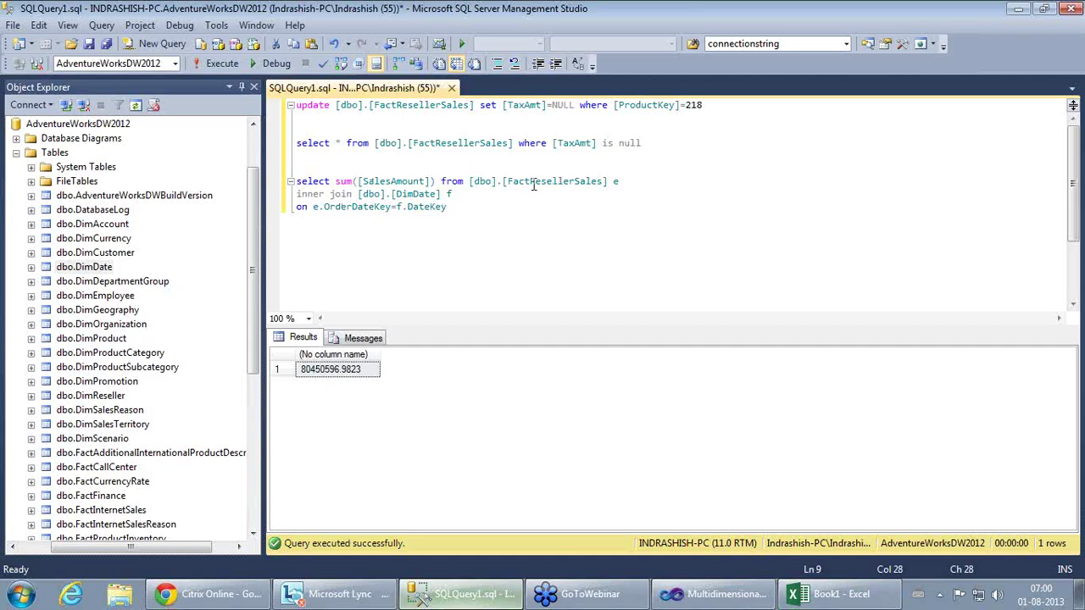
Step: Add a where clause filtering DimDate's [EnglishMonthName]='July', ending with and for a second condition
{"action": "left_click_drag", "start_coordinate": [533, 185], "coordinate": [609, 184]}
{"action": "left_click", "coordinate": [418, 193]}
{"action": "key", "text": "Return"}
{"action": "type", "text": "where"}
{"action": "left_click", "coordinate": [31, 267]}
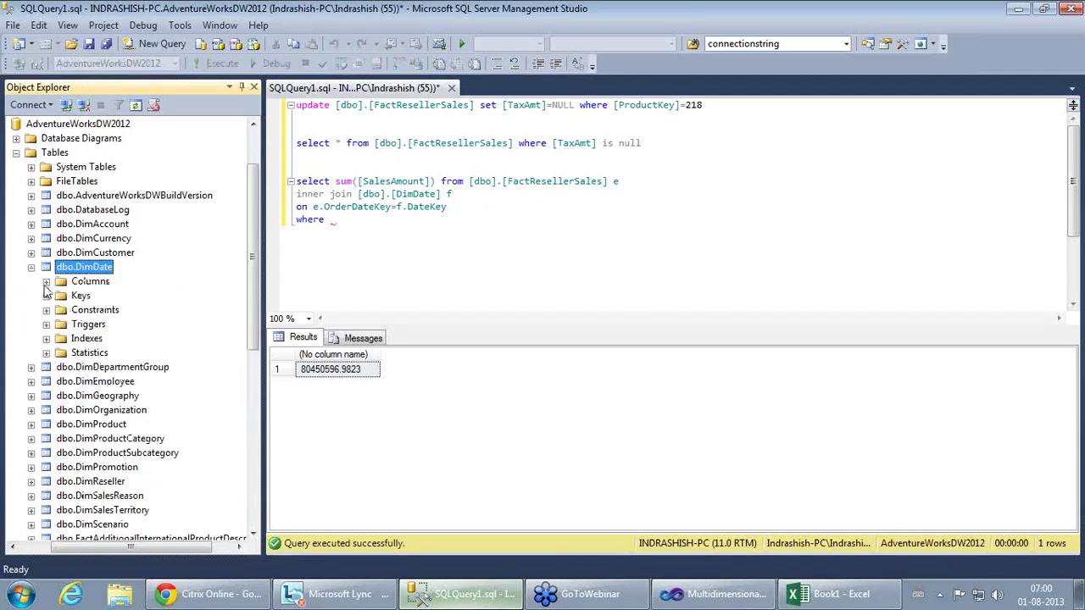
{"action": "left_click", "coordinate": [46, 281]}
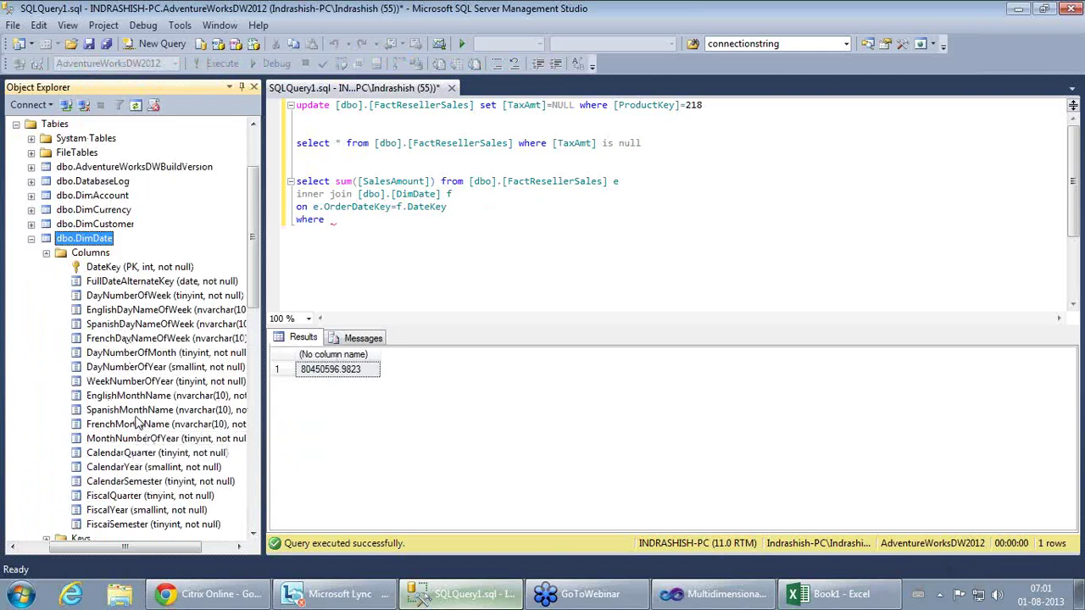
{"action": "left_click_drag", "start_coordinate": [150, 396], "coordinate": [411, 237]}
{"action": "left_click", "coordinate": [443, 224]}
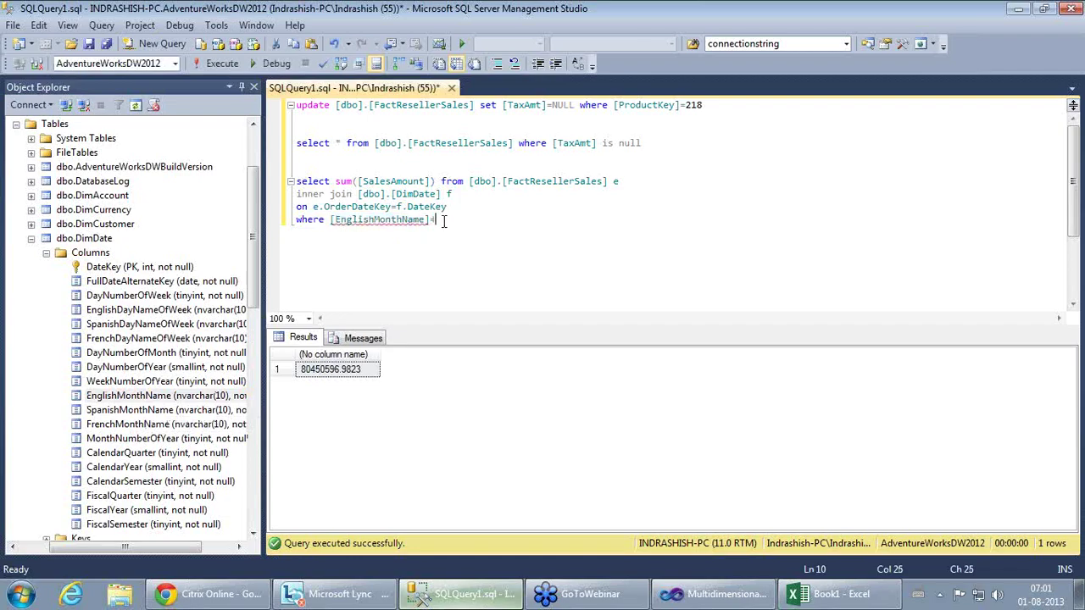
{"action": "type", "text": "='July' and"}
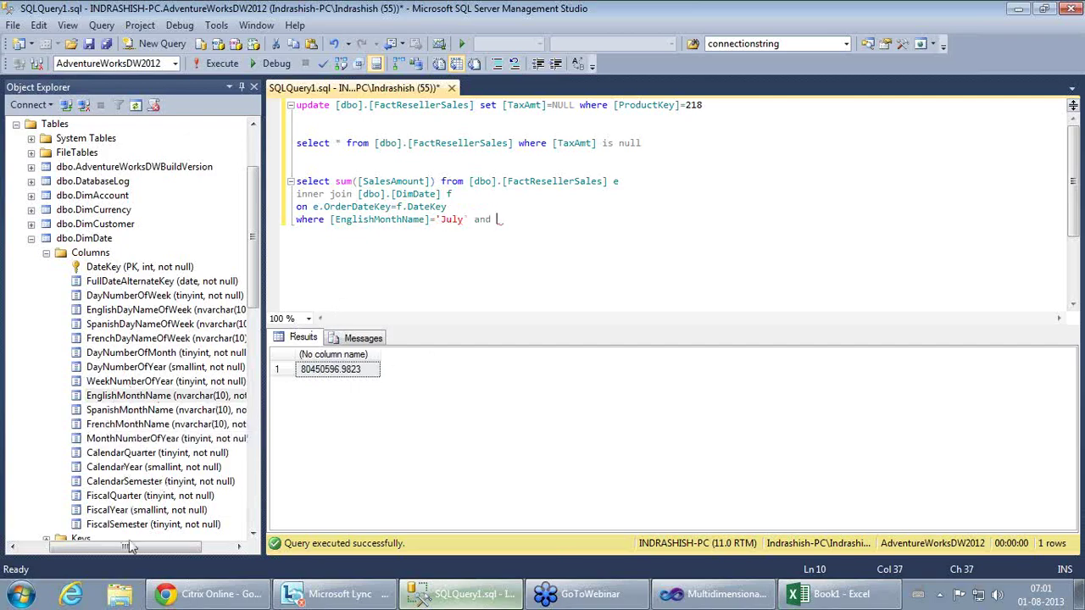
Step: Complete the where clause with DimDate's [CalendarYear]=2006, checking the July 2006 row of the PivotTable in Excel
{"action": "left_click", "coordinate": [122, 471]}
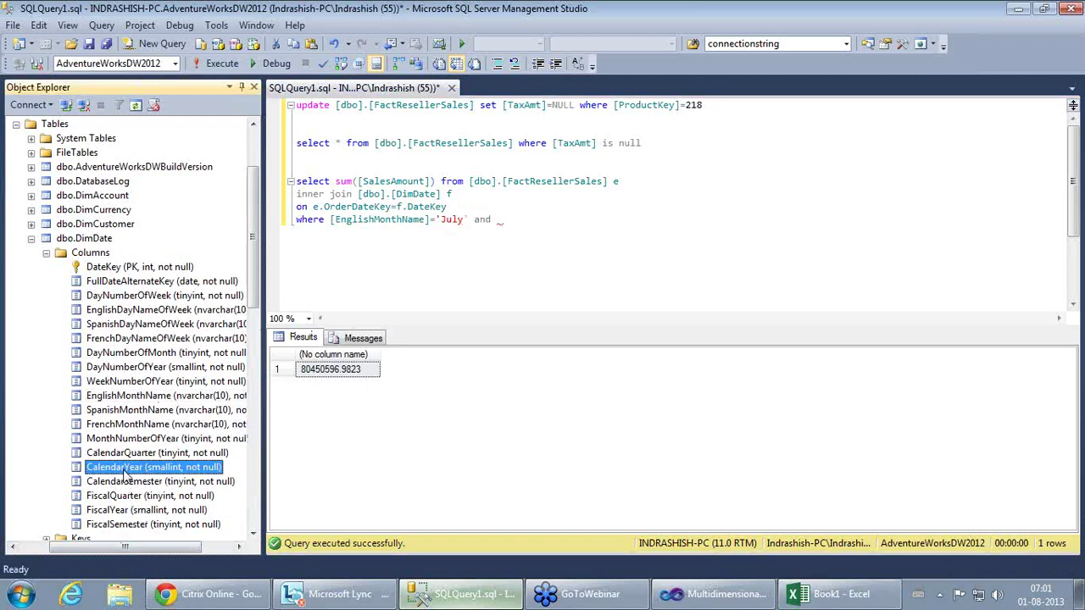
{"action": "left_click_drag", "start_coordinate": [111, 472], "coordinate": [534, 270]}
{"action": "left_click", "coordinate": [583, 219]}
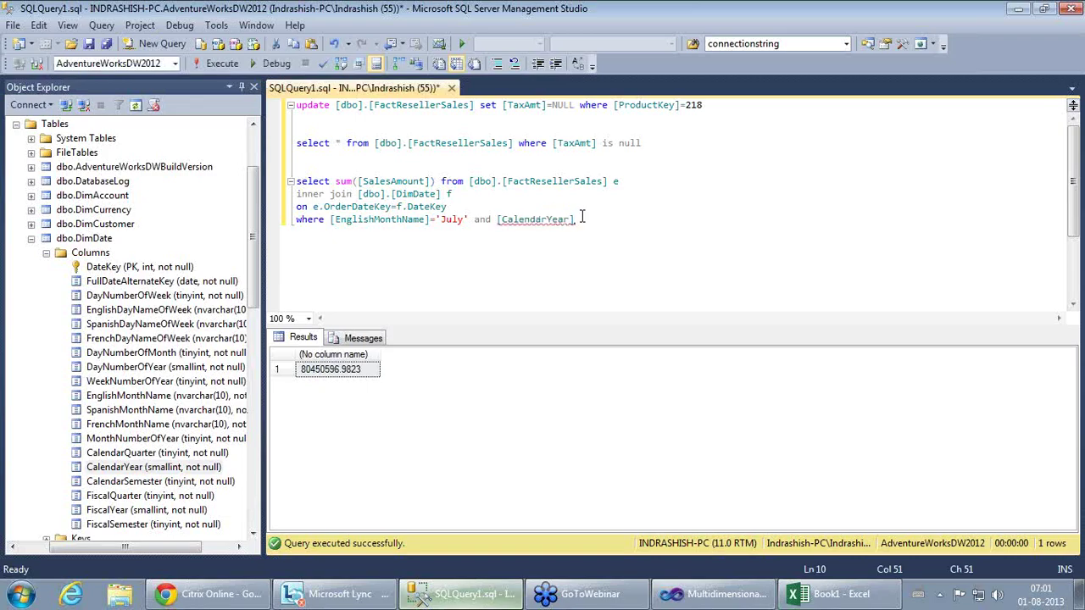
{"action": "left_click", "coordinate": [791, 599]}
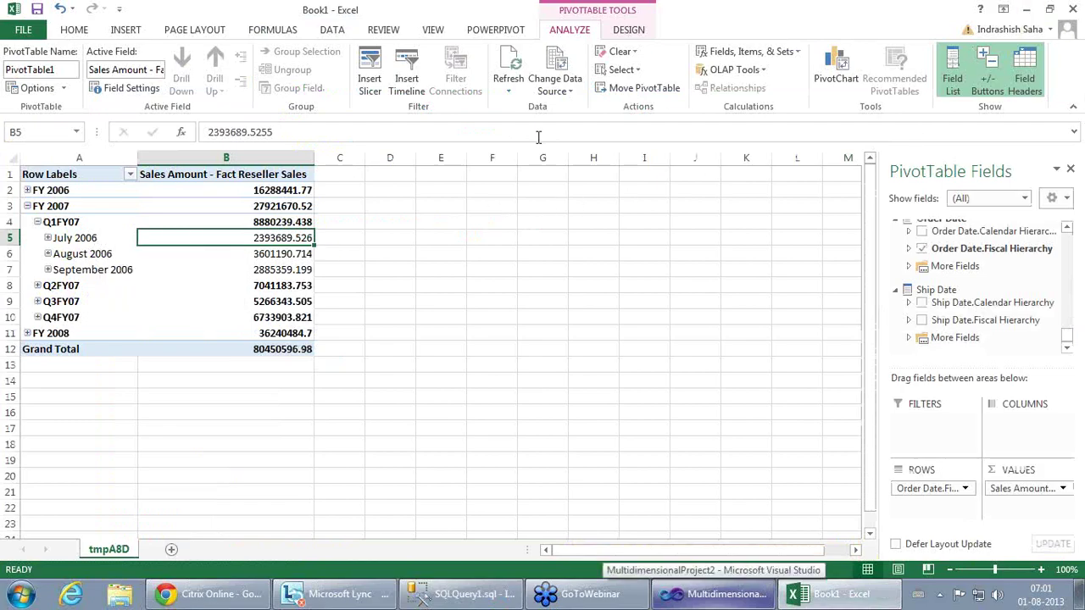
{"action": "left_click", "coordinate": [80, 242]}
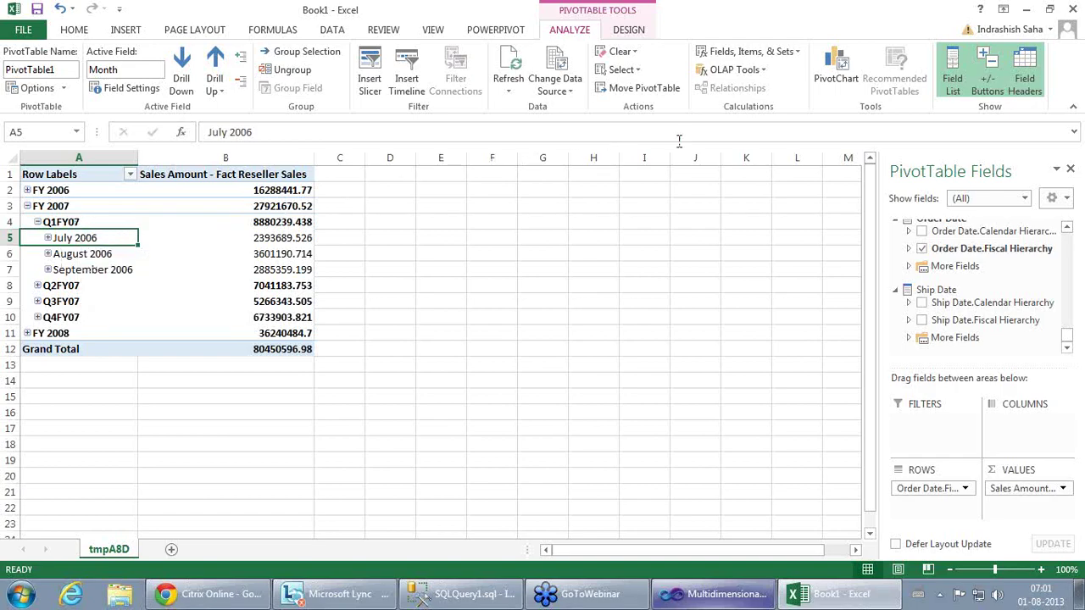
{"action": "left_click", "coordinate": [1027, 9]}
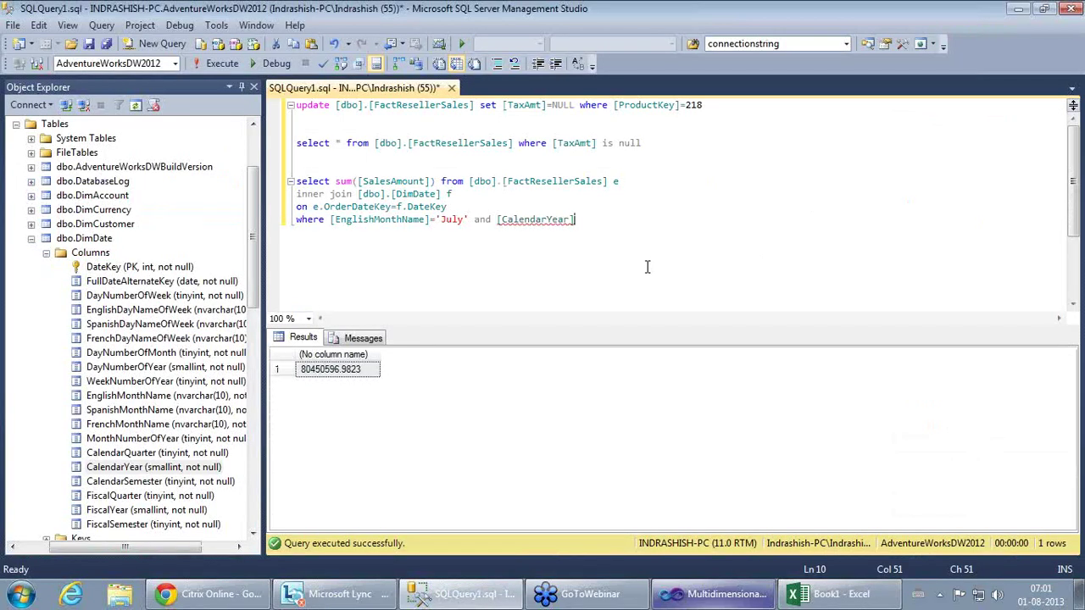
{"action": "type", "text": "2006"}
Step: Run only the joined sum query and compare its result with the July 2006 Sales Amount in the Excel PivotTable
{"action": "left_click_drag", "start_coordinate": [299, 183], "coordinate": [660, 245]}
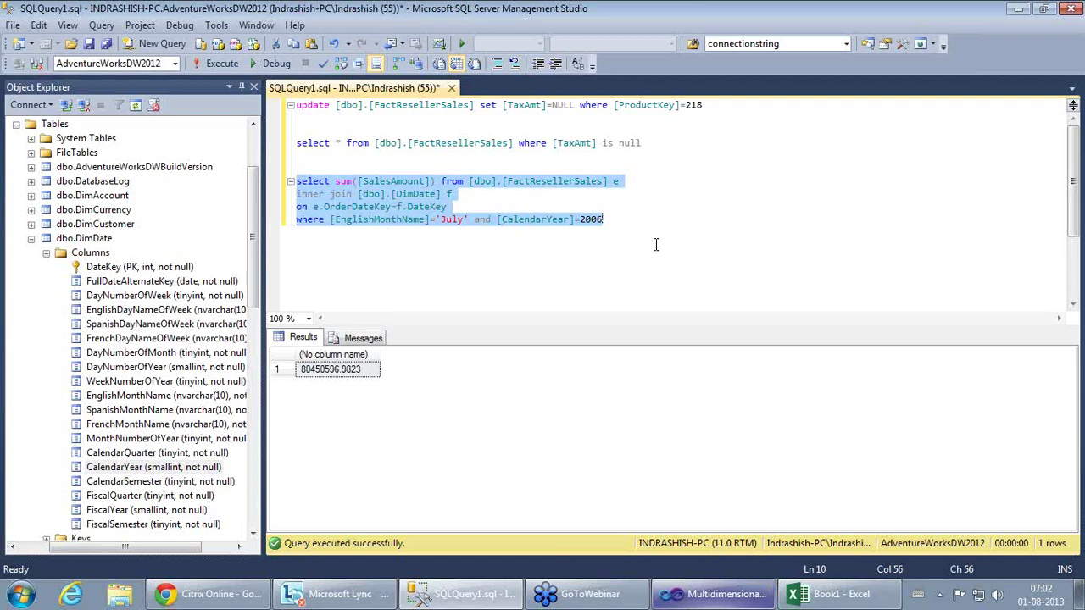
{"action": "key", "text": "F5"}
{"action": "left_click", "coordinate": [873, 597]}
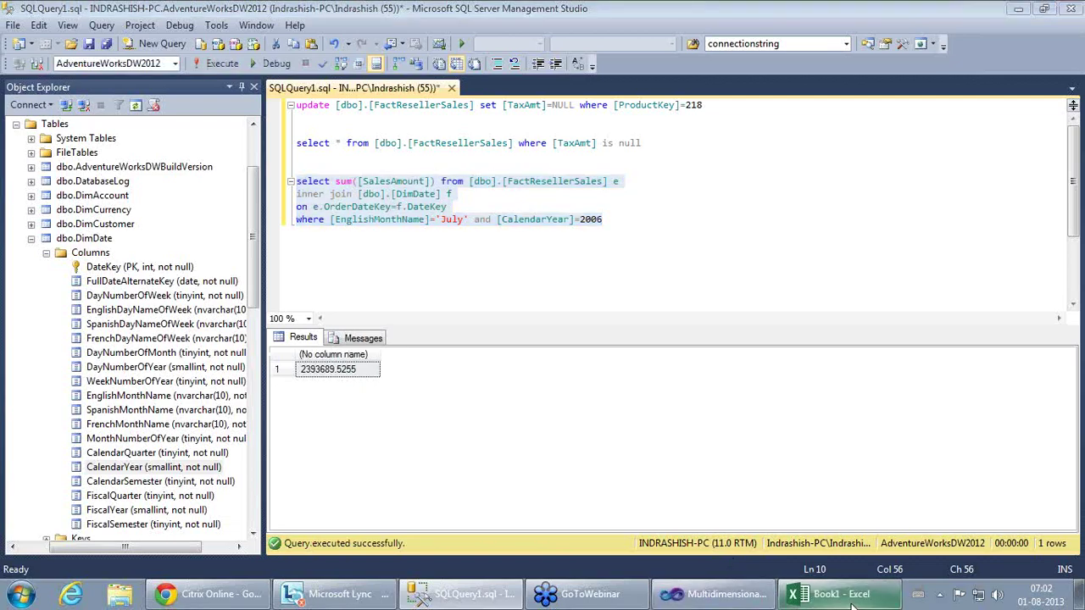
{"action": "left_click", "coordinate": [286, 238]}
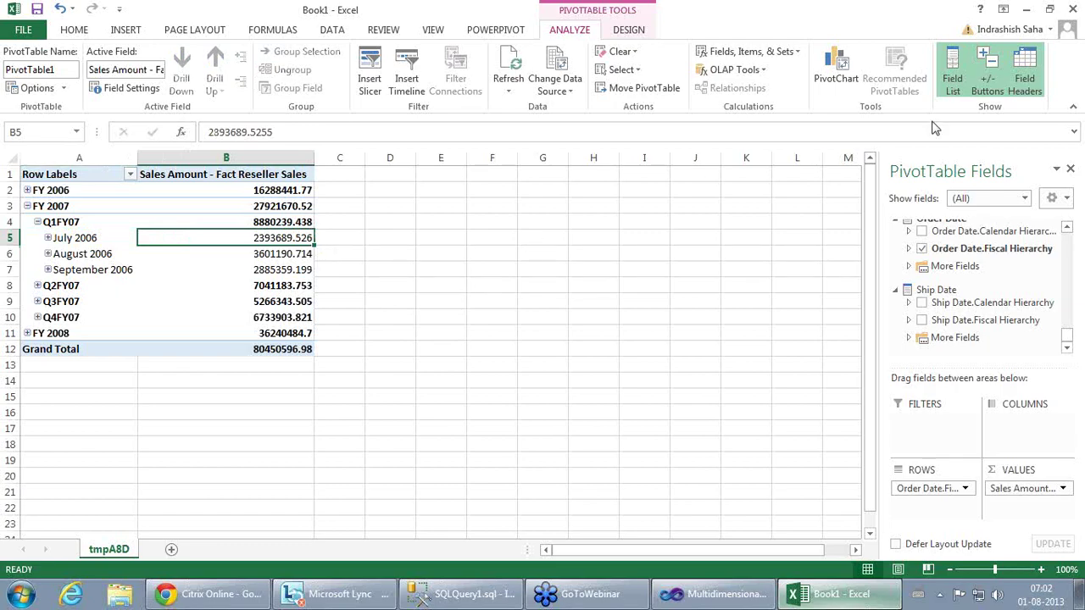
{"action": "left_click", "coordinate": [1025, 9]}
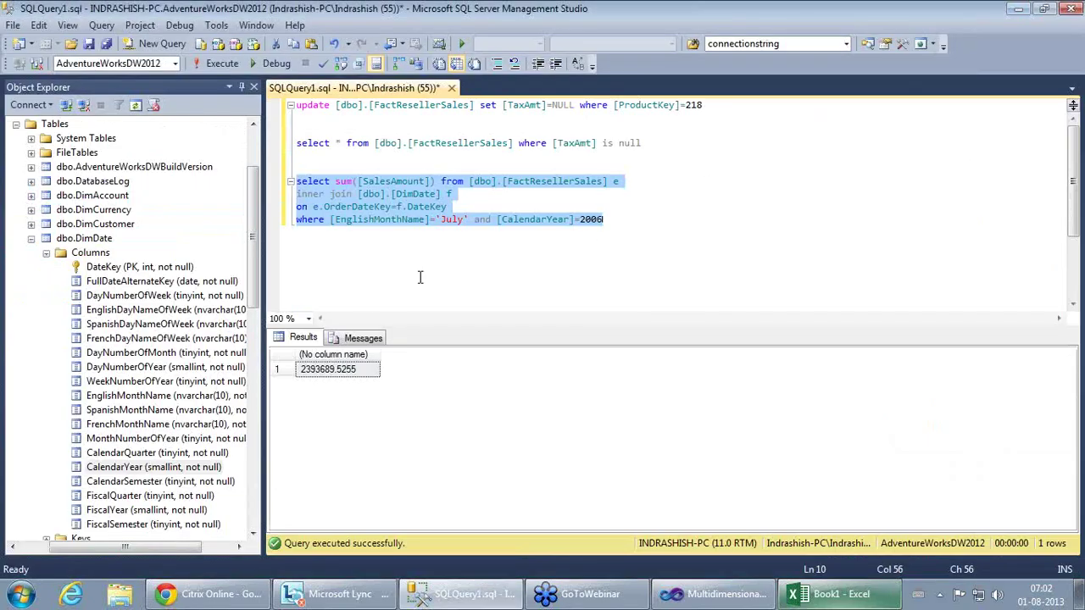
Step: Review the sum([SalesAmount]) expression and the month filter against the July 2006 row in Excel, returning to the query
{"action": "left_click", "coordinate": [417, 245]}
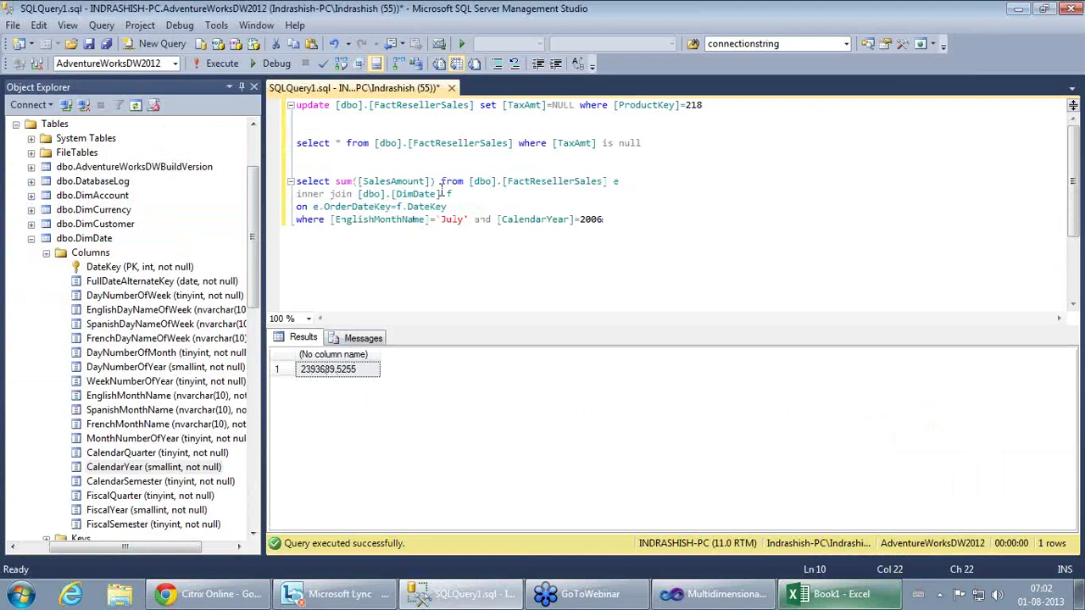
{"action": "left_click_drag", "start_coordinate": [336, 182], "coordinate": [439, 182]}
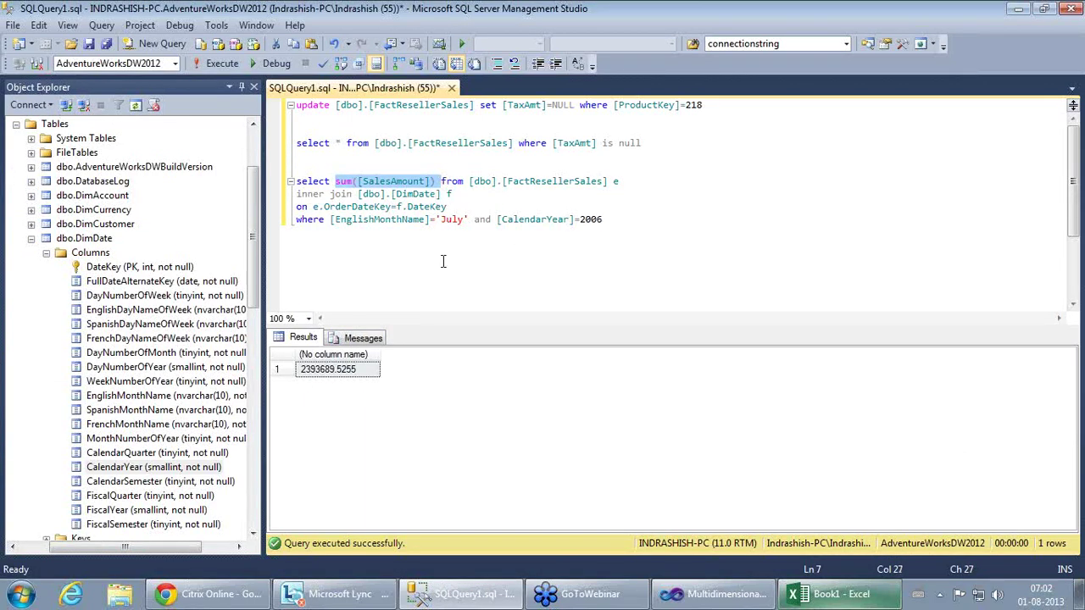
{"action": "left_click", "coordinate": [333, 219]}
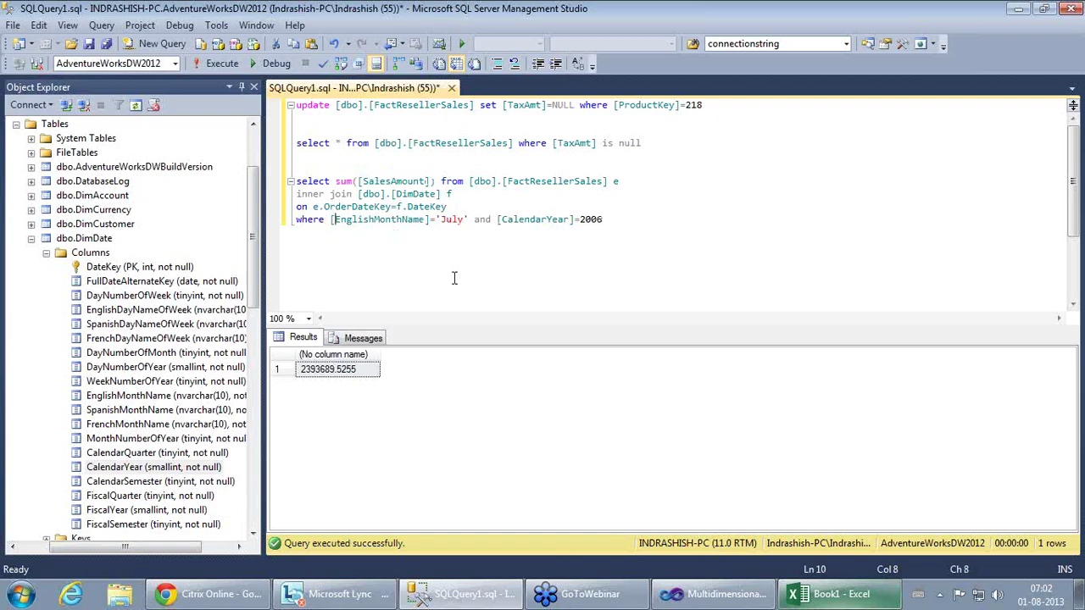
{"action": "key", "text": "alt+Tab"}
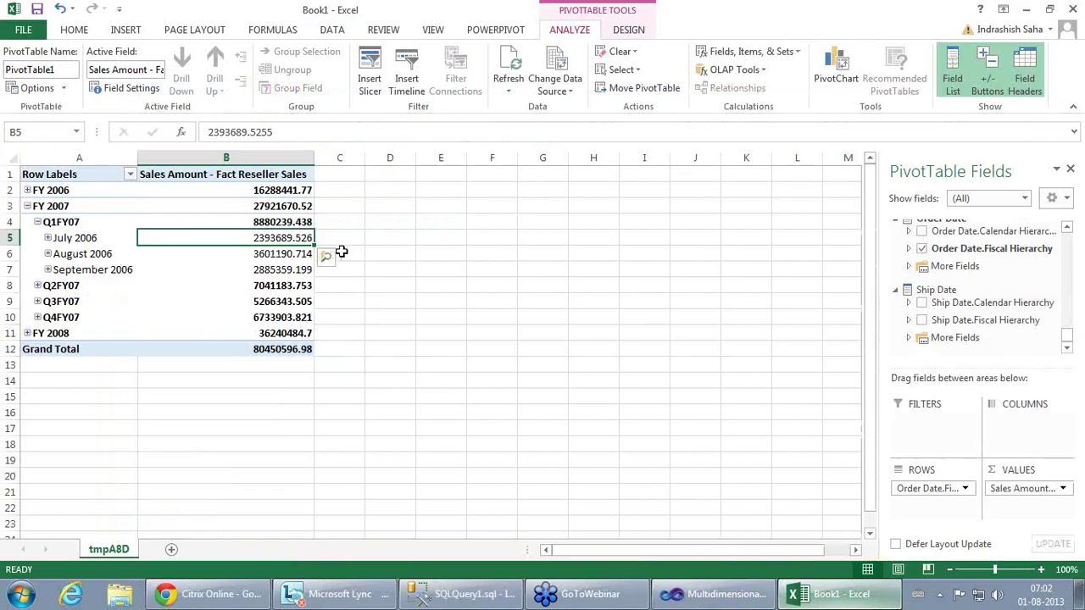
{"action": "left_click", "coordinate": [1028, 11]}
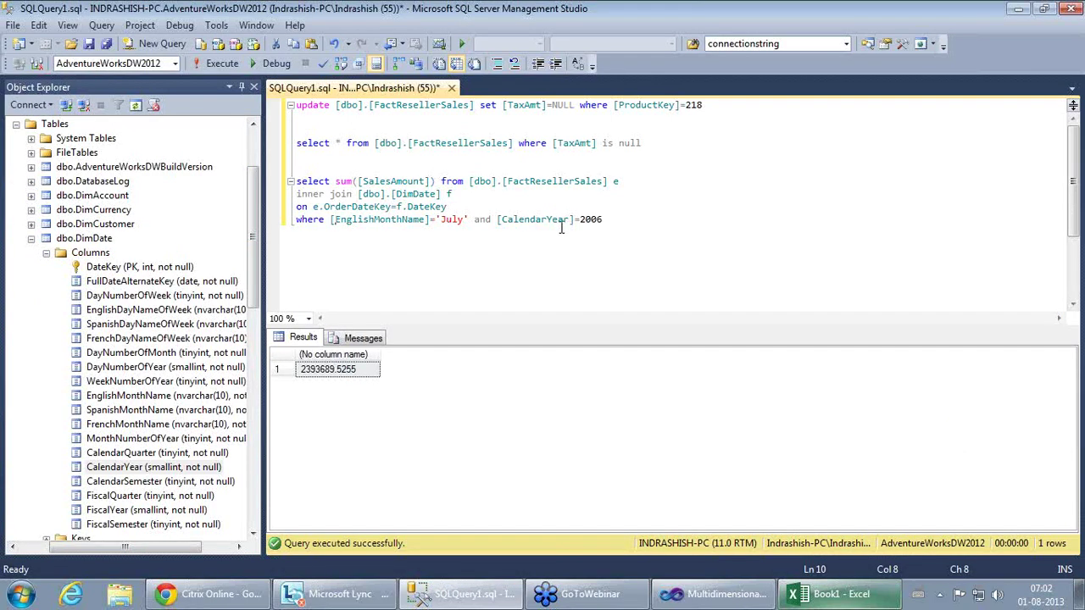
Step: Switch to Visual Studio and examine the AggregateFunction property of the Sales Amount measure under Fact Internet Sales in the cube structure
{"action": "left_click", "coordinate": [711, 598]}
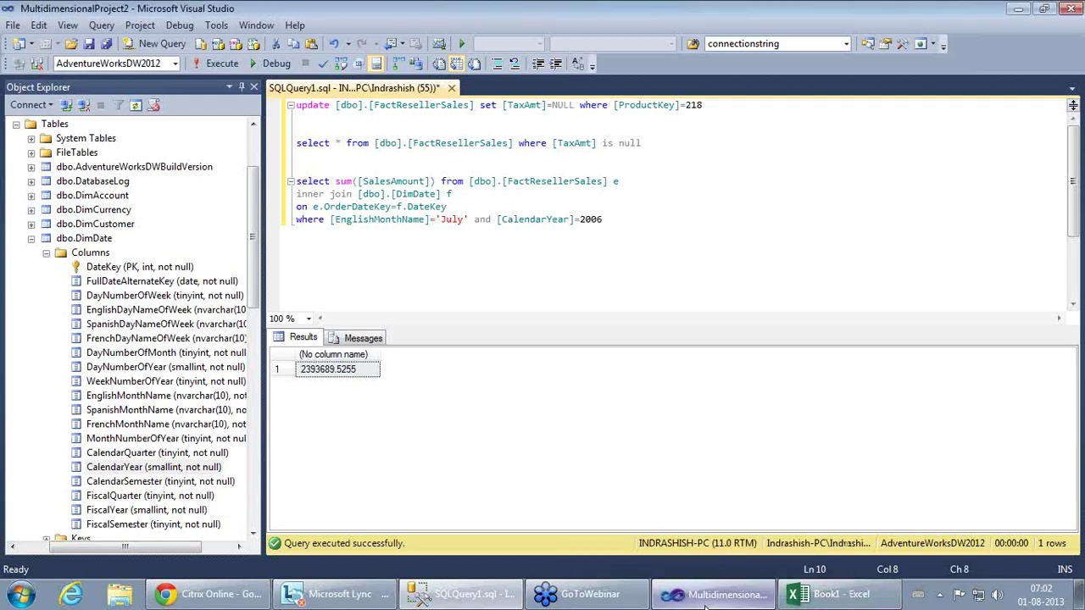
{"action": "left_click", "coordinate": [60, 90]}
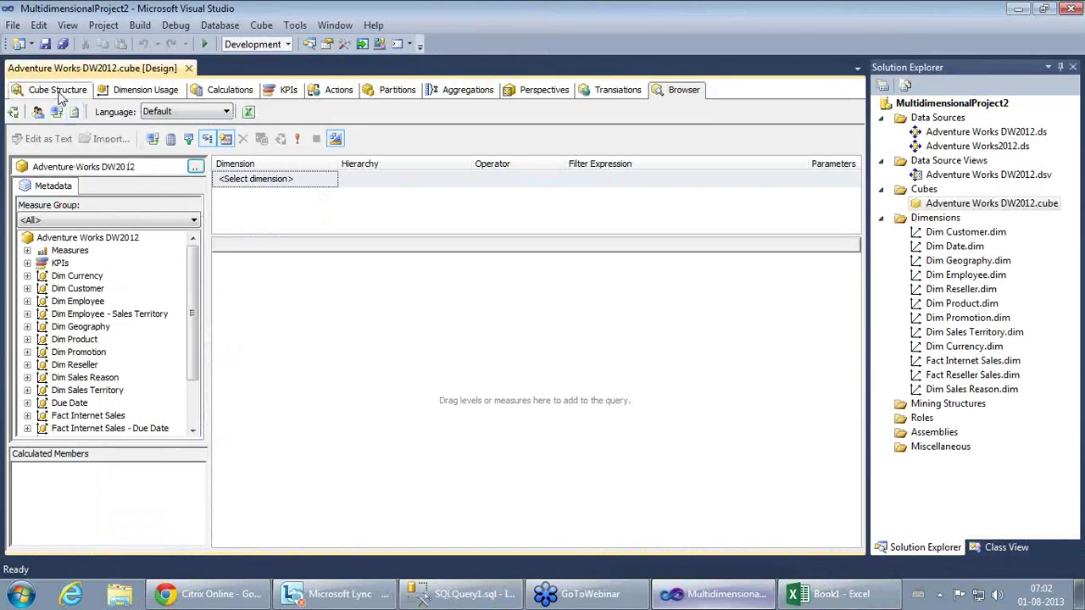
{"action": "left_click", "coordinate": [90, 251]}
{"action": "scroll", "coordinate": [93, 271], "scroll_direction": "down", "scroll_amount": 3}
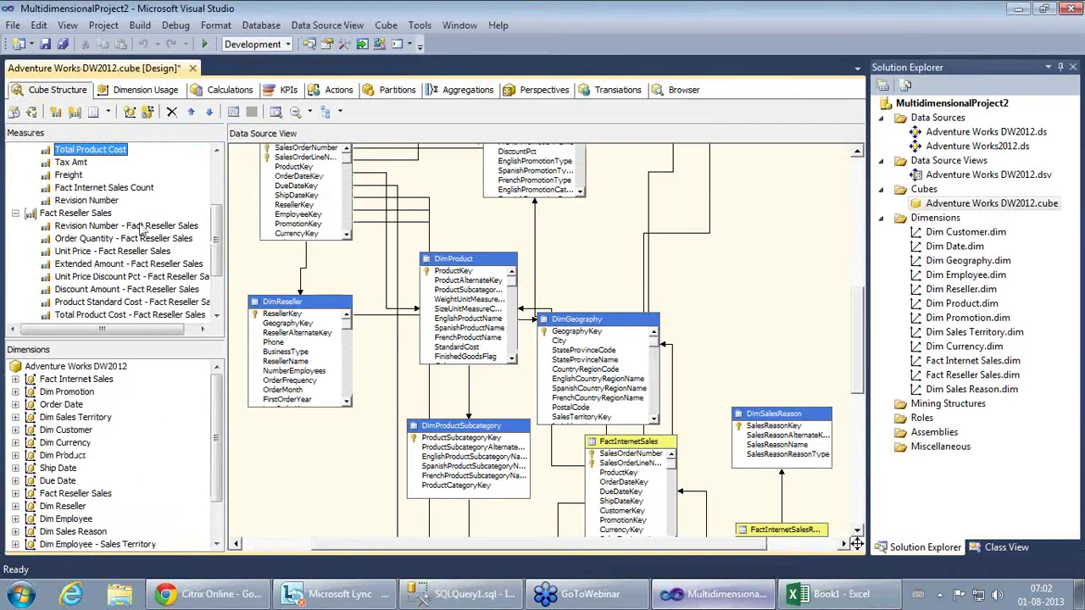
{"action": "scroll", "coordinate": [218, 240], "scroll_direction": "up", "scroll_amount": 3}
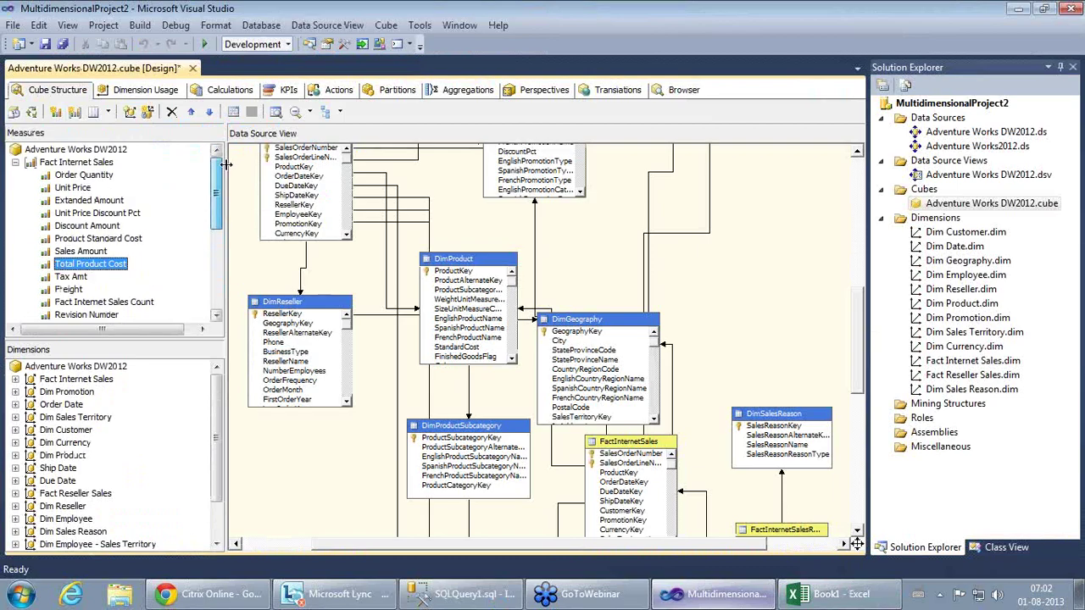
{"action": "right_click", "coordinate": [81, 252]}
{"action": "left_click", "coordinate": [161, 431]}
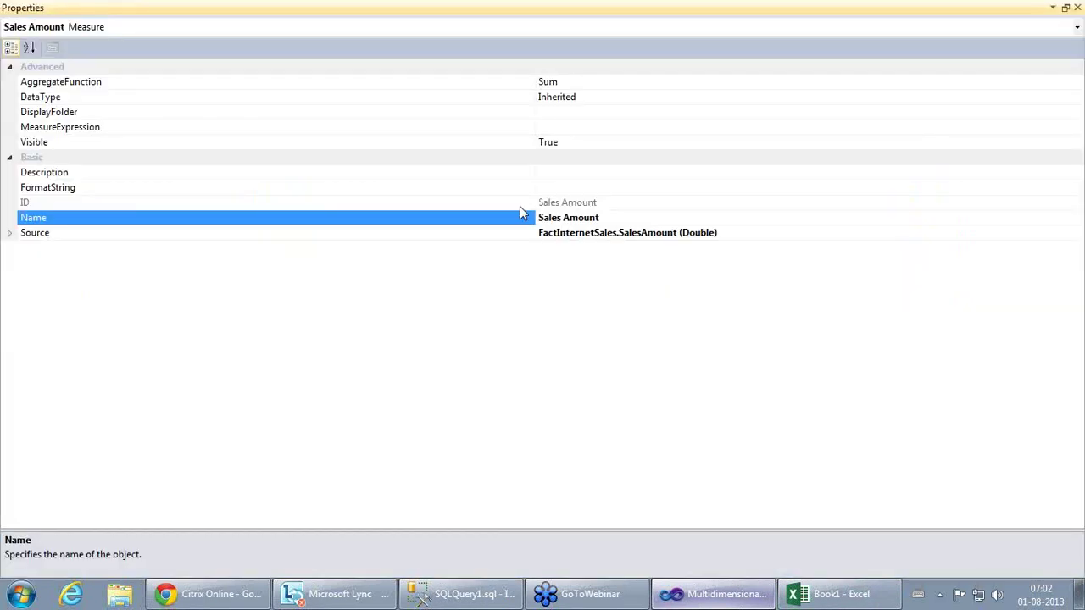
{"action": "left_click", "coordinate": [158, 89]}
{"action": "left_click", "coordinate": [547, 81]}
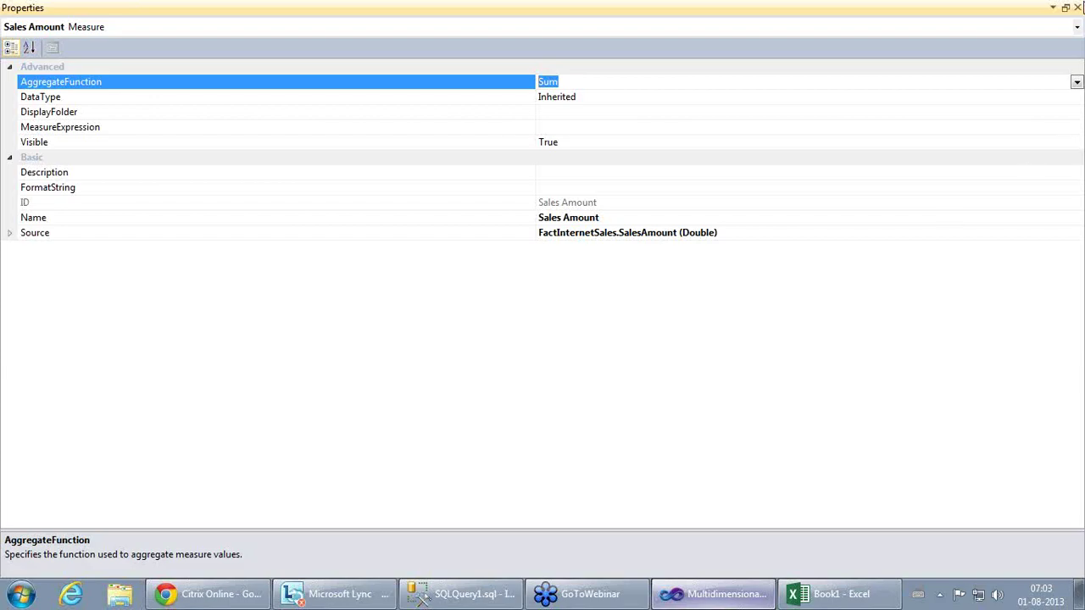
{"action": "left_click", "coordinate": [1077, 7]}
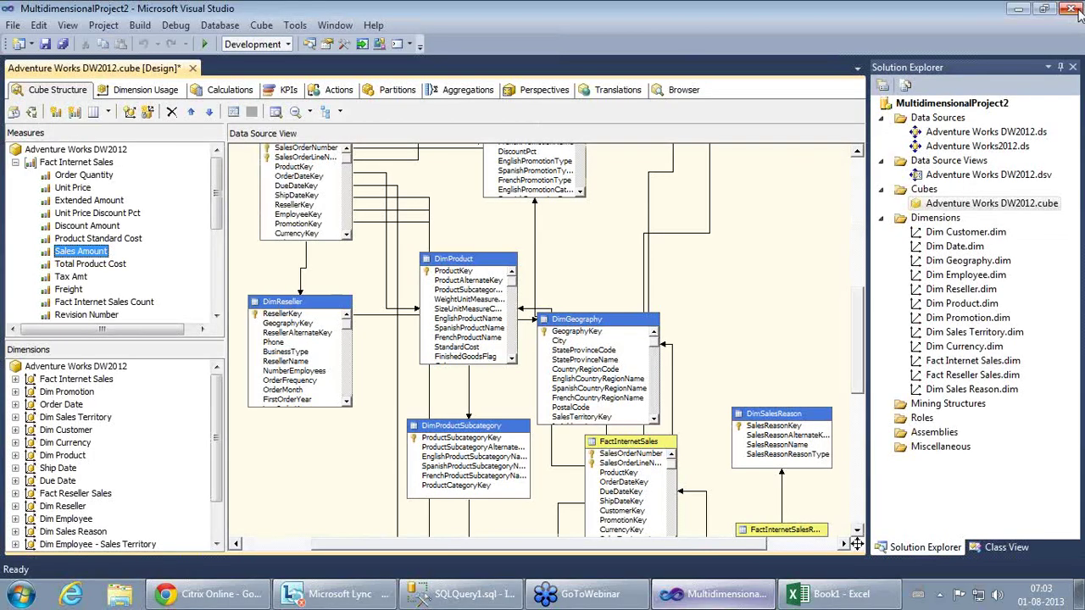
{"action": "left_click", "coordinate": [102, 304]}
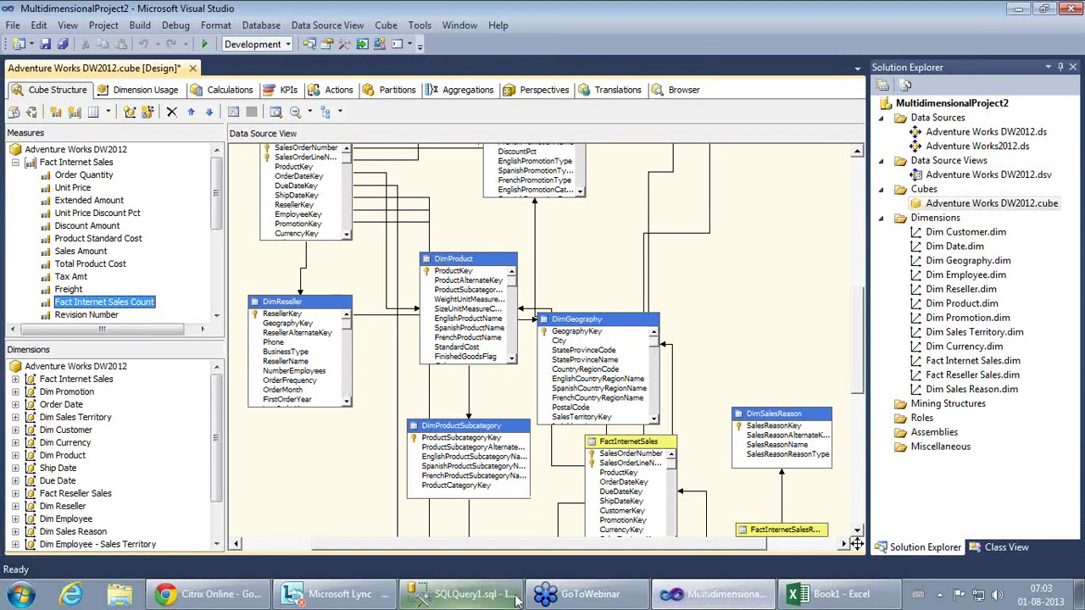
Step: Switch to SQL Server Management Studio and relate the measure's aggregate function to sum([SalesAmount]) in the joined query
{"action": "left_click", "coordinate": [465, 598]}
{"action": "left_click", "coordinate": [420, 258]}
{"action": "left_click", "coordinate": [330, 207]}
{"action": "left_click", "coordinate": [604, 219]}
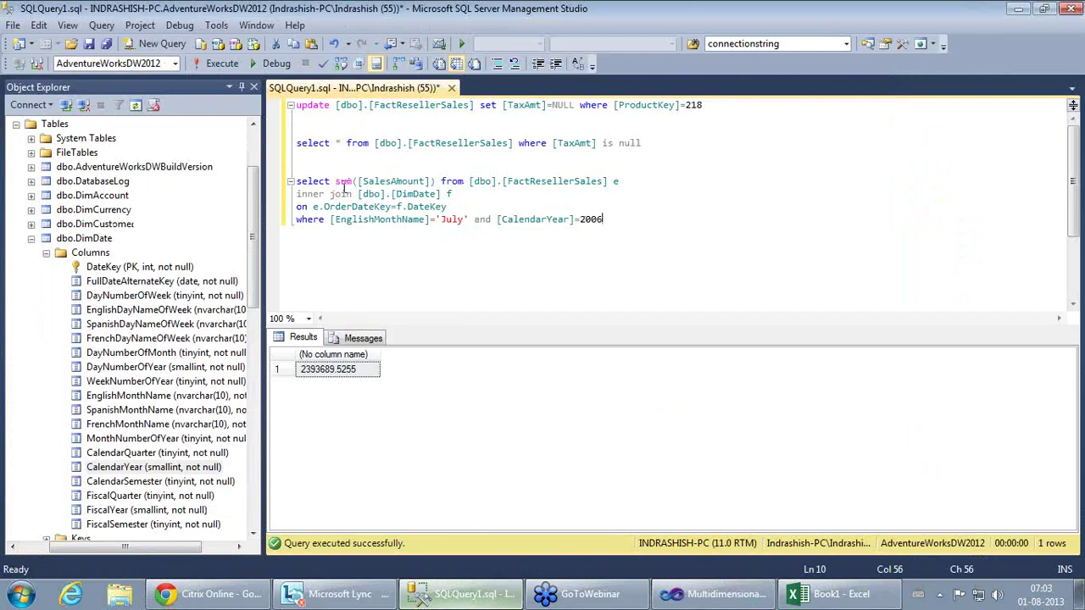
{"action": "left_click_drag", "start_coordinate": [335, 181], "coordinate": [428, 181]}
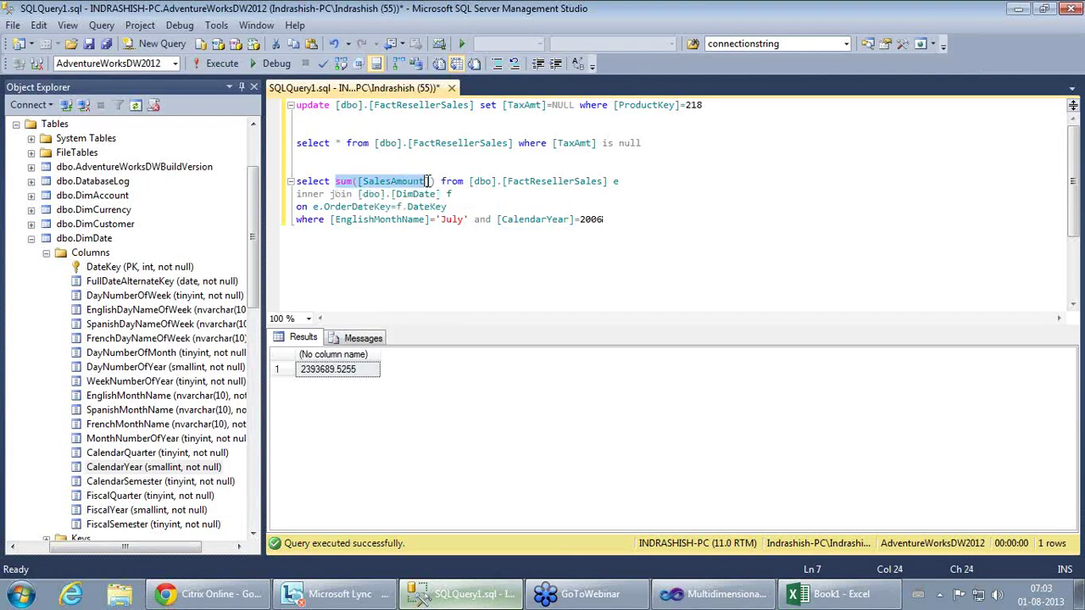
{"action": "left_click", "coordinate": [435, 182]}
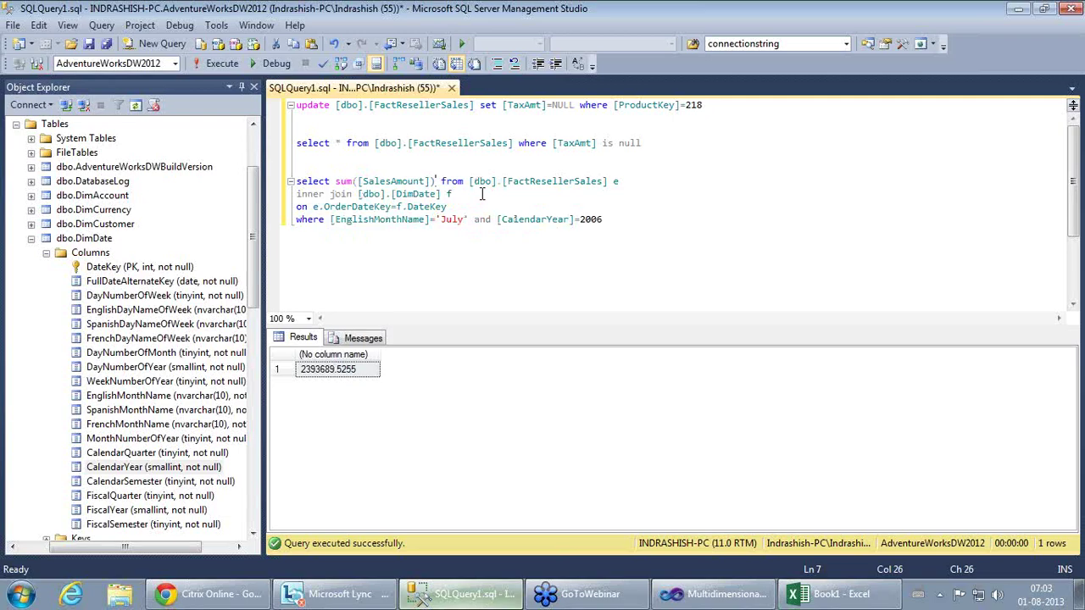
Step: Add count(*) after sum([SalesAmount]) in the select list of the joined FactResellerSales query and review the expression and month filter
{"action": "type", "text": ",count"}
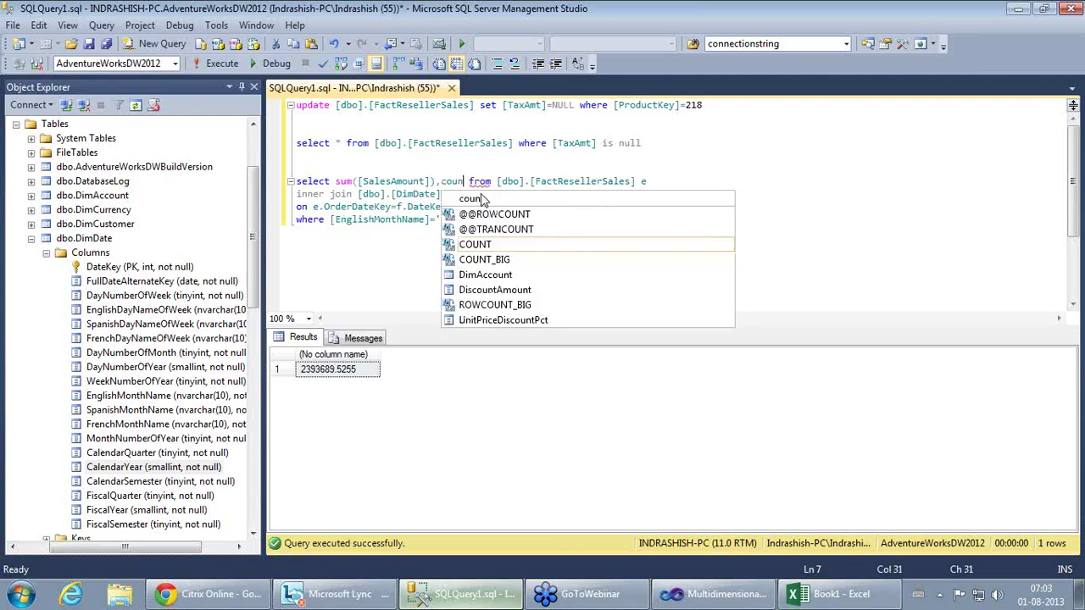
{"action": "type", "text": "(*"}
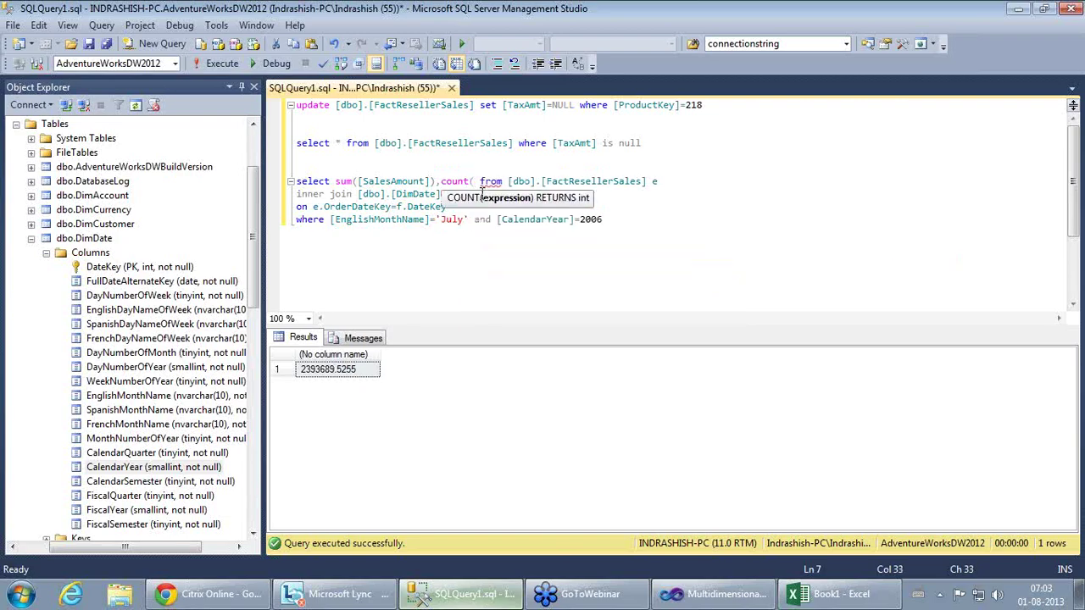
{"action": "key", "text": "BackSpace"}
{"action": "type", "text": "*)"}
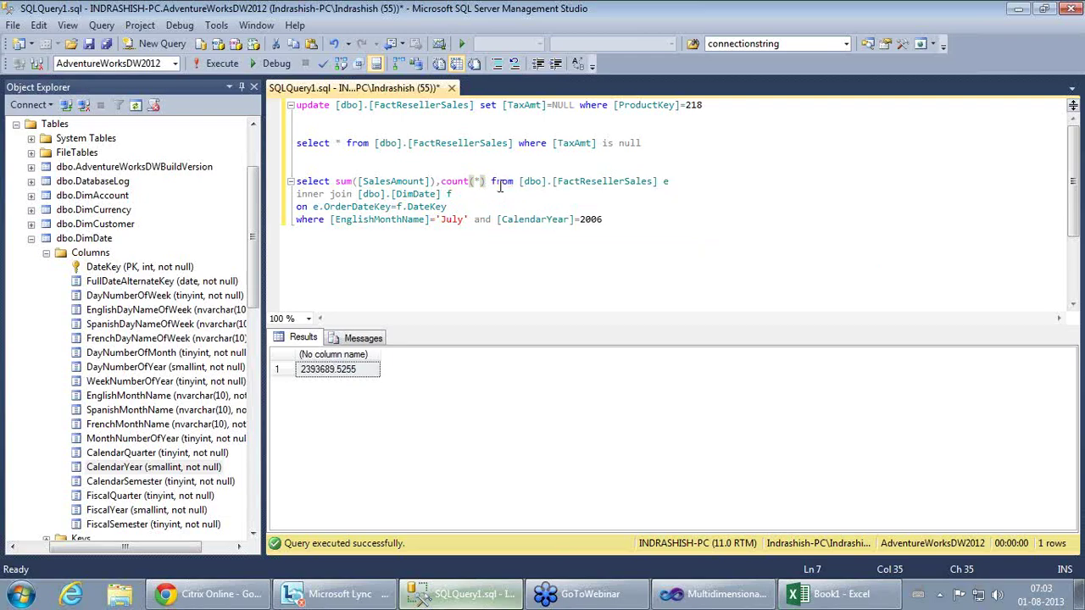
{"action": "left_click", "coordinate": [497, 181]}
{"action": "left_click", "coordinate": [491, 181]}
{"action": "left_click_drag", "start_coordinate": [442, 181], "coordinate": [491, 183]}
{"action": "left_click", "coordinate": [567, 181]}
{"action": "left_click", "coordinate": [602, 222]}
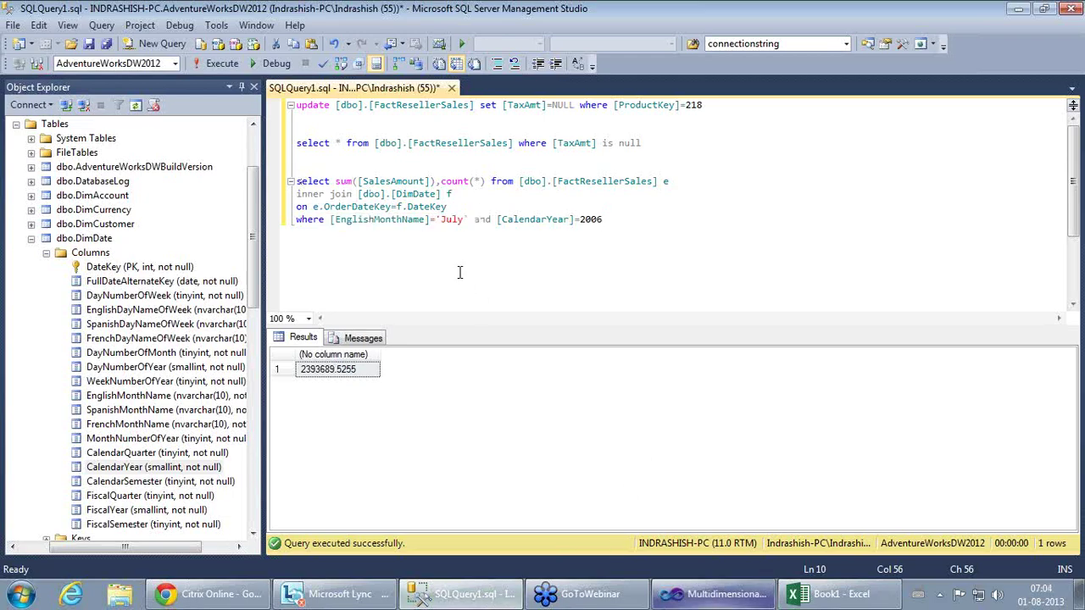
Step: Run only the joined sum and count query and select the returned count value
{"action": "left_click", "coordinate": [301, 182]}
{"action": "left_click_drag", "start_coordinate": [297, 182], "coordinate": [648, 227]}
{"action": "key", "text": "F5"}
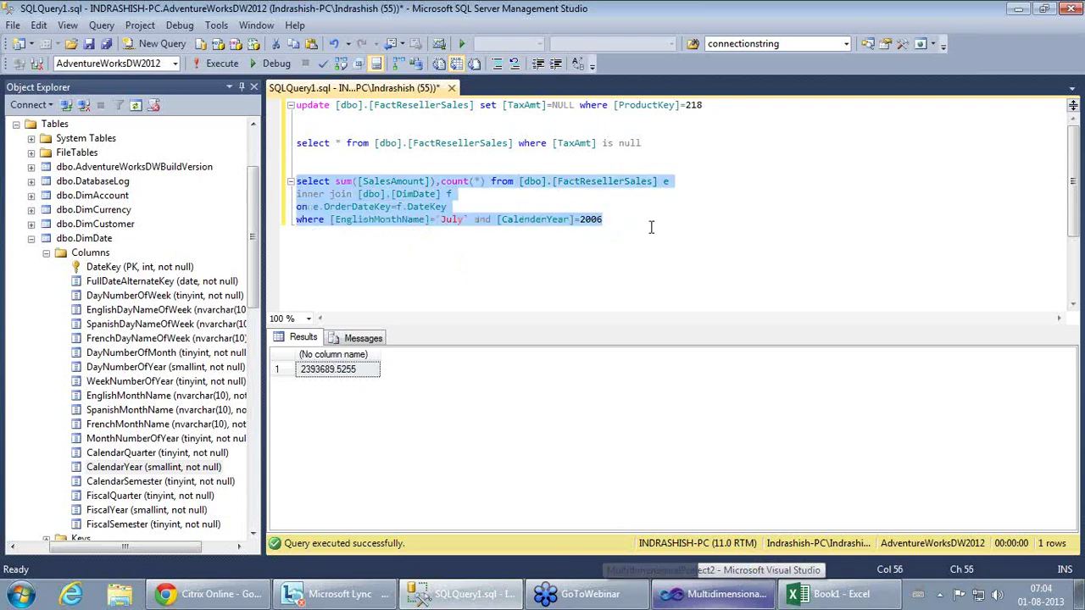
{"action": "left_click", "coordinate": [425, 373]}
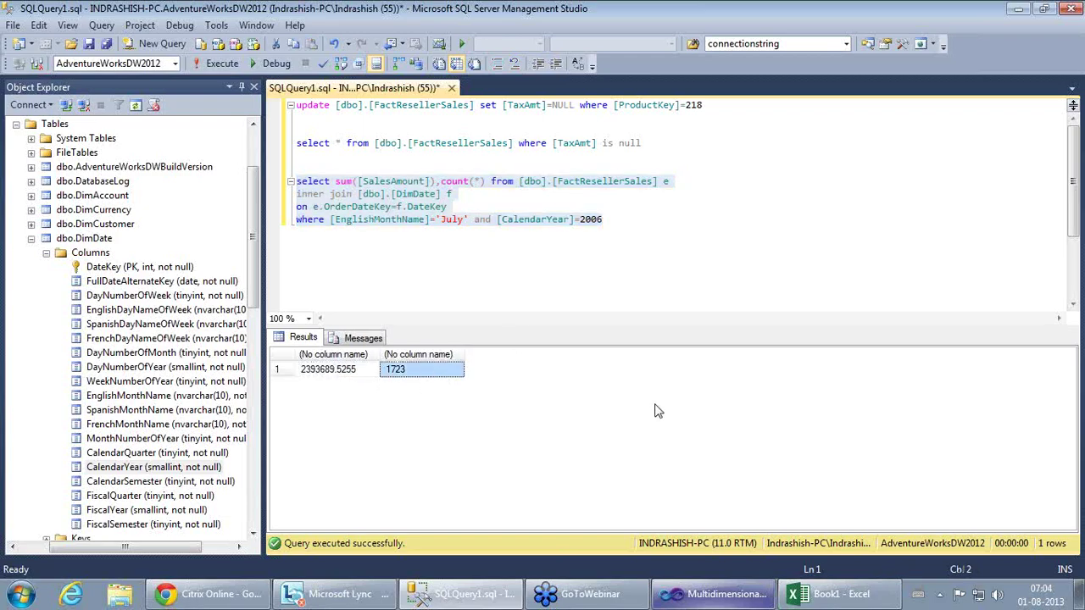
Step: Switch to Excel, add Fact Reseller Sales Count to the PivotTable values, and compare its July 2006 figure with the query result
{"action": "left_click", "coordinate": [840, 597]}
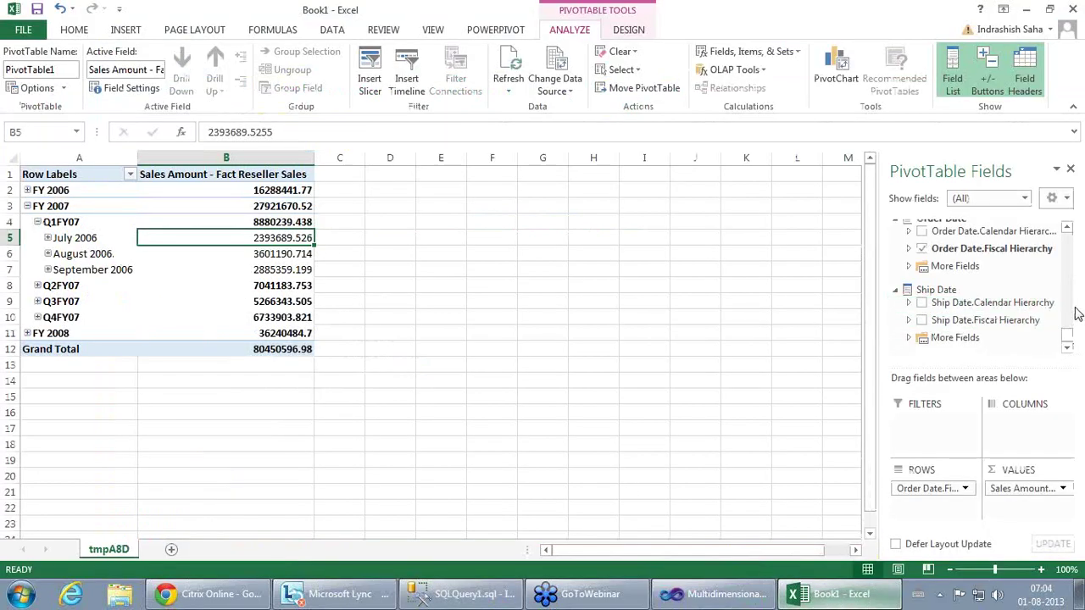
{"action": "left_click_drag", "start_coordinate": [1069, 340], "coordinate": [1079, 263]}
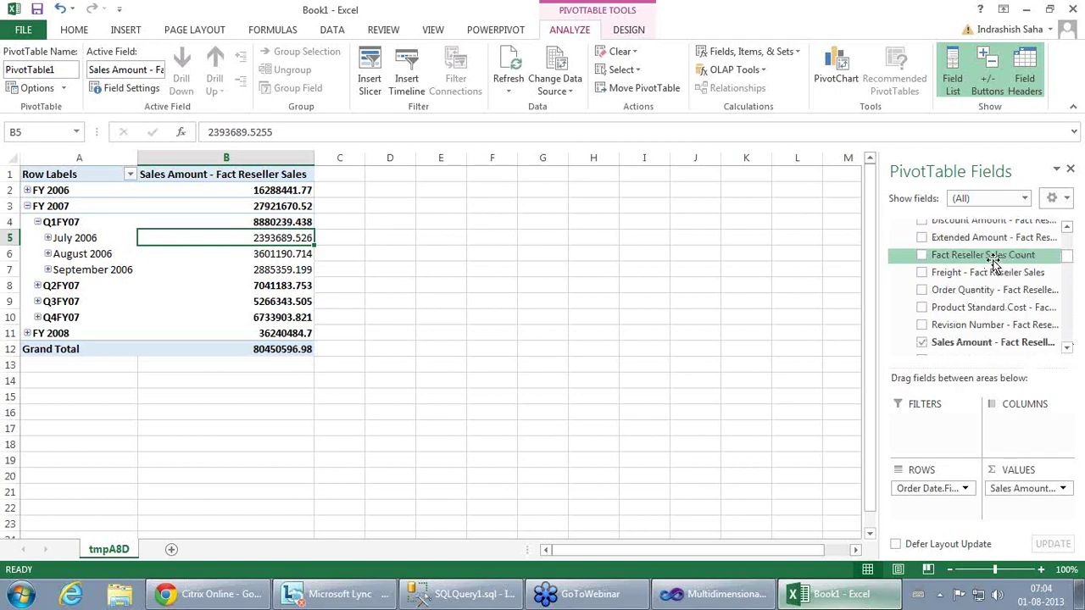
{"action": "left_click", "coordinate": [922, 256]}
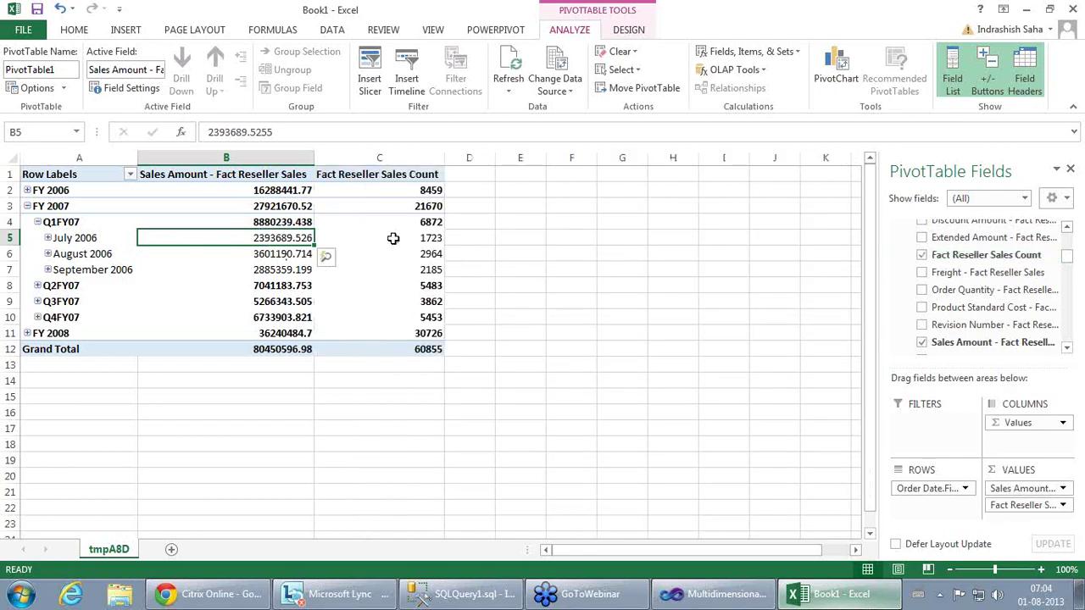
{"action": "left_click", "coordinate": [424, 239]}
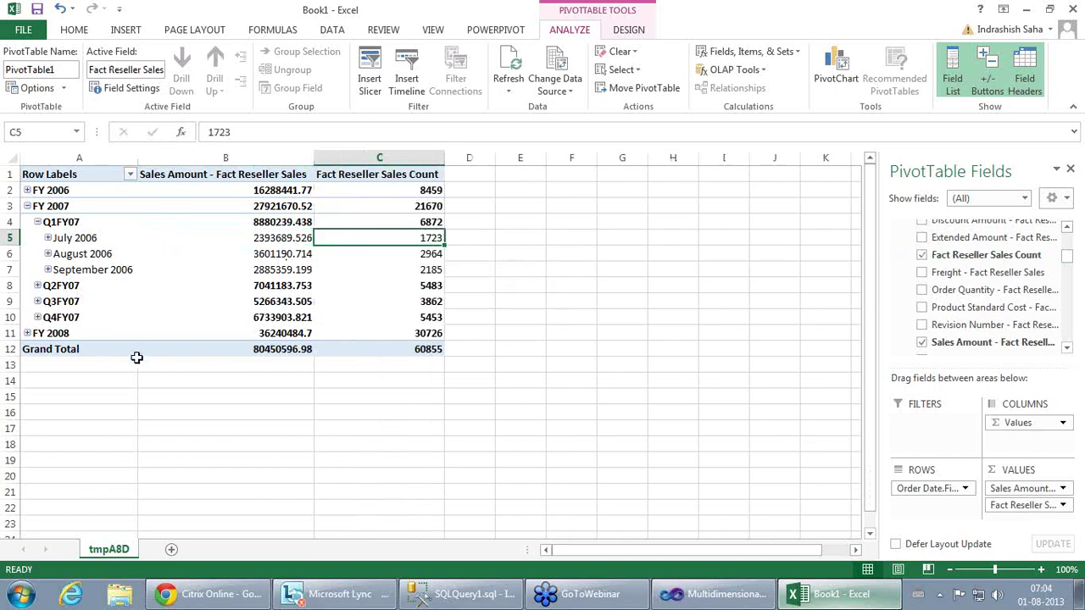
{"action": "left_click", "coordinate": [476, 598]}
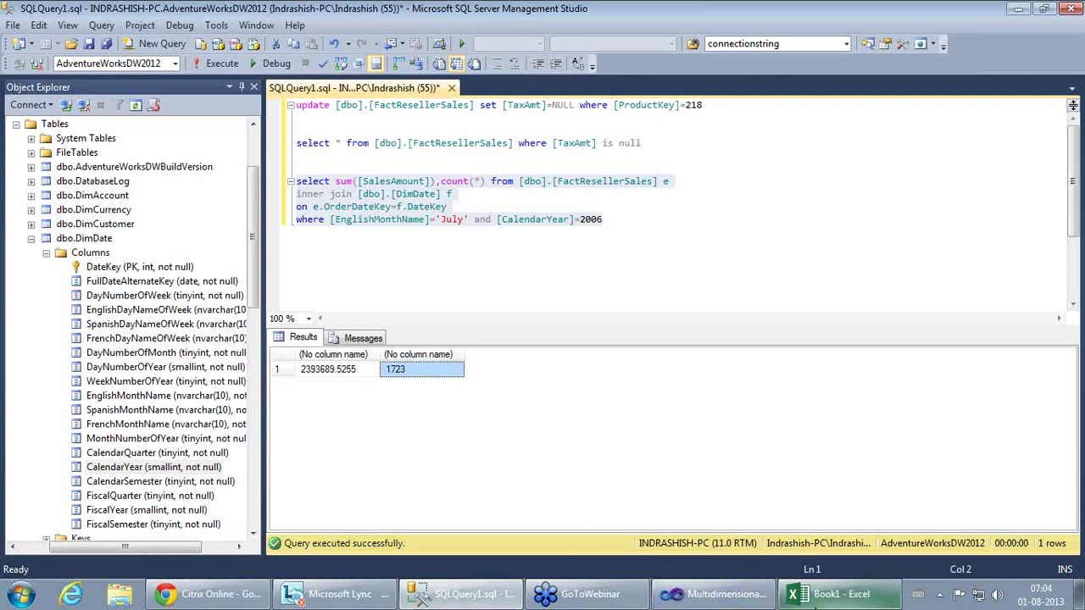
{"action": "left_click", "coordinate": [818, 597]}
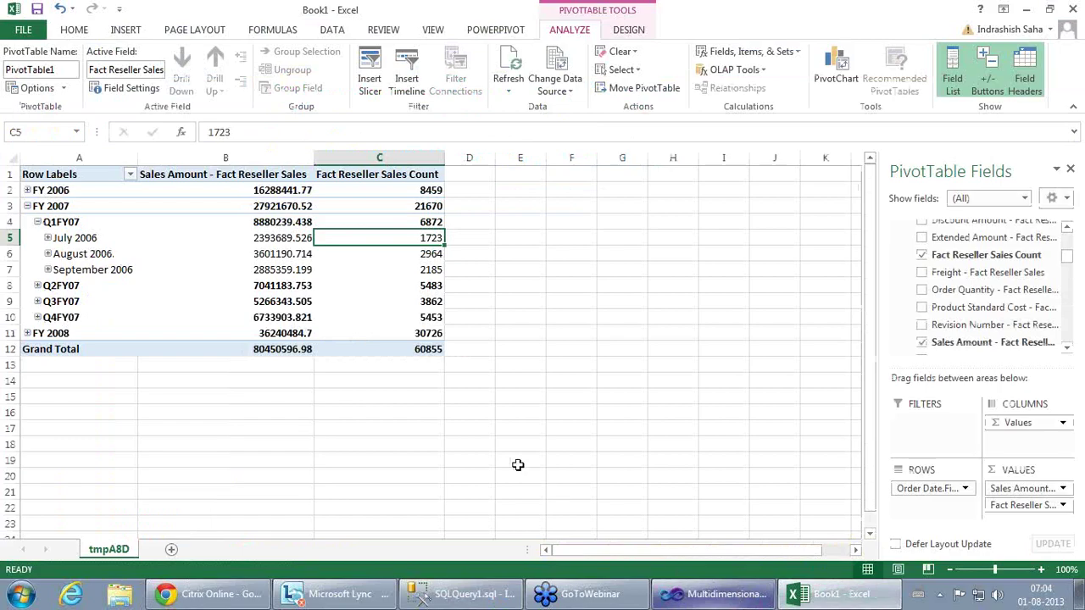
Step: Examine the Sales Amount and Fact Reseller Sales Count values for the Q1FY07 months and the other FY 2007 quarters
{"action": "left_click", "coordinate": [246, 204]}
{"action": "left_click", "coordinate": [244, 251]}
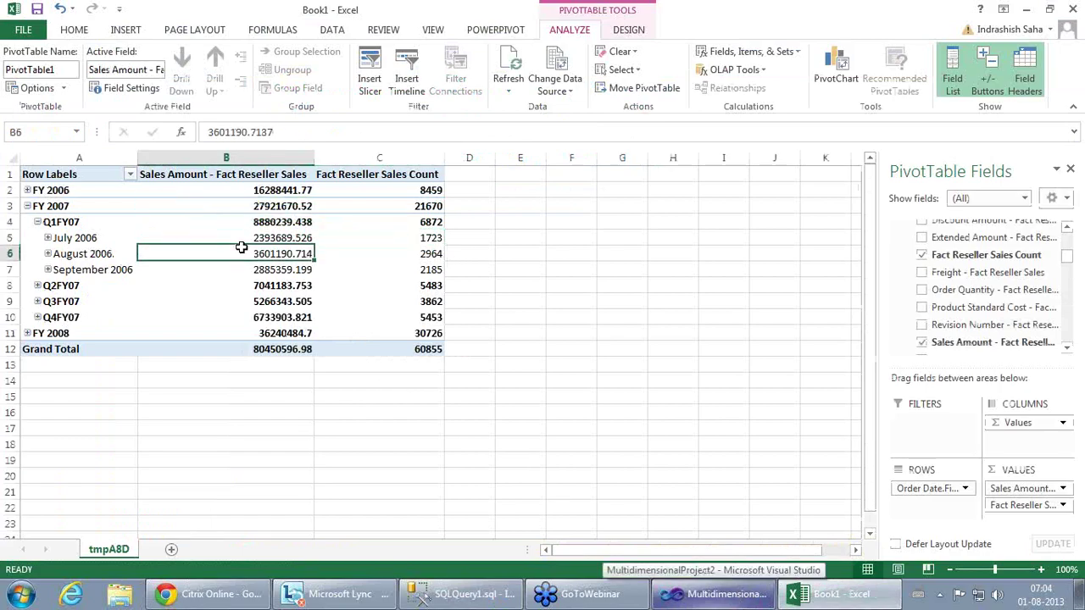
{"action": "left_click", "coordinate": [417, 237]}
{"action": "left_click", "coordinate": [420, 303]}
{"action": "left_click", "coordinate": [257, 241]}
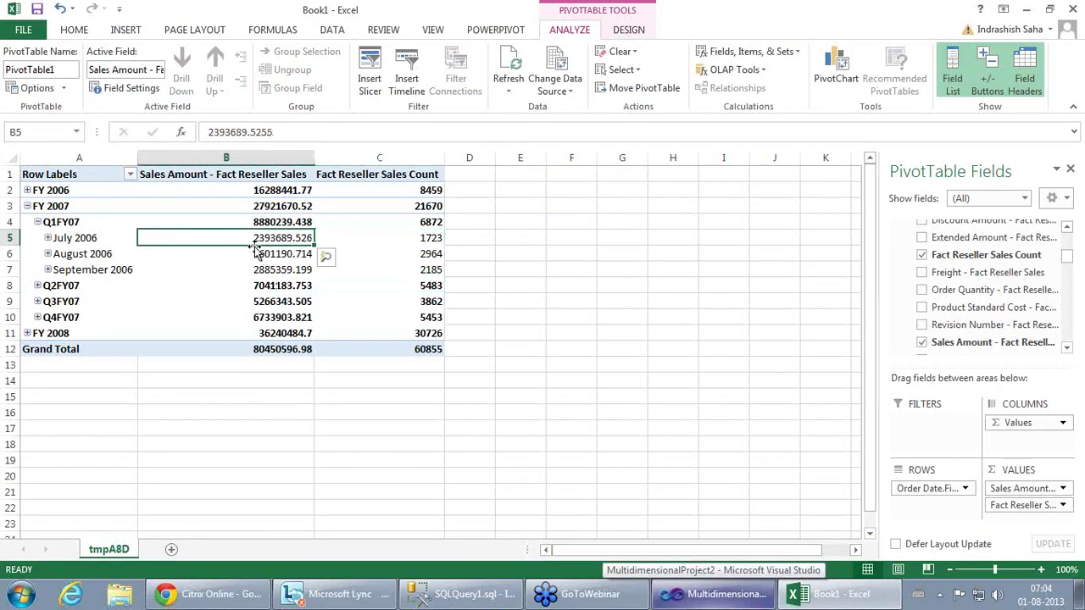
{"action": "left_click", "coordinate": [259, 270]}
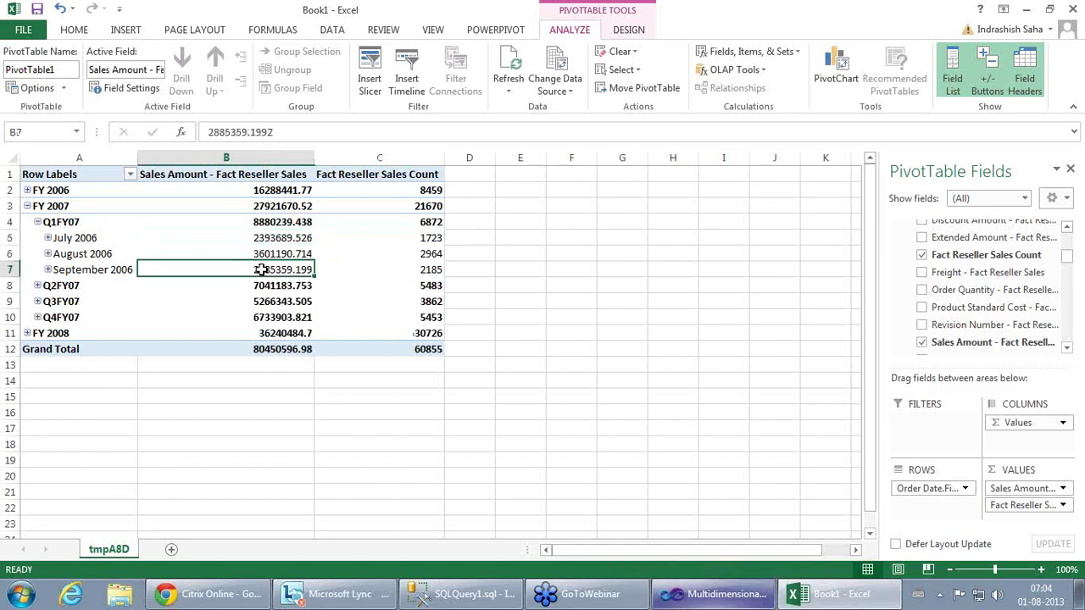
{"action": "left_click", "coordinate": [422, 240]}
{"action": "left_click", "coordinate": [429, 268]}
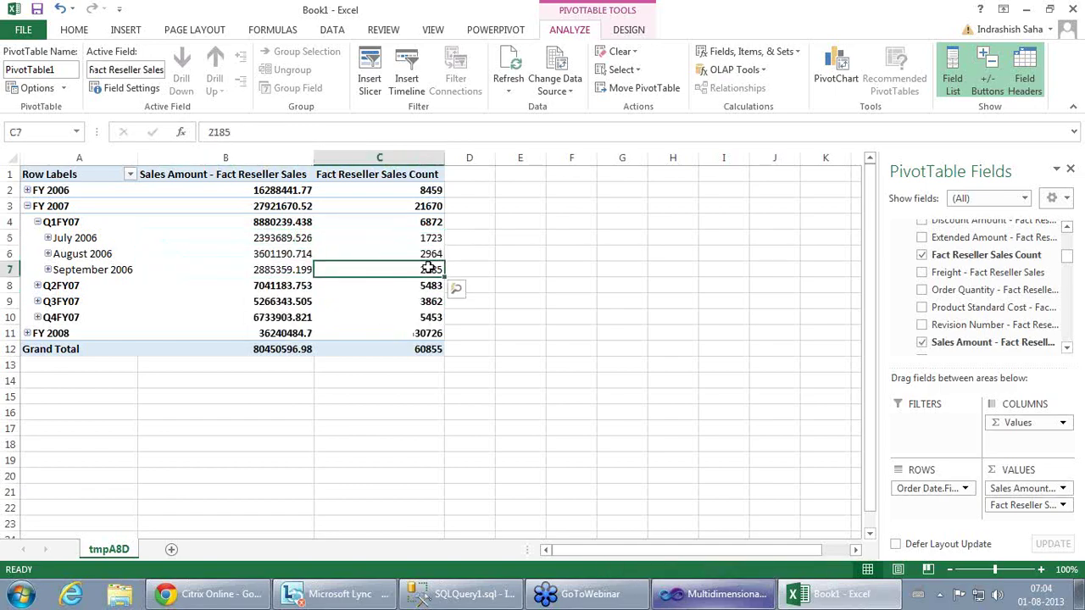
{"action": "left_click", "coordinate": [420, 302]}
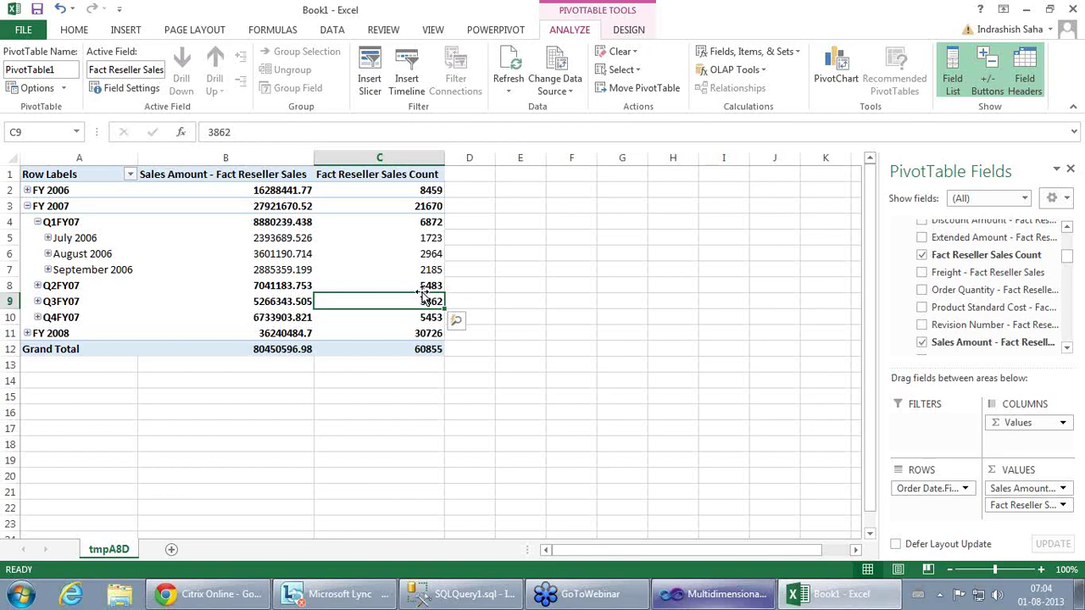
{"action": "mouse_move", "coordinate": [426, 286]}
Step: Switch to Visual Studio and review the Fact Internet Sales measures, including Unit Price, Product Standard Cost and Total Product Cost
{"action": "left_click", "coordinate": [727, 593]}
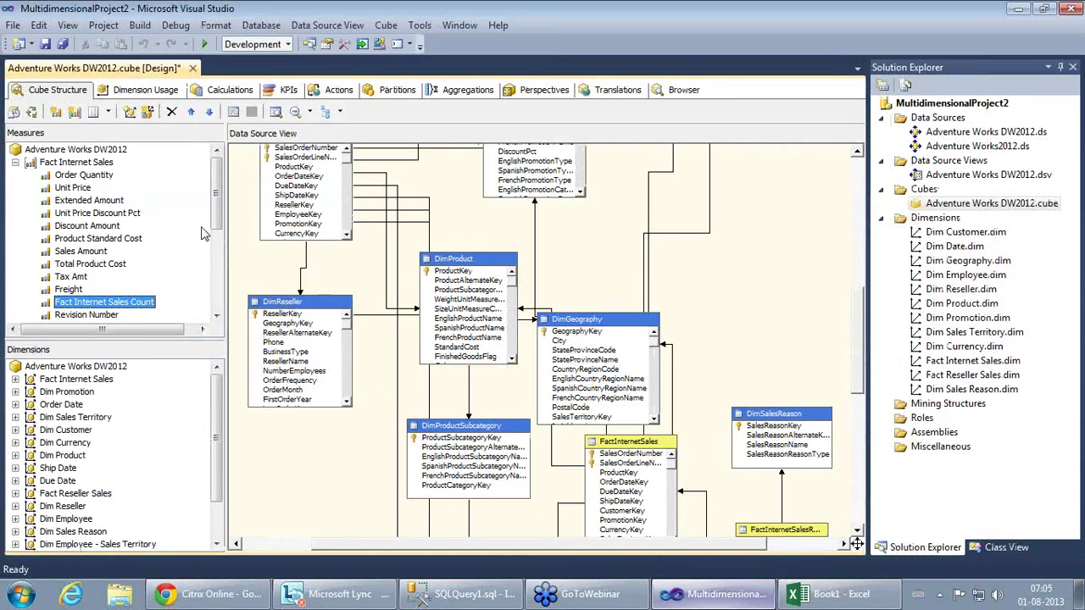
{"action": "mouse_move", "coordinate": [219, 193]}
{"action": "left_mouse_down"}
{"action": "mouse_move", "coordinate": [218, 270]}
{"action": "mouse_move", "coordinate": [230, 190]}
{"action": "left_mouse_up"}
{"action": "left_click", "coordinate": [76, 189]}
{"action": "left_click", "coordinate": [68, 240]}
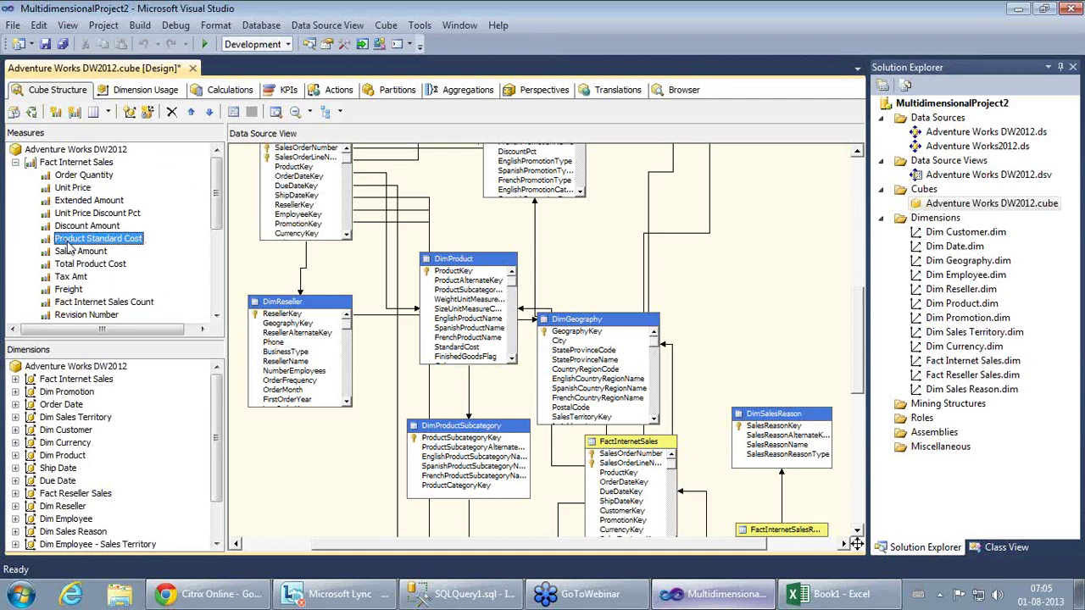
{"action": "left_click", "coordinate": [84, 266]}
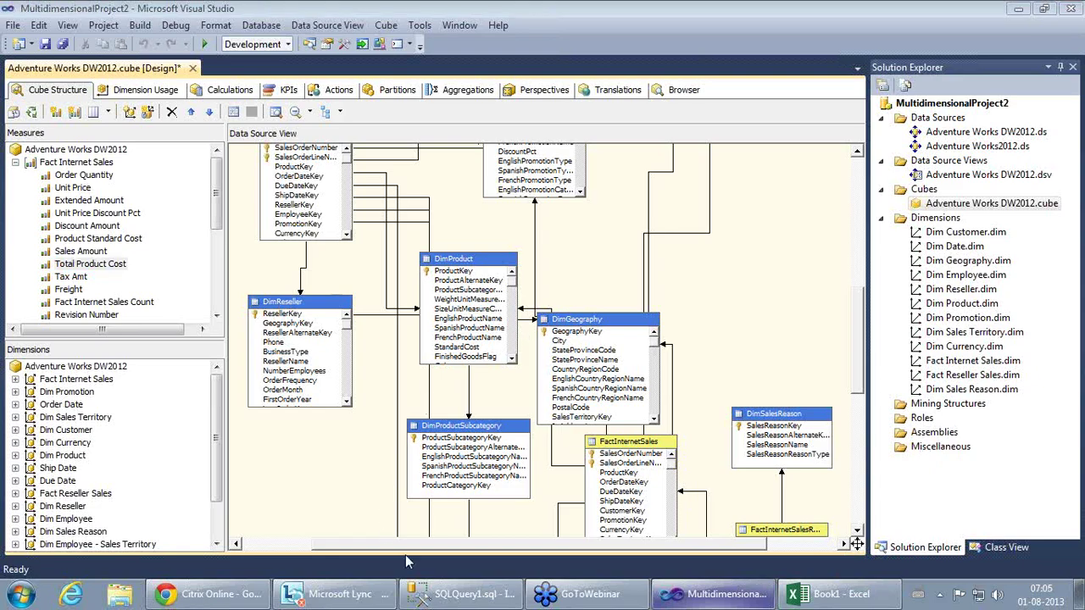
Step: Switch to SQL Server Management Studio, collapse dbo.DimDate, and retrieve the top 1000 rows of dbo.FactResellerSales
{"action": "left_click", "coordinate": [465, 594]}
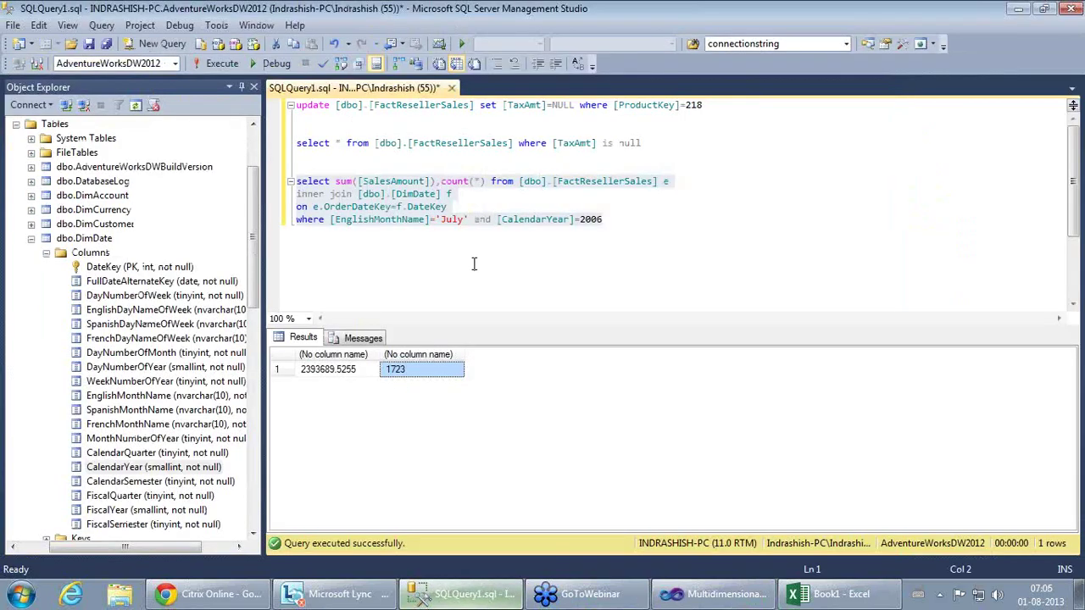
{"action": "left_click", "coordinate": [474, 219]}
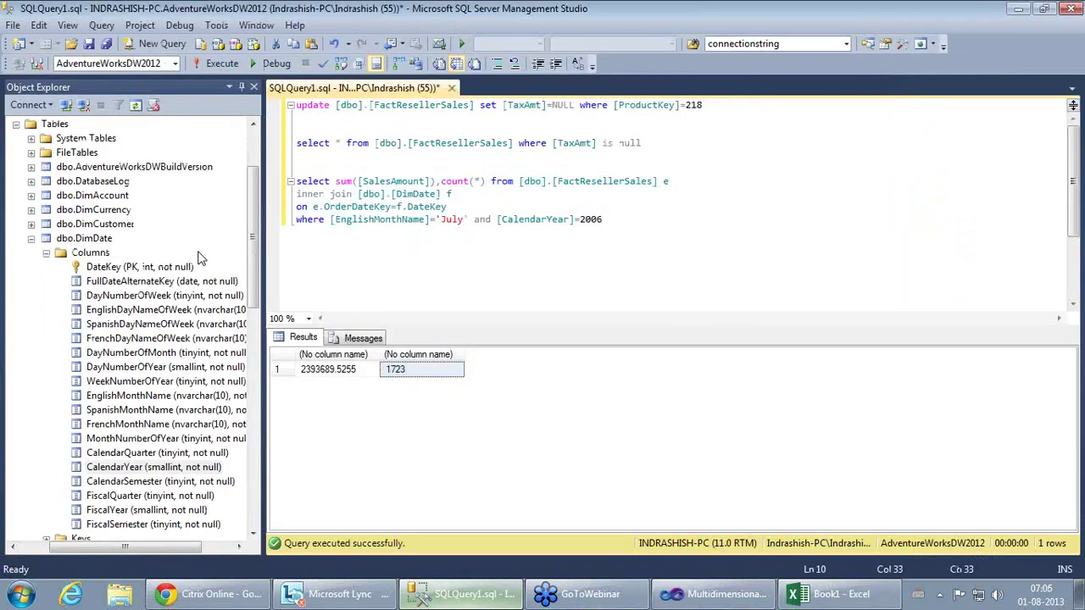
{"action": "left_click", "coordinate": [31, 240]}
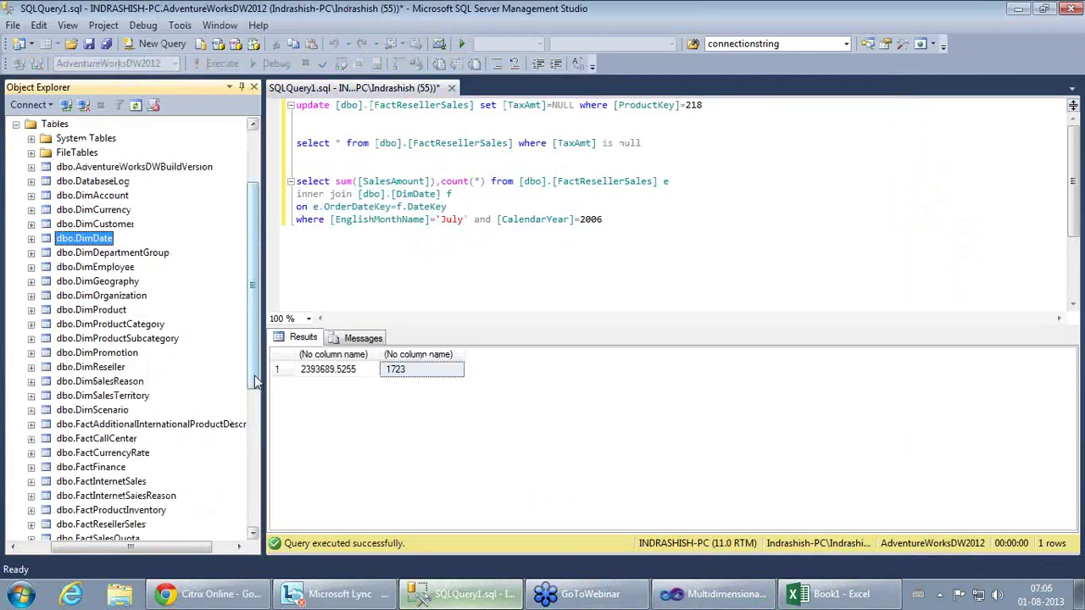
{"action": "scroll", "coordinate": [210, 428], "scroll_direction": "down", "scroll_amount": 4}
{"action": "left_click", "coordinate": [95, 382]}
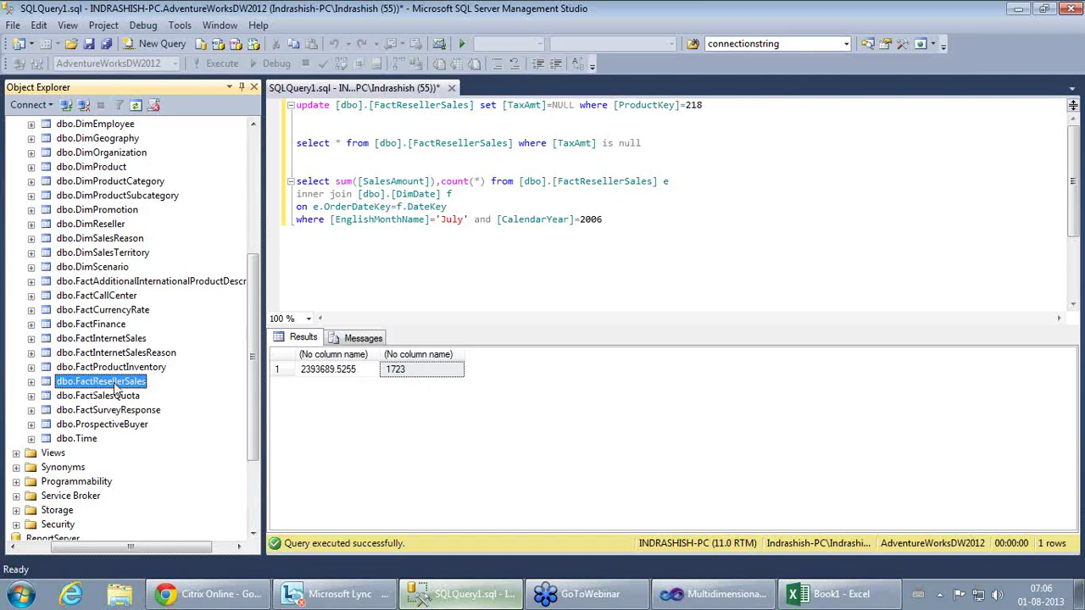
{"action": "right_click", "coordinate": [115, 387]}
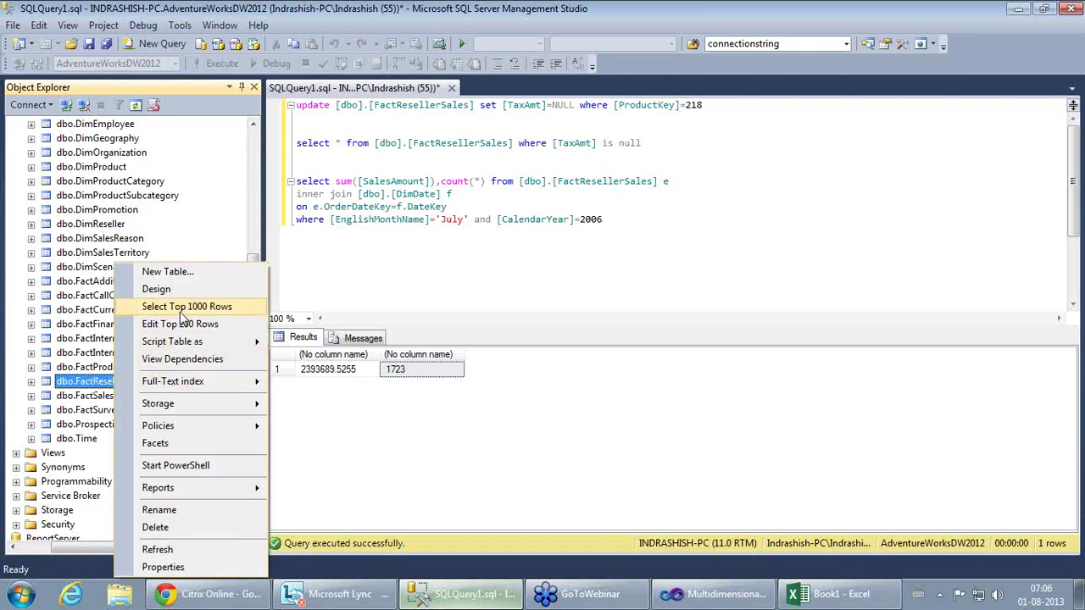
{"action": "left_click", "coordinate": [212, 308]}
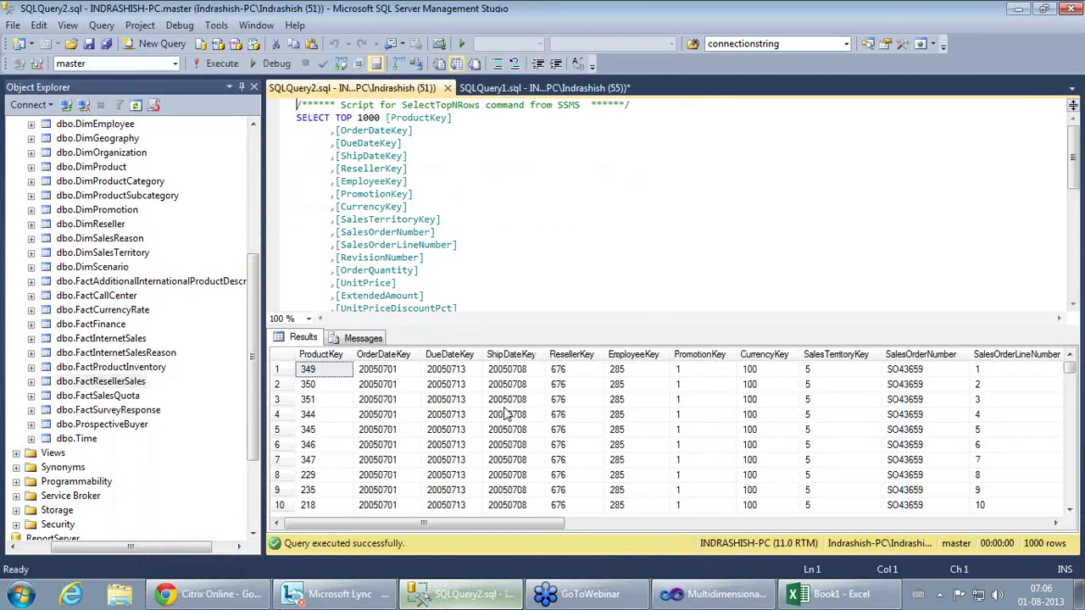
Step: Examine the SalesOrderNumber values across the first FactResellerSales result rows
{"action": "left_click", "coordinate": [463, 415]}
{"action": "left_click_drag", "start_coordinate": [436, 525], "coordinate": [559, 533]}
{"action": "left_click", "coordinate": [607, 370]}
{"action": "left_click", "coordinate": [596, 400]}
{"action": "left_click", "coordinate": [595, 432]}
{"action": "left_click", "coordinate": [591, 463]}
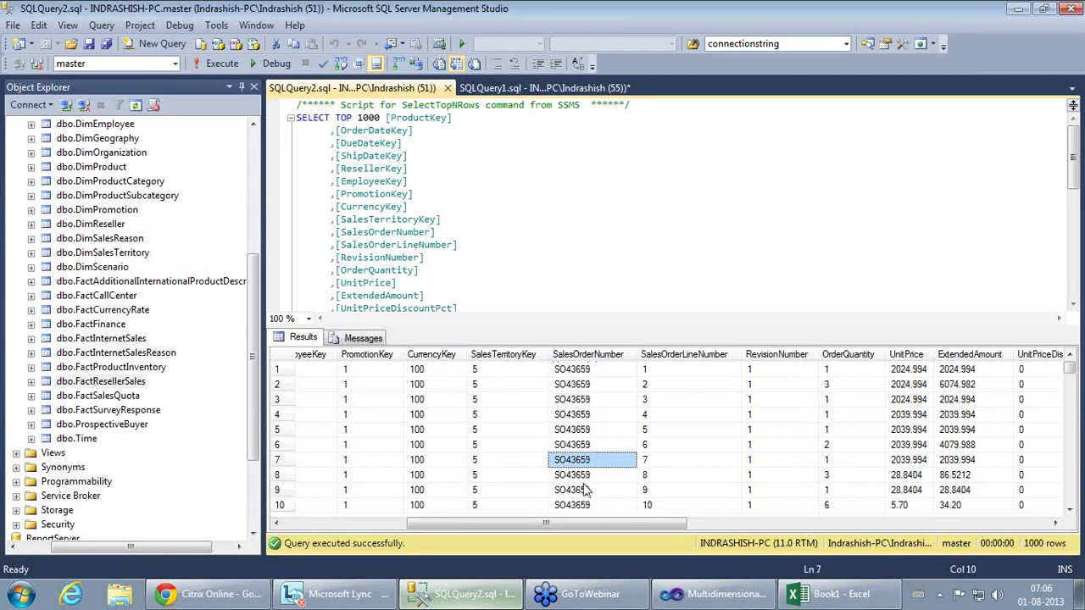
{"action": "left_click", "coordinate": [589, 488]}
Step: Compare the SalesOrderLineNumber values with the SalesOrderNumber values in the same FactResellerSales rows
{"action": "left_click", "coordinate": [675, 372]}
{"action": "left_click", "coordinate": [671, 400]}
{"action": "left_click", "coordinate": [673, 431]}
{"action": "left_click", "coordinate": [670, 447]}
{"action": "left_click", "coordinate": [677, 460]}
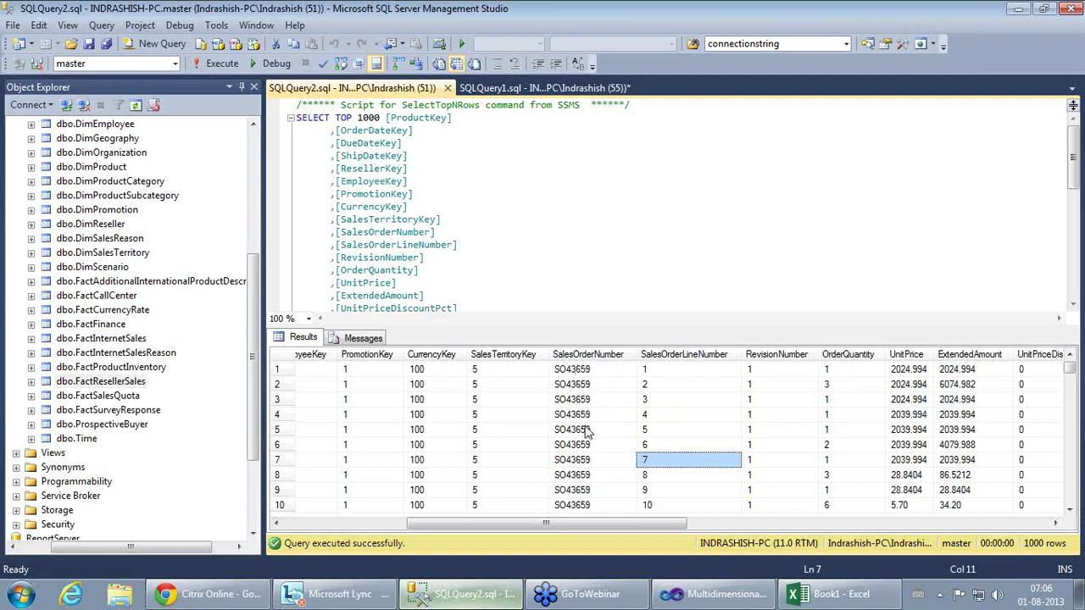
{"action": "left_click", "coordinate": [584, 373]}
{"action": "left_click", "coordinate": [582, 414]}
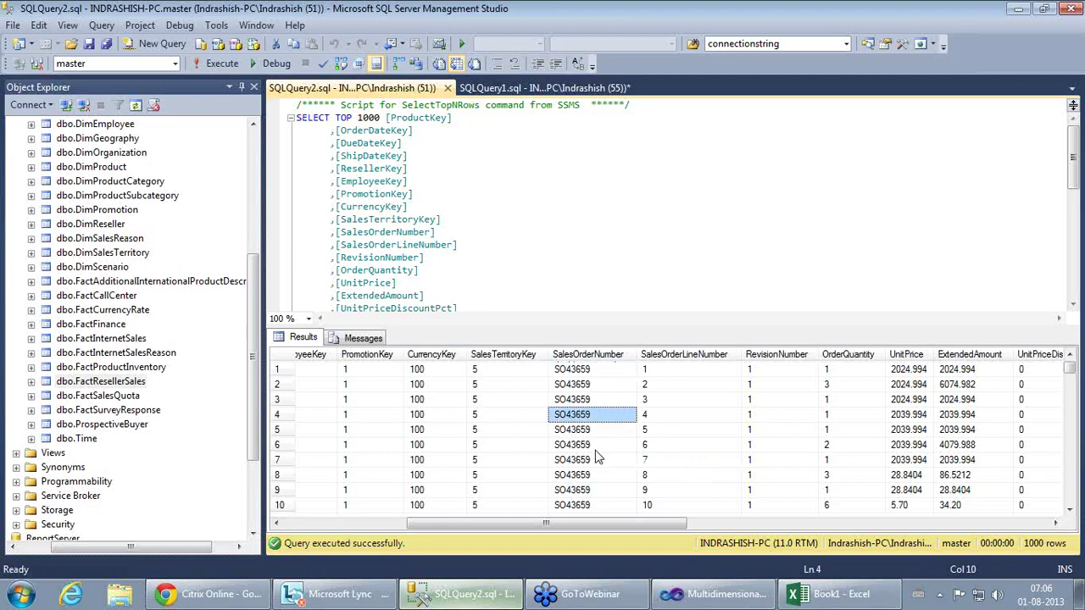
{"action": "left_click", "coordinate": [598, 446]}
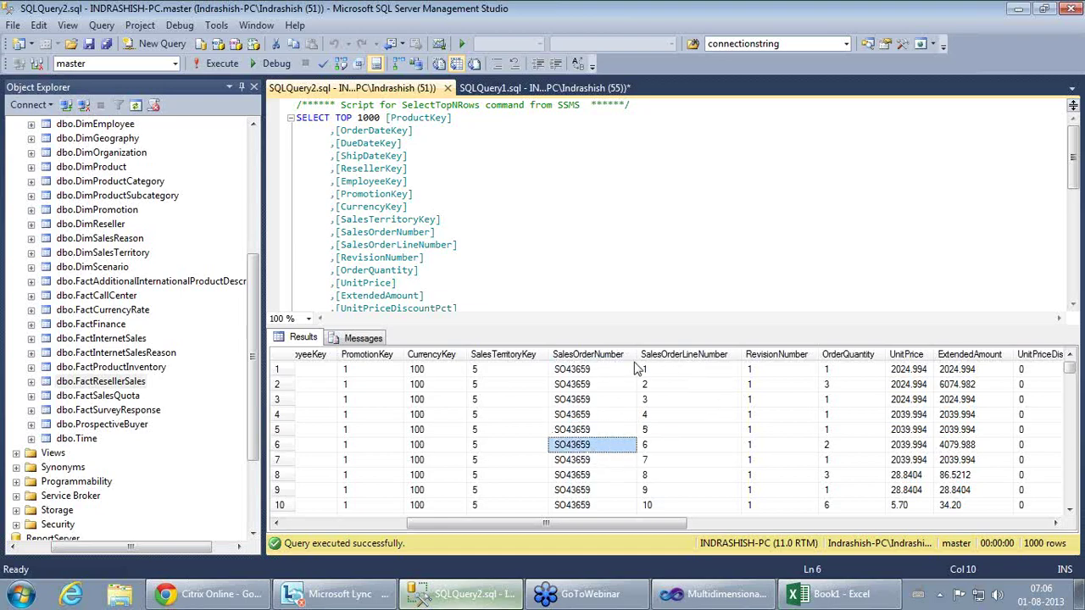
{"action": "left_click", "coordinate": [591, 373]}
Step: Switch to Excel and review the Fact Reseller Sales Count column, check the cube structure in Visual Studio, and return to the FactResellerSales rows
{"action": "left_click", "coordinate": [834, 598]}
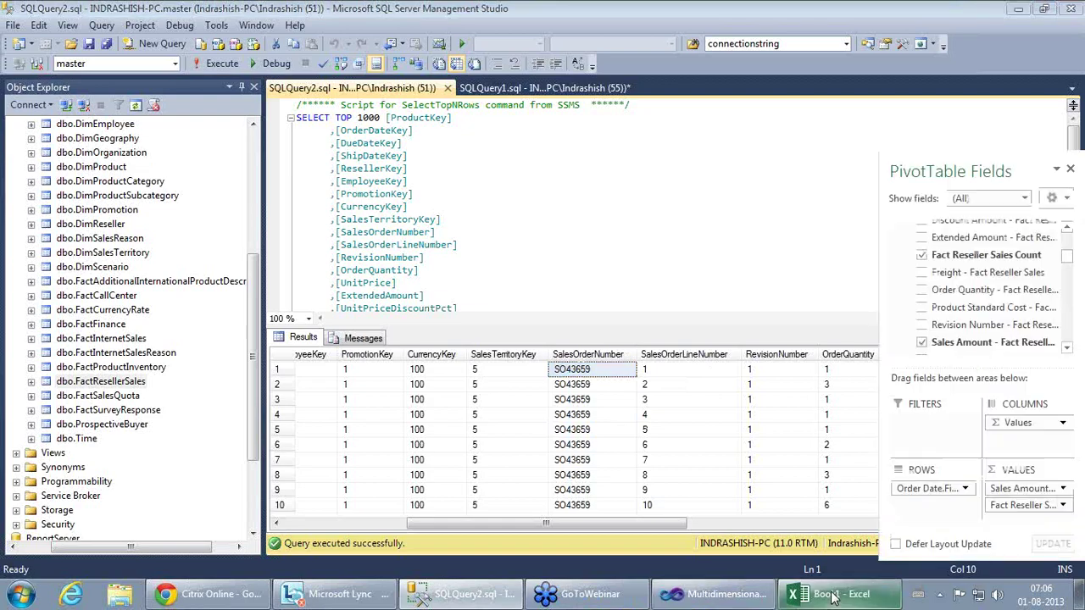
{"action": "left_click", "coordinate": [397, 177]}
{"action": "left_click_drag", "start_coordinate": [409, 192], "coordinate": [431, 269]}
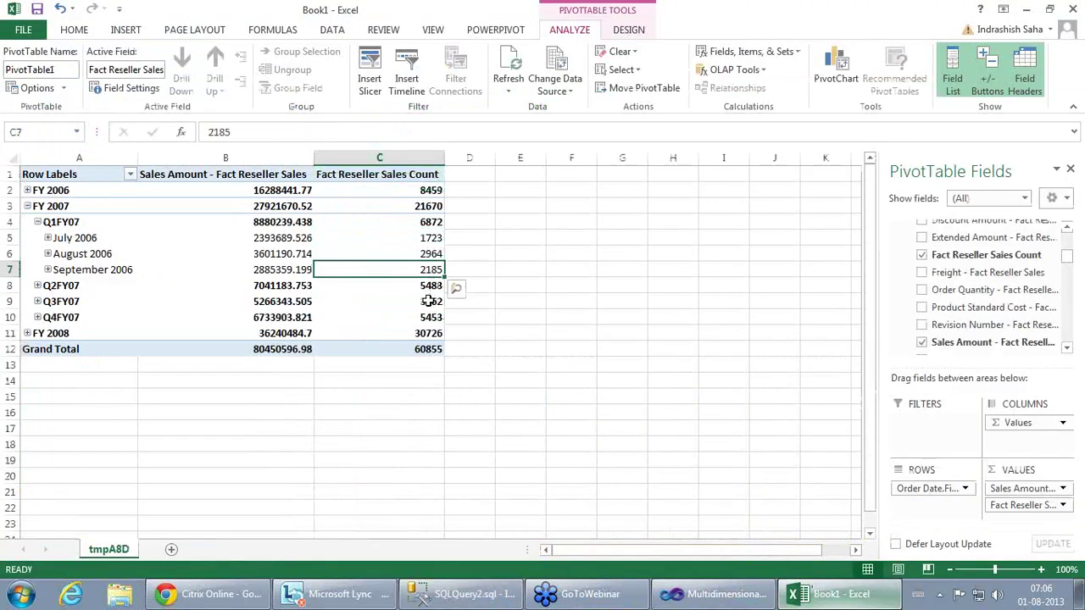
{"action": "left_click", "coordinate": [693, 604]}
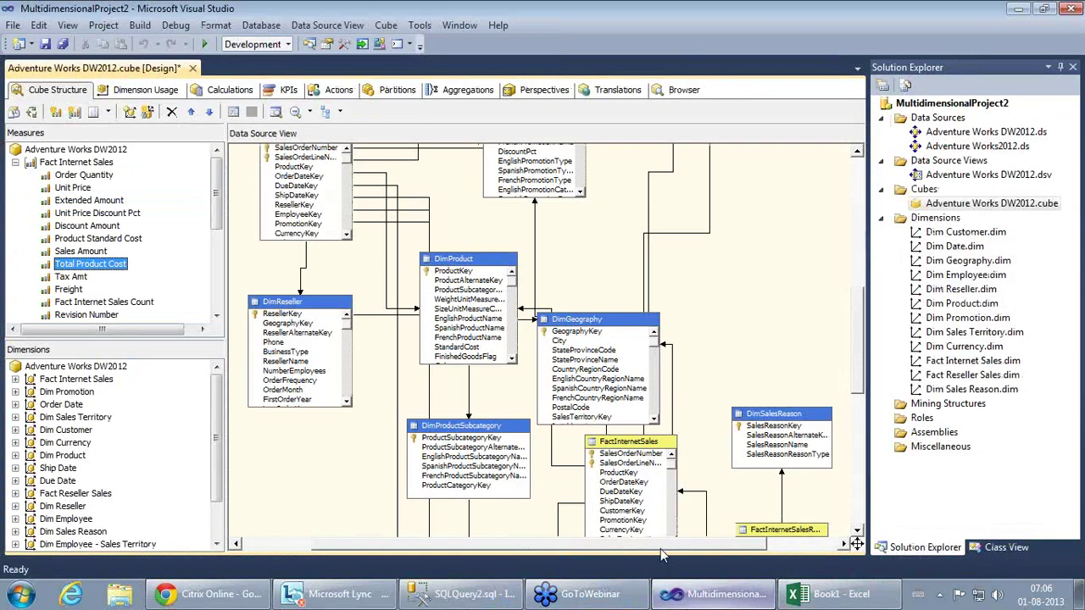
{"action": "left_click", "coordinate": [680, 598]}
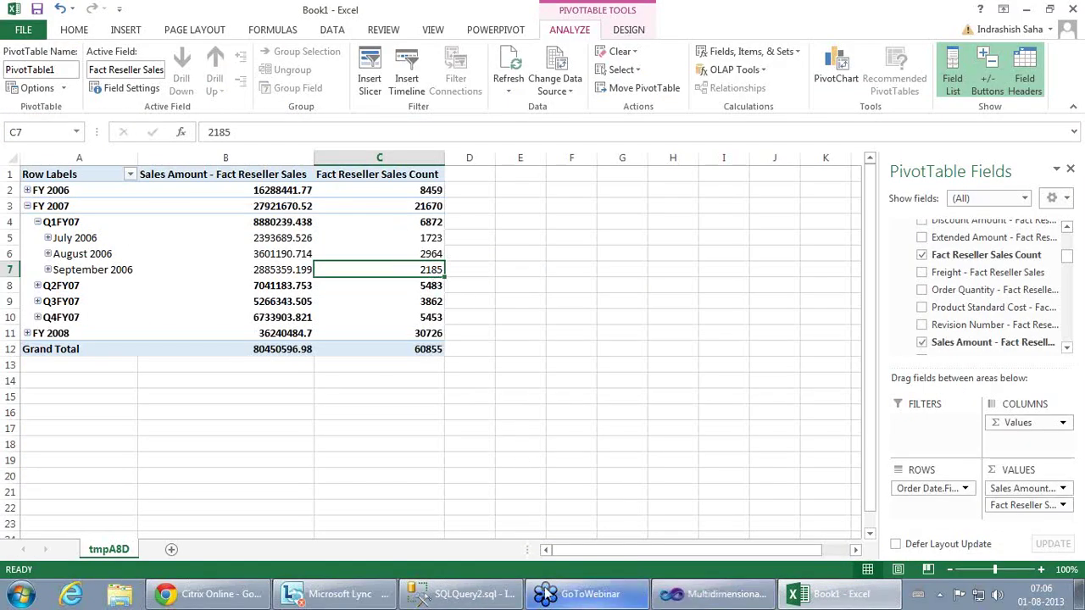
{"action": "left_click", "coordinate": [461, 599]}
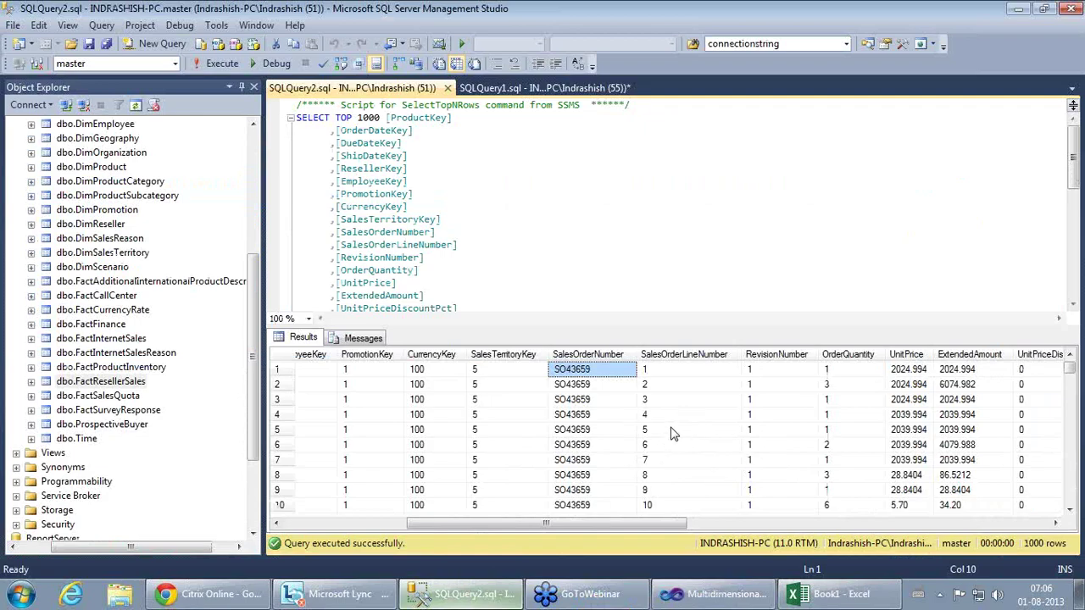
Step: Examine the repeated SalesOrderNumber values across the first dozen FactResellerSales rows
{"action": "left_click", "coordinate": [591, 385]}
{"action": "left_click", "coordinate": [591, 400]}
{"action": "scroll", "coordinate": [599, 466], "scroll_direction": "down", "scroll_amount": 1}
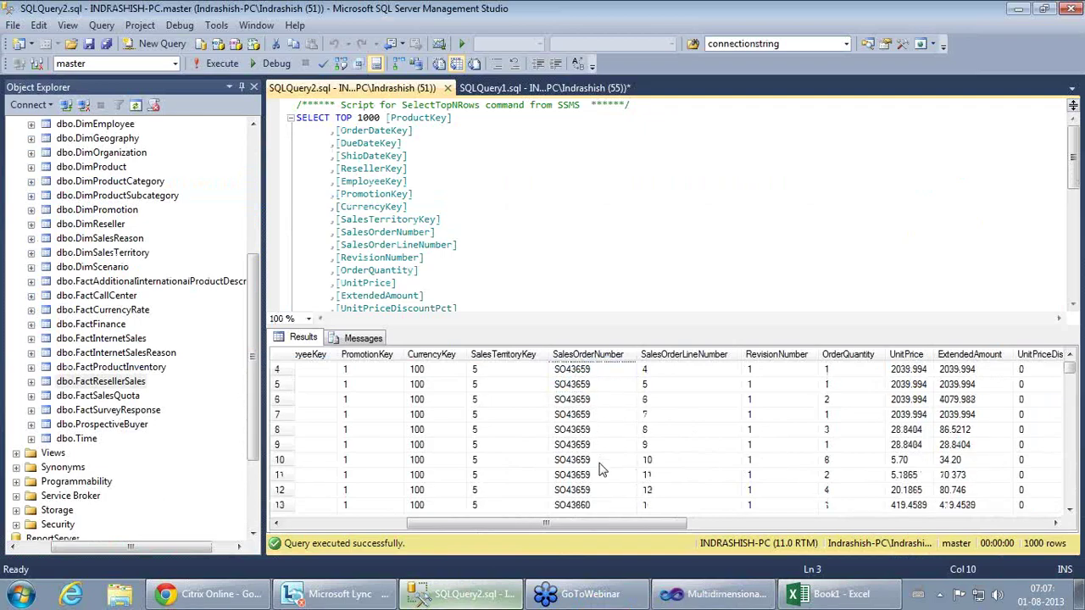
{"action": "left_click", "coordinate": [599, 492]}
{"action": "scroll", "coordinate": [600, 498], "scroll_direction": "up", "scroll_amount": 1}
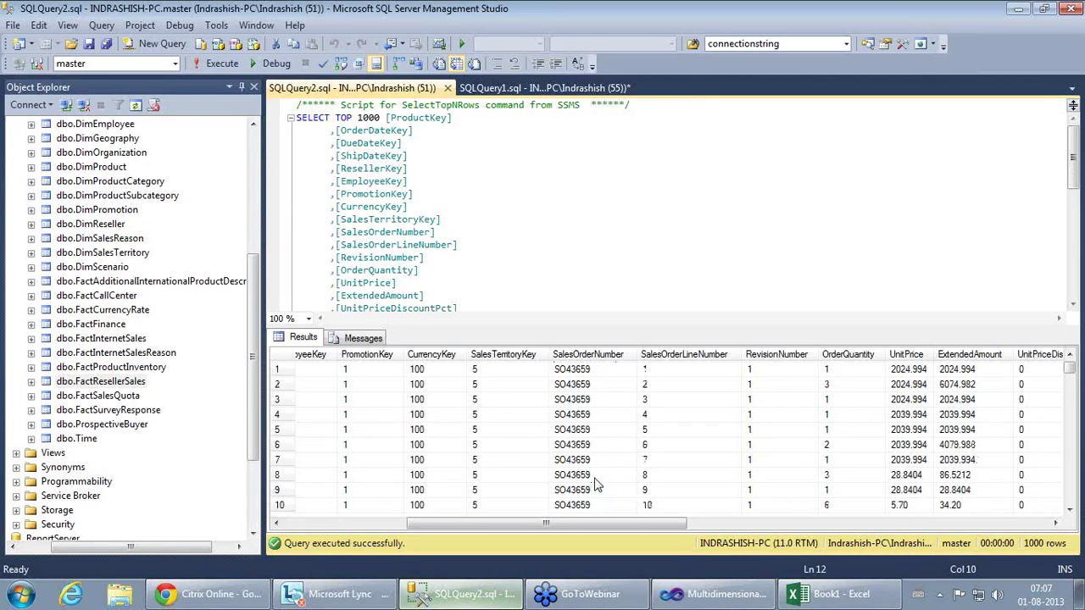
{"action": "left_click", "coordinate": [586, 430]}
{"action": "left_click", "coordinate": [605, 387]}
{"action": "left_click", "coordinate": [596, 416]}
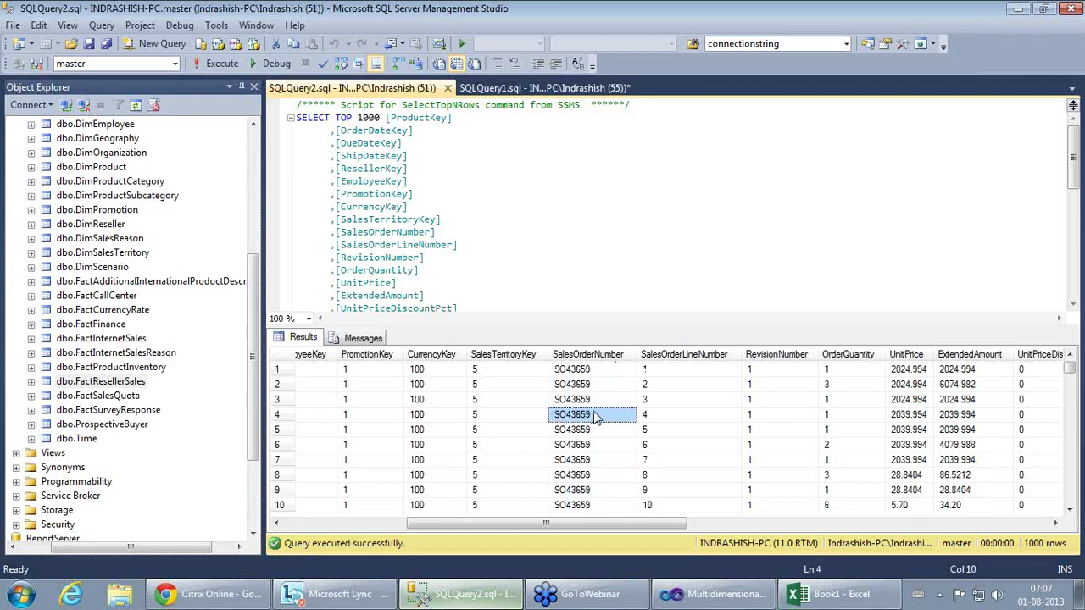
Step: Switch to Excel, review the Fact Reseller Sales Count for July 2006 in the PivotTable, and minimize the workbook
{"action": "left_click", "coordinate": [807, 594]}
{"action": "left_click", "coordinate": [86, 238]}
{"action": "mouse_move", "coordinate": [212, 340]}
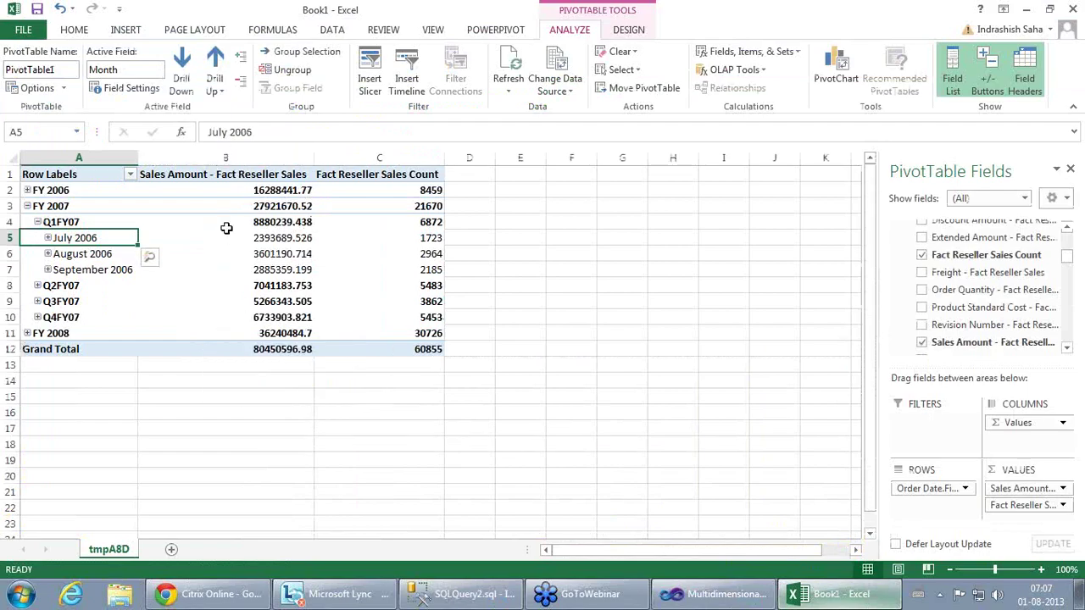
{"action": "left_click", "coordinate": [426, 239]}
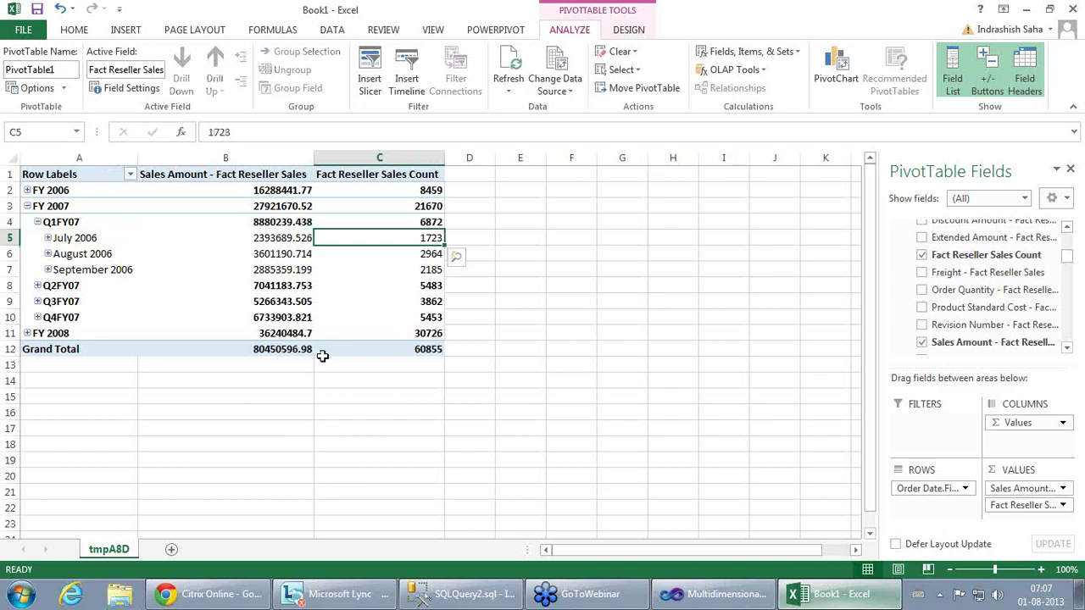
{"action": "left_click", "coordinate": [85, 242]}
{"action": "left_click", "coordinate": [85, 240]}
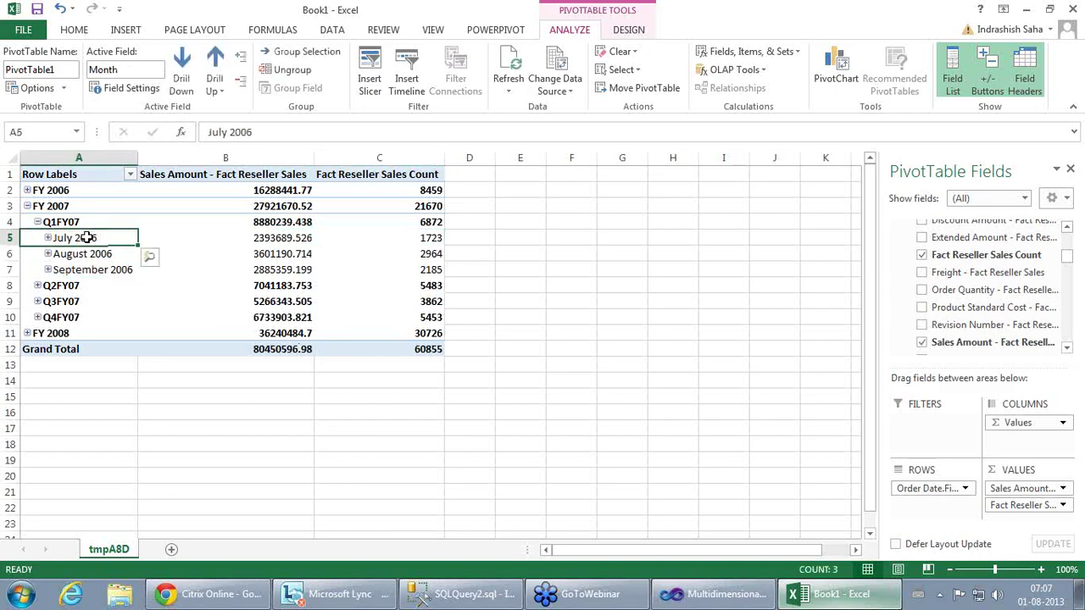
{"action": "left_click", "coordinate": [434, 244]}
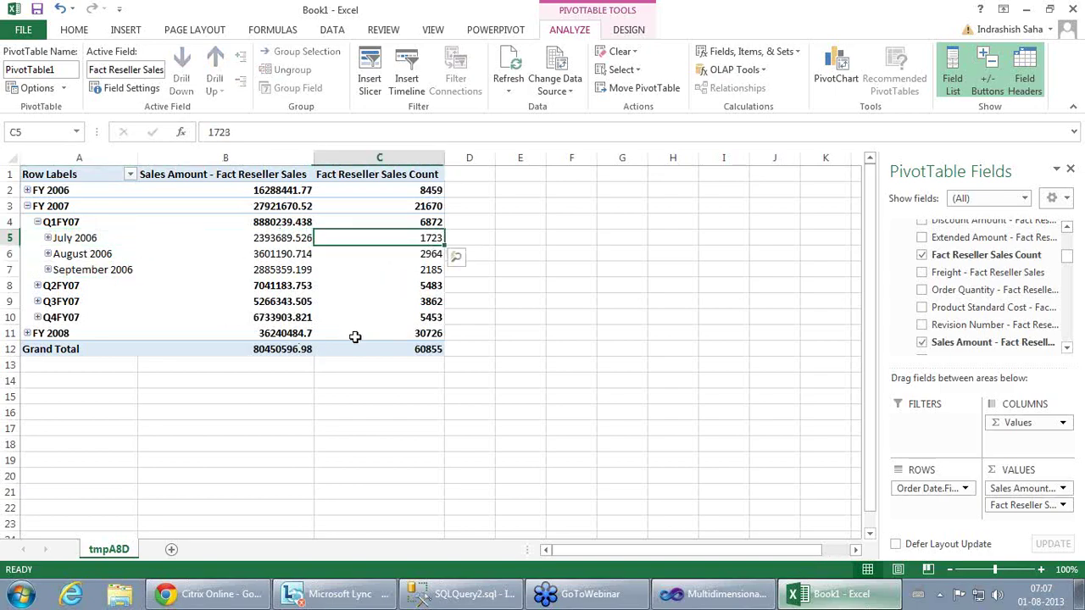
{"action": "mouse_move", "coordinate": [355, 337]}
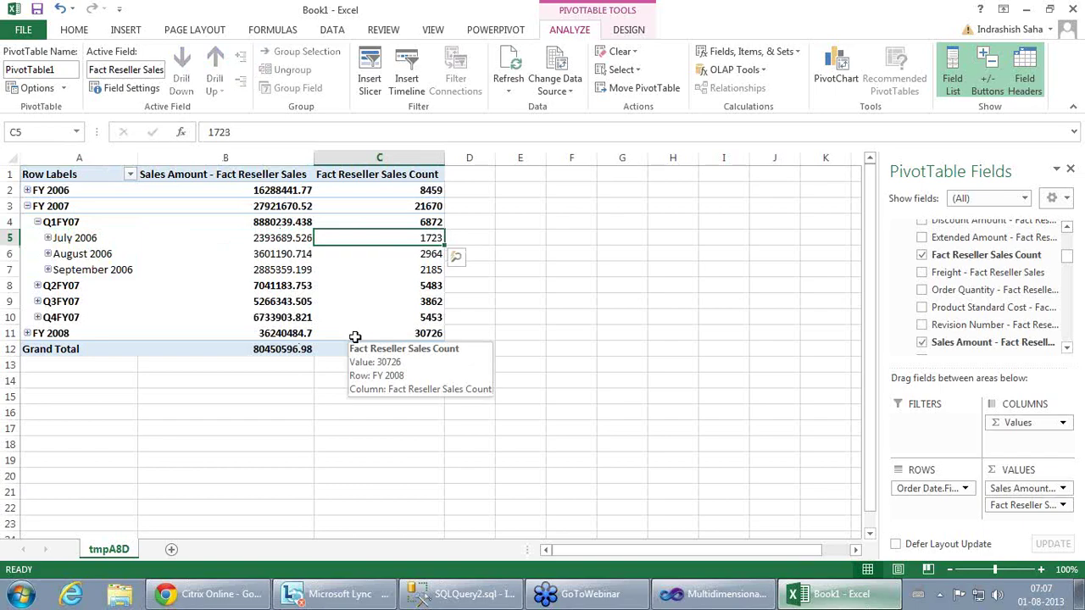
{"action": "left_click", "coordinate": [1025, 10]}
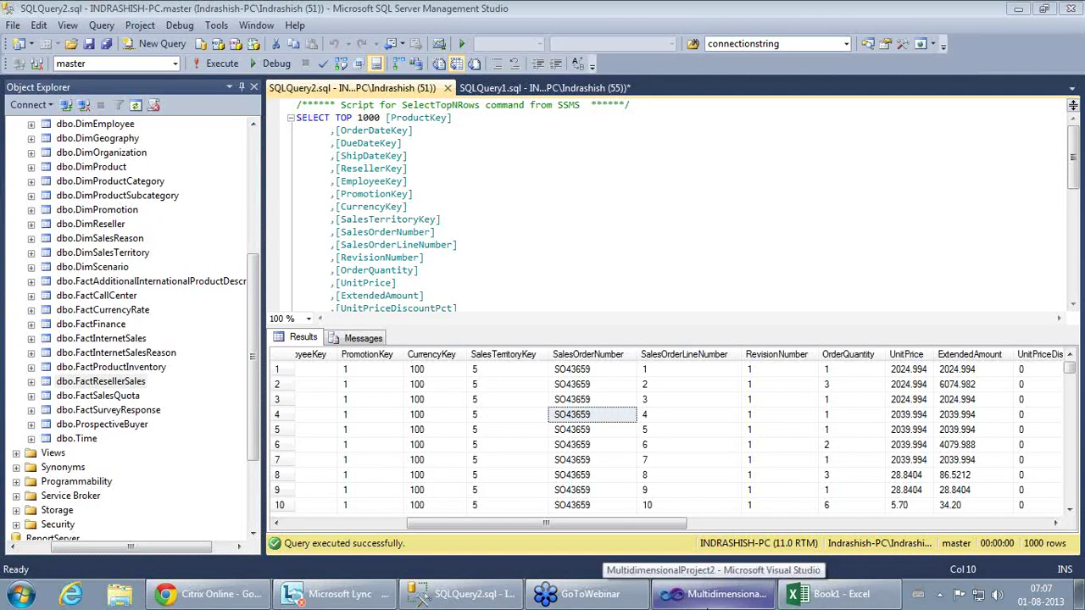
Step: Switch to Visual Studio and look through the measures in the Fact Internet Sales and Fact Reseller Sales measure groups
{"action": "left_click", "coordinate": [708, 604]}
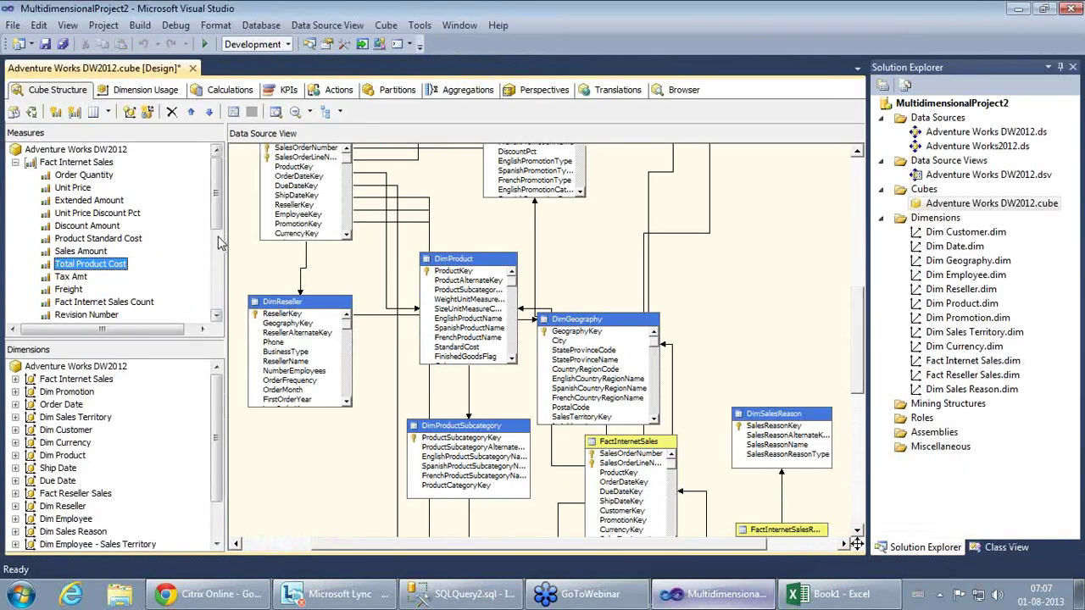
{"action": "left_click_drag", "start_coordinate": [218, 223], "coordinate": [228, 200]}
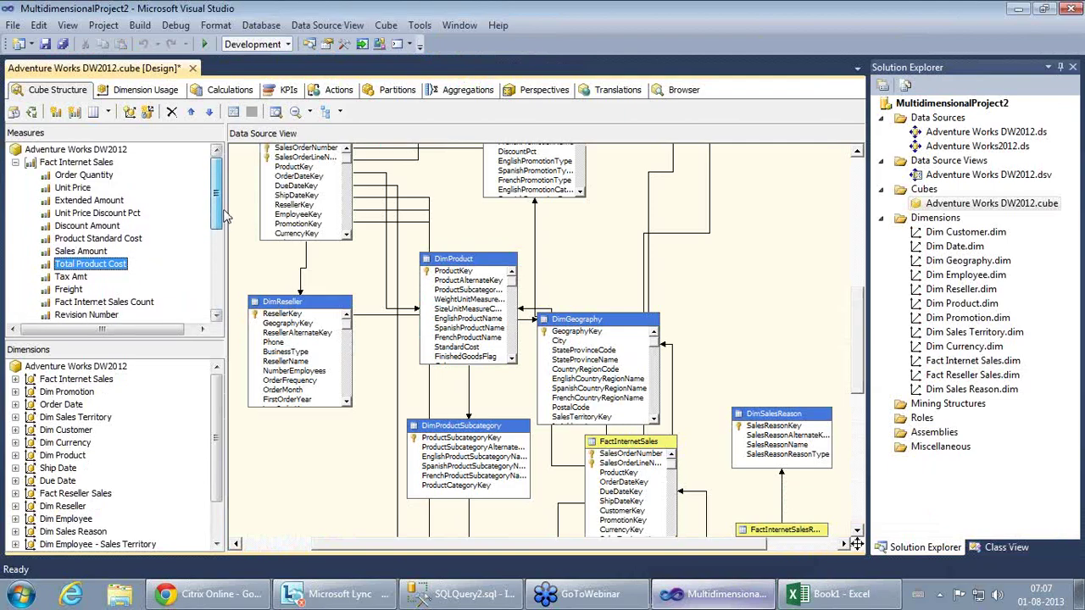
{"action": "right_click", "coordinate": [76, 166]}
{"action": "key", "text": "Escape"}
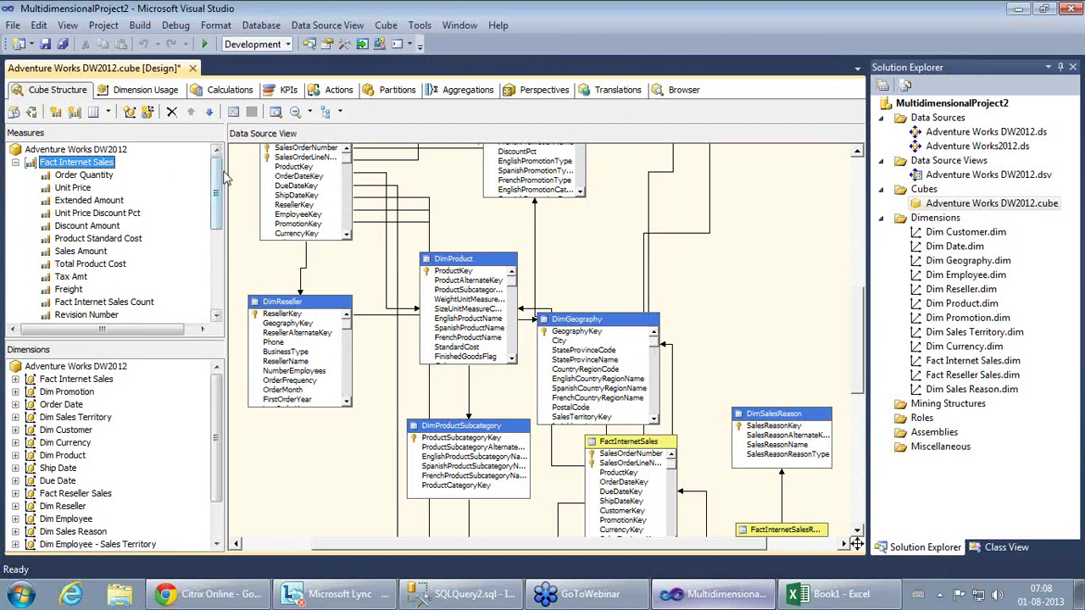
{"action": "left_click_drag", "start_coordinate": [218, 179], "coordinate": [219, 254]}
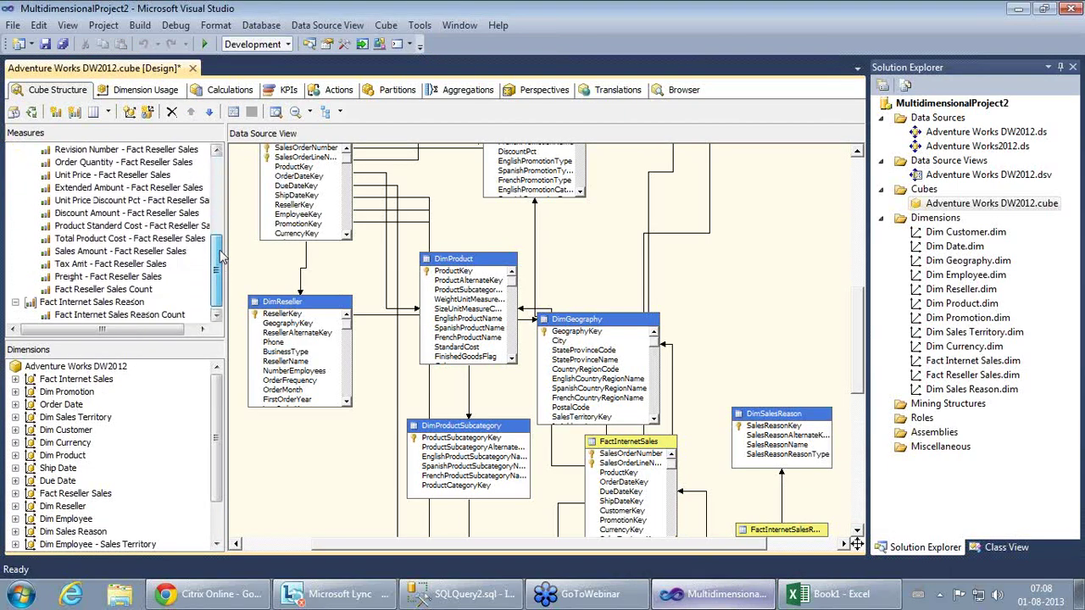
{"action": "scroll", "coordinate": [220, 254], "scroll_direction": "up", "scroll_amount": 1}
{"action": "right_click", "coordinate": [98, 151]}
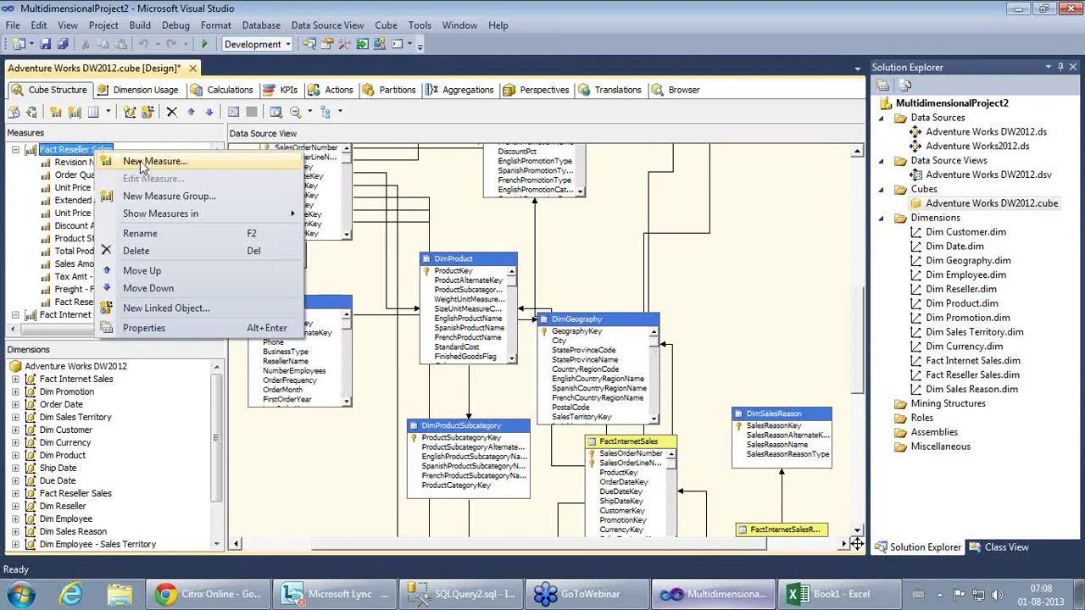
{"action": "left_click", "coordinate": [65, 252]}
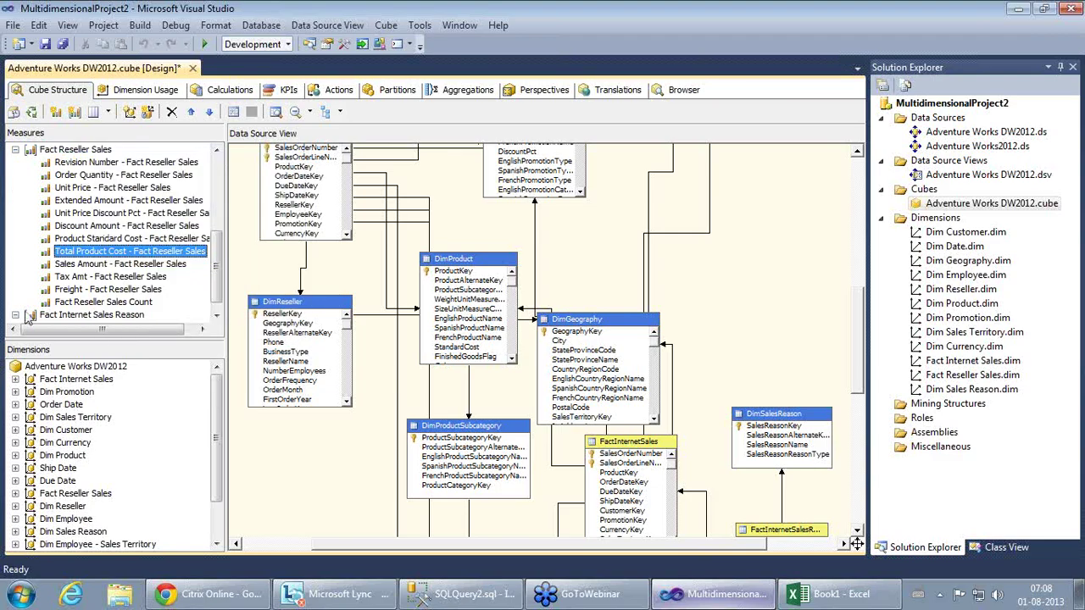
Step: Rename the measure Sales Amount - Fact Reseller Sales as Reseller Sales Amount and save the cube
{"action": "right_click", "coordinate": [142, 270]}
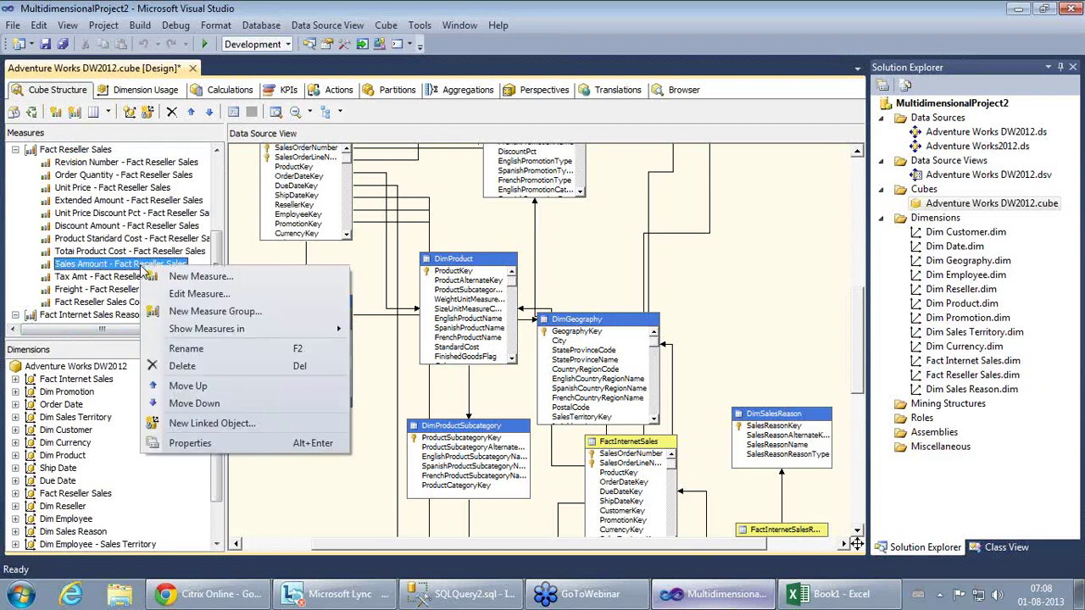
{"action": "left_click", "coordinate": [185, 348]}
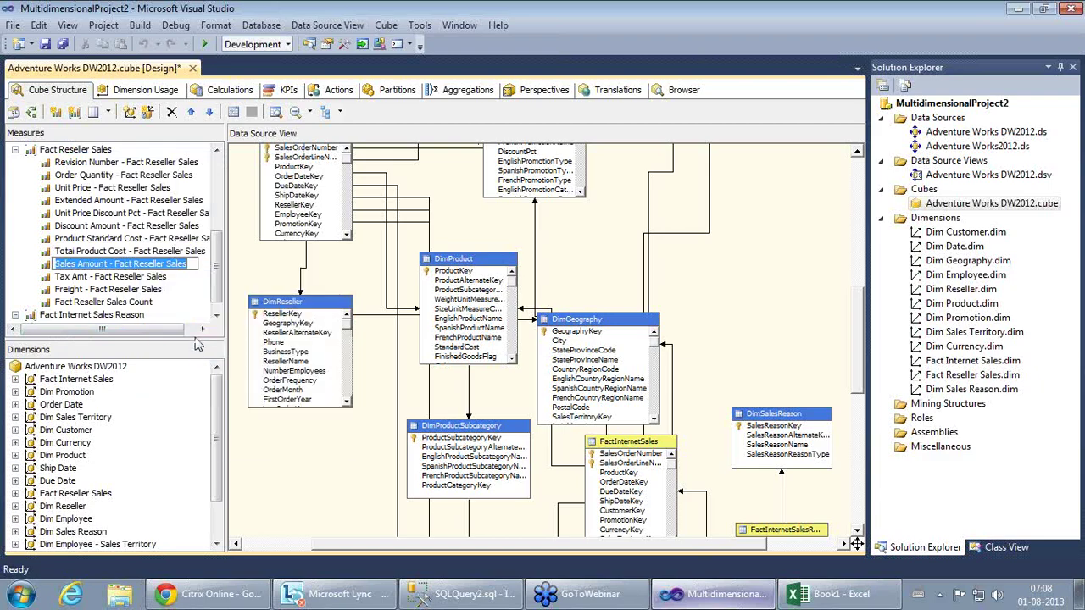
{"action": "type", "text": "Rese"}
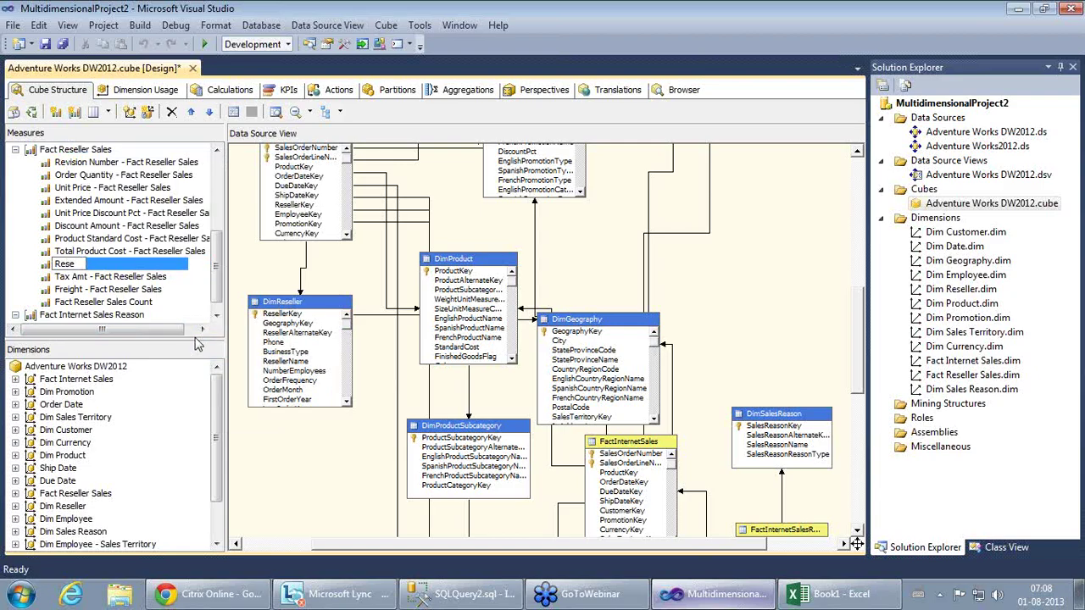
{"action": "type", "text": "ller Sales A"}
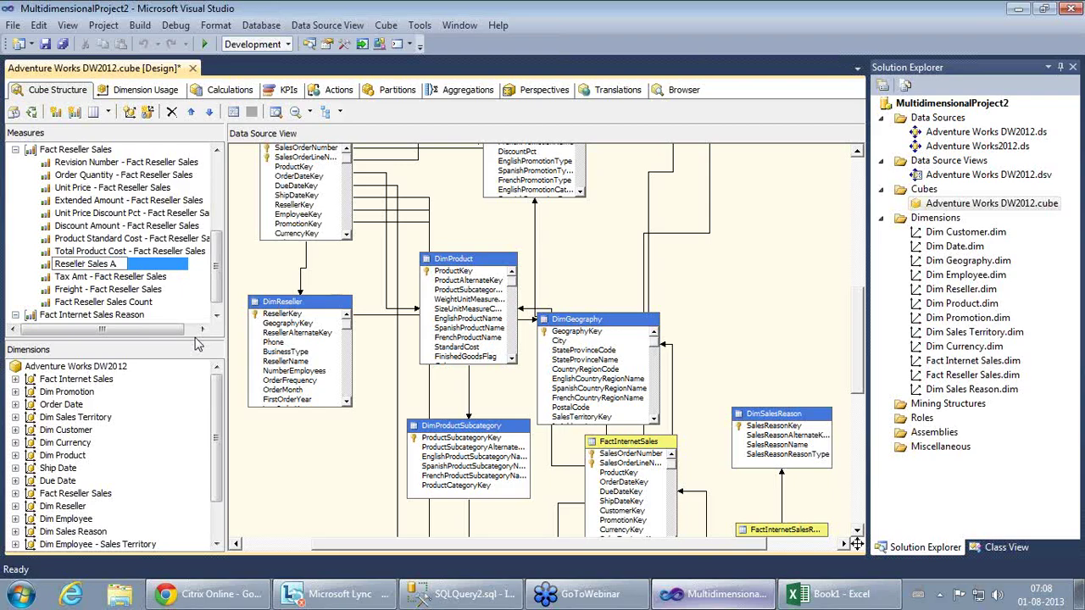
{"action": "type", "text": "mount"}
{"action": "key", "text": "Return"}
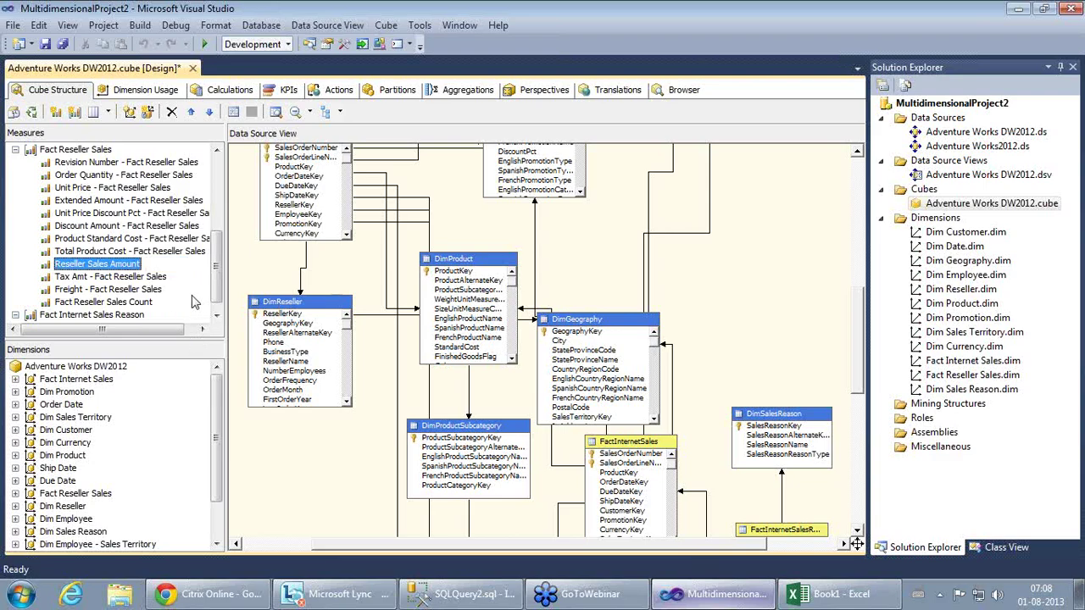
{"action": "left_click", "coordinate": [45, 44]}
Step: Select the Fact Reseller Sales Count measure, check the order rows in SQL Server Management Studio, and return to Visual Studio
{"action": "left_click", "coordinate": [141, 304]}
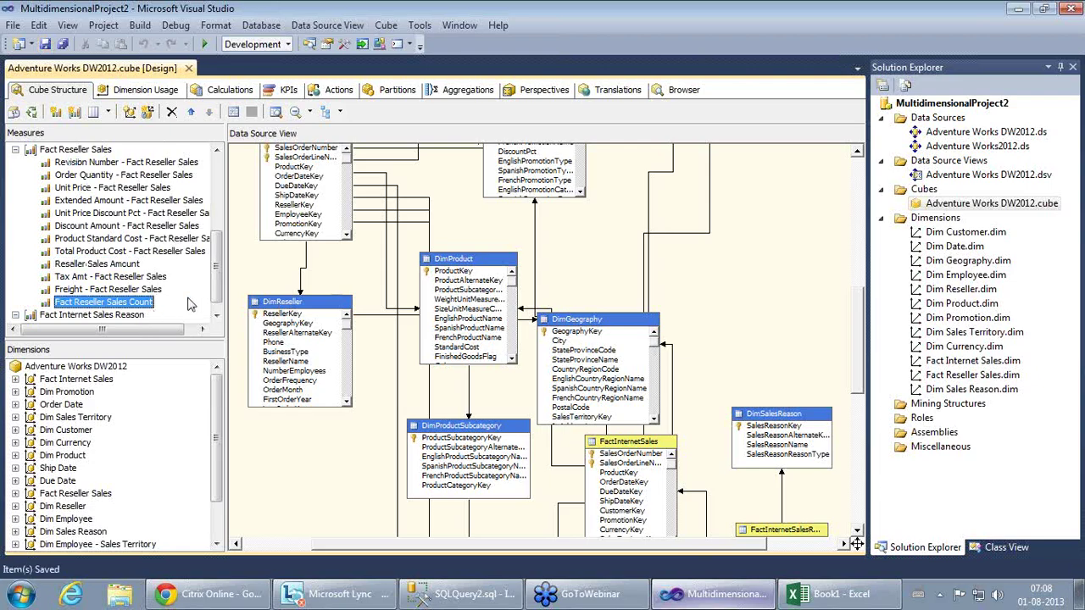
{"action": "left_click", "coordinate": [473, 597]}
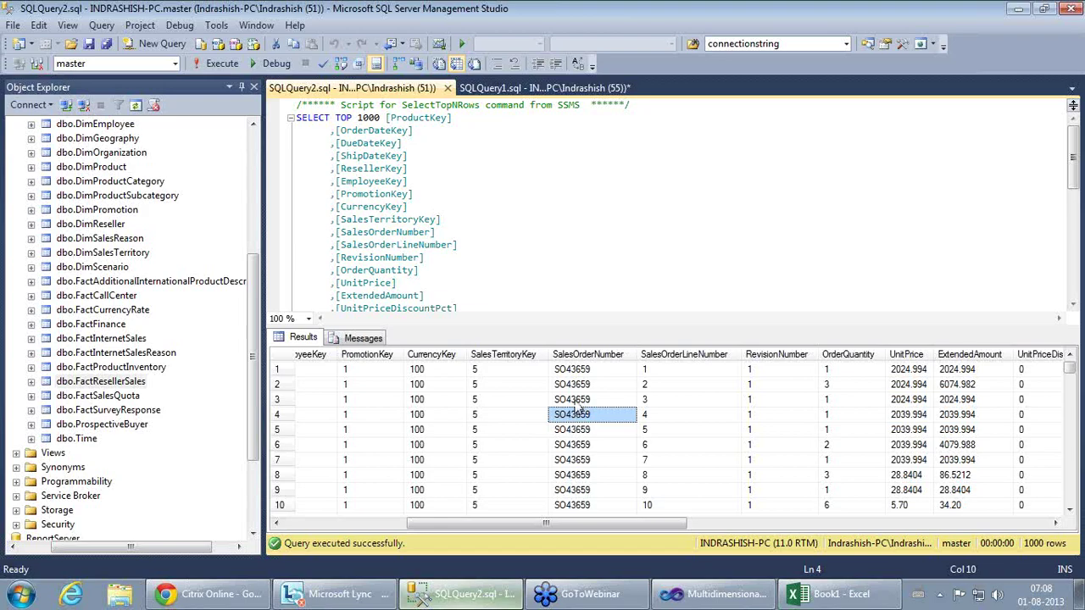
{"action": "left_click", "coordinate": [695, 596]}
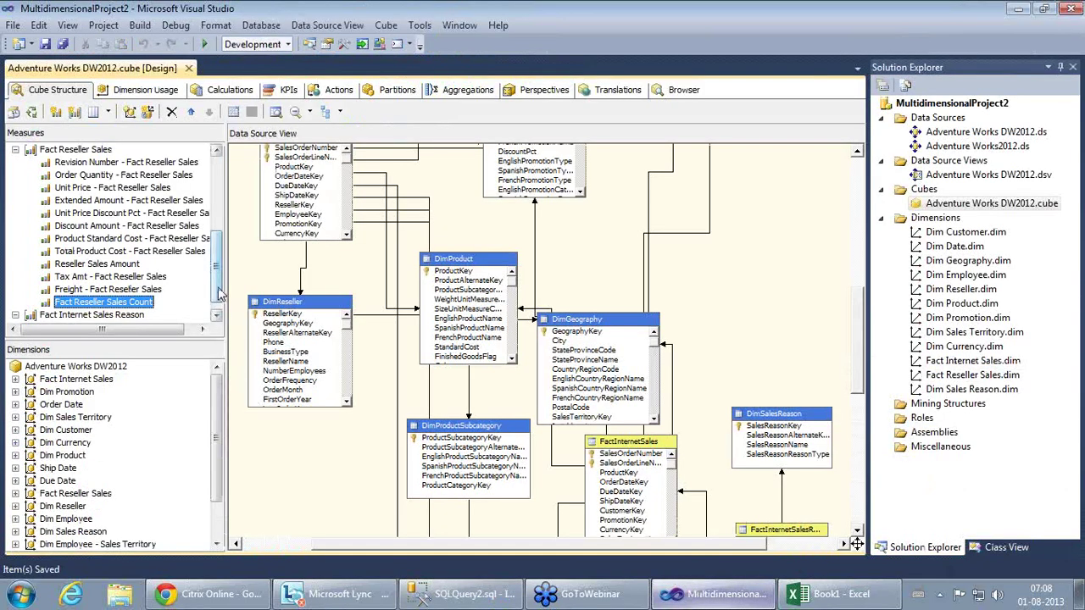
Step: Set up a new measure for Fact Reseller Sales with Distinct count usage on the SalesOrderNumber source column of FactResellerSales
{"action": "scroll", "coordinate": [219, 290], "scroll_direction": "up", "scroll_amount": 1}
{"action": "scroll", "coordinate": [219, 291], "scroll_direction": "up", "scroll_amount": 2}
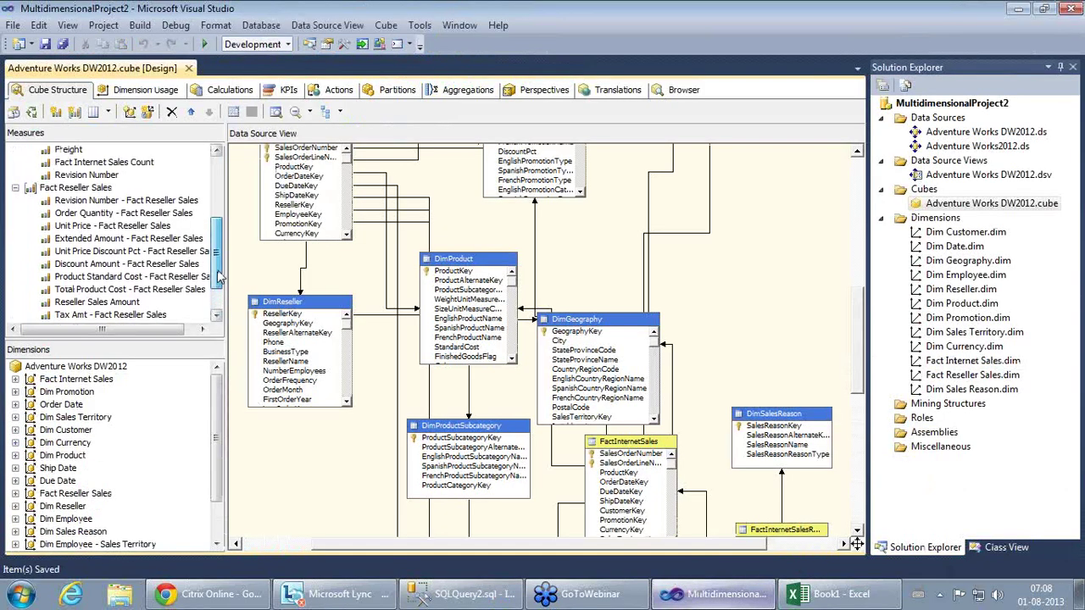
{"action": "right_click", "coordinate": [86, 190]}
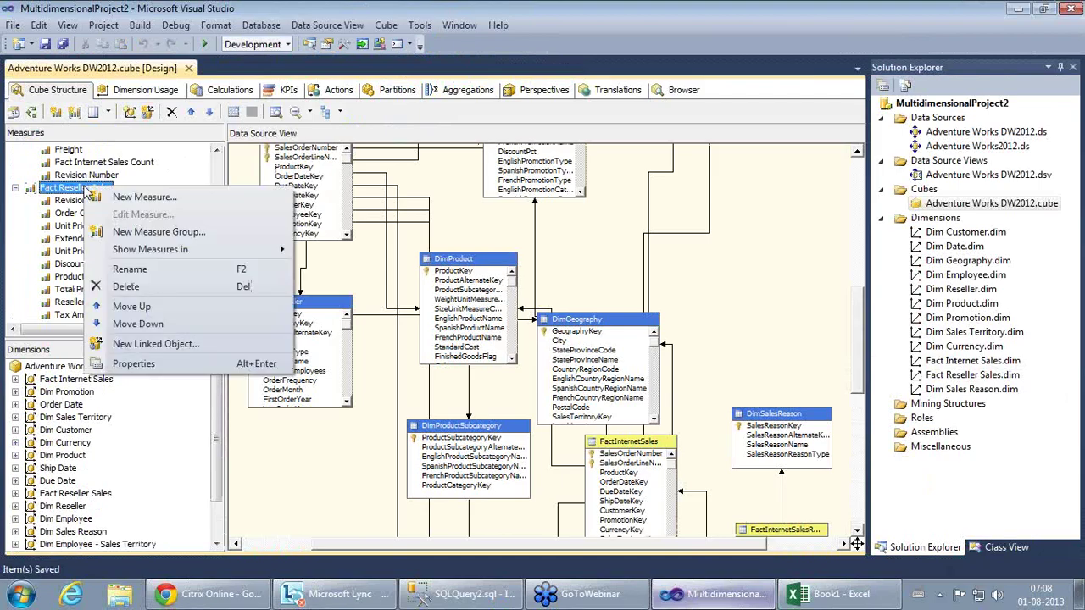
{"action": "left_click", "coordinate": [135, 198]}
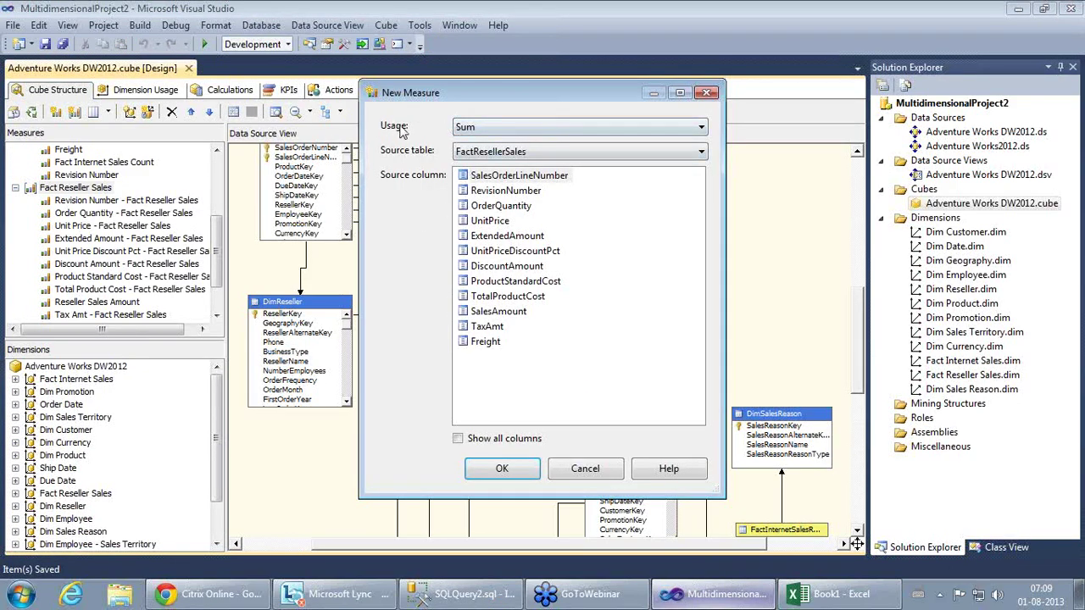
{"action": "left_click", "coordinate": [487, 134]}
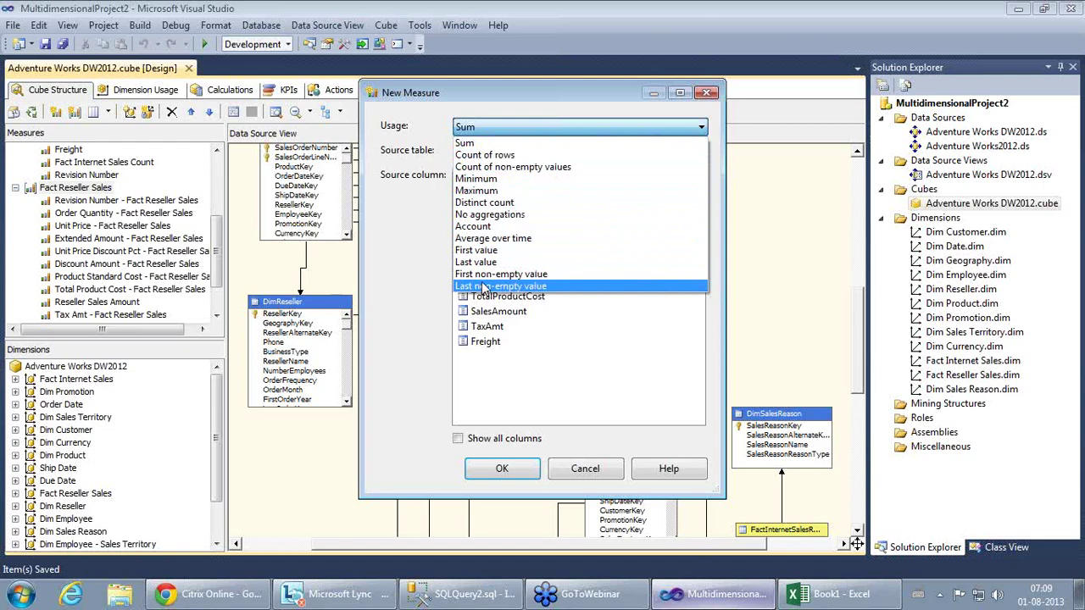
{"action": "left_click", "coordinate": [490, 203]}
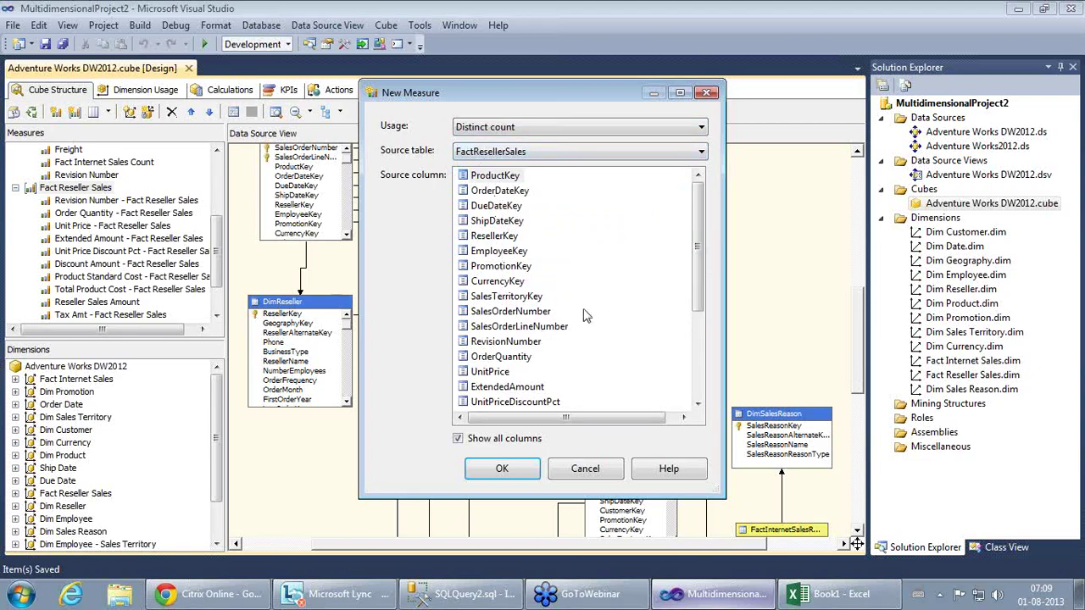
{"action": "left_click", "coordinate": [512, 312]}
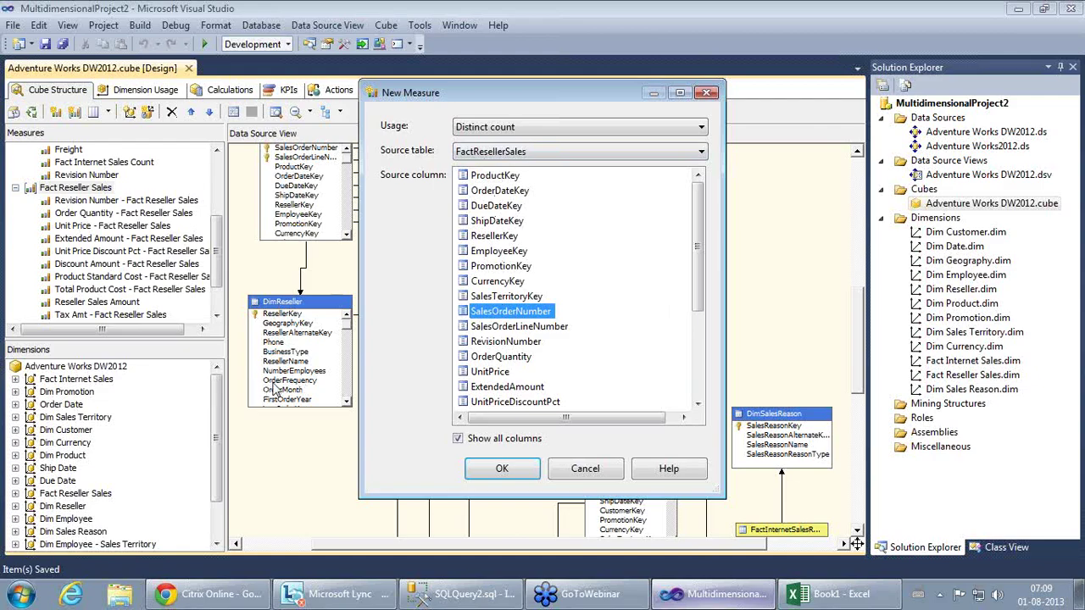
Step: Switch to SQL Server Management Studio and examine which FactResellerSales rows share the same SalesOrderNumber
{"action": "left_click", "coordinate": [473, 590]}
{"action": "left_click", "coordinate": [581, 444]}
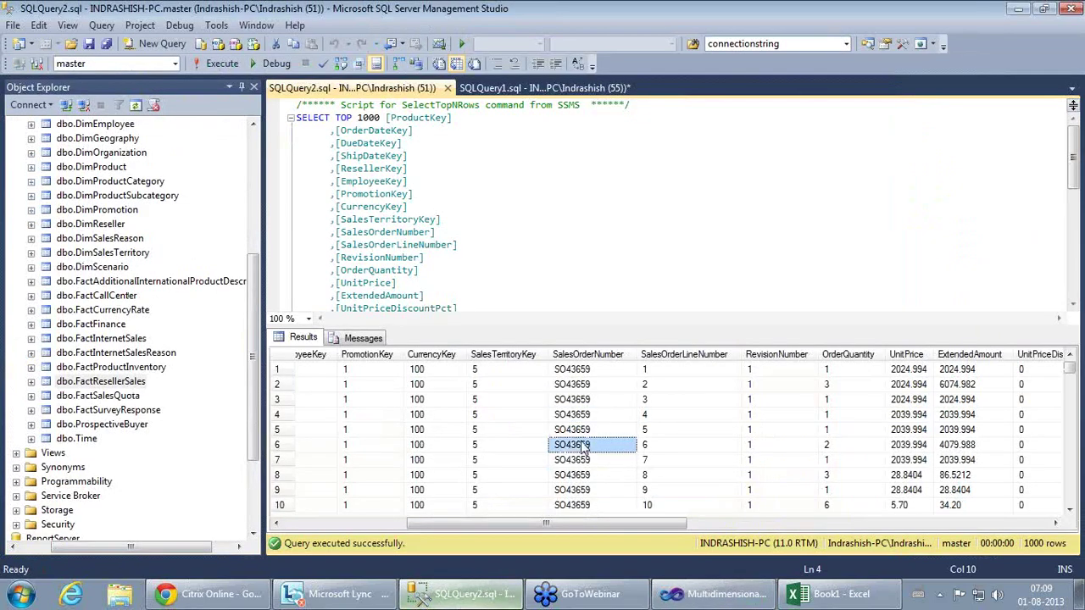
{"action": "left_click", "coordinate": [573, 490]}
{"action": "left_click", "coordinate": [581, 431]}
{"action": "left_click", "coordinate": [588, 402]}
{"action": "left_click", "coordinate": [588, 423]}
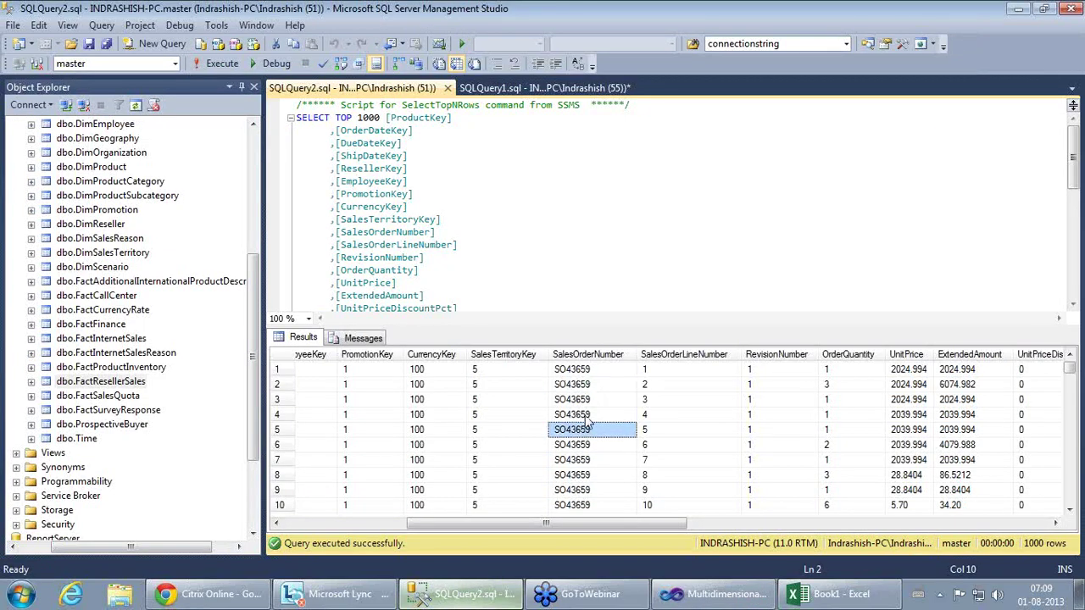
{"action": "left_click", "coordinate": [600, 462]}
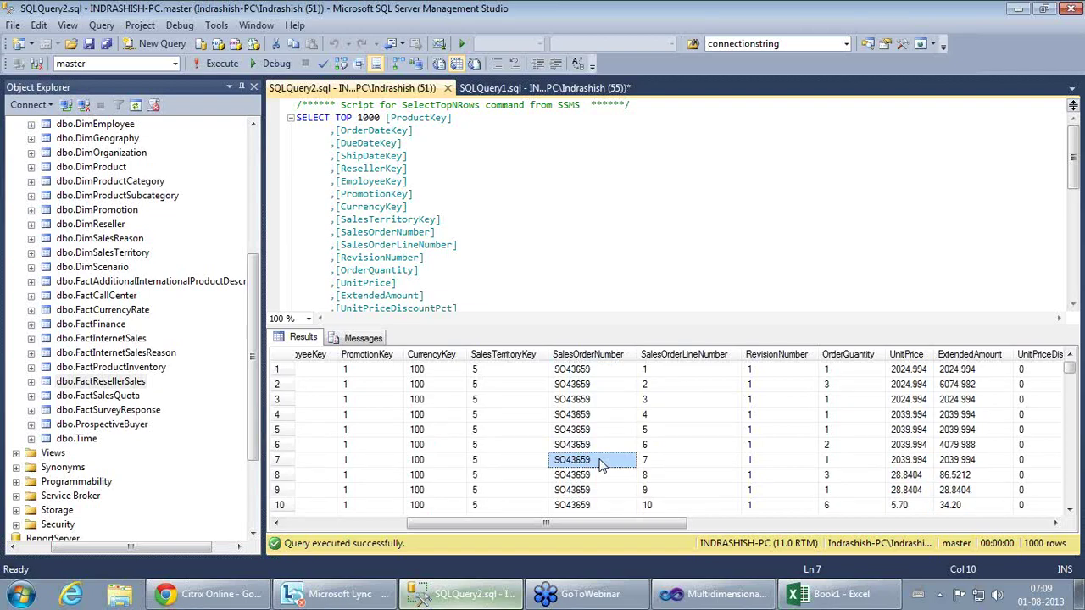
Step: Return to Visual Studio, create the distinct count measure on SalesOrderNumber, and save the cube
{"action": "left_click", "coordinate": [695, 598]}
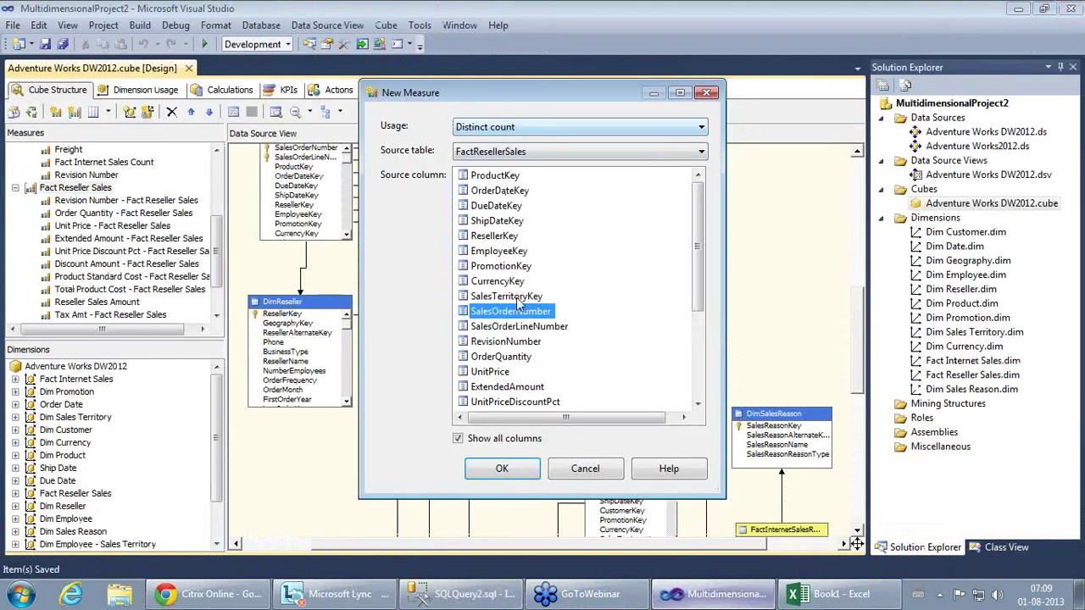
{"action": "left_click", "coordinate": [507, 473]}
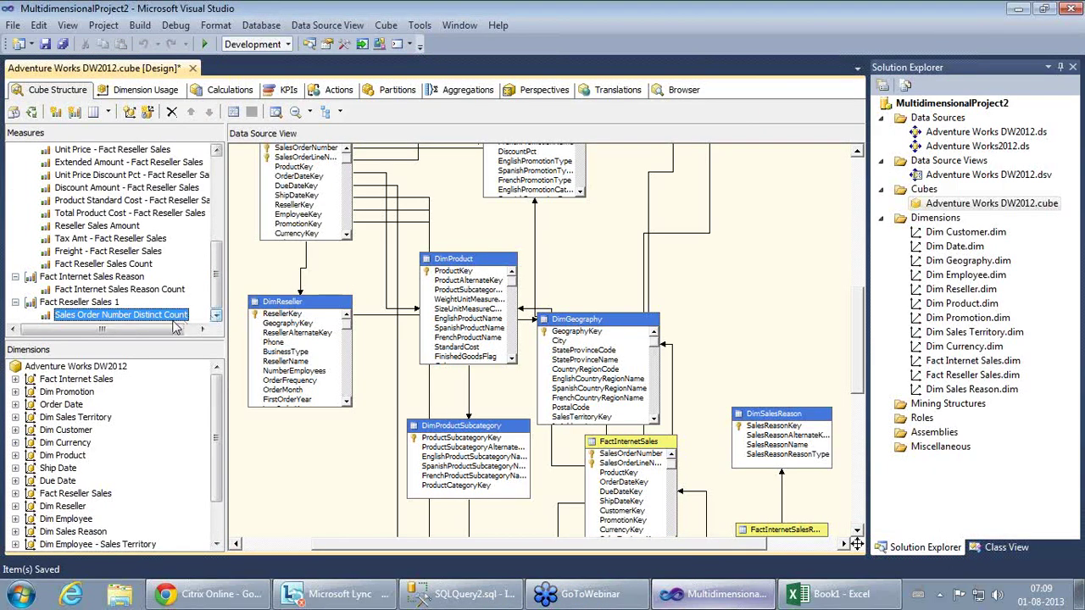
{"action": "left_click", "coordinate": [45, 44]}
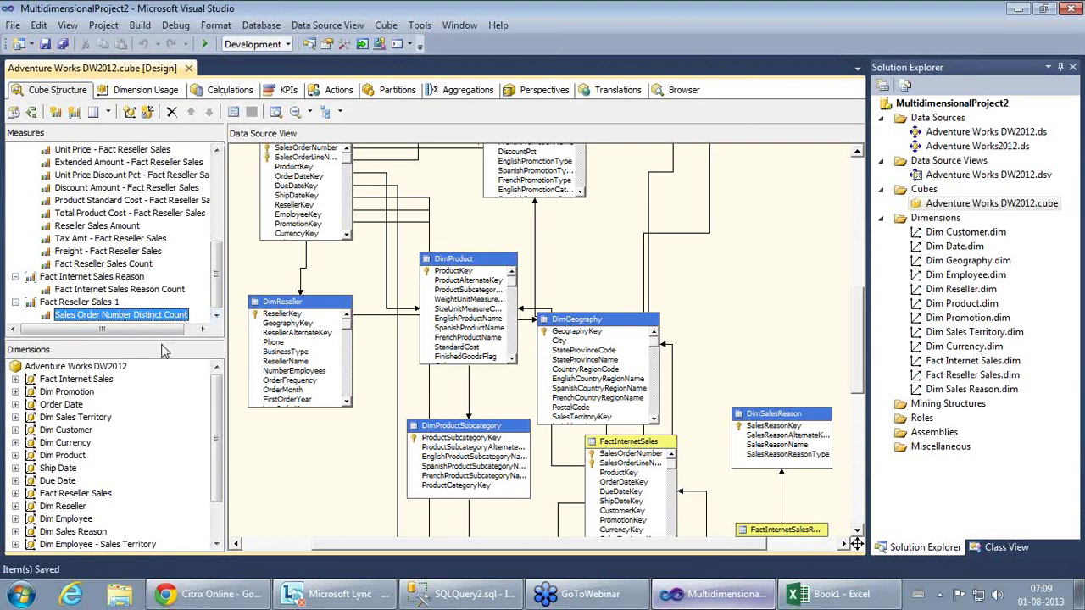
Step: Look over the Fact Reseller Sales 1 measure group and its Sales Order Number Distinct Count measure
{"action": "left_click", "coordinate": [83, 304]}
{"action": "left_click", "coordinate": [96, 317]}
{"action": "left_click", "coordinate": [88, 303]}
{"action": "left_click", "coordinate": [123, 316]}
{"action": "mouse_move", "coordinate": [212, 310]}
{"action": "left_mouse_down"}
{"action": "mouse_move", "coordinate": [217, 212]}
{"action": "mouse_move", "coordinate": [216, 316]}
{"action": "left_mouse_up"}
Step: Switch to SQL Server Management Studio, examine the SalesOrderLineNumber values within one sales order, and return to Visual Studio
{"action": "left_click", "coordinate": [445, 597]}
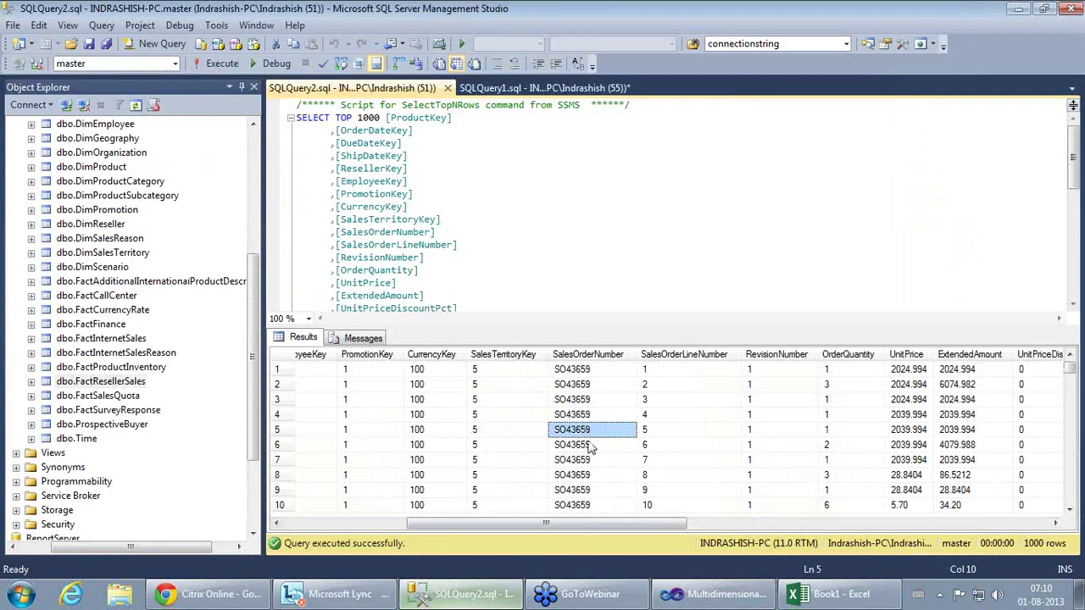
{"action": "left_click", "coordinate": [668, 405]}
{"action": "left_click", "coordinate": [662, 444]}
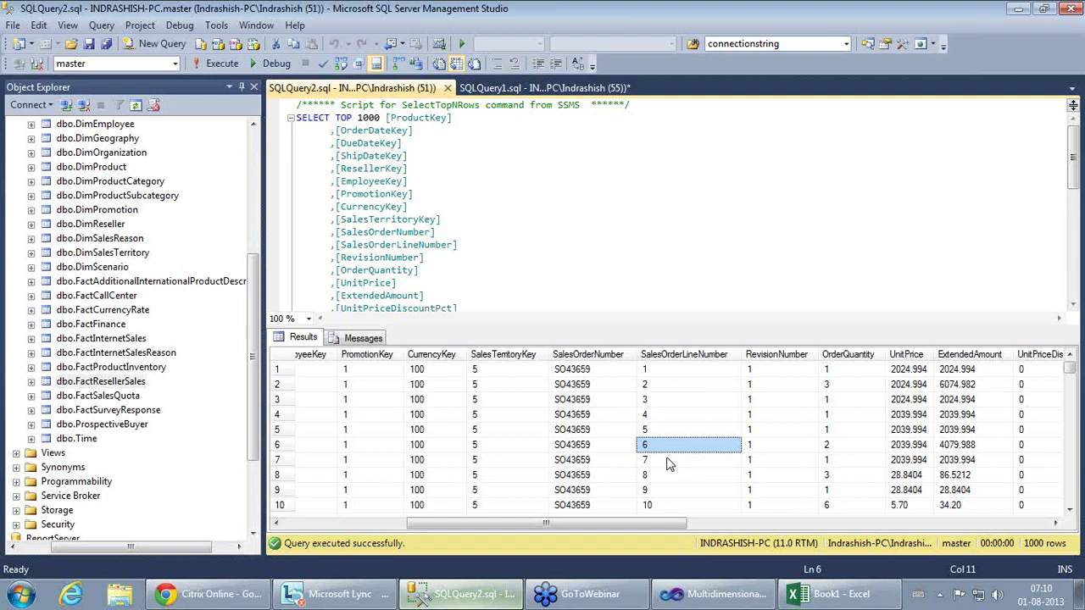
{"action": "left_click", "coordinate": [710, 594]}
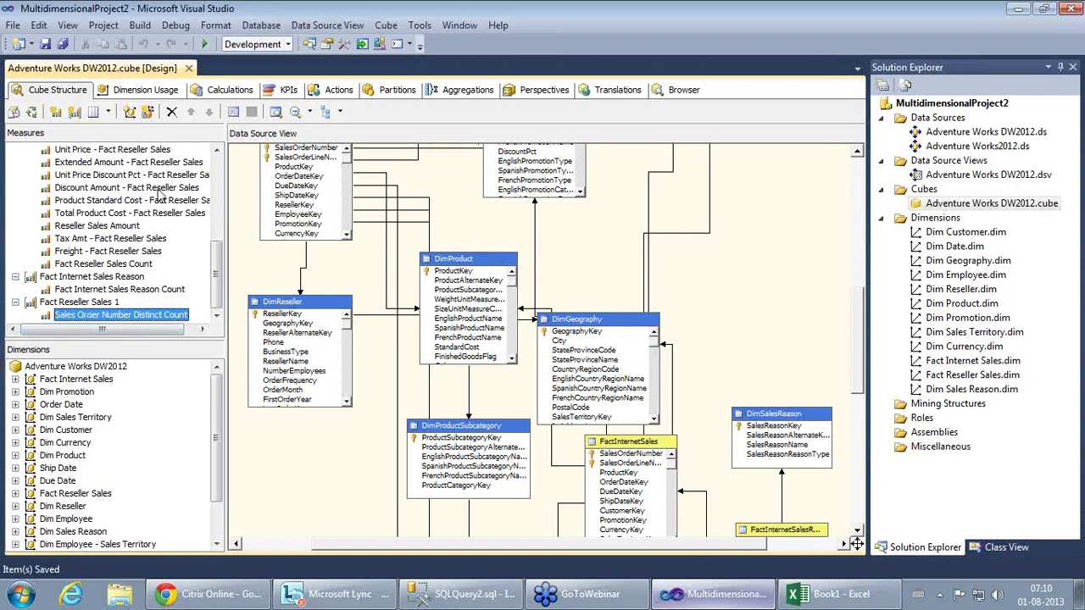
Step: Save the cube and check the AggregateFunction property of the Sales Order Number Distinct Count measure
{"action": "left_click", "coordinate": [46, 44]}
{"action": "right_click", "coordinate": [116, 316]}
{"action": "left_click", "coordinate": [185, 488]}
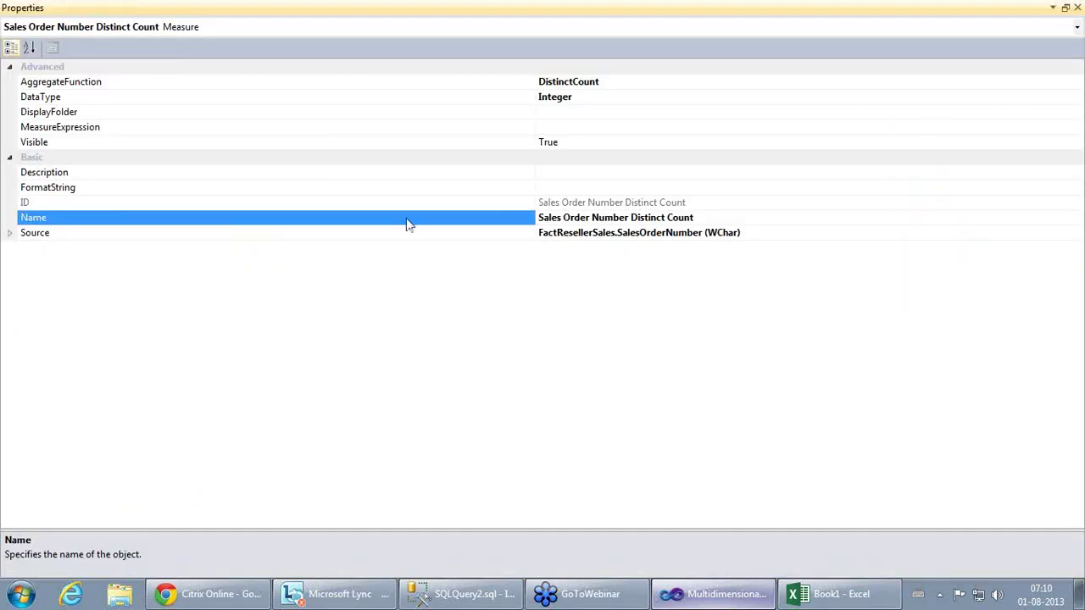
{"action": "left_click", "coordinate": [121, 82]}
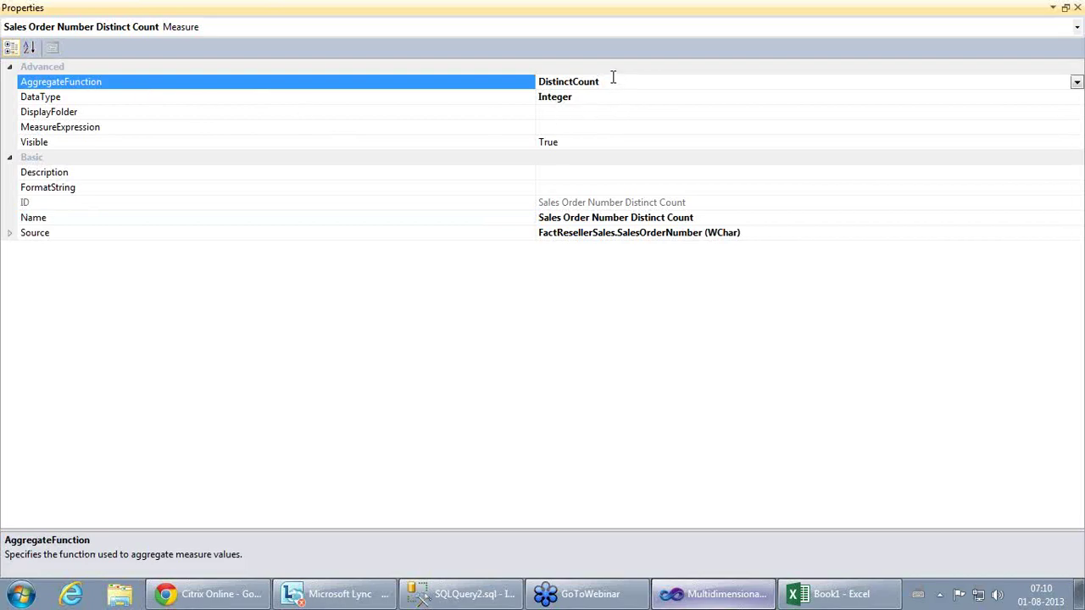
{"action": "left_click", "coordinate": [1078, 7]}
Step: Start processing the Adventure Works DW2012 cube, building and deploying the project first
{"action": "left_click_drag", "start_coordinate": [217, 268], "coordinate": [219, 151]}
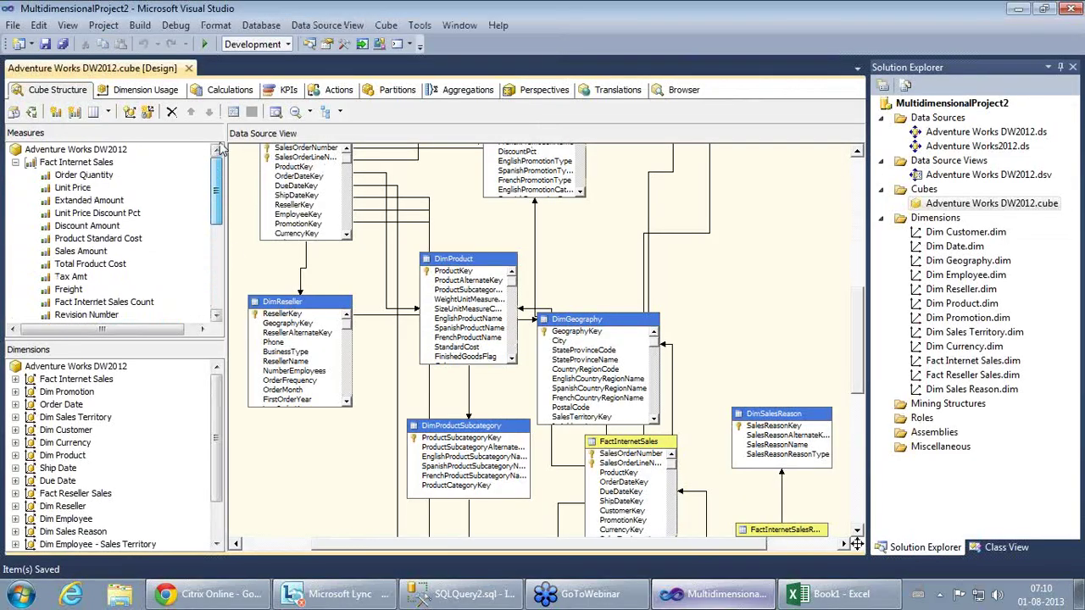
{"action": "right_click", "coordinate": [976, 208]}
{"action": "left_click", "coordinate": [814, 230]}
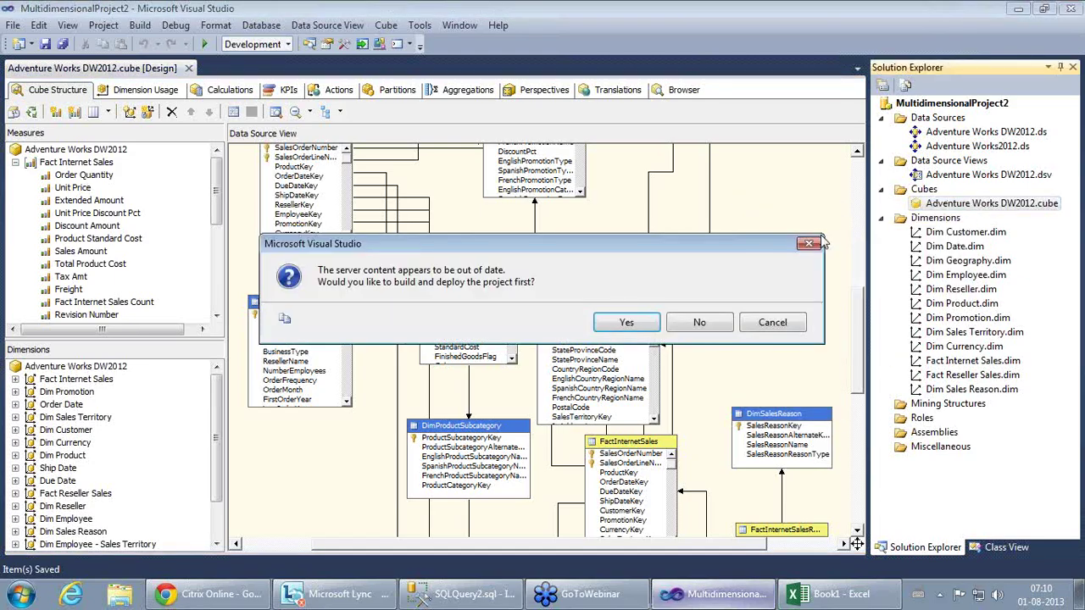
{"action": "left_click", "coordinate": [626, 321]}
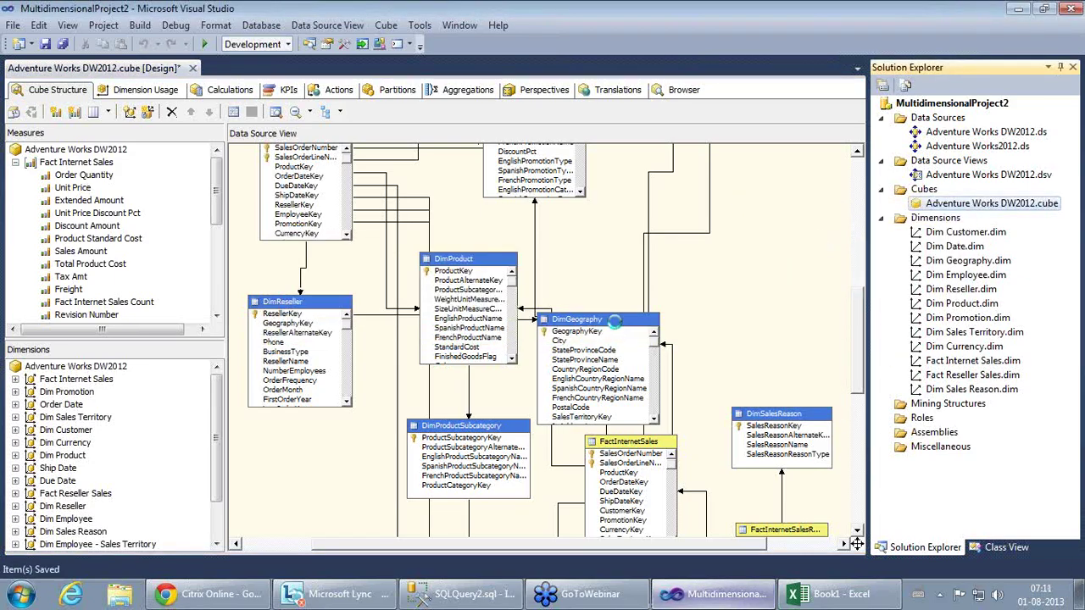
{"action": "left_click", "coordinate": [701, 329]}
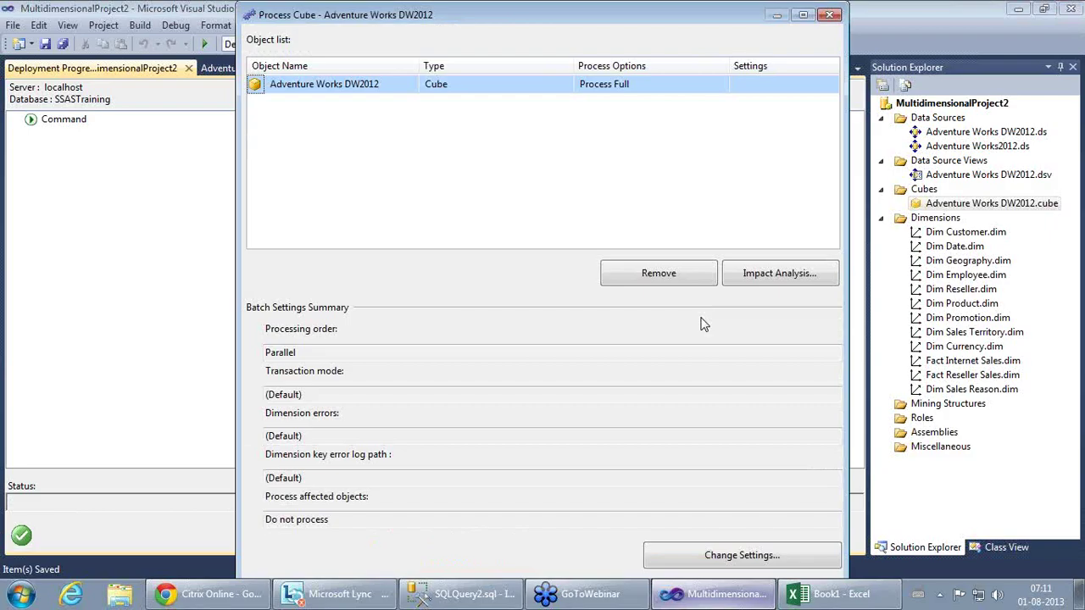
Step: Run Process Full on the Adventure Works DW2012 cube, and close the processing windows and the deployment progress page
{"action": "left_click", "coordinate": [803, 15]}
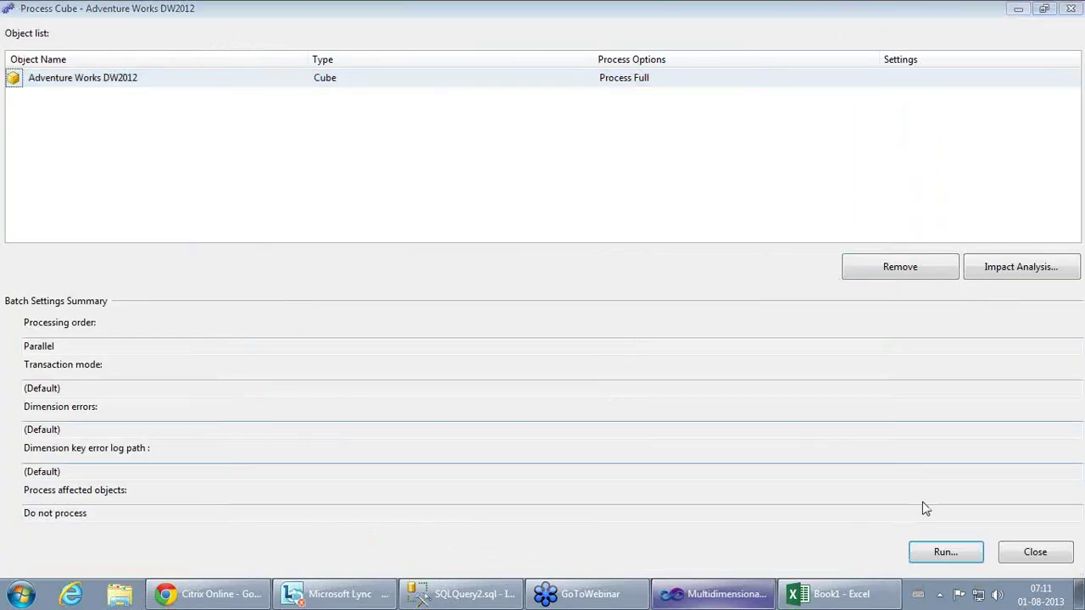
{"action": "left_click", "coordinate": [951, 555]}
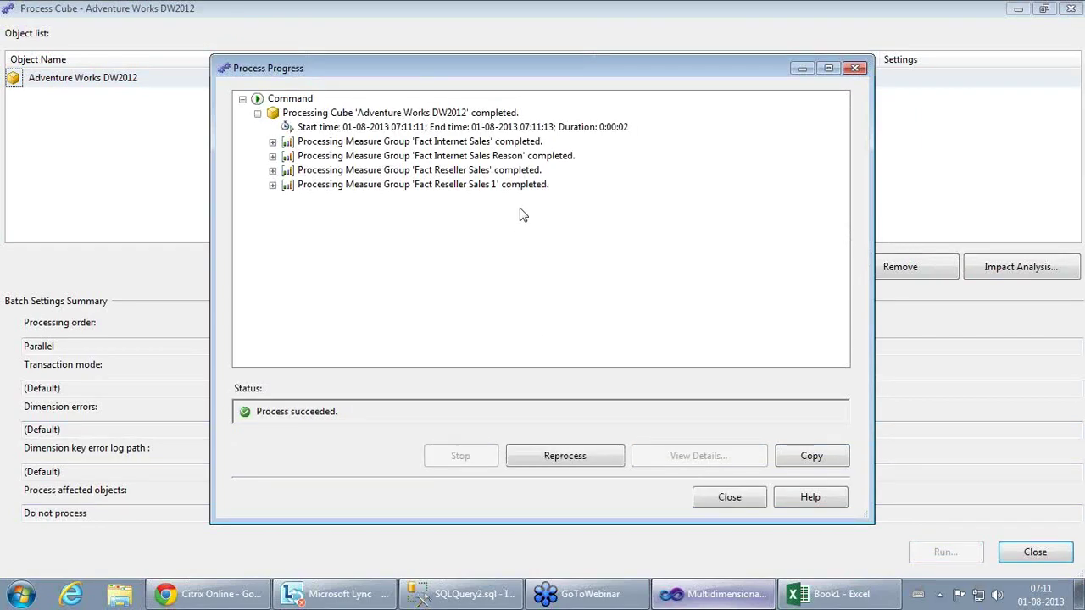
{"action": "left_click", "coordinate": [734, 501]}
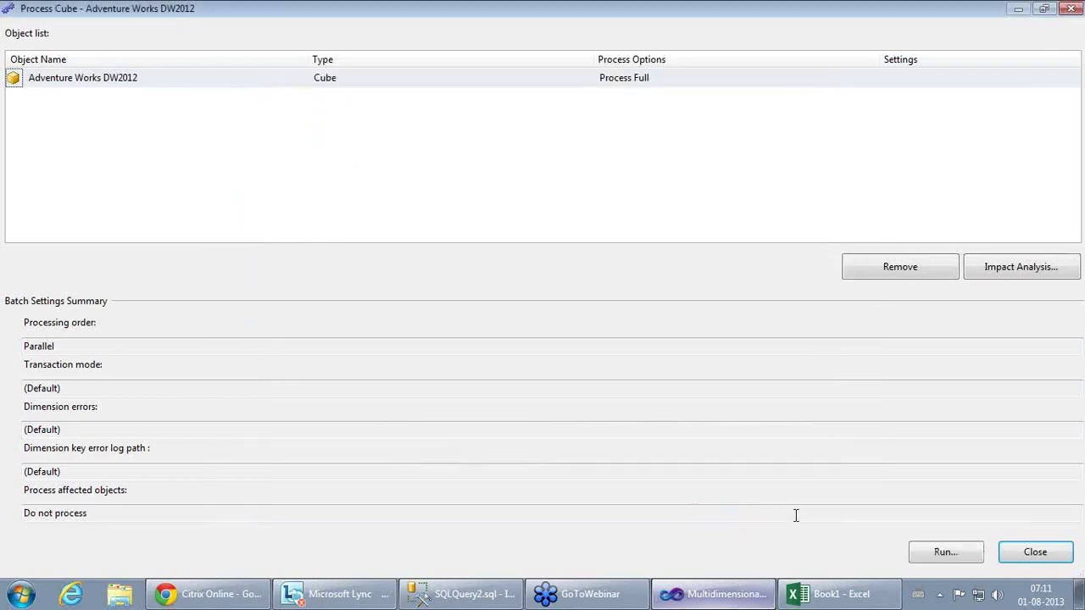
{"action": "left_click", "coordinate": [1036, 553]}
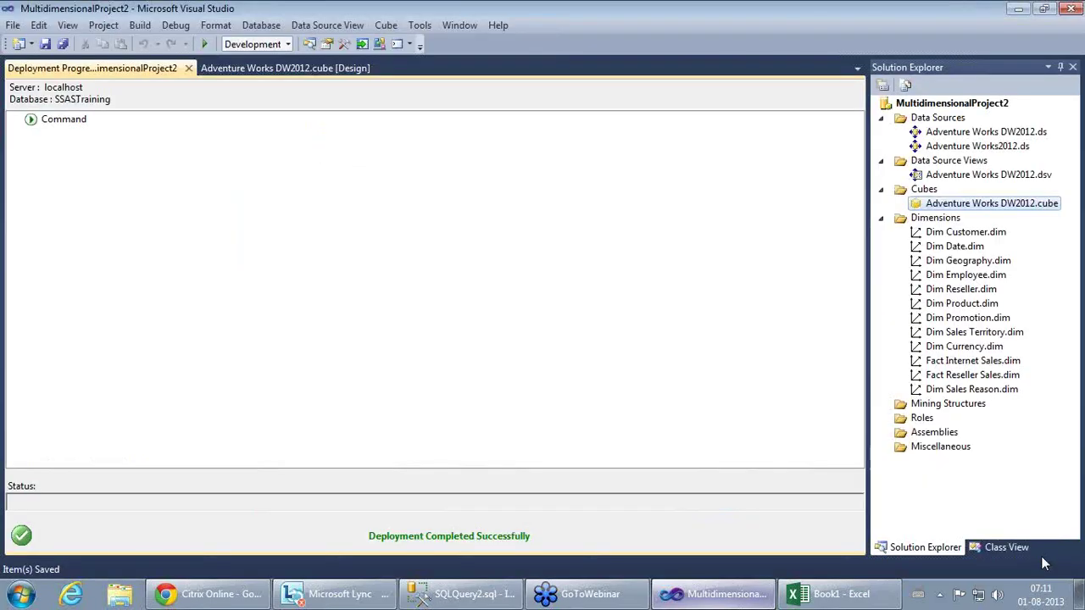
{"action": "left_click", "coordinate": [186, 68]}
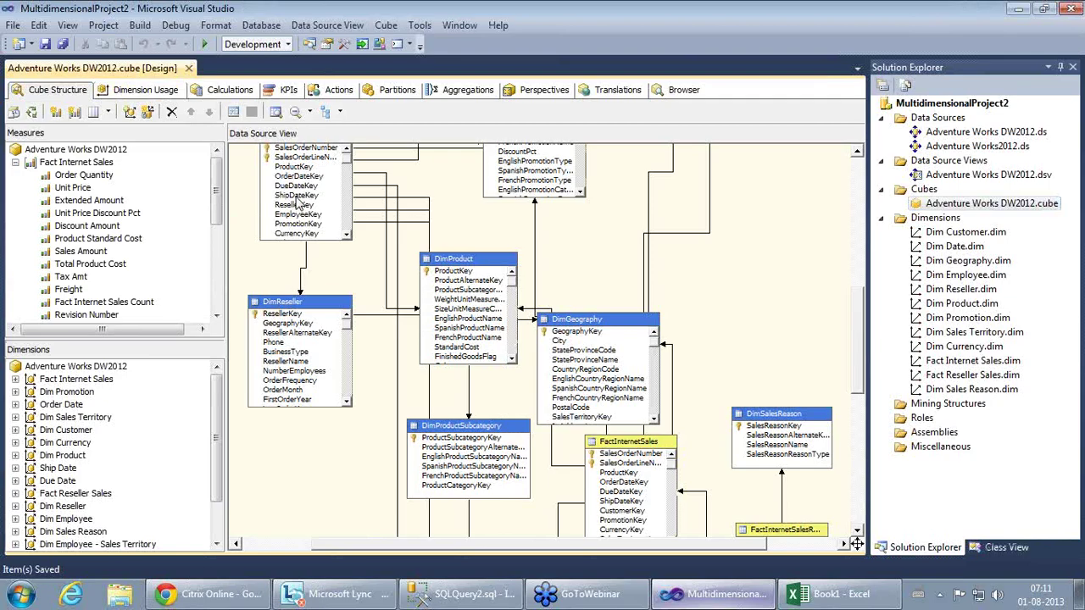
Step: Switch to the Excel workbook Book1, refresh the PivotTable, and add the Sales Order Number Distinct Count measure to its values
{"action": "left_click", "coordinate": [827, 595]}
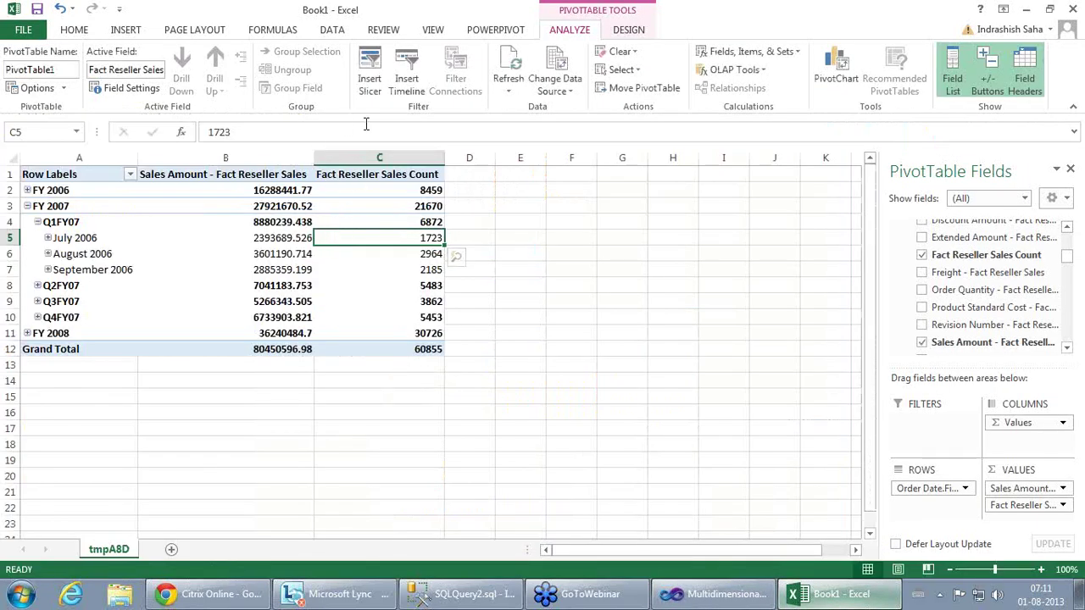
{"action": "left_click", "coordinate": [513, 70]}
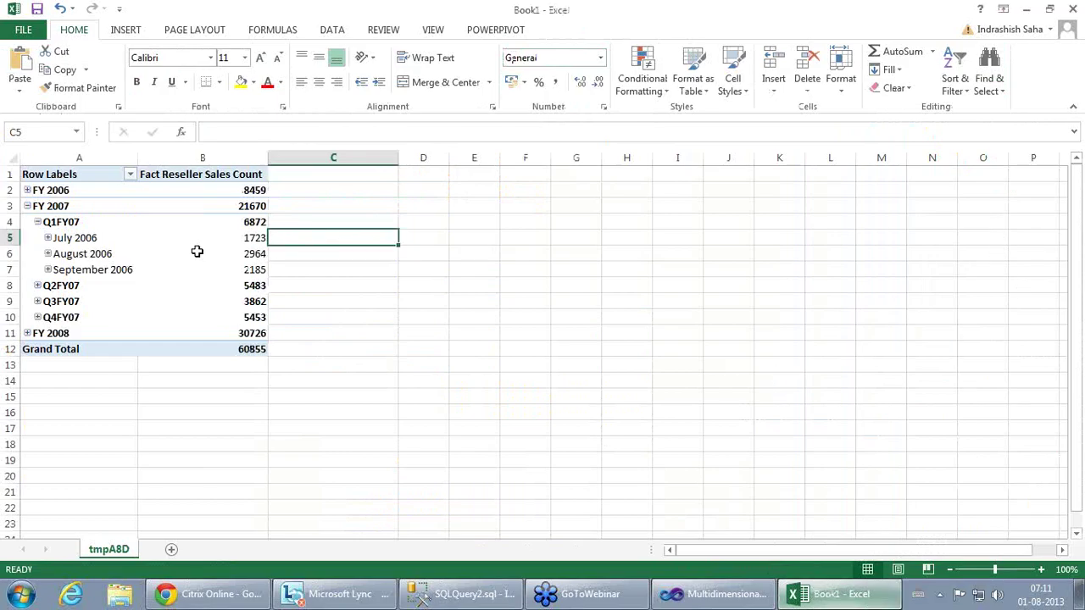
{"action": "left_click", "coordinate": [242, 224]}
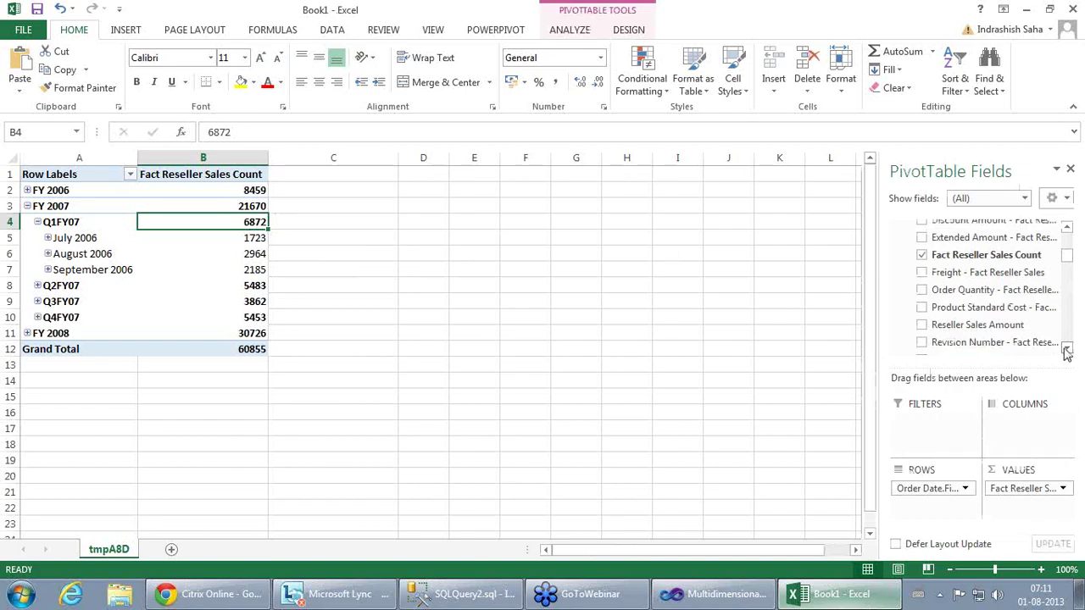
{"action": "left_click", "coordinate": [1067, 350]}
{"action": "scroll", "coordinate": [1067, 352], "scroll_direction": "down", "scroll_amount": 3}
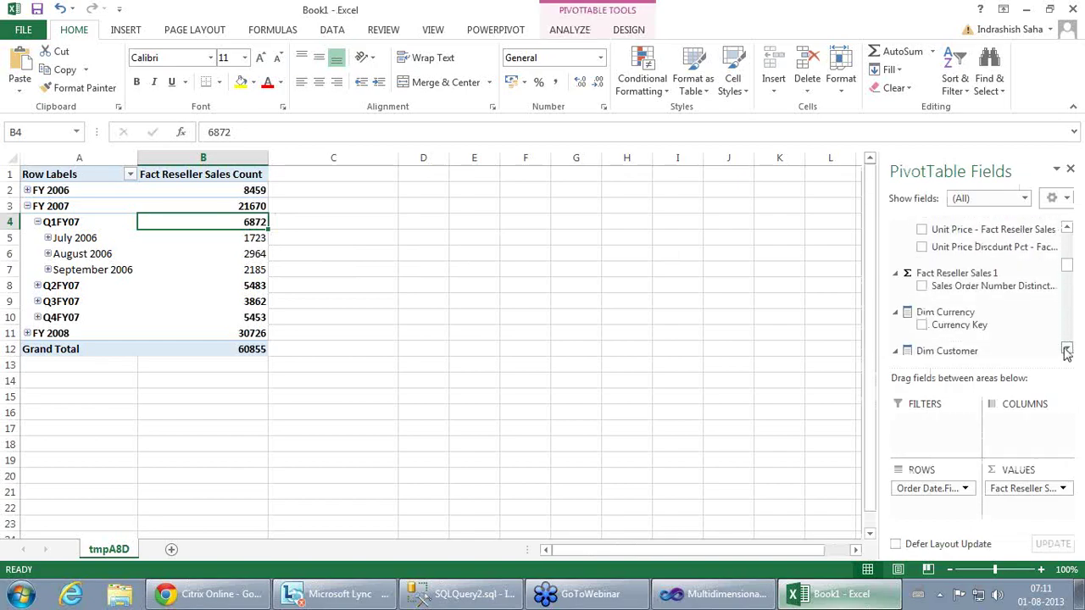
{"action": "left_click", "coordinate": [922, 287]}
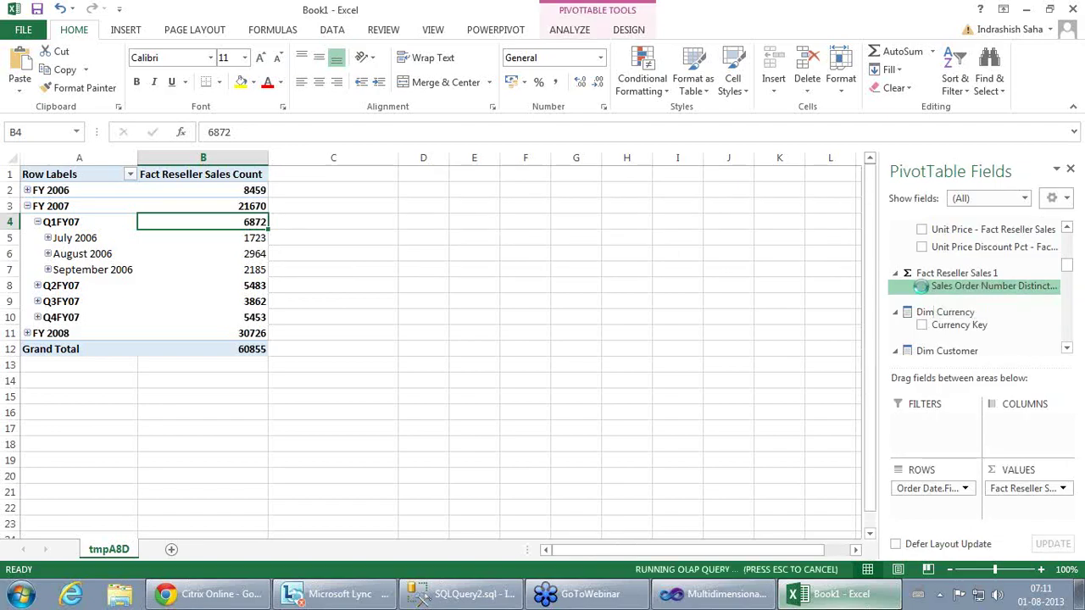
Step: Compare the July 2006 values of Fact Reseller Sales Count and Sales Order Number Distinct Count in the PivotTable
{"action": "left_click", "coordinate": [85, 238]}
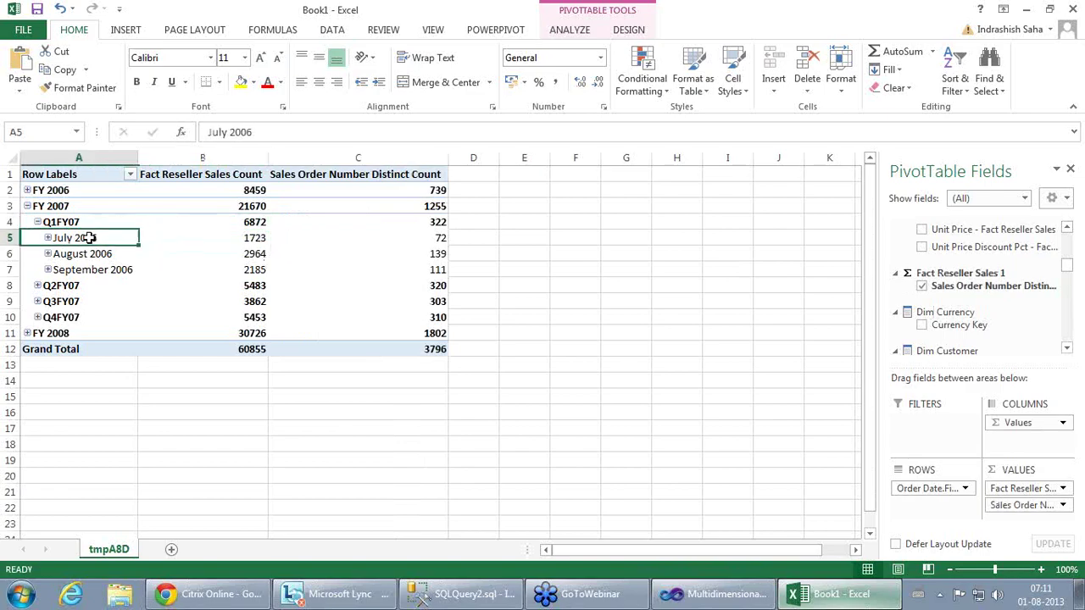
{"action": "left_click", "coordinate": [247, 240]}
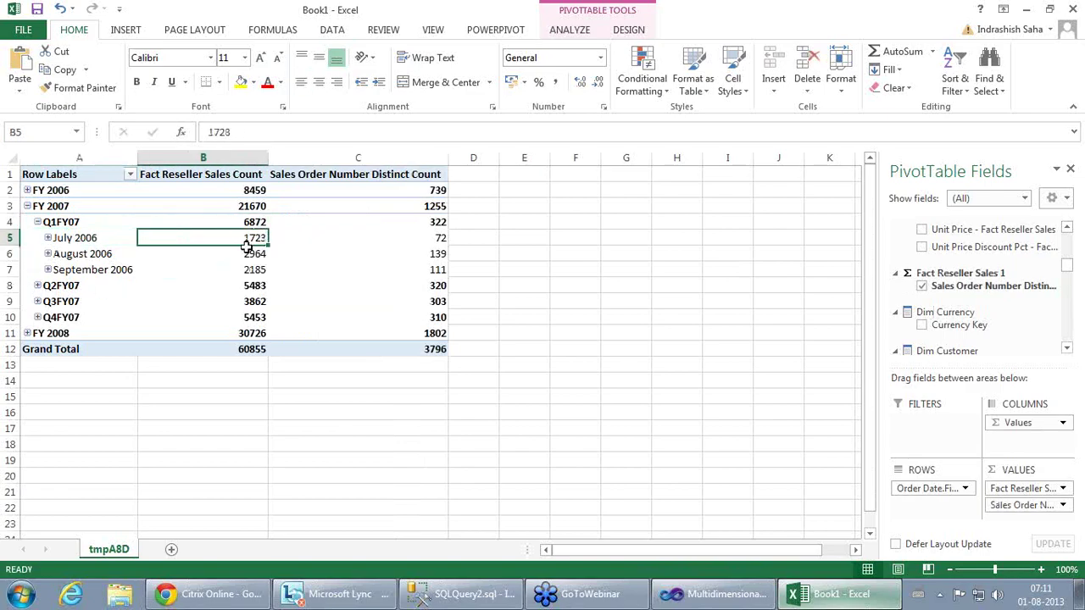
{"action": "mouse_move", "coordinate": [280, 295]}
{"action": "mouse_move", "coordinate": [304, 234]}
{"action": "left_click", "coordinate": [90, 239]}
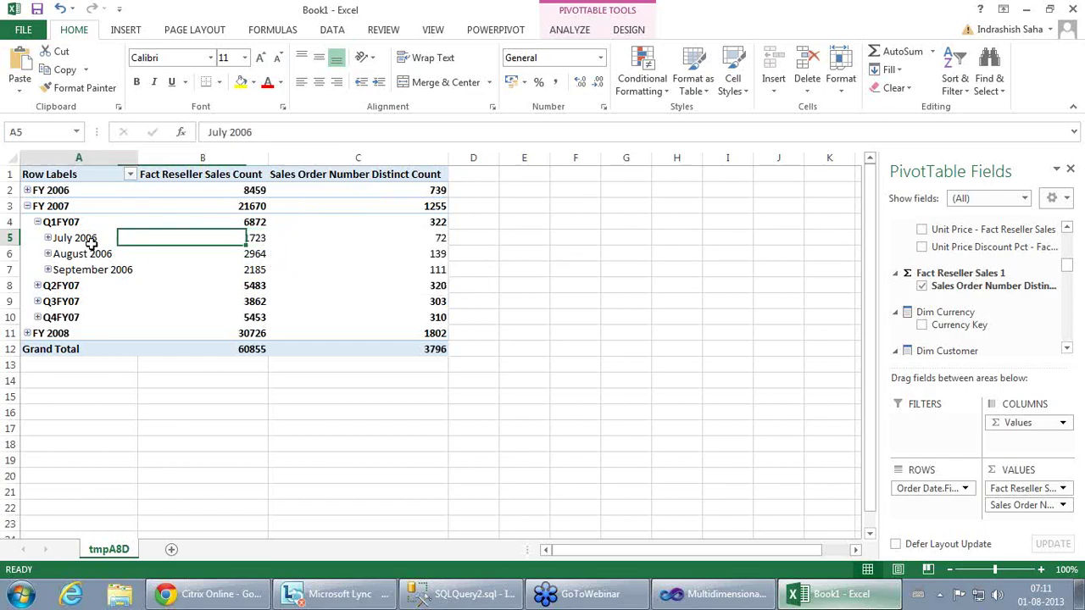
{"action": "left_click", "coordinate": [337, 235]}
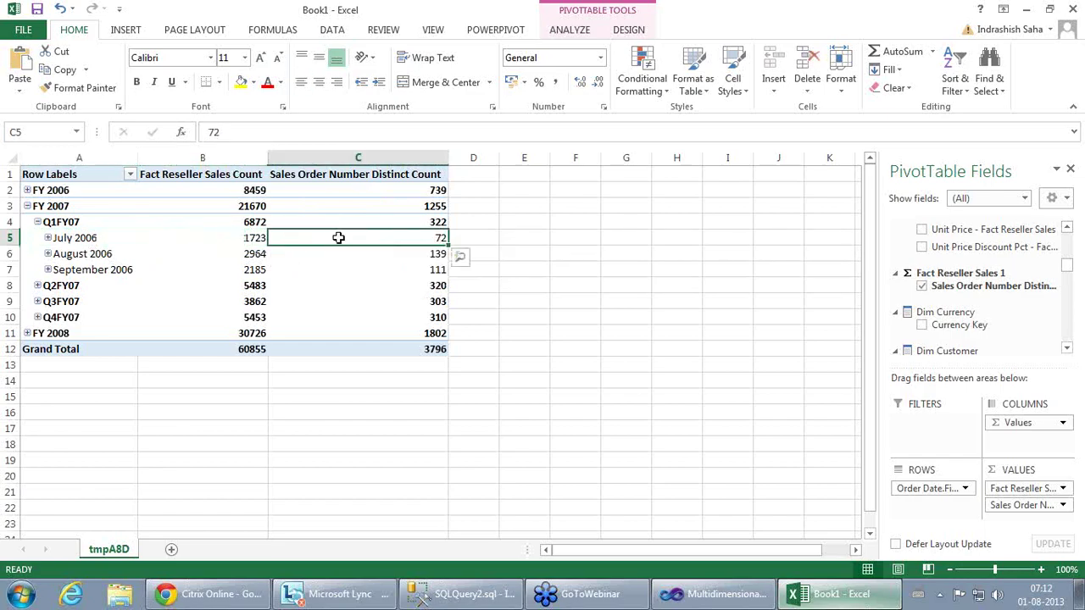
{"action": "mouse_move", "coordinate": [364, 332]}
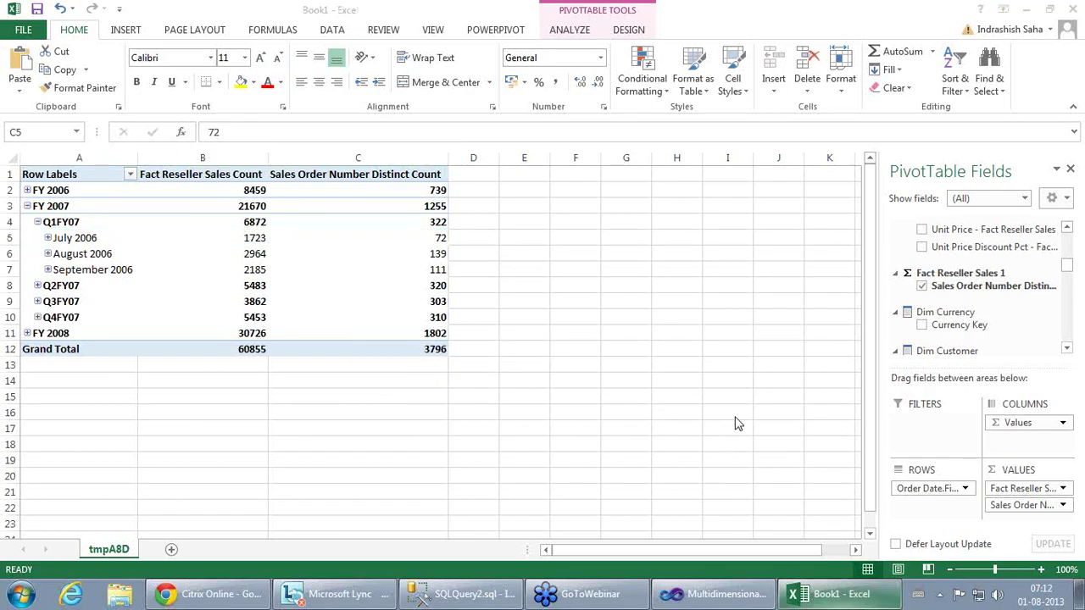
Step: Switch to SQLQuery1.sql in SQL Server Management Studio and remove sum([SalesAmount]),count(*) from the July 2006 select statement
{"action": "left_click", "coordinate": [475, 593]}
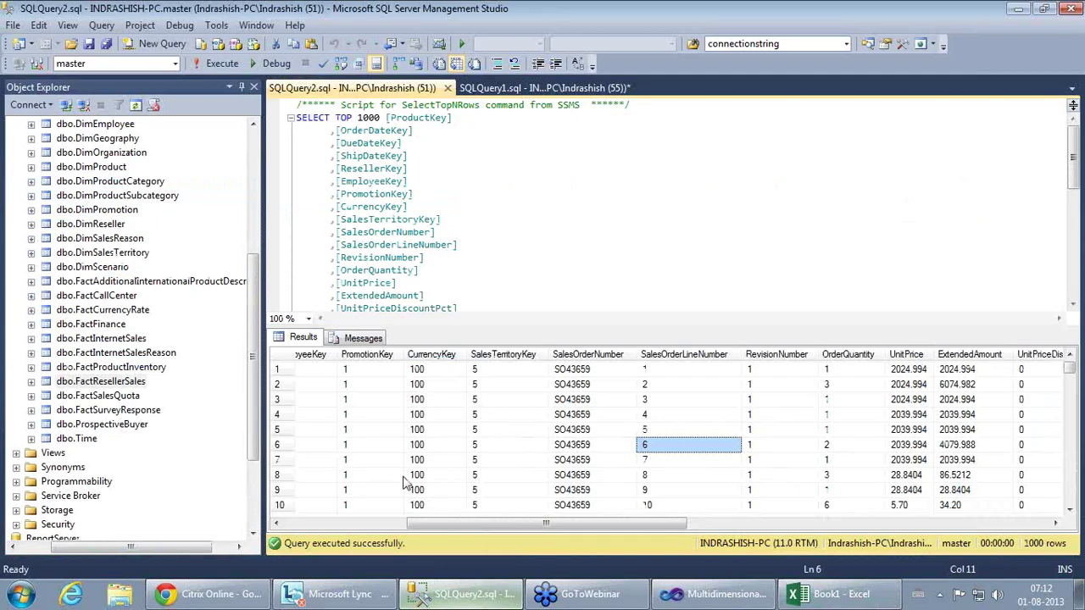
{"action": "left_click", "coordinate": [509, 88]}
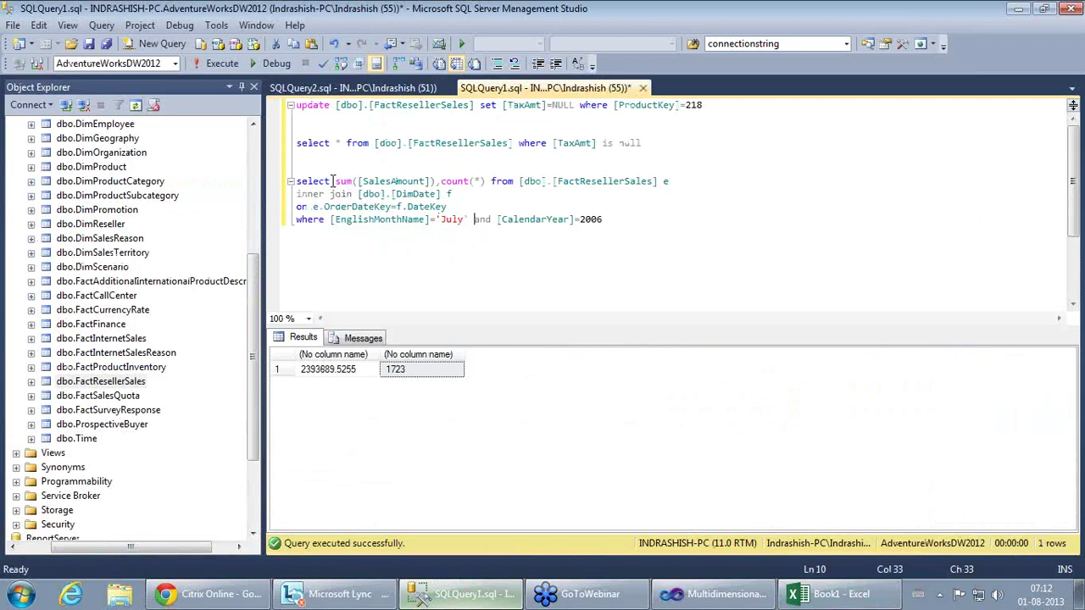
{"action": "left_click_drag", "start_coordinate": [333, 181], "coordinate": [380, 180]}
{"action": "left_click", "coordinate": [375, 182]}
{"action": "left_click_drag", "start_coordinate": [336, 181], "coordinate": [486, 182]}
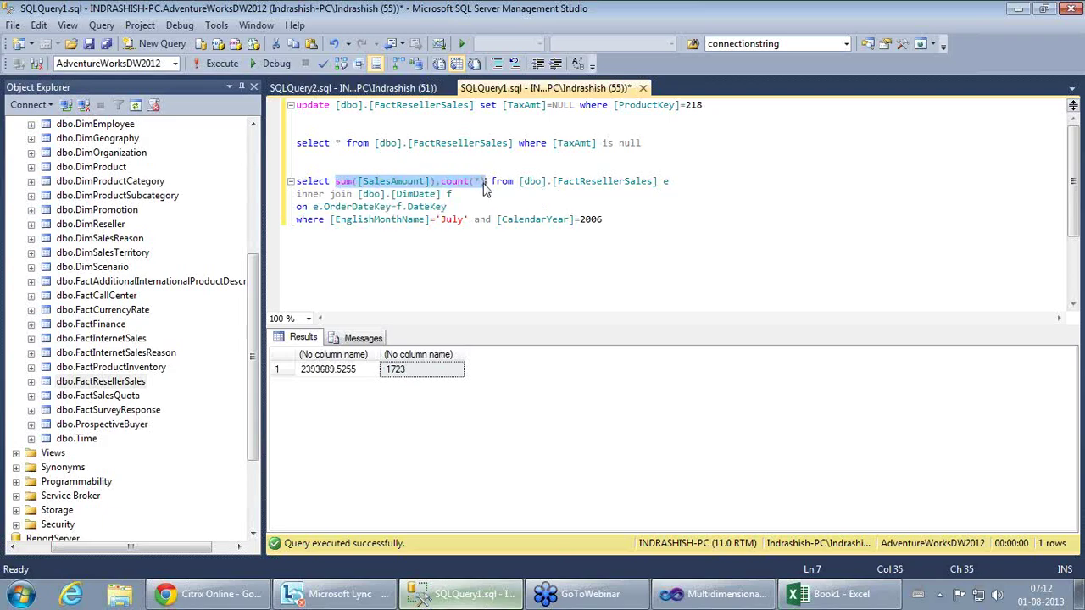
{"action": "key", "text": "Delete"}
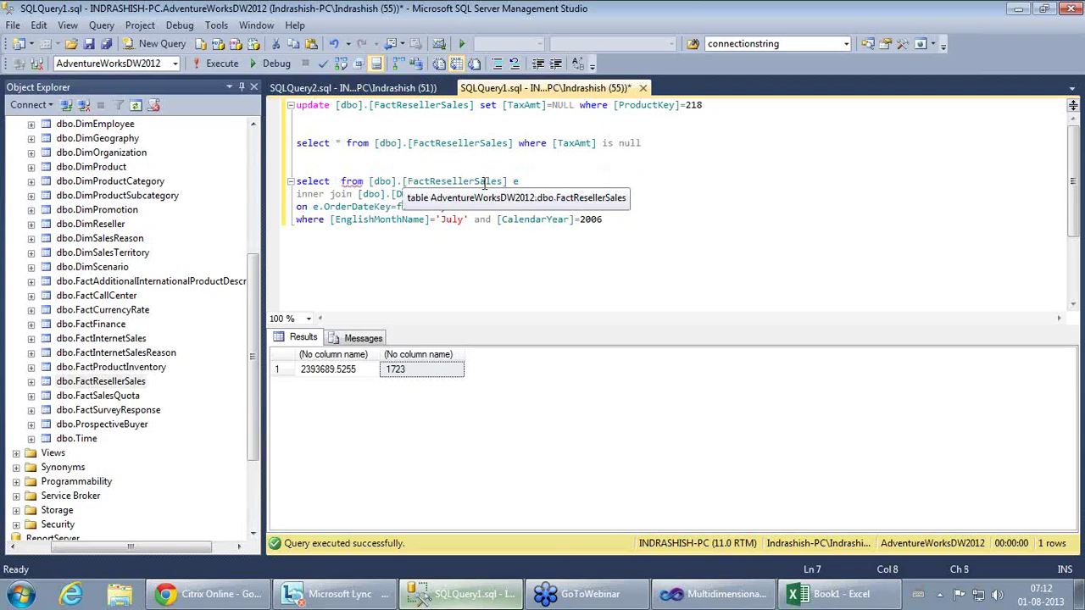
Step: Add count(distinct [SalesOrderNumber]) to the July 2006 select statement, taking the column from dbo.FactResellerSales
{"action": "type", "text": "disti"}
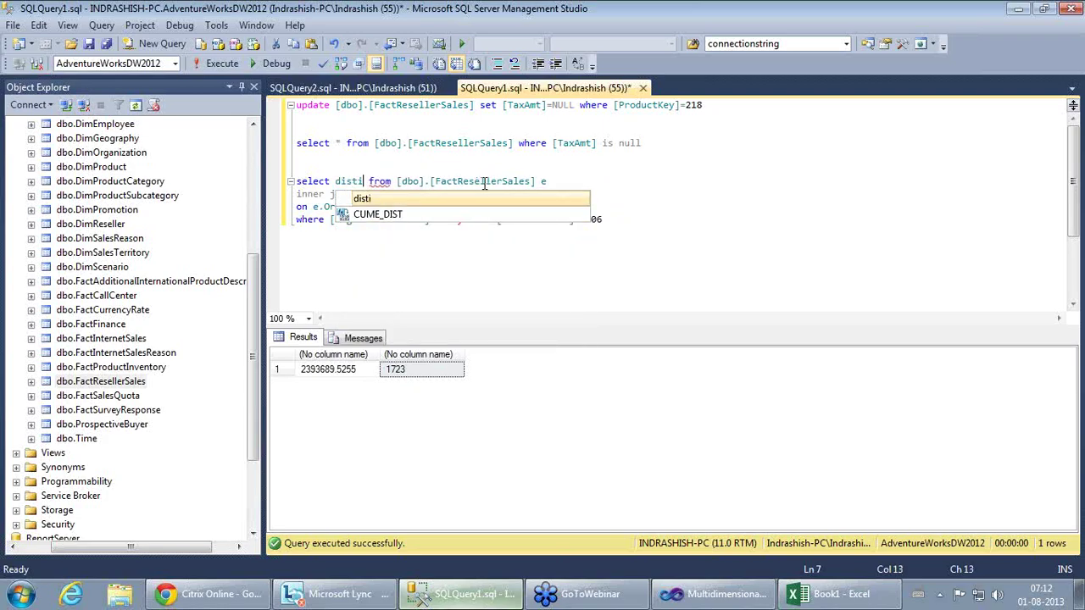
{"action": "type", "text": "nct"}
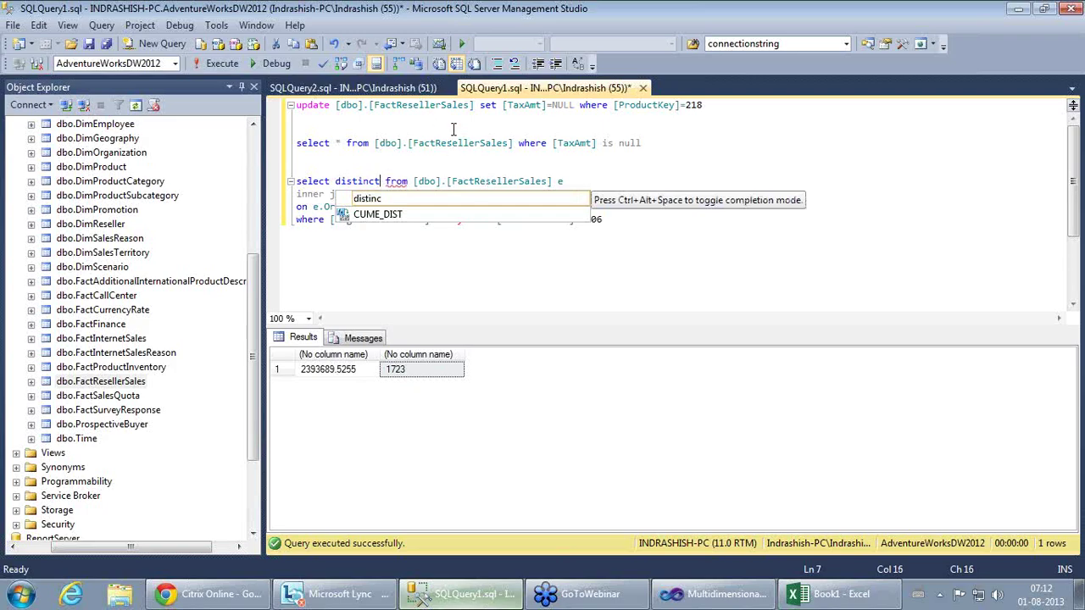
{"action": "left_click", "coordinate": [336, 181]}
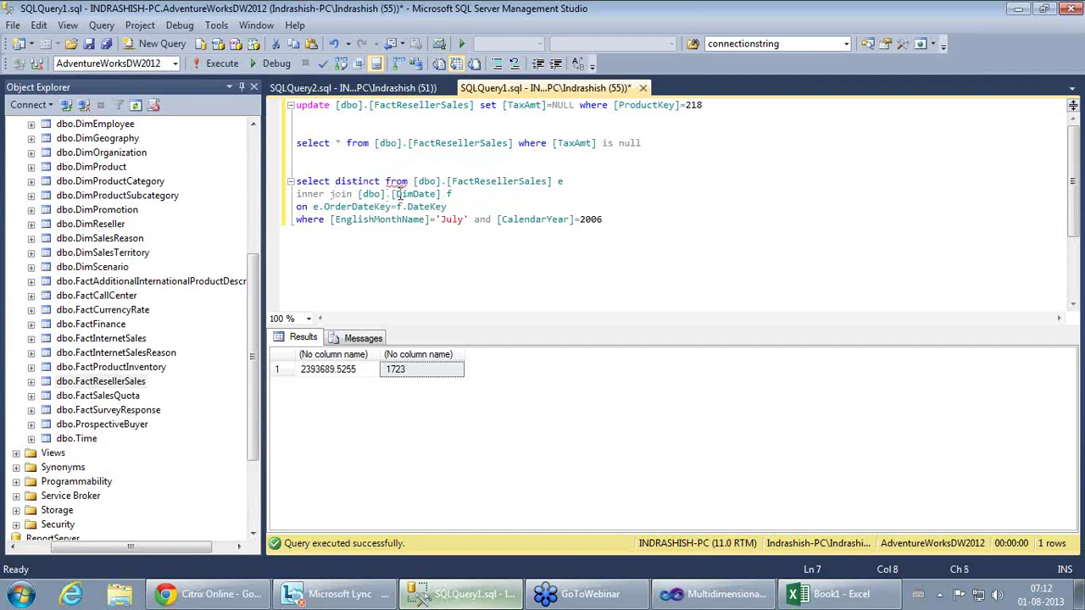
{"action": "type", "text": "count"}
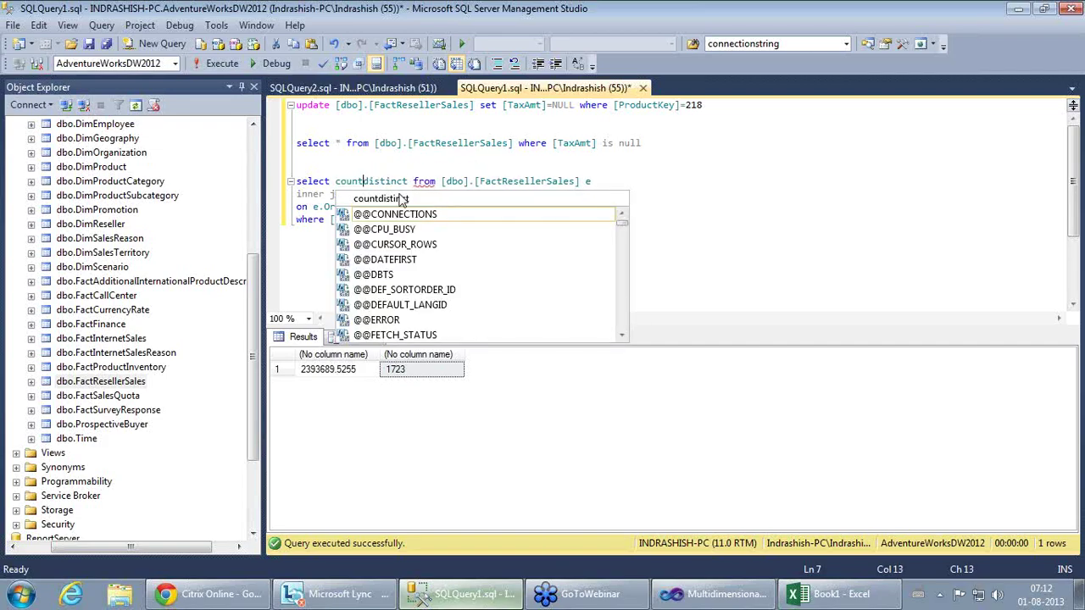
{"action": "type", "text": "("}
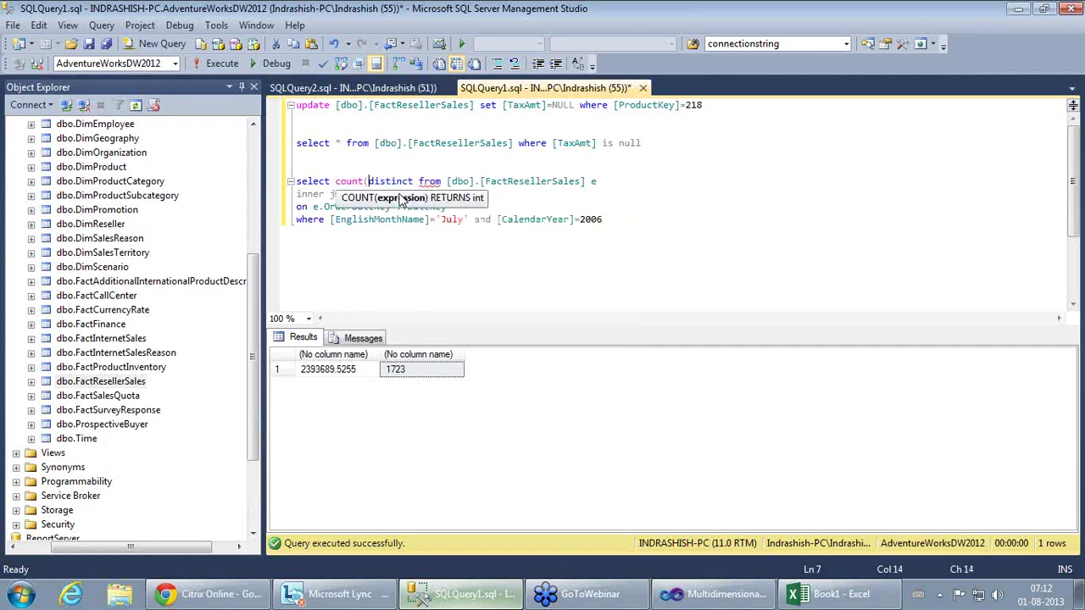
{"action": "type", "text": "distinct"}
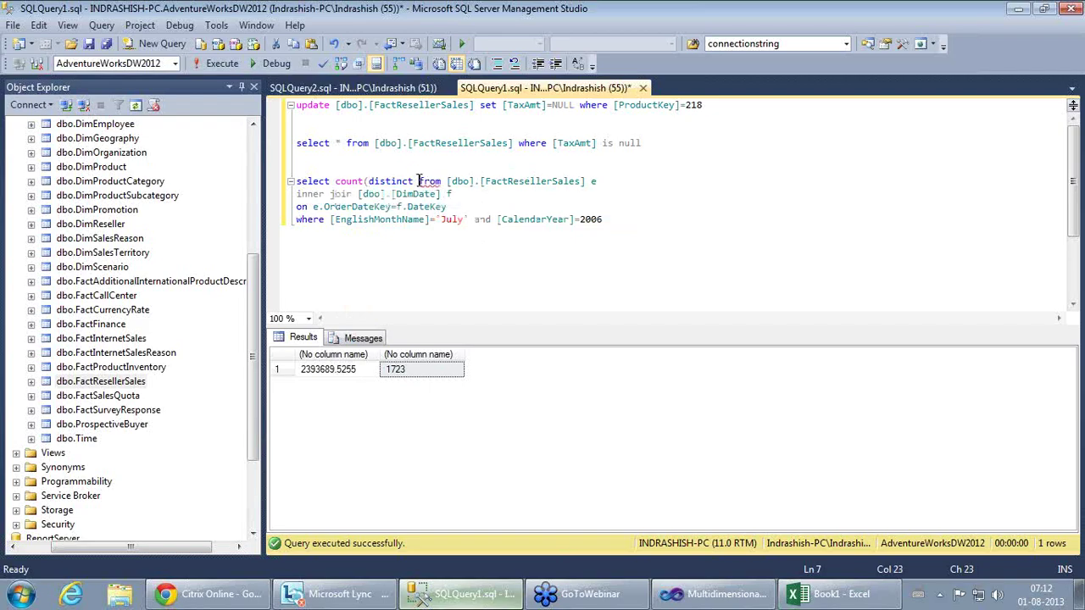
{"action": "left_click", "coordinate": [32, 381]}
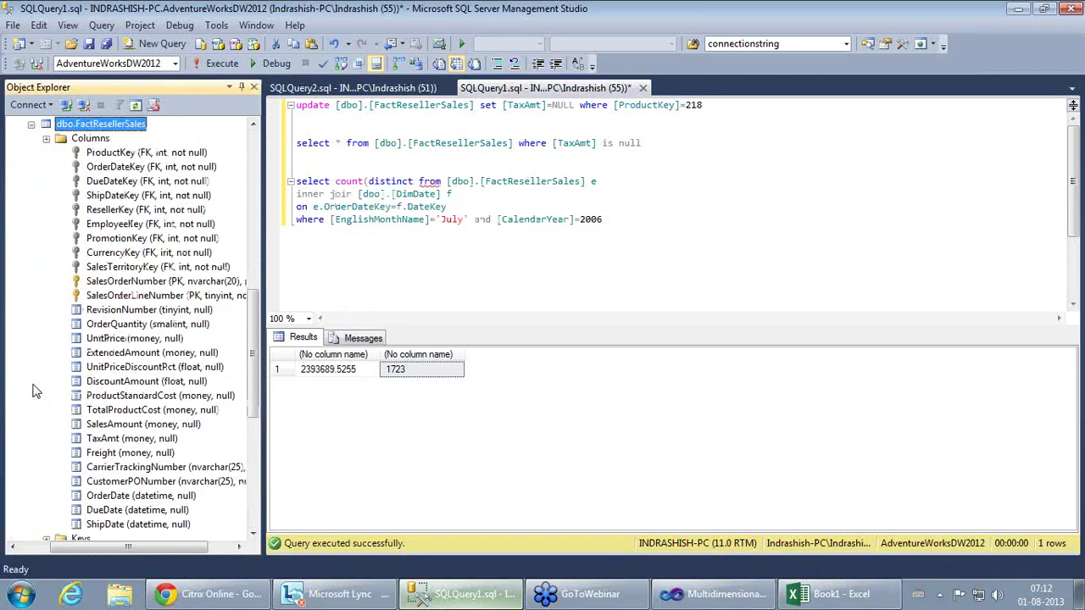
{"action": "left_click", "coordinate": [127, 283]}
{"action": "mouse_move", "coordinate": [167, 277]}
{"action": "left_mouse_down"}
{"action": "mouse_move", "coordinate": [423, 202]}
{"action": "mouse_move", "coordinate": [420, 185]}
{"action": "left_mouse_up"}
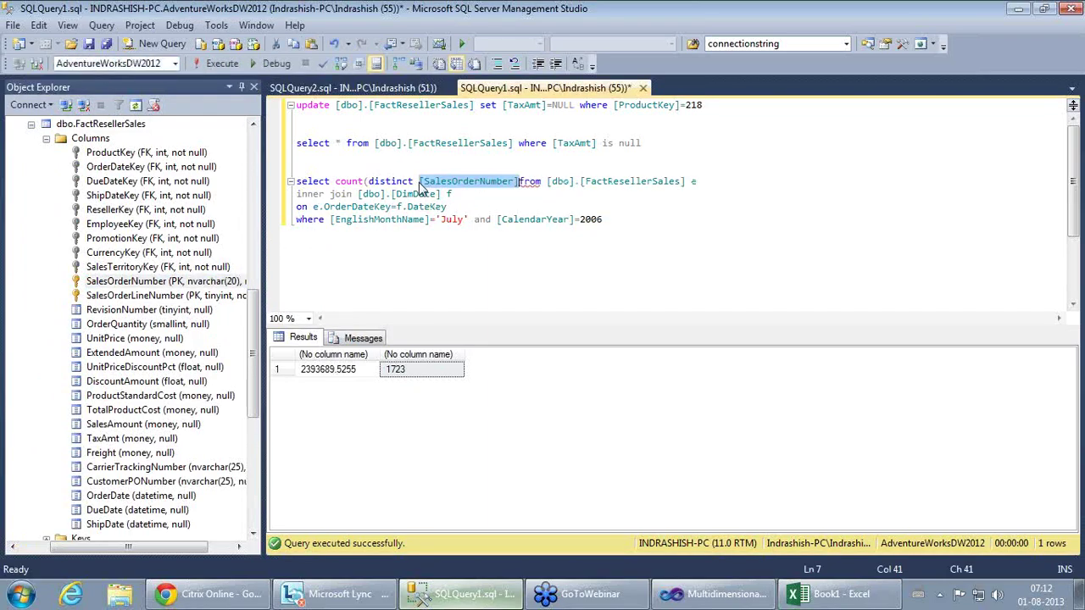
{"action": "left_click", "coordinate": [520, 183]}
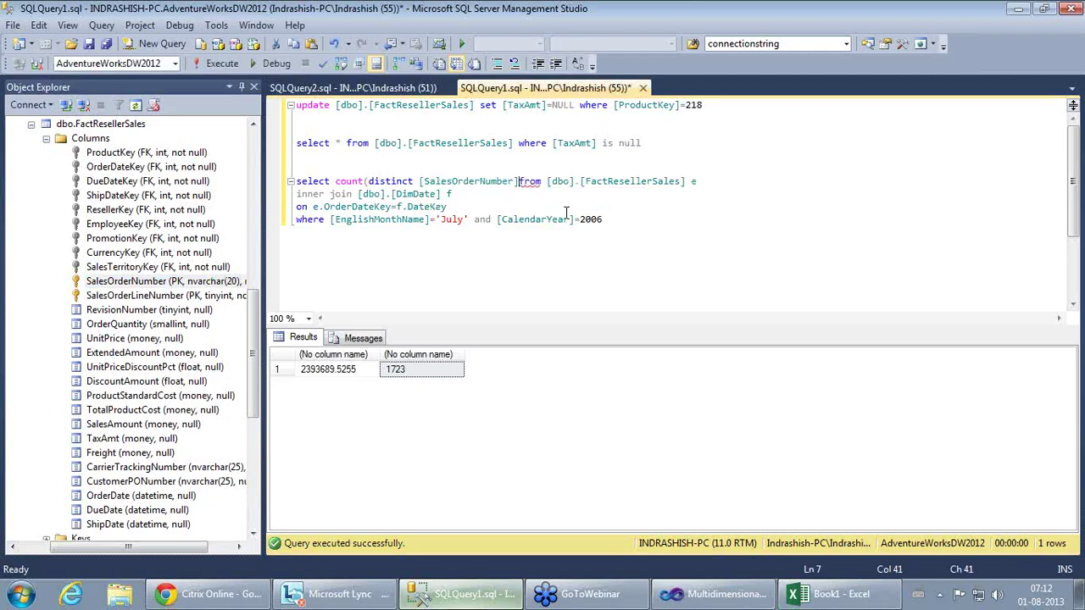
{"action": "type", "text": ")"}
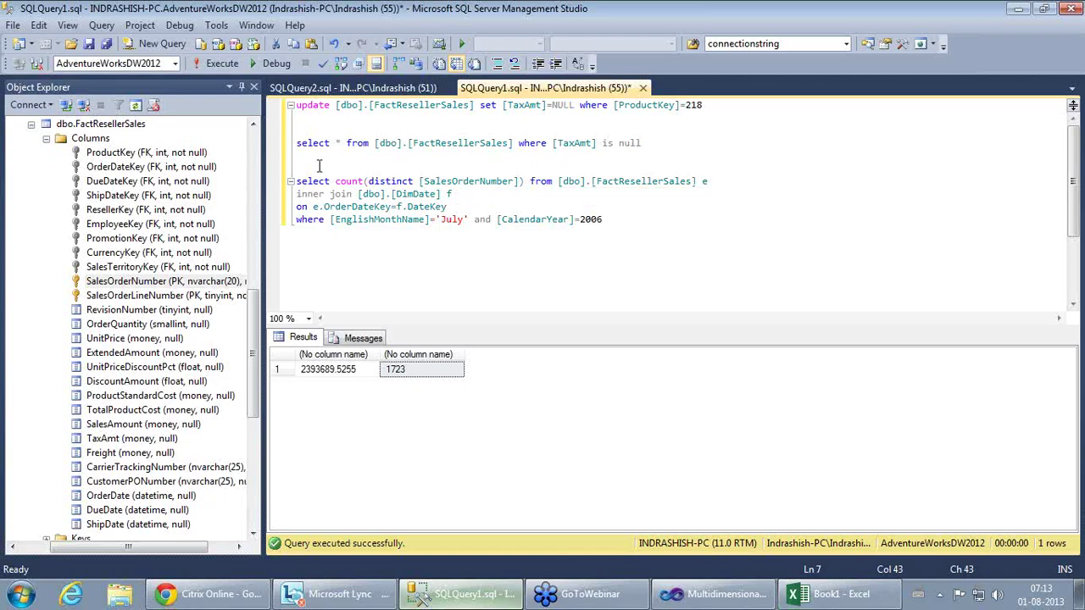
Step: Execute the July 2006 distinct count query and compare its result with Sales Order Number Distinct Count in the Book1 PivotTable in Excel
{"action": "left_click_drag", "start_coordinate": [297, 182], "coordinate": [617, 219]}
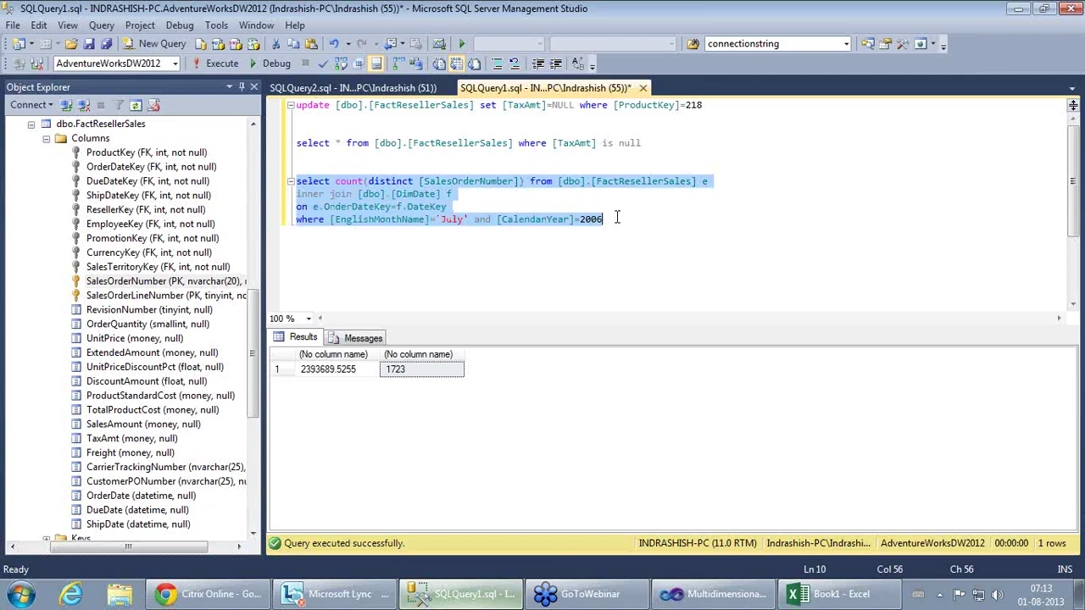
{"action": "key", "text": "F5"}
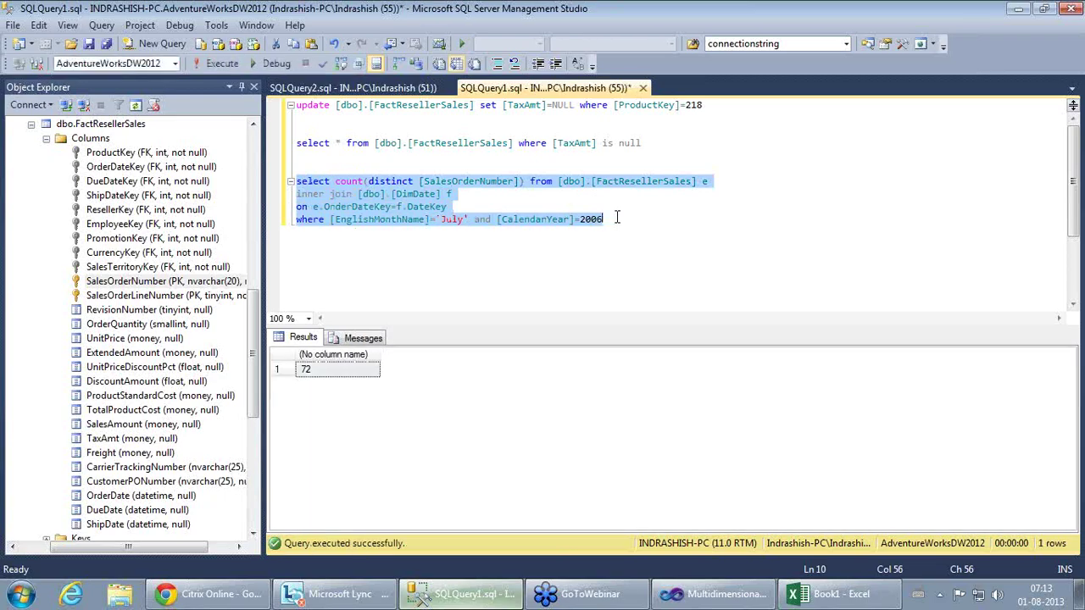
{"action": "left_click", "coordinate": [353, 372]}
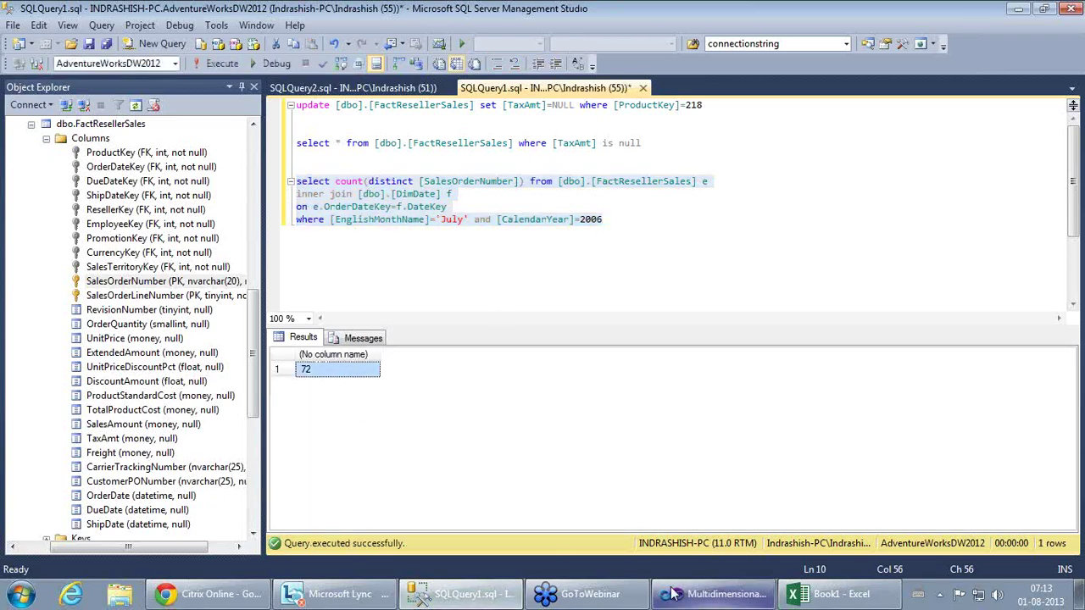
{"action": "left_click", "coordinate": [840, 594]}
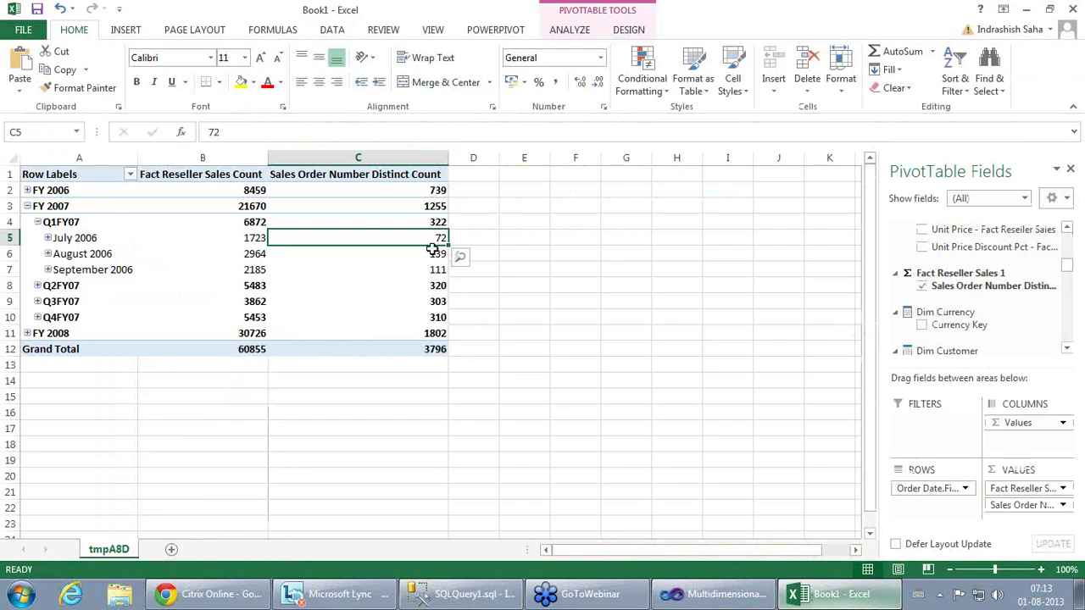
{"action": "mouse_move", "coordinate": [332, 352]}
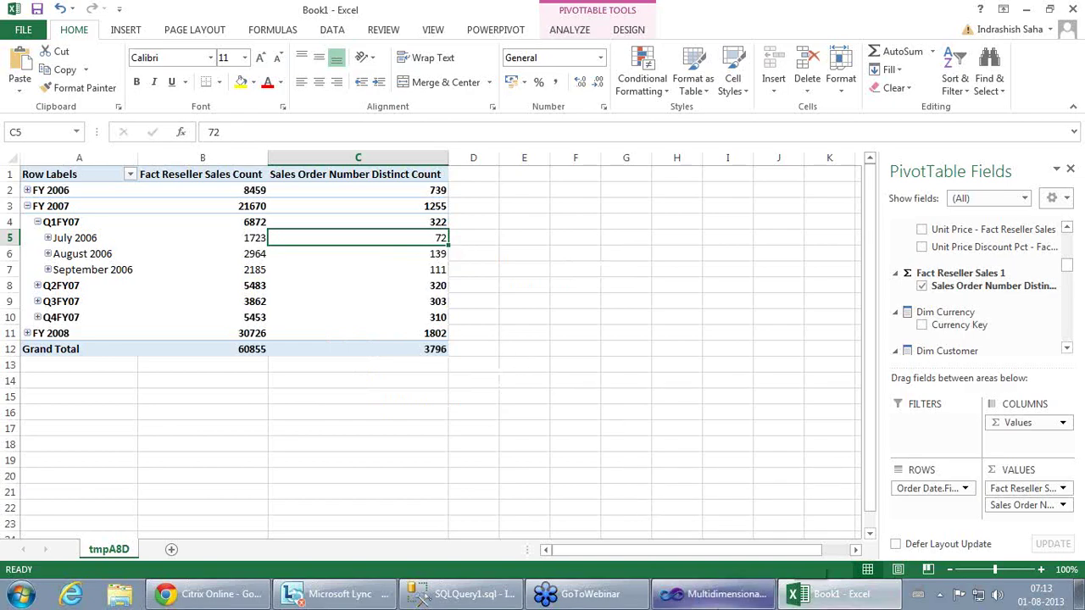
Step: Switch to MultidimensionalProject2 in Visual Studio and view the cube's calculations and the Sales Order Number Distinct Count measure
{"action": "left_click", "coordinate": [719, 594]}
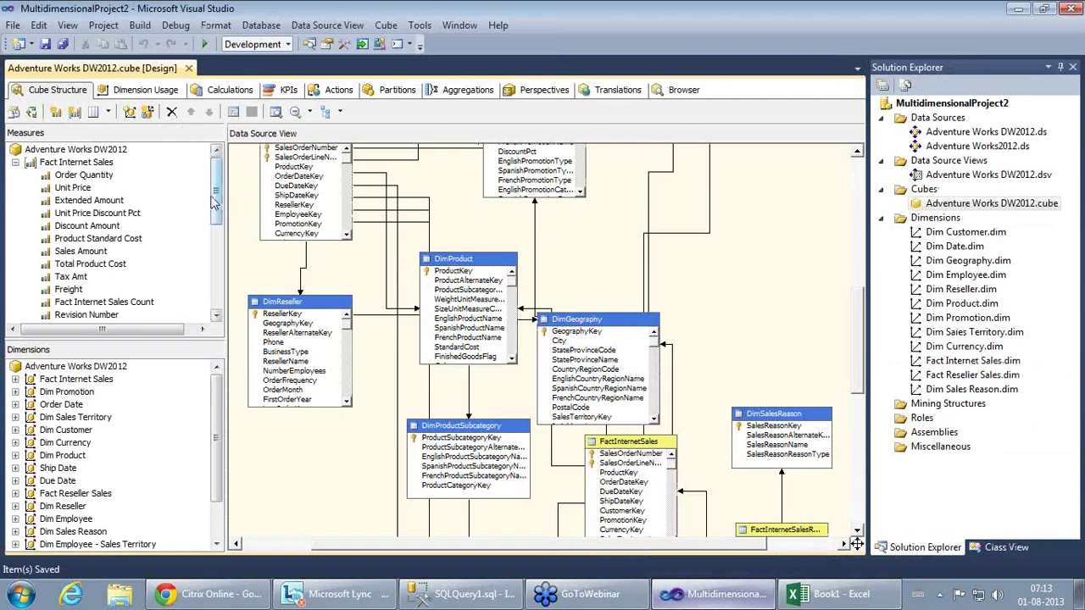
{"action": "left_click_drag", "start_coordinate": [216, 210], "coordinate": [219, 294]}
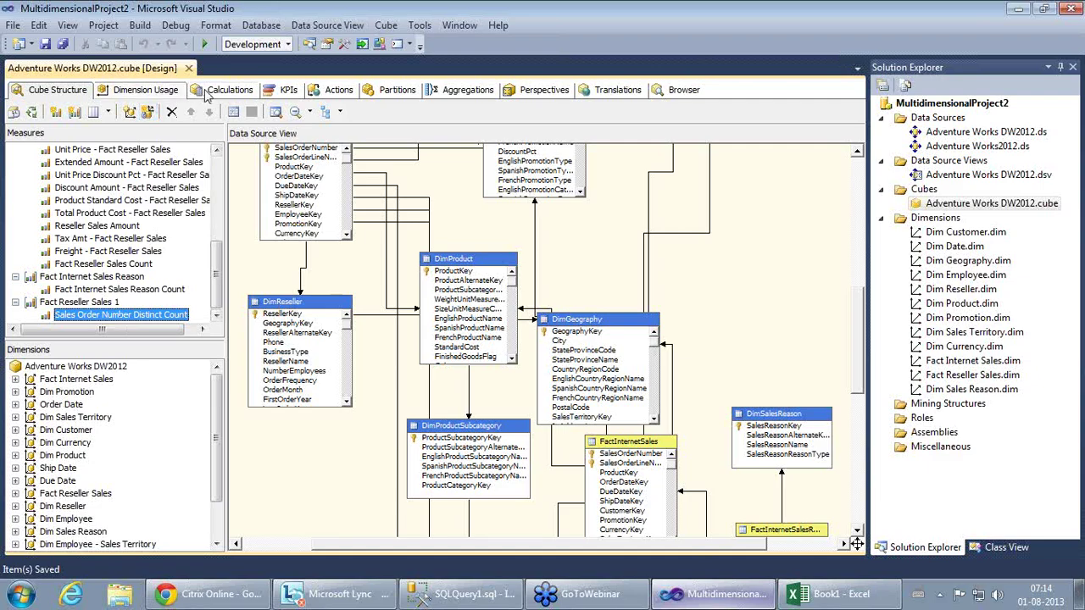
{"action": "left_click", "coordinate": [227, 89]}
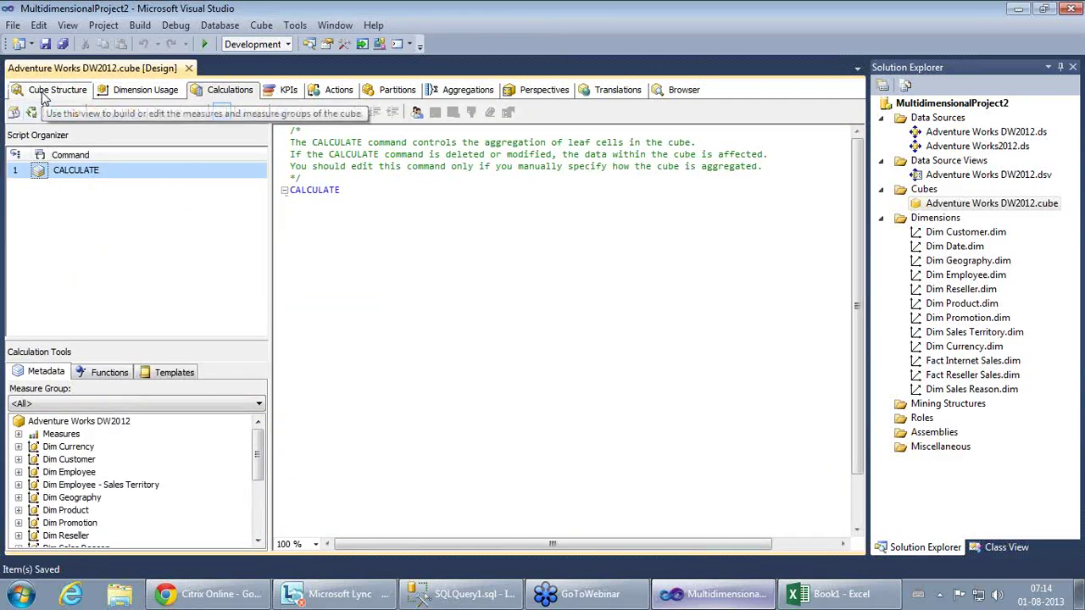
{"action": "left_click", "coordinate": [51, 90]}
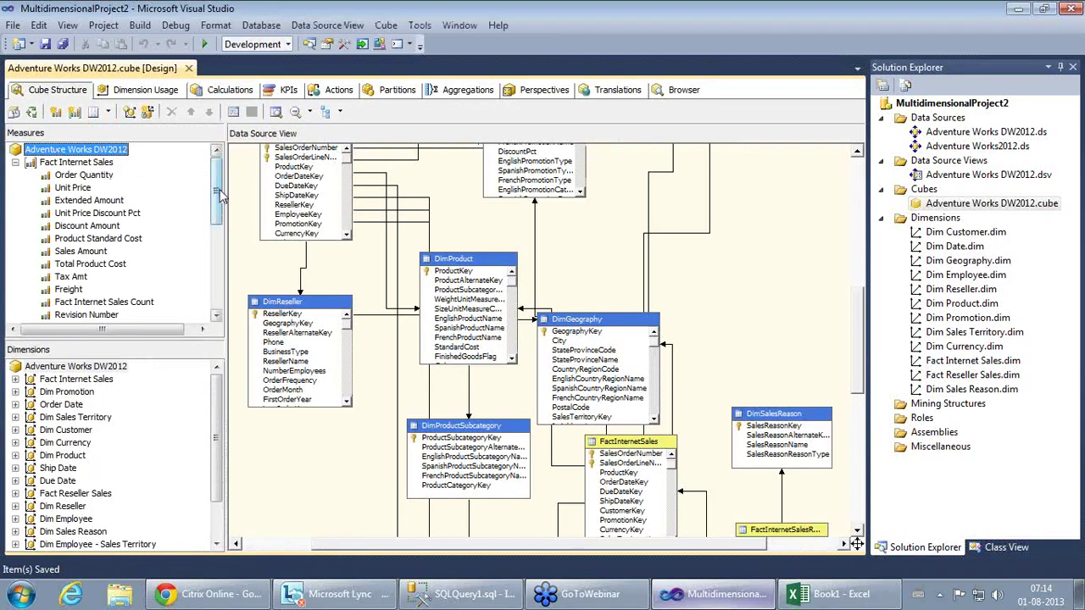
{"action": "left_click_drag", "start_coordinate": [219, 195], "coordinate": [219, 278]}
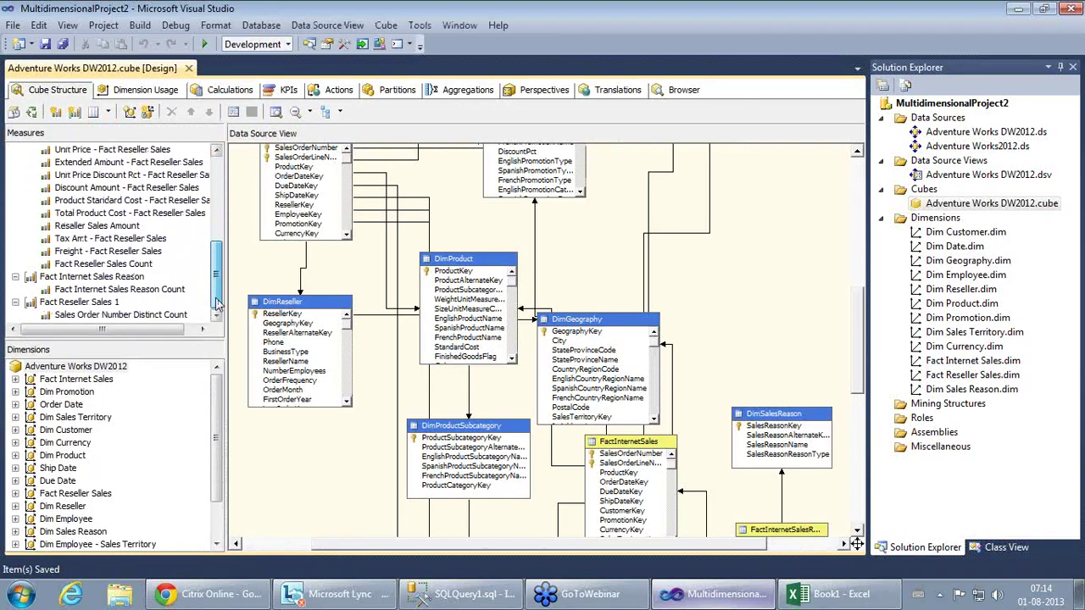
{"action": "left_click", "coordinate": [136, 316]}
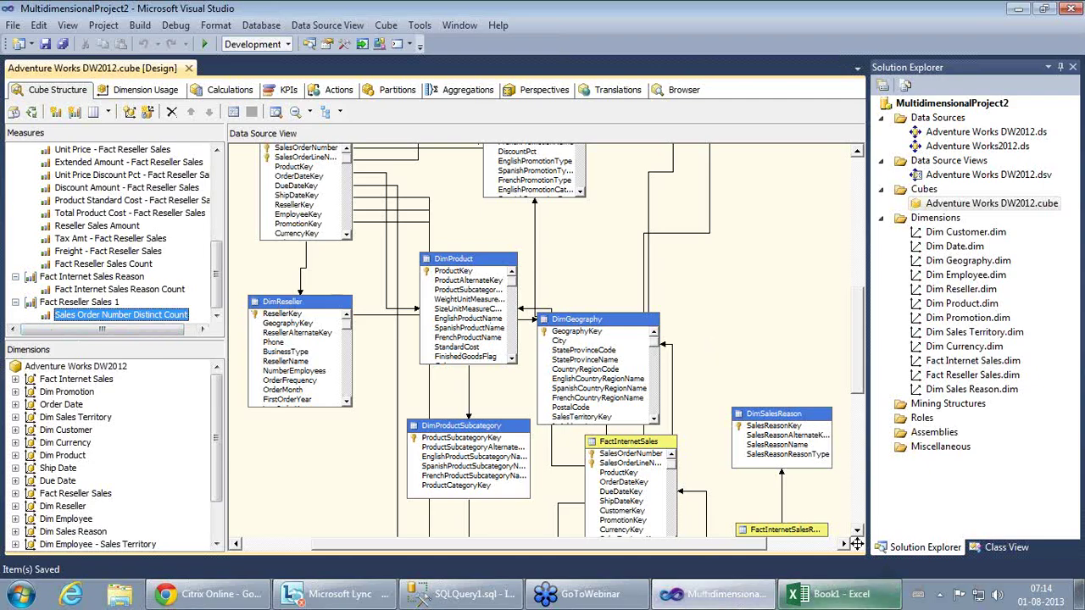
Step: Check the Excel PivotTable again, minimize Excel, and review the cube's measures from Fact Internet Sales to Sales Order Number Distinct Count
{"action": "left_click", "coordinate": [852, 596]}
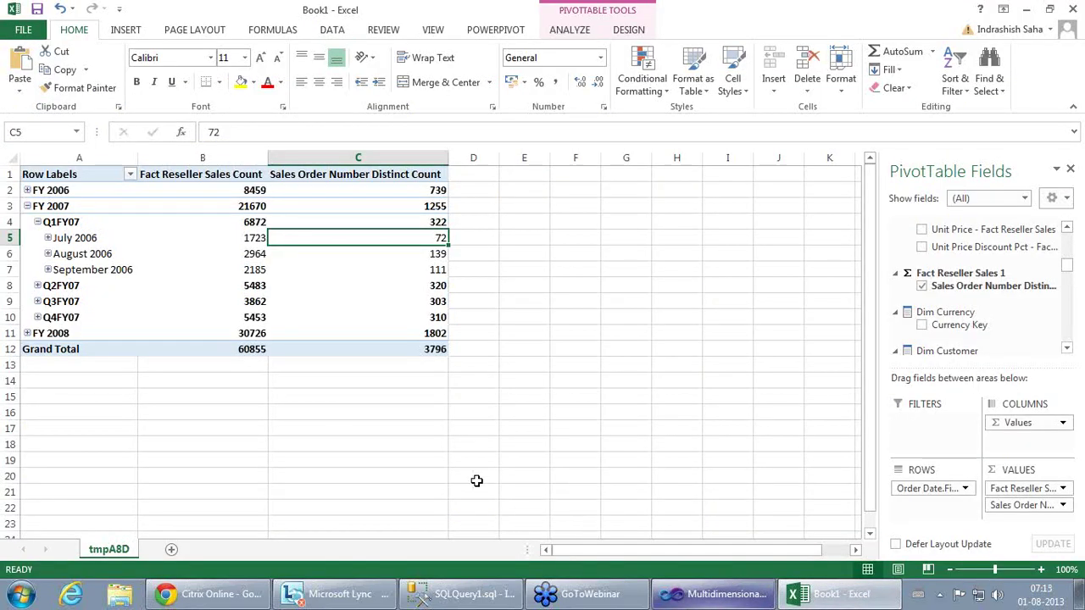
{"action": "left_click", "coordinate": [1028, 11]}
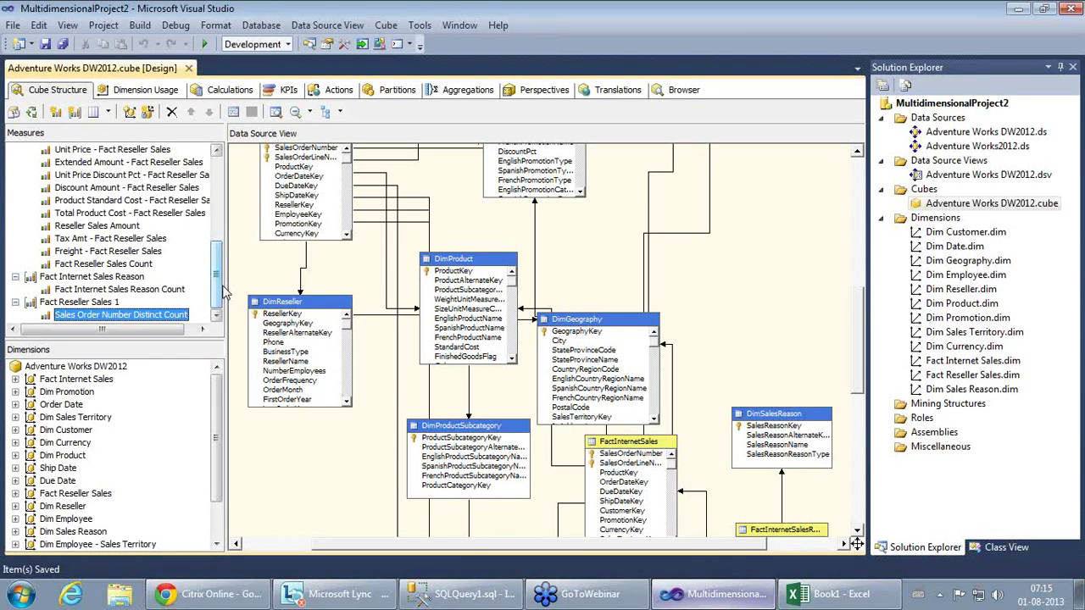
{"action": "left_click_drag", "start_coordinate": [219, 284], "coordinate": [219, 204]}
{"action": "left_click", "coordinate": [110, 265]}
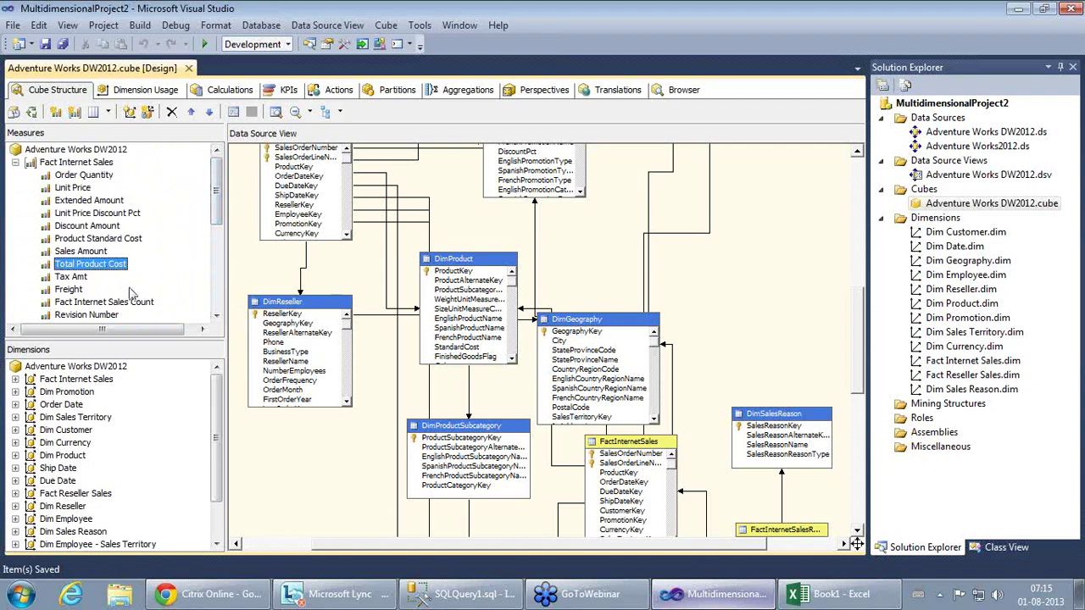
{"action": "scroll", "coordinate": [144, 288], "scroll_direction": "down", "scroll_amount": 1}
{"action": "scroll", "coordinate": [144, 288], "scroll_direction": "down", "scroll_amount": 5}
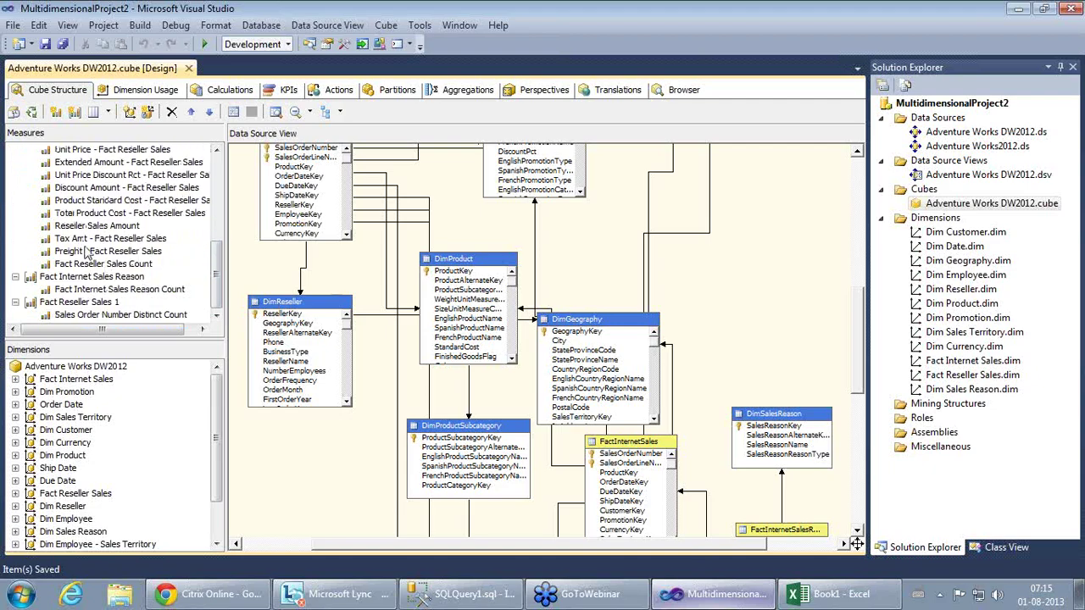
{"action": "left_click", "coordinate": [93, 251]}
{"action": "left_click", "coordinate": [140, 313]}
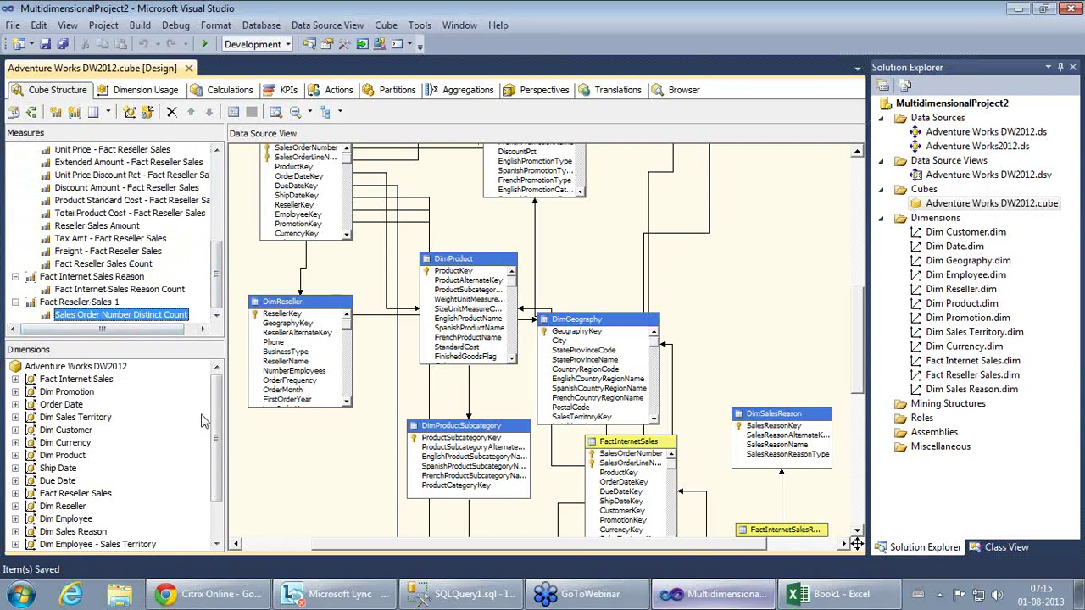
Step: Switch to SQLQuery1.sql in SQL Server Management Studio and review the distinct count expression and the July 2006 filter
{"action": "left_click", "coordinate": [475, 604]}
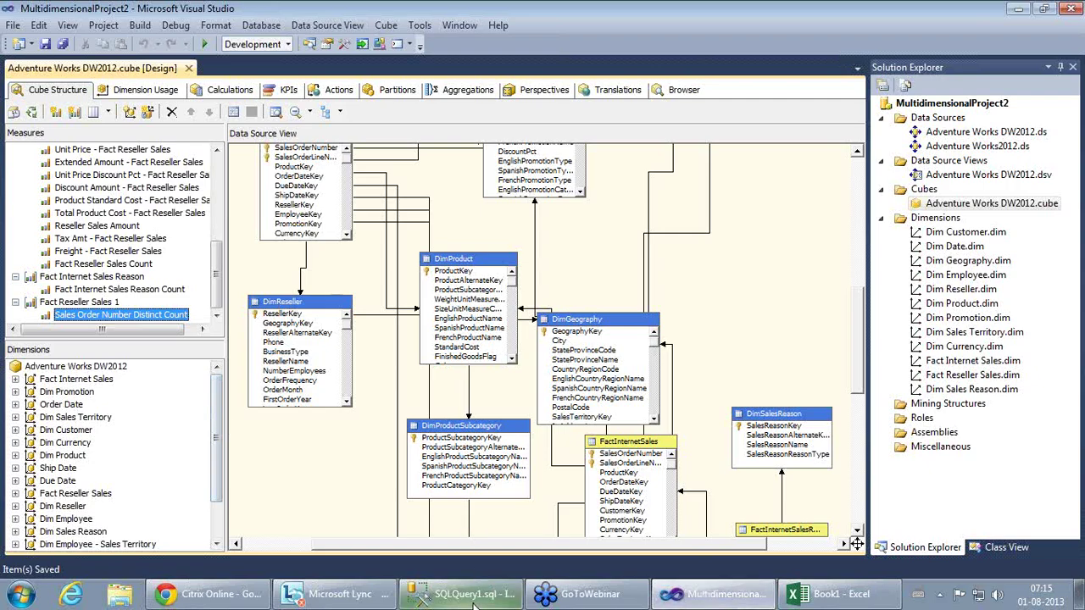
{"action": "left_click", "coordinate": [458, 219]}
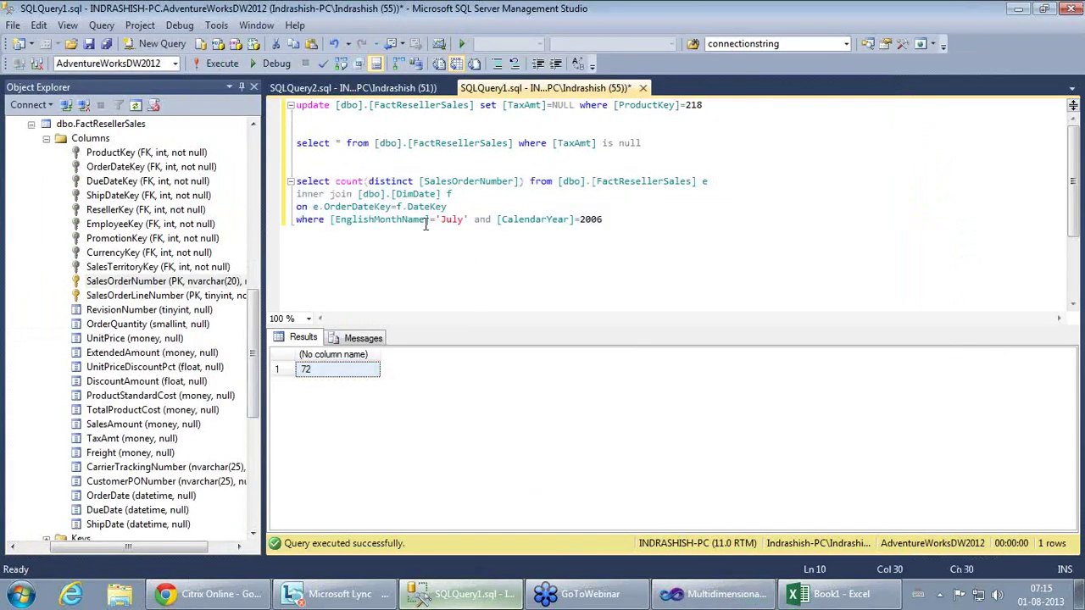
{"action": "left_click", "coordinate": [406, 182]}
{"action": "left_click_drag", "start_coordinate": [438, 220], "coordinate": [621, 226]}
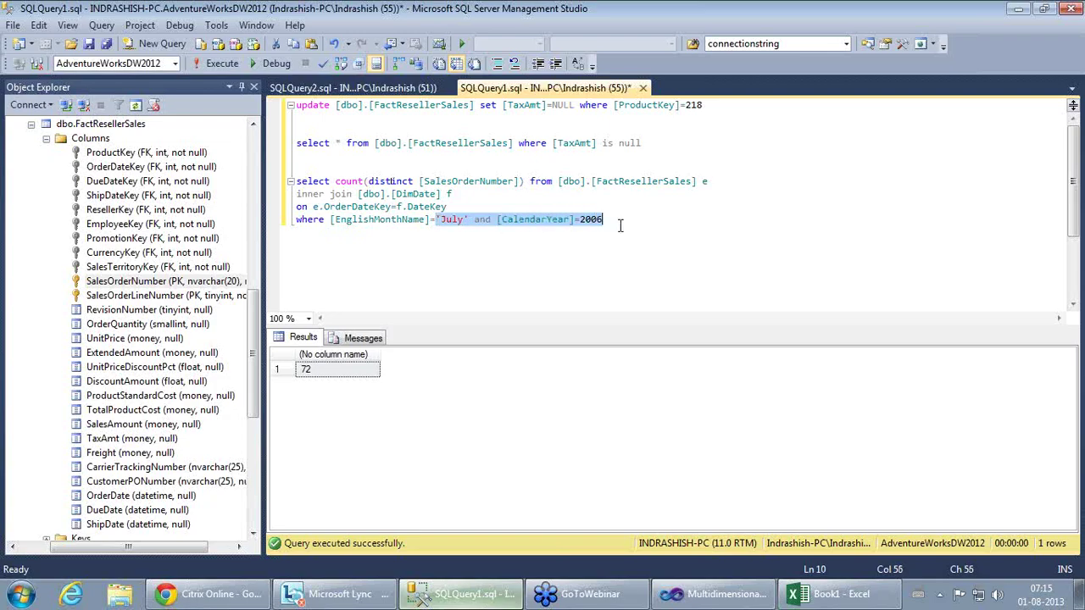
{"action": "left_click", "coordinate": [533, 271]}
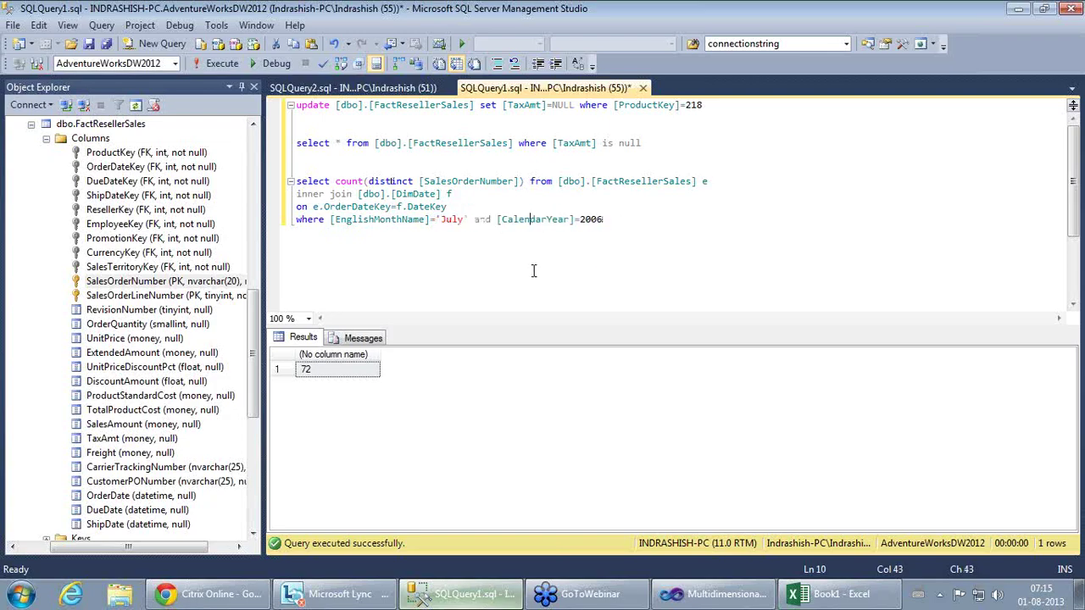
Step: Return to Visual Studio and review the cube's calculation script and the Sales Amount measure in Fact Internet Sales
{"action": "left_click", "coordinate": [688, 596]}
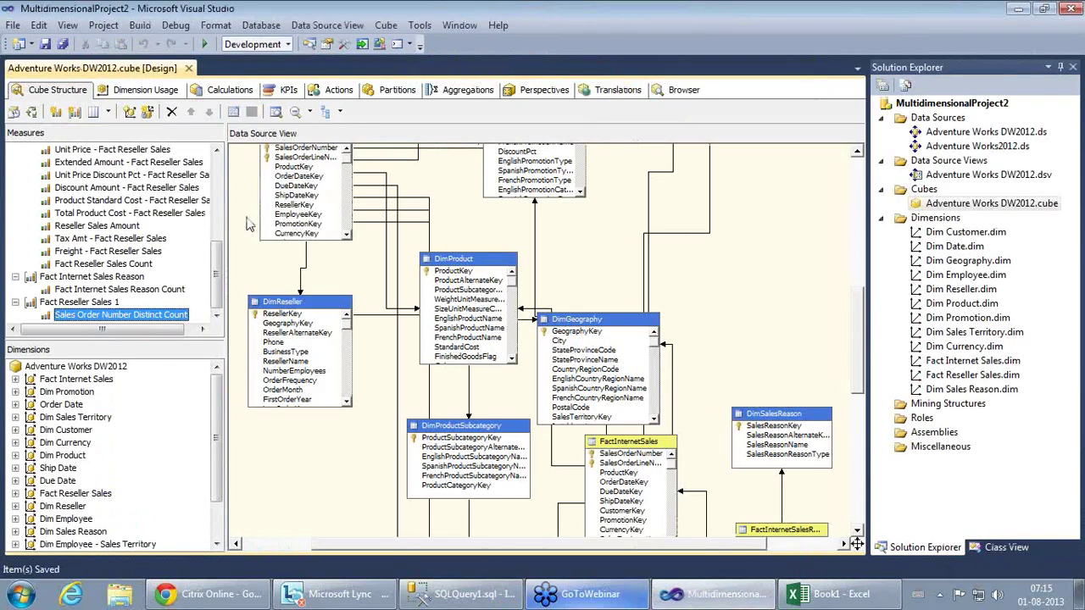
{"action": "left_click", "coordinate": [225, 91]}
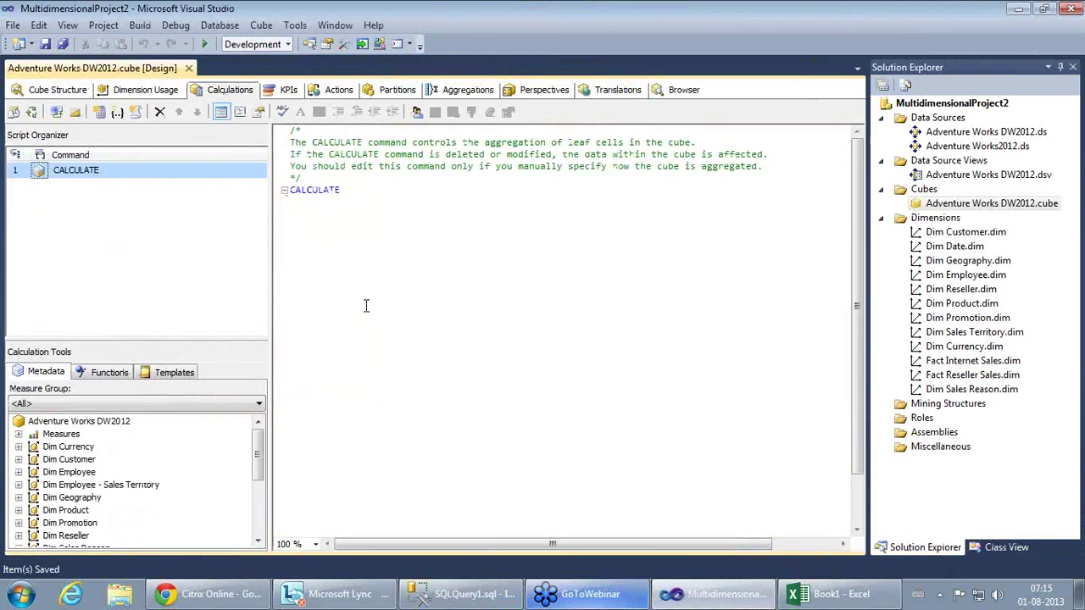
{"action": "left_click", "coordinate": [51, 90]}
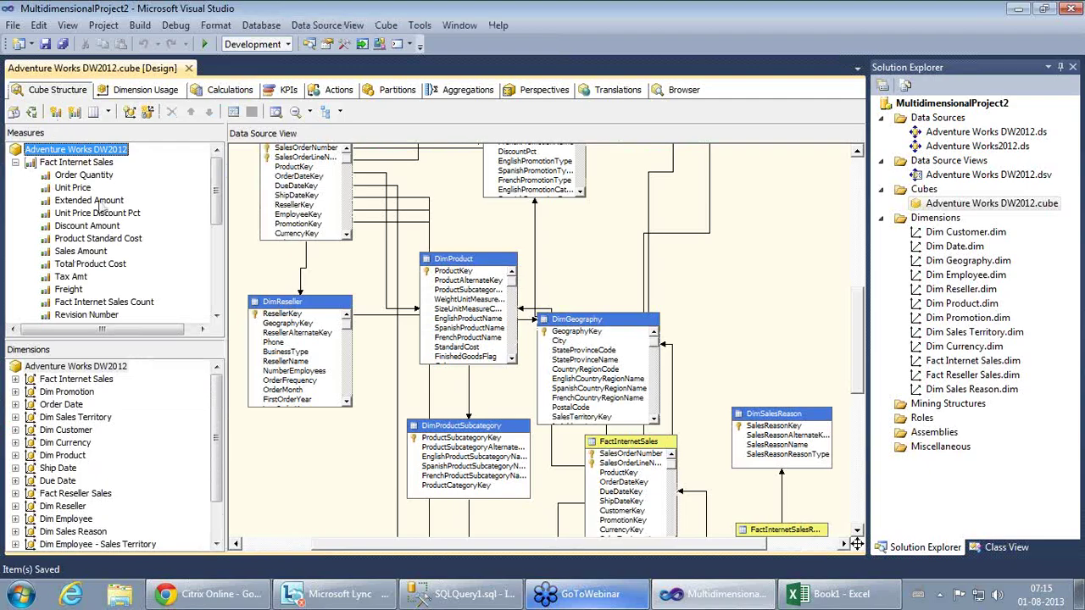
{"action": "left_click", "coordinate": [88, 253]}
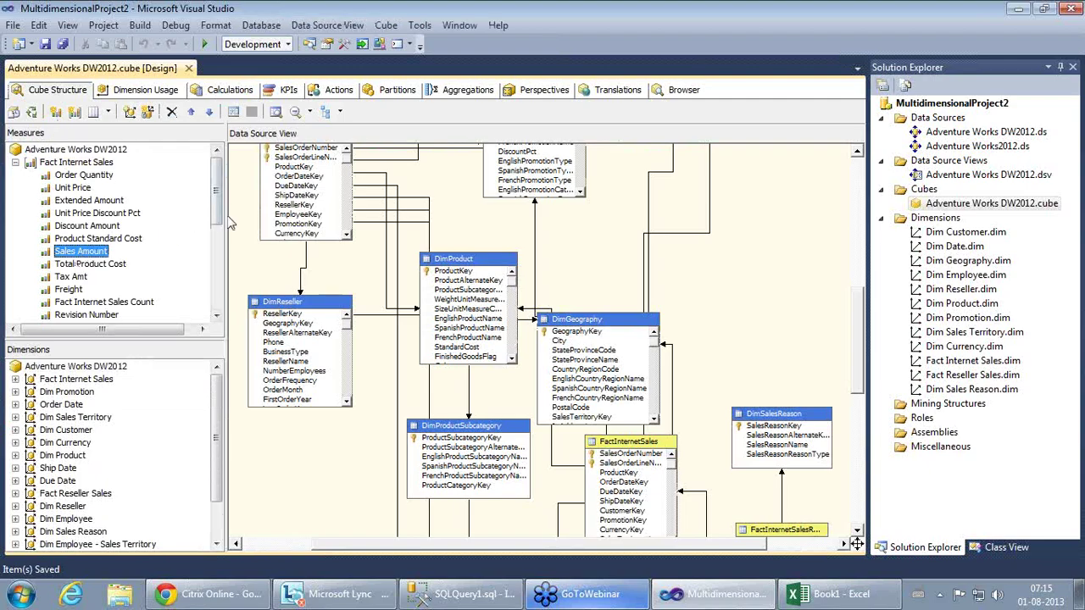
{"action": "left_click_drag", "start_coordinate": [218, 212], "coordinate": [204, 125]}
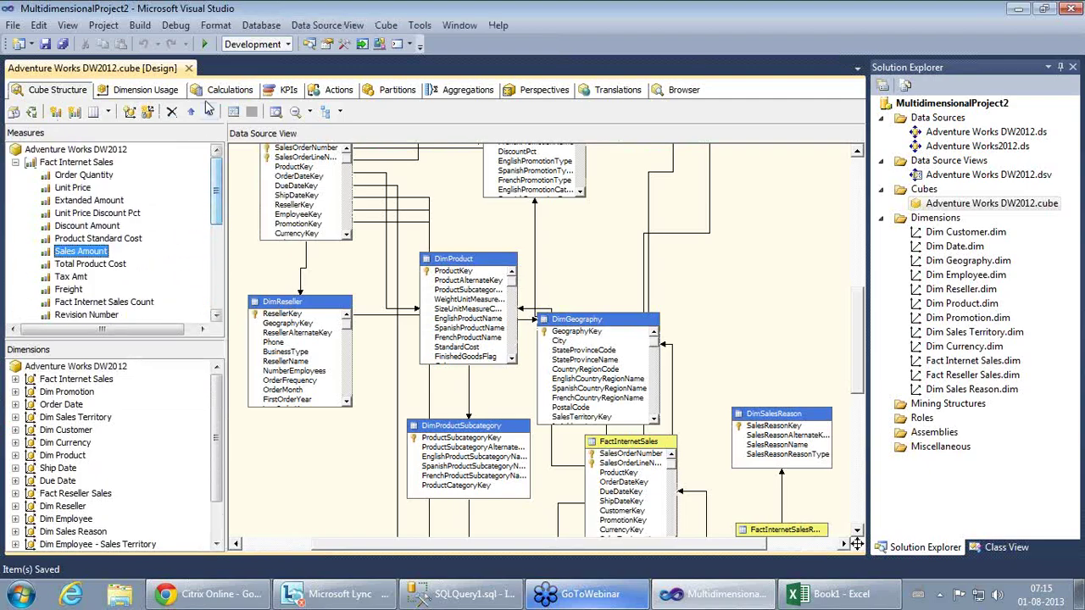
Step: Create a new calculated member in the cube's calculations and name it [Average Reseller Sales Amount per Transaction]
{"action": "left_click", "coordinate": [225, 90]}
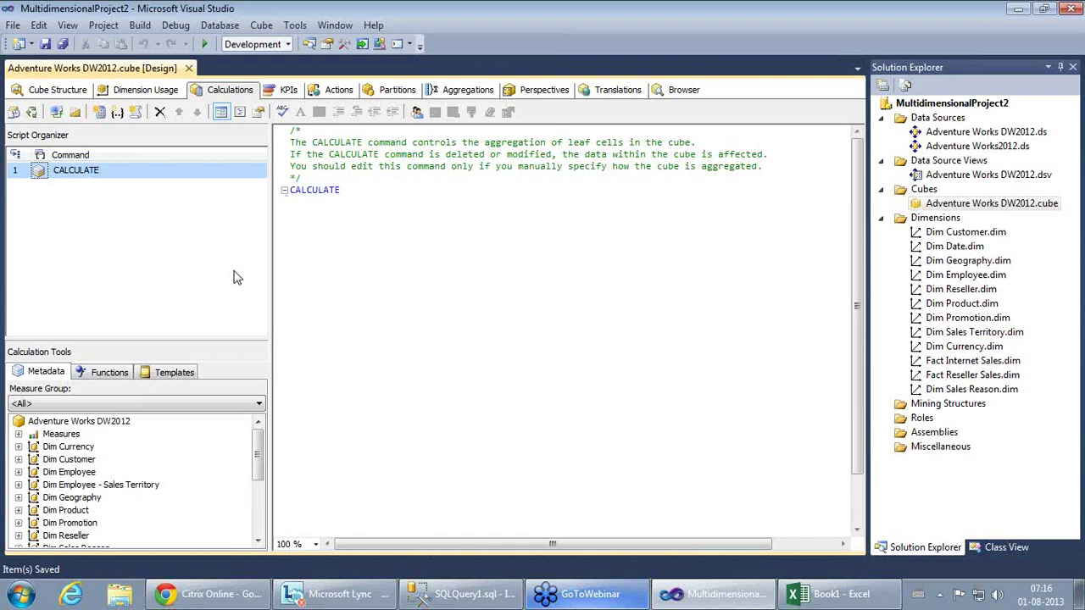
{"action": "left_click", "coordinate": [99, 116]}
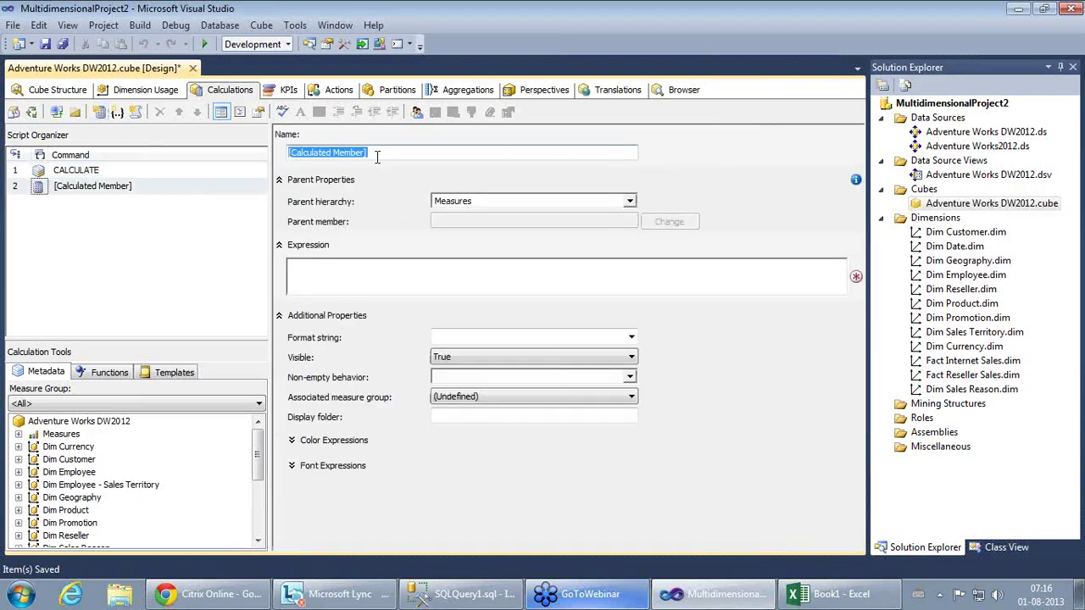
{"action": "key", "text": "End"}
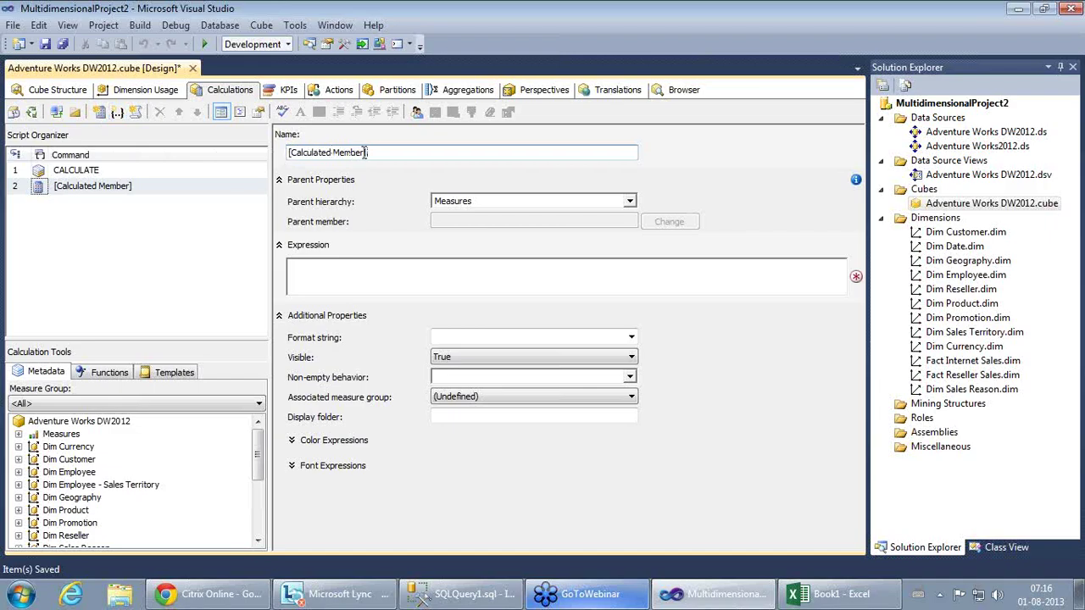
{"action": "key", "text": "BackSpace"}
{"action": "key", "text": "BackSpace"}
{"action": "key", "text": "BackSpace"}
{"action": "key", "text": "BackSpace"}
{"action": "key", "text": "BackSpace"}
{"action": "key", "text": "BackSpace"}
{"action": "key", "text": "BackSpace"}
{"action": "key", "text": "BackSpace"}
{"action": "key", "text": "BackSpace"}
{"action": "key", "text": "BackSpace"}
{"action": "key", "text": "BackSpace"}
{"action": "key", "text": "BackSpace"}
{"action": "key", "text": "BackSpace"}
{"action": "key", "text": "BackSpace"}
{"action": "key", "text": "BackSpace"}
{"action": "key", "text": "BackSpace"}
{"action": "key", "text": "BackSpace"}
{"action": "key", "text": "BackSpace"}
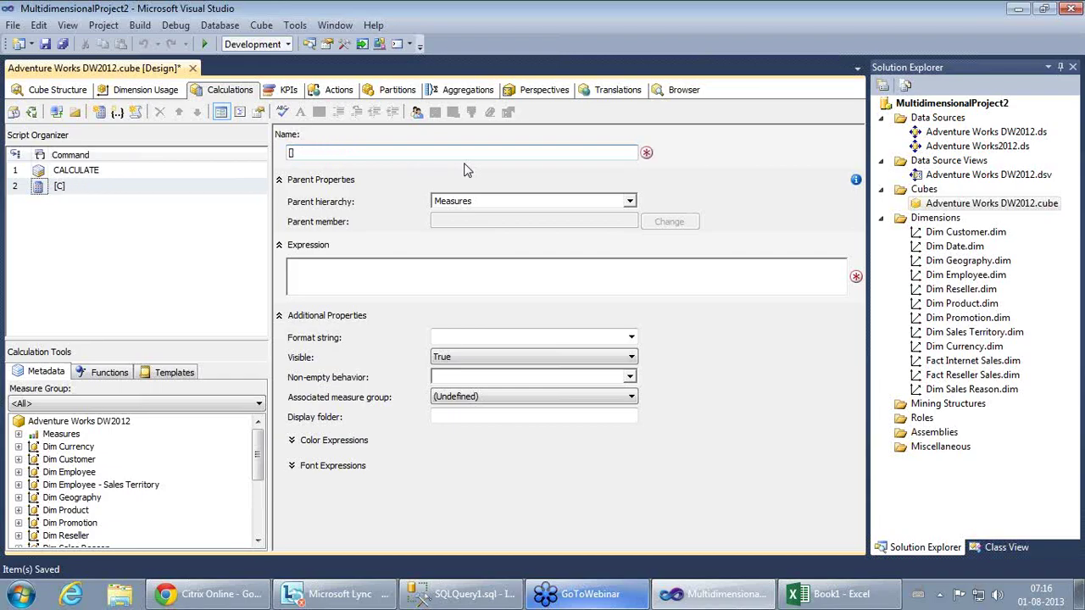
{"action": "type", "text": "Average"}
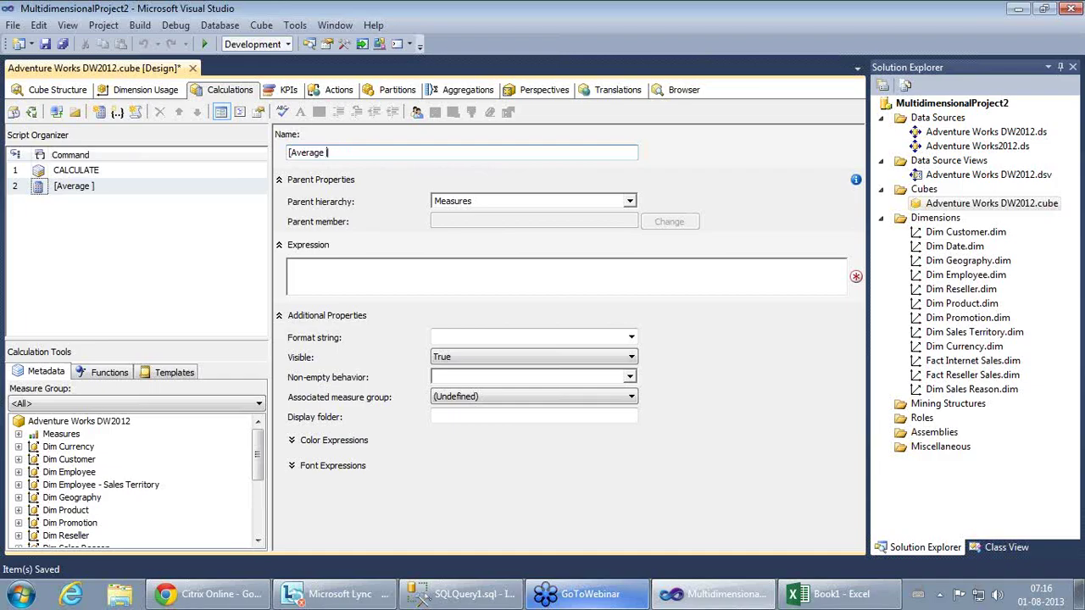
{"action": "type", "text": " Reseller Sales "}
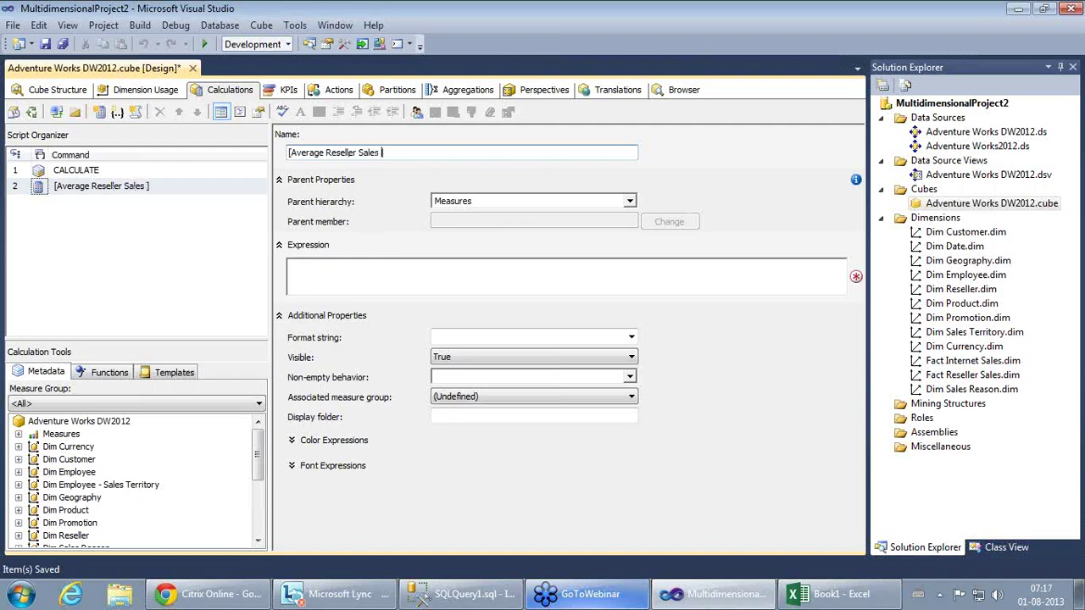
{"action": "type", "text": "Amount per Transaction"}
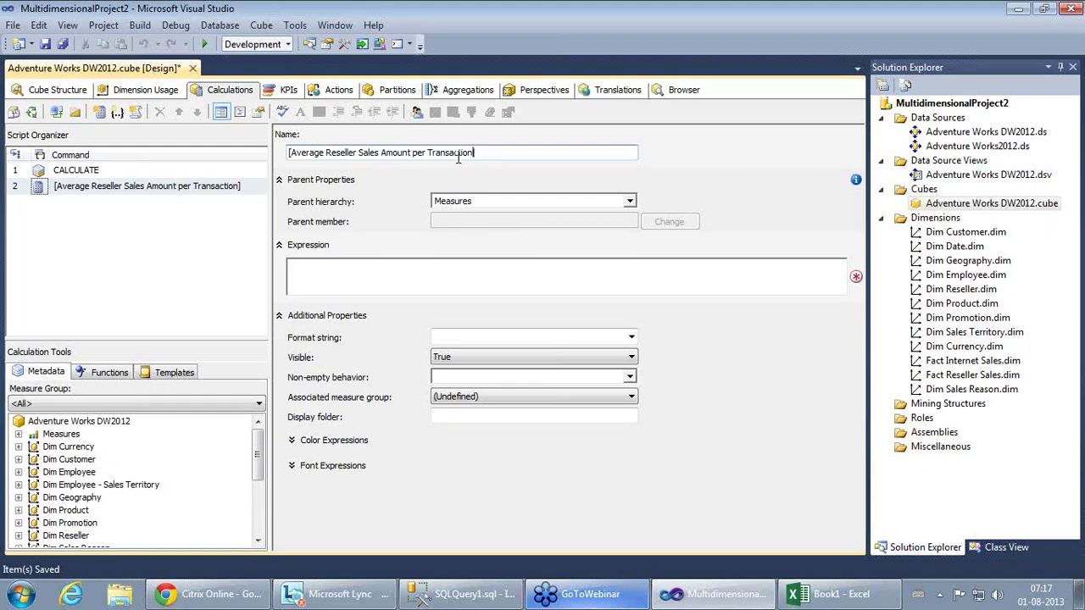
Step: Insert the Reseller Sales Amount measure from Fact Reseller Sales into the calculated member's expression
{"action": "left_click", "coordinate": [308, 278]}
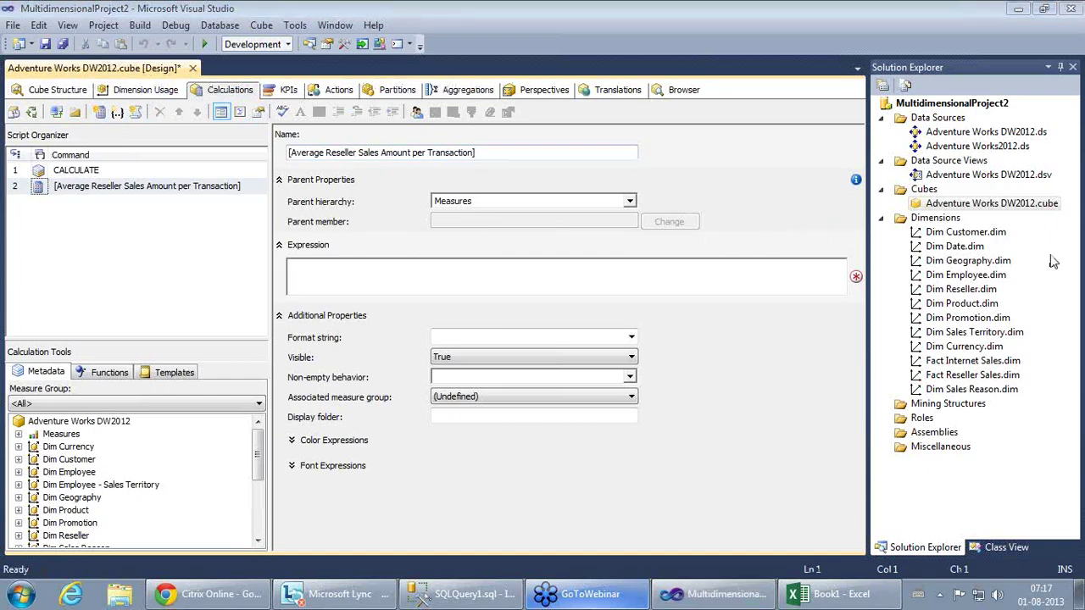
{"action": "left_click", "coordinate": [19, 434]}
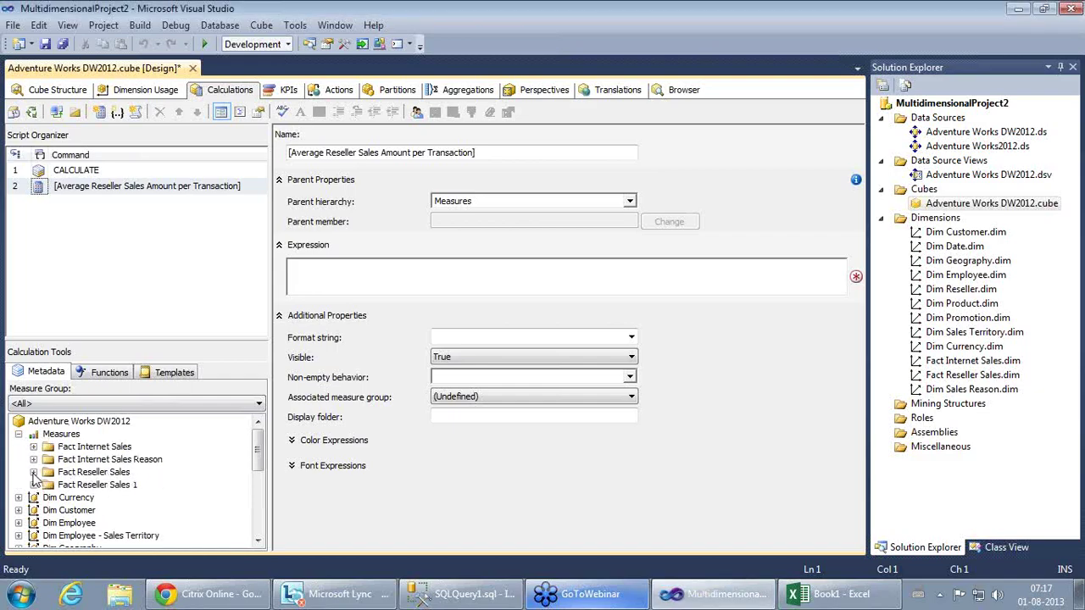
{"action": "left_click", "coordinate": [33, 472]}
{"action": "scroll", "coordinate": [258, 464], "scroll_direction": "down", "scroll_amount": 1}
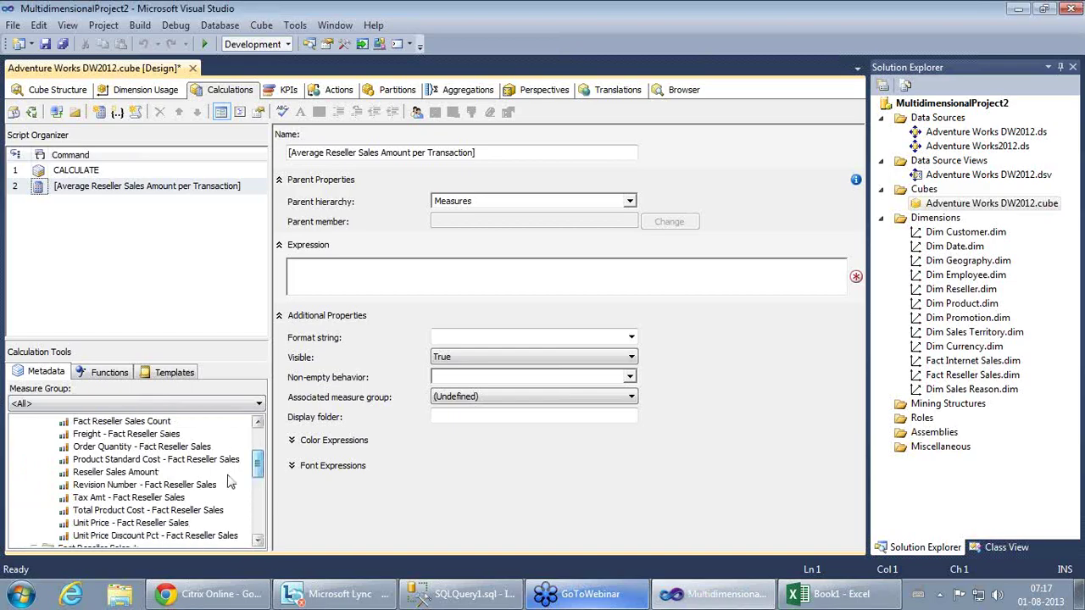
{"action": "left_click", "coordinate": [116, 473]}
{"action": "left_click_drag", "start_coordinate": [116, 479], "coordinate": [355, 283]}
{"action": "left_click", "coordinate": [483, 276]}
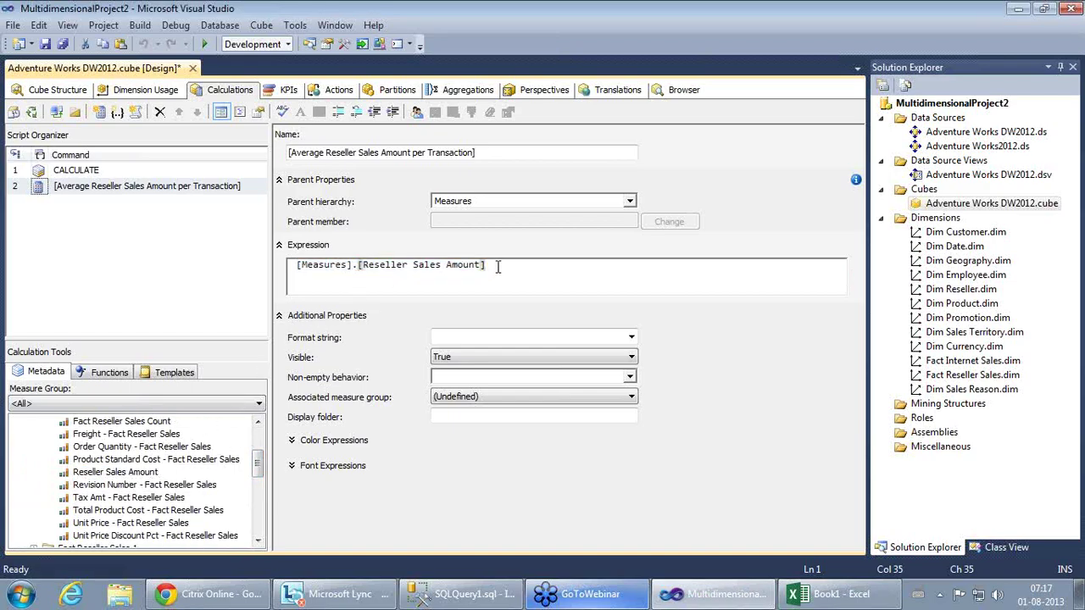
Step: Complete the expression by dividing by the Fact Reseller Sales Count measure
{"action": "type", "text": "/"}
{"action": "left_click", "coordinate": [259, 543]}
{"action": "left_click", "coordinate": [259, 543]}
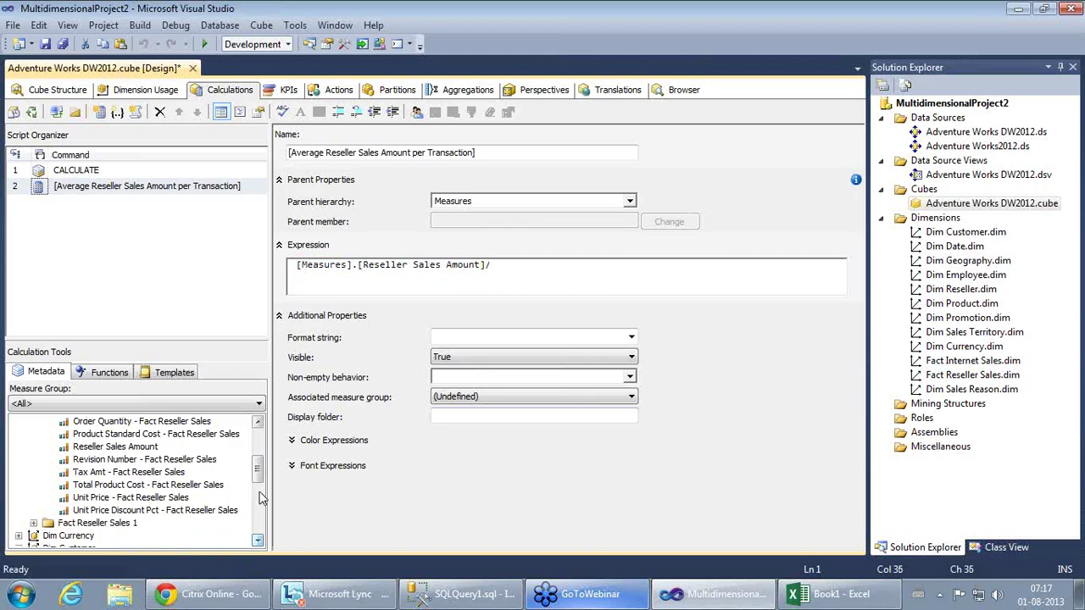
{"action": "left_click", "coordinate": [260, 424]}
{"action": "left_click", "coordinate": [260, 424]}
{"action": "left_click", "coordinate": [260, 424]}
{"action": "left_click", "coordinate": [261, 423]}
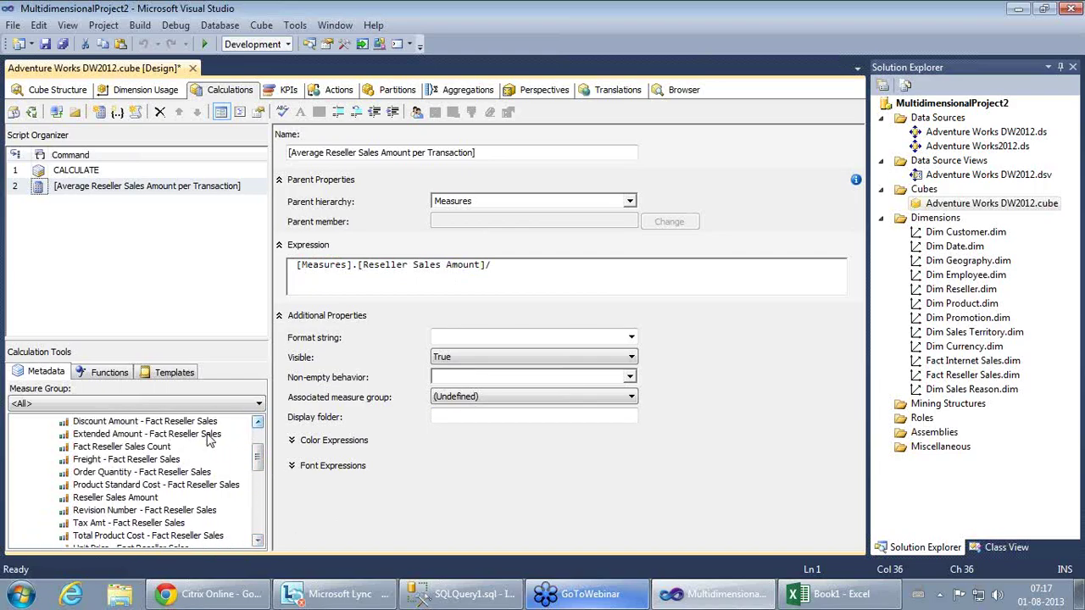
{"action": "left_click", "coordinate": [124, 450]}
{"action": "left_click", "coordinate": [531, 279]}
{"action": "left_click_drag", "start_coordinate": [531, 279], "coordinate": [531, 279]}
{"action": "left_click", "coordinate": [731, 272]}
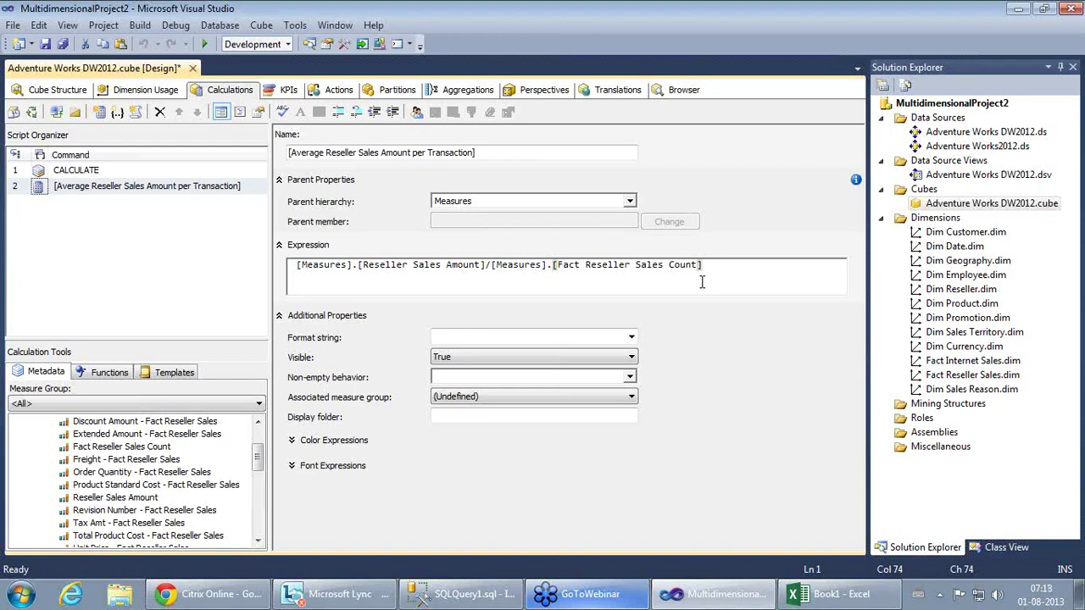
Step: Set the calculated member's format string to "#,###,#0.0;-#,###,#0.0"
{"action": "left_click", "coordinate": [631, 338]}
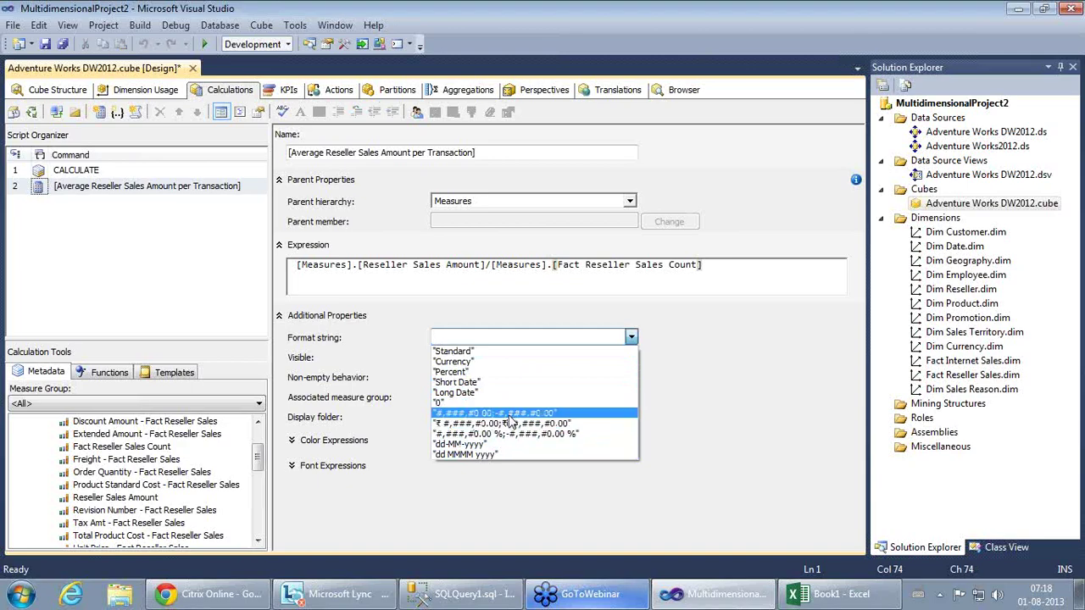
{"action": "key", "text": "Escape"}
{"action": "type", "text": "\"#,###,#0.00;-#,###,#0.00\""}
{"action": "left_click", "coordinate": [568, 337]}
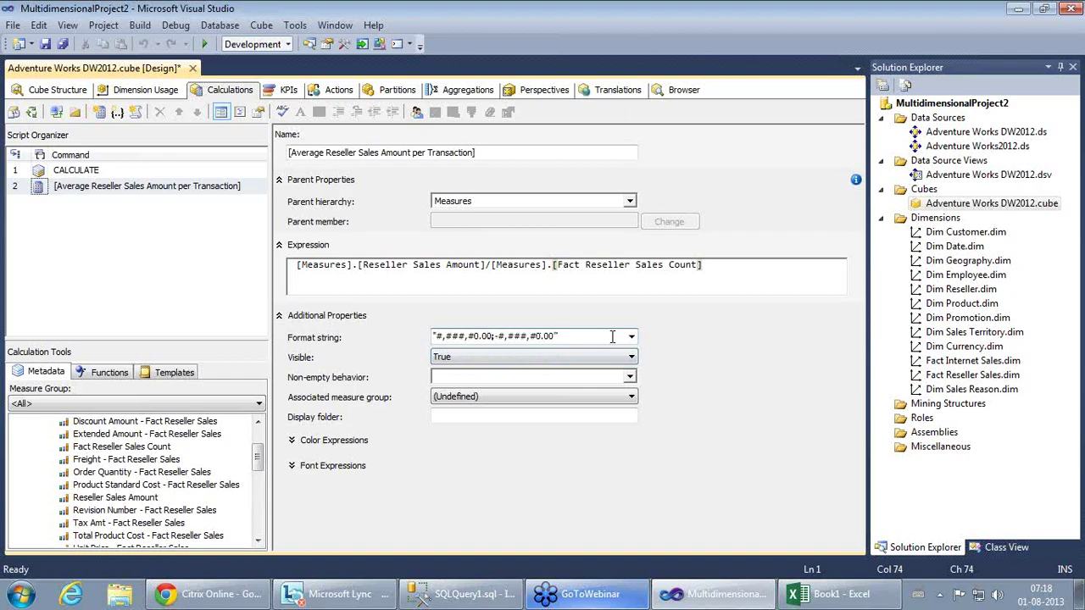
{"action": "key", "text": "BackSpace"}
{"action": "left_click", "coordinate": [733, 279]}
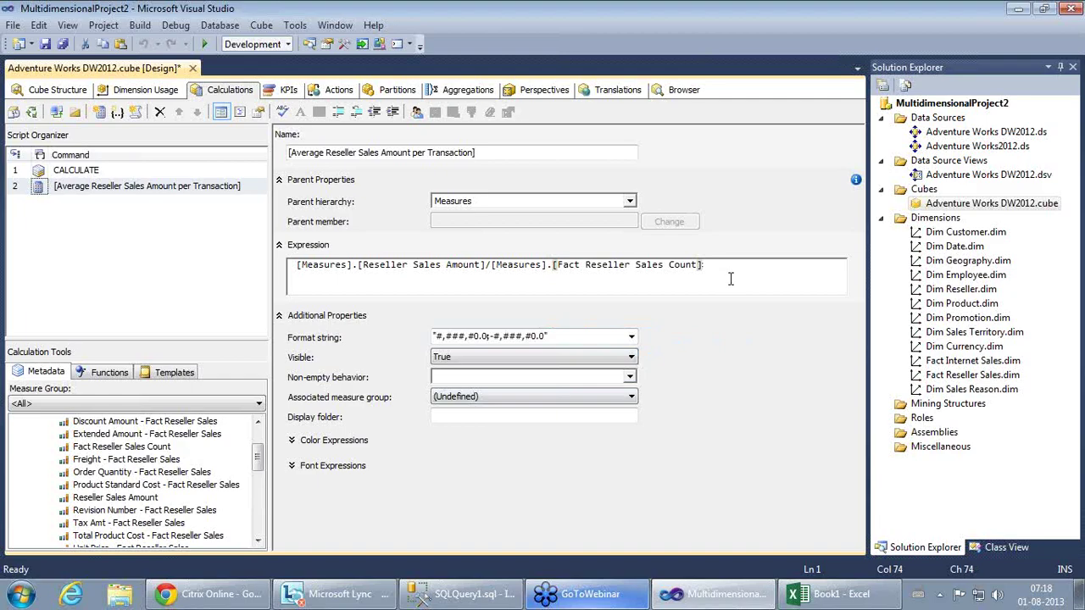
Step: Examine the associated measure group options and locate the expression's Reseller Sales Amount measure in the cube structure
{"action": "left_click", "coordinate": [629, 402]}
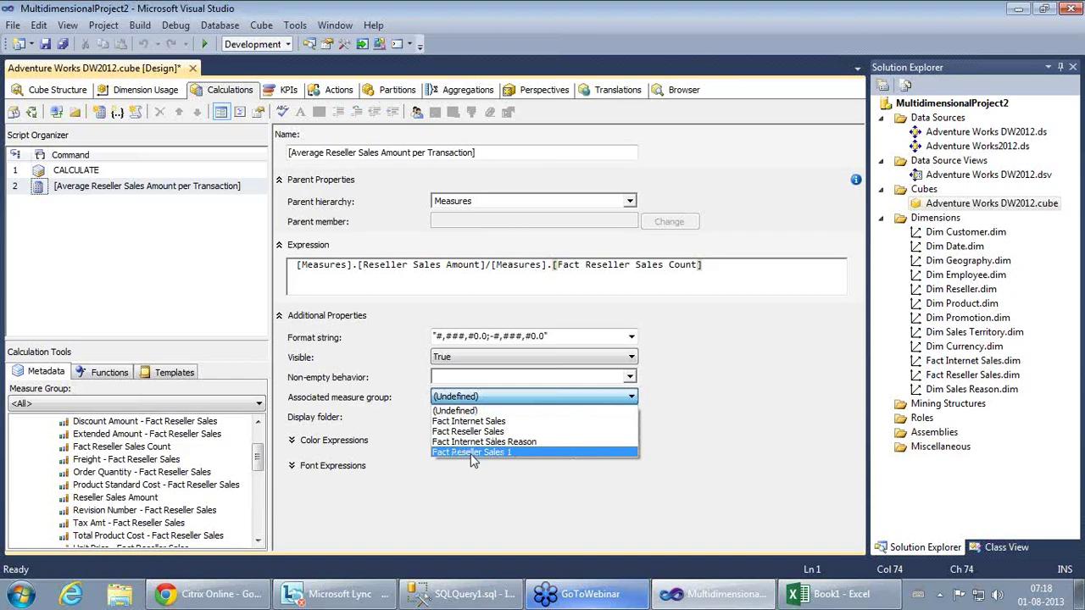
{"action": "left_click", "coordinate": [383, 272]}
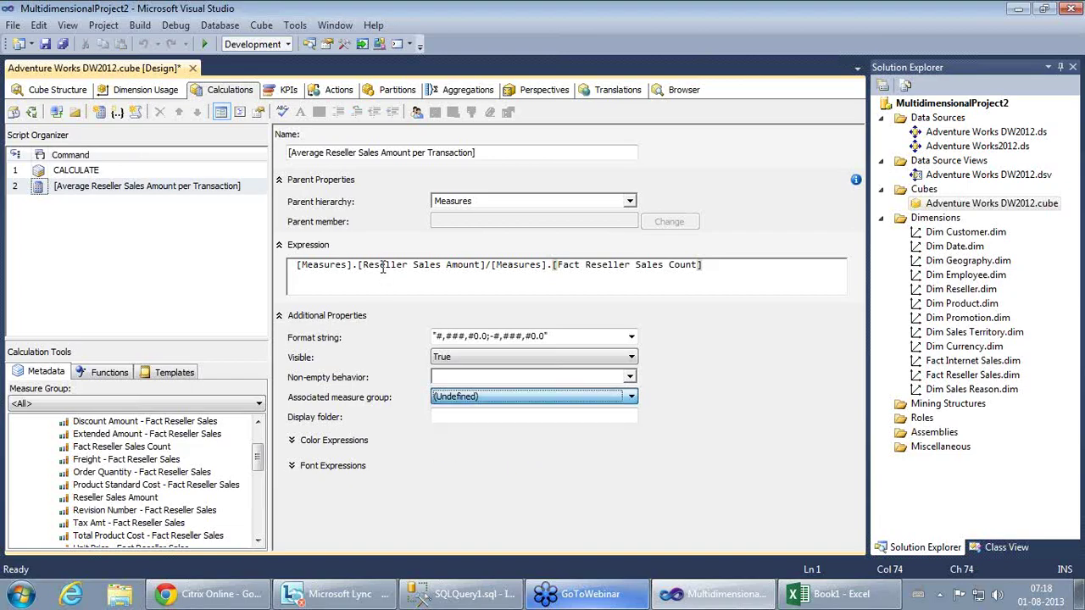
{"action": "left_click_drag", "start_coordinate": [363, 269], "coordinate": [473, 273]}
{"action": "left_click", "coordinate": [441, 290]}
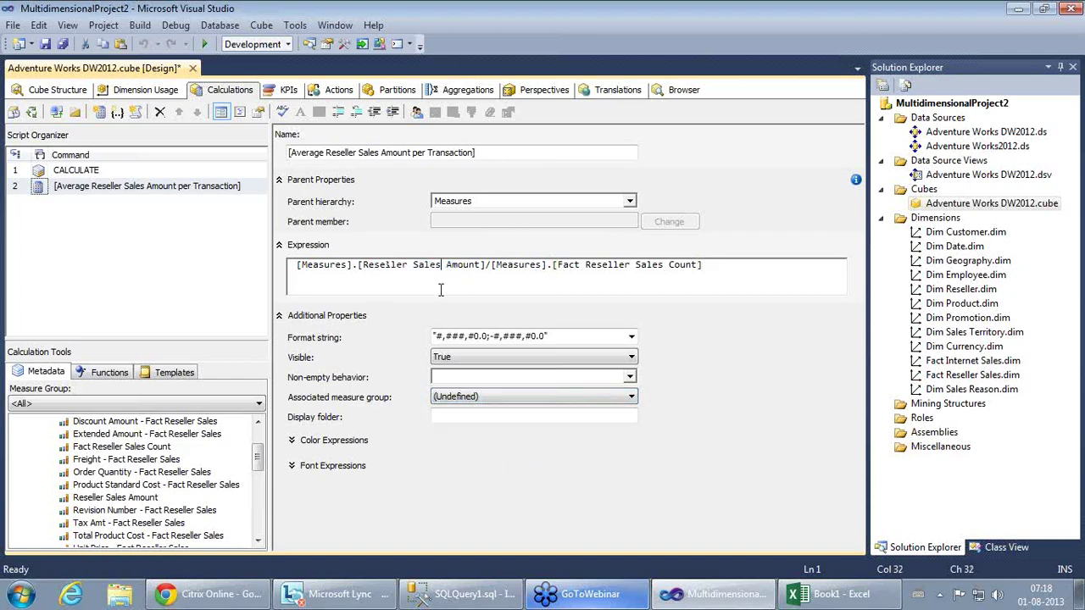
{"action": "left_click", "coordinate": [52, 90]}
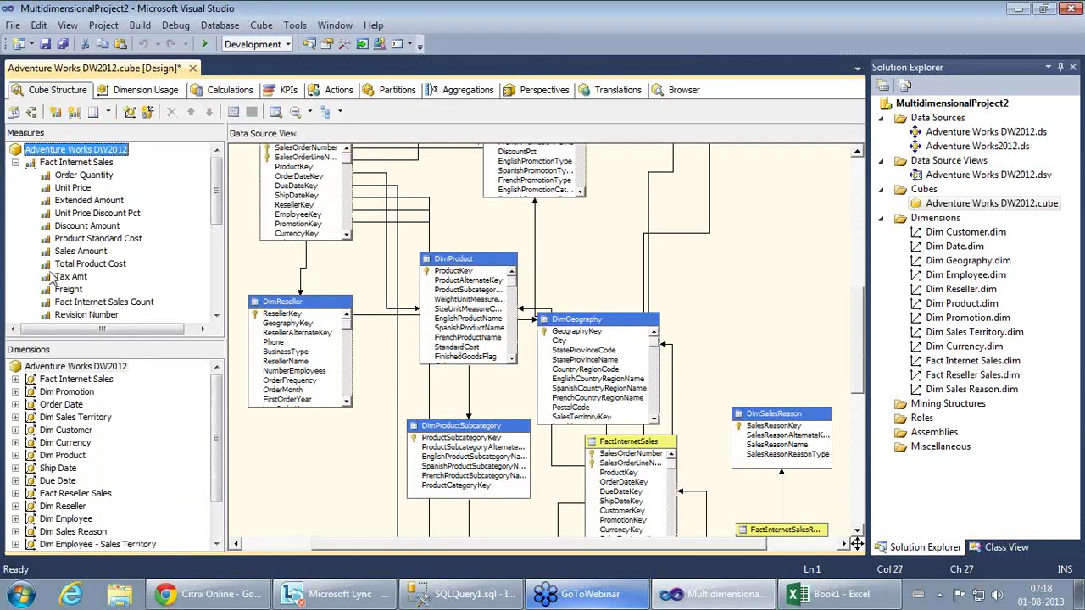
{"action": "scroll", "coordinate": [110, 244], "scroll_direction": "down", "scroll_amount": 6}
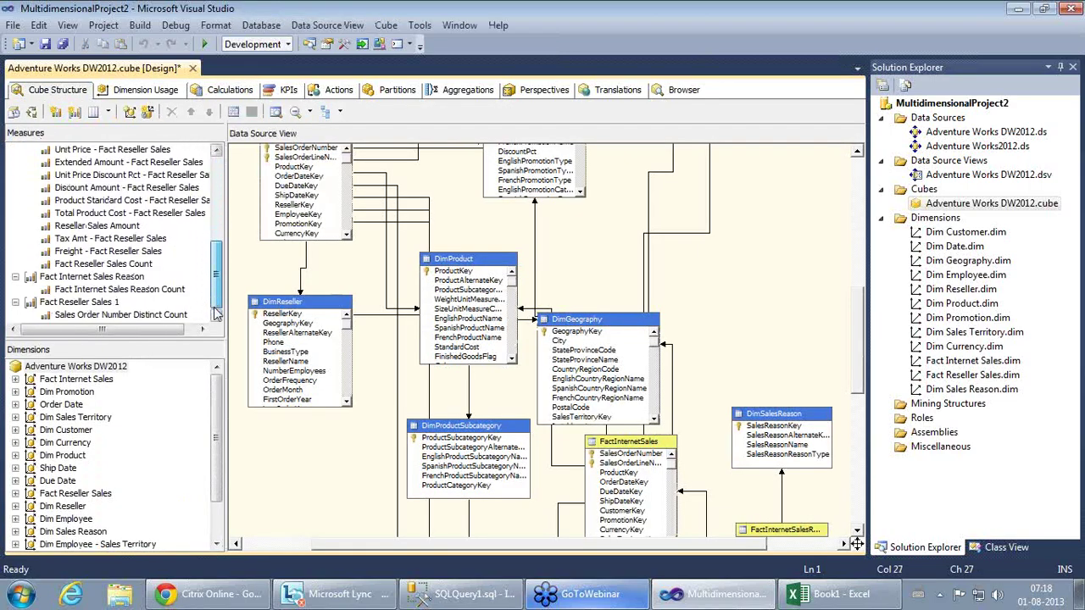
{"action": "left_click", "coordinate": [93, 226]}
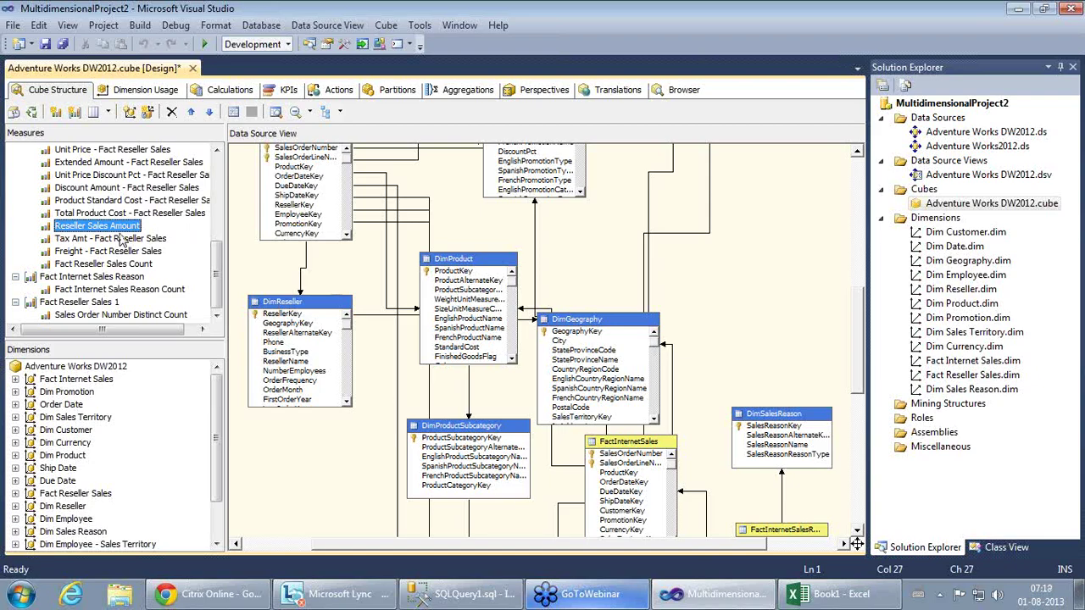
{"action": "left_click", "coordinate": [219, 97]}
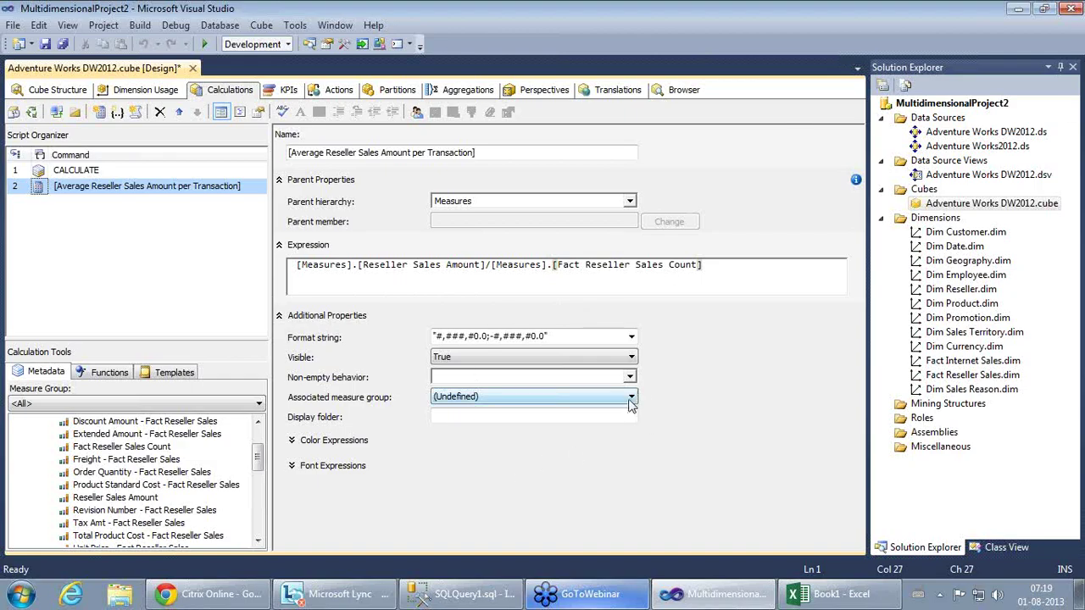
Step: Return to the cube structure and check which measure group contains Reseller Sales Amount
{"action": "left_click", "coordinate": [32, 91]}
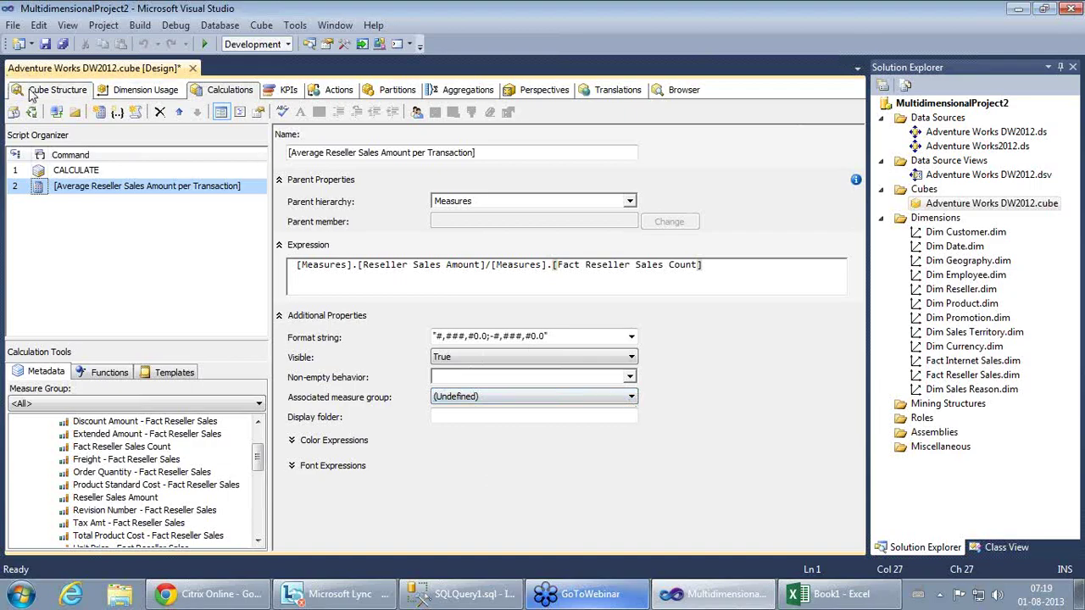
{"action": "left_click_drag", "start_coordinate": [217, 222], "coordinate": [228, 301]}
{"action": "left_click", "coordinate": [89, 226]}
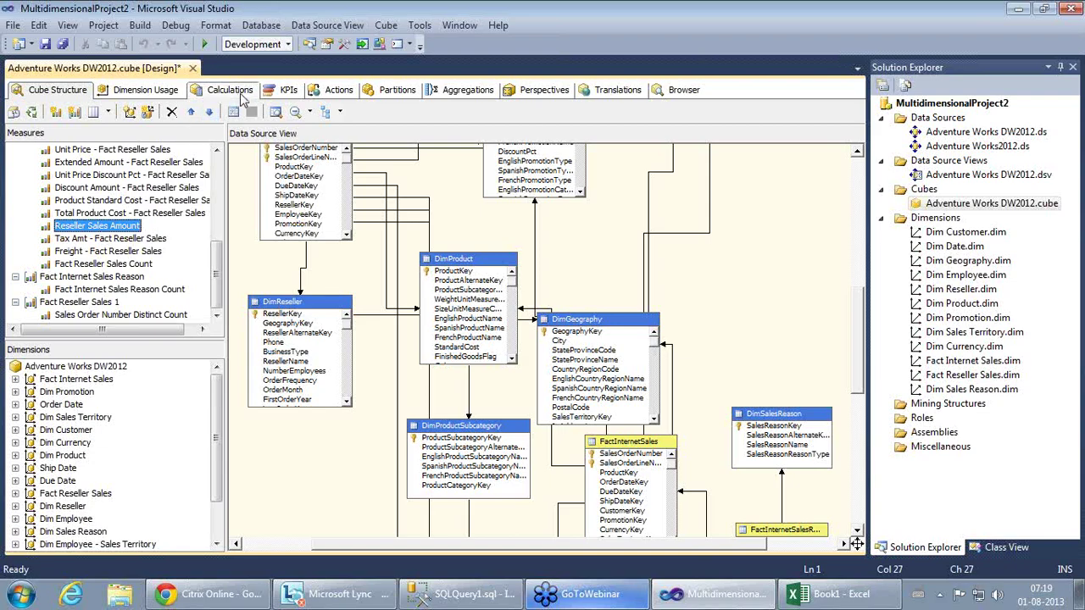
{"action": "mouse_move", "coordinate": [217, 246]}
{"action": "left_mouse_down"}
{"action": "mouse_move", "coordinate": [218, 223]}
{"action": "mouse_move", "coordinate": [217, 244]}
{"action": "left_mouse_up"}
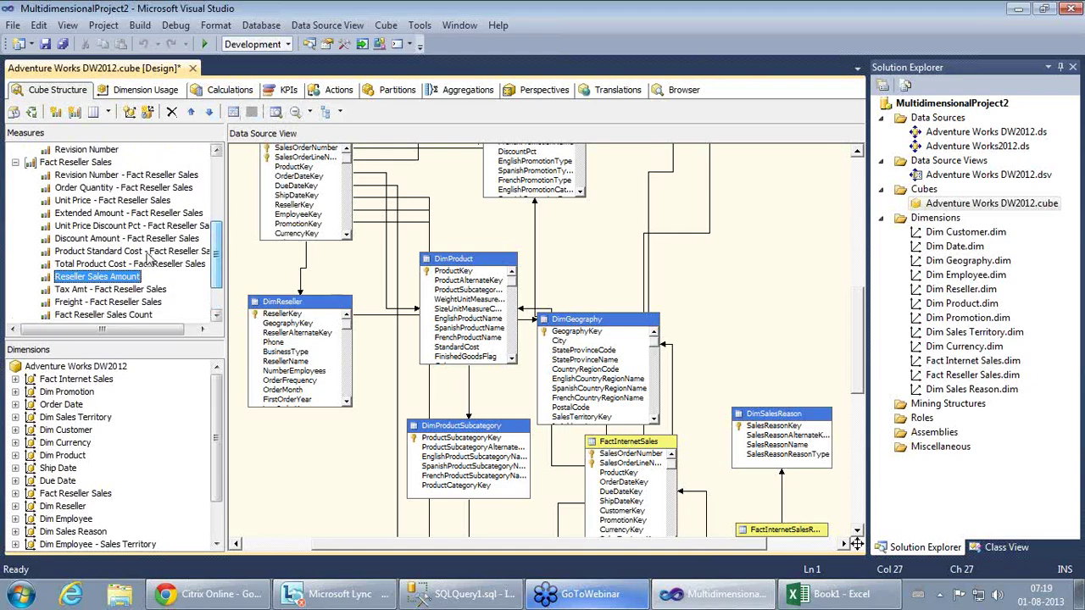
{"action": "right_click", "coordinate": [129, 280]}
{"action": "left_click", "coordinate": [126, 213]}
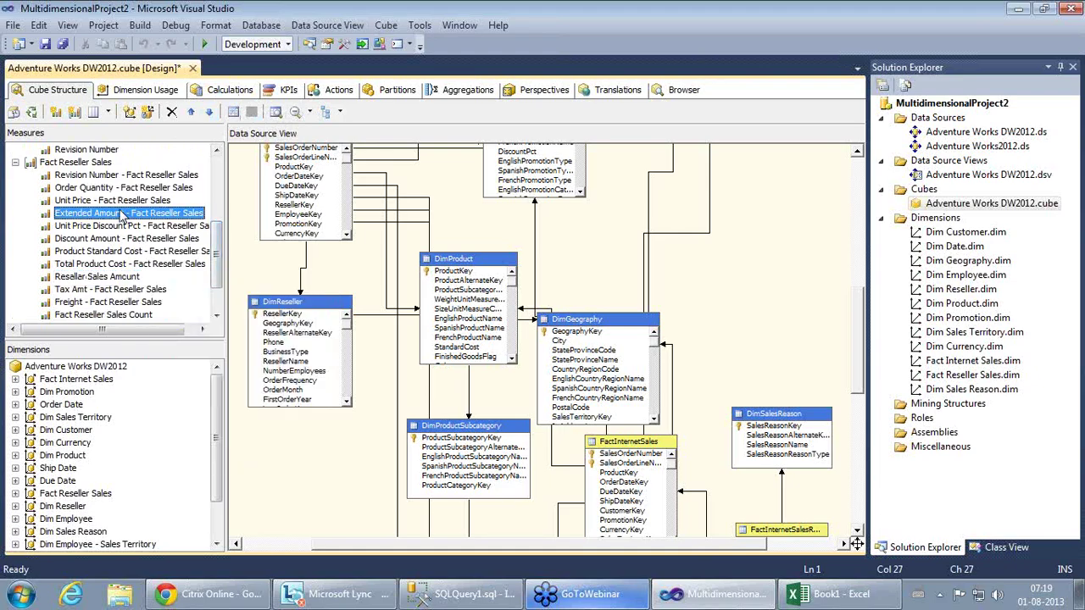
{"action": "left_click", "coordinate": [79, 162]}
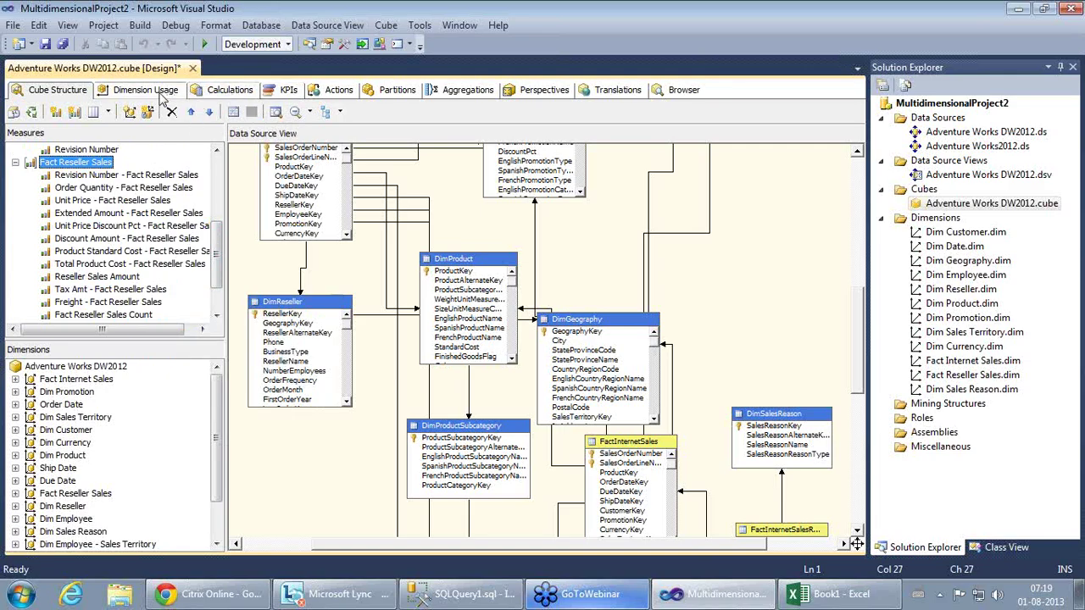
Step: Review the numerator and denominator of the calculated member's expression
{"action": "left_click", "coordinate": [222, 91]}
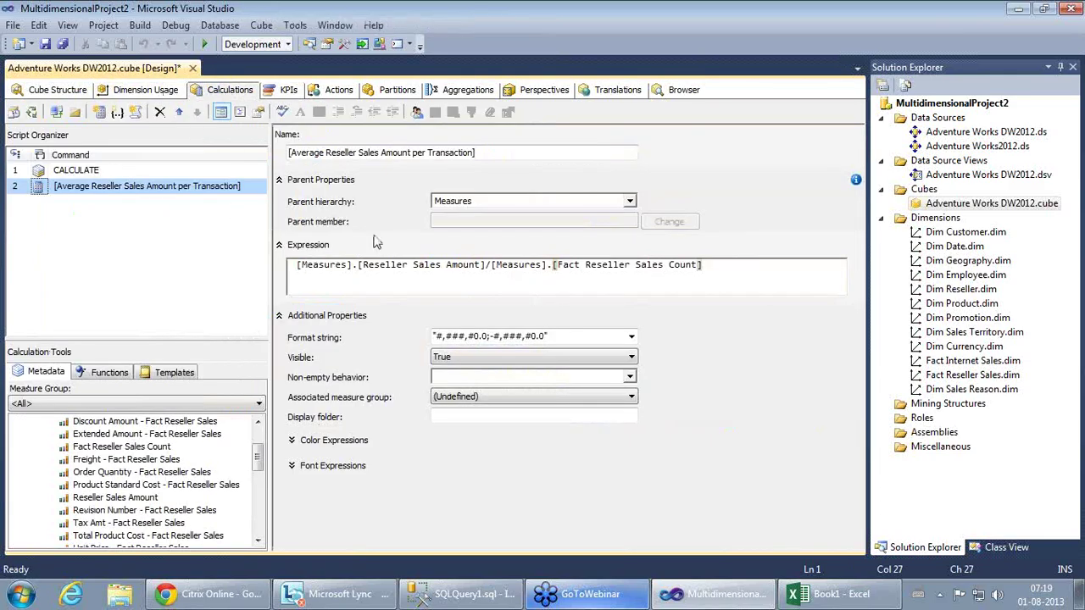
{"action": "left_click_drag", "start_coordinate": [364, 266], "coordinate": [476, 268]}
{"action": "left_click", "coordinate": [555, 269]}
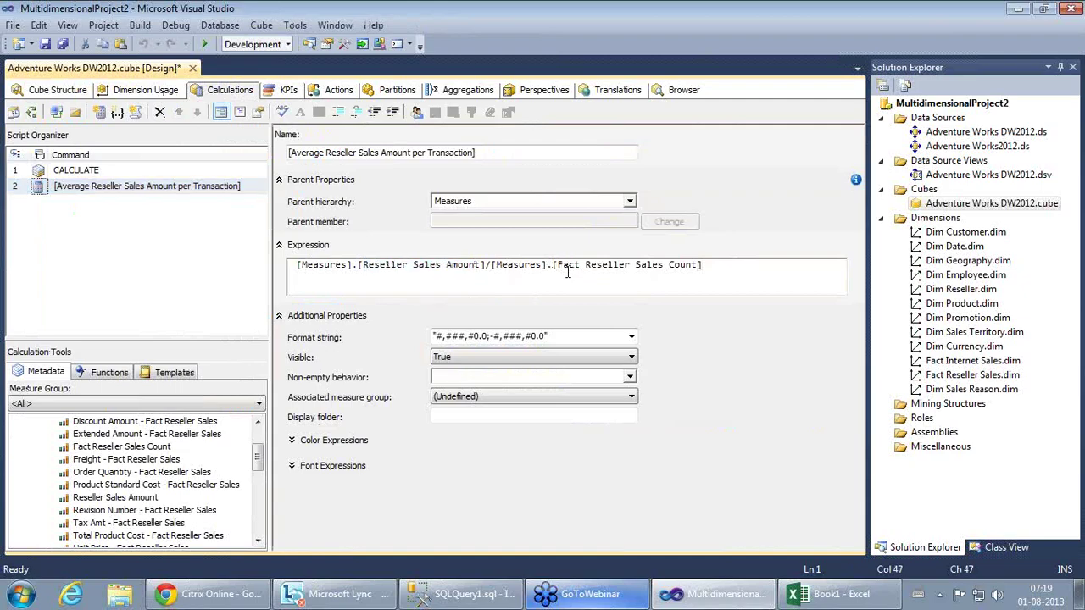
{"action": "left_click_drag", "start_coordinate": [488, 267], "coordinate": [298, 271]}
{"action": "left_click", "coordinate": [494, 280]}
{"action": "left_click_drag", "start_coordinate": [492, 269], "coordinate": [726, 270]}
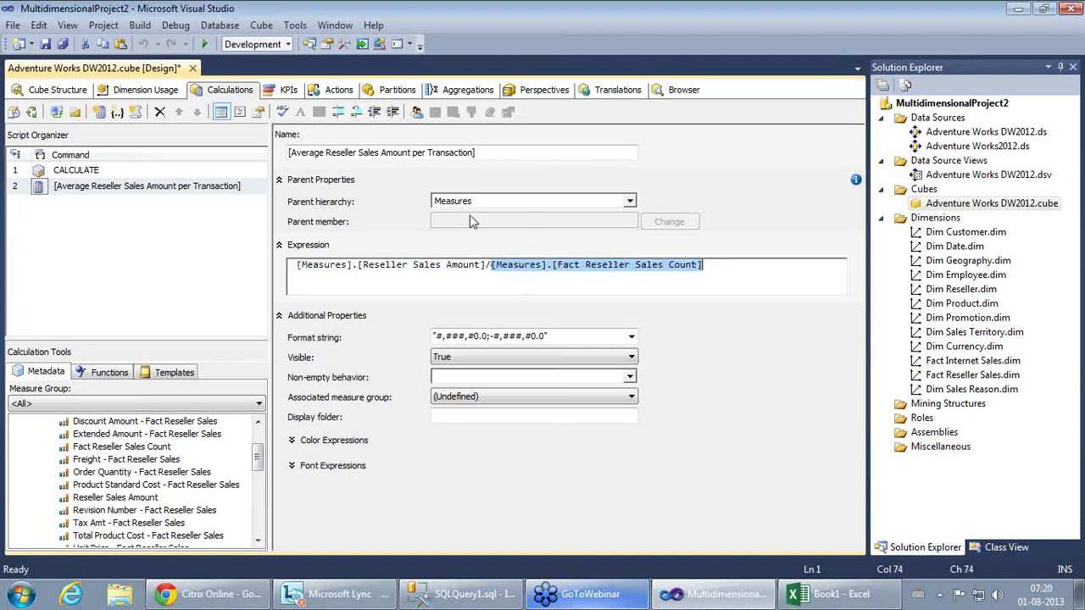
Step: Set the calculated member's associated measure group to Fact Reseller Sales
{"action": "left_click_drag", "start_coordinate": [302, 154], "coordinate": [424, 159]}
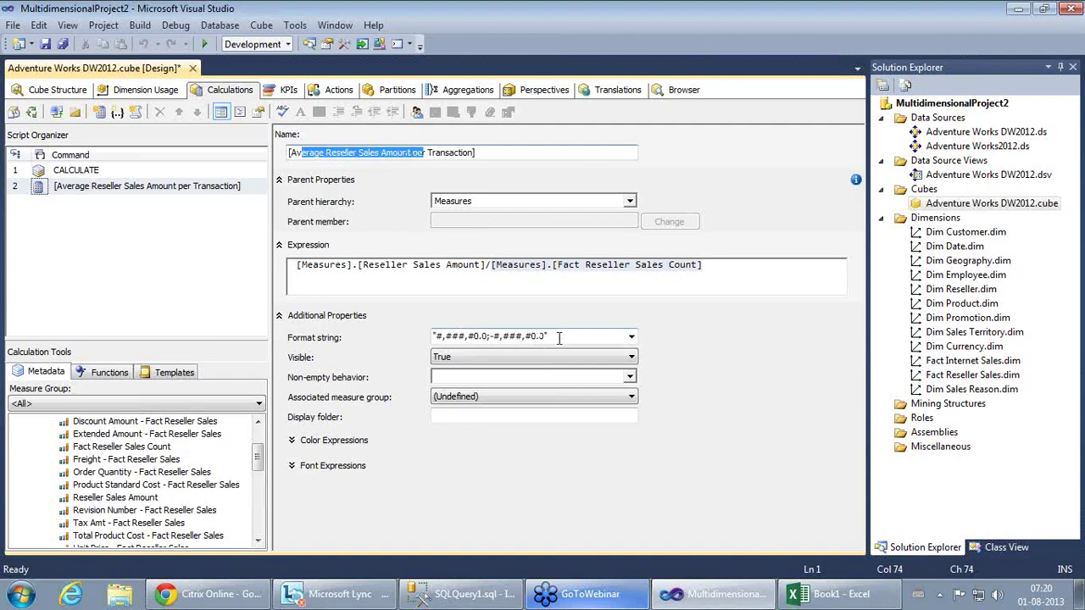
{"action": "left_click", "coordinate": [632, 398]}
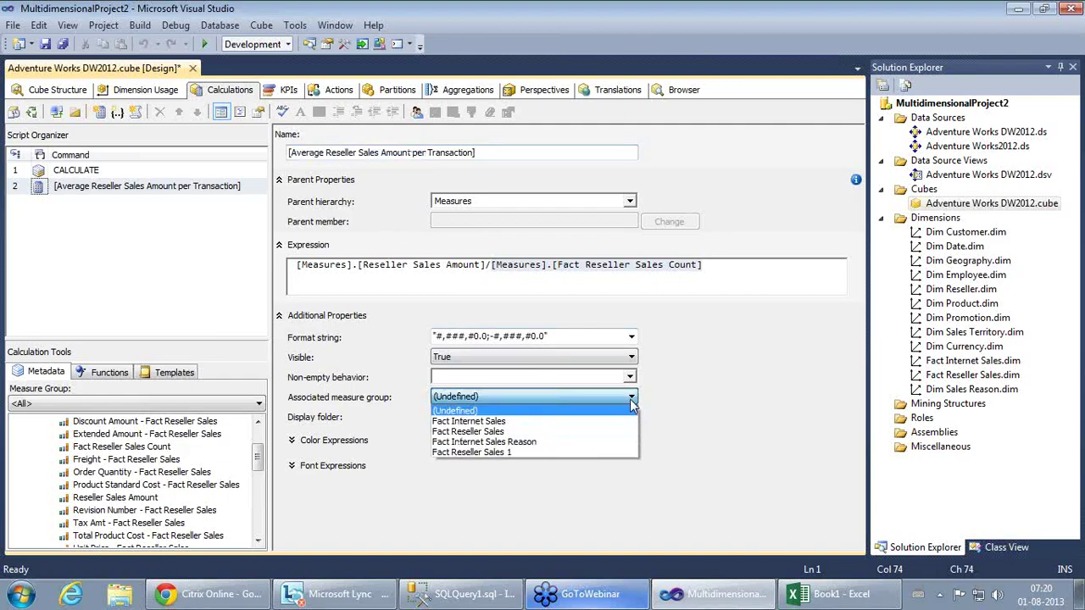
{"action": "left_click", "coordinate": [497, 433]}
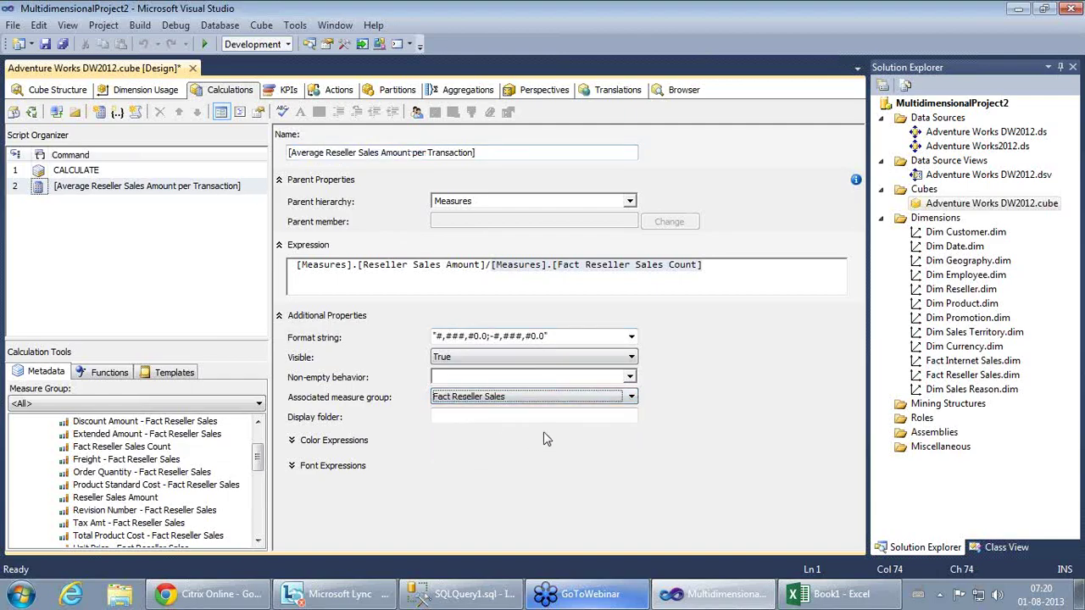
Step: Save the cube and start processing it, deploying the project first and overwriting the SSASTraining database on localhost
{"action": "left_click", "coordinate": [44, 43]}
{"action": "left_click", "coordinate": [969, 203]}
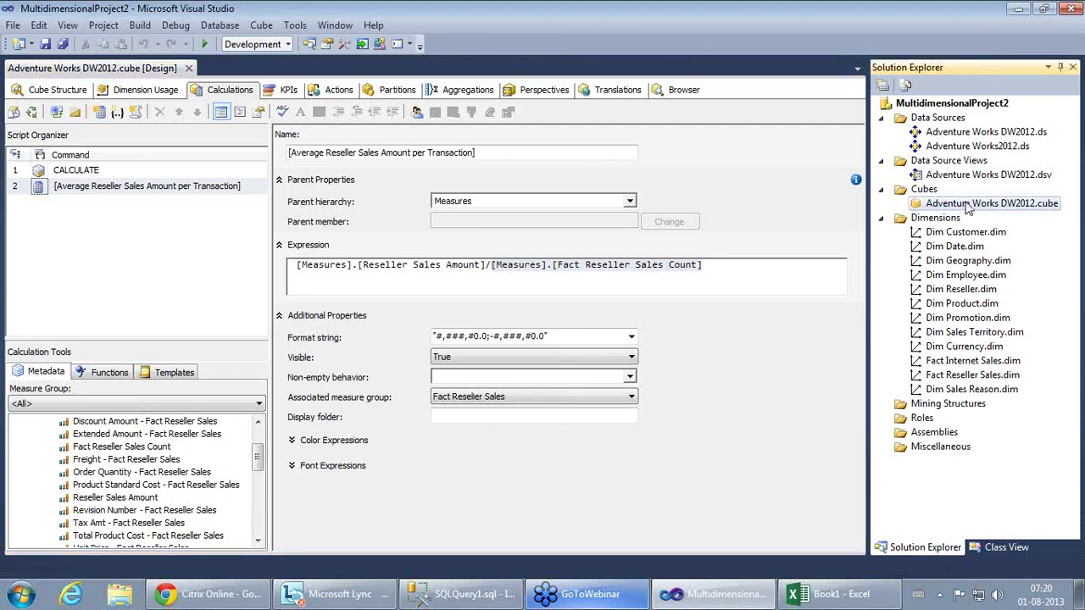
{"action": "right_click", "coordinate": [969, 204]}
{"action": "left_click", "coordinate": [800, 237]}
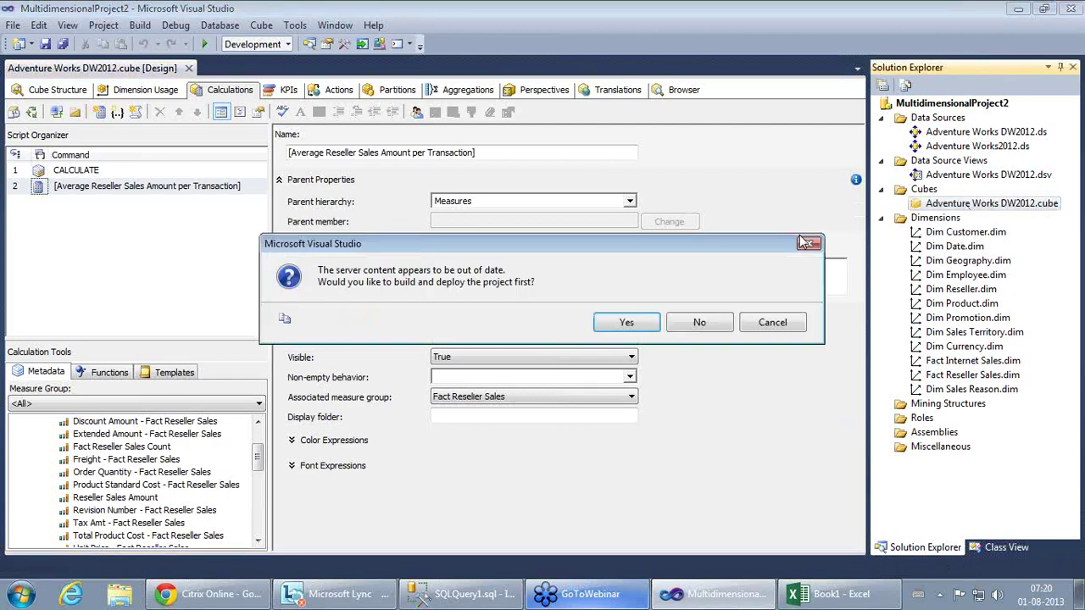
{"action": "left_click", "coordinate": [634, 323]}
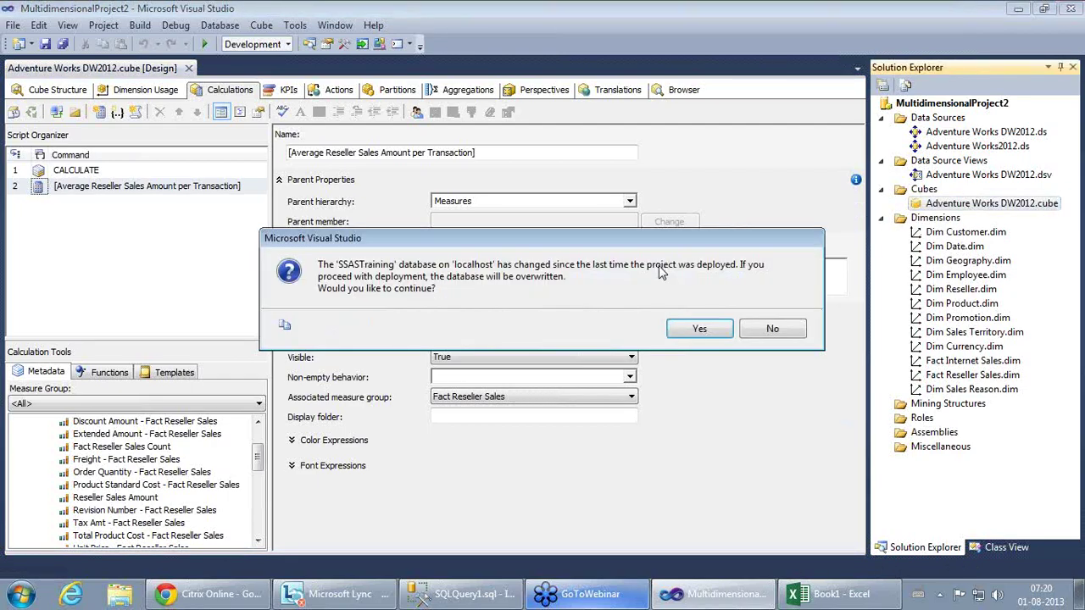
{"action": "left_click", "coordinate": [684, 329]}
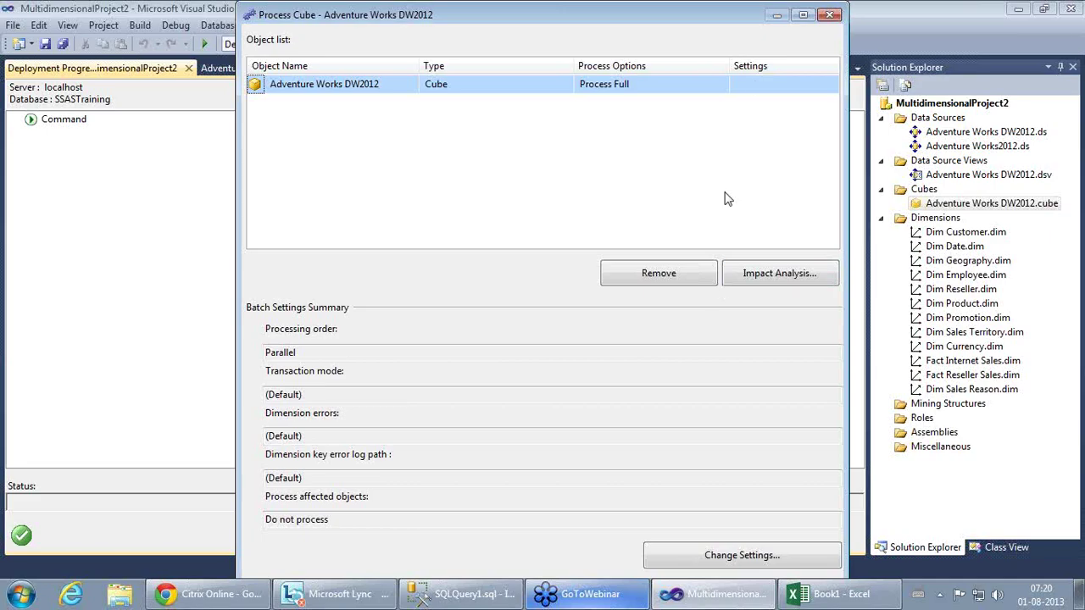
Step: Run a Process Full on the Adventure Works DW2012 cube, then close the processing windows and the deployment progress view
{"action": "left_click", "coordinate": [803, 14]}
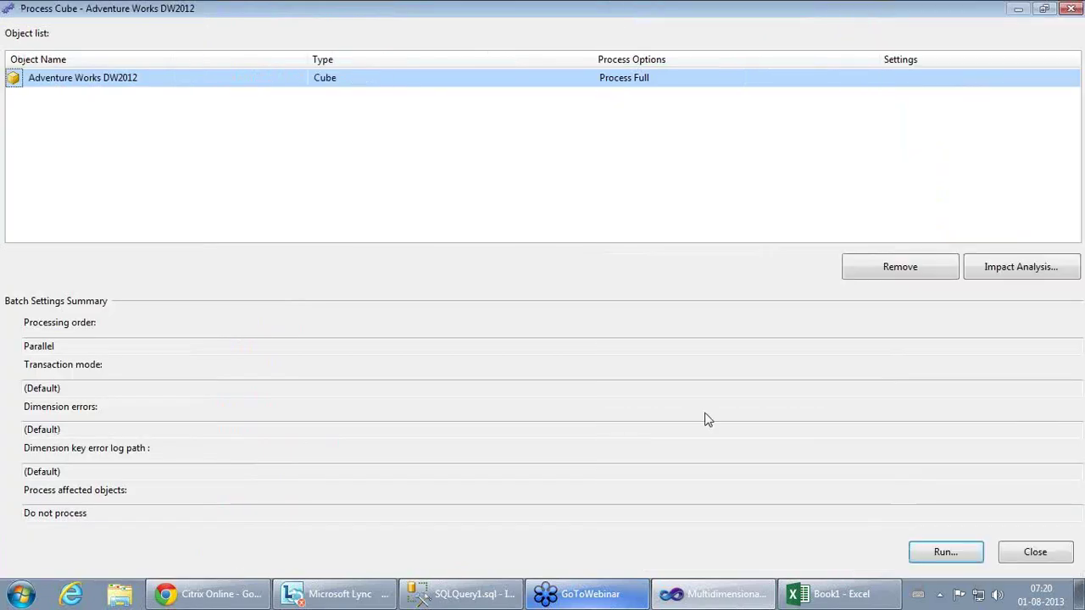
{"action": "left_click", "coordinate": [932, 551]}
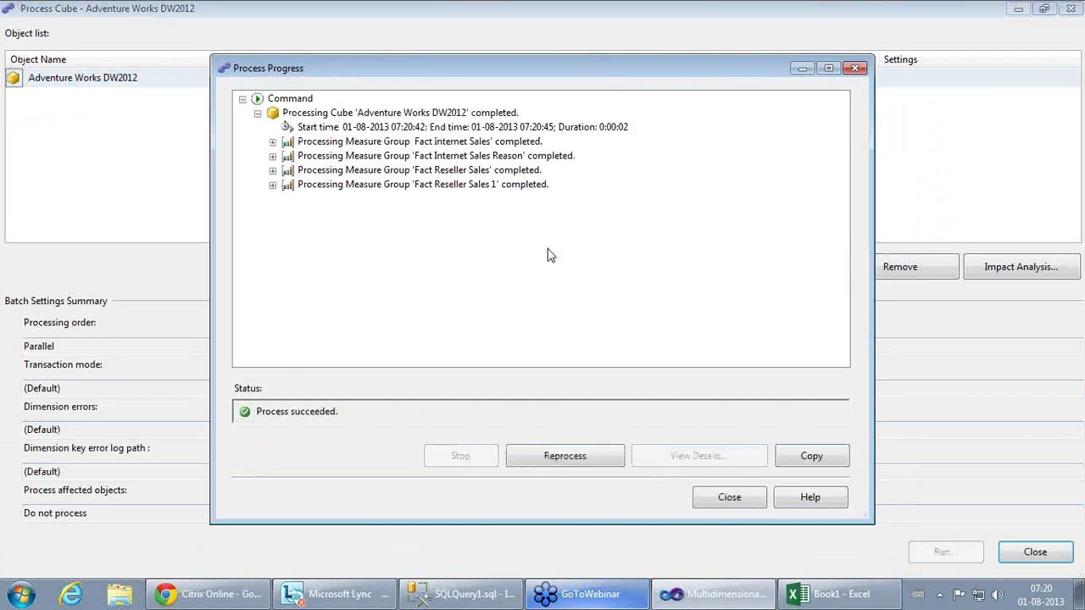
{"action": "left_click", "coordinate": [718, 500]}
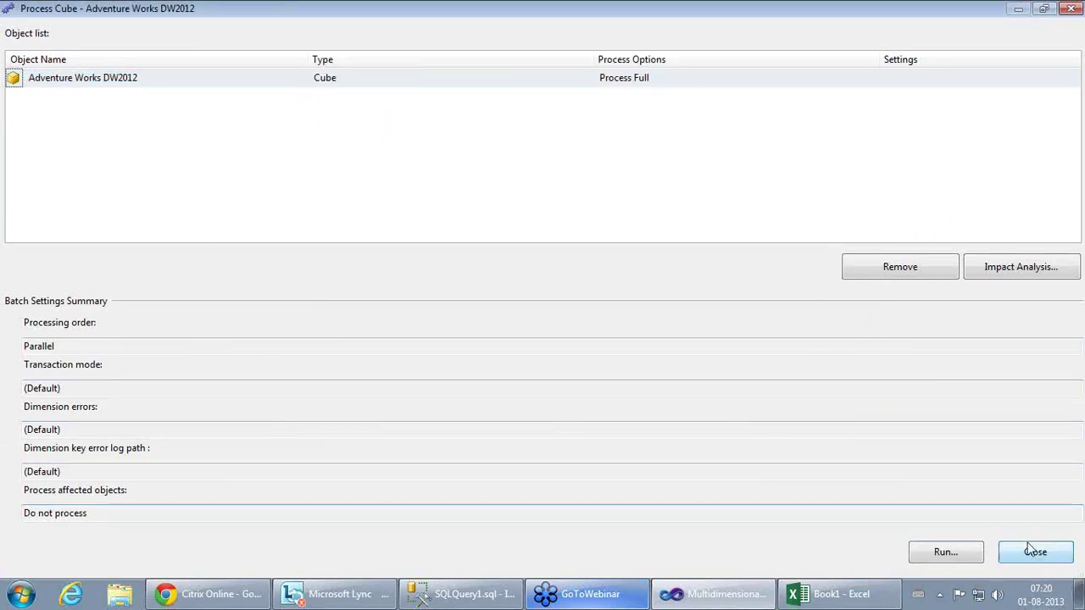
{"action": "left_click", "coordinate": [1034, 551]}
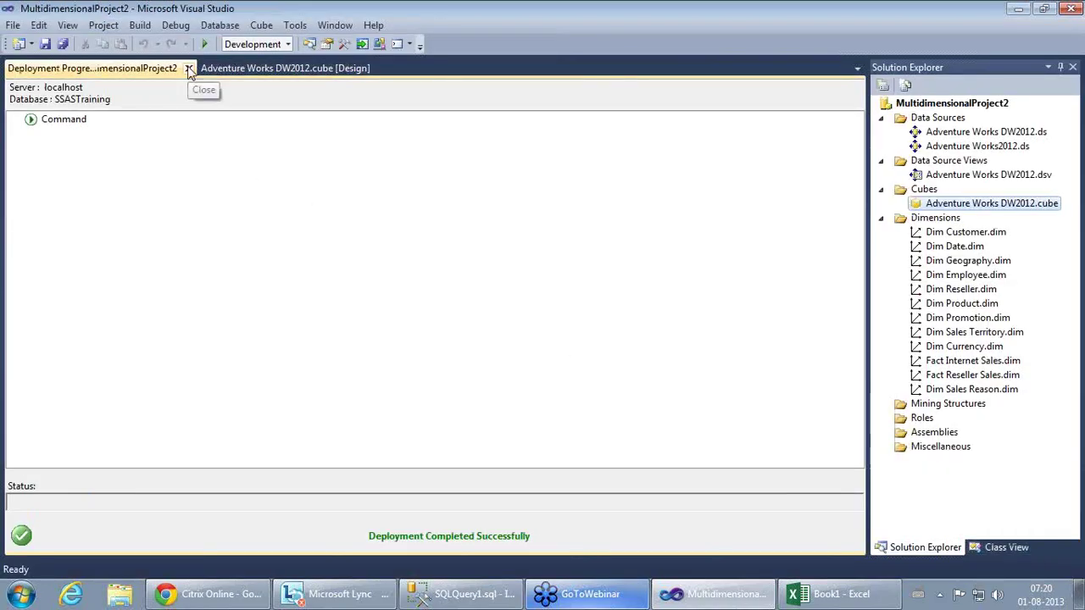
{"action": "left_click", "coordinate": [189, 69]}
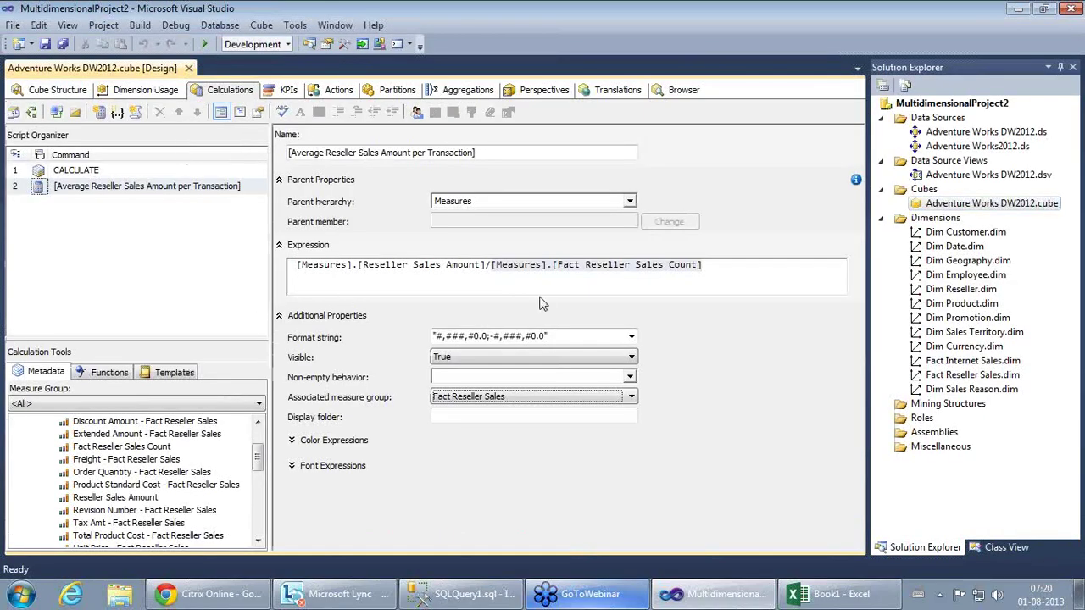
Step: Review the full expression of the Average Reseller Sales Amount per Transaction member
{"action": "left_click", "coordinate": [741, 267]}
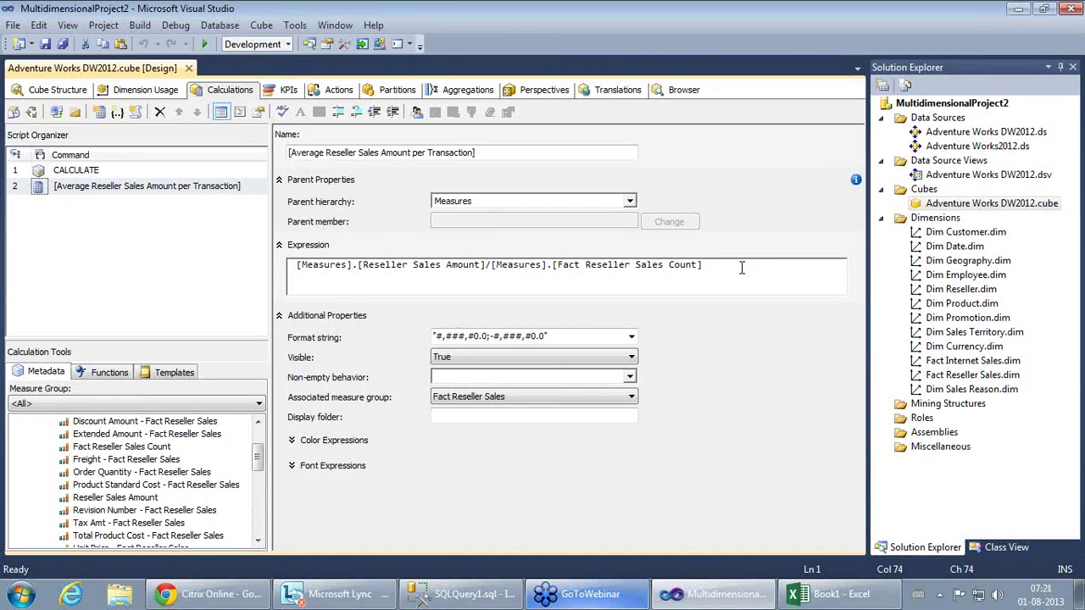
{"action": "left_click_drag", "start_coordinate": [297, 267], "coordinate": [760, 264]}
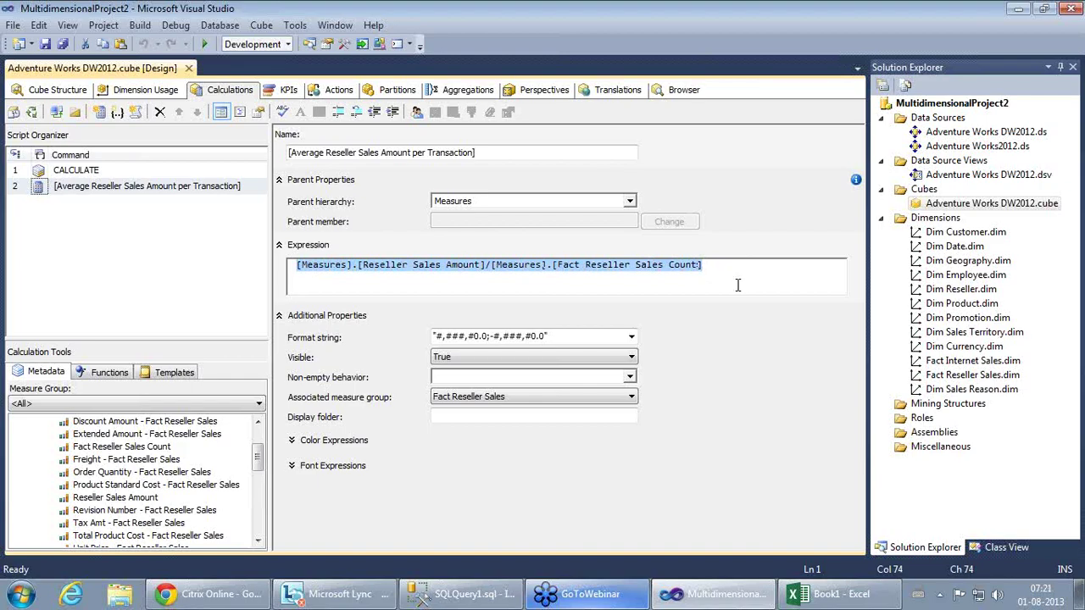
{"action": "left_click", "coordinate": [738, 286]}
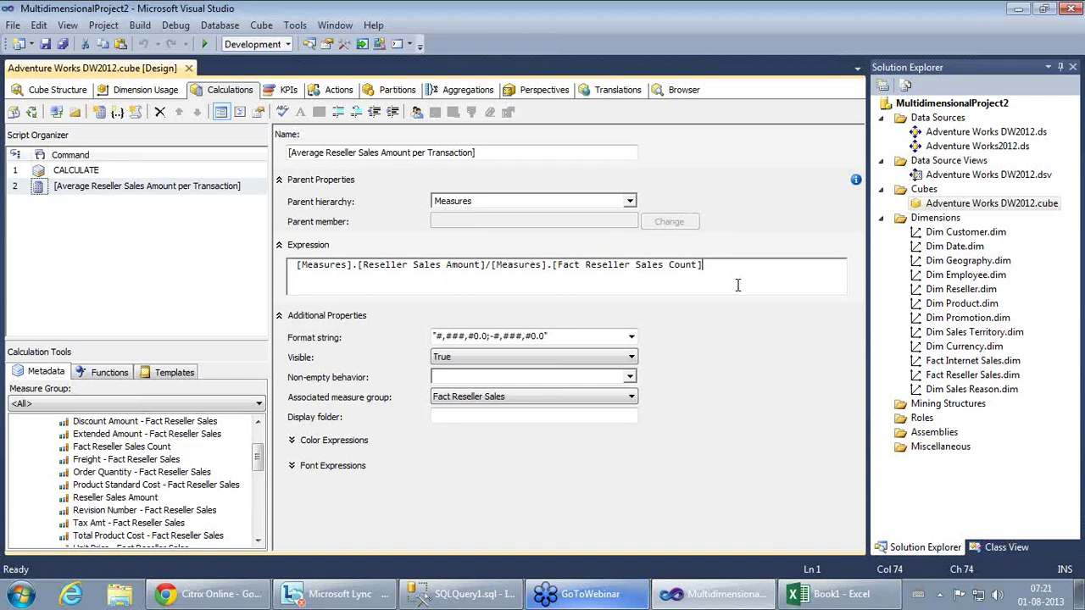
Step: Open the AdventureWorksDW2012Multidimensional-EE solution from the Enterprise folder of the AdventureWorks Multidimensional Models samples, closing the current solution
{"action": "left_click", "coordinate": [13, 26]}
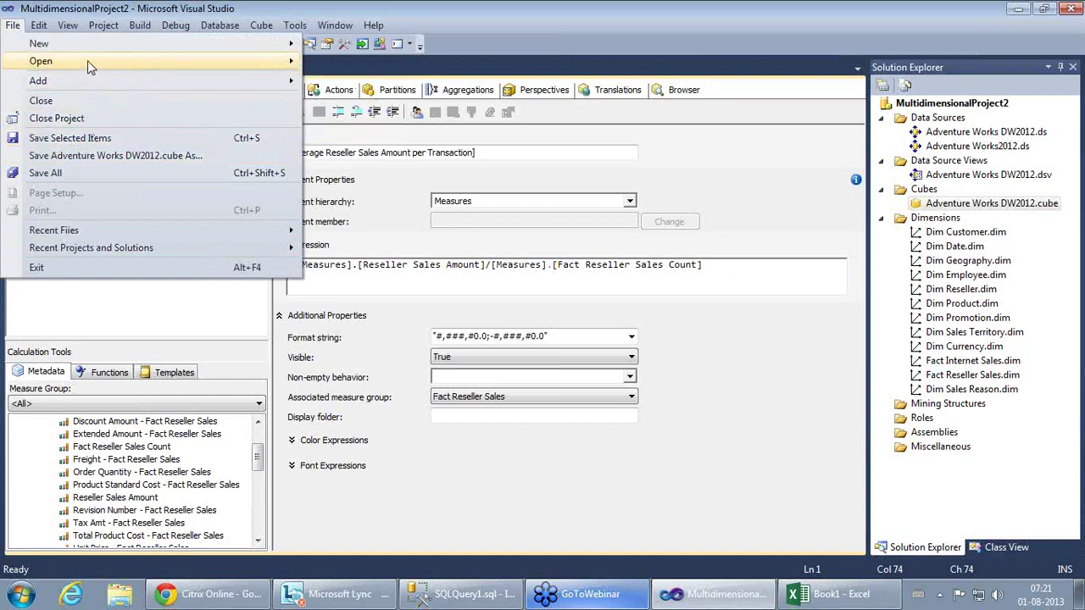
{"action": "mouse_move", "coordinate": [88, 60]}
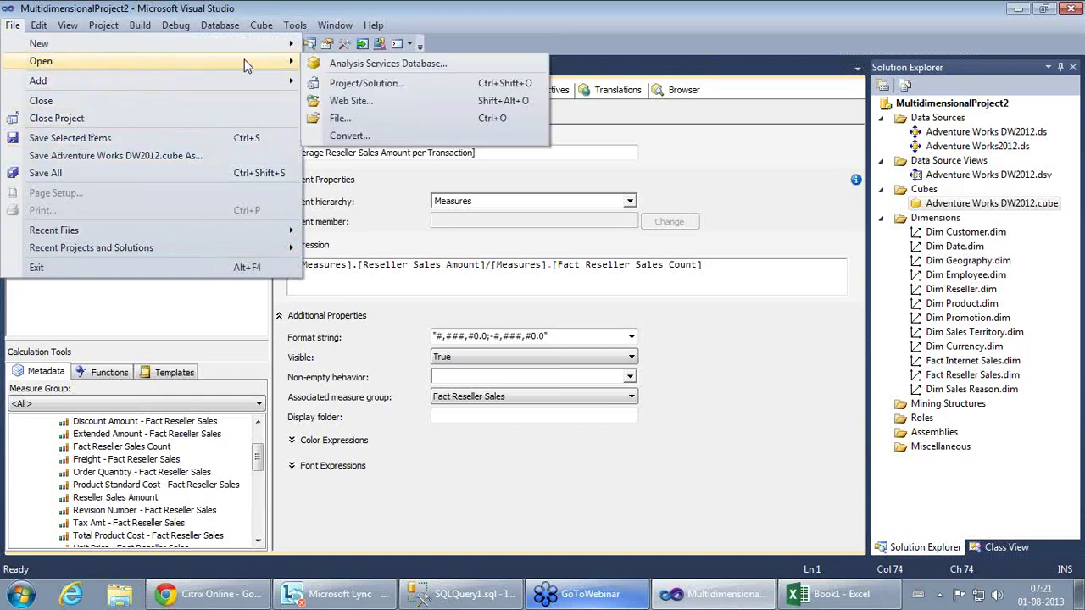
{"action": "left_click", "coordinate": [398, 88]}
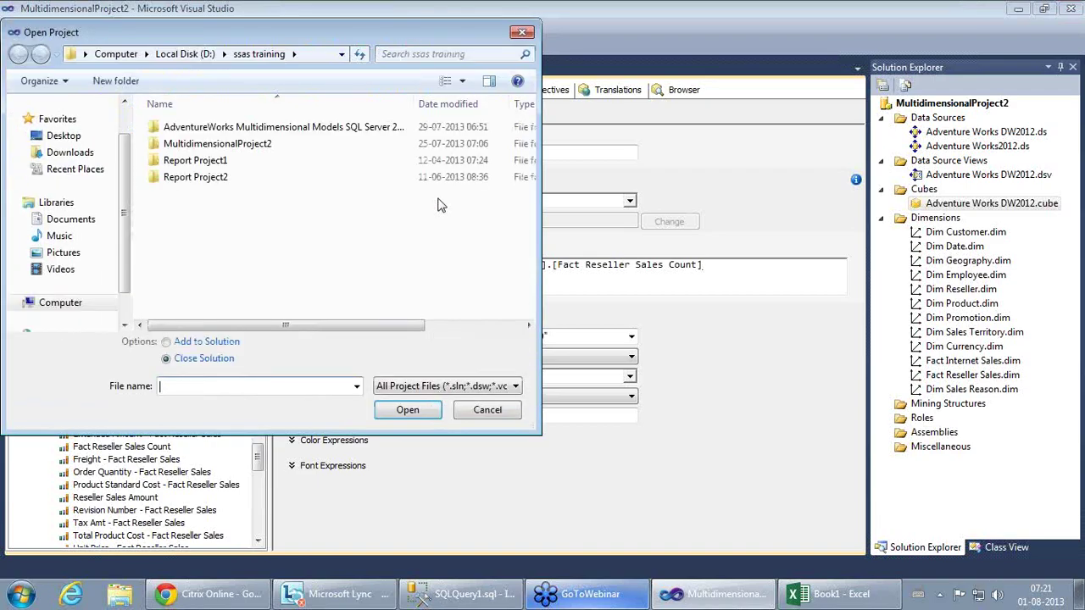
{"action": "double_click", "coordinate": [325, 128]}
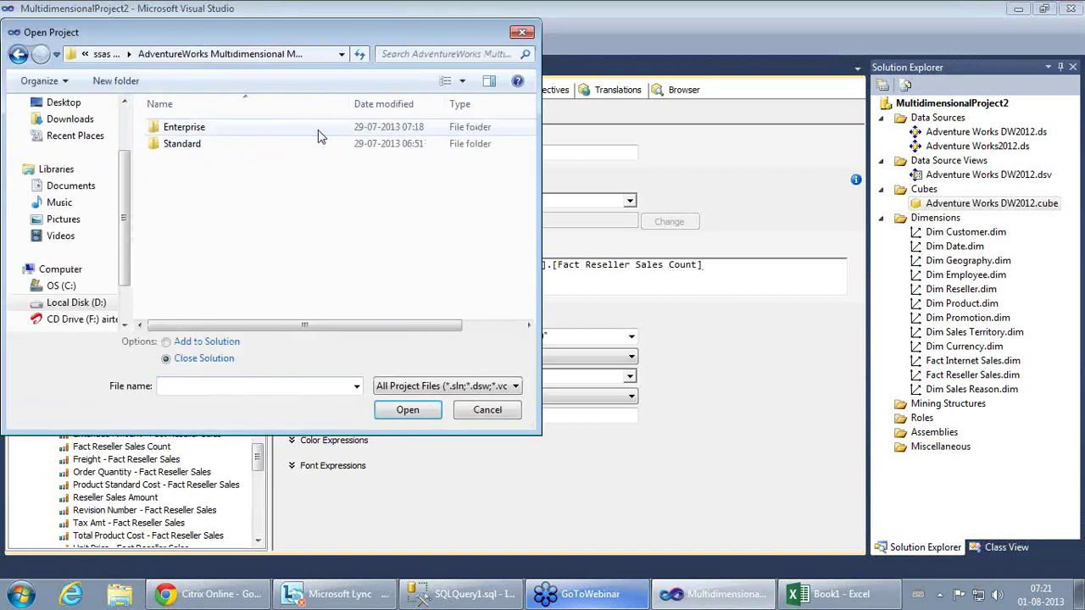
{"action": "double_click", "coordinate": [205, 131]}
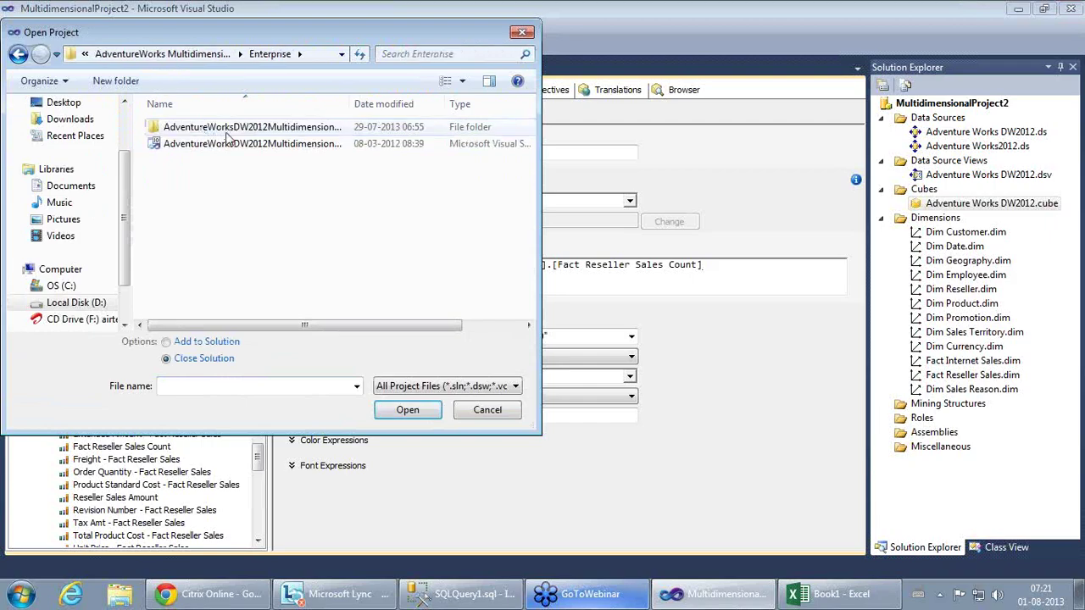
{"action": "left_click", "coordinate": [237, 146]}
{"action": "left_click", "coordinate": [408, 409]}
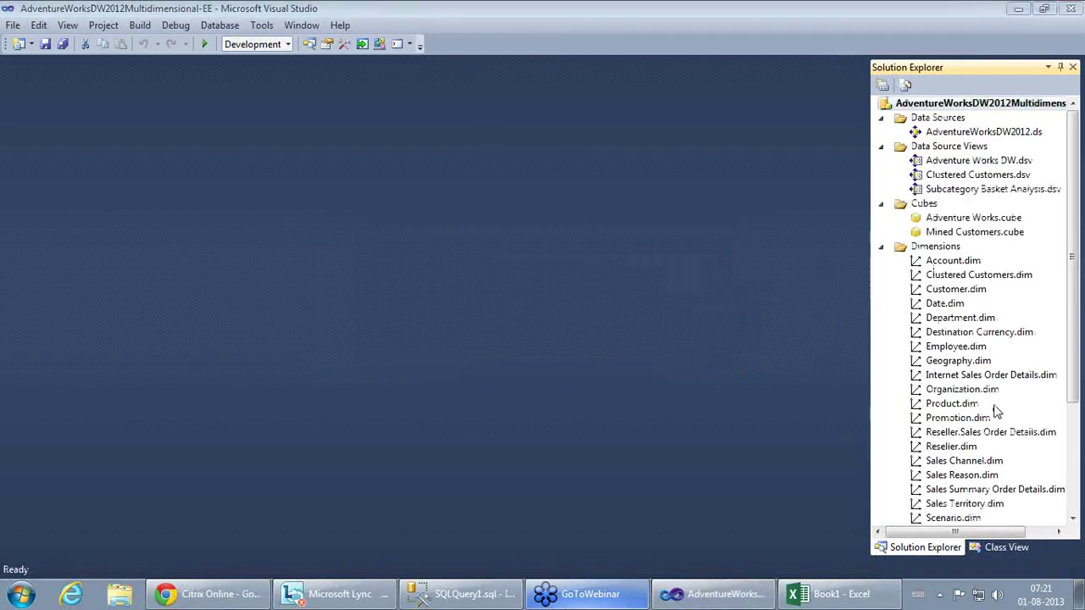
Step: Open the Adventure Works cube's calculations and examine the Internet Gross Profit Margin member and the list of script commands
{"action": "left_click", "coordinate": [917, 219]}
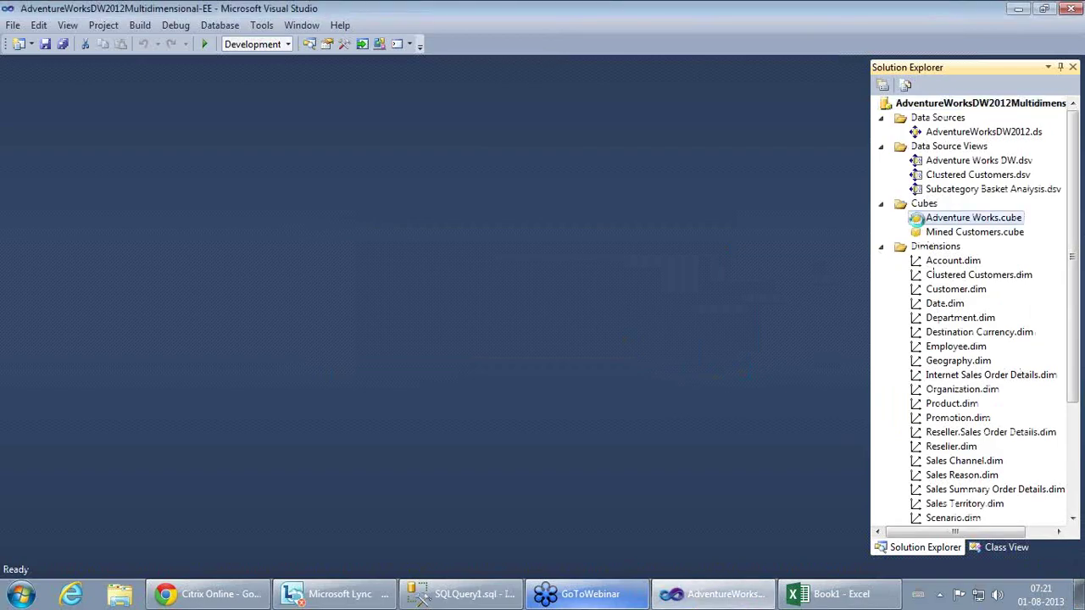
{"action": "double_click", "coordinate": [917, 218]}
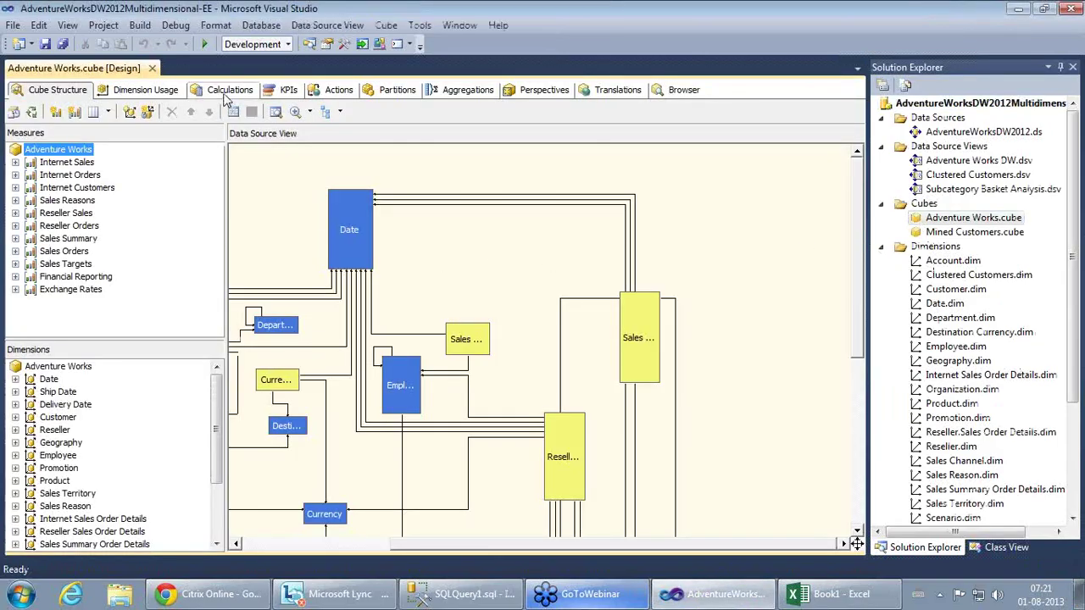
{"action": "left_click", "coordinate": [226, 91]}
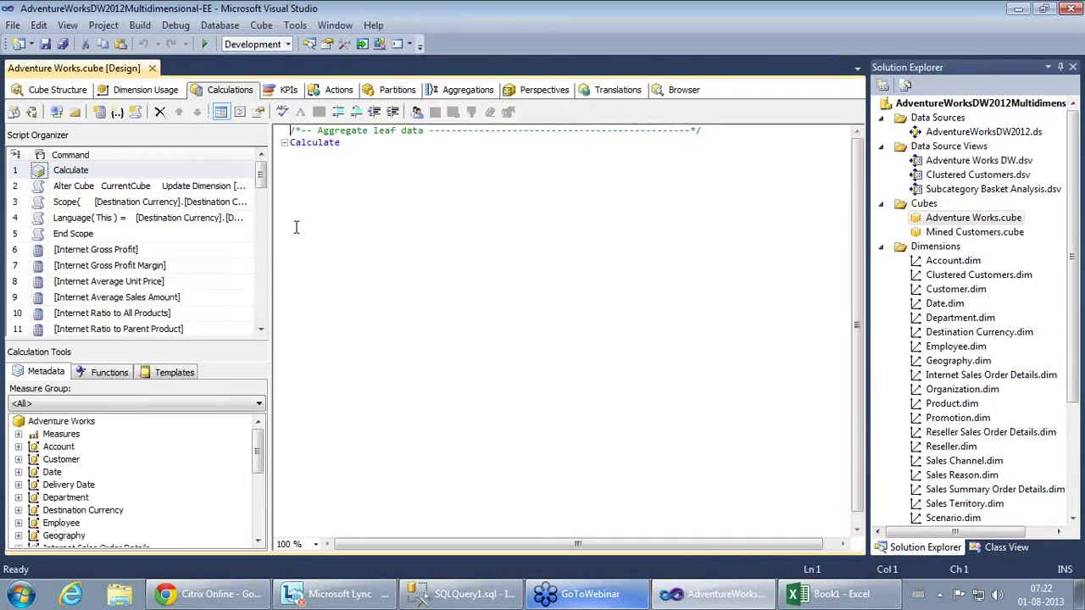
{"action": "left_click", "coordinate": [85, 267]}
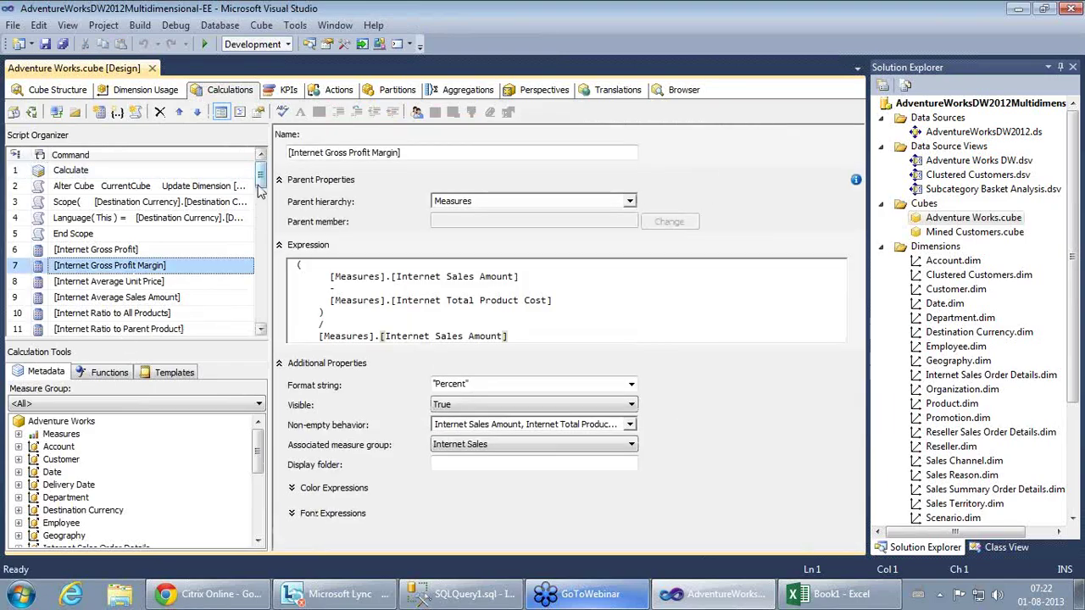
{"action": "scroll", "coordinate": [261, 191], "scroll_direction": "down", "scroll_amount": 10}
{"action": "scroll", "coordinate": [204, 270], "scroll_direction": "up", "scroll_amount": 10}
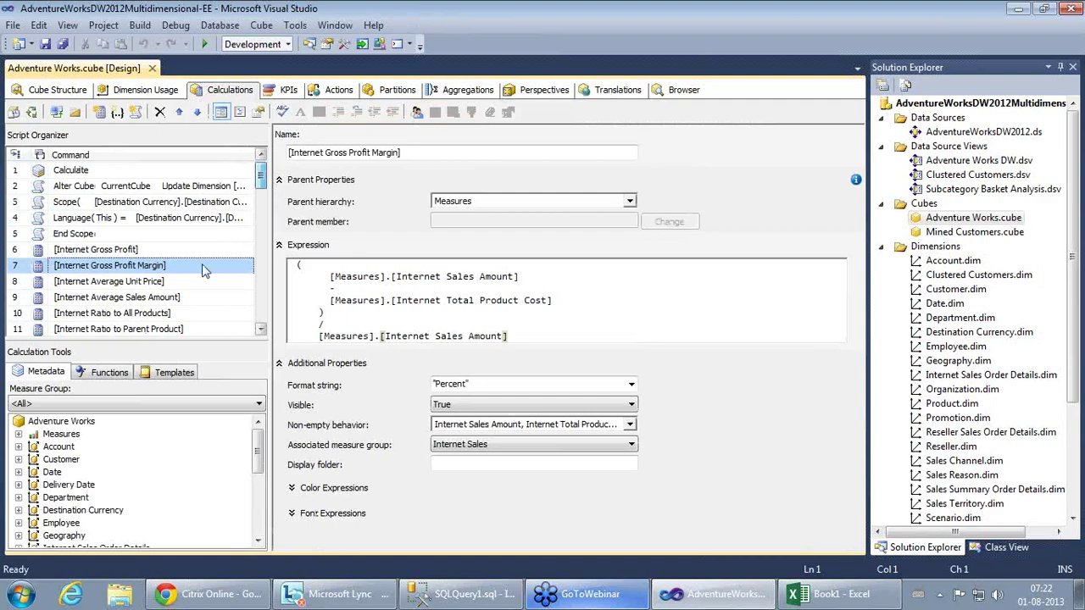
Step: Open the [Internet Average Sales Amount] calculation and examine its expression dividing Internet Sales Amount by Internet Order Count
{"action": "left_click", "coordinate": [143, 297]}
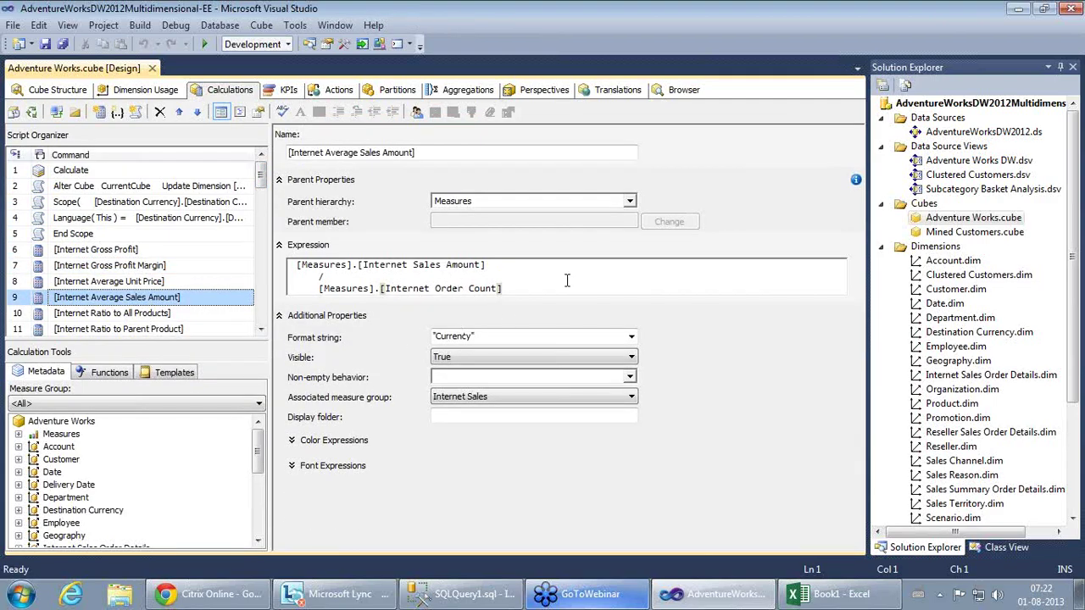
{"action": "left_click", "coordinate": [528, 285]}
{"action": "left_click_drag", "start_coordinate": [298, 264], "coordinate": [501, 288]}
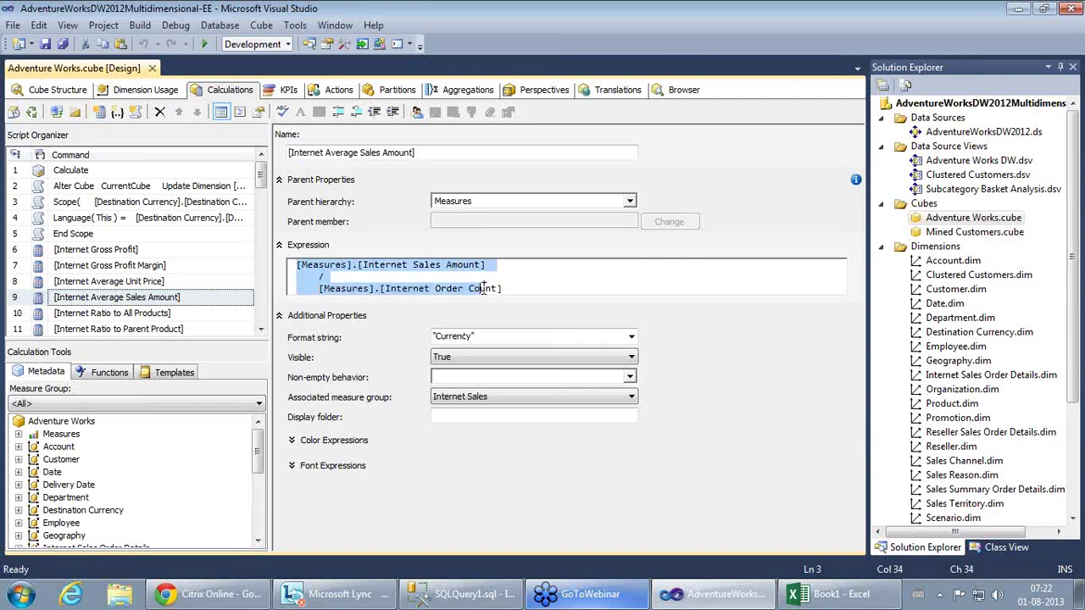
{"action": "left_click", "coordinate": [551, 285]}
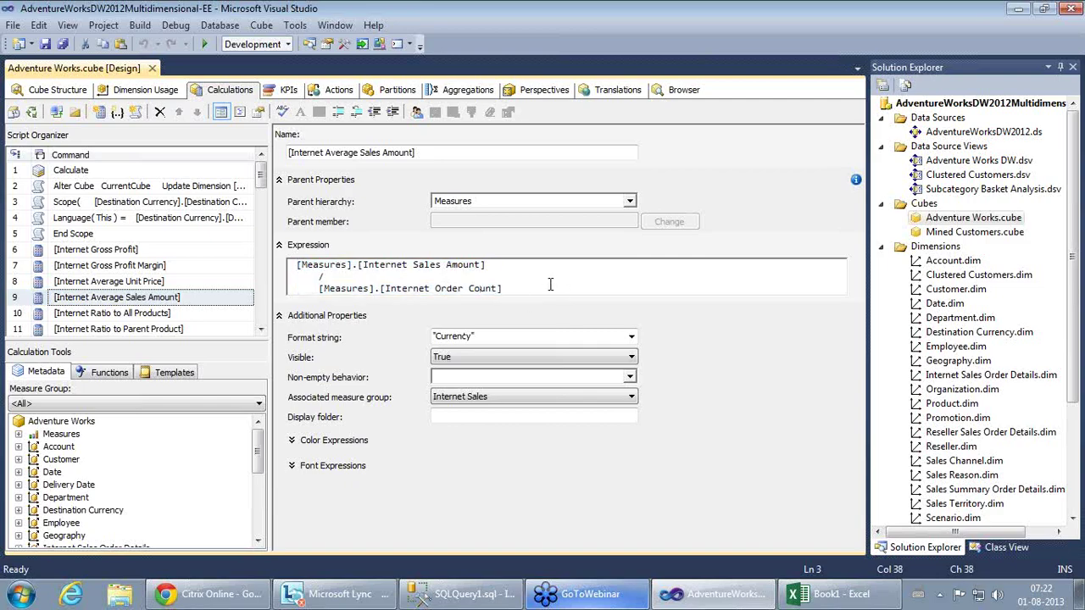
Step: Open the [Internet Ratio to Parent Product] calculation further down the script's command list to view its expression
{"action": "left_click", "coordinate": [261, 331]}
{"action": "left_click", "coordinate": [261, 331]}
{"action": "left_click", "coordinate": [261, 331]}
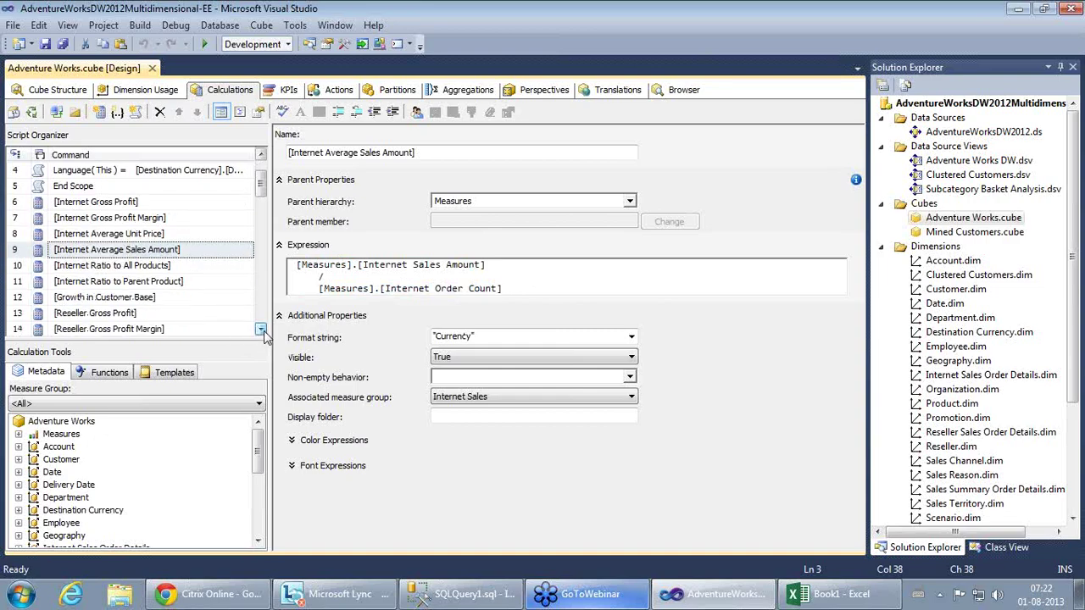
{"action": "left_click", "coordinate": [261, 331]}
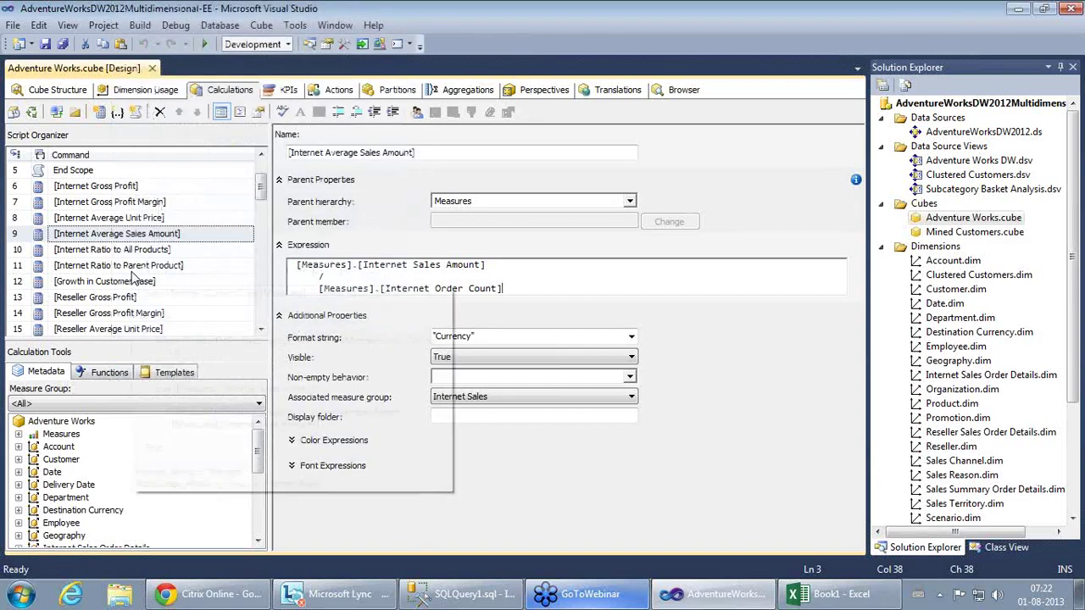
{"action": "left_click", "coordinate": [132, 266]}
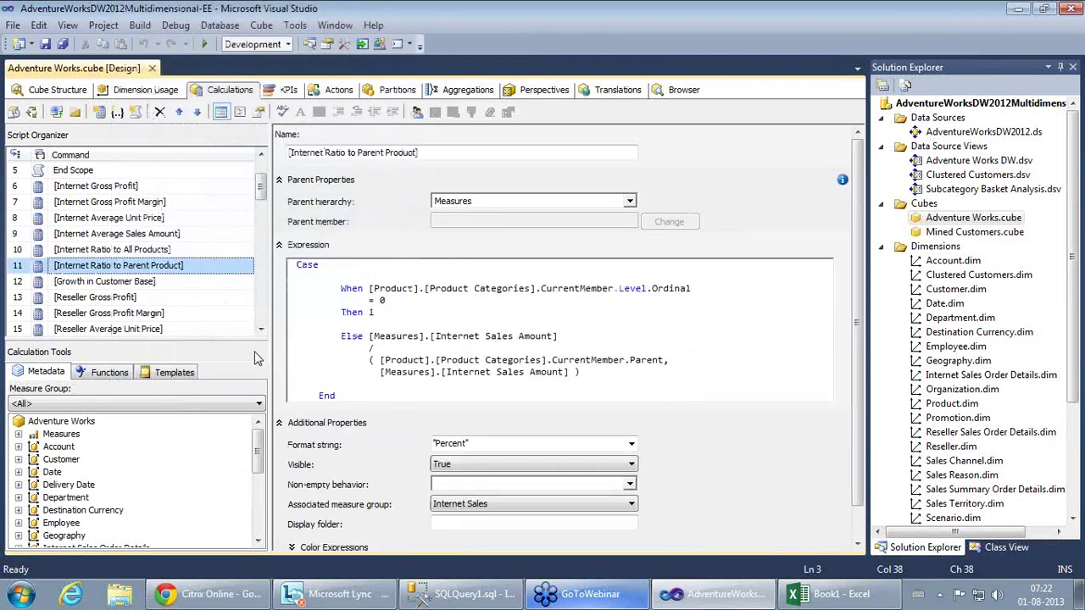
Step: Open the [Growth in Customer Base] calculation and look over its whole Case expression
{"action": "left_click", "coordinate": [112, 286]}
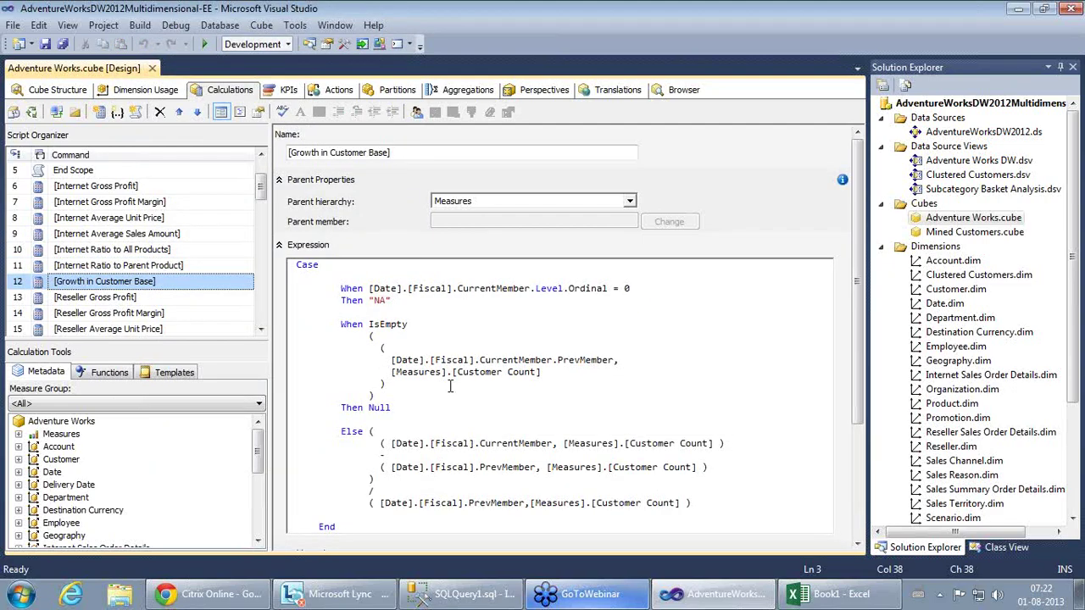
{"action": "left_click", "coordinate": [489, 395]}
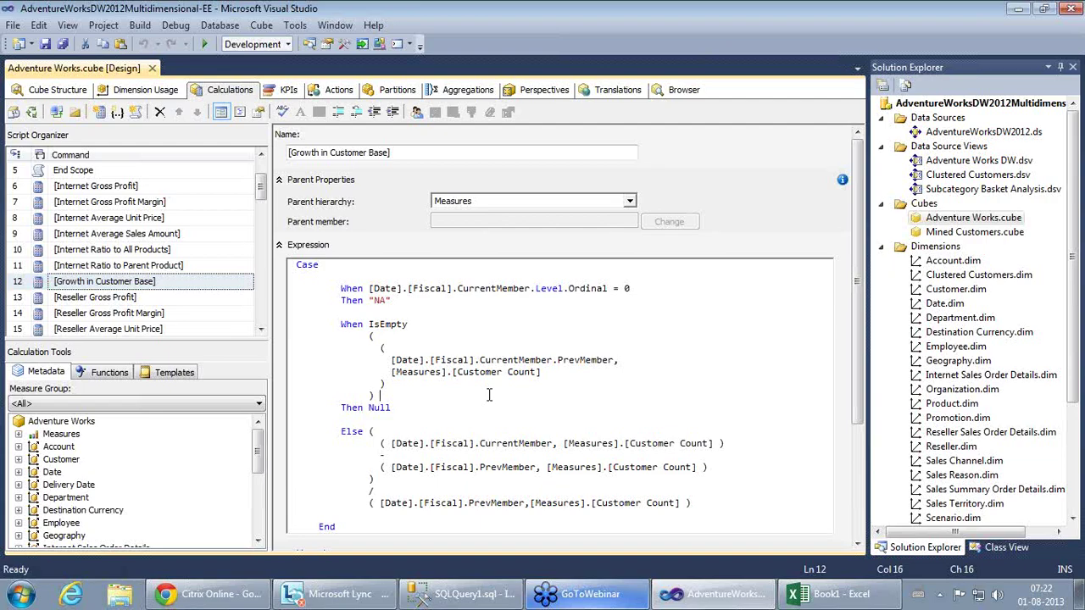
{"action": "scroll", "coordinate": [489, 394], "scroll_direction": "down", "scroll_amount": 2}
{"action": "scroll", "coordinate": [490, 394], "scroll_direction": "up", "scroll_amount": 2}
Step: Examine the first When condition, which tests the Fiscal member's Level.Ordinal against 0, and its "NA" result
{"action": "left_click_drag", "start_coordinate": [339, 289], "coordinate": [644, 293]}
{"action": "left_click", "coordinate": [382, 303]}
{"action": "double_click", "coordinate": [380, 301]}
{"action": "left_click", "coordinate": [557, 289]}
{"action": "left_click_drag", "start_coordinate": [557, 293], "coordinate": [636, 291]}
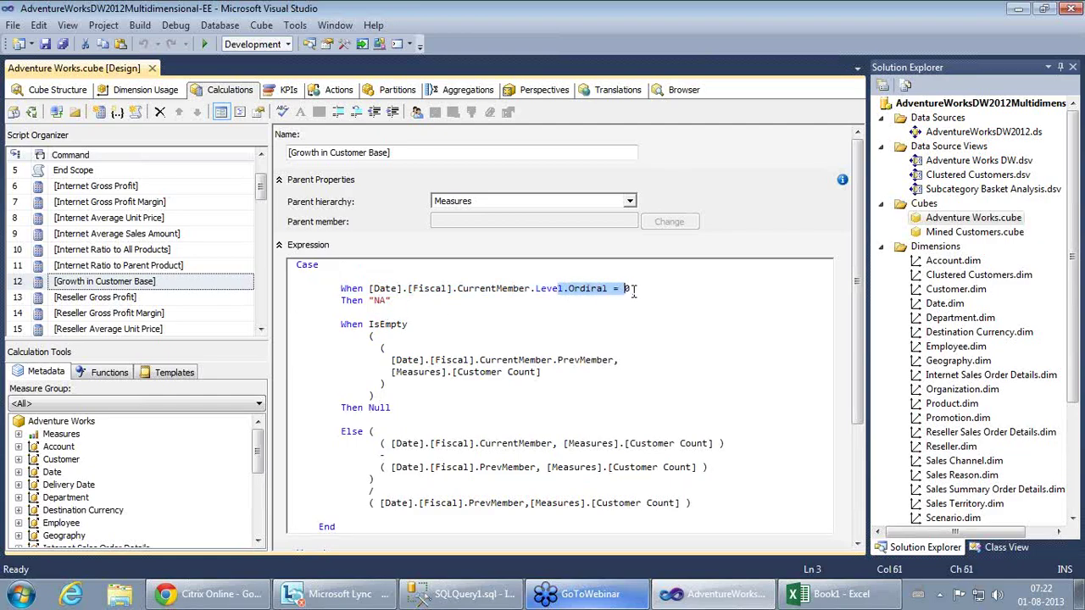
{"action": "left_click", "coordinate": [607, 318]}
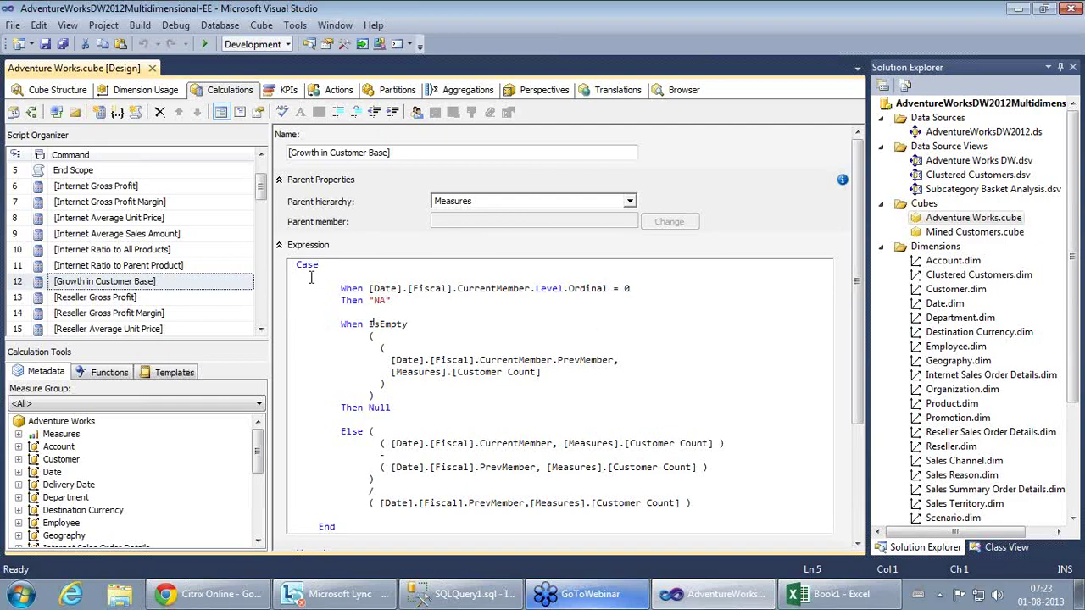
{"action": "left_click_drag", "start_coordinate": [339, 288], "coordinate": [630, 296]}
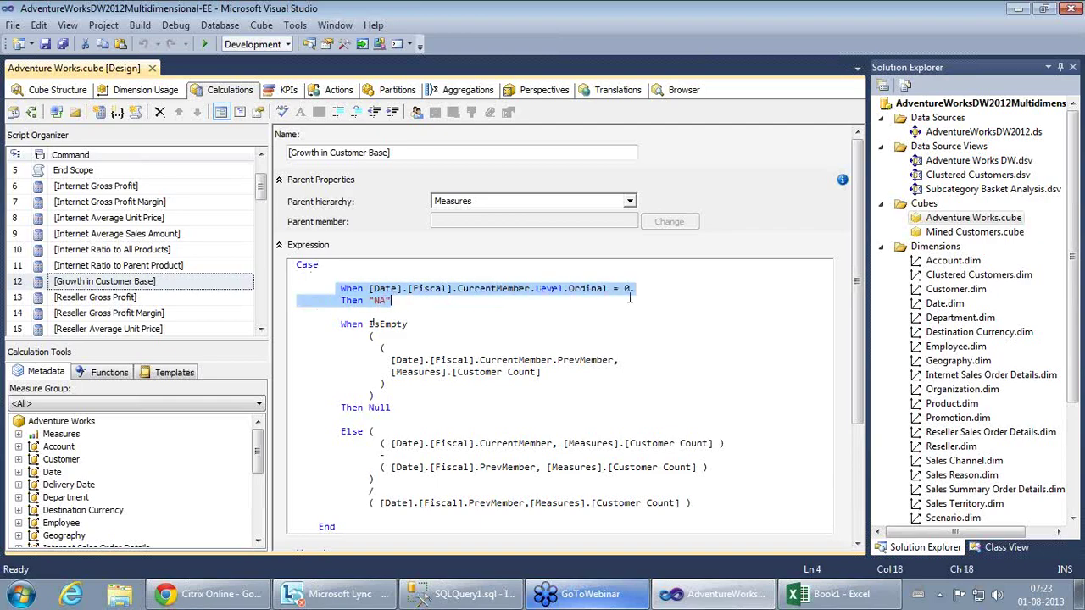
{"action": "left_click", "coordinate": [401, 313]}
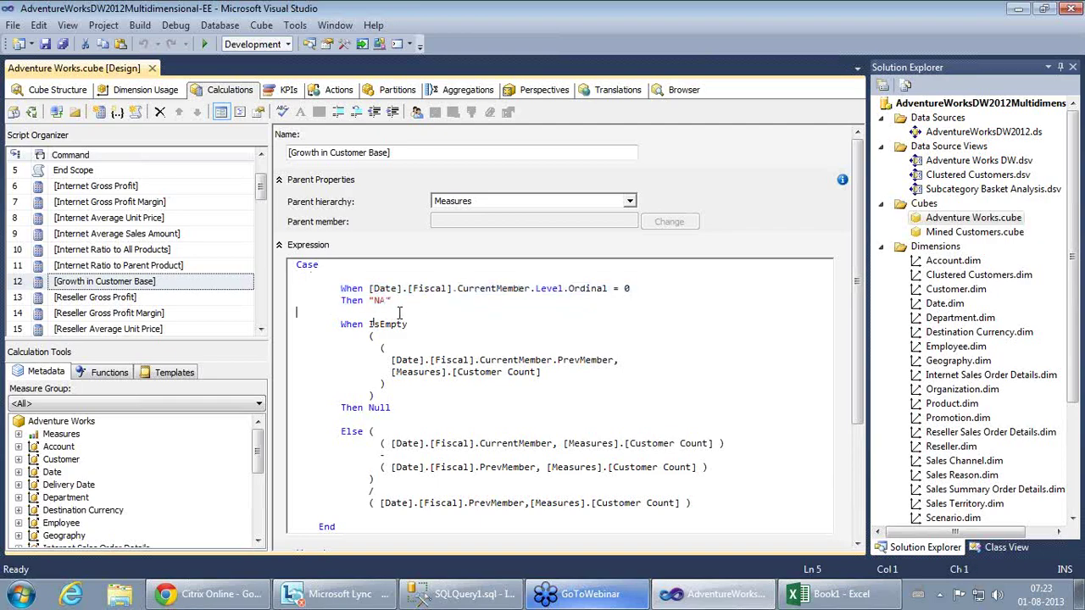
Step: Examine the tuple inside the IsEmpty condition: the Fiscal CurrentMember.PrevMember and the Customer Count measure
{"action": "left_click", "coordinate": [345, 327]}
{"action": "left_click_drag", "start_coordinate": [370, 324], "coordinate": [414, 324]}
{"action": "left_click", "coordinate": [441, 374]}
{"action": "left_click_drag", "start_coordinate": [391, 372], "coordinate": [547, 371]}
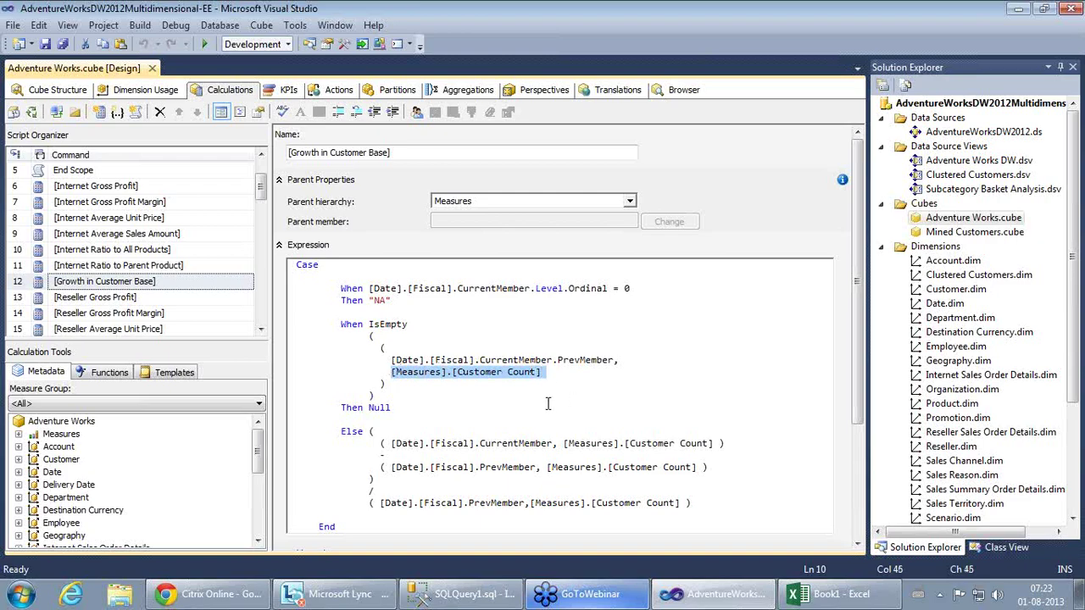
{"action": "left_click", "coordinate": [551, 376]}
{"action": "left_click_drag", "start_coordinate": [393, 360], "coordinate": [612, 359]}
{"action": "left_click", "coordinate": [614, 361]}
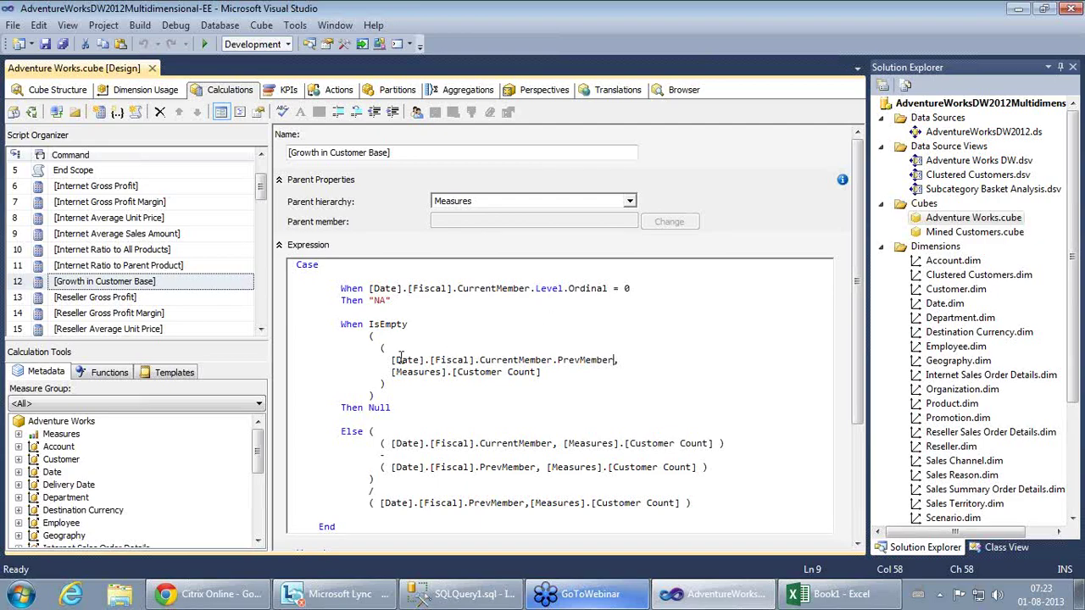
{"action": "left_click_drag", "start_coordinate": [388, 360], "coordinate": [616, 360]}
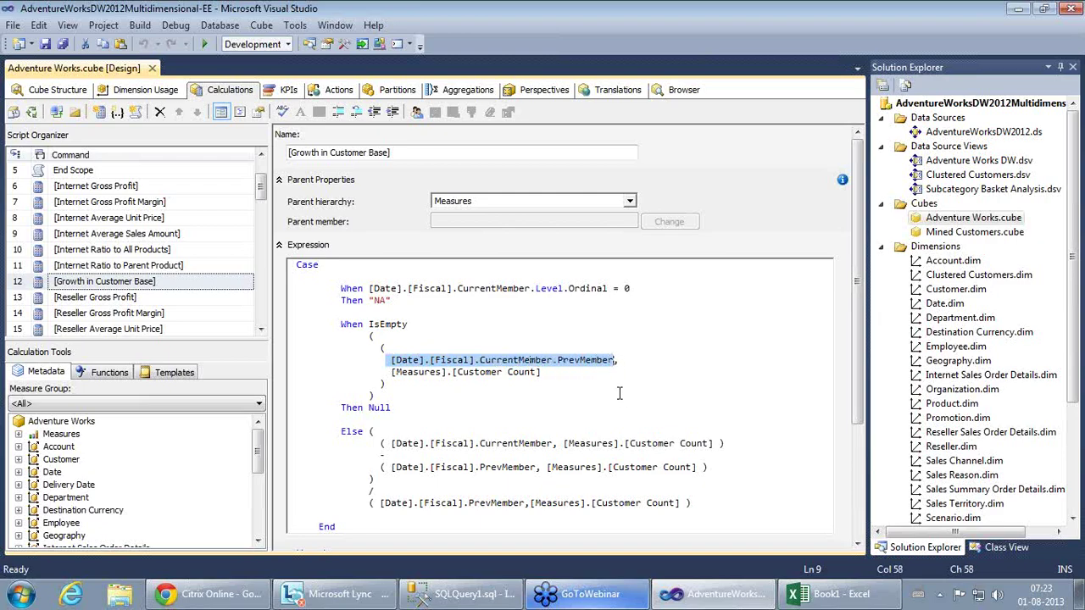
{"action": "left_click", "coordinate": [578, 385]}
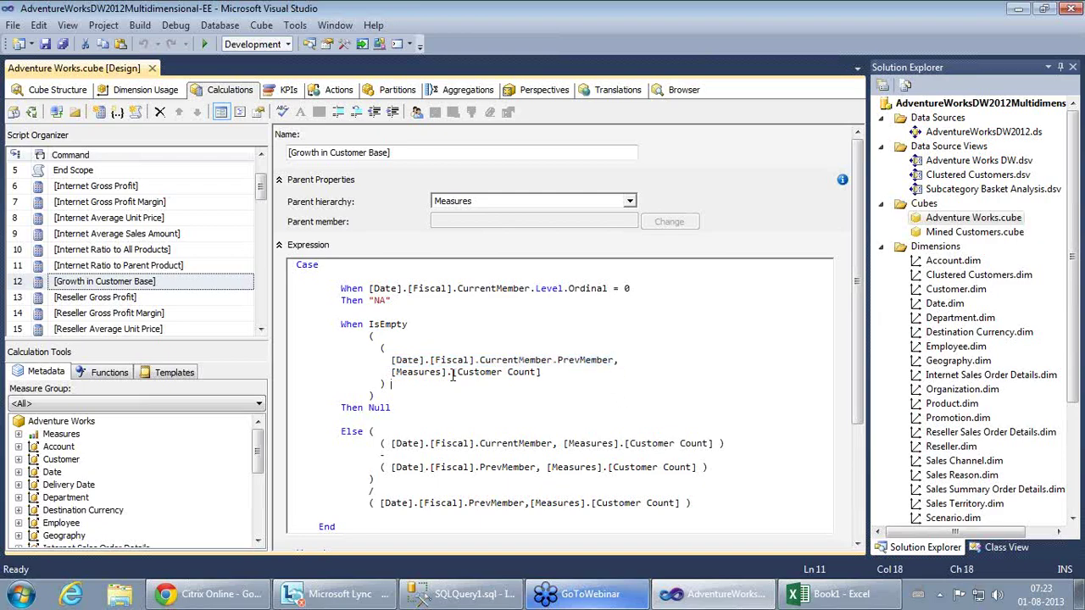
{"action": "left_click_drag", "start_coordinate": [391, 360], "coordinate": [564, 374]}
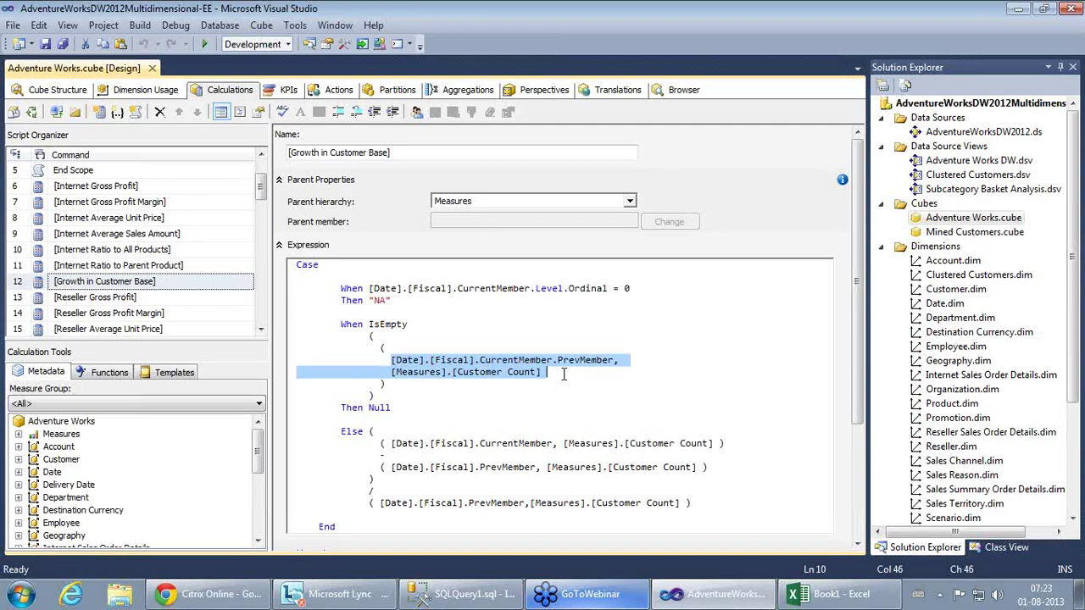
{"action": "left_click", "coordinate": [420, 348]}
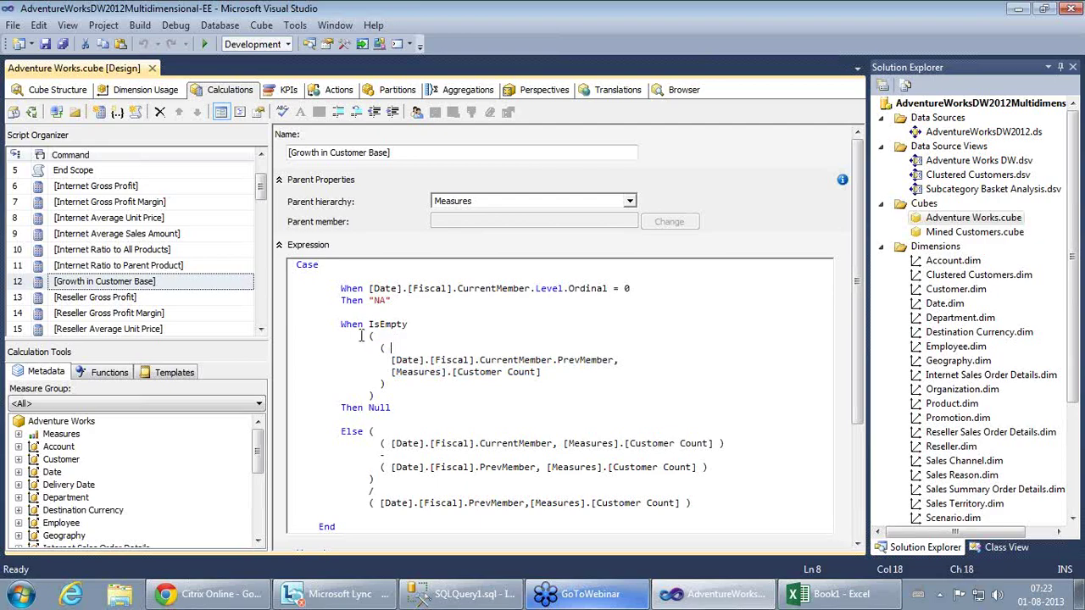
Step: Review the complete second When clause, from the IsEmpty test on the previous member's Customer Count to Then Null
{"action": "left_click_drag", "start_coordinate": [341, 325], "coordinate": [440, 396]}
{"action": "left_click", "coordinate": [444, 396]}
{"action": "left_click_drag", "start_coordinate": [392, 371], "coordinate": [558, 377]}
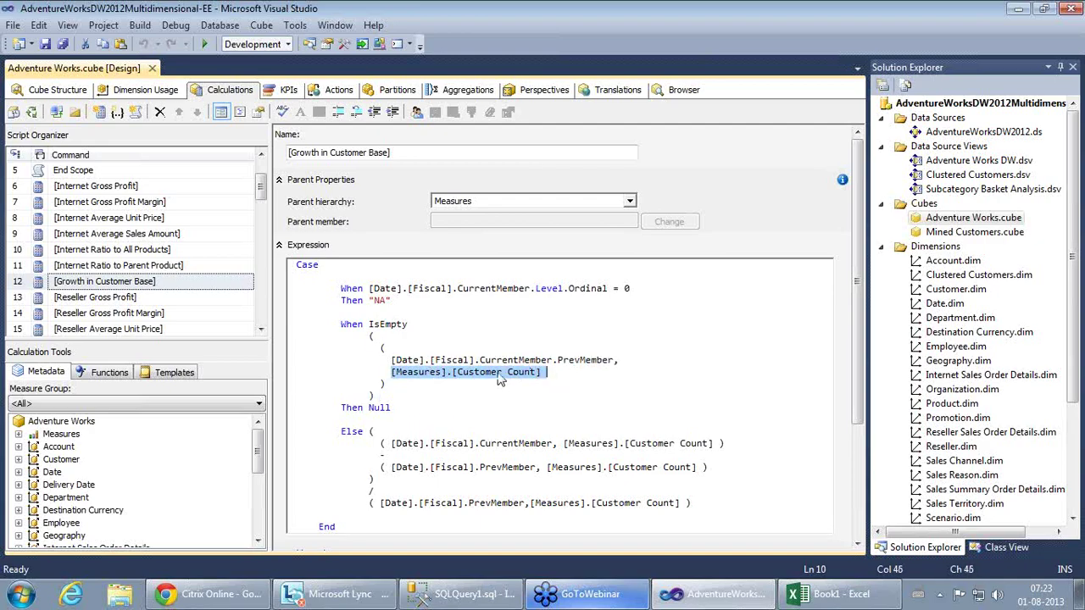
{"action": "left_click", "coordinate": [412, 381]}
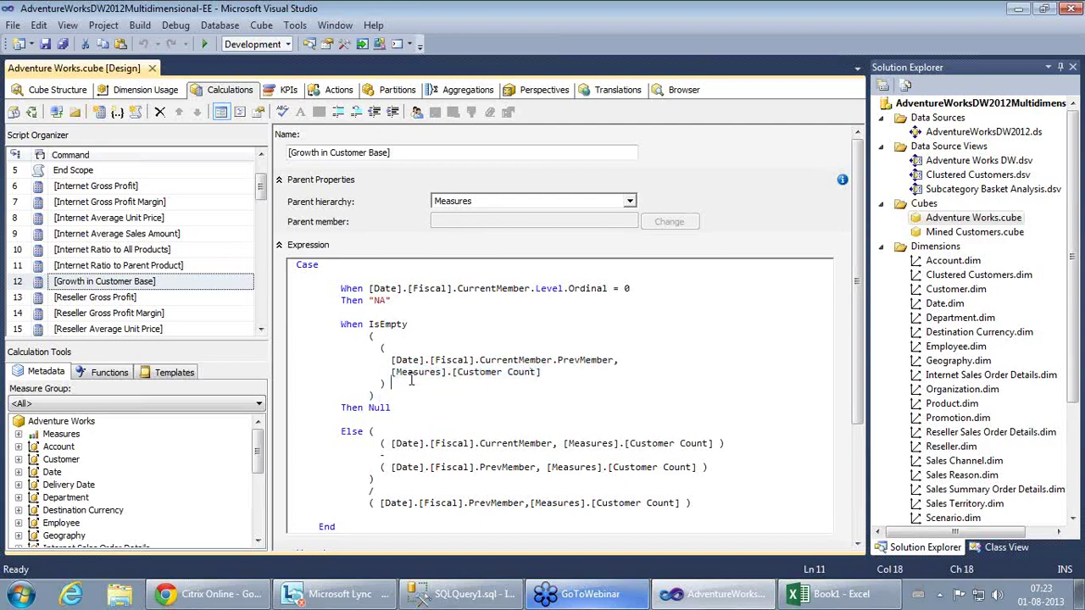
{"action": "double_click", "coordinate": [377, 324]}
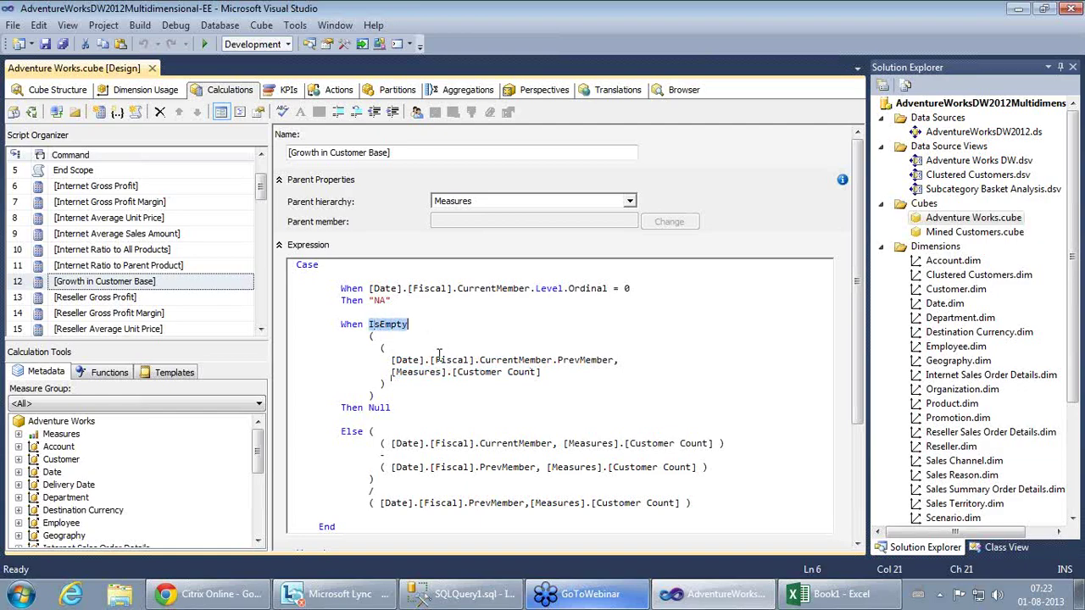
{"action": "left_click", "coordinate": [439, 356]}
{"action": "left_click", "coordinate": [391, 360]}
{"action": "left_click_drag", "start_coordinate": [391, 360], "coordinate": [567, 377]}
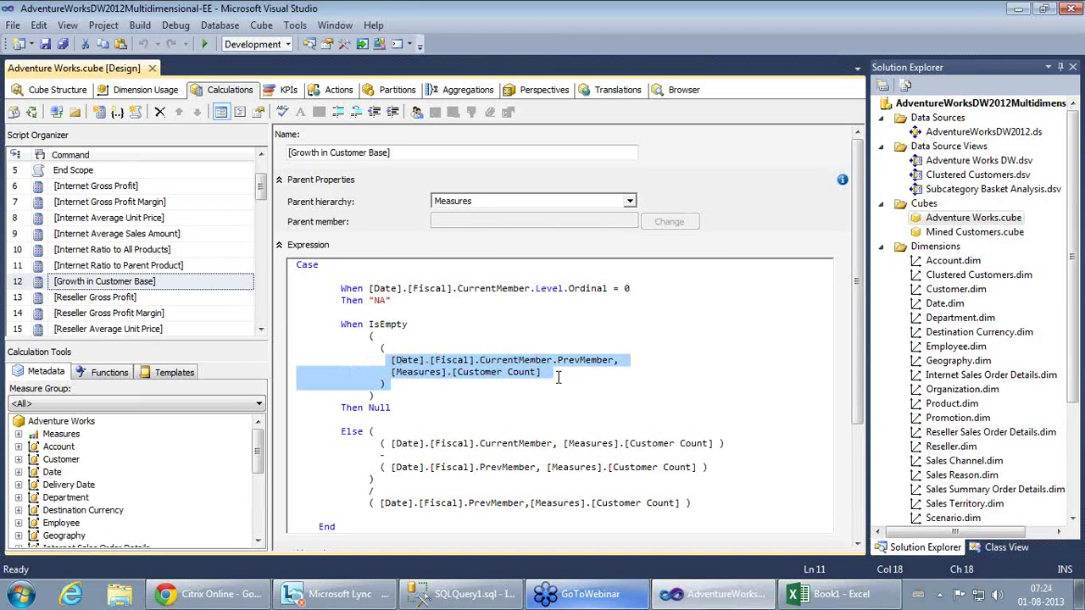
{"action": "left_click", "coordinate": [558, 377]}
{"action": "left_click_drag", "start_coordinate": [339, 408], "coordinate": [403, 410]}
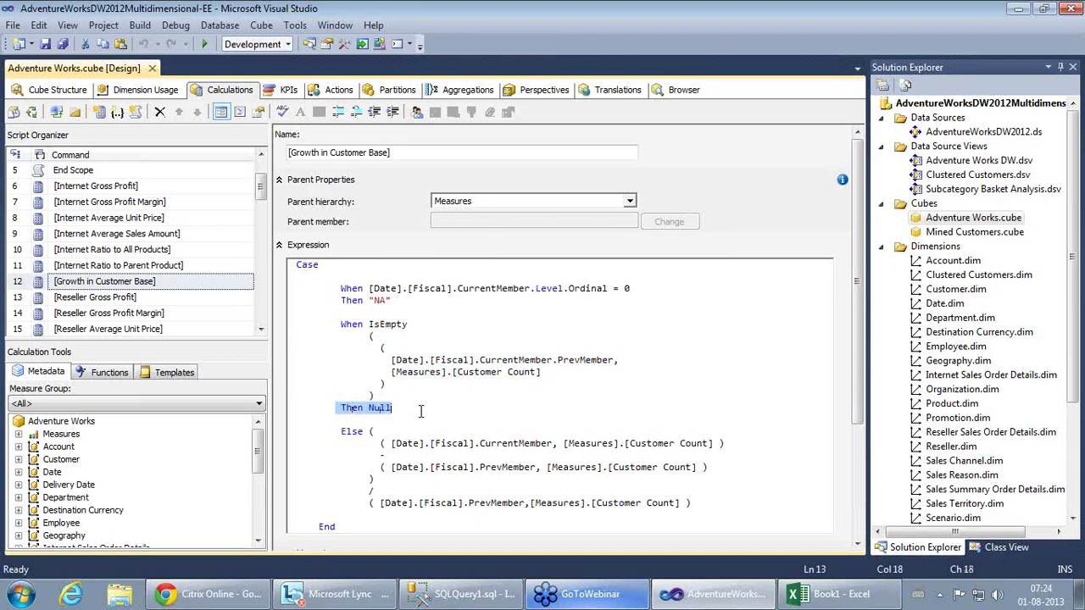
{"action": "left_click", "coordinate": [428, 411]}
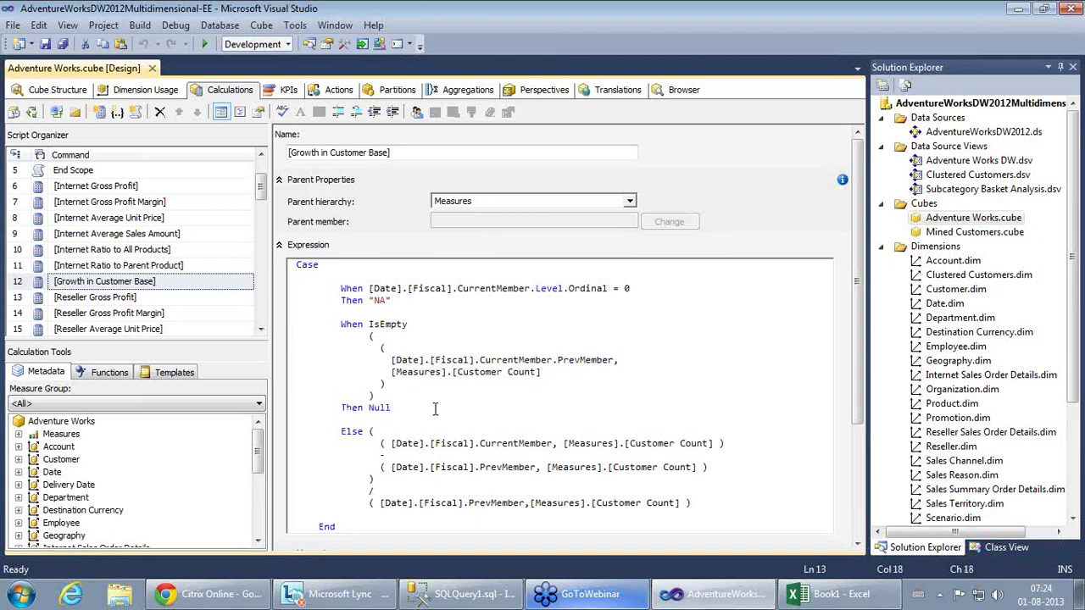
Step: Examine the Else branch's subtraction of the PrevMember Customer Count from the CurrentMember Customer Count
{"action": "scroll", "coordinate": [434, 411], "scroll_direction": "down", "scroll_amount": 2}
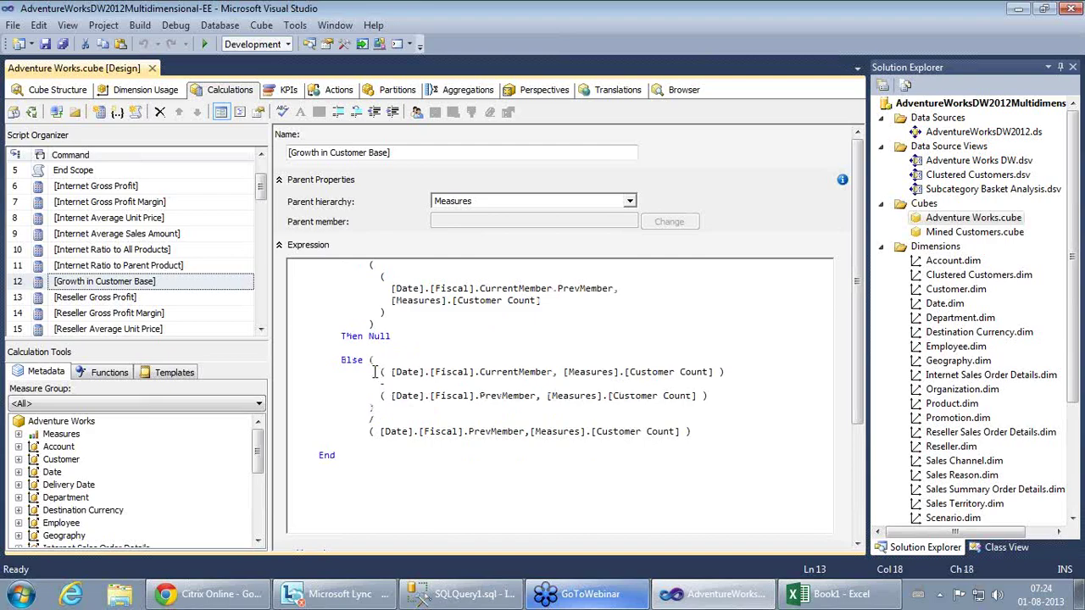
{"action": "left_click_drag", "start_coordinate": [383, 371], "coordinate": [727, 371]}
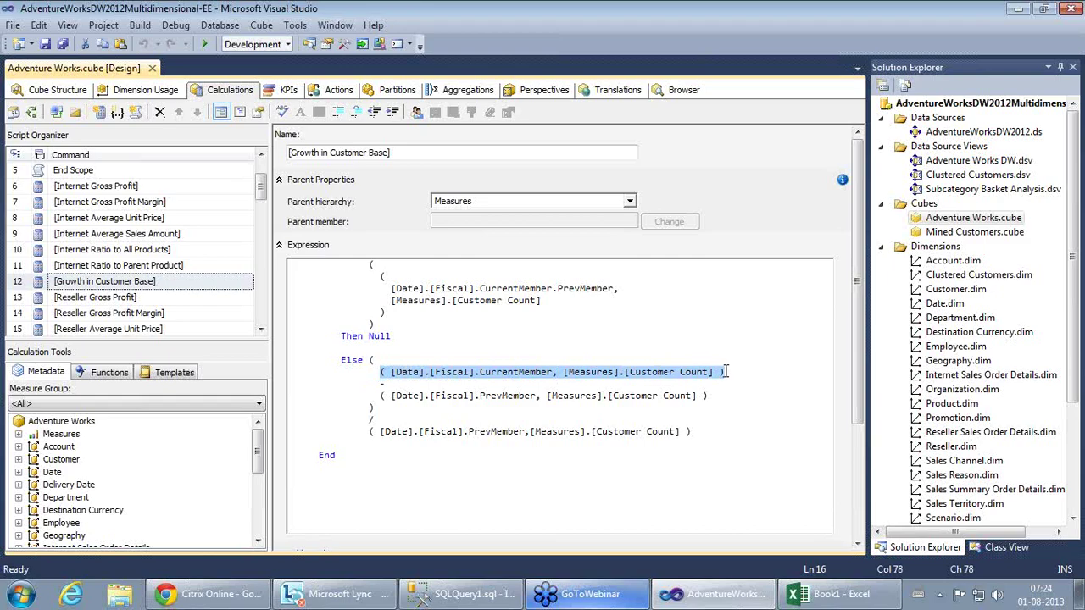
{"action": "left_click", "coordinate": [636, 382]}
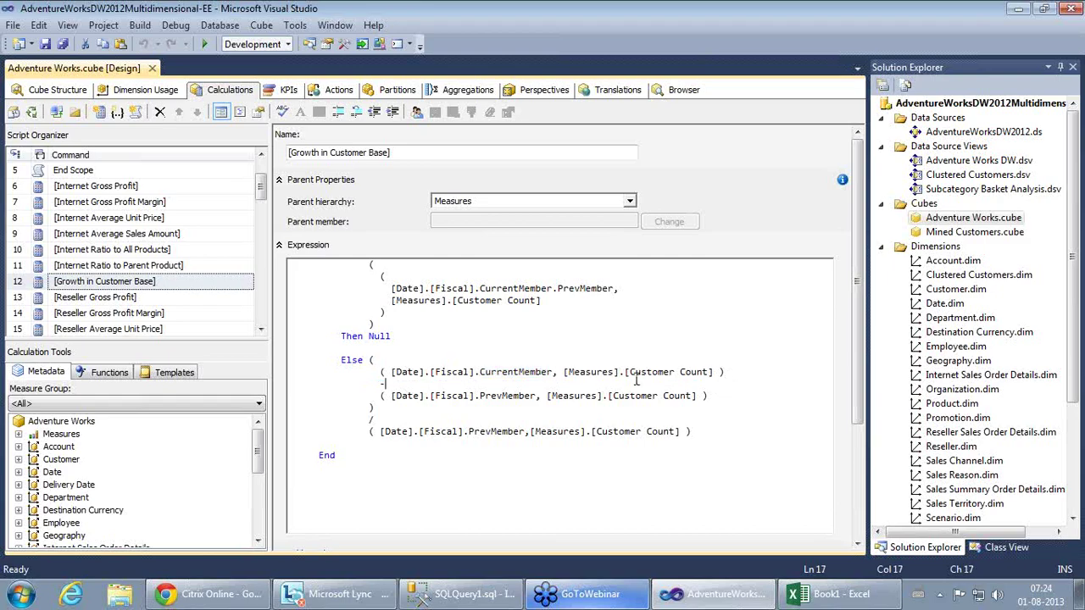
{"action": "left_click_drag", "start_coordinate": [386, 373], "coordinate": [741, 373]}
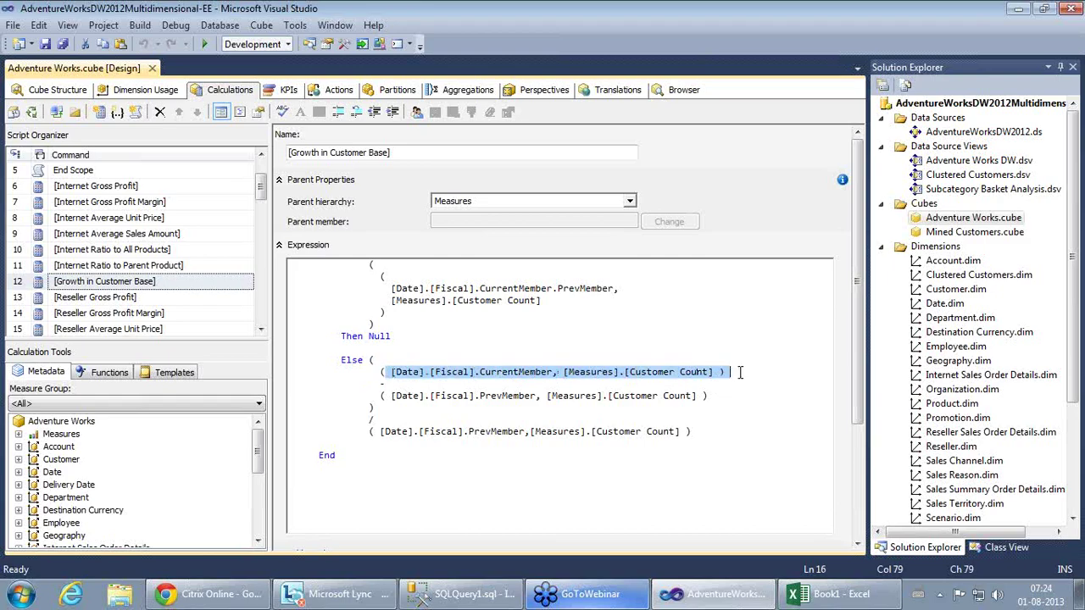
{"action": "left_click", "coordinate": [378, 395]}
{"action": "left_click_drag", "start_coordinate": [375, 396], "coordinate": [717, 396]}
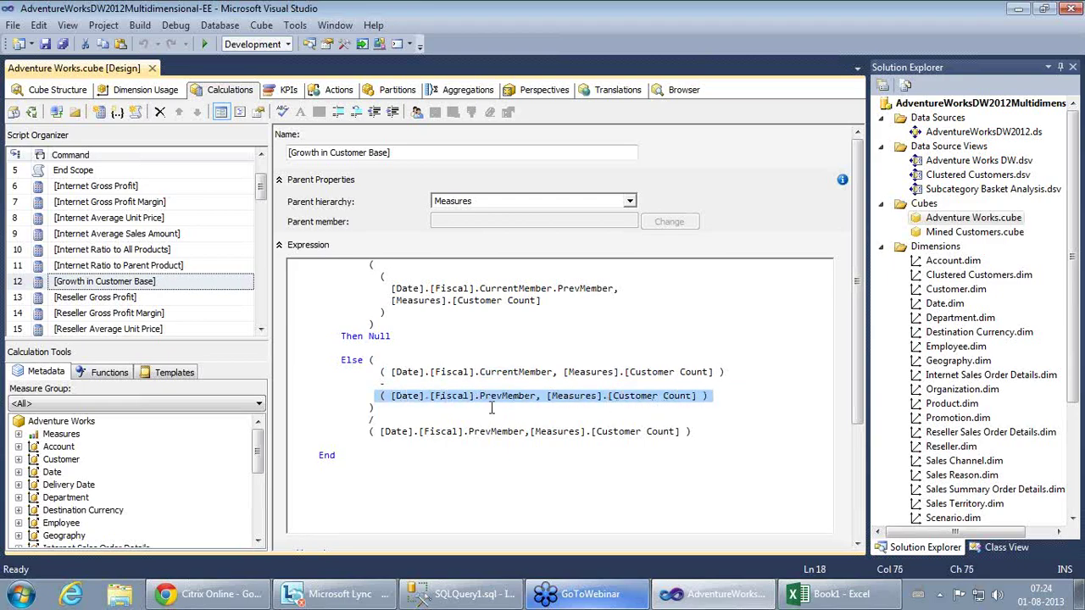
{"action": "left_click", "coordinate": [653, 398]}
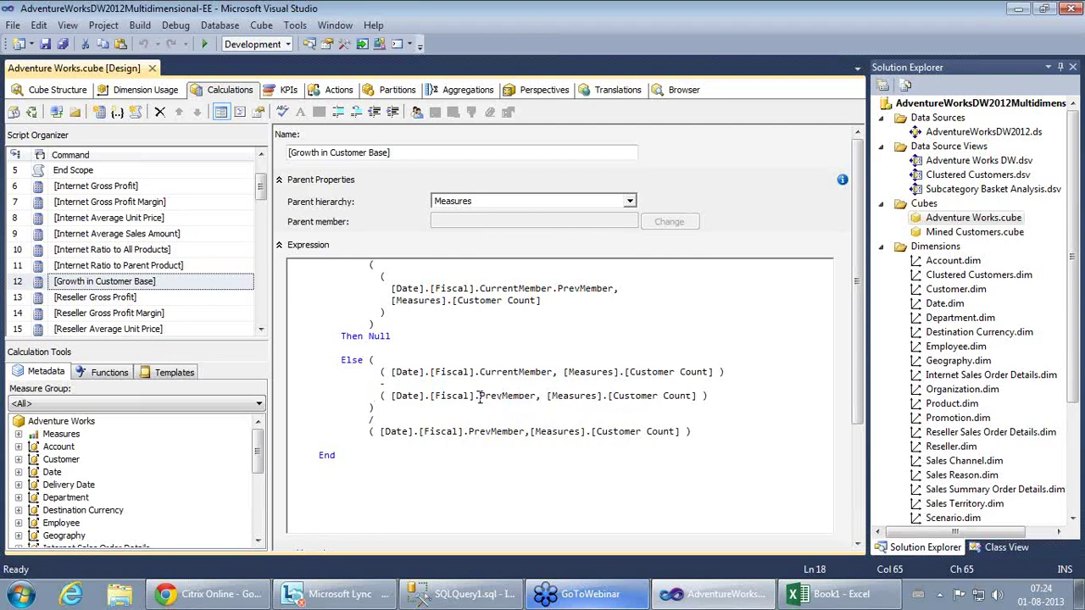
{"action": "left_click_drag", "start_coordinate": [479, 396], "coordinate": [533, 397]}
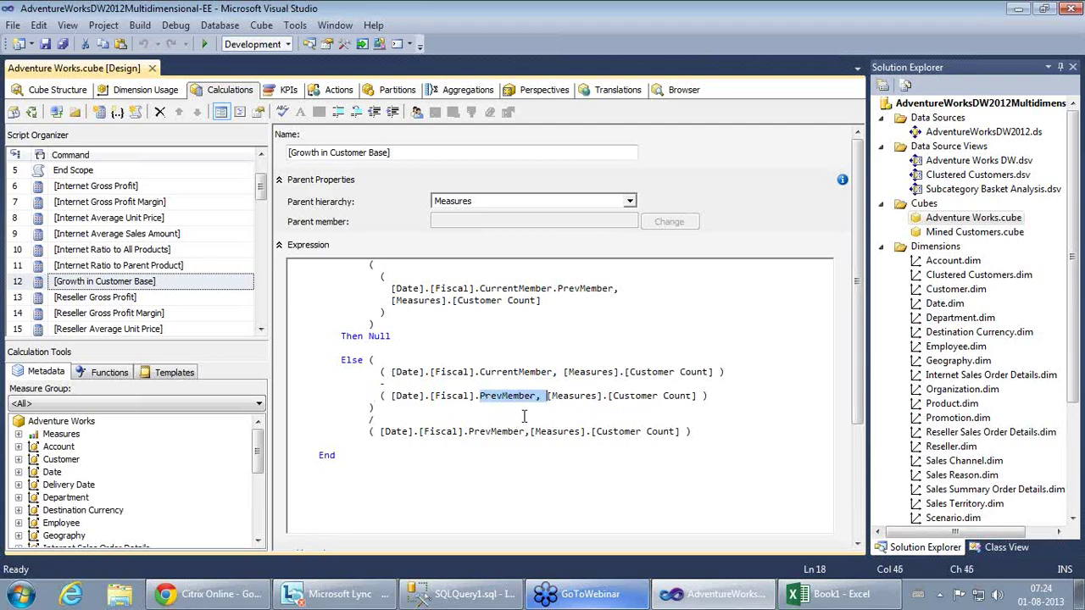
{"action": "left_click", "coordinate": [525, 416]}
Step: Trace the full growth formula in the Else branch, from both subtracted tuples to the PrevMember Customer Count divisor
{"action": "left_click_drag", "start_coordinate": [380, 373], "coordinate": [740, 377]}
{"action": "left_click", "coordinate": [708, 396]}
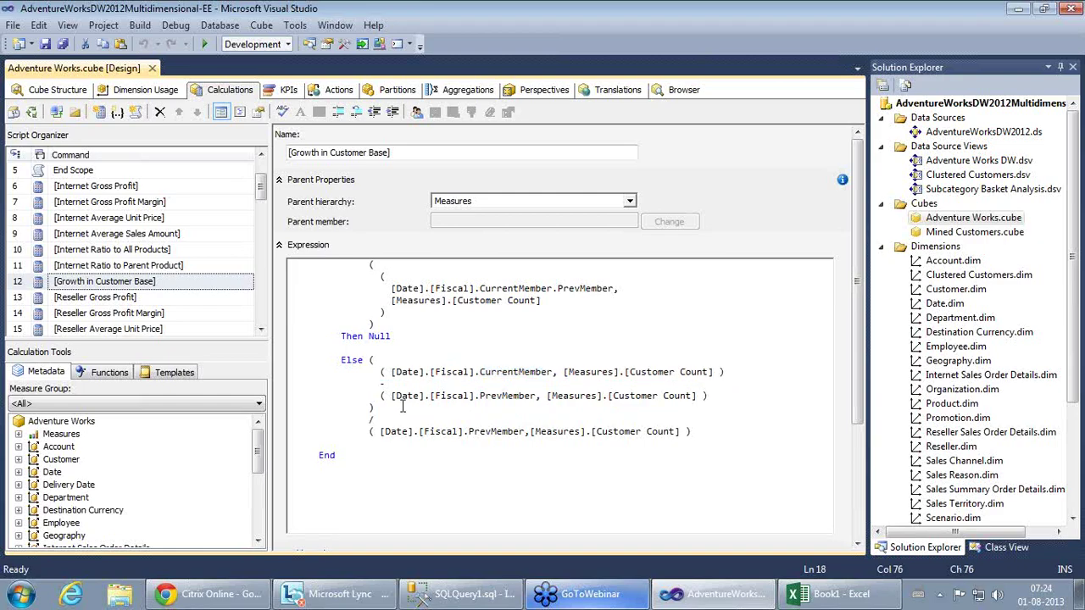
{"action": "left_click_drag", "start_coordinate": [374, 396], "coordinate": [746, 400]}
{"action": "left_click", "coordinate": [485, 431]}
{"action": "left_click_drag", "start_coordinate": [370, 435], "coordinate": [725, 430]}
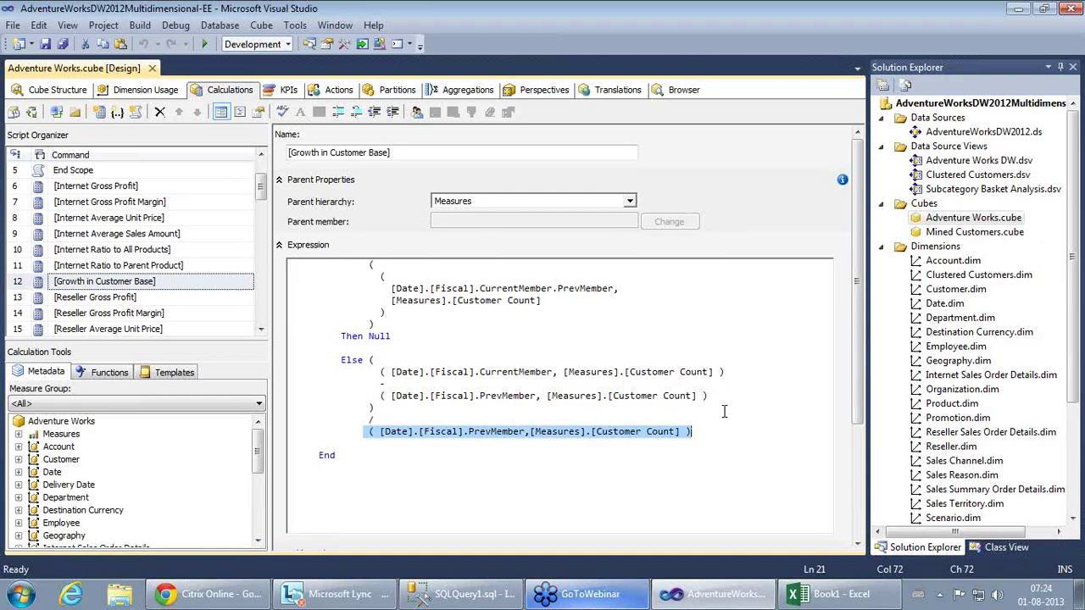
Step: Highlight the calculation's name, [Growth in Customer Base], and return to the beginning of its expression
{"action": "left_click_drag", "start_coordinate": [406, 151], "coordinate": [288, 154]}
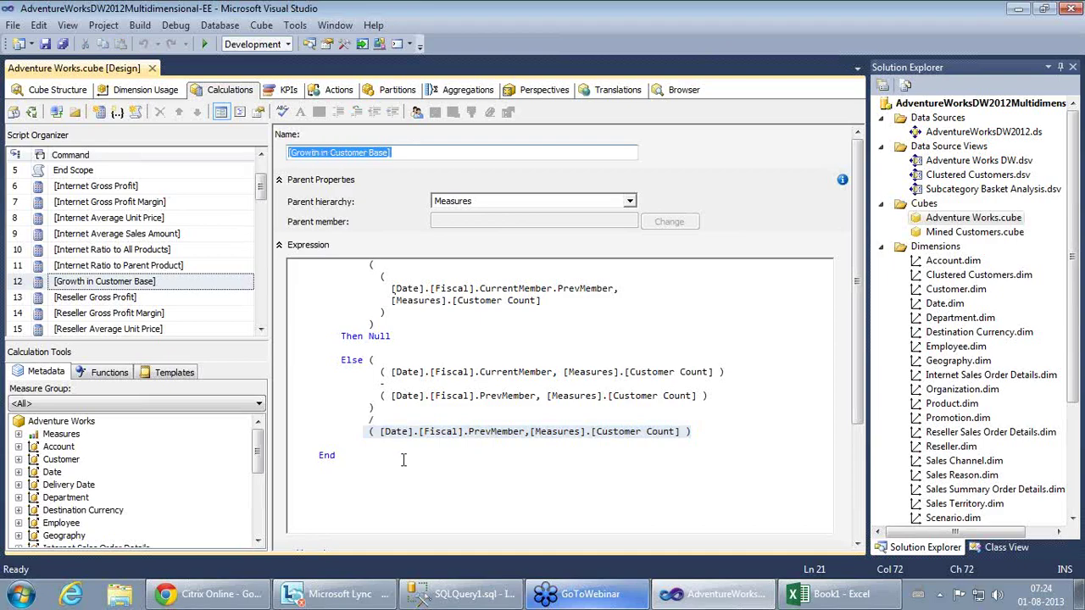
{"action": "left_click", "coordinate": [443, 441]}
{"action": "scroll", "coordinate": [443, 440], "scroll_direction": "up", "scroll_amount": 2}
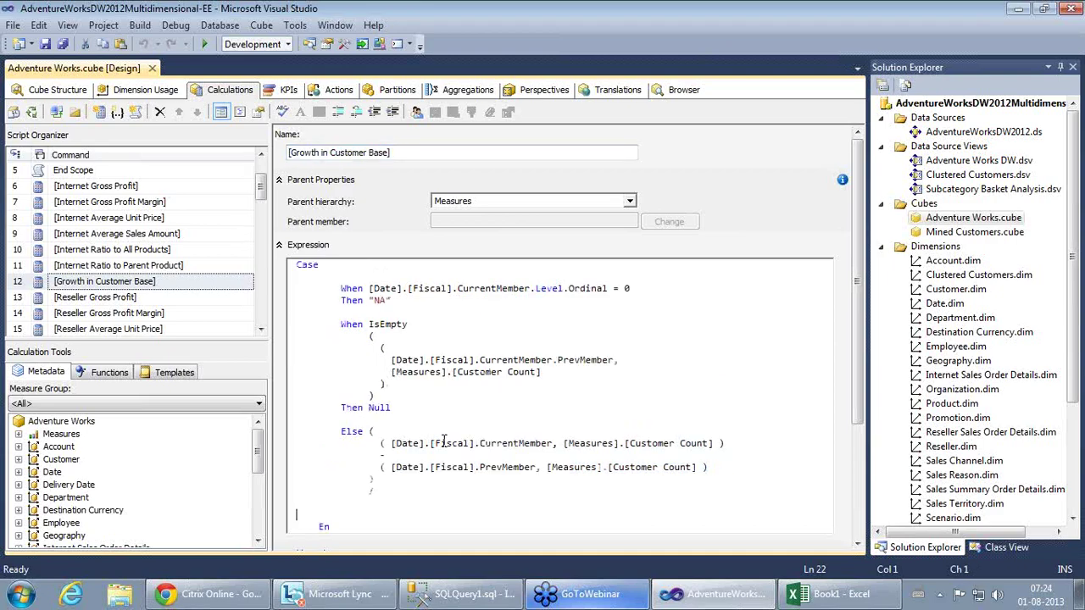
Step: Examine the Else branch's CurrentMember tuple, the PrevMember tuple subtracted from it, and the PrevMember Customer Count divisor in turn
{"action": "left_click_drag", "start_coordinate": [369, 442], "coordinate": [690, 452]}
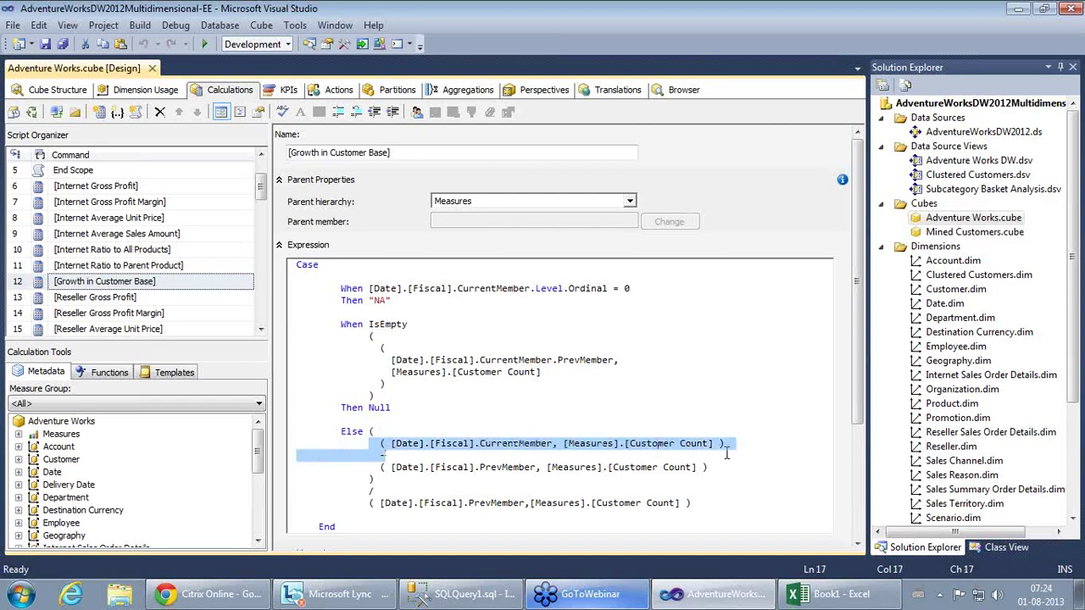
{"action": "left_click", "coordinate": [700, 467]}
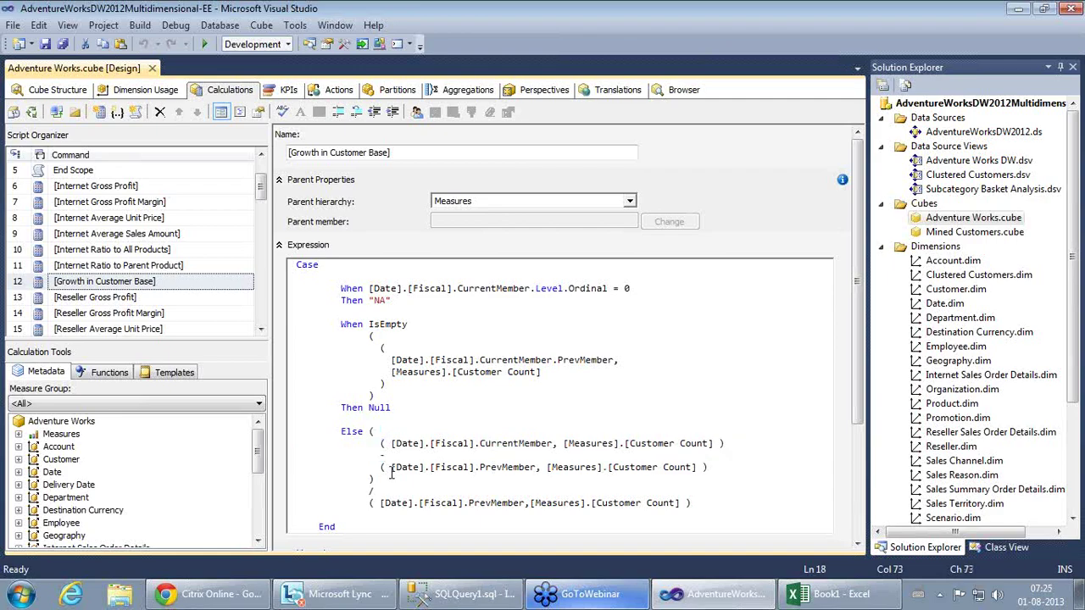
{"action": "left_click_drag", "start_coordinate": [376, 467], "coordinate": [738, 467]}
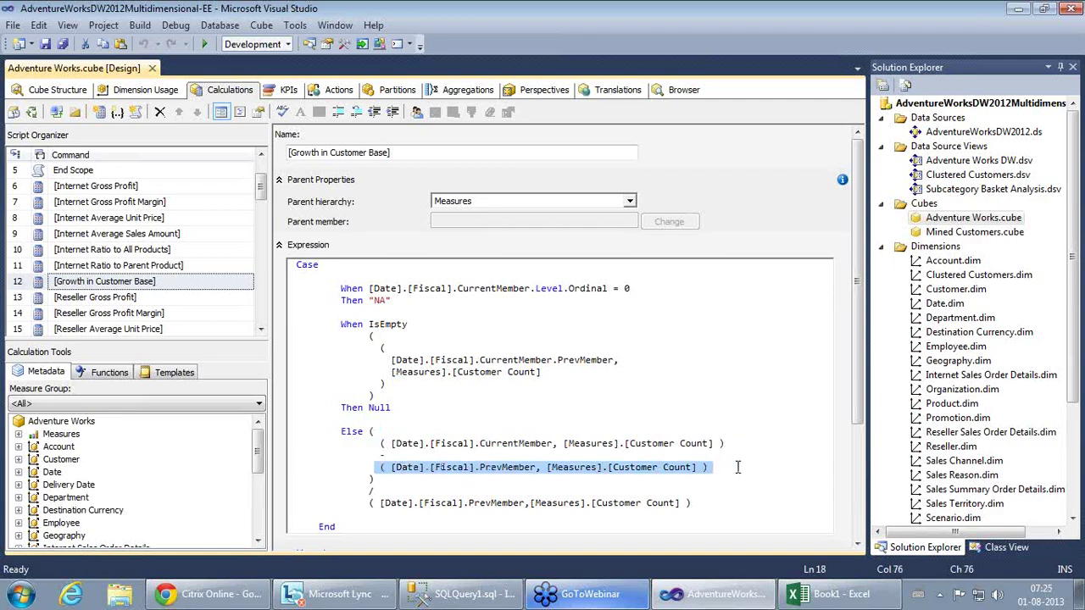
{"action": "left_click", "coordinate": [738, 467]}
{"action": "scroll", "coordinate": [738, 467], "scroll_direction": "down", "scroll_amount": 1}
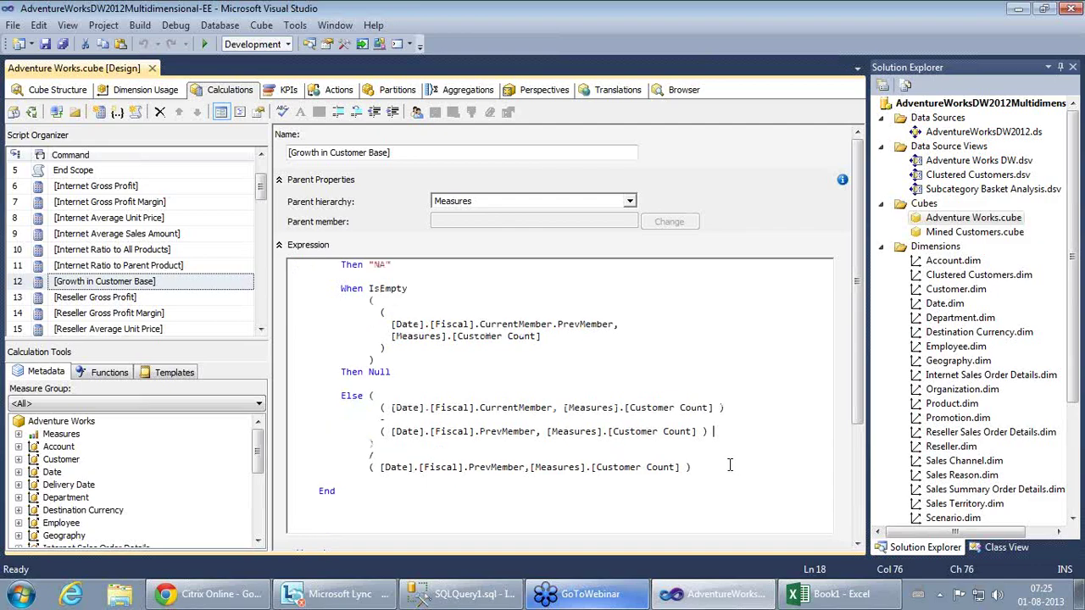
{"action": "left_click_drag", "start_coordinate": [370, 467], "coordinate": [725, 469]}
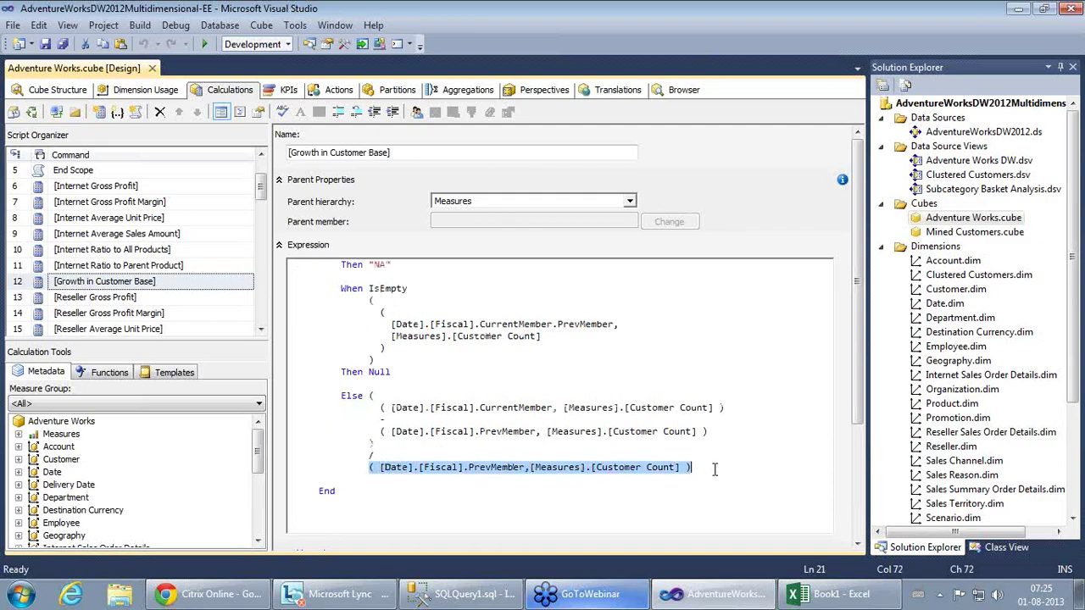
{"action": "left_click", "coordinate": [722, 468]}
Step: Compare the current and previous fiscal period Customer Count tuples again, ending at the divisor before End
{"action": "left_click_drag", "start_coordinate": [429, 407], "coordinate": [681, 411]}
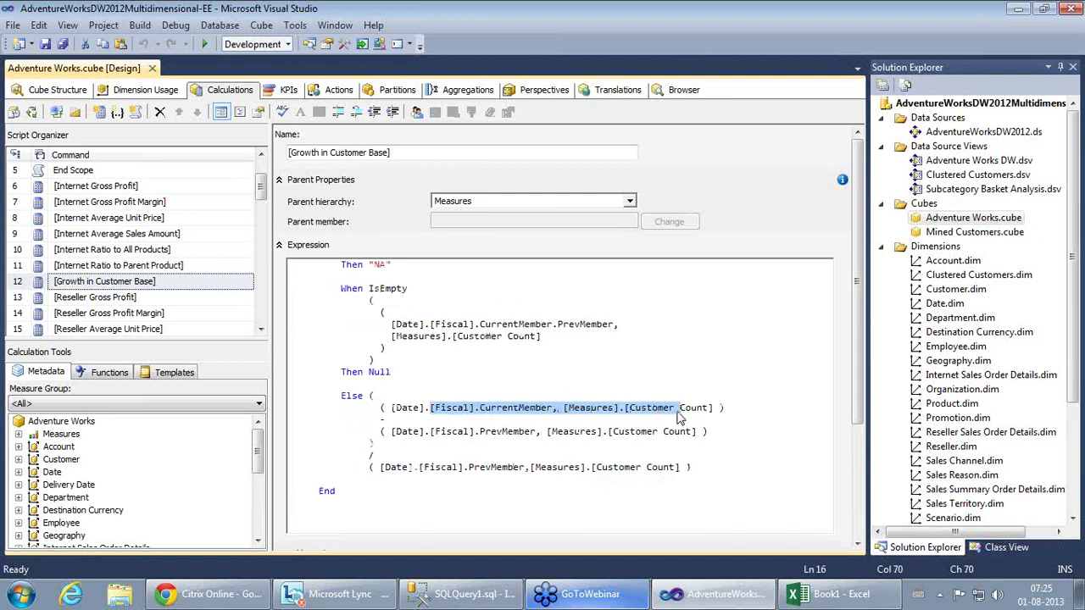
{"action": "left_click_drag", "start_coordinate": [392, 432], "coordinate": [707, 432]}
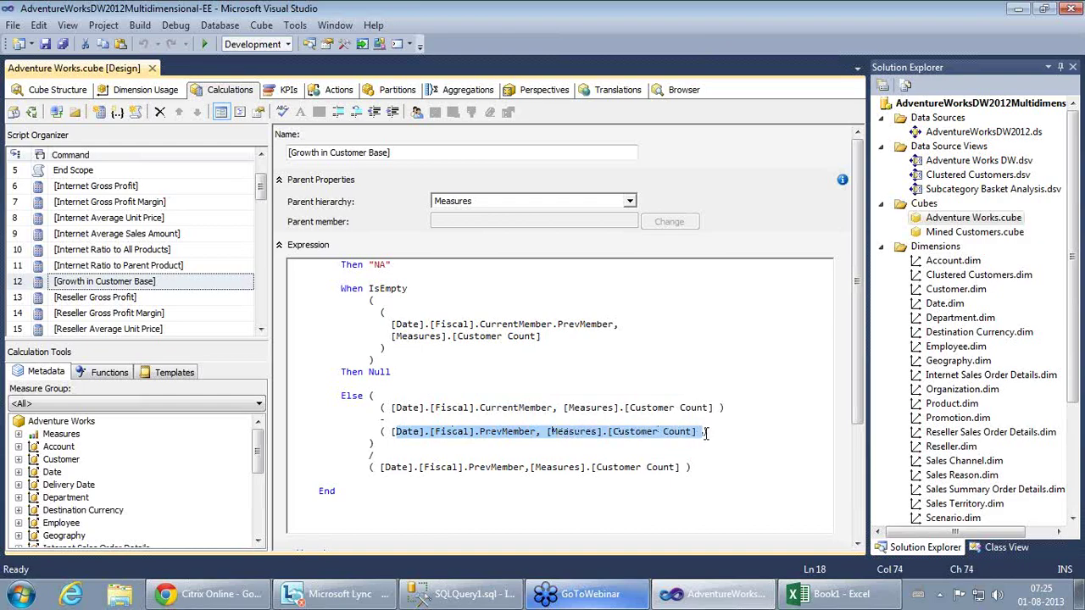
{"action": "left_click", "coordinate": [475, 409]}
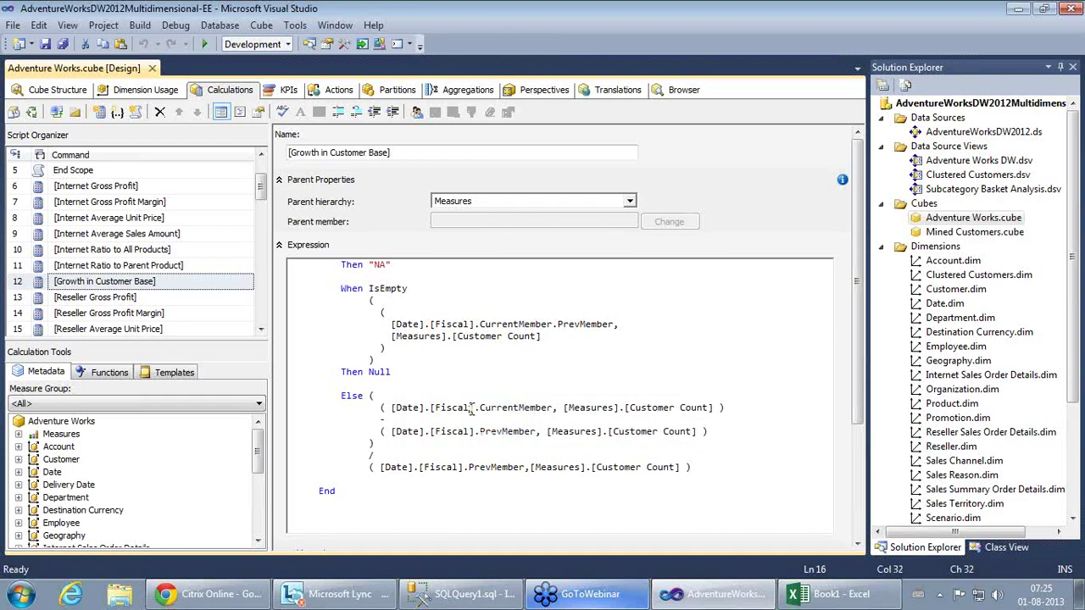
{"action": "left_click", "coordinate": [472, 441]}
{"action": "left_click", "coordinate": [373, 469]}
{"action": "left_click_drag", "start_coordinate": [373, 468], "coordinate": [692, 468]}
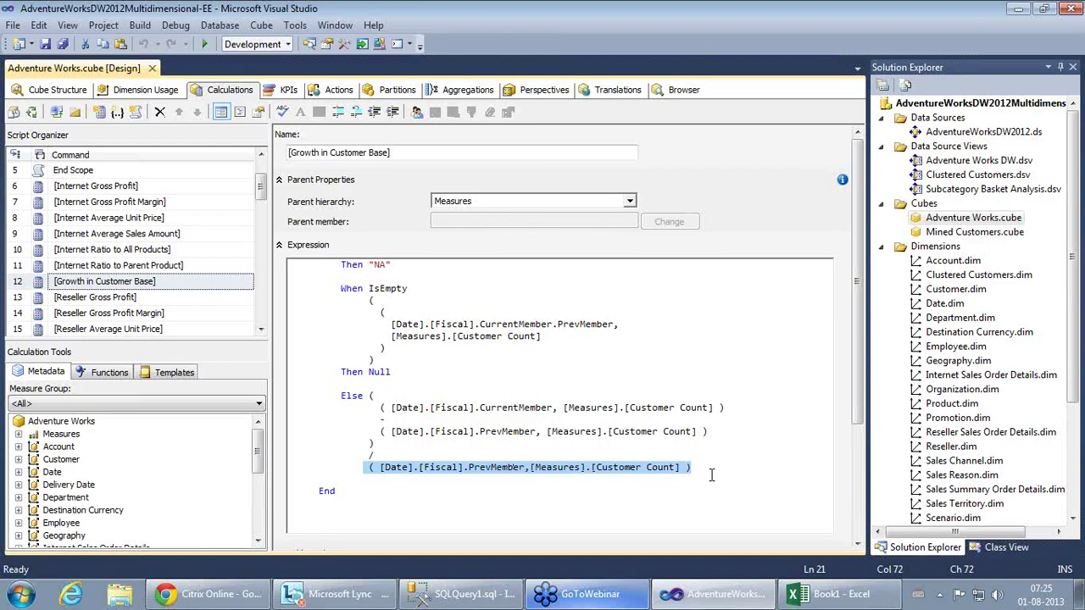
{"action": "left_click", "coordinate": [583, 490]}
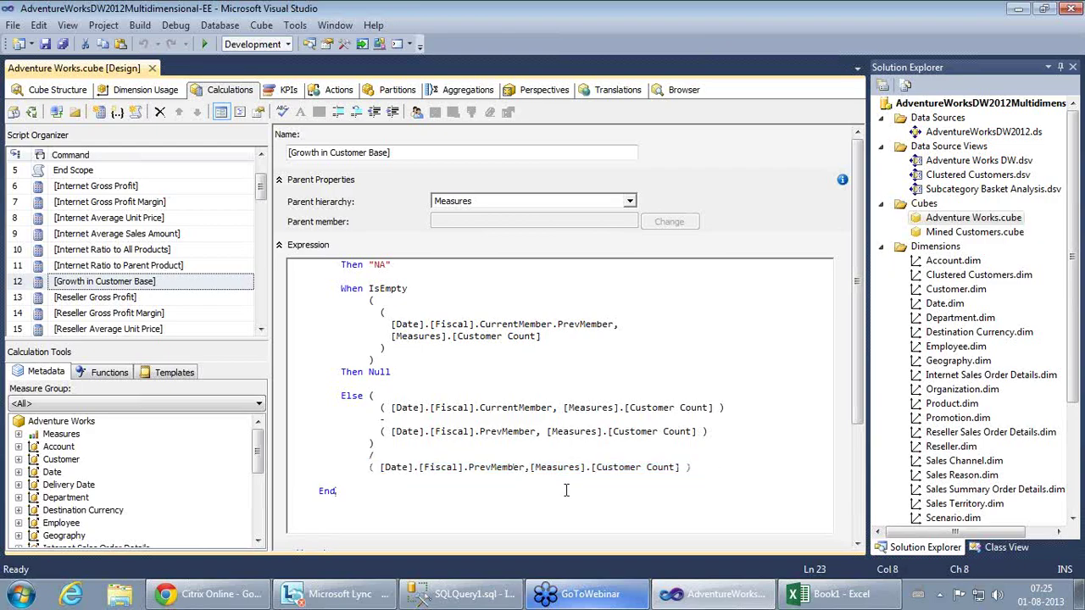
Step: Highlight the [Growth in Customer Base] name and look over its whole Case expression once more
{"action": "left_click_drag", "start_coordinate": [416, 152], "coordinate": [293, 153]}
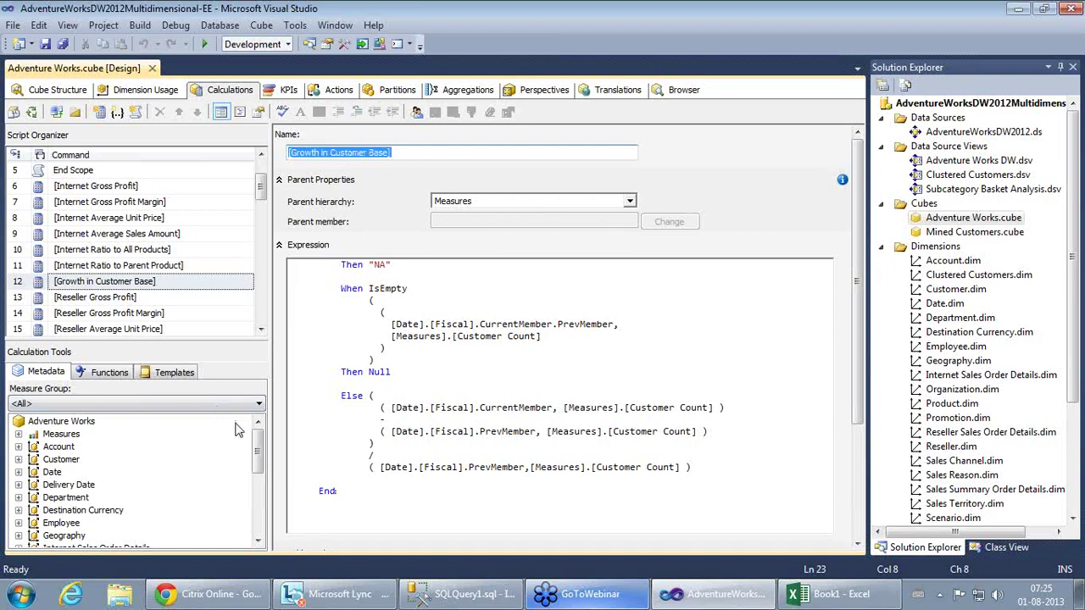
{"action": "left_click", "coordinate": [506, 432]}
{"action": "scroll", "coordinate": [505, 434], "scroll_direction": "up", "scroll_amount": 1}
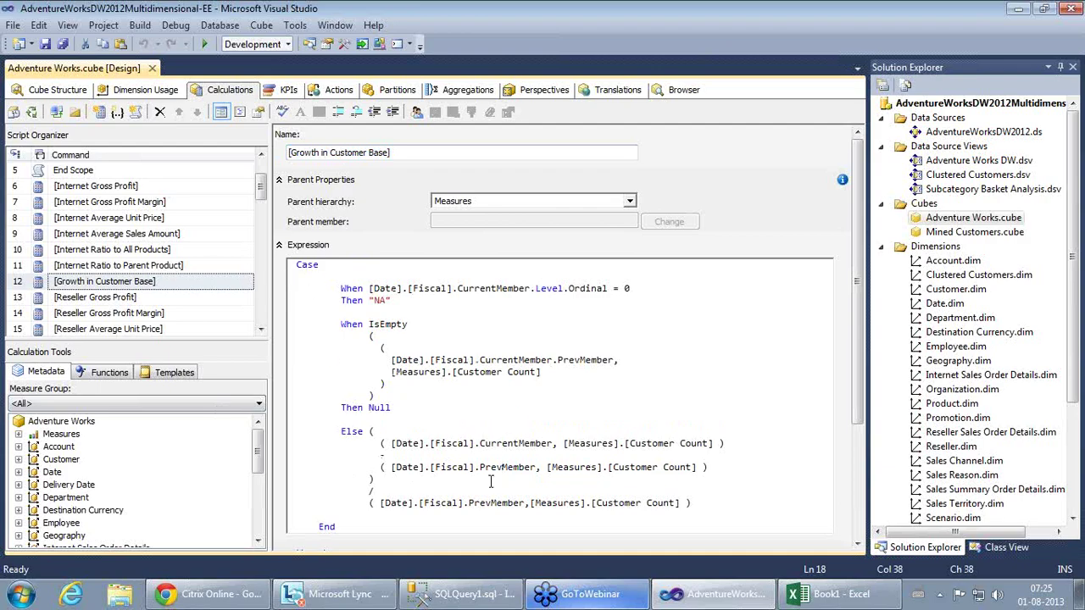
{"action": "scroll", "coordinate": [500, 501], "scroll_direction": "down", "scroll_amount": 4}
{"action": "scroll", "coordinate": [500, 501], "scroll_direction": "up", "scroll_amount": 4}
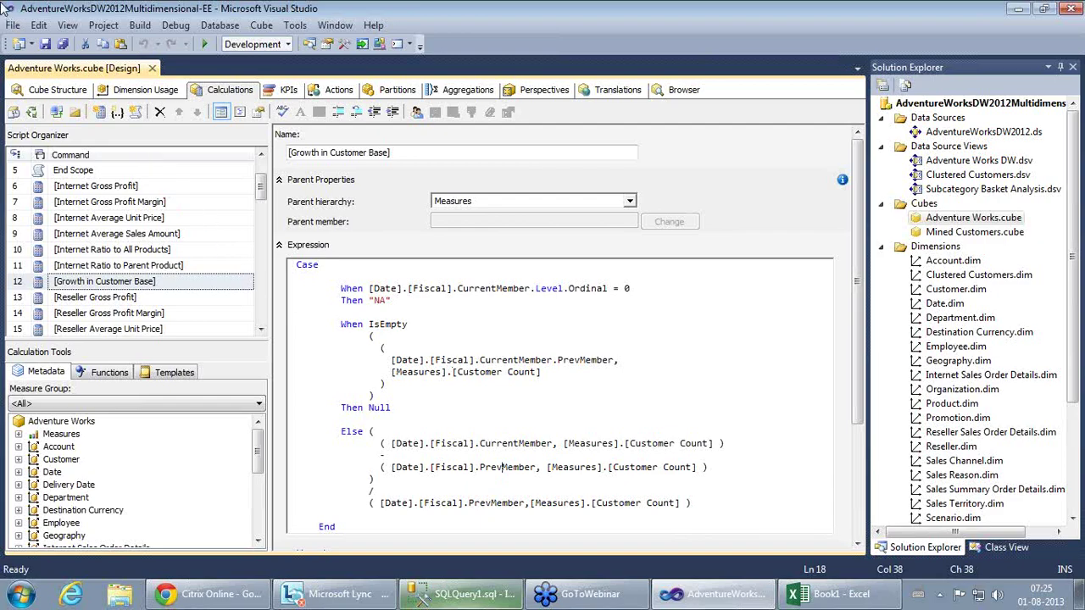
Step: Close the AdventureWorksDW2012Multidimensional-EE project and open the recent solution MultidimensionalProject2.sln
{"action": "left_click", "coordinate": [13, 31]}
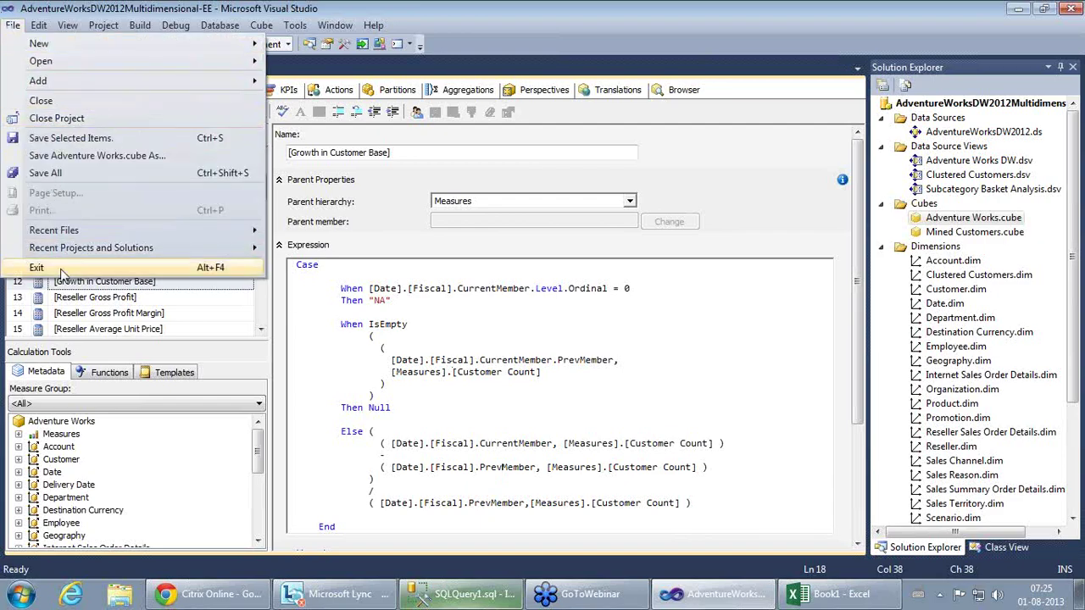
{"action": "left_click", "coordinate": [74, 119]}
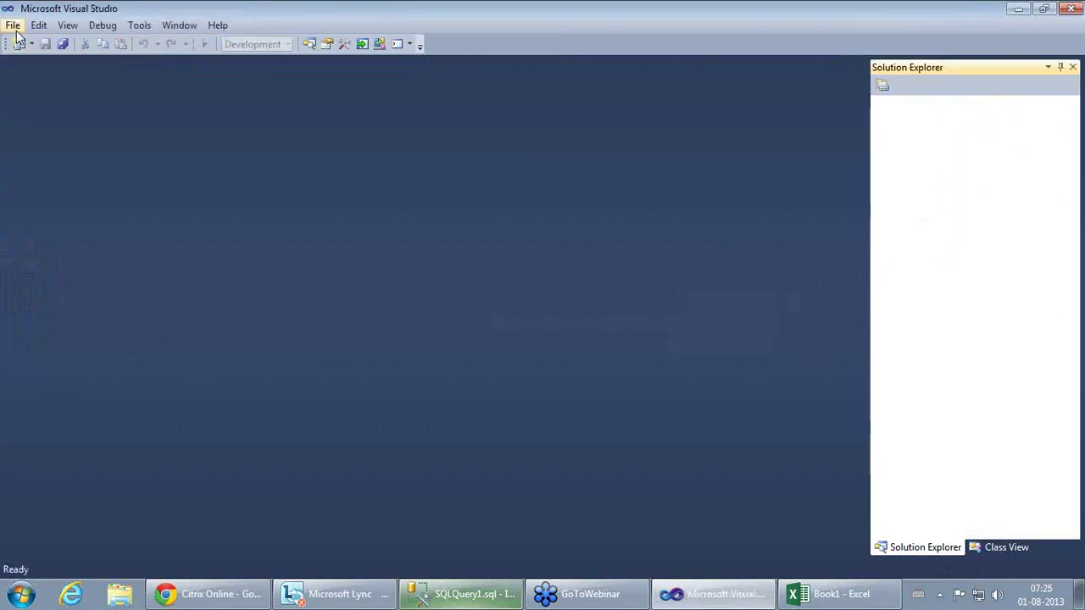
{"action": "left_click", "coordinate": [14, 28]}
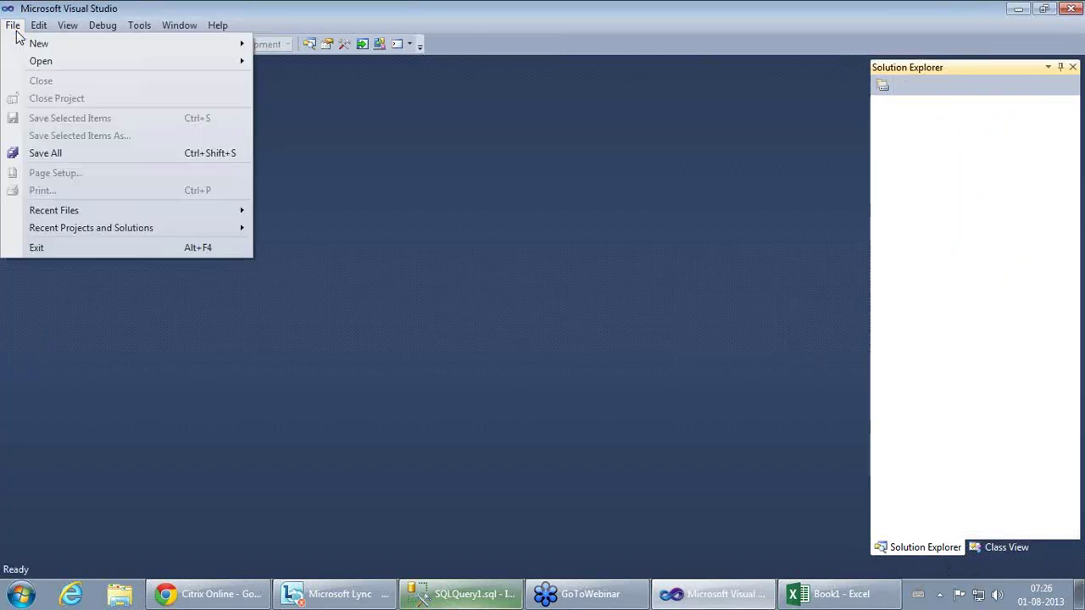
{"action": "mouse_move", "coordinate": [72, 238]}
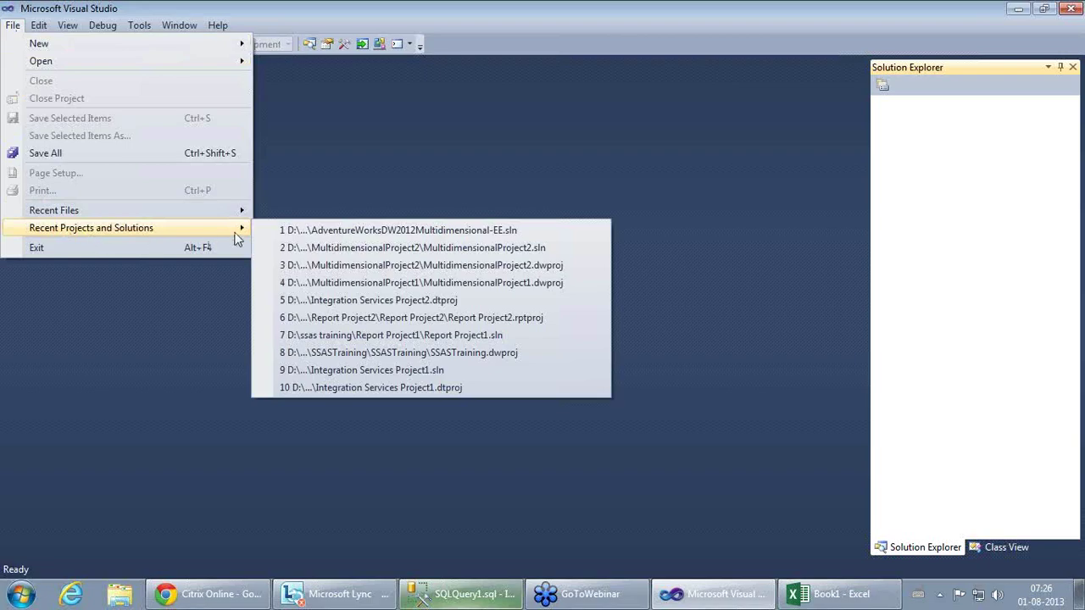
{"action": "left_click", "coordinate": [403, 250]}
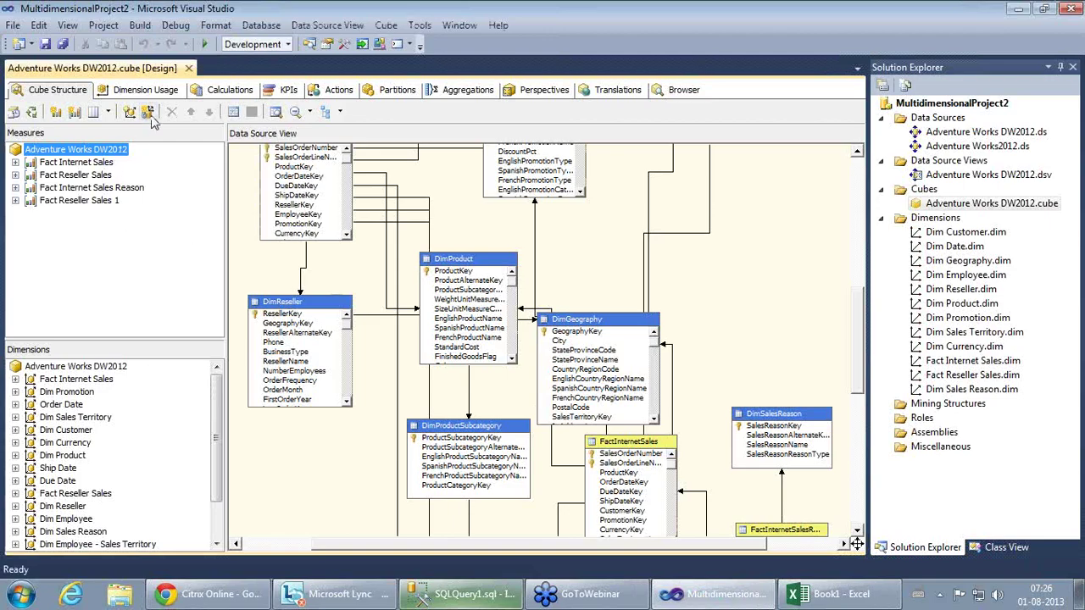
Step: Display the [Average Reseller Sales Amount per Transaction] calculation of the Adventure Works DW2012 cube and inspect its expression
{"action": "left_click", "coordinate": [227, 90]}
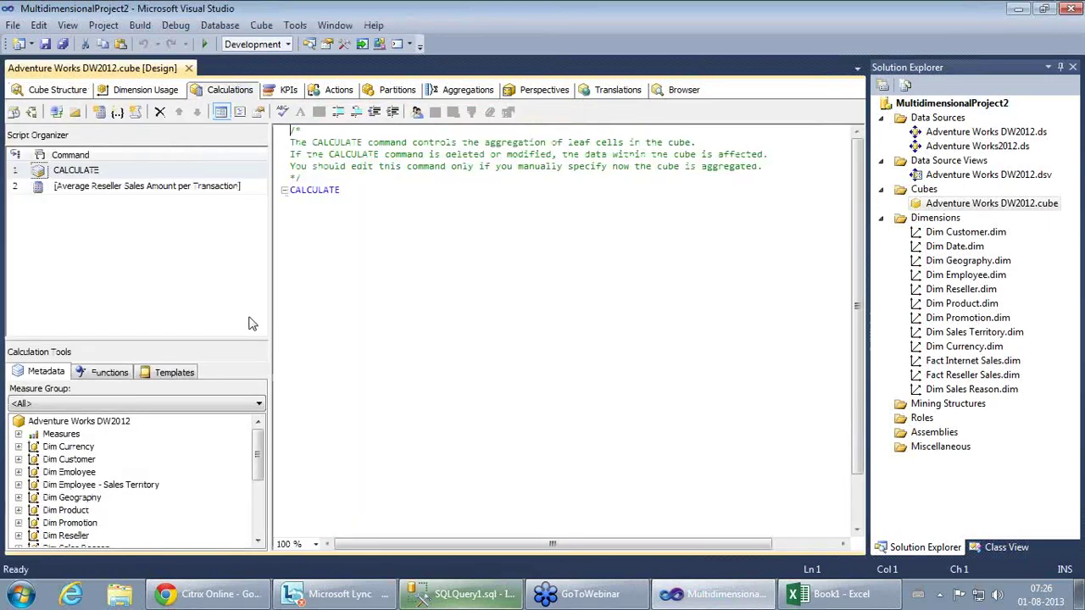
{"action": "left_click", "coordinate": [157, 187]}
{"action": "left_click", "coordinate": [709, 269]}
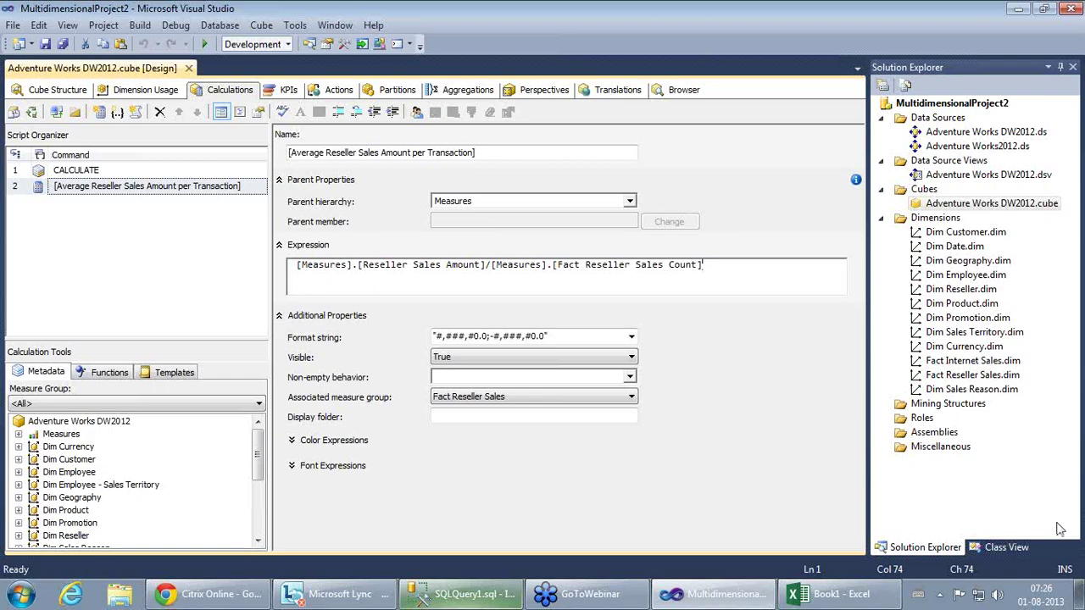
{"action": "left_click", "coordinate": [994, 571]}
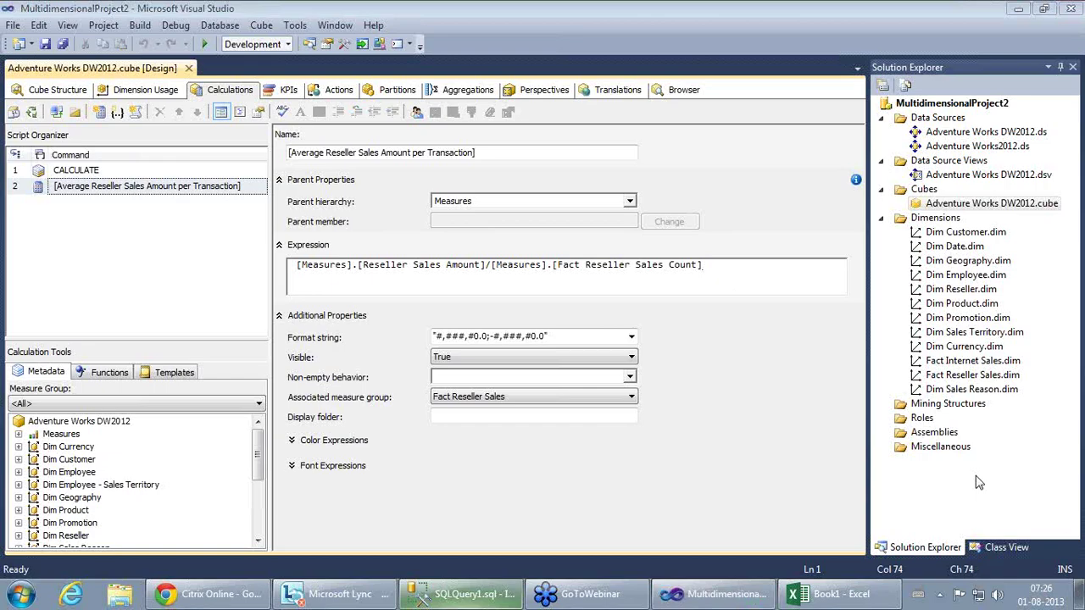
Step: Start processing the Adventure Works DW2012 cube, building and deploying the project first
{"action": "left_click", "coordinate": [974, 206]}
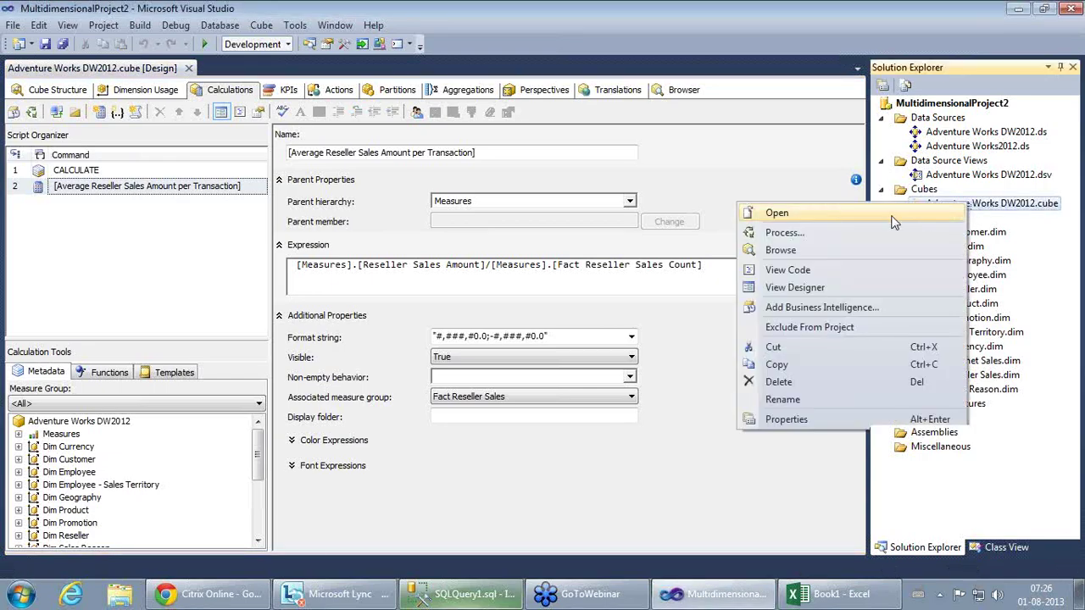
{"action": "left_click", "coordinate": [830, 236]}
{"action": "left_click", "coordinate": [626, 323]}
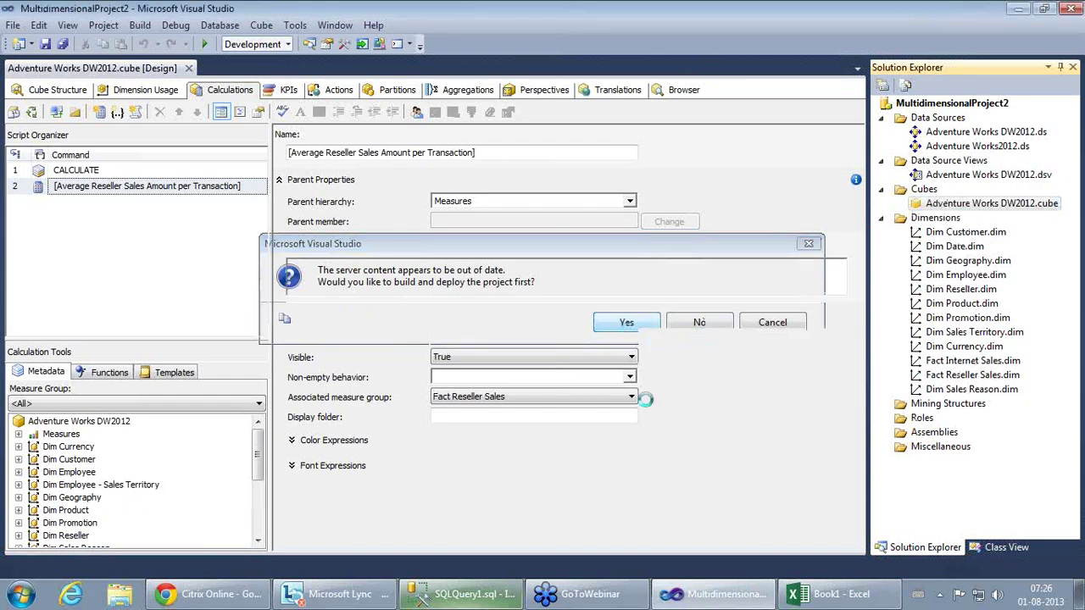
{"action": "left_click", "coordinate": [695, 329]}
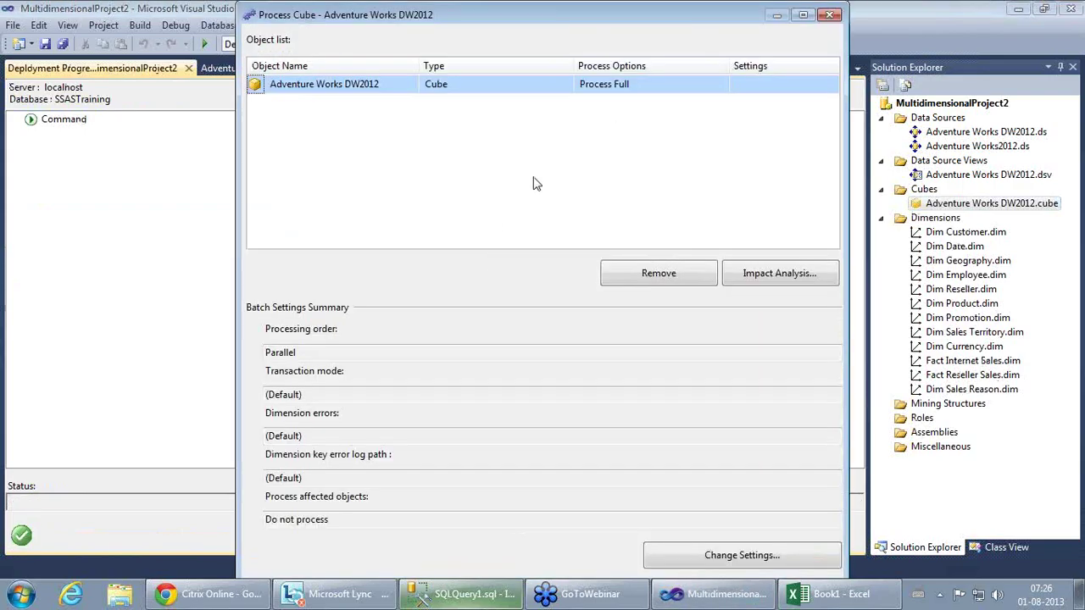
Step: Run Process Full on the Adventure Works DW2012 cube and close the processing and deployment progress windows
{"action": "left_click", "coordinate": [803, 15]}
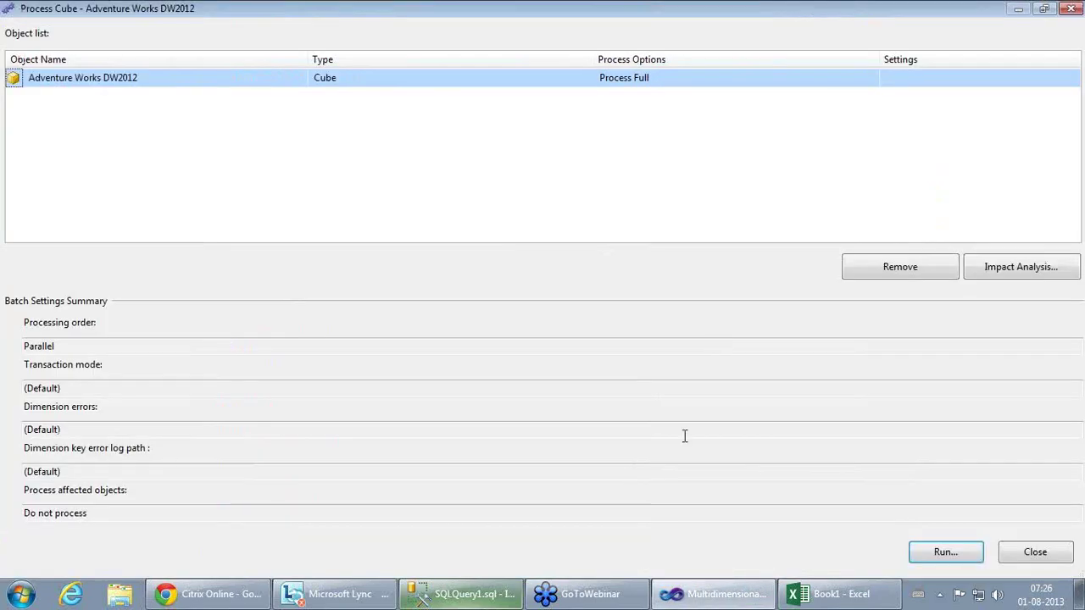
{"action": "left_click", "coordinate": [945, 552]}
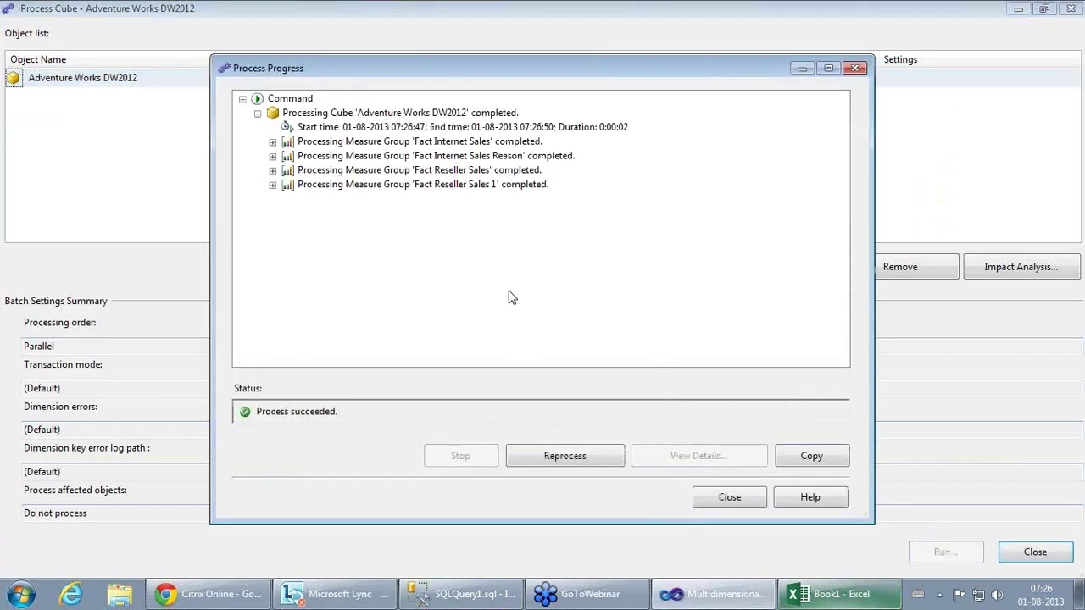
{"action": "left_click", "coordinate": [716, 500]}
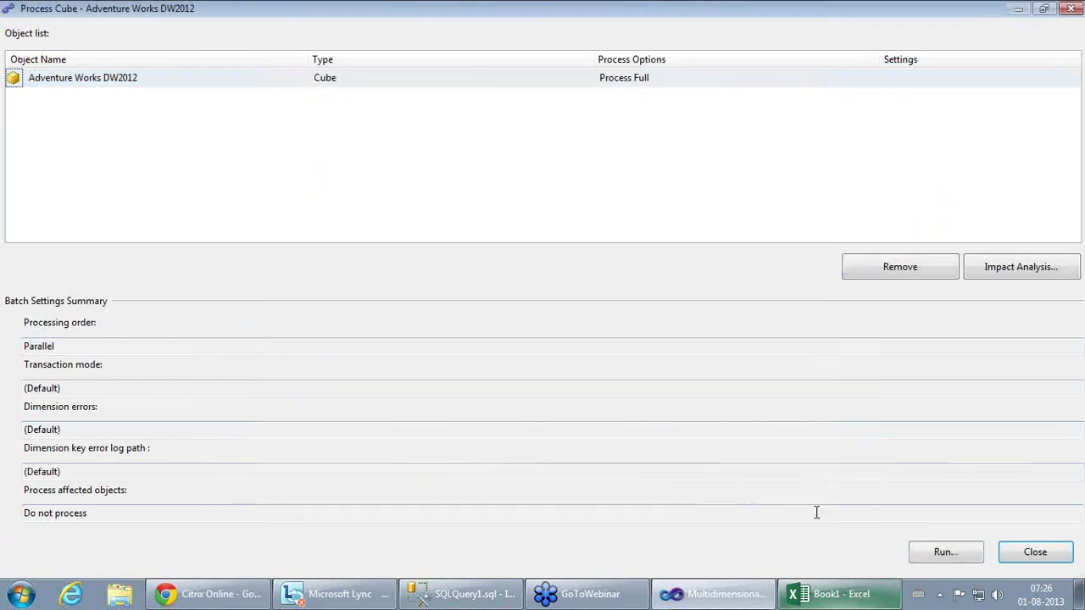
{"action": "left_click", "coordinate": [1020, 552]}
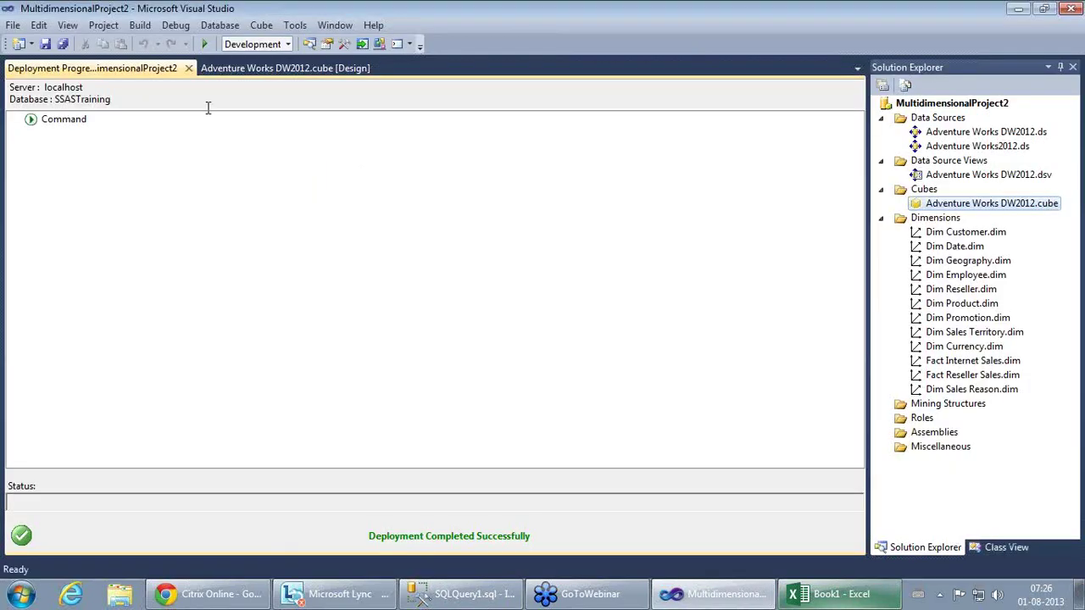
{"action": "left_click", "coordinate": [188, 68]}
Step: Switch to Excel and inspect the PivotTable's Sales Order Number Distinct Count for September 2006 and Q1FY07
{"action": "left_click", "coordinate": [835, 593]}
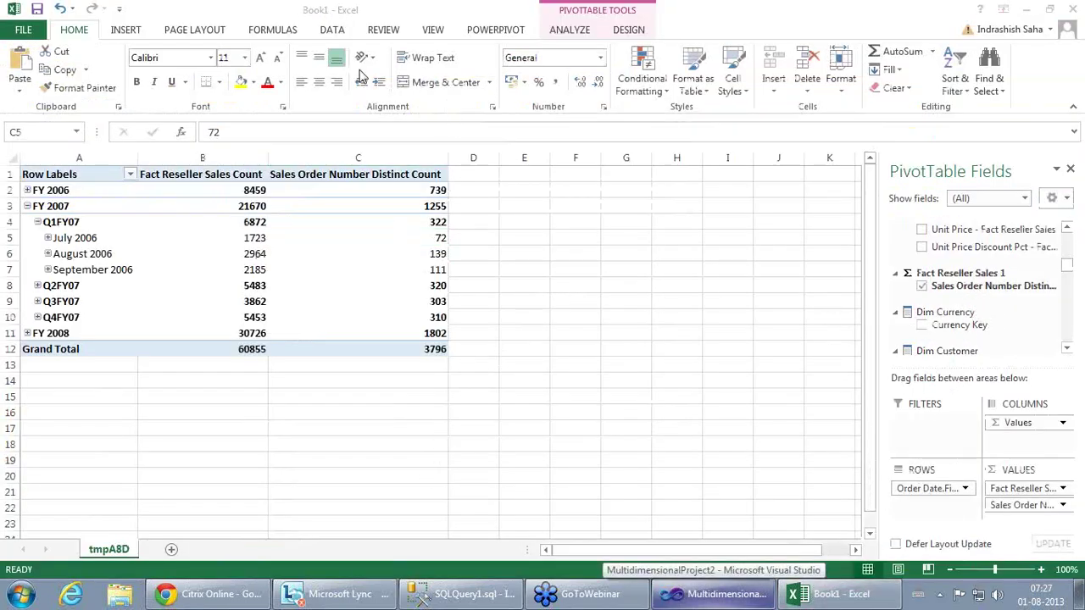
{"action": "left_click", "coordinate": [397, 265]}
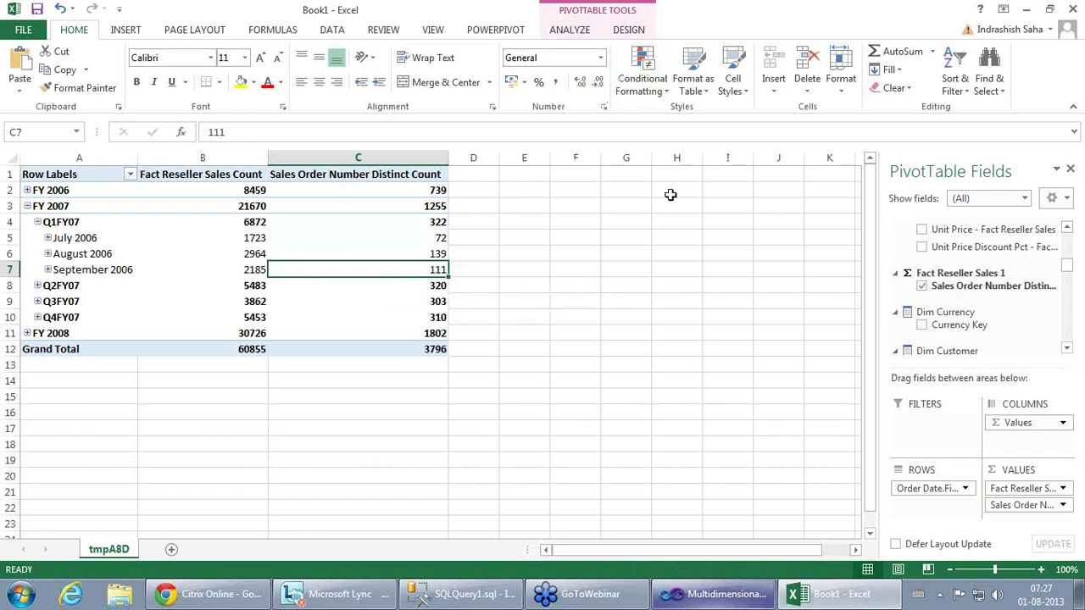
{"action": "right_click", "coordinate": [624, 243]}
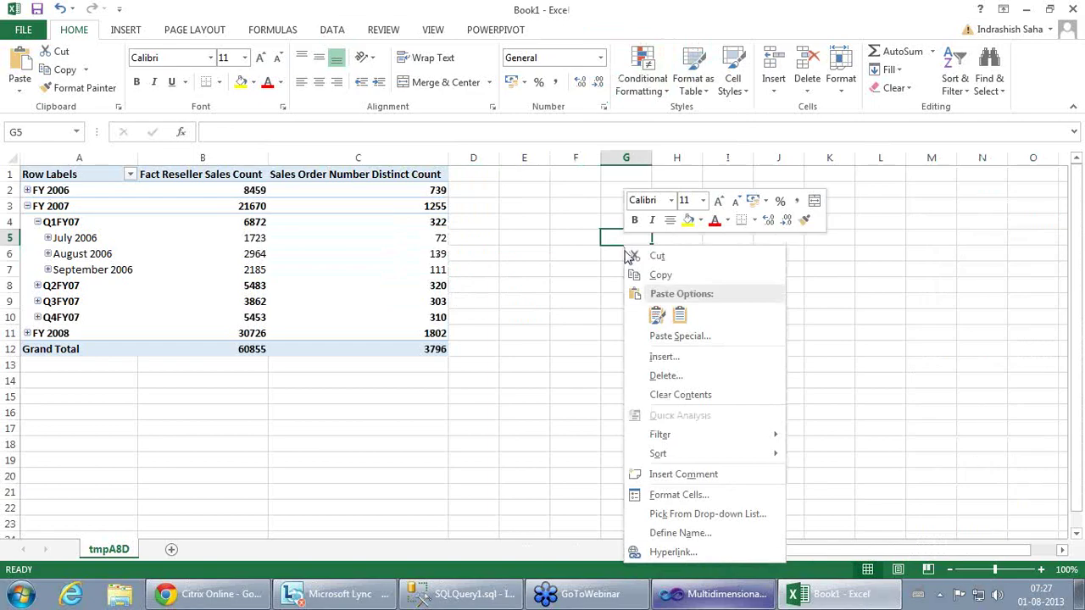
{"action": "left_click", "coordinate": [474, 260]}
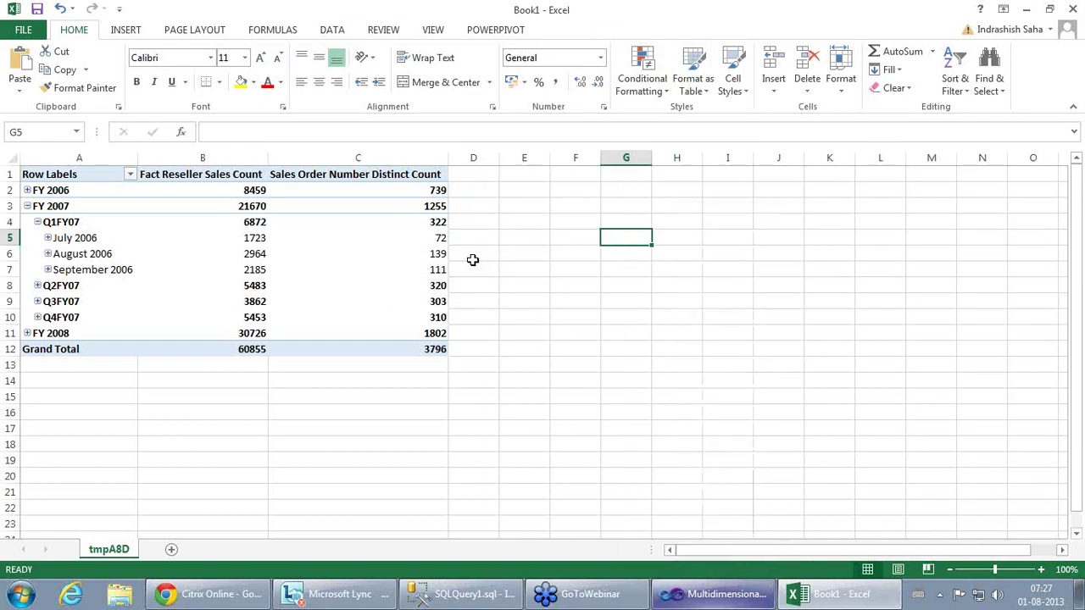
{"action": "left_click", "coordinate": [395, 226]}
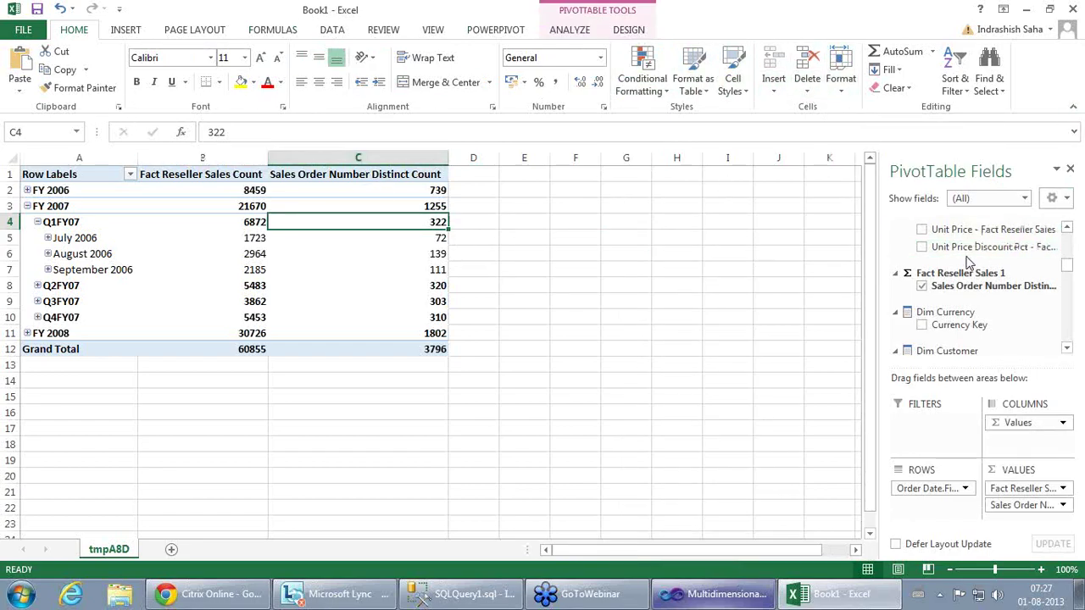
Step: Close the Book1 workbook without saving its changes
{"action": "left_click", "coordinate": [1072, 10]}
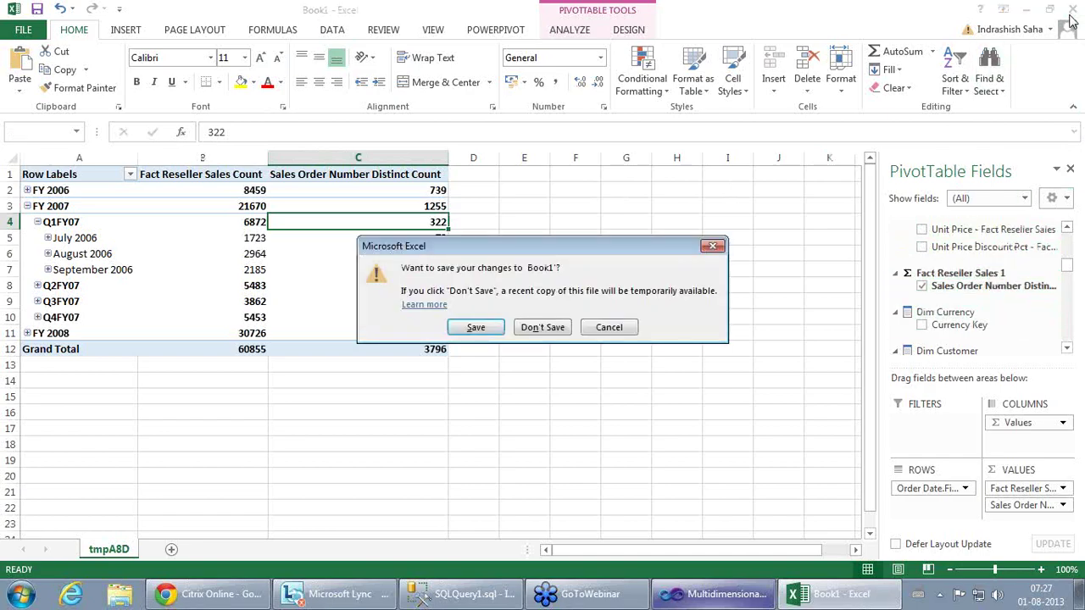
{"action": "left_click", "coordinate": [563, 328]}
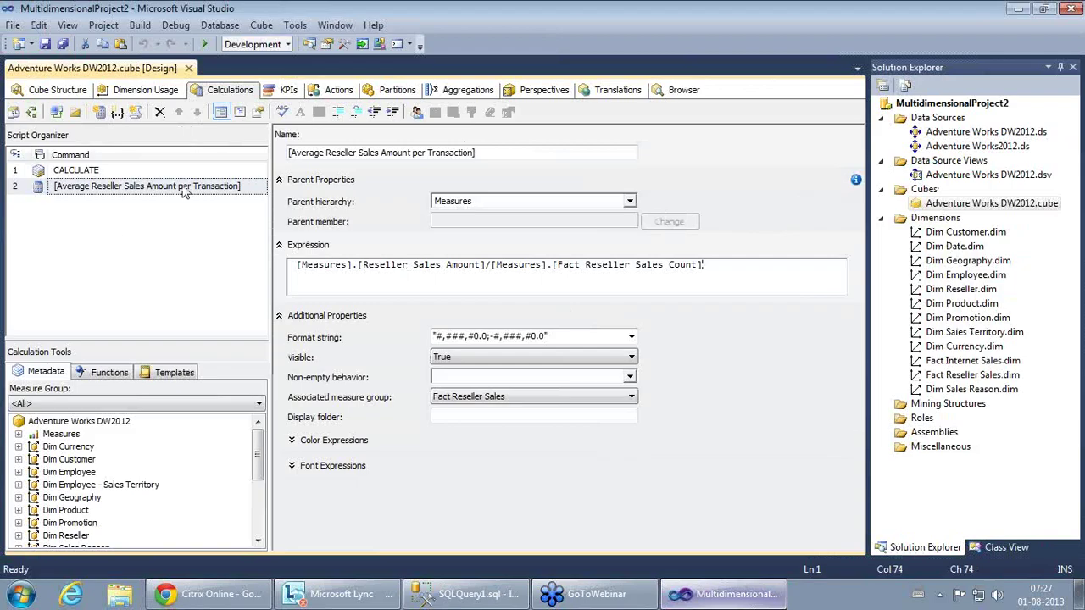
Step: Review the average reseller sales expression, and open the cube from its browser in a maximized Excel PivotTable
{"action": "left_click_drag", "start_coordinate": [760, 275], "coordinate": [292, 294]}
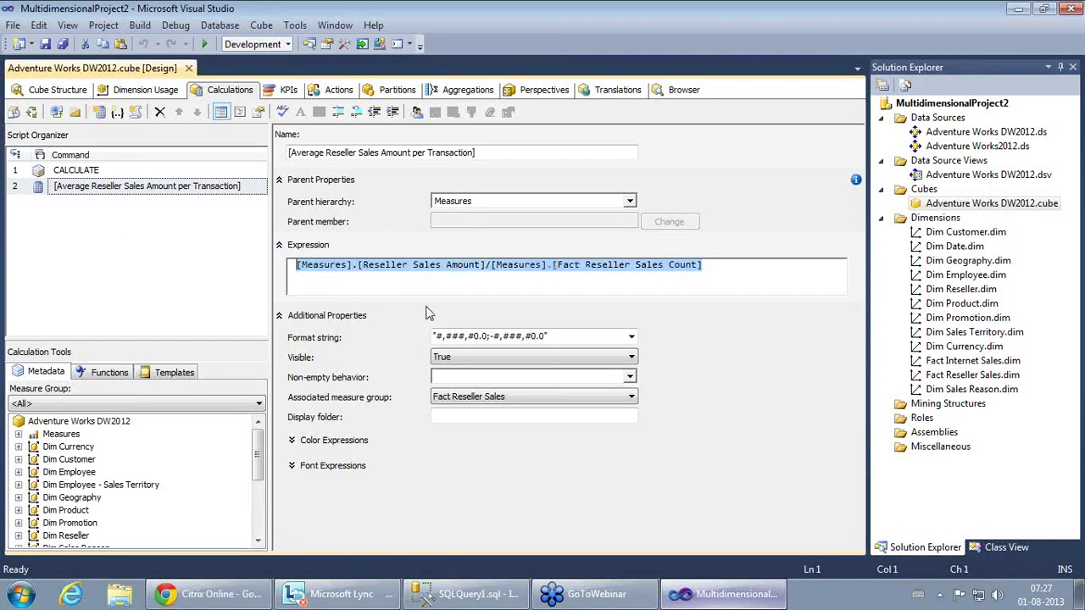
{"action": "left_click", "coordinate": [436, 292]}
{"action": "left_click", "coordinate": [679, 90]}
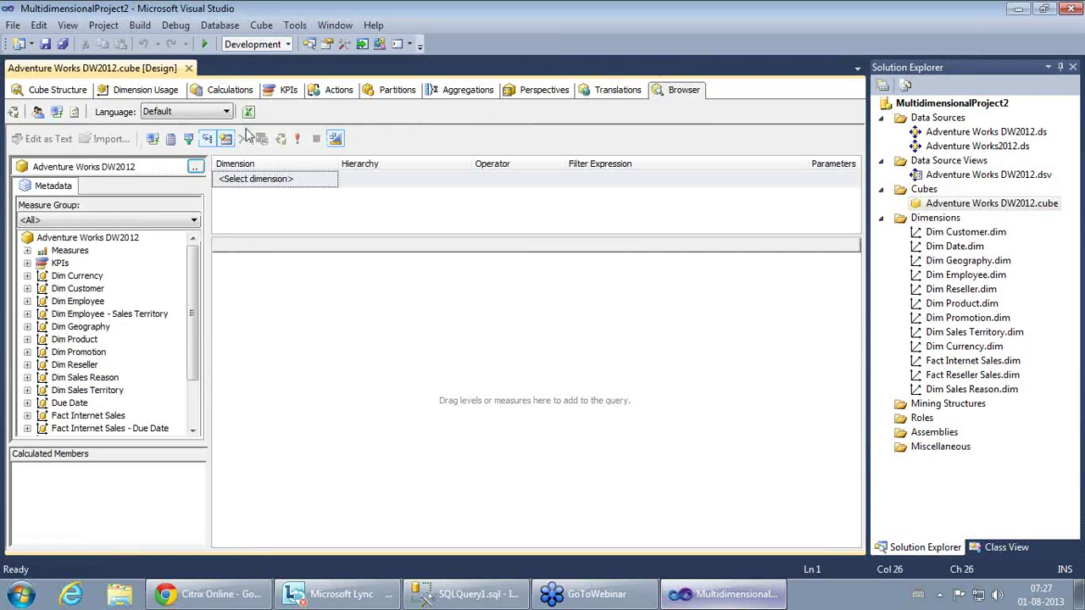
{"action": "left_click", "coordinate": [249, 112]}
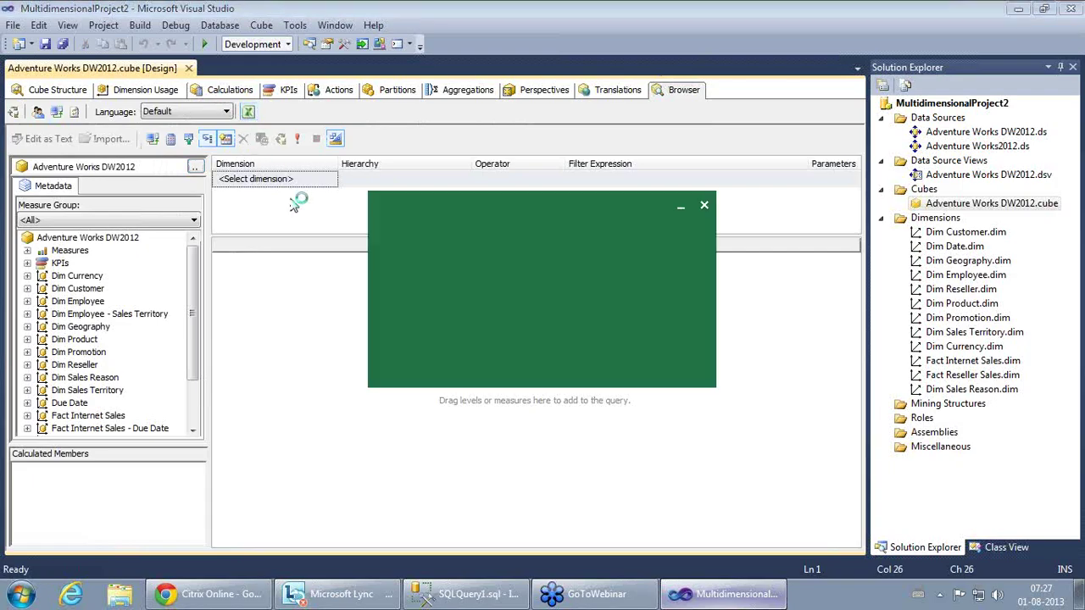
{"action": "left_click", "coordinate": [525, 346]}
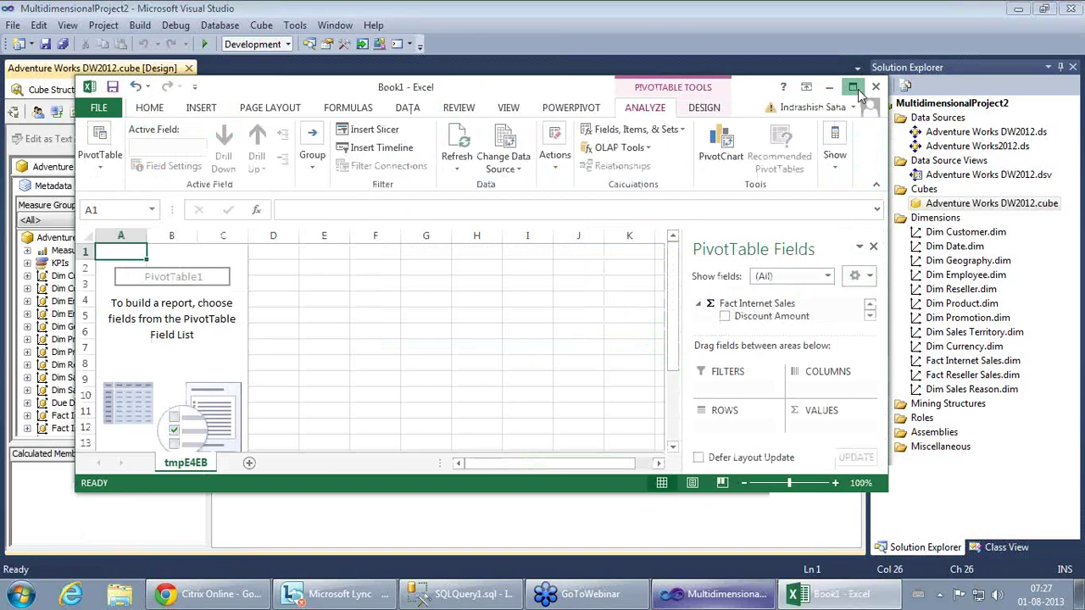
{"action": "left_click", "coordinate": [853, 87]}
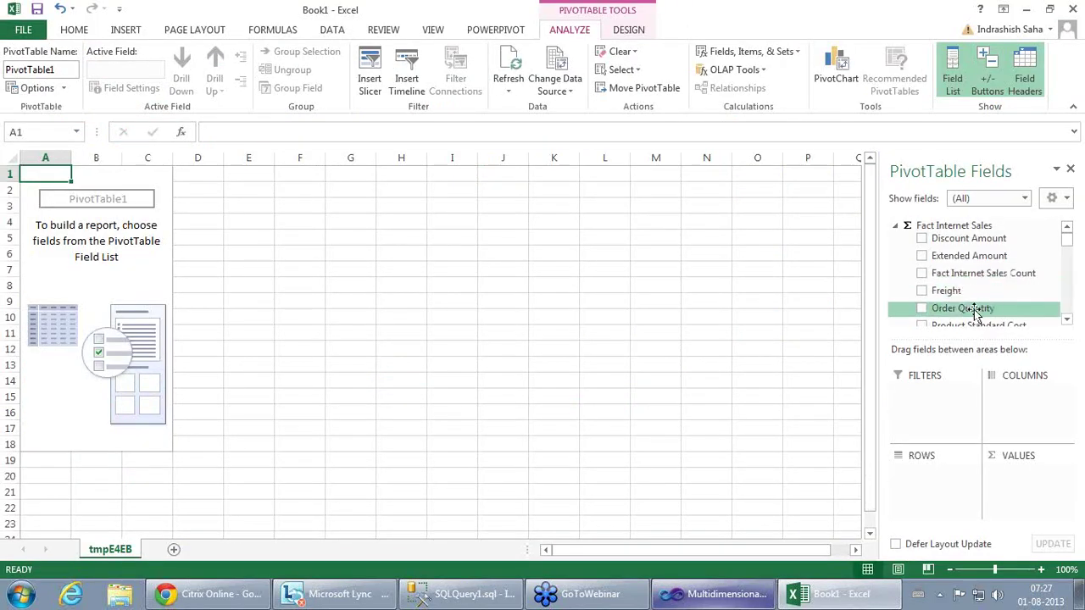
Step: Add Reseller Sales Amount from the Fact Reseller Sales measure group to the PivotTable values
{"action": "left_click", "coordinate": [1067, 322]}
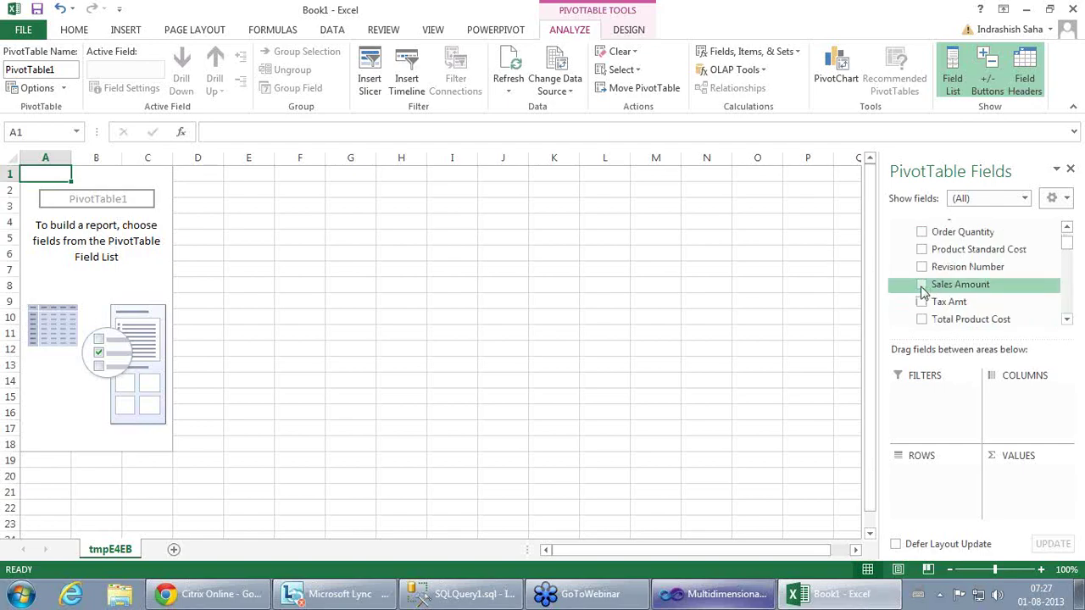
{"action": "left_click", "coordinate": [1068, 321]}
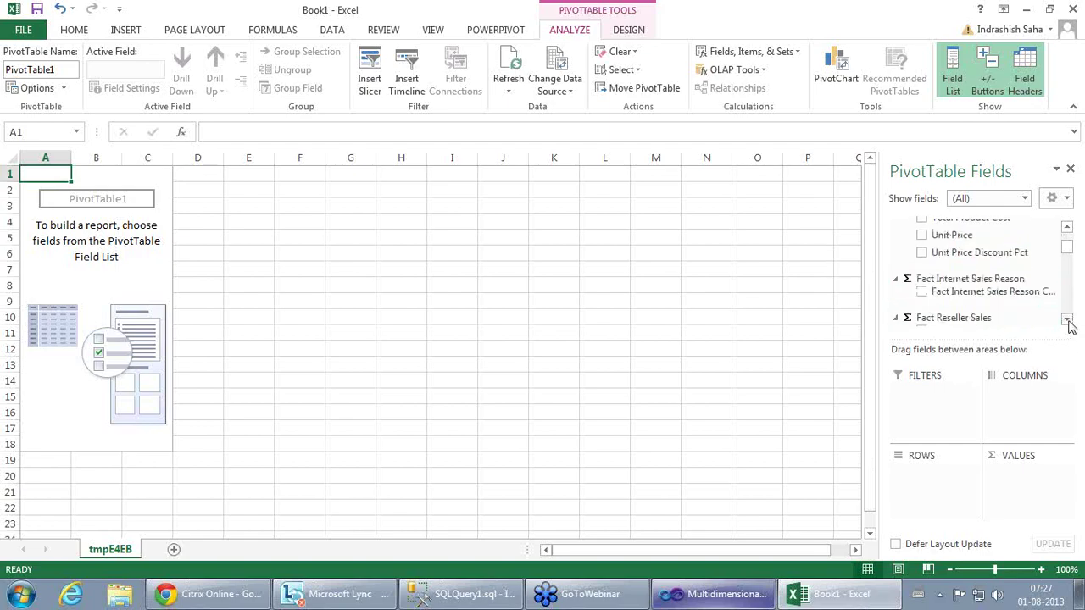
{"action": "left_click", "coordinate": [1068, 322]}
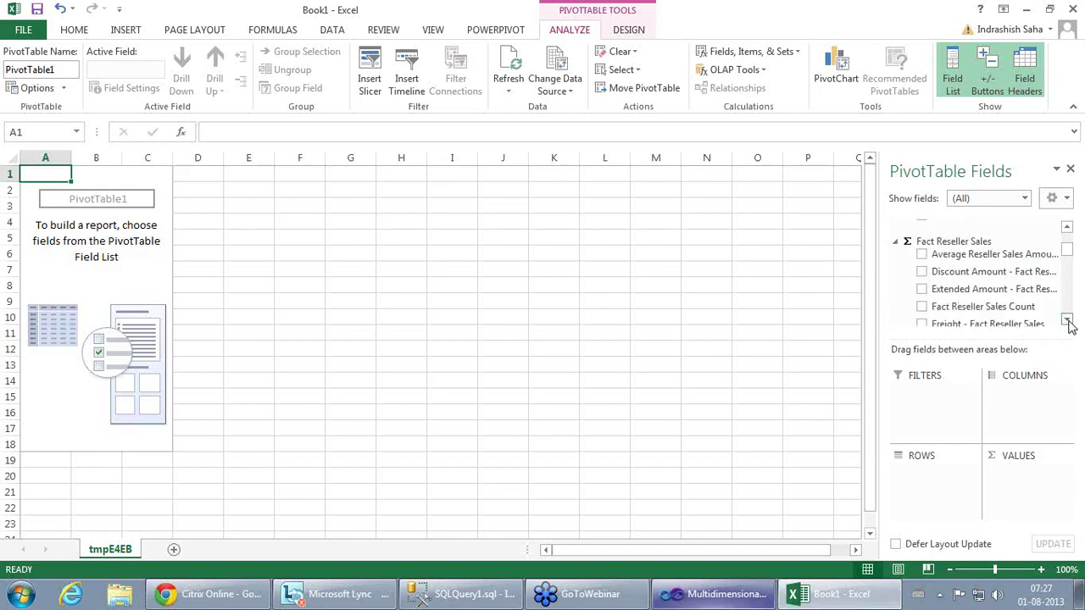
{"action": "left_click", "coordinate": [1067, 321]}
{"action": "left_click", "coordinate": [1067, 321]}
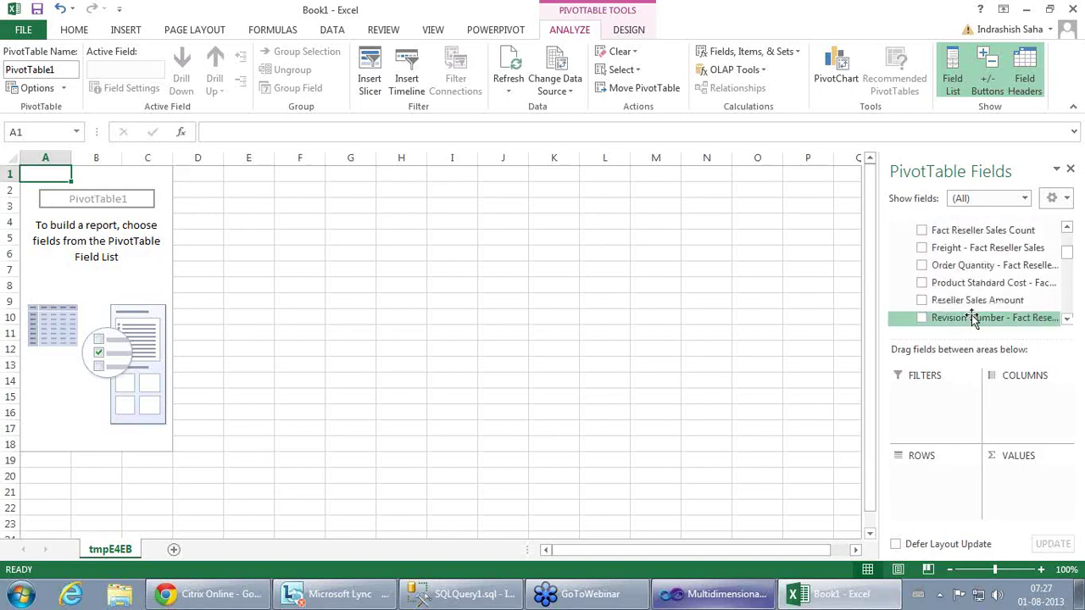
{"action": "left_click", "coordinate": [923, 301]}
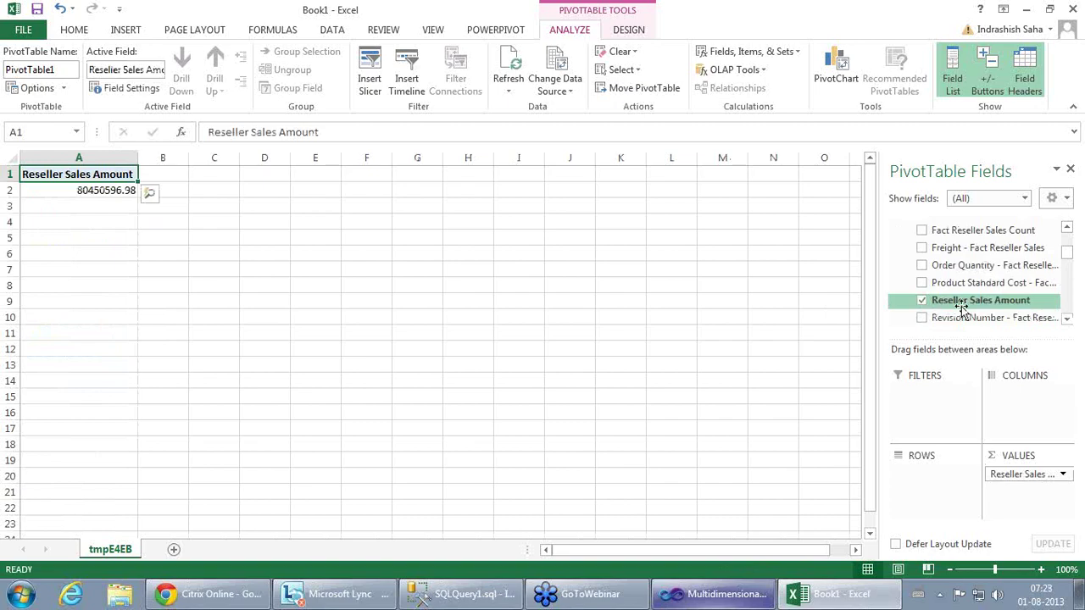
Step: Add Fact Reseller Sales Count to the PivotTable values
{"action": "left_click", "coordinate": [1067, 321]}
{"action": "left_click", "coordinate": [1067, 321]}
{"action": "left_click", "coordinate": [1067, 322]}
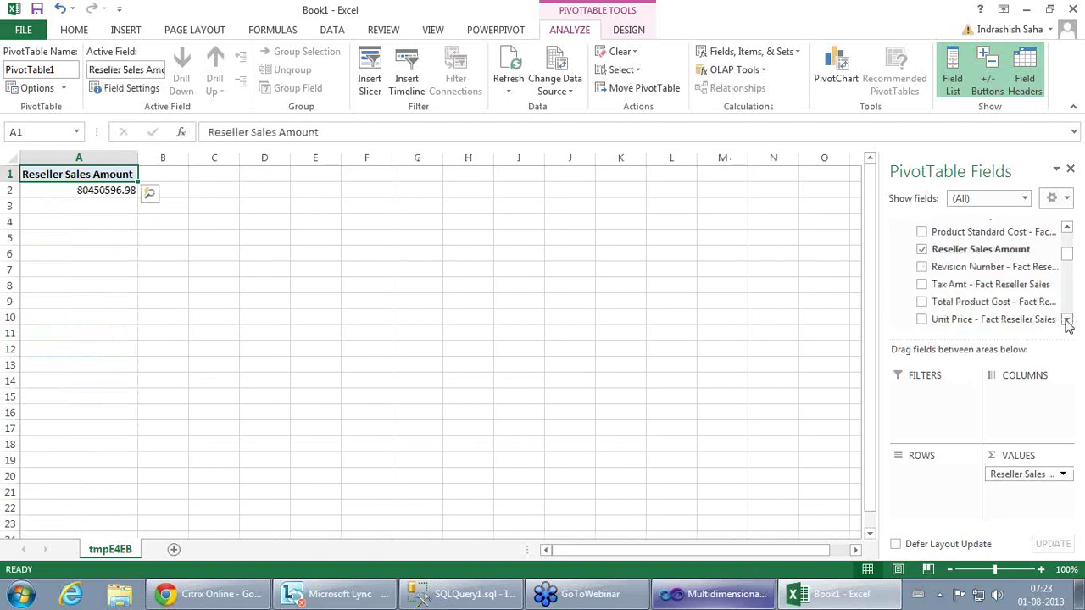
{"action": "left_click", "coordinate": [1067, 321]}
{"action": "left_click", "coordinate": [1067, 321]}
{"action": "left_click", "coordinate": [1067, 321]}
{"action": "left_click", "coordinate": [1068, 228]}
{"action": "left_click", "coordinate": [1068, 228]}
{"action": "left_click", "coordinate": [1067, 228]}
{"action": "left_click", "coordinate": [1067, 228]}
{"action": "left_click", "coordinate": [926, 244]}
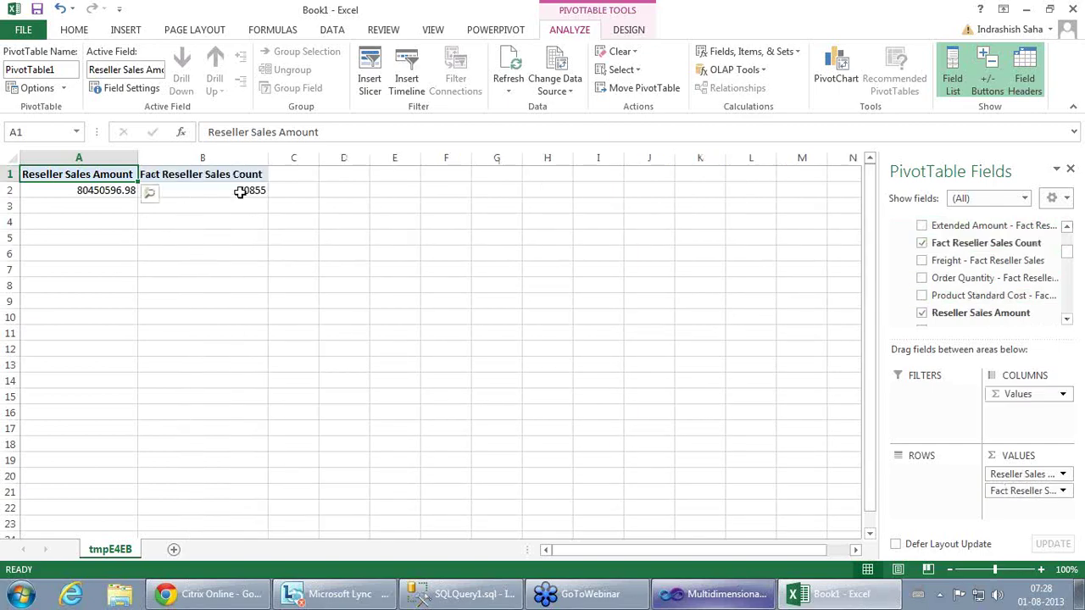
Step: Add the calculated measure Average Reseller Sales Amount per Transaction to the PivotTable values
{"action": "left_click", "coordinate": [1067, 321]}
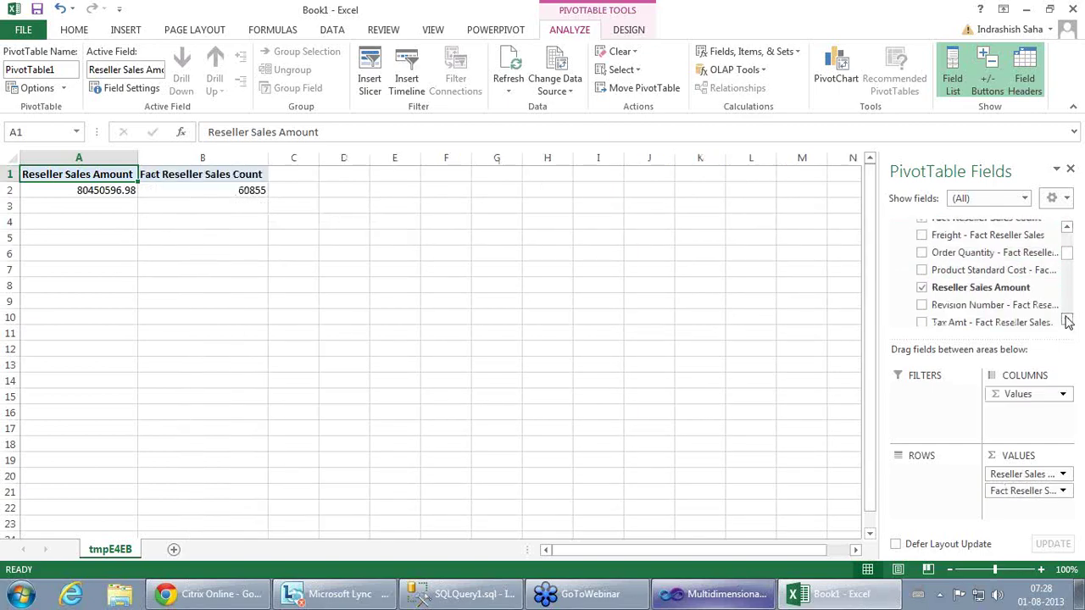
{"action": "left_click", "coordinate": [1068, 321]}
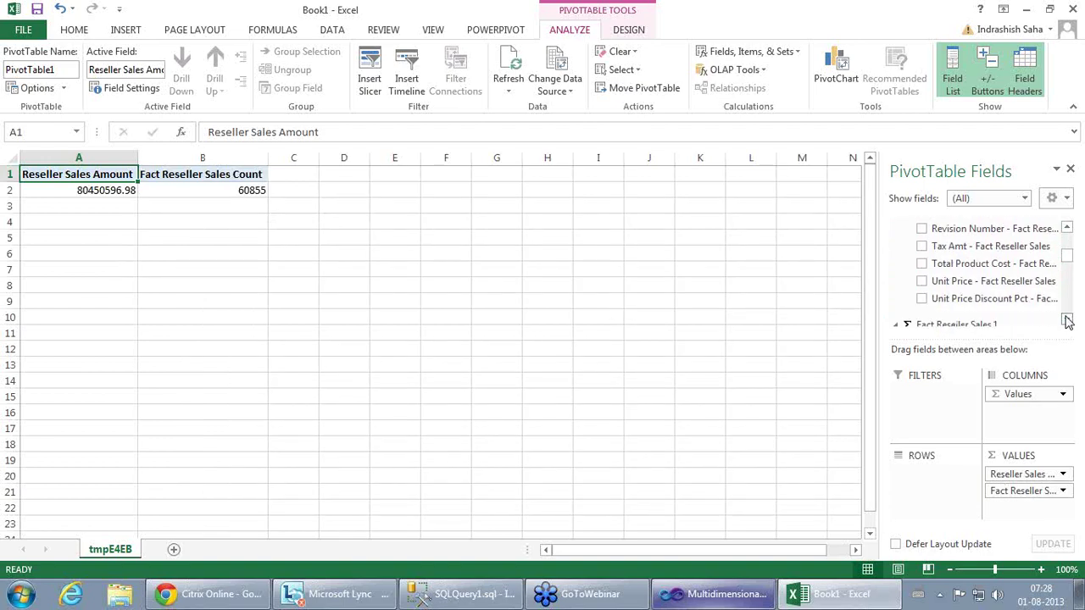
{"action": "left_click", "coordinate": [1067, 227]}
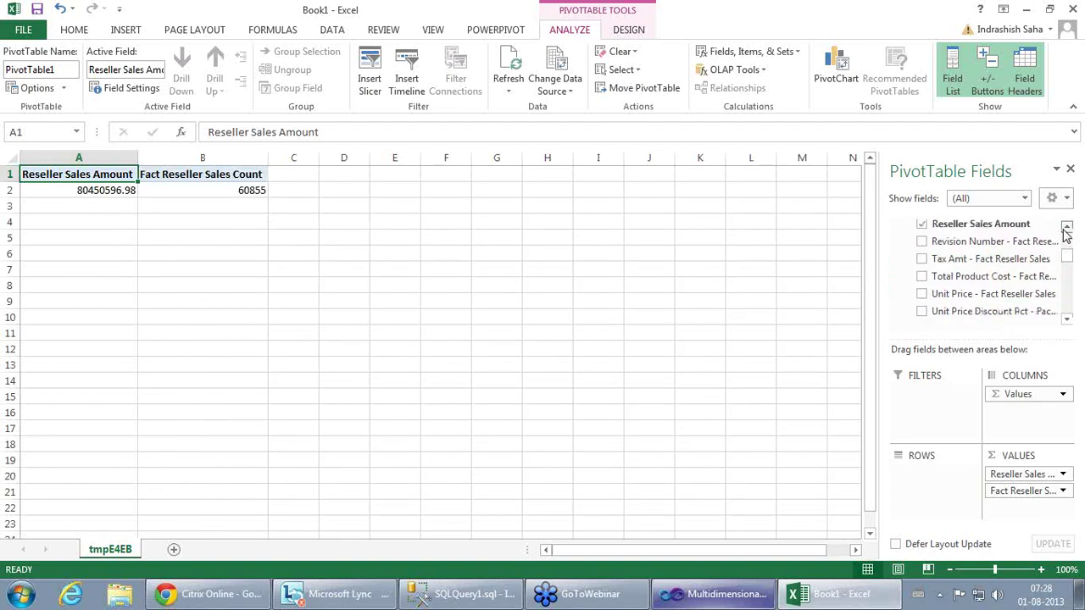
{"action": "left_click", "coordinate": [1068, 229]}
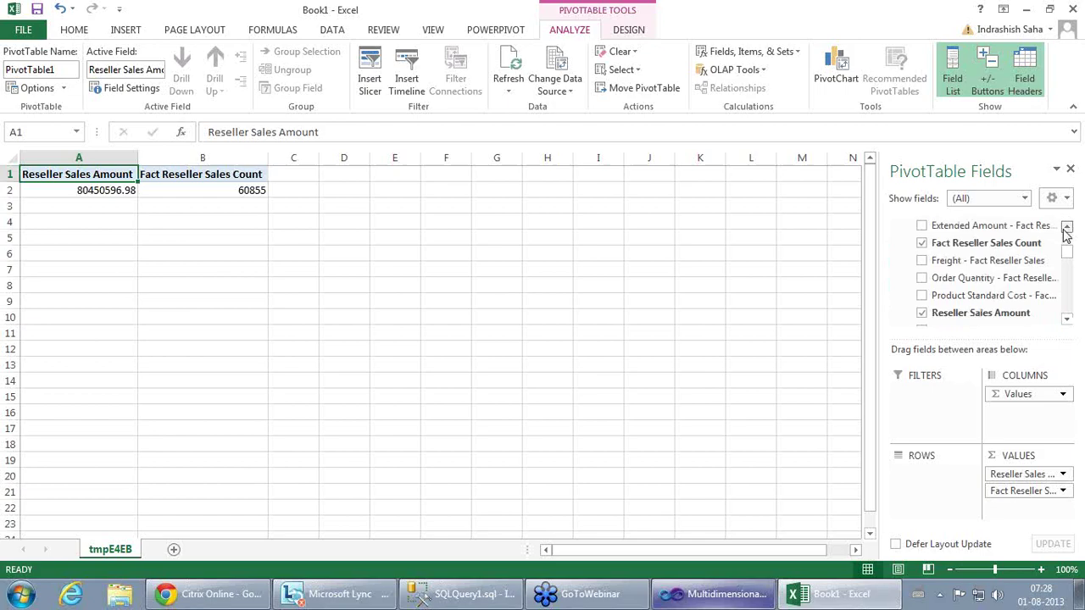
{"action": "left_click", "coordinate": [1068, 229]}
{"action": "left_click", "coordinate": [1068, 229]}
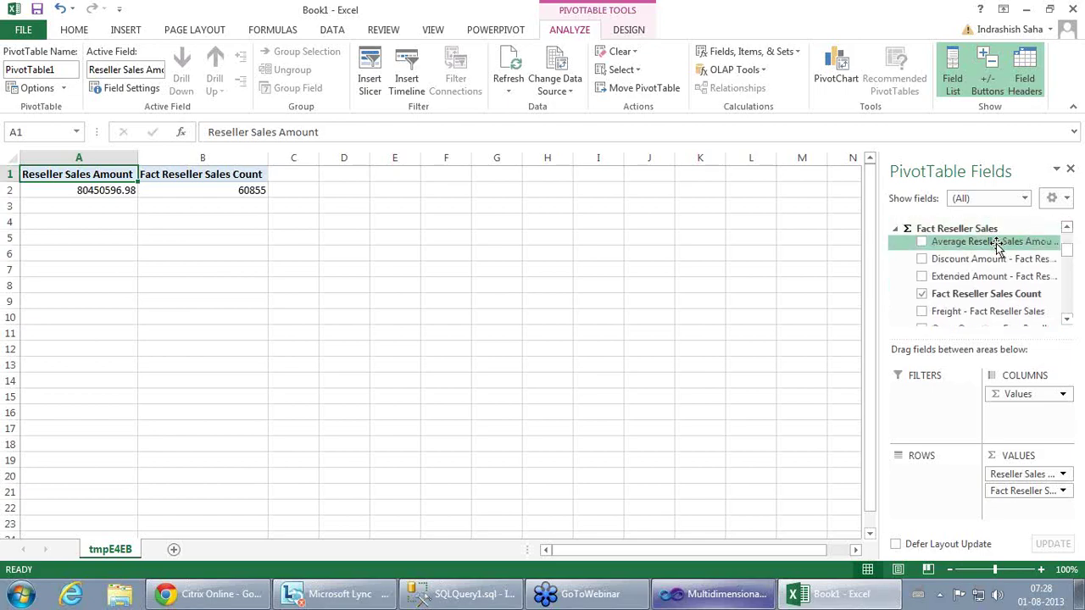
{"action": "left_click", "coordinate": [922, 243]}
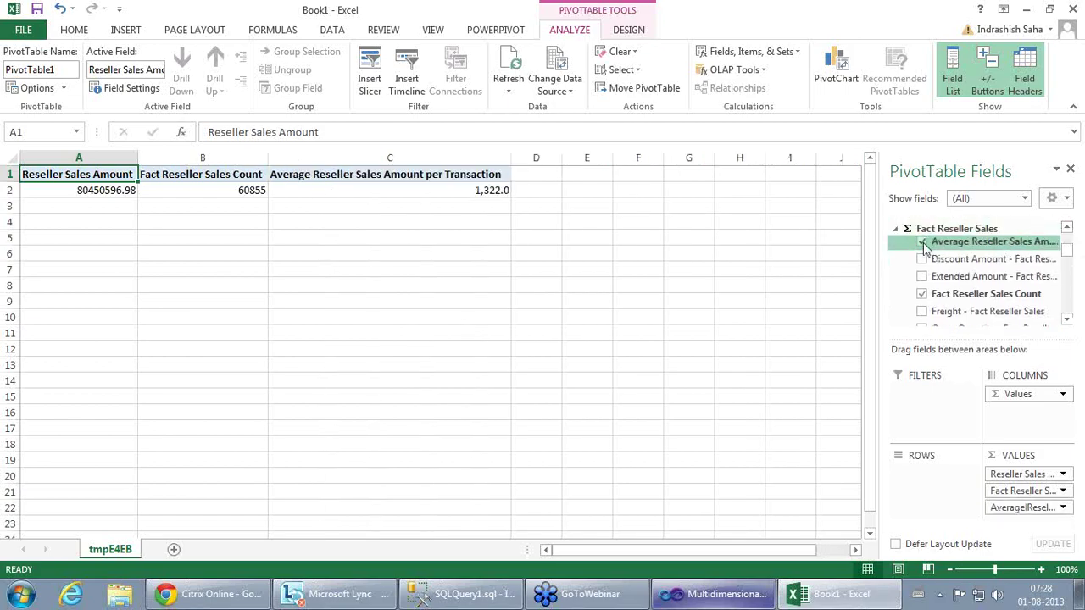
Step: Place Order Date.Fiscal Hierarchy on the PivotTable rows
{"action": "left_click", "coordinate": [1068, 320]}
{"action": "left_click", "coordinate": [1067, 320]}
{"action": "left_click", "coordinate": [1067, 322]}
{"action": "left_click", "coordinate": [1067, 321]}
{"action": "left_click", "coordinate": [1068, 321]}
{"action": "left_click", "coordinate": [1067, 321]}
{"action": "left_click", "coordinate": [1067, 322]}
{"action": "left_click", "coordinate": [1067, 321]}
{"action": "left_click", "coordinate": [1067, 322]}
{"action": "left_click", "coordinate": [1067, 322]}
{"action": "left_click", "coordinate": [1067, 321]}
{"action": "left_click", "coordinate": [1068, 321]}
{"action": "left_click", "coordinate": [1067, 322]}
{"action": "left_click", "coordinate": [1067, 321]}
{"action": "left_click", "coordinate": [1068, 321]}
{"action": "left_click", "coordinate": [1067, 321]}
{"action": "left_click", "coordinate": [1067, 321]}
{"action": "left_click", "coordinate": [1067, 321]}
{"action": "left_click", "coordinate": [1067, 322]}
{"action": "left_click", "coordinate": [1067, 321]}
{"action": "left_click", "coordinate": [1067, 321]}
{"action": "left_click", "coordinate": [1067, 322]}
{"action": "left_click", "coordinate": [1067, 321]}
{"action": "left_click", "coordinate": [1067, 321]}
{"action": "left_click", "coordinate": [1067, 321]}
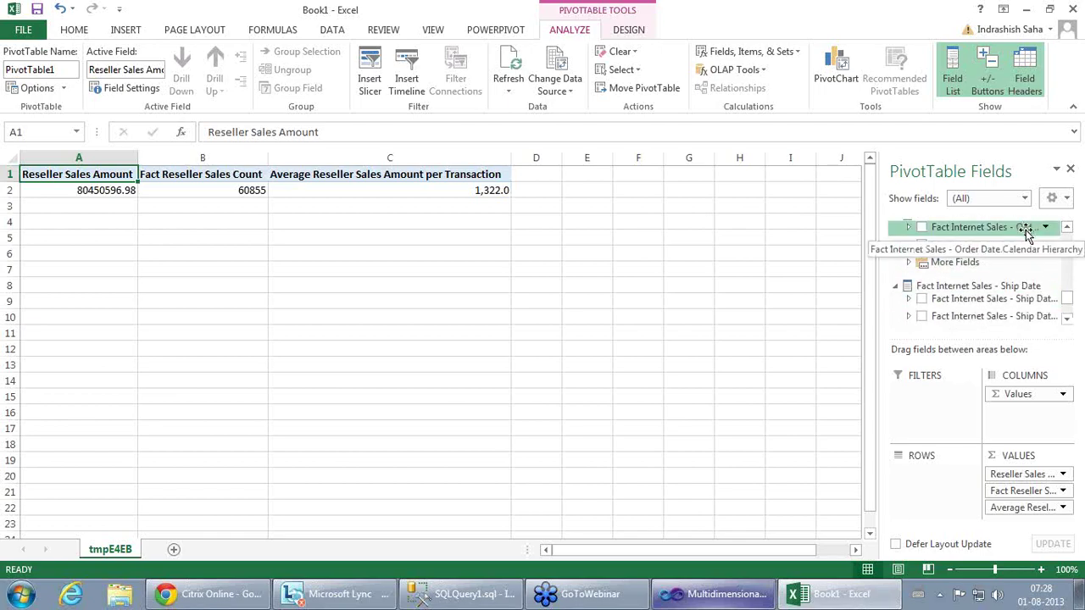
{"action": "left_click", "coordinate": [1067, 321]}
{"action": "left_click", "coordinate": [1068, 322]}
{"action": "left_click", "coordinate": [1067, 321]}
{"action": "left_click", "coordinate": [1068, 322]}
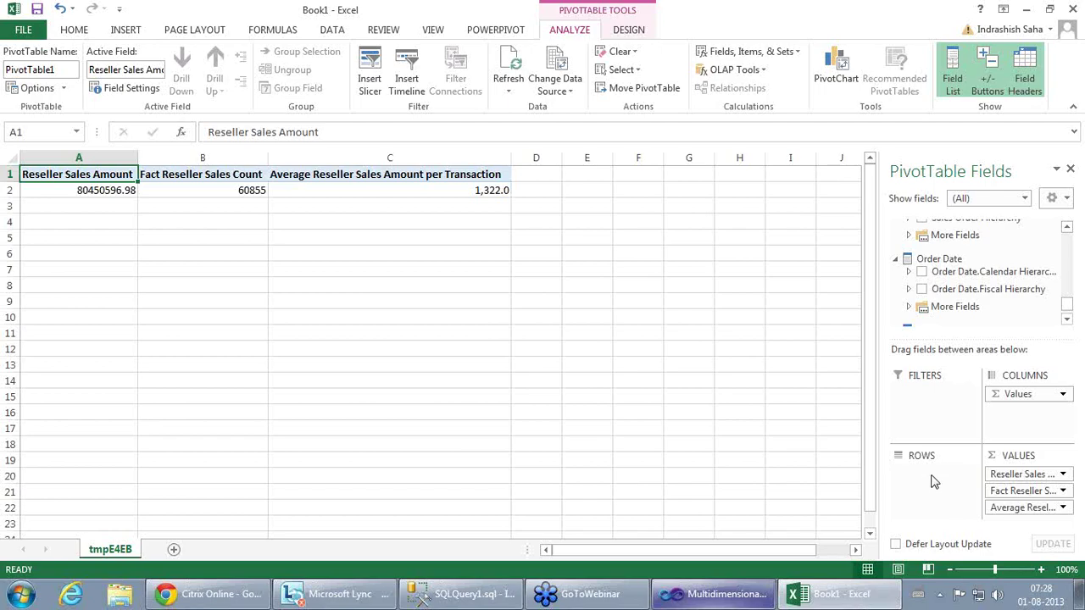
{"action": "left_click", "coordinate": [1004, 297]}
{"action": "left_click_drag", "start_coordinate": [1004, 294], "coordinate": [935, 495]}
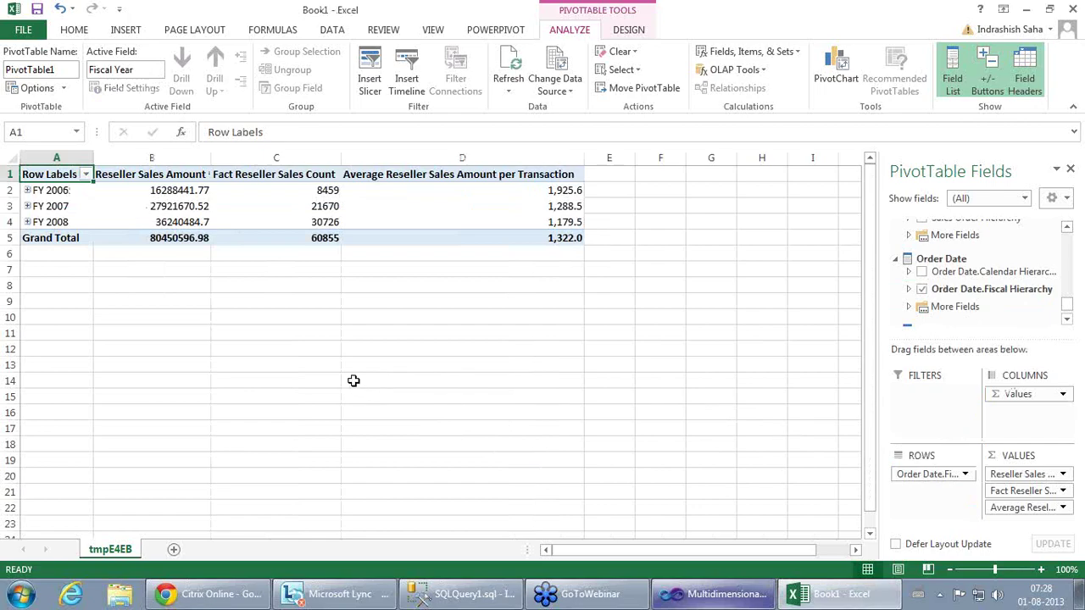
Step: Expand FY 2007 and its quarter Q1FY07 down to the months, and select July 2006
{"action": "left_click", "coordinate": [28, 207]}
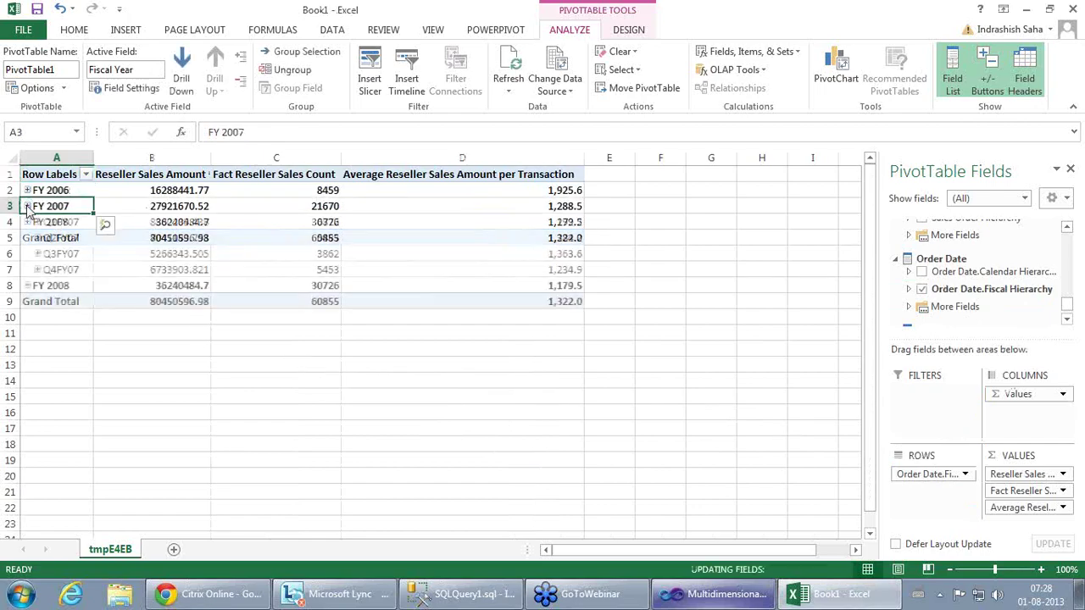
{"action": "left_click", "coordinate": [37, 222]}
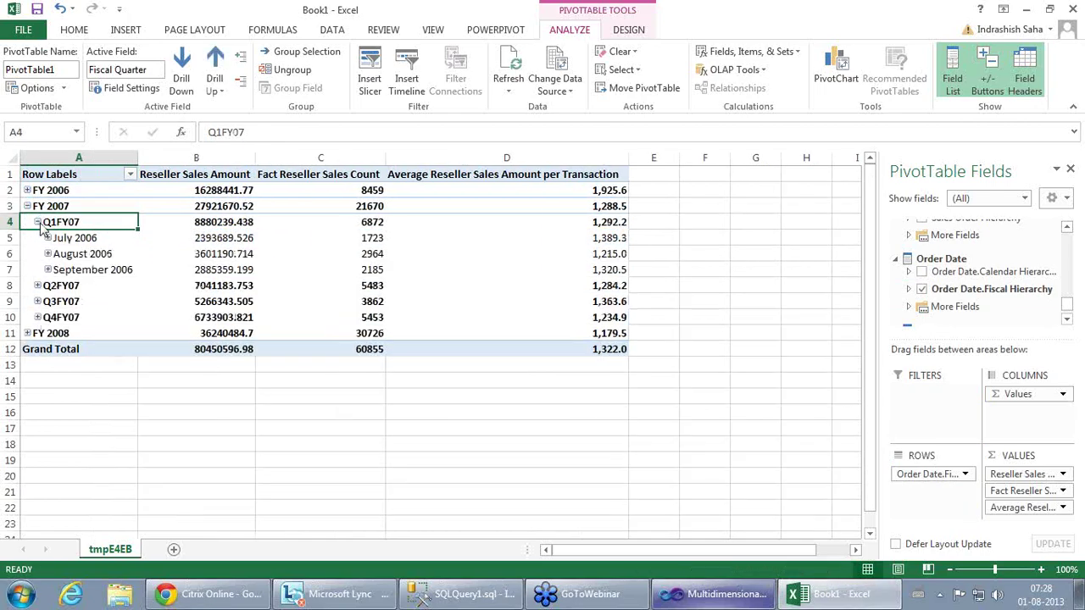
{"action": "left_click", "coordinate": [81, 240]}
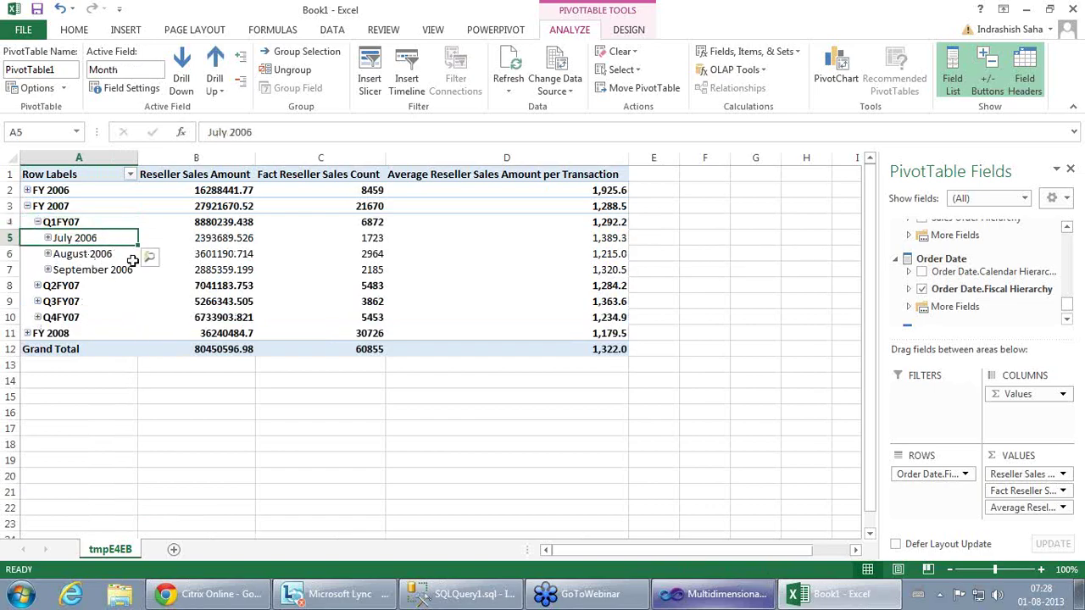
Step: Inspect July 2006's Reseller Sales Amount, Fact Reseller Sales Count and Average Reseller Sales Amount per Transaction
{"action": "left_click", "coordinate": [226, 240]}
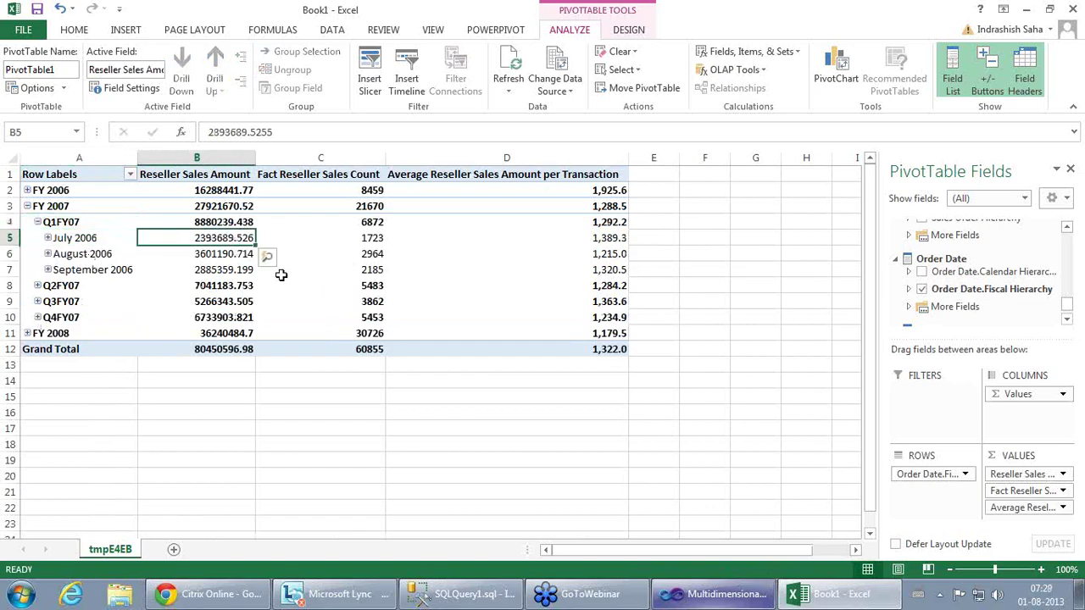
{"action": "left_click", "coordinate": [372, 242]}
{"action": "left_click", "coordinate": [589, 241]}
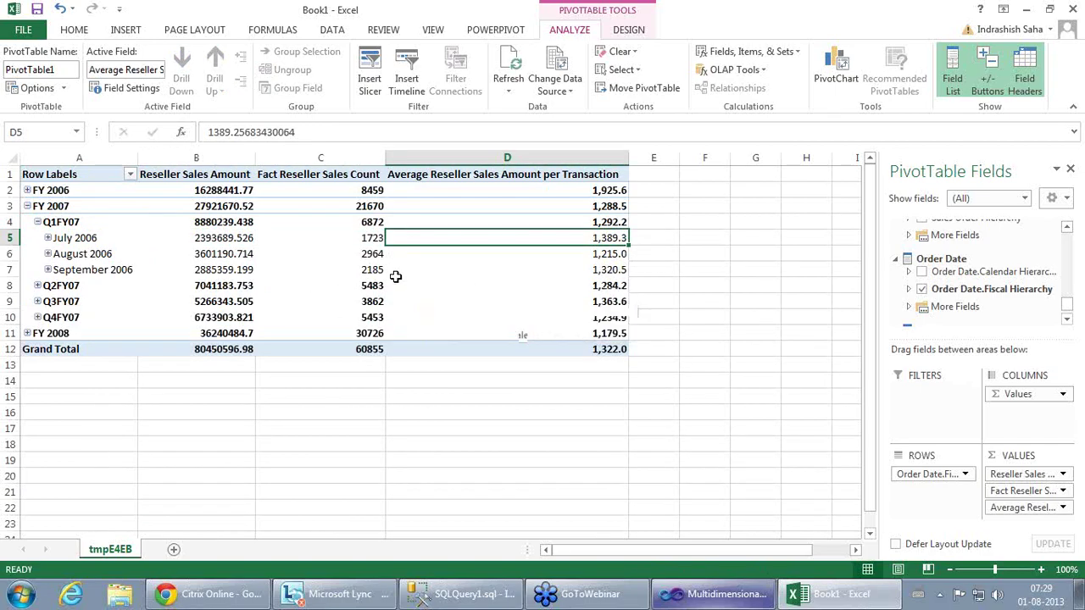
{"action": "left_click", "coordinate": [212, 239]}
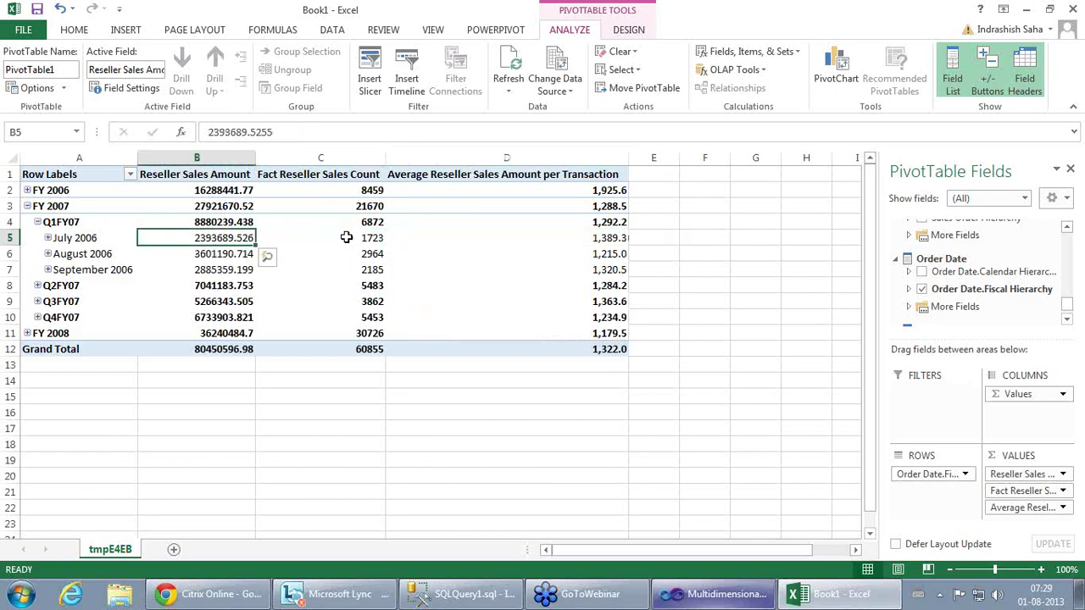
{"action": "left_click", "coordinate": [347, 238]}
Step: Launch the Windows Calculator from the Accessories programs
{"action": "left_click", "coordinate": [25, 596]}
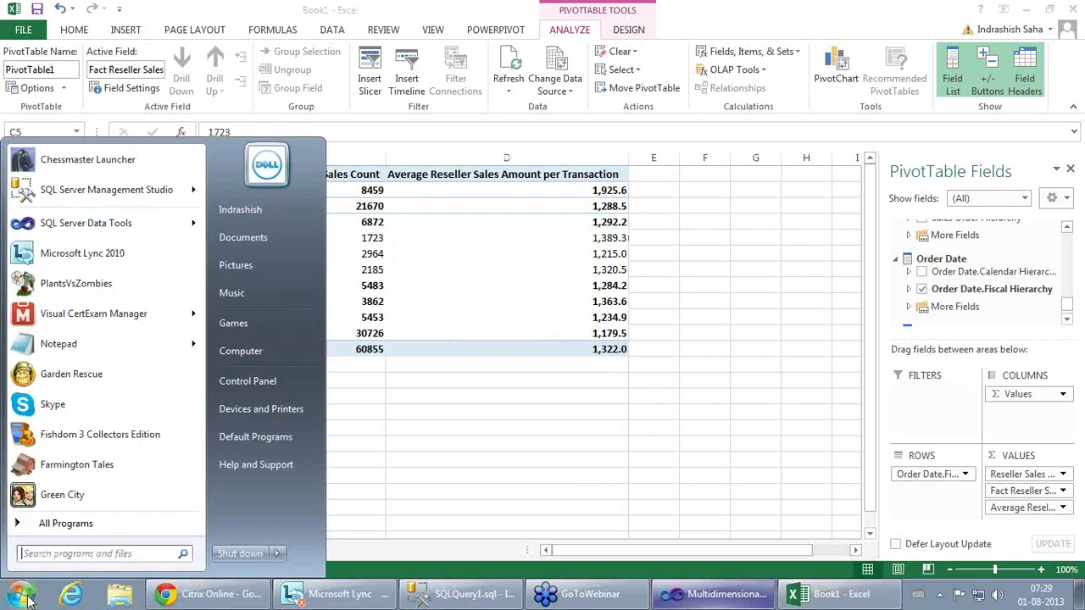
{"action": "left_click", "coordinate": [88, 534]}
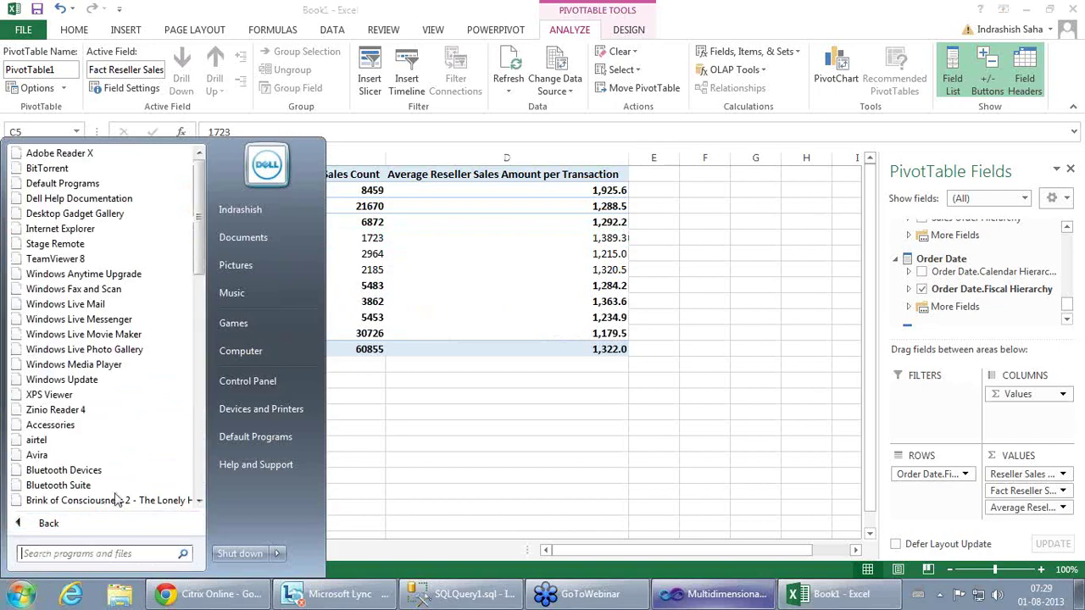
{"action": "left_click", "coordinate": [51, 425]}
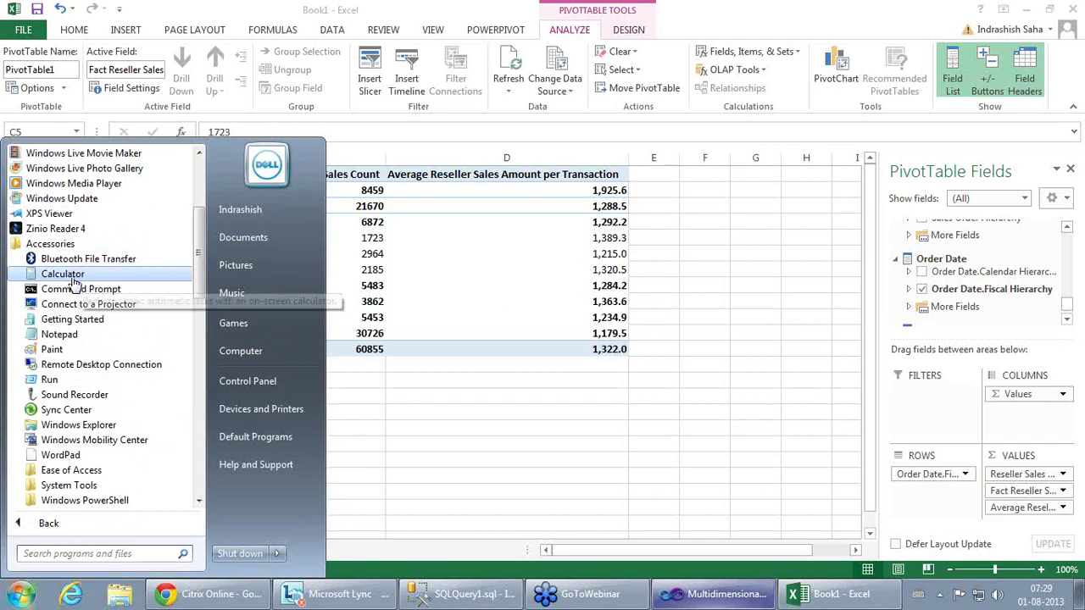
{"action": "left_click", "coordinate": [73, 275]}
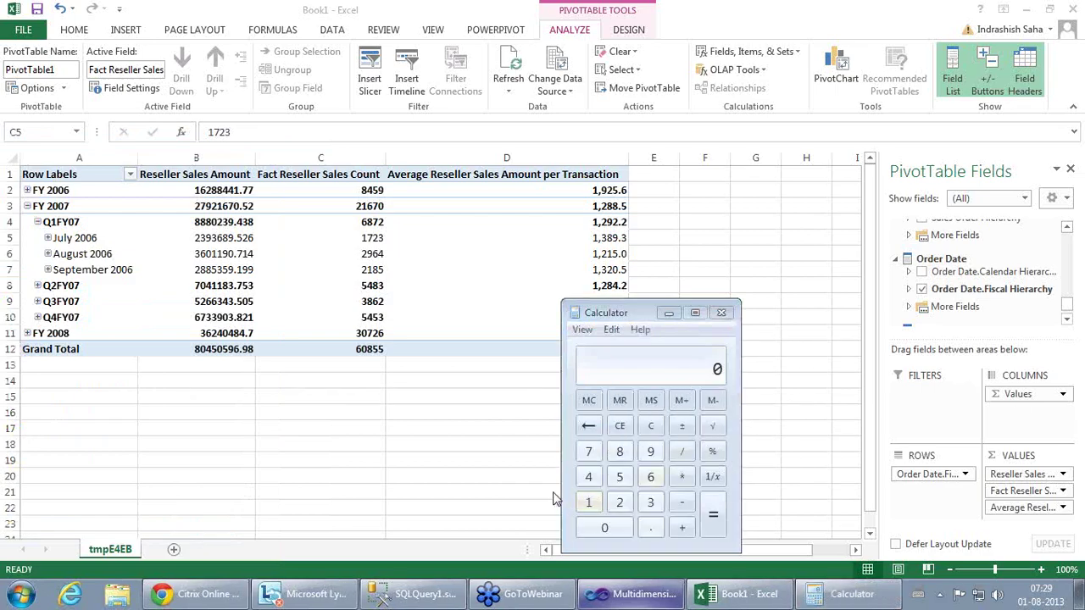
Step: Divide July 2006's reseller sales amount 2393689.526 by its sales count 1723 in Calculator
{"action": "left_click", "coordinate": [622, 505]}
{"action": "left_click", "coordinate": [650, 503]}
{"action": "left_click", "coordinate": [652, 453]}
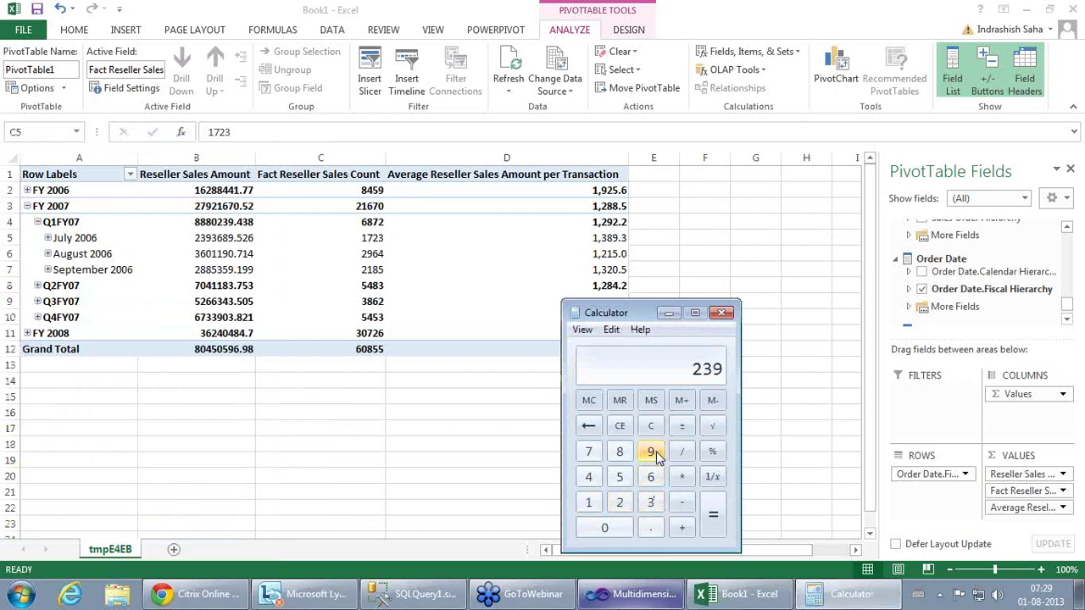
{"action": "left_click", "coordinate": [651, 503]}
{"action": "left_click", "coordinate": [650, 477]}
{"action": "left_click", "coordinate": [618, 456]}
{"action": "left_click", "coordinate": [652, 454]}
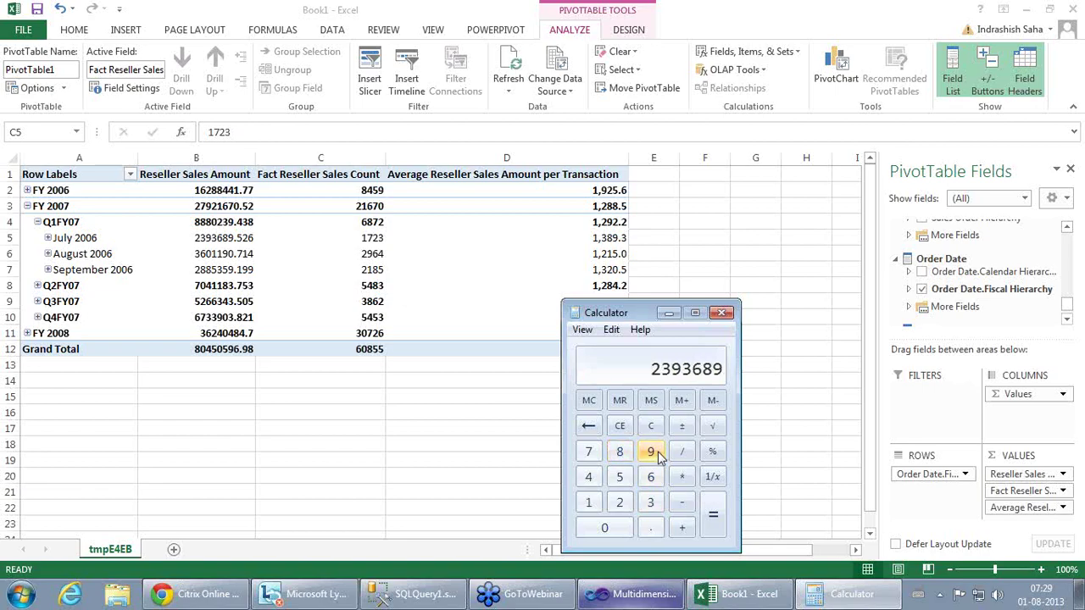
{"action": "left_click", "coordinate": [649, 527]}
{"action": "left_click", "coordinate": [620, 477]}
{"action": "left_click", "coordinate": [620, 503]}
{"action": "left_click", "coordinate": [650, 477]}
{"action": "left_click", "coordinate": [682, 454]}
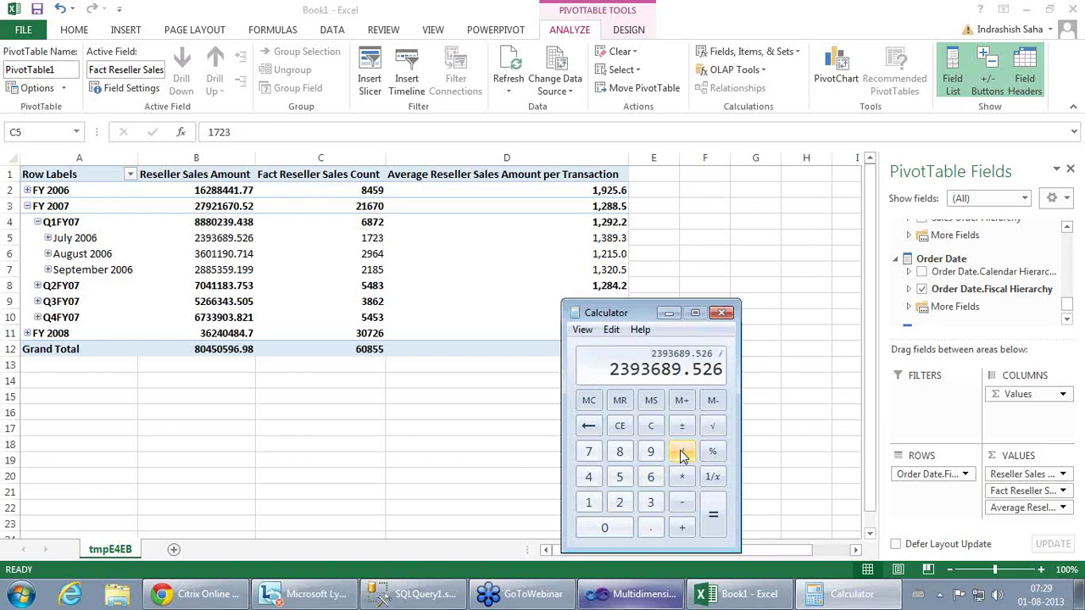
{"action": "left_click", "coordinate": [593, 506]}
{"action": "left_click", "coordinate": [590, 453]}
{"action": "left_click", "coordinate": [619, 502]}
{"action": "left_click", "coordinate": [650, 502]}
{"action": "left_click", "coordinate": [713, 514]}
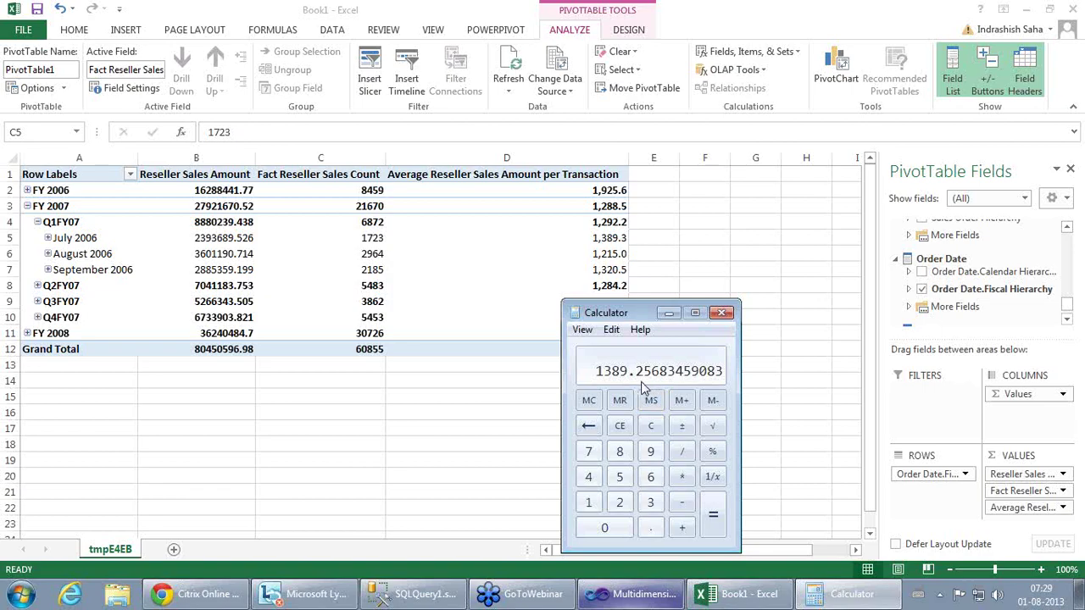
Step: Close Calculator and check July 2006's unrounded Average Reseller Sales Amount per Transaction in the PivotTable
{"action": "left_click", "coordinate": [722, 313]}
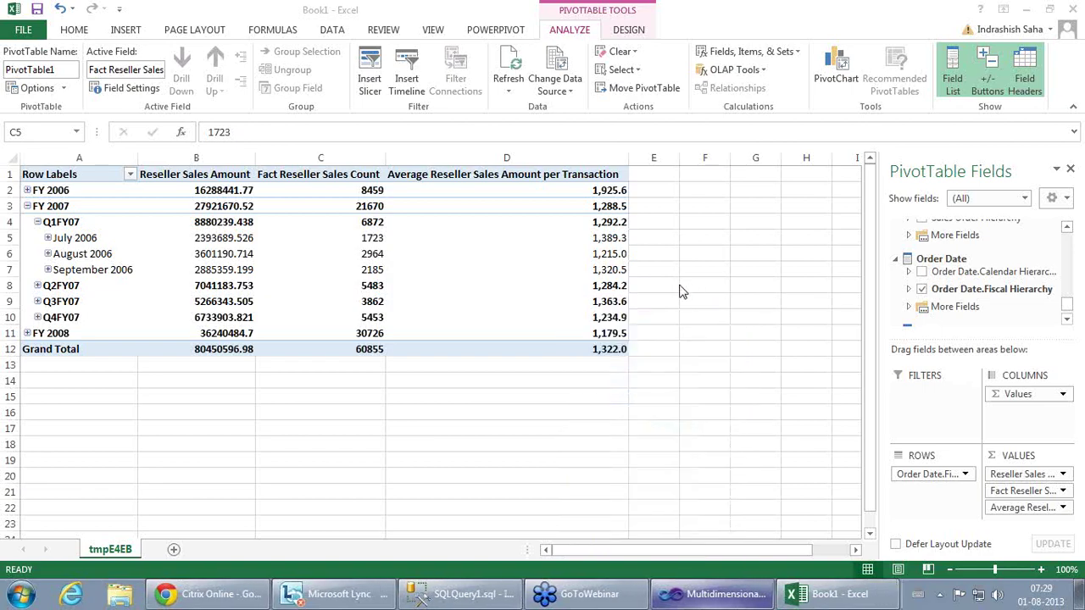
{"action": "left_click", "coordinate": [613, 238]}
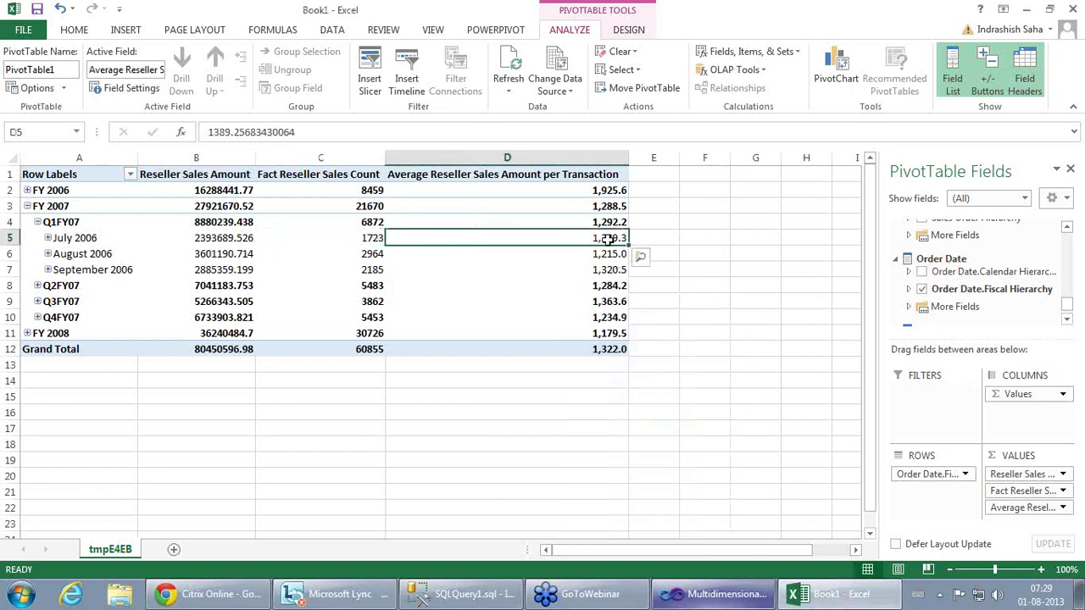
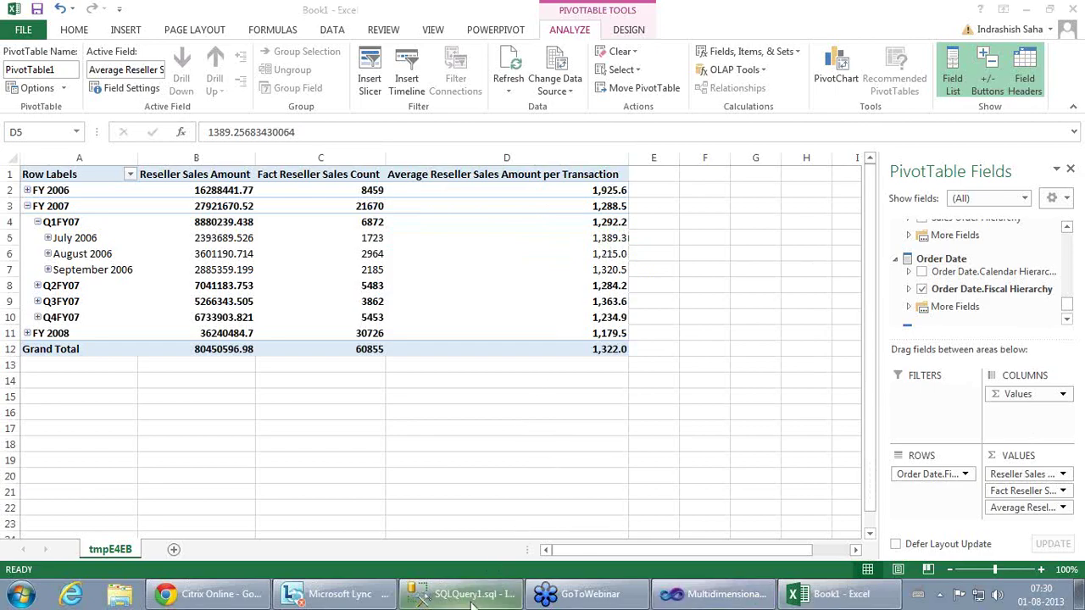
Step: Switch to Visual Studio and create a new calculated member in the cube named [Average Reseller Sales Amount per Order]
{"action": "left_click", "coordinate": [717, 595]}
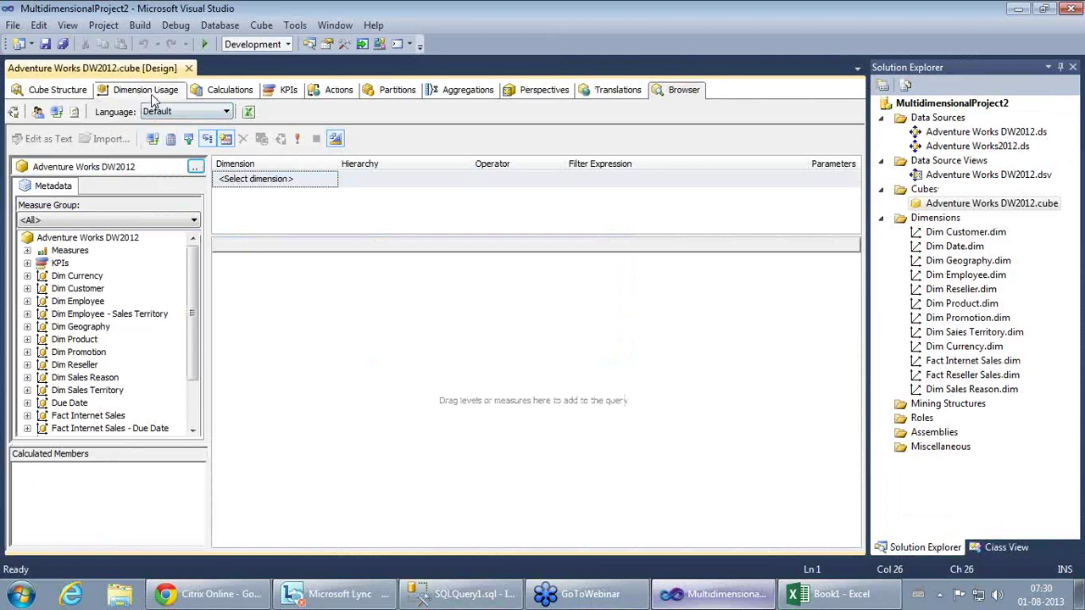
{"action": "left_click", "coordinate": [229, 93]}
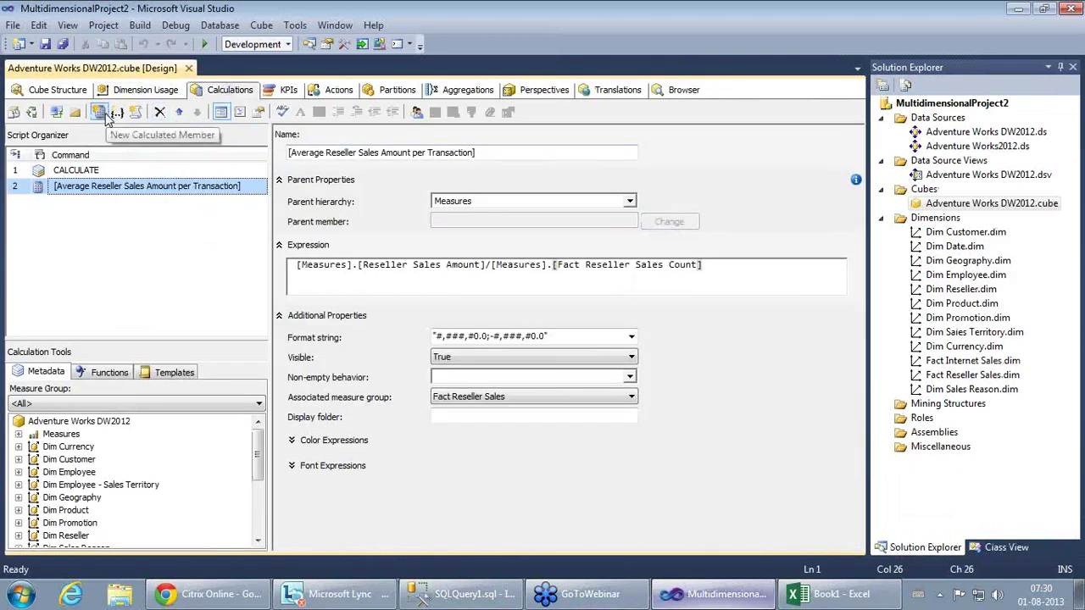
{"action": "left_click", "coordinate": [105, 118]}
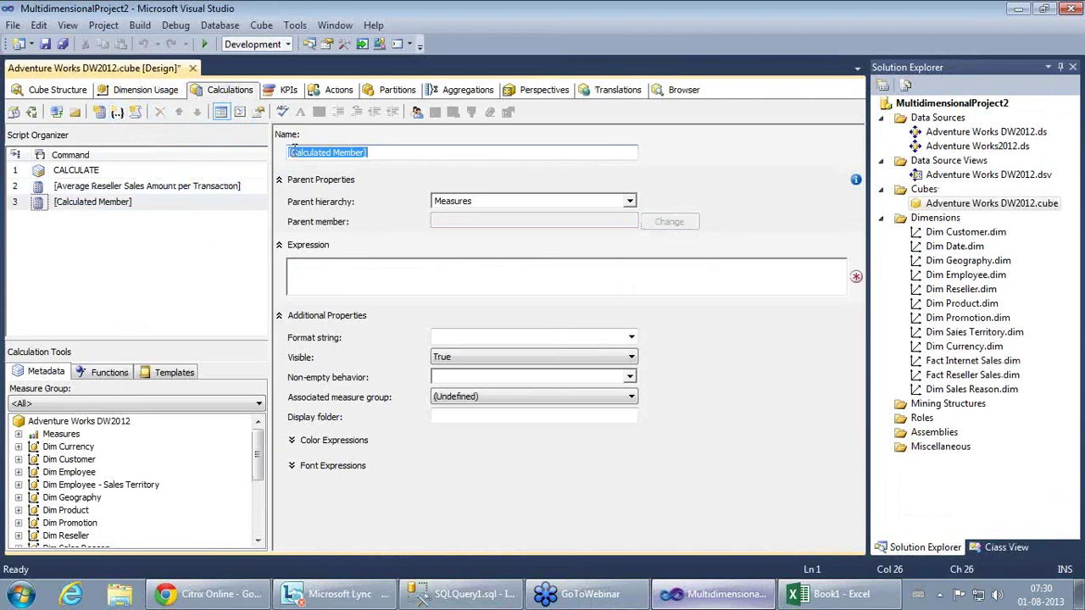
{"action": "left_click", "coordinate": [350, 152]}
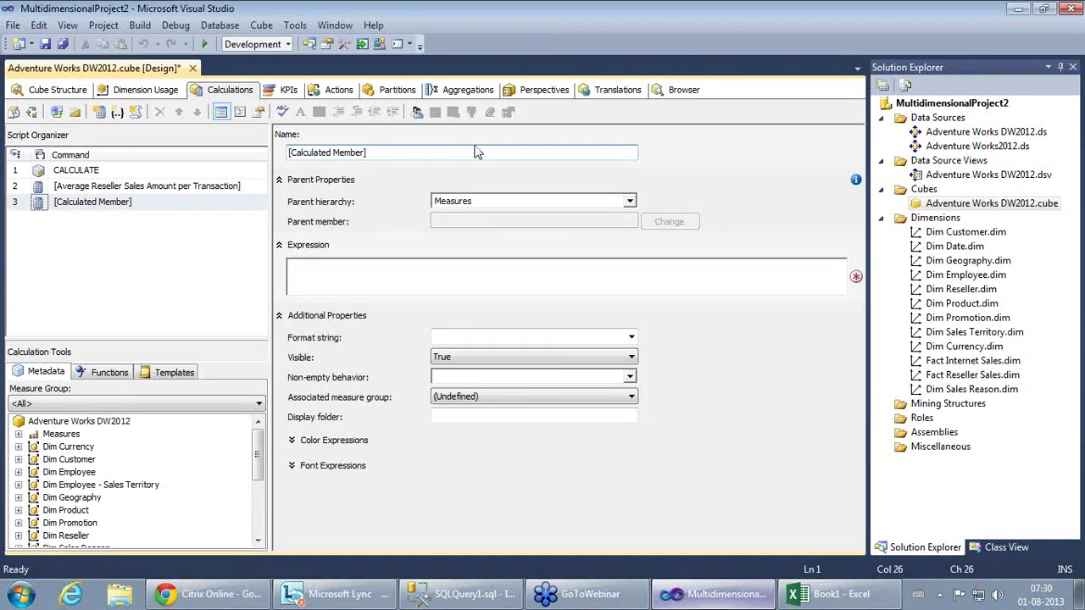
{"action": "key", "text": "BackSpace"}
{"action": "key", "text": "BackSpace"}
{"action": "key", "text": "BackSpace"}
{"action": "key", "text": "BackSpace"}
{"action": "key", "text": "BackSpace"}
{"action": "key", "text": "BackSpace"}
{"action": "key", "text": "BackSpace"}
{"action": "key", "text": "BackSpace"}
{"action": "key", "text": "BackSpace"}
{"action": "key", "text": "BackSpace"}
{"action": "key", "text": "BackSpace"}
{"action": "key", "text": "BackSpace"}
{"action": "key", "text": "BackSpace"}
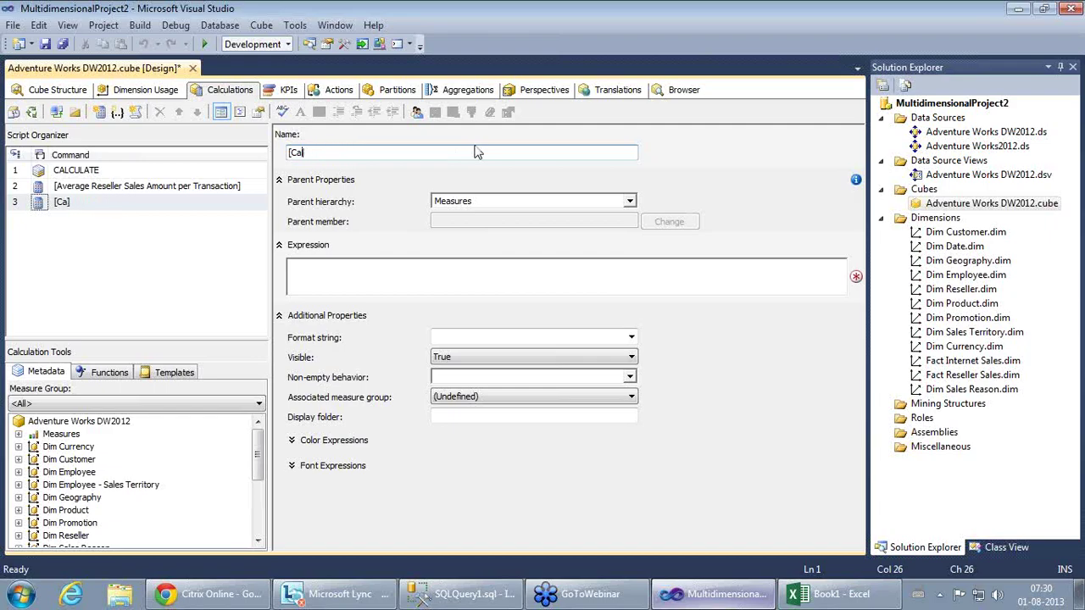
{"action": "key", "text": "BackSpace"}
{"action": "key", "text": "BackSpace"}
{"action": "key", "text": "BackSpace"}
{"action": "type", "text": "Average Reseller Sales Amount per Order"}
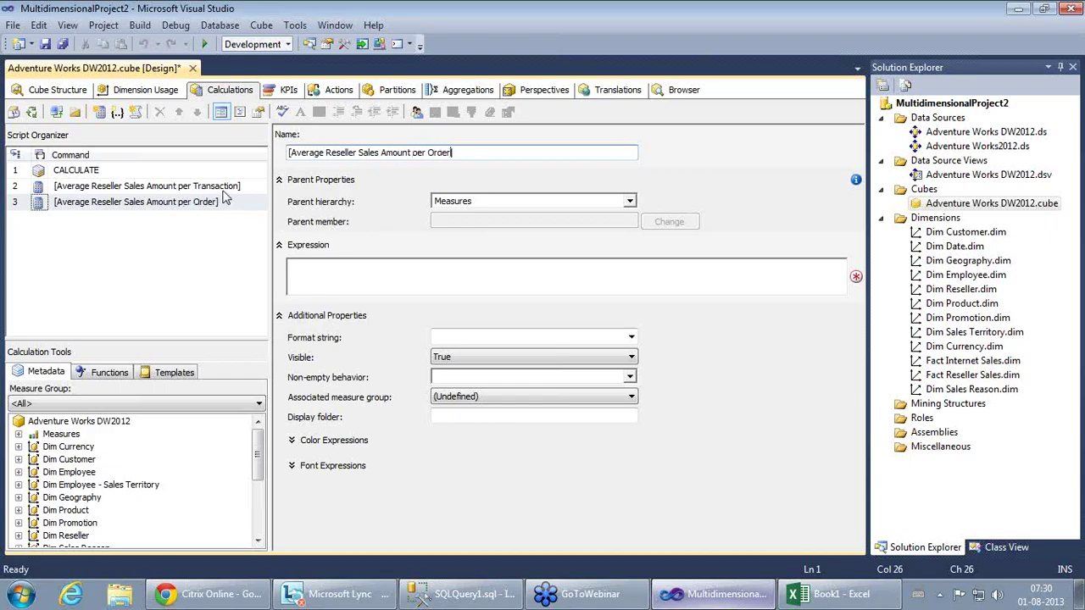
Step: Begin the expression with the Reseller Sales Amount measure from Fact Reseller Sales, followed by a division sign
{"action": "left_click", "coordinate": [307, 271]}
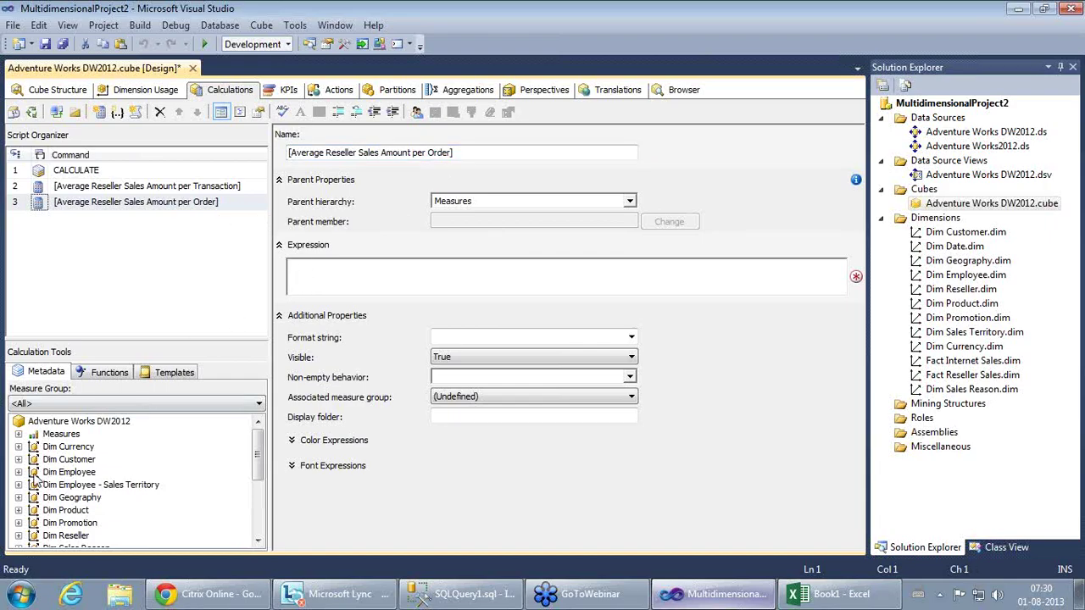
{"action": "left_click", "coordinate": [19, 435]}
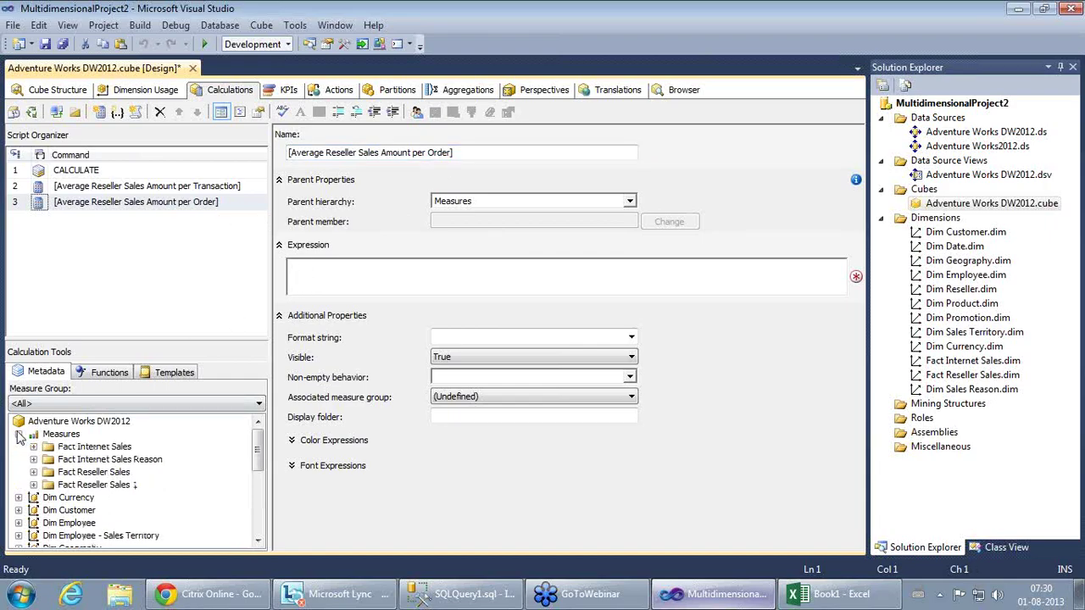
{"action": "left_click", "coordinate": [33, 473]}
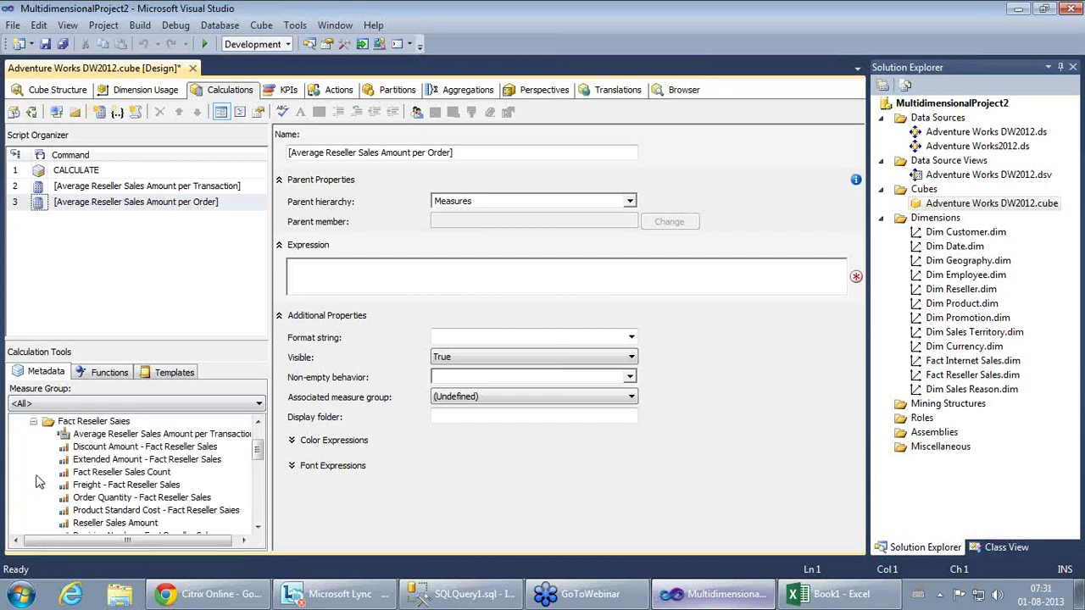
{"action": "left_click_drag", "start_coordinate": [119, 528], "coordinate": [343, 287]}
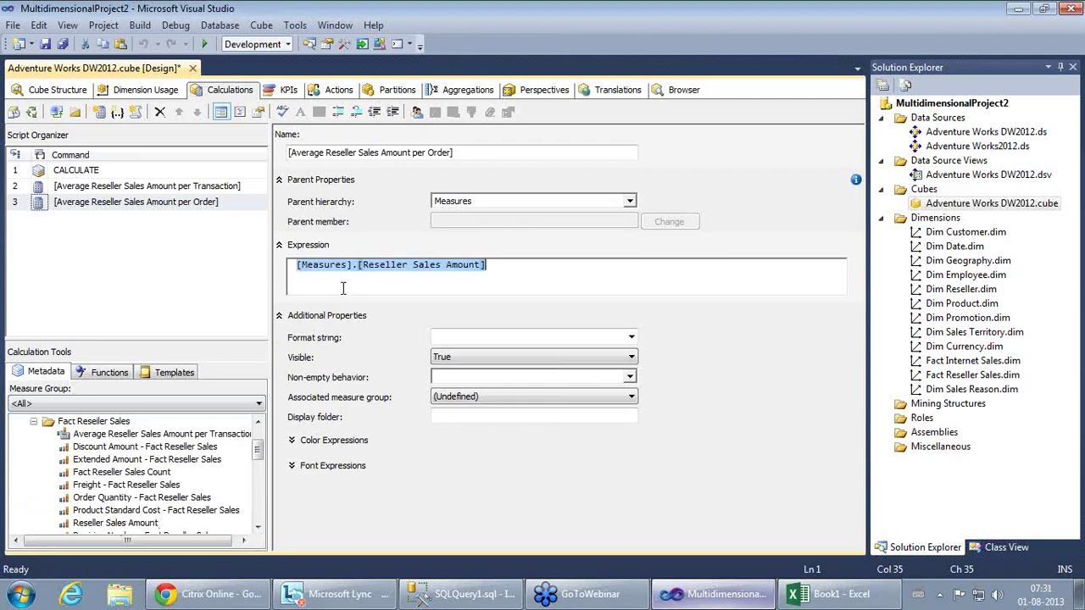
{"action": "left_click", "coordinate": [508, 270]}
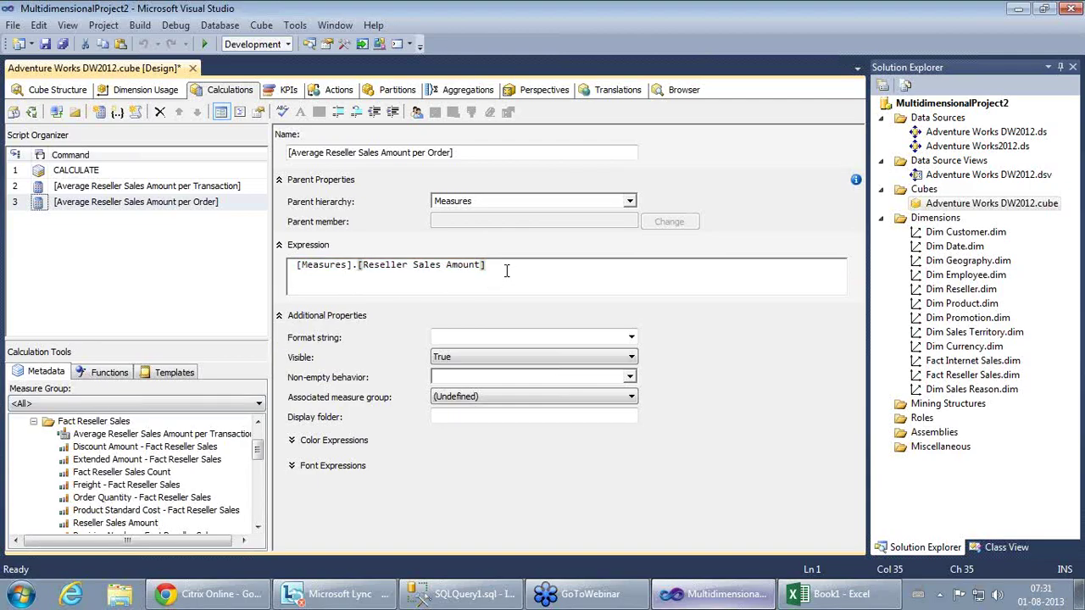
{"action": "type", "text": "/"}
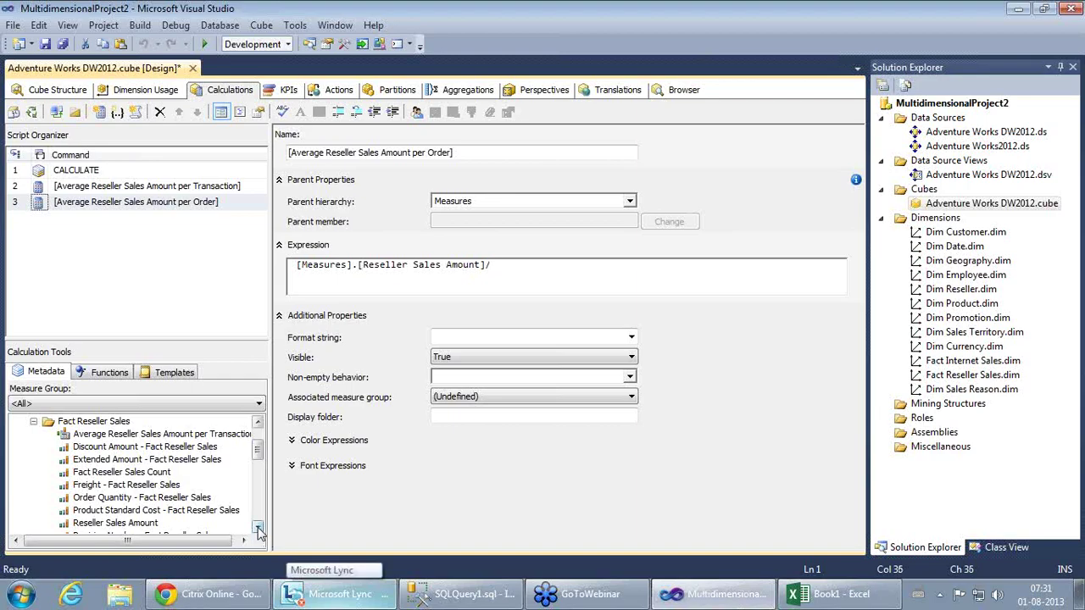
Step: Complete the expression with the Sales Order Number Distinct Count measure from Fact Reseller Sales 1 as the divisor
{"action": "left_click", "coordinate": [258, 527]}
{"action": "left_click", "coordinate": [258, 526]}
{"action": "left_click", "coordinate": [259, 527]}
{"action": "left_click", "coordinate": [258, 527]}
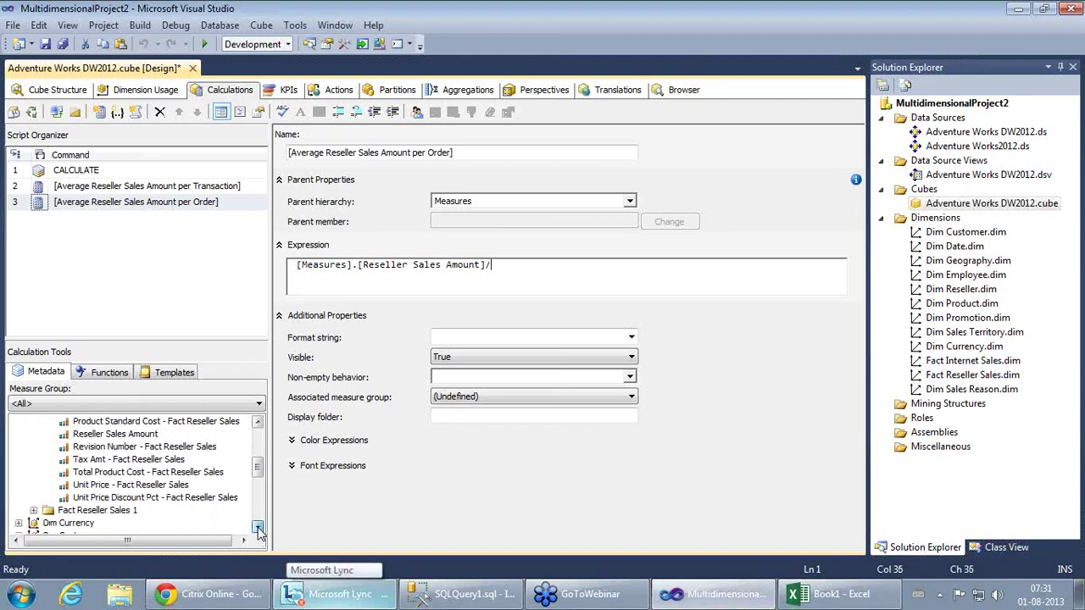
{"action": "left_click", "coordinate": [259, 527]}
{"action": "left_click", "coordinate": [258, 526]}
{"action": "left_click", "coordinate": [33, 459]}
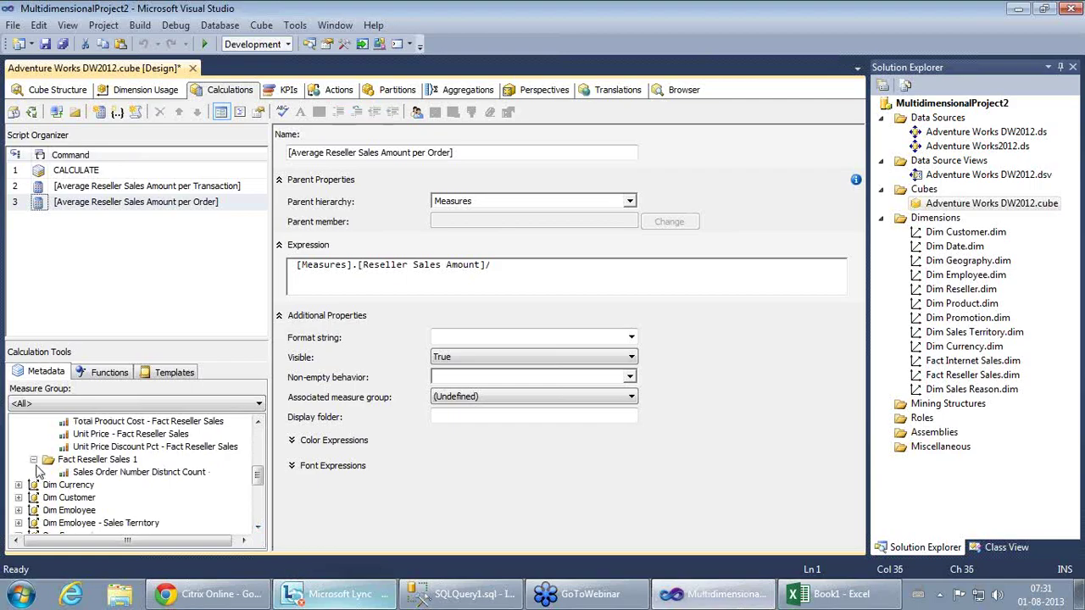
{"action": "left_click", "coordinate": [139, 474]}
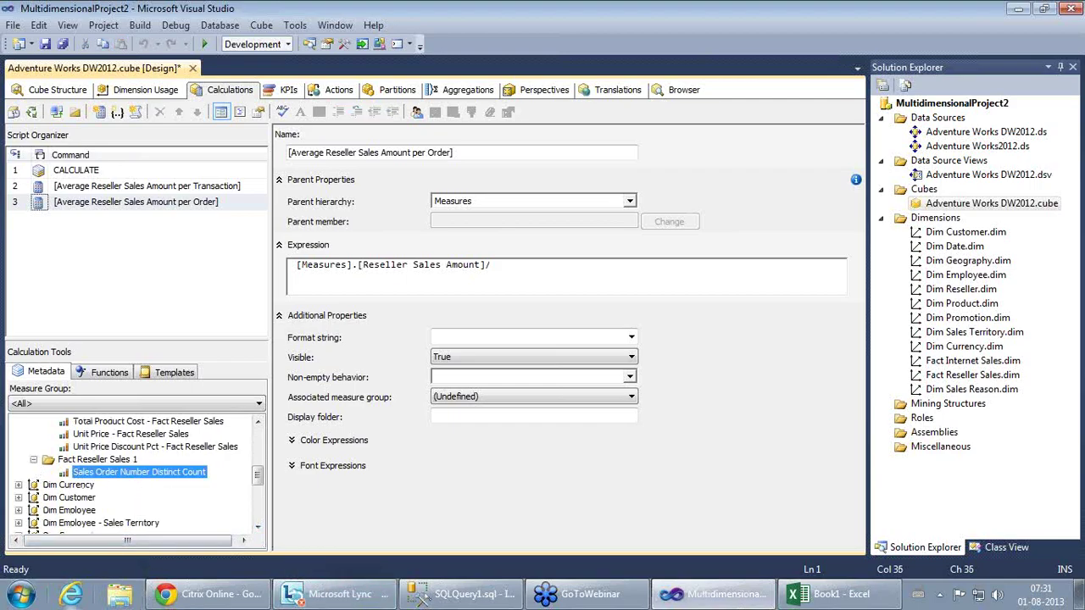
{"action": "left_click_drag", "start_coordinate": [144, 479], "coordinate": [528, 273]}
{"action": "left_click", "coordinate": [760, 272]}
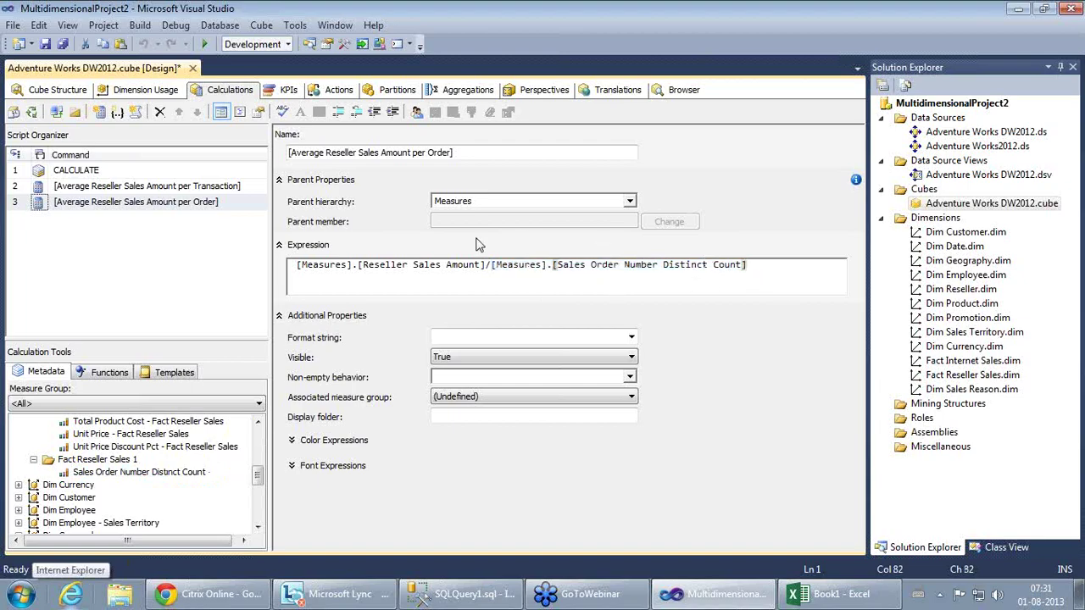
Step: Review the numerator and denominator of the new measure's expression
{"action": "left_click_drag", "start_coordinate": [354, 269], "coordinate": [483, 270]}
{"action": "left_click", "coordinate": [502, 283]}
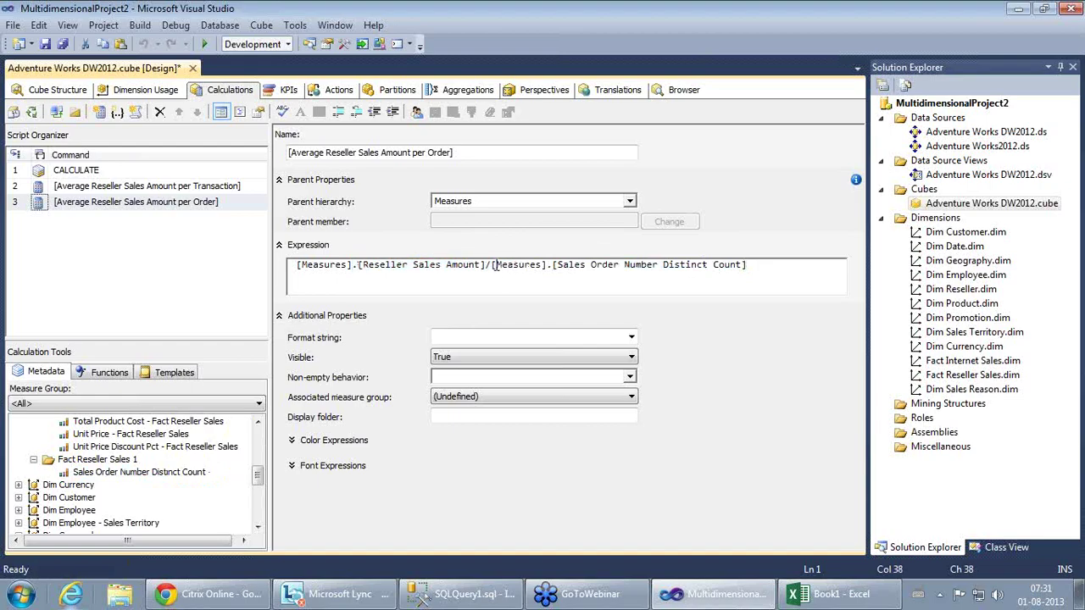
{"action": "left_click_drag", "start_coordinate": [492, 265], "coordinate": [766, 272]}
{"action": "left_click", "coordinate": [800, 271]}
Step: Set the new measure's format string to one decimal place: "#,###,#0.0;-#,###,#0.0"
{"action": "left_click", "coordinate": [632, 338]}
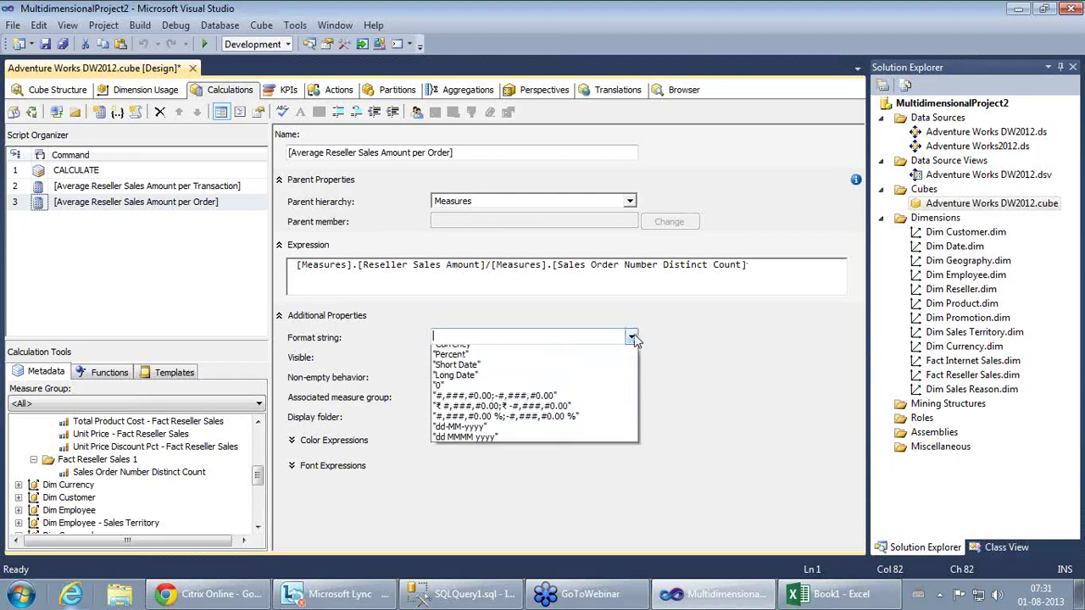
{"action": "left_click", "coordinate": [558, 415]}
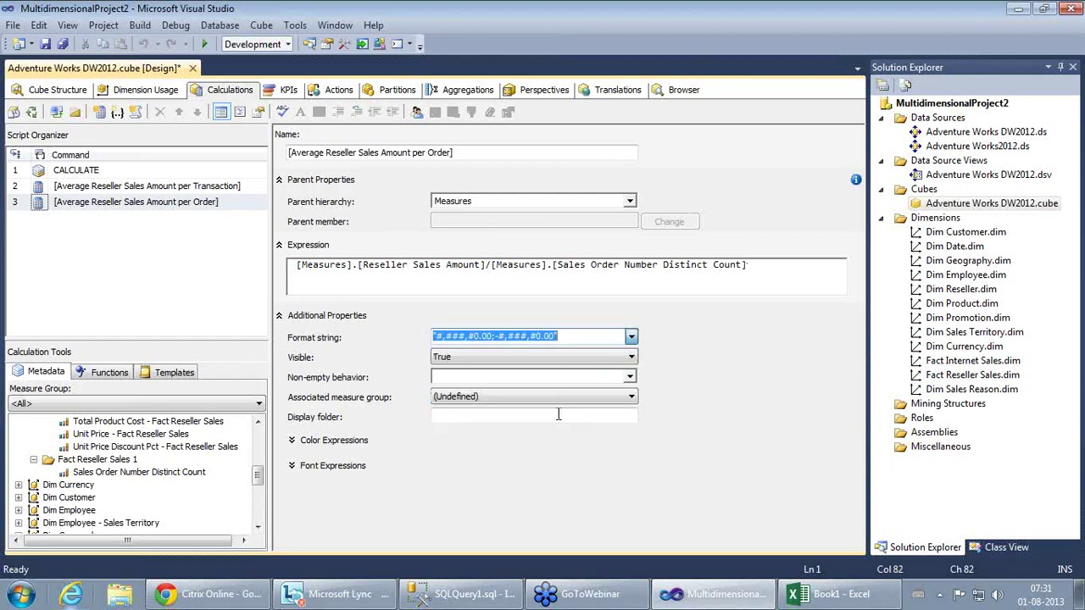
{"action": "left_click", "coordinate": [490, 337]}
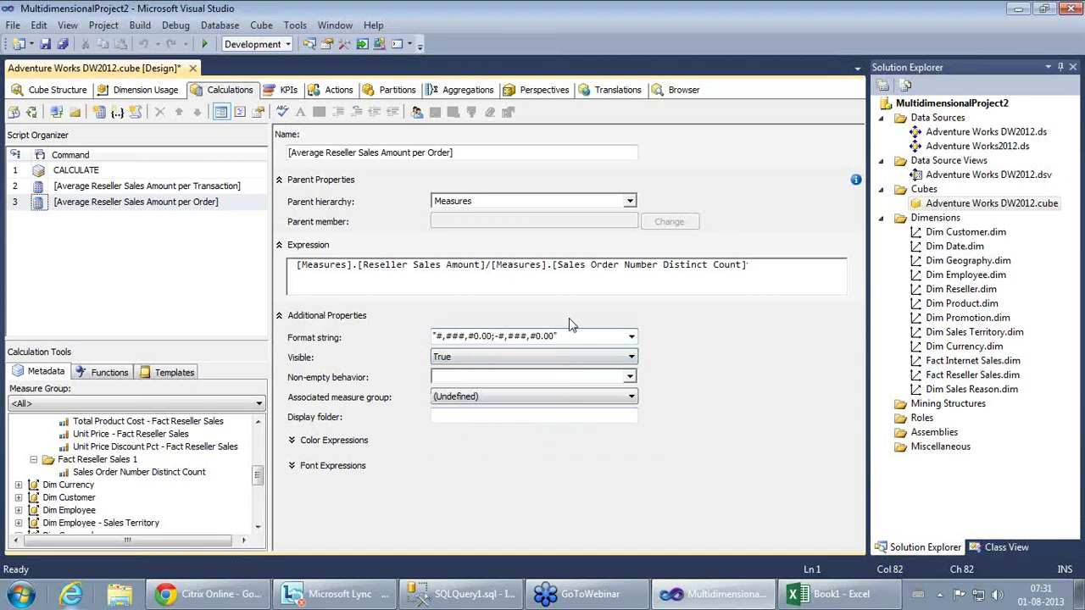
{"action": "key", "text": "BackSpace"}
Step: Associate the new measure with the Fact Reseller Sales measure group and save the cube
{"action": "left_click", "coordinate": [631, 398]}
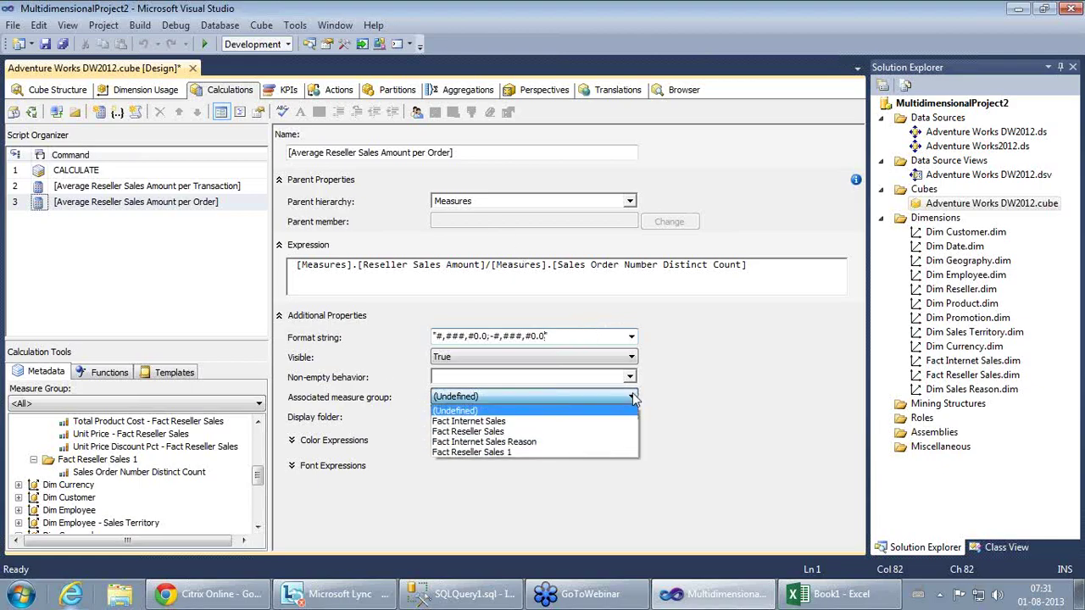
{"action": "left_click", "coordinate": [490, 432]}
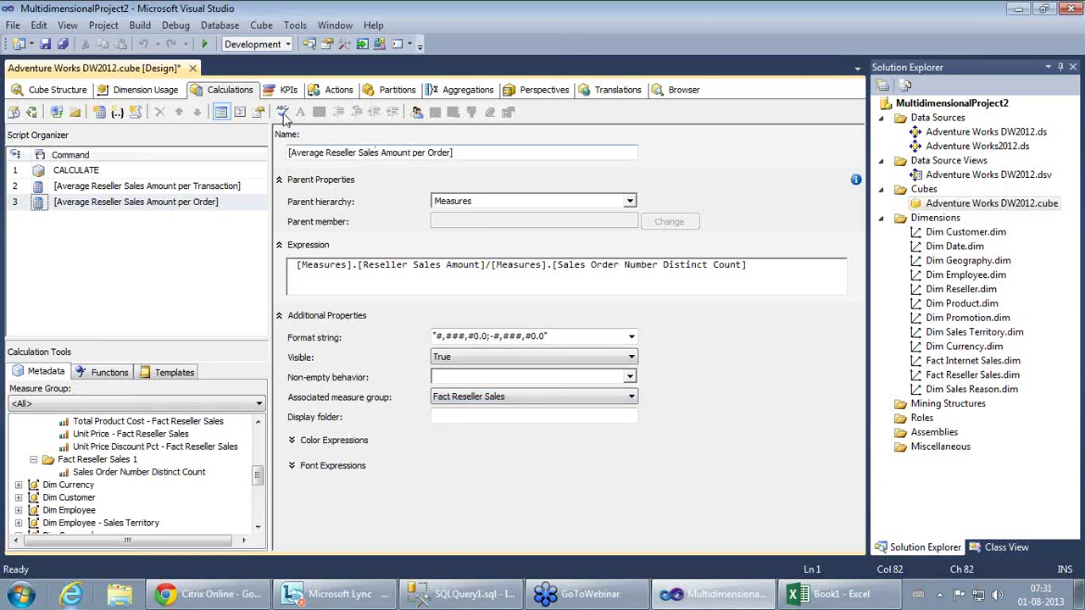
{"action": "left_click", "coordinate": [45, 44]}
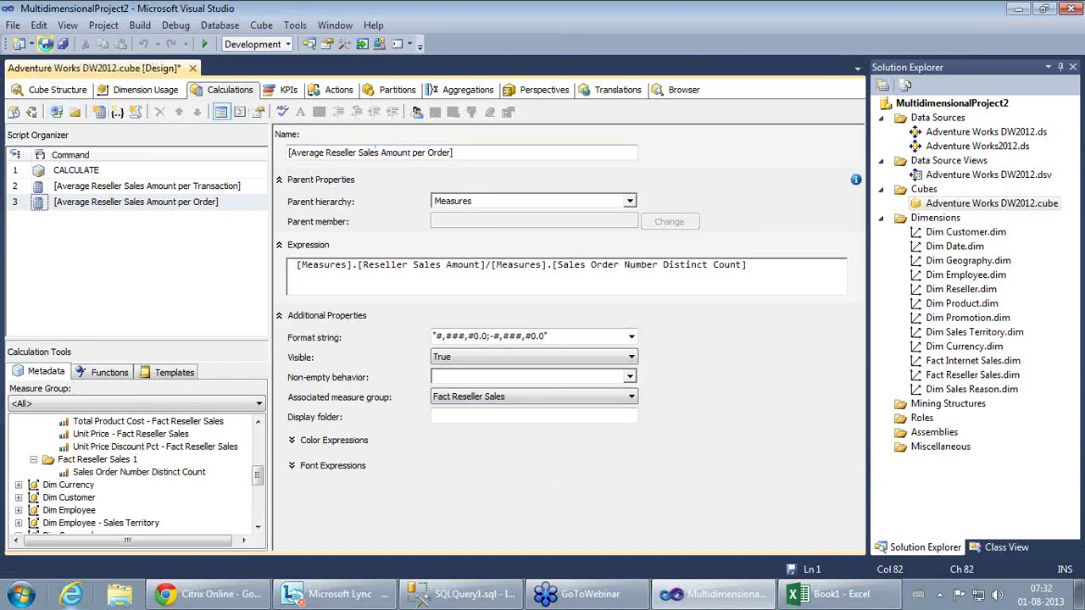
{"action": "left_click", "coordinate": [452, 415]}
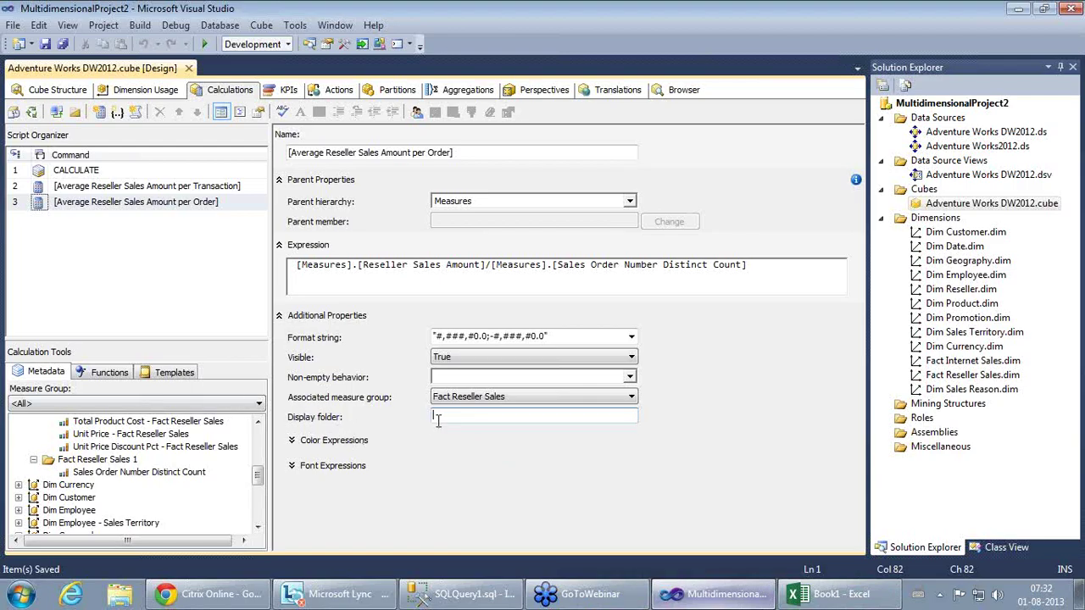
Step: Deploy the project and run Process Full on the Adventure Works DW2012 cube, closing the processing and deployment windows
{"action": "right_click", "coordinate": [981, 208]}
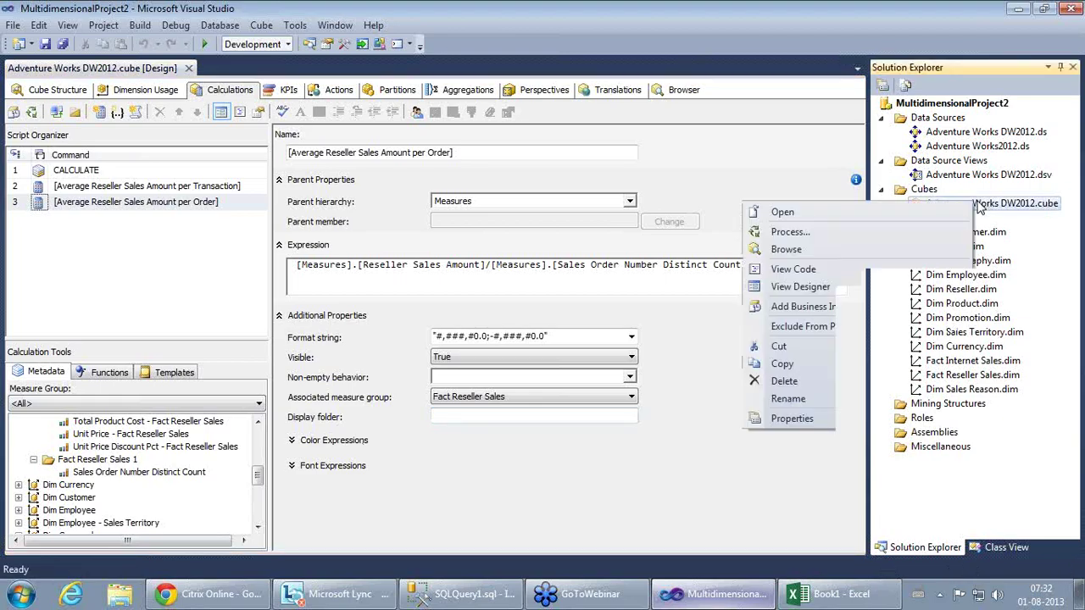
{"action": "left_click", "coordinate": [807, 227]}
{"action": "left_click", "coordinate": [626, 324]}
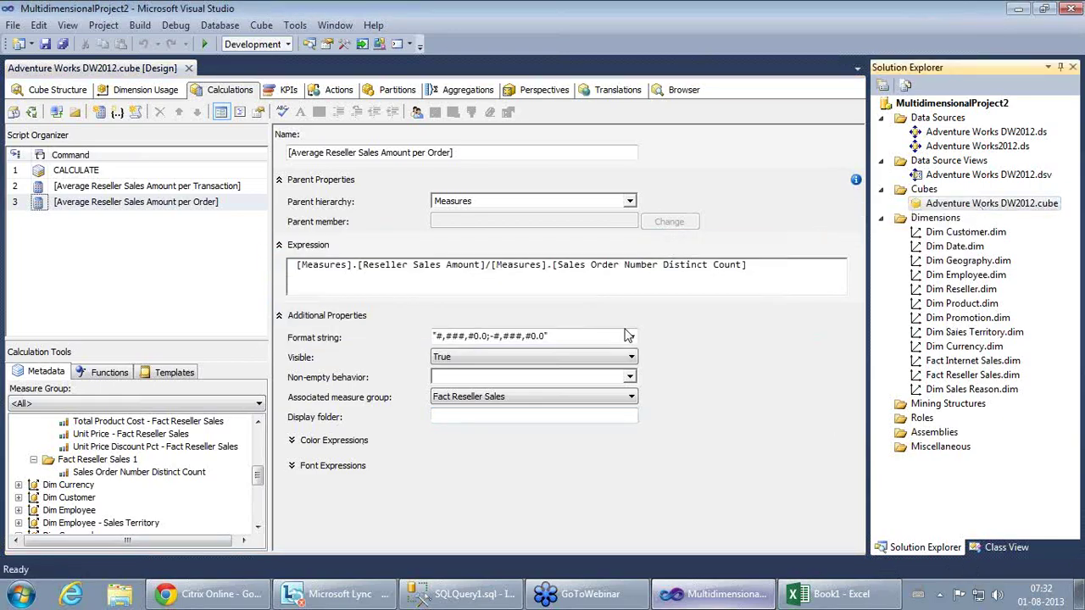
{"action": "left_click", "coordinate": [700, 330]}
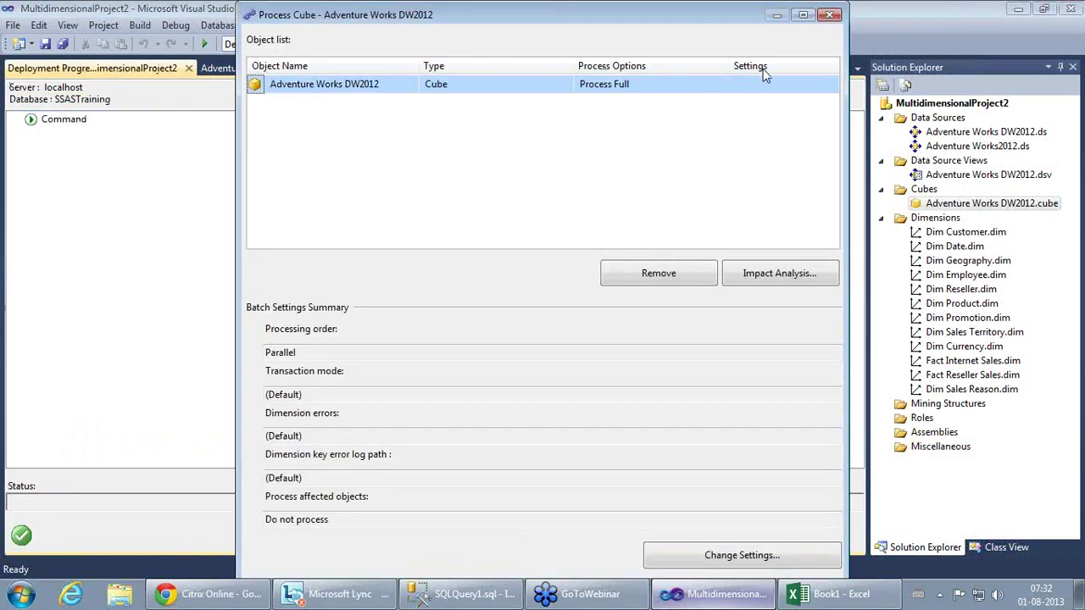
{"action": "left_click", "coordinate": [803, 15]}
{"action": "left_click", "coordinate": [971, 553]}
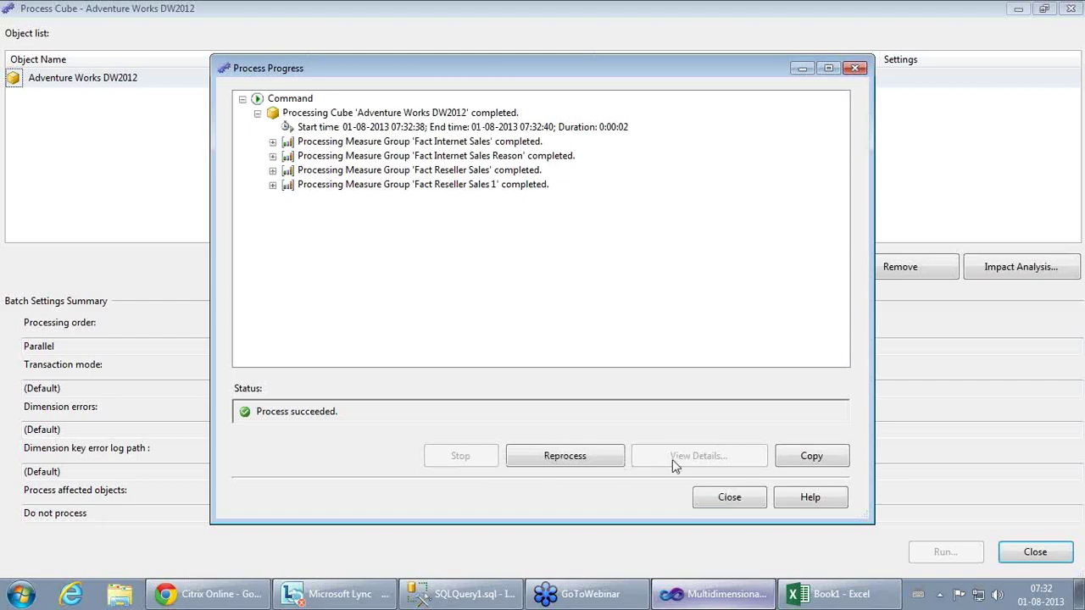
{"action": "left_click", "coordinate": [729, 497]}
{"action": "left_click", "coordinate": [1027, 552]}
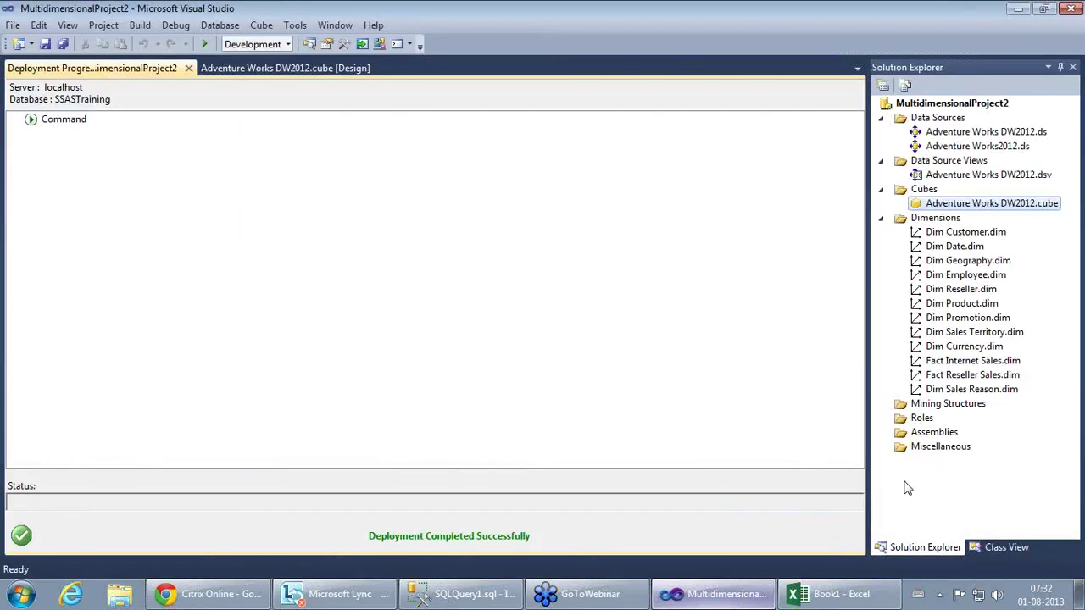
{"action": "left_click", "coordinate": [188, 68]}
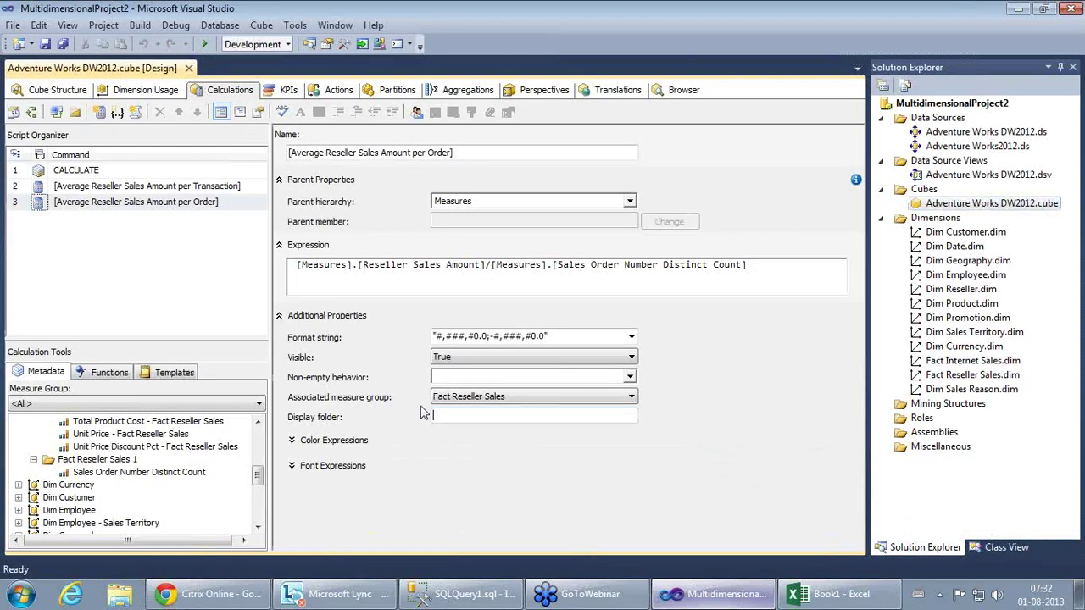
Step: Switch to the Excel workbook and add the Average Reseller Sales Amount per Order measure to the PivotTable
{"action": "left_click", "coordinate": [840, 596]}
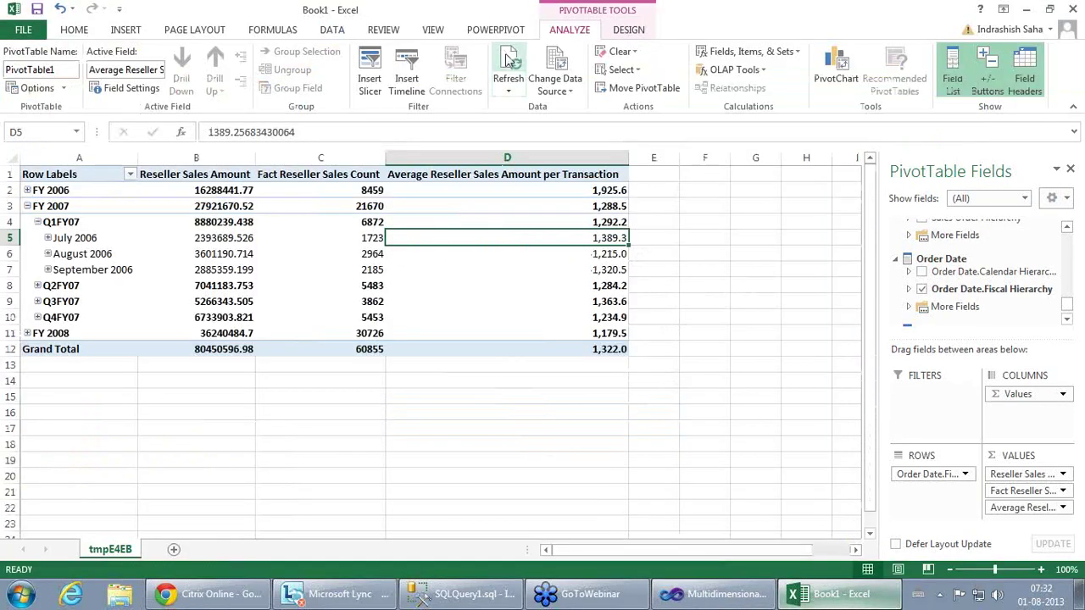
{"action": "scroll", "coordinate": [1009, 289], "scroll_direction": "up", "scroll_amount": 1}
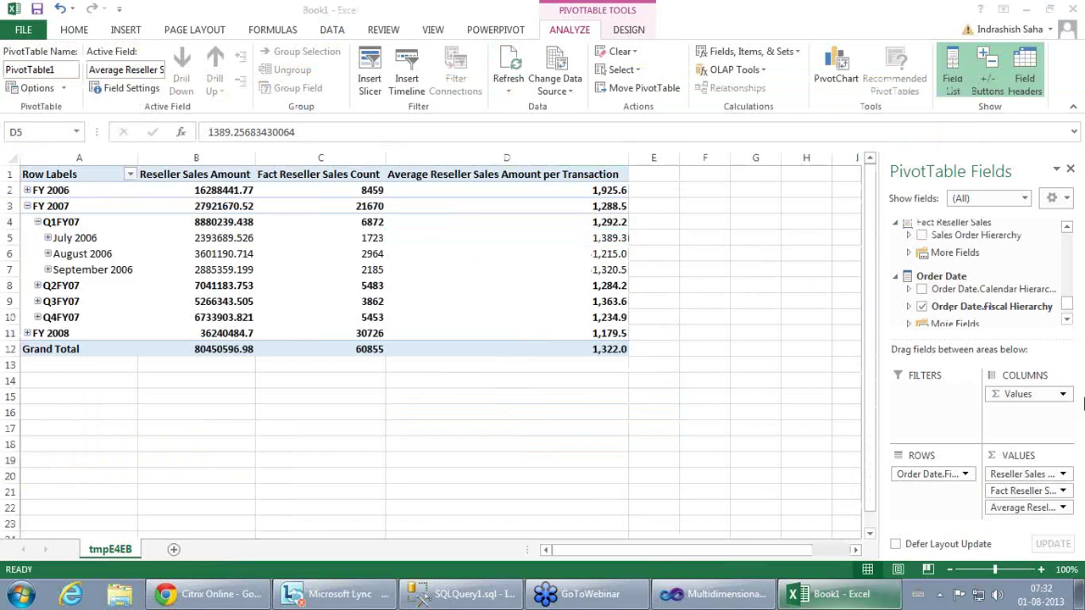
{"action": "left_click", "coordinate": [1067, 230]}
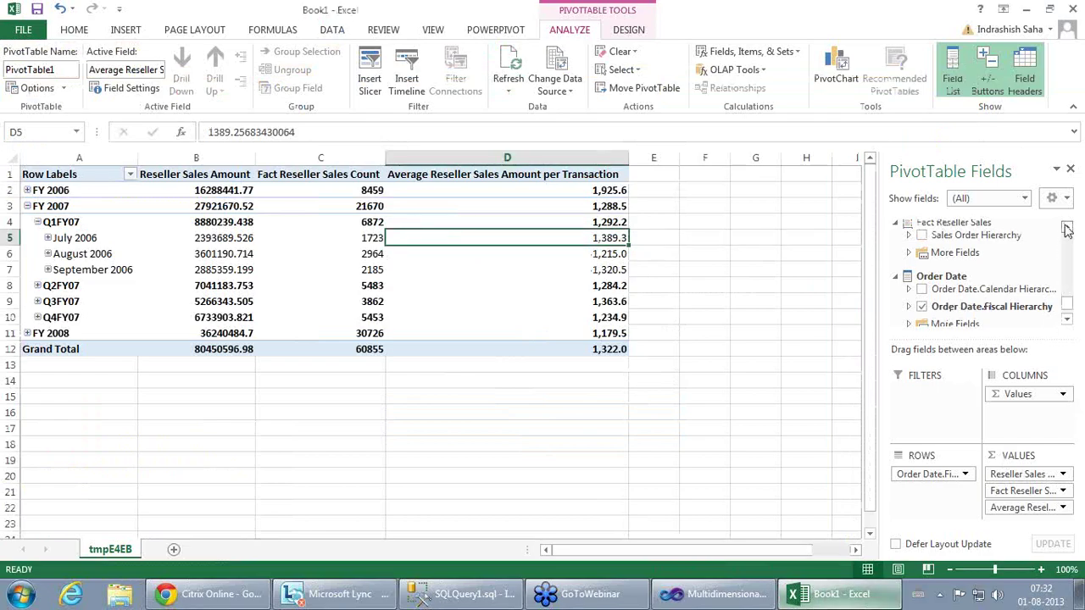
{"action": "left_click", "coordinate": [1066, 227]}
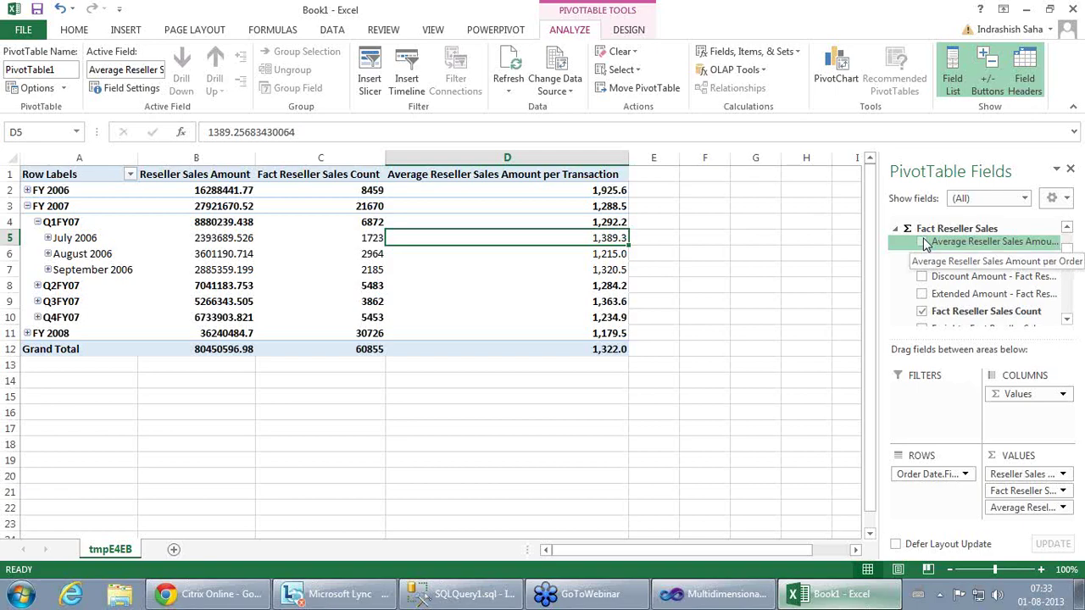
{"action": "left_click", "coordinate": [922, 243]}
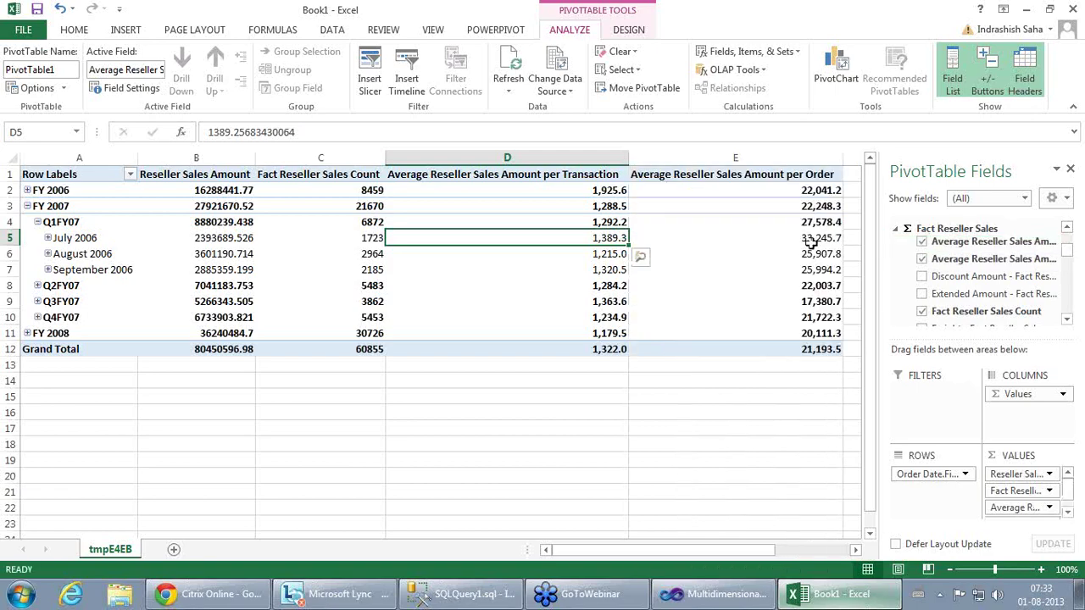
Step: Examine the July 2006 average sales per order alongside its average per transaction in the PivotTable
{"action": "mouse_move", "coordinate": [777, 287]}
{"action": "mouse_move", "coordinate": [780, 243]}
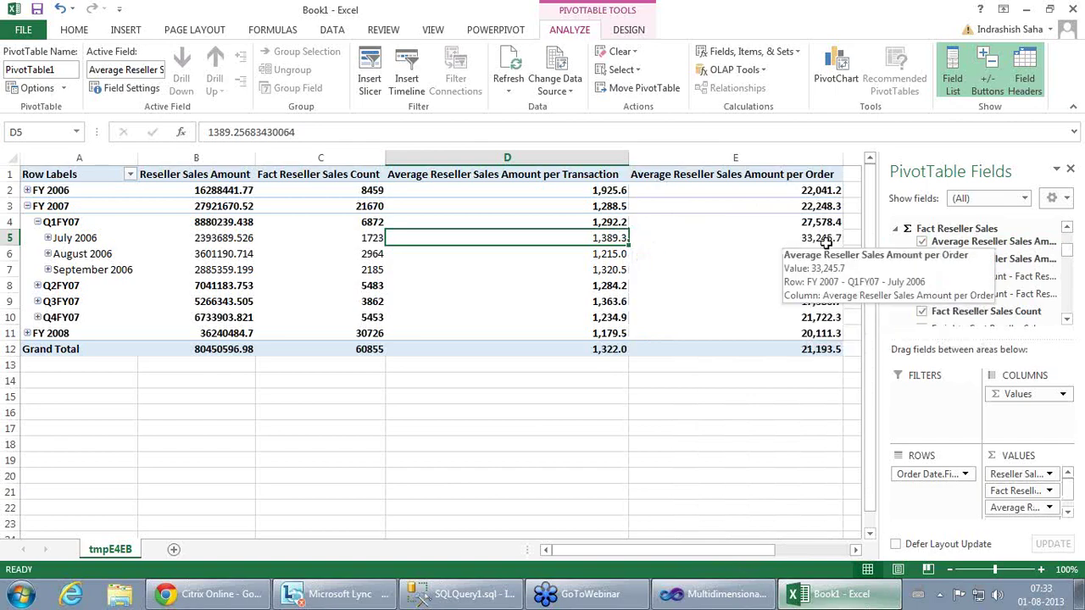
{"action": "left_click", "coordinate": [821, 247]}
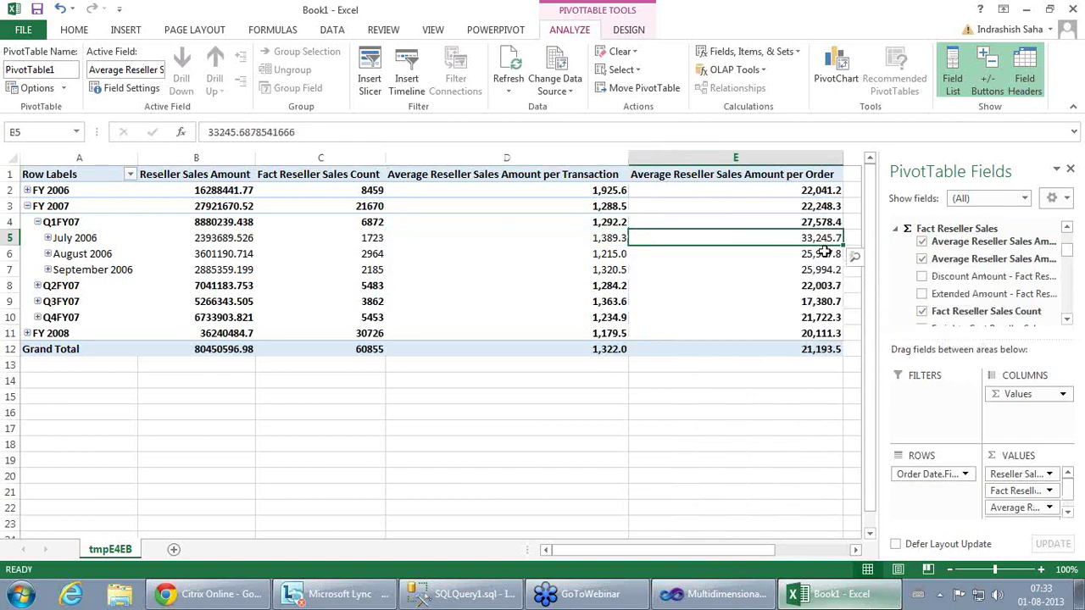
{"action": "left_click", "coordinate": [68, 240]}
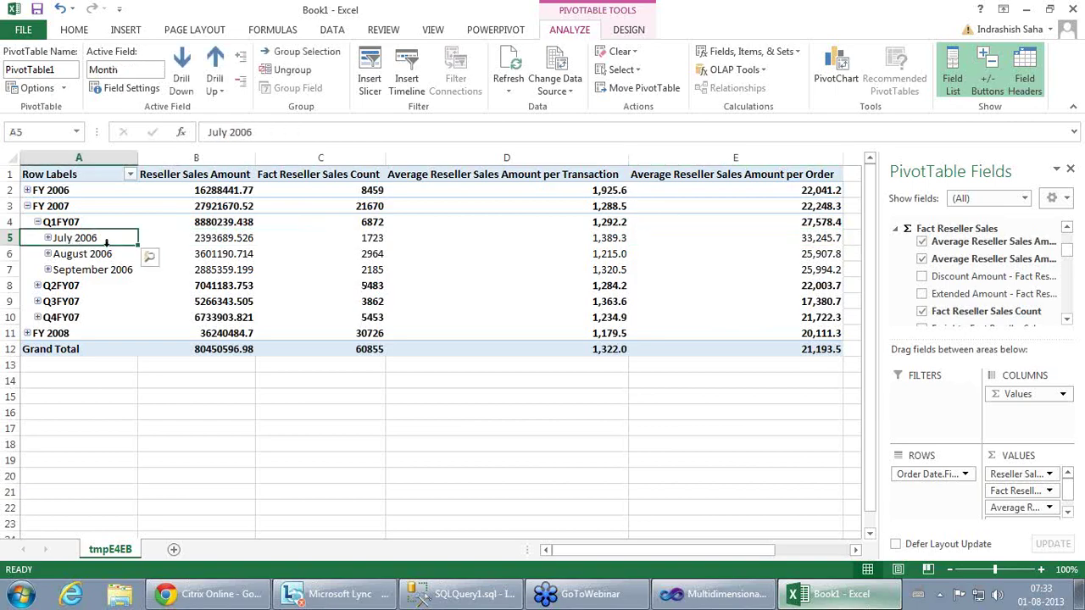
{"action": "left_click", "coordinate": [811, 240]}
{"action": "mouse_move", "coordinate": [784, 337]}
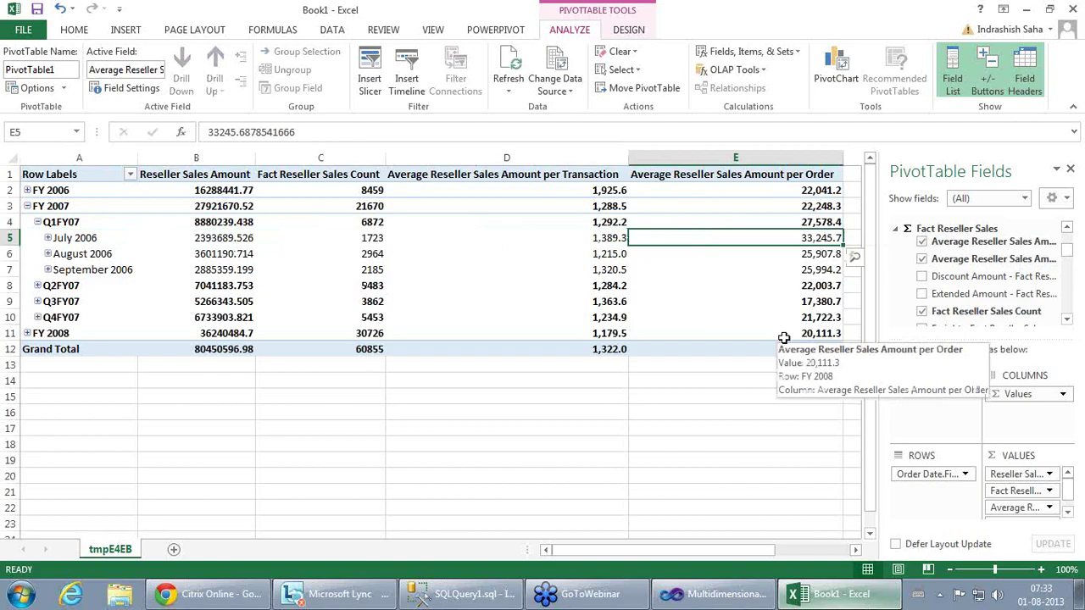
{"action": "left_click", "coordinate": [602, 238]}
{"action": "left_click", "coordinate": [693, 236]}
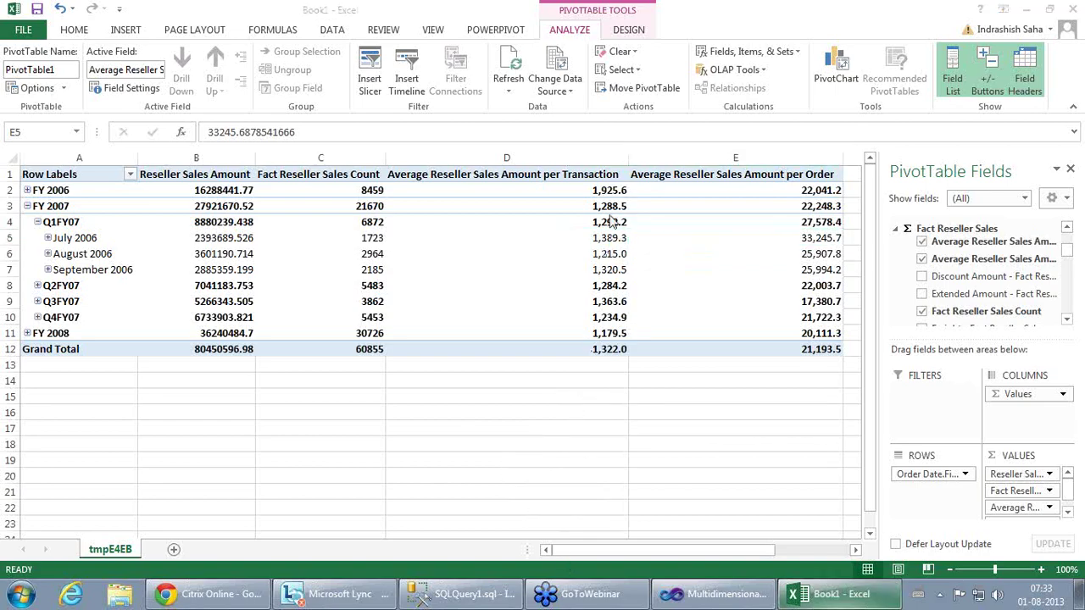
Step: Switch to SQL Server Management Studio and duplicate the July 2006 distinct SalesOrderNumber count query directly above the original
{"action": "left_click", "coordinate": [462, 598]}
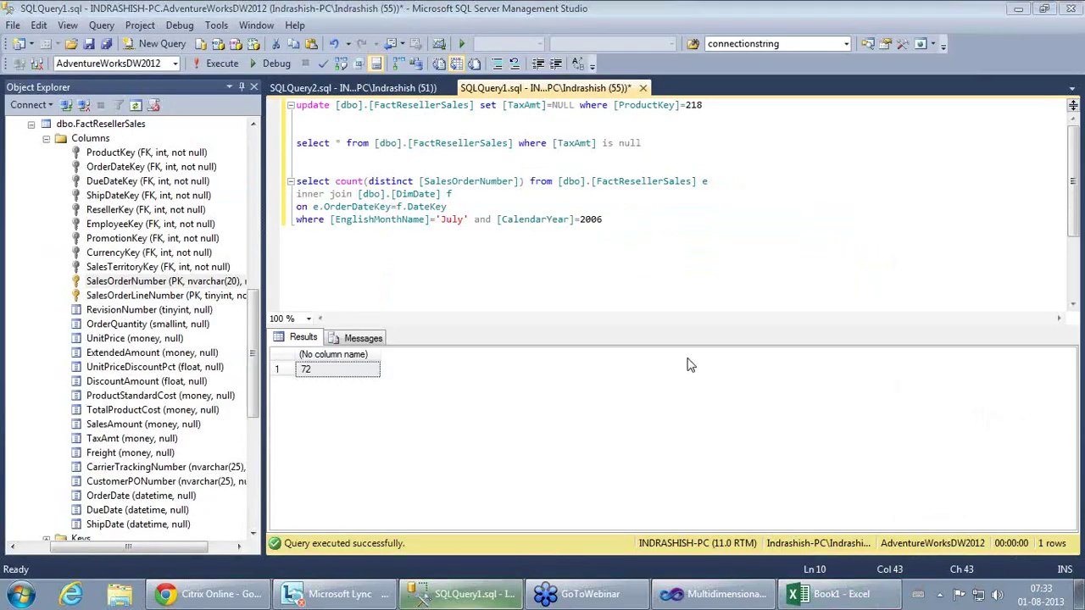
{"action": "left_click", "coordinate": [509, 219]}
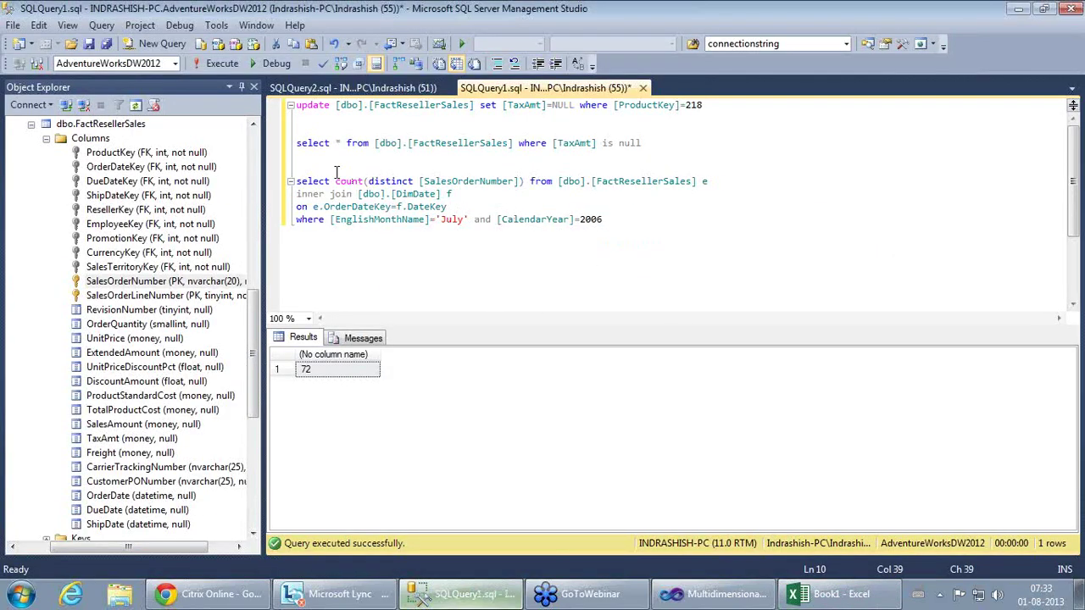
{"action": "left_click", "coordinate": [623, 225]}
{"action": "left_click_drag", "start_coordinate": [296, 181], "coordinate": [637, 219]}
{"action": "key", "text": "ctrl+c"}
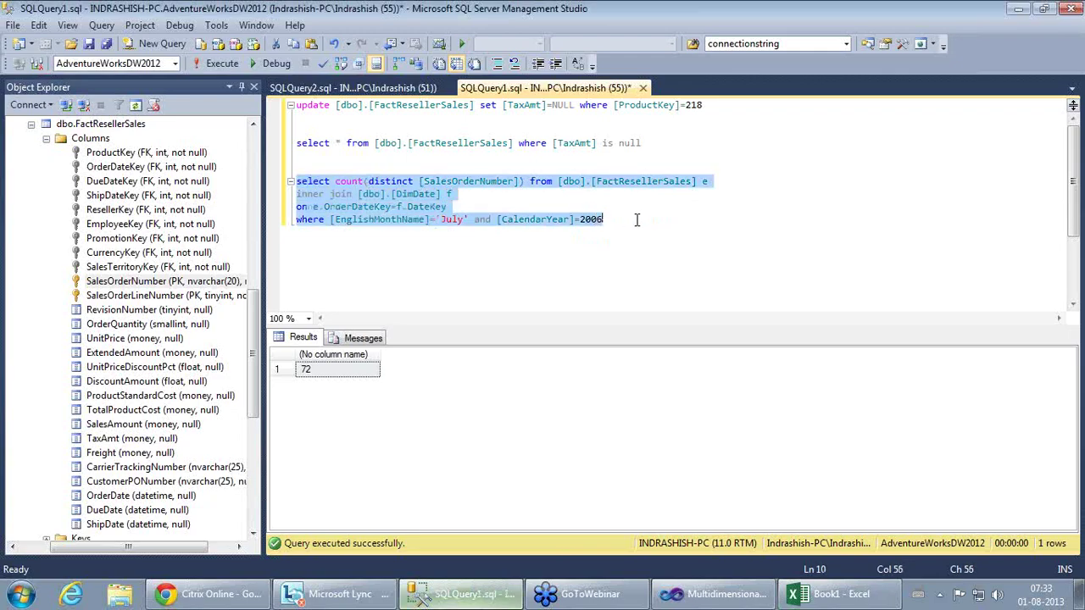
{"action": "key", "text": "Up"}
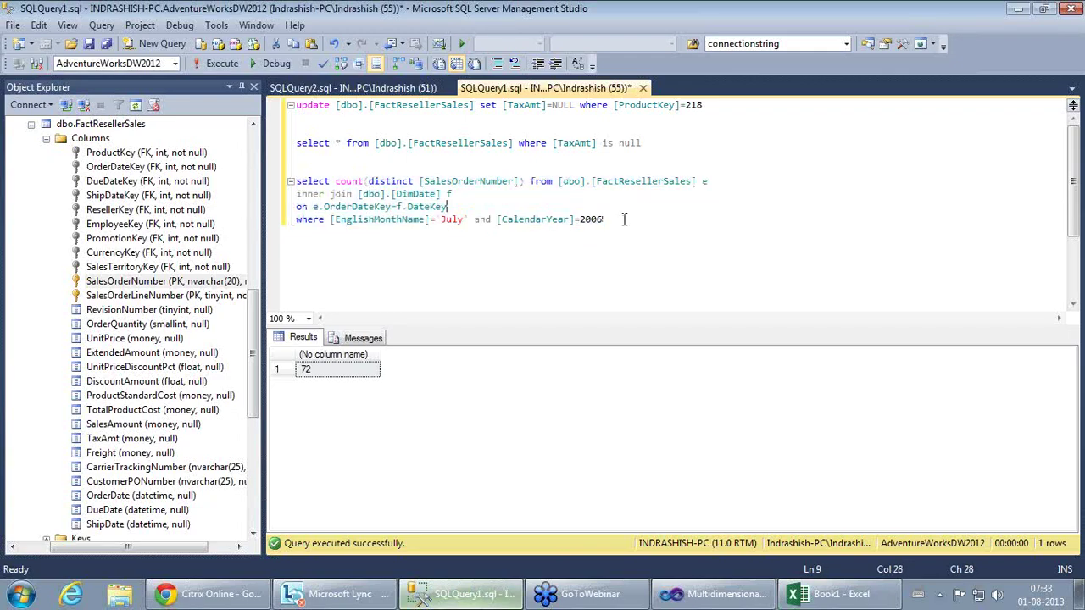
{"action": "left_click", "coordinate": [330, 158]}
{"action": "key", "text": "Return"}
{"action": "key", "text": "Return"}
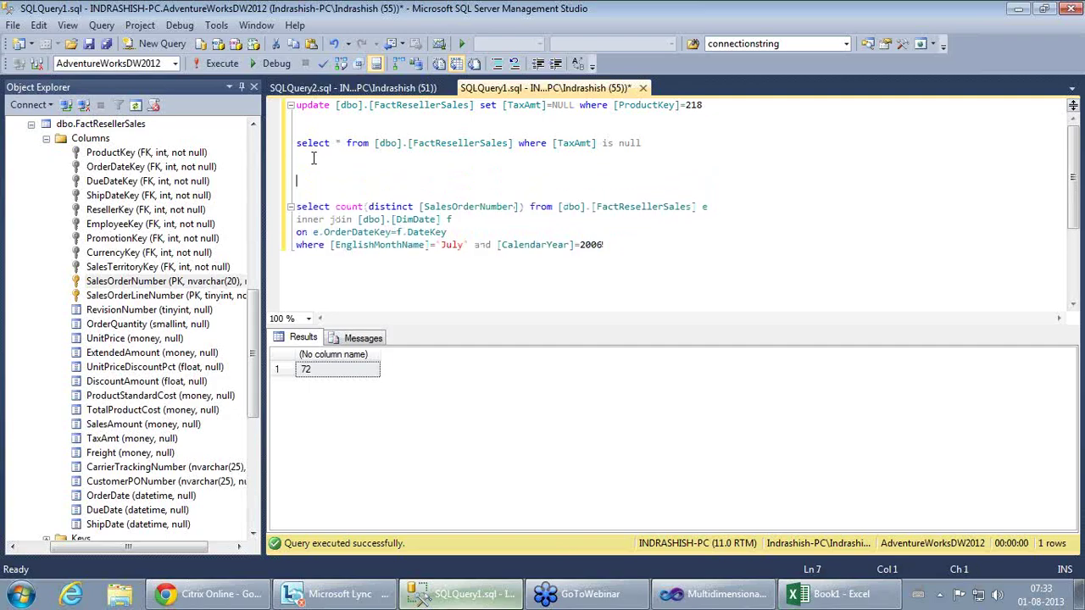
{"action": "key", "text": "ctrl+v"}
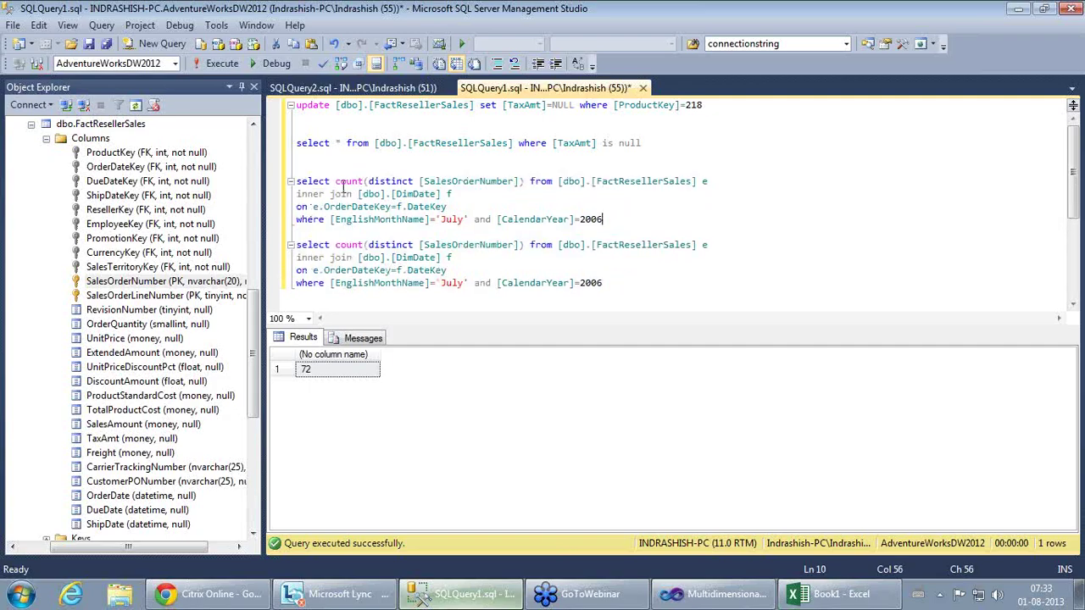
{"action": "left_click_drag", "start_coordinate": [336, 181], "coordinate": [523, 185]}
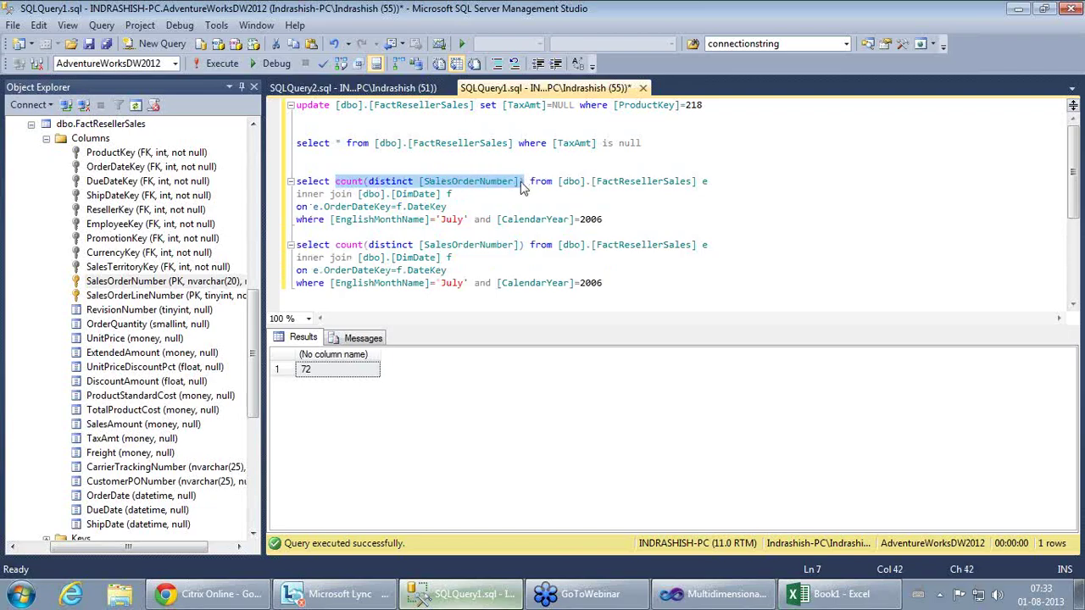
{"action": "key", "text": "Home"}
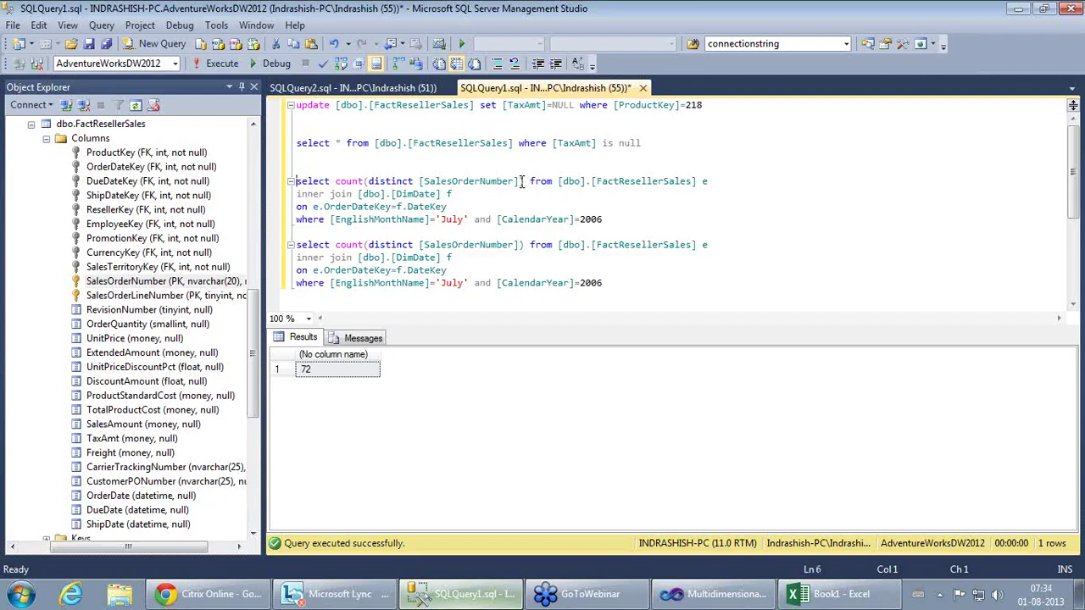
{"action": "key", "text": "BackSpace"}
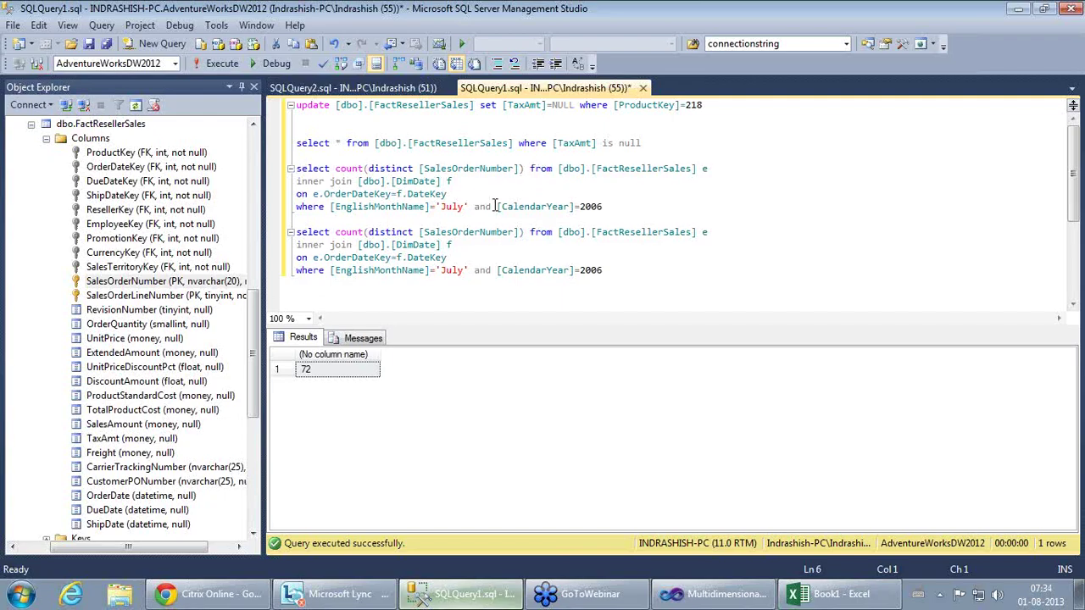
Step: Replace the distinct order count in the upper query copy with sum([SalesAmount])
{"action": "left_click", "coordinate": [336, 168]}
{"action": "left_click", "coordinate": [527, 169], "text": "shift"}
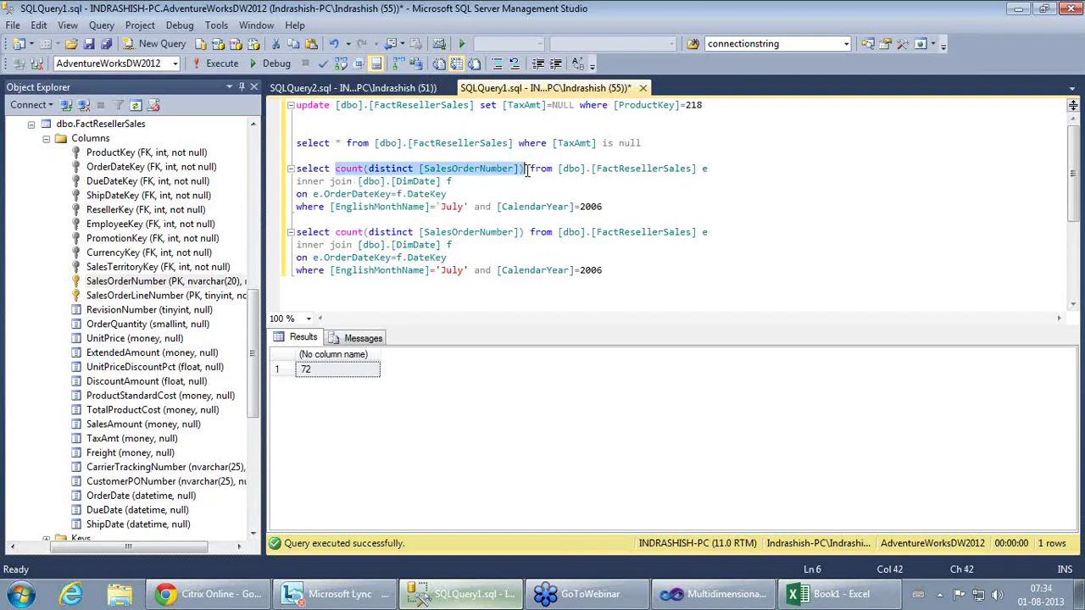
{"action": "key", "text": "Delete"}
{"action": "type", "text": "sum"}
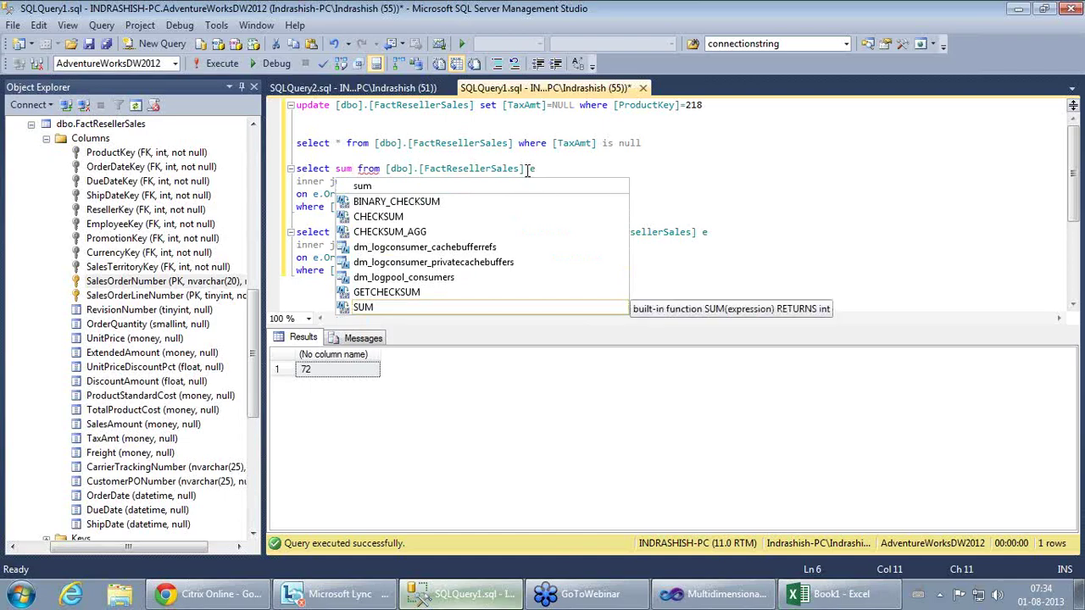
{"action": "type", "text": "(Sales"}
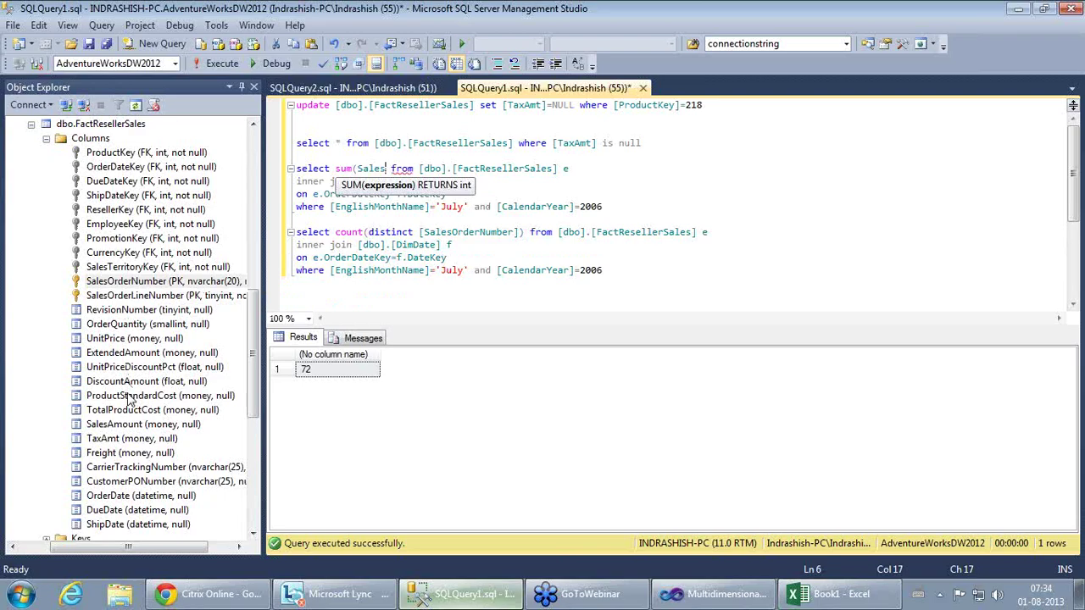
{"action": "left_click_drag", "start_coordinate": [135, 426], "coordinate": [357, 169]}
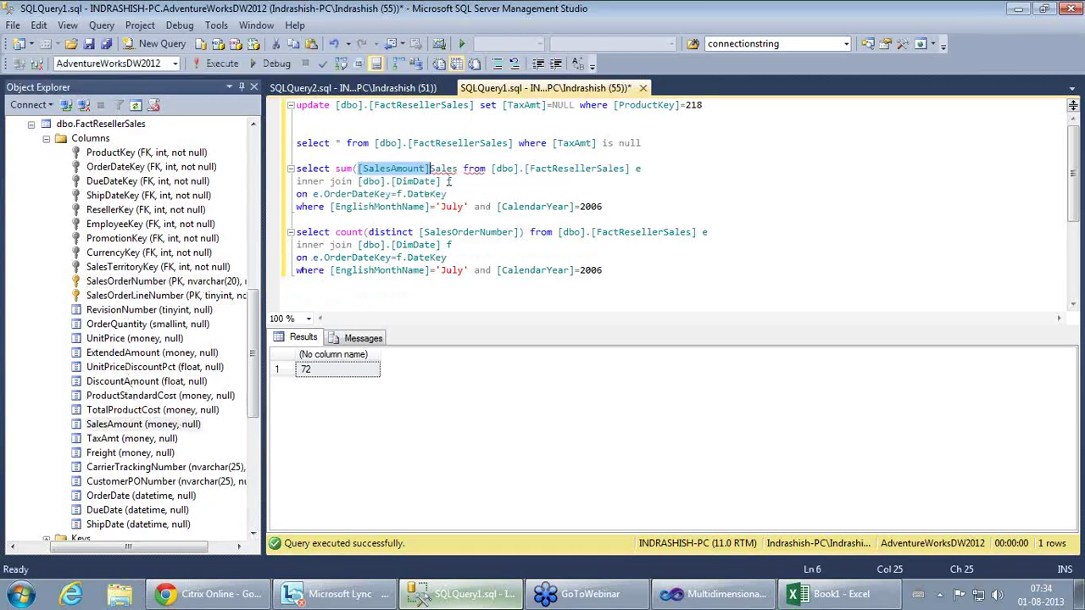
{"action": "left_click", "coordinate": [431, 170]}
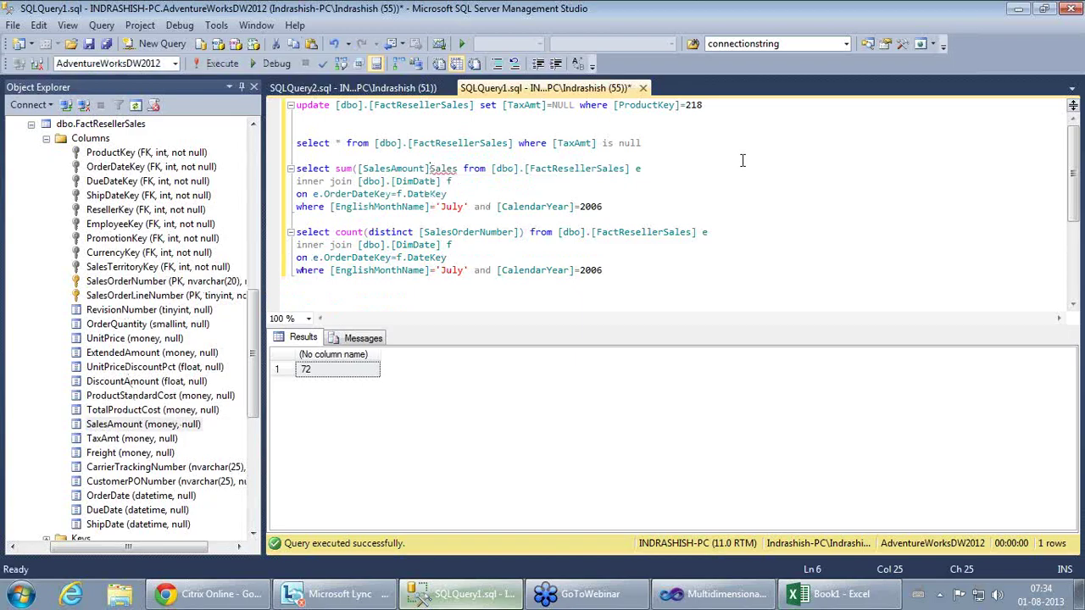
{"action": "key", "text": "Delete"}
{"action": "key", "text": "Delete"}
{"action": "key", "text": "Delete"}
{"action": "key", "text": "Delete"}
{"action": "key", "text": "Delete"}
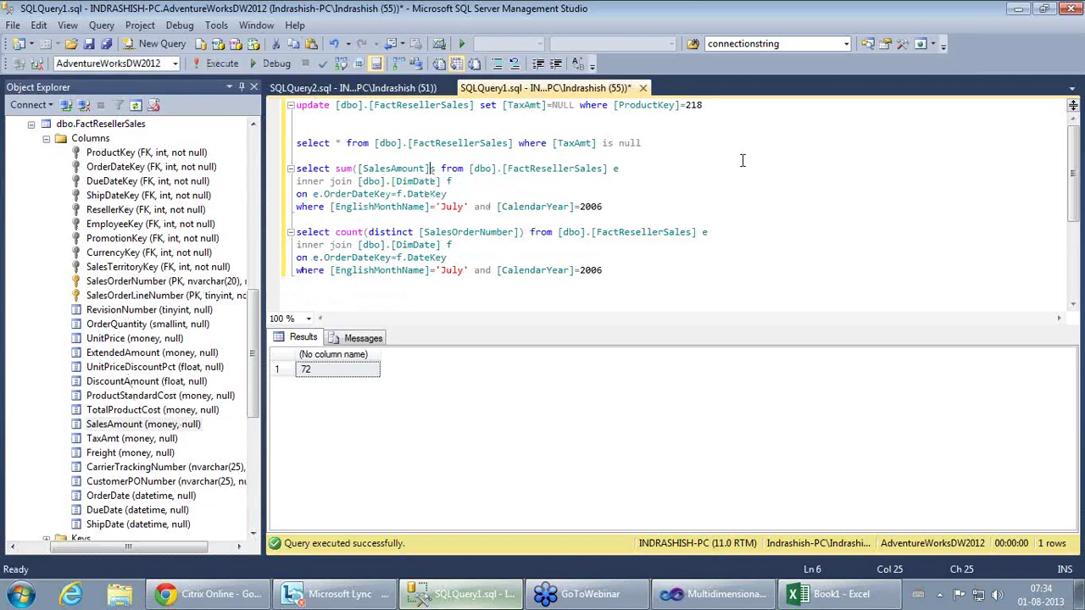
{"action": "type", "text": ")"}
{"action": "key", "text": "Right"}
{"action": "key", "text": "Right"}
Step: Run the sales sum and distinct order count queries together and inspect both results
{"action": "left_click_drag", "start_coordinate": [298, 169], "coordinate": [614, 279]}
{"action": "key", "text": "F5"}
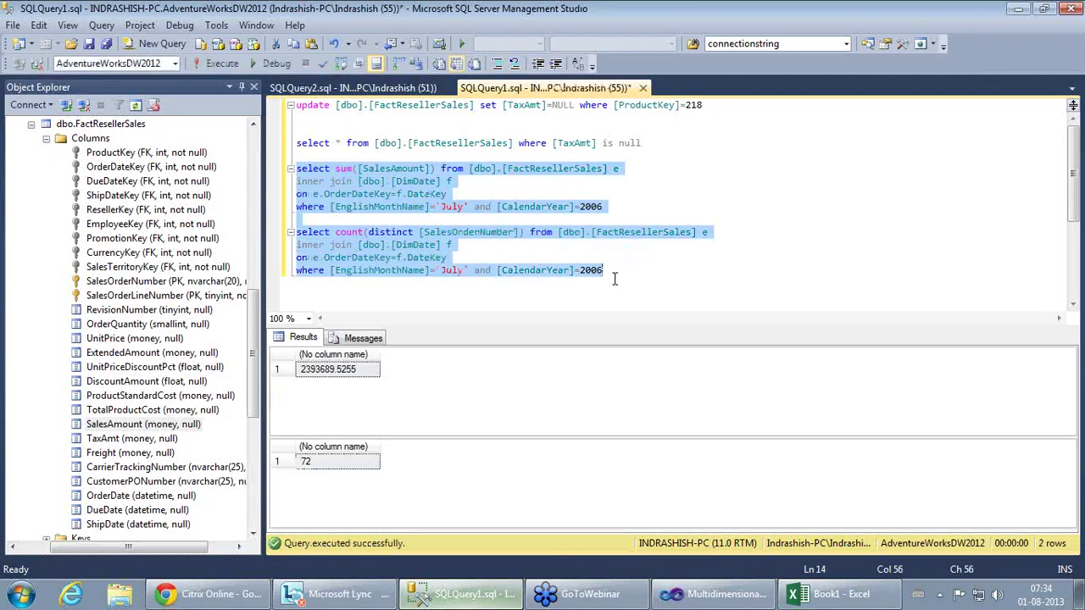
{"action": "left_click", "coordinate": [339, 371]}
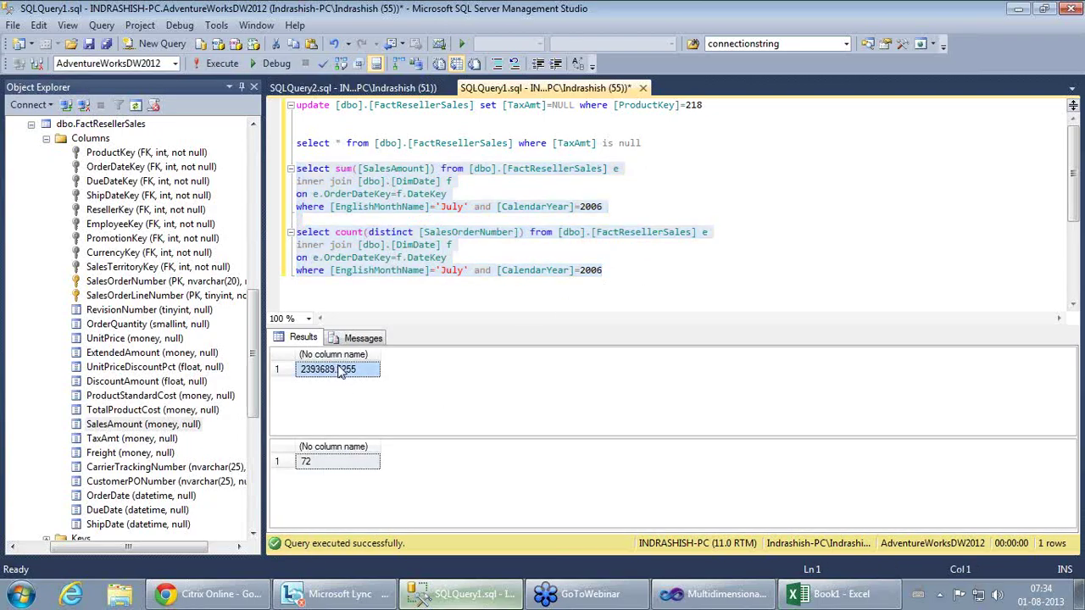
{"action": "left_click", "coordinate": [326, 462]}
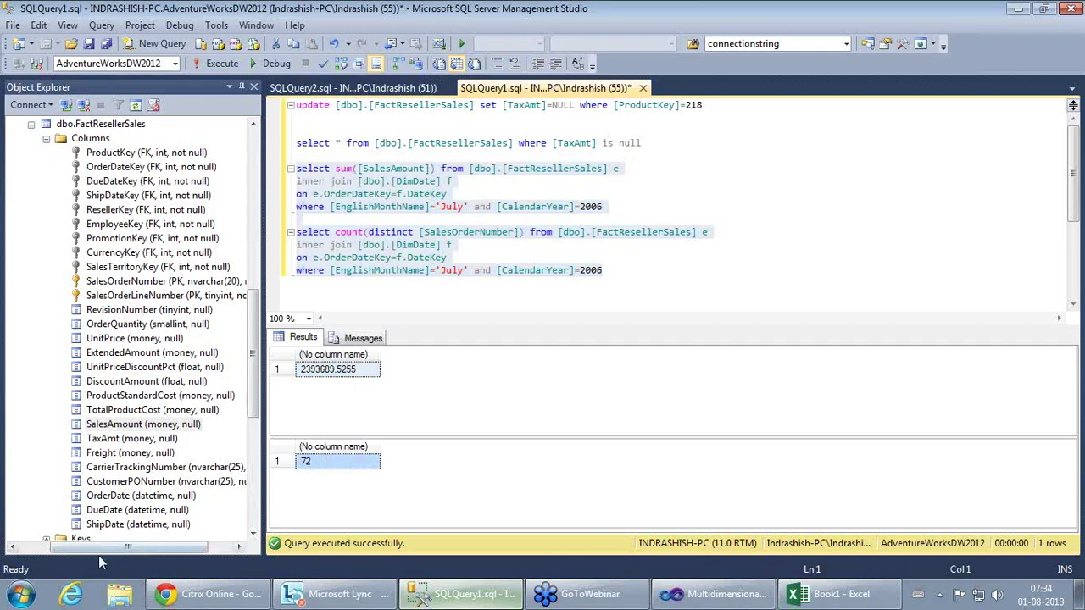
Step: Open the Windows Calculator and move it clear of the query results
{"action": "left_click", "coordinate": [20, 597]}
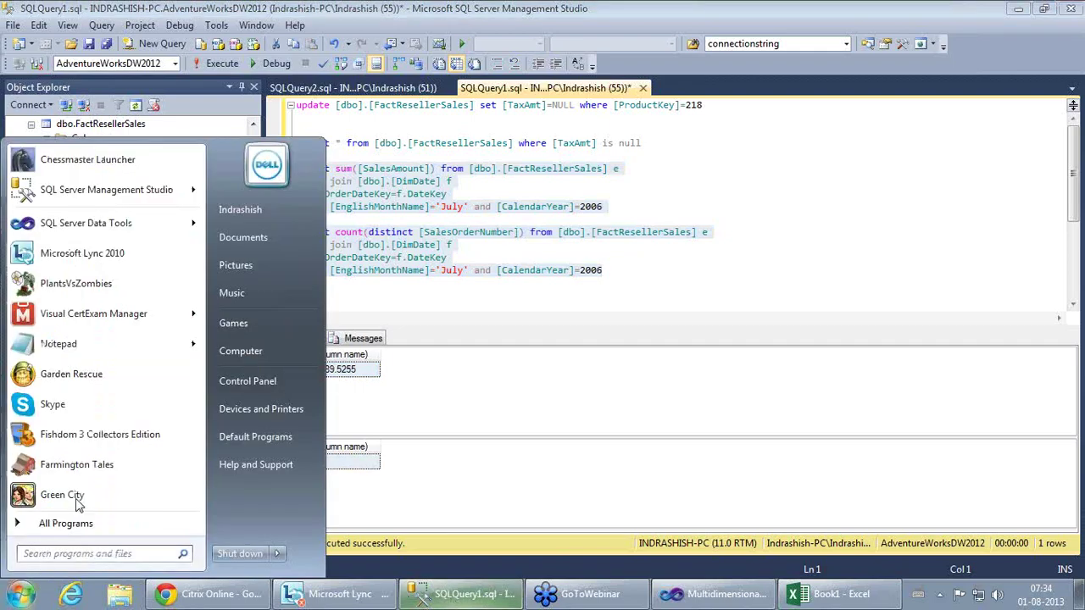
{"action": "left_click", "coordinate": [66, 524]}
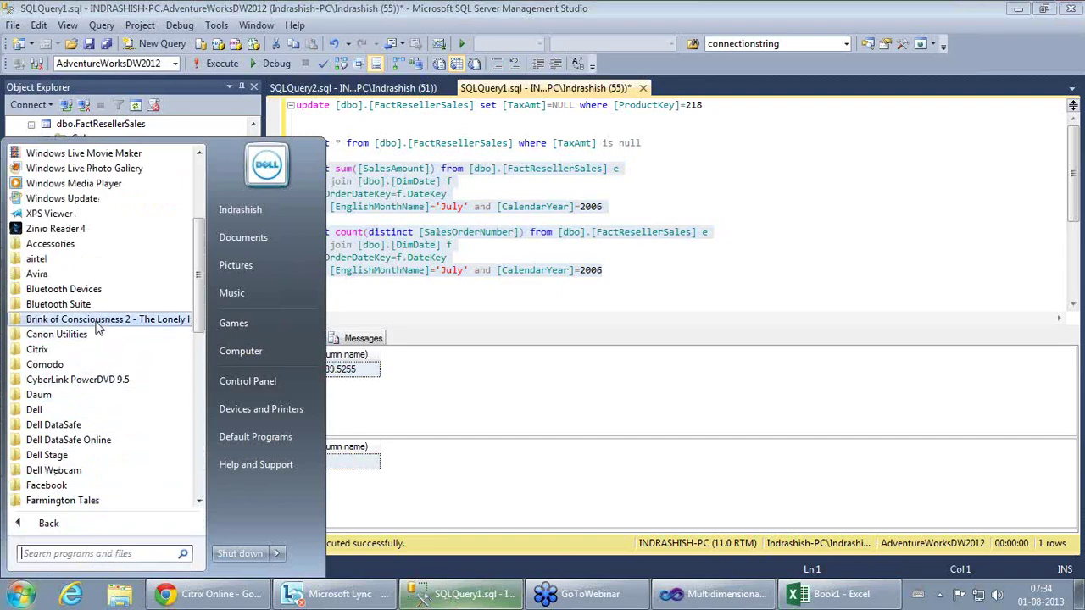
{"action": "left_click", "coordinate": [81, 244]}
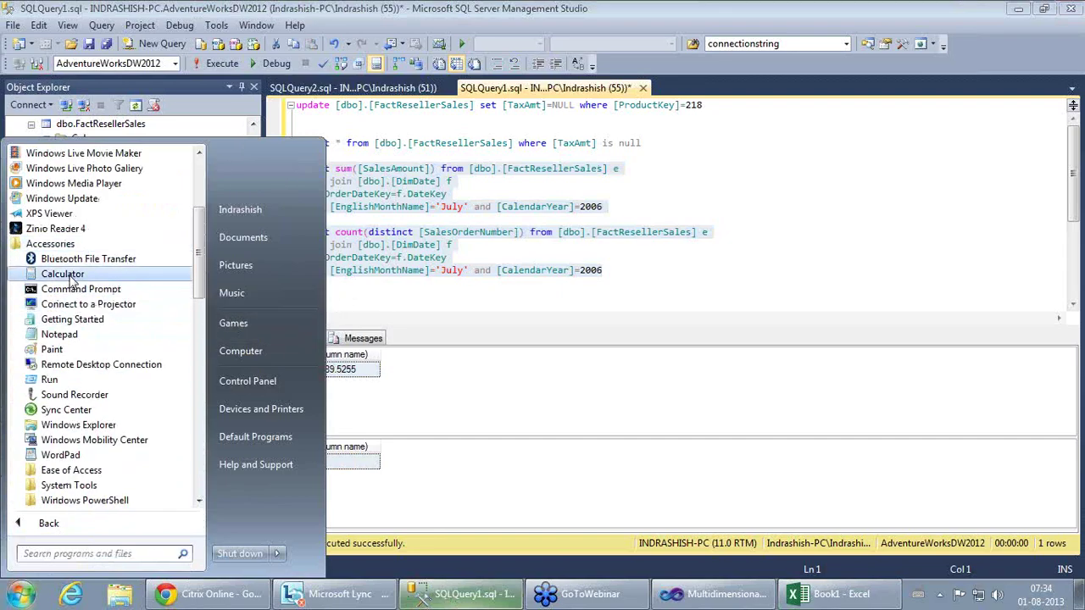
{"action": "left_click", "coordinate": [62, 273]}
{"action": "left_click_drag", "start_coordinate": [621, 312], "coordinate": [755, 147]}
Step: Divide the July 2006 sales sum 2393689.5255 by the 72 distinct orders in the Calculator
{"action": "left_click", "coordinate": [755, 339]}
{"action": "left_click", "coordinate": [785, 337]}
{"action": "left_click", "coordinate": [787, 287]}
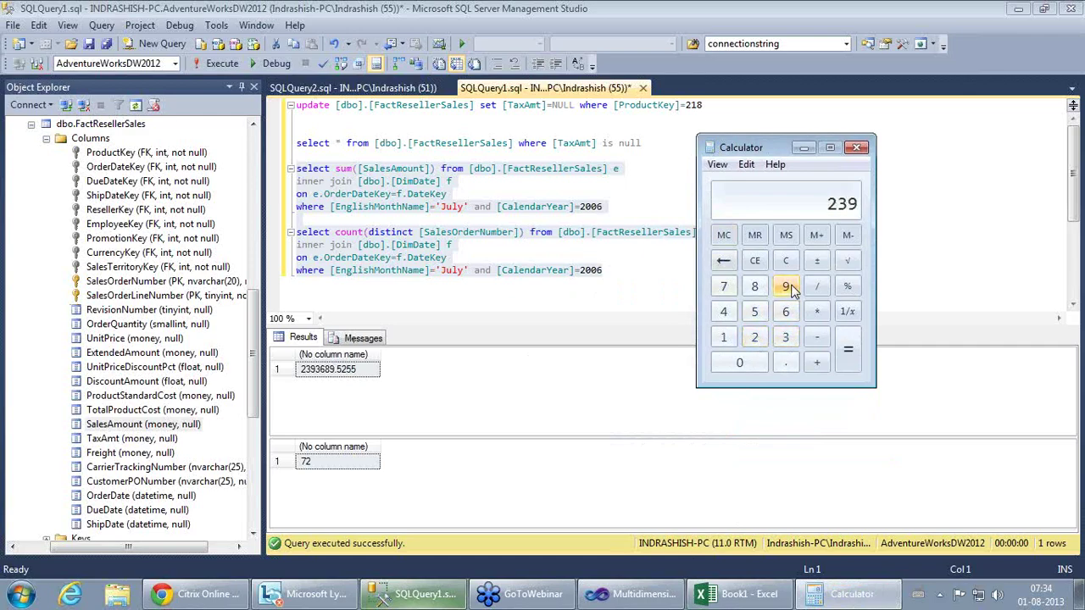
{"action": "left_click", "coordinate": [785, 337]}
{"action": "left_click", "coordinate": [785, 312]}
{"action": "left_click", "coordinate": [756, 288]}
{"action": "left_click", "coordinate": [785, 288]}
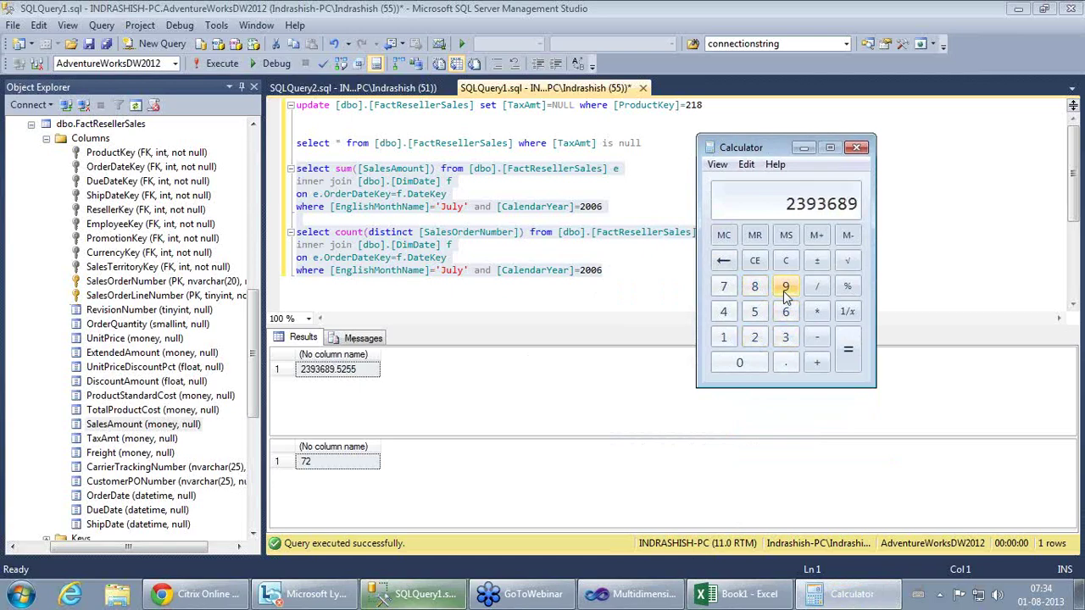
{"action": "left_click", "coordinate": [791, 365]}
{"action": "left_click", "coordinate": [755, 311]}
{"action": "left_click", "coordinate": [755, 339]}
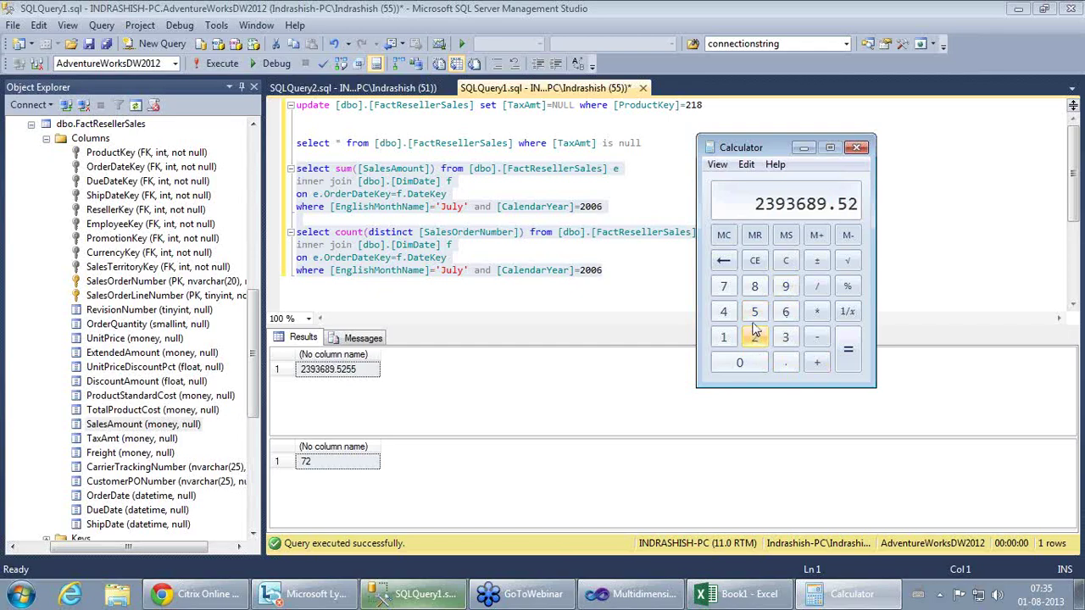
{"action": "left_click", "coordinate": [755, 312]}
{"action": "left_click", "coordinate": [755, 312]}
{"action": "left_click", "coordinate": [817, 287]}
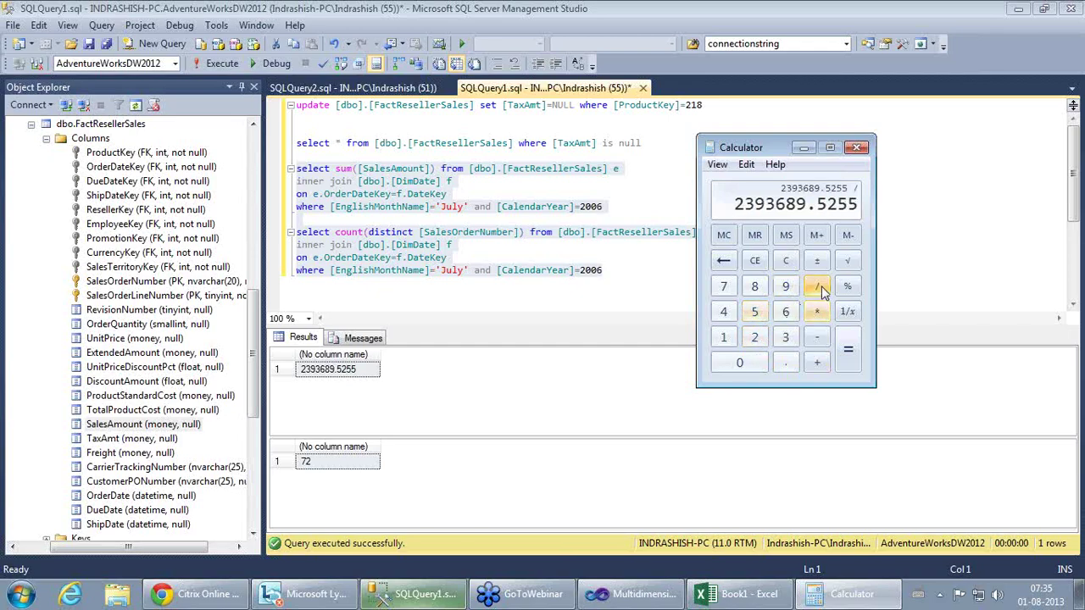
{"action": "left_click", "coordinate": [723, 289]}
{"action": "left_click", "coordinate": [755, 337]}
{"action": "left_click", "coordinate": [849, 359]}
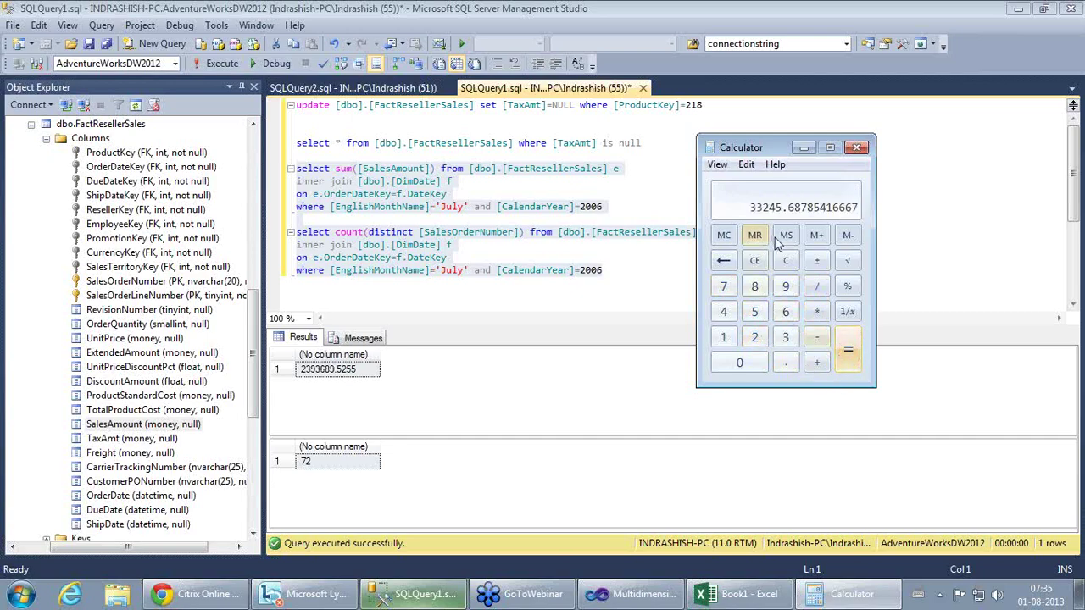
Step: Compare the Calculator quotient with the July 2006 average per order in the Excel PivotTable, and close the Calculator
{"action": "left_click", "coordinate": [706, 598]}
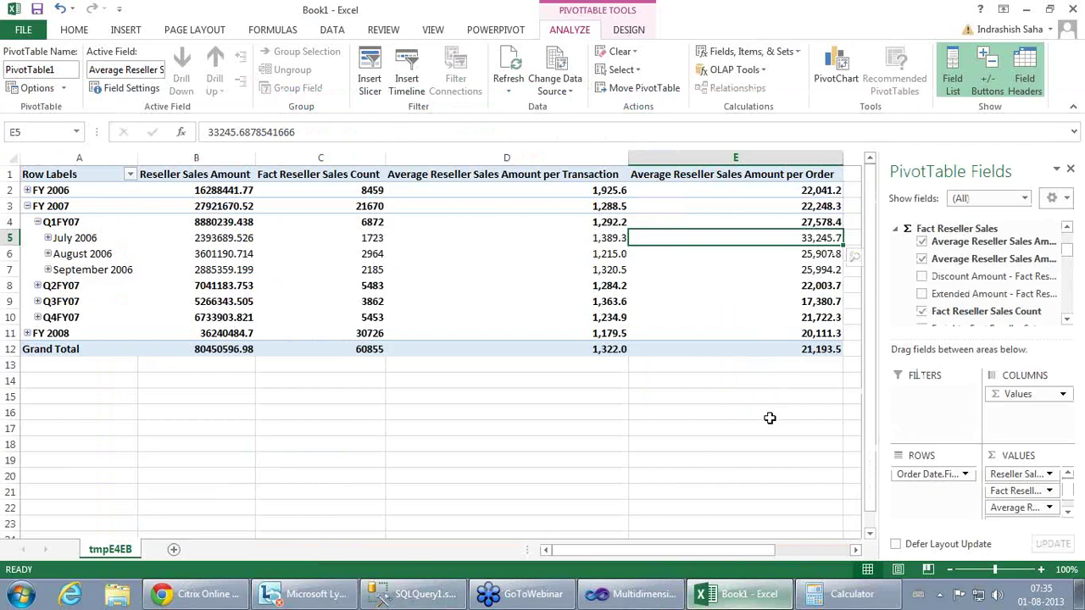
{"action": "left_click", "coordinate": [632, 594]}
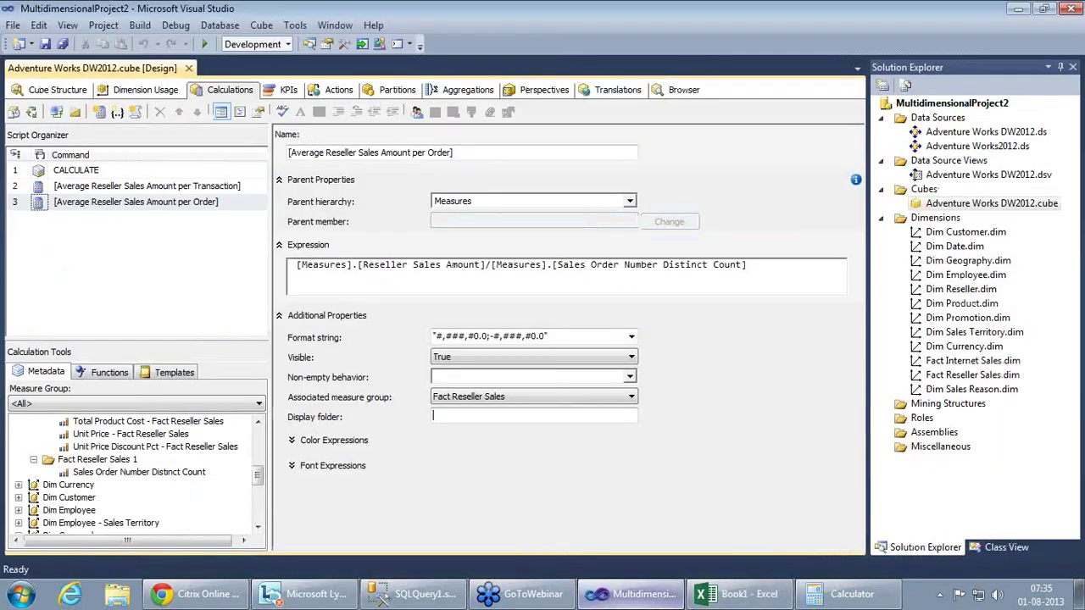
{"action": "left_click", "coordinate": [763, 602]}
{"action": "left_click", "coordinate": [852, 594]}
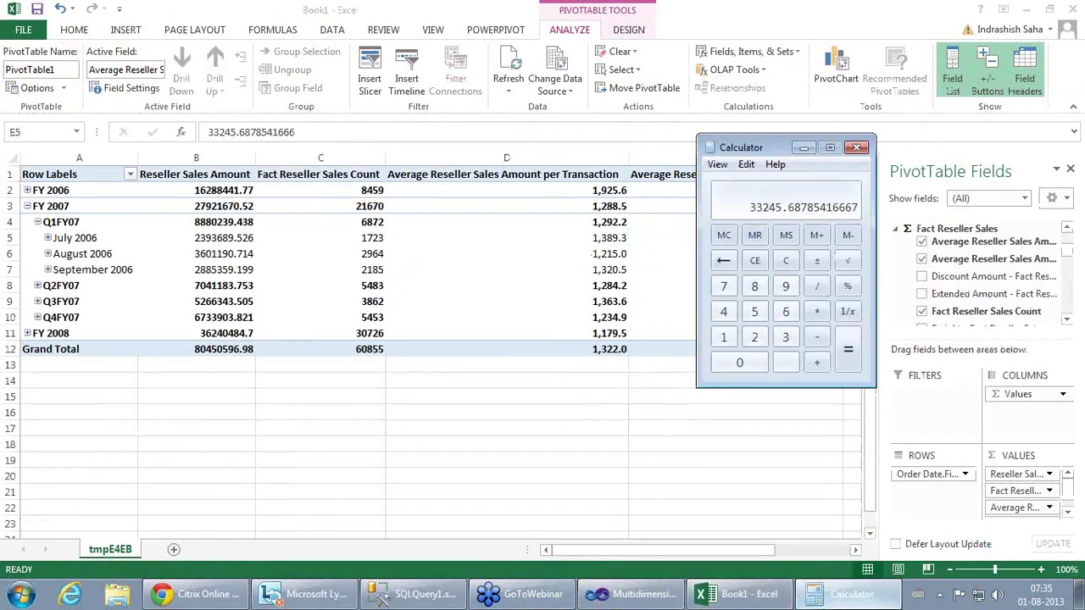
{"action": "left_click", "coordinate": [867, 149]}
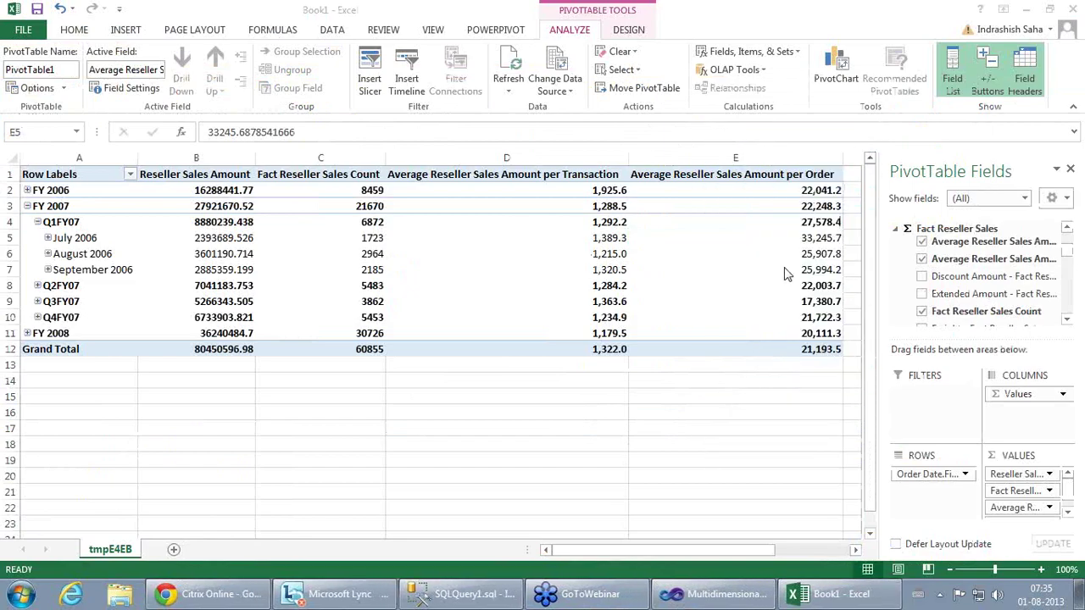
Step: Look at the cube structure in Visual Studio, and examine the SalesAmount sum query in SQL Server Management Studio
{"action": "left_click", "coordinate": [731, 598]}
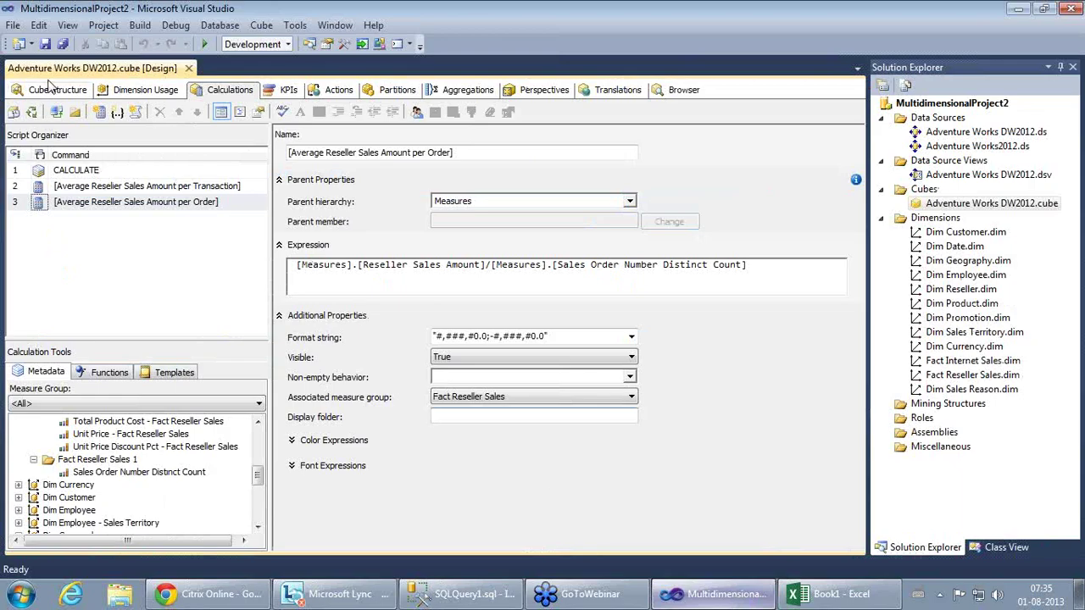
{"action": "left_click", "coordinate": [47, 90]}
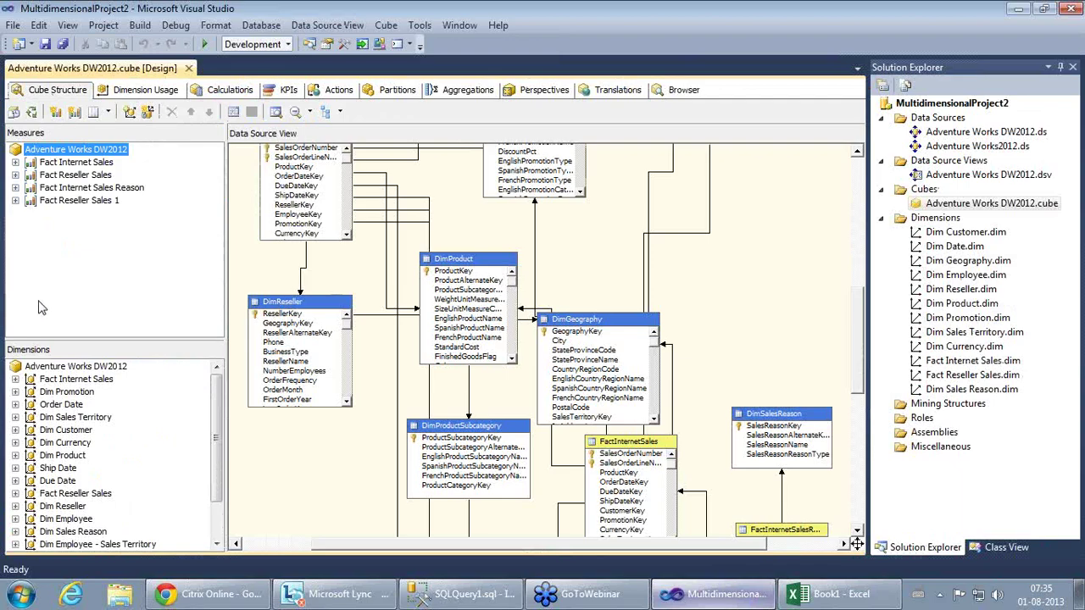
{"action": "left_click", "coordinate": [456, 596]}
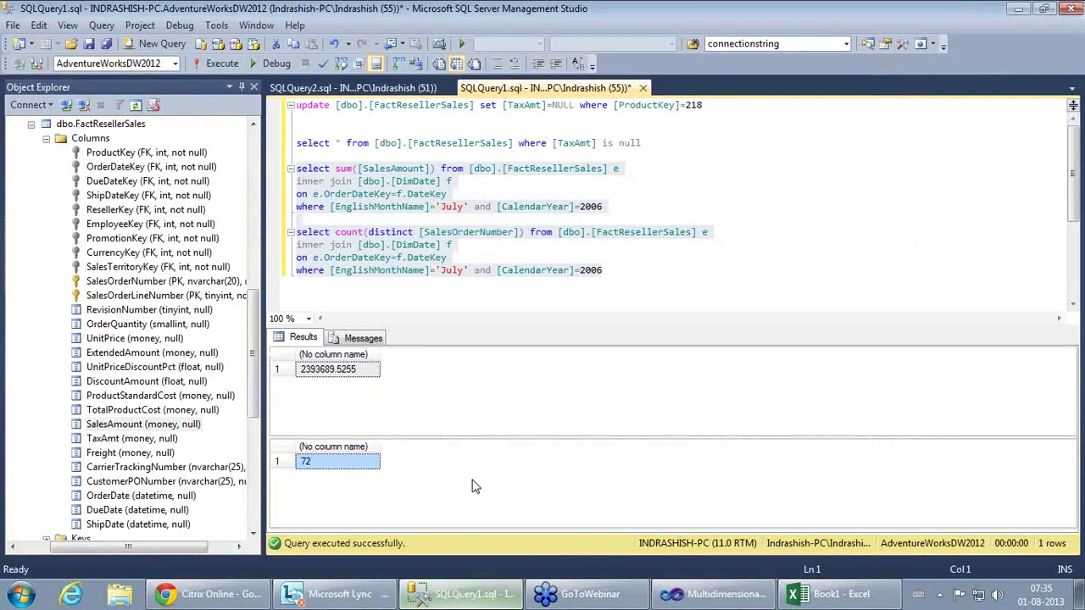
{"action": "left_click", "coordinate": [485, 219]}
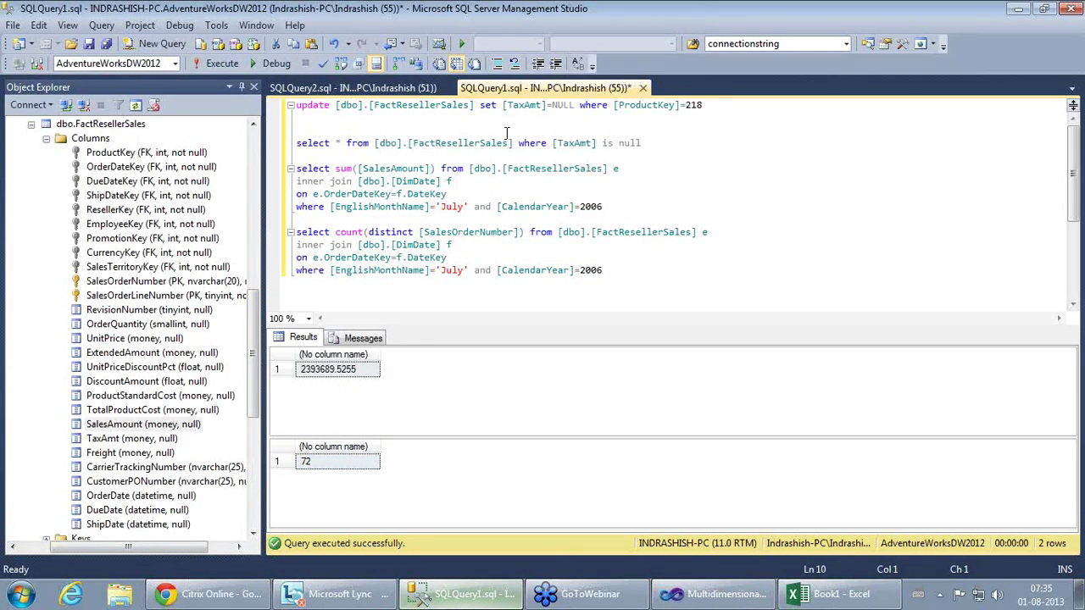
{"action": "left_click", "coordinate": [452, 169]}
{"action": "left_click_drag", "start_coordinate": [357, 169], "coordinate": [427, 169]}
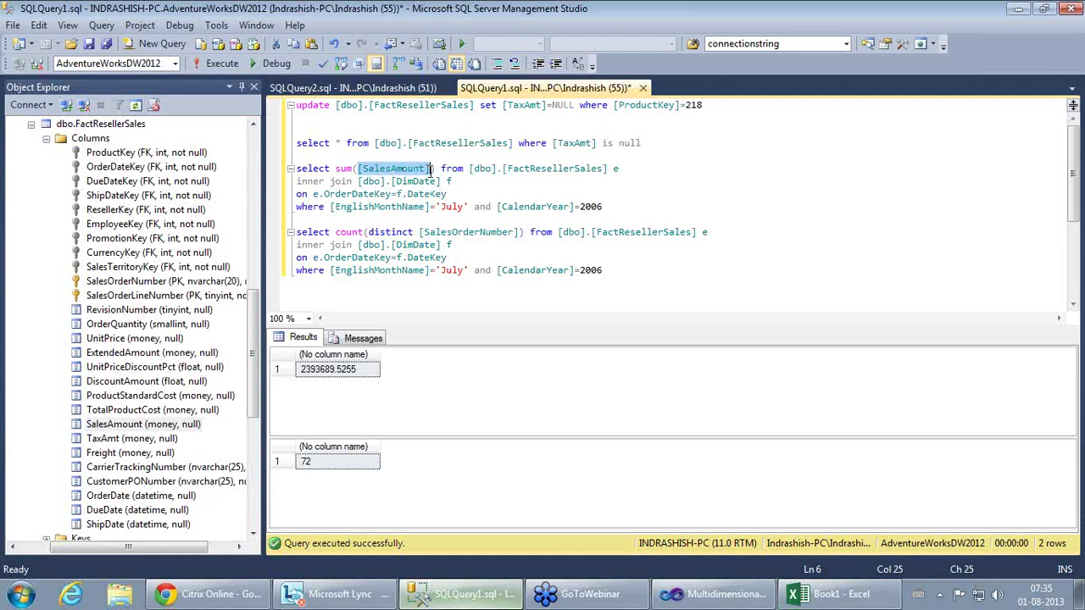
{"action": "left_click", "coordinate": [465, 195]}
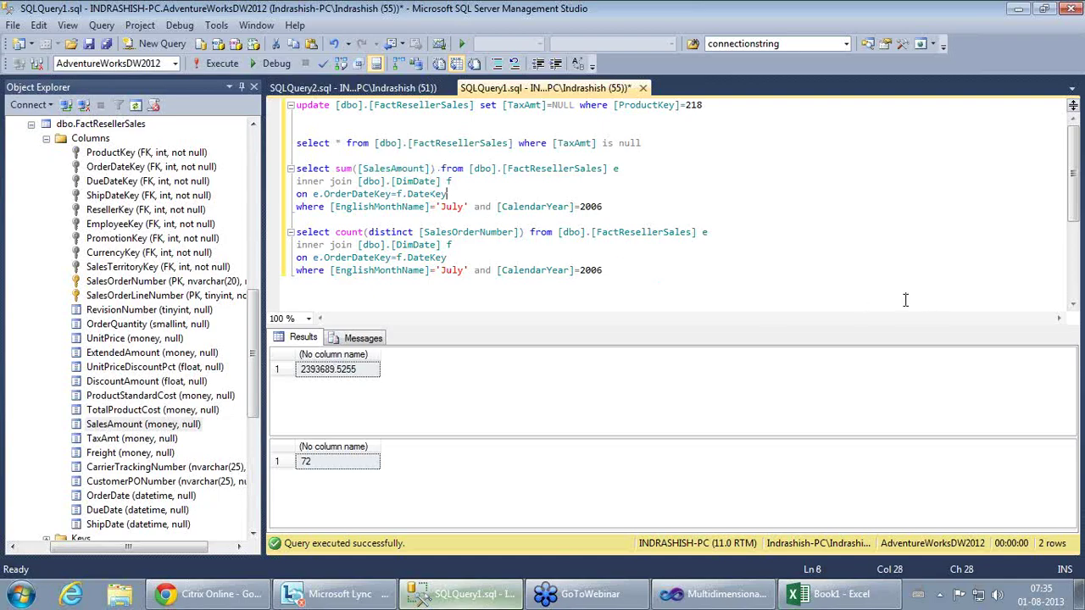
Step: Add the query select * from [dbo].[FactResellerSales] below the distinct order count query
{"action": "left_click", "coordinate": [628, 270]}
{"action": "key", "text": "Return"}
{"action": "key", "text": "Return"}
{"action": "type", "text": "select * fro"}
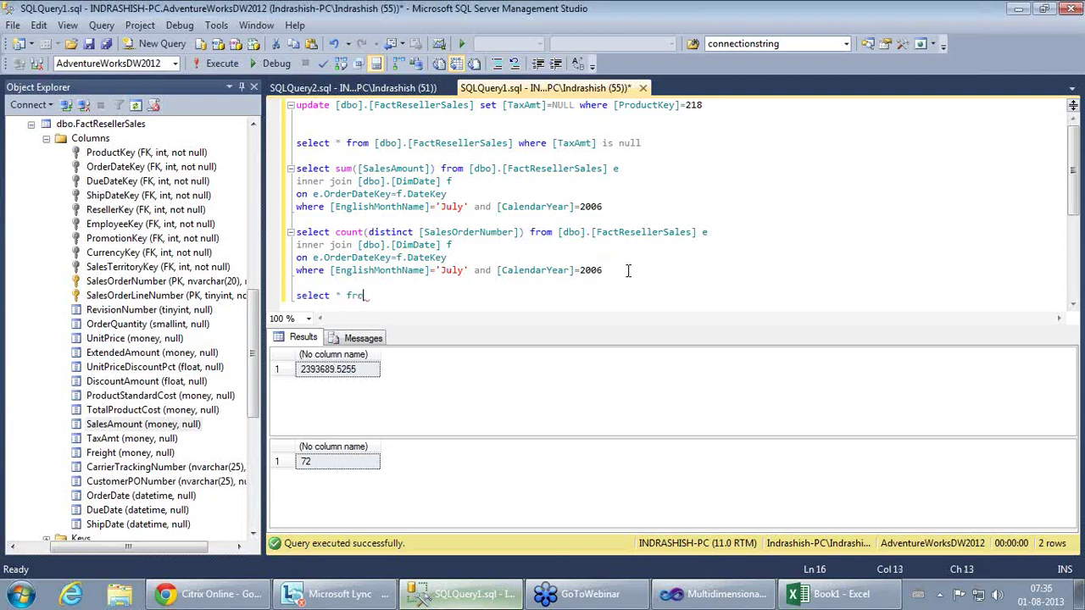
{"action": "type", "text": "m"}
{"action": "left_click", "coordinate": [101, 125]}
{"action": "left_click_drag", "start_coordinate": [100, 131], "coordinate": [506, 307]}
{"action": "left_click", "coordinate": [542, 291]}
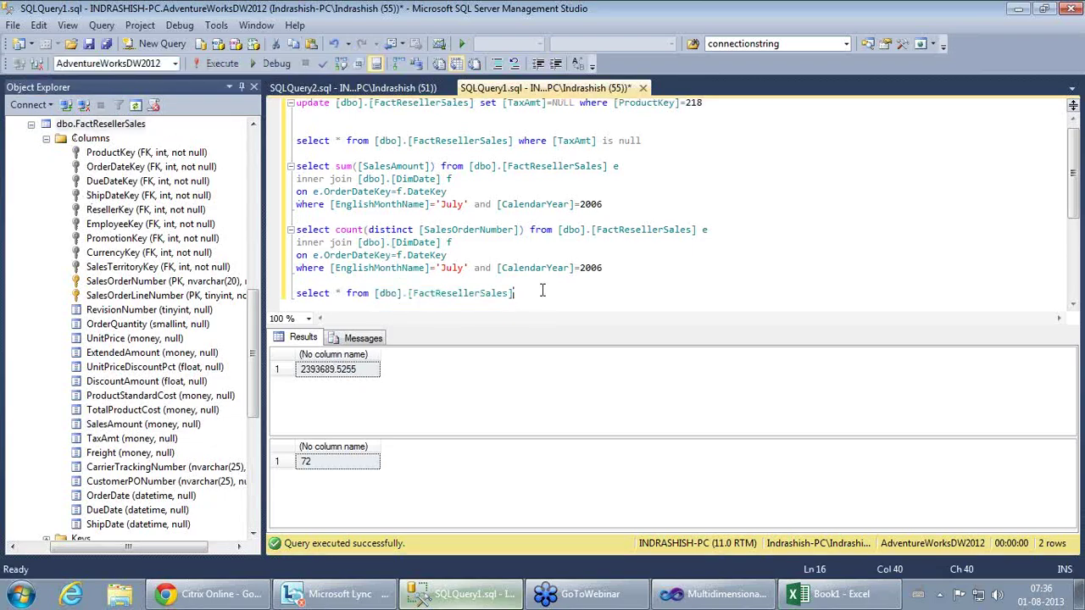
Step: Restrict the new query with where [SalesAmount] is null and run only that statement
{"action": "type", "text": "where"}
{"action": "left_click_drag", "start_coordinate": [129, 429], "coordinate": [627, 293]}
{"action": "key", "text": "shift+Up"}
{"action": "left_click", "coordinate": [646, 295]}
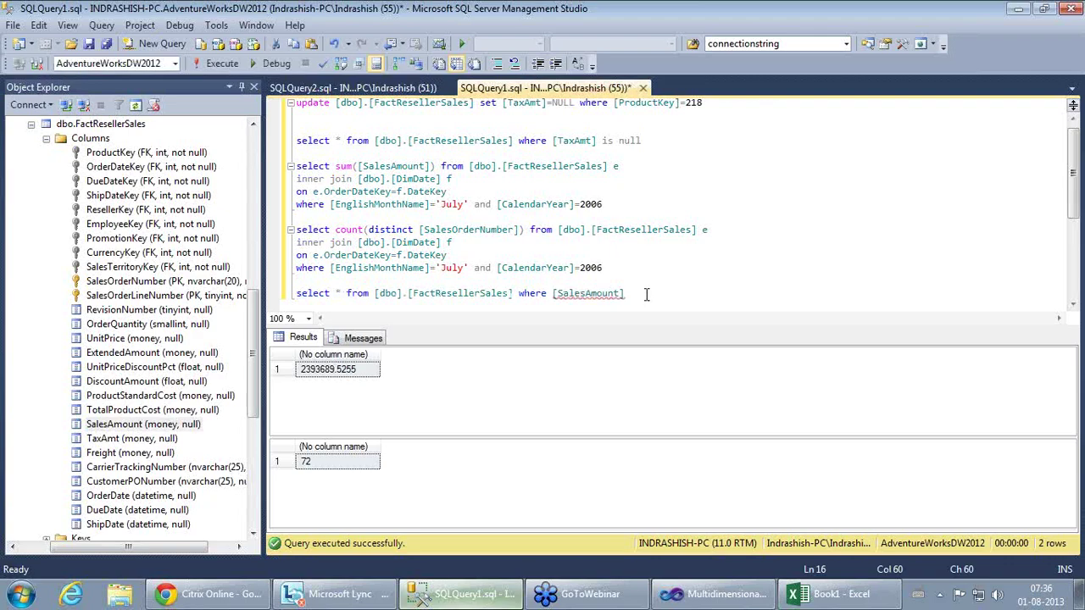
{"action": "type", "text": "is null"}
{"action": "left_click_drag", "start_coordinate": [691, 295], "coordinate": [296, 295]}
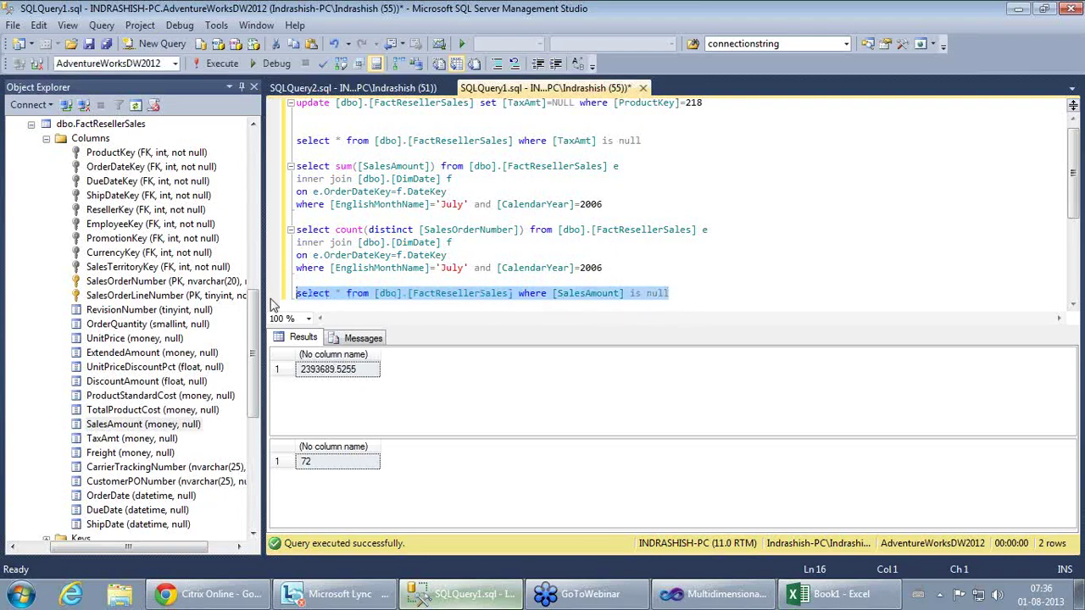
{"action": "key", "text": "F5"}
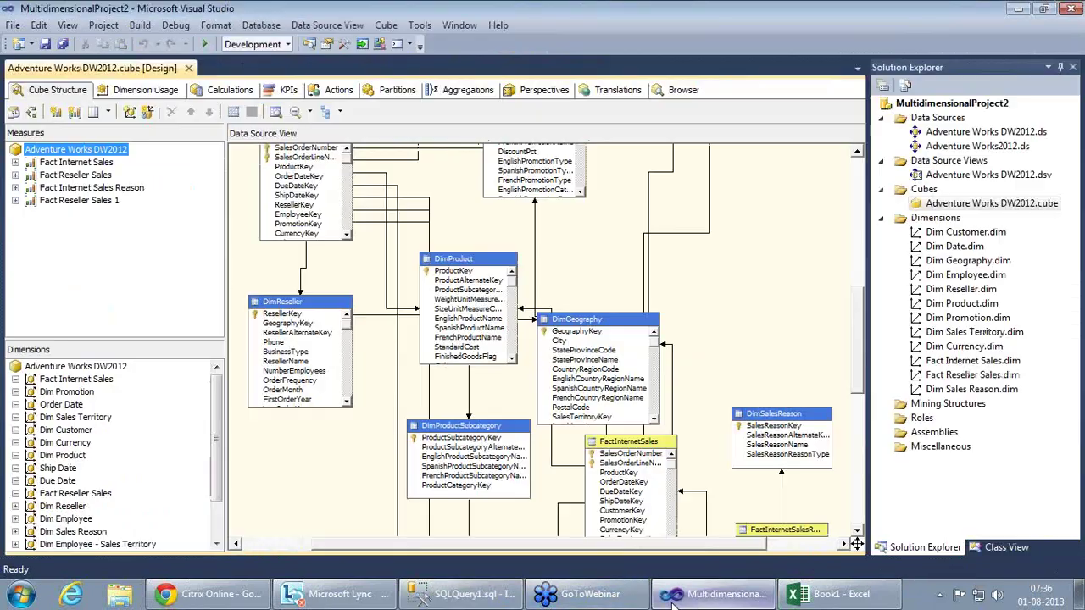
Step: Switch to Visual Studio and display the cube calculation for Average Reseller Sales Amount per Order
{"action": "left_click", "coordinate": [717, 594]}
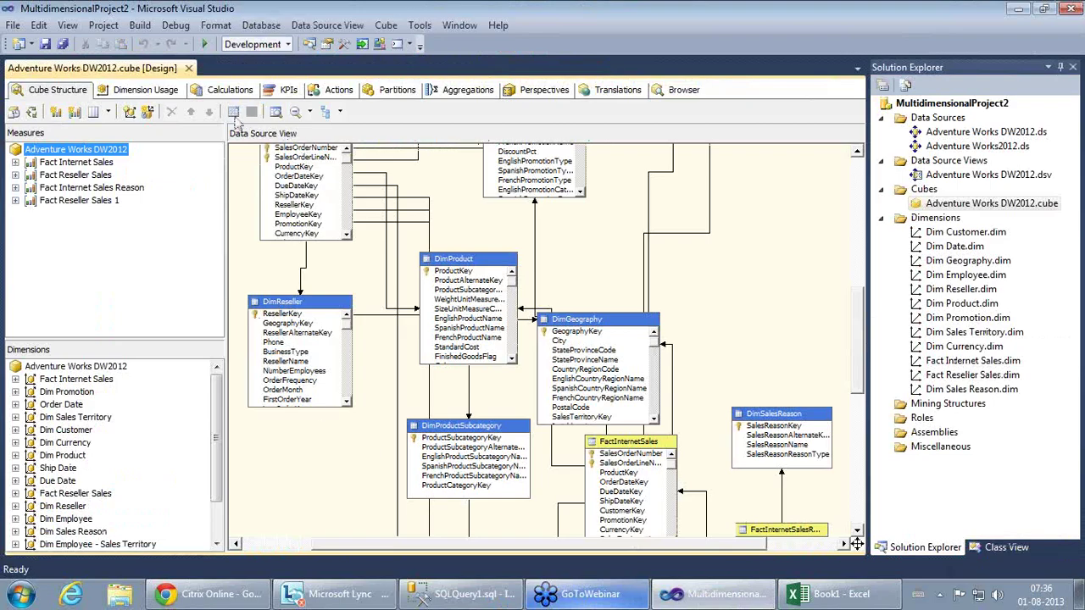
{"action": "left_click", "coordinate": [222, 89]}
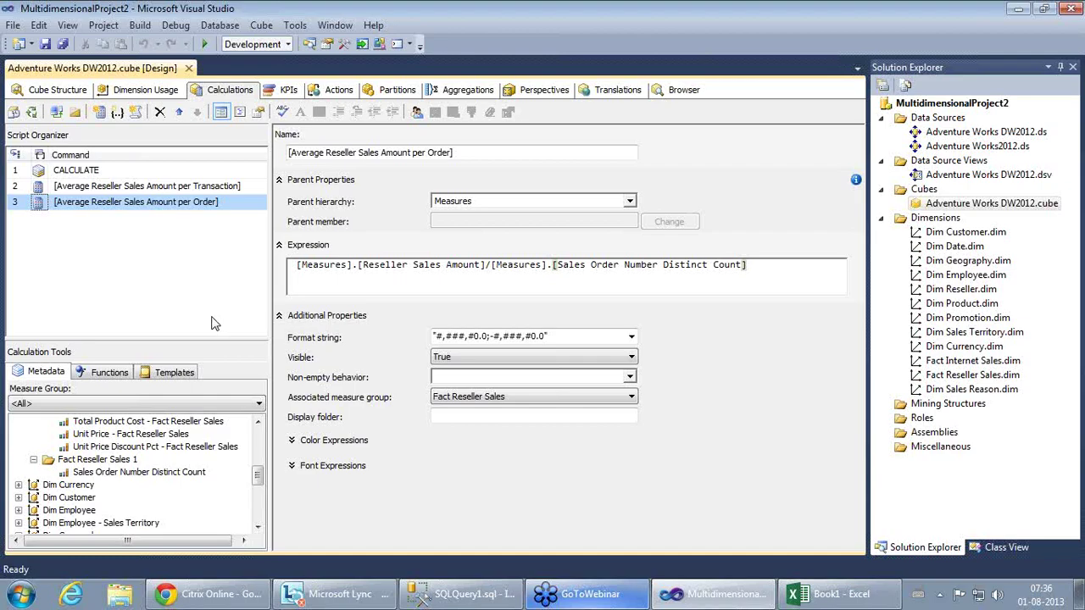
{"action": "left_click", "coordinate": [674, 599]}
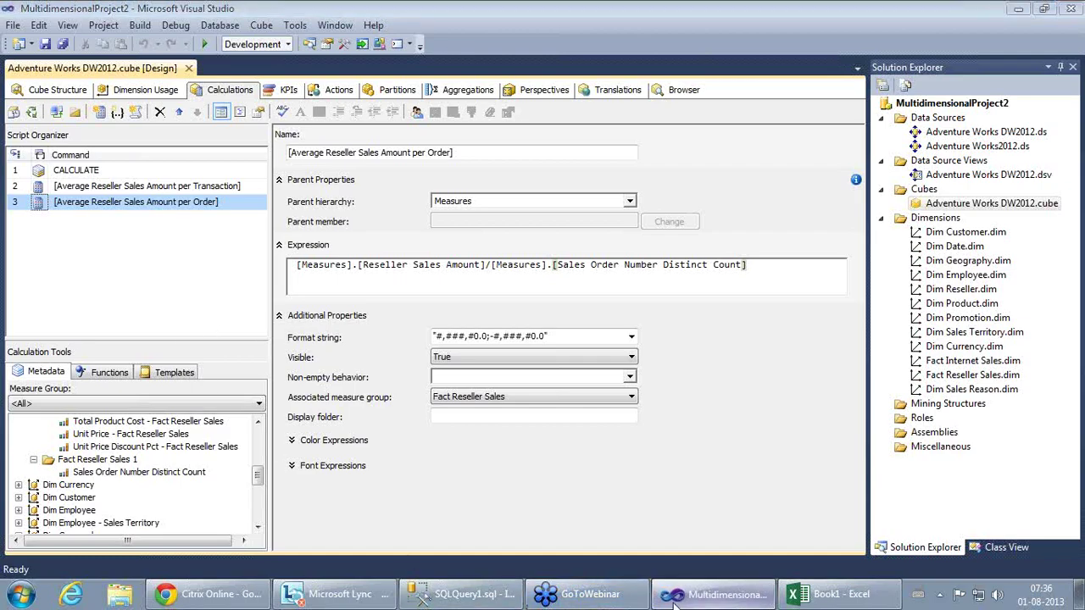
{"action": "left_click", "coordinate": [674, 599]}
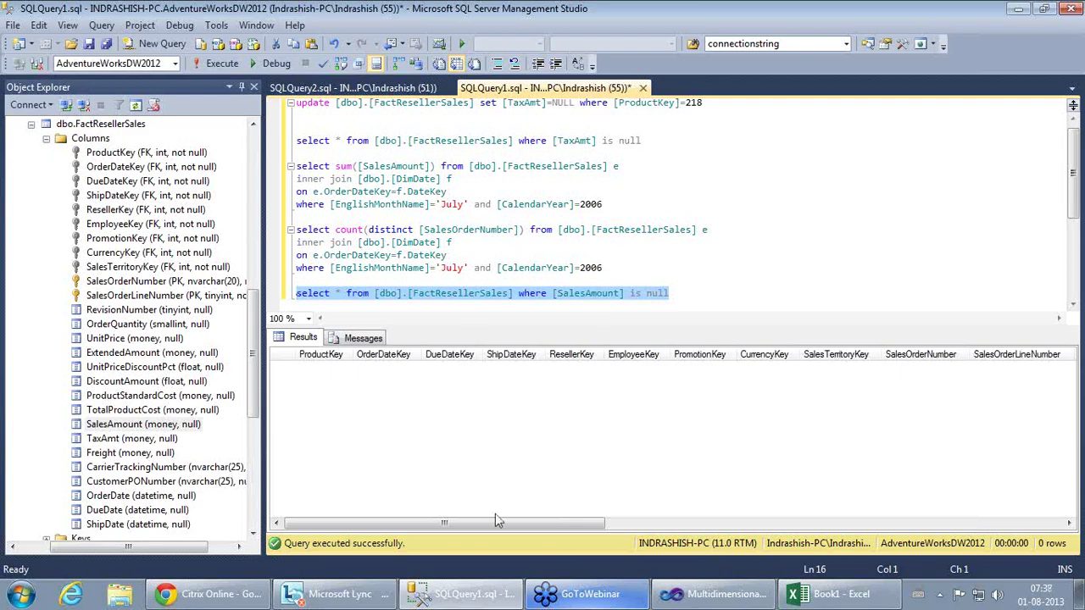
Step: Compare the denominators of the per Transaction and per Order calculation expressions, and return to the cube structure
{"action": "left_click", "coordinate": [687, 596]}
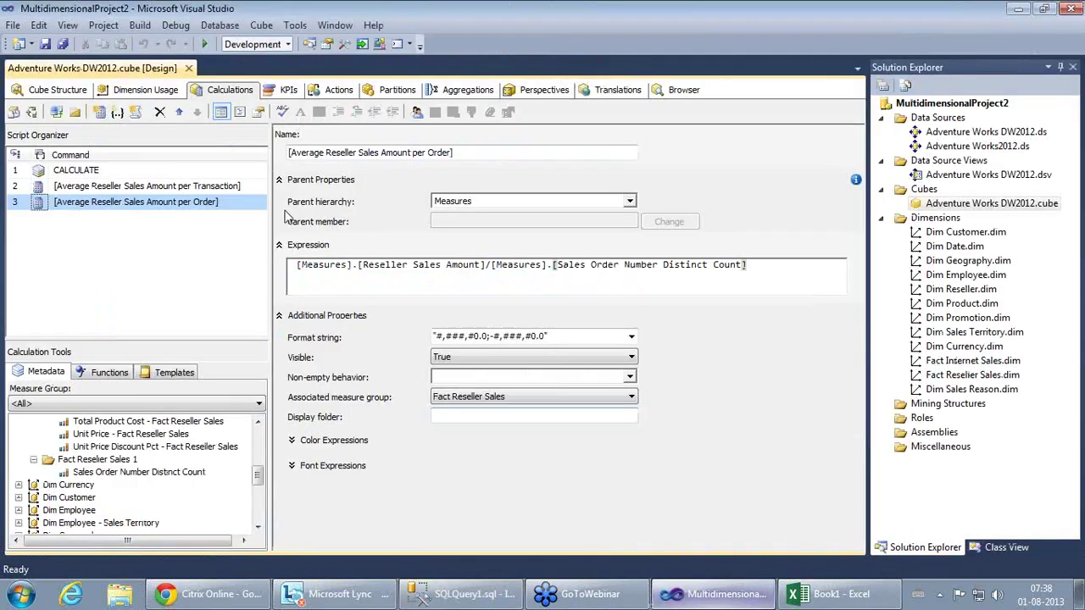
{"action": "left_click", "coordinate": [171, 189]}
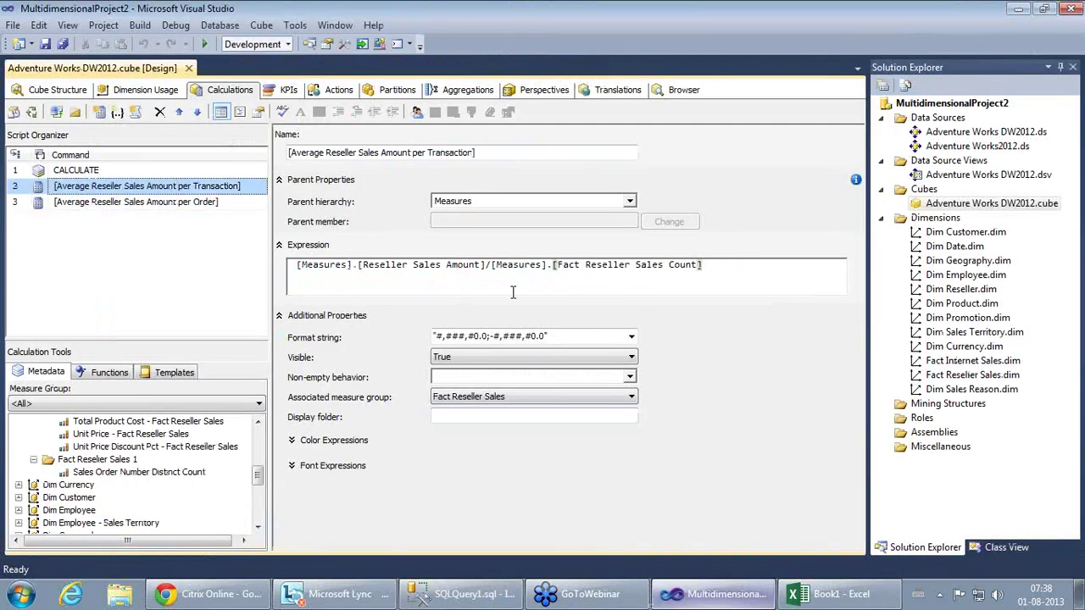
{"action": "left_click_drag", "start_coordinate": [702, 264], "coordinate": [491, 273]}
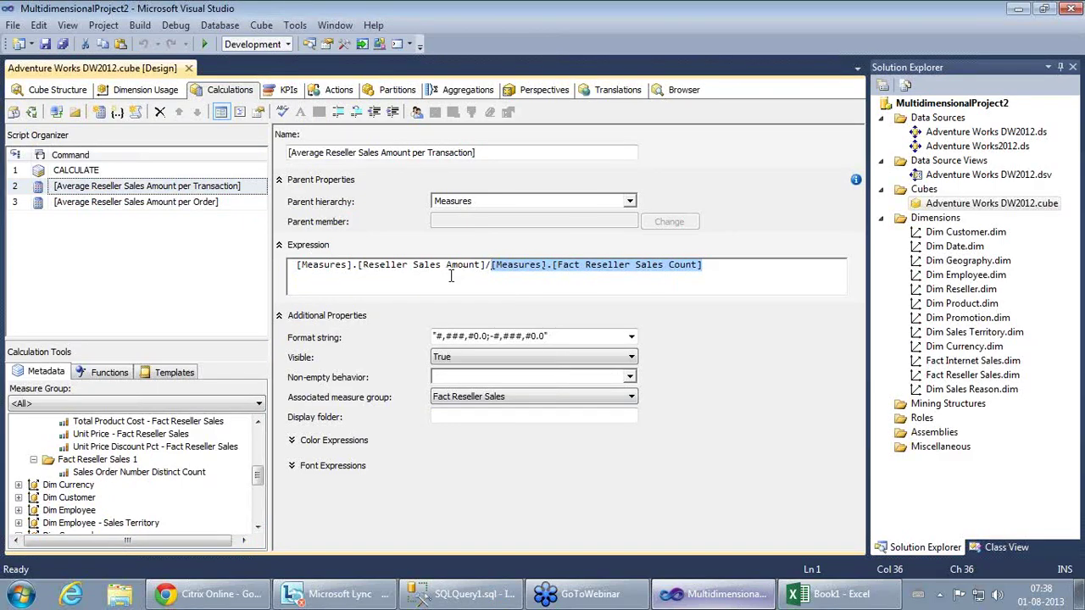
{"action": "left_click", "coordinate": [645, 267]}
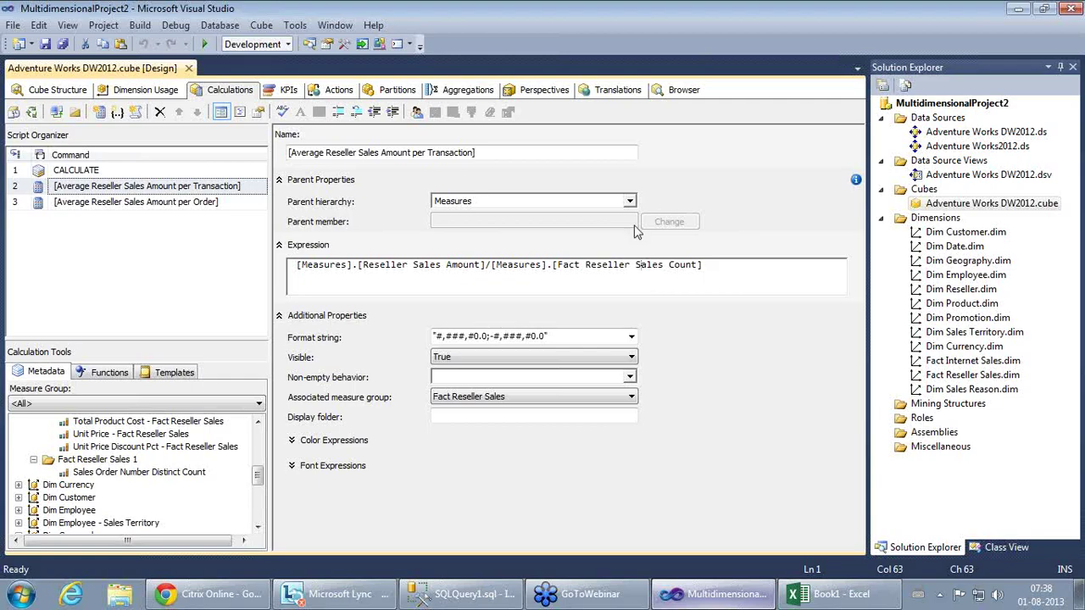
{"action": "left_click", "coordinate": [118, 210]}
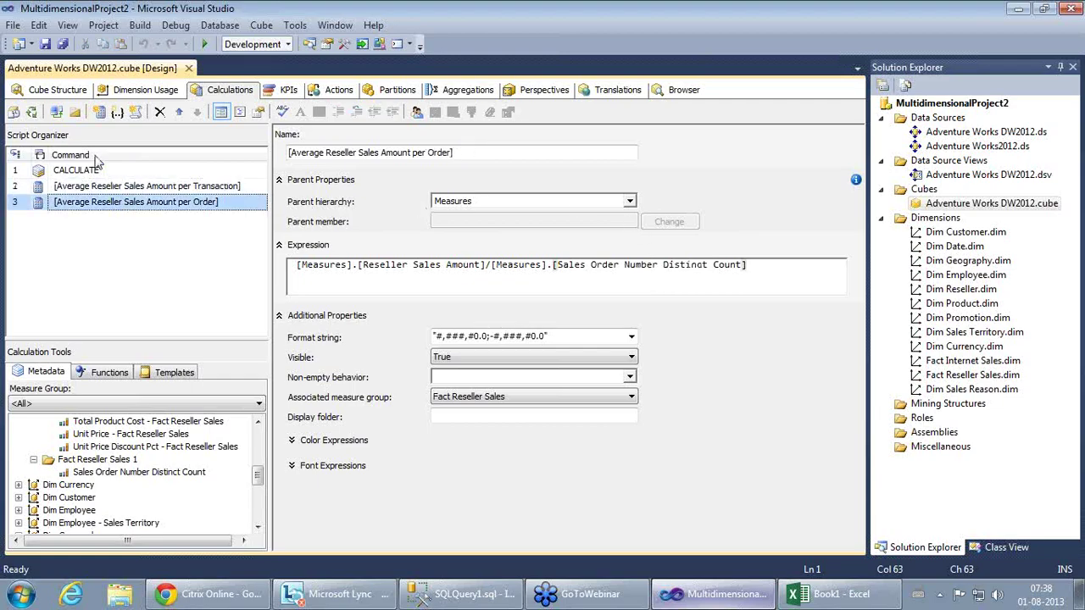
{"action": "left_click", "coordinate": [58, 90]}
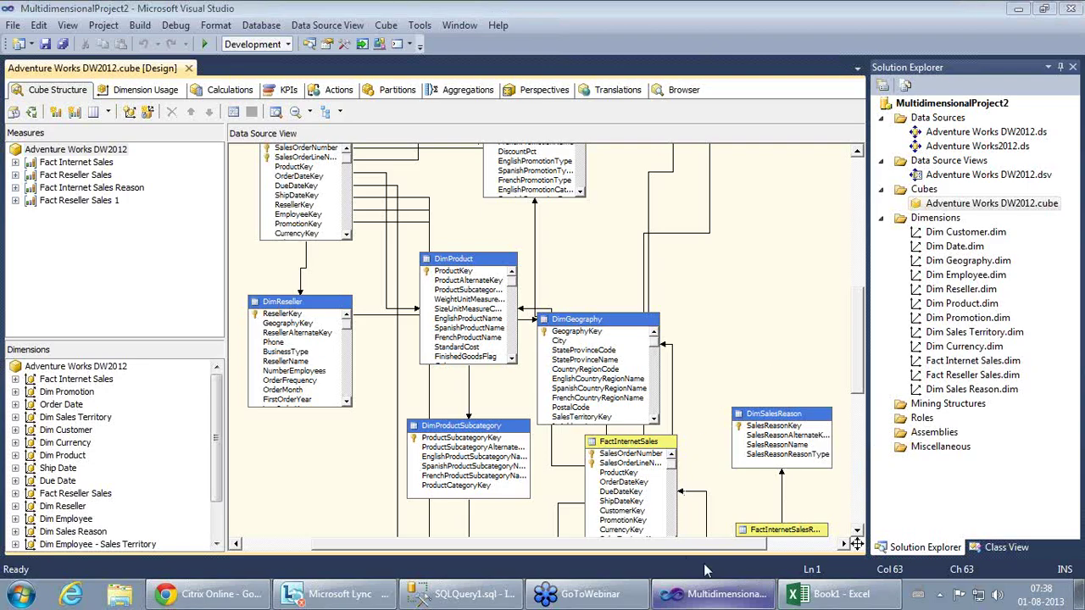
{"action": "left_click", "coordinate": [717, 599]}
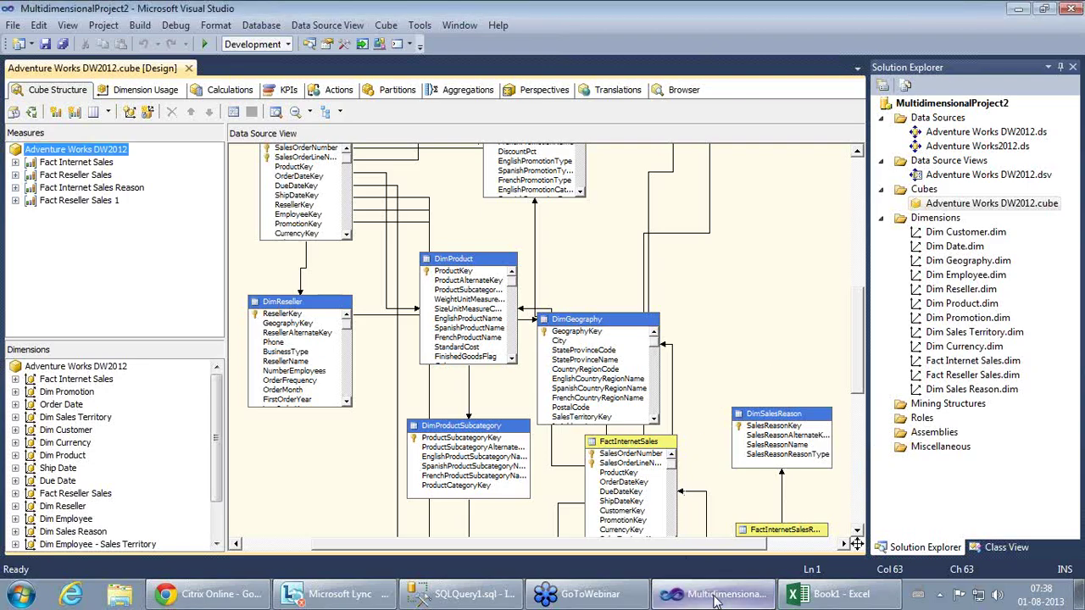
Step: Switch to SQL Server Management Studio and examine the TaxAmt update statement and the query filtering on null TaxAmt
{"action": "left_click", "coordinate": [455, 599]}
{"action": "left_click", "coordinate": [458, 195]}
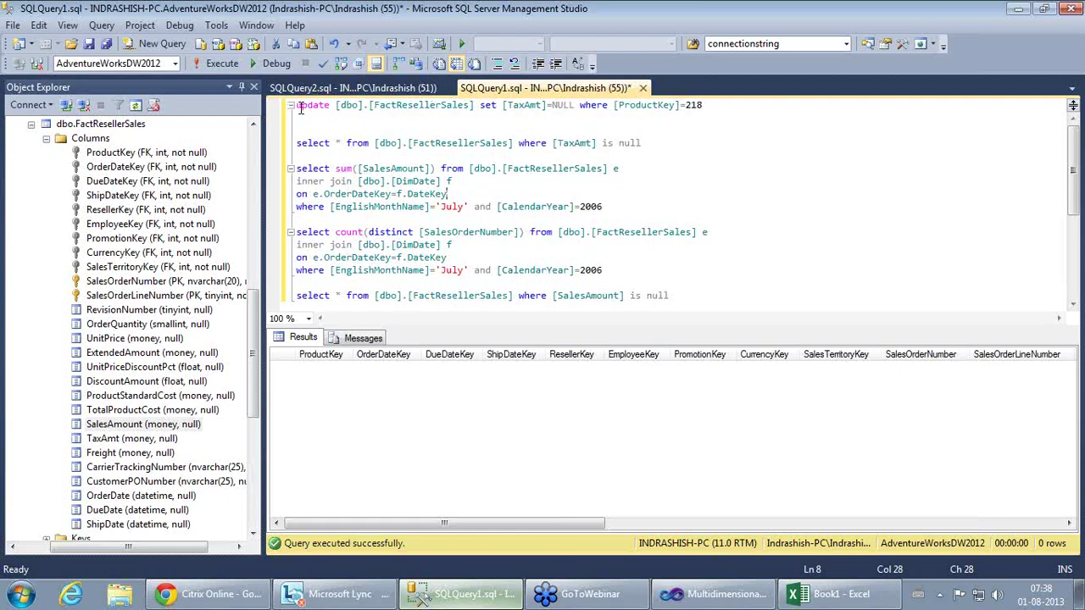
{"action": "left_click_drag", "start_coordinate": [302, 105], "coordinate": [576, 108]}
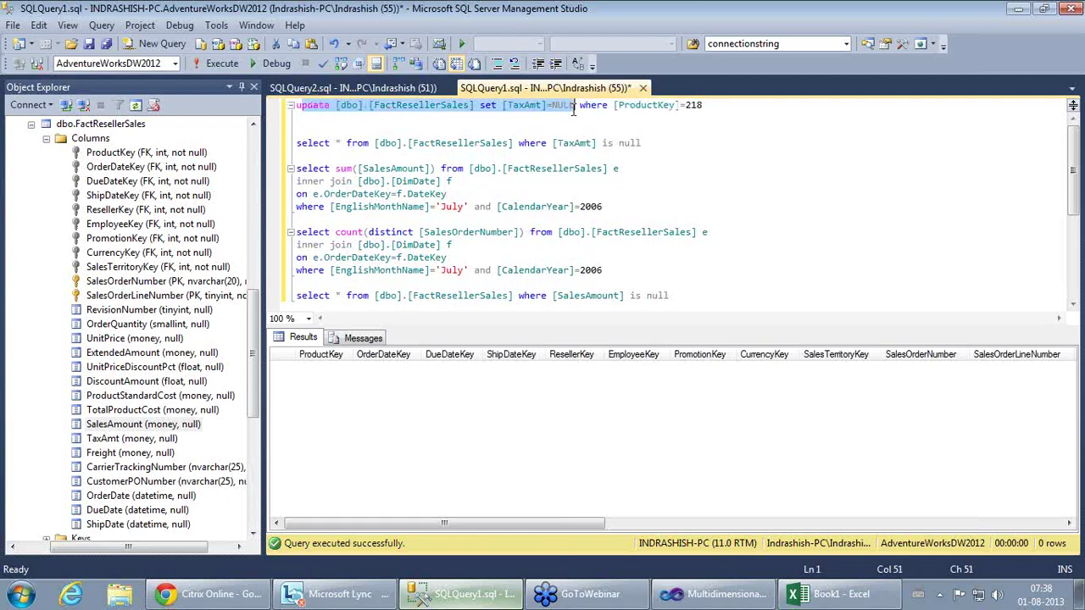
{"action": "left_click", "coordinate": [520, 133]}
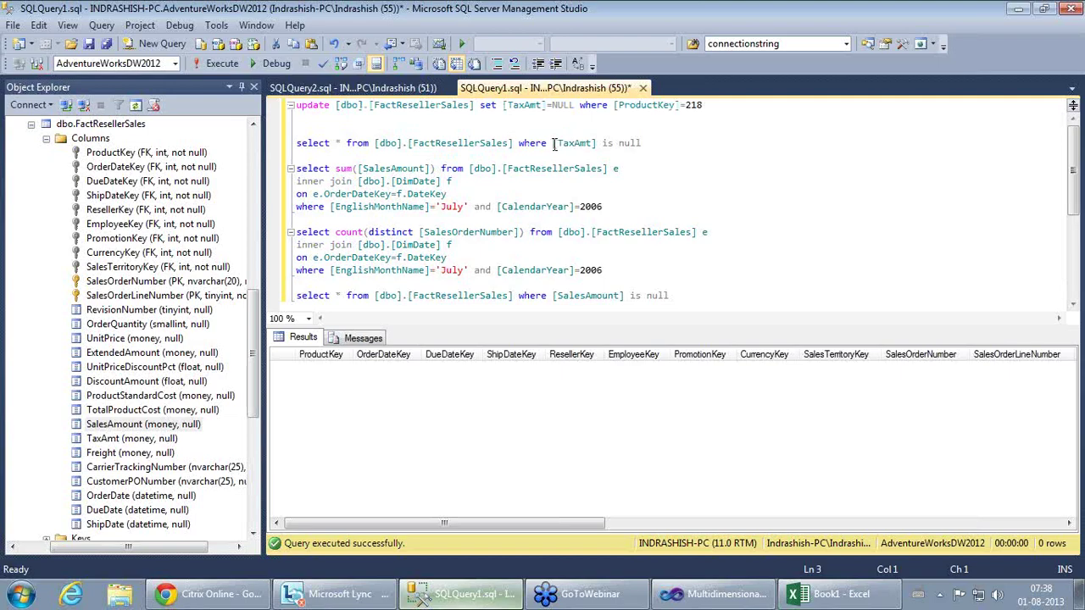
{"action": "left_click_drag", "start_coordinate": [553, 143], "coordinate": [607, 149]}
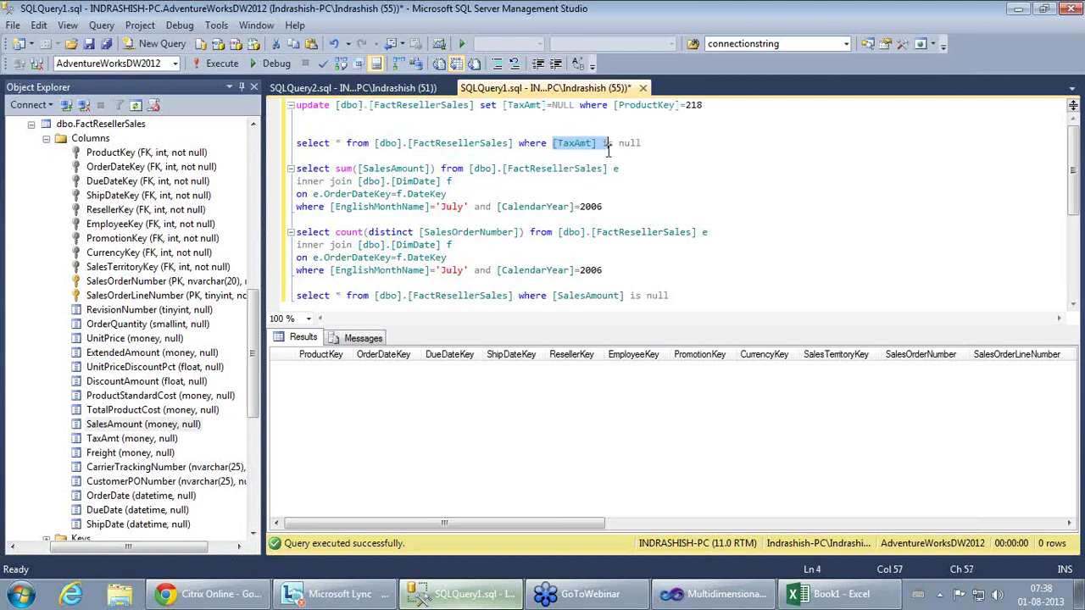
Step: Examine the TaxAmt column of FactResellerSales and the update statement that sets TaxAmt to NULL for ProductKey 218
{"action": "left_click", "coordinate": [640, 192]}
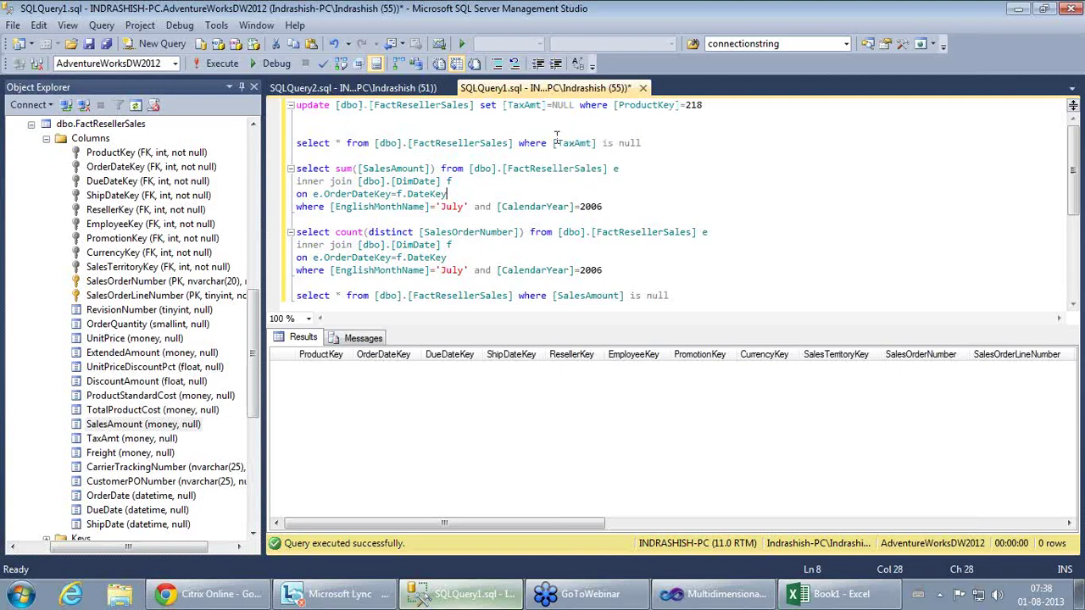
{"action": "left_click", "coordinate": [504, 105]}
{"action": "left_click", "coordinate": [110, 126]}
{"action": "left_click", "coordinate": [131, 438]}
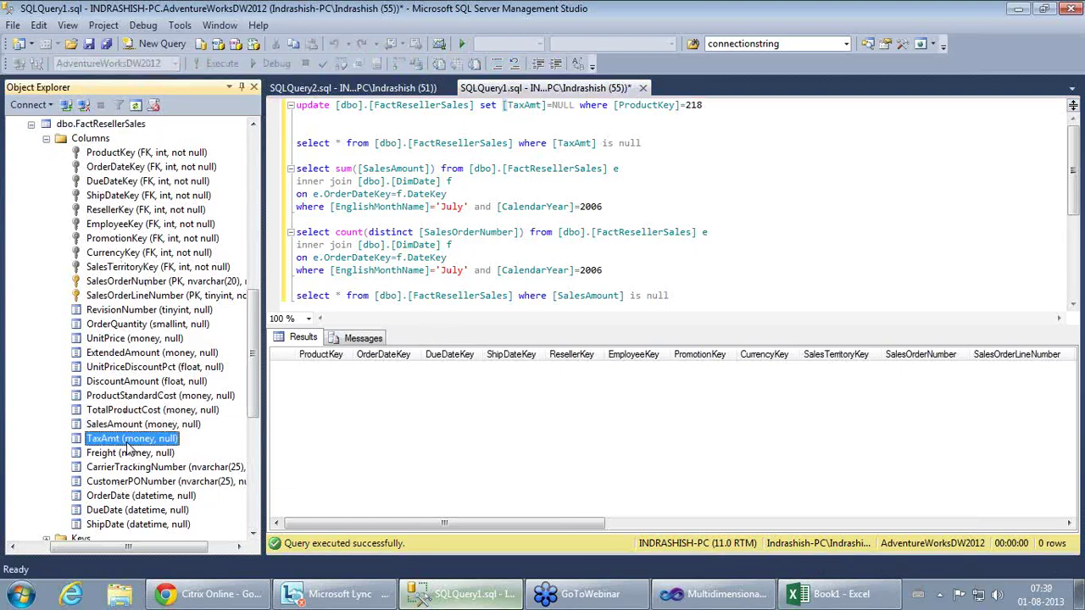
{"action": "left_click", "coordinate": [443, 169]}
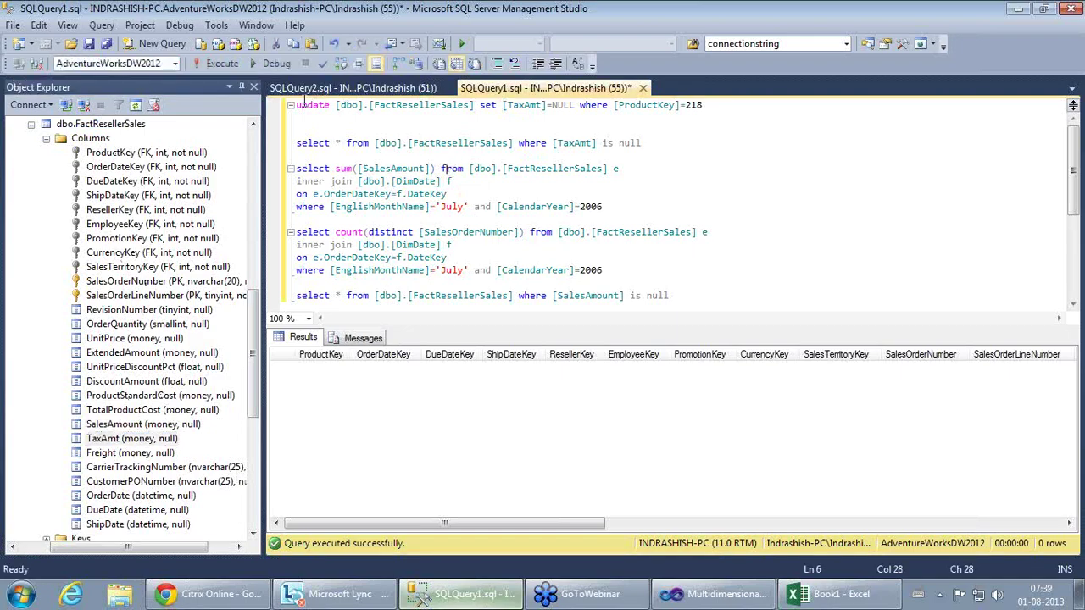
{"action": "left_click_drag", "start_coordinate": [703, 105], "coordinate": [287, 108]}
{"action": "left_click", "coordinate": [422, 137]}
{"action": "left_click_drag", "start_coordinate": [553, 142], "coordinate": [653, 149]}
{"action": "left_click", "coordinate": [655, 151]}
Step: Run only the FactResellerSales select statement filtering on [TaxAmt] is null and bring the TaxAmt column of its results into view
{"action": "left_click_drag", "start_coordinate": [296, 144], "coordinate": [680, 158]}
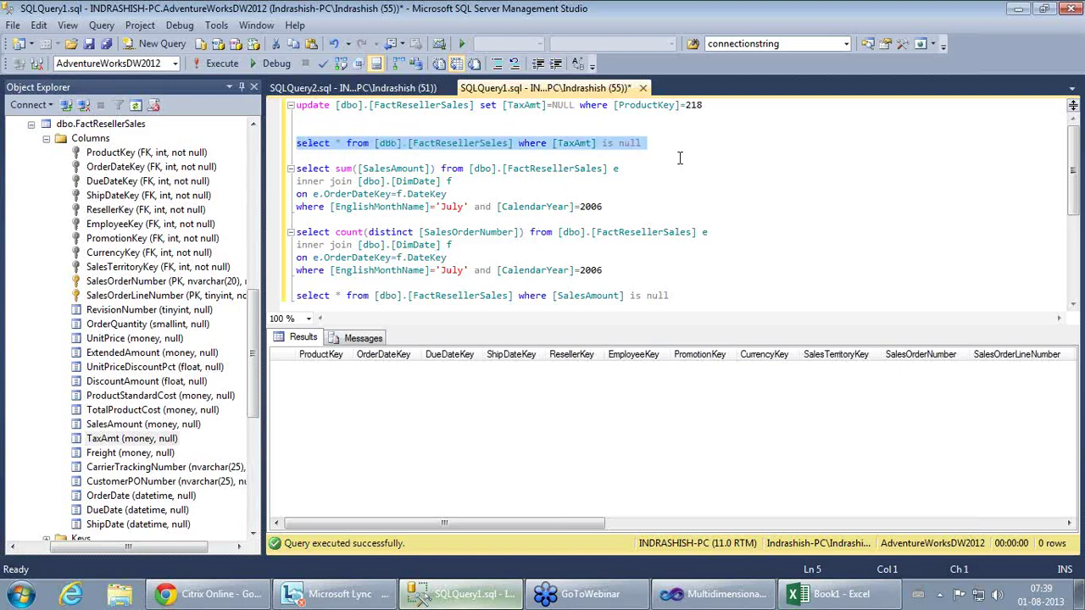
{"action": "key", "text": "F5"}
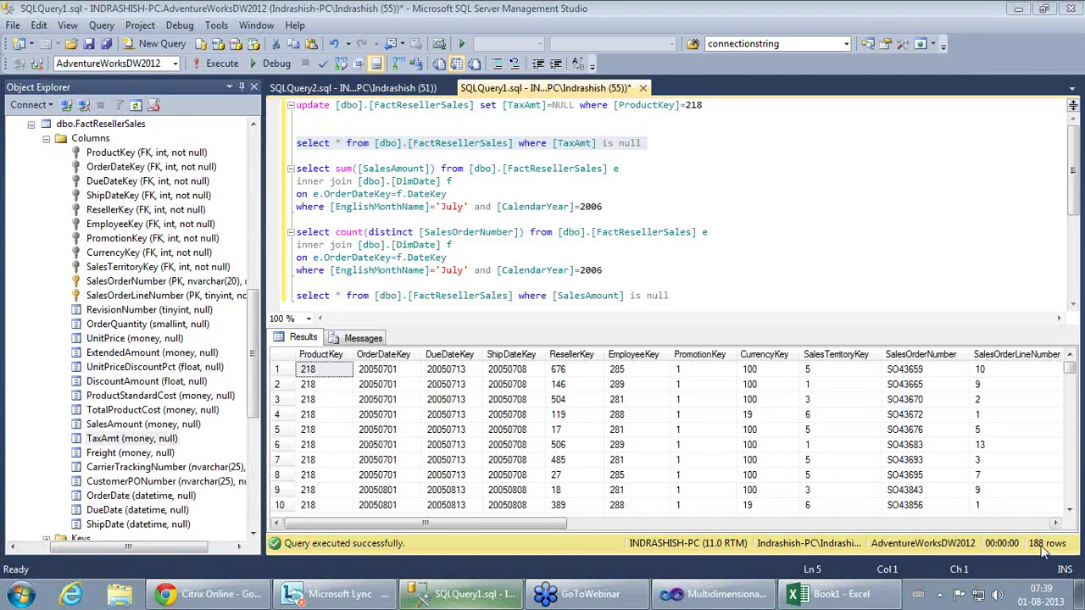
{"action": "left_click_drag", "start_coordinate": [547, 524], "coordinate": [912, 526]}
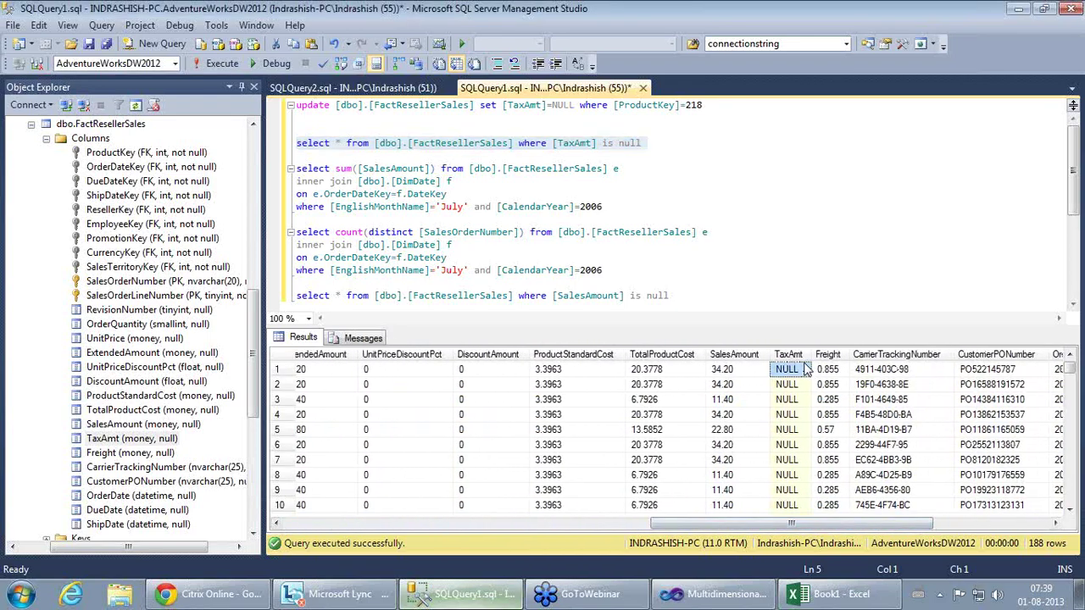
{"action": "left_click", "coordinate": [793, 430]}
{"action": "left_click", "coordinate": [788, 477]}
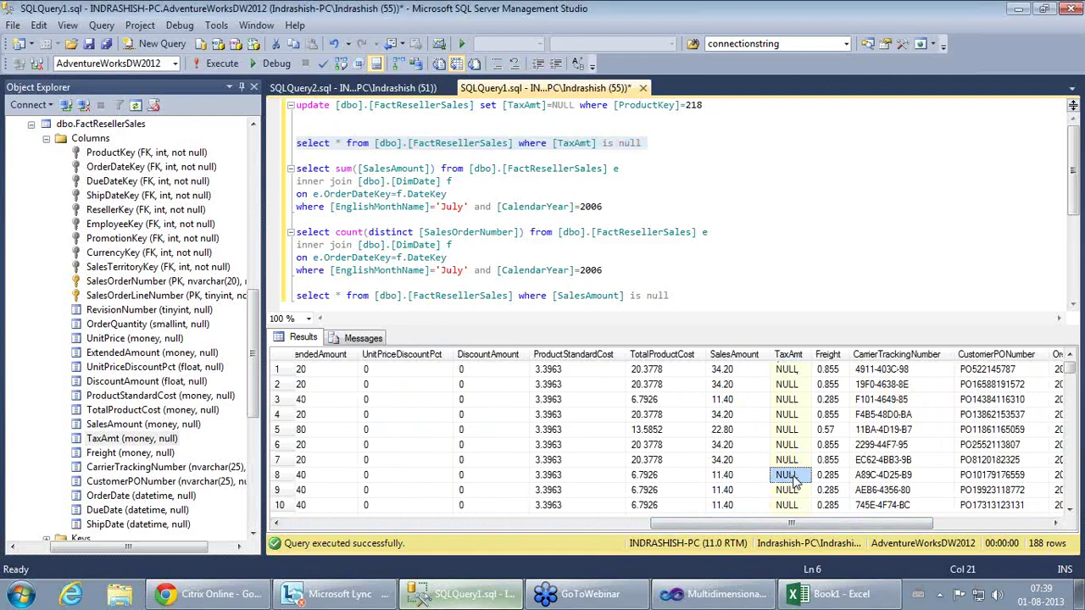
Step: Examine the TaxAmt values in the returned rows against the [TaxAmt] is null filter
{"action": "left_click_drag", "start_coordinate": [552, 143], "coordinate": [620, 148]}
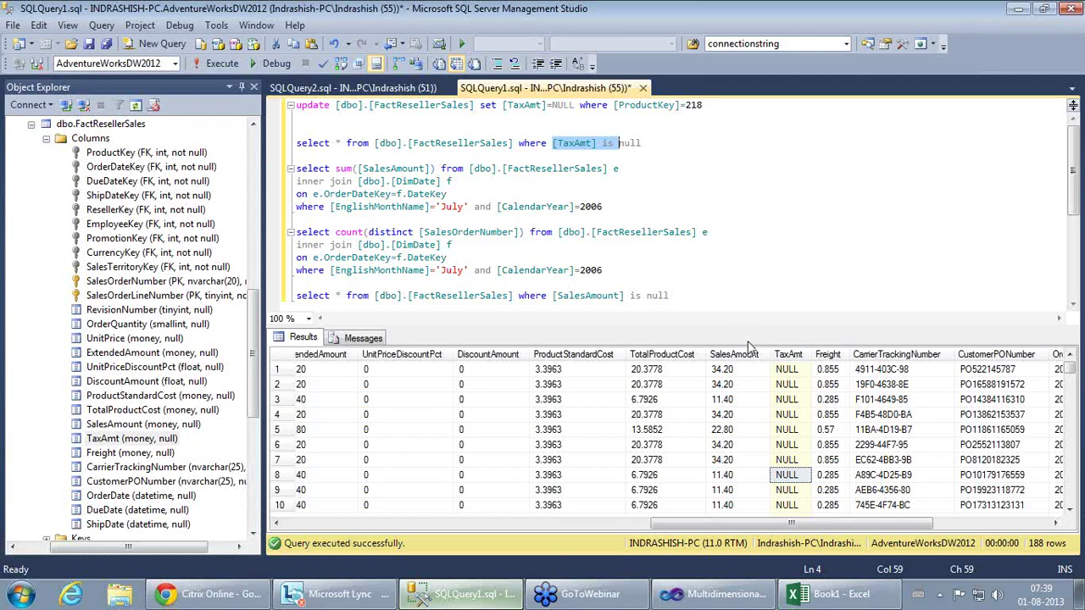
{"action": "left_click", "coordinate": [804, 375]}
{"action": "left_click", "coordinate": [798, 400]}
{"action": "left_click", "coordinate": [798, 430]}
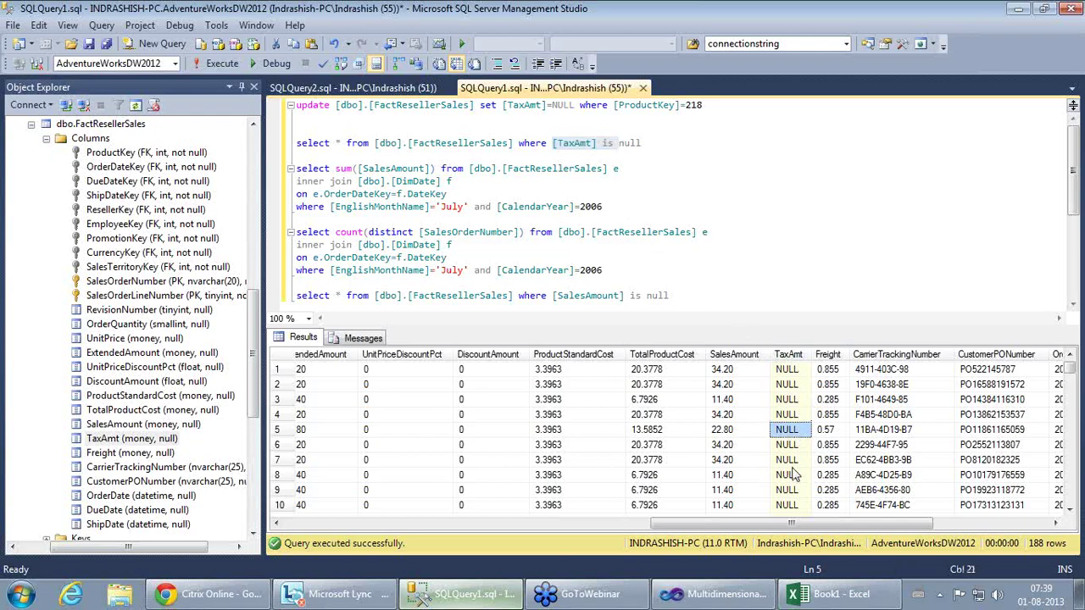
{"action": "left_click", "coordinate": [793, 474]}
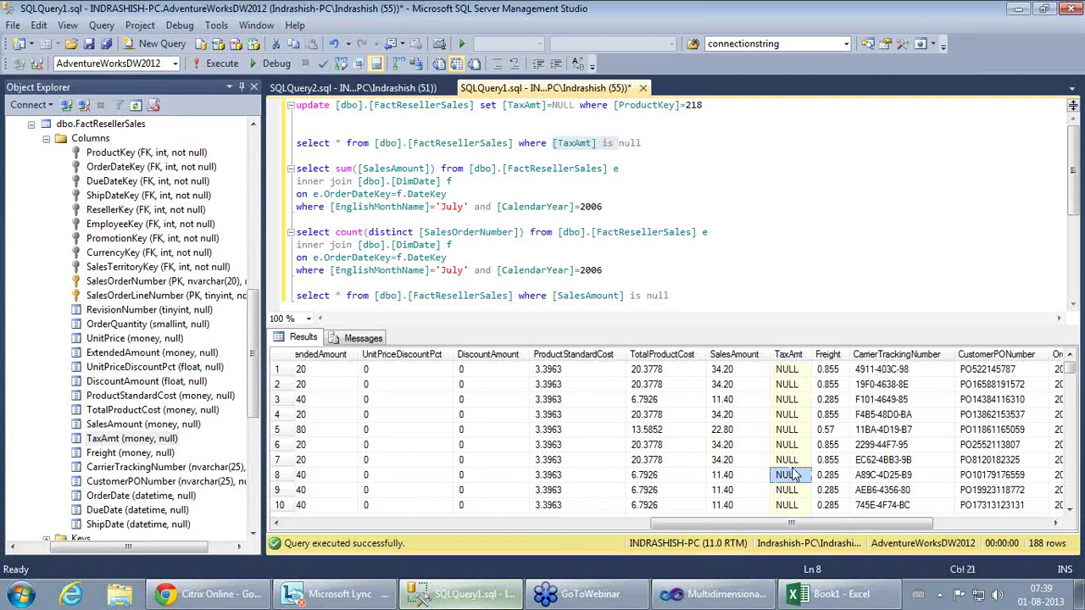
{"action": "left_click", "coordinate": [615, 231]}
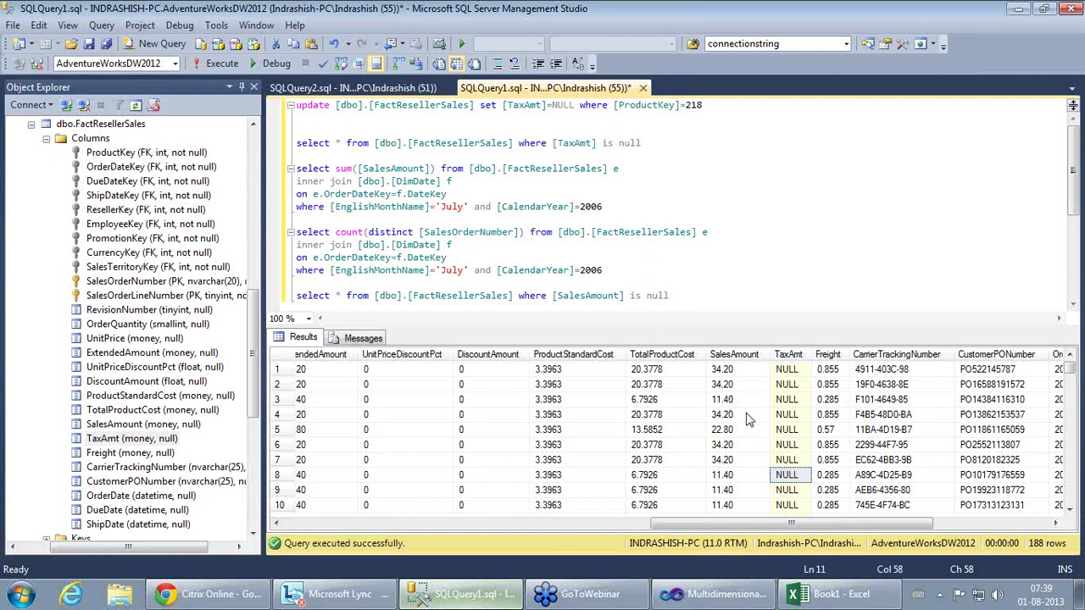
{"action": "left_click", "coordinate": [810, 415]}
{"action": "left_click", "coordinate": [792, 445]}
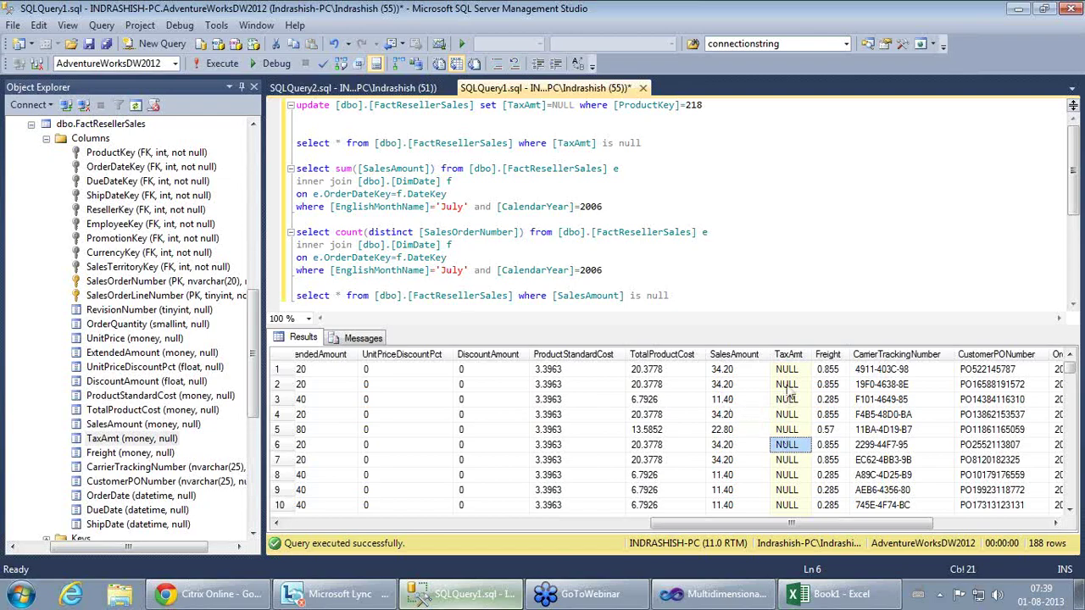
{"action": "left_click", "coordinate": [788, 386]}
Step: Switch to Visual Studio, add a Fact Reseller Sales measure counting non-empty values of the TaxAmt column, and save the cube
{"action": "left_click", "coordinate": [716, 593]}
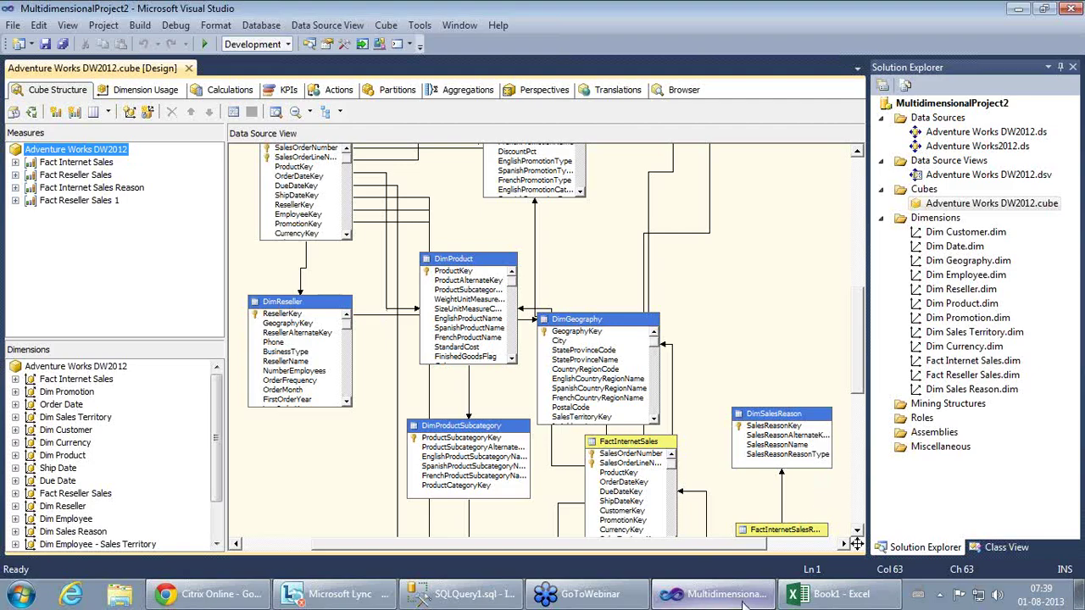
{"action": "right_click", "coordinate": [76, 175]}
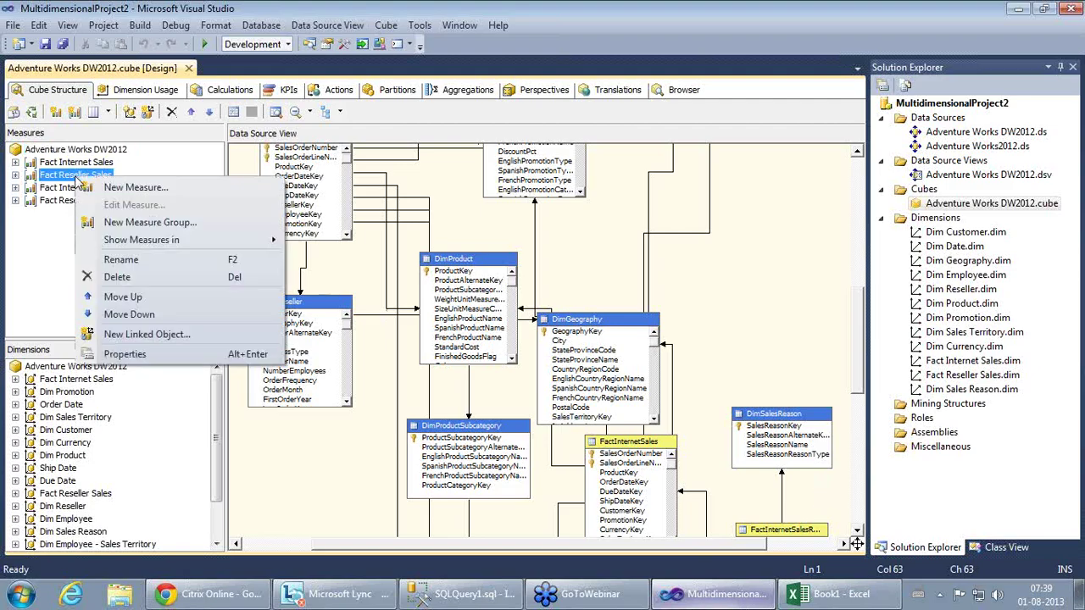
{"action": "left_click", "coordinate": [136, 188]}
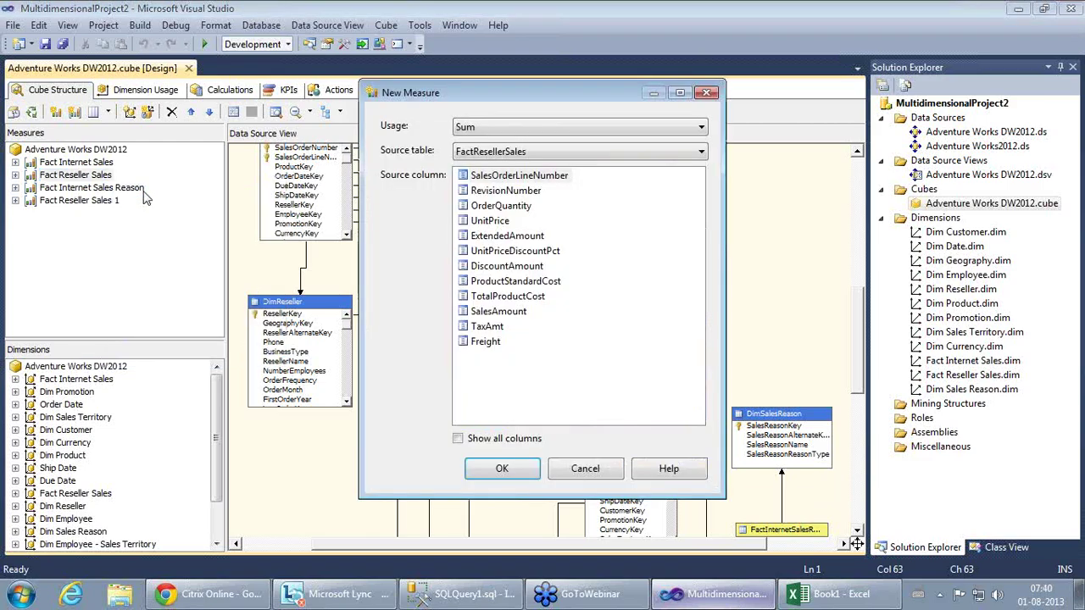
{"action": "left_click", "coordinate": [500, 129]}
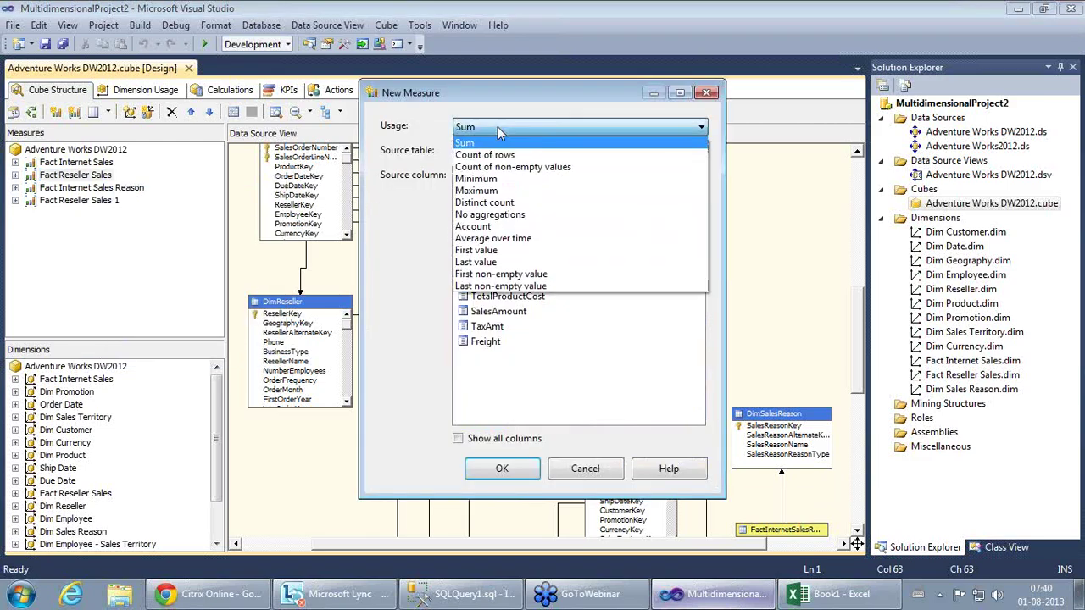
{"action": "left_click", "coordinate": [535, 168]}
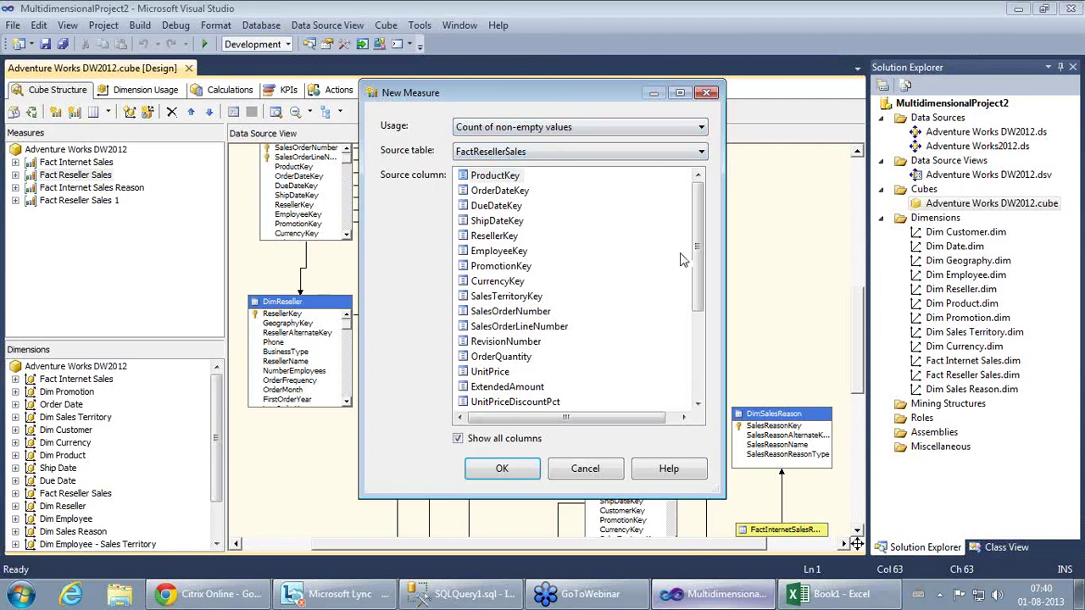
{"action": "left_click_drag", "start_coordinate": [697, 255], "coordinate": [701, 364]}
{"action": "left_click", "coordinate": [487, 311]}
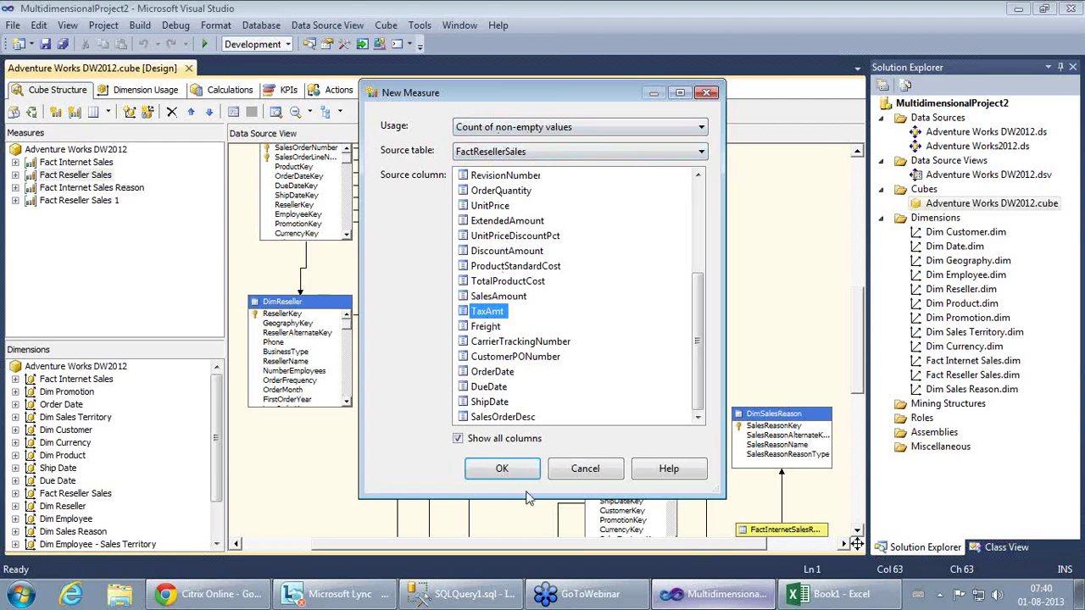
{"action": "left_click", "coordinate": [502, 471]}
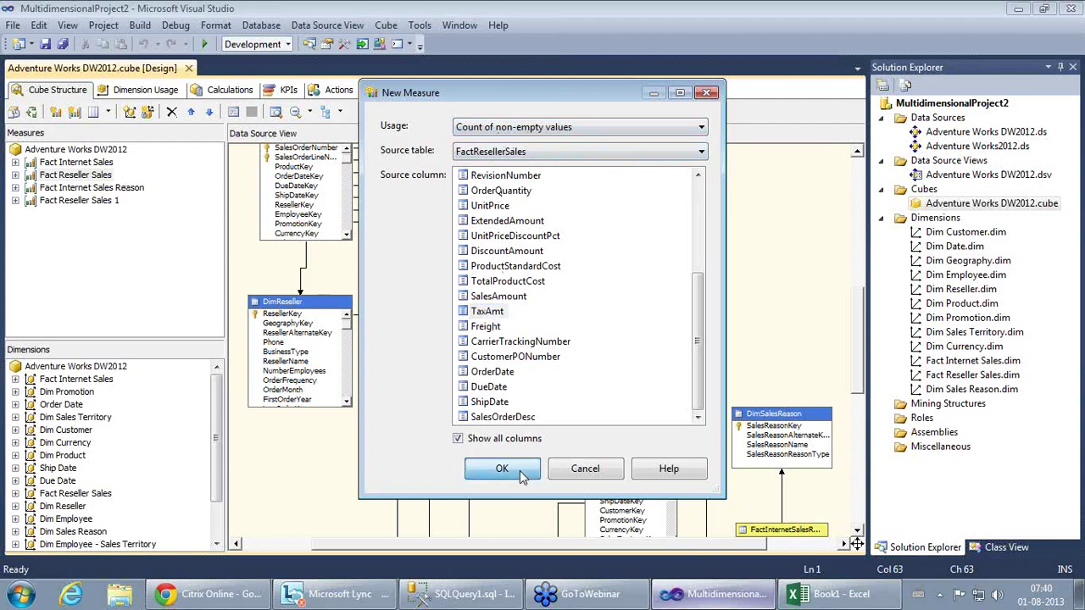
{"action": "left_click", "coordinate": [216, 319]}
{"action": "left_click", "coordinate": [217, 319]}
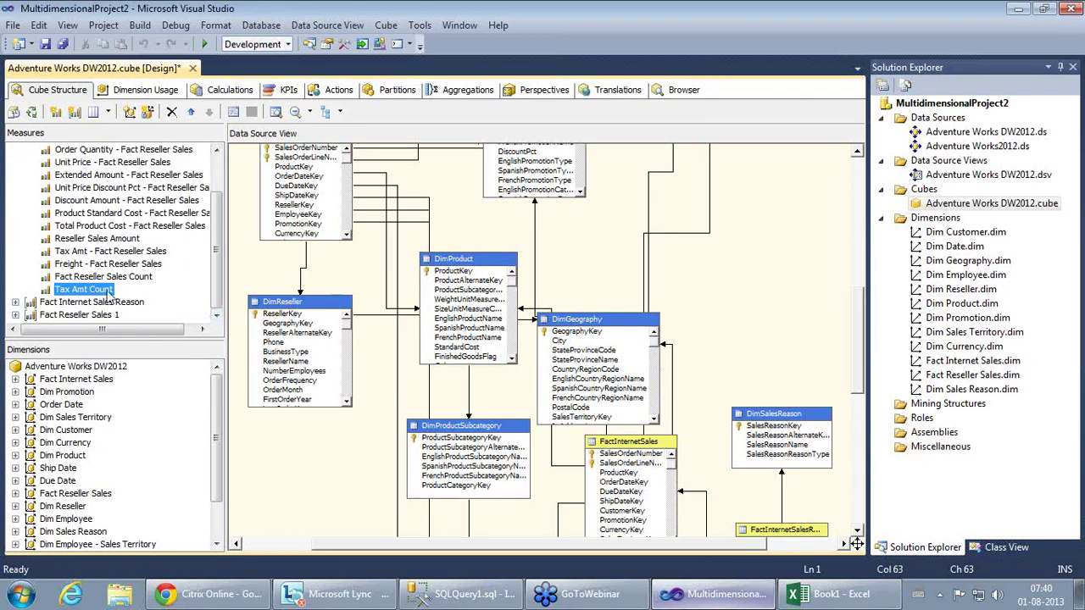
{"action": "left_click", "coordinate": [44, 47]}
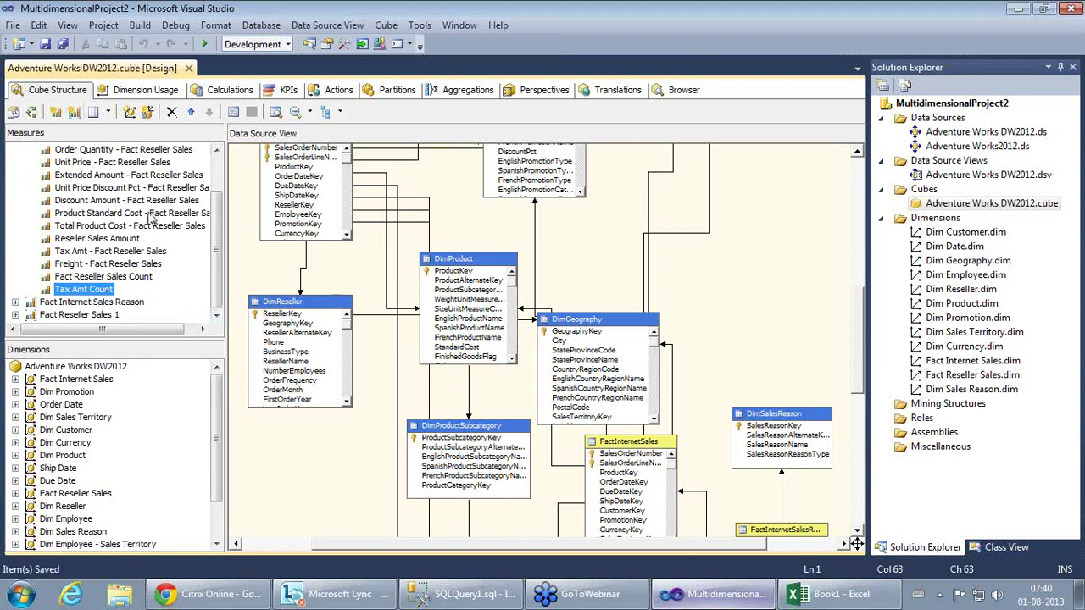
Step: Check the AggregateFunction property of the Tax Amt - Fact Reseller Sales measure and compare that measure with Tax Amt Count
{"action": "left_click", "coordinate": [125, 253]}
{"action": "left_click", "coordinate": [90, 292]}
{"action": "left_click", "coordinate": [109, 254]}
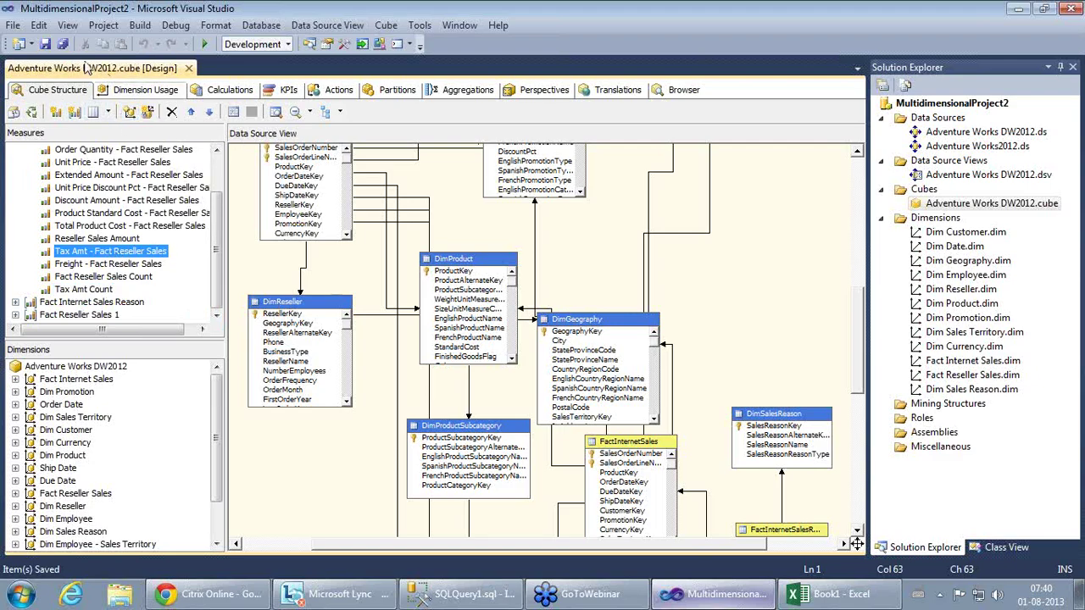
{"action": "right_click", "coordinate": [109, 253]}
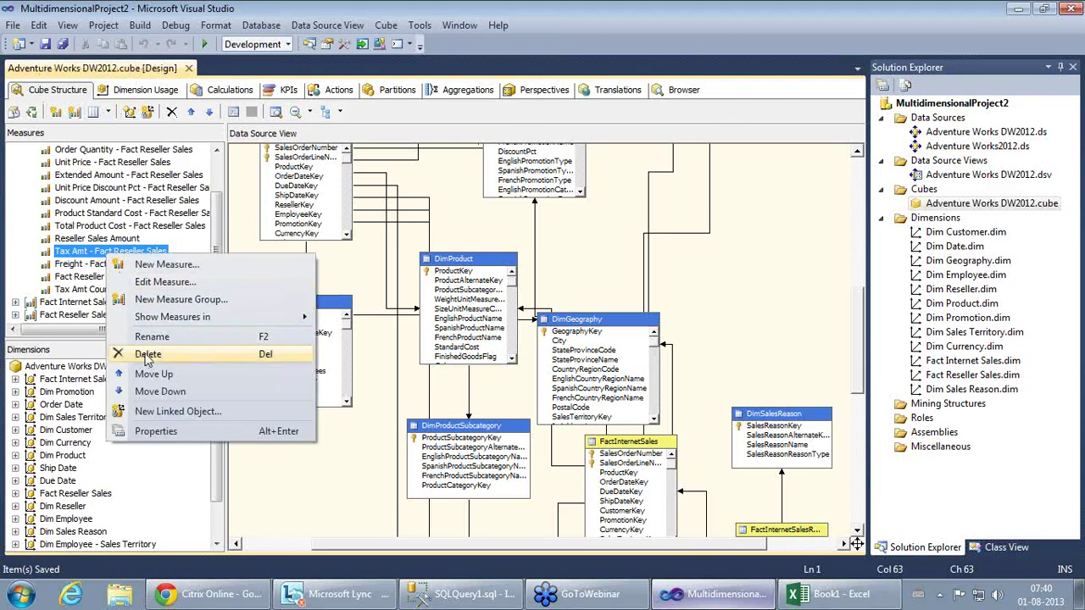
{"action": "left_click", "coordinate": [161, 432]}
{"action": "left_click", "coordinate": [126, 82]}
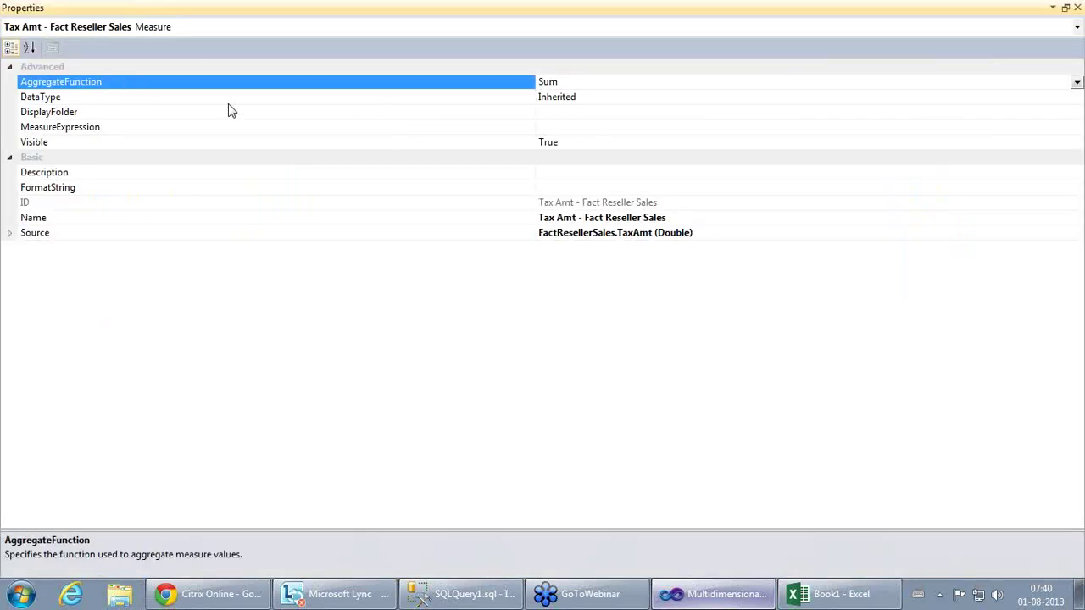
{"action": "left_click", "coordinate": [577, 81]}
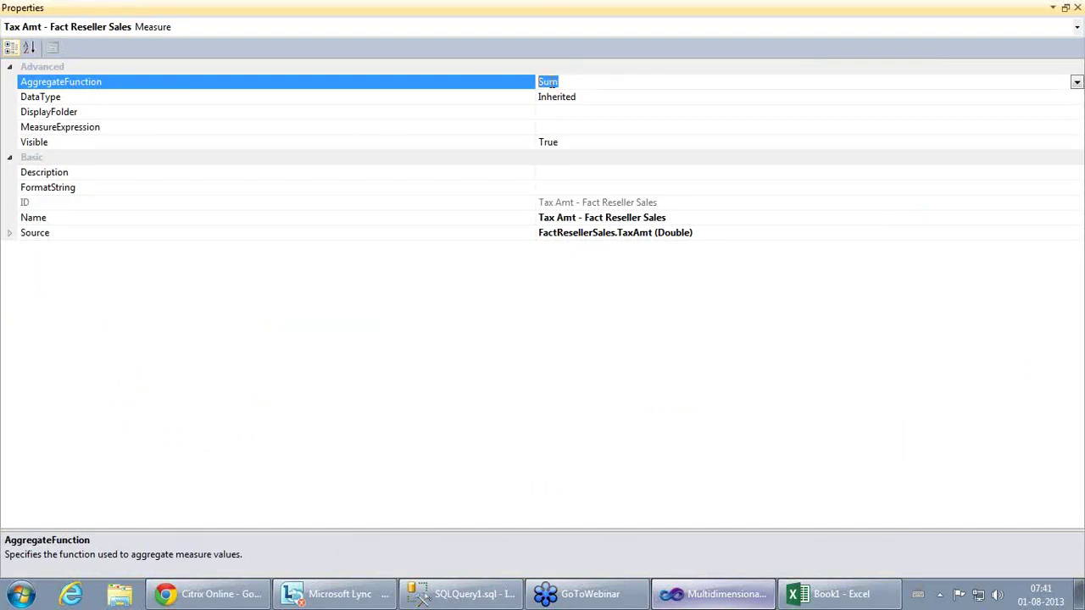
{"action": "left_click", "coordinate": [1077, 8]}
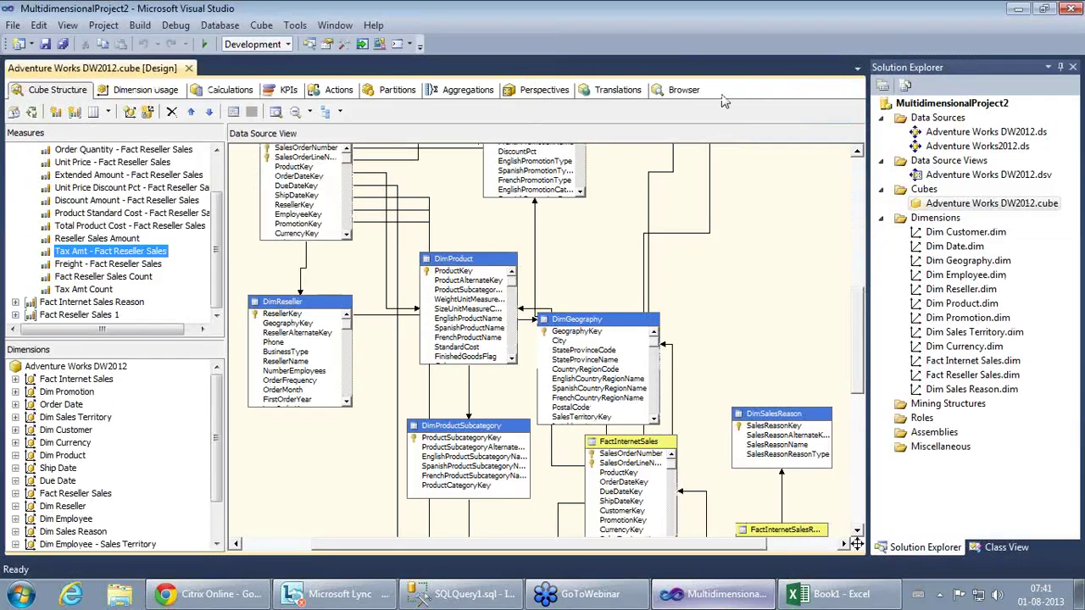
{"action": "left_click", "coordinate": [97, 291]}
{"action": "left_click", "coordinate": [113, 252]}
{"action": "left_click", "coordinate": [100, 291]}
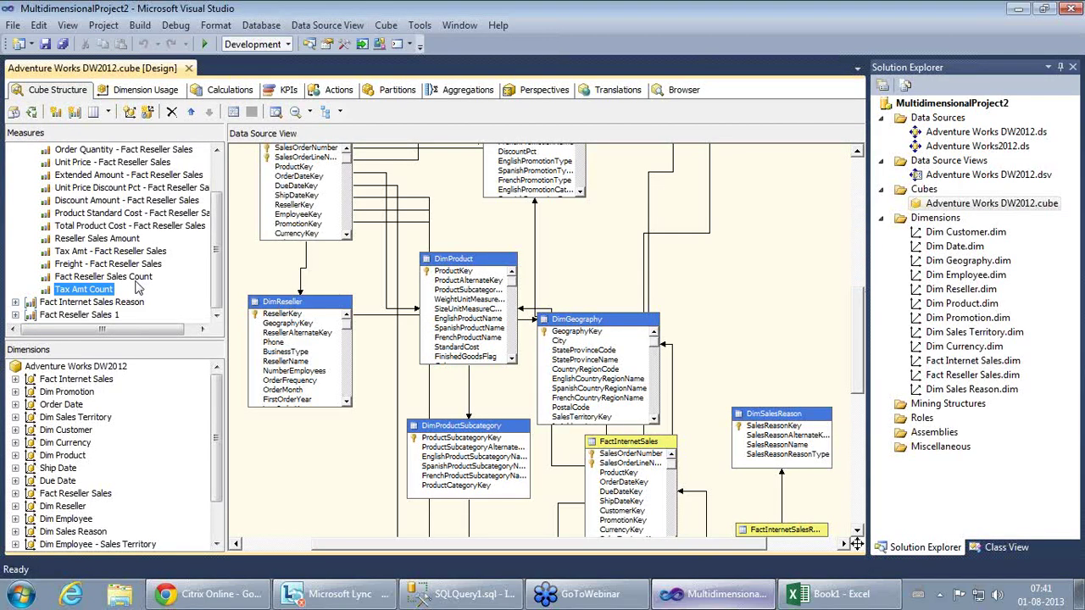
Step: Add a new calculated member to the cube calculations and name it [Average Tax Amount per Transaction]
{"action": "left_click", "coordinate": [227, 92]}
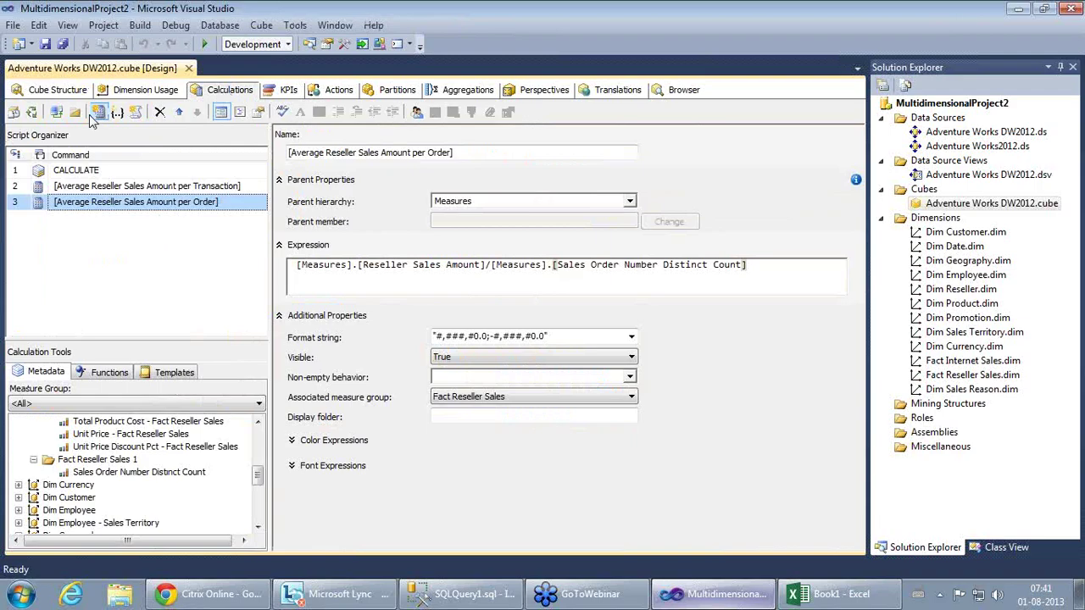
{"action": "left_click", "coordinate": [99, 112]}
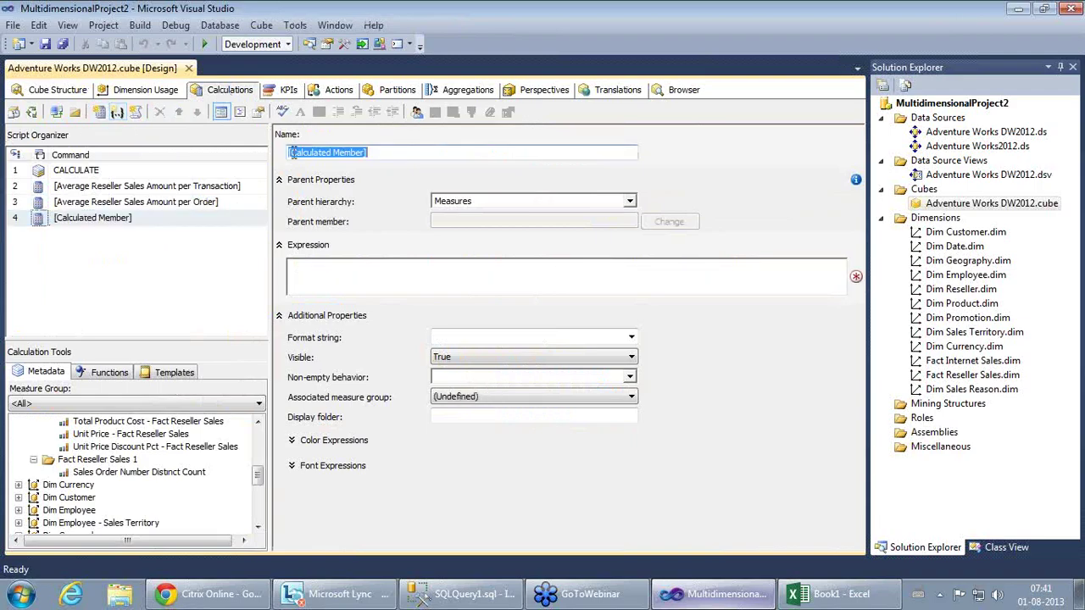
{"action": "left_click", "coordinate": [367, 153]}
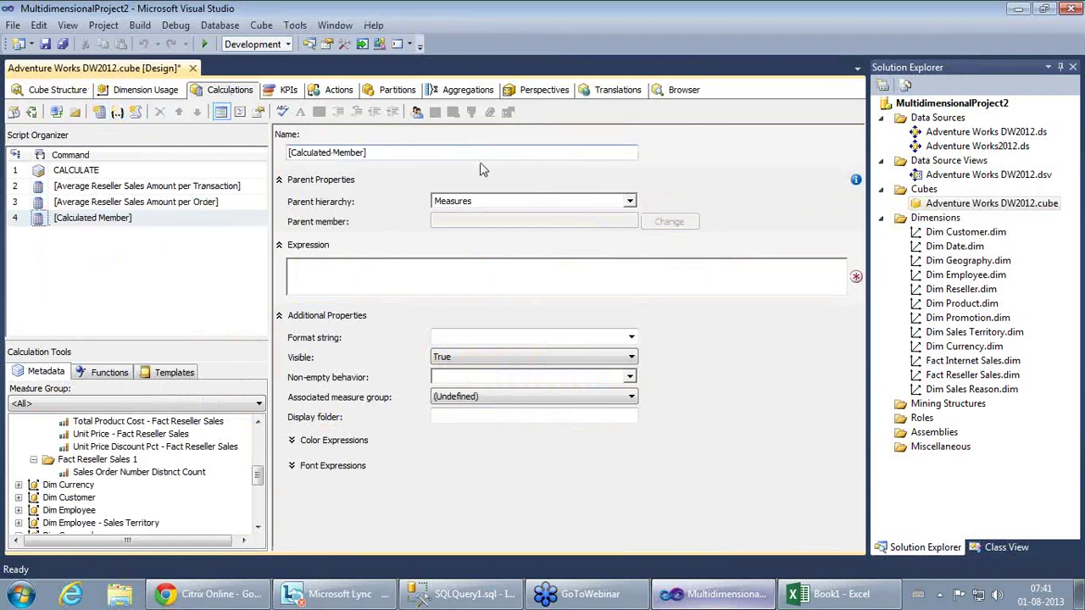
{"action": "key", "text": "BackSpace"}
{"action": "key", "text": "BackSpace"}
{"action": "key", "text": "BackSpace"}
{"action": "key", "text": "BackSpace"}
{"action": "key", "text": "BackSpace"}
{"action": "key", "text": "BackSpace"}
{"action": "key", "text": "BackSpace"}
{"action": "key", "text": "BackSpace"}
{"action": "key", "text": "BackSpace"}
{"action": "key", "text": "BackSpace"}
{"action": "key", "text": "BackSpace"}
{"action": "key", "text": "BackSpace"}
{"action": "key", "text": "BackSpace"}
{"action": "key", "text": "BackSpace"}
{"action": "key", "text": "BackSpace"}
{"action": "key", "text": "BackSpace"}
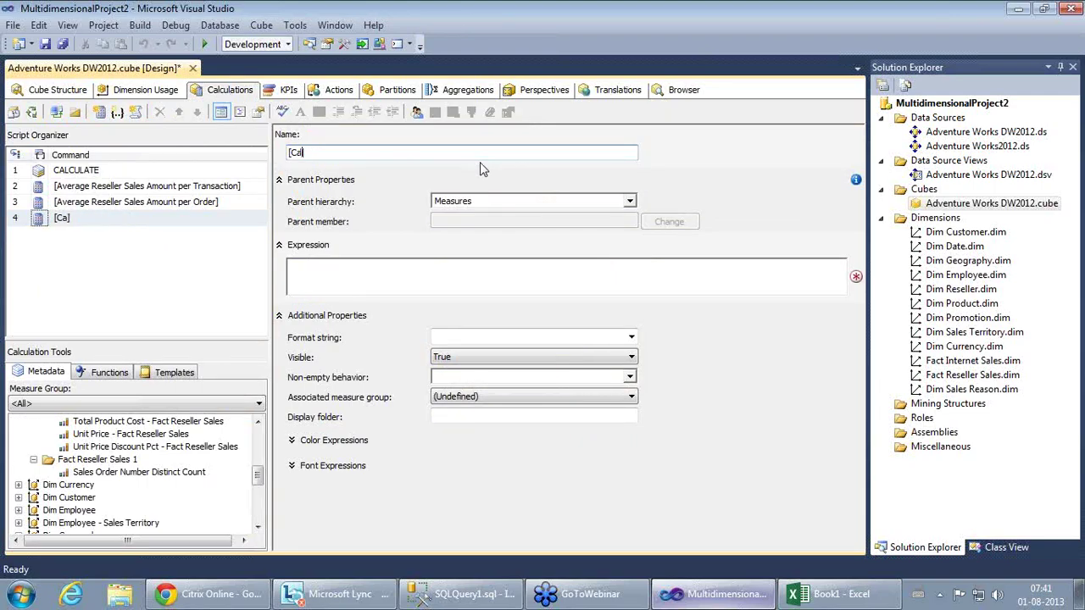
{"action": "type", "text": "Average Tax Amou"}
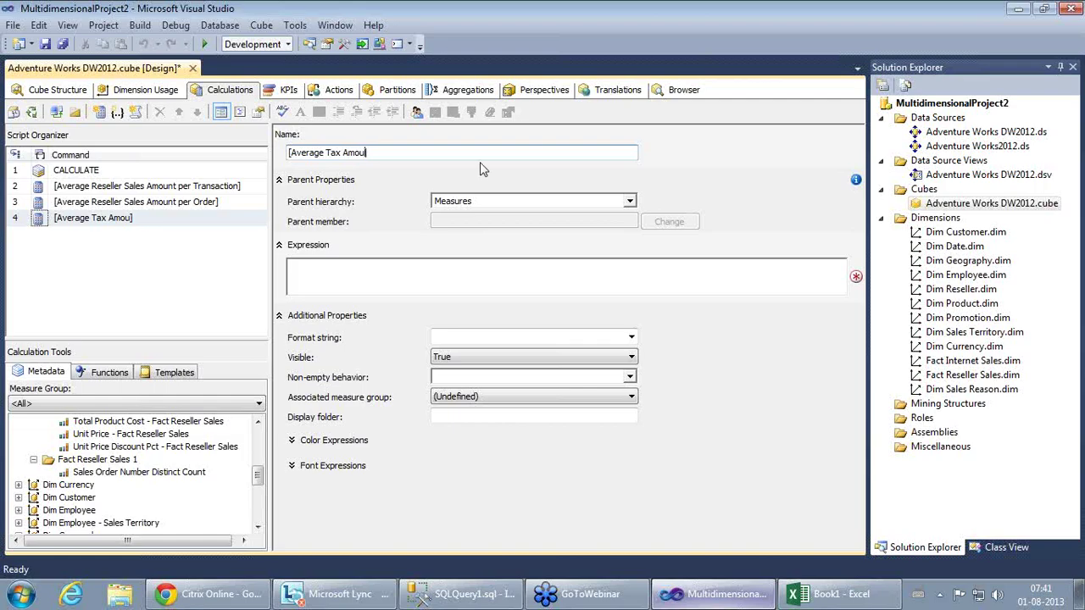
{"action": "type", "text": "nt per Transa"}
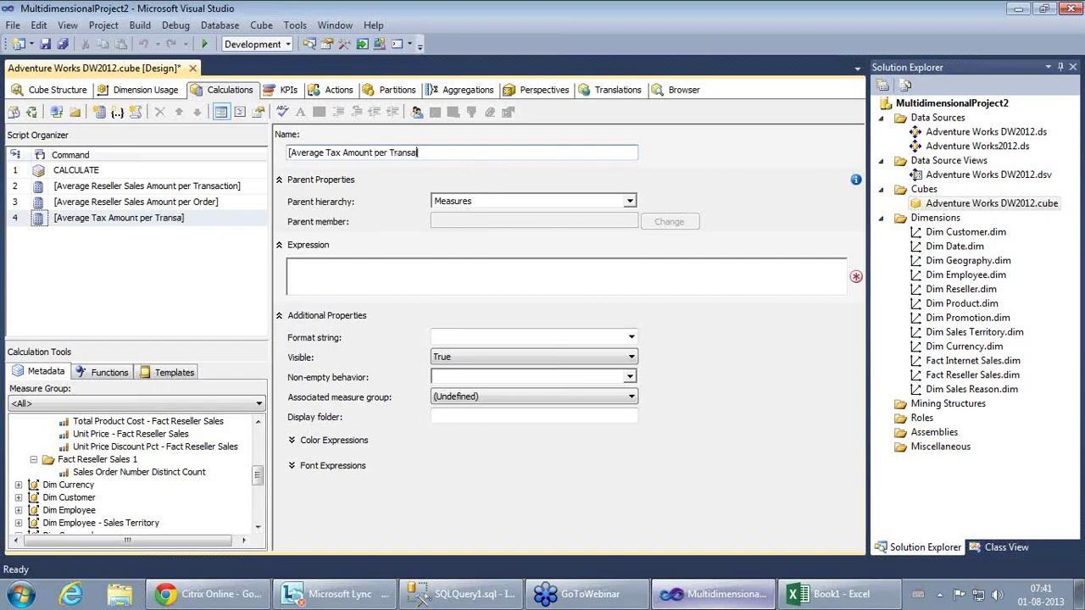
{"action": "type", "text": "ction"}
Step: Begin the member's expression with [Measures].[Tax Amt - Fact Reseller Sales]/ and look through the measure groups for a tax count measure
{"action": "left_click", "coordinate": [352, 279]}
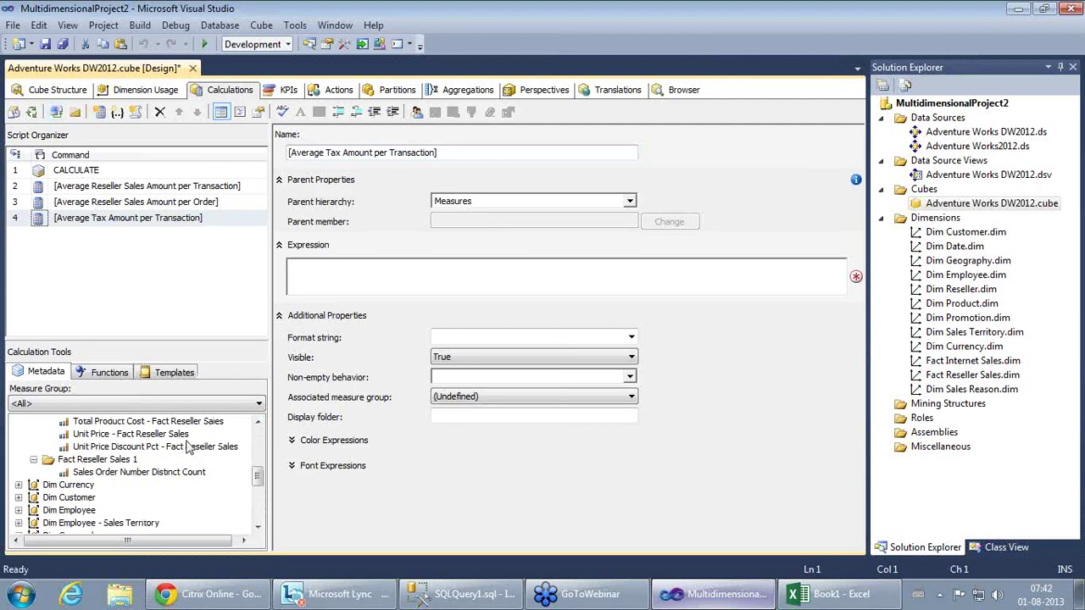
{"action": "left_click", "coordinate": [259, 423]}
{"action": "left_click", "coordinate": [259, 423]}
{"action": "left_click", "coordinate": [260, 423]}
{"action": "left_click", "coordinate": [259, 424]}
{"action": "left_click", "coordinate": [259, 423]}
{"action": "left_click", "coordinate": [259, 423]}
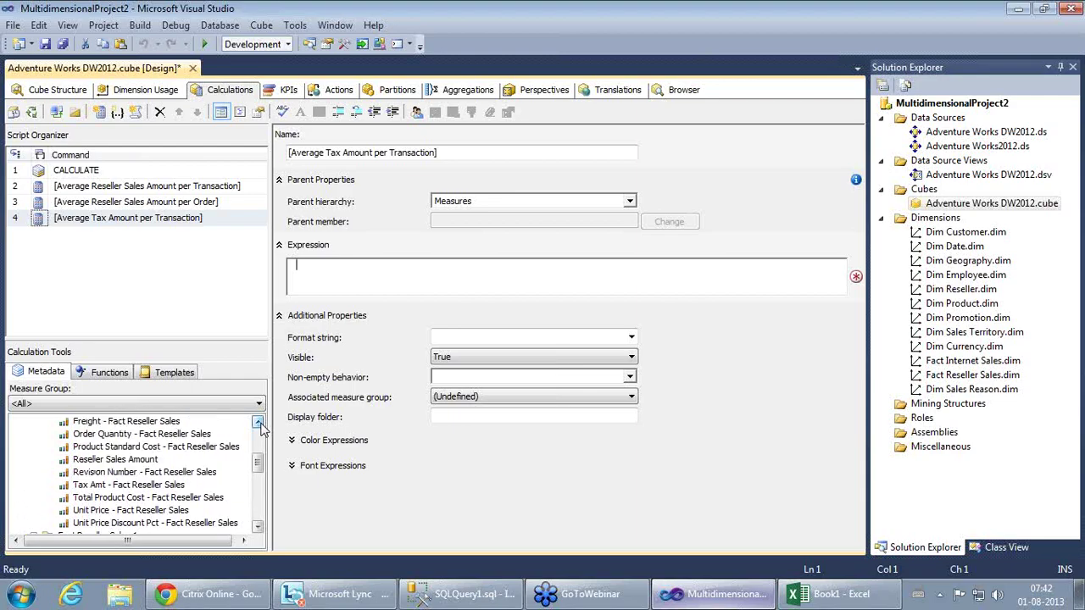
{"action": "left_click", "coordinate": [151, 487]}
{"action": "mouse_move", "coordinate": [261, 475]}
{"action": "left_mouse_down"}
{"action": "mouse_move", "coordinate": [261, 456]}
{"action": "mouse_move", "coordinate": [260, 471]}
{"action": "left_mouse_up"}
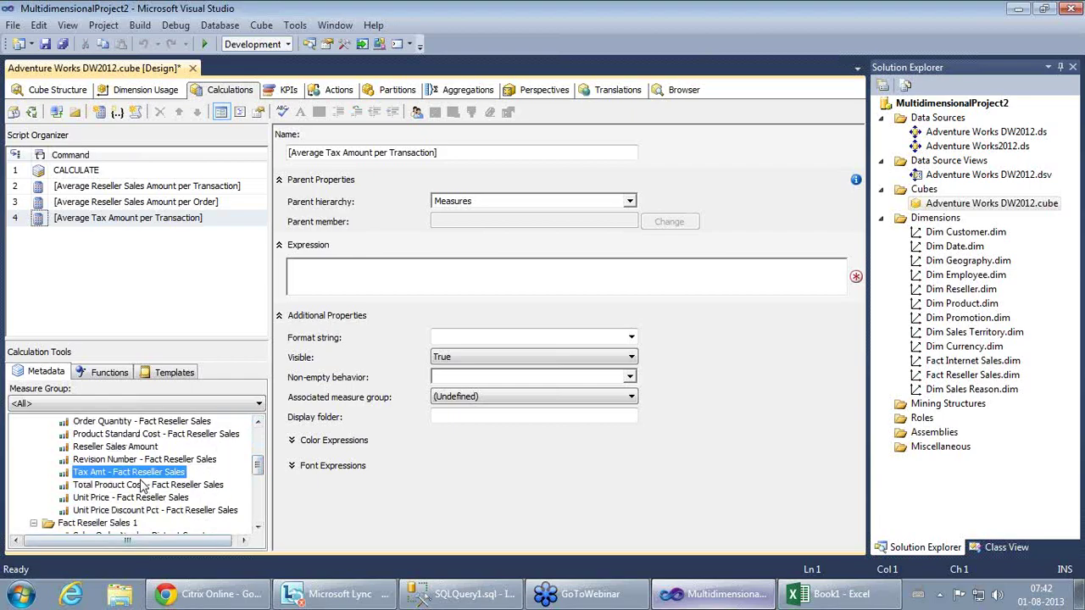
{"action": "left_click_drag", "start_coordinate": [141, 474], "coordinate": [324, 281]}
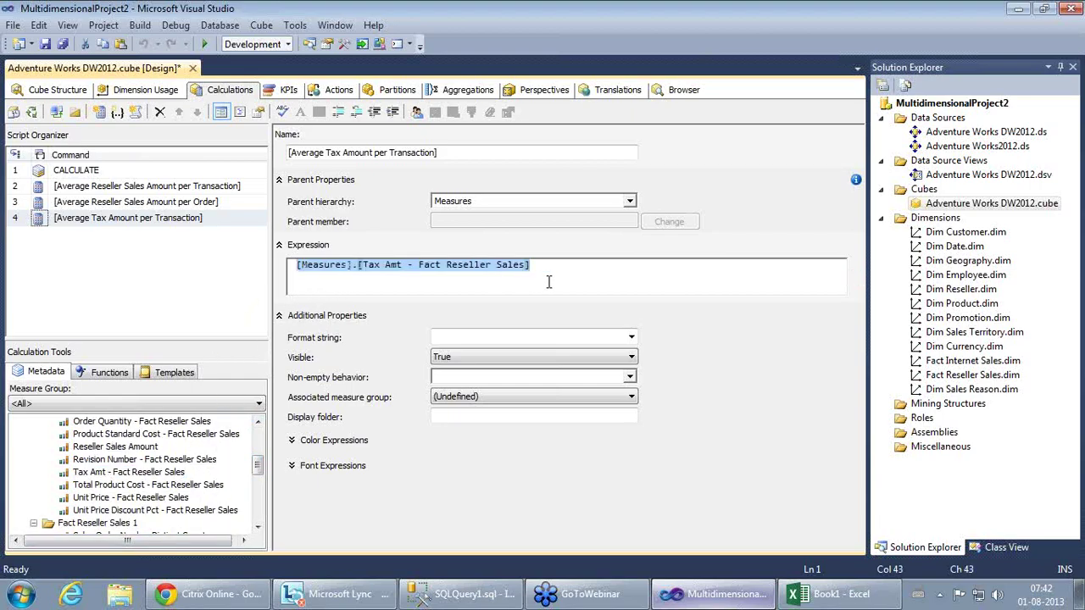
{"action": "type", "text": "/"}
{"action": "left_click", "coordinate": [257, 527]}
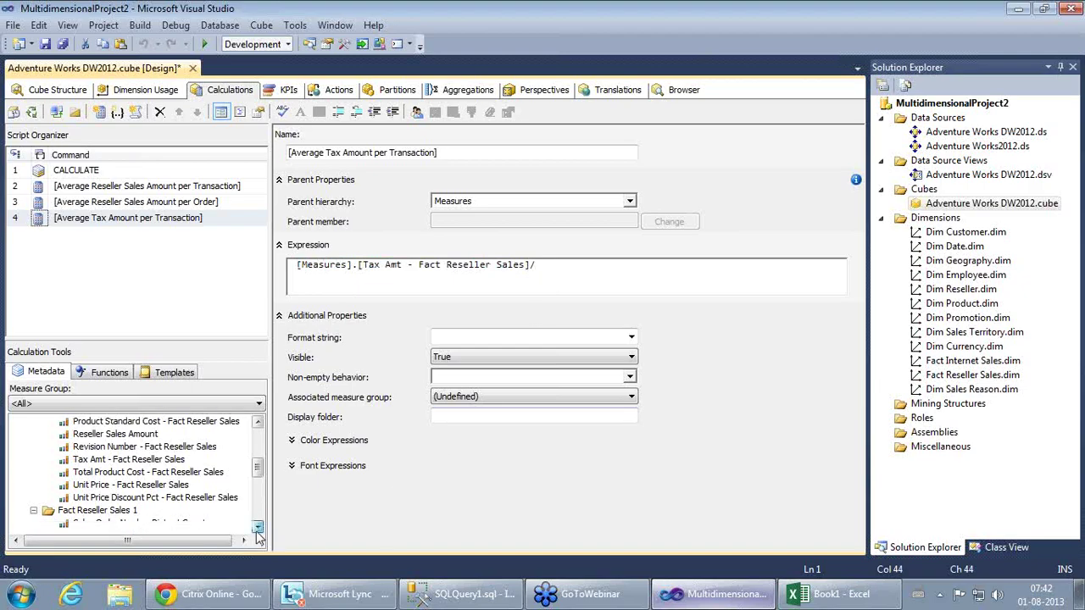
{"action": "left_click", "coordinate": [258, 527]}
{"action": "left_click_drag", "start_coordinate": [258, 488], "coordinate": [269, 439]}
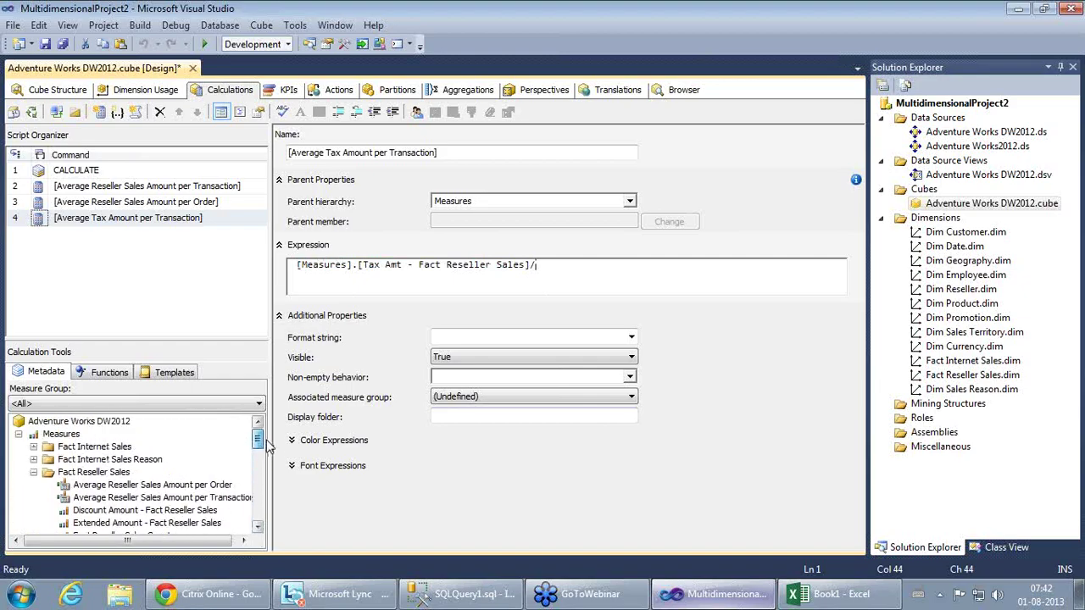
{"action": "double_click", "coordinate": [46, 473]}
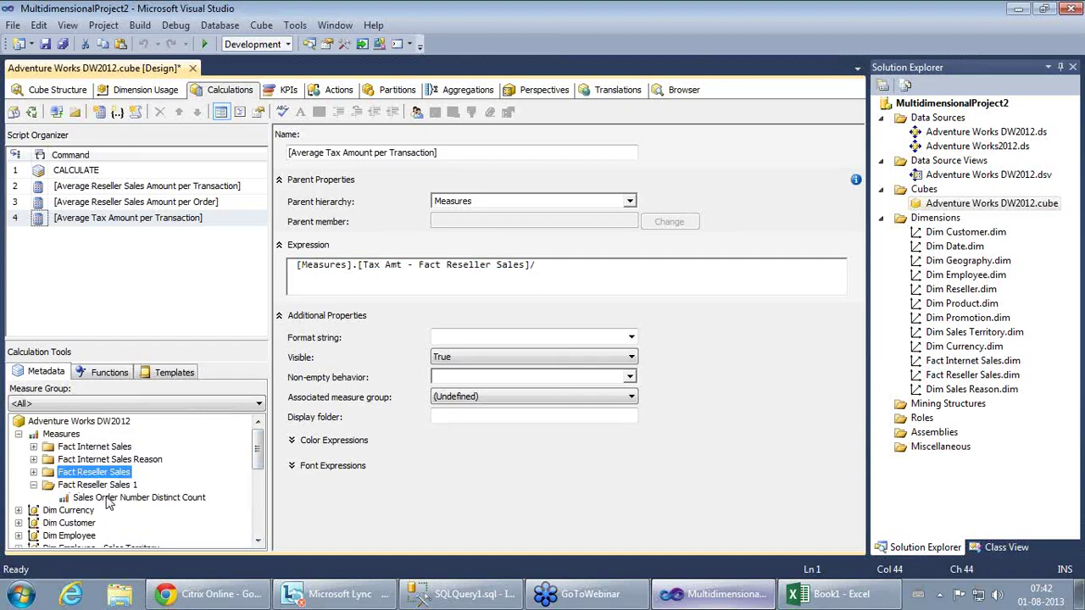
{"action": "left_click", "coordinate": [110, 498]}
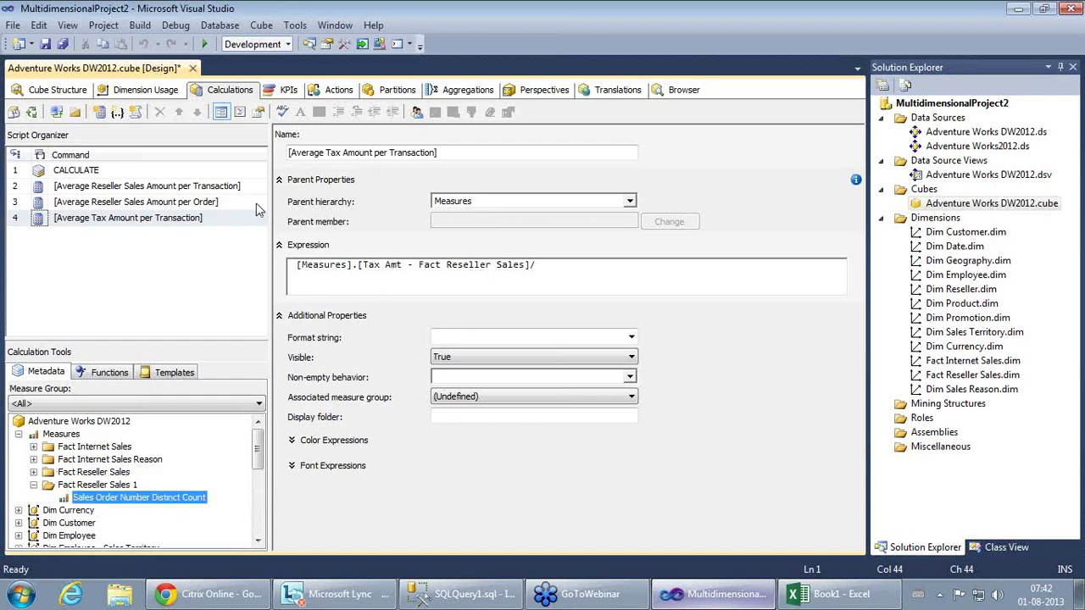
Step: Delete the [Average Tax Amount per Transaction] calculated member and save the cube
{"action": "left_click", "coordinate": [45, 44]}
{"action": "left_click", "coordinate": [144, 222]}
{"action": "right_click", "coordinate": [144, 222]}
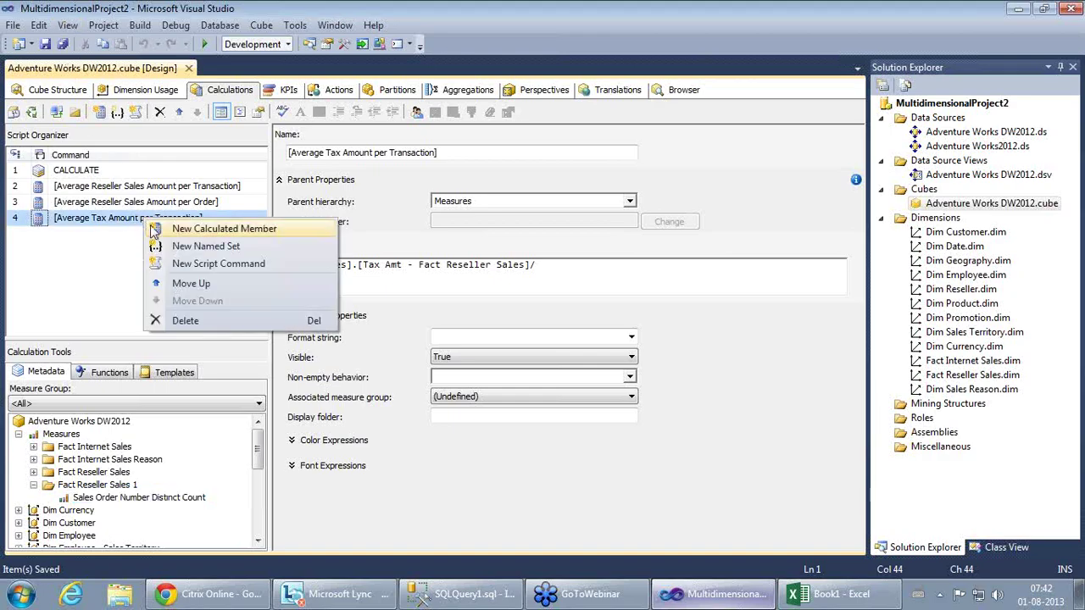
{"action": "left_click", "coordinate": [185, 320]}
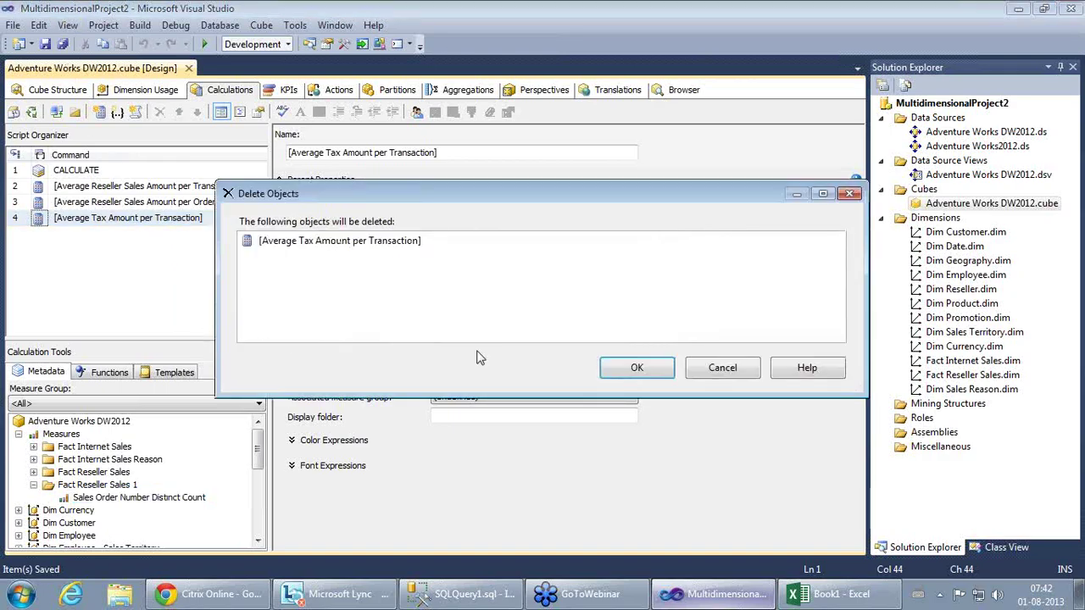
{"action": "left_click", "coordinate": [643, 366]}
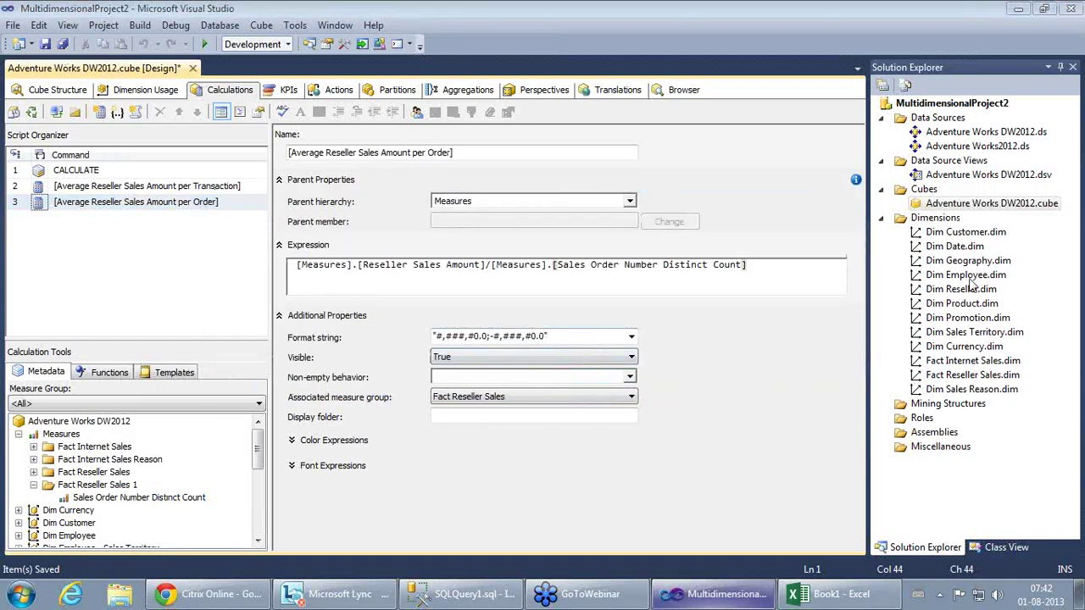
{"action": "left_click", "coordinate": [45, 44]}
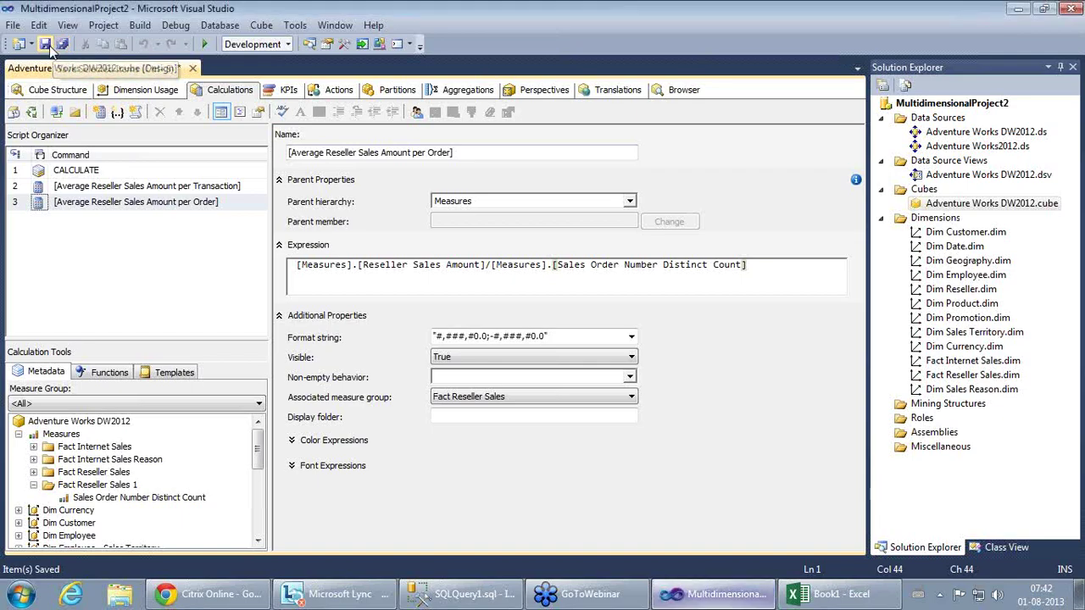
Step: Build and deploy the project, overwriting the SSASTraining database, and run Process Full on the Adventure Works DW2012 cube
{"action": "right_click", "coordinate": [982, 204]}
{"action": "left_click", "coordinate": [793, 235]}
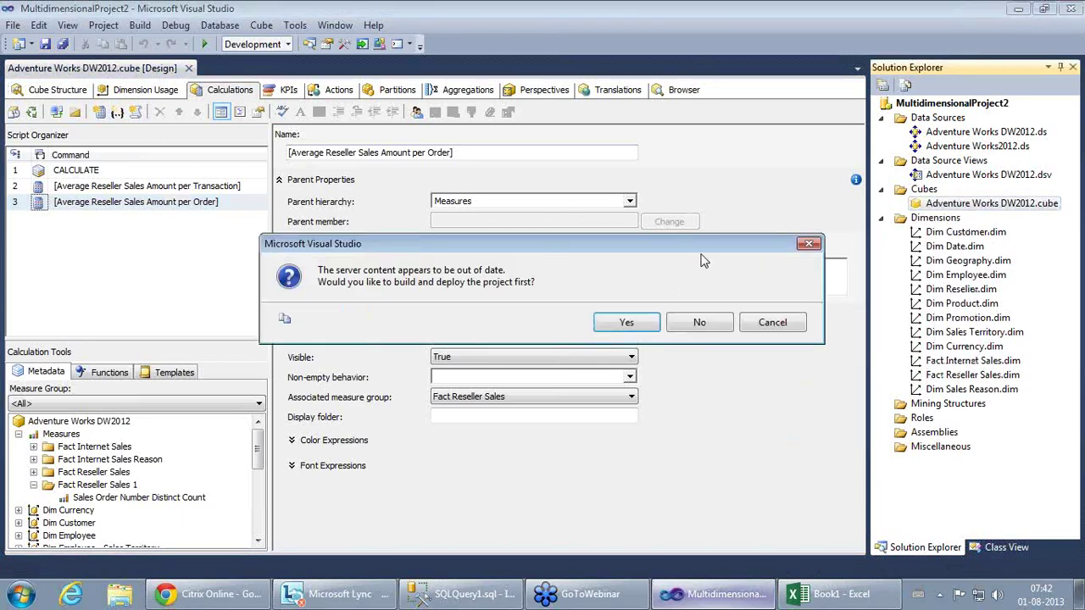
{"action": "left_click", "coordinate": [626, 323]}
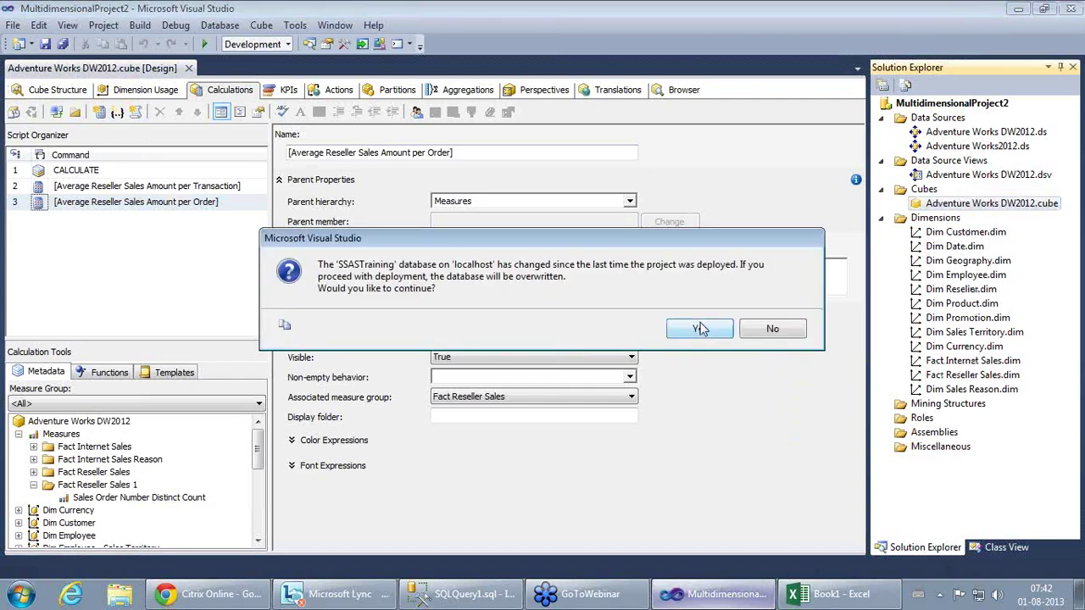
{"action": "left_click", "coordinate": [706, 336]}
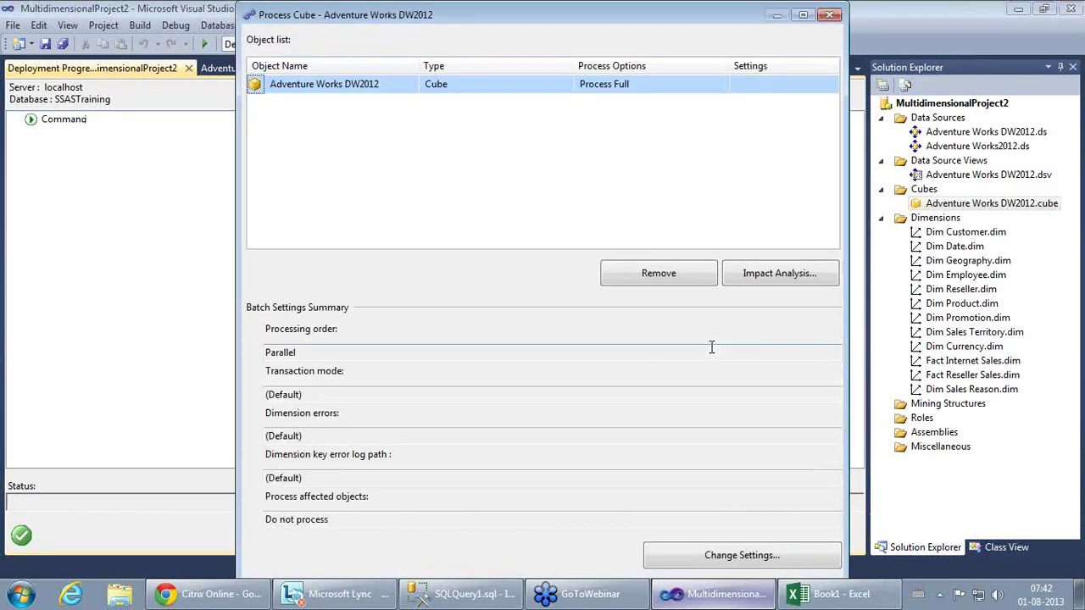
{"action": "left_click", "coordinate": [805, 16]}
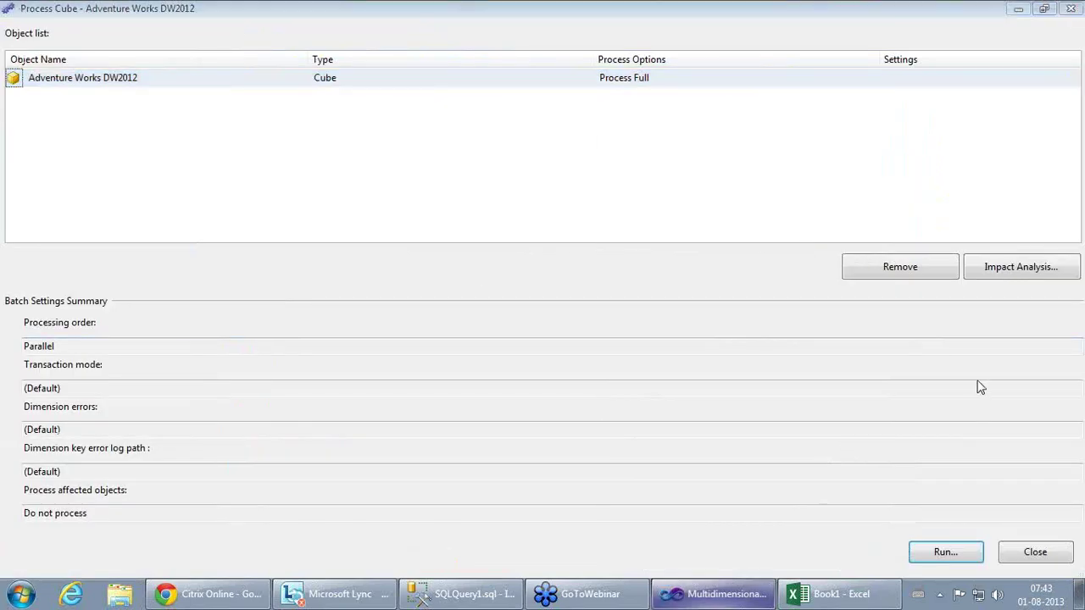
{"action": "left_click", "coordinate": [945, 553]}
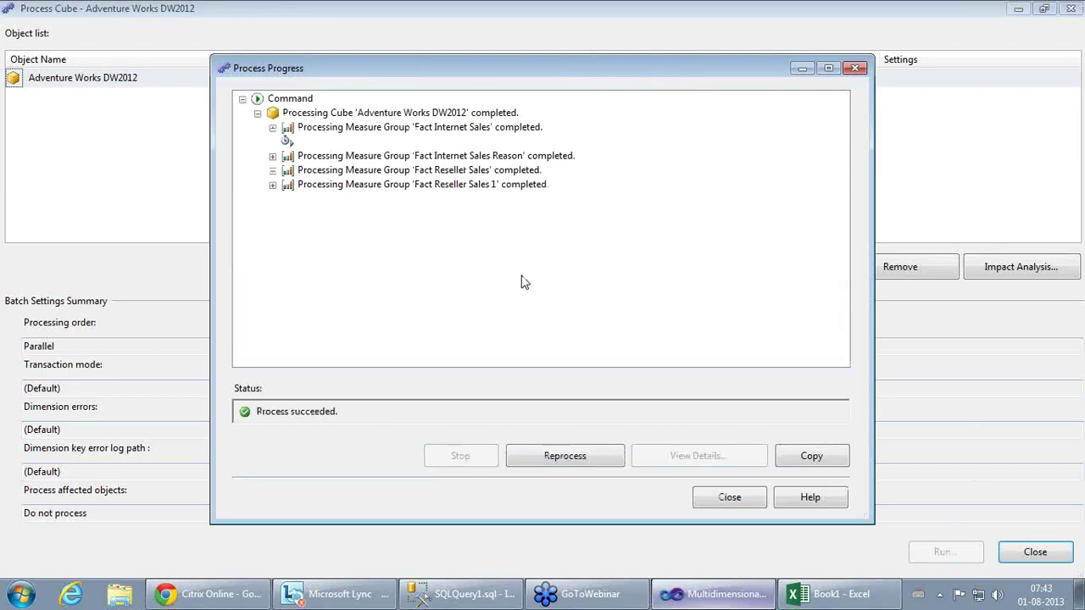
{"action": "left_click", "coordinate": [737, 499]}
{"action": "left_click", "coordinate": [1033, 552]}
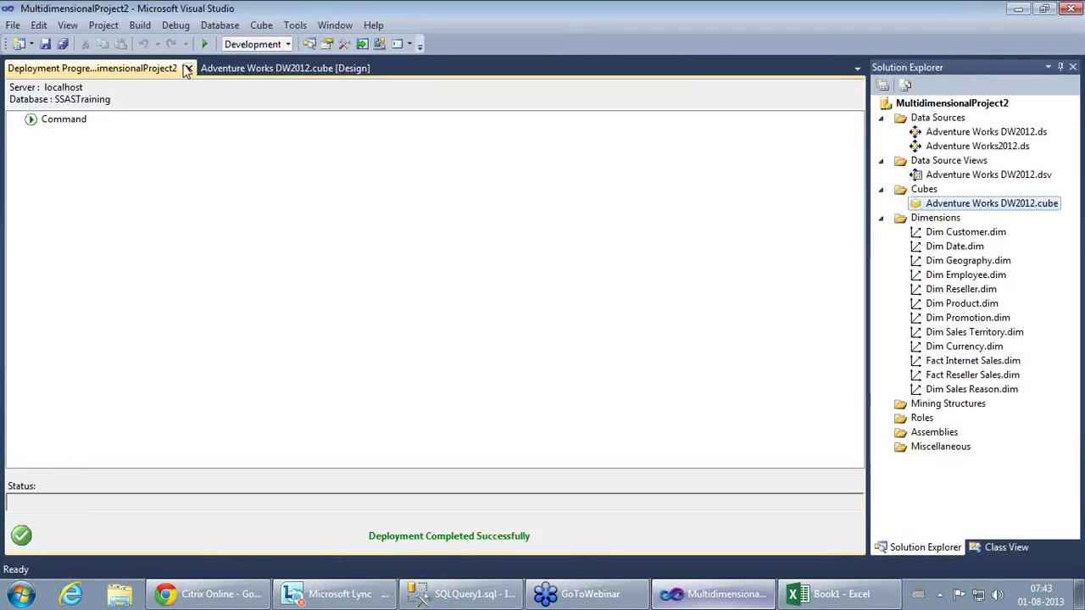
Step: Look for the Tax Amt Count measure under Fact Reseller Sales in the cube structure
{"action": "left_click", "coordinate": [275, 69]}
{"action": "left_click", "coordinate": [56, 90]}
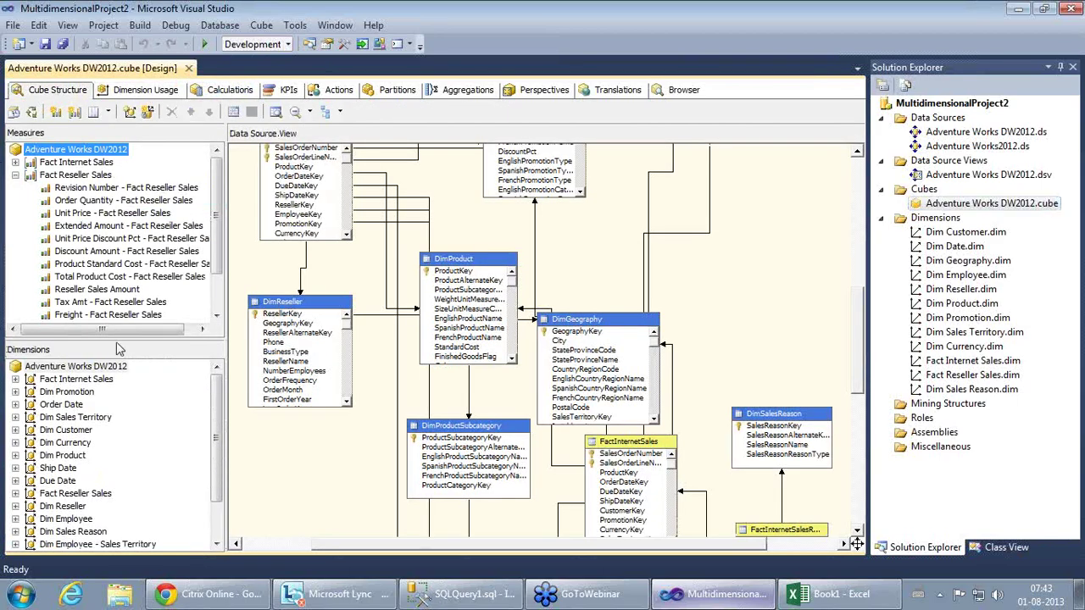
{"action": "scroll", "coordinate": [216, 316], "scroll_direction": "down", "scroll_amount": 4}
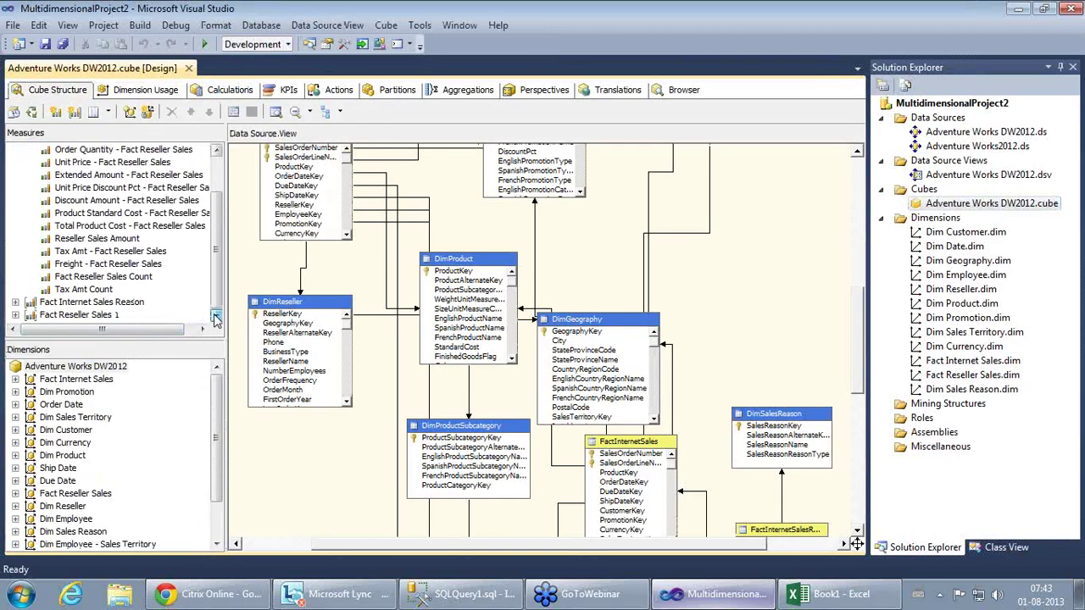
{"action": "left_click", "coordinate": [95, 290]}
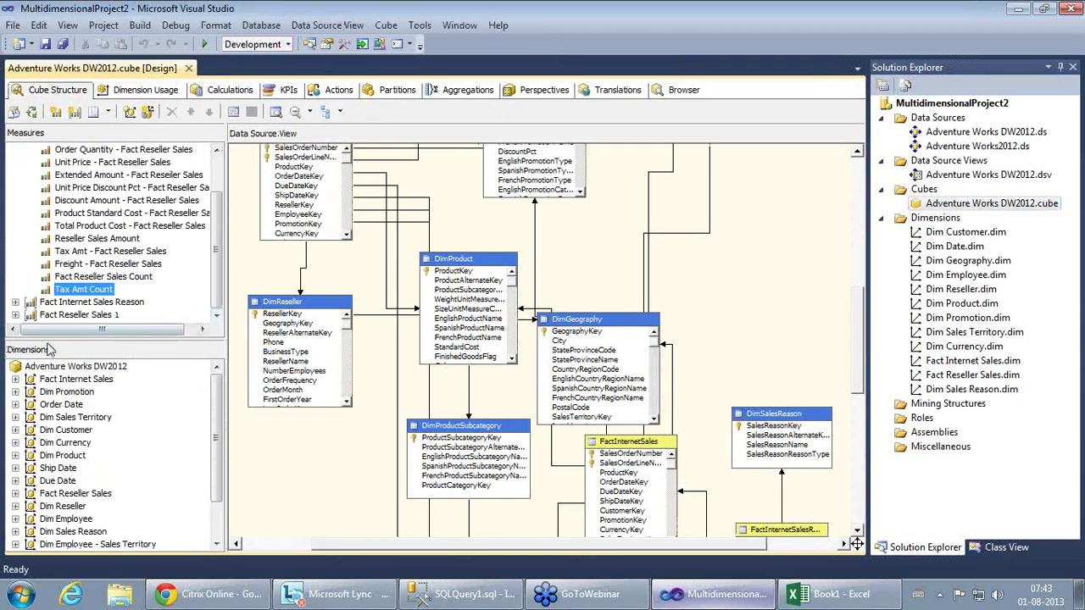
Step: Add a new calculated member to the cube calculations and name it [Average Tax Amount per Tran]
{"action": "left_click", "coordinate": [228, 90]}
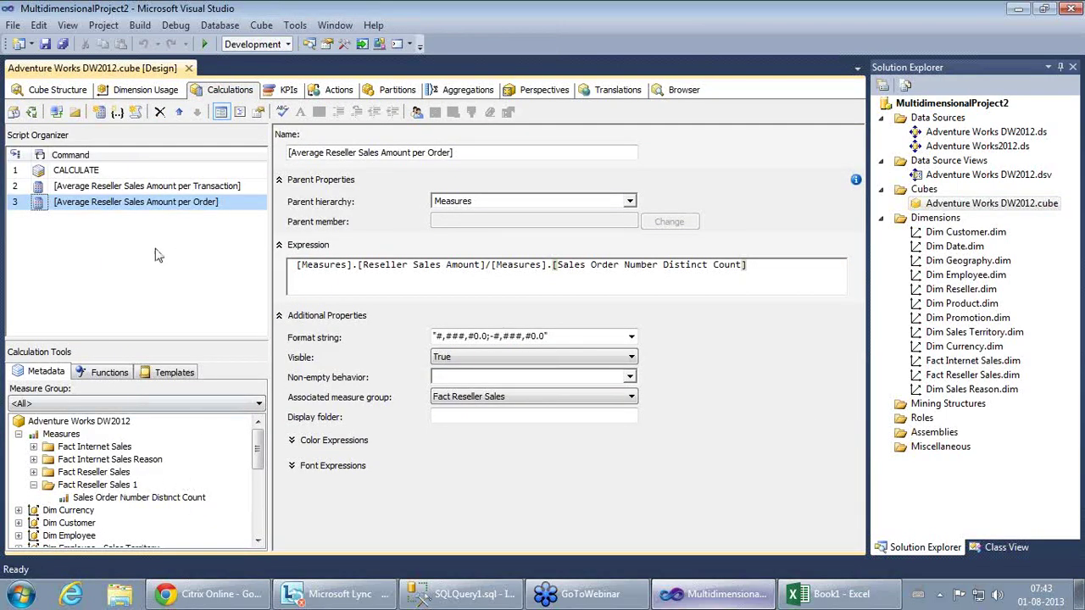
{"action": "left_click", "coordinate": [110, 186]}
{"action": "left_click", "coordinate": [111, 203]}
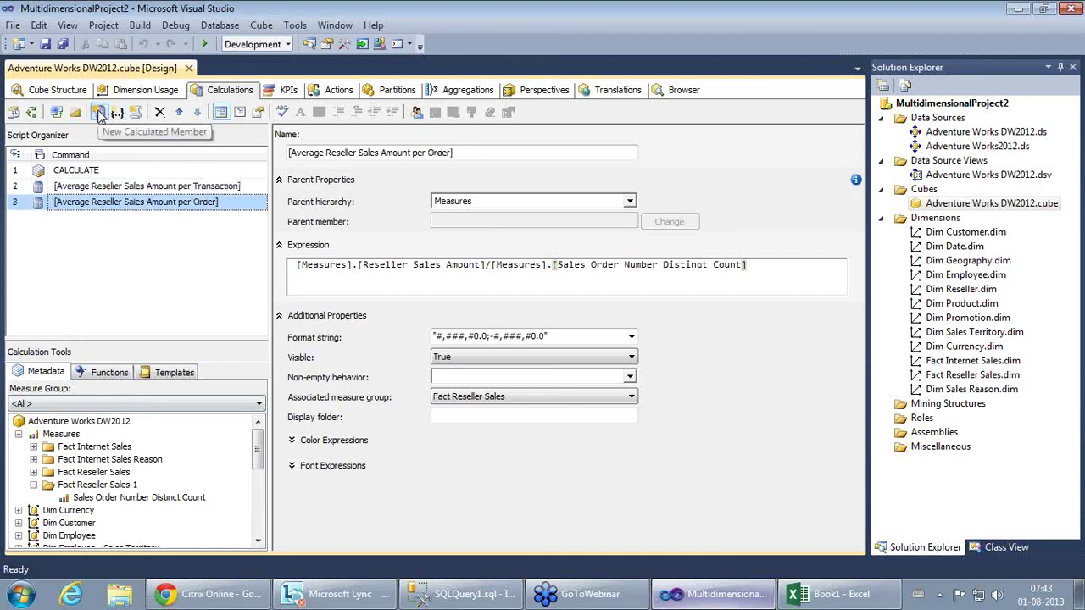
{"action": "left_click", "coordinate": [99, 113]}
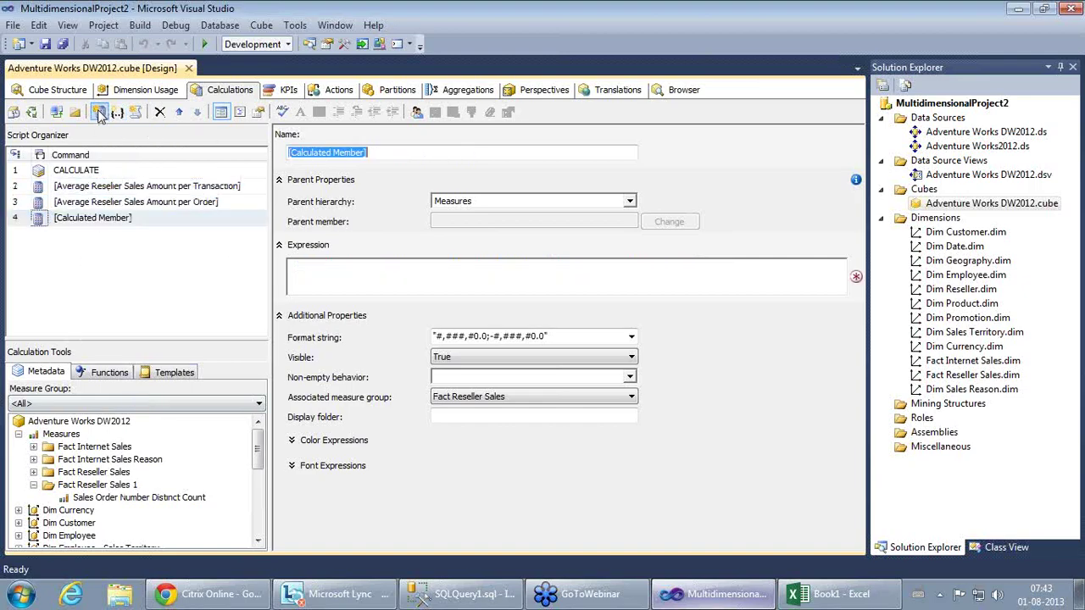
{"action": "left_click", "coordinate": [365, 153]}
{"action": "key", "text": "BackSpace"}
{"action": "key", "text": "BackSpace"}
{"action": "key", "text": "BackSpace"}
{"action": "key", "text": "BackSpace"}
{"action": "key", "text": "BackSpace"}
{"action": "key", "text": "BackSpace"}
{"action": "key", "text": "BackSpace"}
{"action": "key", "text": "BackSpace"}
{"action": "key", "text": "BackSpace"}
{"action": "key", "text": "BackSpace"}
{"action": "key", "text": "BackSpace"}
{"action": "key", "text": "BackSpace"}
{"action": "key", "text": "BackSpace"}
{"action": "key", "text": "BackSpace"}
{"action": "key", "text": "BackSpace"}
{"action": "key", "text": "BackSpace"}
{"action": "key", "text": "BackSpace"}
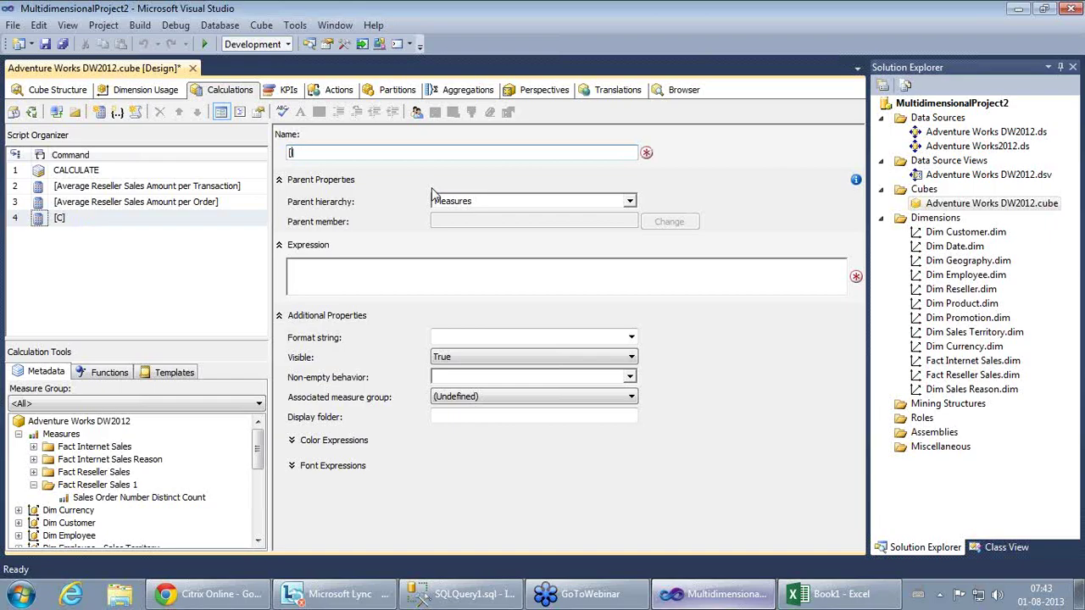
{"action": "type", "text": "Average Tax"}
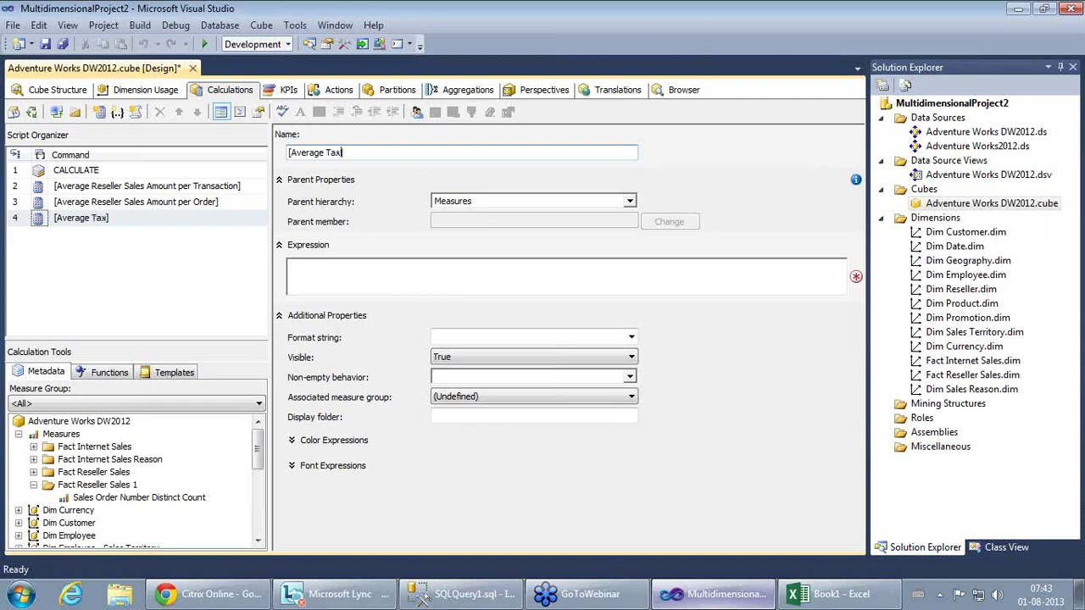
{"action": "type", "text": " Am"}
{"action": "type", "text": "ount "}
{"action": "type", "text": "o"}
{"action": "type", "text": "er T"}
{"action": "type", "text": "ransa"}
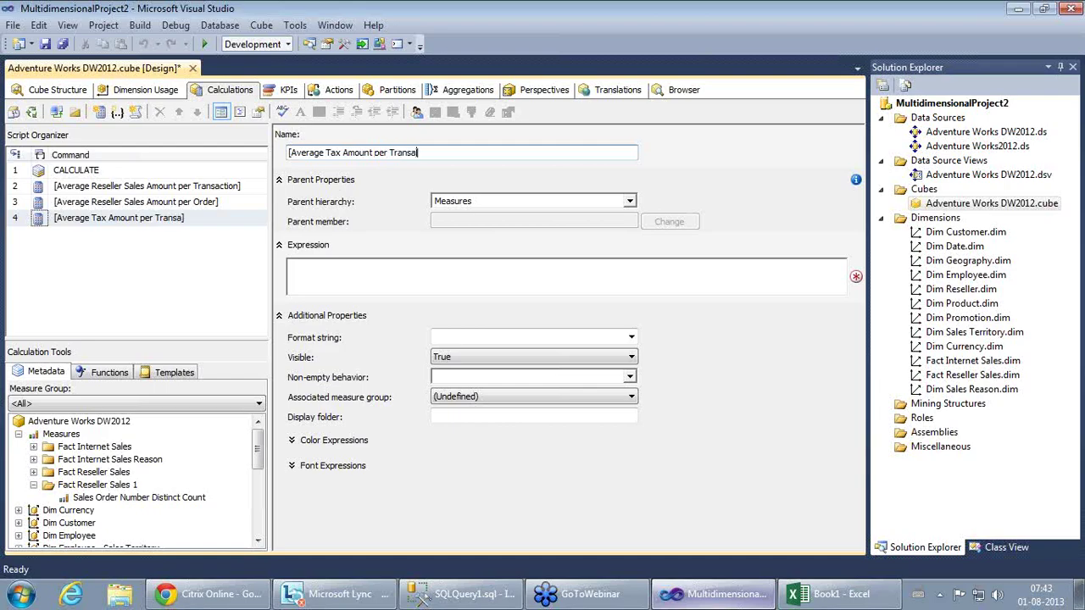
{"action": "type", "text": "cti"}
{"action": "key", "text": "BackSpace"}
{"action": "key", "text": "BackSpace"}
{"action": "key", "text": "BackSpace"}
{"action": "key", "text": "BackSpace"}
{"action": "key", "text": "BackSpace"}
{"action": "key", "text": "BackSpace"}
Step: Start the new member's expression with the reseller tax amount as dividend: [Measures].[Tax Amt - Fact Reseller Sales]/
{"action": "left_click", "coordinate": [340, 264]}
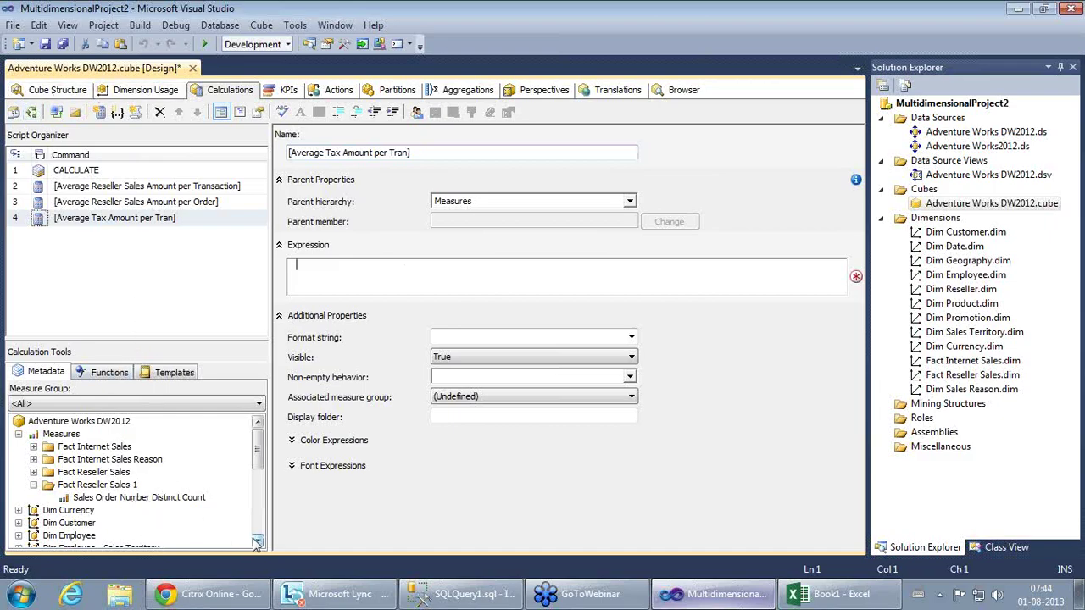
{"action": "left_click", "coordinate": [103, 473]}
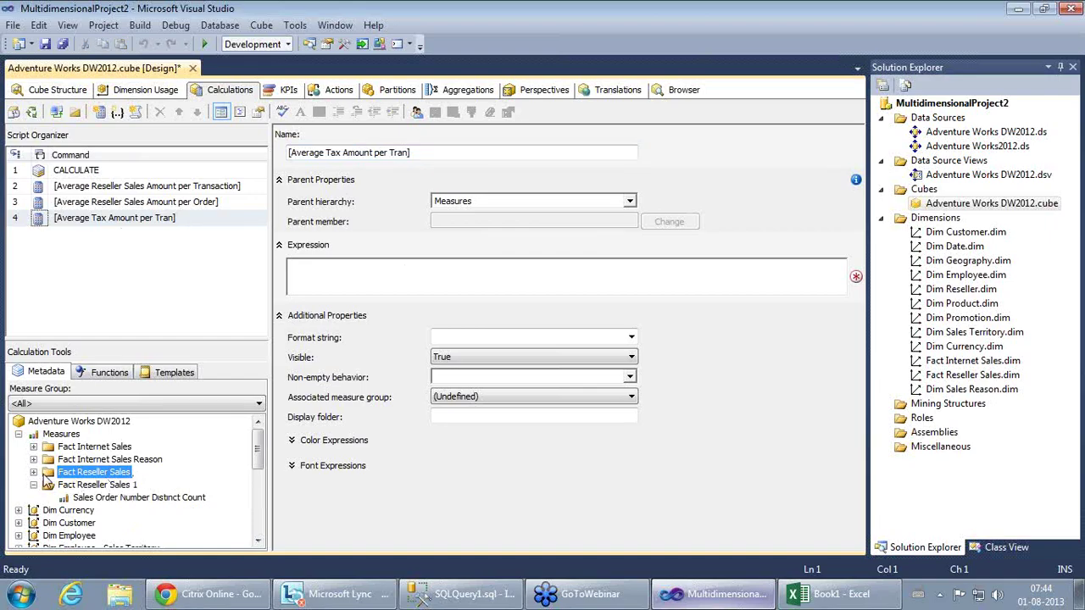
{"action": "double_click", "coordinate": [43, 475]}
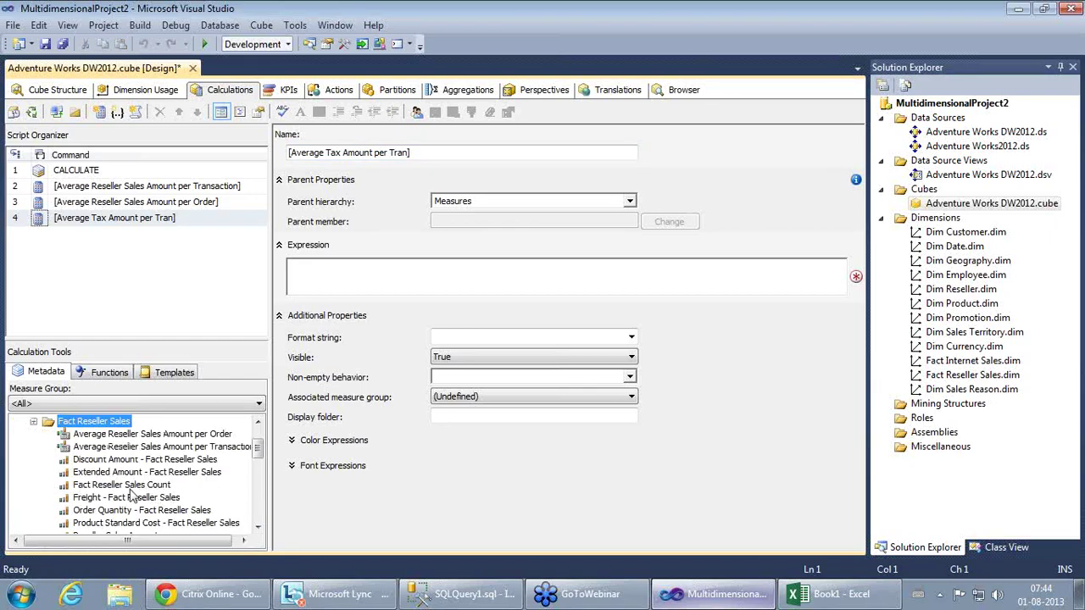
{"action": "left_click", "coordinate": [259, 527]}
{"action": "left_click", "coordinate": [258, 528]}
{"action": "left_click", "coordinate": [259, 527]}
{"action": "left_click", "coordinate": [258, 527]}
{"action": "left_click", "coordinate": [259, 527]}
{"action": "left_click", "coordinate": [259, 527]}
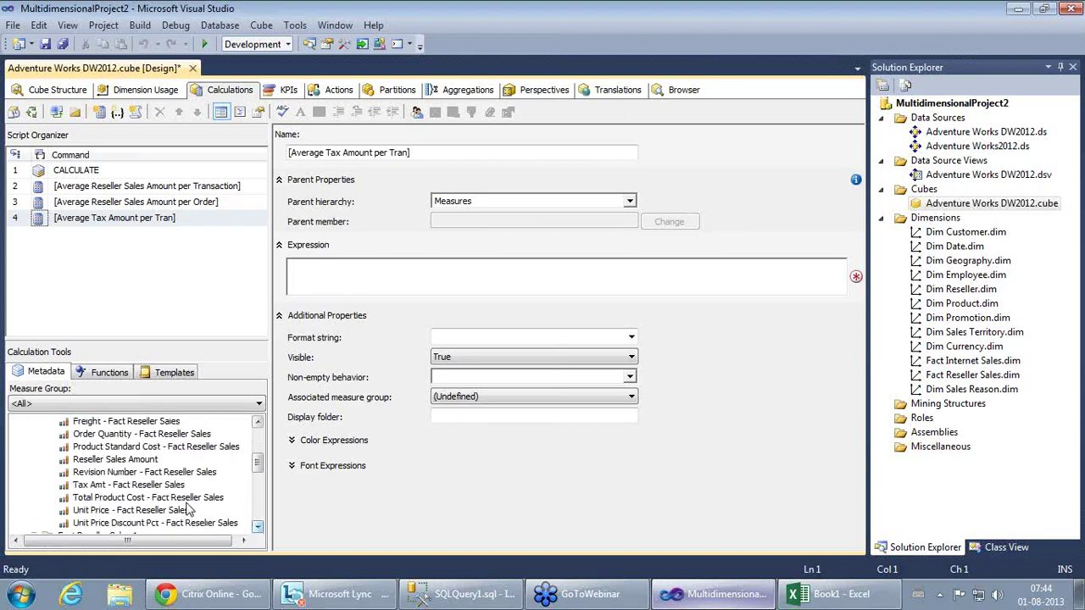
{"action": "left_click_drag", "start_coordinate": [141, 488], "coordinate": [388, 280]}
{"action": "left_click", "coordinate": [558, 274]}
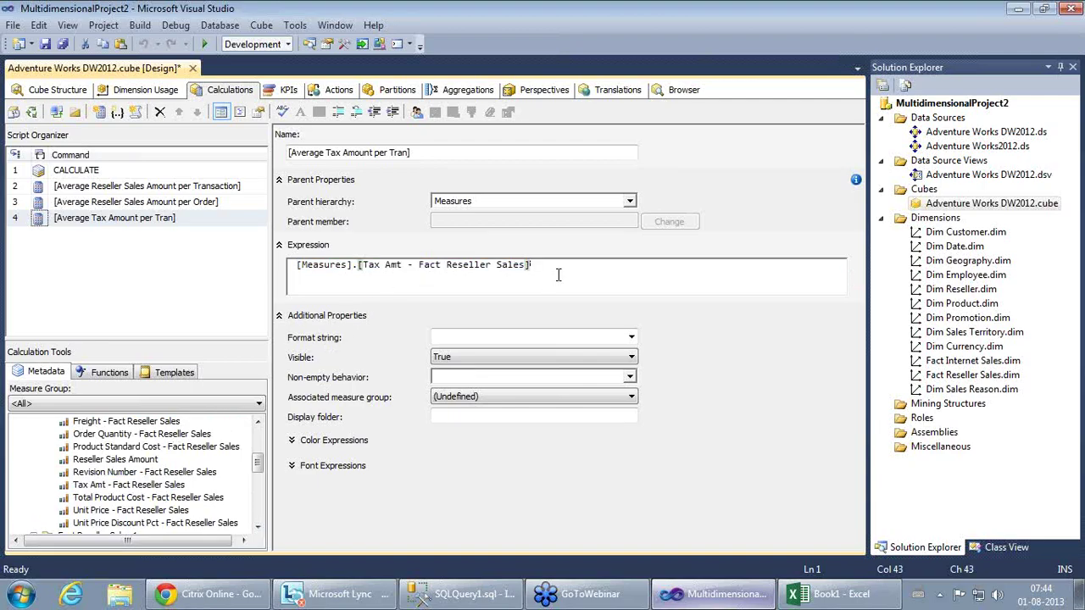
{"action": "type", "text": "/"}
Step: Refresh the cube metadata and add [Measures].[Tax Amt Count] as the divisor in the expression
{"action": "left_click", "coordinate": [258, 528]}
{"action": "left_click", "coordinate": [258, 528]}
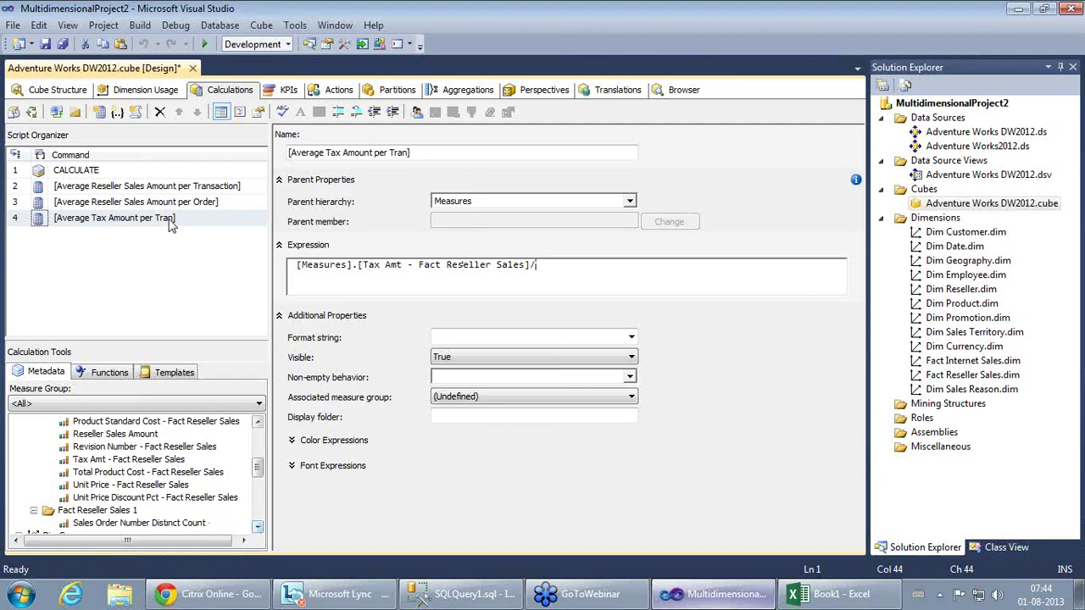
{"action": "left_click", "coordinate": [55, 114]}
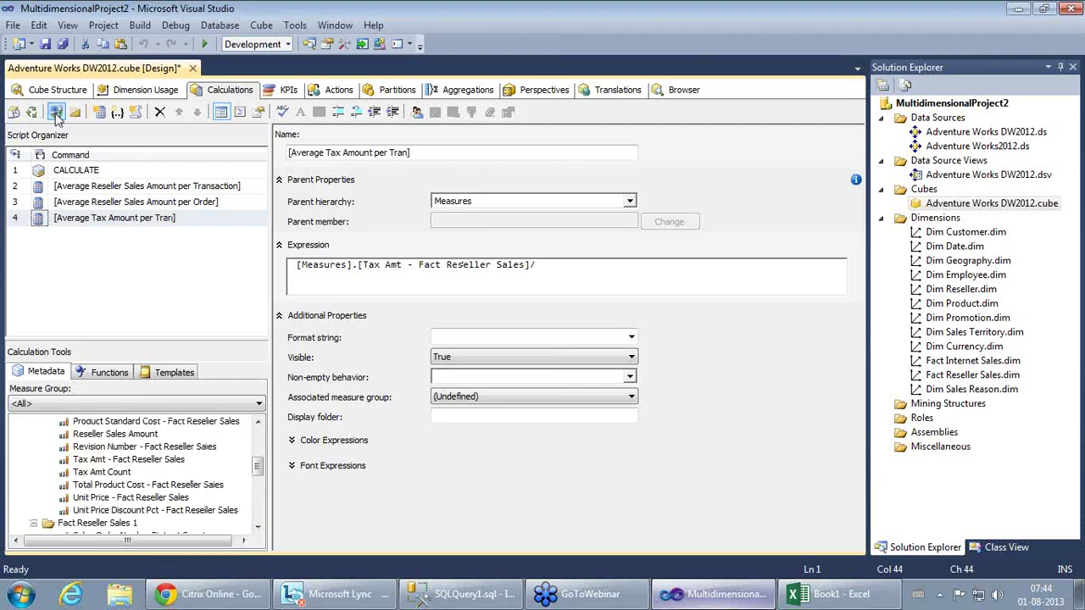
{"action": "left_click", "coordinate": [104, 475]}
{"action": "left_click_drag", "start_coordinate": [106, 479], "coordinate": [570, 293]}
{"action": "left_click", "coordinate": [722, 271]}
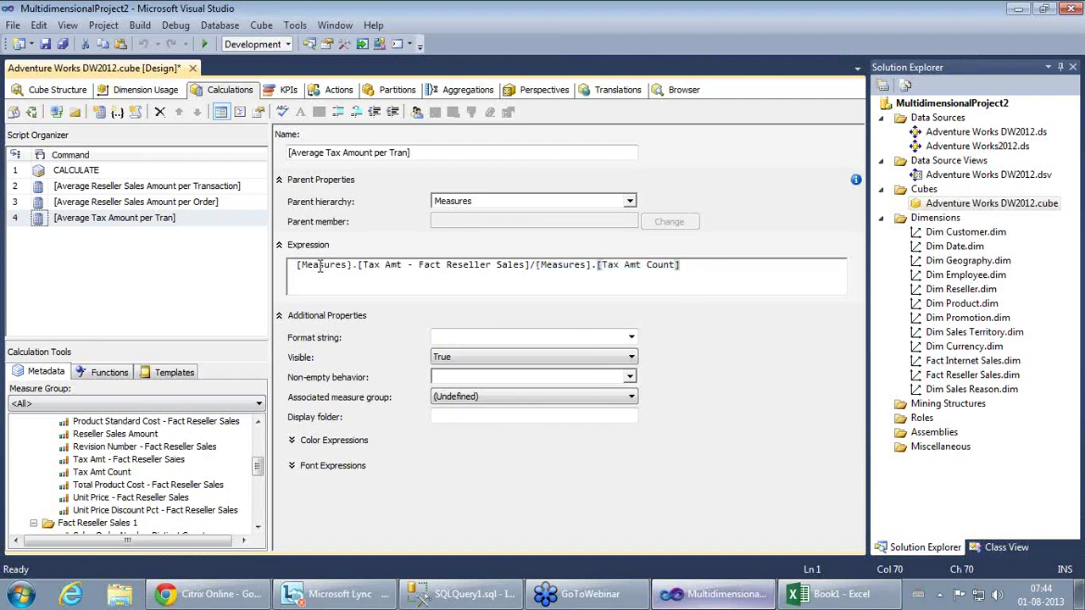
{"action": "left_click_drag", "start_coordinate": [297, 266], "coordinate": [695, 273]}
{"action": "left_click", "coordinate": [580, 278]}
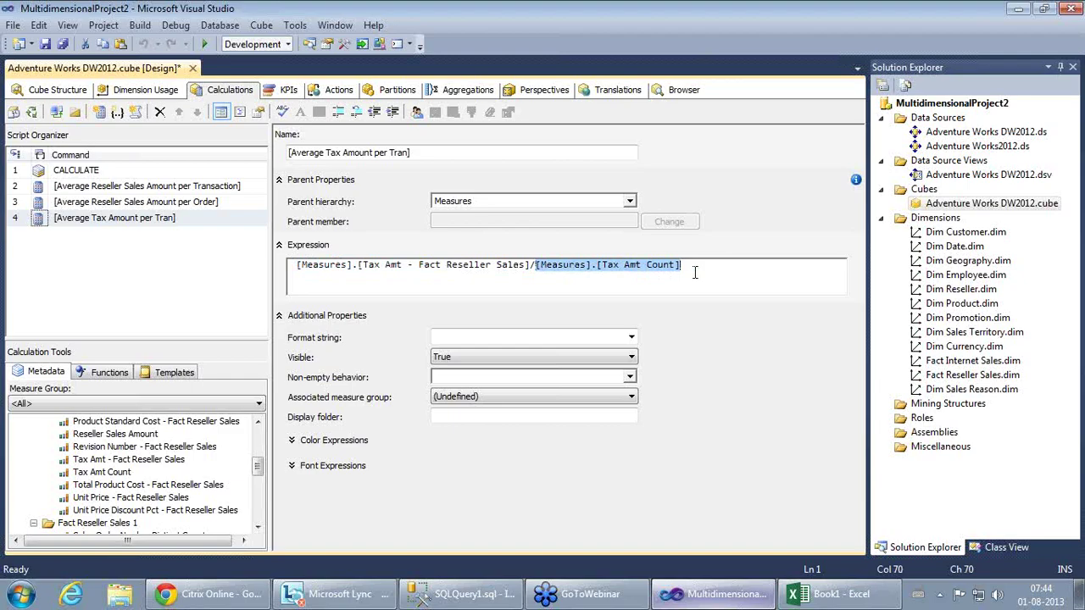
{"action": "left_click", "coordinate": [695, 272]}
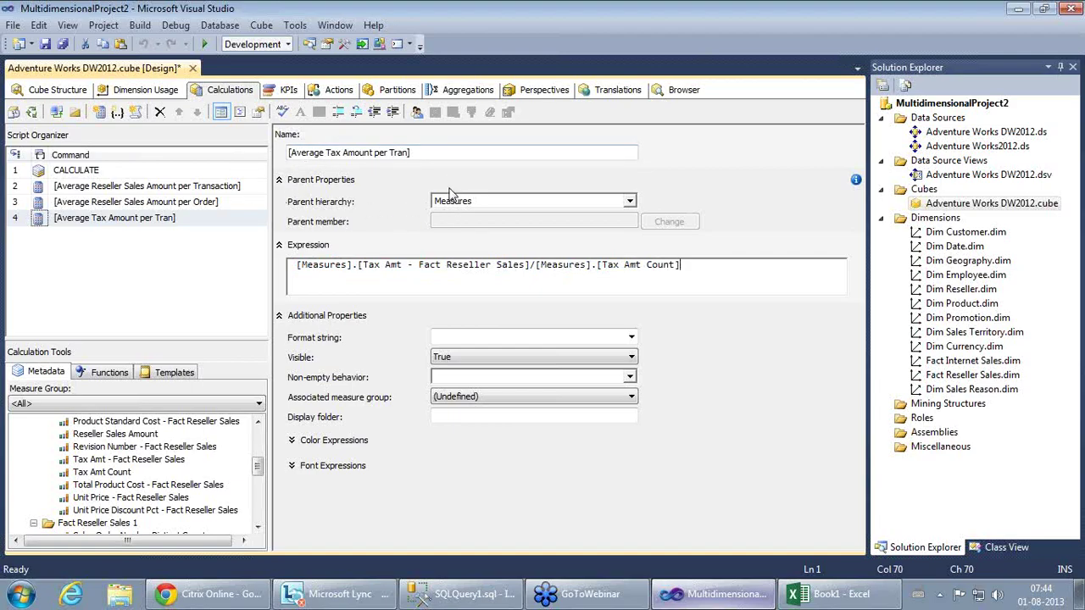
Step: Set the calculated member's format string to "#,###,#0.0;-#,###,#0.0" and its visibility to True
{"action": "left_click", "coordinate": [632, 338]}
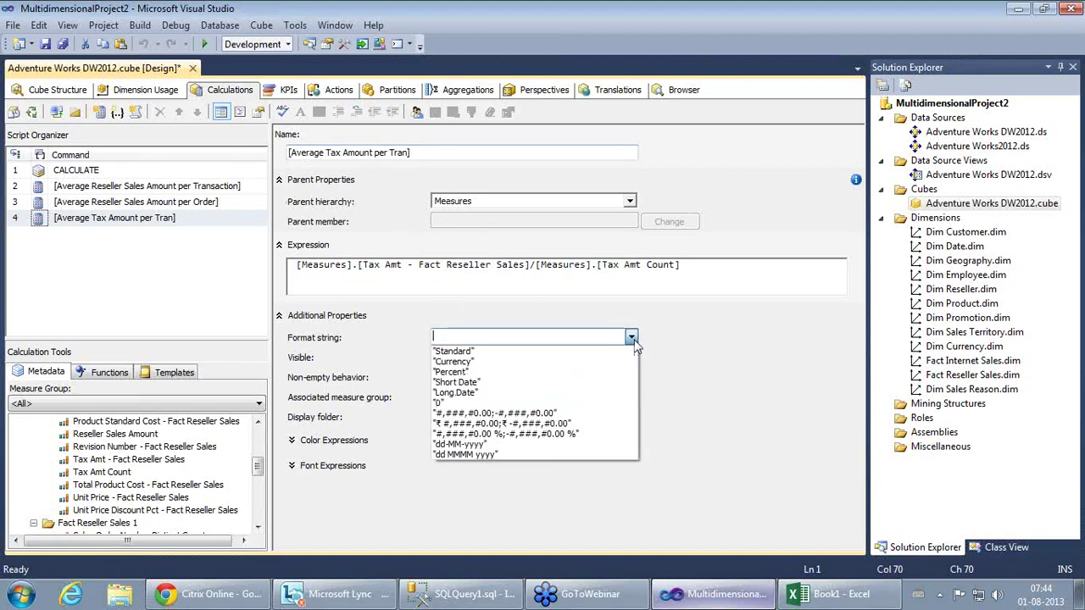
{"action": "left_click", "coordinate": [552, 414]}
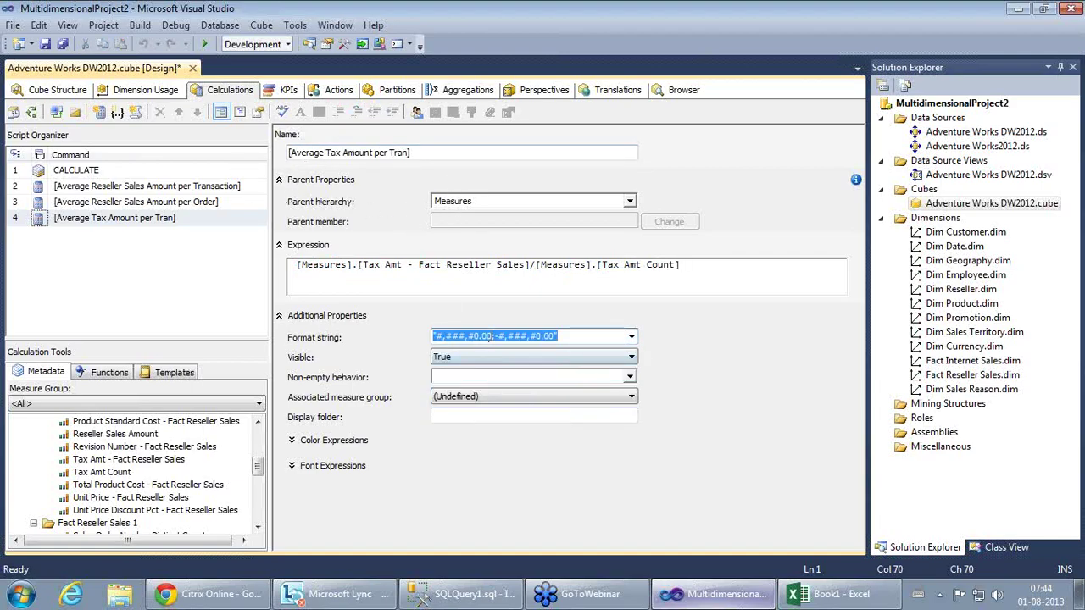
{"action": "left_click", "coordinate": [492, 336]}
{"action": "key", "text": "BackSpace"}
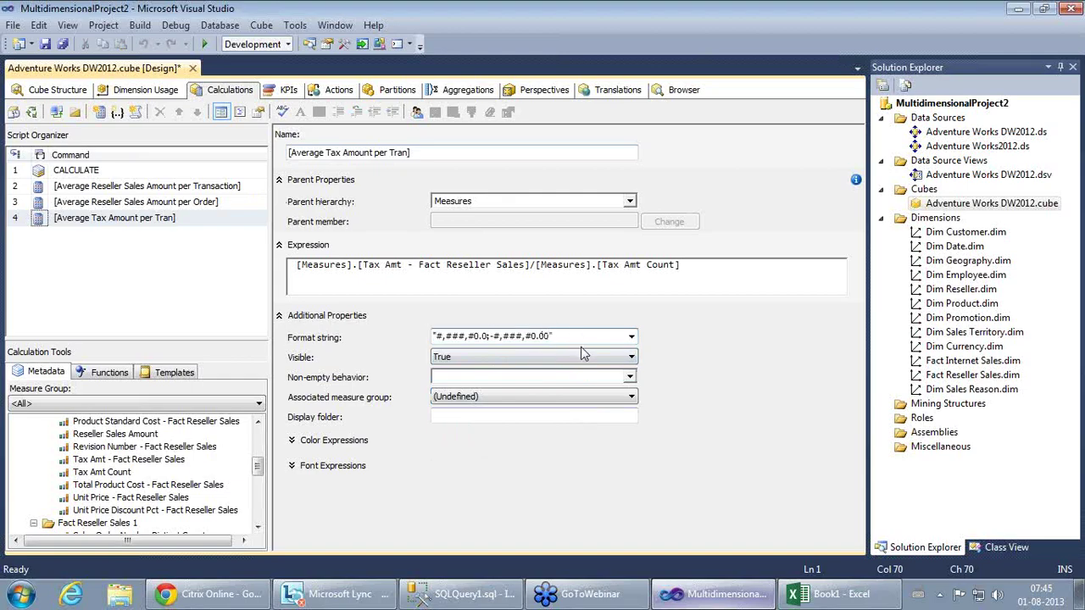
{"action": "key", "text": "BackSpace"}
{"action": "left_click", "coordinate": [468, 359]}
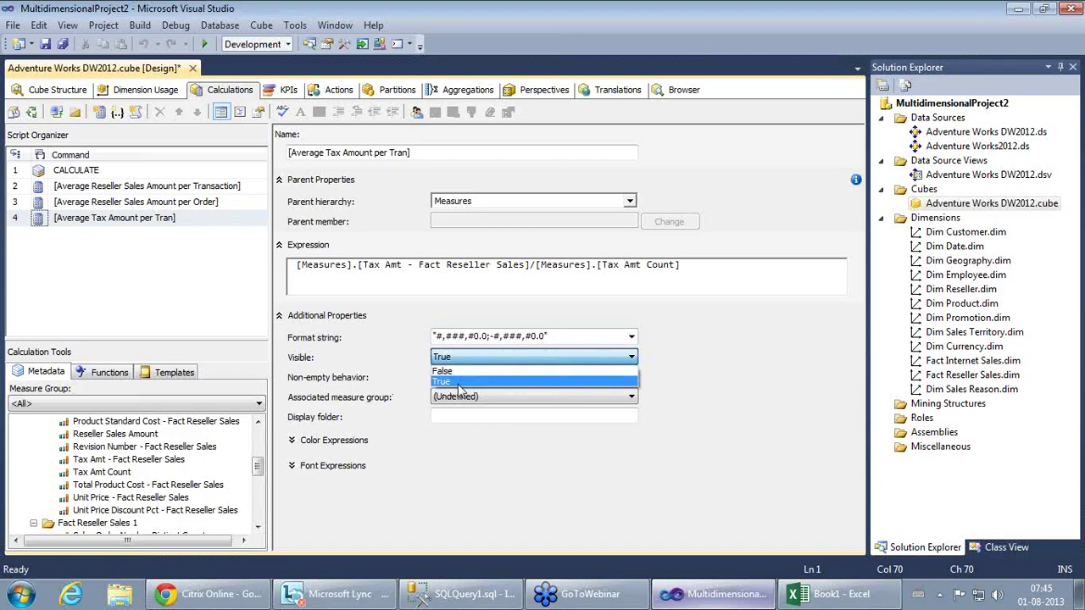
{"action": "left_click", "coordinate": [458, 383]}
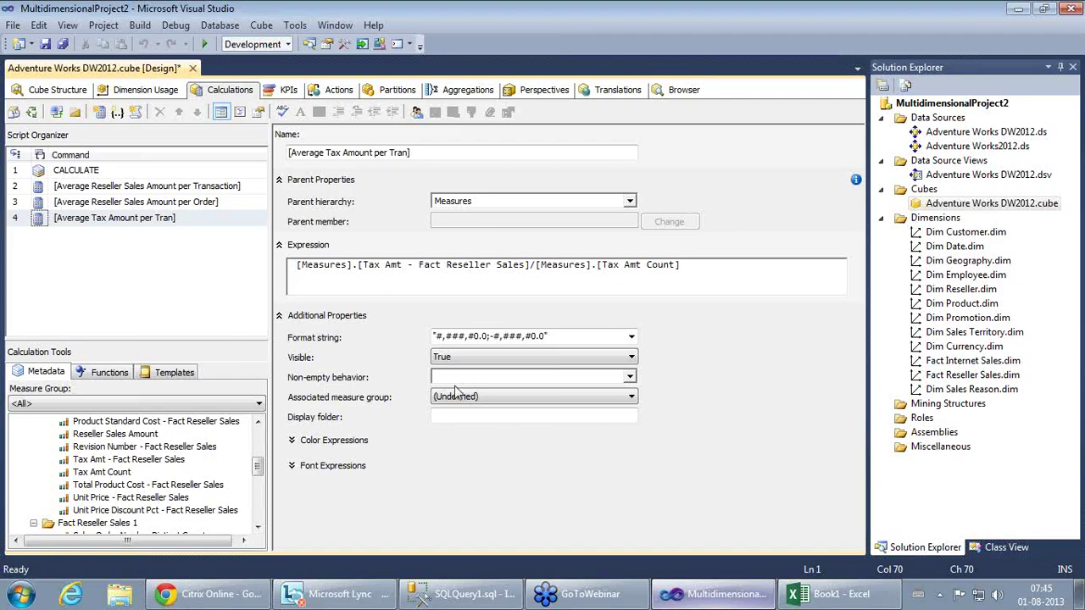
Step: Associate the average tax member with the Fact Reseller Sales measure group and save the cube
{"action": "left_click", "coordinate": [630, 397]}
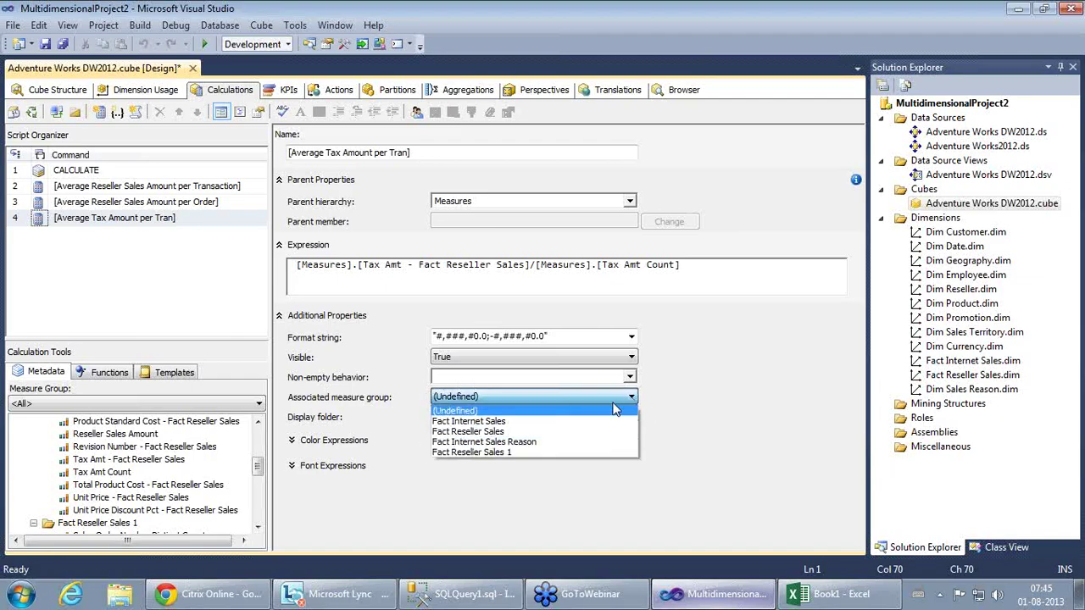
{"action": "left_click", "coordinate": [498, 432]}
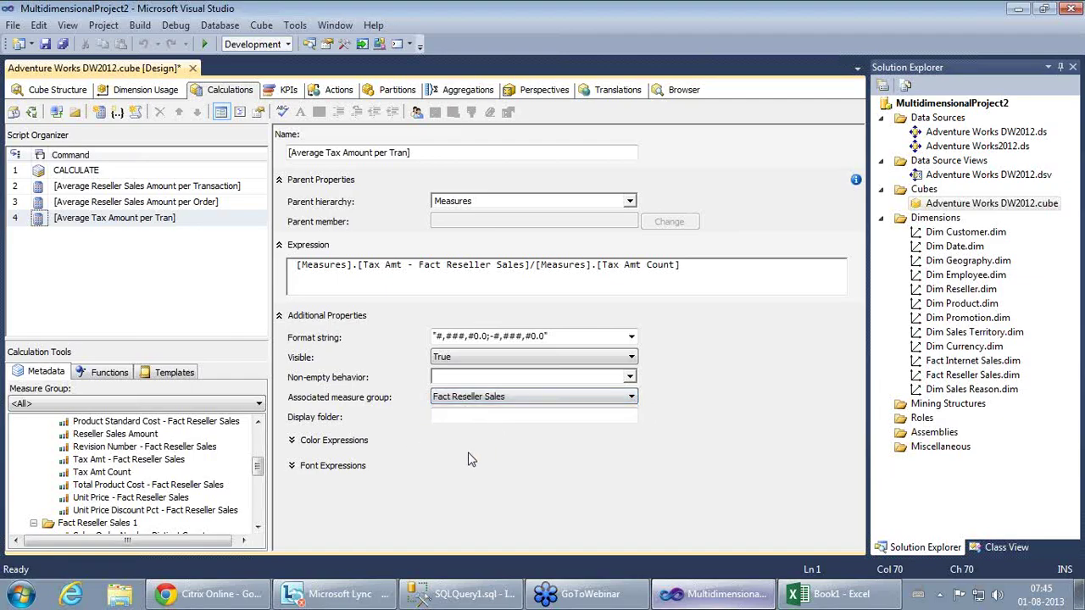
{"action": "left_click", "coordinate": [46, 44]}
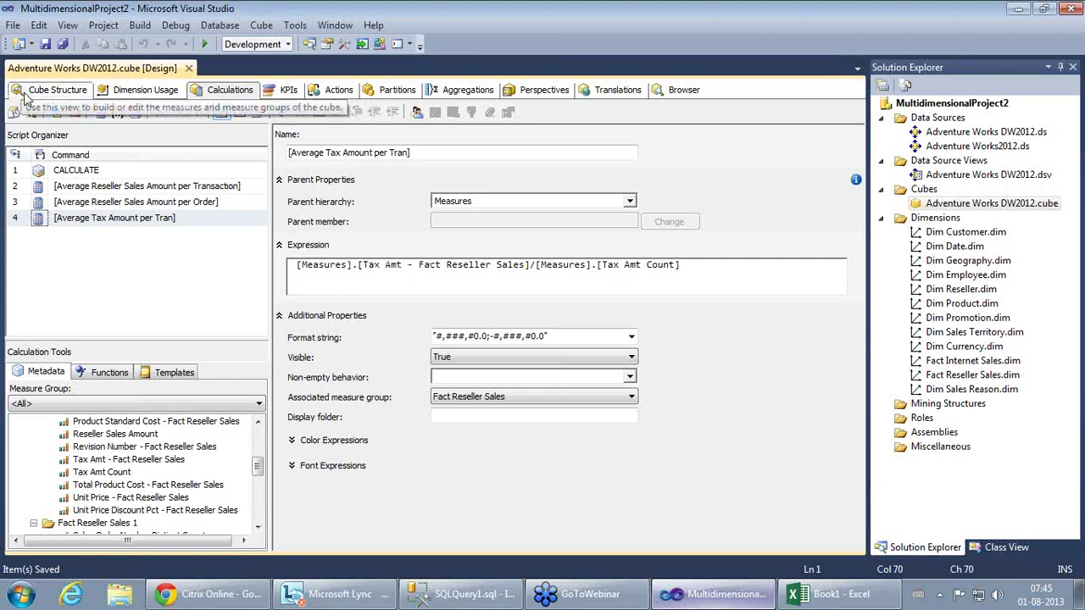
Step: Set the calculated member's non-empty behavior to the Tax Amt - Fact Reseller Sales measure
{"action": "left_click", "coordinate": [632, 378]}
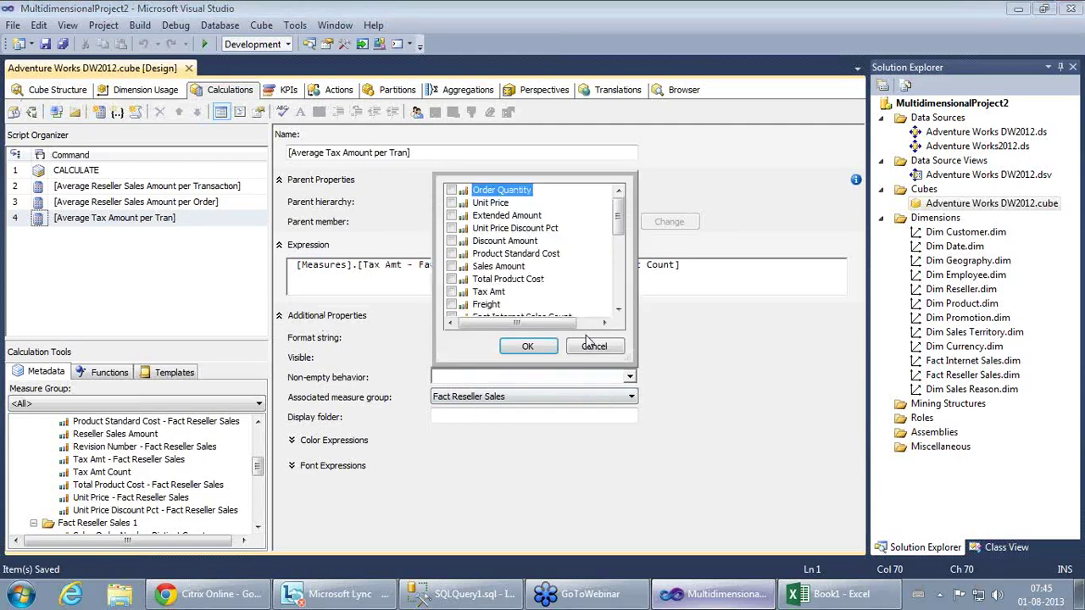
{"action": "left_click", "coordinate": [451, 292]}
{"action": "mouse_move", "coordinate": [619, 207]}
{"action": "left_mouse_down"}
{"action": "mouse_move", "coordinate": [632, 310]}
{"action": "mouse_move", "coordinate": [630, 197]}
{"action": "left_mouse_up"}
{"action": "left_click_drag", "start_coordinate": [619, 222], "coordinate": [638, 295]}
{"action": "left_click", "coordinate": [452, 241]}
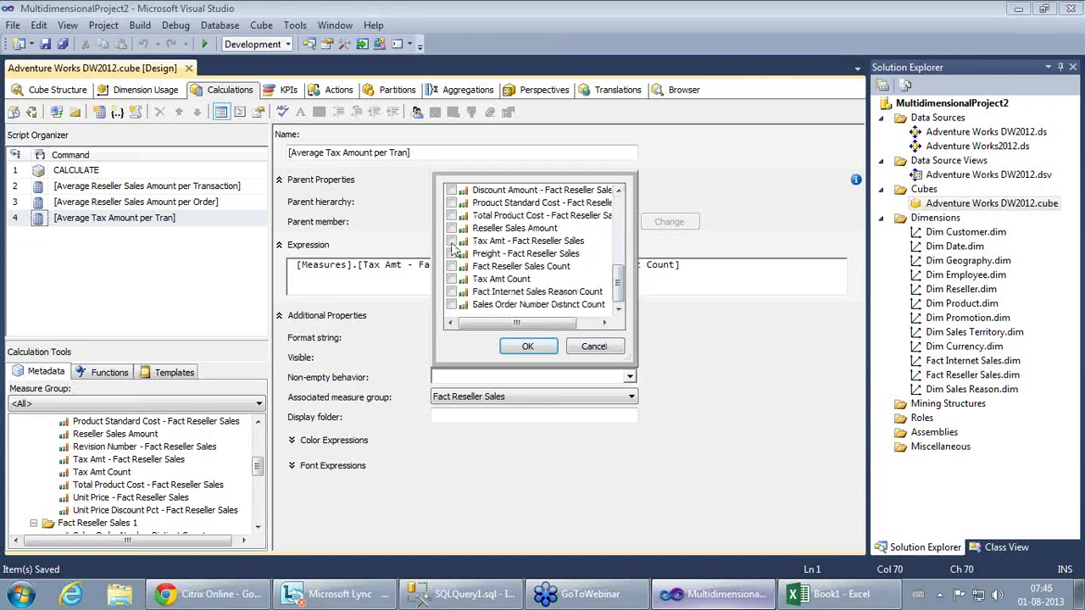
{"action": "left_click", "coordinate": [528, 348]}
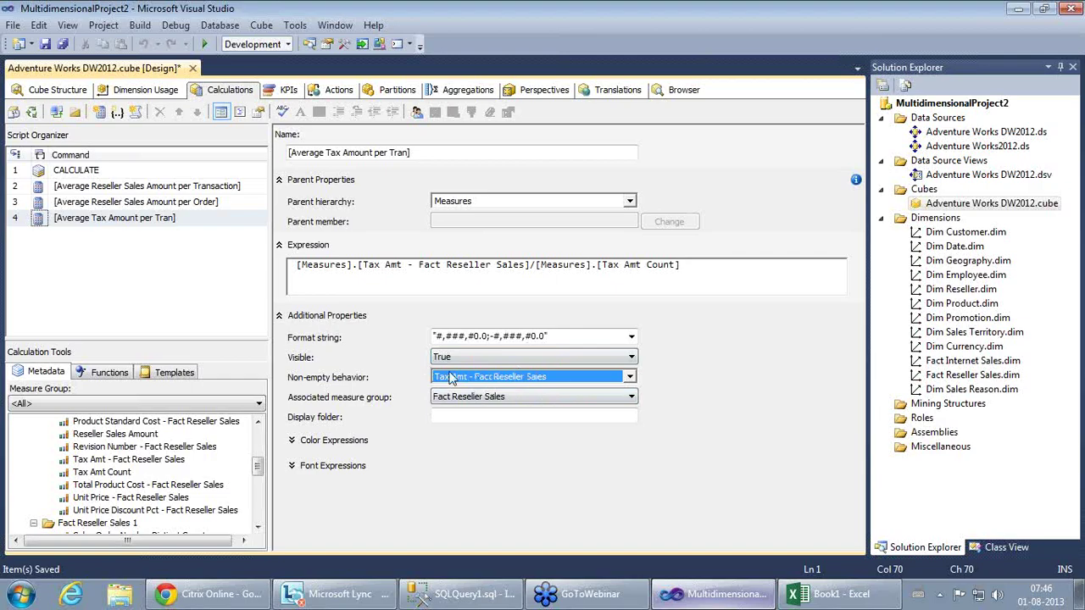
Step: Compare the member's full expression with its non-empty behavior and view the selectable measures without changing the choice
{"action": "left_click_drag", "start_coordinate": [695, 269], "coordinate": [249, 268]}
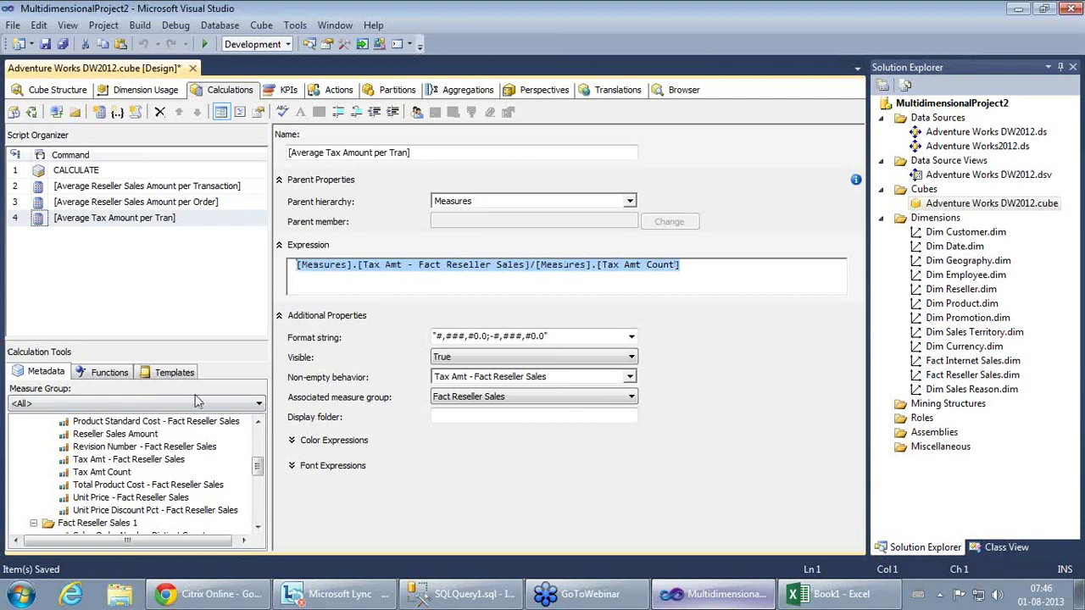
{"action": "left_click", "coordinate": [444, 382]}
{"action": "left_click", "coordinate": [603, 349]}
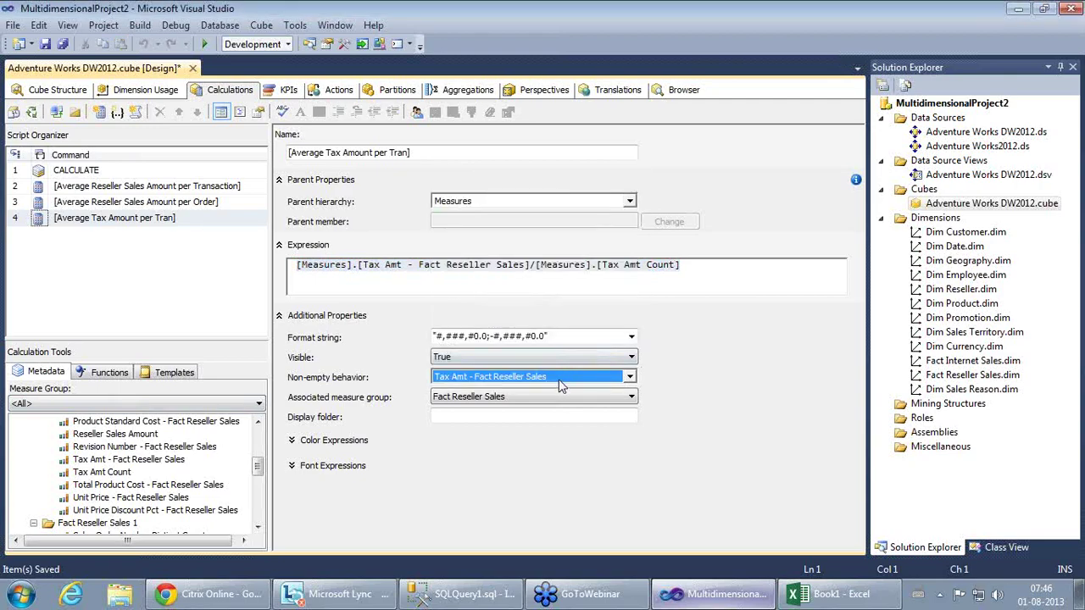
{"action": "left_click", "coordinate": [692, 289]}
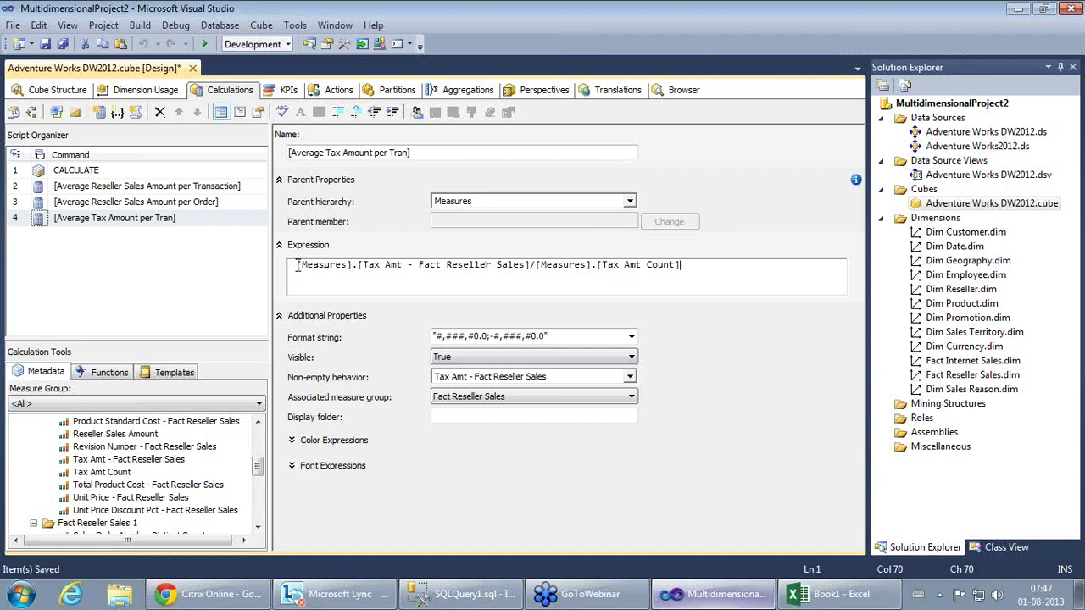
{"action": "left_click_drag", "start_coordinate": [298, 266], "coordinate": [687, 290]}
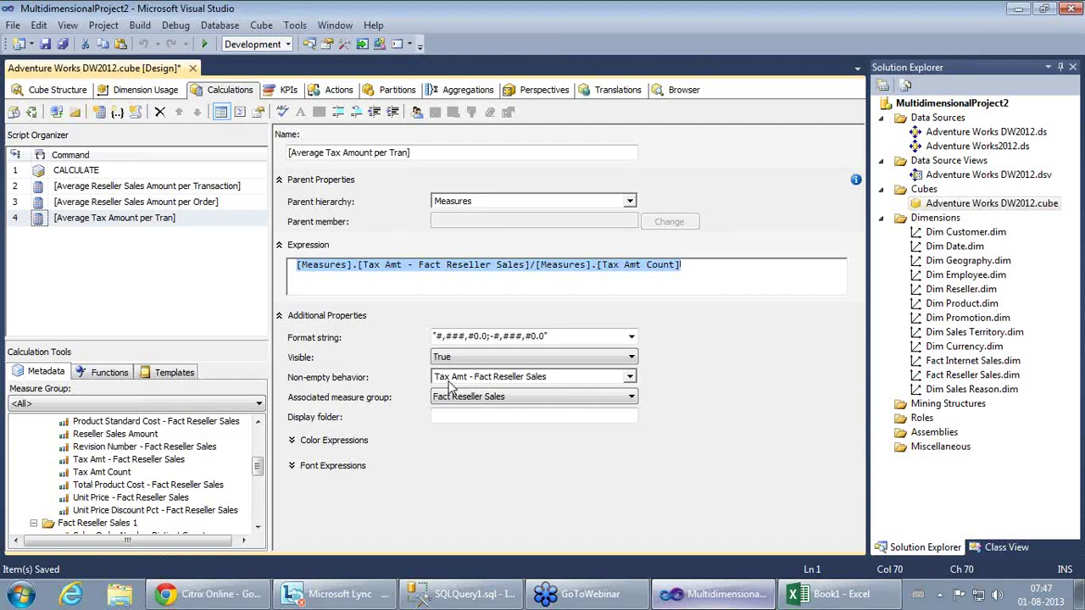
{"action": "left_click", "coordinate": [630, 376]}
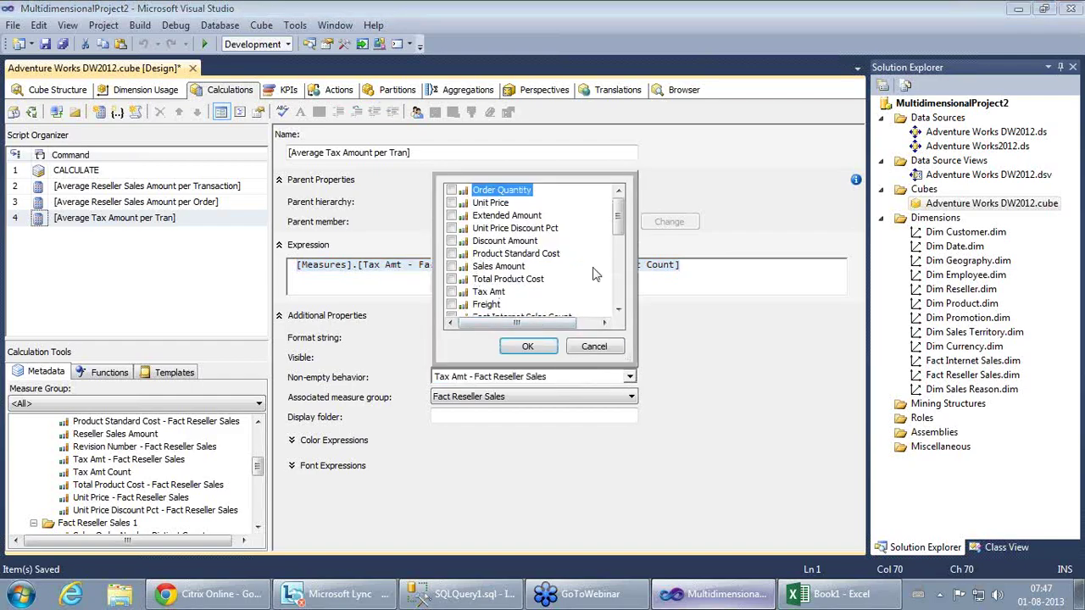
{"action": "left_click", "coordinate": [594, 347]}
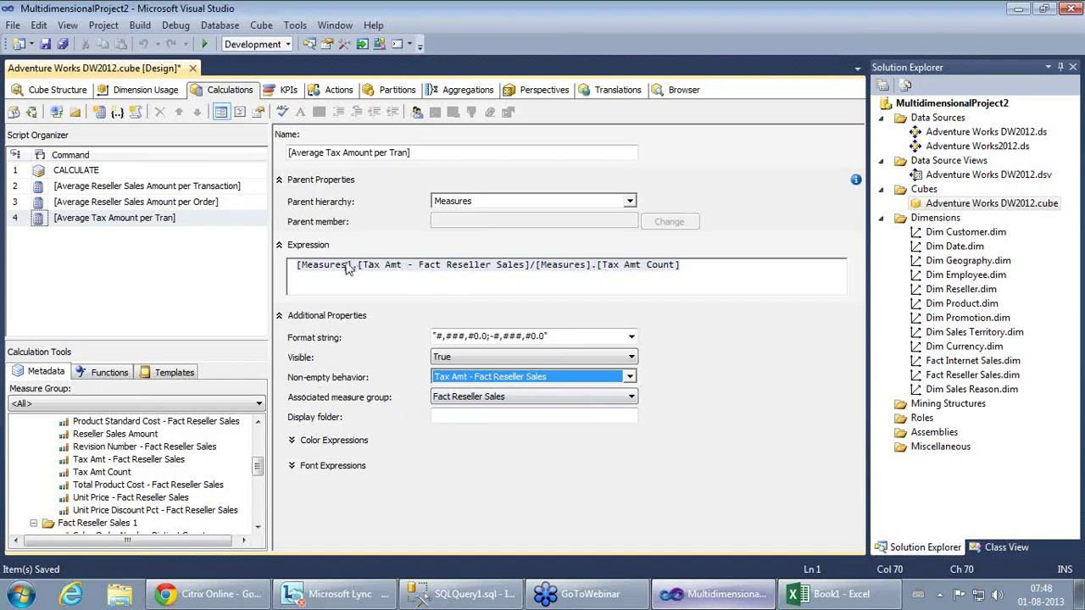
Step: Examine the dividend and the divisor of the average tax expression in relation to the non-empty behavior
{"action": "left_click", "coordinate": [295, 268]}
{"action": "key", "text": "ctrl+a"}
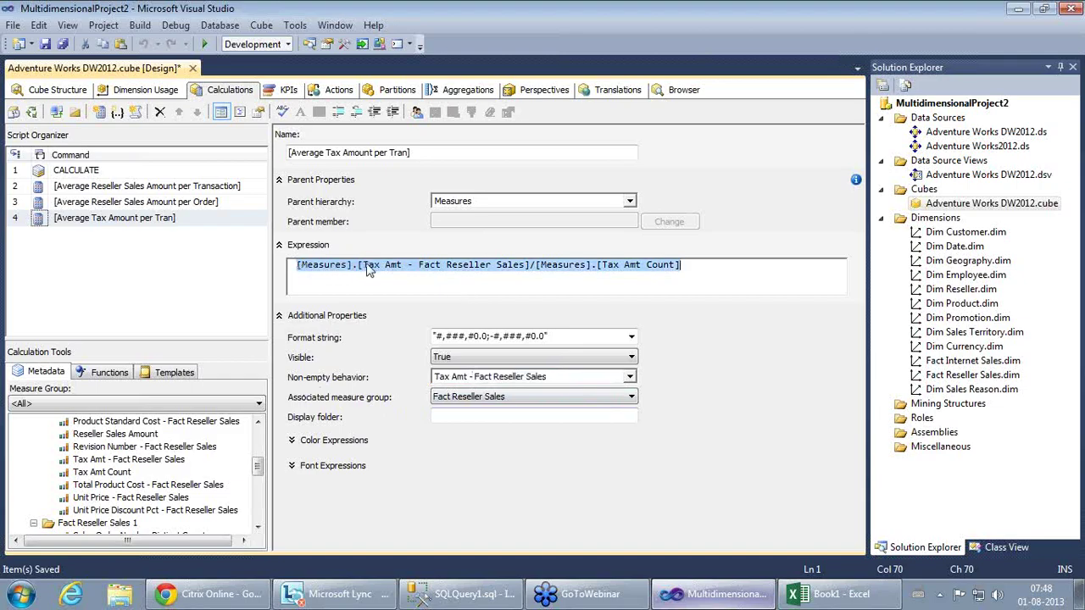
{"action": "left_click", "coordinate": [530, 268]}
{"action": "key", "text": "ctrl+shift+Left"}
{"action": "key", "text": "ctrl+shift+Left"}
{"action": "key", "text": "ctrl+shift+Left"}
{"action": "key", "text": "ctrl+shift+Left"}
{"action": "key", "text": "ctrl+shift+Left"}
{"action": "key", "text": "ctrl+shift+Left"}
{"action": "key", "text": "ctrl+shift+Left"}
{"action": "key", "text": "ctrl+shift+Left"}
{"action": "key", "text": "ctrl+shift+Left"}
{"action": "key", "text": "ctrl+shift+Left"}
{"action": "key", "text": "ctrl+shift+Left"}
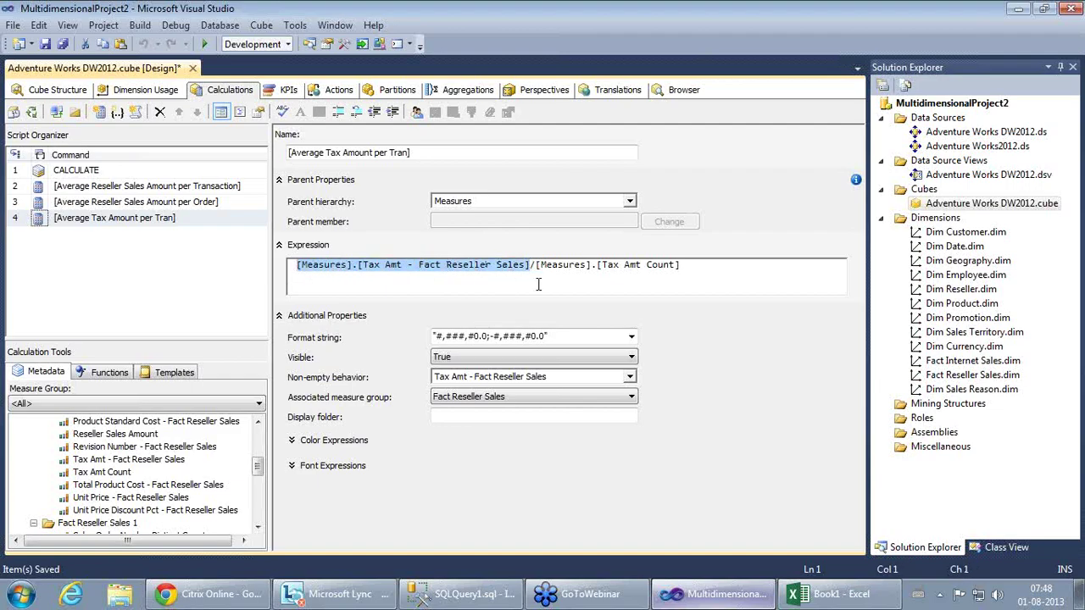
{"action": "left_click", "coordinate": [537, 285]}
{"action": "left_click_drag", "start_coordinate": [535, 266], "coordinate": [719, 273]}
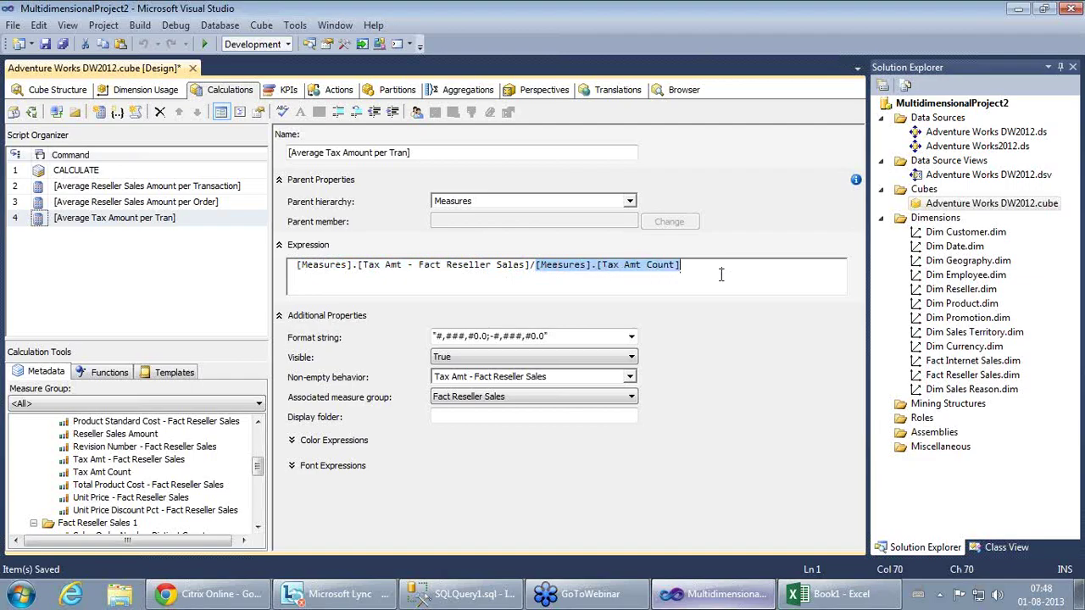
{"action": "left_click", "coordinate": [604, 276]}
{"action": "left_click_drag", "start_coordinate": [534, 265], "coordinate": [687, 270]}
{"action": "left_click", "coordinate": [512, 265]}
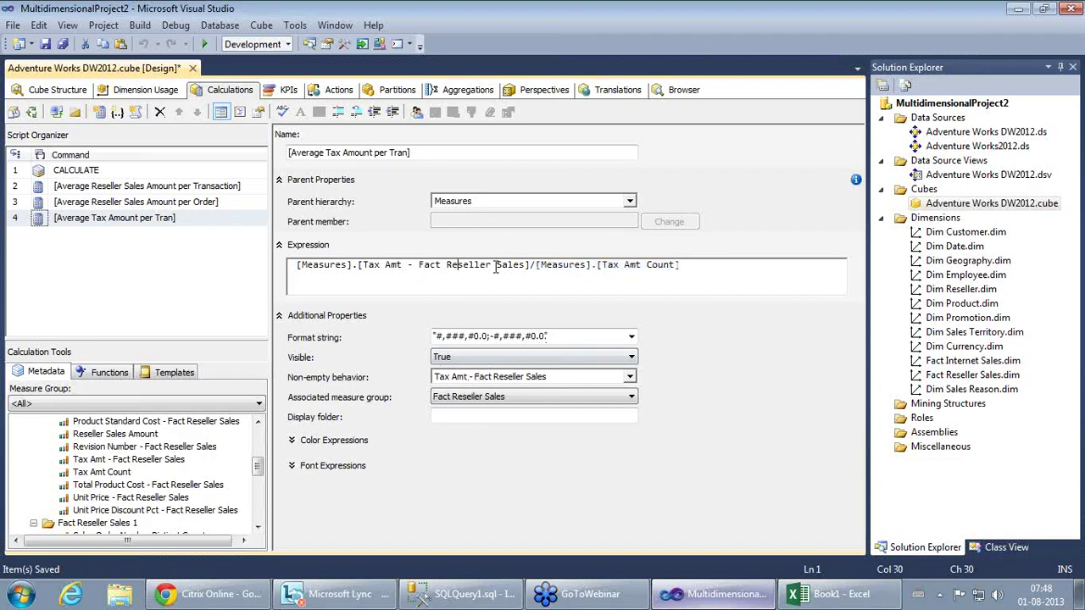
{"action": "left_click_drag", "start_coordinate": [530, 266], "coordinate": [297, 266]}
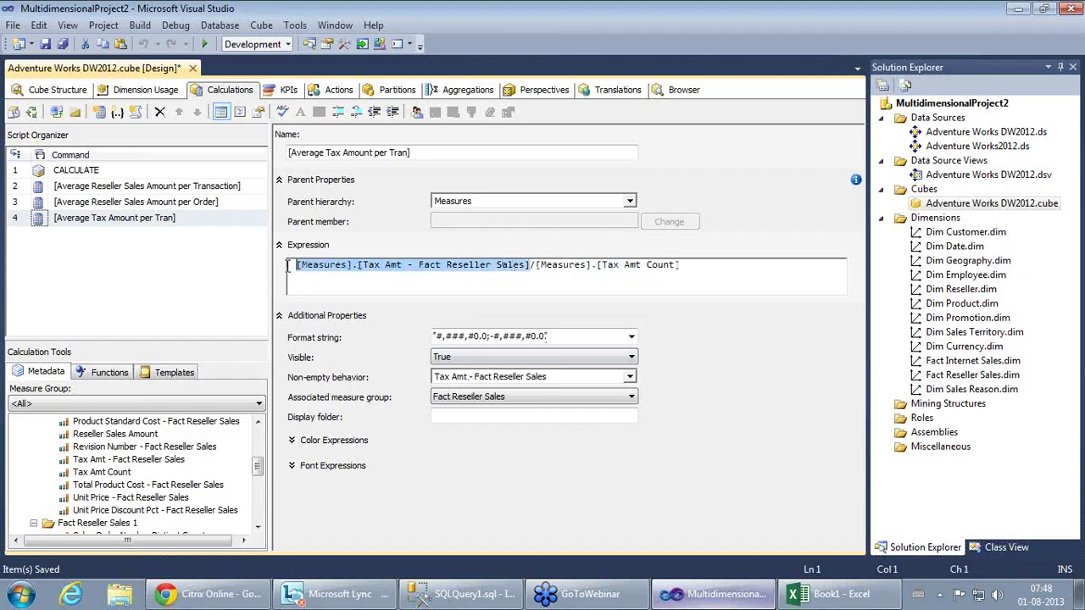
{"action": "left_click_drag", "start_coordinate": [536, 265], "coordinate": [717, 269]}
{"action": "left_click", "coordinate": [493, 293]}
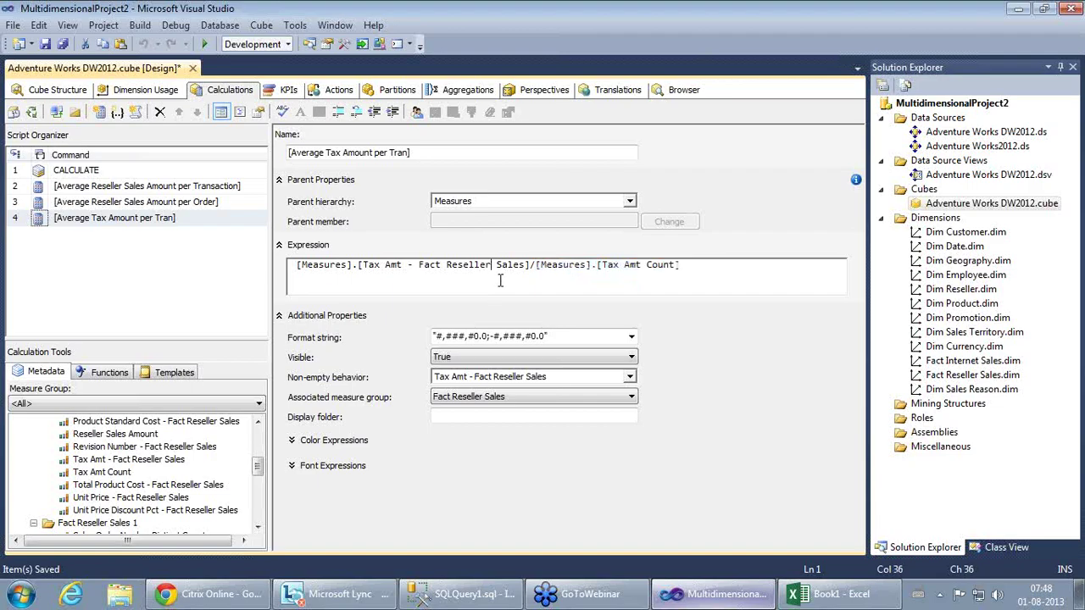
{"action": "left_click_drag", "start_coordinate": [532, 265], "coordinate": [295, 265]}
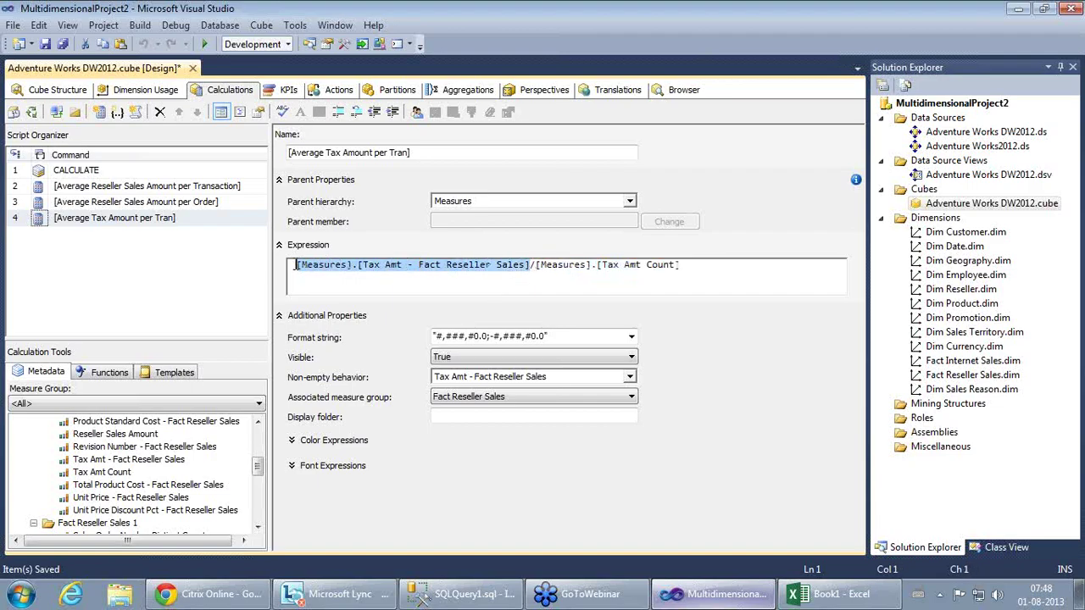
{"action": "left_click", "coordinate": [480, 294]}
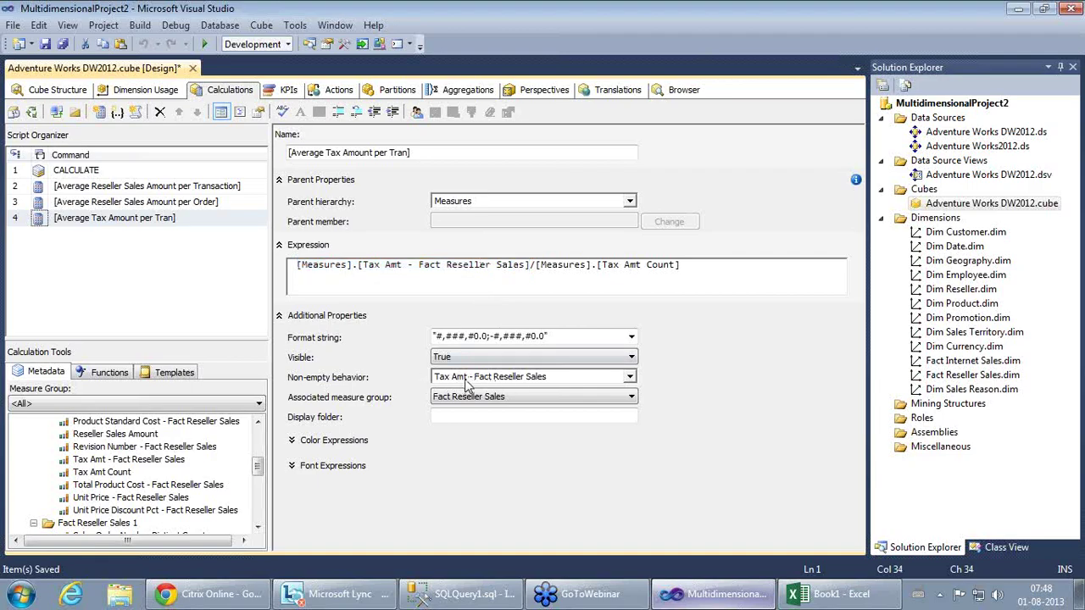
Step: Swap the dividend and divisor so the expression reads [Measures].[Tax Amt Count]/[Measures].[Tax Amt - Fact Reseller Sales]
{"action": "left_click", "coordinate": [490, 269]}
{"action": "left_click", "coordinate": [529, 266]}
{"action": "key", "text": "ctrl+shift+Left"}
{"action": "key", "text": "ctrl+shift+Left"}
{"action": "key", "text": "ctrl+shift+Left"}
{"action": "key", "text": "ctrl+shift+Left"}
{"action": "key", "text": "ctrl+shift+Left"}
{"action": "key", "text": "ctrl+shift+Left"}
{"action": "key", "text": "ctrl+shift+Left"}
{"action": "key", "text": "ctrl+shift+Left"}
{"action": "key", "text": "ctrl+shift+Left"}
{"action": "key", "text": "ctrl+shift+Left"}
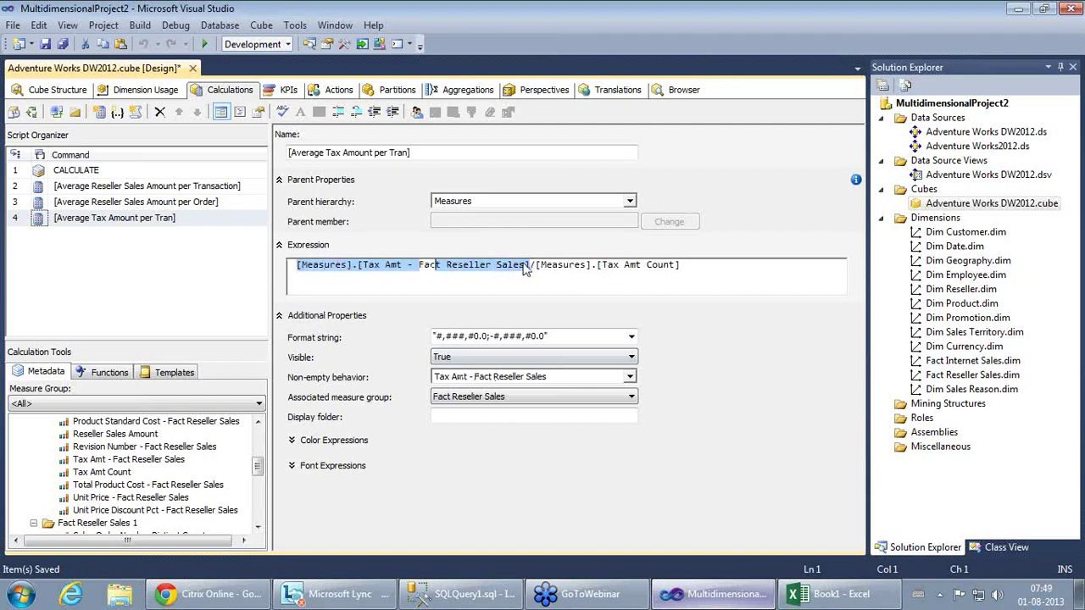
{"action": "left_click_drag", "start_coordinate": [530, 268], "coordinate": [718, 274]}
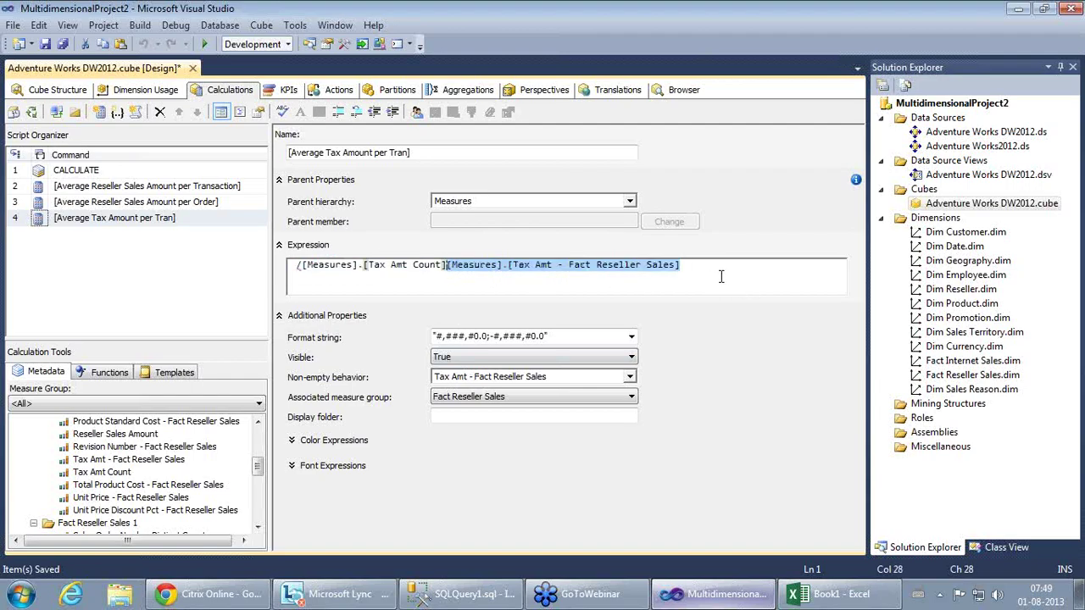
{"action": "left_click", "coordinate": [301, 266]}
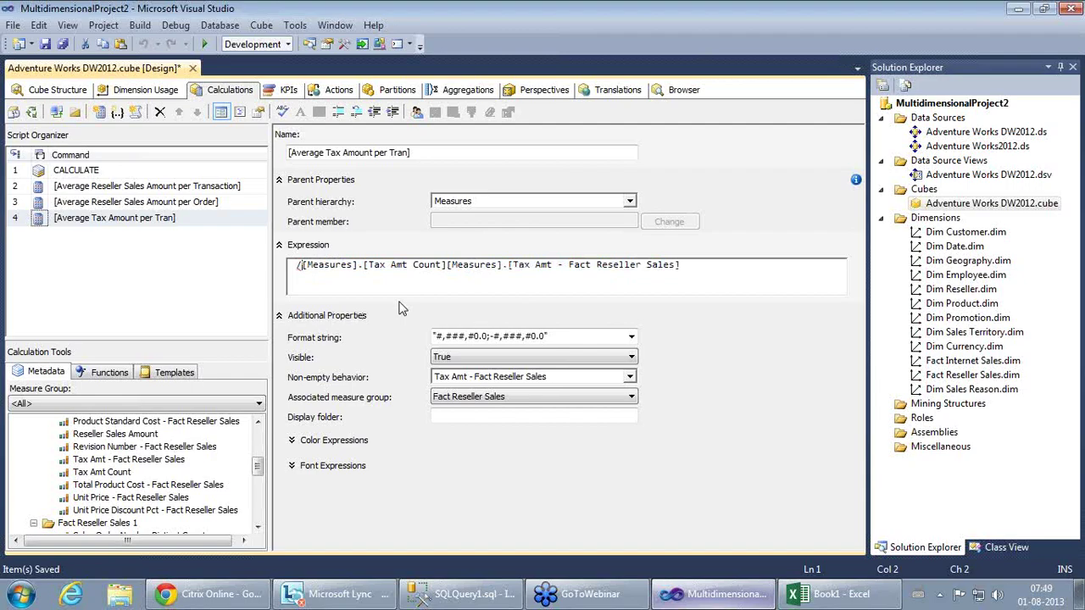
{"action": "key", "text": "BackSpace"}
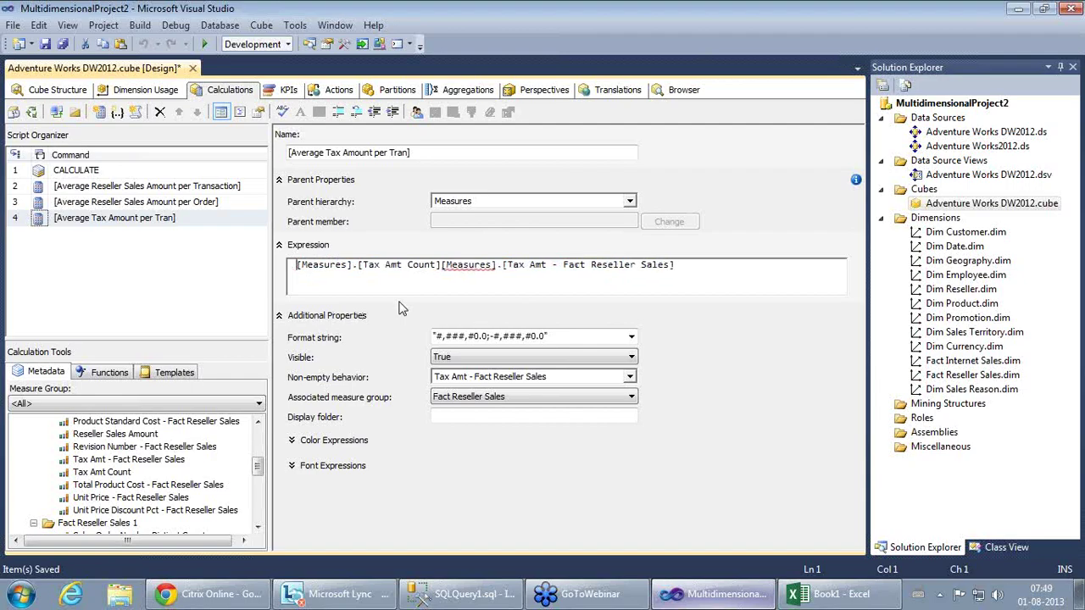
{"action": "left_click", "coordinate": [442, 264]}
{"action": "type", "text": "/"}
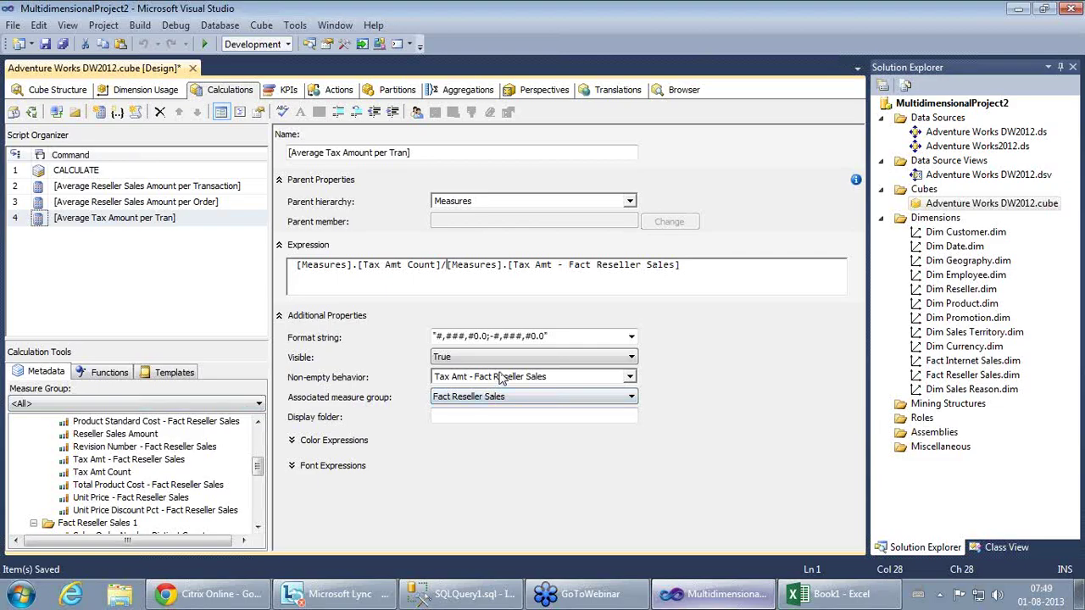
{"action": "left_click", "coordinate": [689, 266]}
Step: Compare the average tax member with the definitions of the two average reseller sales members
{"action": "left_click", "coordinate": [109, 219]}
{"action": "left_click", "coordinate": [131, 204]}
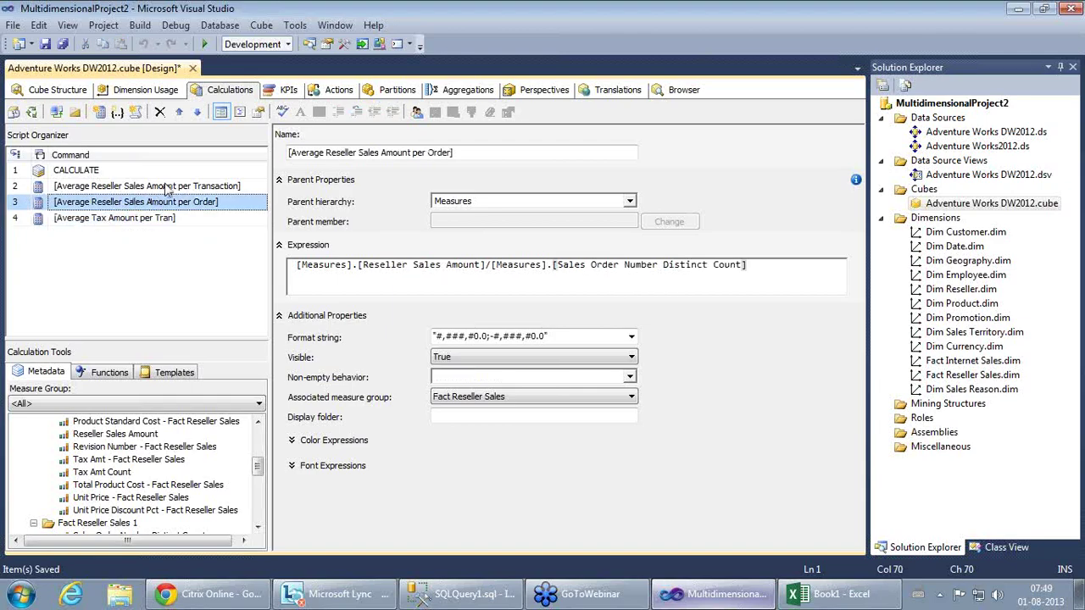
{"action": "left_click", "coordinate": [166, 188]}
{"action": "left_click", "coordinate": [165, 219]}
{"action": "left_click", "coordinate": [353, 271]}
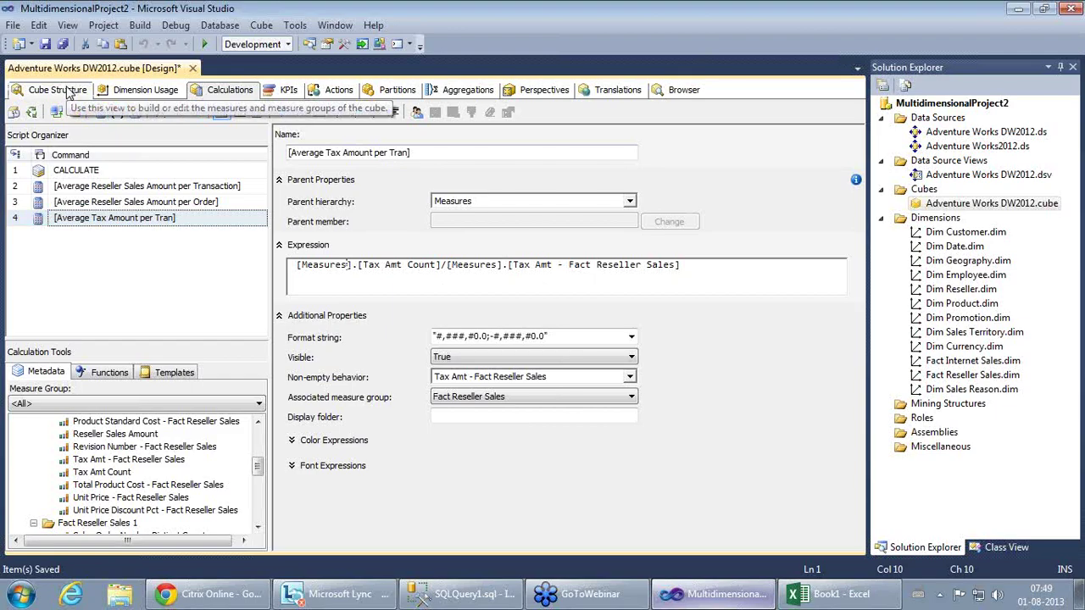
Step: Review the reseller sales measures in the cube structure and how the dimensions relate to the measure groups
{"action": "left_click", "coordinate": [68, 90]}
{"action": "left_click", "coordinate": [128, 266]}
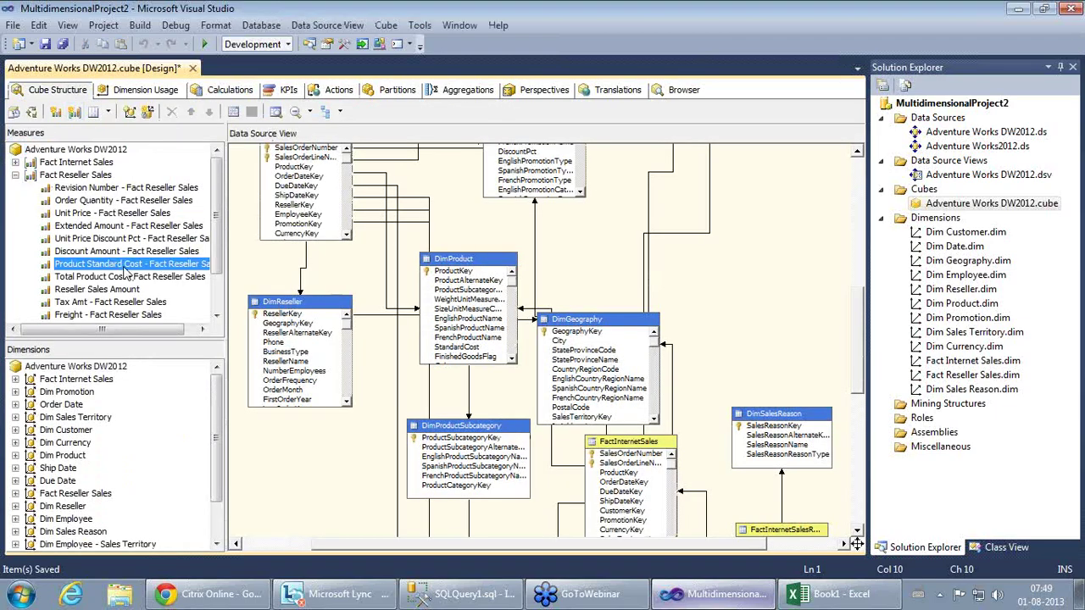
{"action": "left_click", "coordinate": [120, 290]}
{"action": "left_click", "coordinate": [140, 90]}
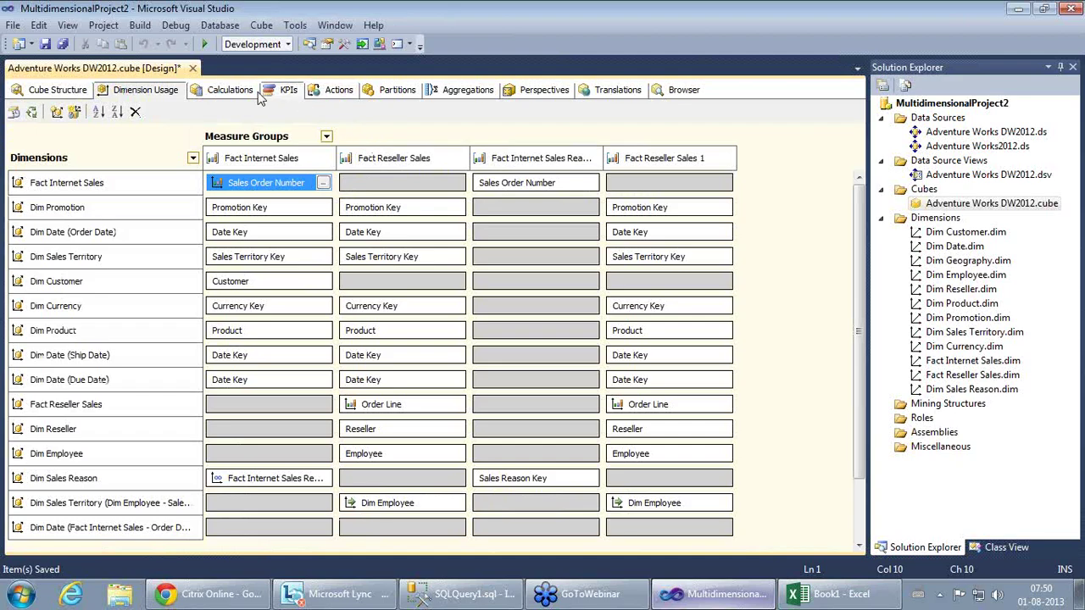
Step: Return to the average tax calculation and save the cube
{"action": "left_click", "coordinate": [228, 90]}
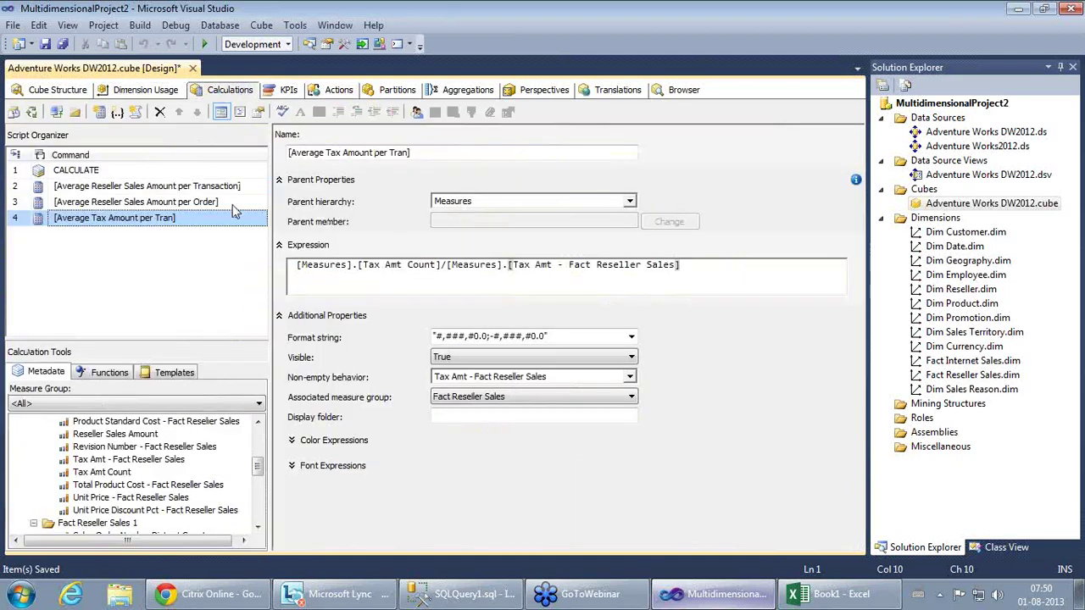
{"action": "left_click", "coordinate": [714, 263]}
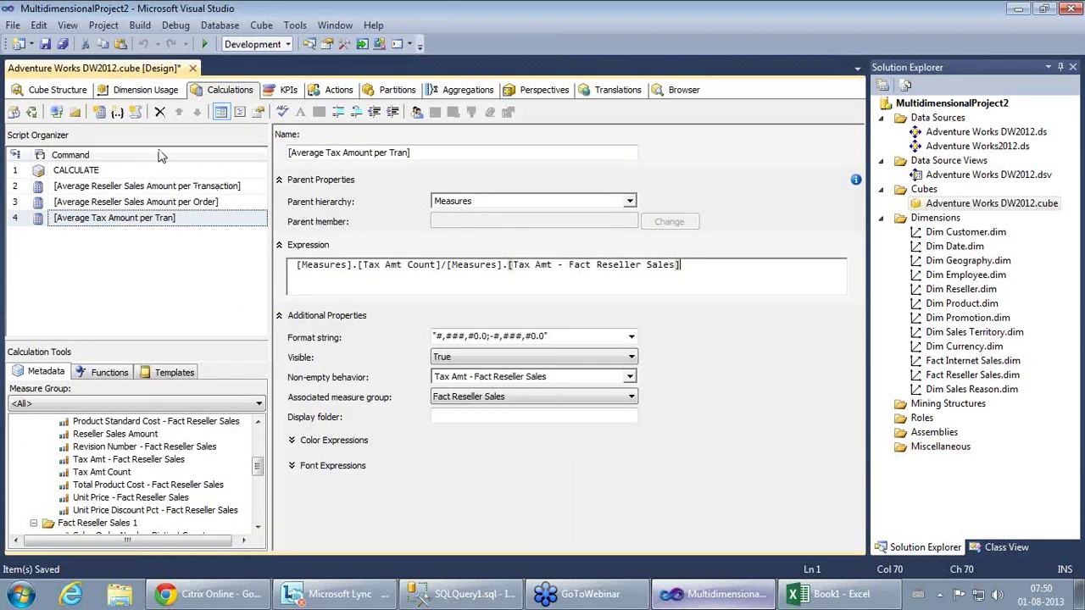
{"action": "left_click", "coordinate": [45, 44]}
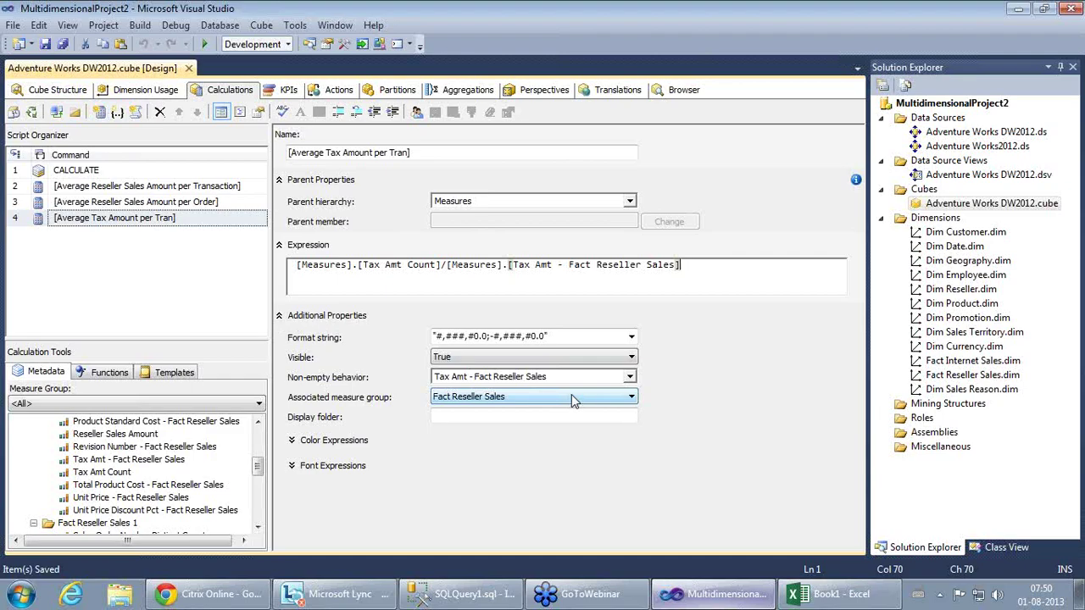
Step: View the average reseller sales columns in the Excel PivotTable, then return to Visual Studio to compare the cube's measures with its calculations
{"action": "left_click", "coordinate": [831, 595]}
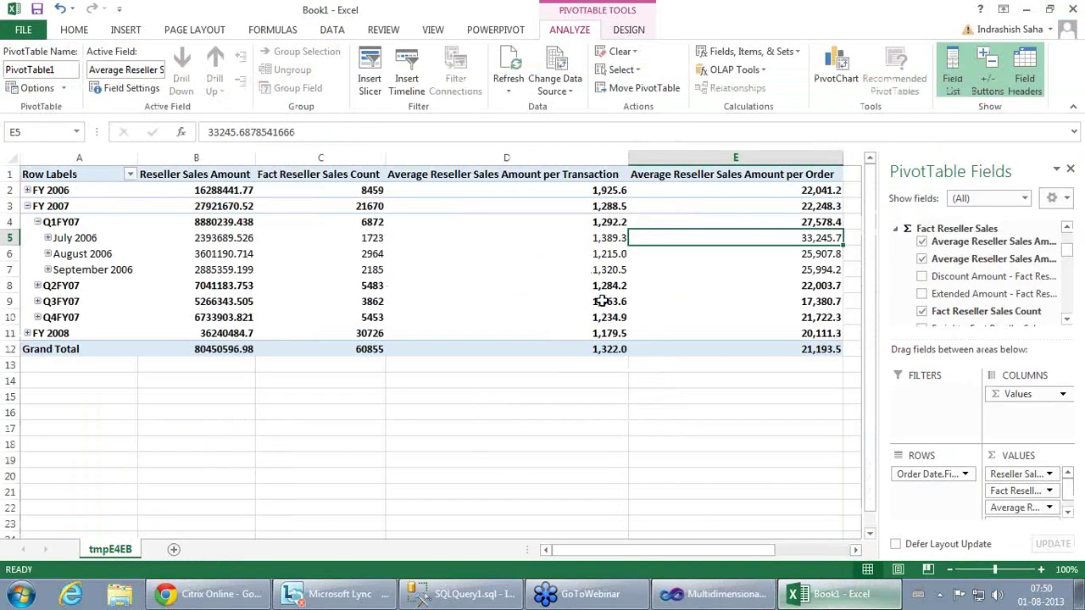
{"action": "key", "text": "alt+Tab"}
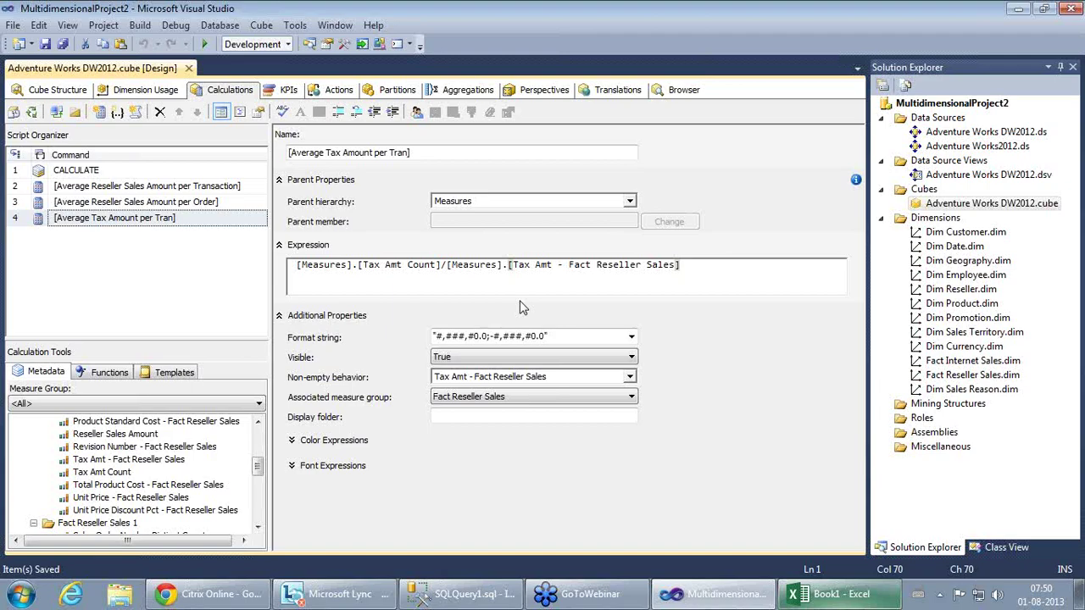
{"action": "left_click", "coordinate": [14, 90]}
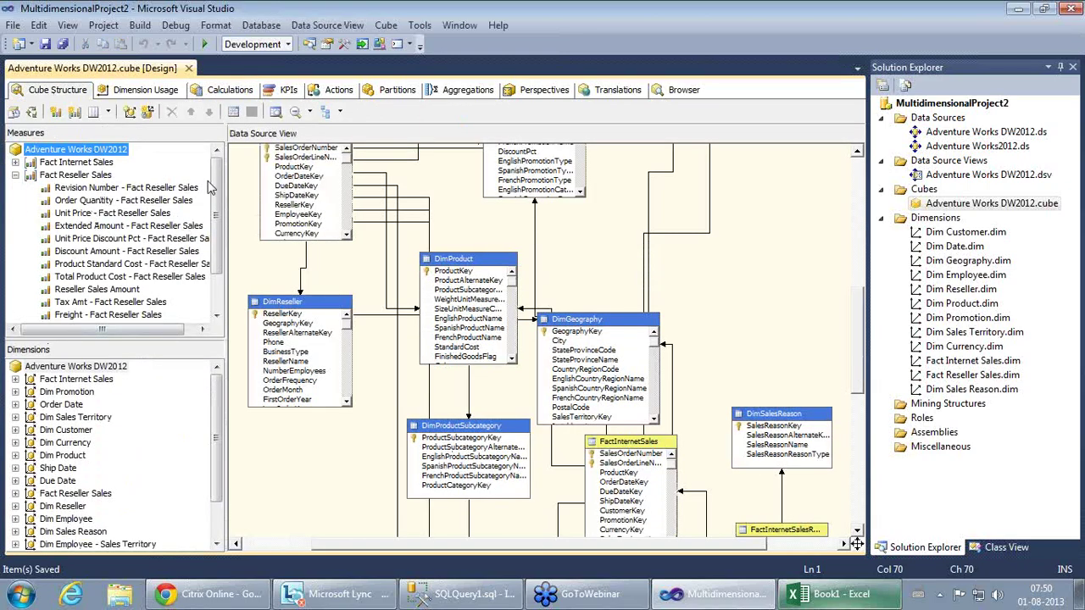
{"action": "left_click", "coordinate": [222, 90]}
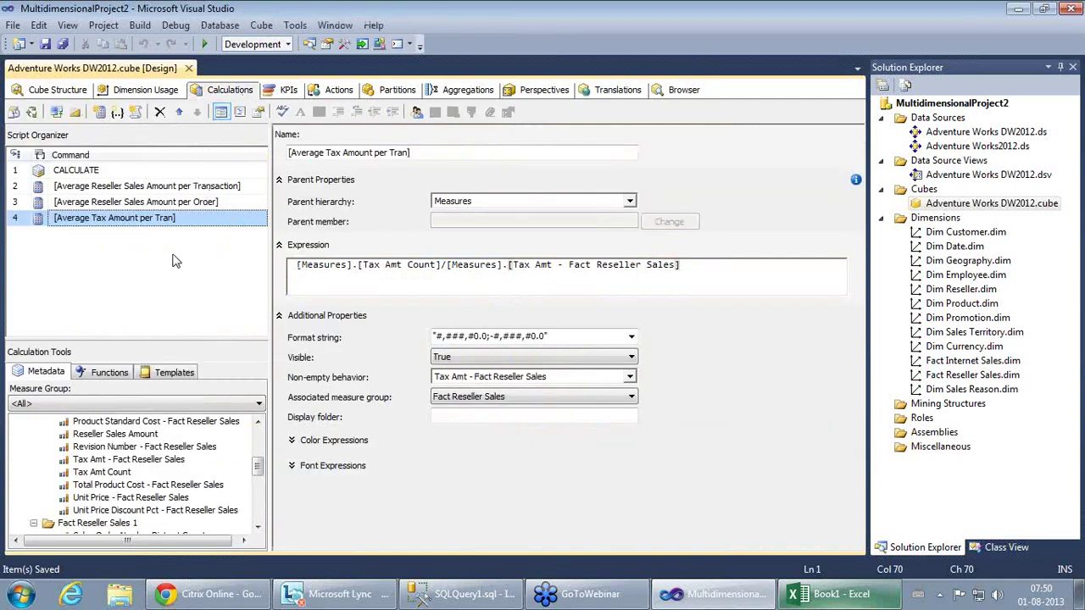
Step: View the aggregation usages offered for a new measure in Fact Reseller Sales without adding one
{"action": "left_click", "coordinate": [58, 90]}
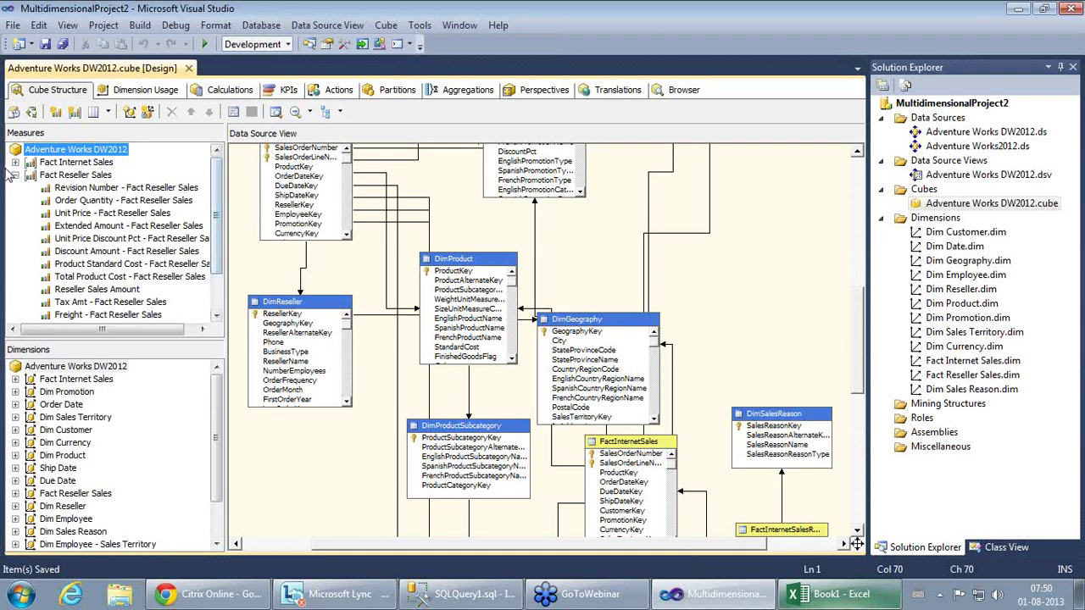
{"action": "right_click", "coordinate": [83, 177]}
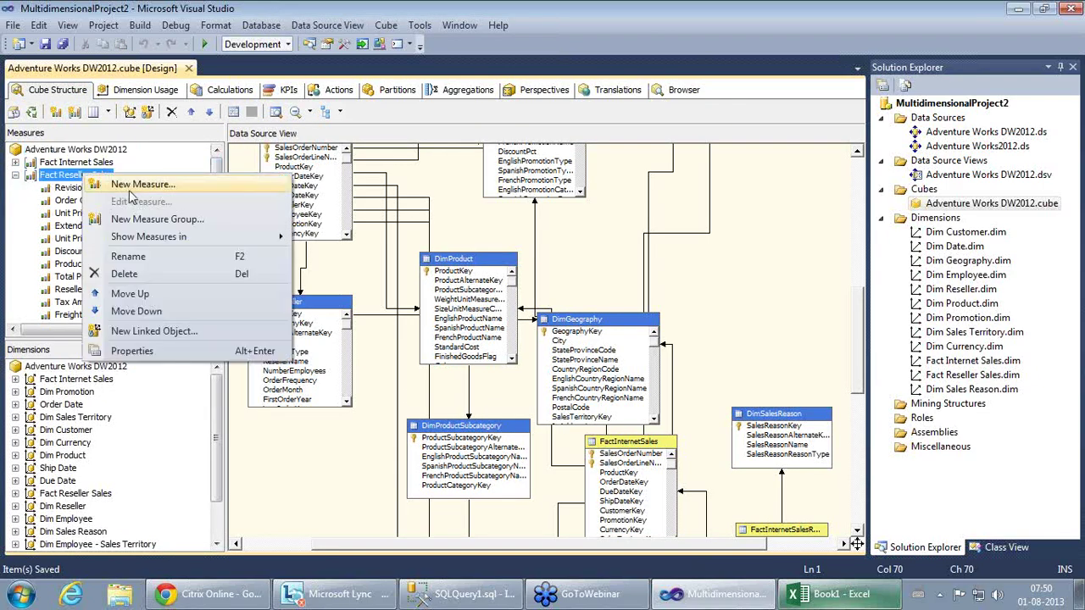
{"action": "left_click", "coordinate": [129, 193]}
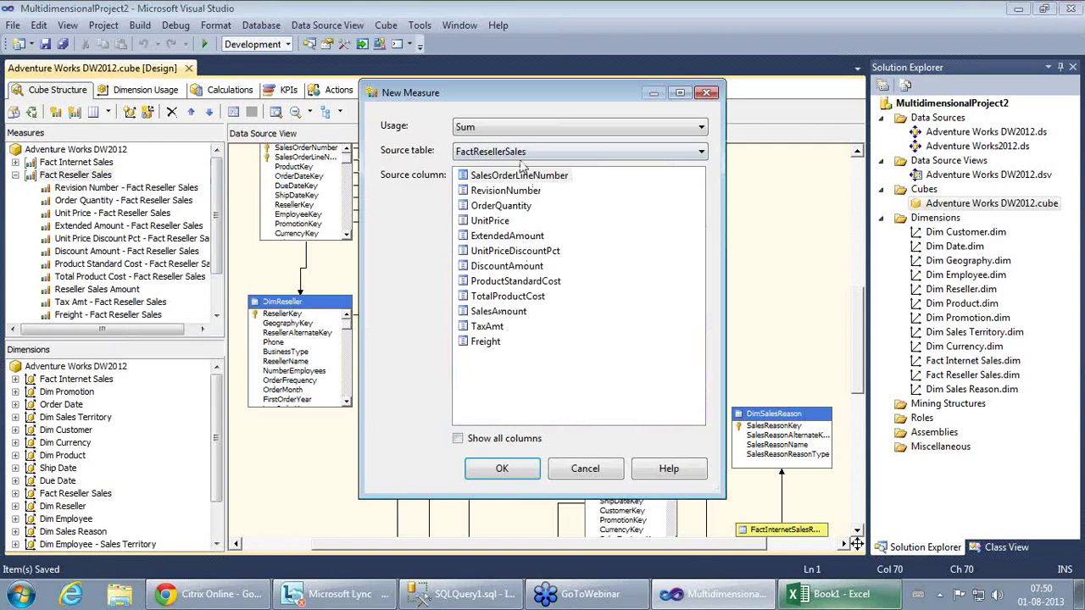
{"action": "left_click", "coordinate": [502, 129]}
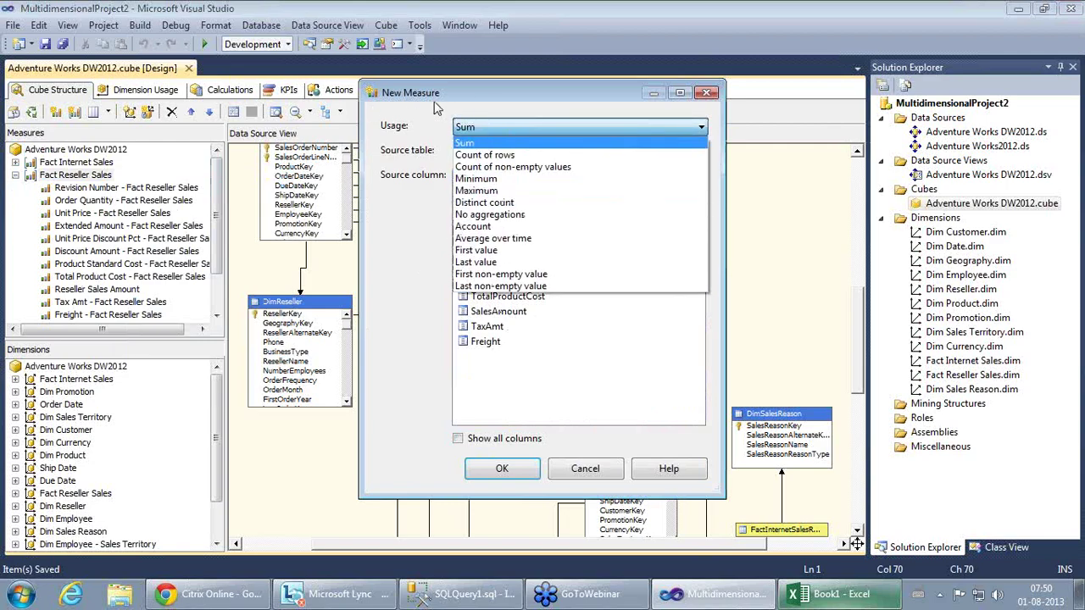
{"action": "left_click", "coordinate": [425, 127]}
{"action": "left_click", "coordinate": [585, 468]}
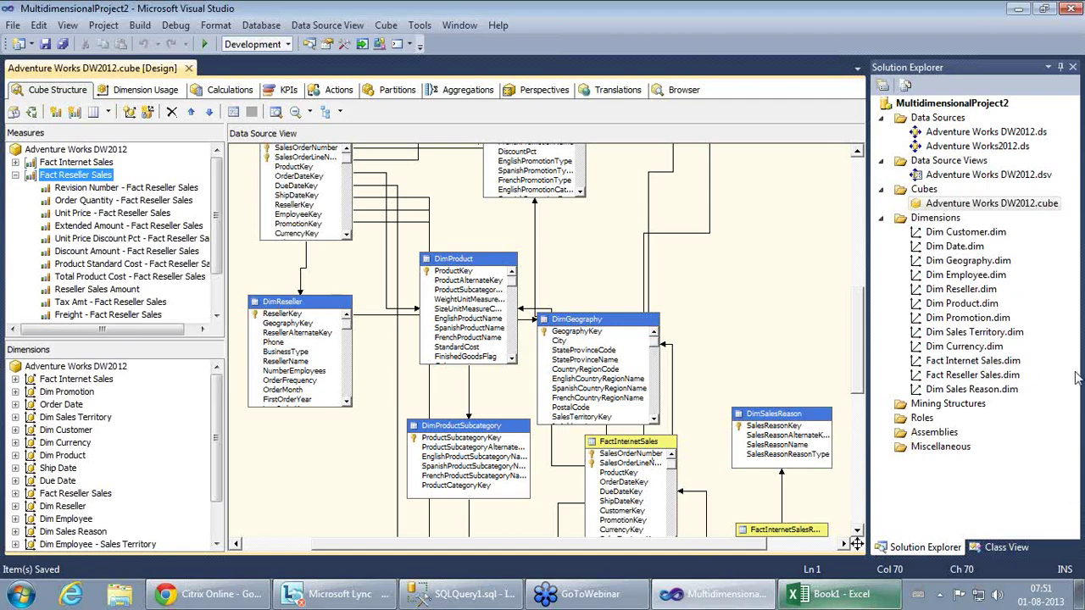
Step: Examine the remaining Fact Reseller Sales measures down to Tax Amt Count
{"action": "left_click", "coordinate": [216, 314]}
{"action": "left_click", "coordinate": [216, 314]}
{"action": "left_click", "coordinate": [217, 314]}
{"action": "left_click", "coordinate": [216, 315]}
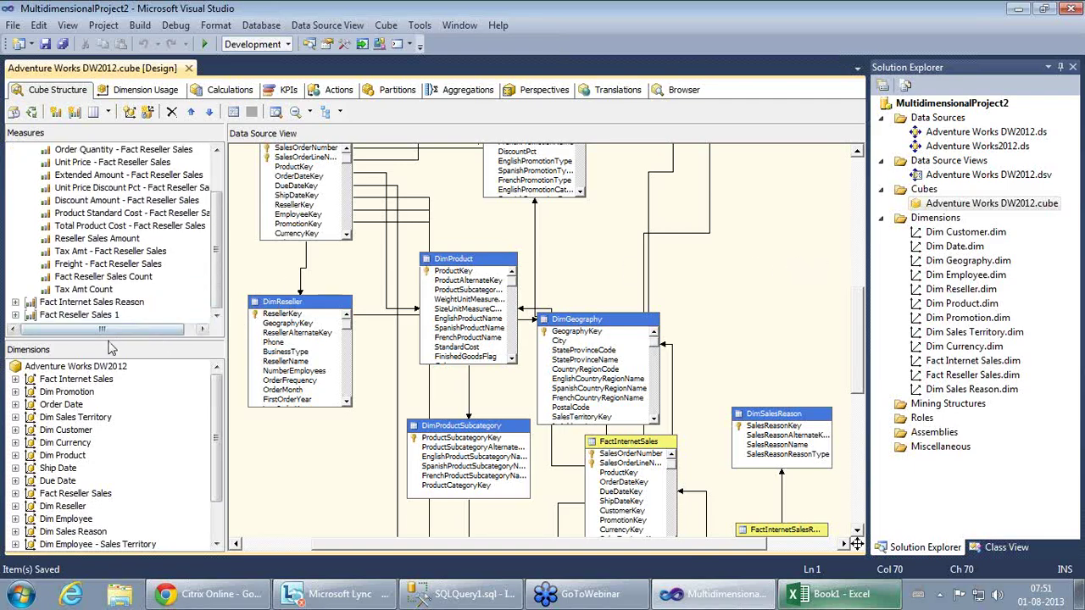
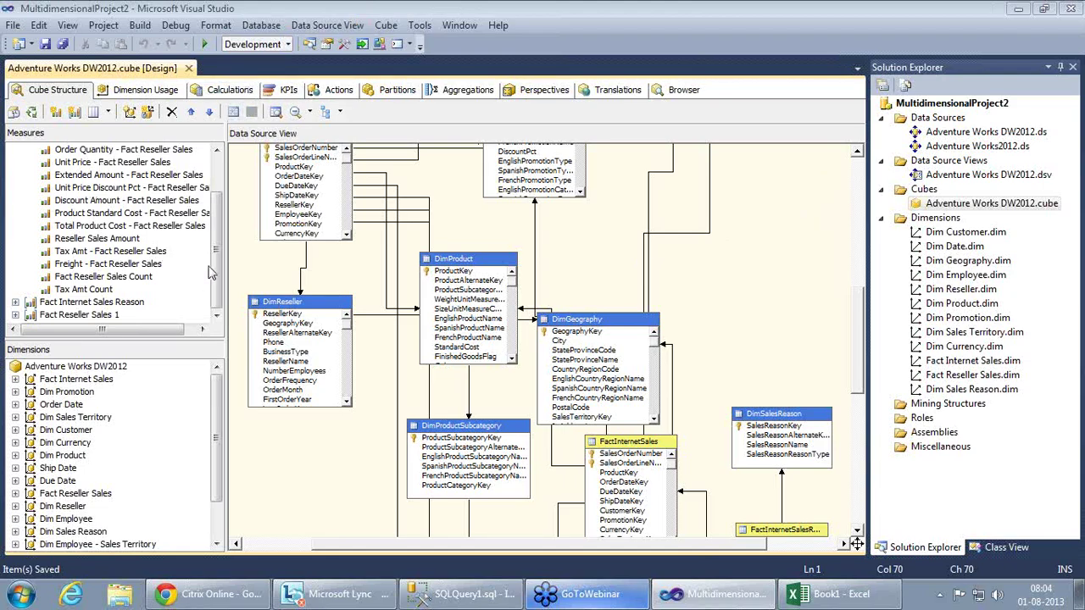
Step: Compare the calculated members with the regular measures of Fact Reseller Sales, such as Reseller Sales Amount and Discount Amount
{"action": "left_click", "coordinate": [222, 90]}
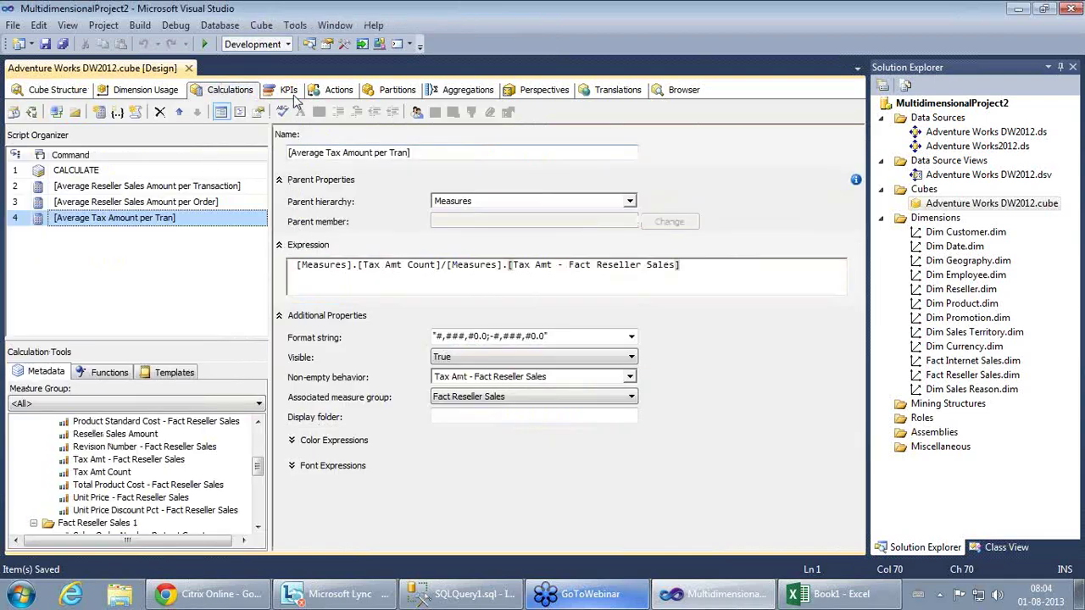
{"action": "left_click", "coordinate": [51, 89]}
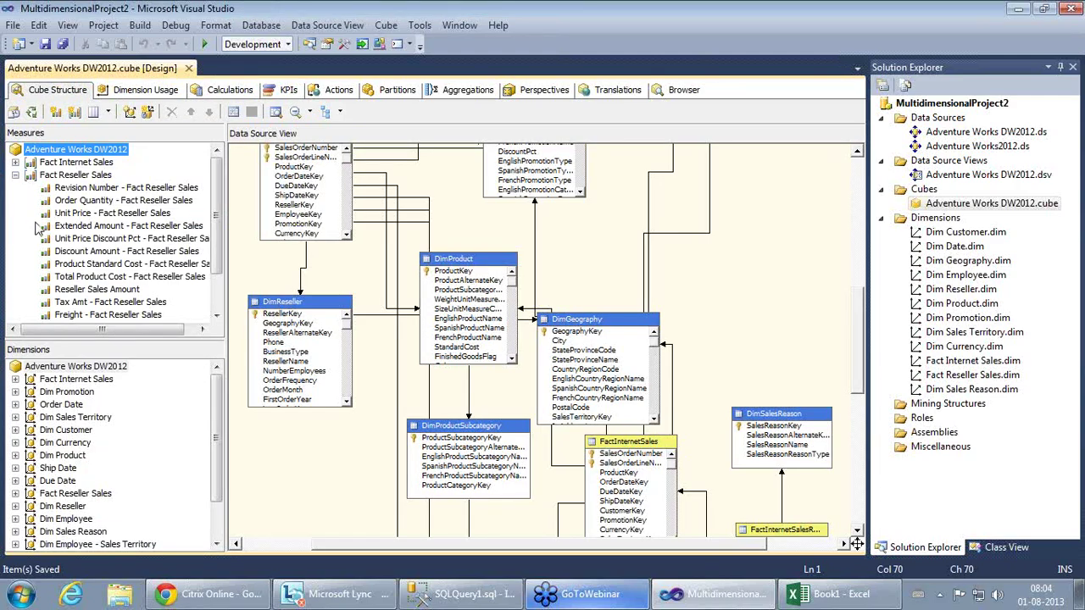
{"action": "left_click", "coordinate": [101, 289]}
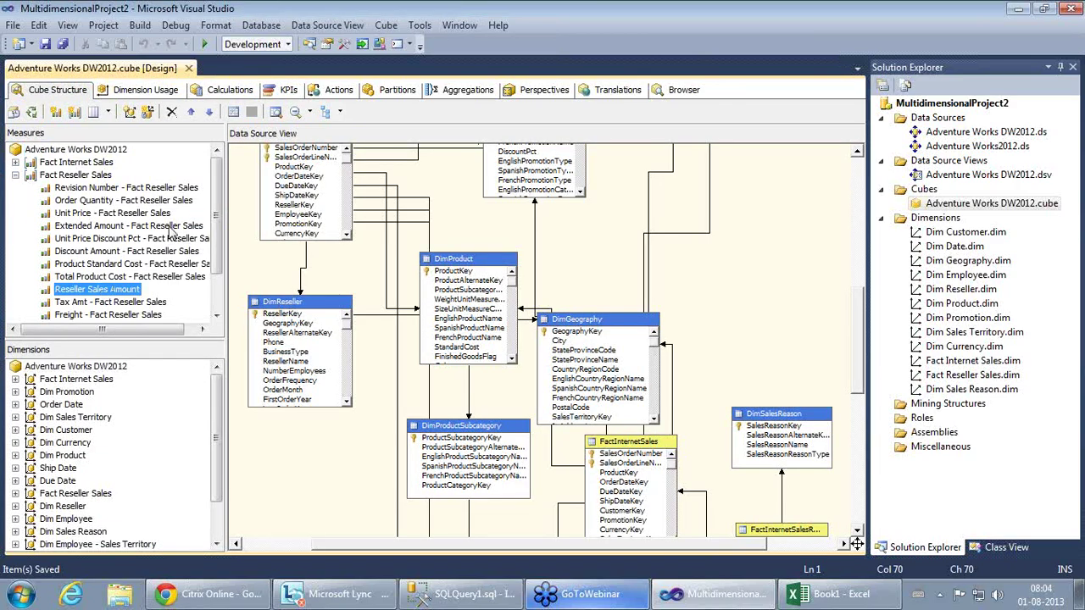
{"action": "left_click", "coordinate": [218, 90]}
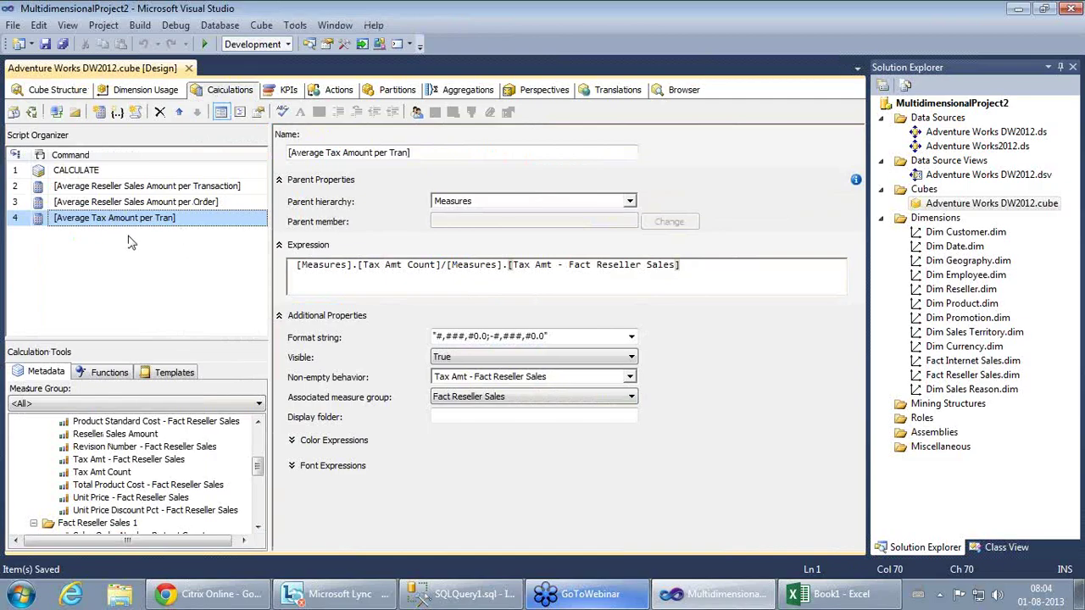
{"action": "left_click", "coordinate": [53, 90]}
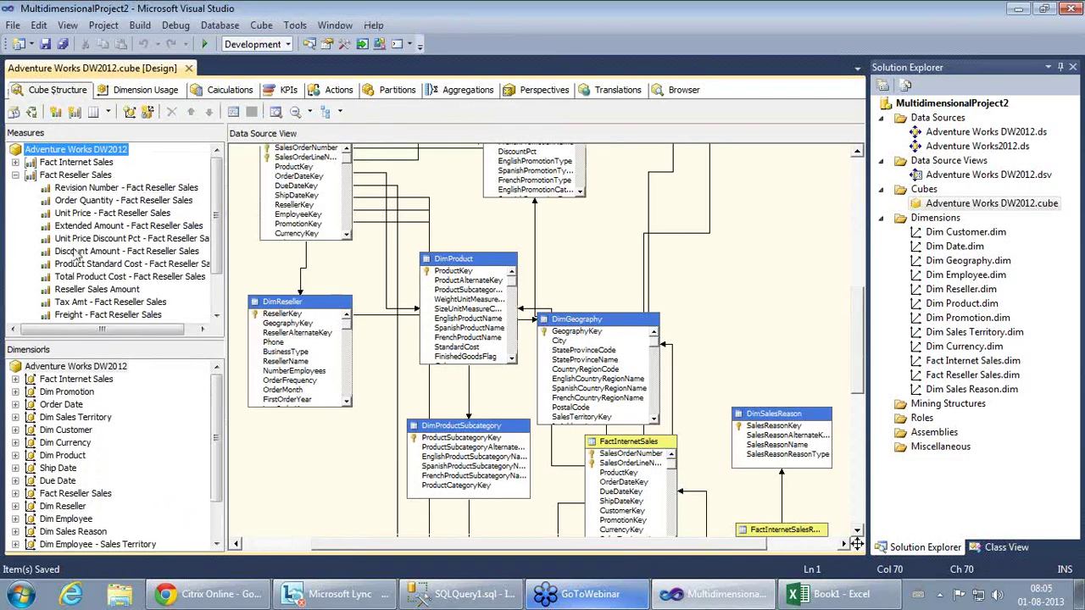
{"action": "left_click", "coordinate": [127, 253]}
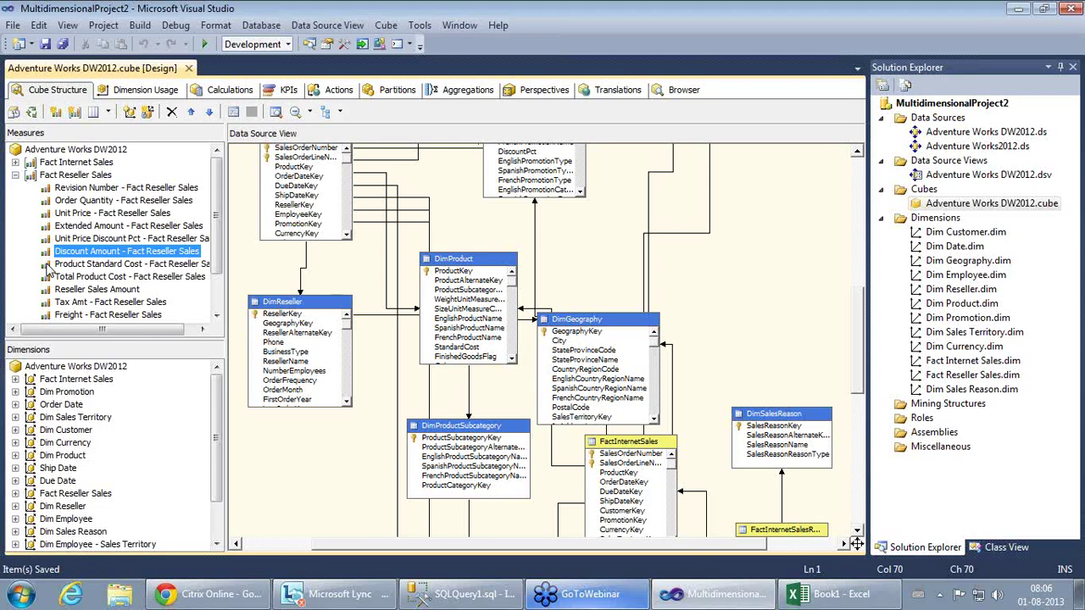
{"action": "right_click", "coordinate": [48, 268]}
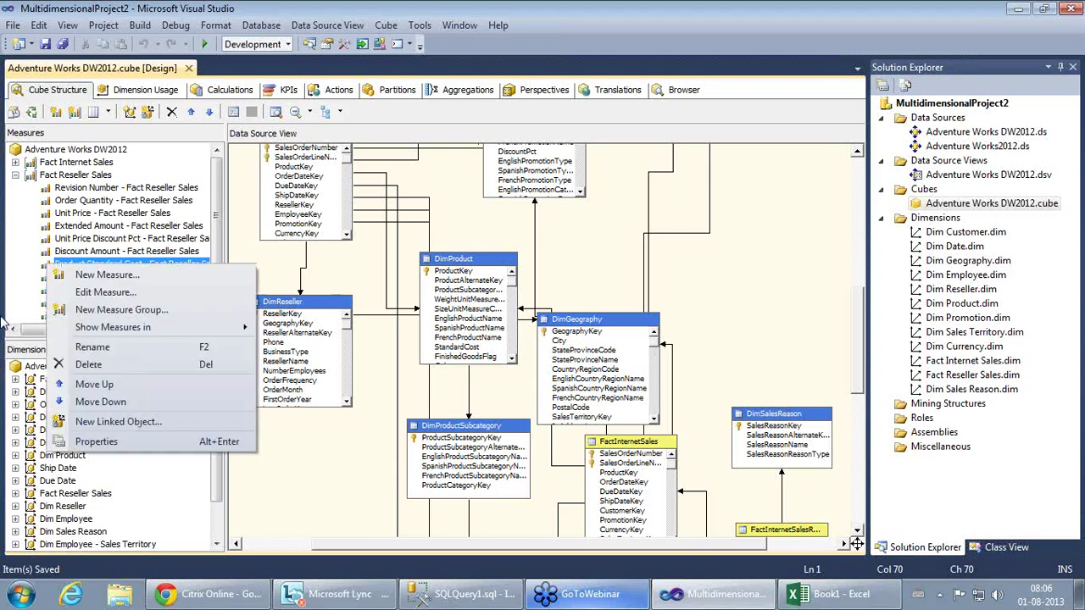
Step: Switch to Excel and examine the Reseller Sales Amount for July, August and September 2006 in the PivotTable
{"action": "left_click", "coordinate": [839, 597]}
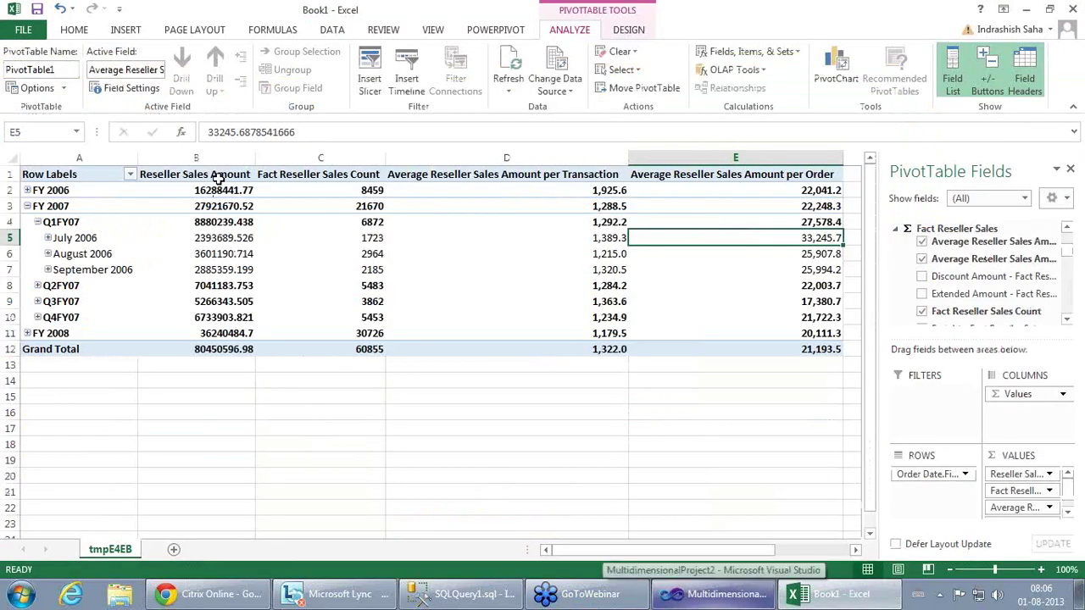
{"action": "left_click", "coordinate": [215, 175]}
{"action": "left_click", "coordinate": [213, 238]}
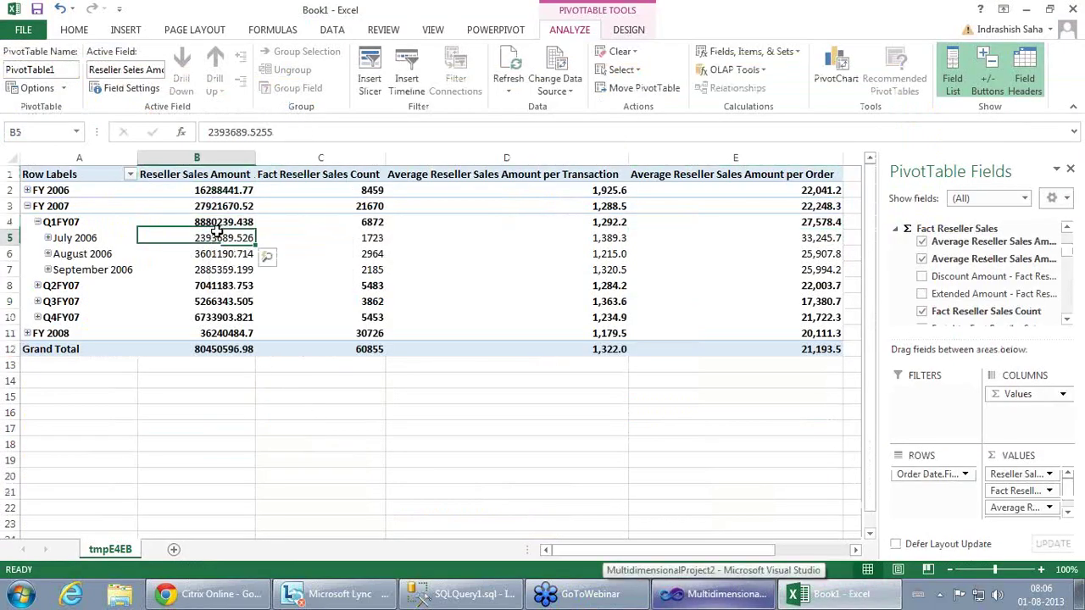
{"action": "left_click", "coordinate": [88, 241]}
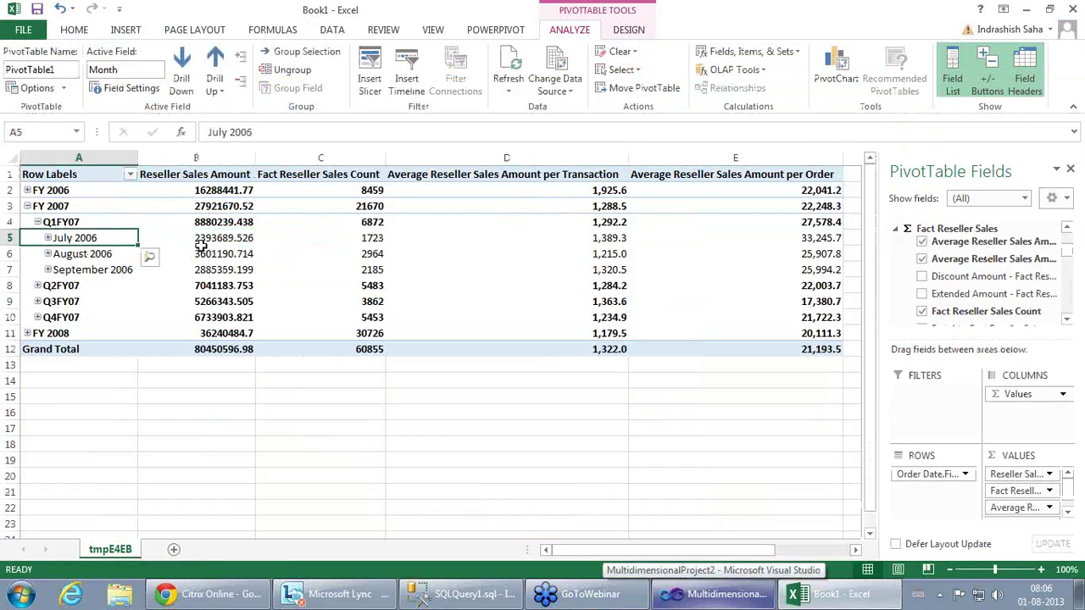
{"action": "left_click", "coordinate": [236, 241]}
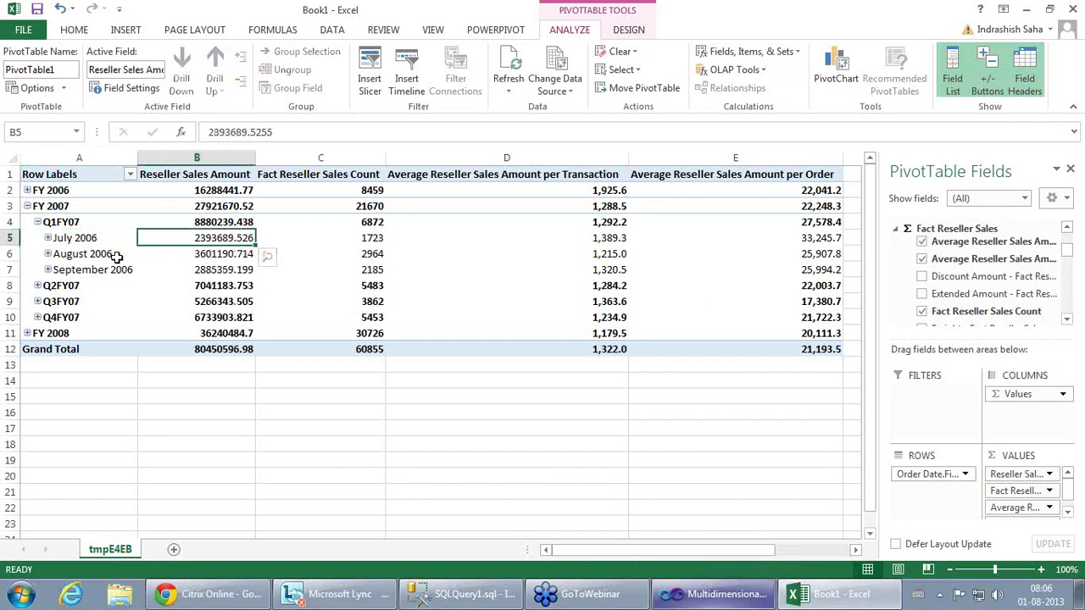
{"action": "left_click_drag", "start_coordinate": [93, 269], "coordinate": [85, 238]}
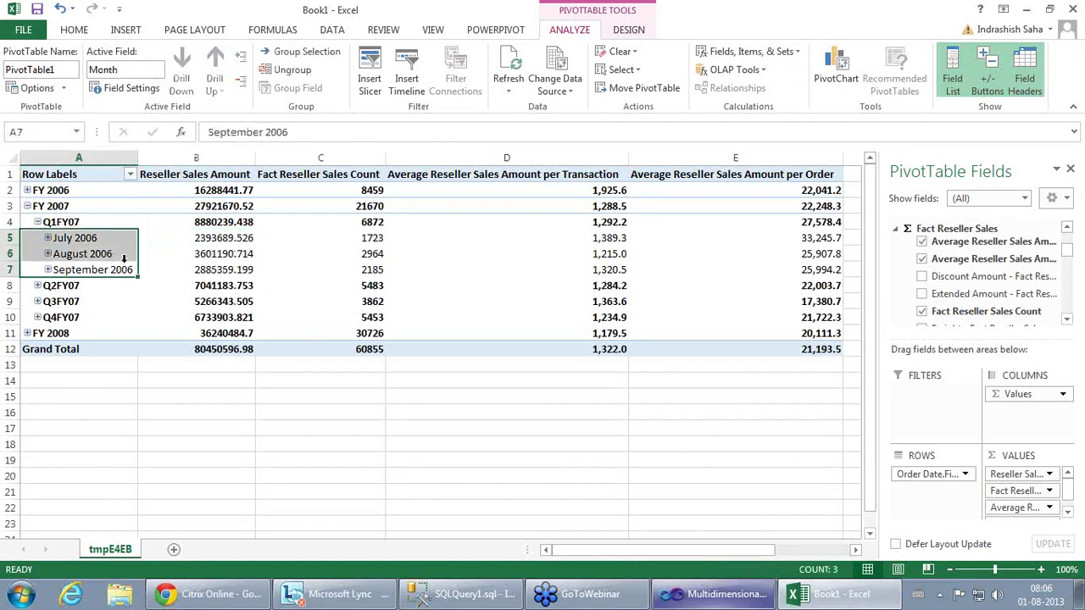
{"action": "left_click", "coordinate": [223, 238]}
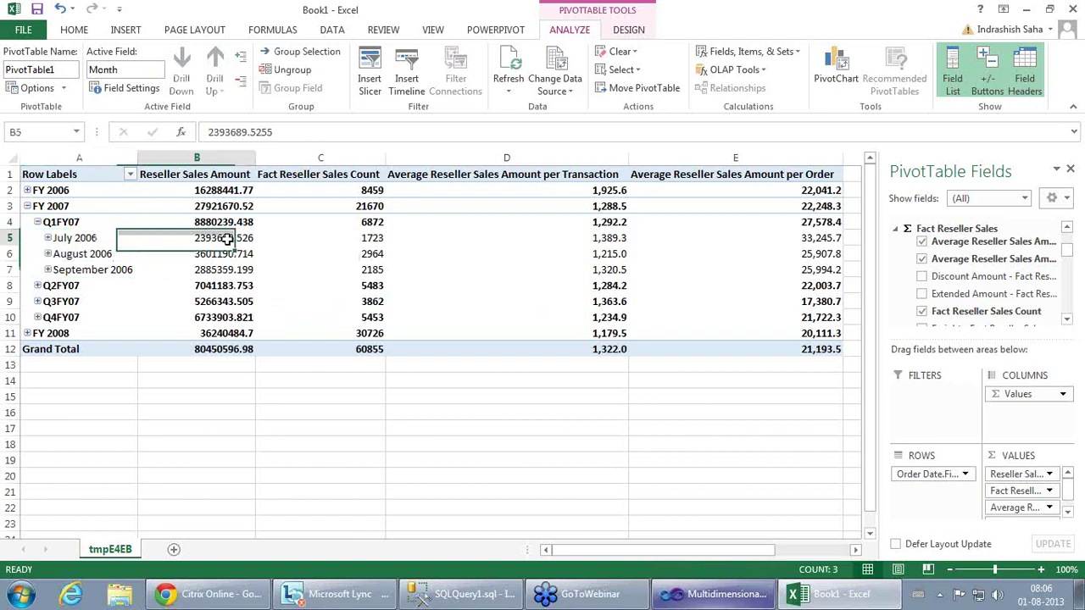
{"action": "left_click", "coordinate": [89, 257]}
{"action": "left_click", "coordinate": [232, 255]}
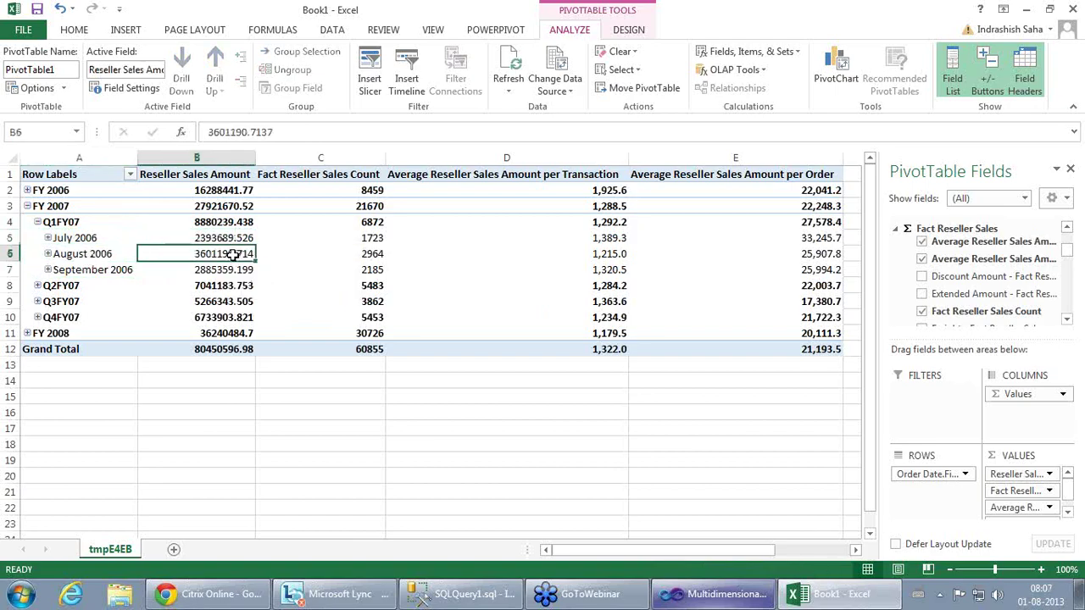
{"action": "left_click", "coordinate": [107, 270]}
{"action": "left_click", "coordinate": [207, 271]}
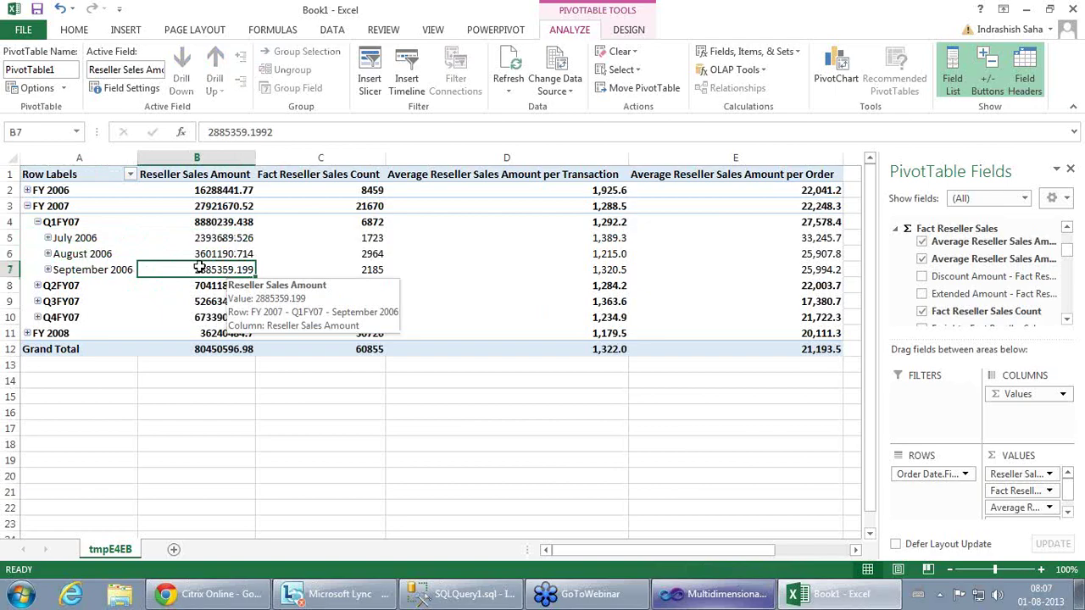
Step: Compare the three monthly reseller sales amounts with the Q1FY07 amount they add up to
{"action": "left_click", "coordinate": [203, 239]}
{"action": "left_click", "coordinate": [210, 253]}
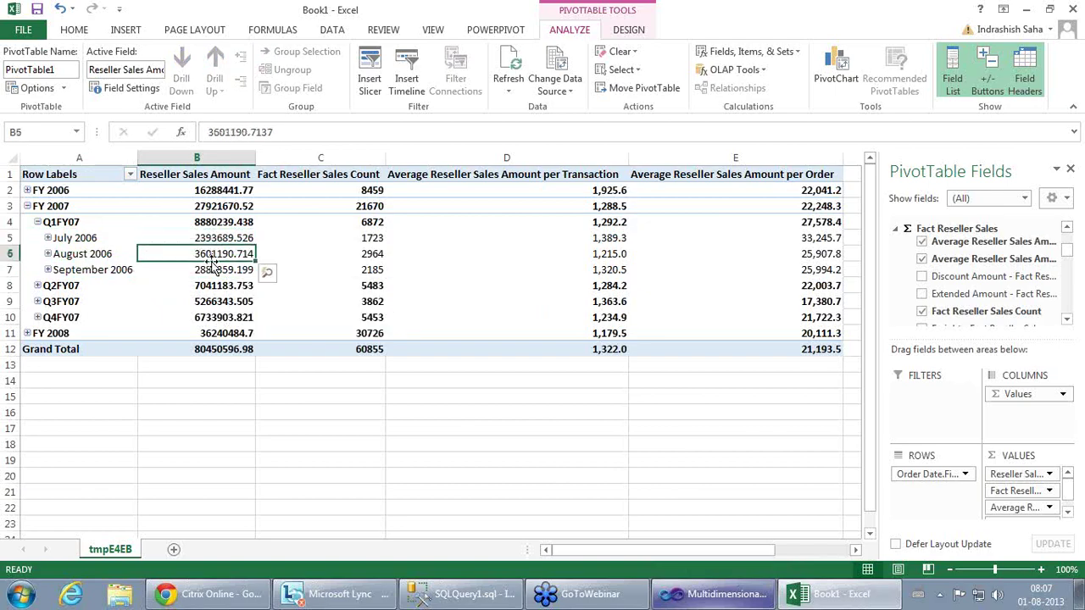
{"action": "left_click", "coordinate": [212, 271]}
{"action": "left_click", "coordinate": [214, 222]}
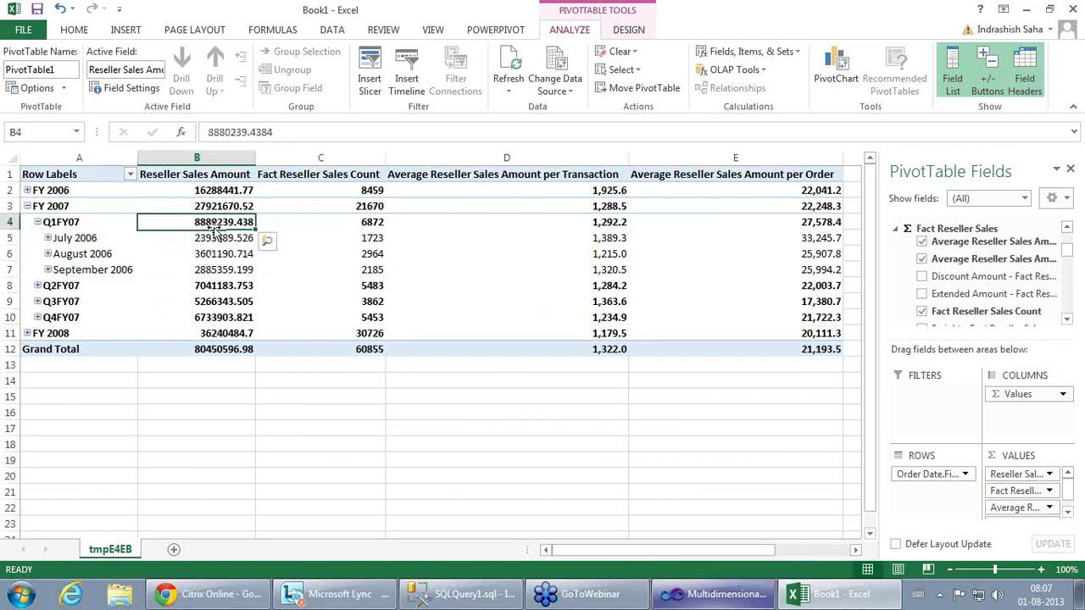
{"action": "left_click", "coordinate": [213, 240]}
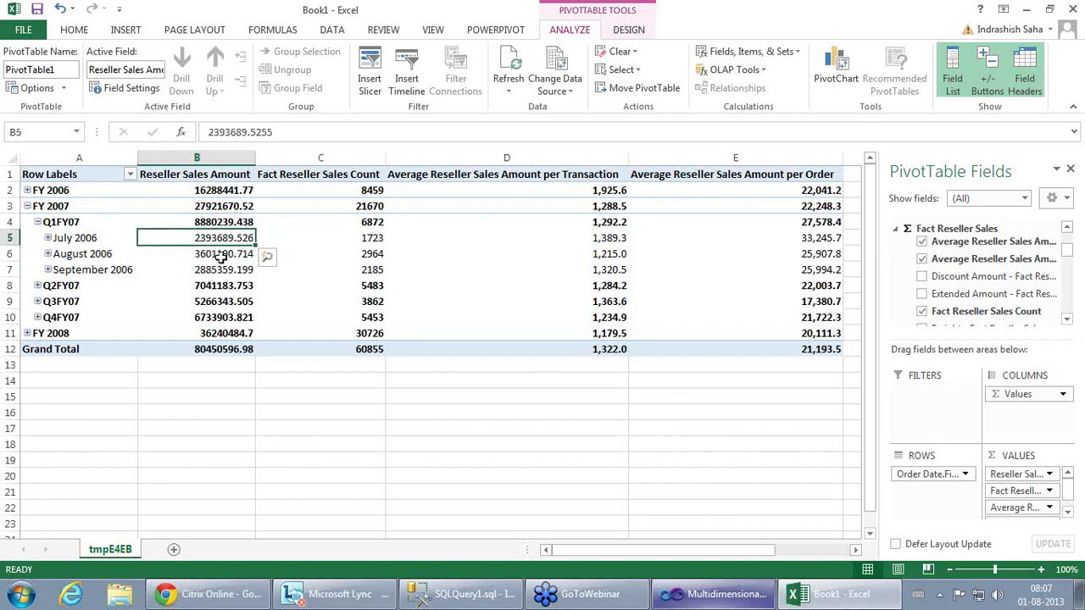
{"action": "left_click", "coordinate": [219, 255]}
{"action": "left_click", "coordinate": [223, 271]}
{"action": "left_click", "coordinate": [225, 240]}
{"action": "left_click", "coordinate": [220, 222]}
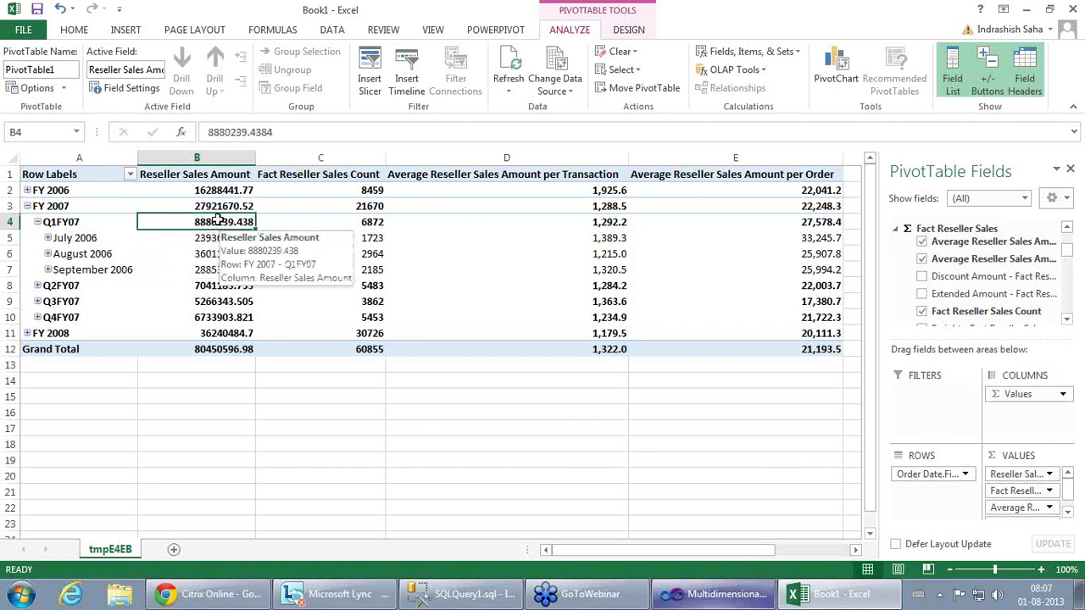
Step: Collapse Q1FY07 in the PivotTable and examine the Reseller Sales Amount of the FY 2007 quarters
{"action": "left_click", "coordinate": [37, 222]}
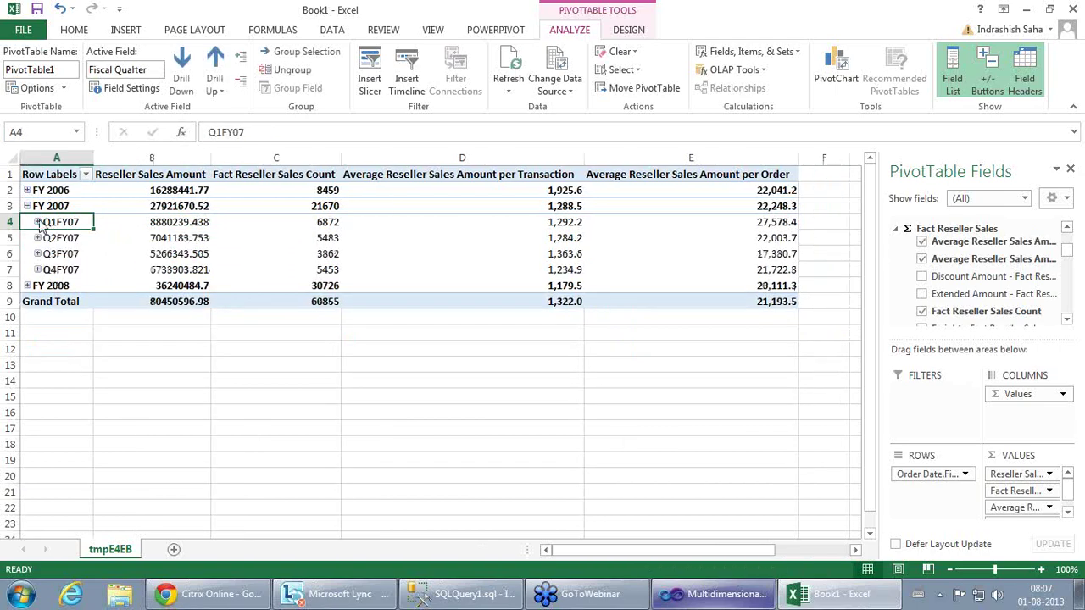
{"action": "left_click", "coordinate": [190, 206]}
{"action": "left_click", "coordinate": [171, 223]}
{"action": "left_click", "coordinate": [176, 238]}
{"action": "left_click", "coordinate": [188, 269]}
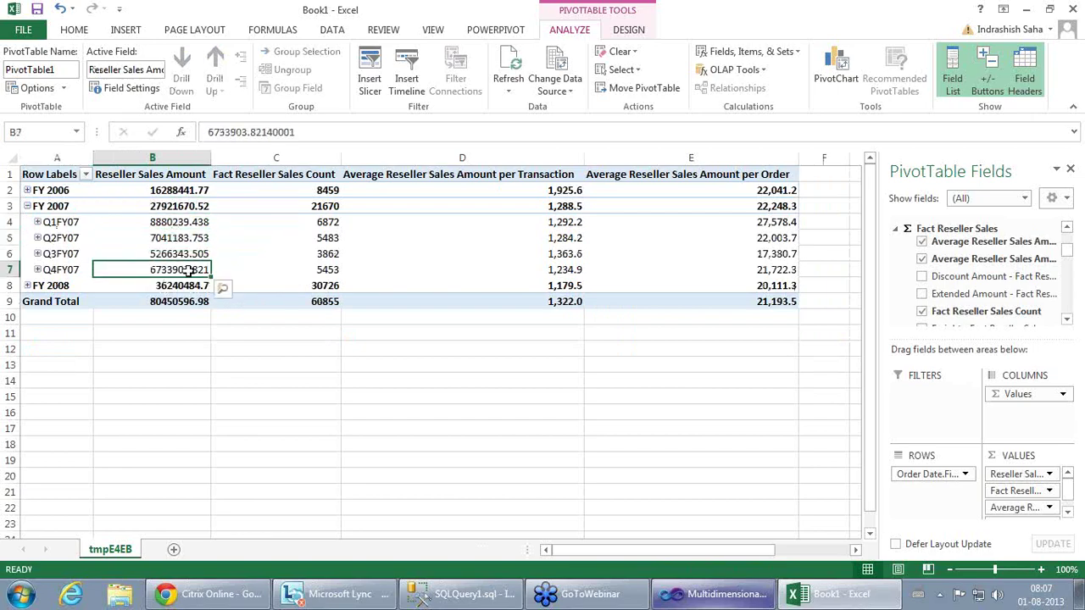
{"action": "left_click", "coordinate": [187, 253]}
{"action": "left_click", "coordinate": [190, 238]}
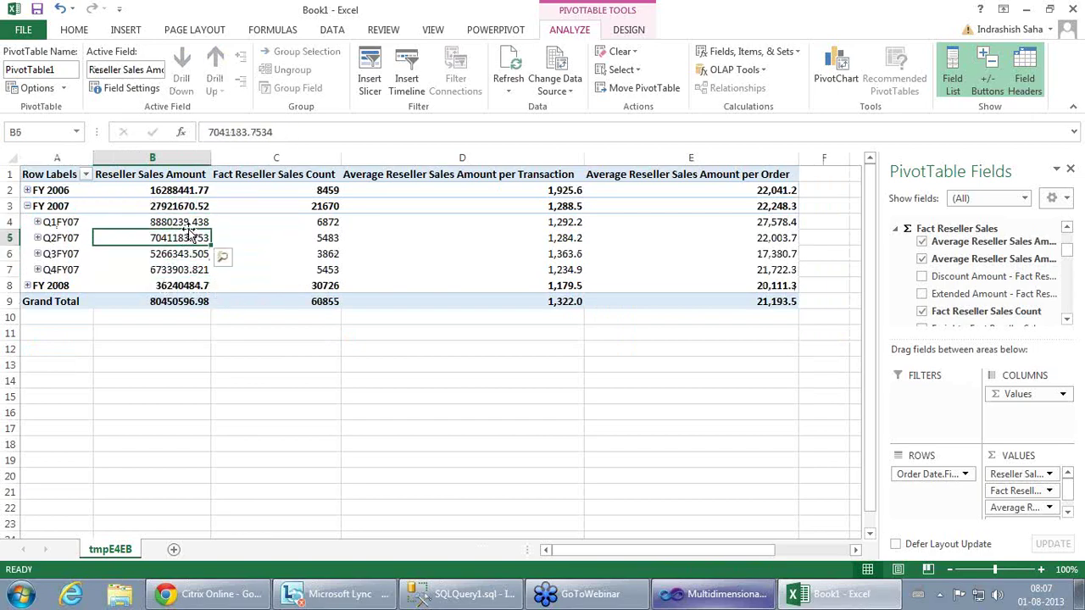
Step: Compare the Reseller Sales Amounts of the four quarters, Q1FY07 to Q4FY07, with the FY 2007 amount
{"action": "left_click", "coordinate": [189, 222]}
{"action": "left_click", "coordinate": [186, 238]}
{"action": "left_click", "coordinate": [182, 255]}
{"action": "left_click", "coordinate": [187, 270]}
{"action": "left_click", "coordinate": [185, 206]}
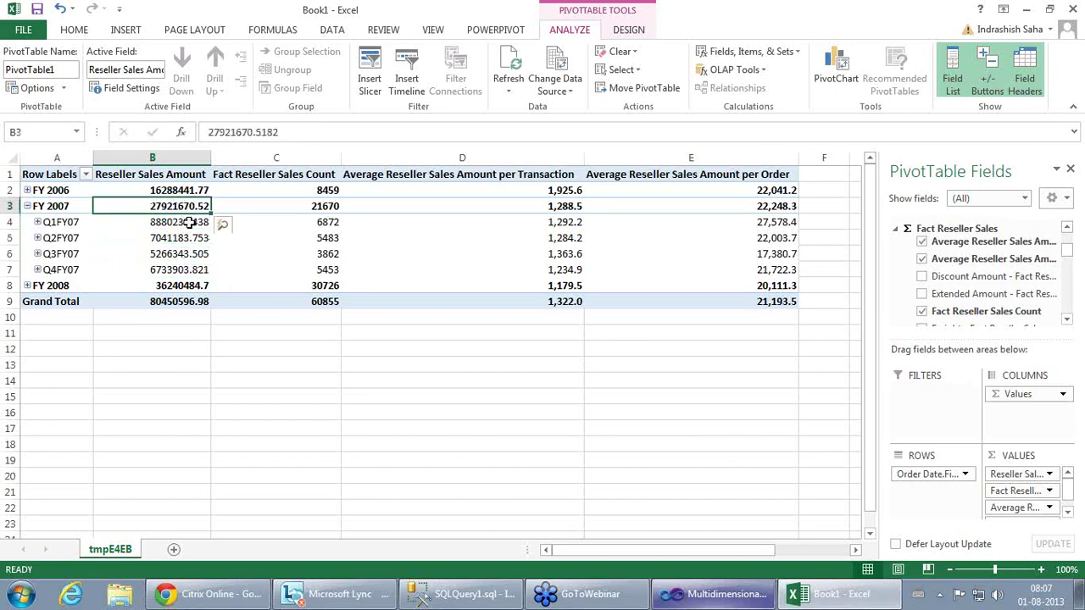
{"action": "mouse_move", "coordinate": [152, 300]}
Step: Expand Q1FY07 into its months and examine the Reseller Sales Amount for July, August and September 2006
{"action": "left_click", "coordinate": [37, 223]}
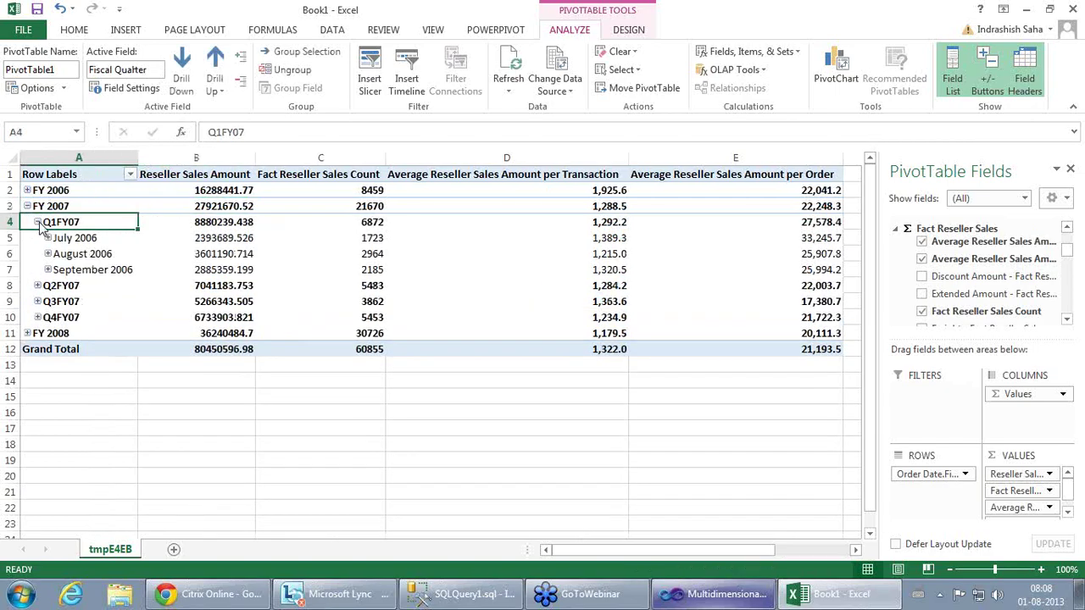
{"action": "left_click", "coordinate": [225, 239]}
{"action": "mouse_move", "coordinate": [198, 348]}
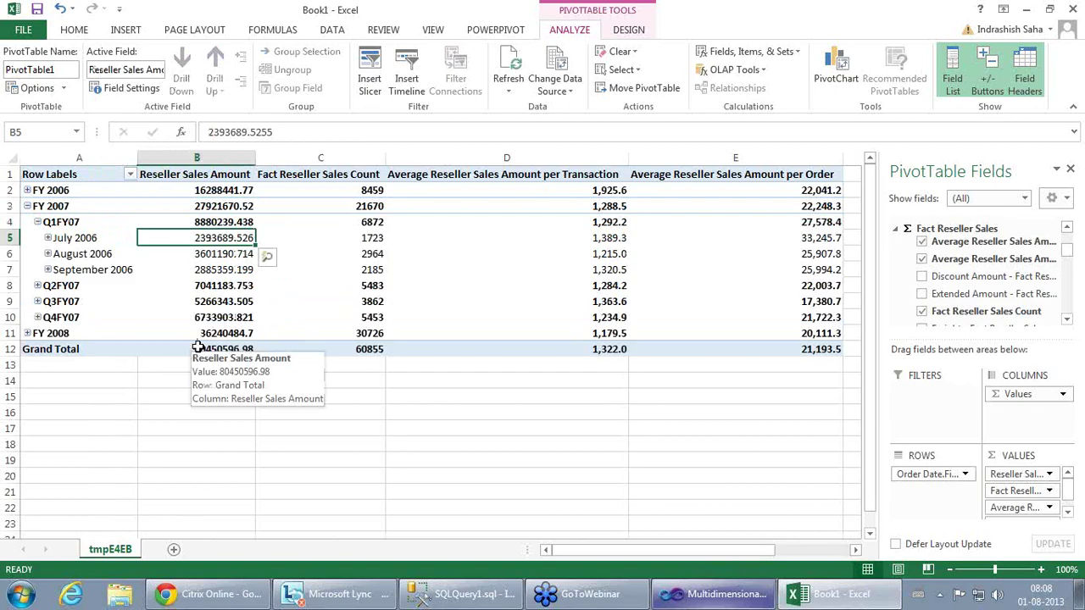
{"action": "left_click", "coordinate": [92, 253]}
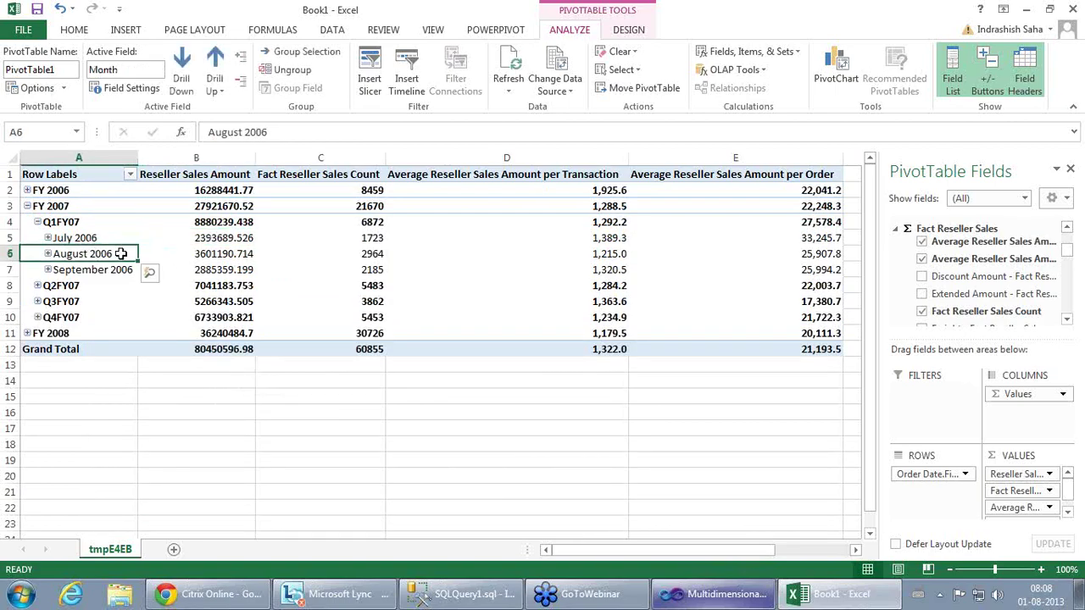
{"action": "left_click", "coordinate": [218, 253]}
{"action": "mouse_move", "coordinate": [231, 288]}
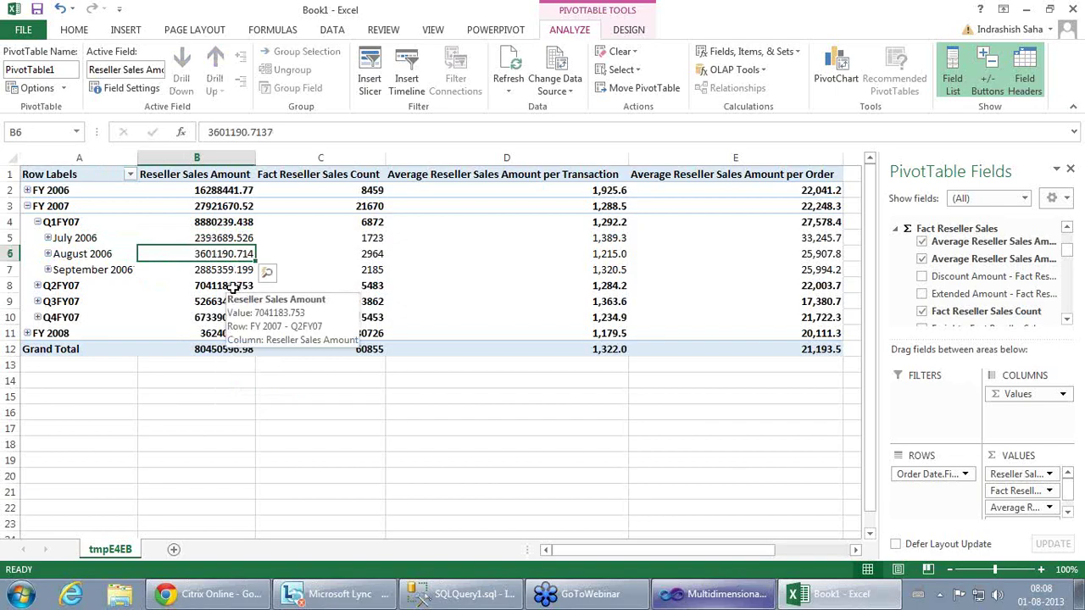
{"action": "left_click", "coordinate": [91, 270]}
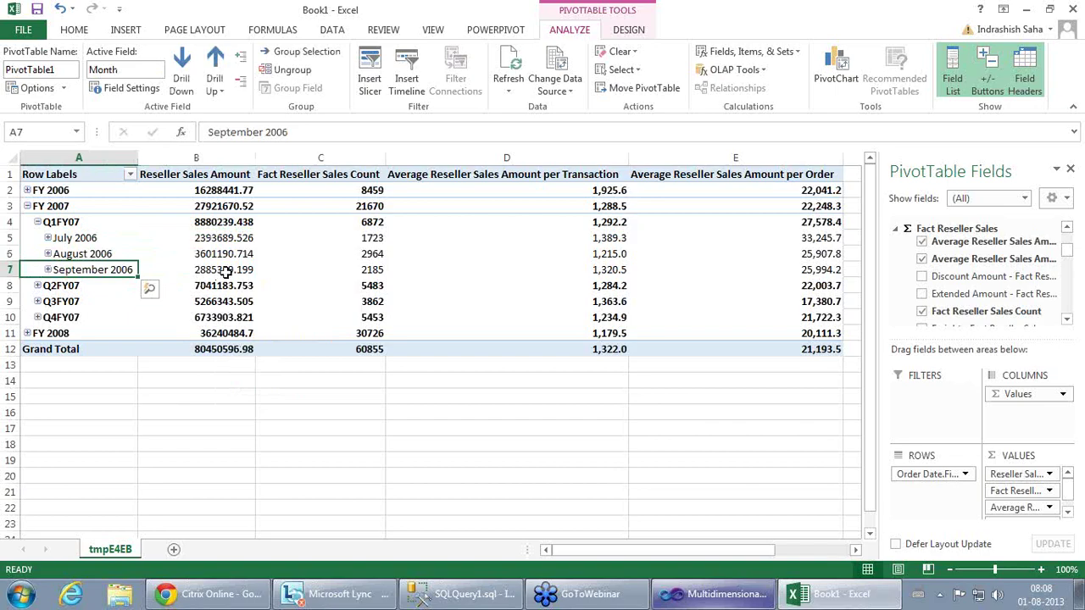
{"action": "left_click", "coordinate": [225, 271]}
{"action": "mouse_move", "coordinate": [138, 350]}
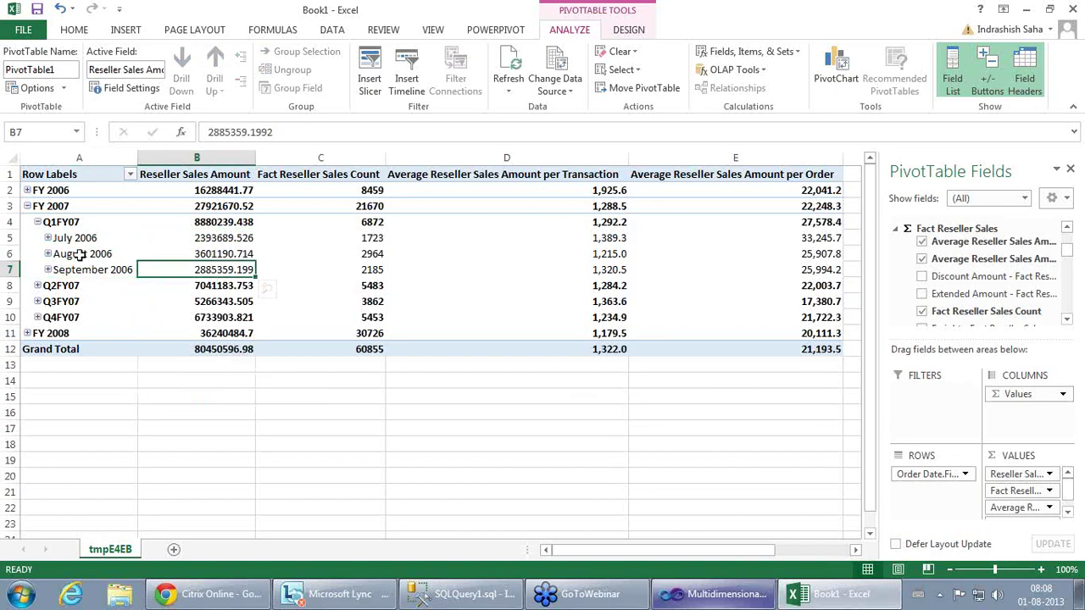
Step: Relate the Q1FY07 quarter to the Reseller Sales Amounts of the months beneath it
{"action": "left_click", "coordinate": [59, 225]}
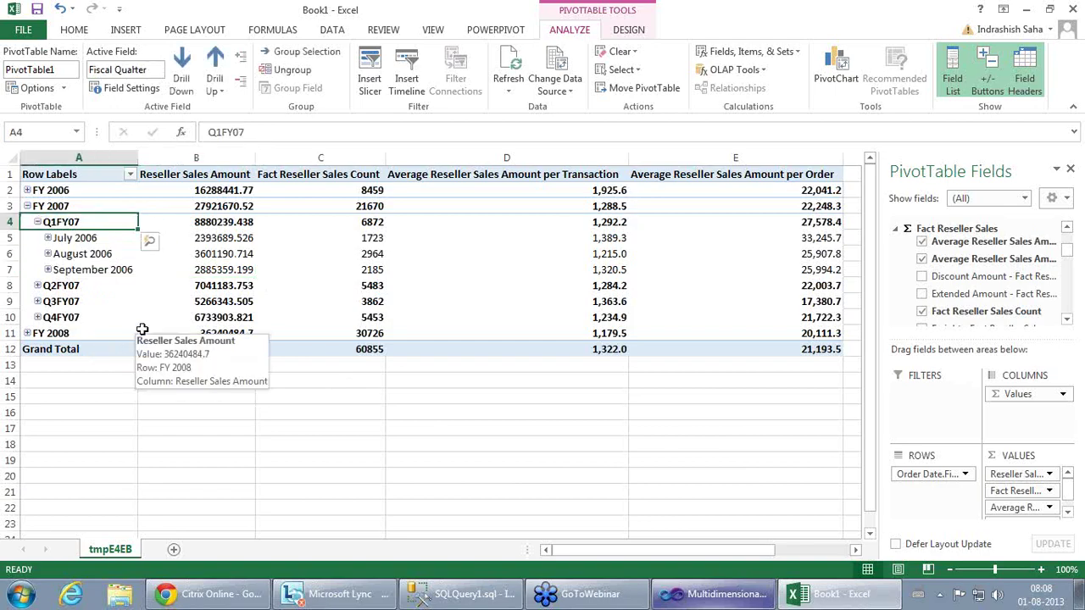
{"action": "left_click", "coordinate": [224, 240]}
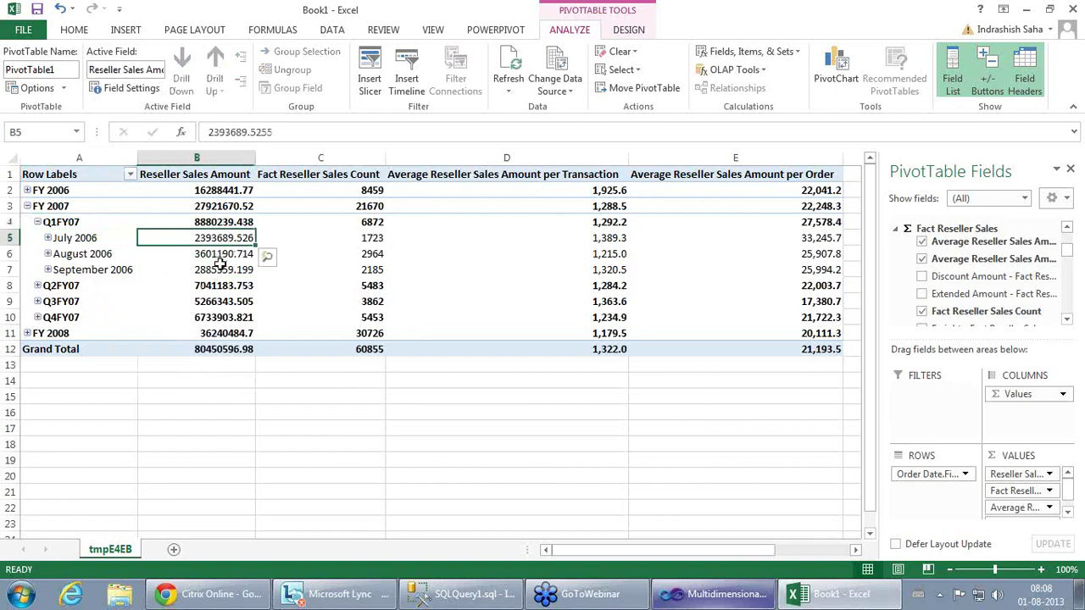
{"action": "left_click", "coordinate": [222, 268]}
{"action": "left_click", "coordinate": [231, 253]}
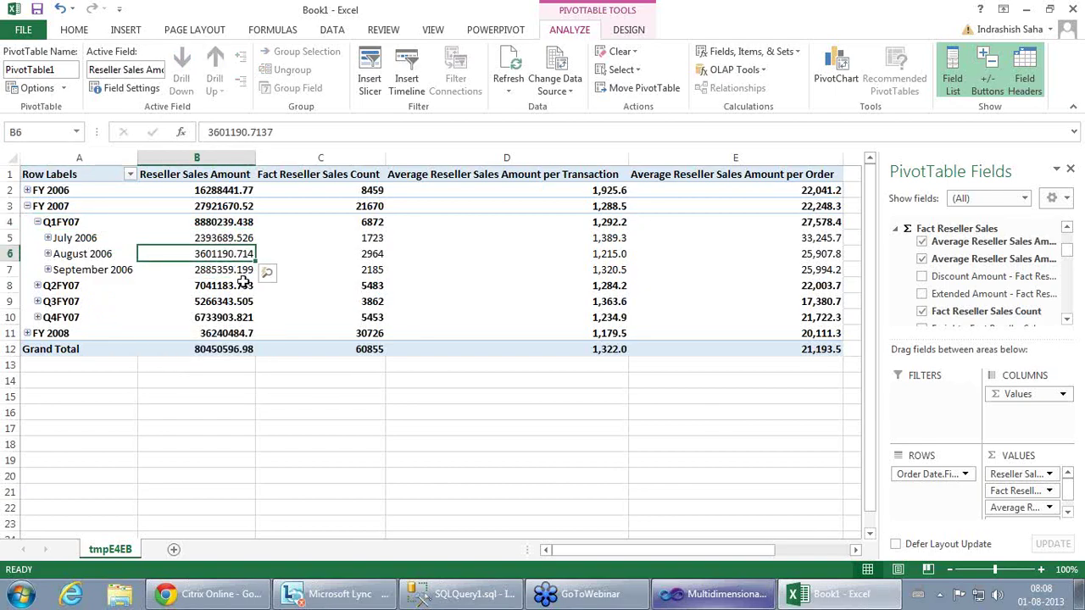
{"action": "mouse_move", "coordinate": [243, 282]}
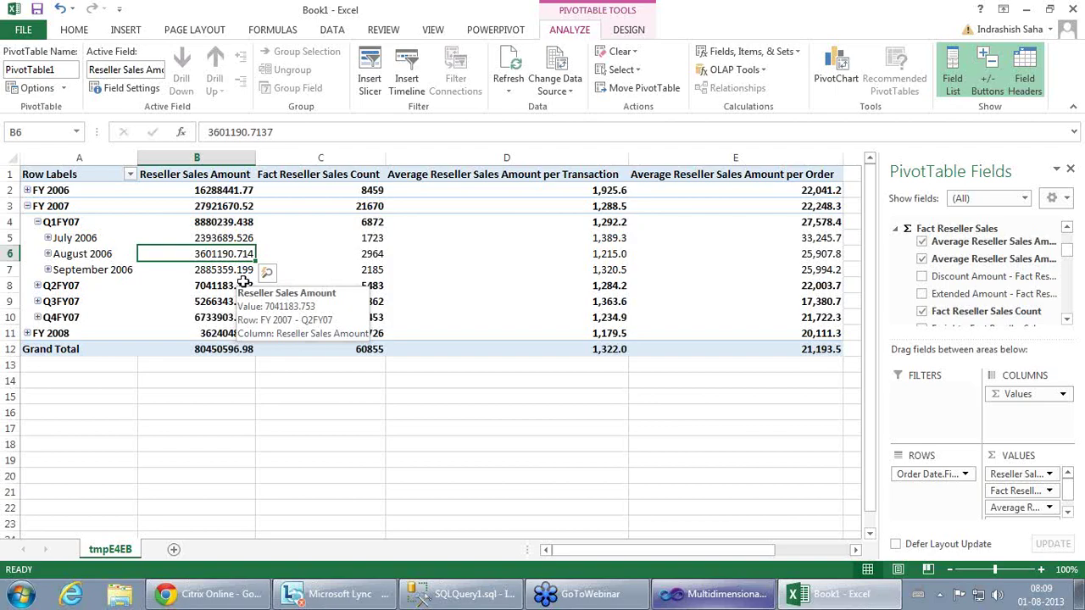
Step: Check the July, August and September 2006 reseller sales against the Q1FY07 amount, ending at the FY 2007 row
{"action": "left_click", "coordinate": [229, 239]}
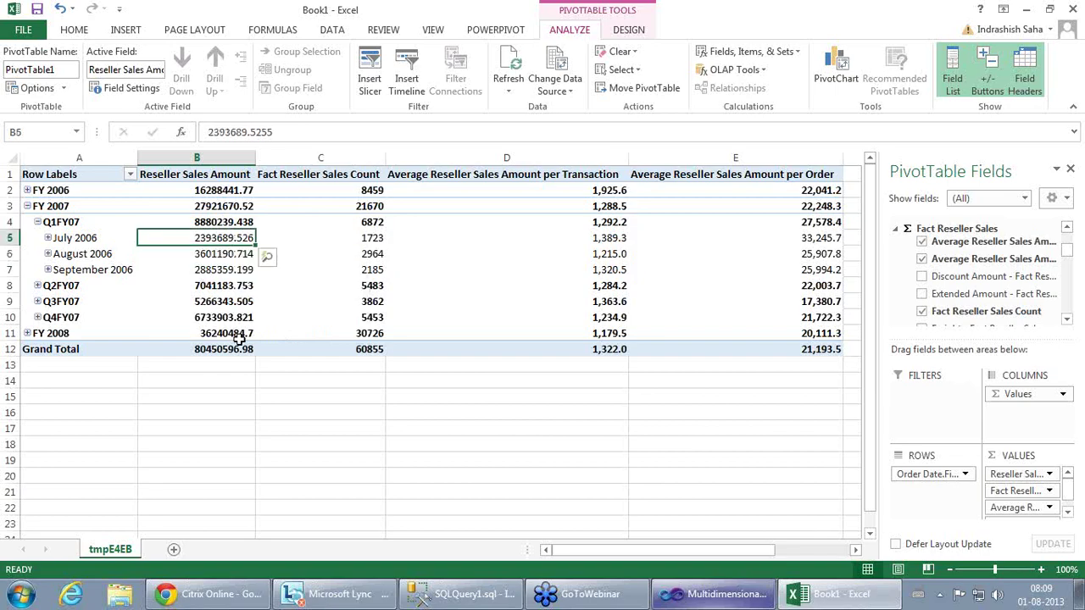
{"action": "left_click", "coordinate": [219, 256]}
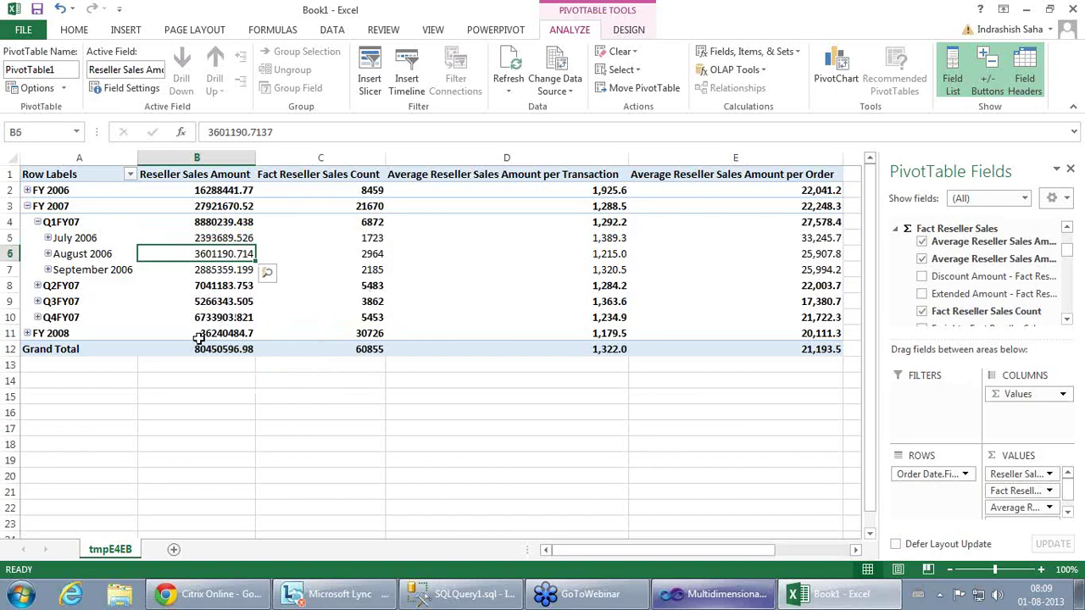
{"action": "left_click", "coordinate": [229, 271]}
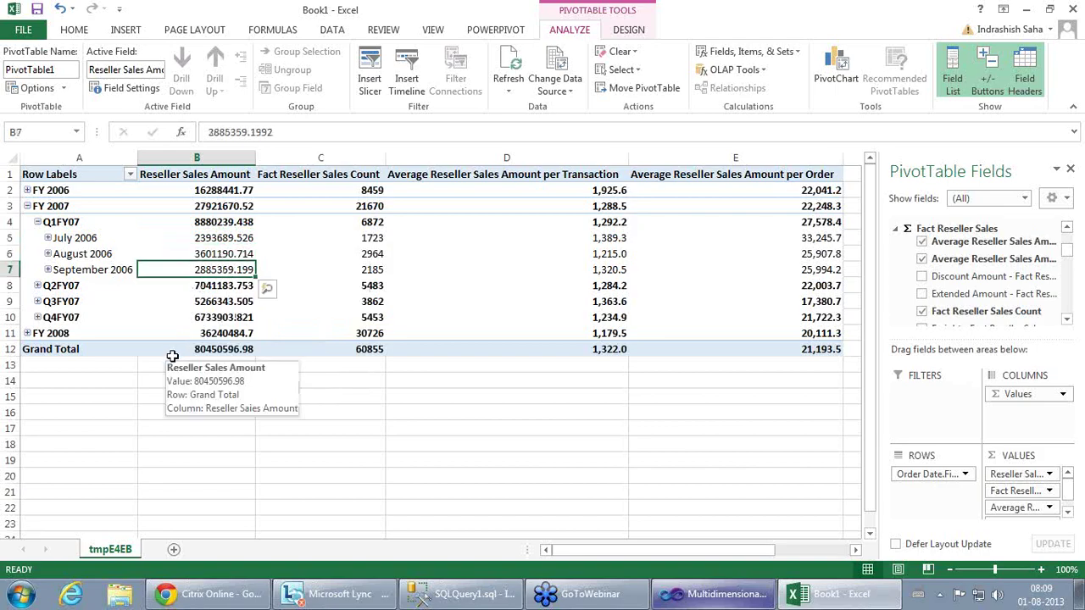
{"action": "left_click", "coordinate": [207, 222]}
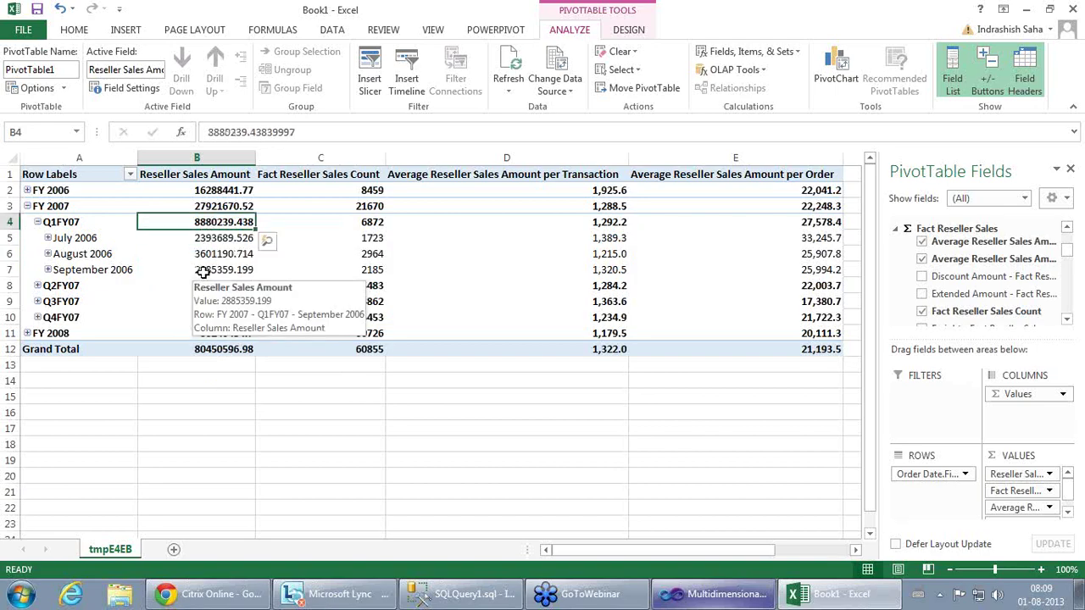
{"action": "left_click", "coordinate": [201, 273]}
{"action": "mouse_move", "coordinate": [234, 295]}
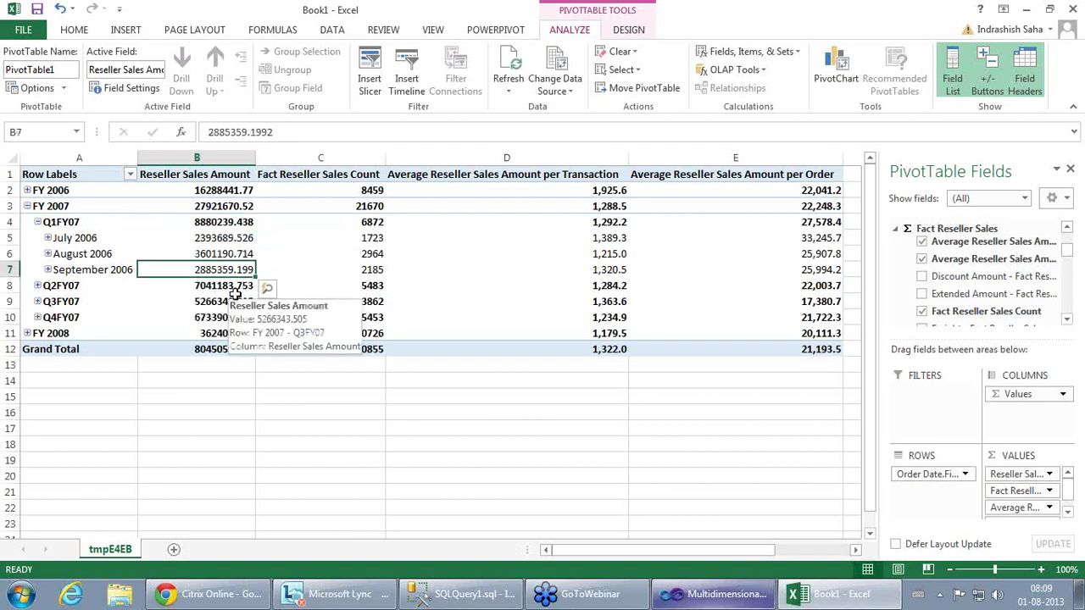
{"action": "mouse_move", "coordinate": [241, 271]}
{"action": "left_click", "coordinate": [225, 222]}
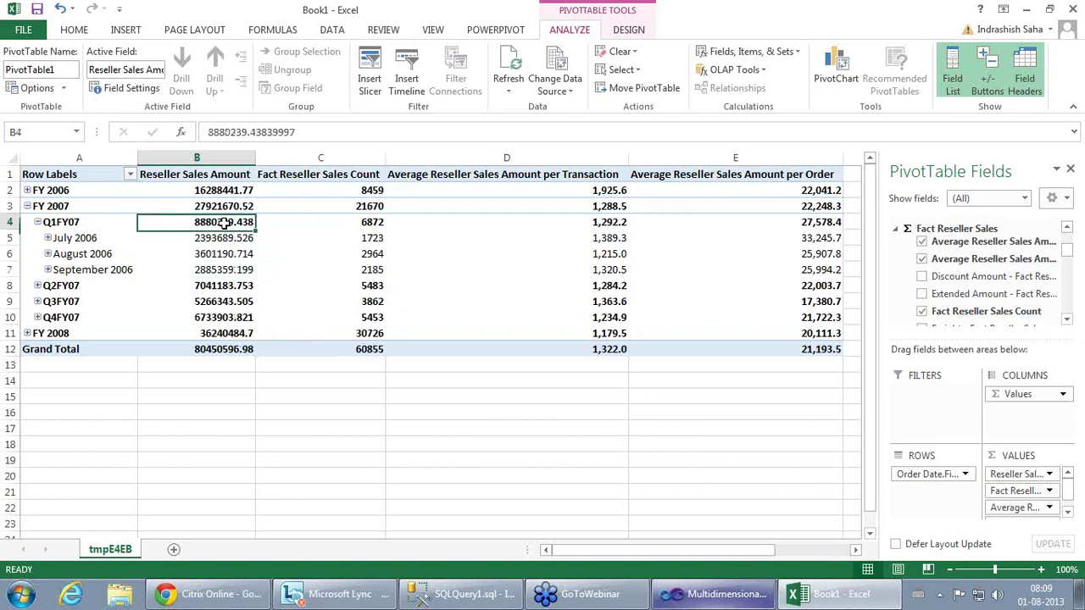
{"action": "mouse_move", "coordinate": [251, 253]}
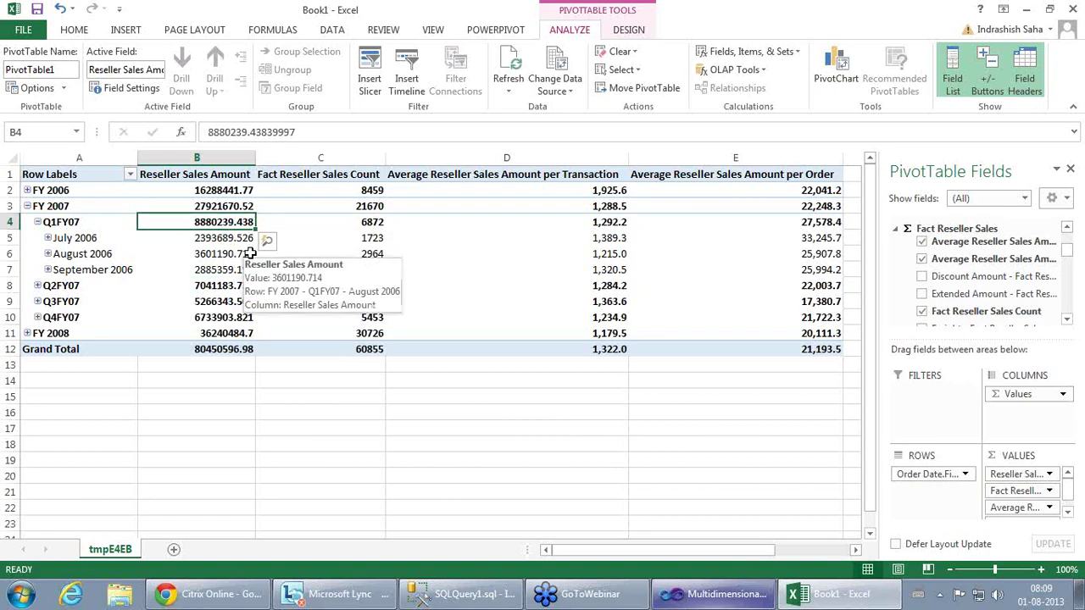
{"action": "left_click", "coordinate": [55, 206]}
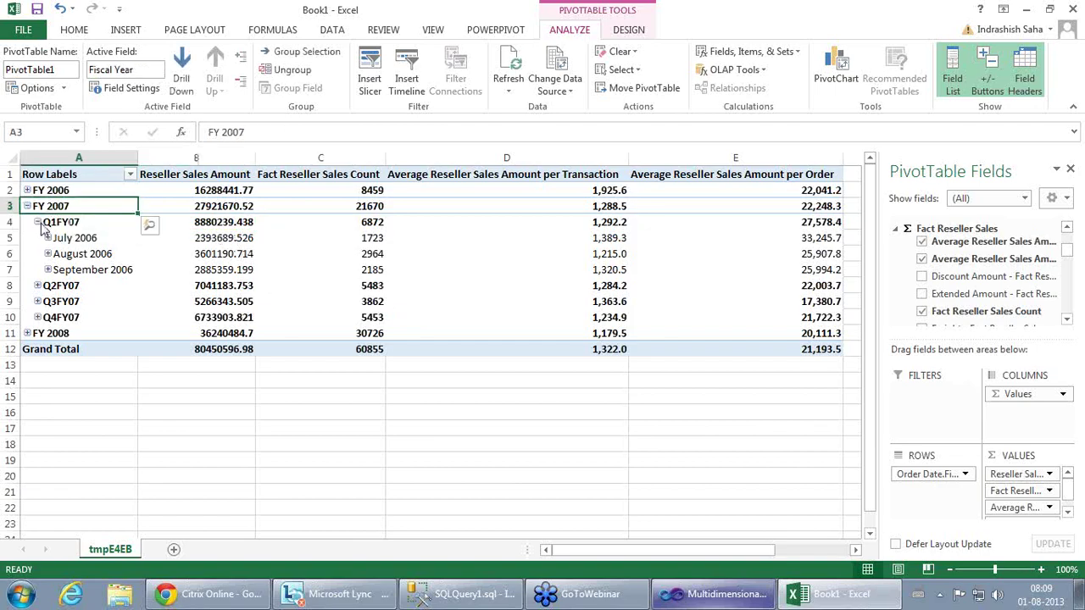
Step: Expand Q4FY07 into its months and select the Reseller Sales Amount for June 2007
{"action": "left_click", "coordinate": [37, 317]}
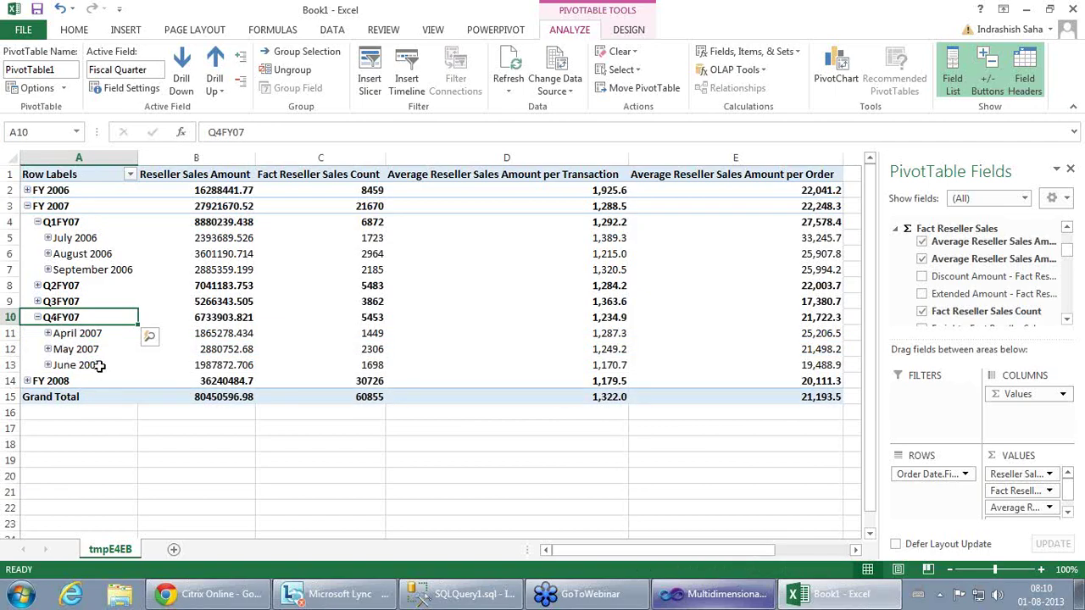
{"action": "left_click", "coordinate": [99, 365]}
{"action": "left_click", "coordinate": [235, 369]}
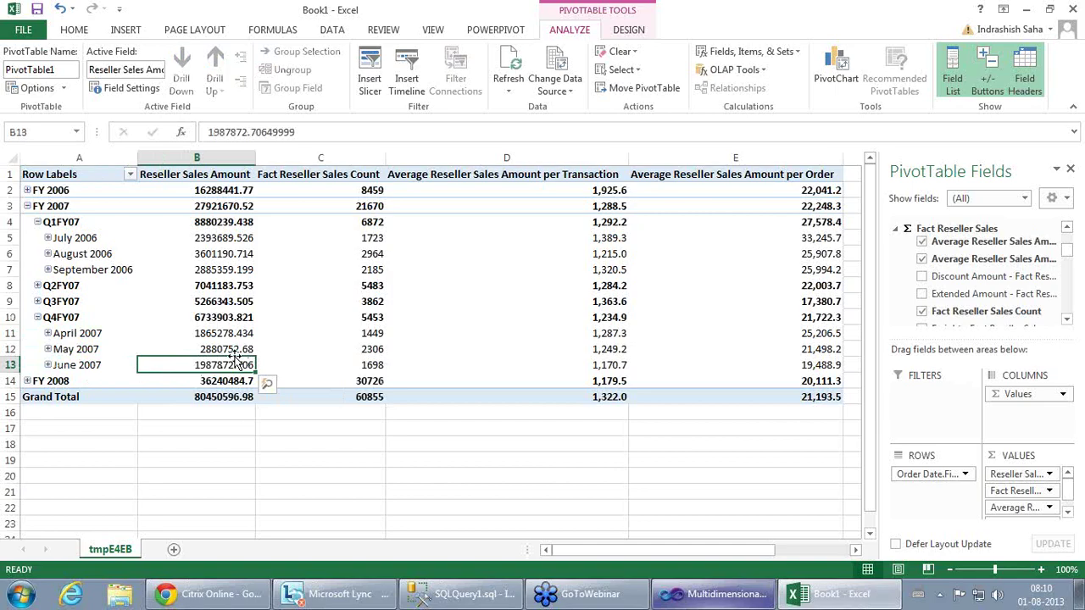
Step: Examine the Reseller Sales Amount values for FY 2007, July 2006, August 2006 and Q2FY07, briefly checking the cube project in Visual Studio
{"action": "left_click", "coordinate": [227, 210]}
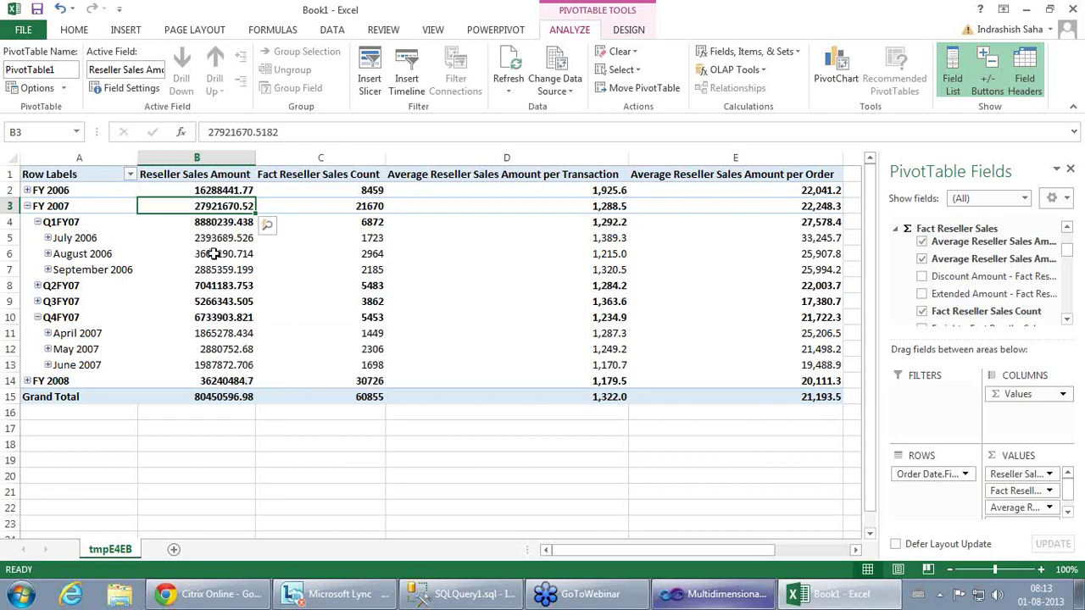
{"action": "mouse_move", "coordinate": [226, 236]}
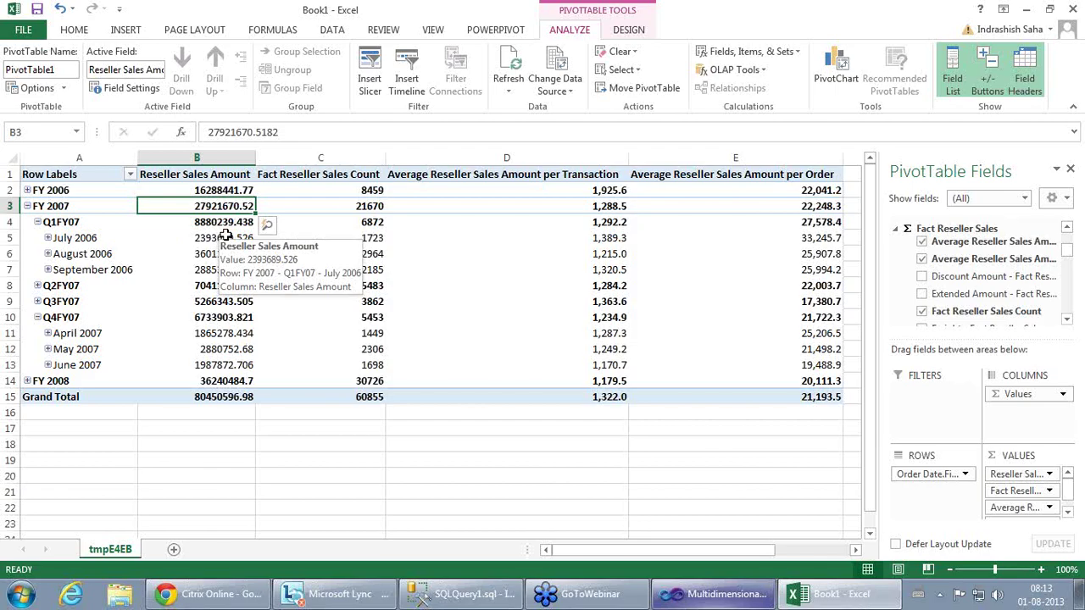
{"action": "left_click", "coordinate": [227, 241]}
{"action": "left_click", "coordinate": [235, 258]}
{"action": "left_click", "coordinate": [230, 286]}
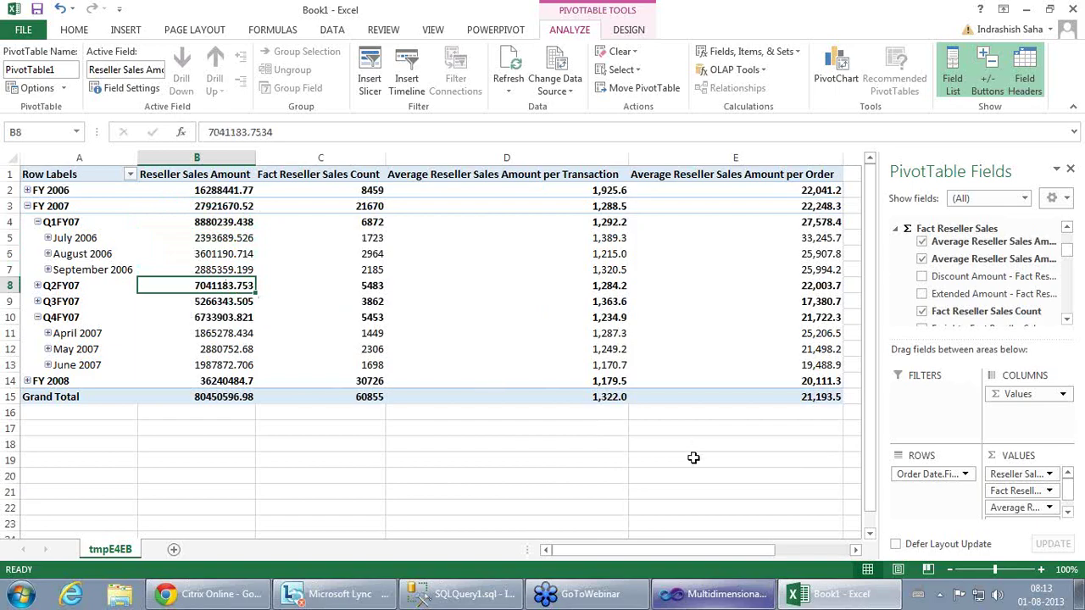
{"action": "left_click", "coordinate": [695, 596]}
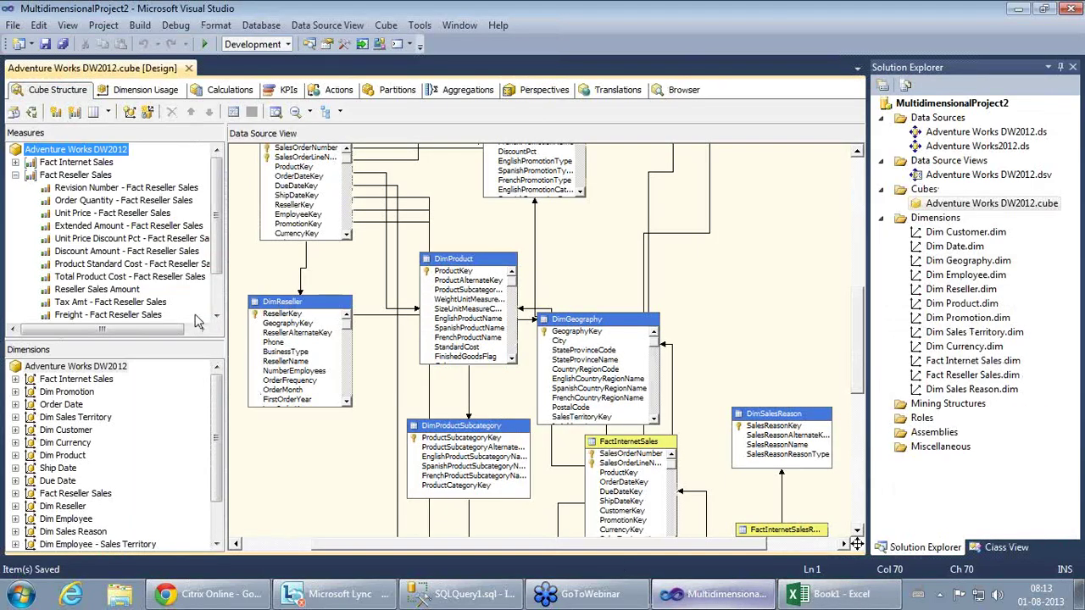
{"action": "left_click", "coordinate": [826, 595]}
Step: Compare the Q1FY07 Reseller Sales Amount with the amounts of July, August and September 2006
{"action": "left_click", "coordinate": [213, 175]}
{"action": "left_click", "coordinate": [198, 303]}
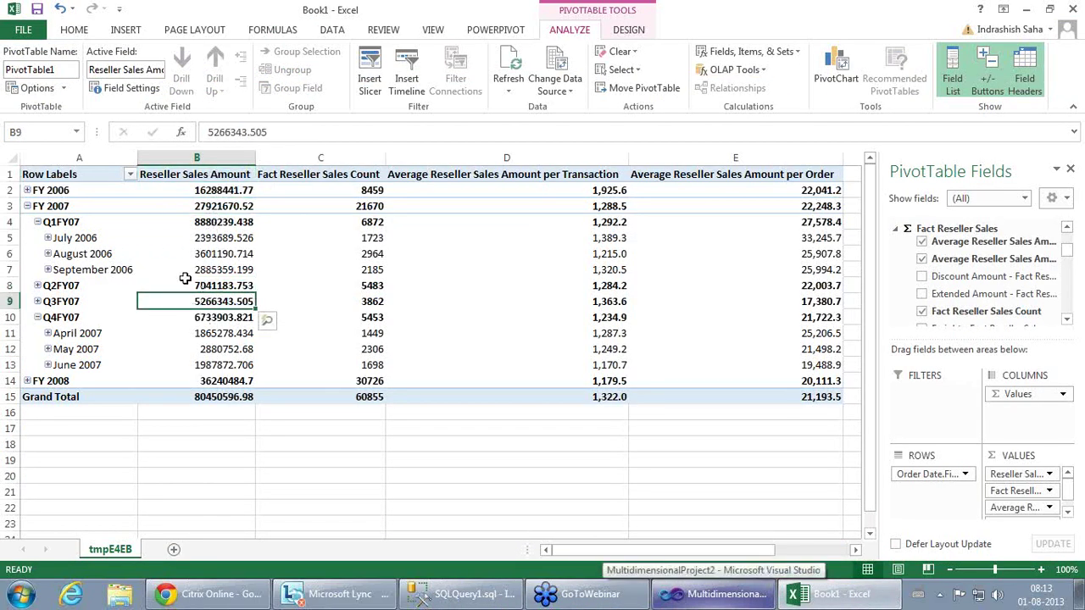
{"action": "left_click", "coordinate": [229, 269]}
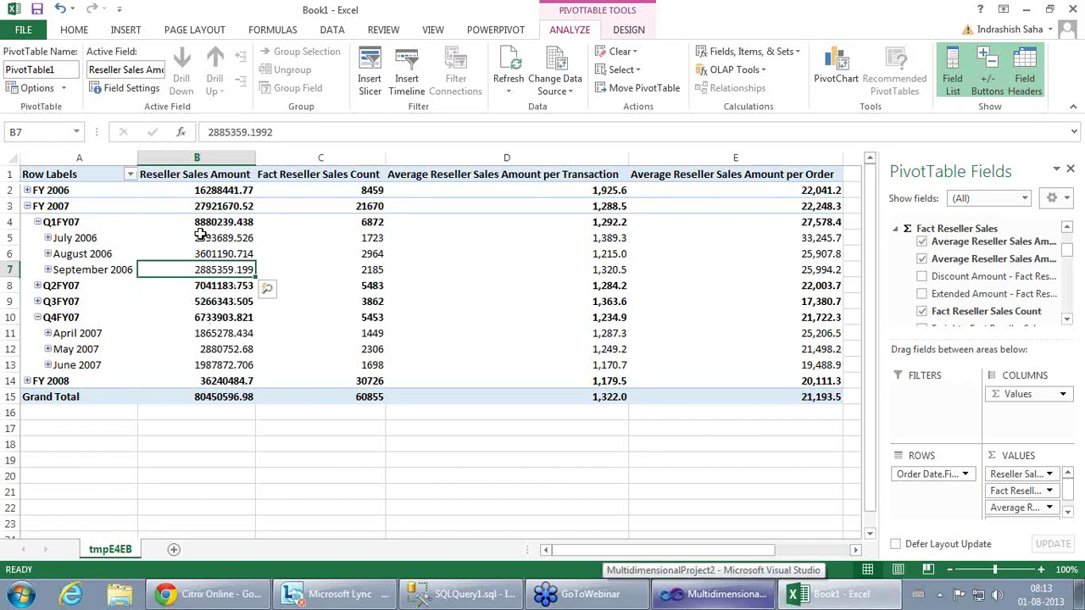
{"action": "left_click", "coordinate": [227, 238]}
{"action": "left_click", "coordinate": [219, 254]}
{"action": "left_click", "coordinate": [221, 270]}
{"action": "key", "text": "Up"}
{"action": "key", "text": "Up"}
{"action": "key", "text": "Up"}
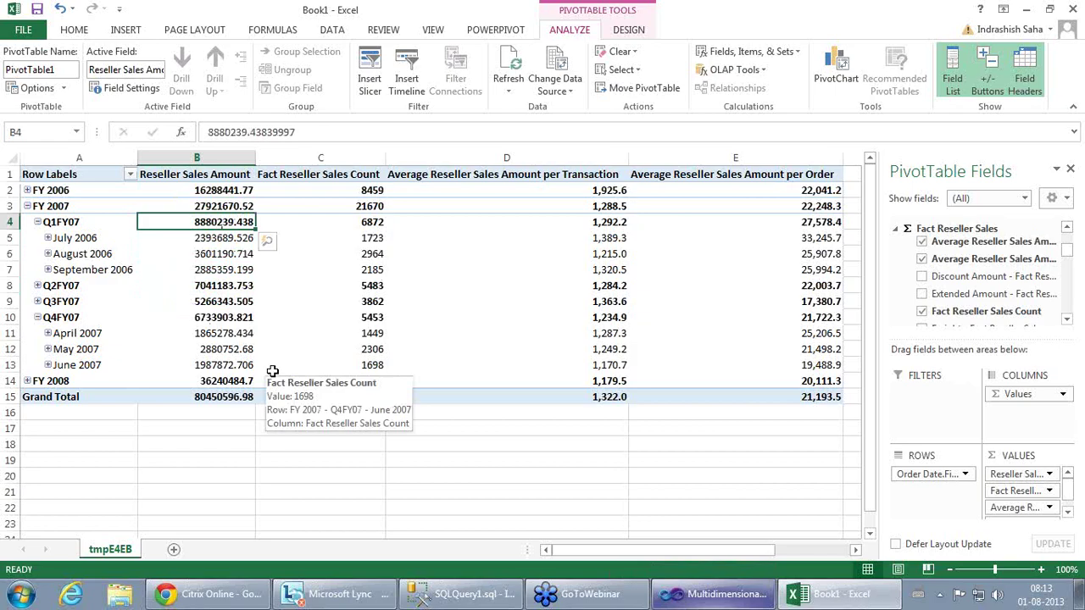
{"action": "left_click", "coordinate": [203, 271]}
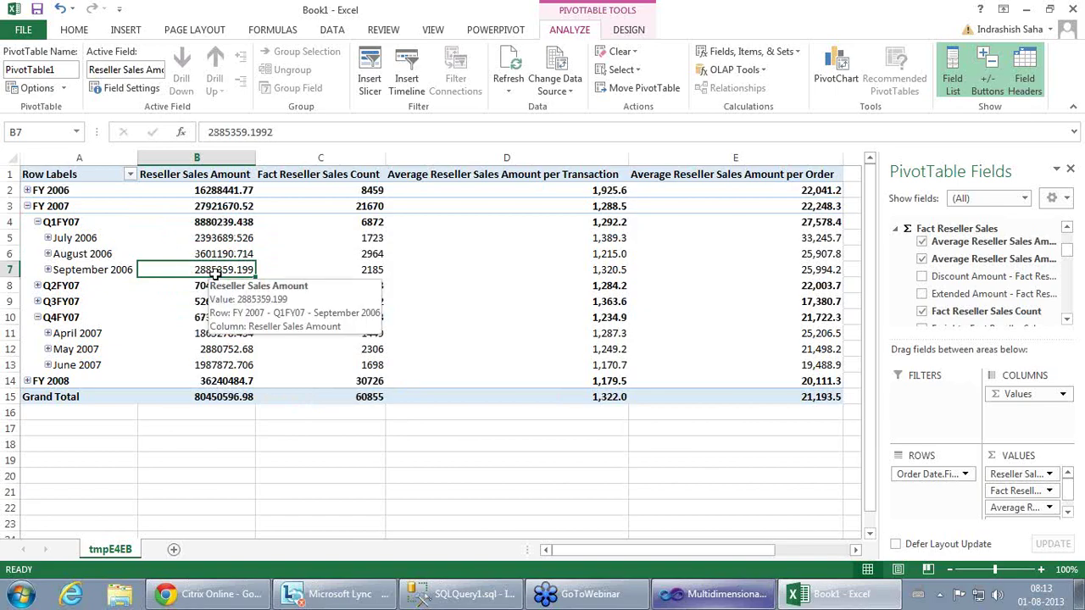
{"action": "left_click", "coordinate": [222, 223]}
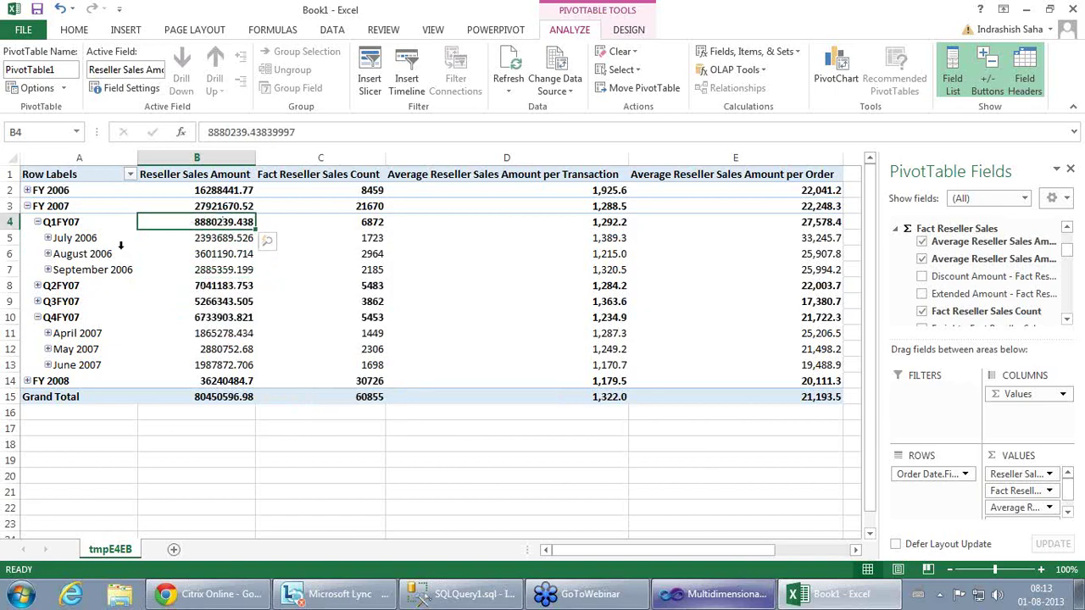
Step: Collapse Q1FY07 and check the Reseller Sales Amount for FY 2007, Q4FY07 and June 2007
{"action": "left_click", "coordinate": [37, 222]}
{"action": "left_click", "coordinate": [195, 208]}
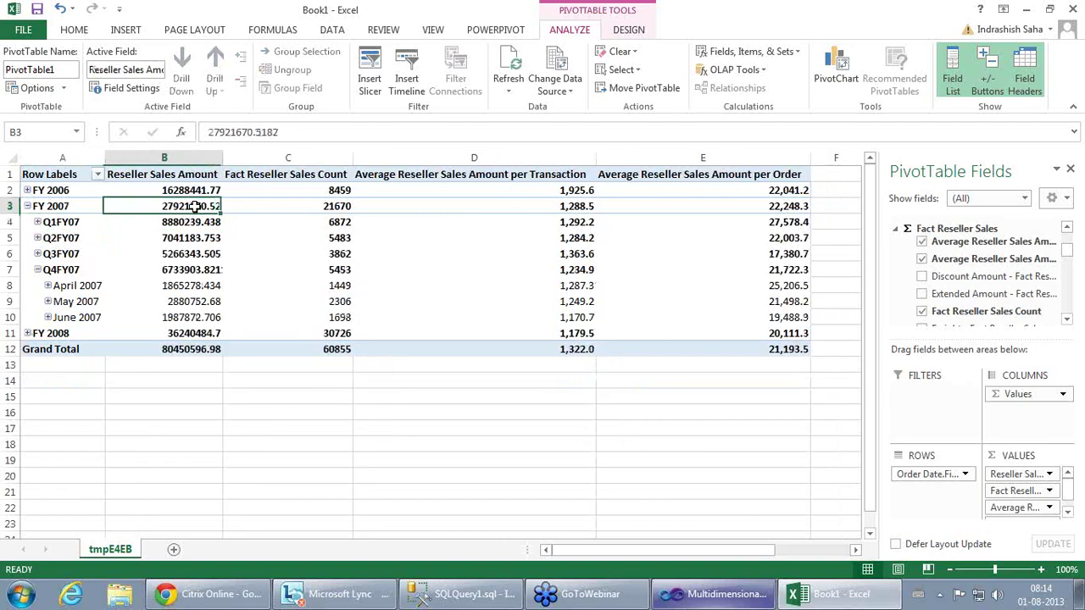
{"action": "left_click", "coordinate": [196, 269]}
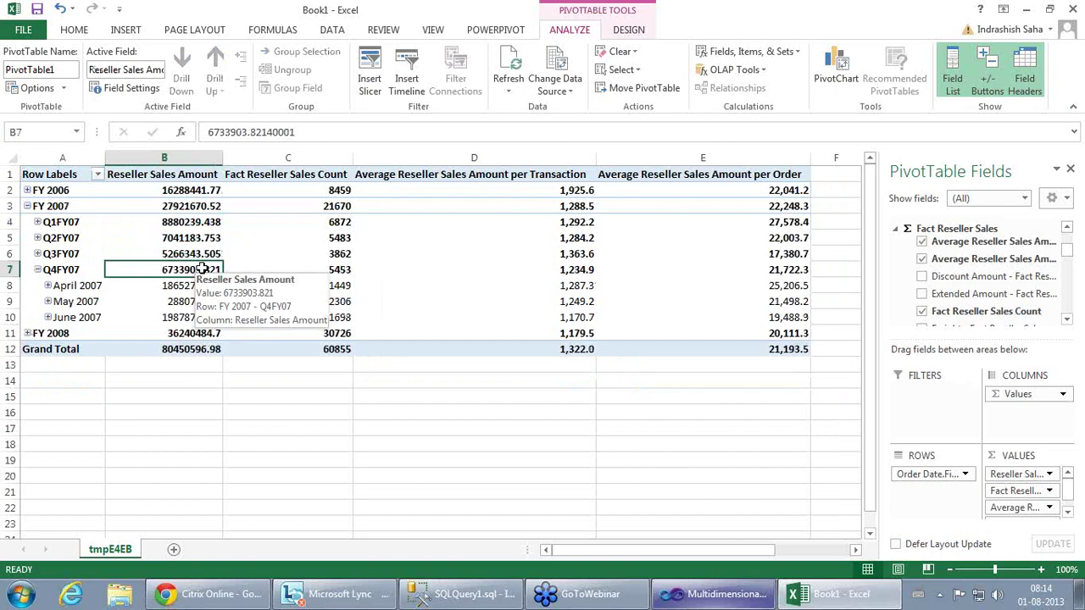
{"action": "left_click", "coordinate": [175, 317]}
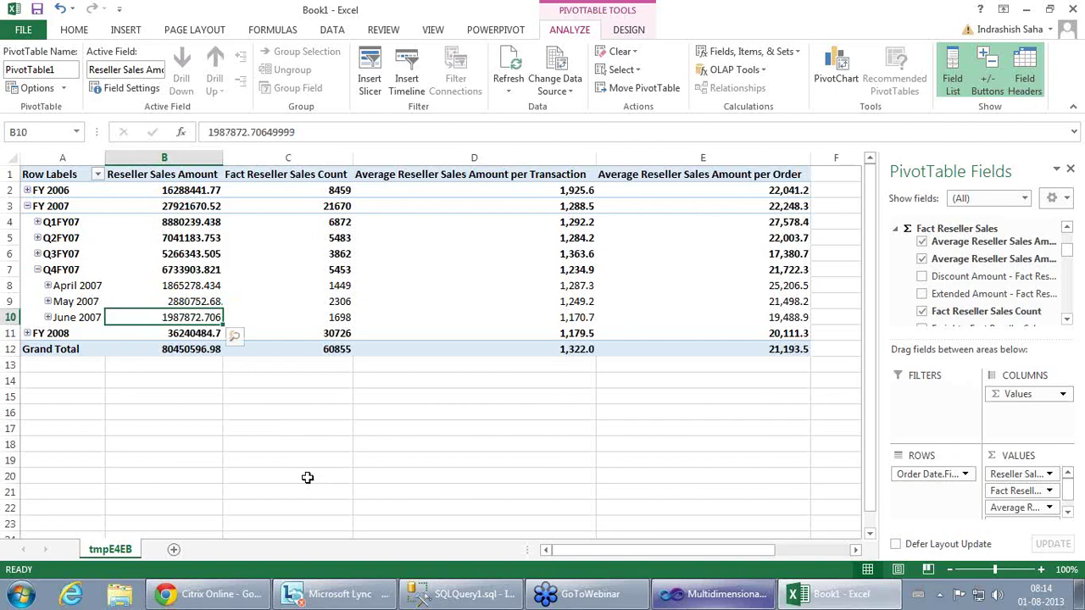
Step: Switch to Visual Studio and start a new measure in the Fact Reseller Sales group with usage Last non-empty value
{"action": "left_click", "coordinate": [721, 598]}
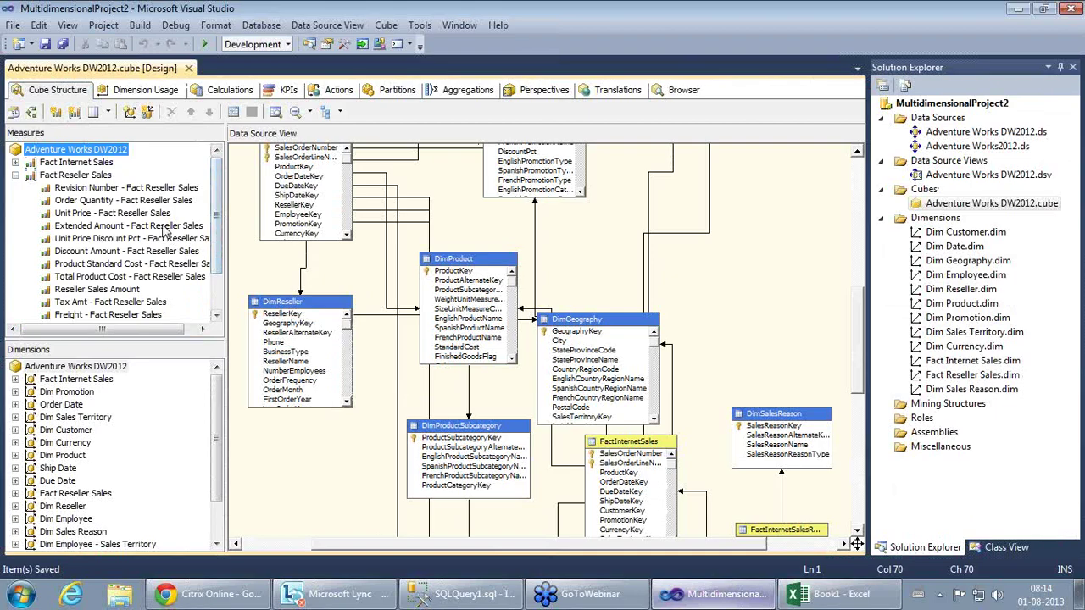
{"action": "left_click", "coordinate": [90, 175]}
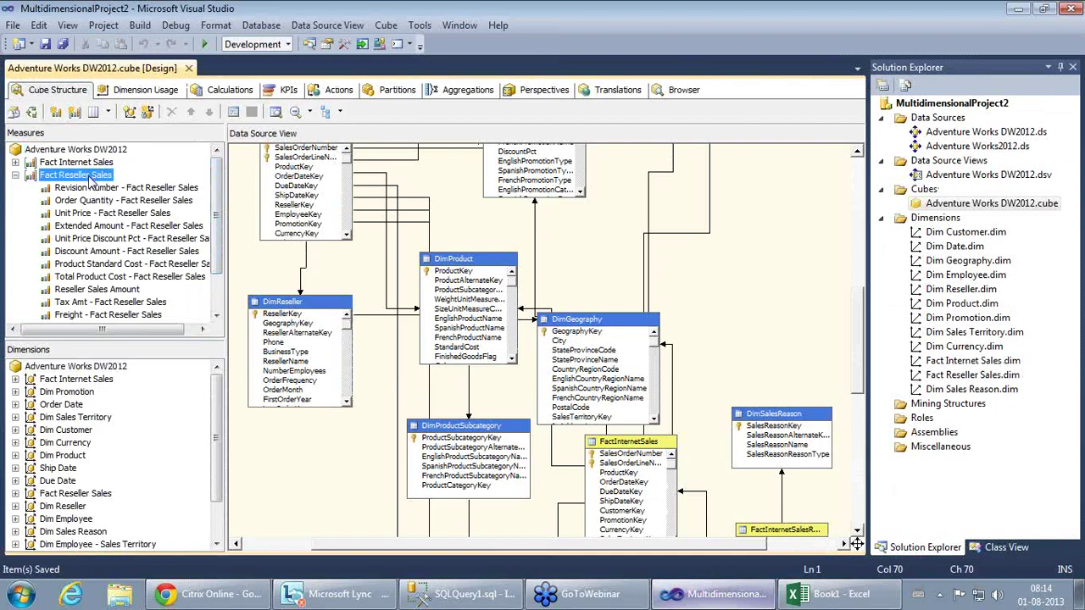
{"action": "right_click", "coordinate": [91, 176]}
{"action": "left_click", "coordinate": [132, 190]}
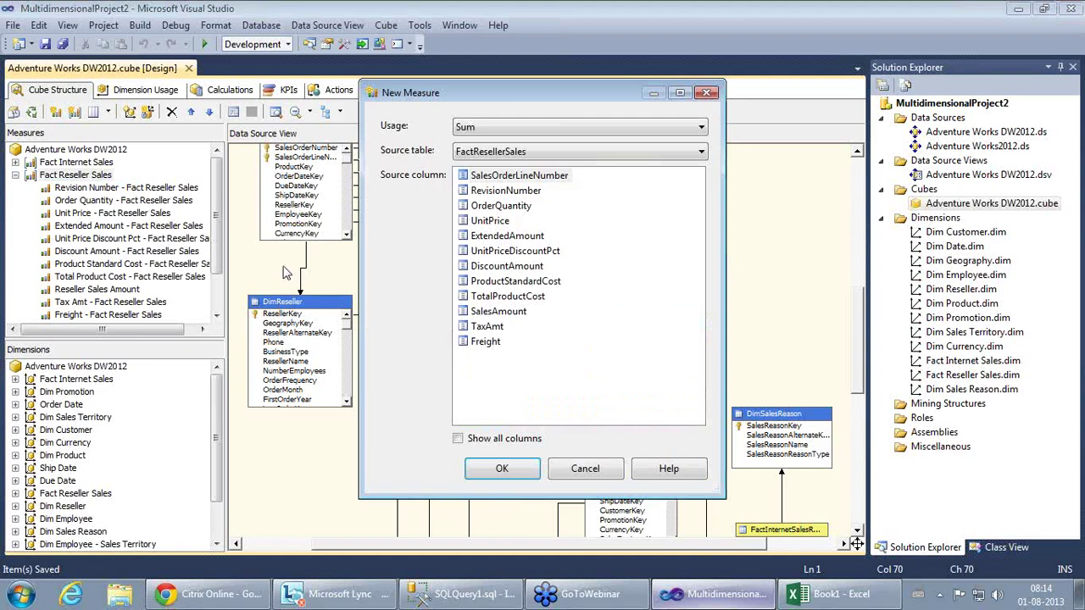
{"action": "left_click", "coordinate": [491, 127]}
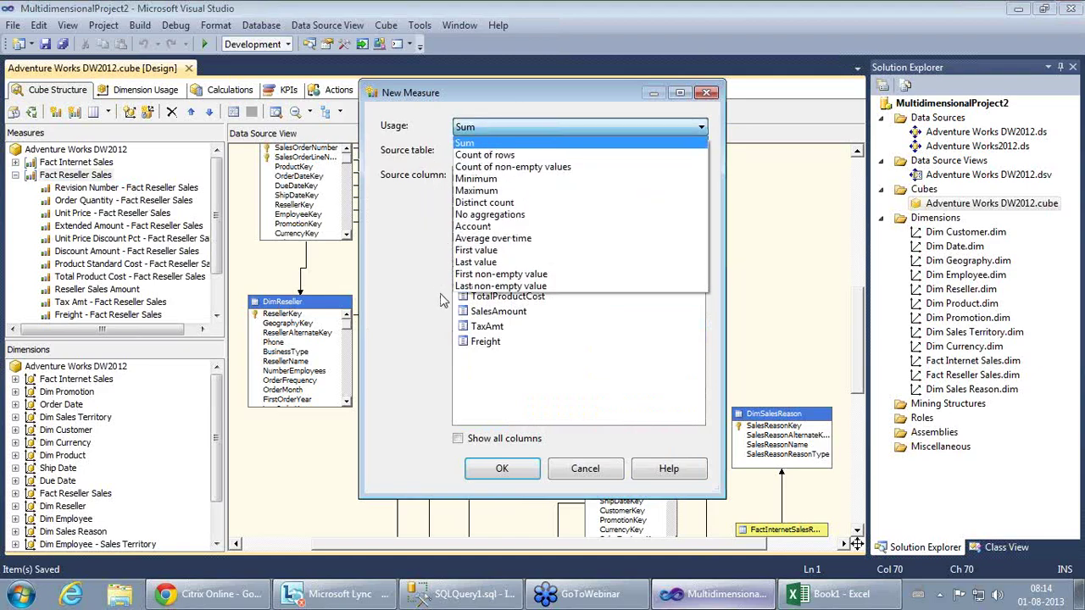
{"action": "left_click", "coordinate": [489, 287]}
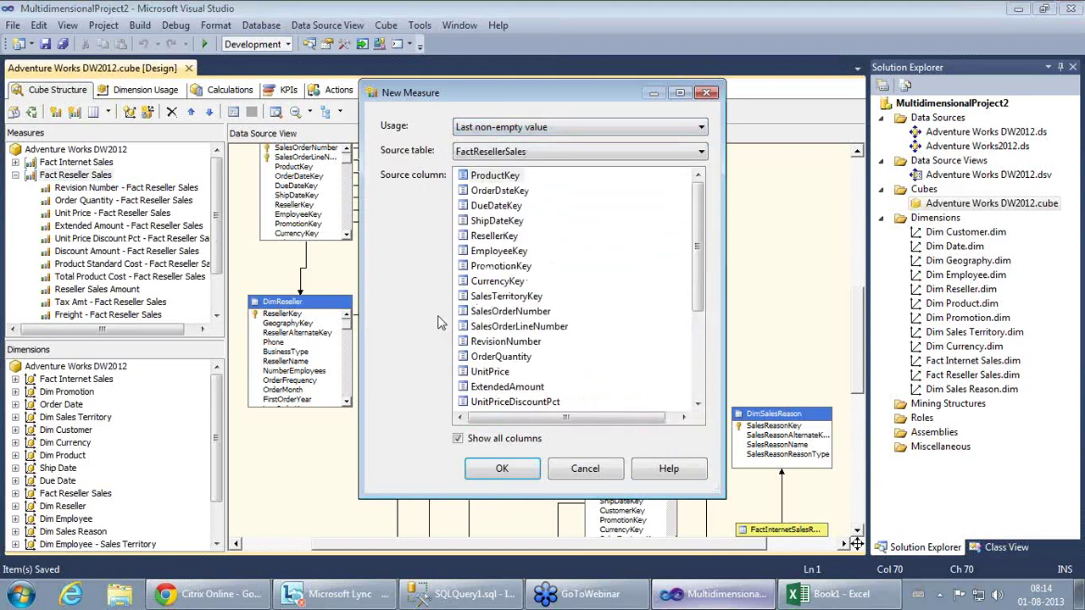
Step: Try Last value as the new measure's usage and return it to Last non-empty value
{"action": "left_click", "coordinate": [556, 126]}
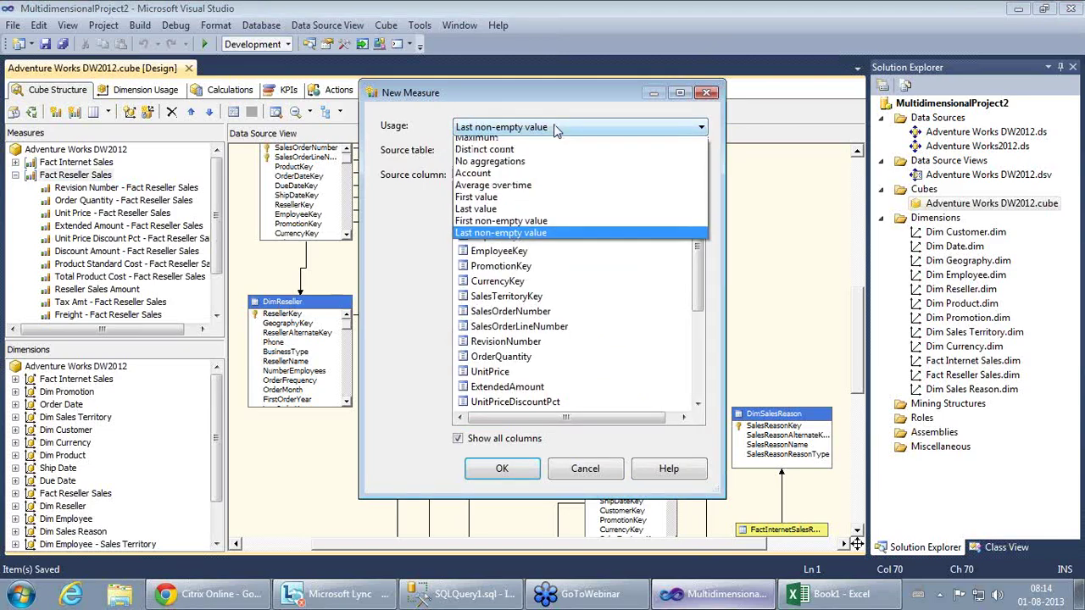
{"action": "left_click", "coordinate": [508, 262]}
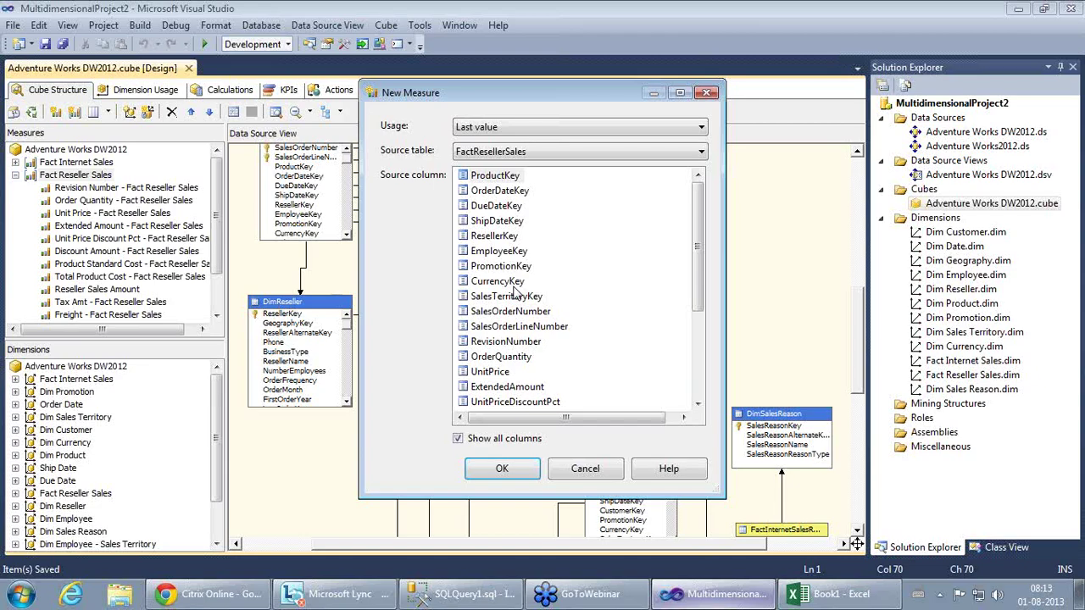
{"action": "left_click", "coordinate": [480, 134]}
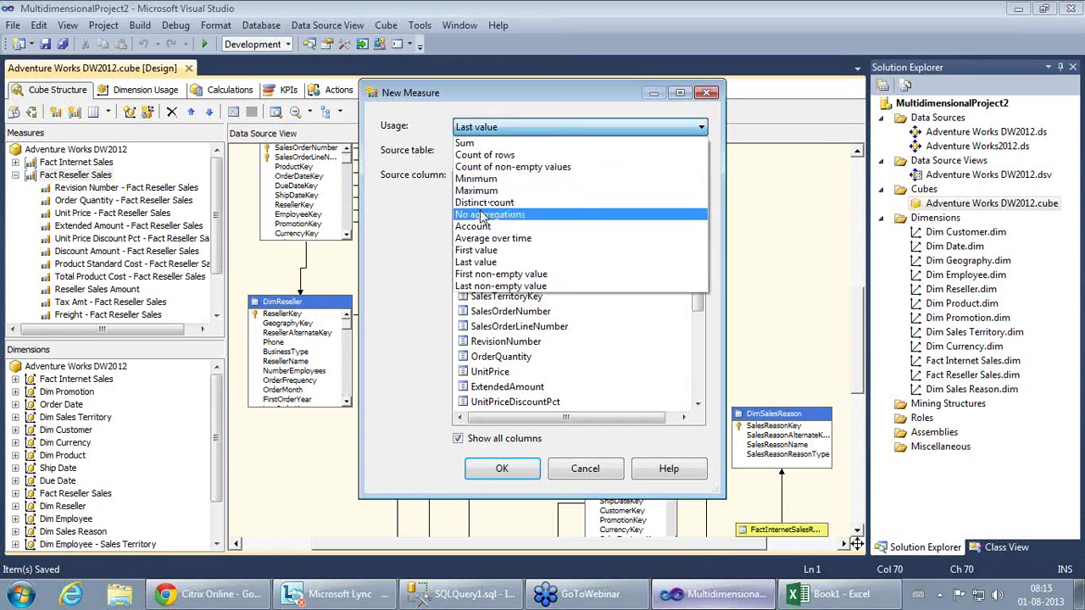
{"action": "left_click", "coordinate": [499, 287]}
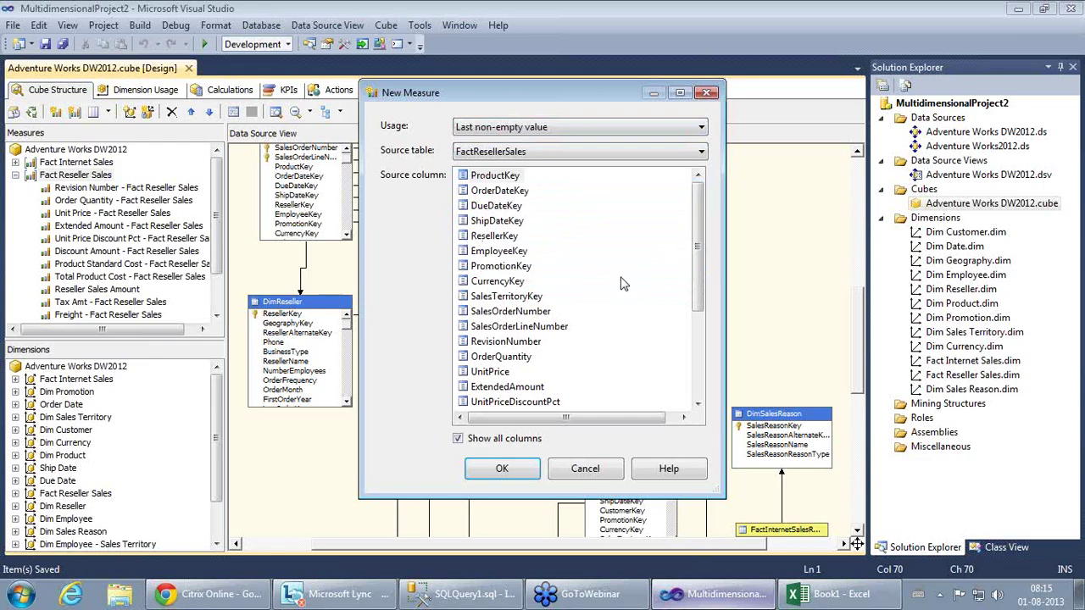
Step: Switch to Excel and examine the Reseller Sales Amount for Q4FY07, FY 2007, June 2007 and May 2007
{"action": "left_click", "coordinate": [827, 593]}
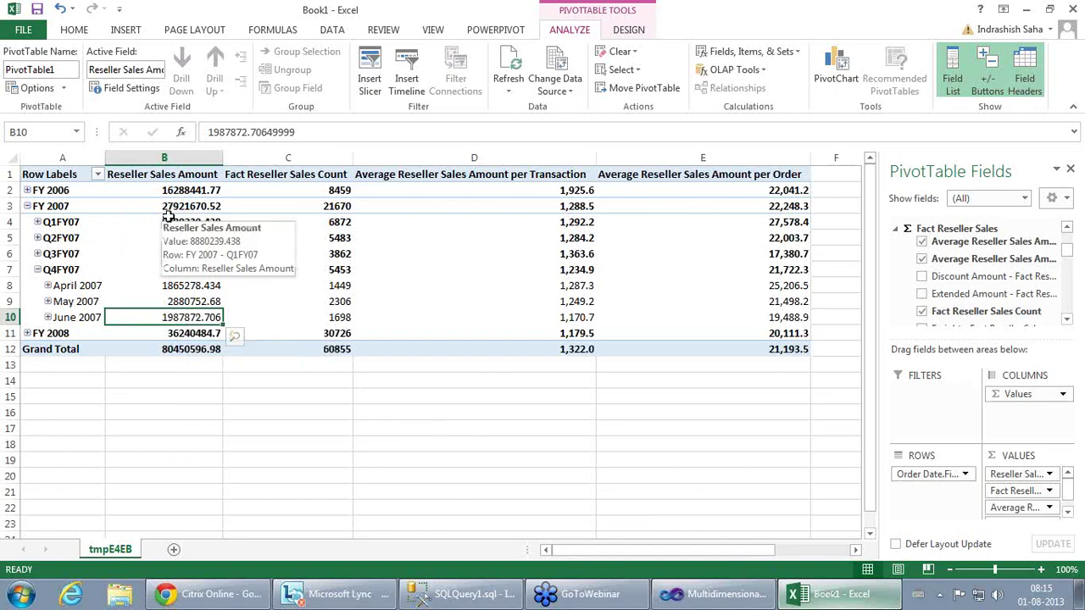
{"action": "left_click", "coordinate": [185, 272]}
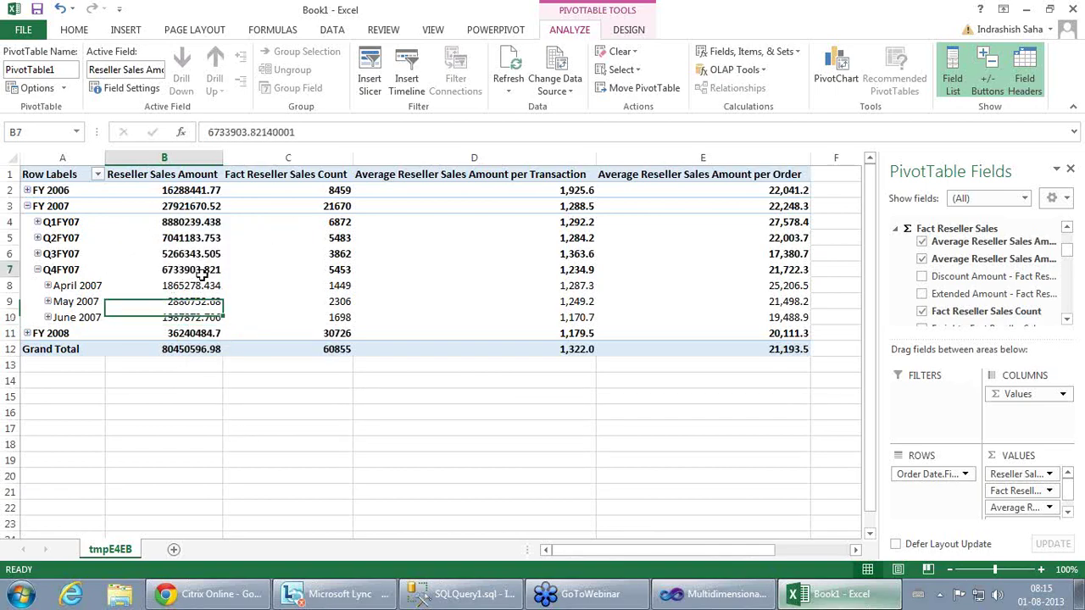
{"action": "mouse_move", "coordinate": [177, 270]}
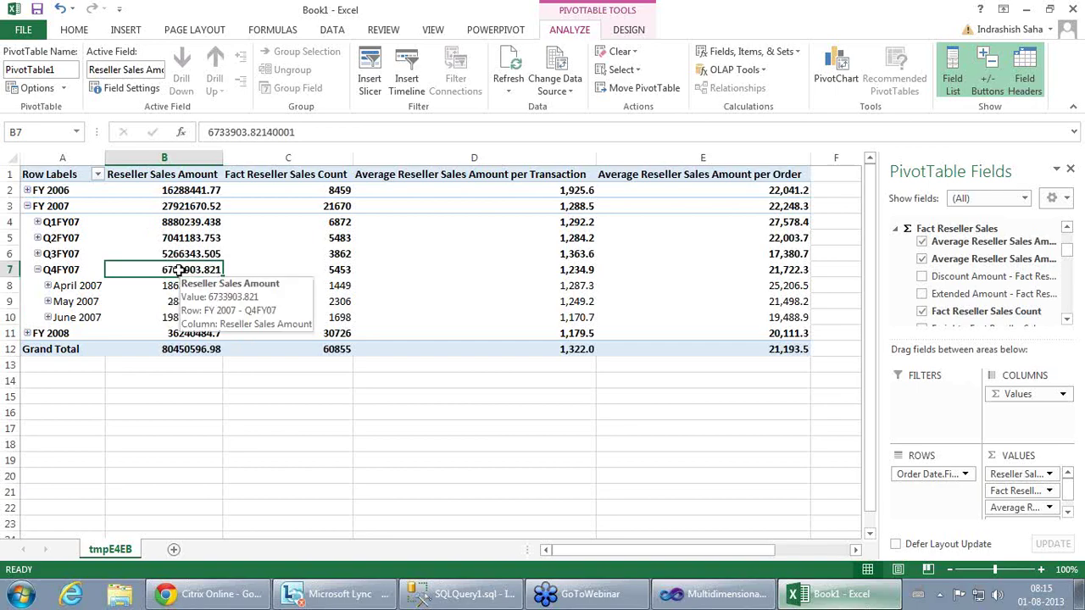
{"action": "left_click", "coordinate": [177, 207]}
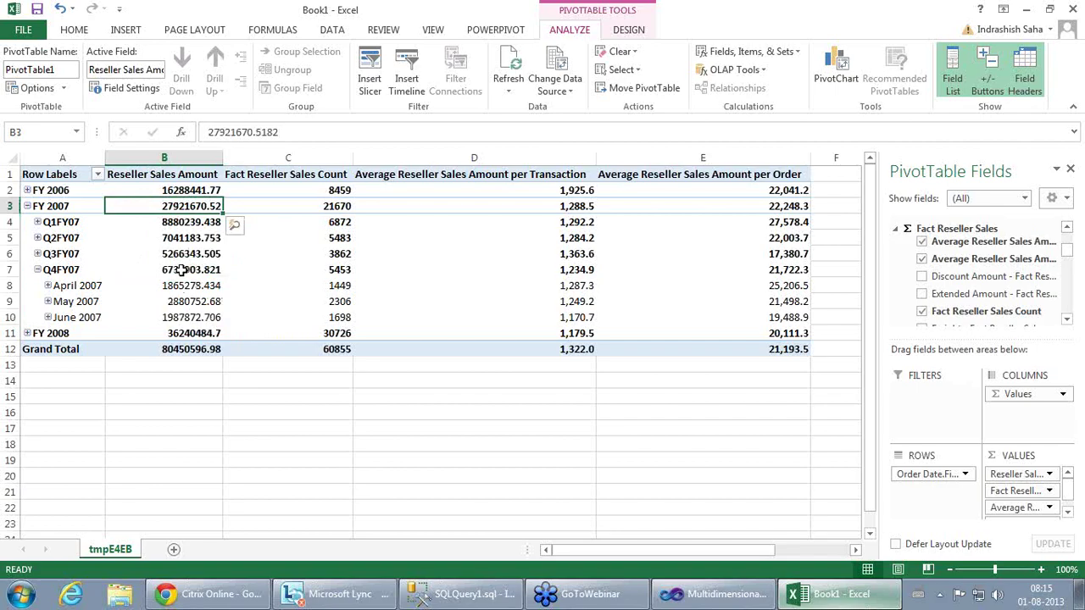
{"action": "left_click", "coordinate": [85, 318]}
{"action": "left_click", "coordinate": [208, 317]}
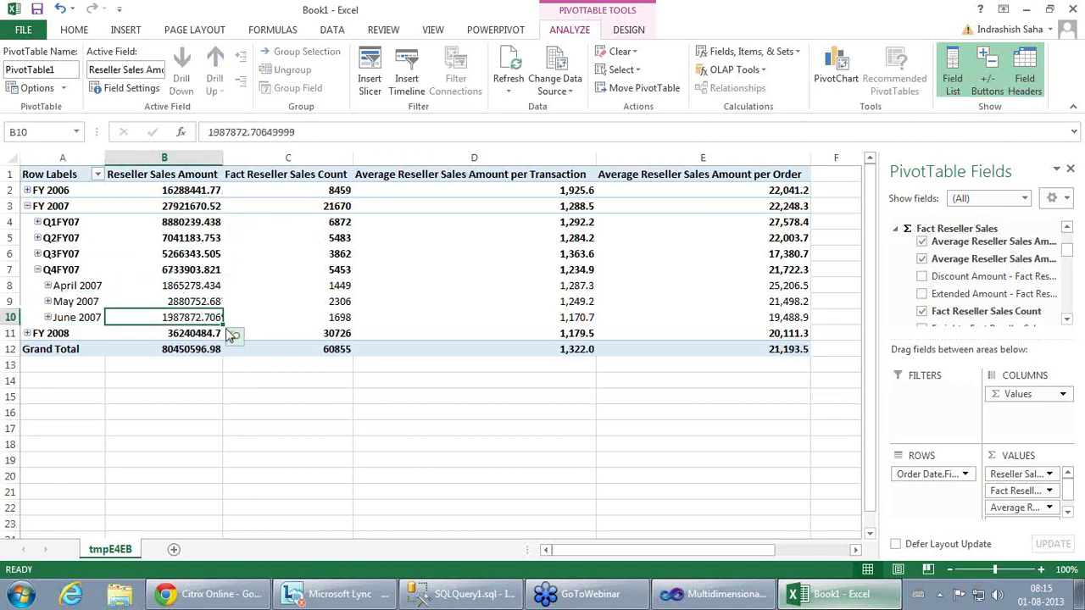
{"action": "mouse_move", "coordinate": [257, 352]}
{"action": "mouse_move", "coordinate": [175, 316]}
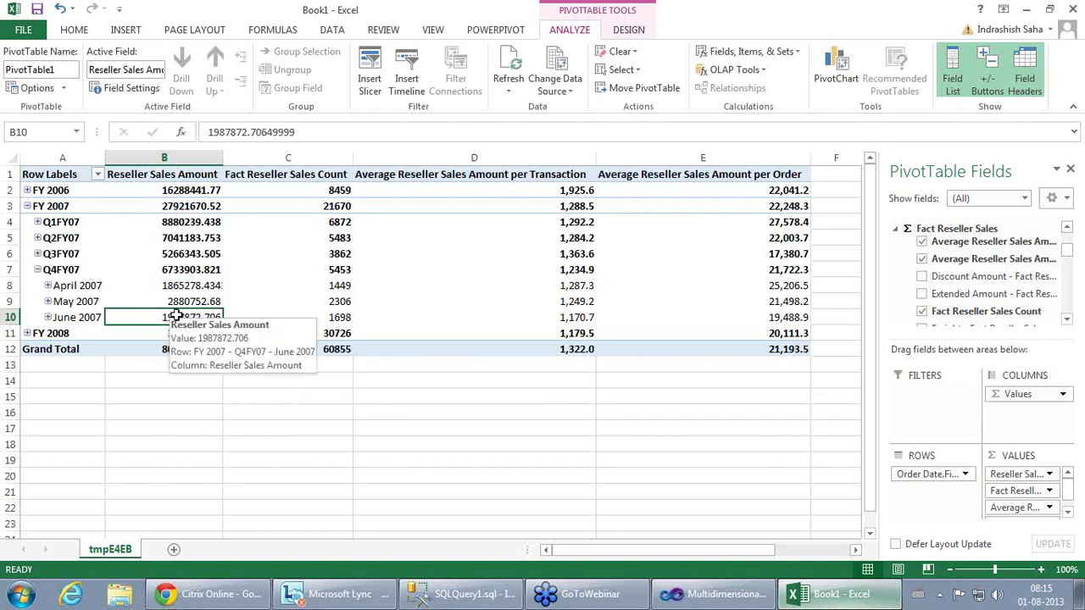
{"action": "key", "text": "Up"}
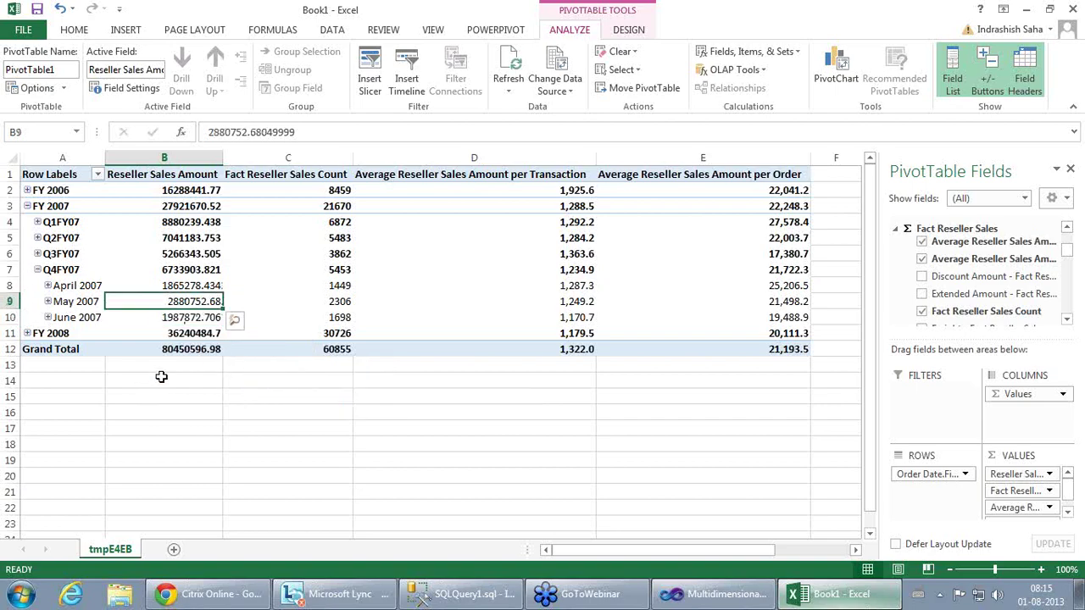
Step: Compare the Q4FY07 and May 2007 Reseller Sales Amounts within FY 2007, and return to the New Measure dialog in Visual Studio
{"action": "left_click", "coordinate": [76, 272]}
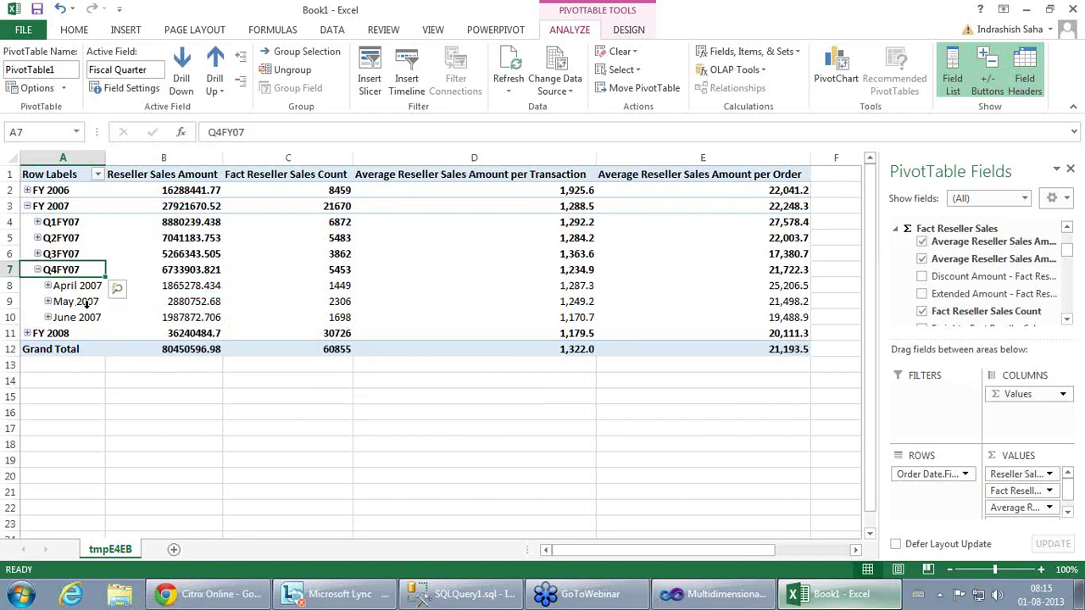
{"action": "left_click", "coordinate": [192, 302]}
{"action": "left_click", "coordinate": [177, 265]}
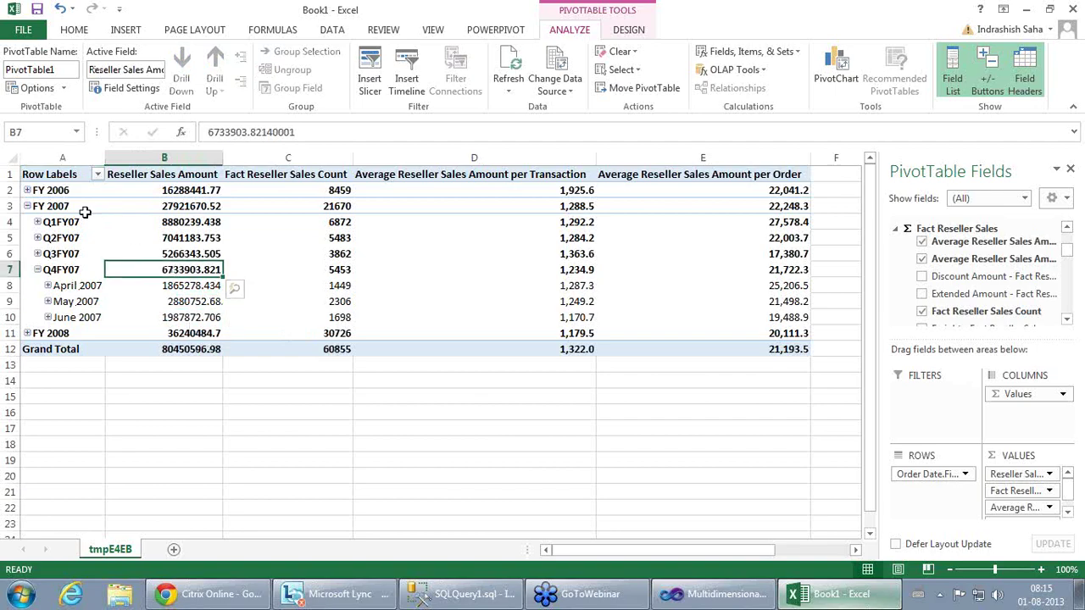
{"action": "left_click", "coordinate": [58, 208]}
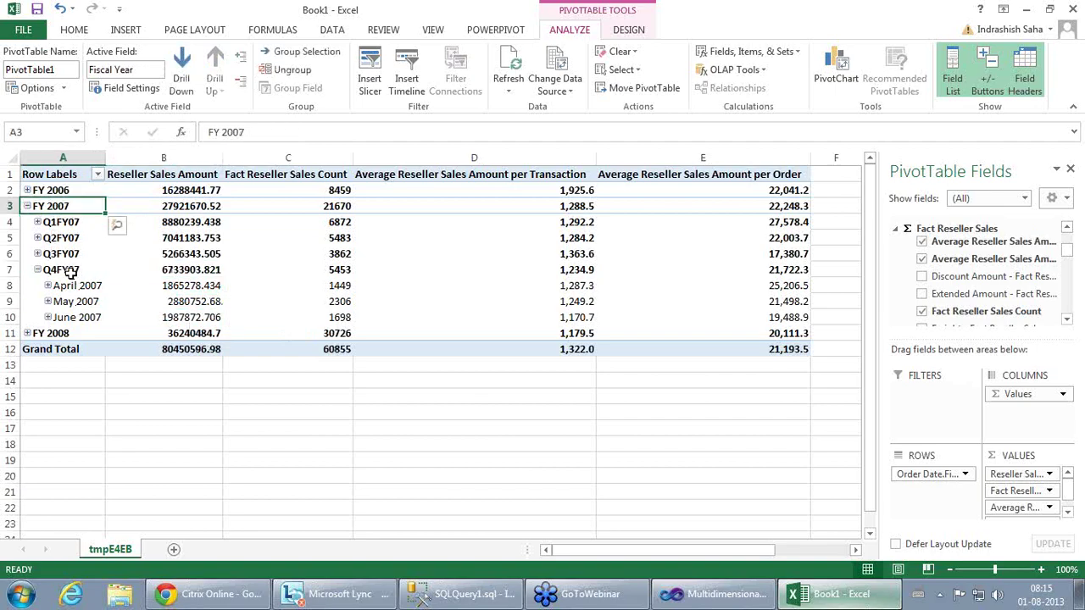
{"action": "left_click", "coordinate": [207, 302]}
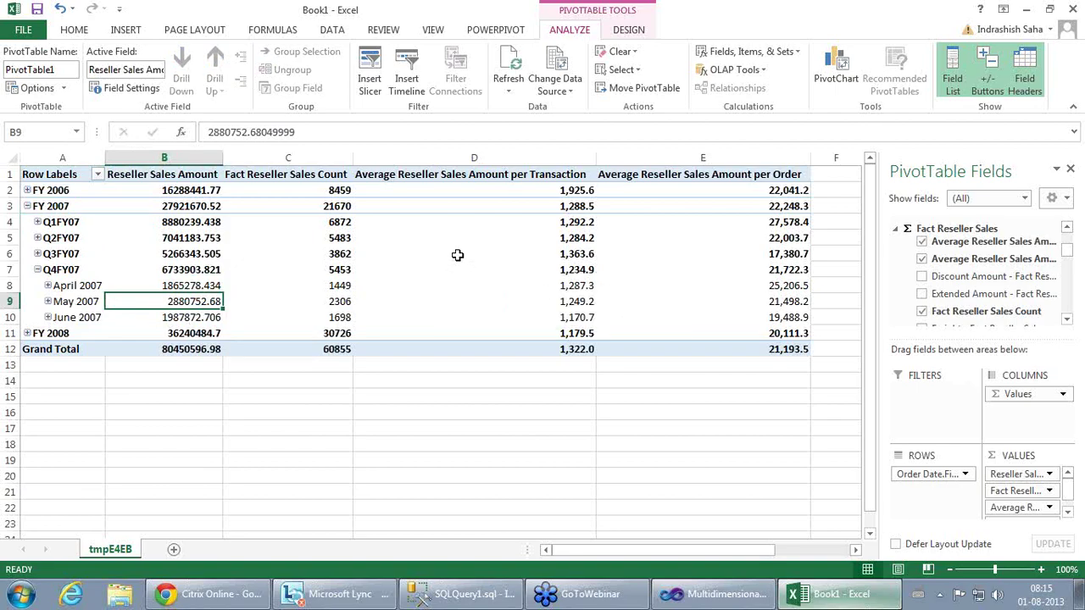
{"action": "left_click", "coordinate": [730, 597]}
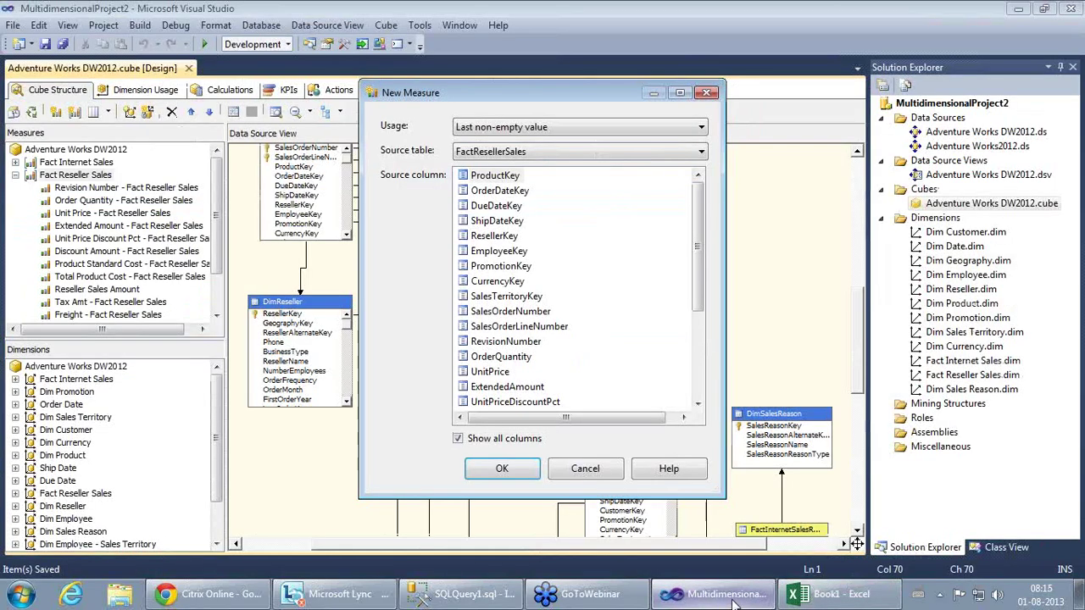
Step: Switch to Excel and compare the Reseller Sales Amounts of April 2007, Q4FY07, Q1FY07 and FY 2007
{"action": "left_click", "coordinate": [514, 127]}
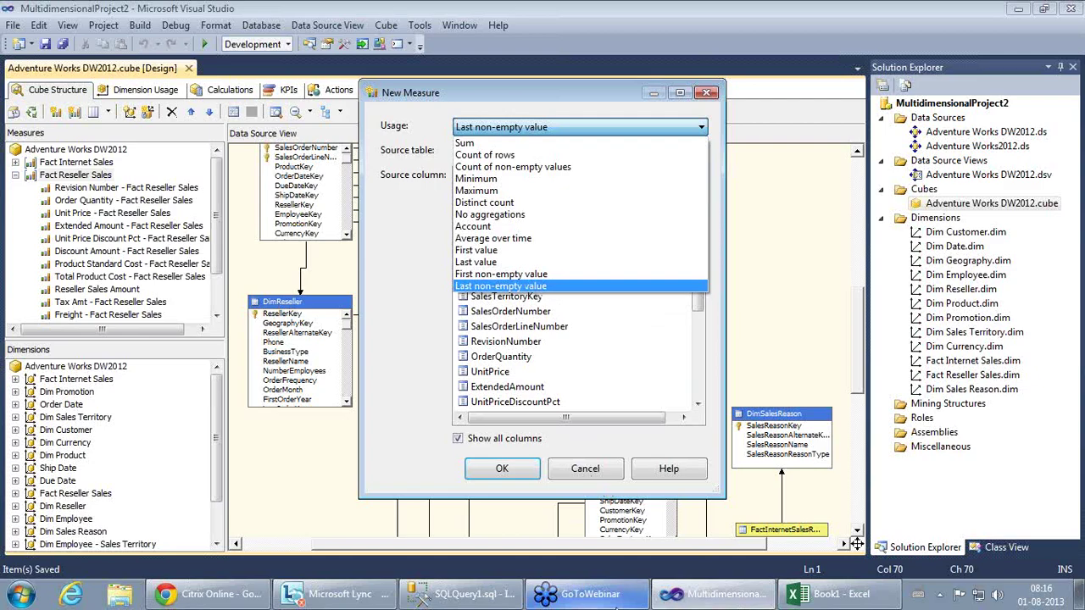
{"action": "left_click", "coordinate": [833, 595]}
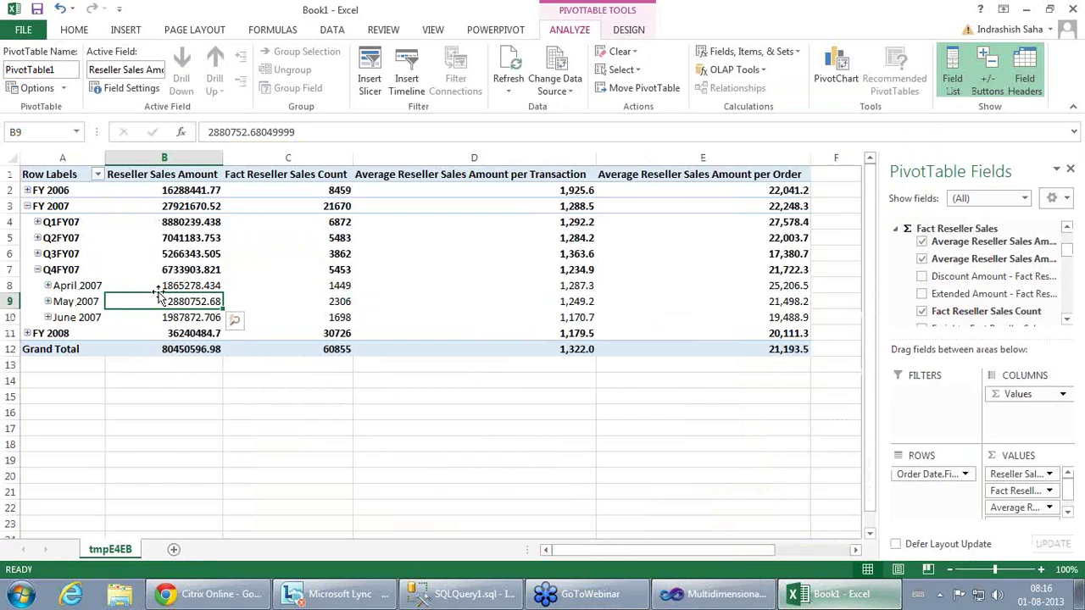
{"action": "left_click", "coordinate": [188, 286]}
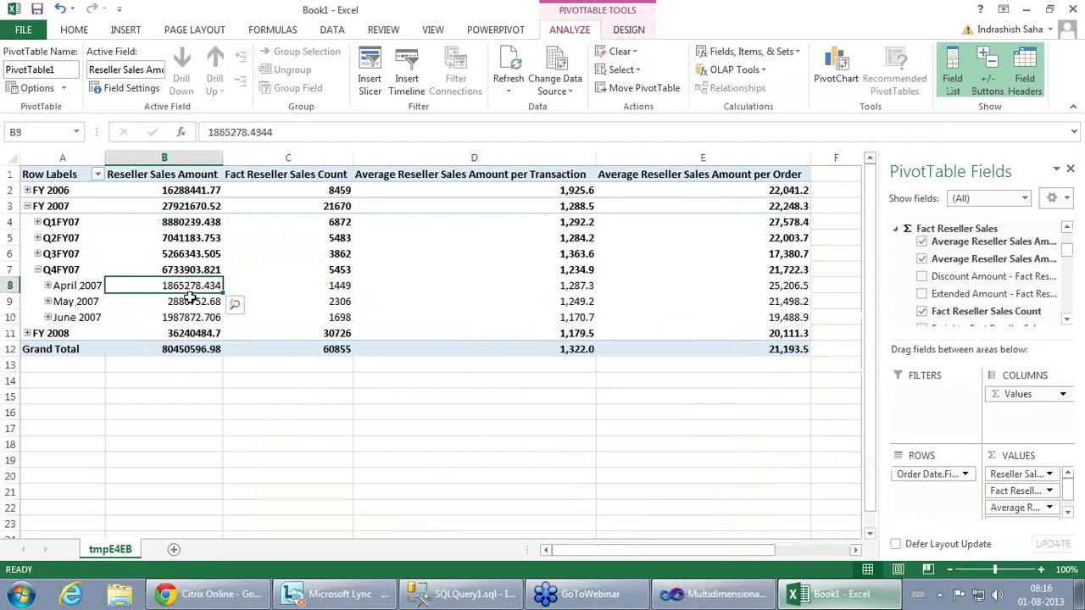
{"action": "left_click", "coordinate": [175, 269]}
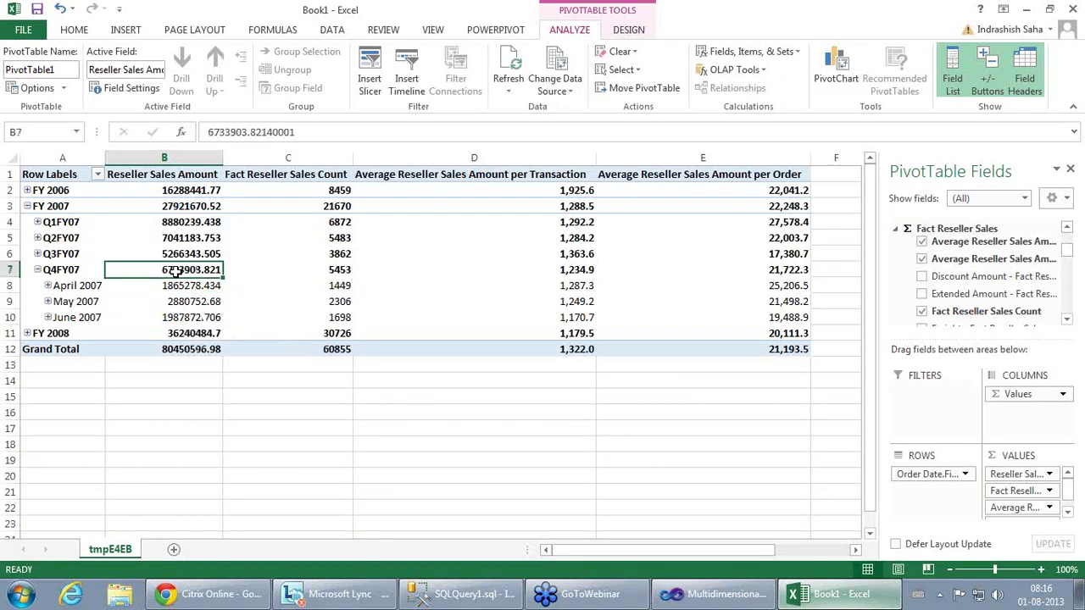
{"action": "left_click", "coordinate": [194, 224]}
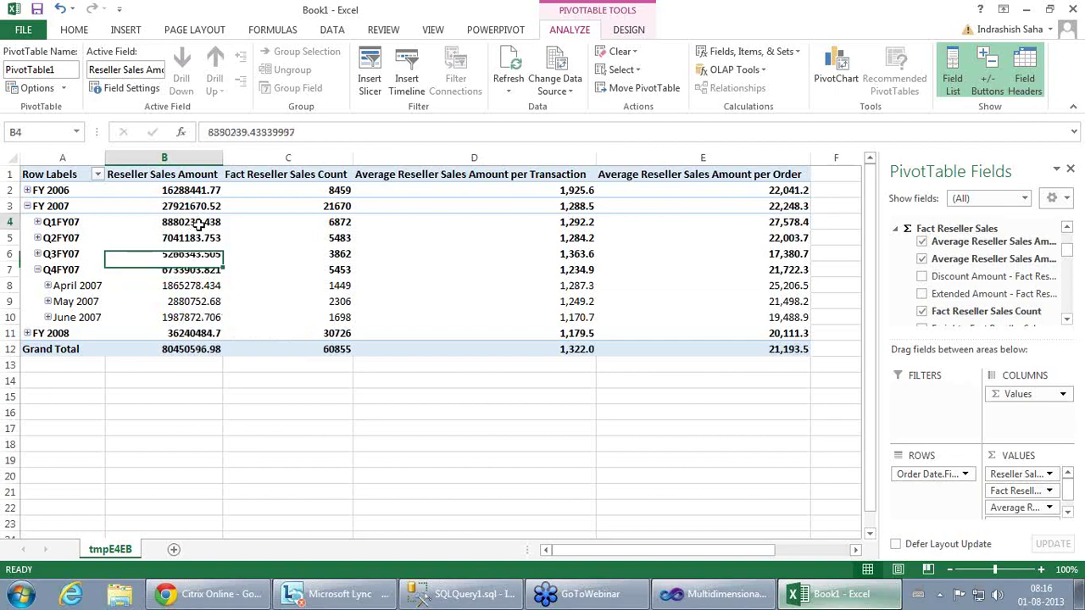
{"action": "left_click", "coordinate": [206, 206]}
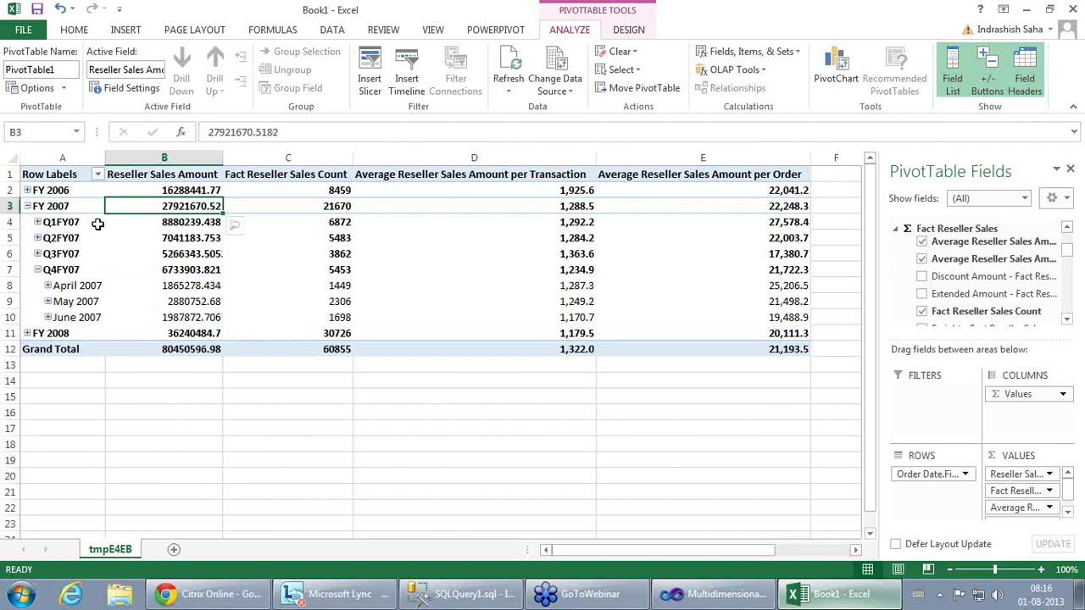
{"action": "left_click", "coordinate": [180, 226]}
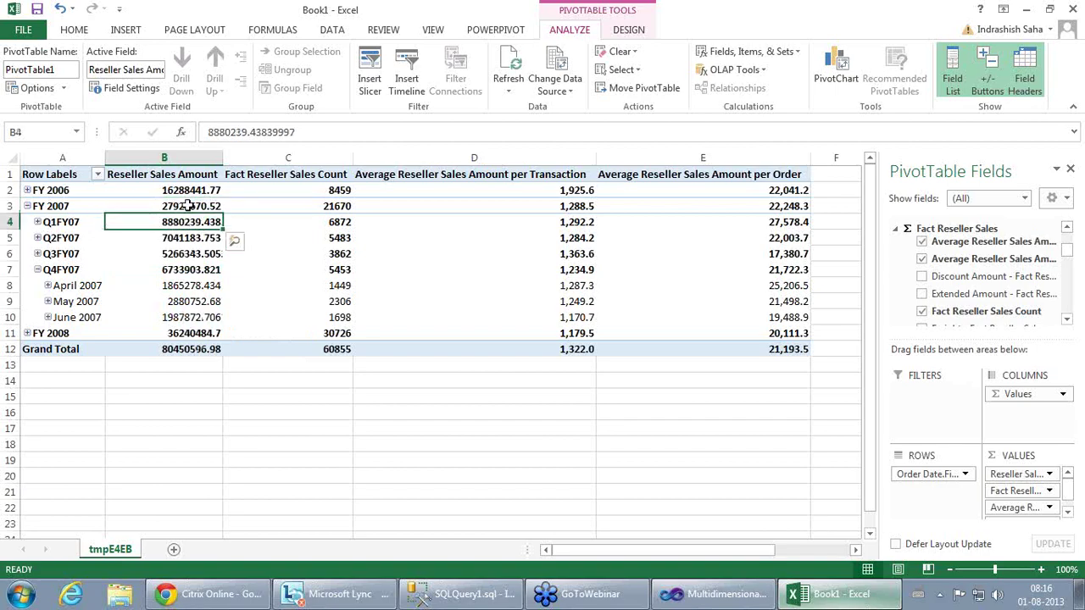
{"action": "left_click", "coordinate": [189, 206]}
Step: Back in Visual Studio, create the Last non-empty value measure from the SalesAmount column of FactResellerSales and save the cube
{"action": "left_click", "coordinate": [712, 594]}
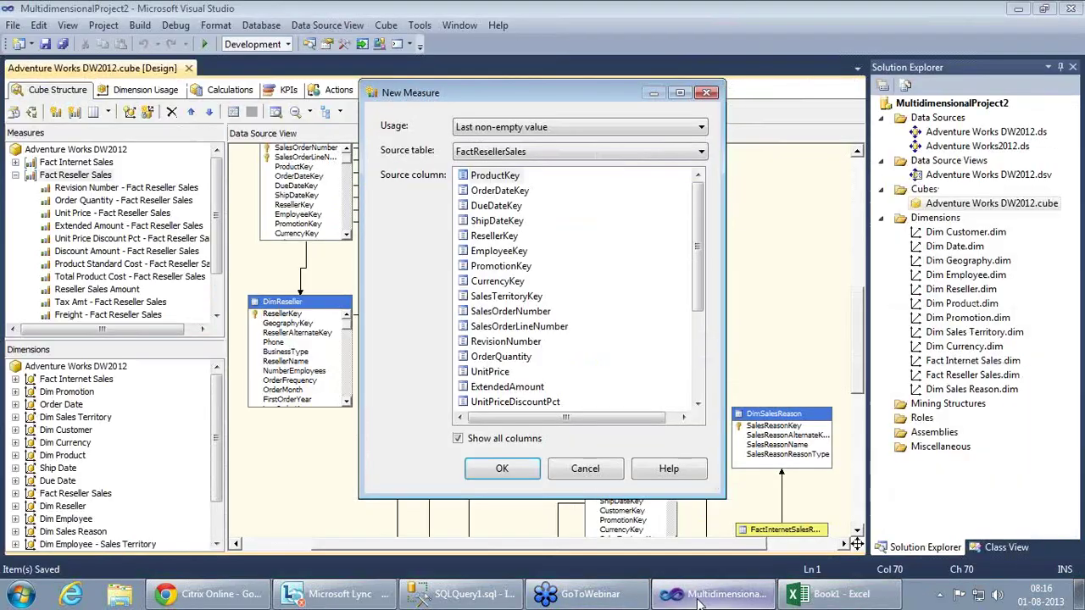
{"action": "left_click", "coordinate": [520, 128]}
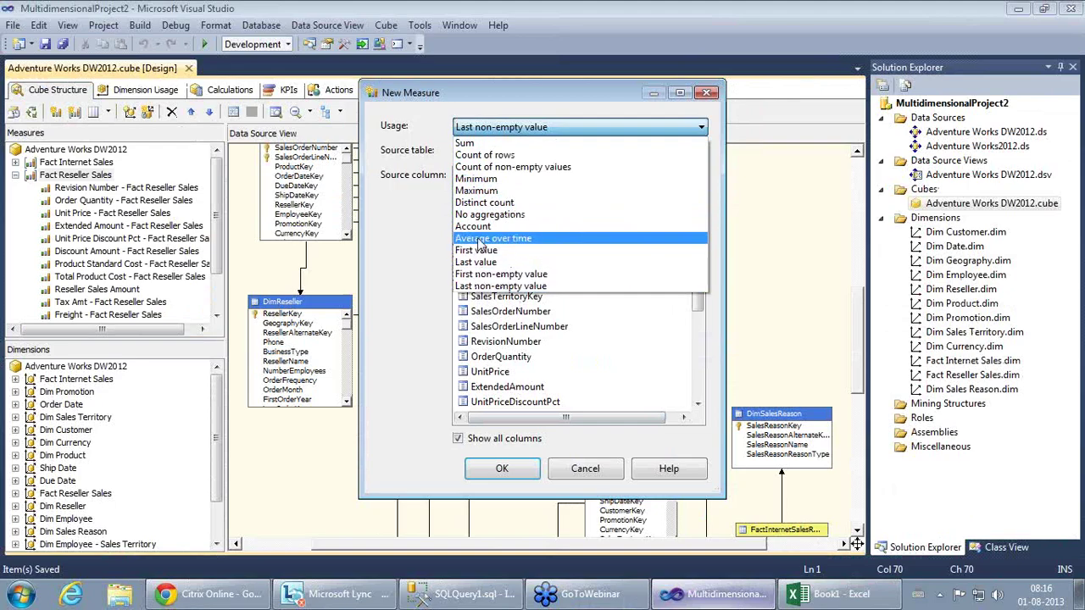
{"action": "left_click", "coordinate": [482, 287]}
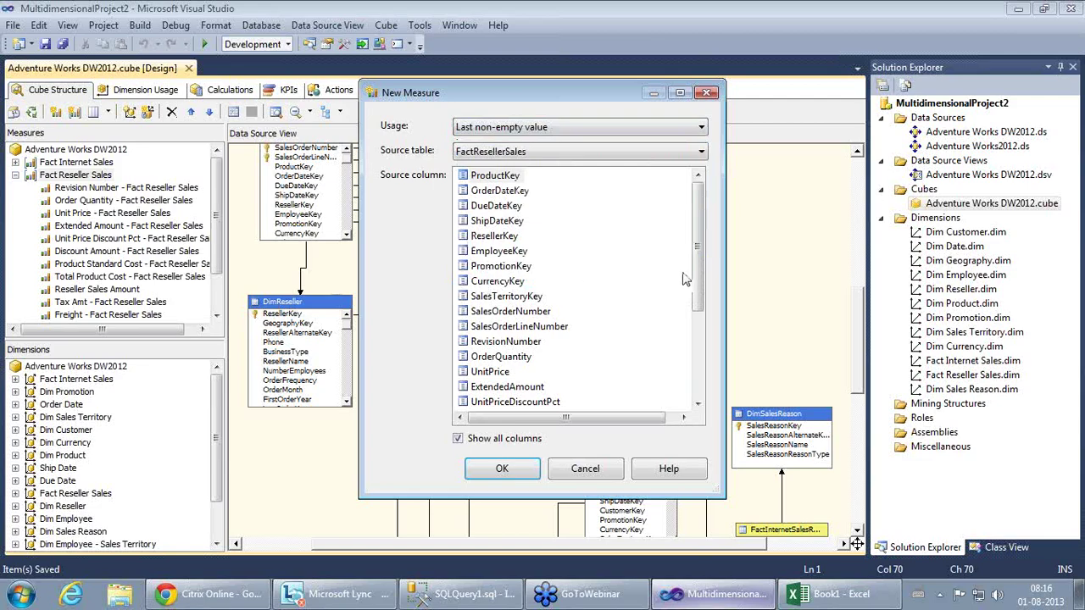
{"action": "left_click_drag", "start_coordinate": [697, 270], "coordinate": [697, 395]}
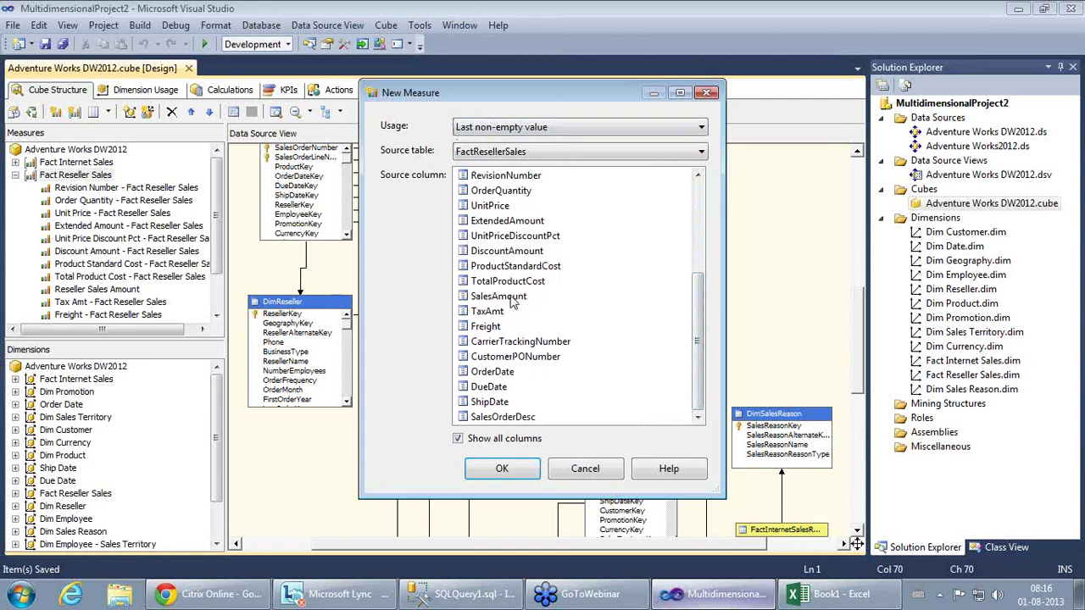
{"action": "left_click", "coordinate": [509, 297]}
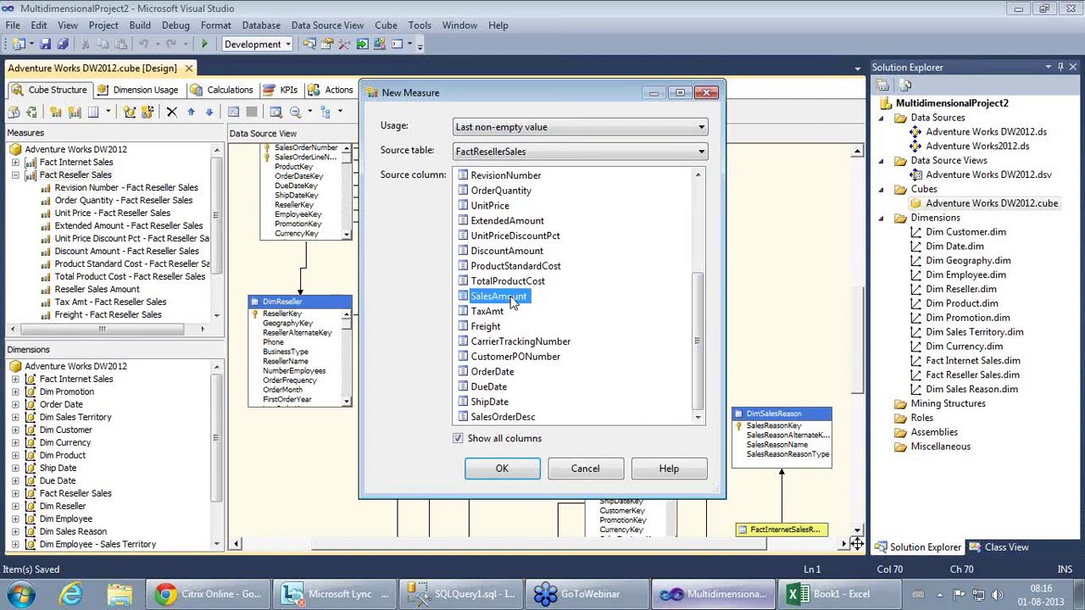
{"action": "left_click", "coordinate": [502, 472]}
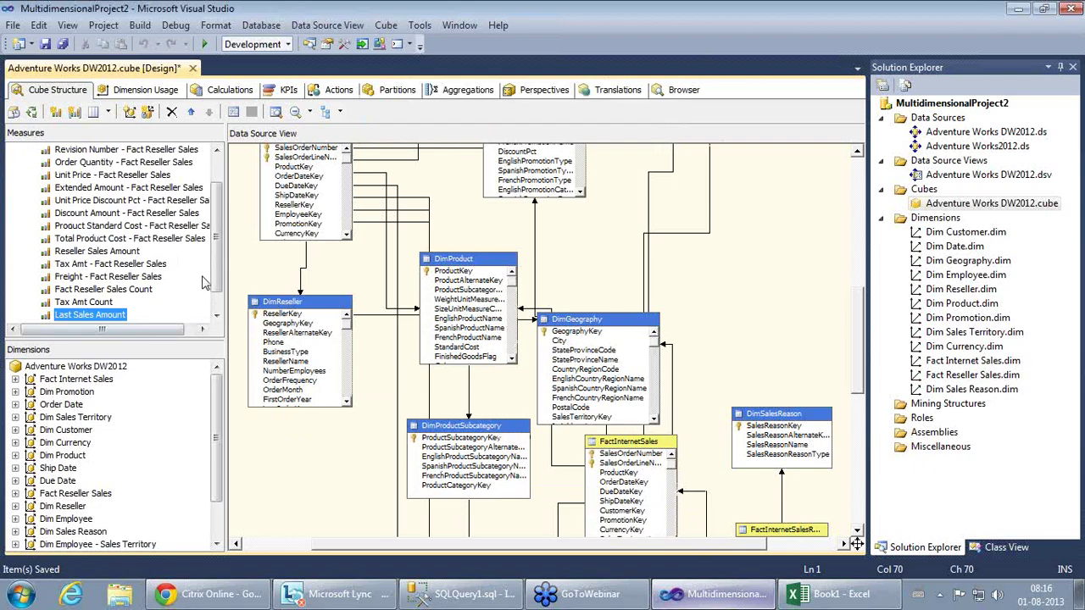
{"action": "scroll", "coordinate": [219, 281], "scroll_direction": "down", "scroll_amount": 1}
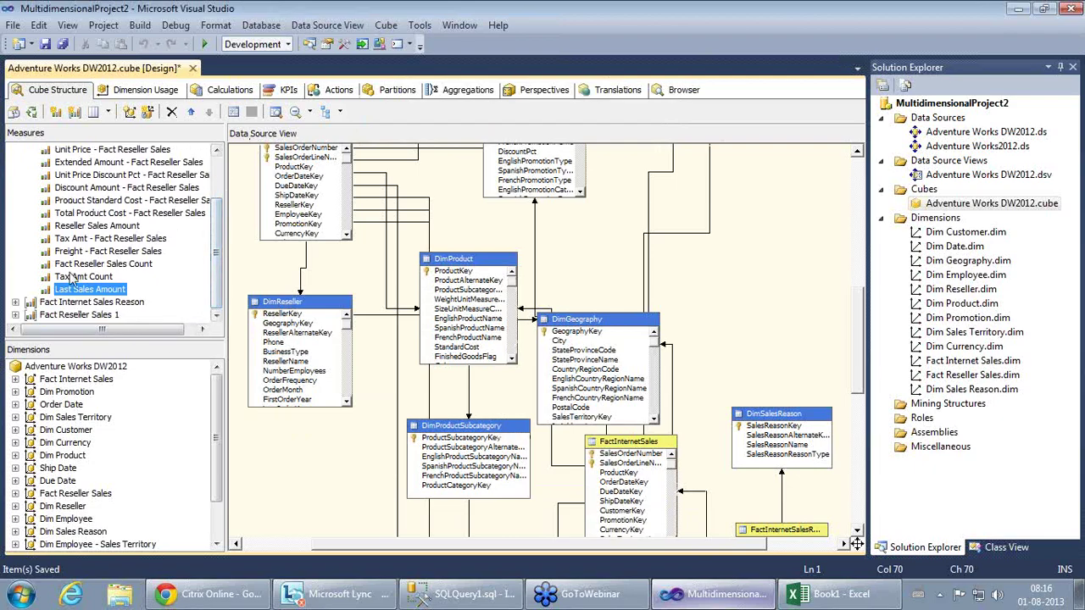
{"action": "left_click", "coordinate": [46, 45]}
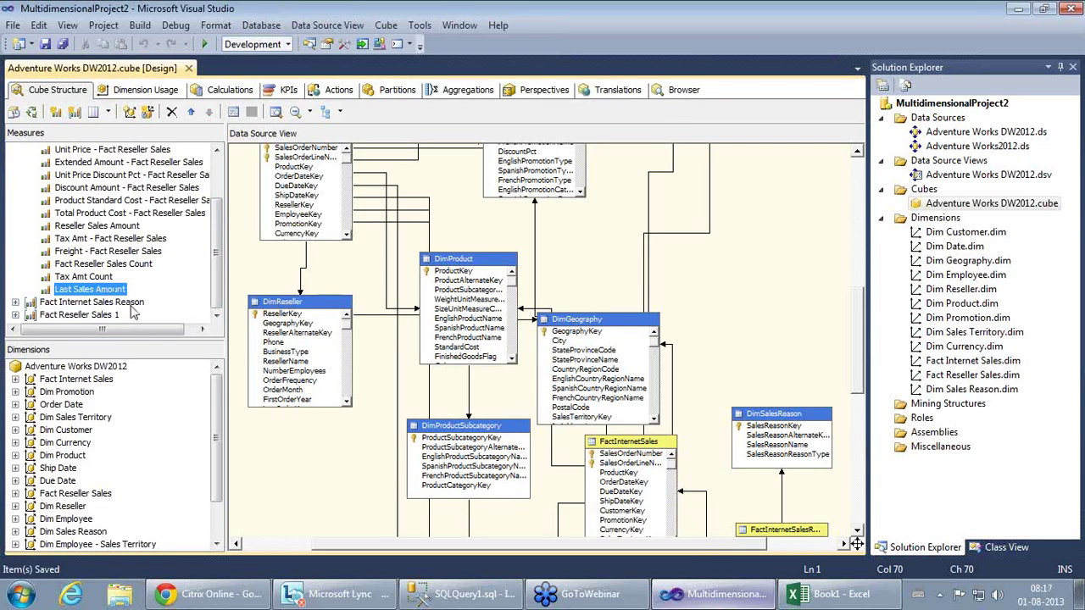
Step: Examine the AggregateFunction property of the Last Sales Amount measure and close its properties
{"action": "right_click", "coordinate": [111, 293]}
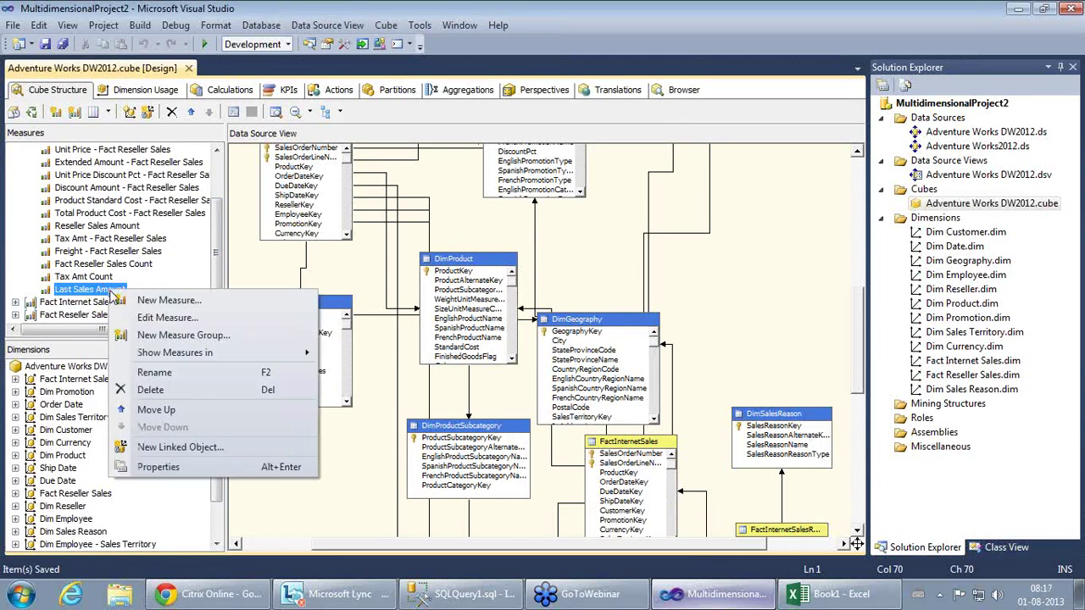
{"action": "left_click", "coordinate": [166, 464]}
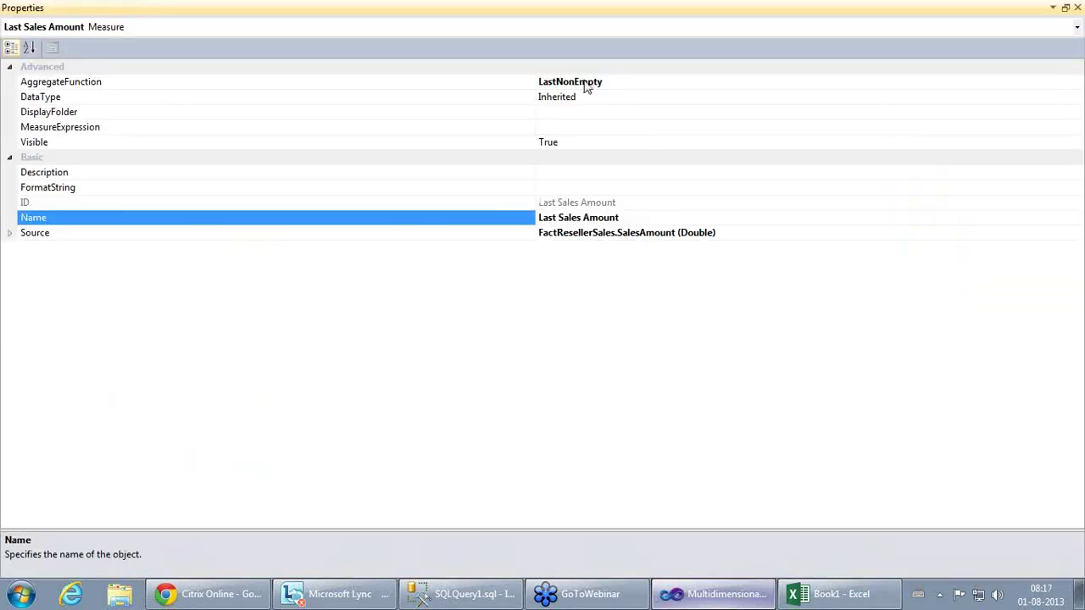
{"action": "left_click", "coordinate": [242, 83]}
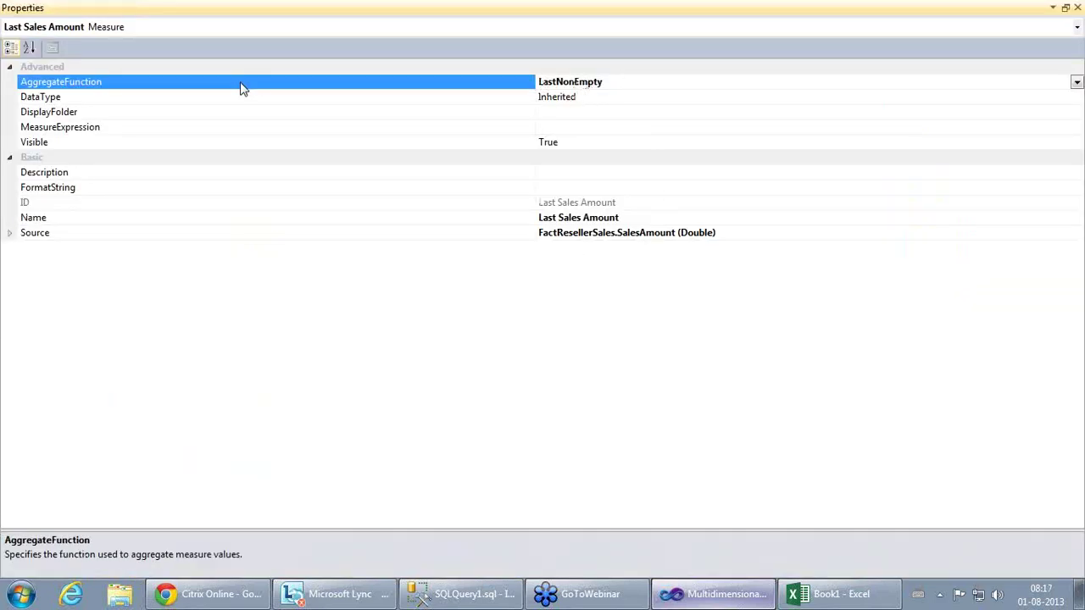
{"action": "left_click", "coordinate": [1077, 7]}
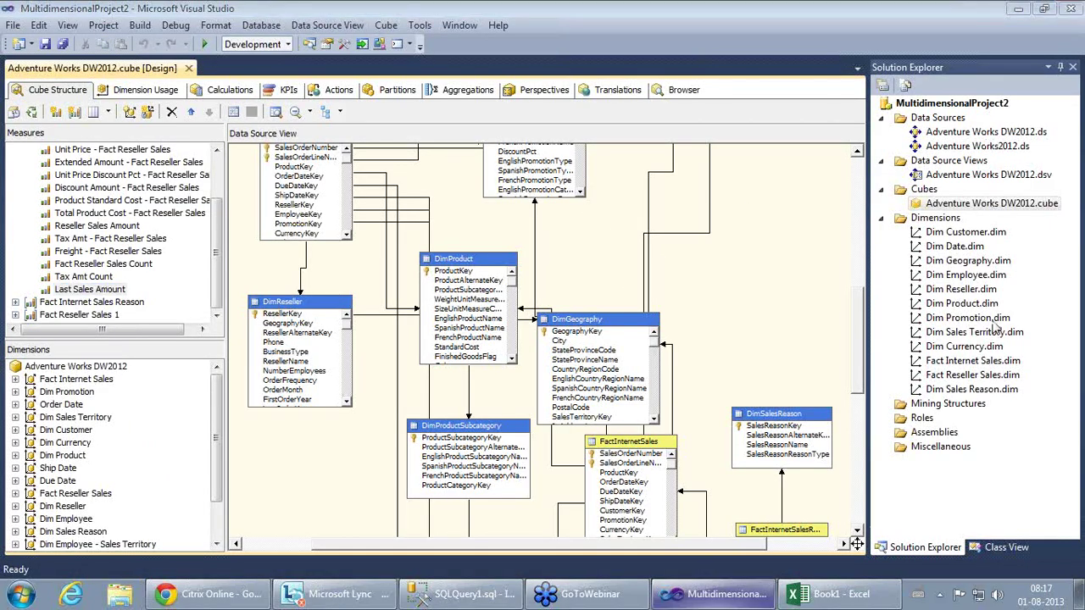
Step: Start processing the Adventure Works DW2012 cube, deploying the changed project first
{"action": "right_click", "coordinate": [960, 208]}
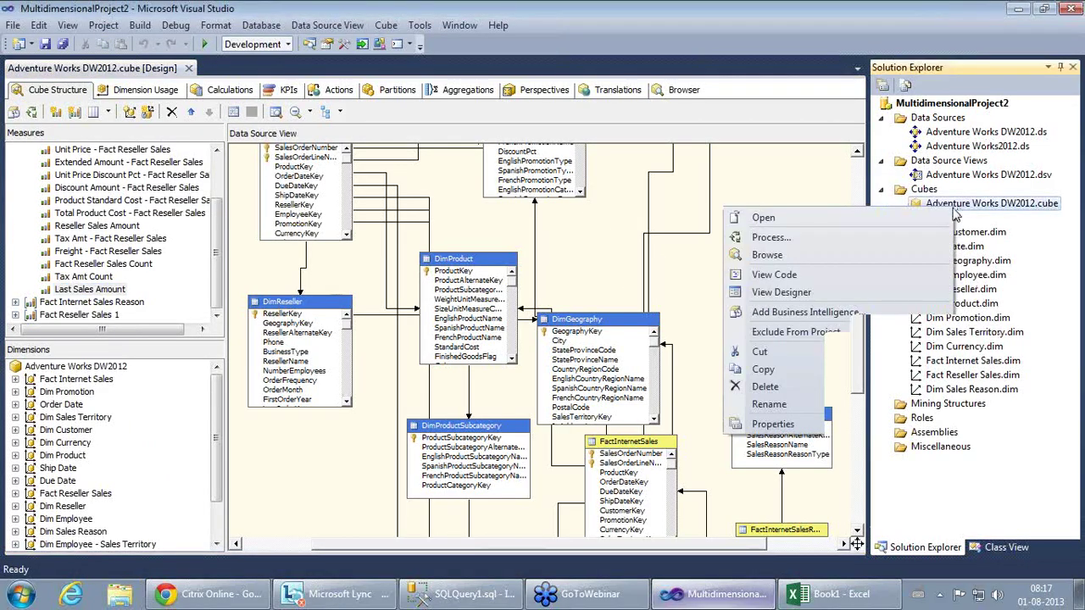
{"action": "left_click", "coordinate": [807, 241]}
{"action": "left_click", "coordinate": [627, 322]}
{"action": "left_click", "coordinate": [696, 329]}
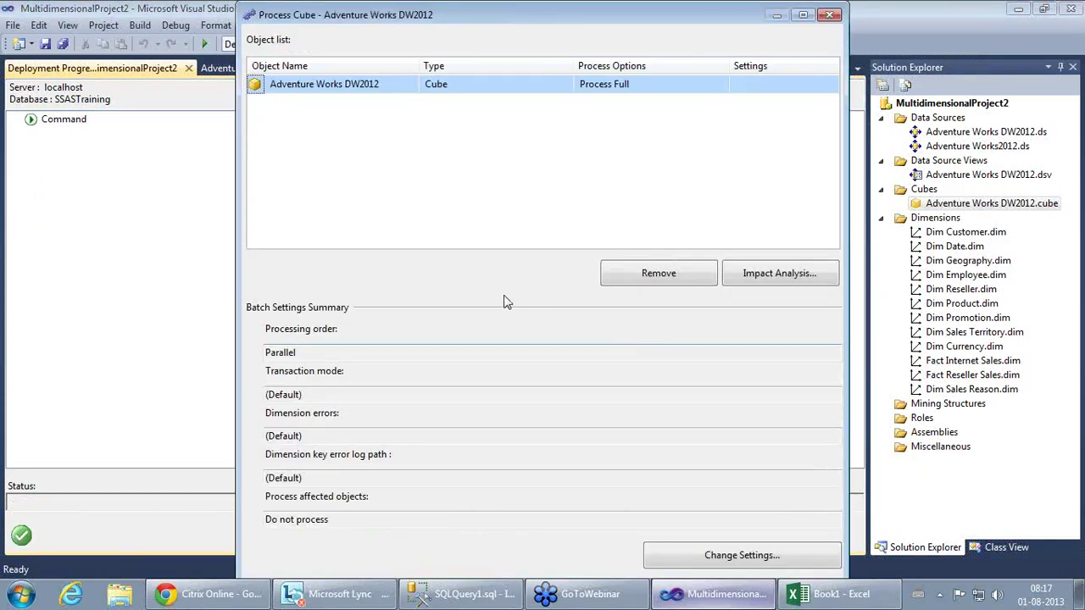
Step: Run Process Full on the Adventure Works DW2012 cube, then close the processing dialogs and the deployment progress page
{"action": "left_click", "coordinate": [803, 14]}
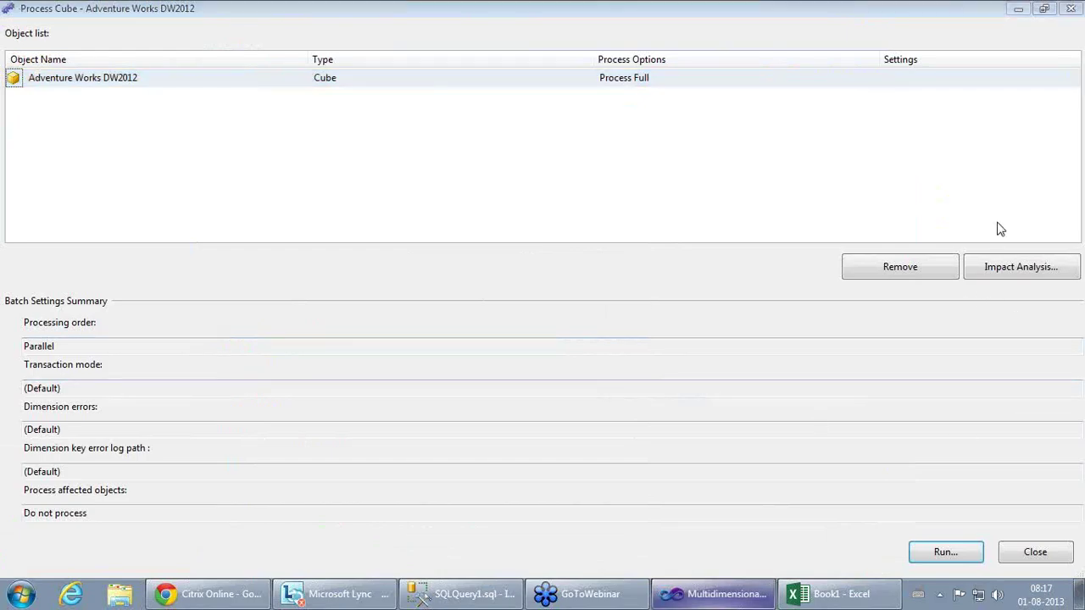
{"action": "left_click", "coordinate": [946, 553]}
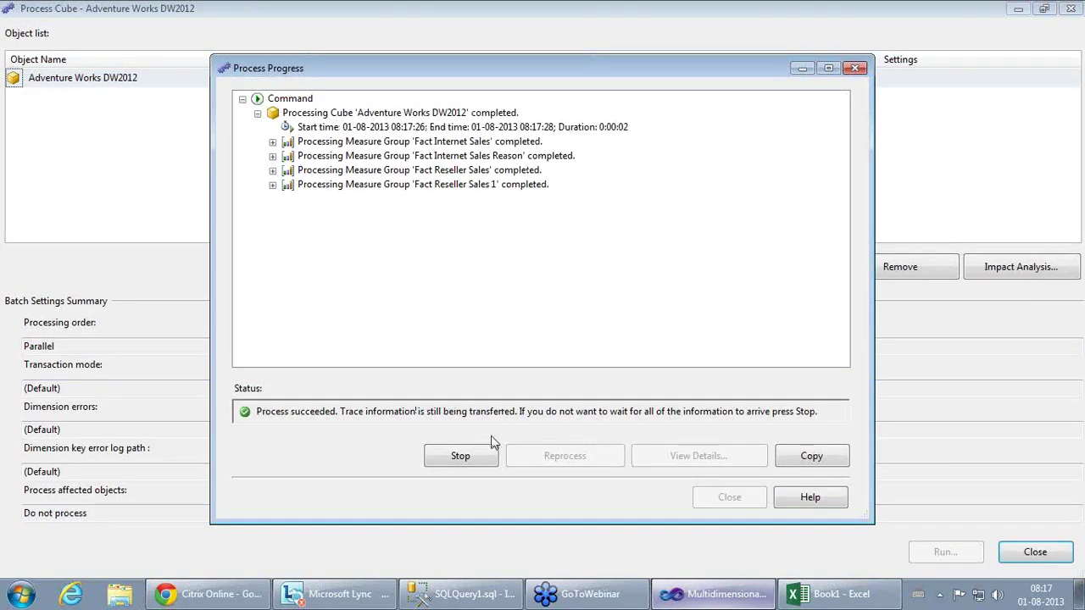
{"action": "left_click", "coordinate": [460, 464]}
{"action": "left_click", "coordinate": [730, 500]}
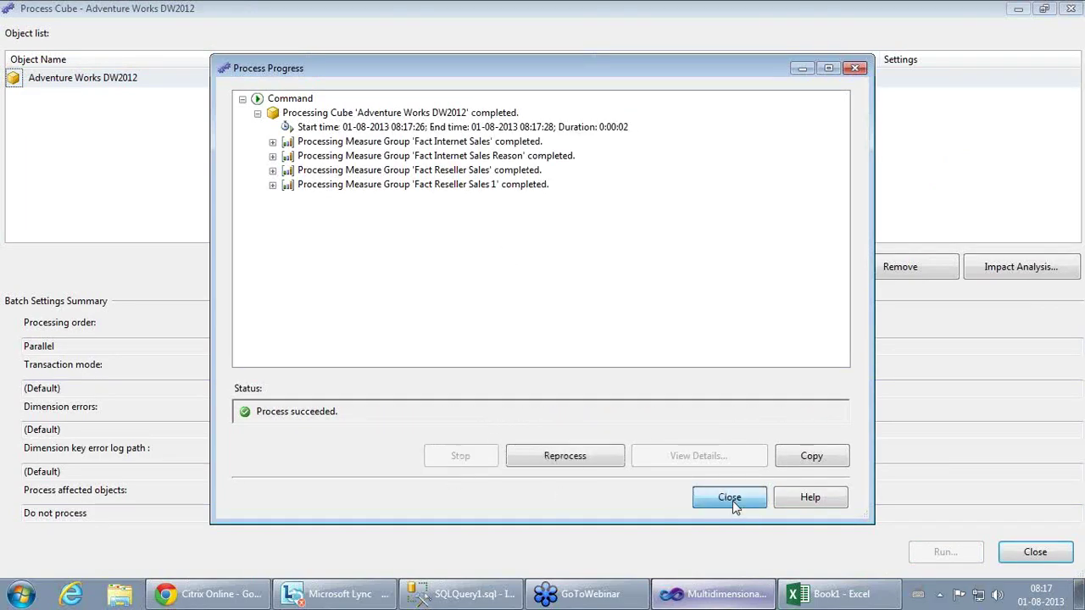
{"action": "left_click", "coordinate": [1033, 553]}
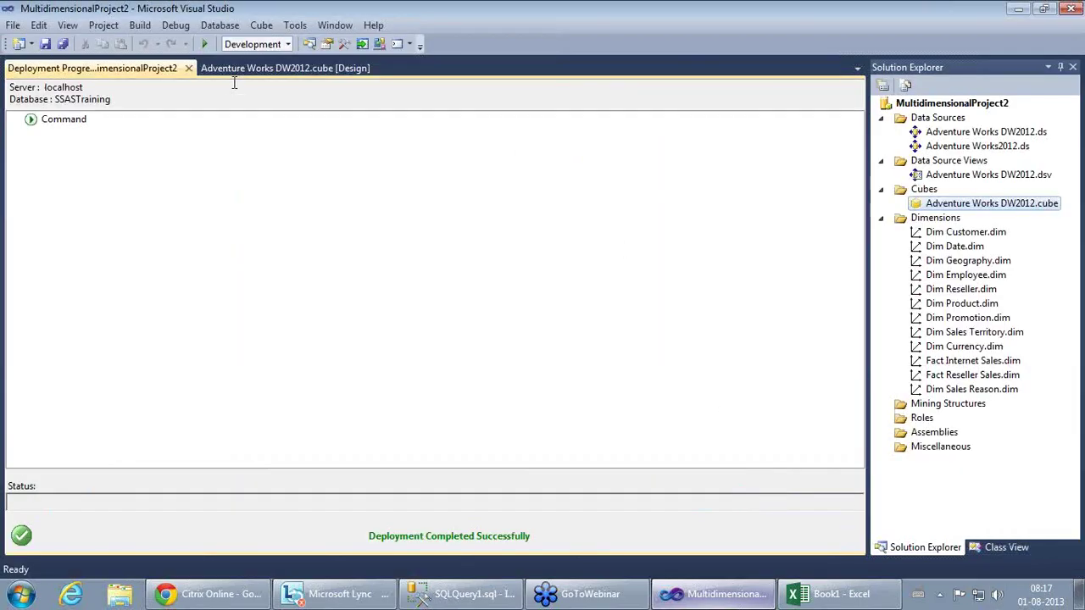
{"action": "left_click", "coordinate": [188, 68]}
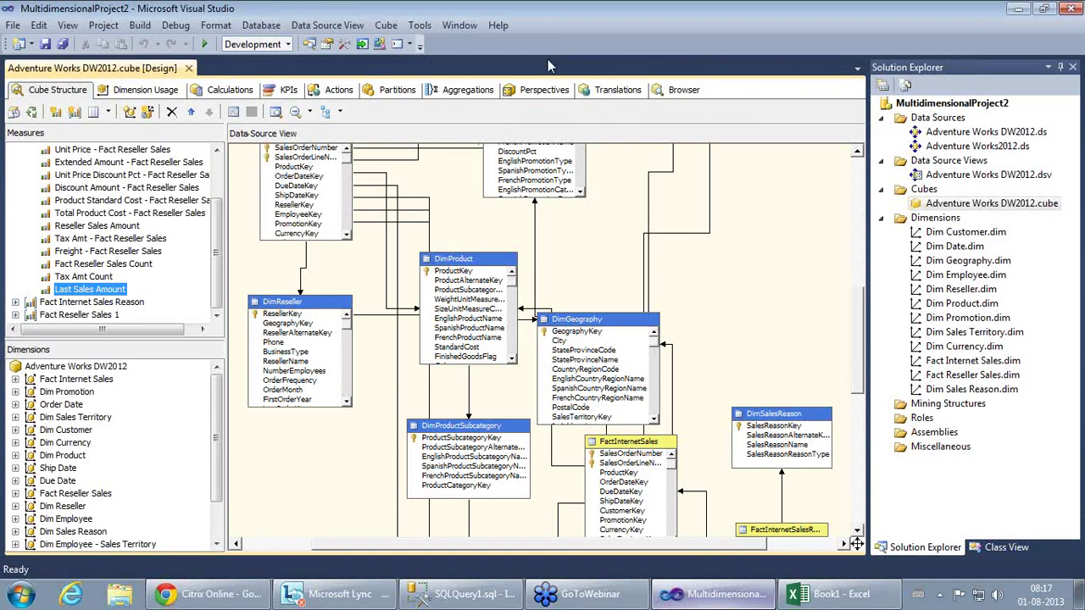
Step: Switch to Excel and remove both Average Reseller Sales Amount measures and Fact Reseller Sales Count from the pivot table
{"action": "left_click", "coordinate": [805, 593]}
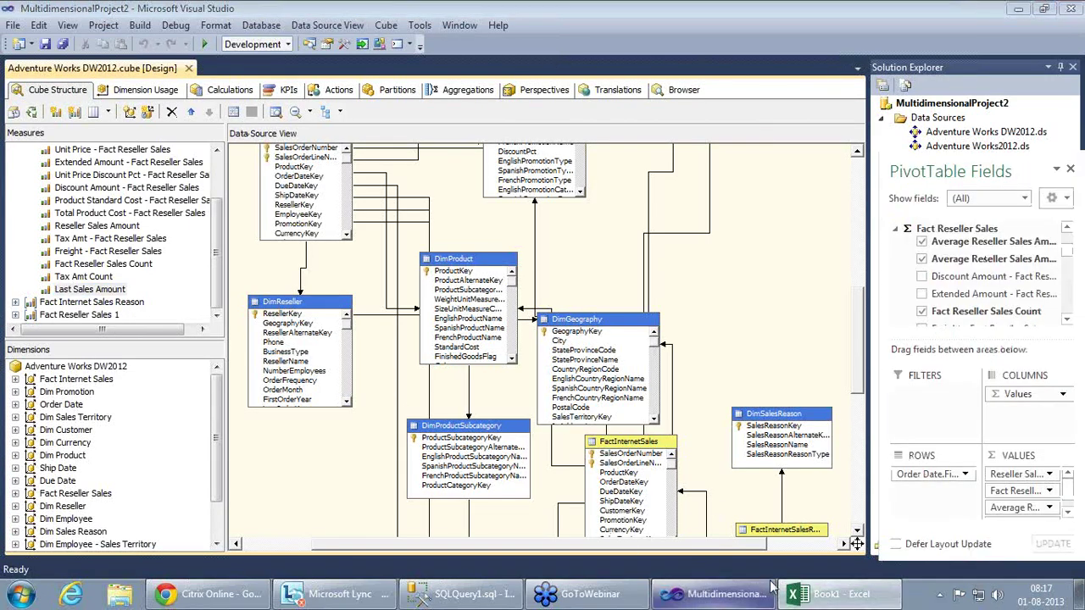
{"action": "left_click", "coordinate": [720, 593]}
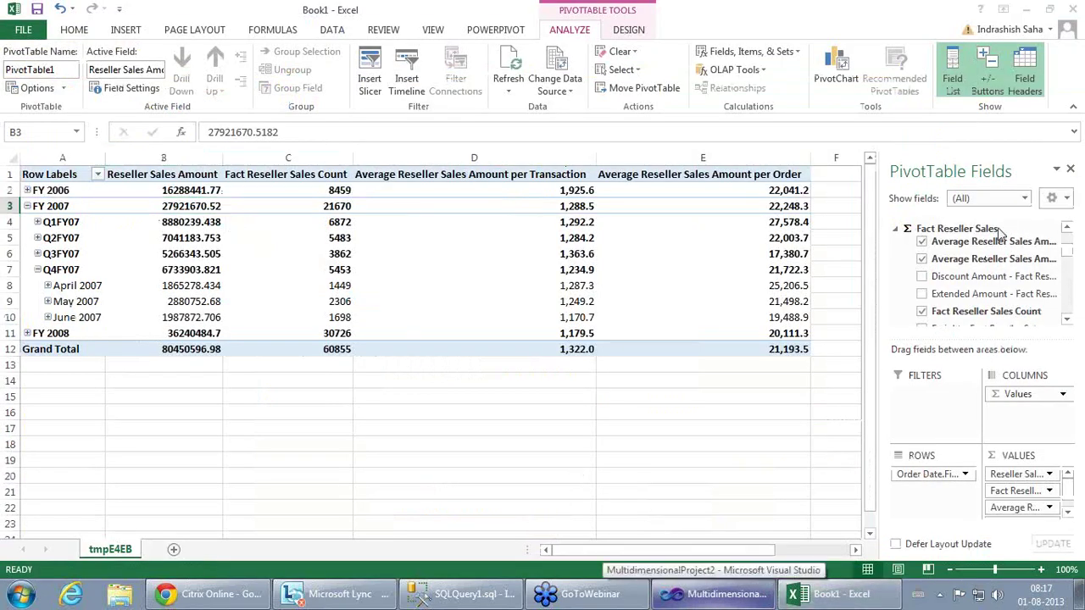
{"action": "left_click", "coordinate": [925, 245]}
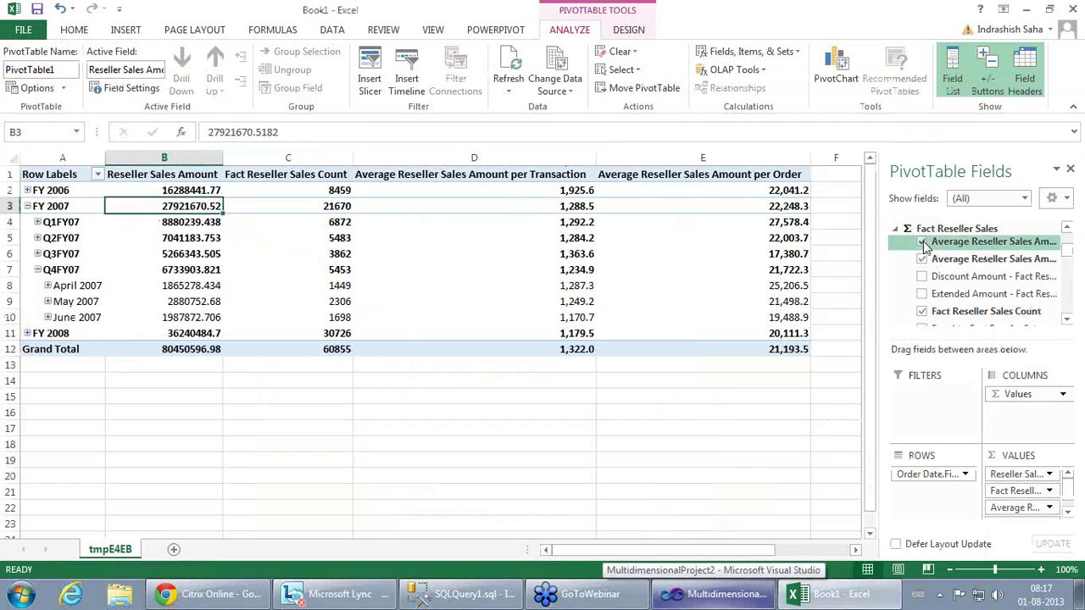
{"action": "left_click", "coordinate": [922, 244]}
{"action": "left_click", "coordinate": [923, 261]}
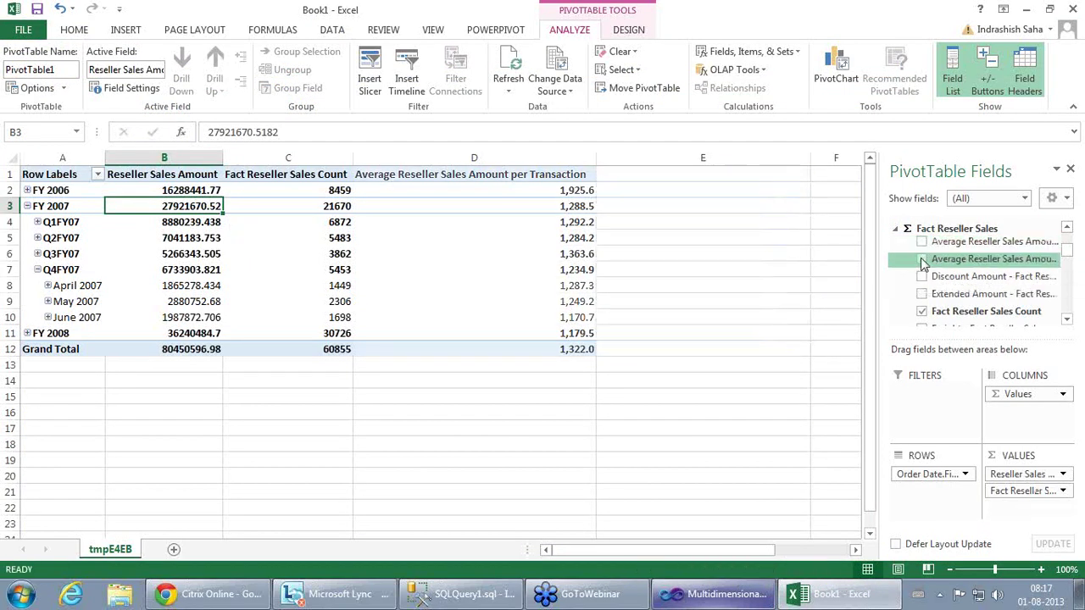
{"action": "left_click", "coordinate": [922, 312]}
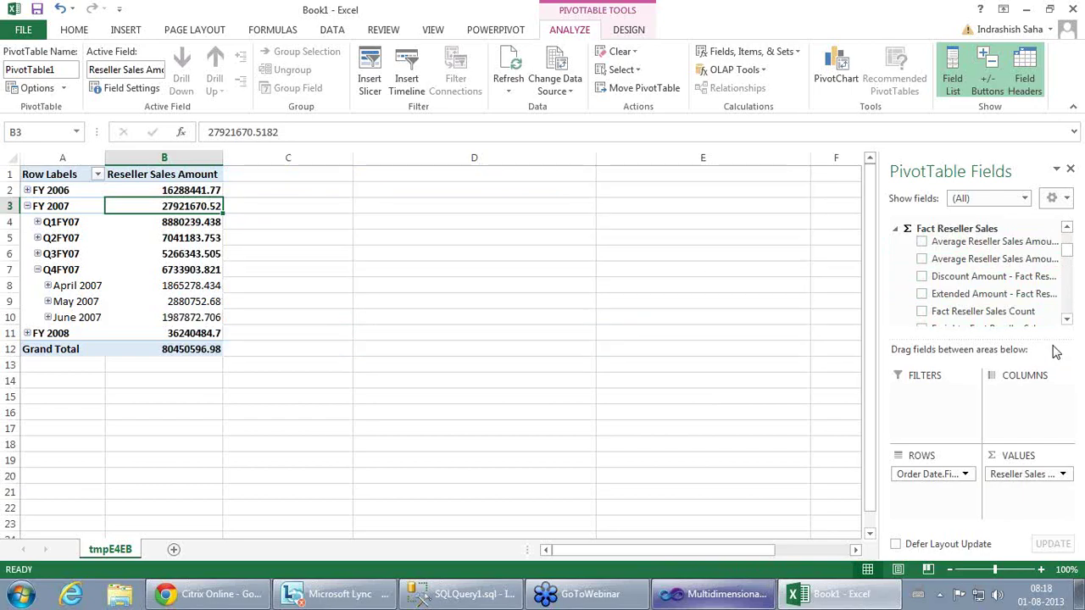
Step: Look through the Fact Reseller Sales measures in the pivot field list for Last Sales Amount
{"action": "scroll", "coordinate": [1067, 319], "scroll_direction": "down", "scroll_amount": 4}
{"action": "scroll", "coordinate": [1067, 319], "scroll_direction": "down", "scroll_amount": 6}
{"action": "scroll", "coordinate": [1070, 327], "scroll_direction": "down", "scroll_amount": 1}
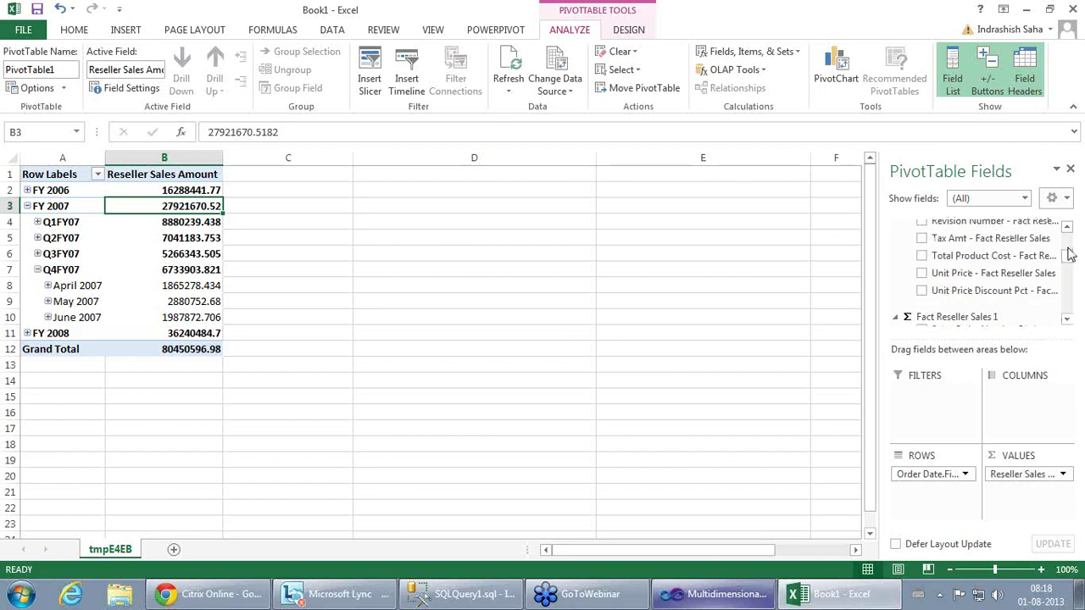
{"action": "scroll", "coordinate": [1070, 238], "scroll_direction": "up", "scroll_amount": 3}
{"action": "scroll", "coordinate": [1069, 234], "scroll_direction": "up", "scroll_amount": 5}
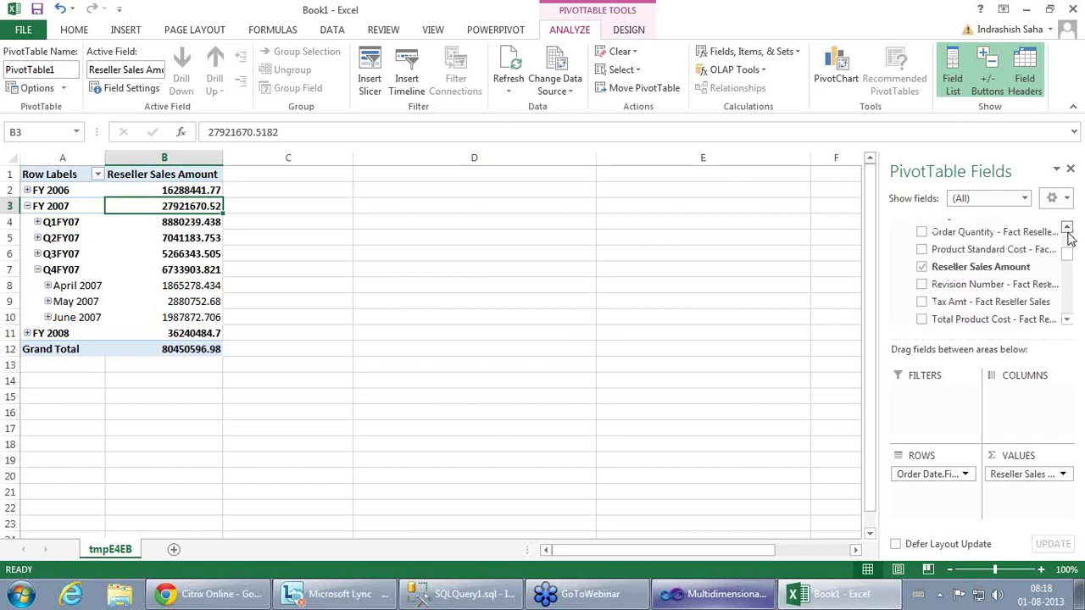
{"action": "scroll", "coordinate": [1070, 238], "scroll_direction": "up", "scroll_amount": 5}
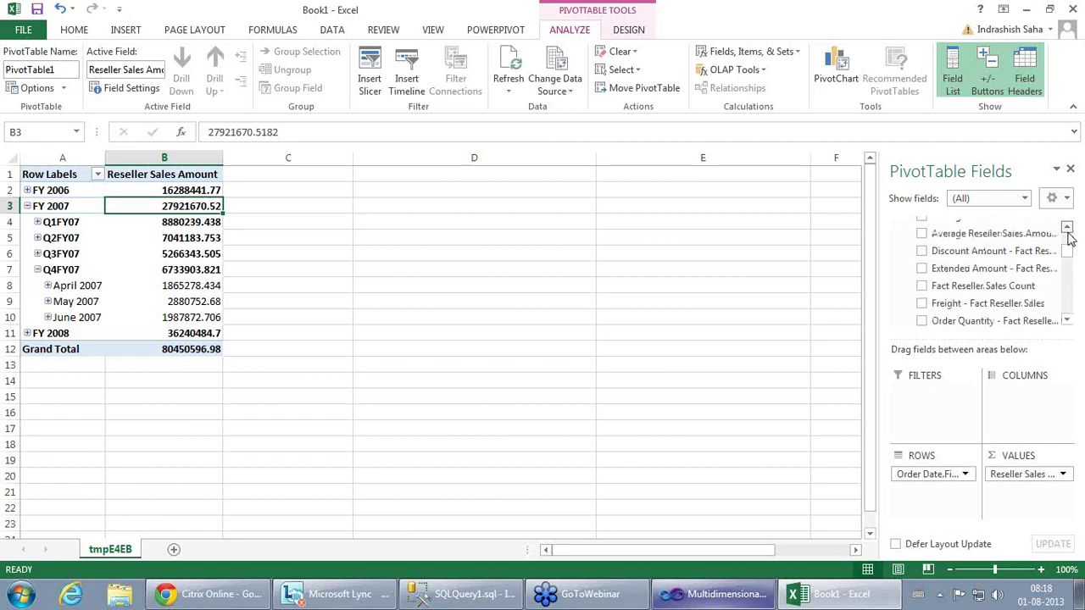
{"action": "scroll", "coordinate": [1070, 329], "scroll_direction": "down", "scroll_amount": 5}
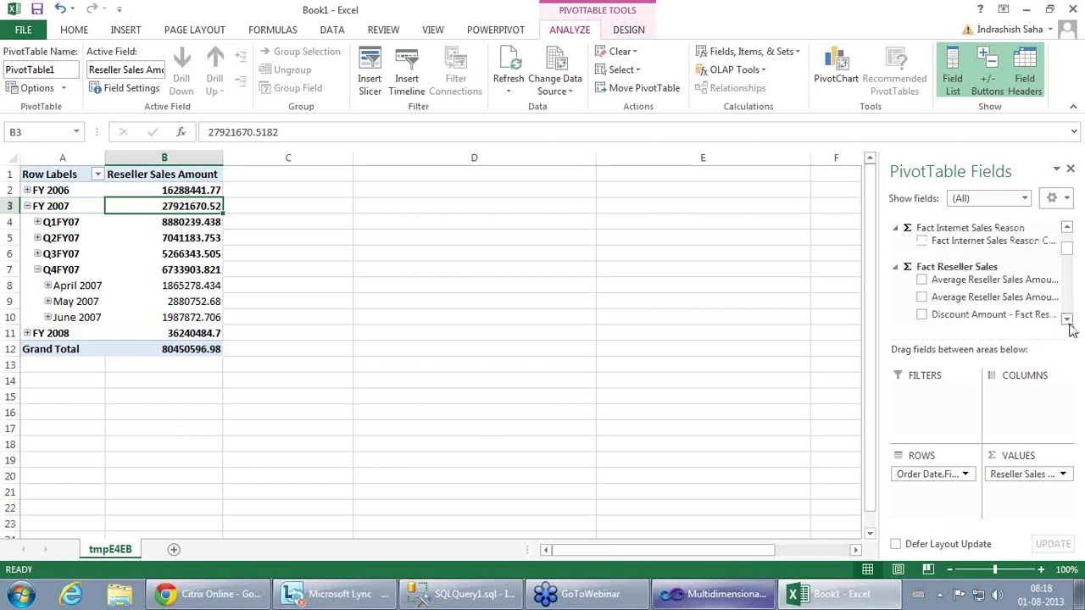
{"action": "scroll", "coordinate": [1070, 329], "scroll_direction": "down", "scroll_amount": 2}
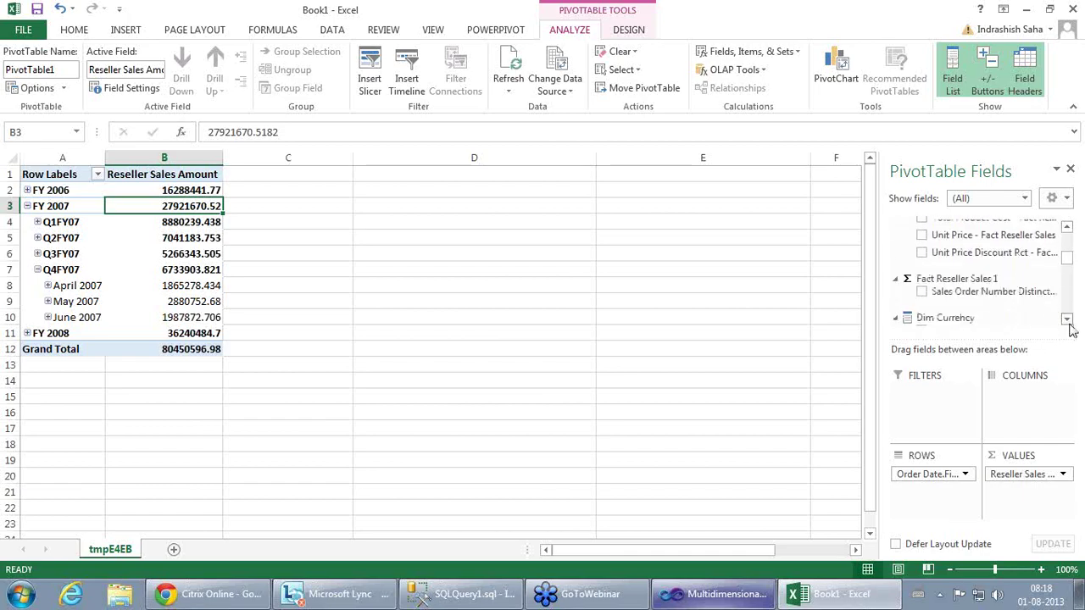
Step: Refresh the pivot table and add the Last Sales Amount measure from Fact Reseller Sales to its values
{"action": "left_click", "coordinate": [508, 76]}
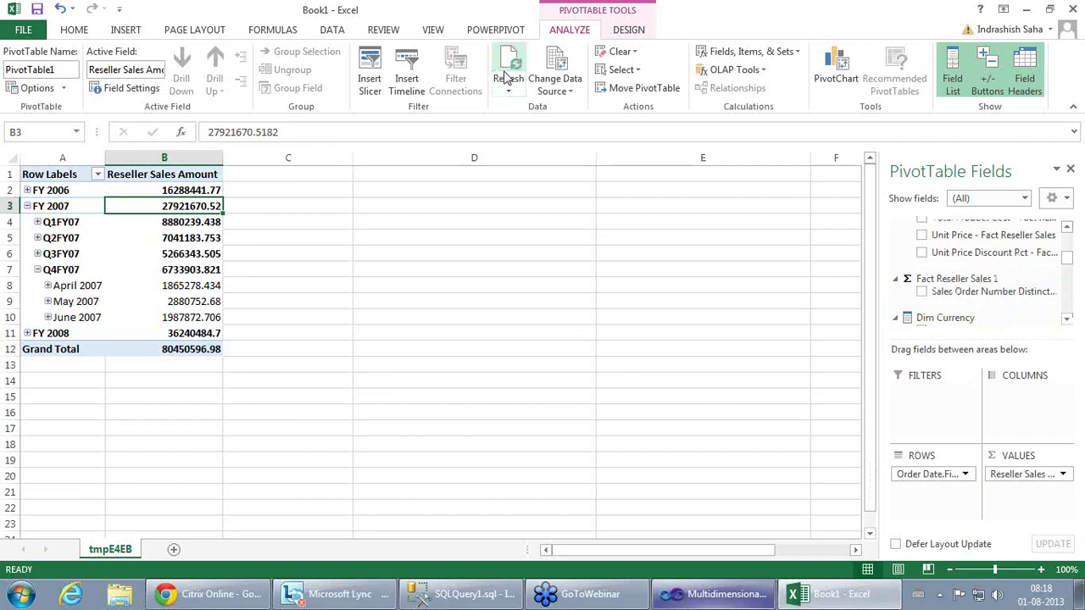
{"action": "left_click", "coordinate": [1065, 319]}
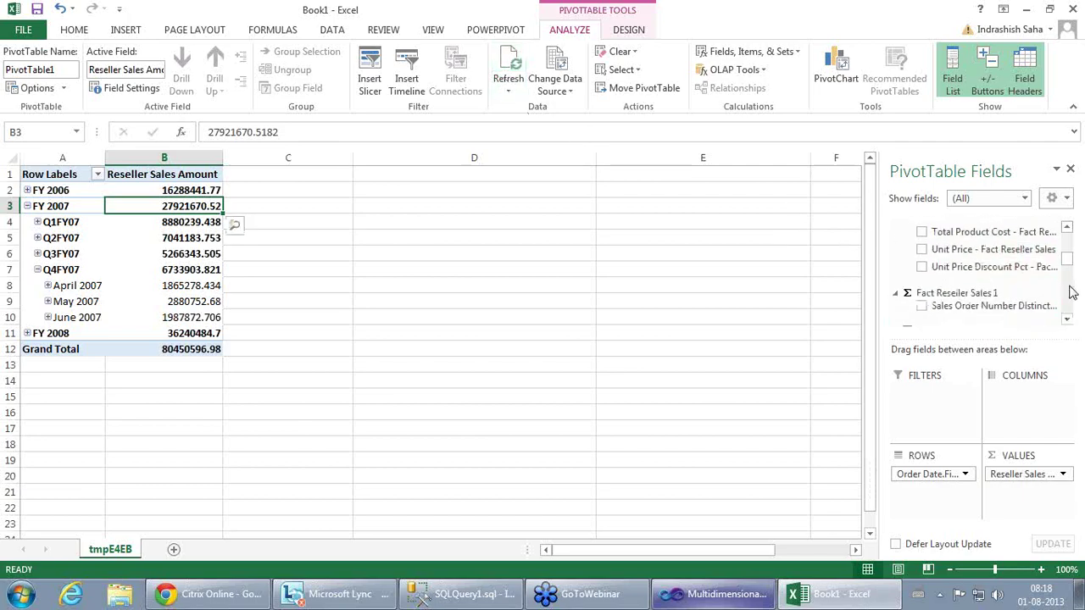
{"action": "left_click", "coordinate": [1068, 229]}
{"action": "left_click", "coordinate": [1068, 229]}
{"action": "left_click", "coordinate": [1068, 229]}
{"action": "left_click", "coordinate": [1068, 229]}
{"action": "left_click", "coordinate": [1069, 229]}
{"action": "left_click", "coordinate": [1069, 228]}
{"action": "left_click", "coordinate": [1068, 229]}
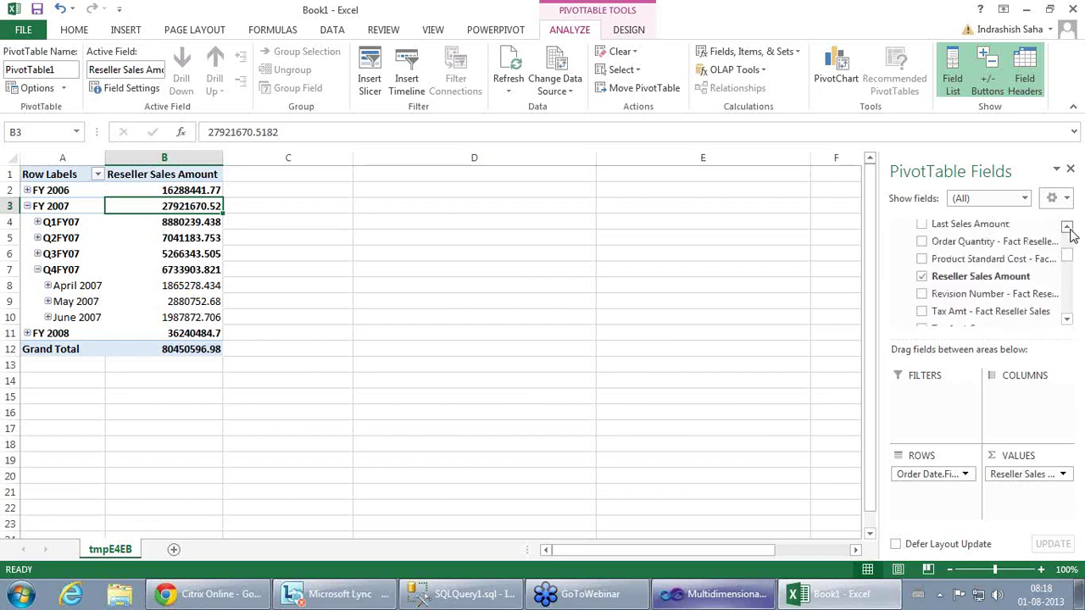
{"action": "left_click", "coordinate": [1068, 229]}
{"action": "left_click", "coordinate": [1068, 229]}
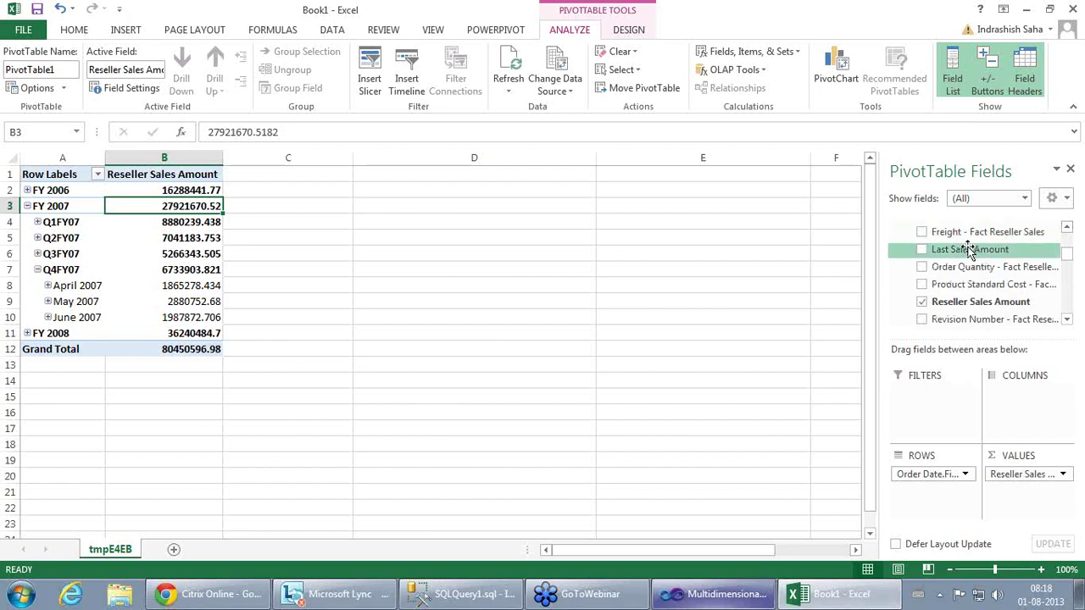
{"action": "left_click", "coordinate": [922, 250]}
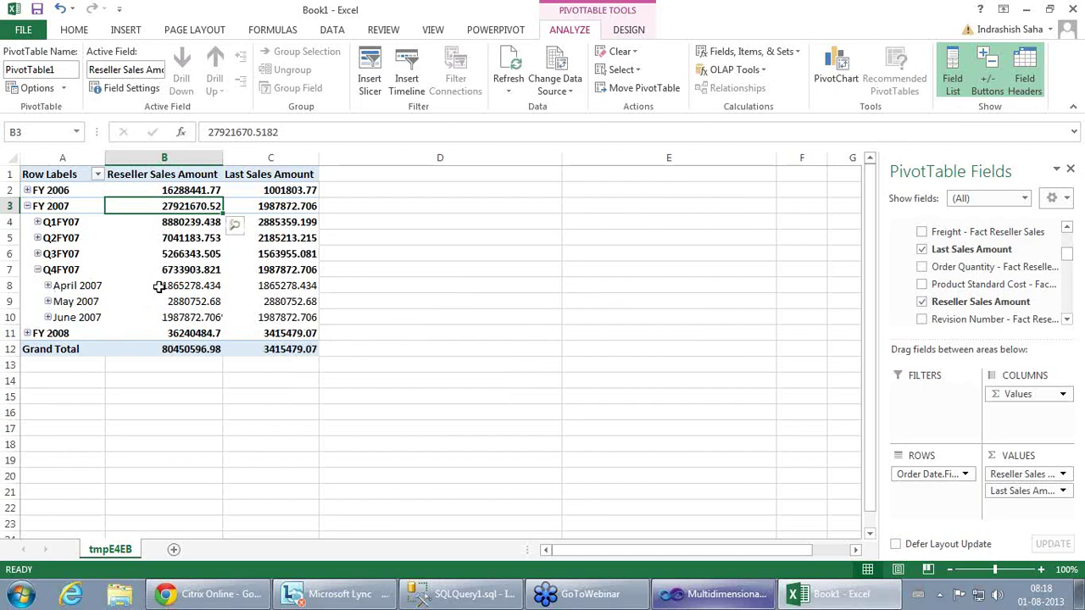
Step: Collapse Q4FY07 and expand Q1FY07 in the pivot table to list its months
{"action": "left_click", "coordinate": [87, 286]}
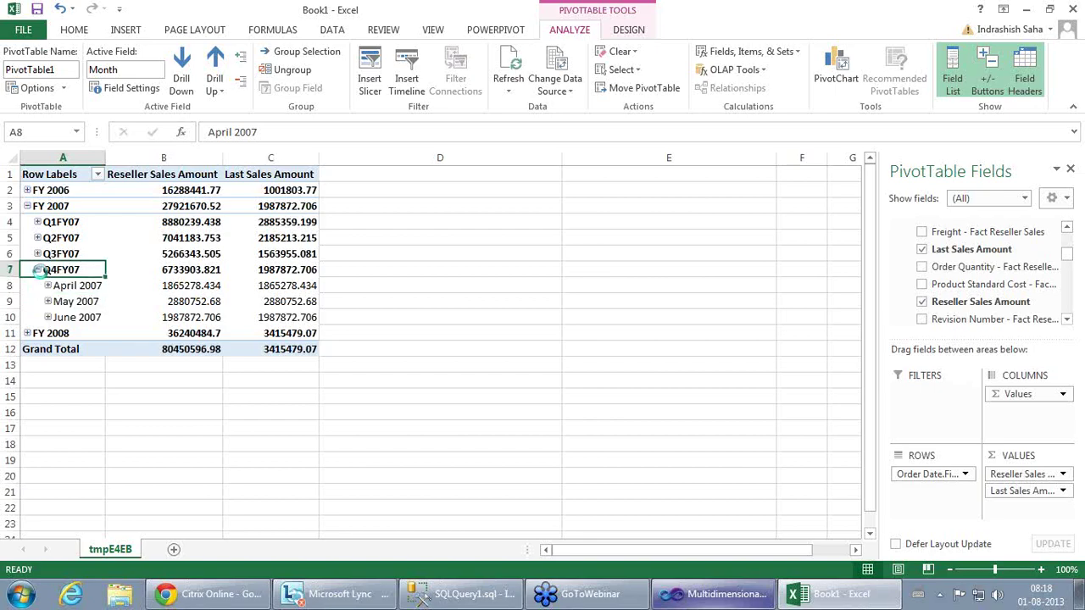
{"action": "left_click", "coordinate": [39, 269]}
{"action": "left_click", "coordinate": [38, 222]}
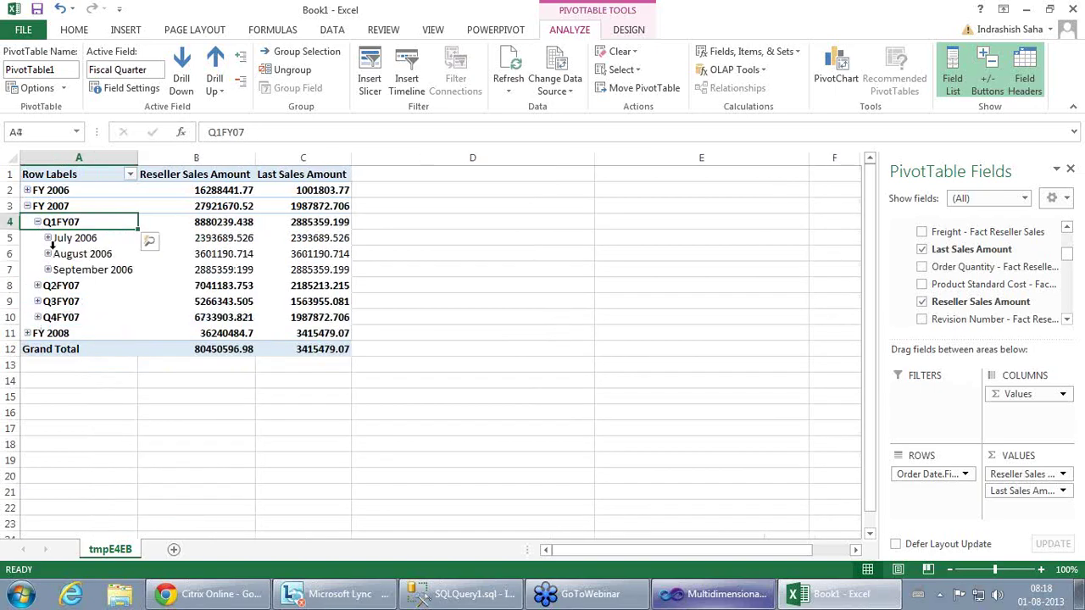
Step: Examine the Last Sales Amount values for July, August and September 2006 against the Q1FY07 value
{"action": "left_click", "coordinate": [90, 239]}
{"action": "left_click", "coordinate": [99, 255]}
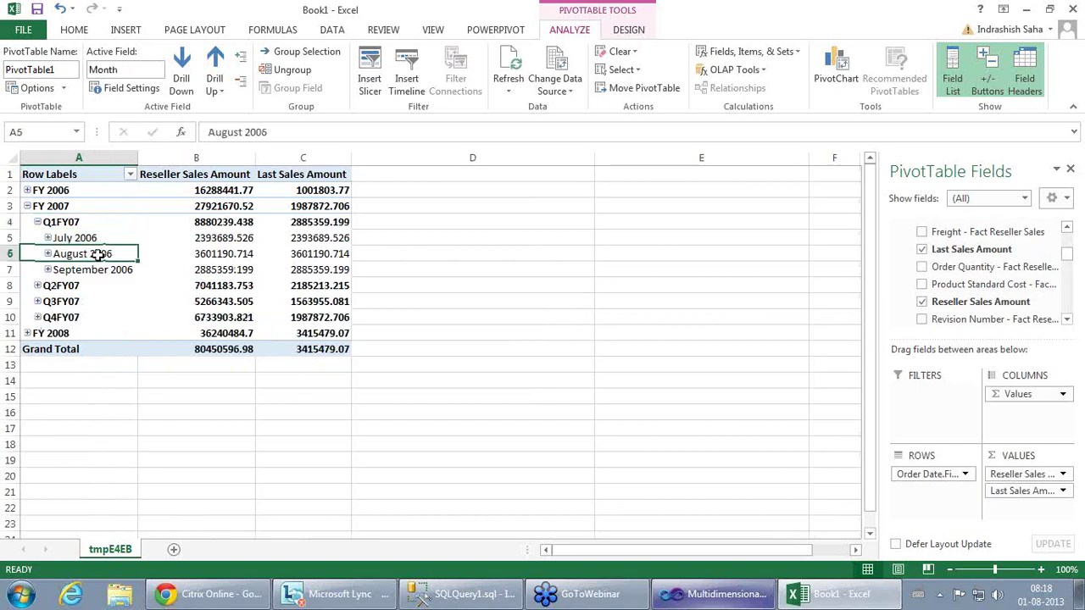
{"action": "left_click", "coordinate": [109, 271]}
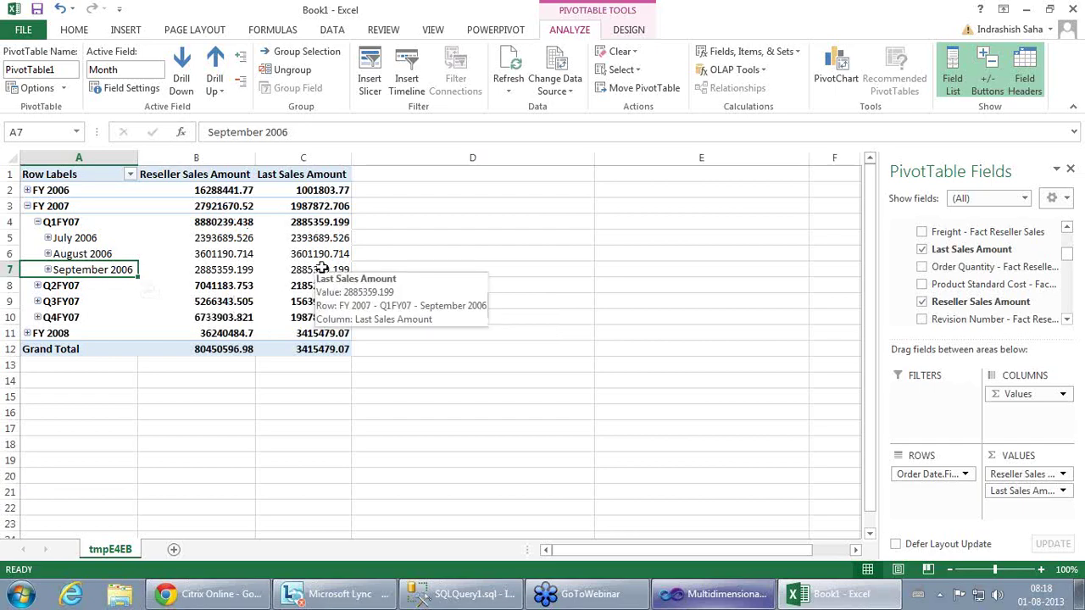
{"action": "left_click", "coordinate": [318, 240]}
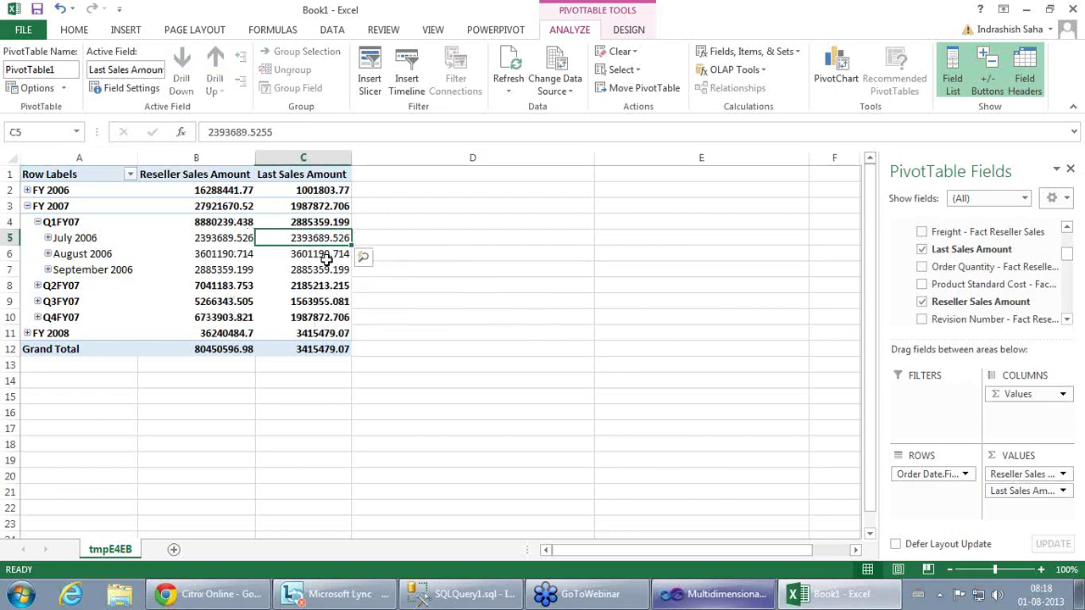
{"action": "left_click", "coordinate": [331, 257]}
{"action": "left_click", "coordinate": [324, 273]}
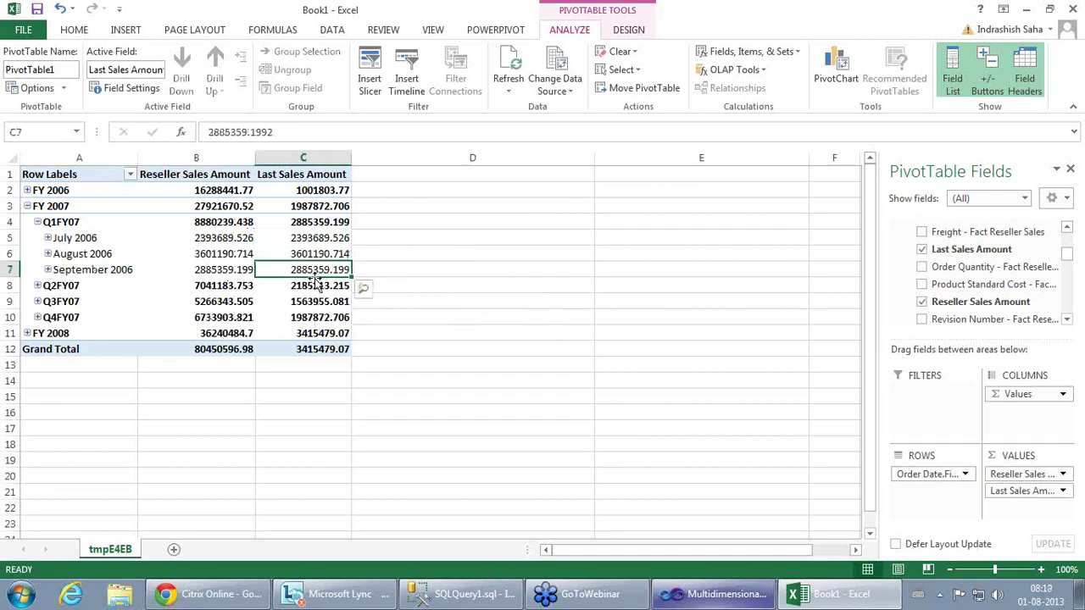
{"action": "left_click", "coordinate": [312, 226]}
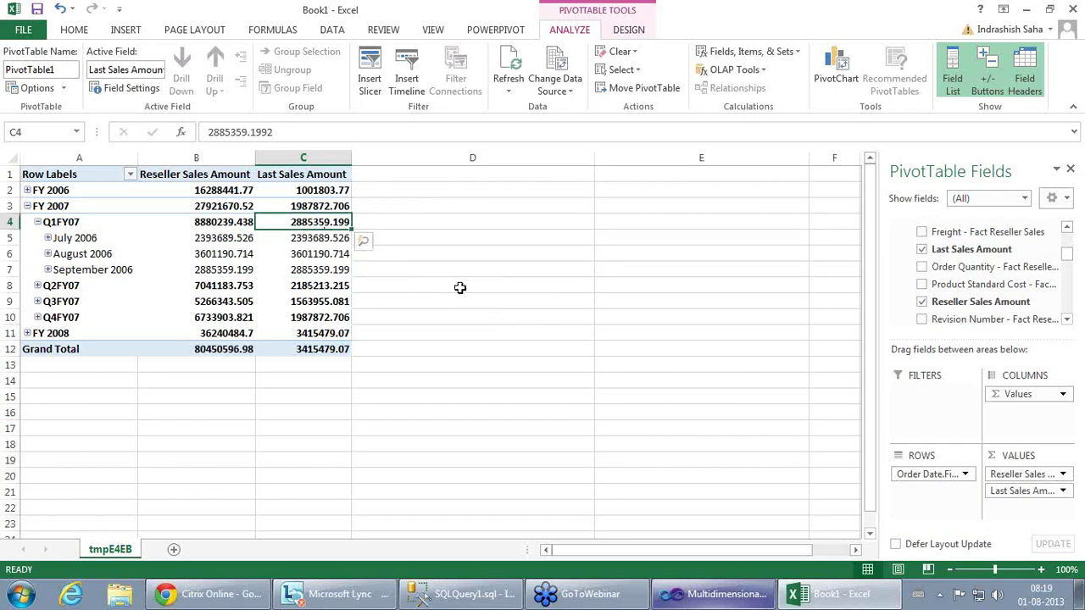
Step: Compare the monthly Reseller Sales Amount values under Q1FY07 with the quarter's total
{"action": "left_click", "coordinate": [212, 238]}
{"action": "left_click", "coordinate": [214, 253]}
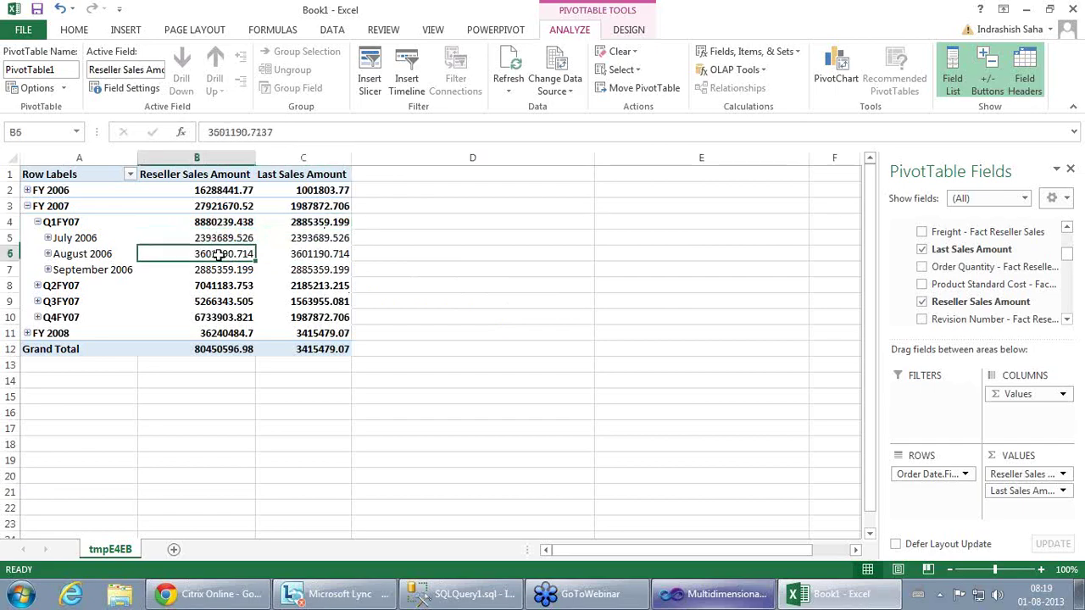
{"action": "left_click", "coordinate": [229, 271]}
{"action": "left_click", "coordinate": [242, 240]}
{"action": "left_click", "coordinate": [234, 254]}
{"action": "left_click", "coordinate": [231, 271]}
{"action": "left_click", "coordinate": [235, 254]}
{"action": "left_click", "coordinate": [228, 222]}
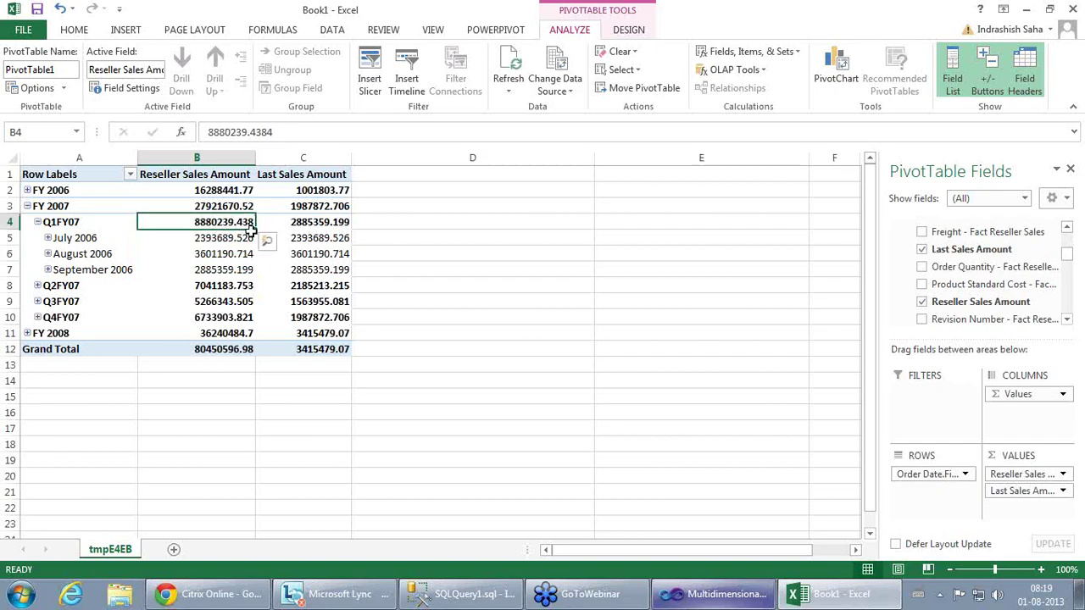
Step: Recheck the Q1FY07 Last Sales Amount against each of its three months
{"action": "left_click", "coordinate": [313, 224]}
{"action": "left_click", "coordinate": [322, 242]}
{"action": "left_click", "coordinate": [321, 254]}
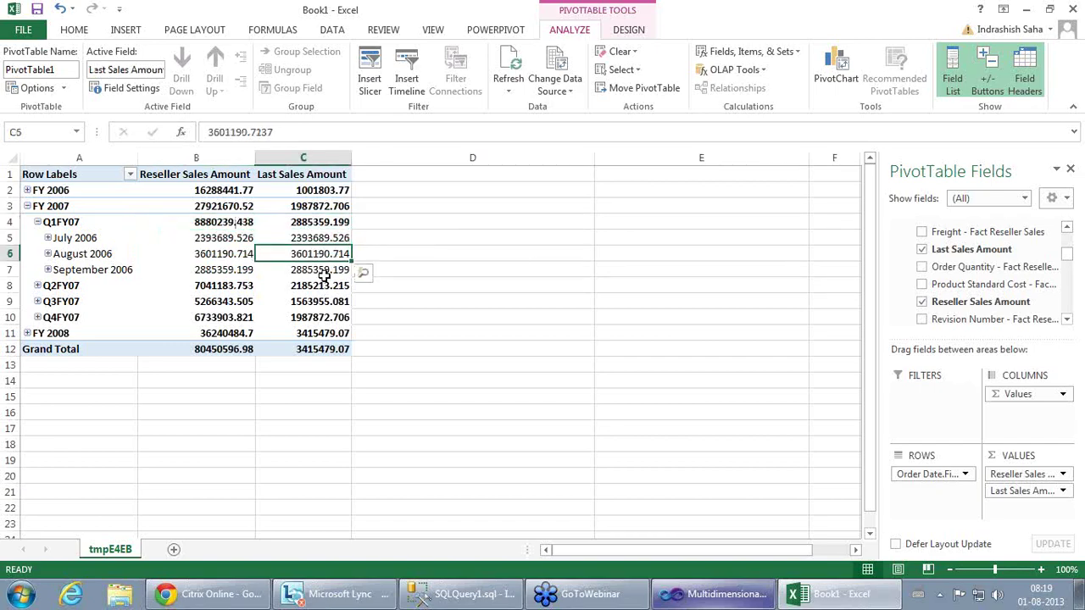
{"action": "left_click", "coordinate": [321, 270]}
{"action": "left_click", "coordinate": [323, 224]}
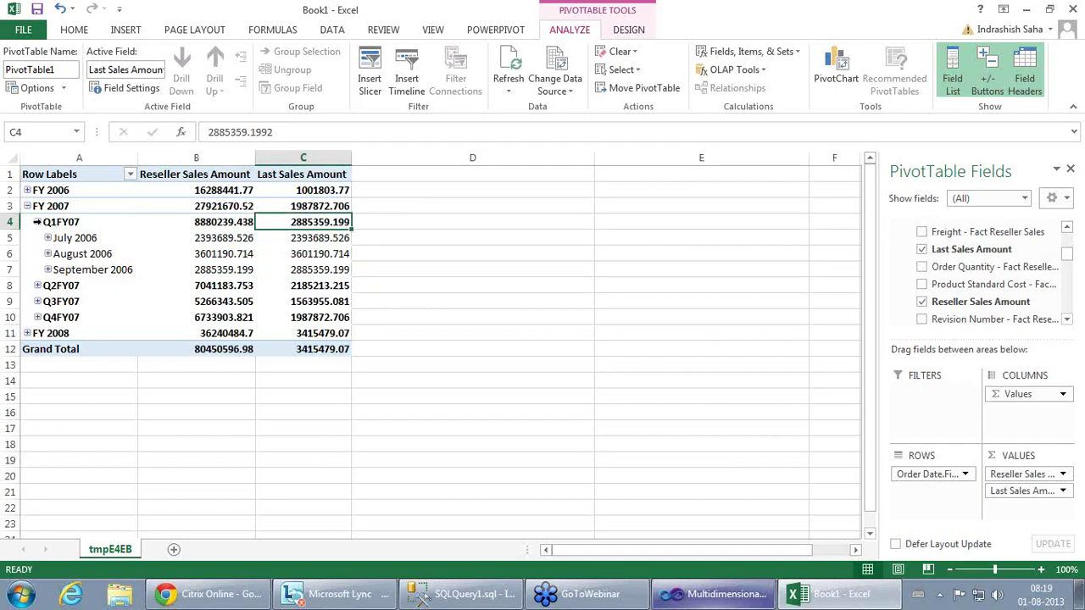
Step: Collapse Q1FY07 and compare the FY 2007 Reseller Sales Amount total with the values of its four quarters
{"action": "left_click", "coordinate": [38, 223]}
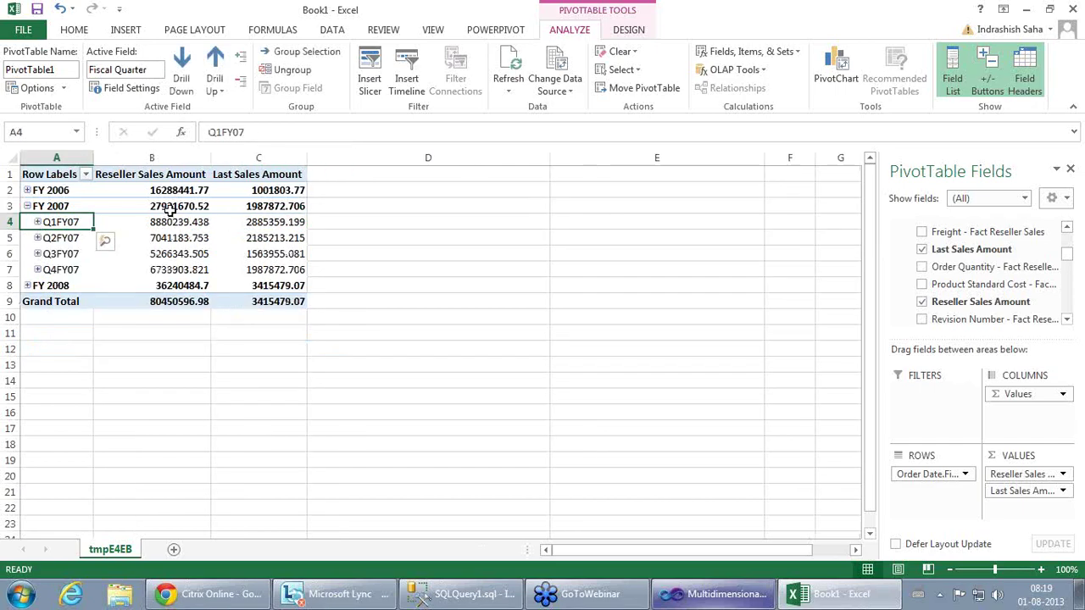
{"action": "left_click", "coordinate": [170, 206]}
{"action": "left_click", "coordinate": [282, 207]}
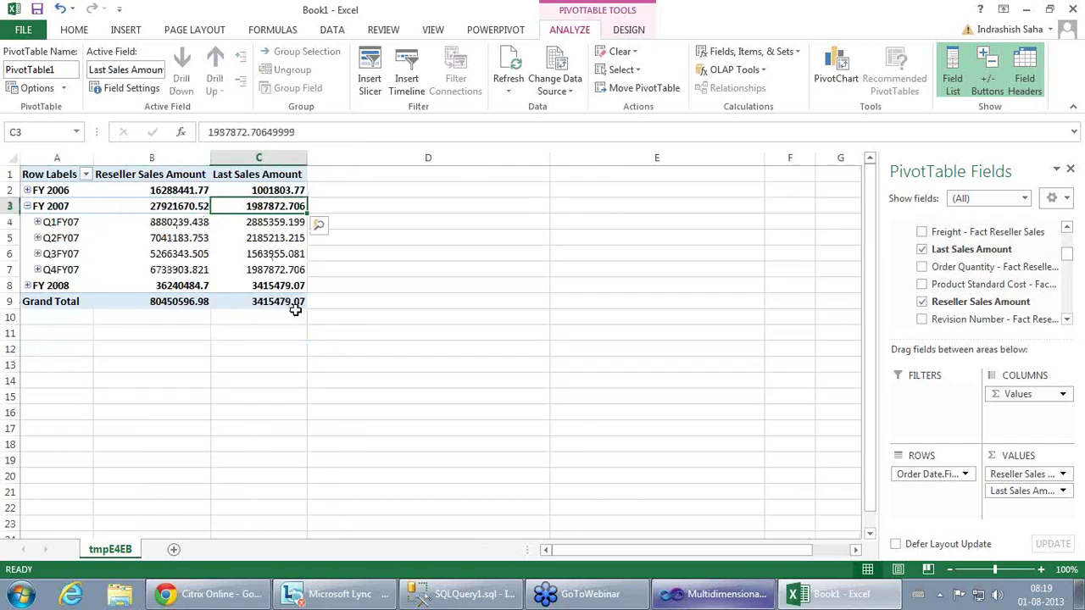
{"action": "left_click", "coordinate": [185, 222]}
{"action": "left_click", "coordinate": [178, 238]}
{"action": "left_click", "coordinate": [178, 254]}
{"action": "left_click", "coordinate": [176, 269]}
{"action": "left_click", "coordinate": [180, 207]}
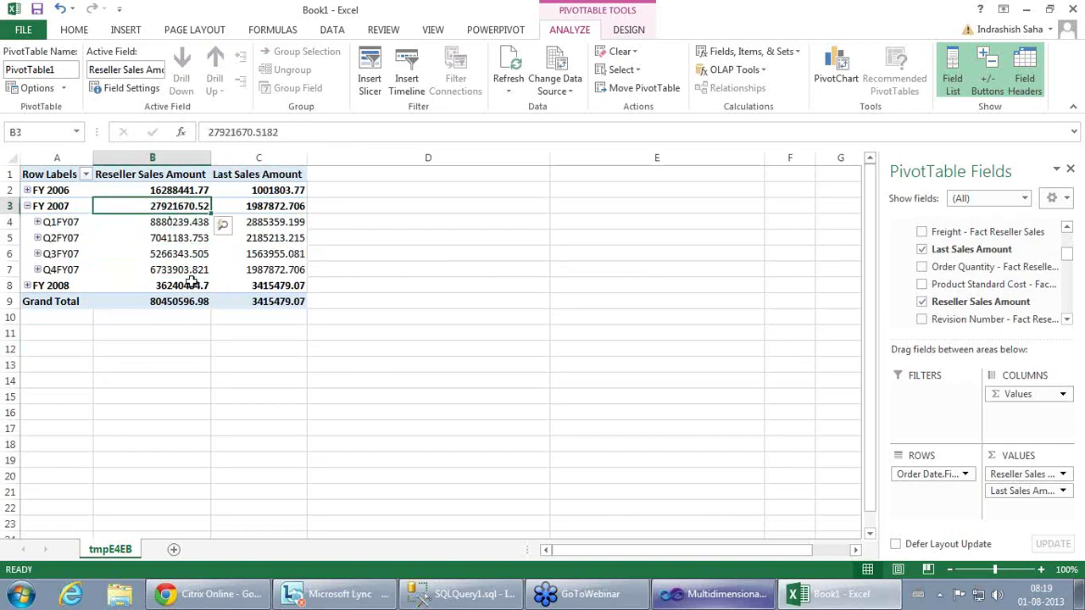
Step: Compare the FY 2007 Last Sales Amount with its Q1FY07 and Q4FY07 values, and examine the Reseller Sales Amount grand total
{"action": "left_click", "coordinate": [265, 225]}
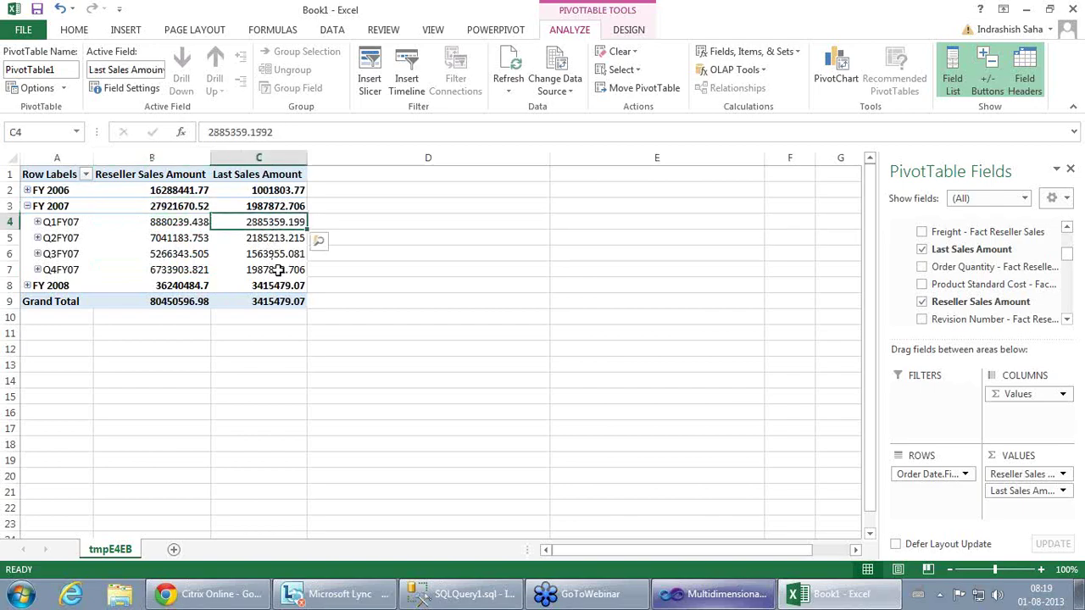
{"action": "left_click", "coordinate": [276, 270]}
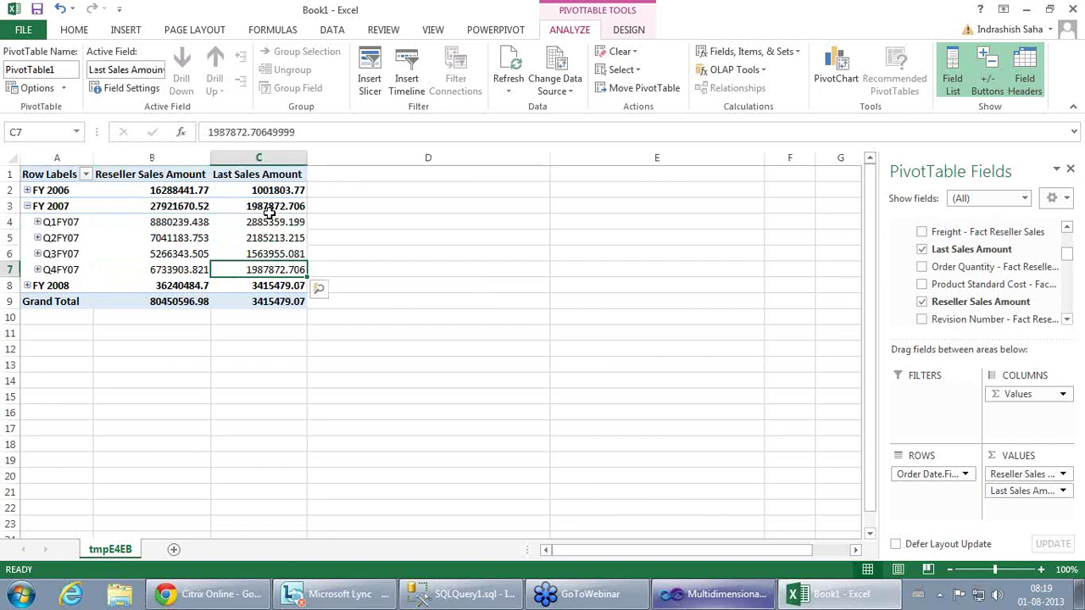
{"action": "left_click", "coordinate": [269, 210]}
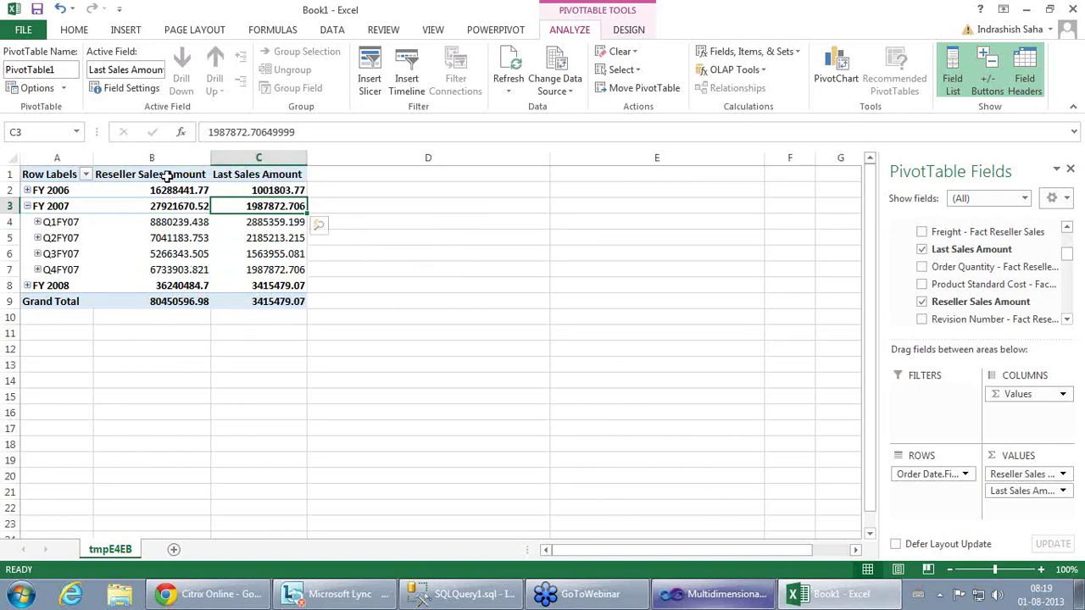
{"action": "mouse_move", "coordinate": [162, 307]}
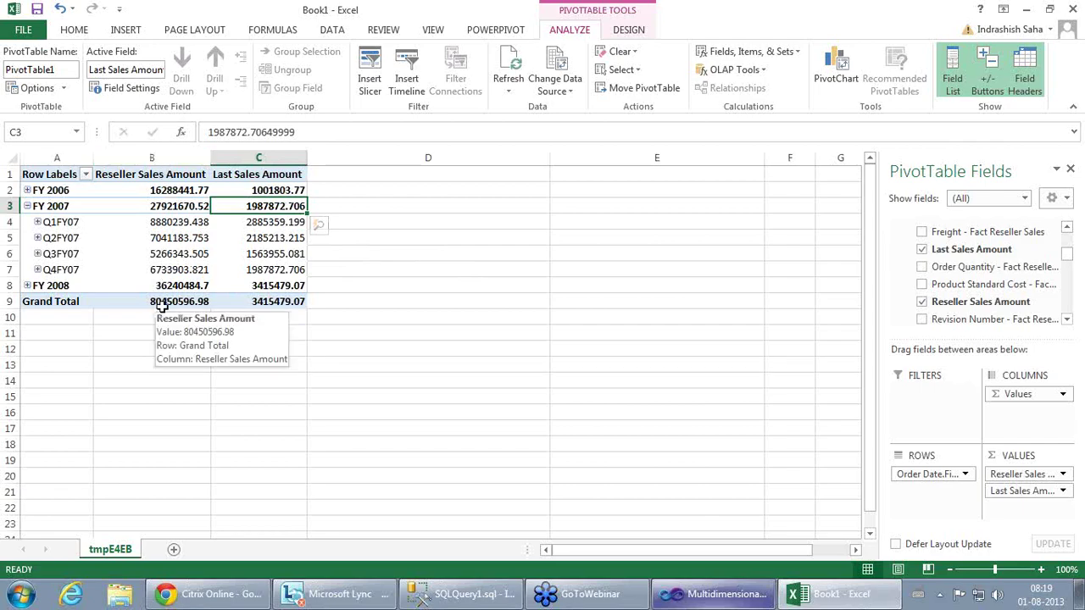
Step: Switch to Visual Studio and set the Last Sales Amount measure's FormatString to #,###,#0.00;-#,###,#0.00
{"action": "left_click", "coordinate": [693, 598]}
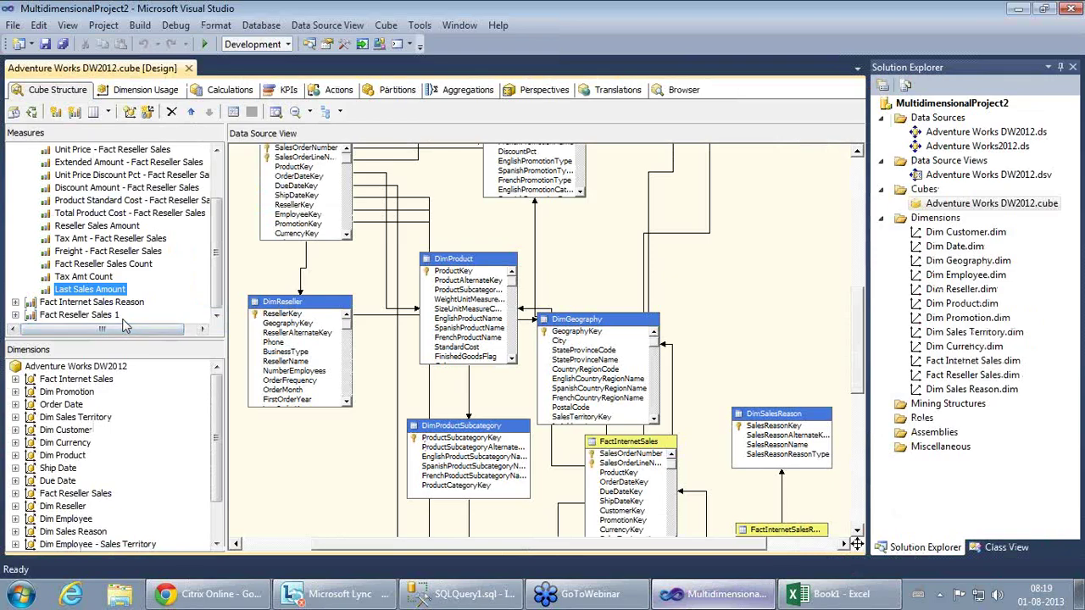
{"action": "left_click", "coordinate": [822, 595]}
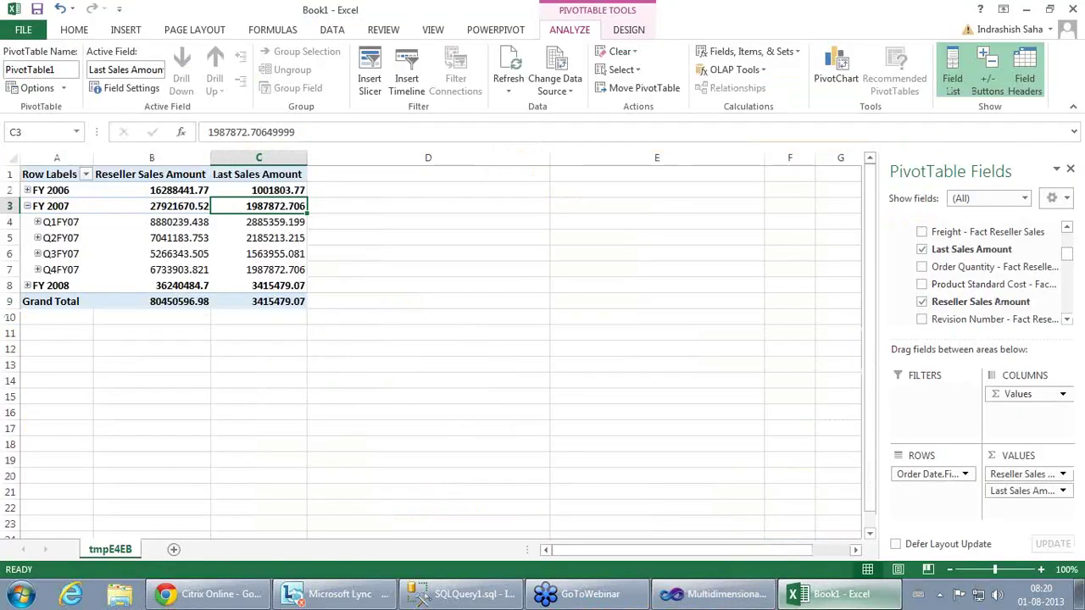
{"action": "left_click", "coordinate": [727, 599]}
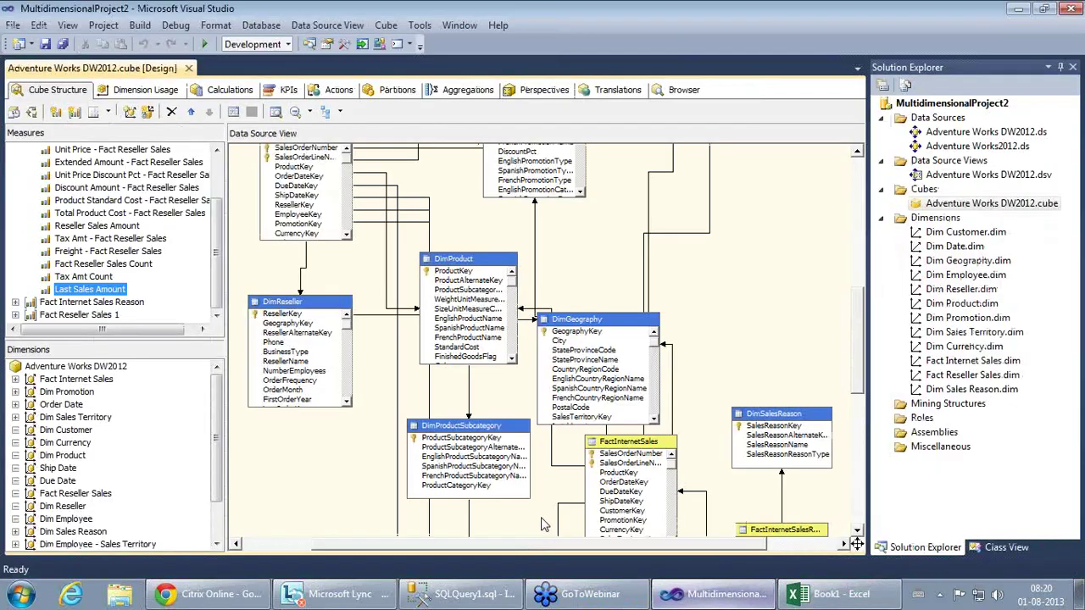
{"action": "right_click", "coordinate": [111, 293]}
{"action": "left_click", "coordinate": [177, 472]}
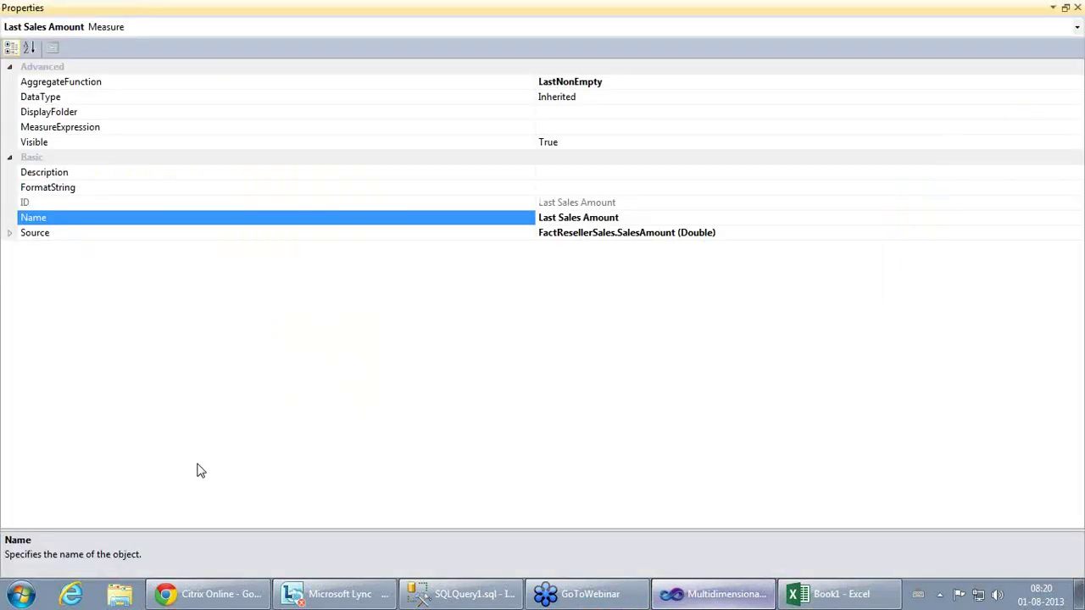
{"action": "left_click", "coordinate": [119, 189]}
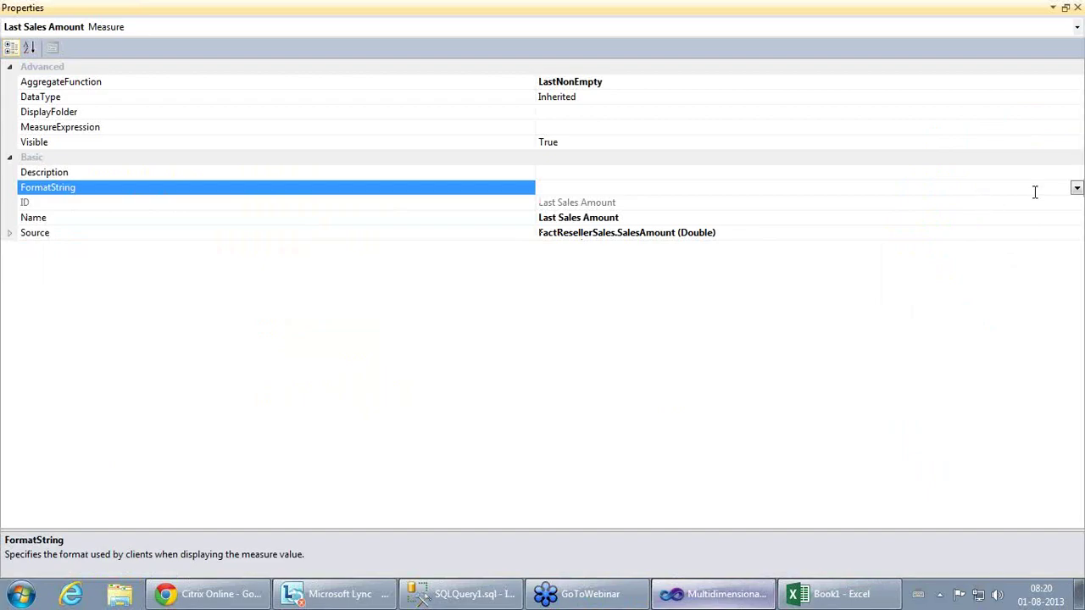
{"action": "left_click", "coordinate": [1077, 188]}
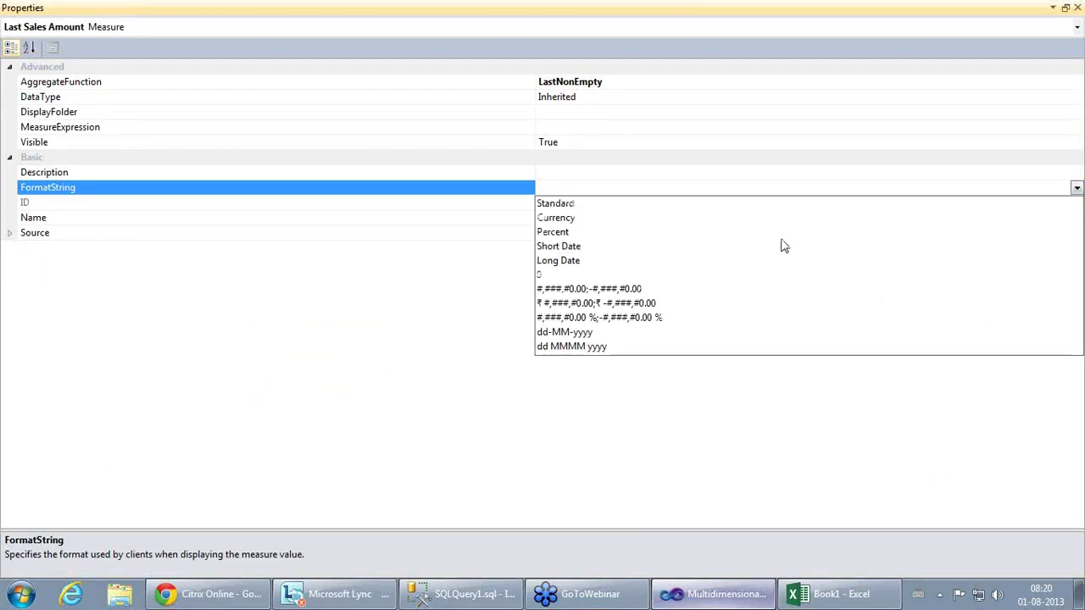
{"action": "left_click", "coordinate": [654, 293]}
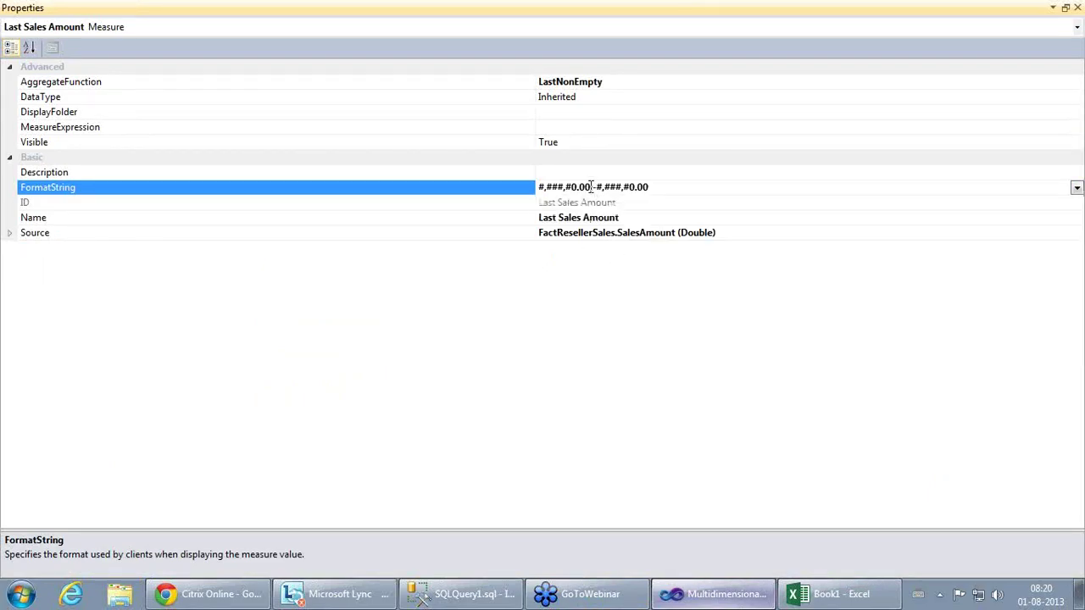
Step: Shorten the positive part of the Last Sales Amount measure's FormatString to one decimal place and save the cube
{"action": "key", "text": "BackSpace"}
{"action": "key", "text": "BackSpace"}
{"action": "left_click", "coordinate": [1078, 7]}
{"action": "left_click", "coordinate": [45, 44]}
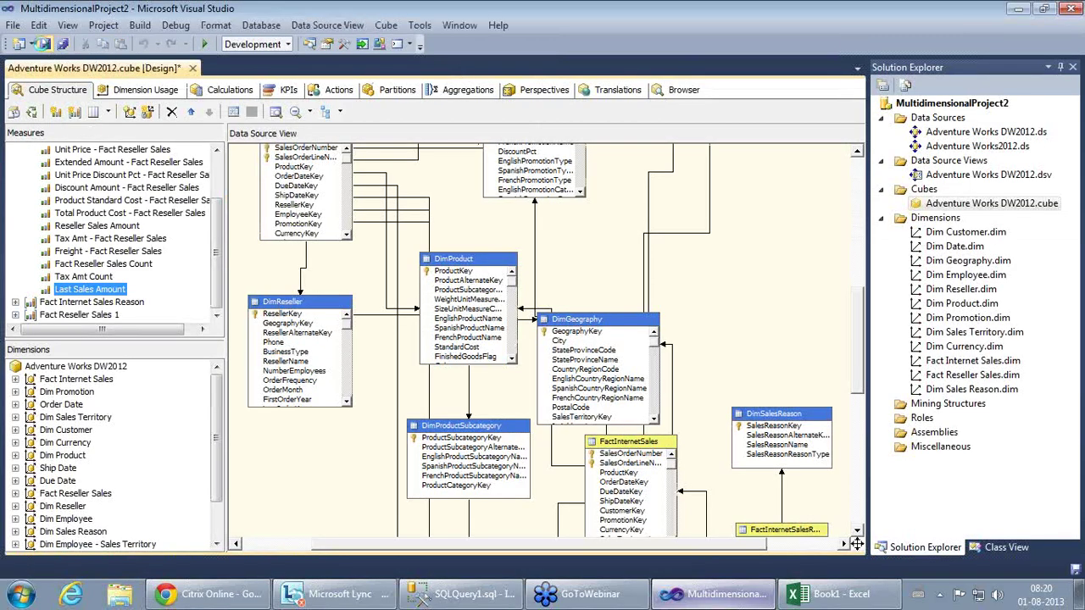
Step: Give the Reseller Sales Amount measure the format #,###,#0.00;-#,###,#0.00, remove one decimal from its positive part, and save the cube
{"action": "right_click", "coordinate": [108, 229]}
{"action": "left_click", "coordinate": [161, 398]}
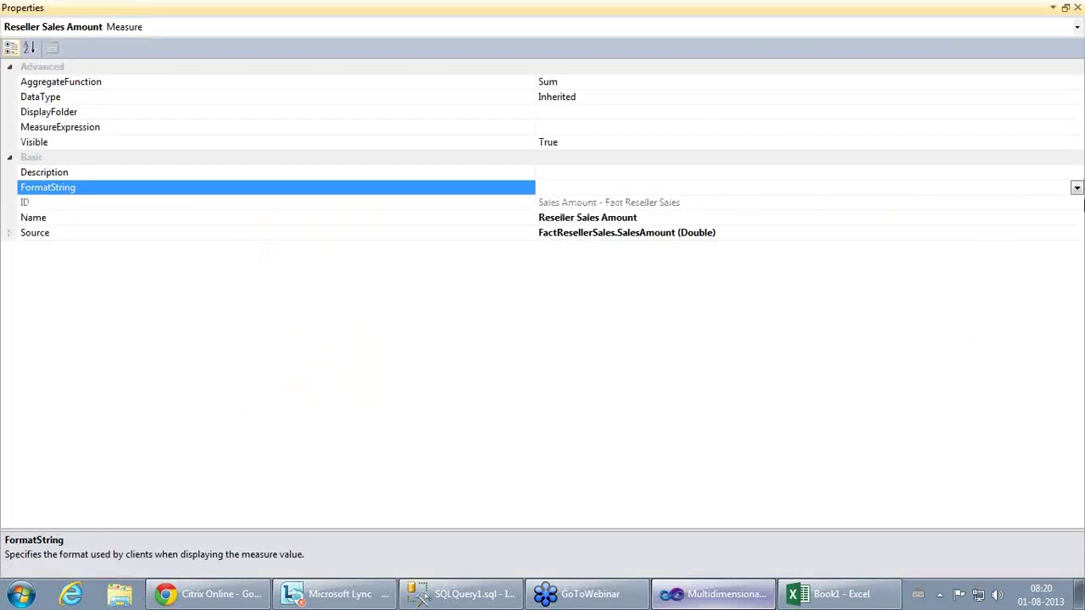
{"action": "left_click", "coordinate": [1076, 188]}
{"action": "left_click", "coordinate": [639, 291]}
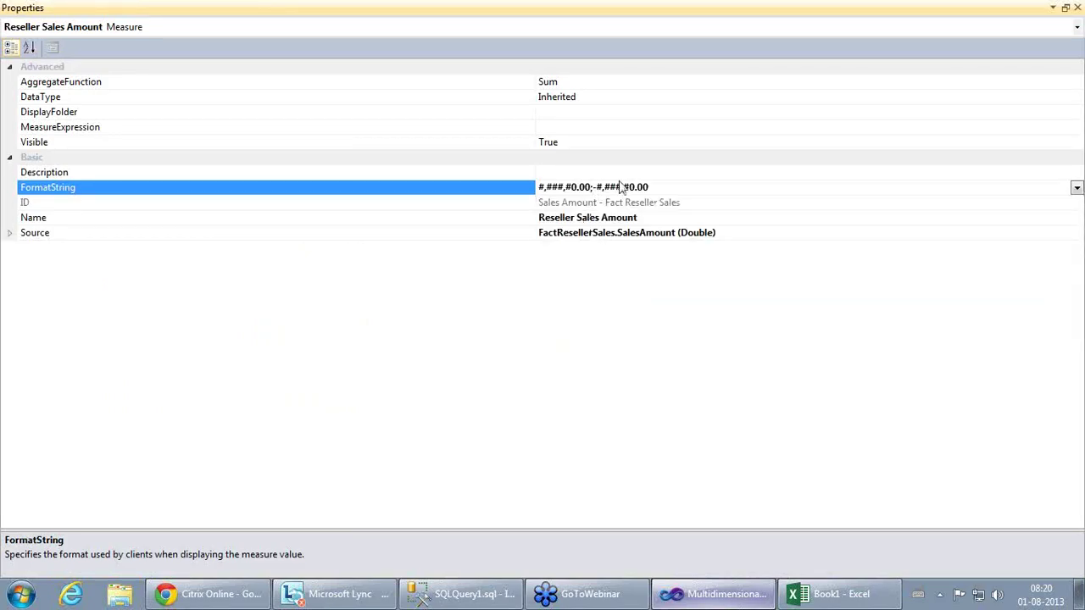
{"action": "key", "text": "BackSpace"}
{"action": "left_click", "coordinate": [1077, 8]}
{"action": "key", "text": "ctrl+s"}
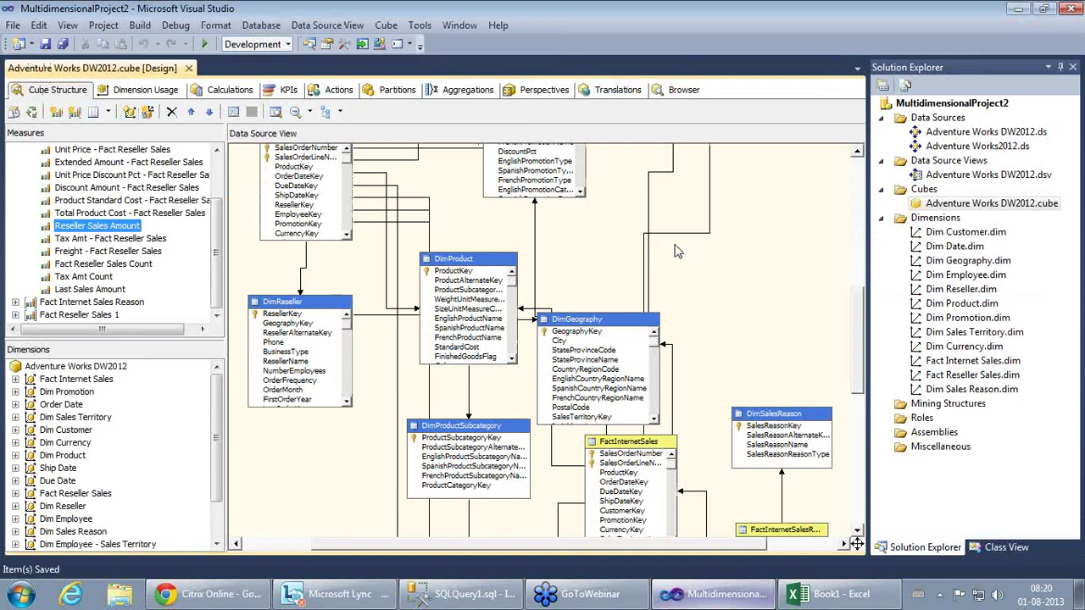
Step: Deploy the changed project over the SSASTraining database and run Process Full on the Adventure Works DW2012 cube
{"action": "right_click", "coordinate": [1002, 203]}
{"action": "left_click", "coordinate": [835, 249]}
{"action": "left_click", "coordinate": [631, 326]}
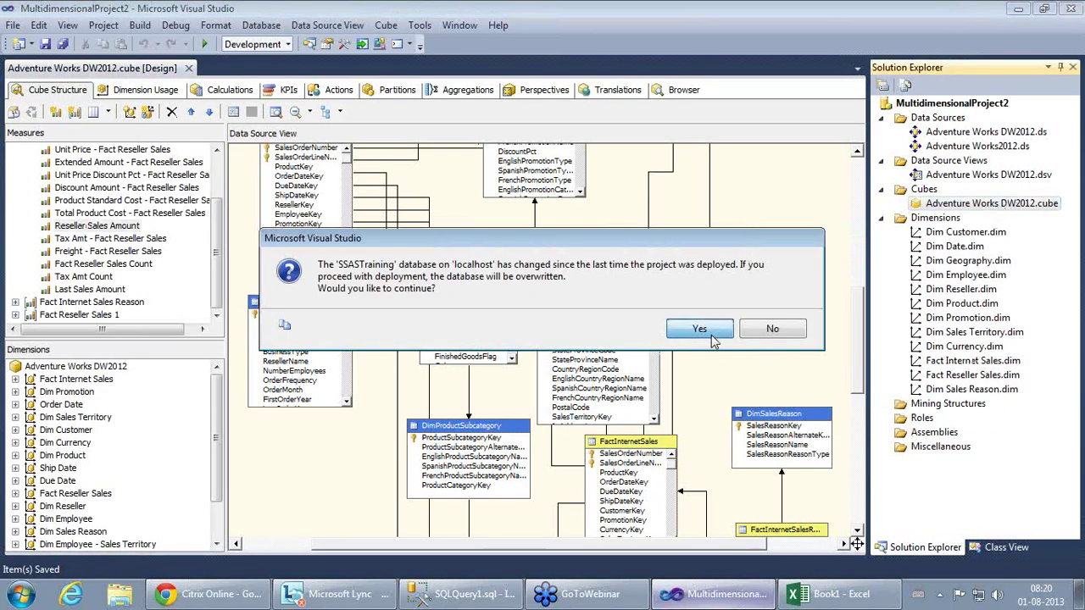
{"action": "left_click", "coordinate": [700, 327]}
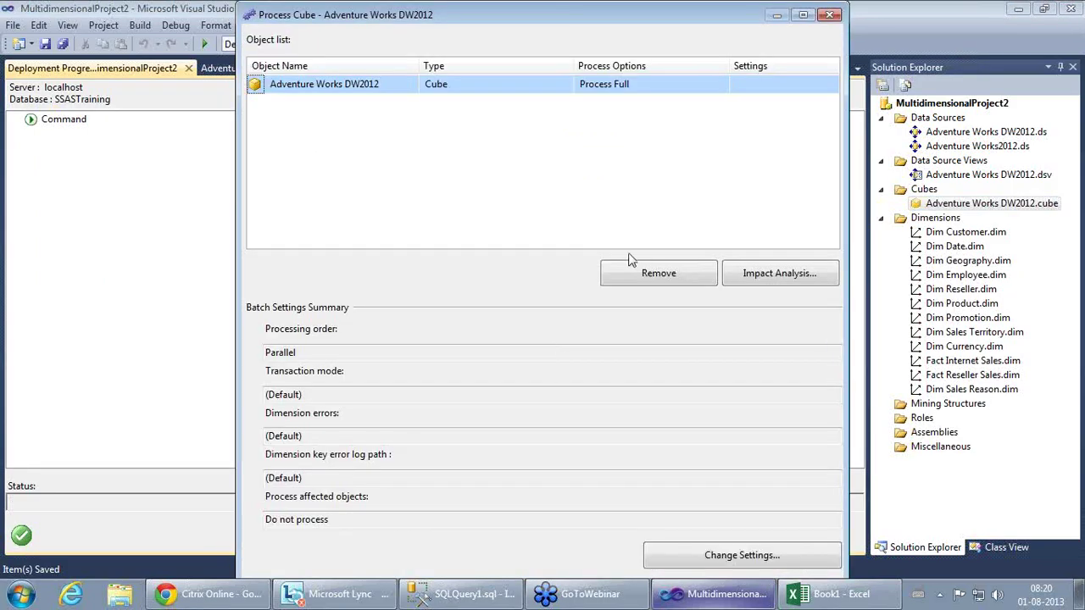
{"action": "left_click", "coordinate": [805, 17]}
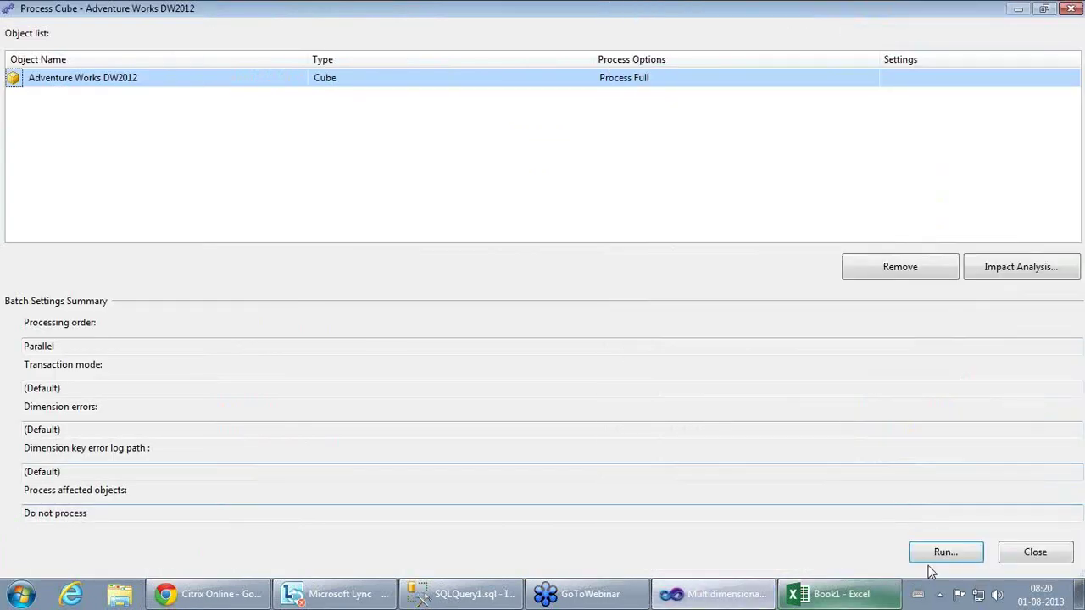
{"action": "left_click", "coordinate": [942, 552]}
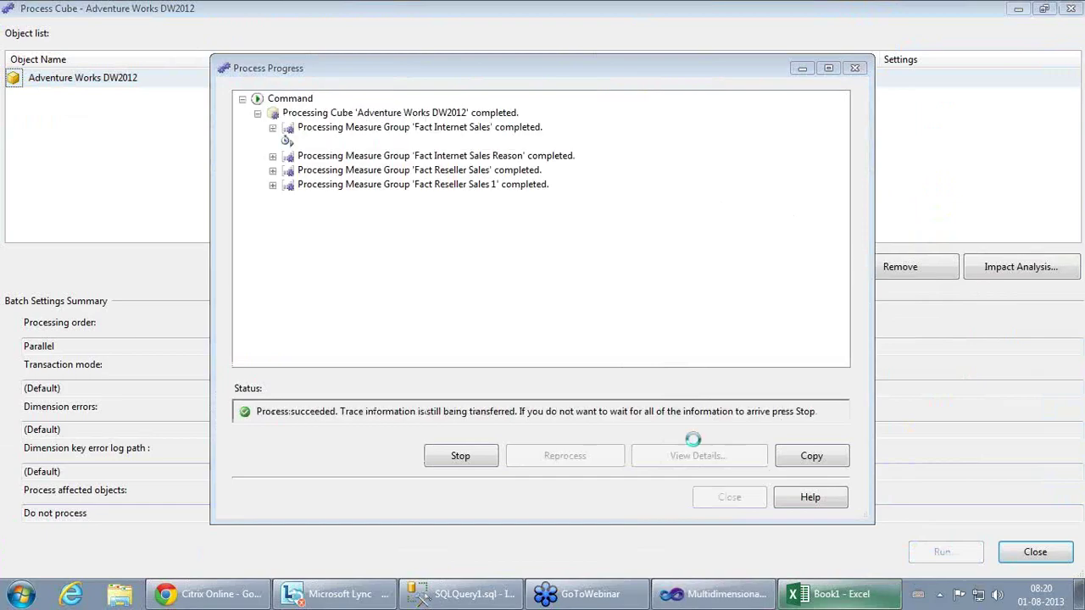
{"action": "left_click", "coordinate": [728, 498]}
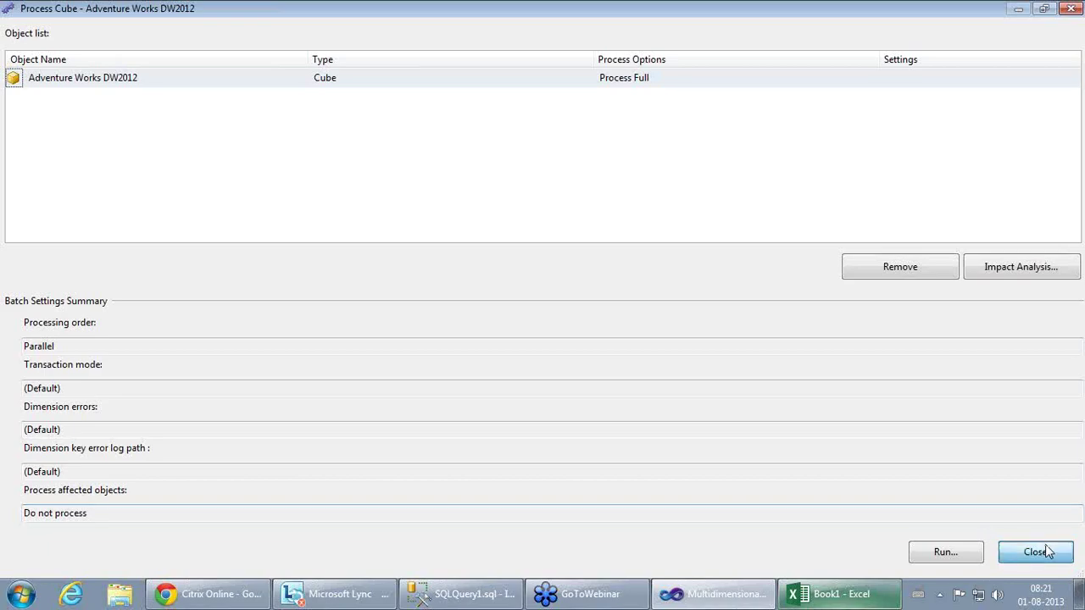
{"action": "left_click", "coordinate": [1014, 552]}
{"action": "left_click", "coordinate": [187, 68]}
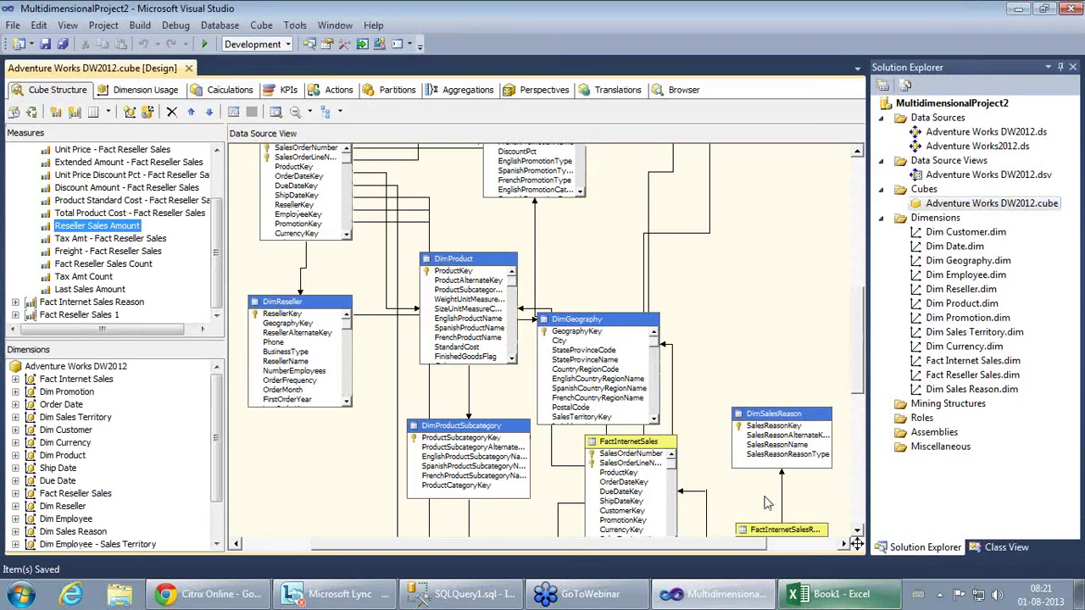
Step: Switch to Excel and refresh the pivot table to apply the new measure formats
{"action": "left_click", "coordinate": [839, 596]}
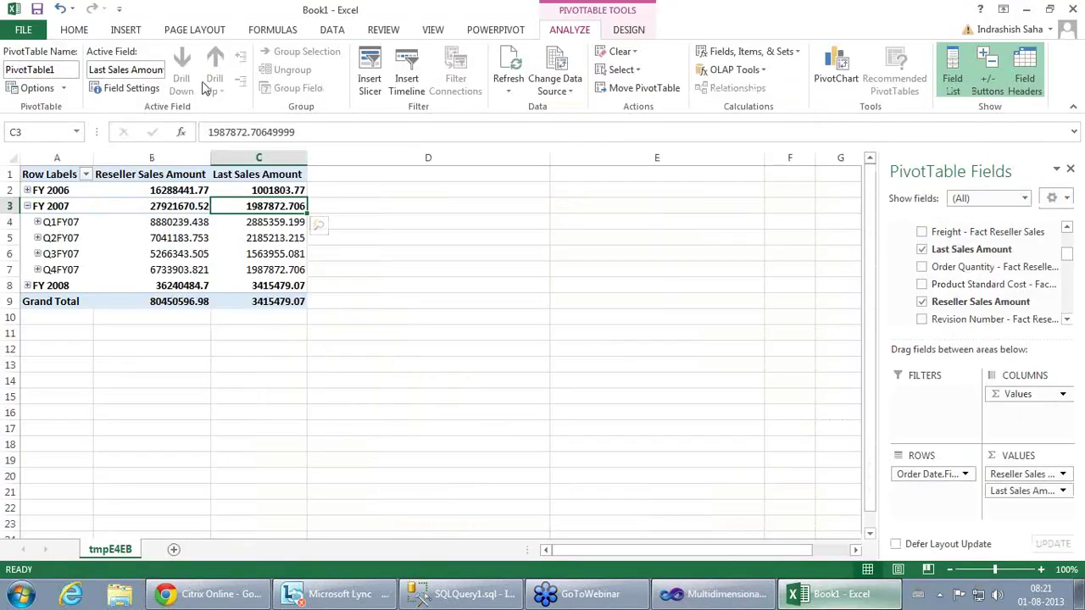
{"action": "left_click", "coordinate": [511, 66]}
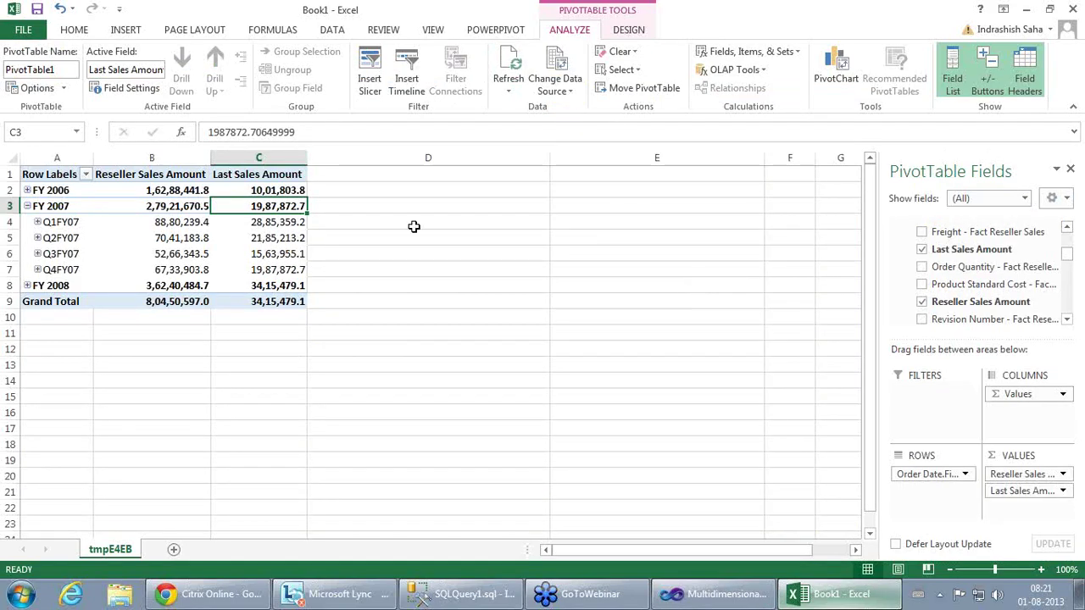
{"action": "left_click", "coordinate": [277, 270]}
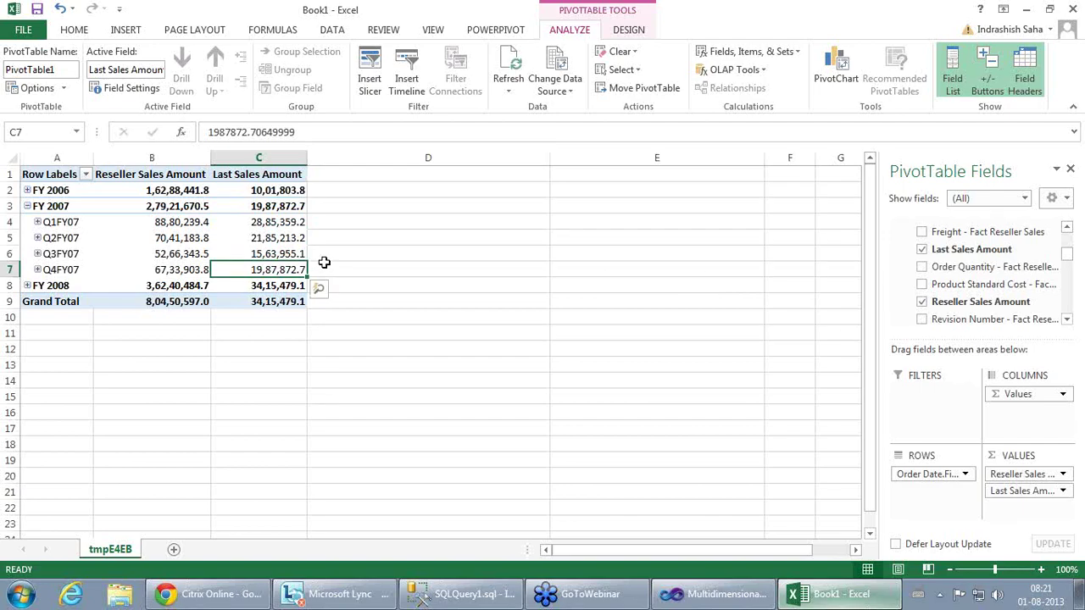
{"action": "left_click", "coordinate": [712, 597]}
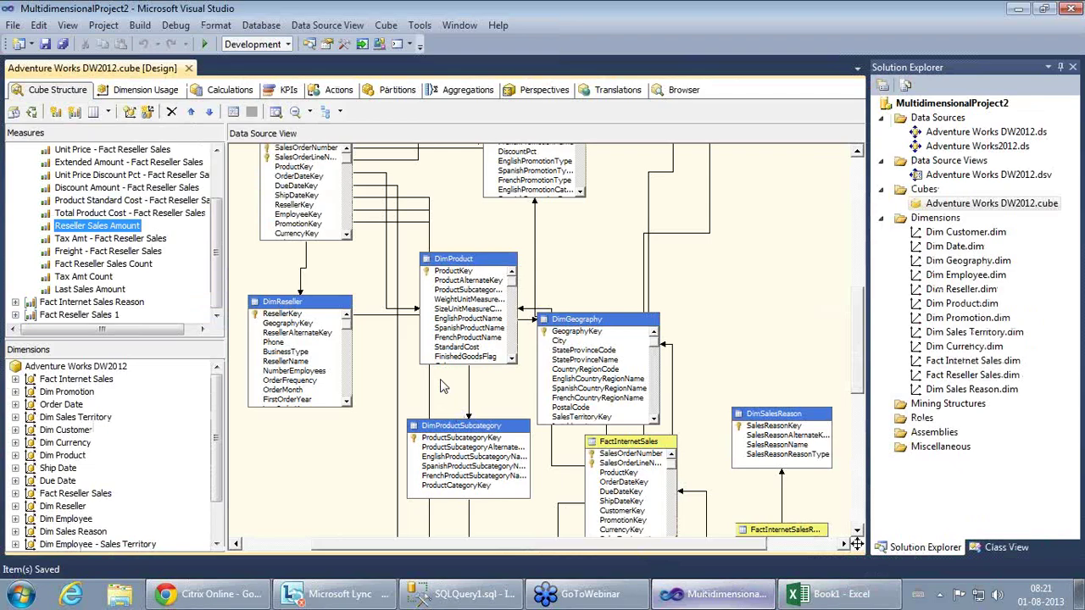
{"action": "left_click", "coordinate": [827, 594]}
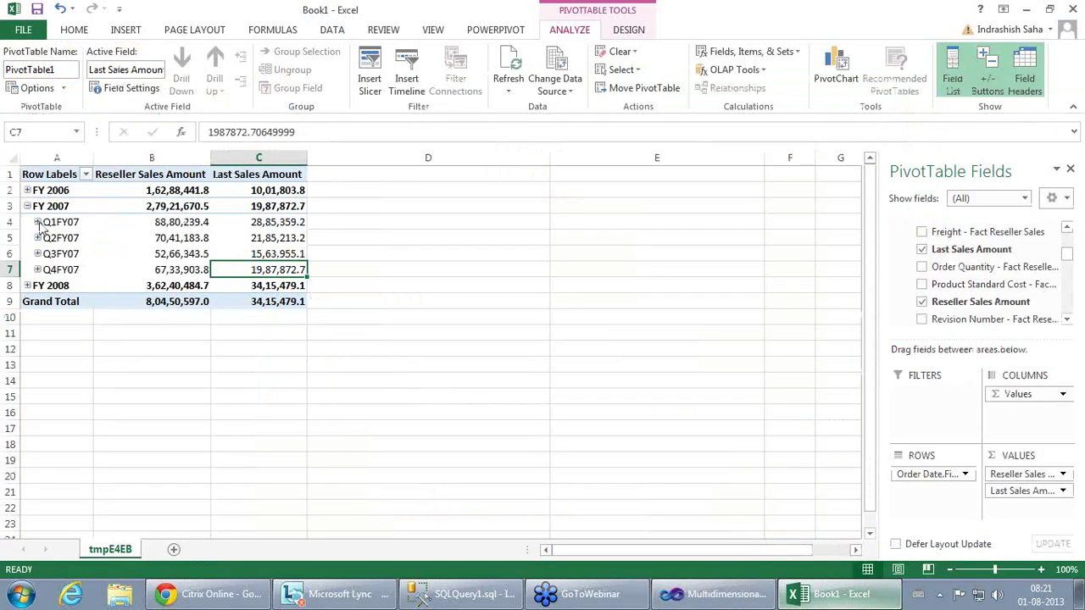
Step: Expand Q1FY07 and compare its Last Sales Amount with the September 2006 value
{"action": "left_click", "coordinate": [38, 223]}
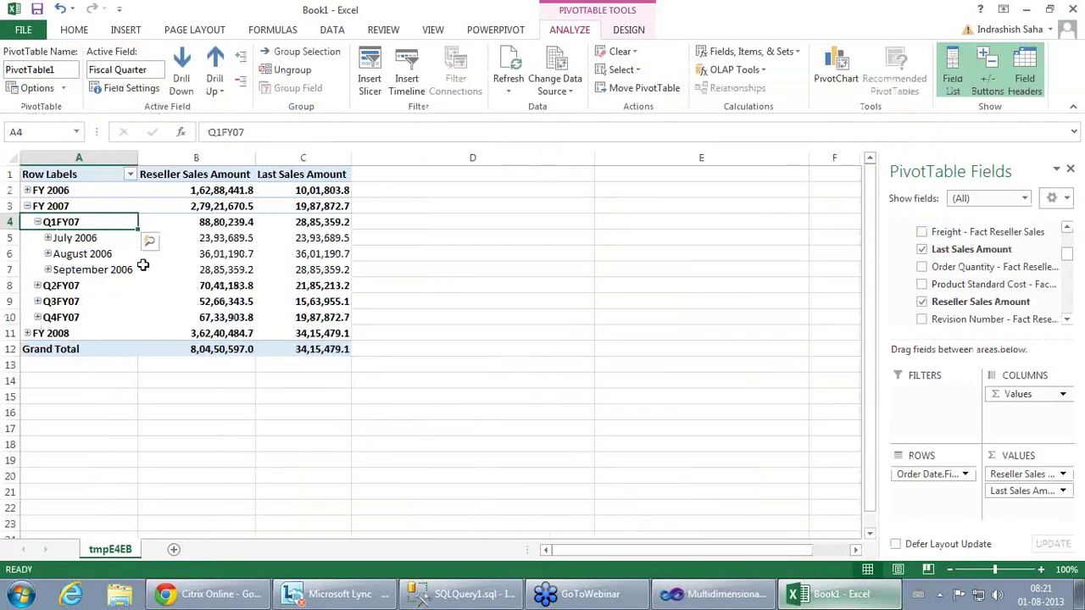
{"action": "left_click", "coordinate": [333, 273]}
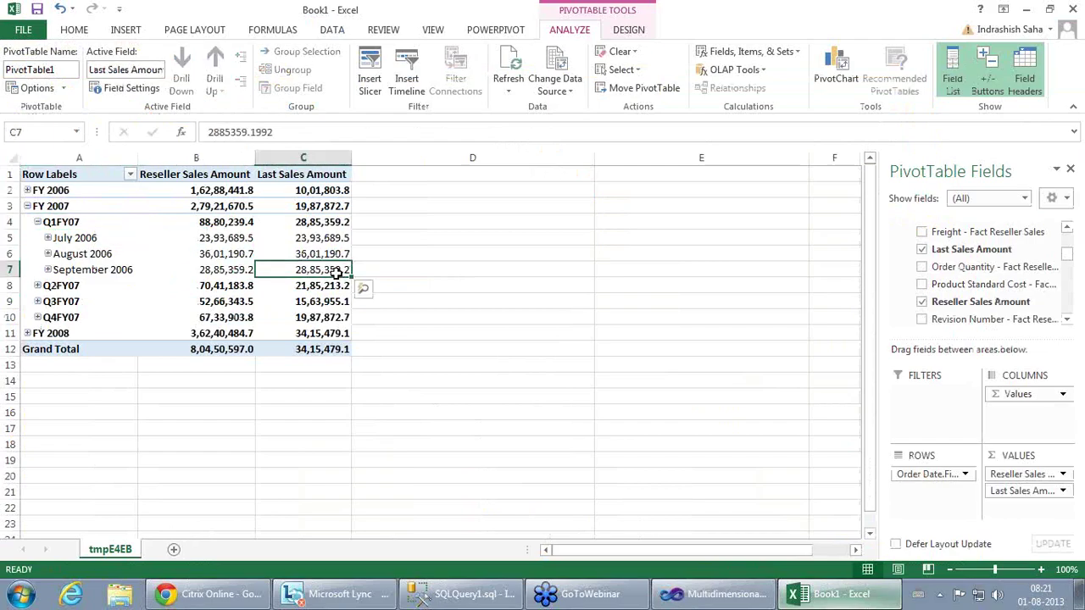
{"action": "left_click", "coordinate": [321, 224]}
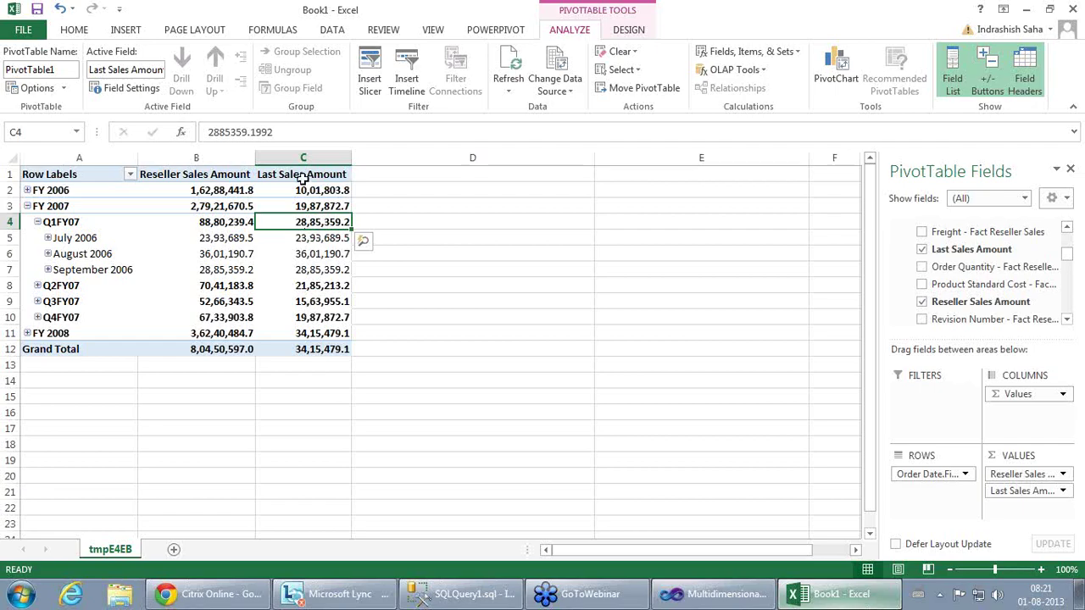
{"action": "left_click", "coordinate": [328, 270]}
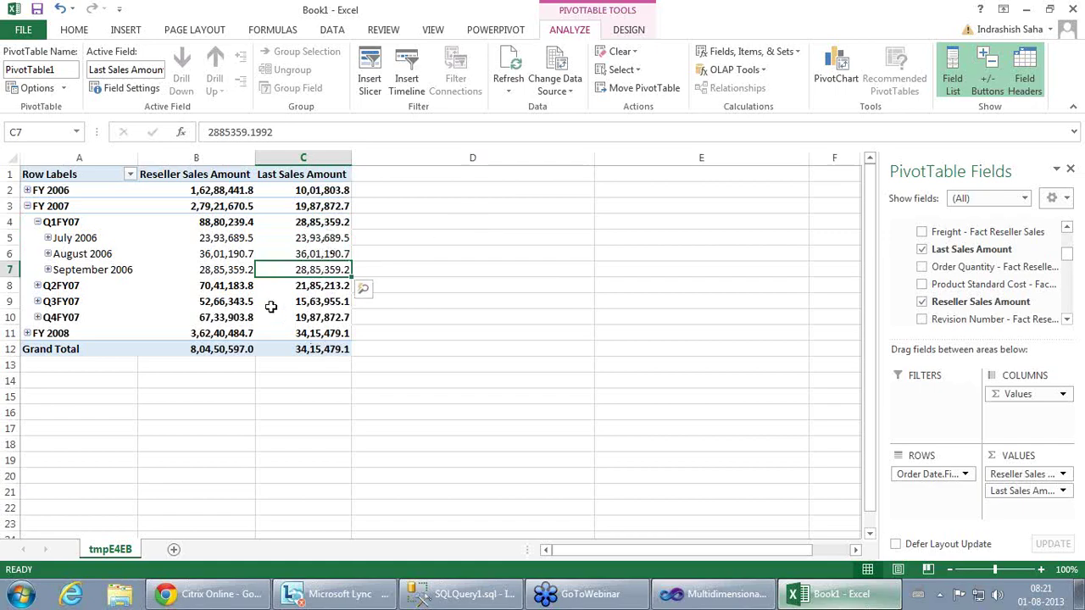
{"action": "left_click", "coordinate": [302, 225]}
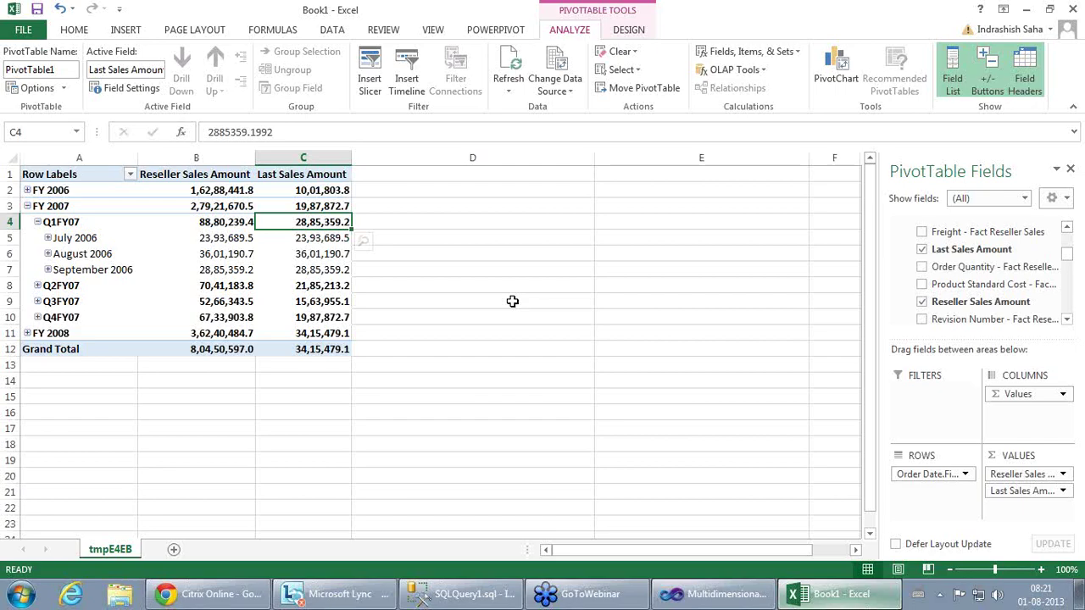
Step: Expand July, August and September 2006 under Q1FY07 down to their individual dates
{"action": "left_click", "coordinate": [47, 238]}
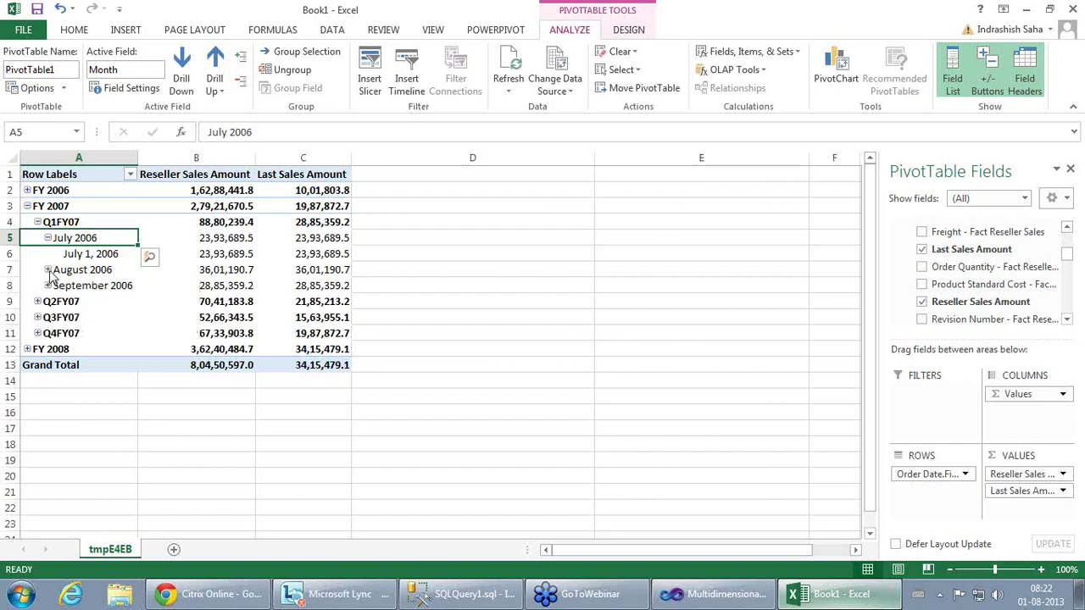
{"action": "left_click", "coordinate": [47, 269]}
{"action": "left_click", "coordinate": [47, 301]}
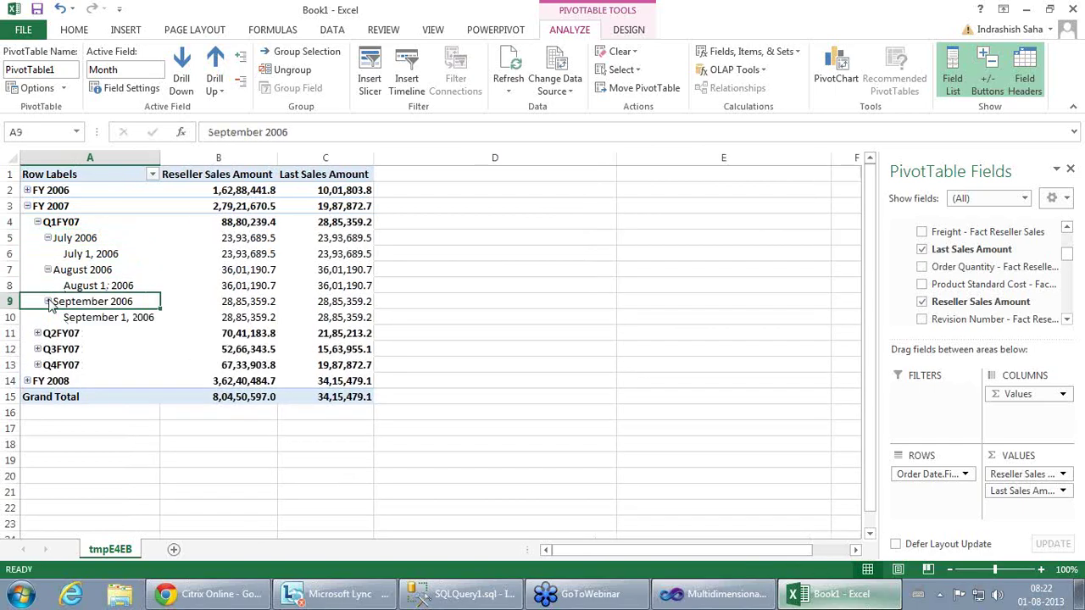
Step: Examine the September 1 and July 1, 2006 date rows, relating July 1 to its parent month
{"action": "left_click", "coordinate": [109, 317]}
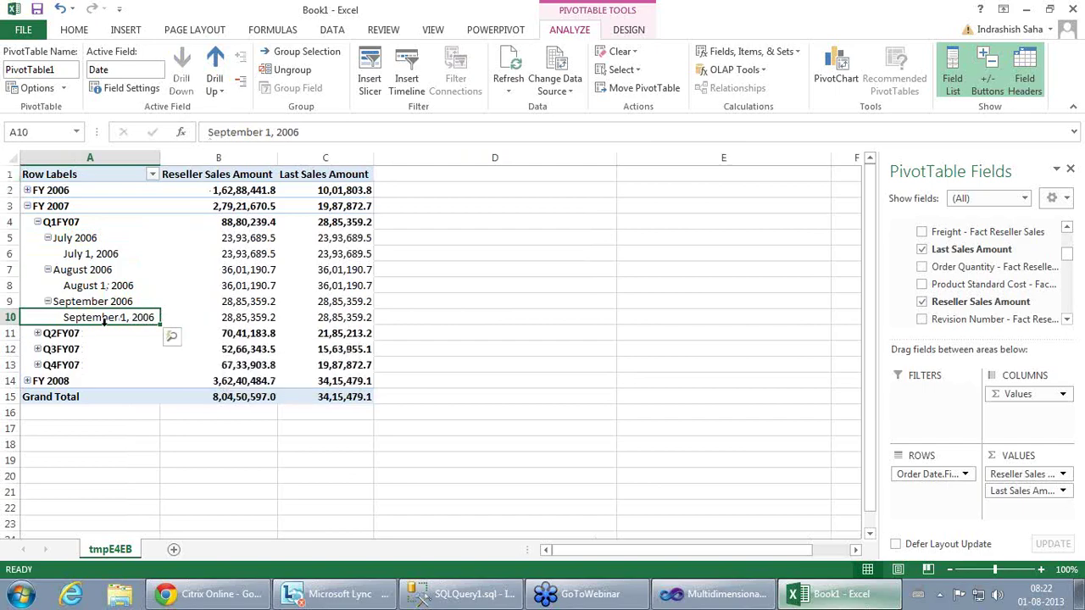
{"action": "left_click", "coordinate": [106, 254]}
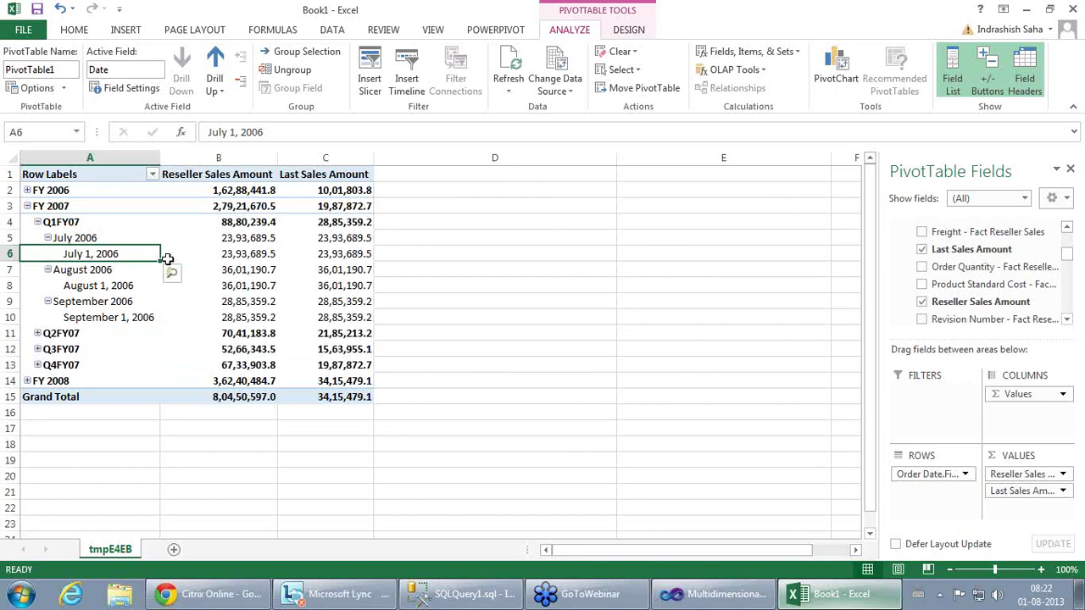
{"action": "left_click", "coordinate": [254, 253]}
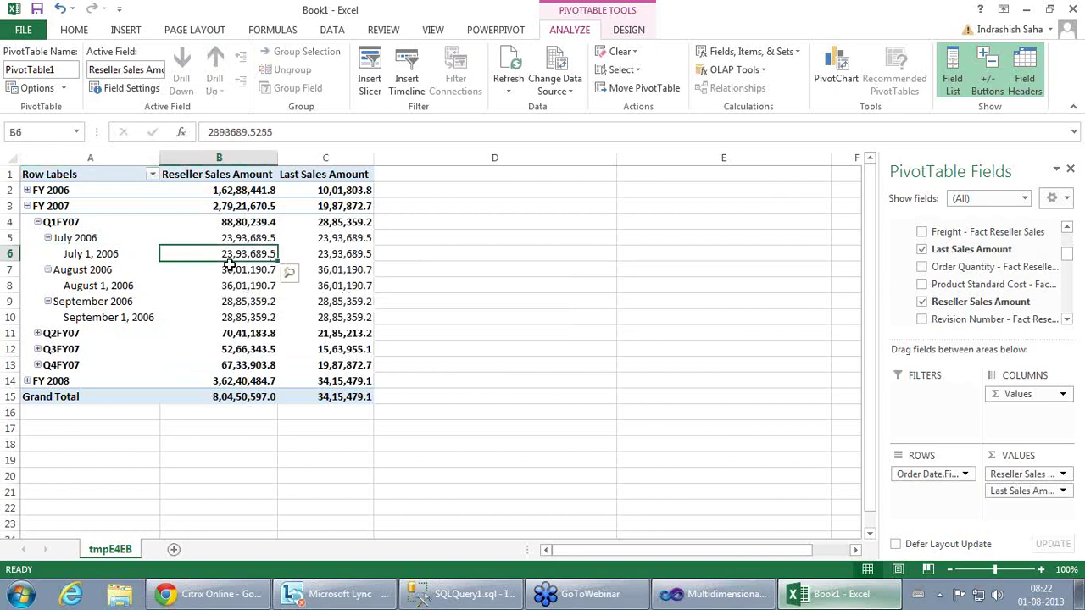
{"action": "left_click", "coordinate": [83, 253]}
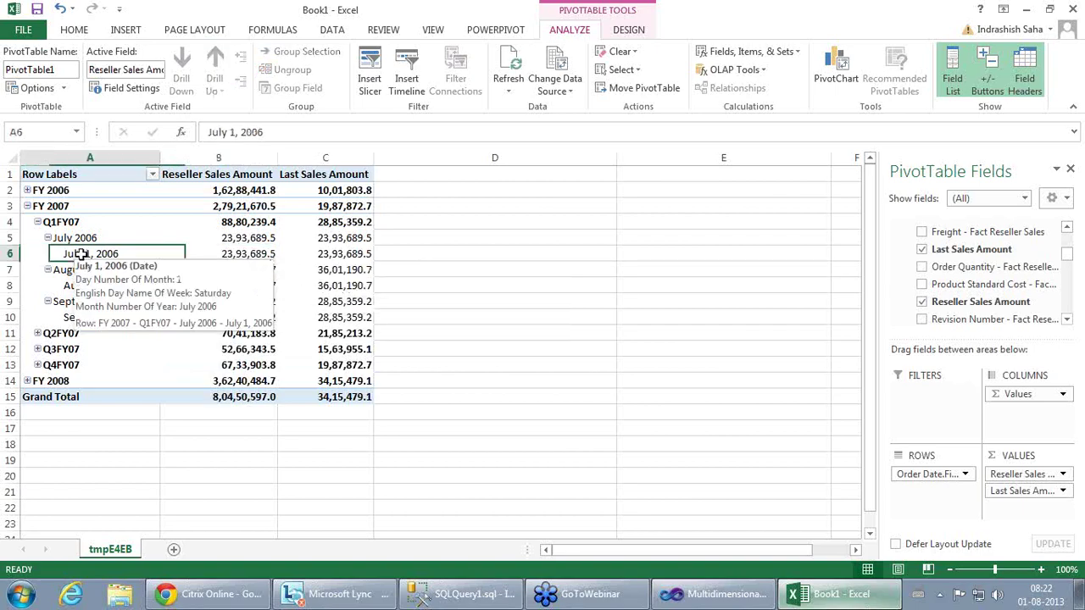
{"action": "left_click", "coordinate": [84, 240]}
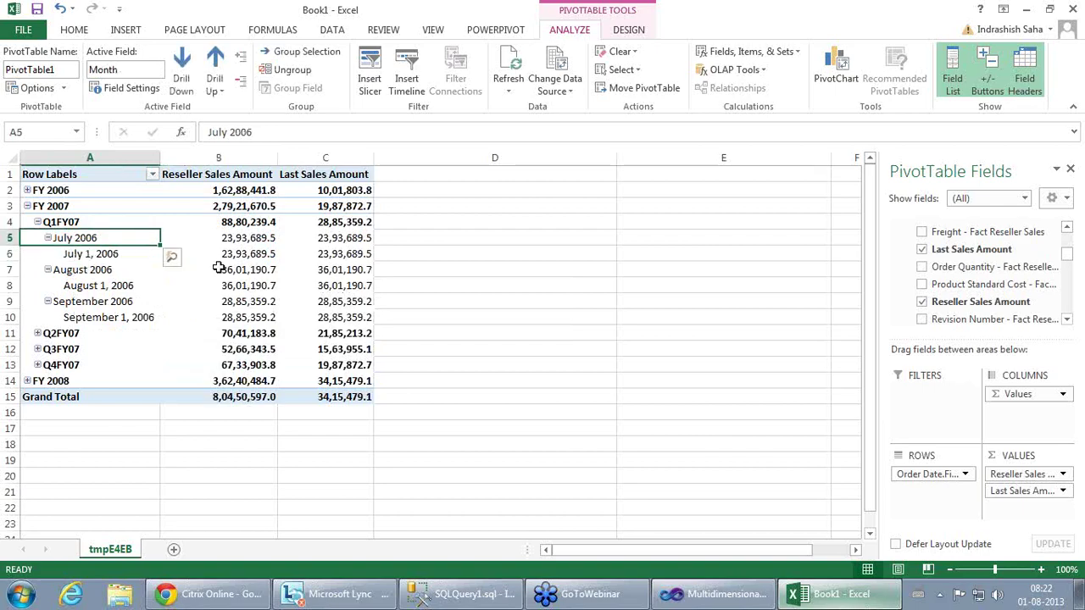
Step: Compare each Q1FY07 month's Reseller Sales Amount with its date-level value, and examine the quarter's total
{"action": "left_click", "coordinate": [257, 254]}
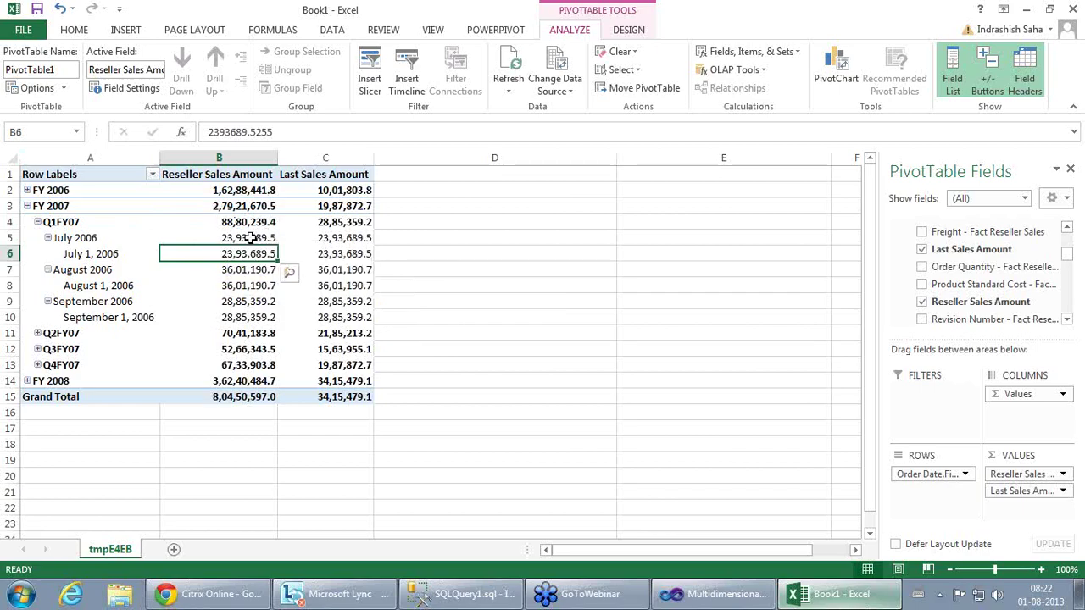
{"action": "left_click", "coordinate": [250, 286]}
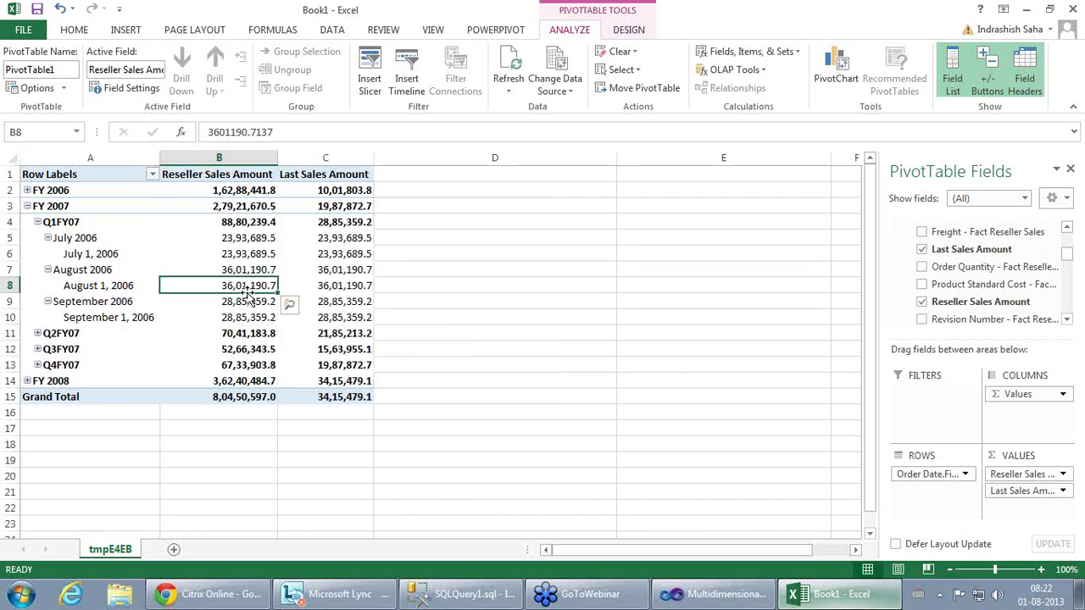
{"action": "left_click", "coordinate": [243, 254]}
{"action": "left_click", "coordinate": [252, 238]}
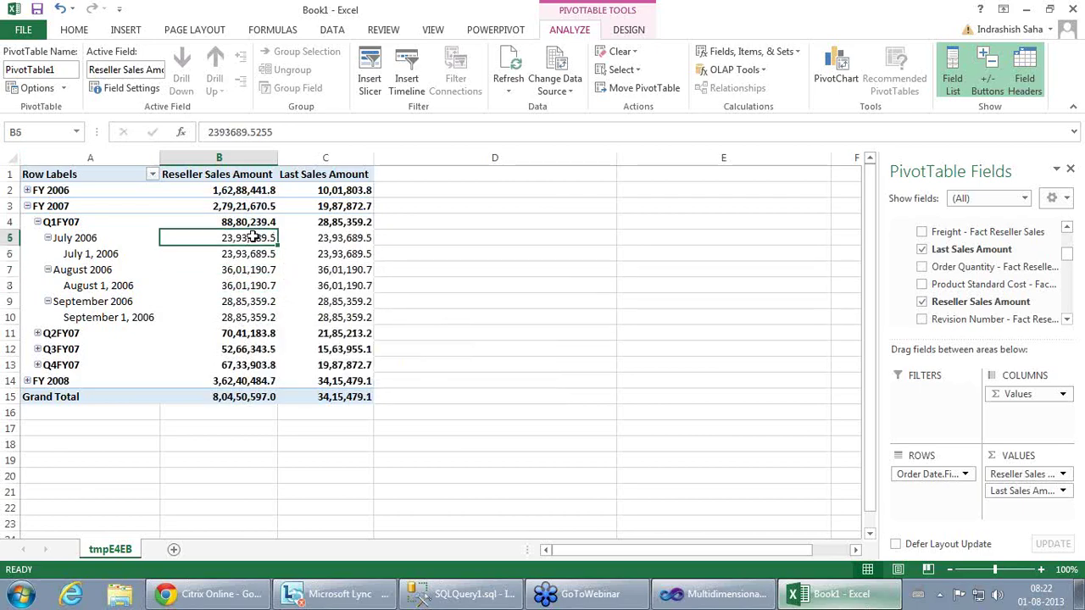
{"action": "left_click", "coordinate": [245, 285]}
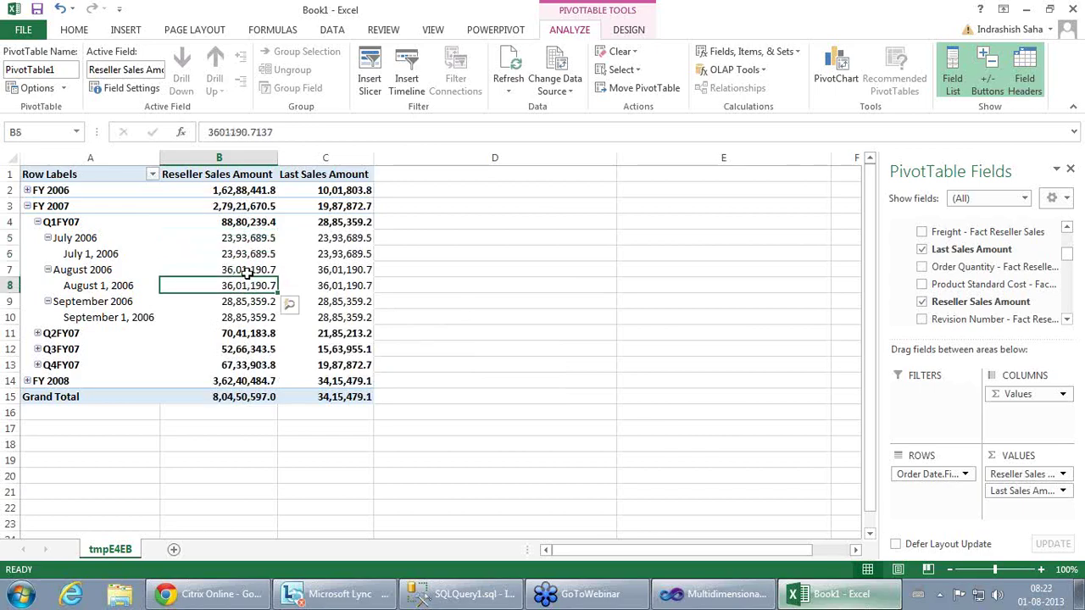
{"action": "left_click", "coordinate": [247, 271]}
{"action": "left_click", "coordinate": [253, 316]}
{"action": "left_click", "coordinate": [253, 303]}
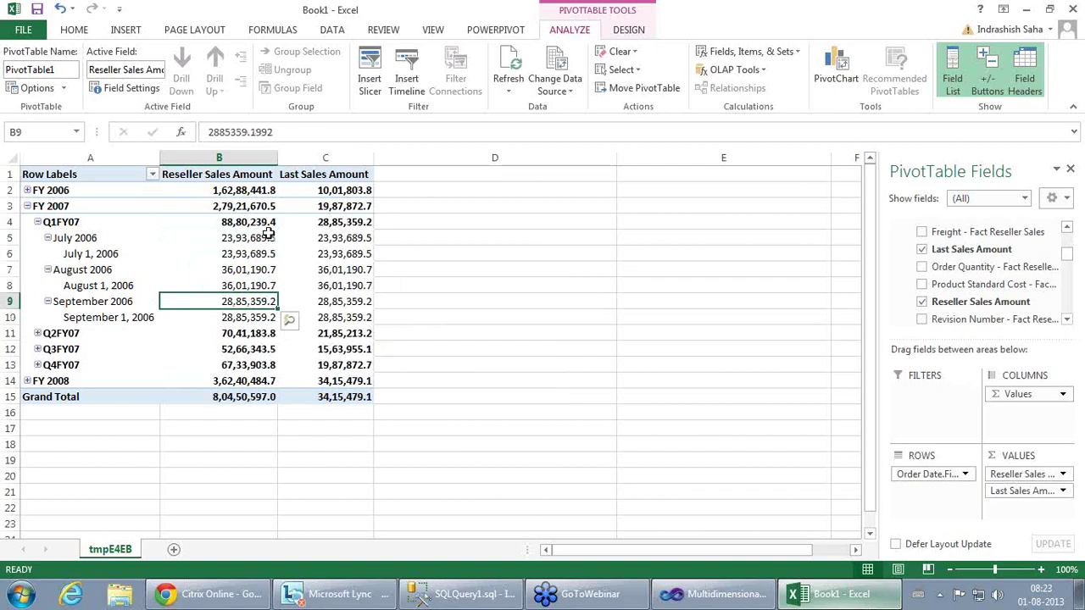
{"action": "left_click", "coordinate": [236, 224]}
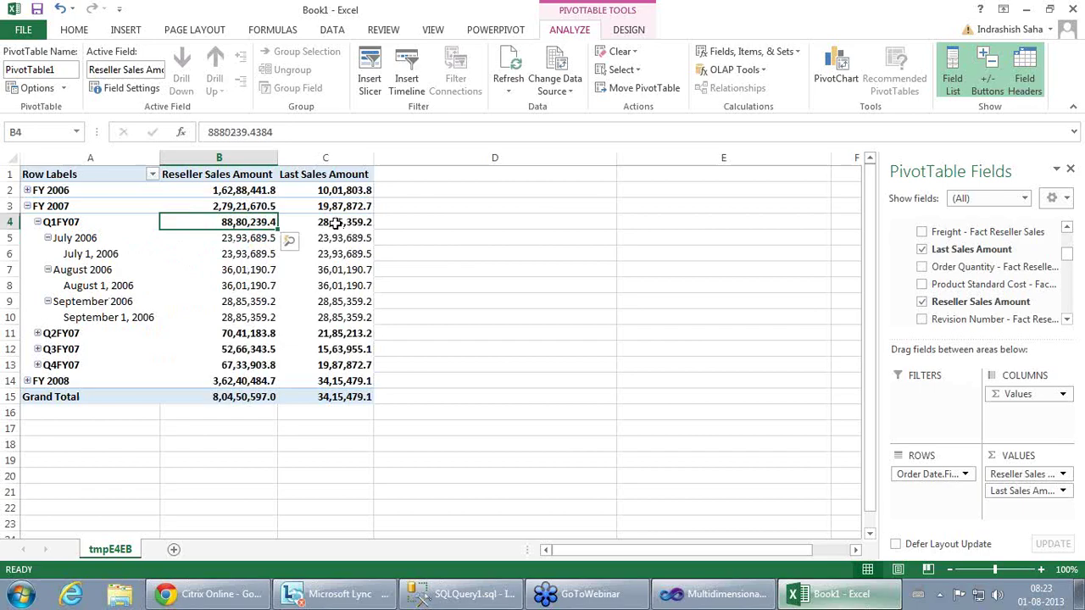
Step: Compare Q1FY07's Reseller Sales Amount with the July 1, August 1 and September 1, 2006 values beneath it
{"action": "mouse_move", "coordinate": [336, 223]}
{"action": "mouse_move", "coordinate": [350, 318]}
{"action": "mouse_move", "coordinate": [259, 335]}
{"action": "mouse_move", "coordinate": [240, 254]}
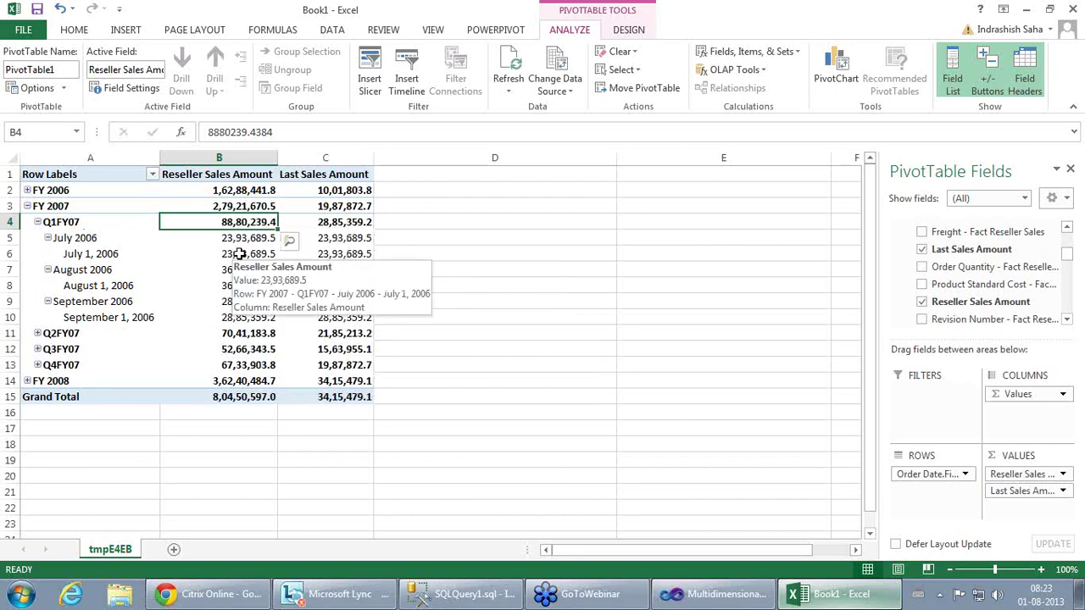
{"action": "left_click", "coordinate": [240, 254]}
{"action": "mouse_move", "coordinate": [252, 272]}
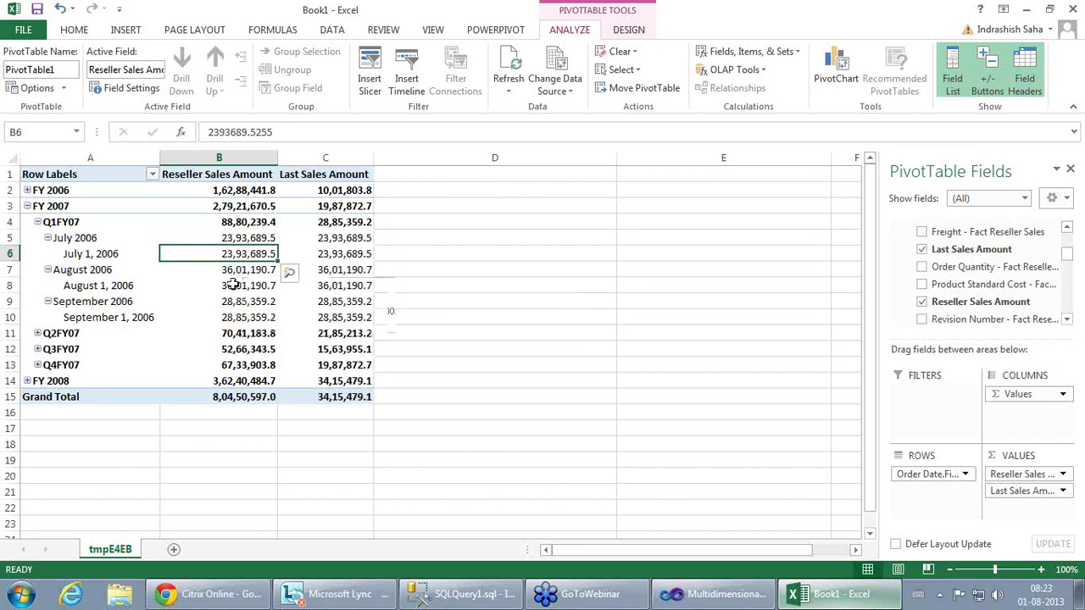
{"action": "left_click", "coordinate": [258, 222]}
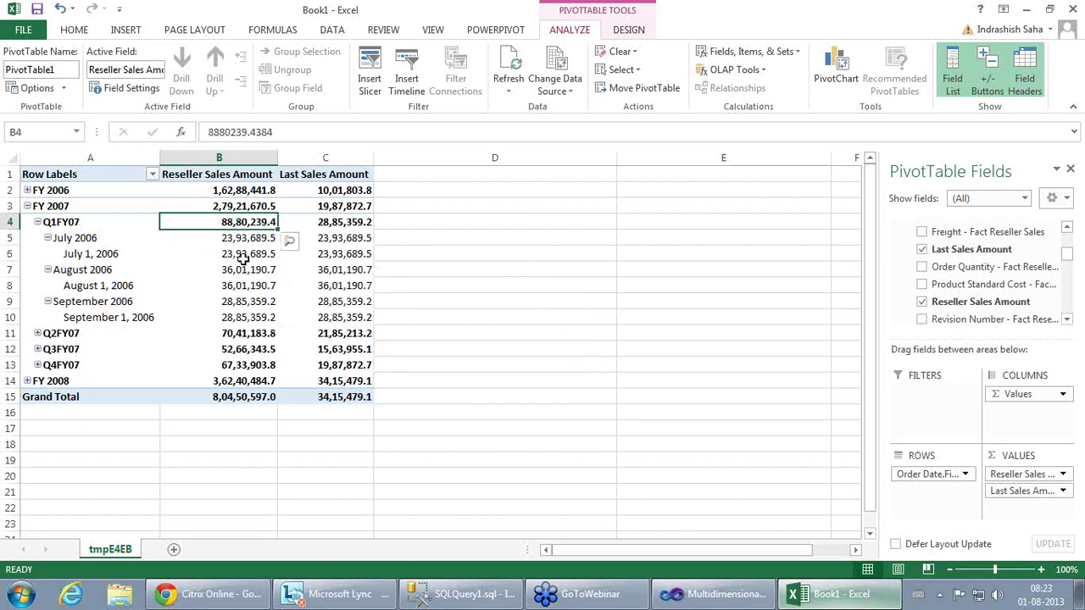
{"action": "left_click", "coordinate": [245, 255]}
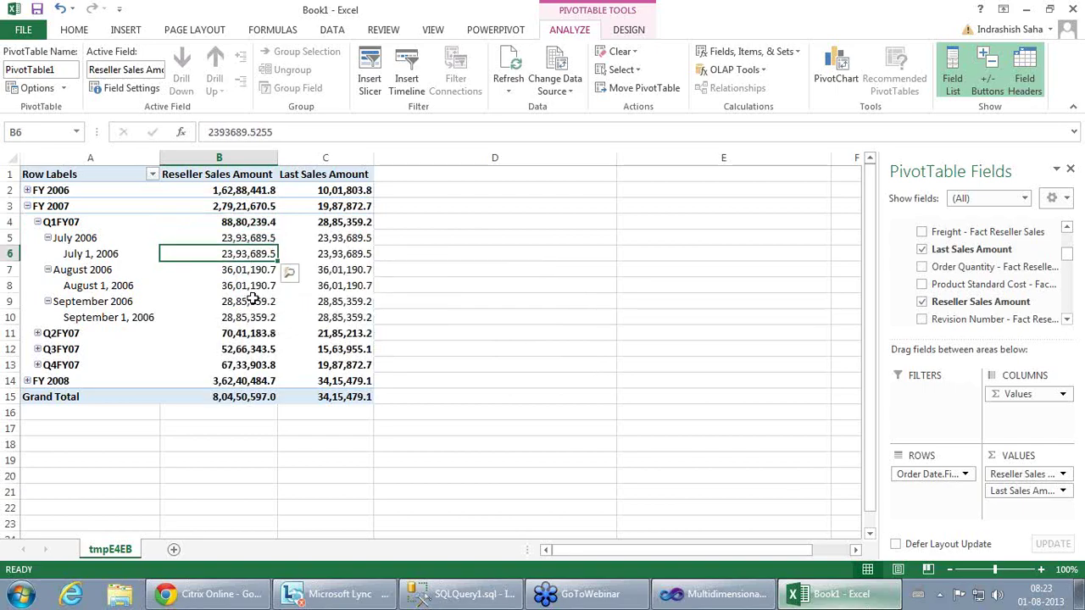
{"action": "left_click", "coordinate": [248, 287]}
{"action": "left_click", "coordinate": [247, 320]}
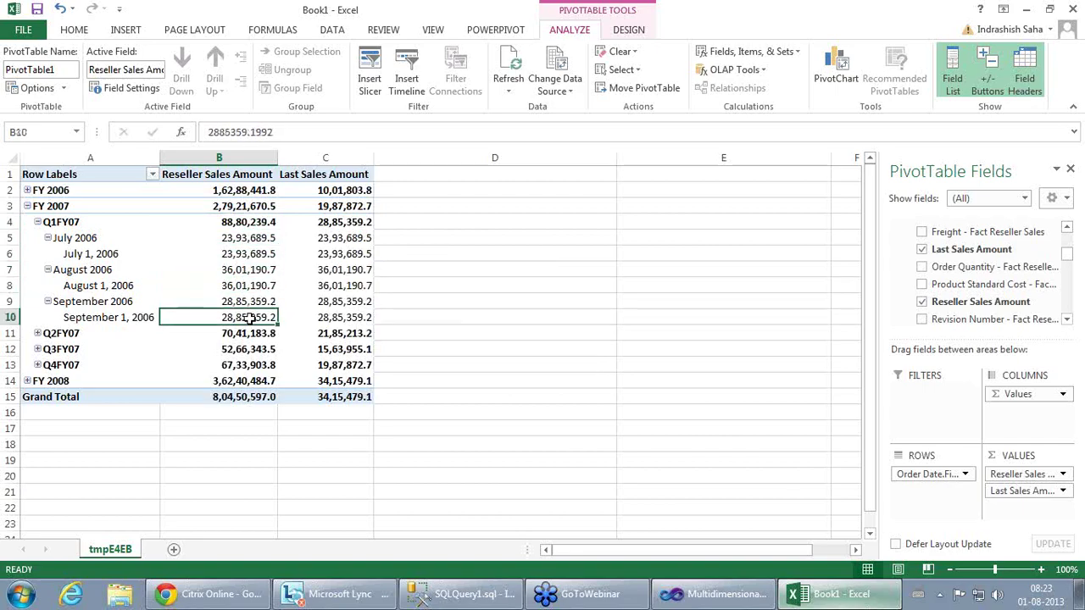
{"action": "left_click", "coordinate": [233, 255]}
{"action": "left_click", "coordinate": [258, 222]}
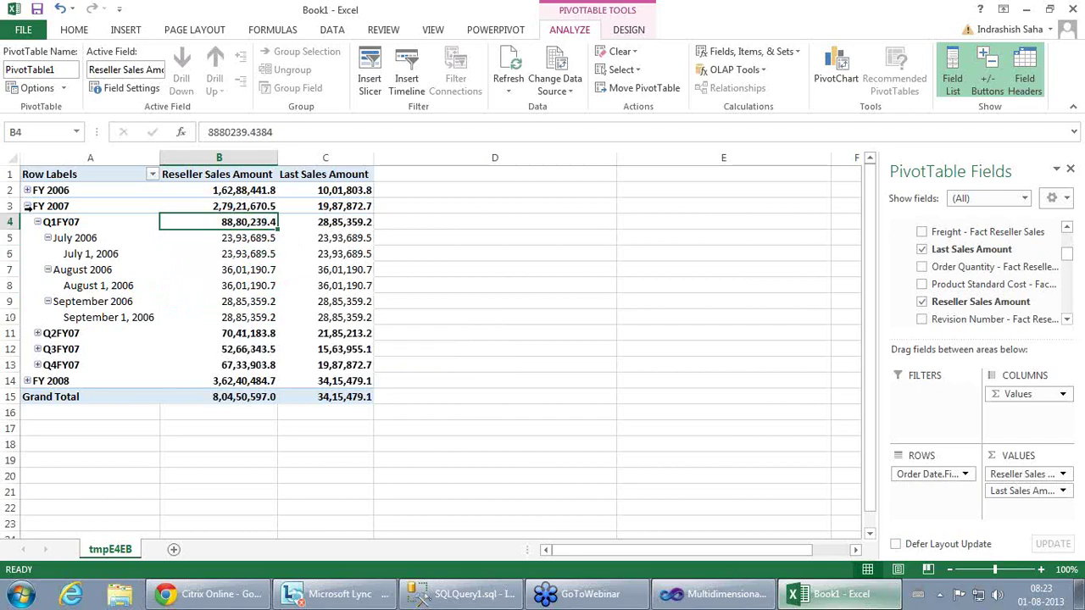
Step: Expand Q2FY07 and its October, November and December 2006 months down to their individual dates
{"action": "left_click", "coordinate": [37, 333]}
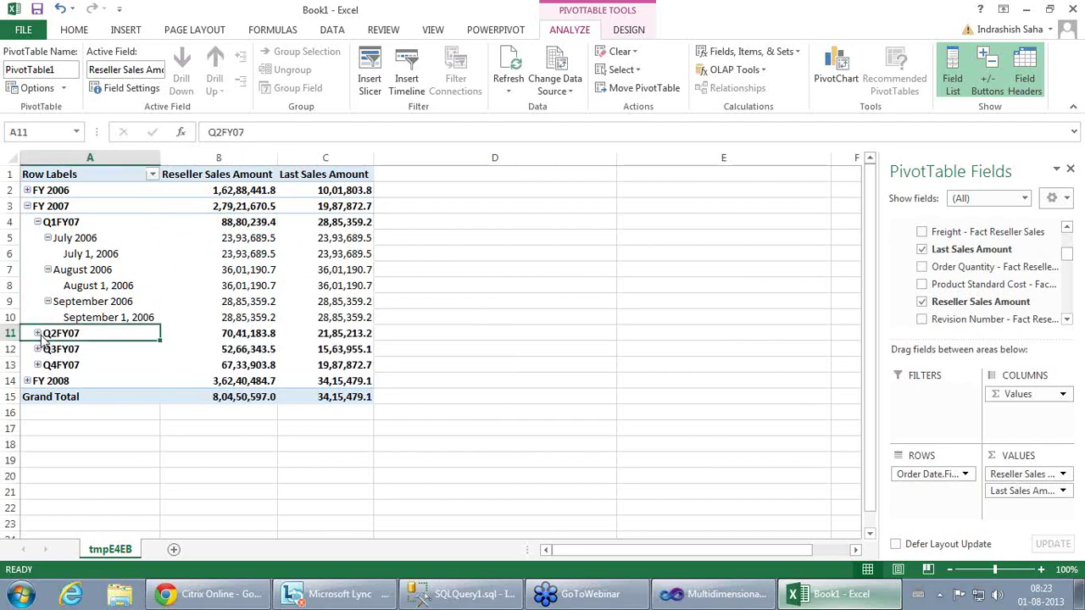
{"action": "left_click", "coordinate": [47, 349]}
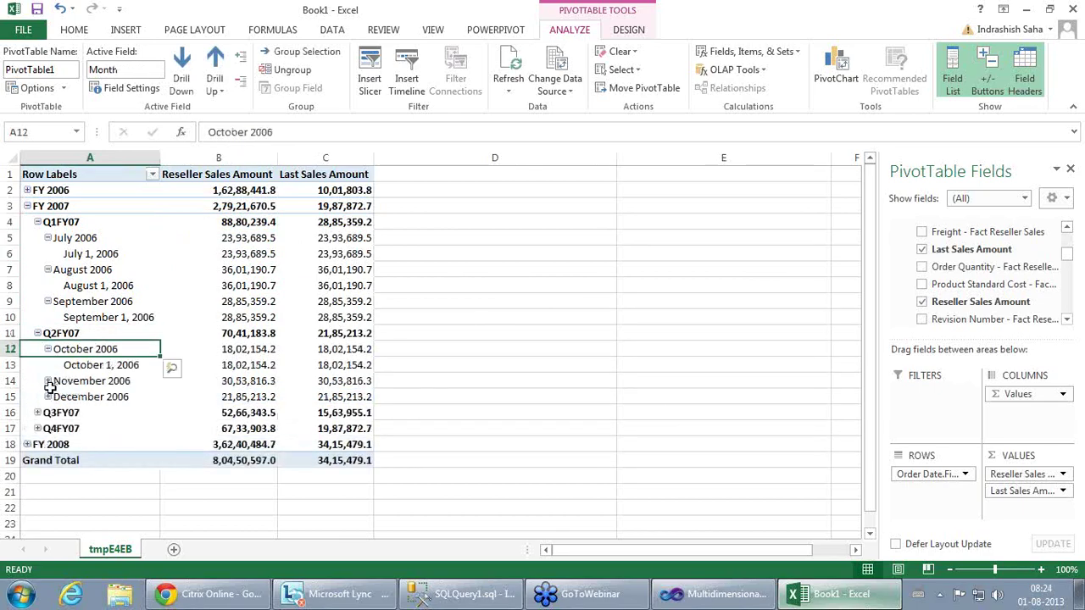
{"action": "left_click", "coordinate": [48, 382]}
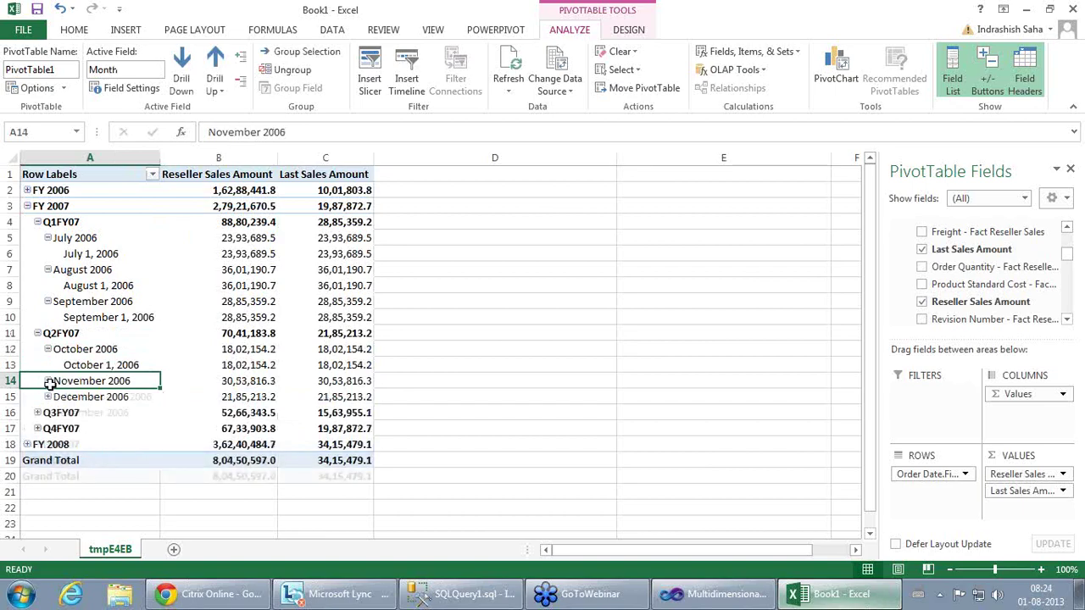
{"action": "left_click", "coordinate": [49, 413]}
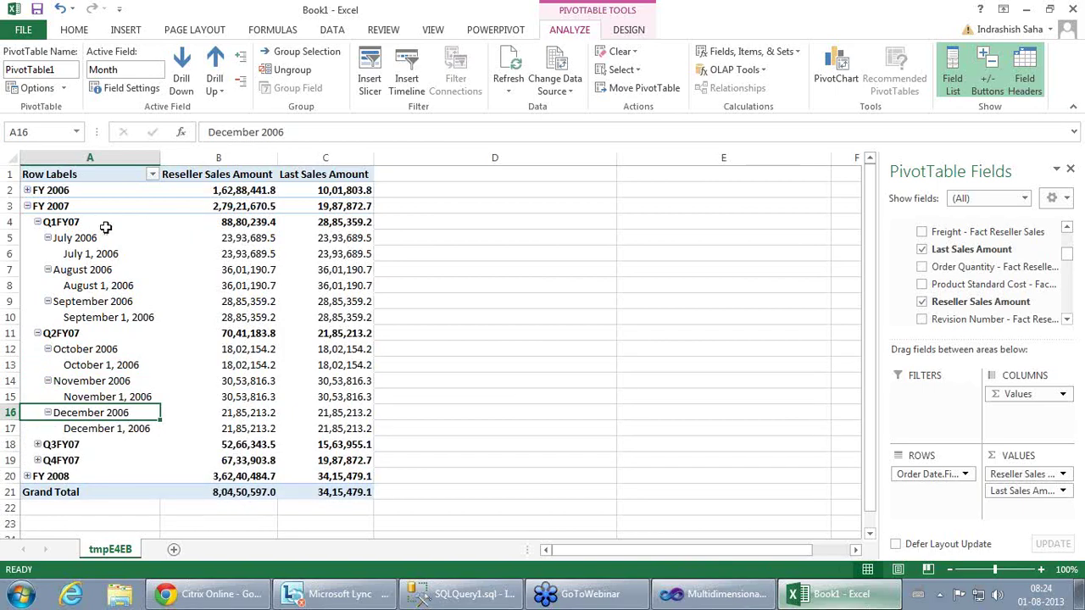
Step: Relate the FY 2007 Reseller Sales Amount total to the date-level values under its quarters
{"action": "left_click", "coordinate": [253, 212]}
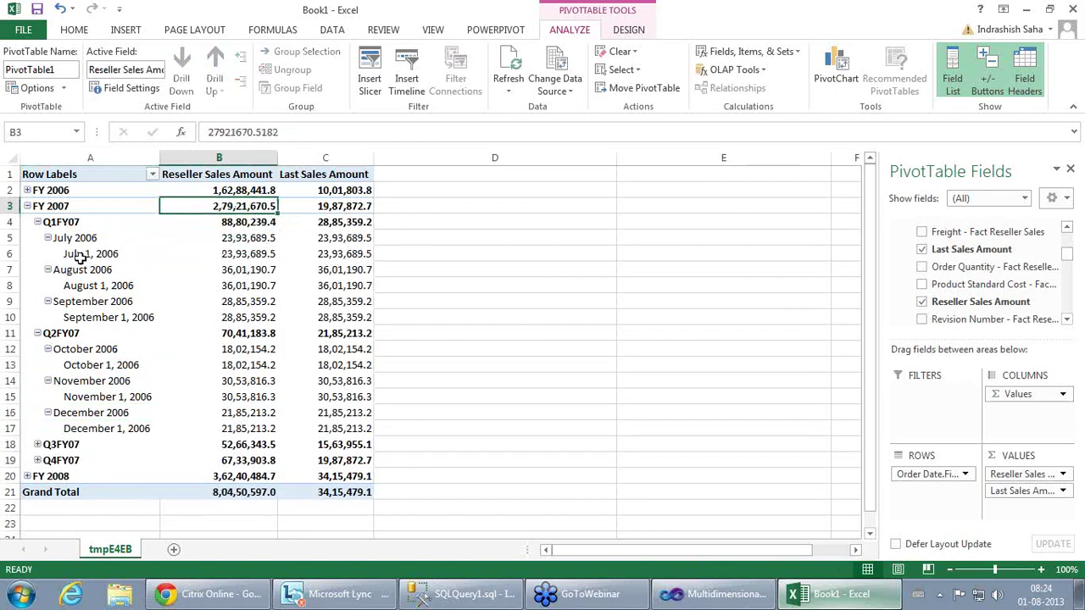
{"action": "left_click", "coordinate": [263, 254]}
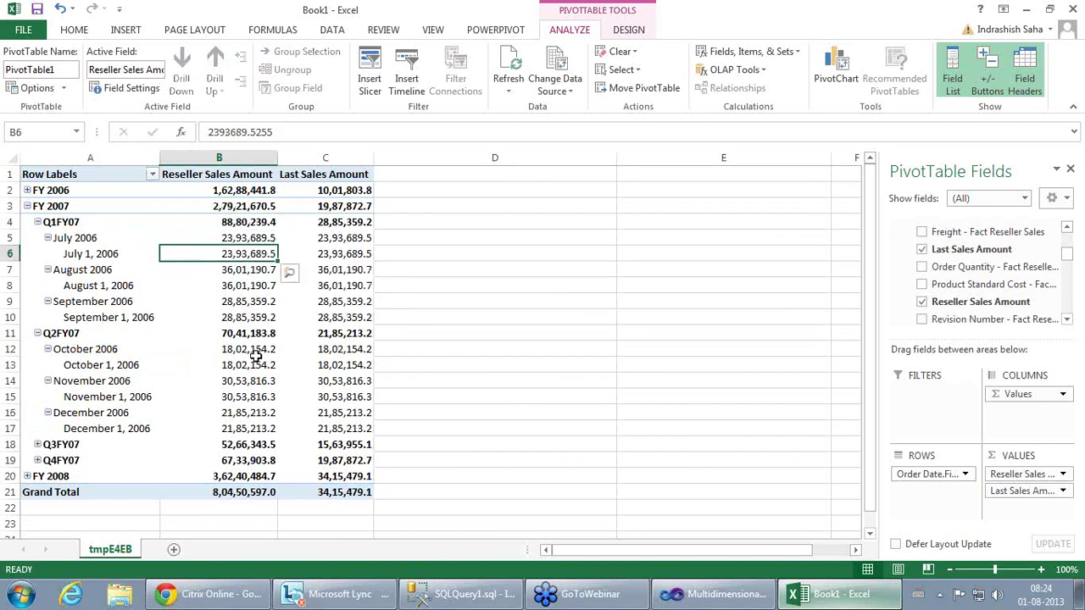
{"action": "left_click", "coordinate": [55, 208]}
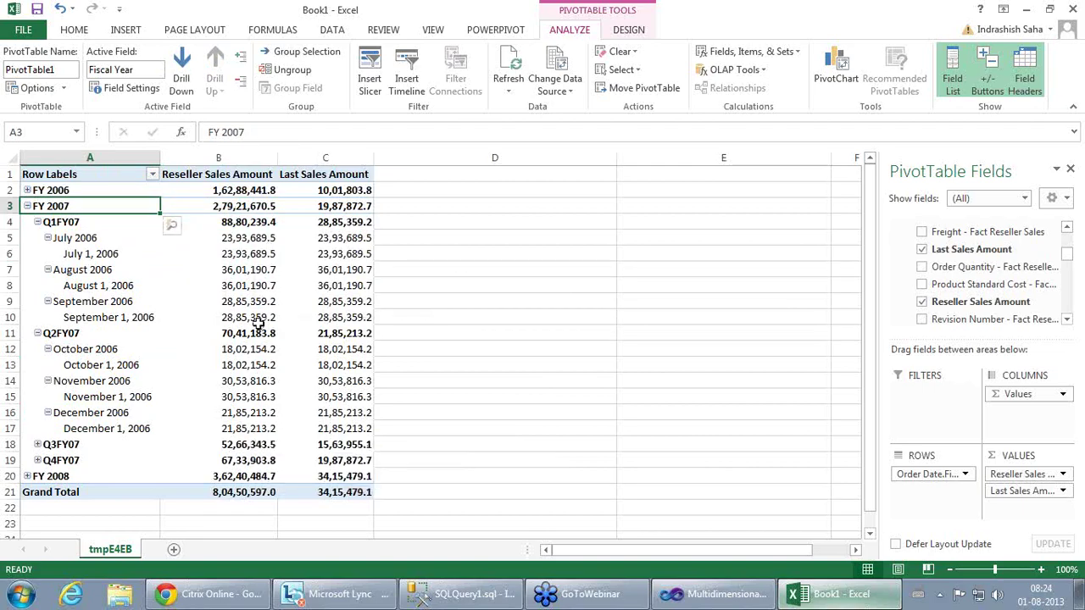
{"action": "left_click", "coordinate": [243, 206]}
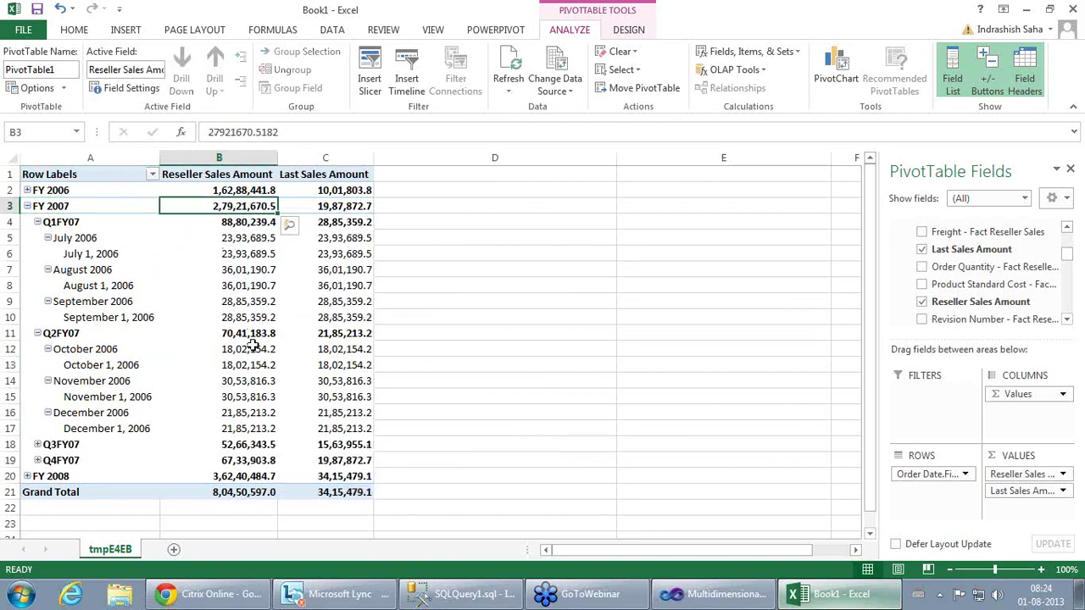
{"action": "mouse_move", "coordinate": [253, 347]}
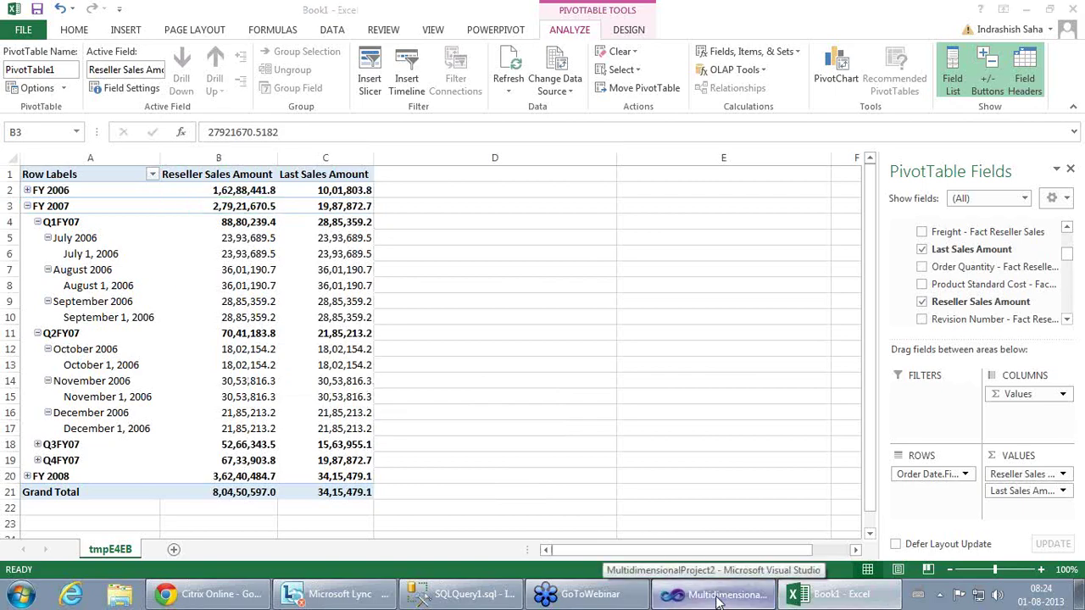
Step: Switch to Visual Studio and add an Average over time measure on the SalesAmount column of FactResellerSales to the Fact Reseller Sales group
{"action": "left_click", "coordinate": [717, 596]}
{"action": "left_click_drag", "start_coordinate": [216, 304], "coordinate": [225, 212]}
{"action": "left_click", "coordinate": [67, 174]}
{"action": "right_click", "coordinate": [68, 175]}
{"action": "left_click", "coordinate": [127, 181]}
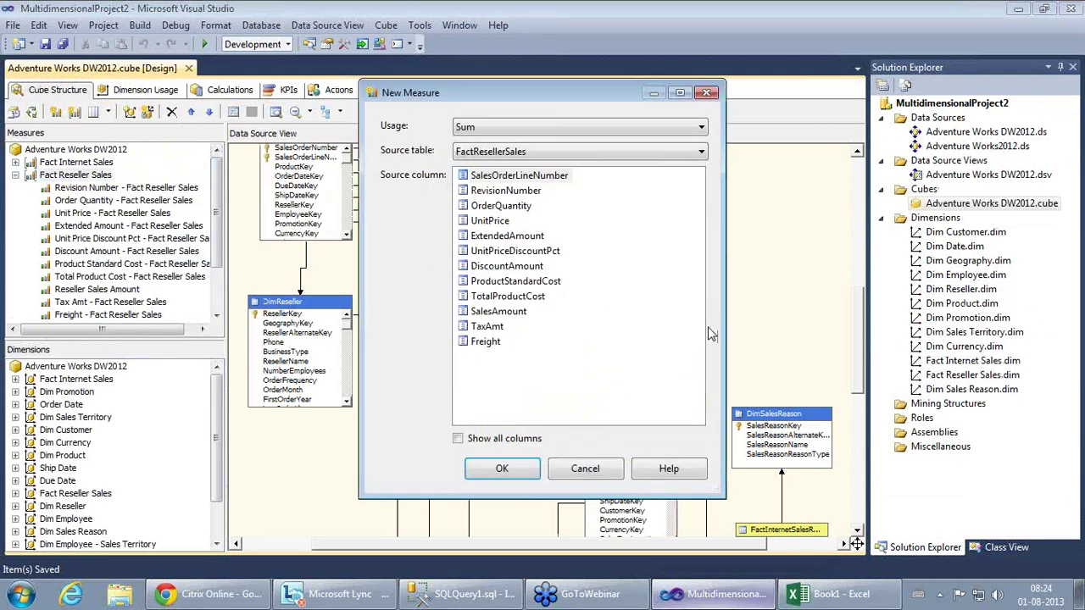
{"action": "left_click", "coordinate": [506, 129]}
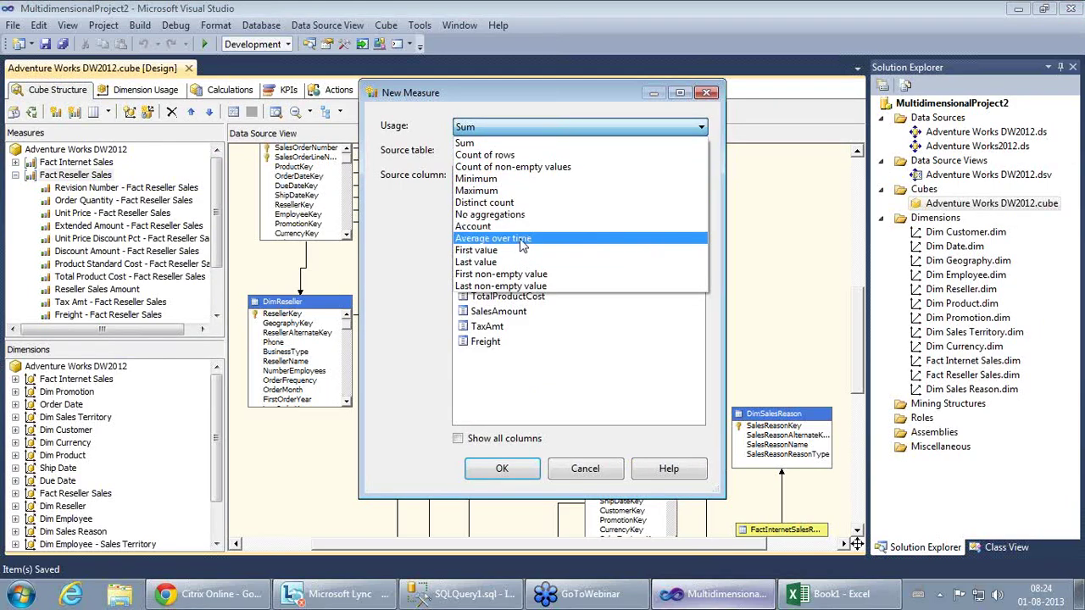
{"action": "left_click", "coordinate": [523, 242]}
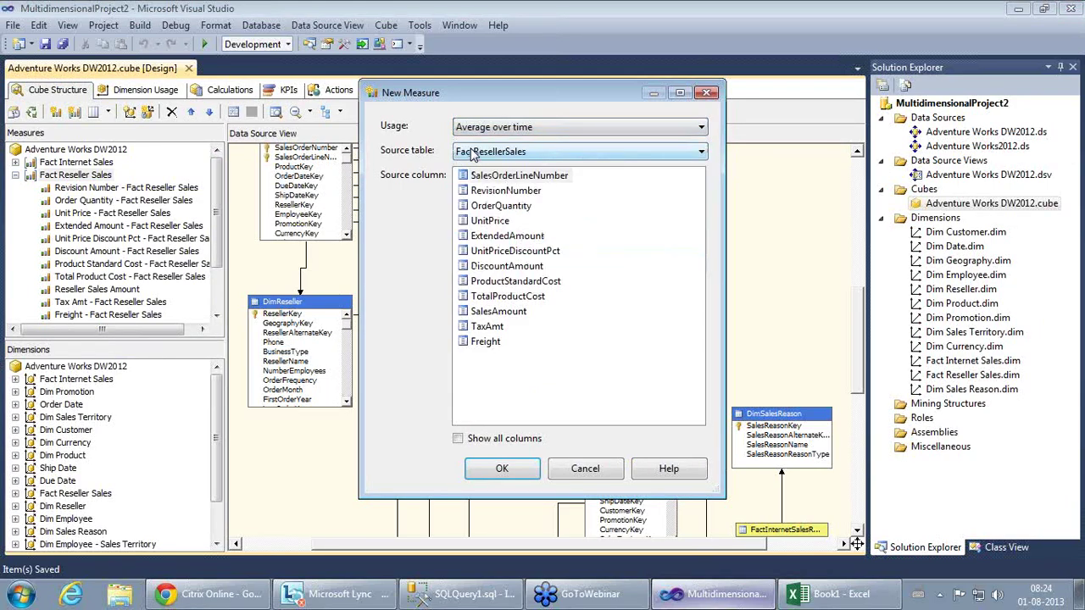
{"action": "left_click", "coordinate": [512, 314]}
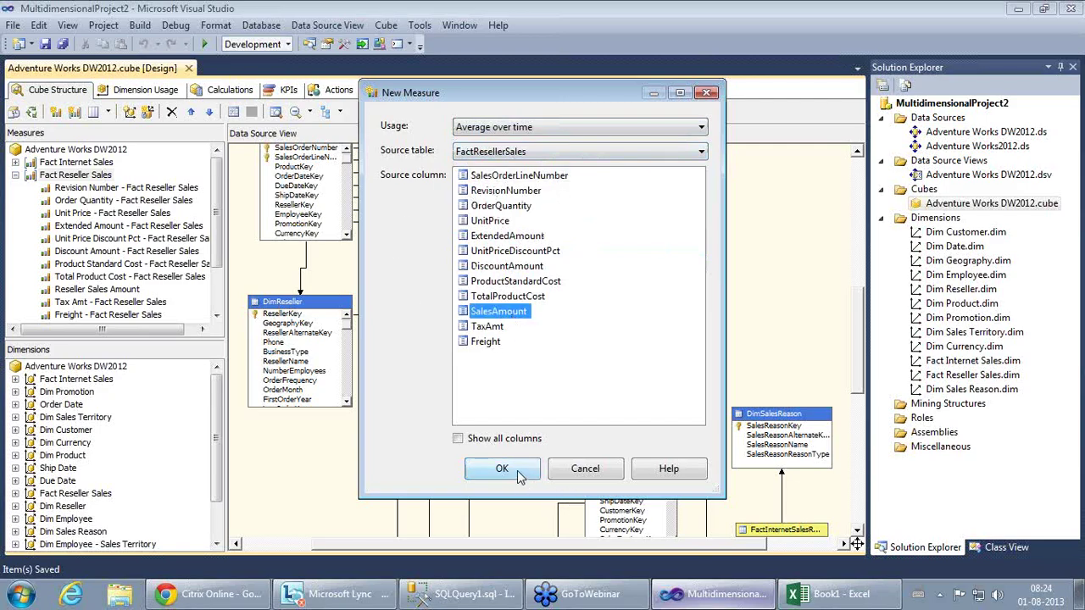
{"action": "left_click", "coordinate": [515, 469]}
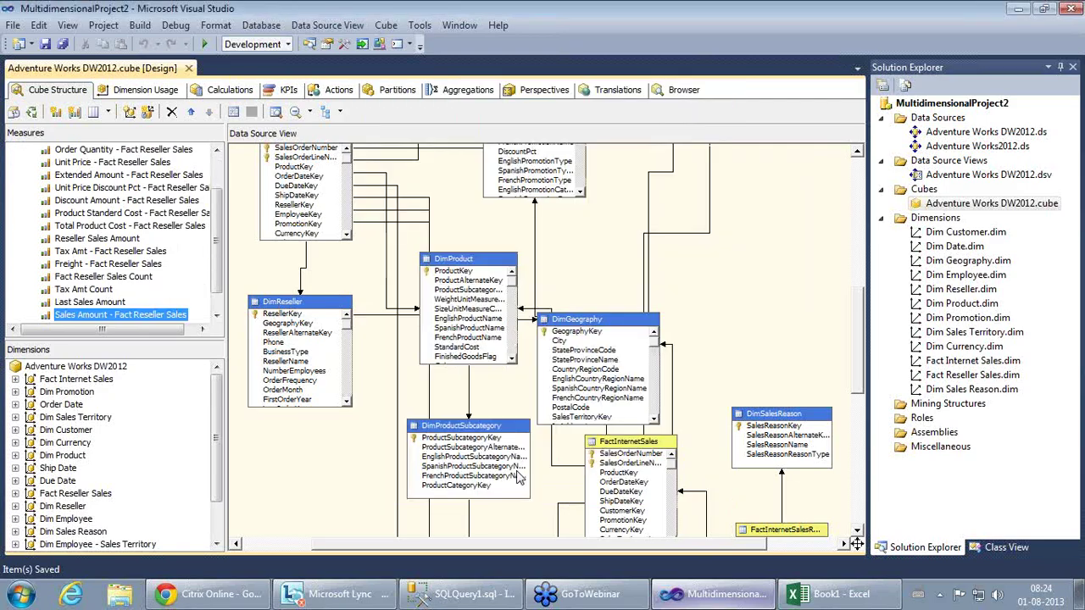
Step: Save the cube, rename the new measure as Average Sales Amount of Children, and save again
{"action": "left_click", "coordinate": [219, 315]}
{"action": "left_click", "coordinate": [218, 315]}
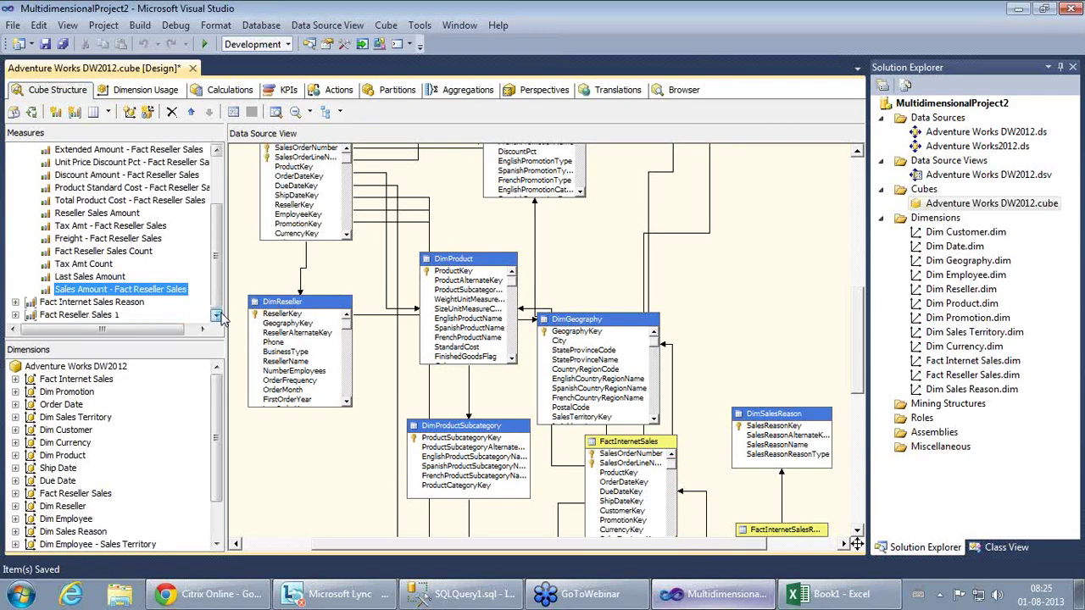
{"action": "key", "text": "ctrl+s"}
{"action": "right_click", "coordinate": [149, 292]}
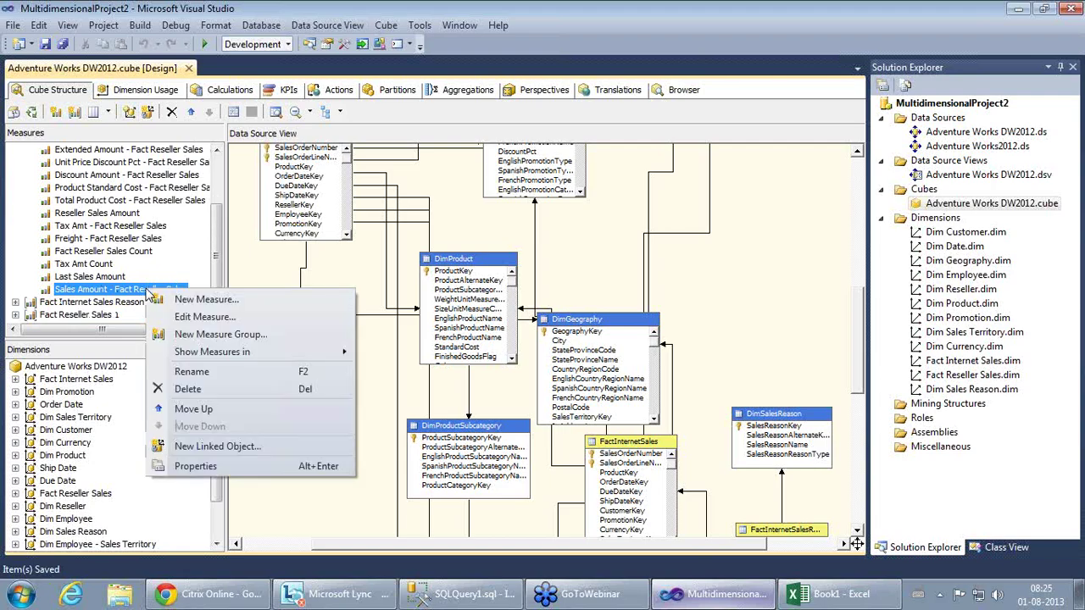
{"action": "left_click", "coordinate": [212, 376]}
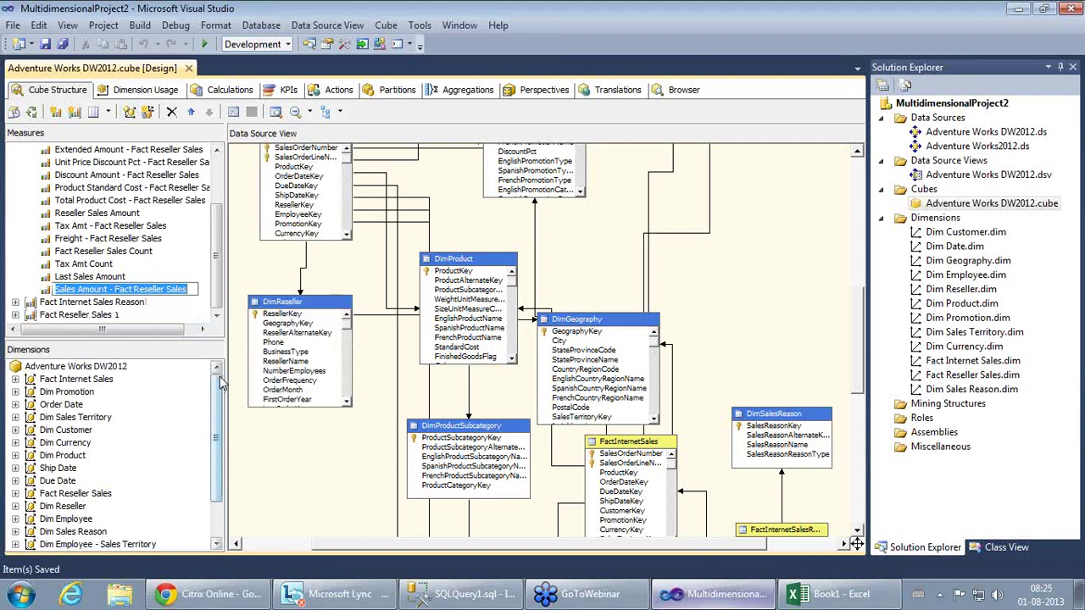
{"action": "type", "text": "Average Sales Amount of Children"}
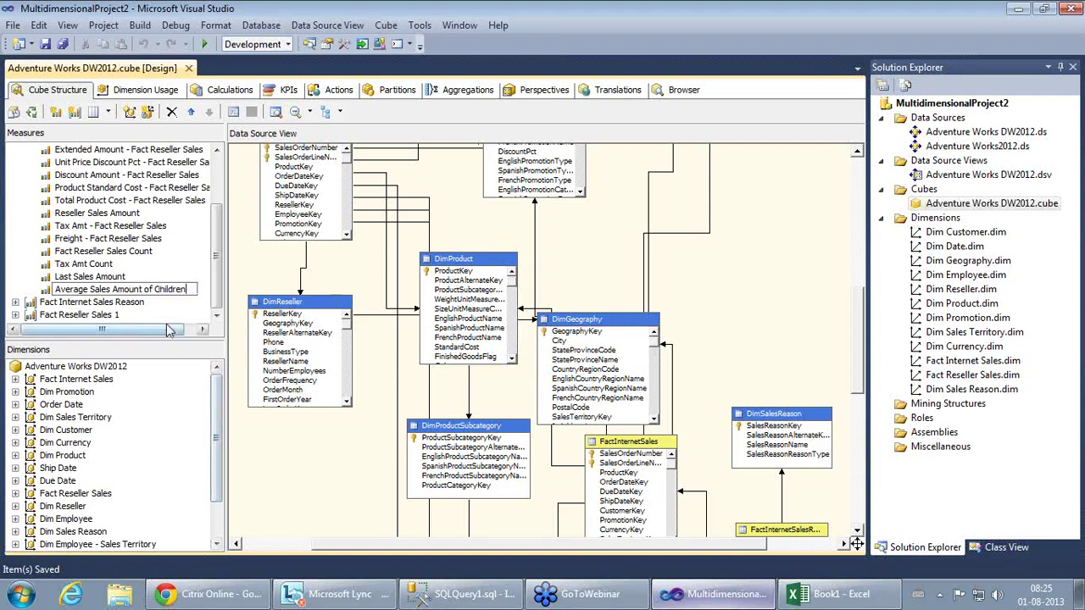
{"action": "key", "text": "Return"}
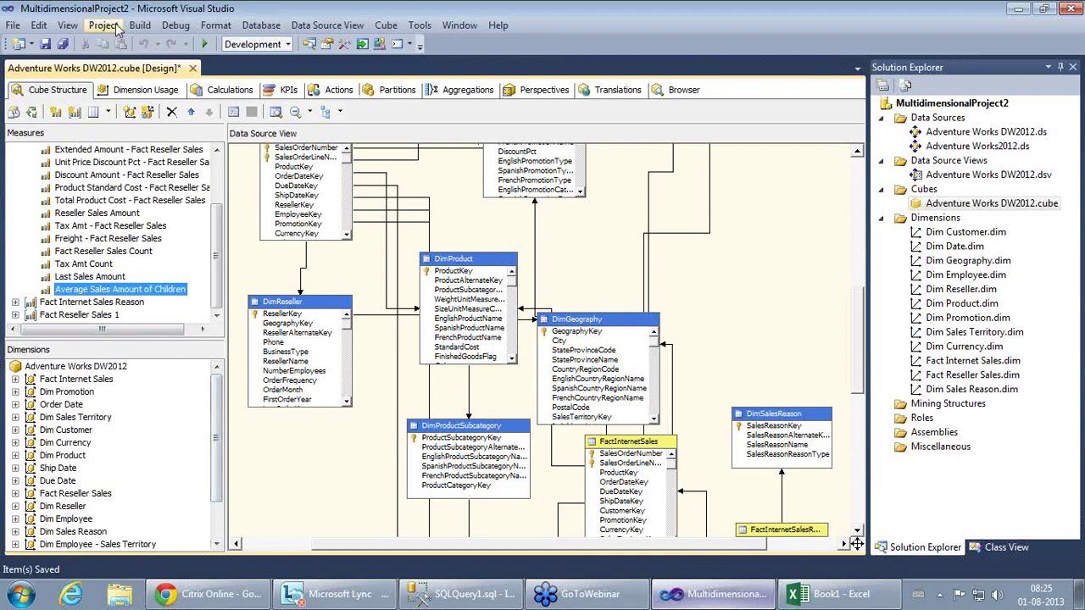
{"action": "left_click", "coordinate": [46, 44]}
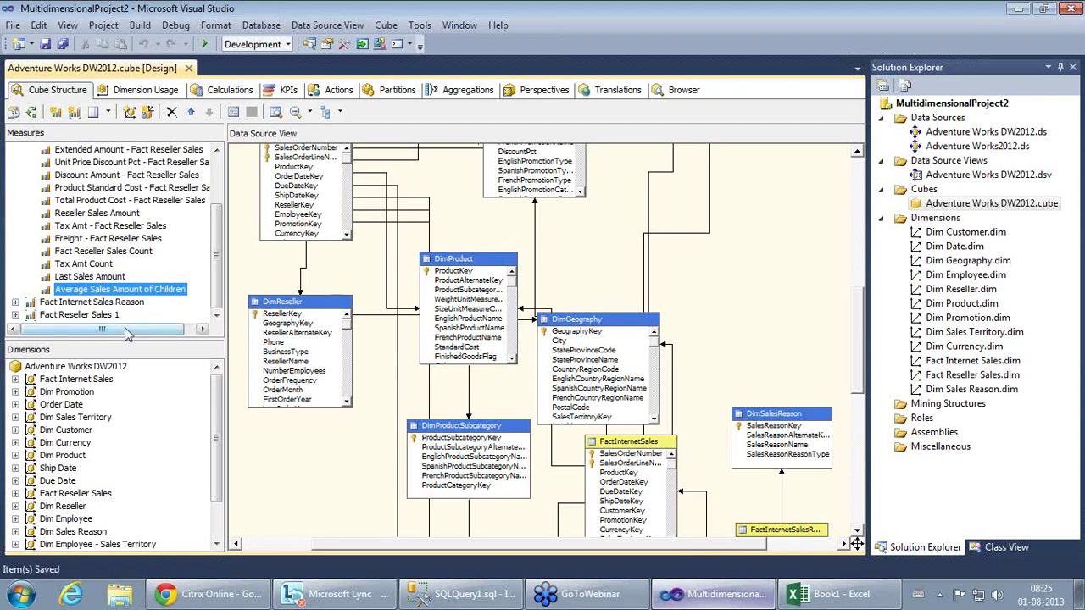
Step: Check the AggregateFunction property of the Average Sales Amount of Children measure, and close its properties
{"action": "right_click", "coordinate": [146, 292]}
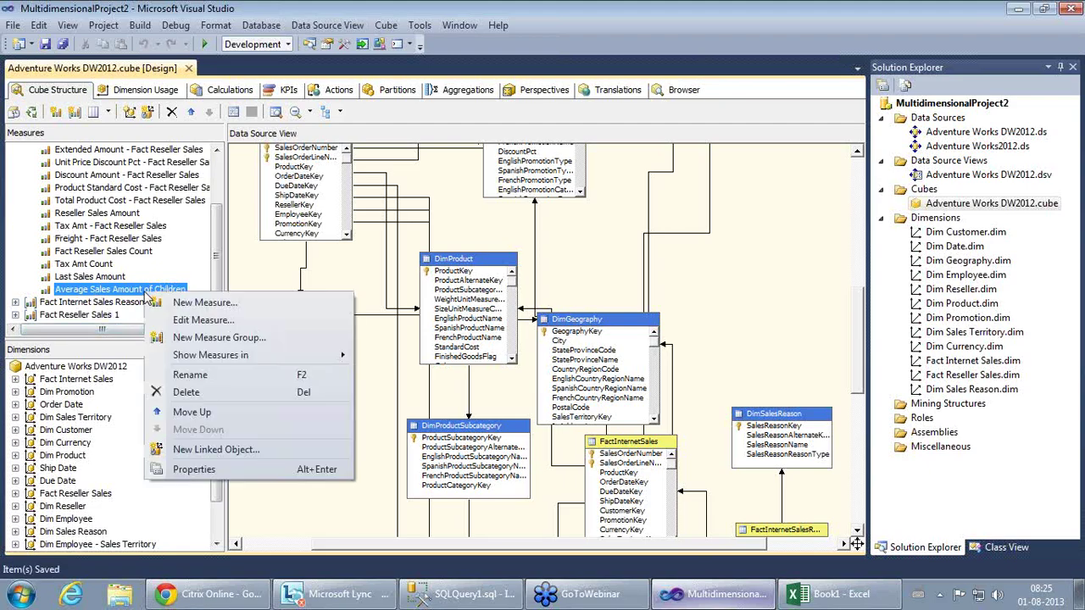
{"action": "left_click", "coordinate": [187, 469]}
{"action": "left_click", "coordinate": [107, 82]}
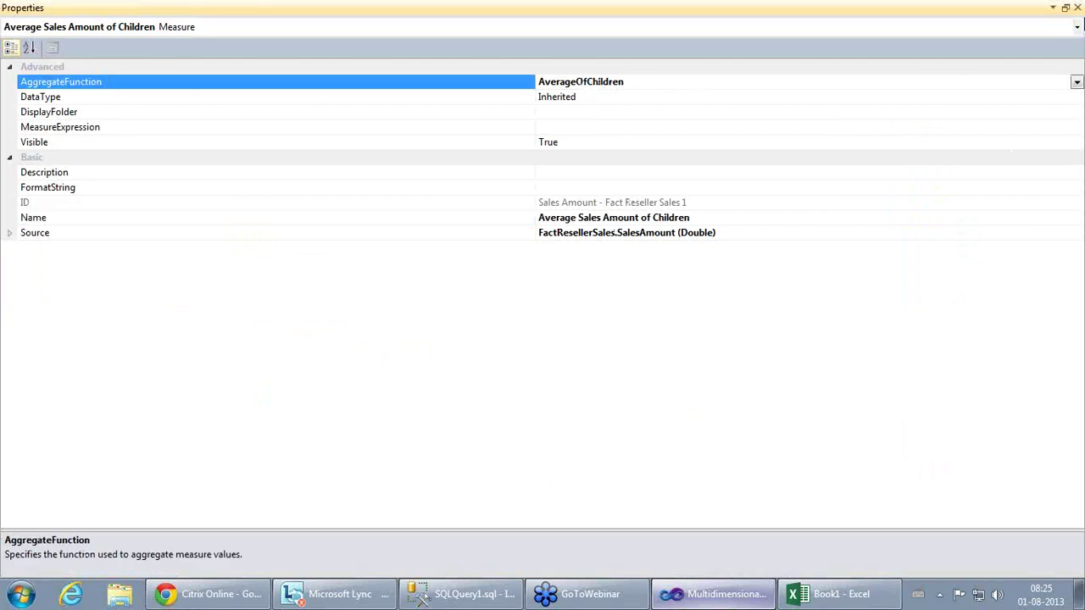
{"action": "left_click", "coordinate": [1077, 8]}
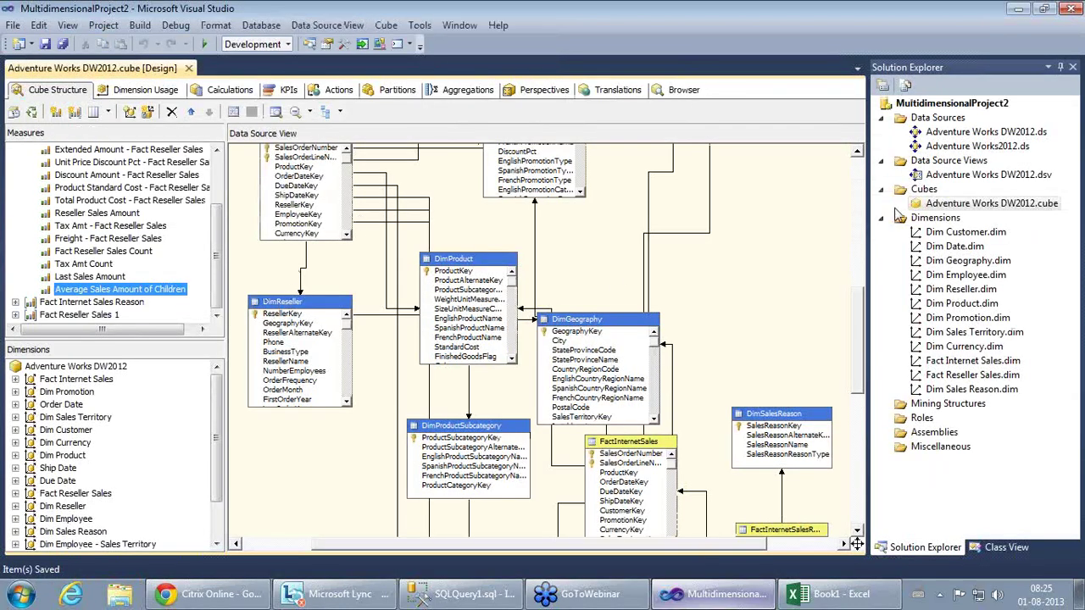
Step: Start processing the Adventure Works DW2012 cube, building and deploying the project to the server first
{"action": "right_click", "coordinate": [969, 211]}
{"action": "left_click", "coordinate": [763, 231]}
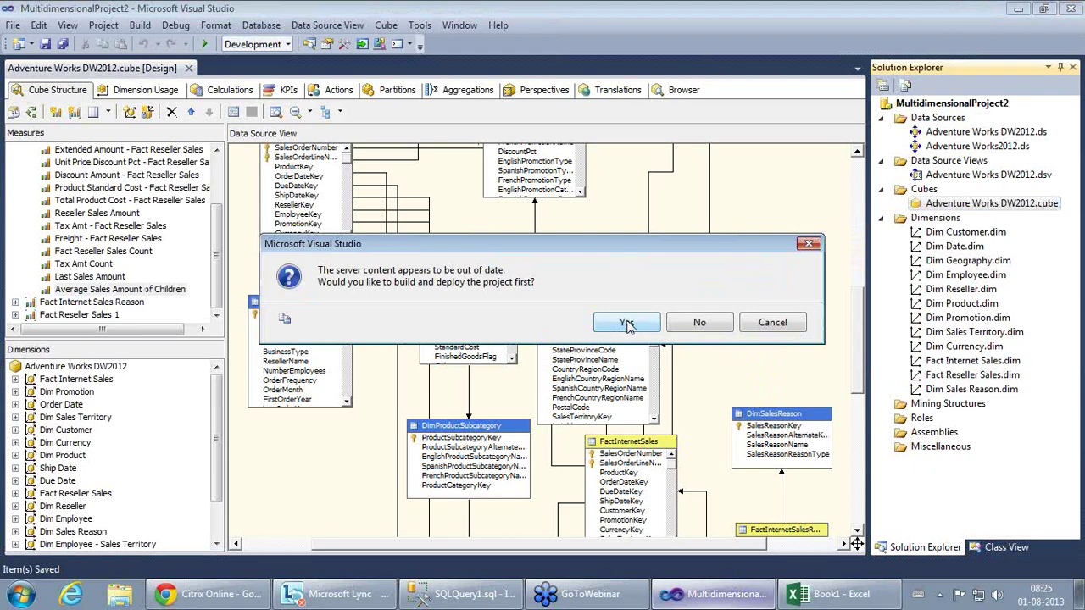
{"action": "left_click", "coordinate": [626, 324]}
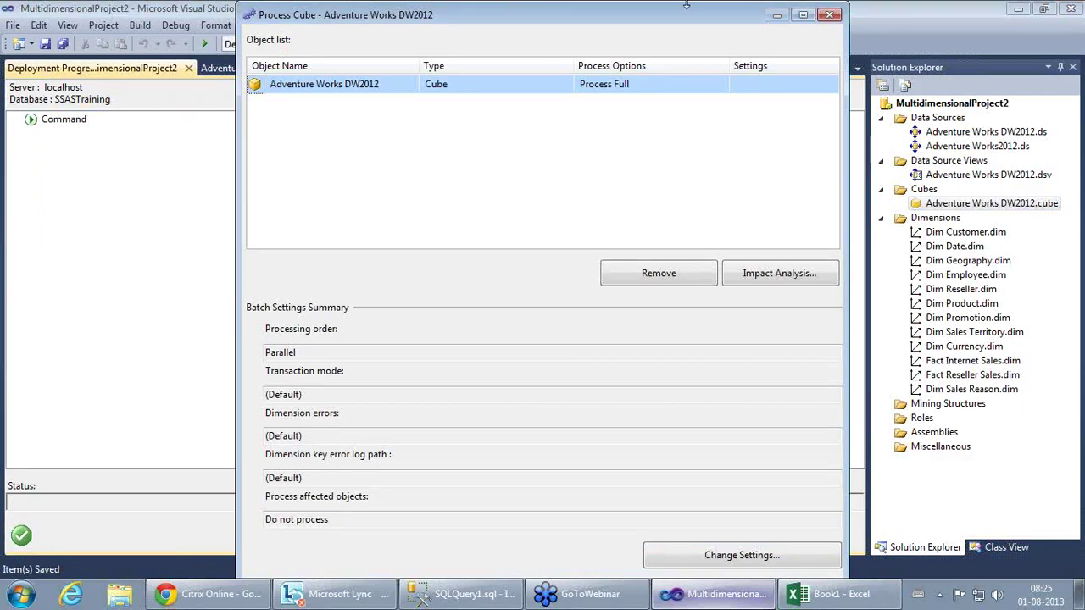
Step: Run the cube's processing with the Process Full option, and close the processing windows and the deployment progress view
{"action": "left_click", "coordinate": [803, 15]}
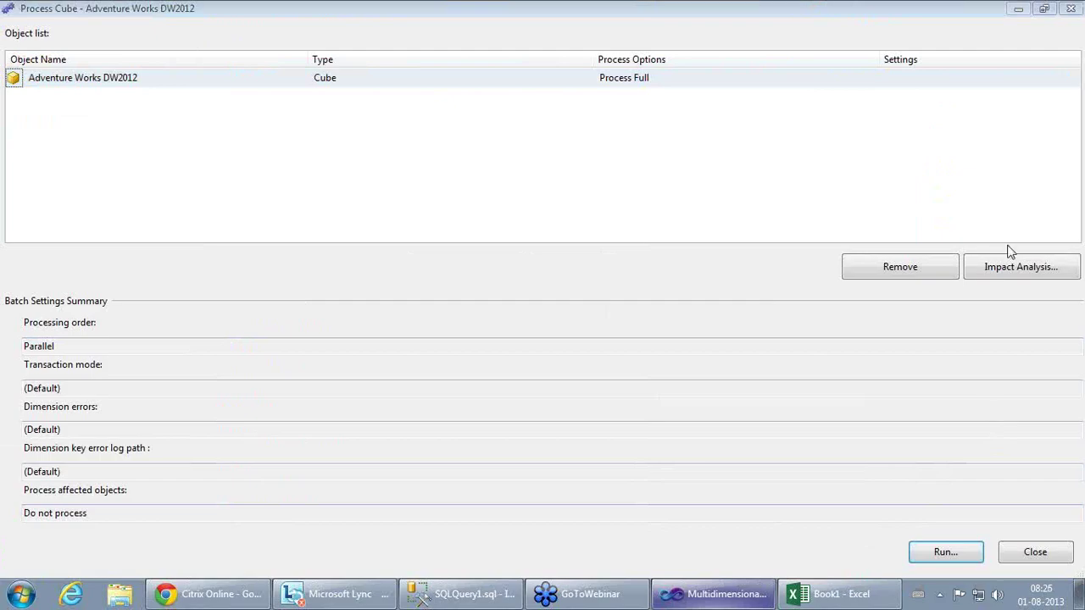
{"action": "left_click", "coordinate": [948, 551]}
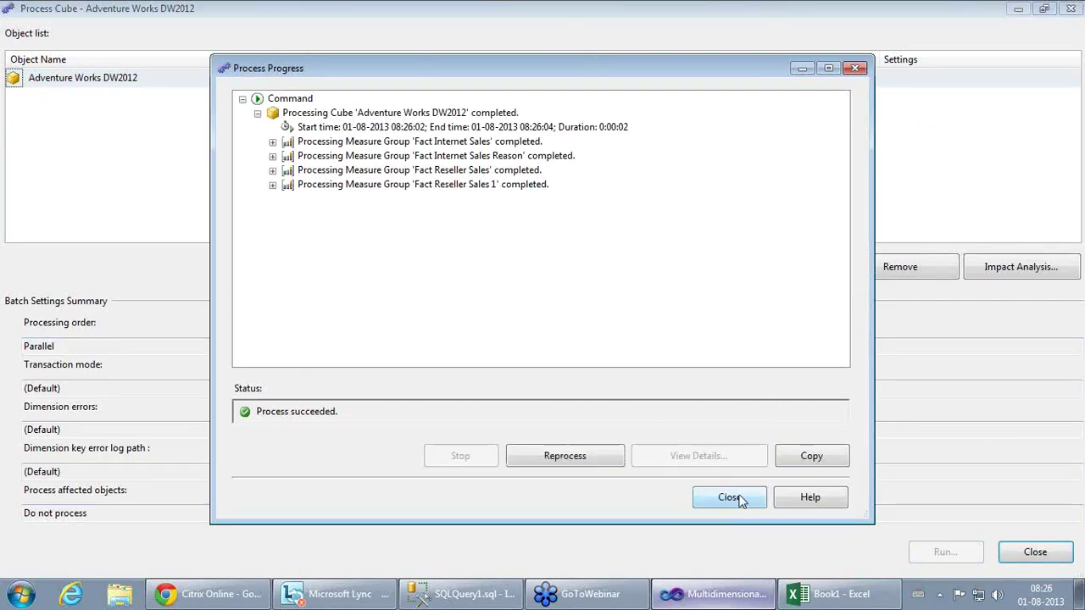
{"action": "left_click", "coordinate": [734, 498]}
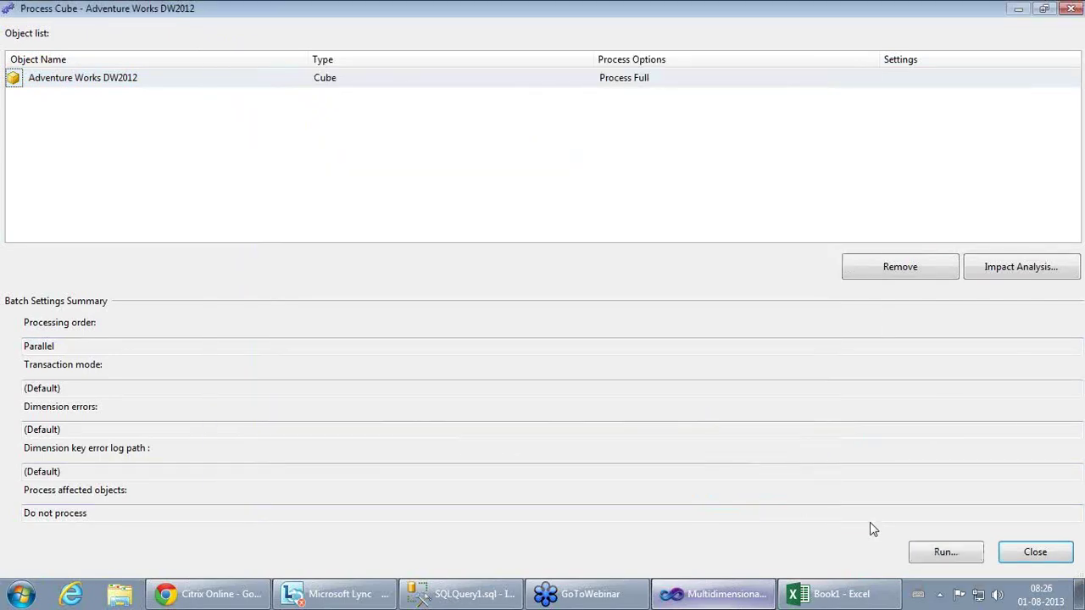
{"action": "left_click", "coordinate": [1013, 553]}
{"action": "left_click", "coordinate": [188, 68]}
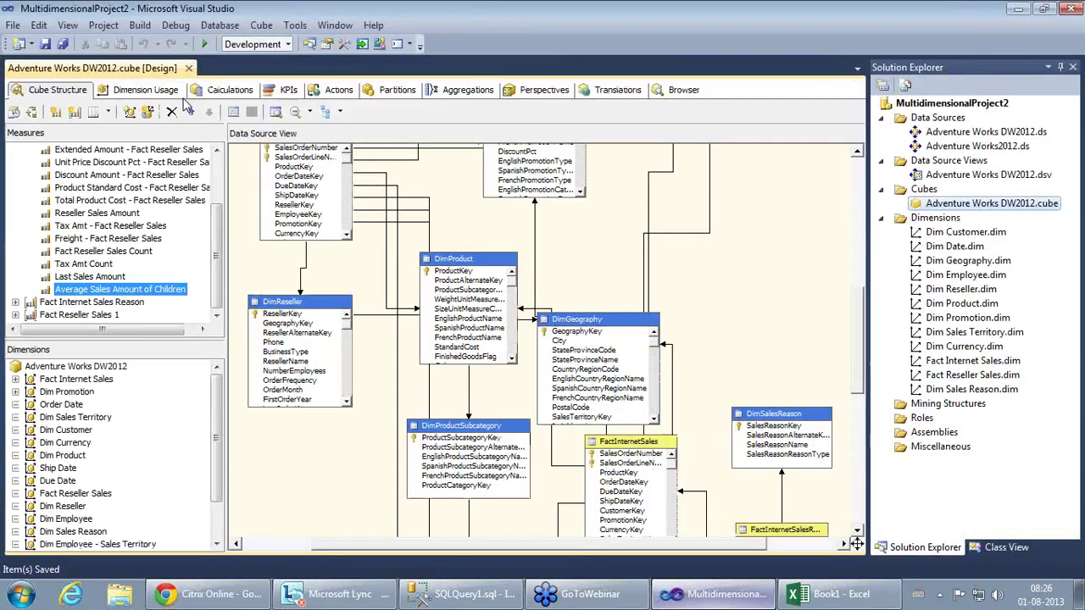
Step: Switch to the Book1 workbook in Excel, refresh the PivotTable, and add the Average Sales Amount of Children measure to its values
{"action": "left_click", "coordinate": [839, 597]}
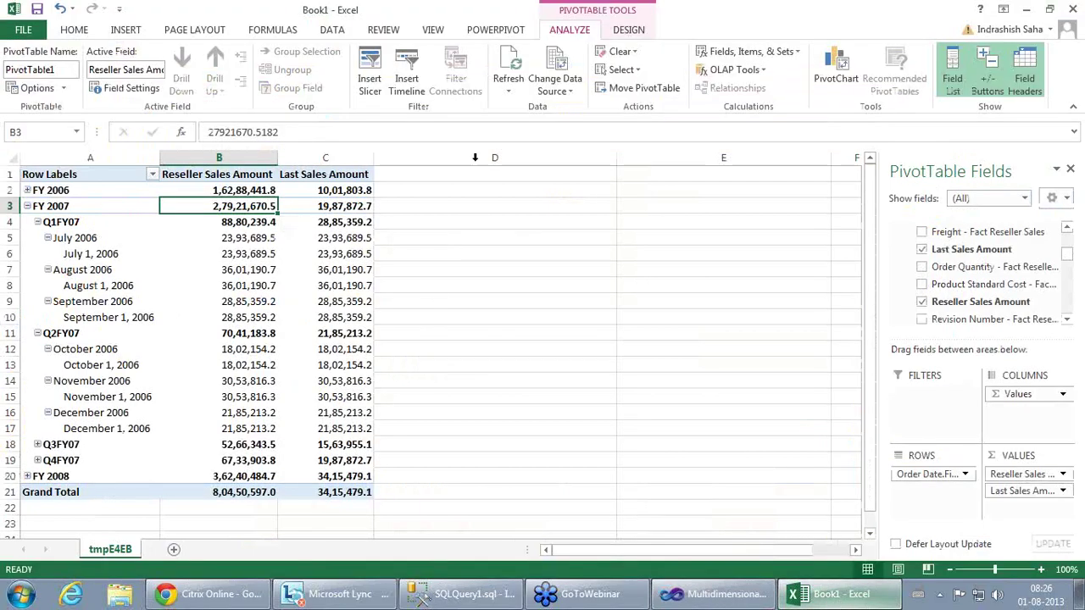
{"action": "left_click", "coordinate": [513, 73]}
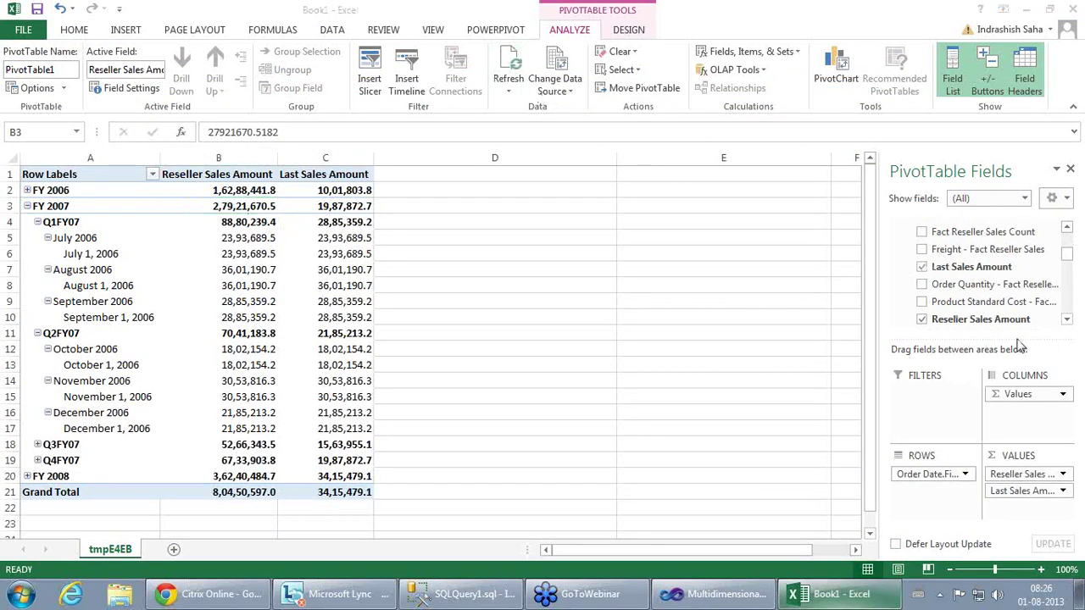
{"action": "left_click_drag", "start_coordinate": [1067, 323], "coordinate": [1067, 323]}
{"action": "left_click", "coordinate": [1067, 321]}
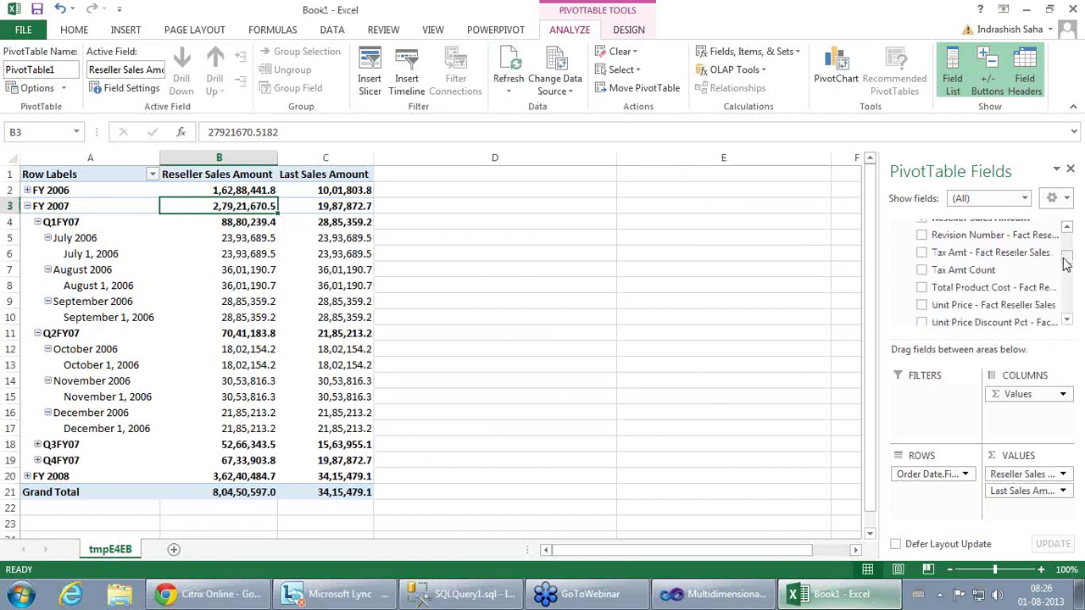
{"action": "left_click_drag", "start_coordinate": [1067, 229], "coordinate": [1069, 236]}
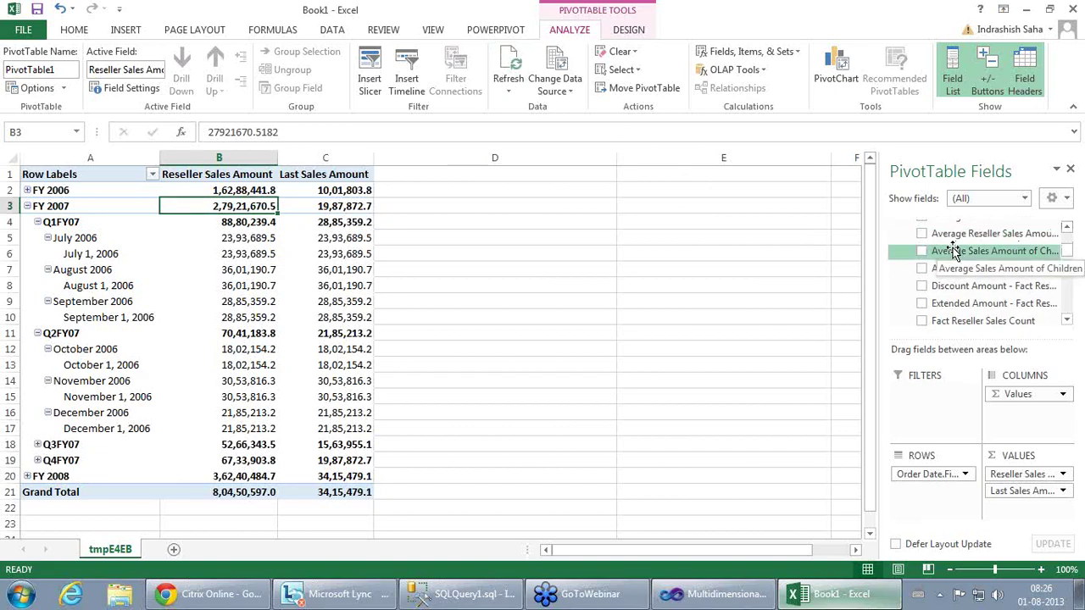
{"action": "left_click", "coordinate": [923, 251]}
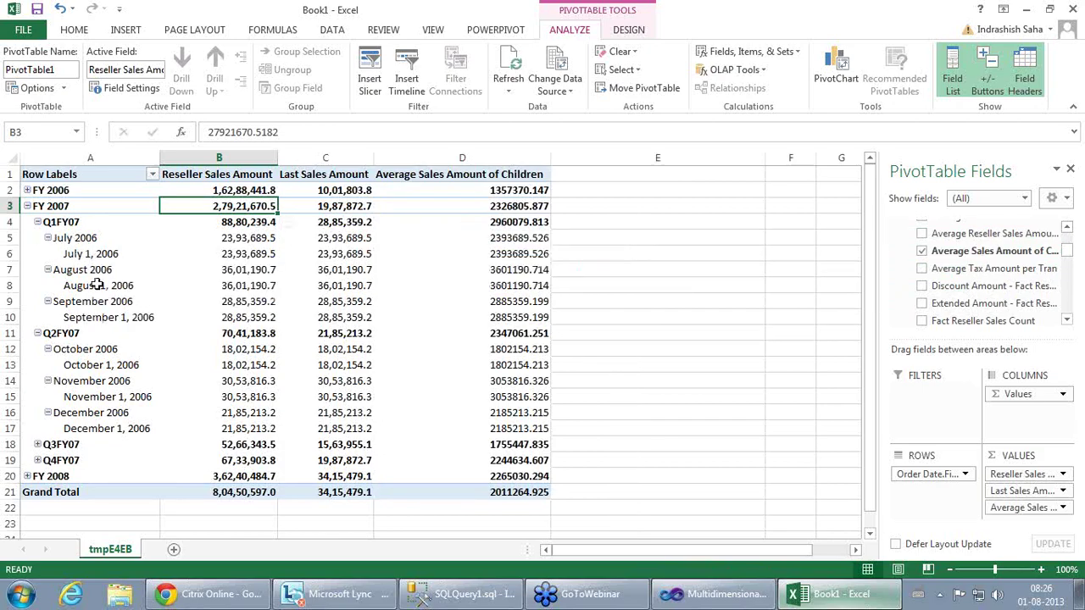
Step: Examine the Average Sales Amount of Children values for July 1, August 1 and September 1, 2006
{"action": "left_click", "coordinate": [97, 318]}
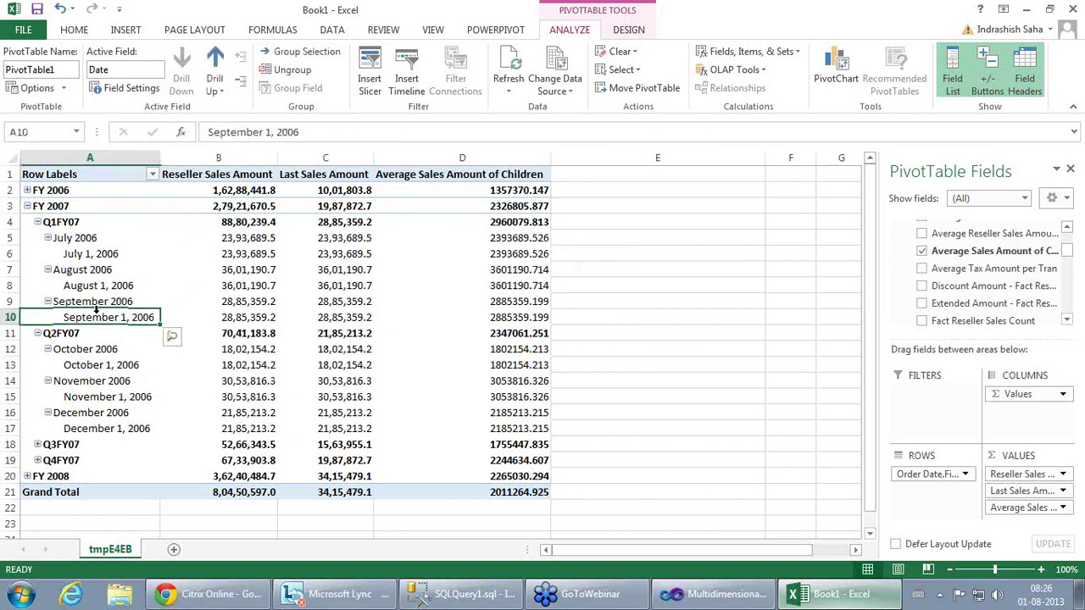
{"action": "left_click", "coordinate": [89, 285]}
{"action": "left_click", "coordinate": [87, 254]}
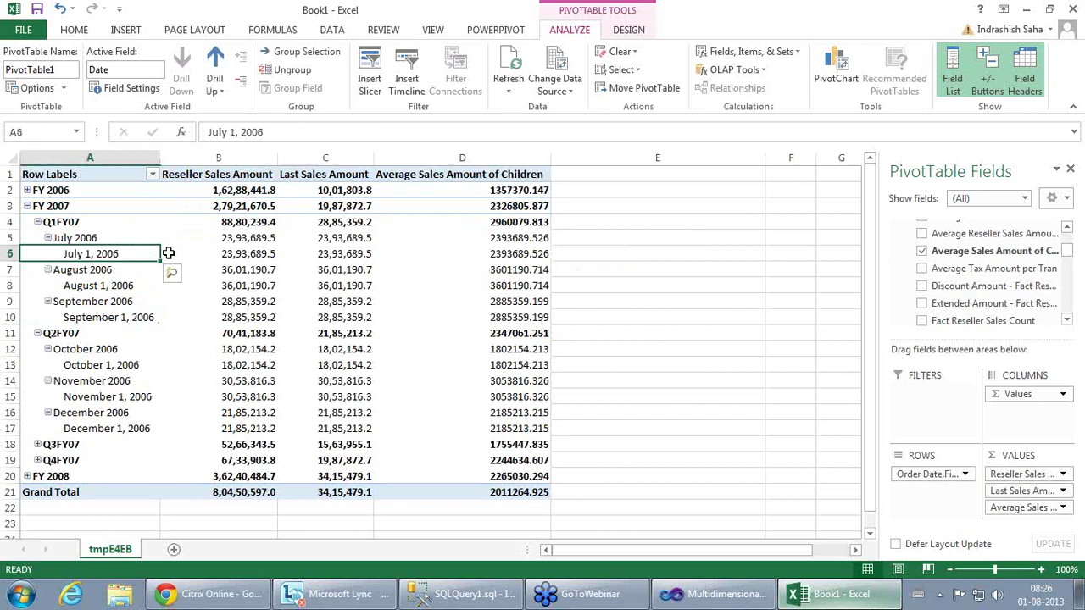
{"action": "left_click", "coordinate": [512, 240]}
{"action": "left_click", "coordinate": [98, 256]}
{"action": "left_click", "coordinate": [512, 256]}
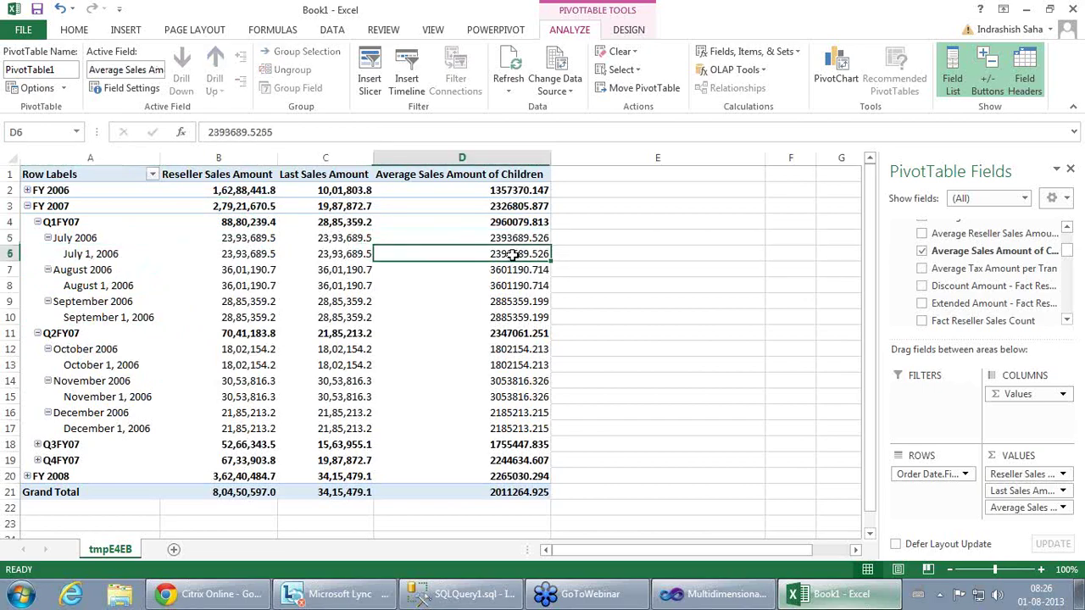
{"action": "left_click", "coordinate": [102, 289]}
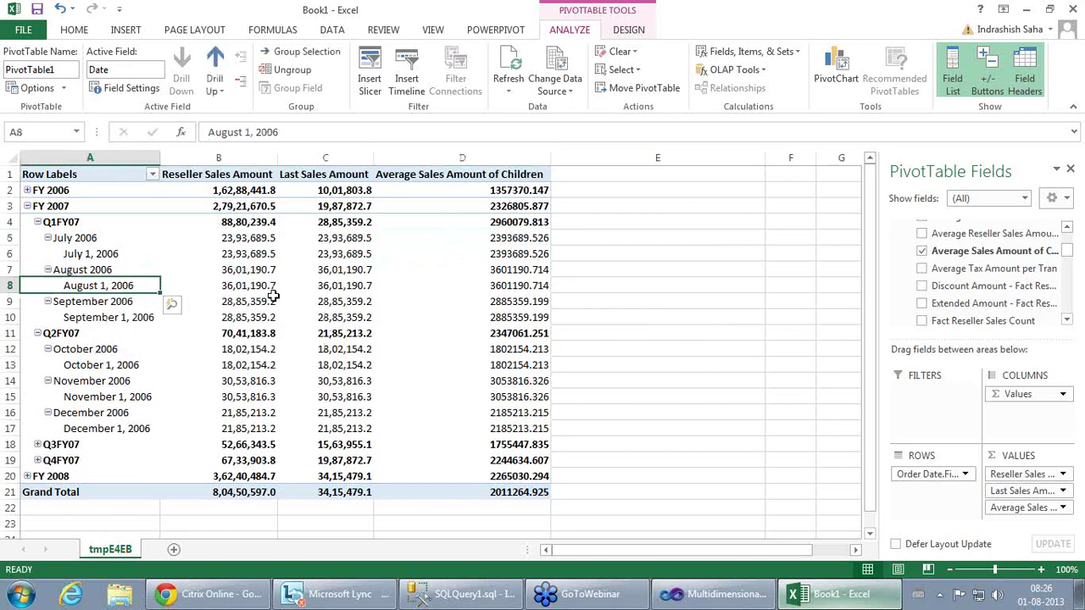
{"action": "left_click", "coordinate": [109, 319]}
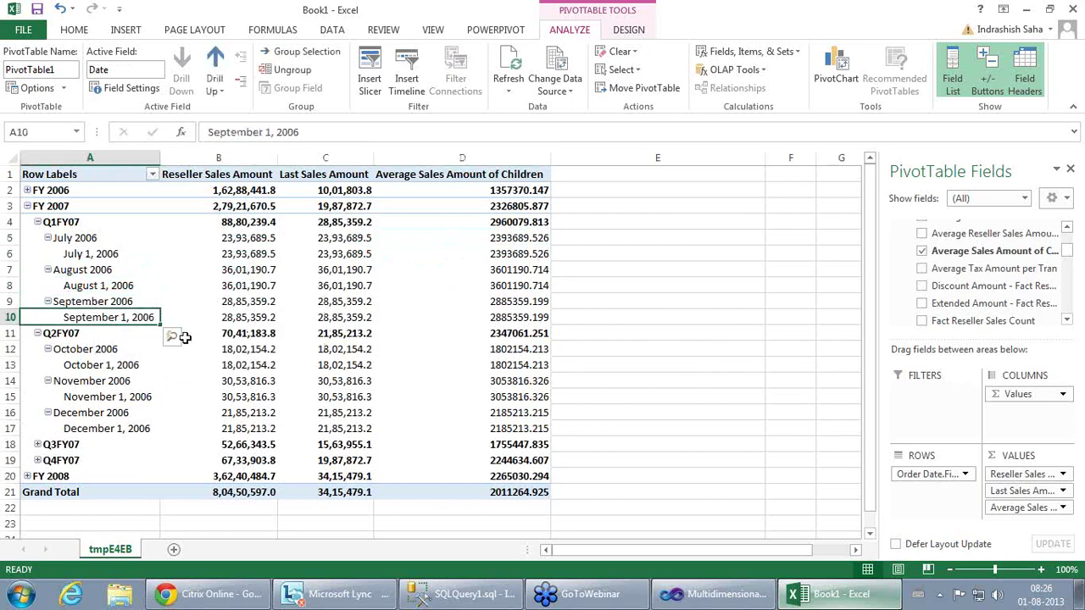
{"action": "mouse_move", "coordinate": [532, 320]}
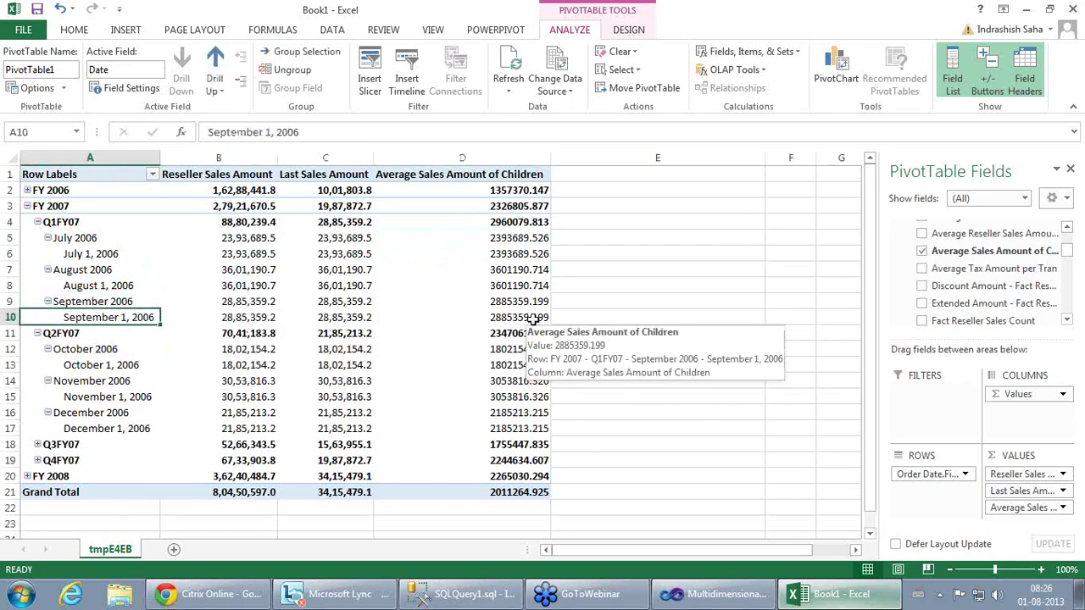
Step: Compare the Q1FY07 quarter row with its three date rows from July 1 to September 1, 2006
{"action": "mouse_move", "coordinate": [62, 222]}
{"action": "left_click", "coordinate": [62, 222]}
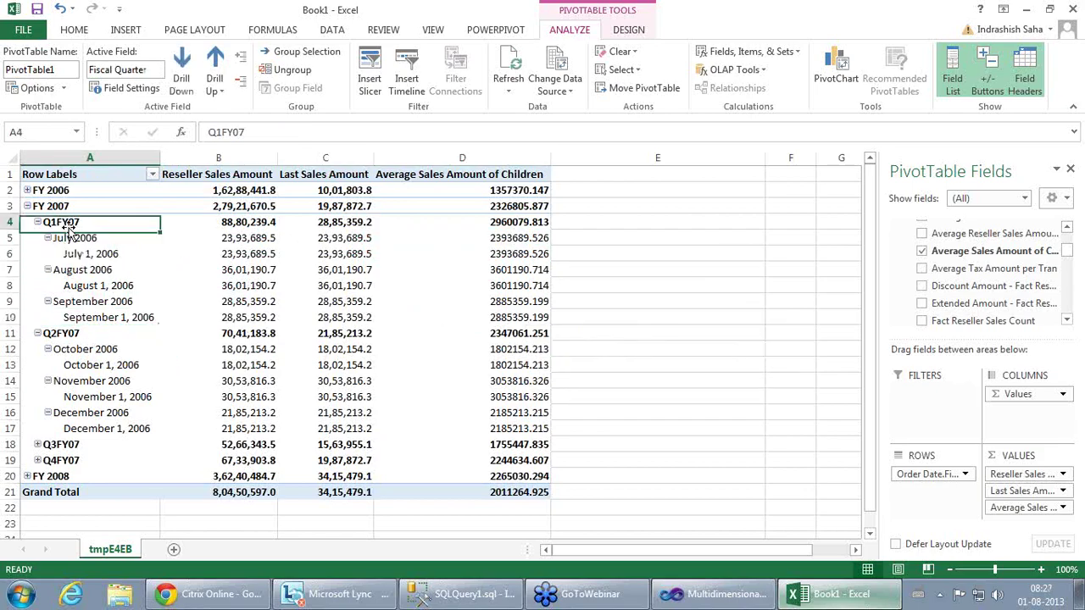
{"action": "left_click", "coordinate": [108, 254]}
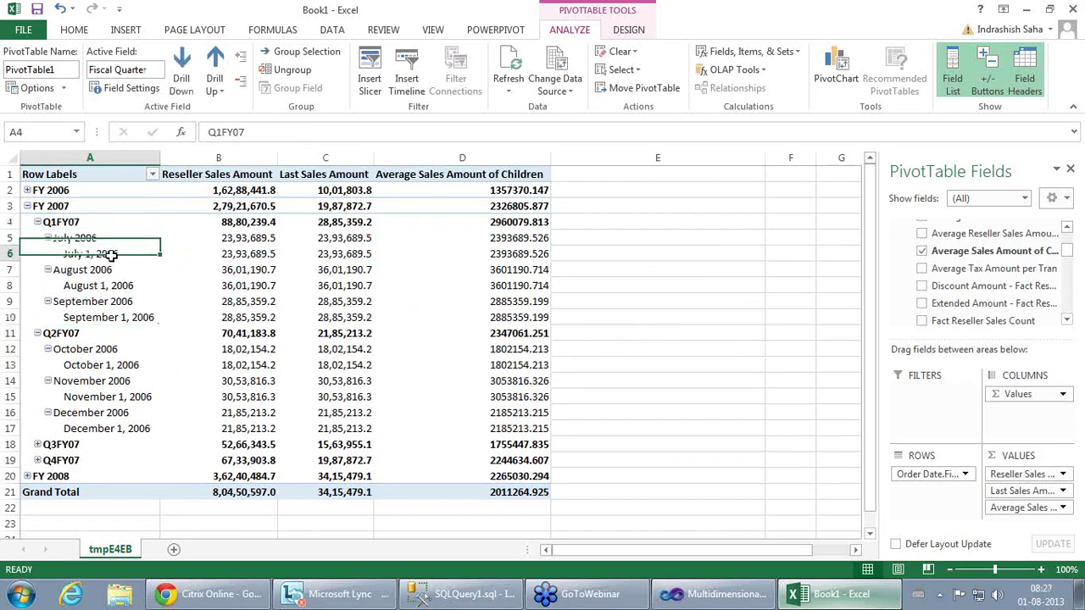
{"action": "left_click", "coordinate": [100, 288]}
{"action": "left_click", "coordinate": [99, 319]}
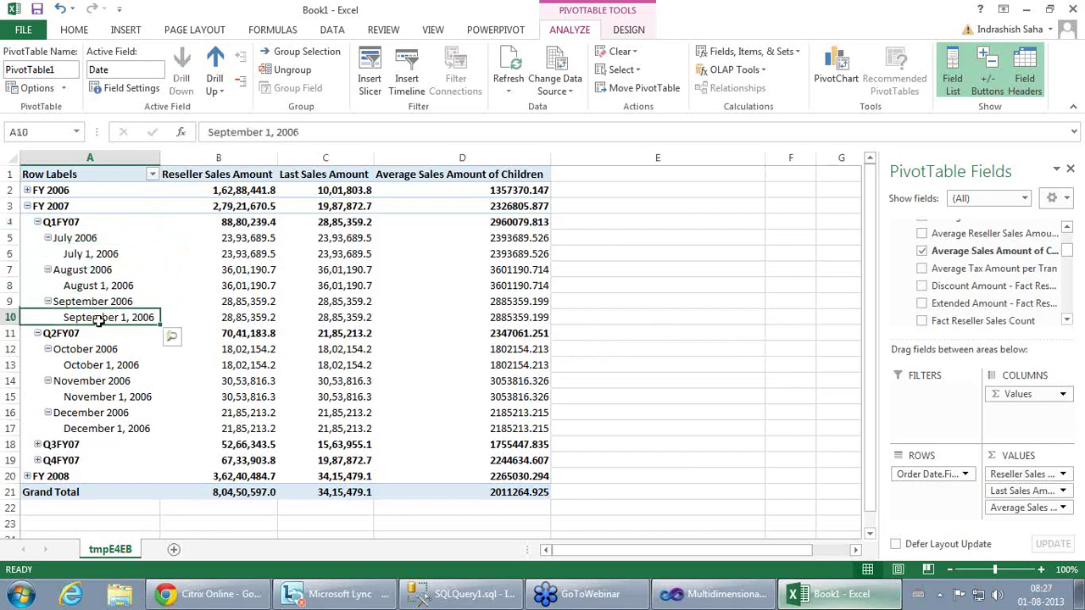
{"action": "left_click", "coordinate": [95, 256]}
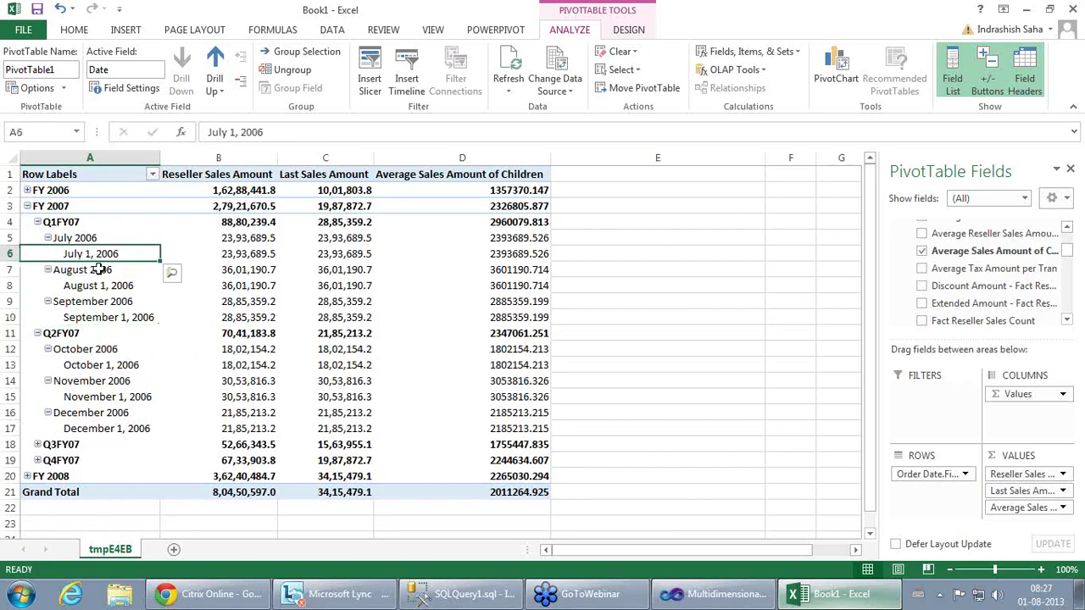
{"action": "left_click", "coordinate": [100, 288]}
{"action": "left_click", "coordinate": [106, 320]}
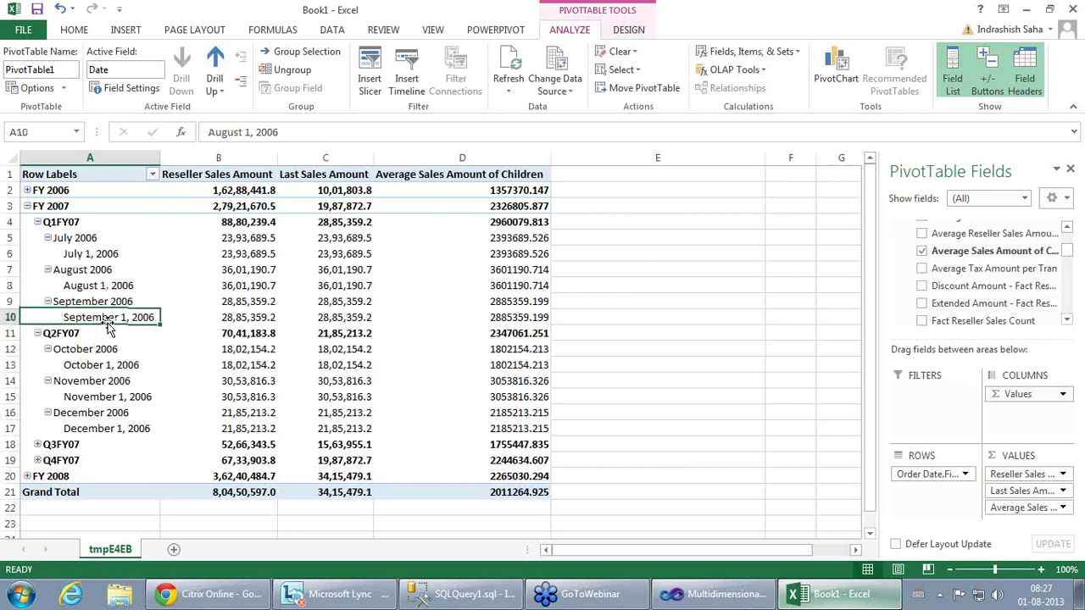
Step: Open the Windows Calculator from the installed accessories, over the Excel workbook
{"action": "left_click", "coordinate": [21, 596]}
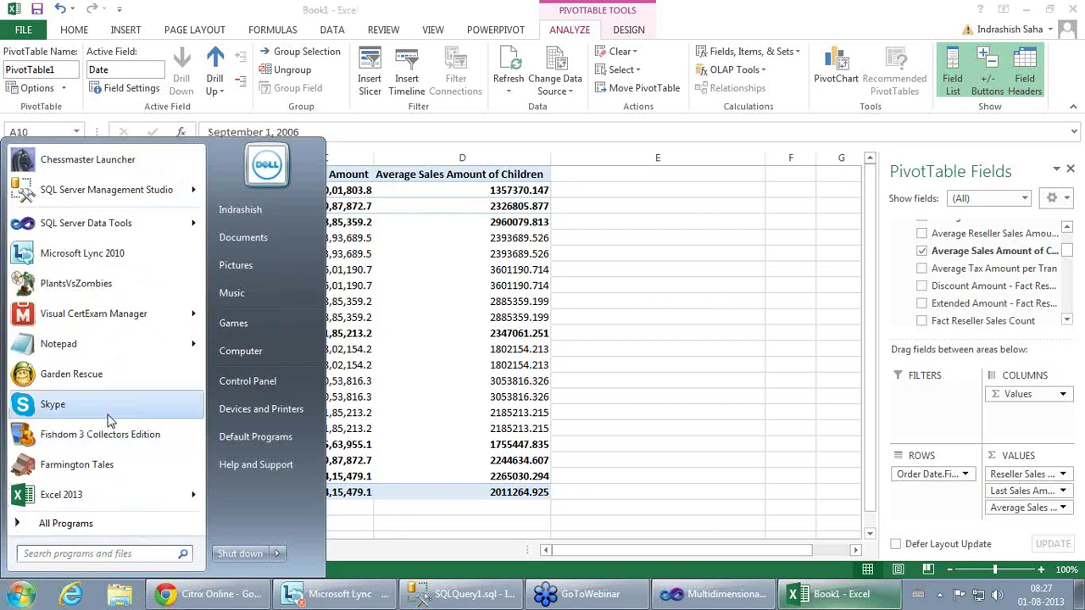
{"action": "left_click", "coordinate": [18, 526]}
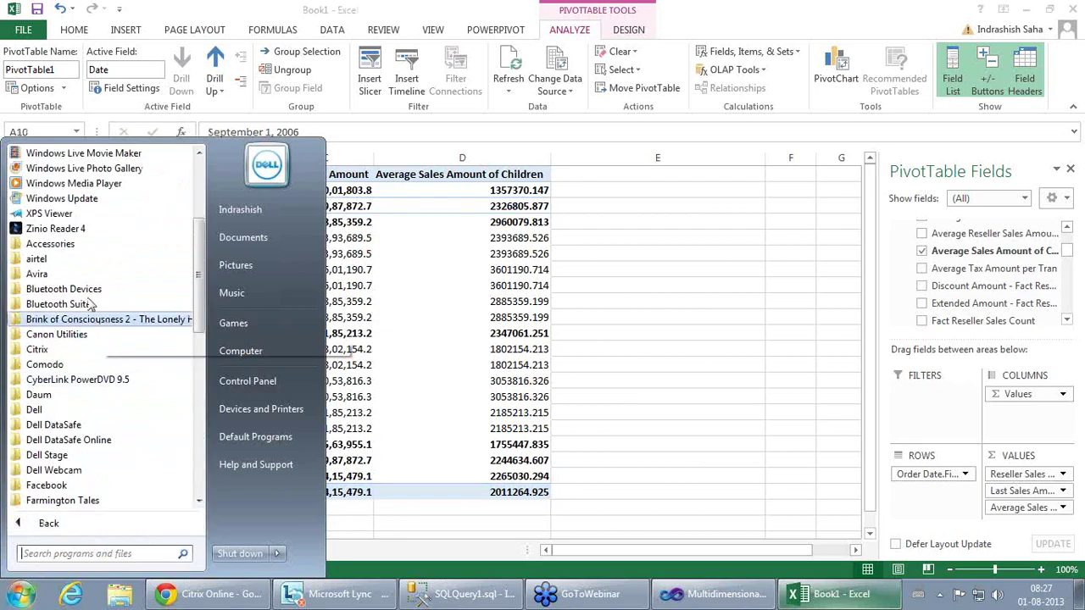
{"action": "left_click", "coordinate": [60, 244]}
{"action": "left_click", "coordinate": [81, 277]}
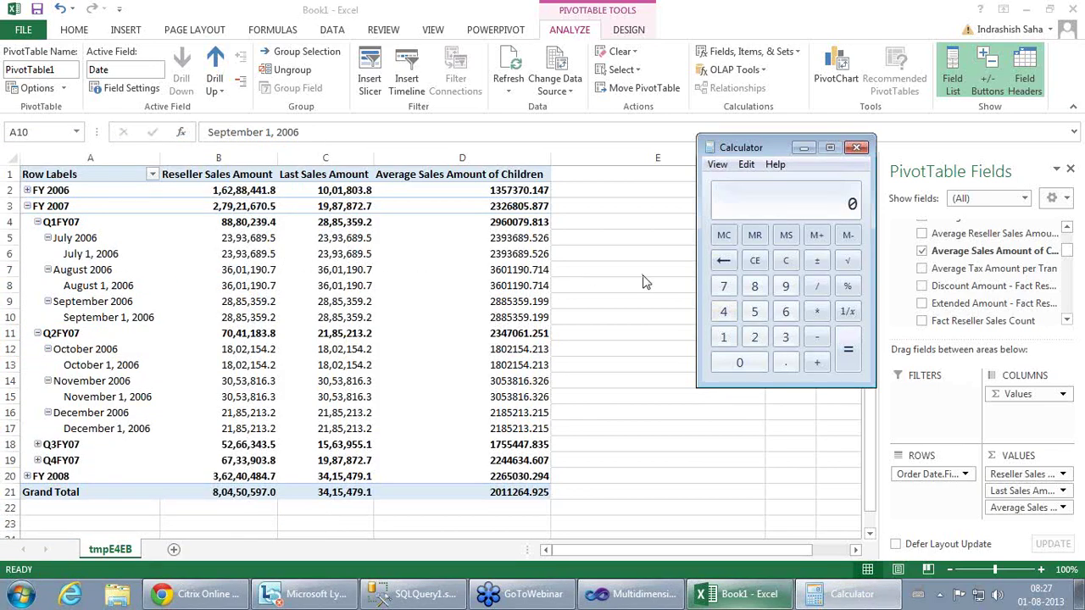
Step: Enter the July 2006 amount 2393689.526 in the calculator as the first number of an addition
{"action": "left_click", "coordinate": [754, 339]}
{"action": "left_click", "coordinate": [785, 344]}
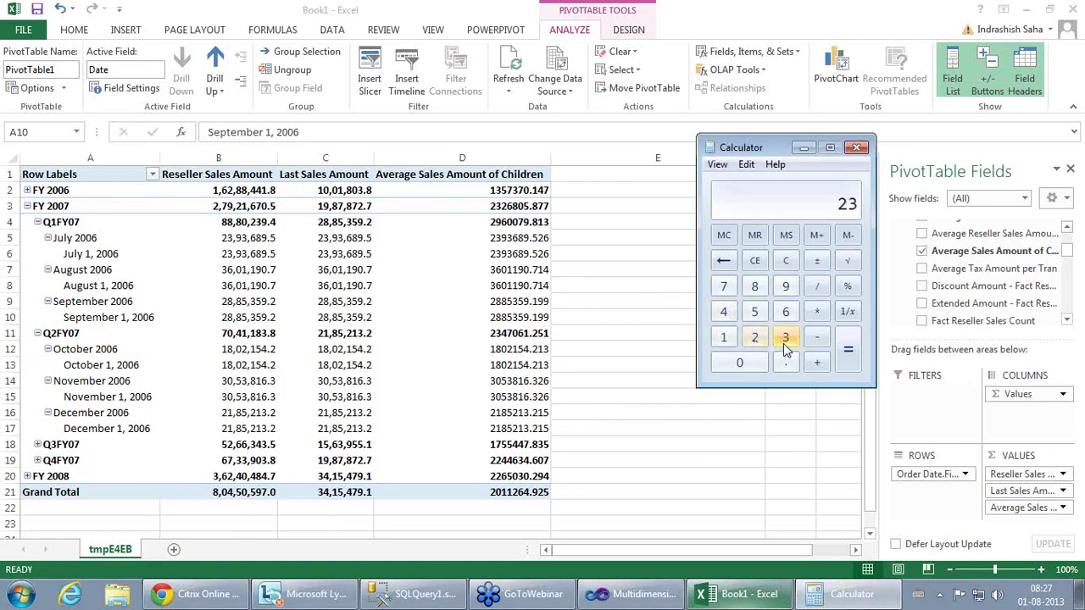
{"action": "left_click", "coordinate": [786, 287]}
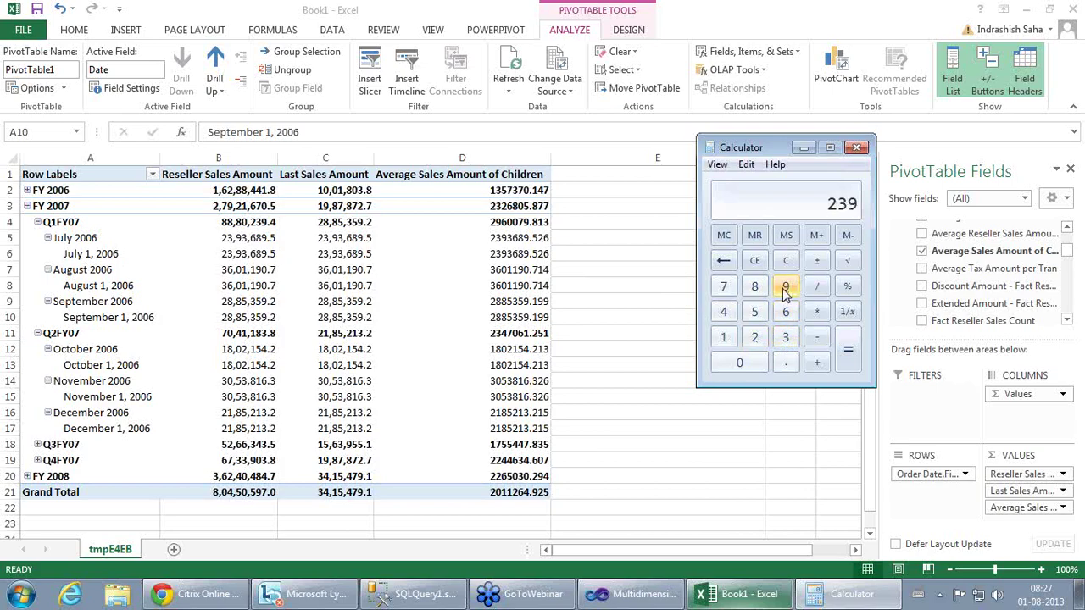
{"action": "left_click", "coordinate": [787, 337]}
{"action": "left_click", "coordinate": [787, 312]}
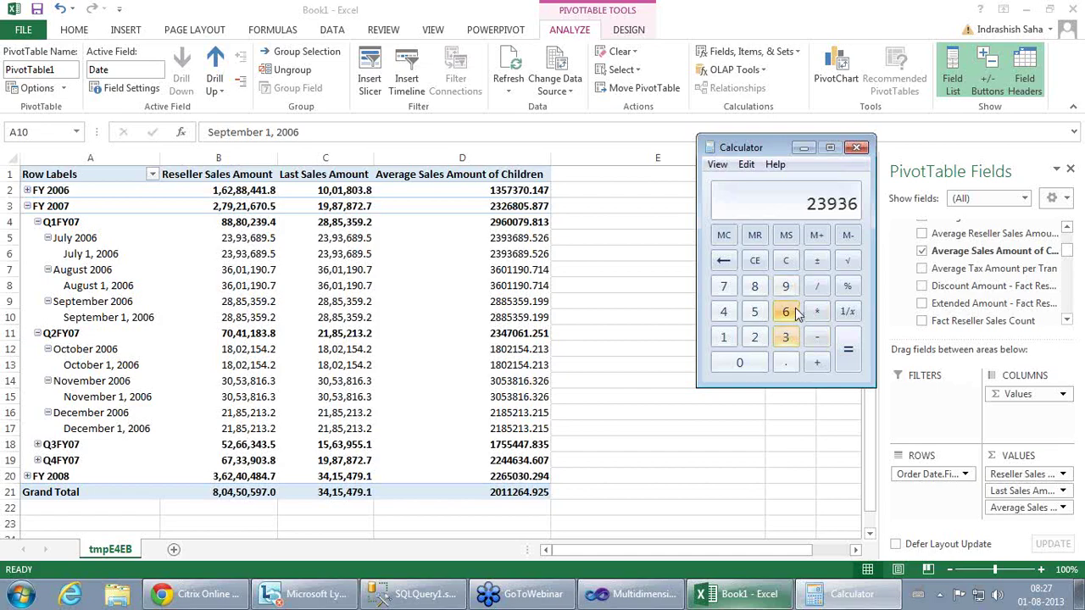
{"action": "left_click", "coordinate": [757, 288]}
{"action": "left_click", "coordinate": [788, 289]}
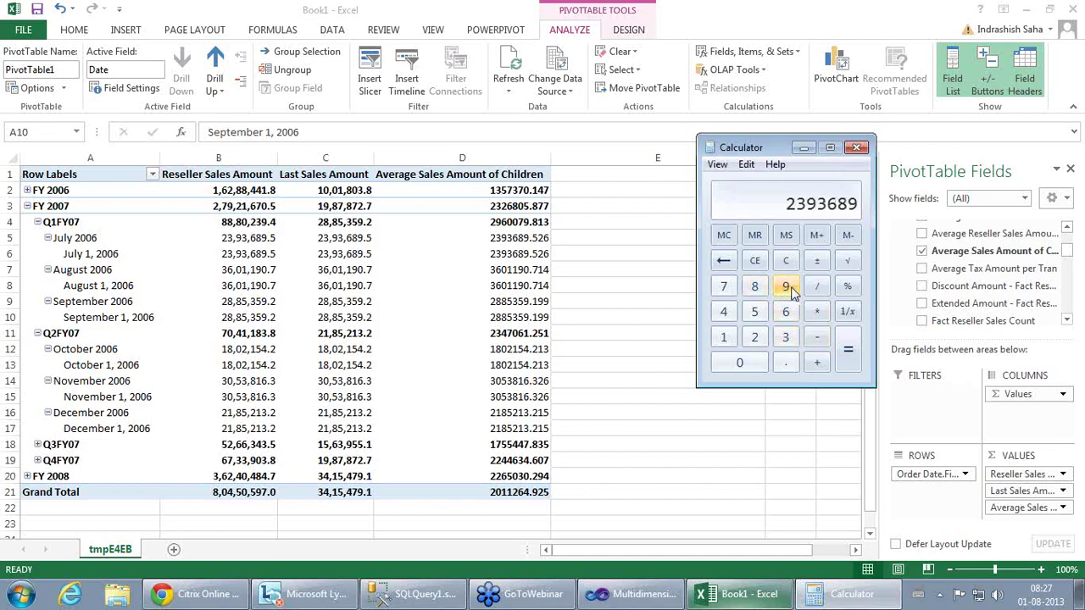
{"action": "left_click", "coordinate": [786, 360]}
{"action": "left_click", "coordinate": [754, 312]}
{"action": "left_click", "coordinate": [755, 338]}
{"action": "left_click", "coordinate": [785, 312]}
{"action": "left_click", "coordinate": [817, 362]}
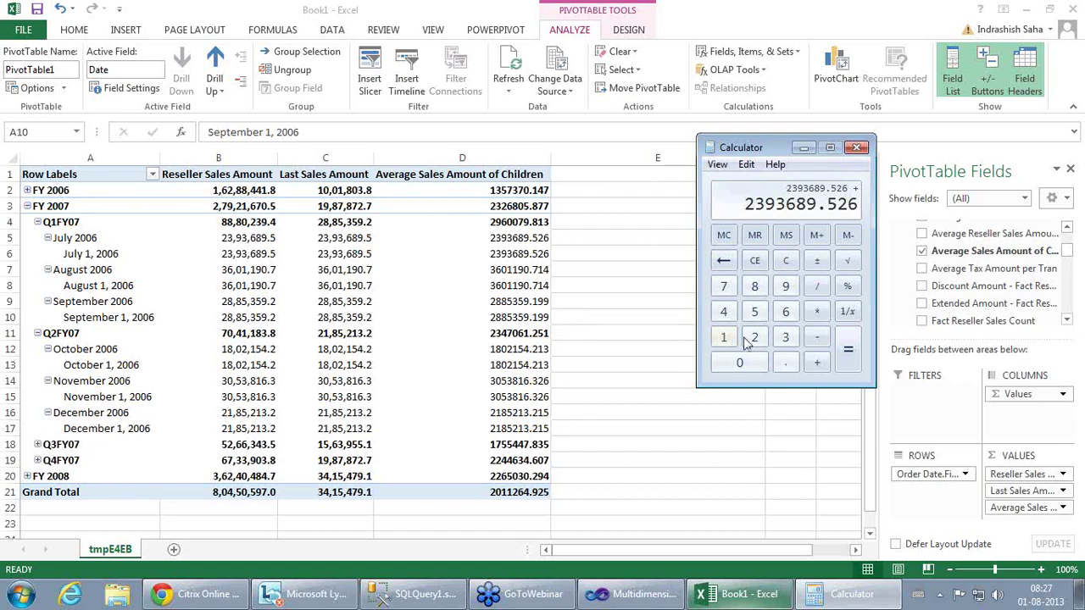
Step: Add the August 2006 amount 3601190.714 to the running sum and continue the addition
{"action": "left_click", "coordinate": [786, 337]}
{"action": "left_click", "coordinate": [786, 312]}
{"action": "left_click", "coordinate": [742, 369]}
{"action": "left_click", "coordinate": [723, 337]}
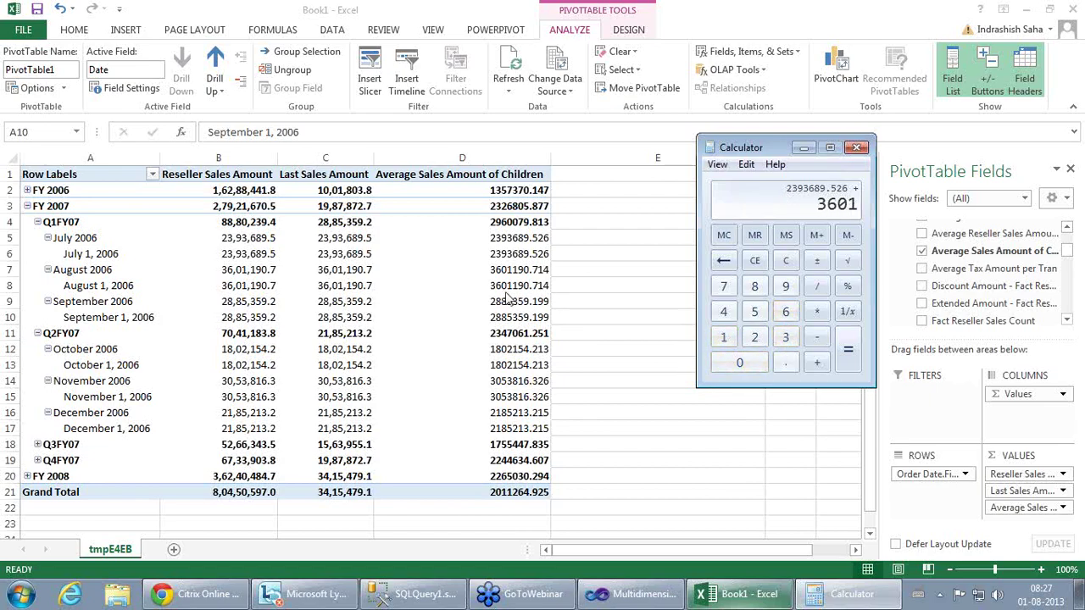
{"action": "left_click", "coordinate": [725, 337]}
{"action": "left_click", "coordinate": [786, 286]}
{"action": "left_click", "coordinate": [756, 367]}
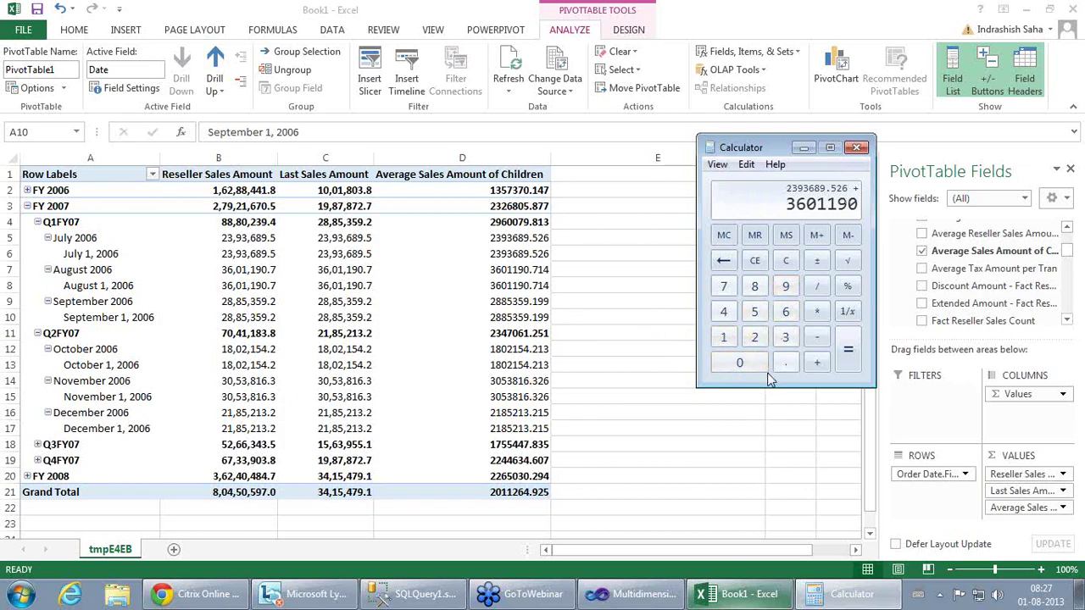
{"action": "left_click", "coordinate": [786, 364]}
{"action": "type", "text": "714"}
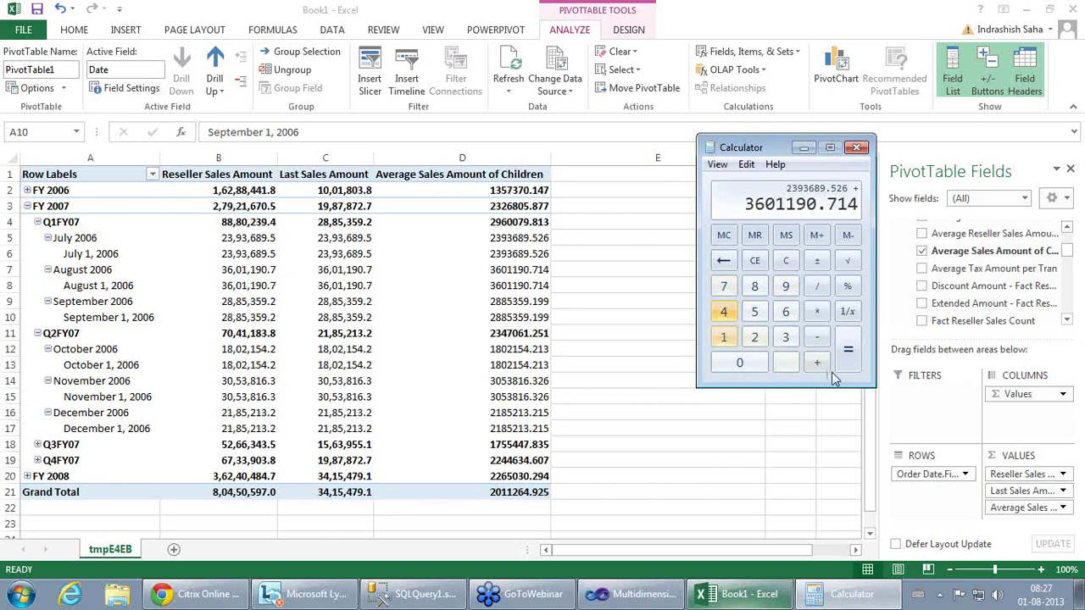
{"action": "left_click", "coordinate": [818, 363]}
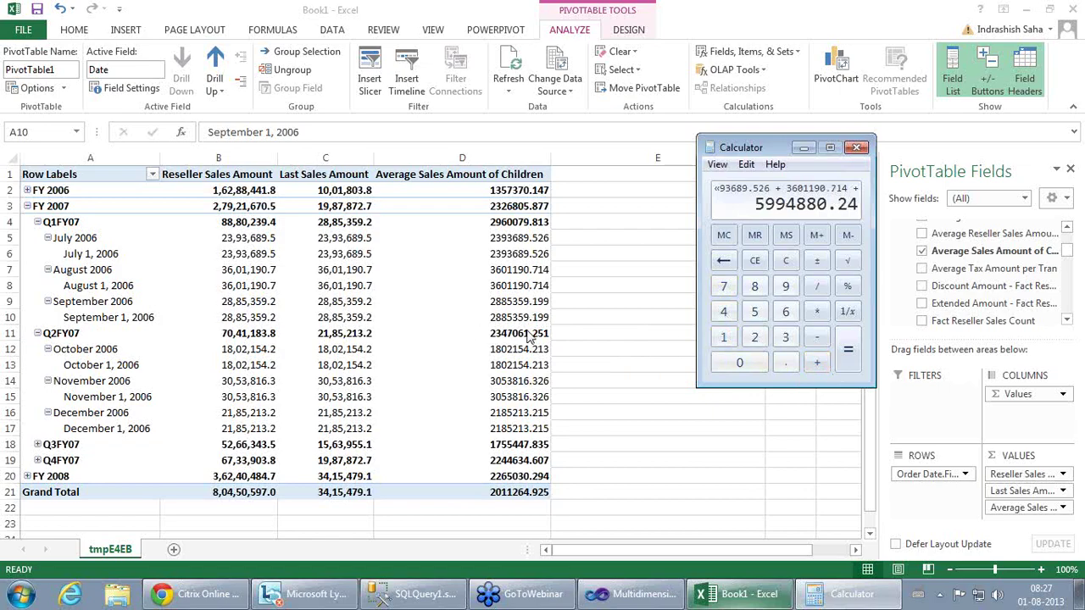
Step: Add the September 2006 amount 2885359.199 and calculate the total of the three months
{"action": "left_click", "coordinate": [754, 338]}
{"action": "left_click", "coordinate": [754, 287]}
{"action": "left_click", "coordinate": [755, 286]}
{"action": "left_click", "coordinate": [754, 312]}
{"action": "left_click", "coordinate": [785, 337]}
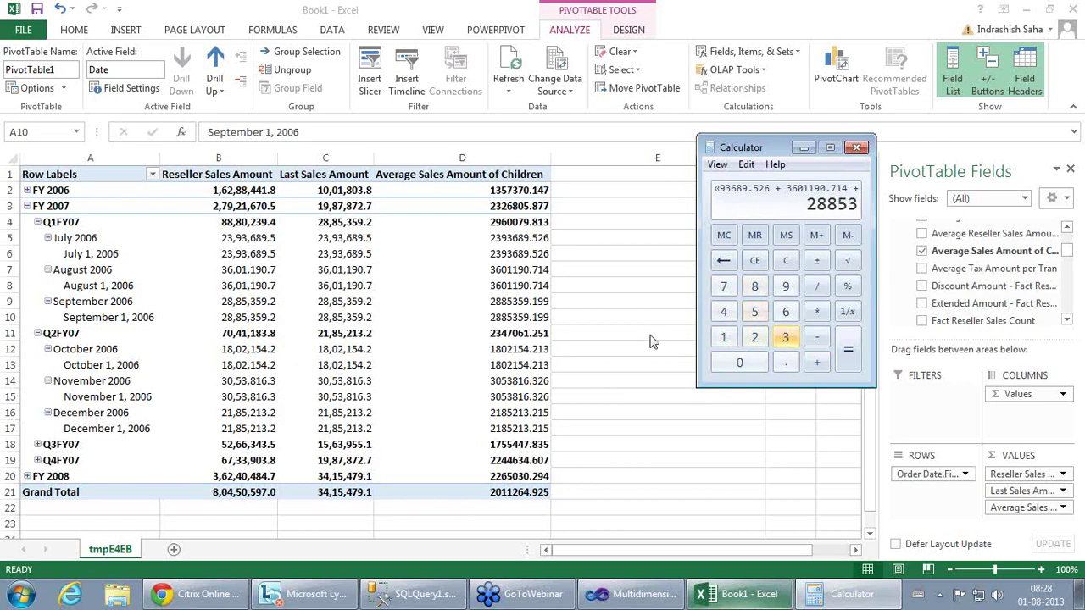
{"action": "left_click", "coordinate": [754, 312]}
{"action": "left_click", "coordinate": [786, 289]}
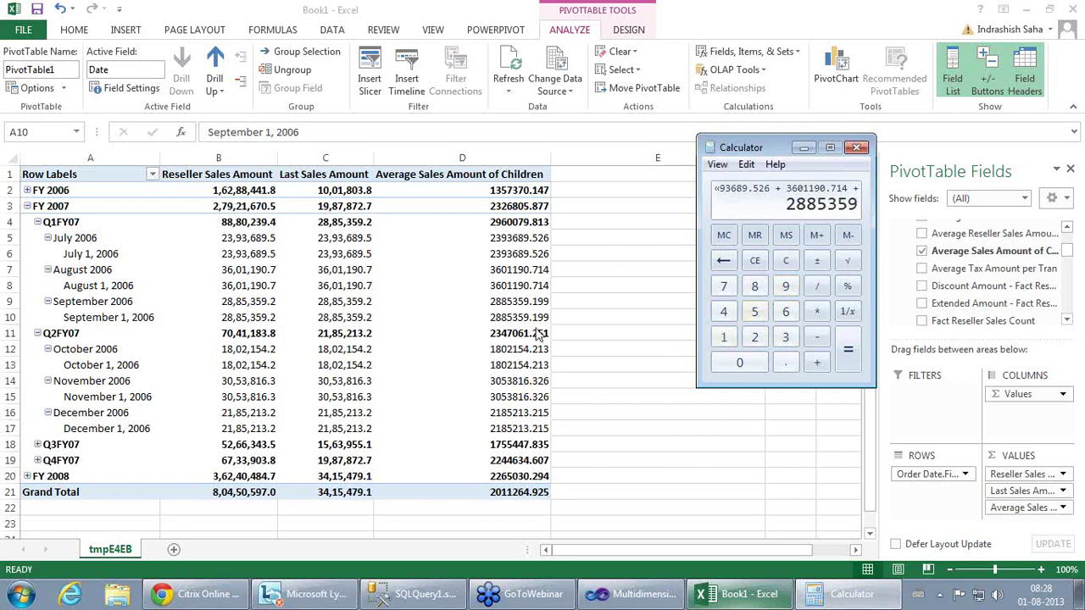
{"action": "left_click", "coordinate": [786, 363]}
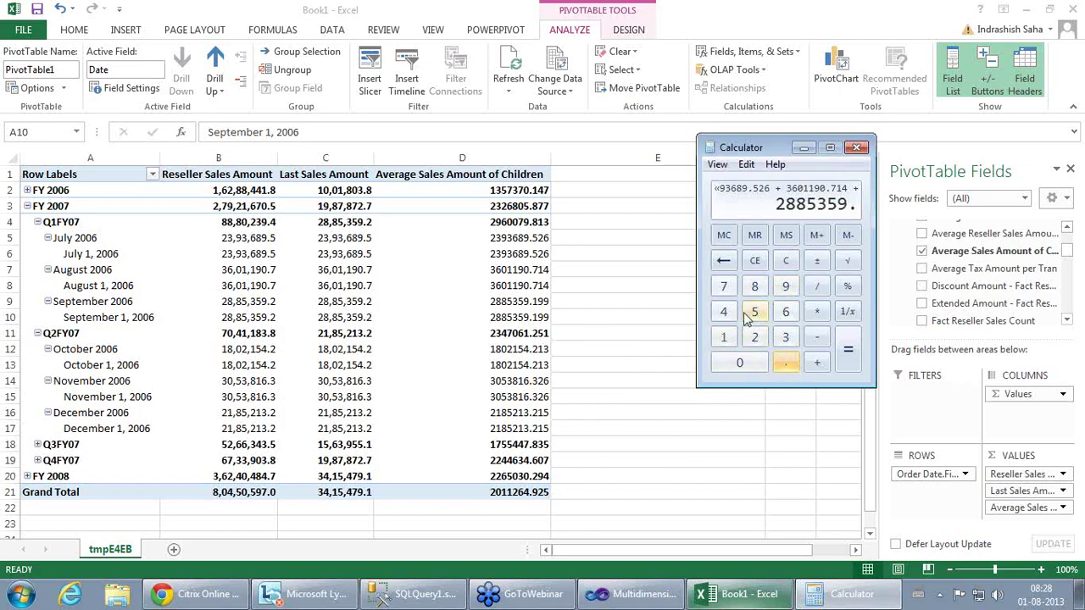
{"action": "left_click", "coordinate": [724, 337]}
{"action": "left_click", "coordinate": [786, 286]}
{"action": "left_click", "coordinate": [786, 286]}
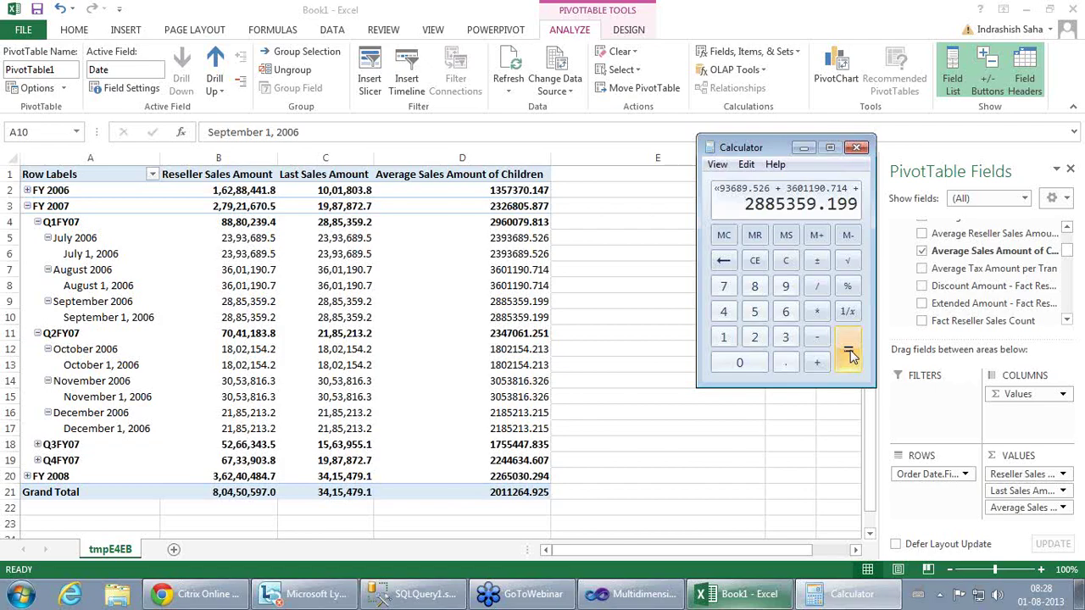
{"action": "left_click", "coordinate": [848, 354]}
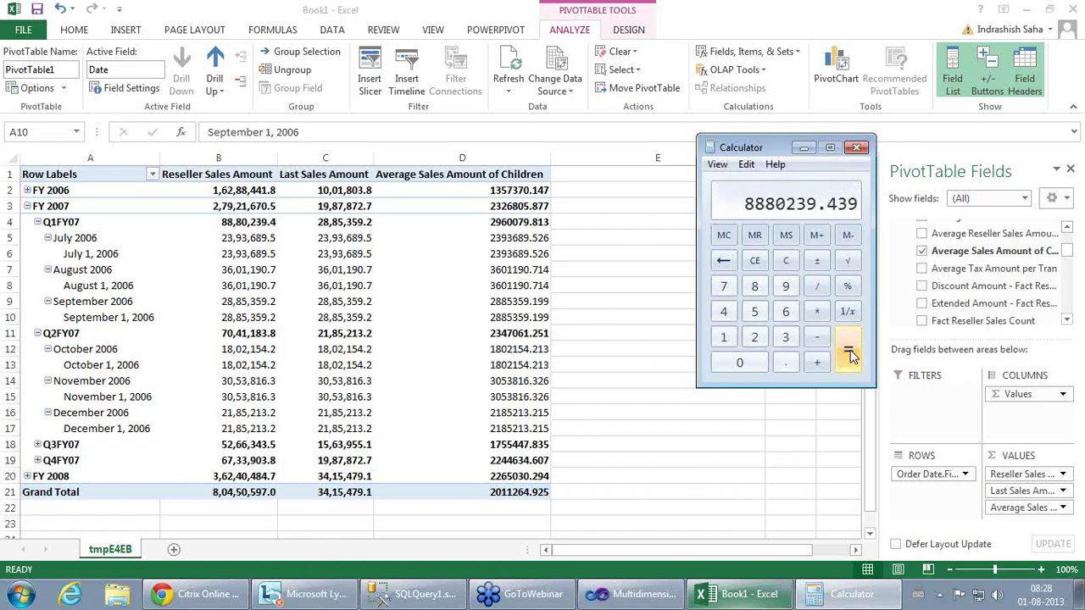
Step: Divide the three-month total by 3 to work out the Q1FY07 average
{"action": "left_click", "coordinate": [818, 287]}
{"action": "left_click", "coordinate": [784, 338]}
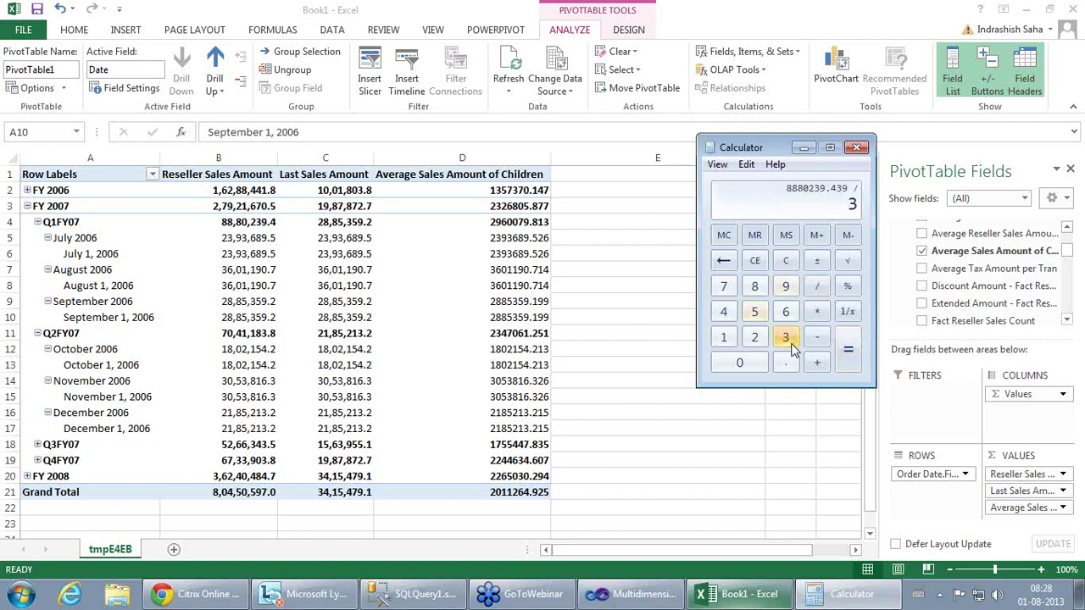
{"action": "left_click", "coordinate": [848, 354]}
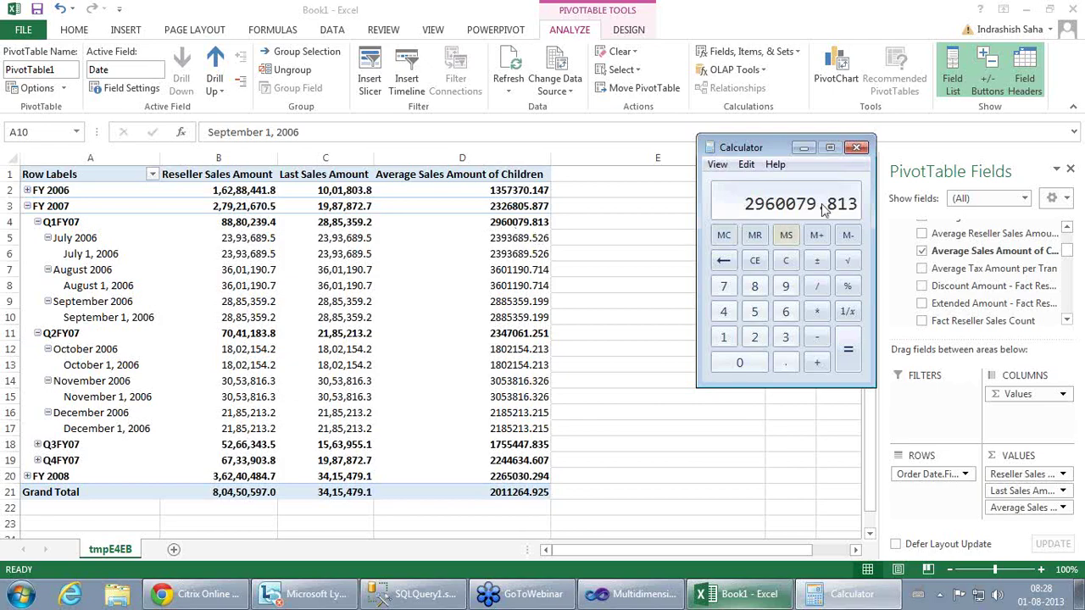
Step: Close the calculator and examine the FY 2007 average of children against the date rows of Q1FY07 and Q2FY07
{"action": "left_click", "coordinate": [855, 148]}
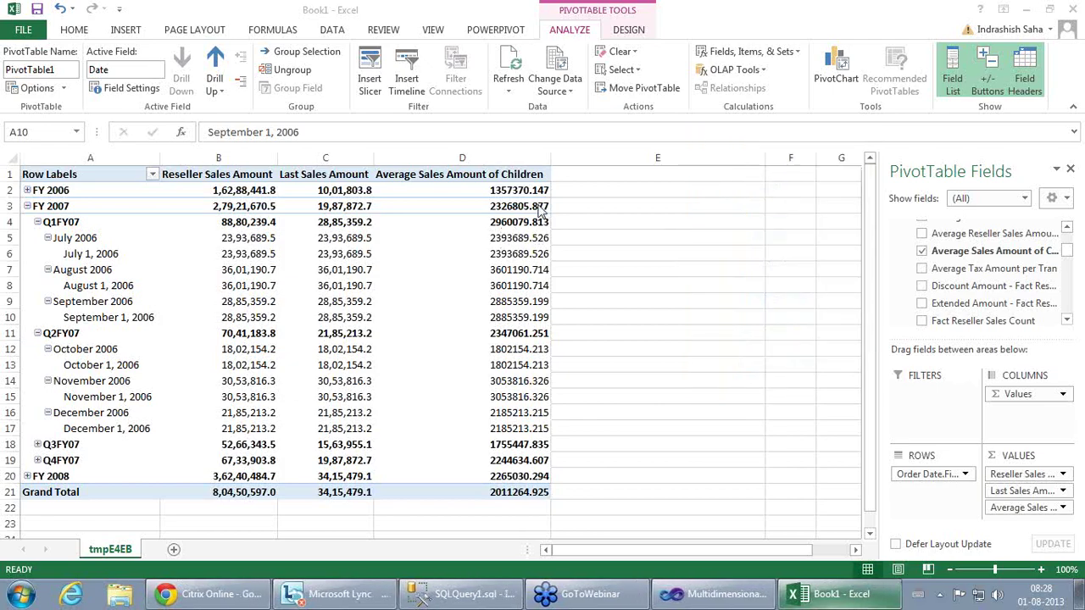
{"action": "left_click", "coordinate": [520, 206]}
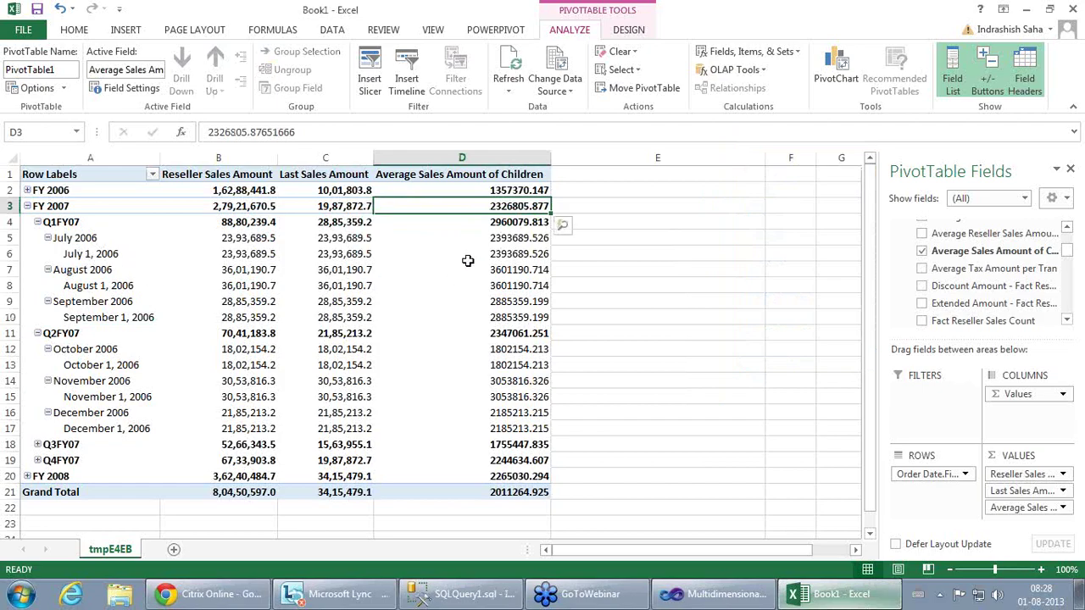
{"action": "left_click", "coordinate": [80, 253]}
{"action": "left_click", "coordinate": [96, 286]}
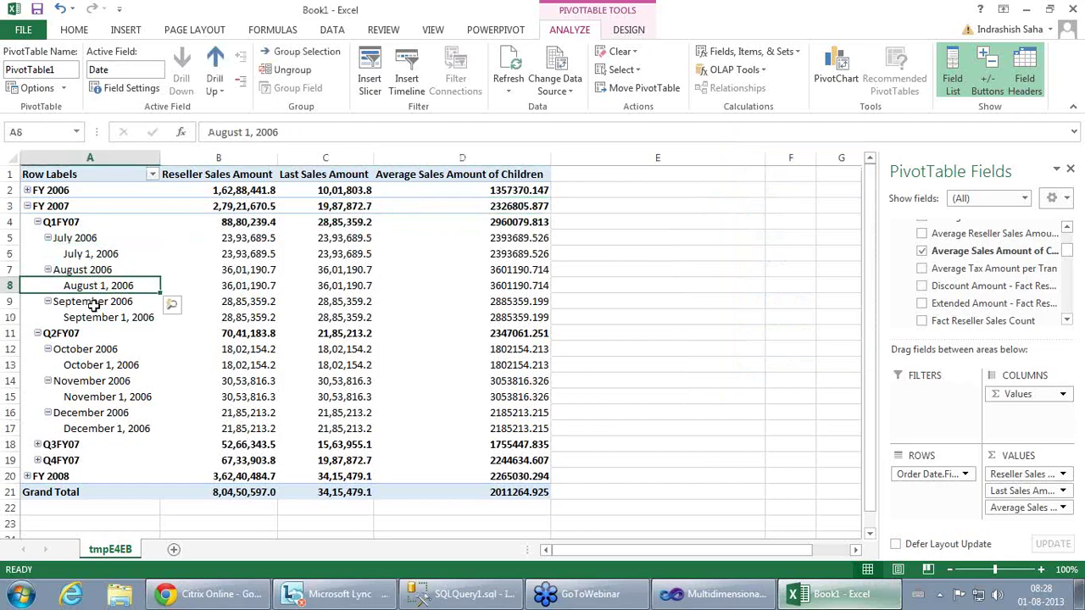
{"action": "left_click", "coordinate": [104, 366]}
{"action": "left_click", "coordinate": [110, 396]}
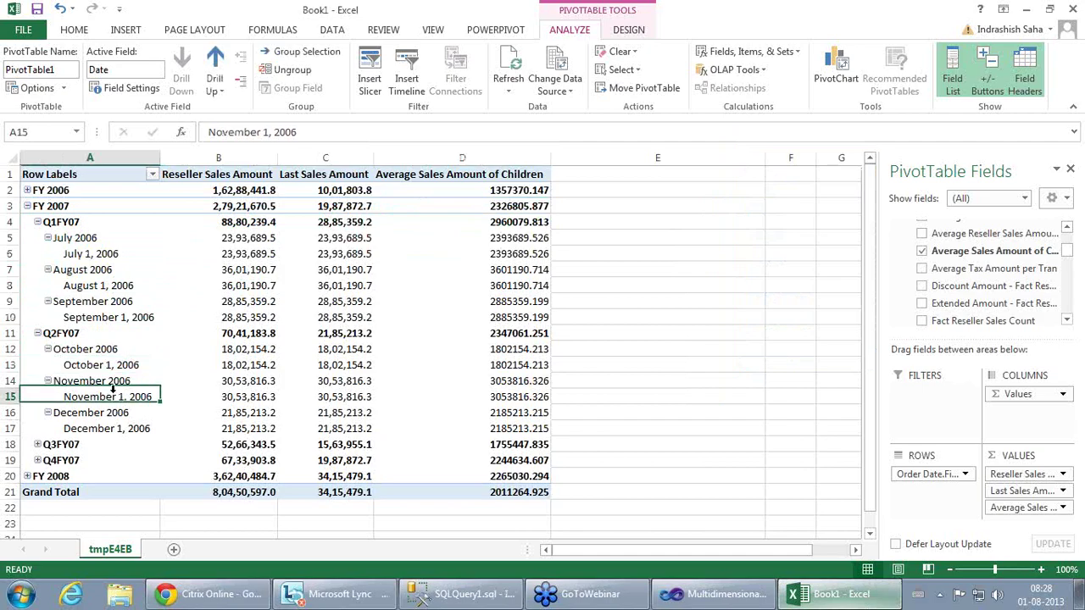
Step: Expand Q3FY07 and its January, February and March 2007 rows to date level, and review them against the FY 2007 average
{"action": "left_click", "coordinate": [37, 445]}
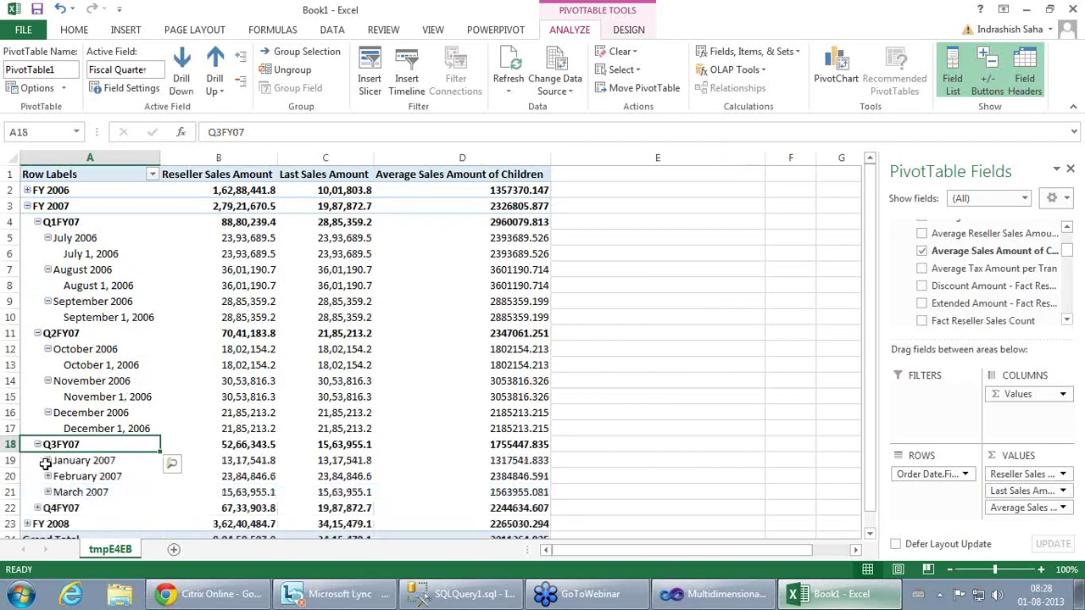
{"action": "left_click", "coordinate": [47, 462]}
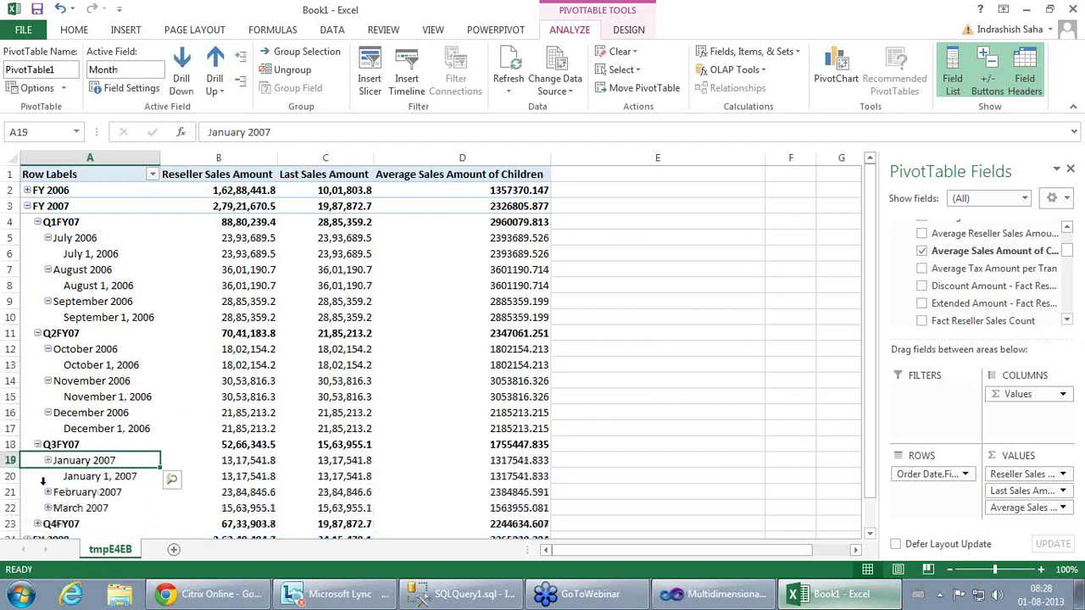
{"action": "left_click", "coordinate": [49, 492]}
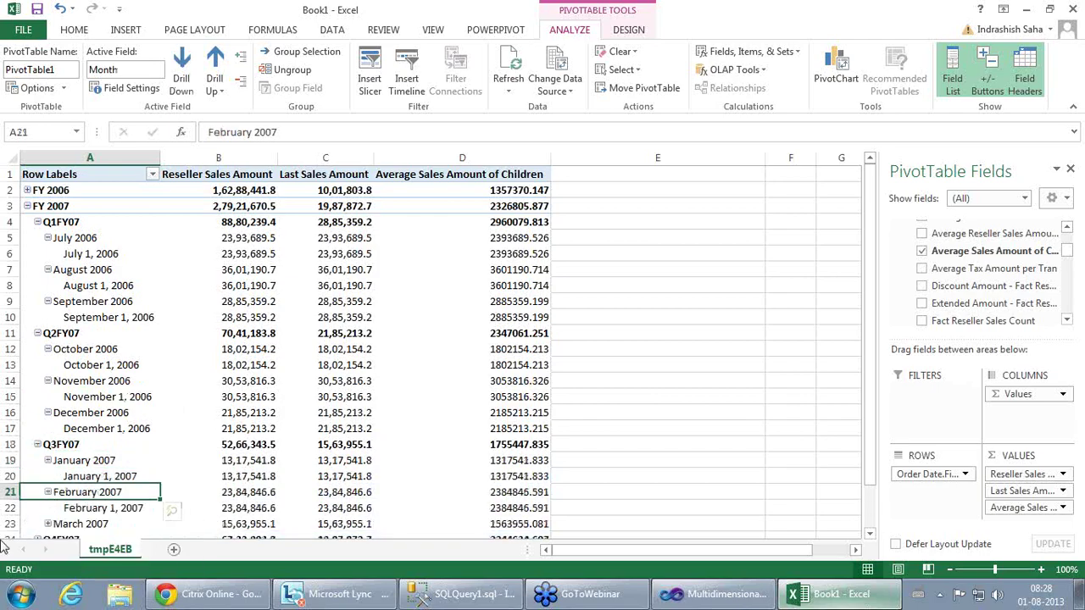
{"action": "left_click", "coordinate": [48, 525]}
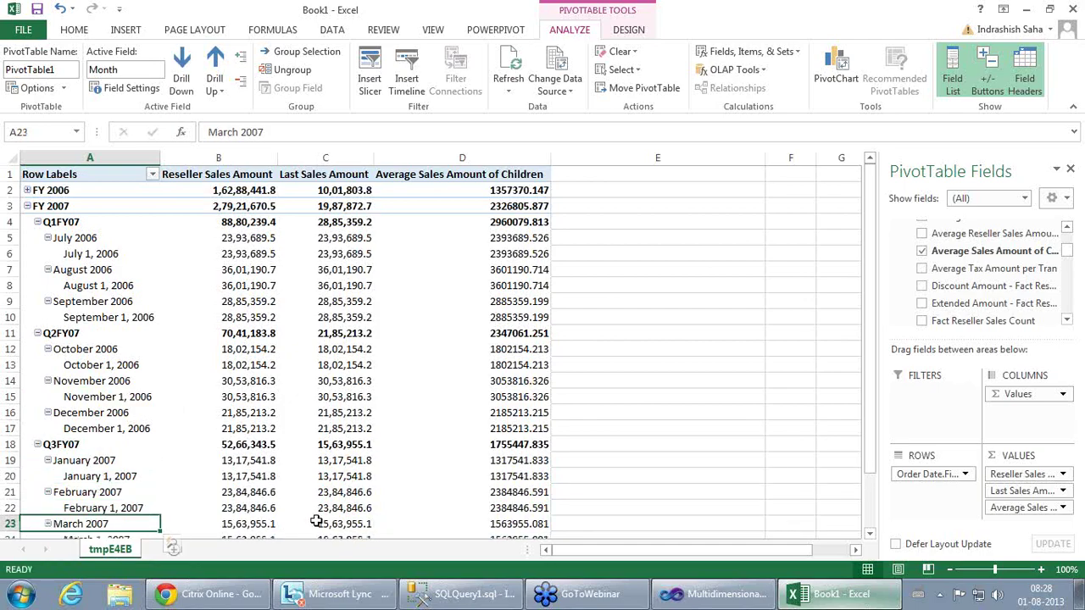
{"action": "scroll", "coordinate": [410, 480], "scroll_direction": "down", "scroll_amount": 4}
{"action": "scroll", "coordinate": [543, 448], "scroll_direction": "up", "scroll_amount": 4}
{"action": "left_click", "coordinate": [530, 210]}
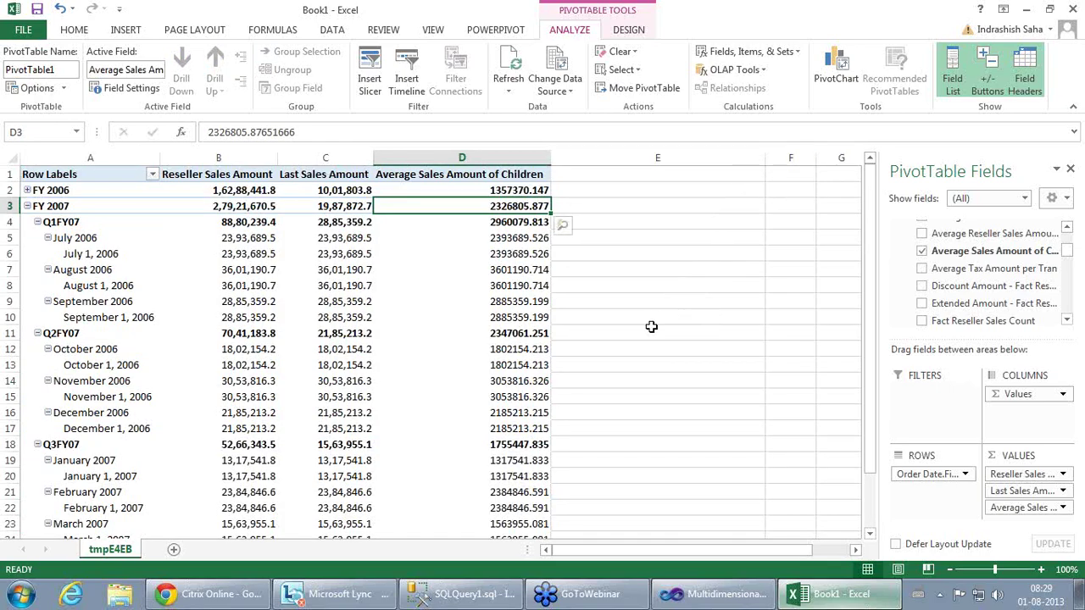
{"action": "scroll", "coordinate": [651, 326], "scroll_direction": "down", "scroll_amount": 5}
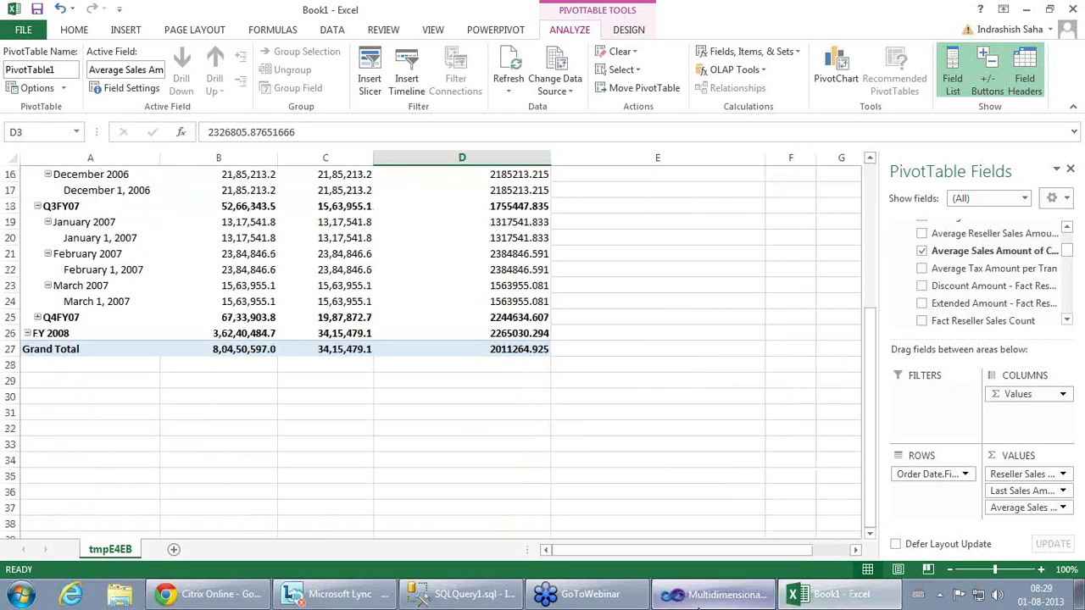
Step: Switch to Visual Studio and collapse the Fact Reseller Sales measure group in the cube's measures
{"action": "left_click", "coordinate": [697, 604]}
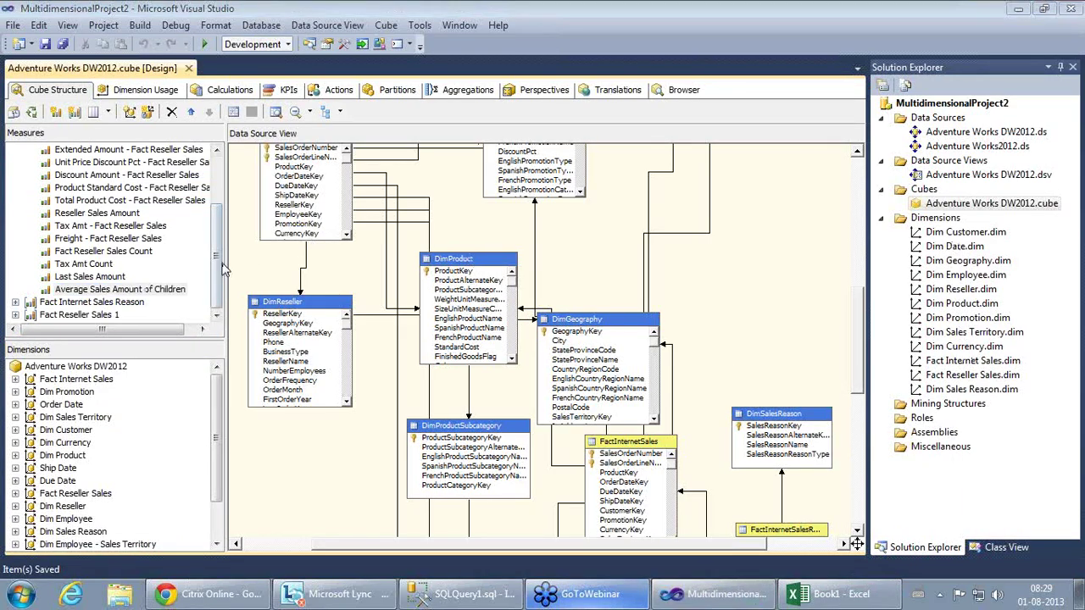
{"action": "left_click", "coordinate": [170, 287]}
{"action": "scroll", "coordinate": [144, 220], "scroll_direction": "up", "scroll_amount": 2}
{"action": "left_click", "coordinate": [15, 175]}
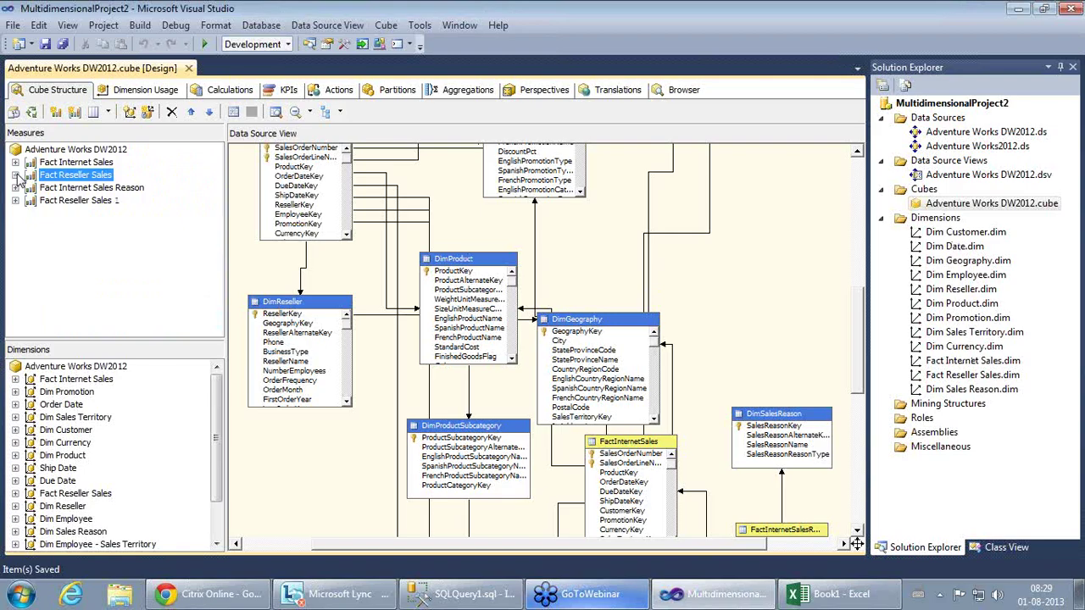
Step: Return to Excel and examine the Average Sales Amount of Children values across the FY 2007 quarters, months and dates
{"action": "left_click", "coordinate": [820, 594]}
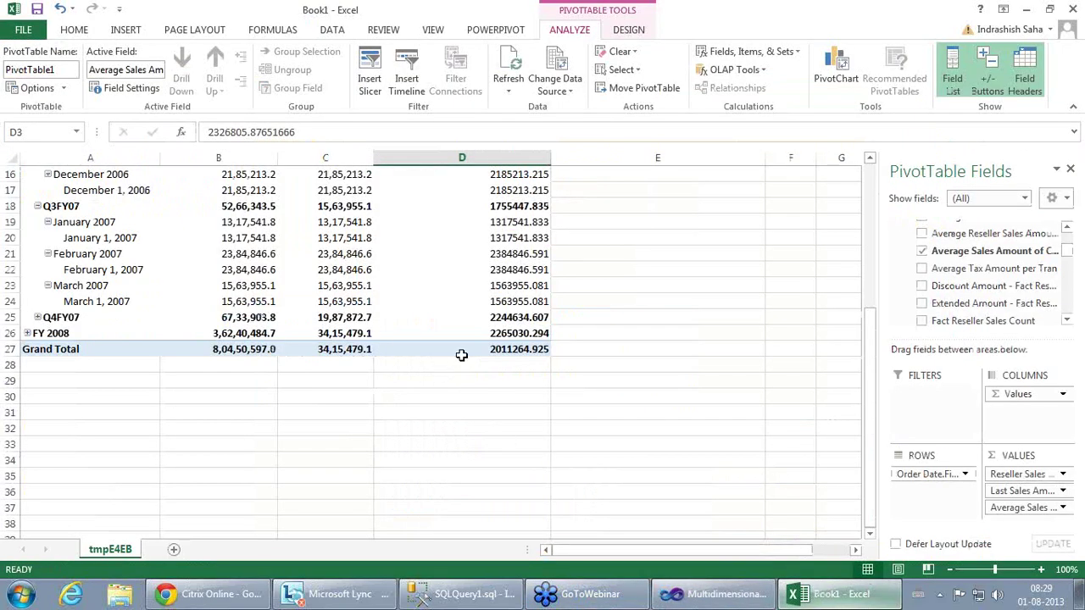
{"action": "left_click", "coordinate": [245, 251]}
{"action": "scroll", "coordinate": [246, 305], "scroll_direction": "up", "scroll_amount": 5}
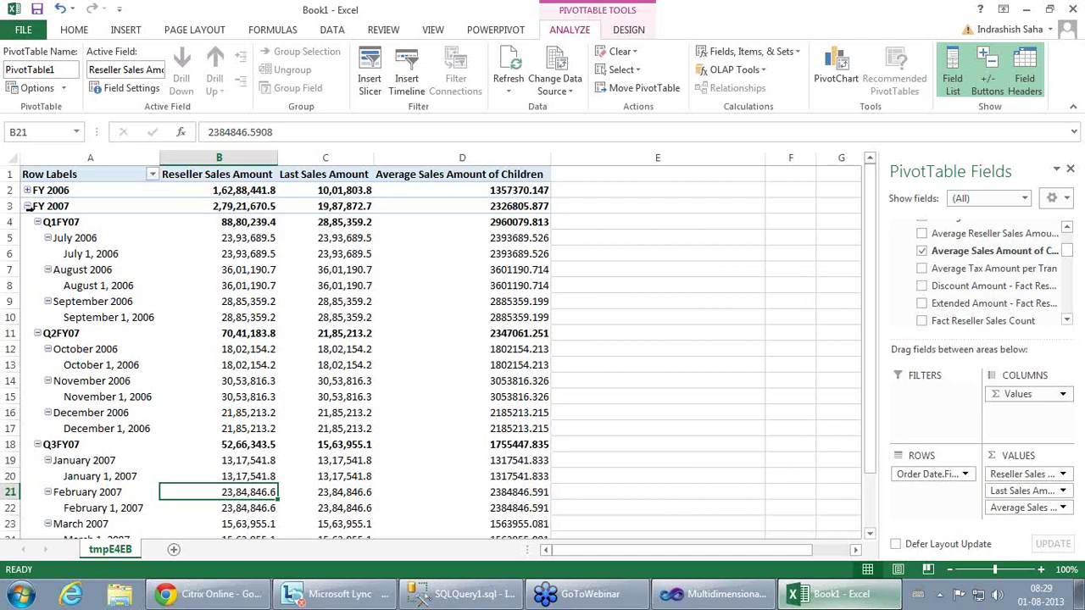
{"action": "left_click", "coordinate": [543, 283]}
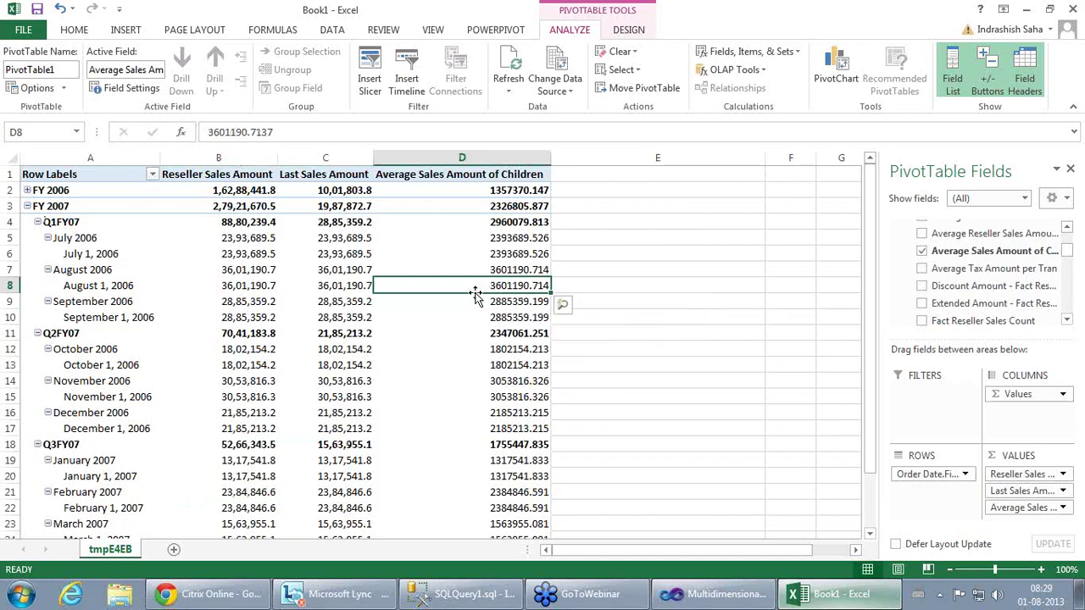
{"action": "left_click", "coordinate": [481, 333]}
{"action": "left_click", "coordinate": [503, 368]}
{"action": "left_click", "coordinate": [509, 381]}
{"action": "left_click", "coordinate": [517, 412]}
{"action": "left_click_drag", "start_coordinate": [534, 444], "coordinate": [548, 421]}
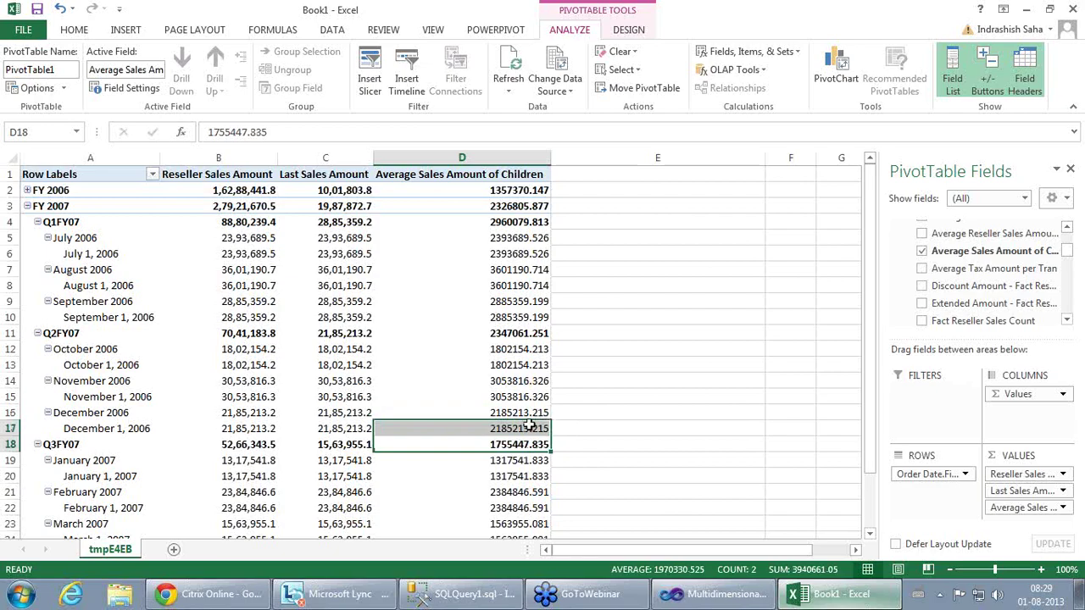
{"action": "left_click", "coordinate": [530, 428]}
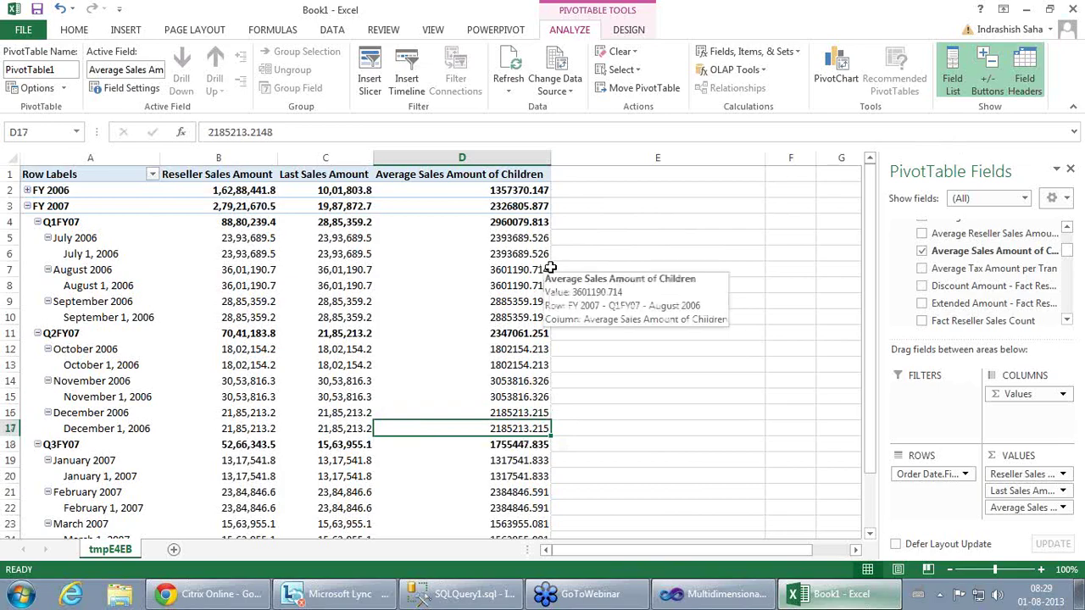
Step: Switch back to Visual Studio, open the Dim Customer dimension for design and show the dimension's properties
{"action": "left_click", "coordinate": [1026, 10]}
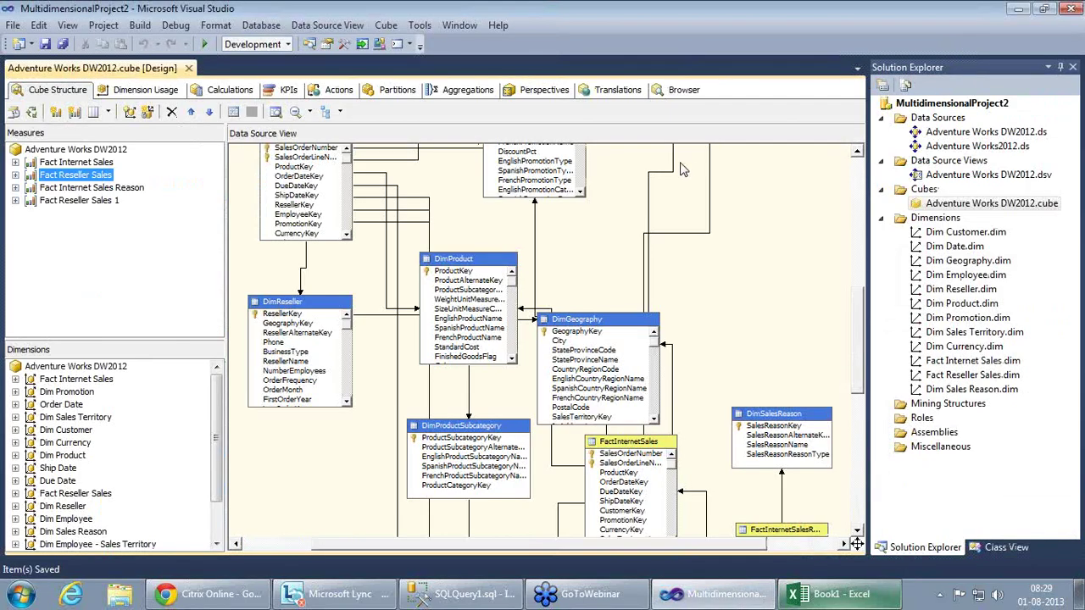
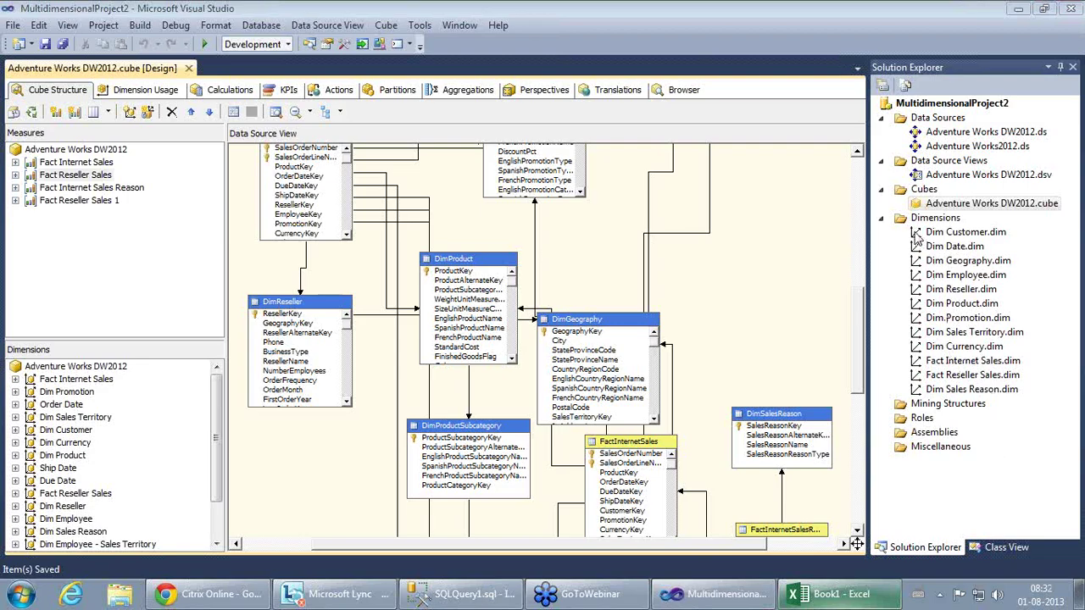
{"action": "double_click", "coordinate": [916, 237]}
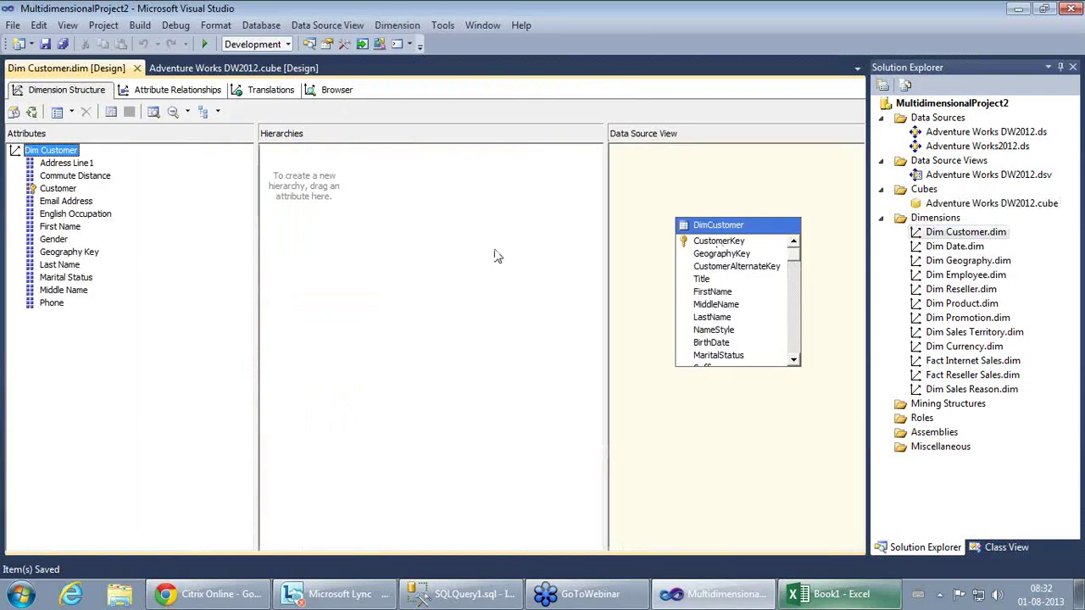
{"action": "right_click", "coordinate": [70, 157]}
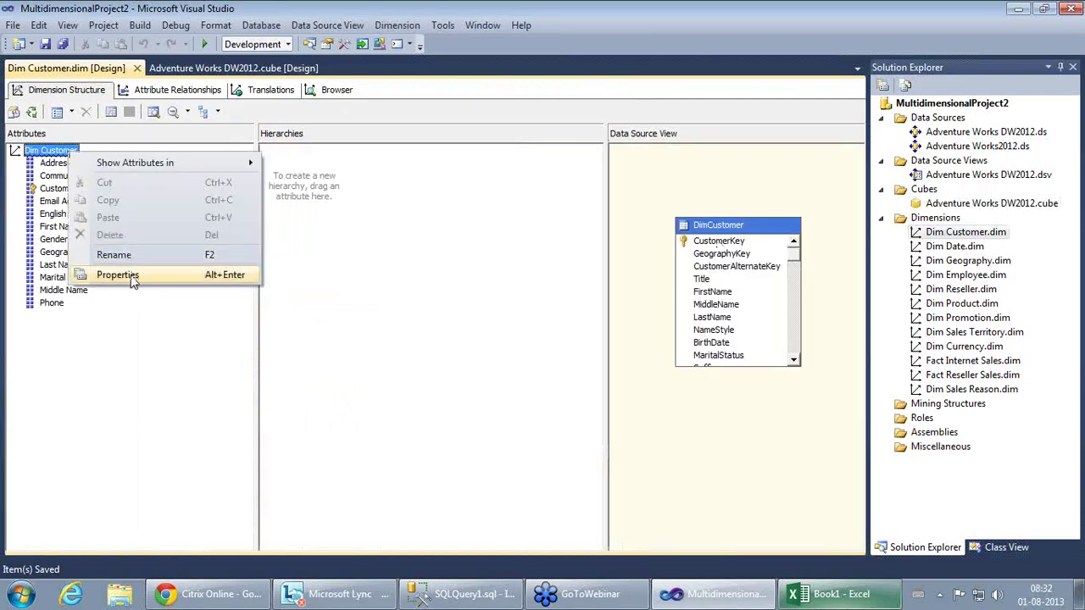
{"action": "left_click", "coordinate": [128, 273]}
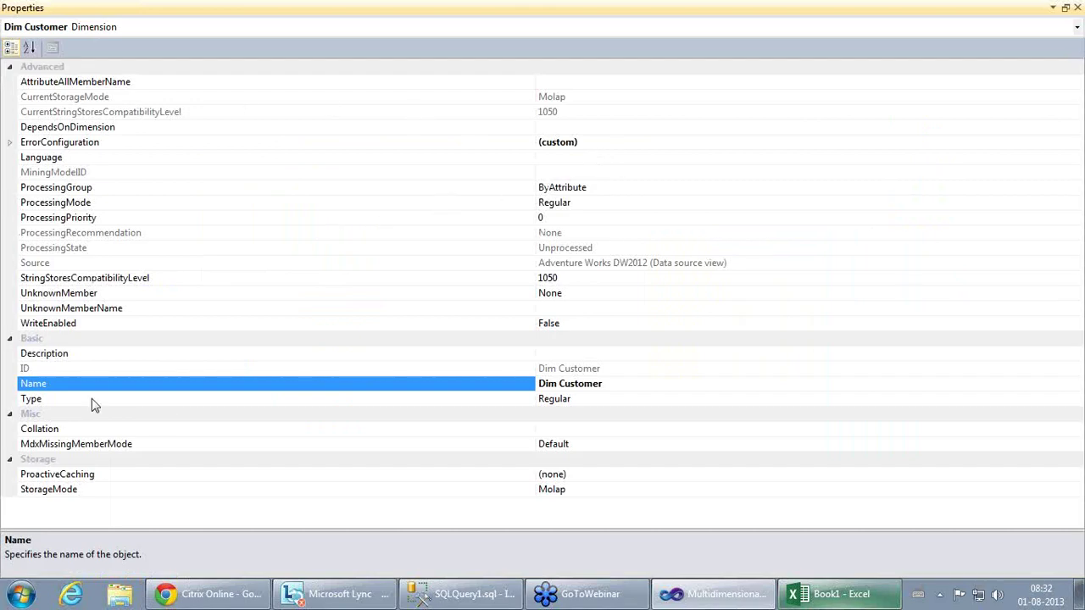
Step: Set the Dim Customer dimension's WriteEnabled property to True, close its properties and save the dimension
{"action": "left_click", "coordinate": [76, 315]}
{"action": "left_click", "coordinate": [77, 326]}
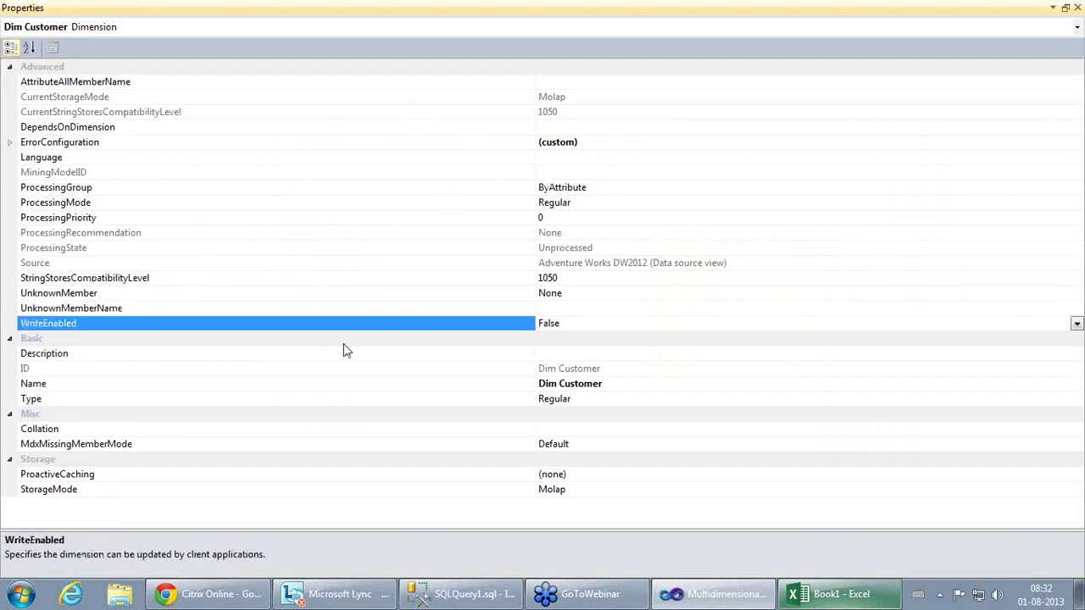
{"action": "left_click", "coordinate": [585, 326]}
{"action": "left_click", "coordinate": [1076, 325]}
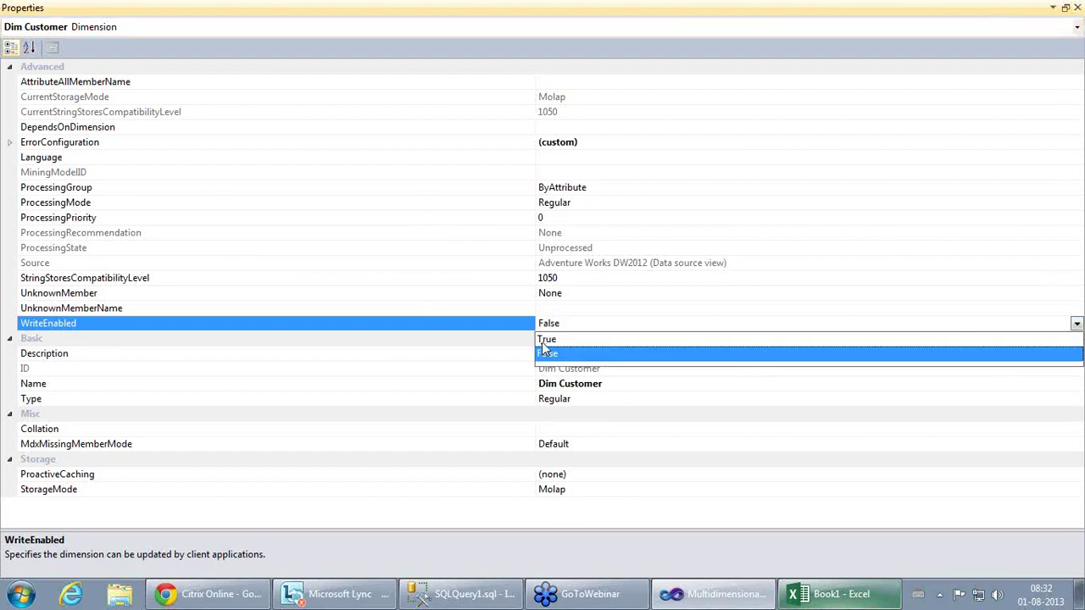
{"action": "left_click", "coordinate": [546, 340]}
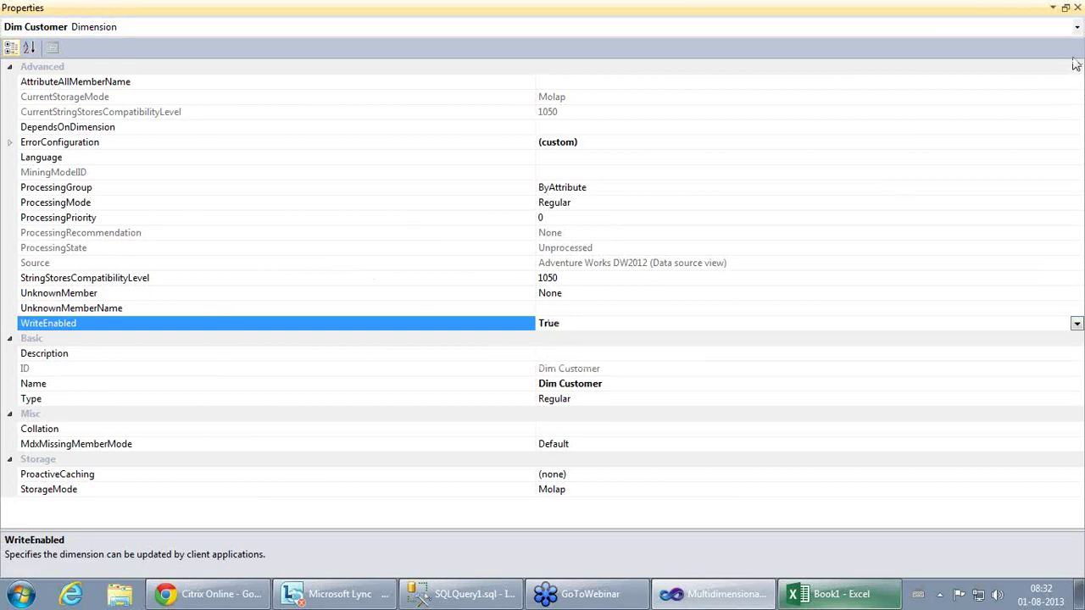
{"action": "left_click", "coordinate": [1078, 7]}
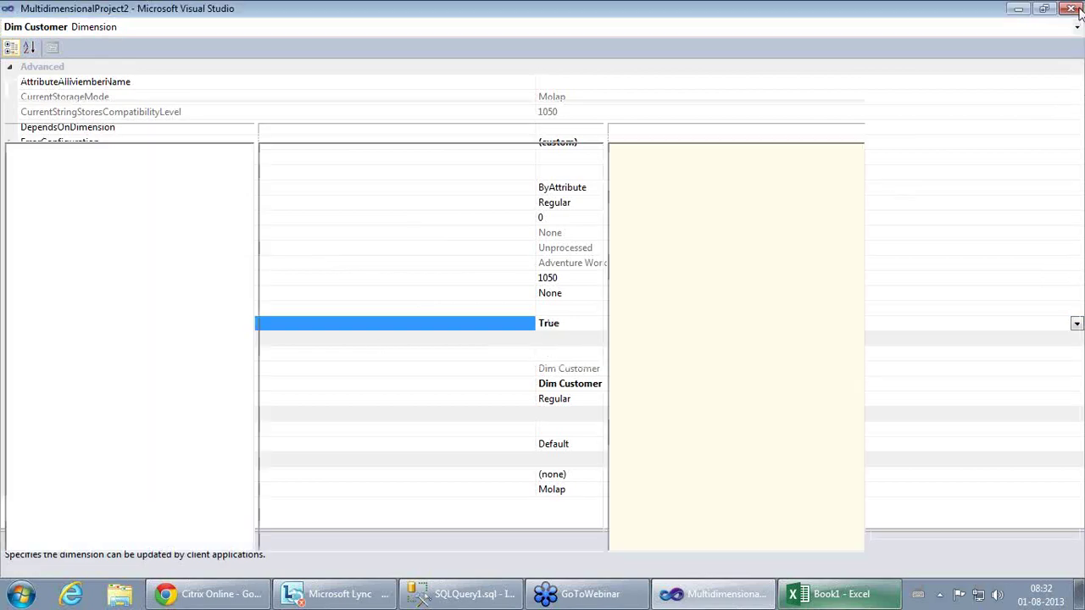
{"action": "left_click", "coordinate": [45, 44]}
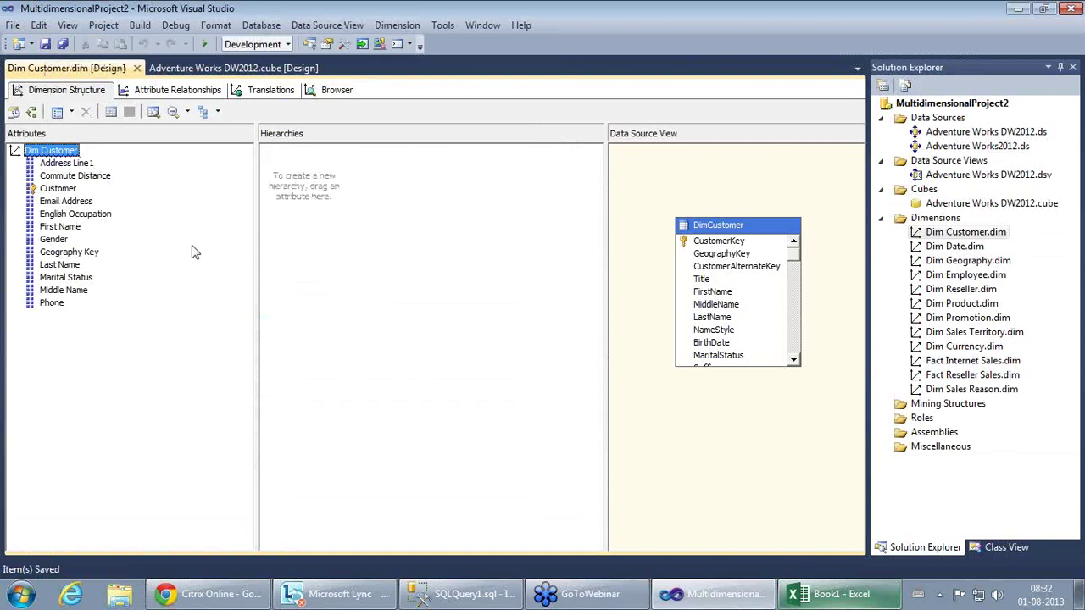
Step: Start processing the Dim Customer dimension, agreeing to build and deploy the project first
{"action": "right_click", "coordinate": [961, 237]}
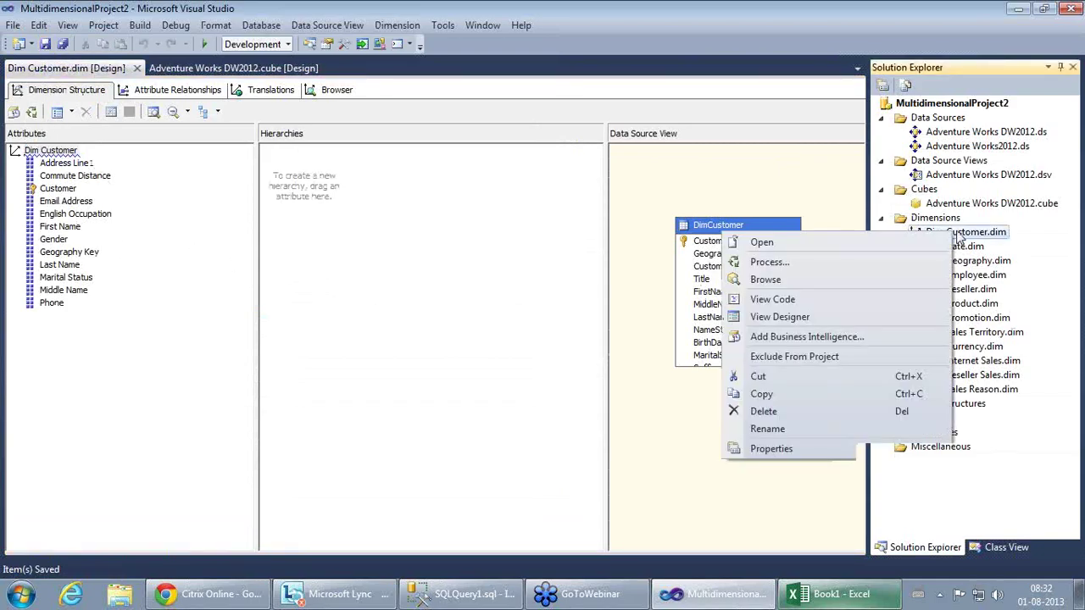
{"action": "left_click", "coordinate": [770, 265]}
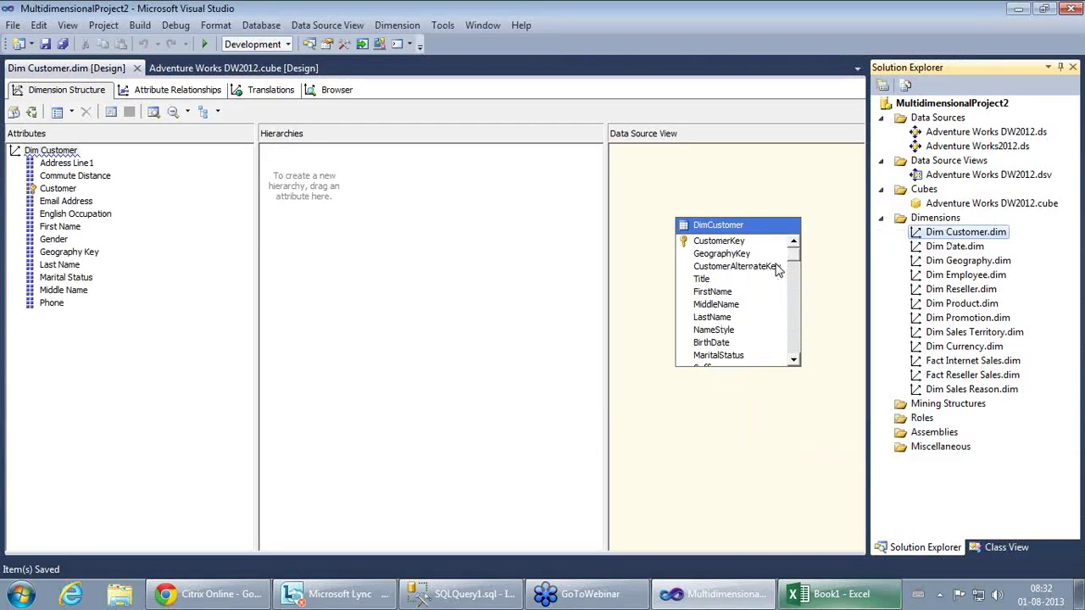
{"action": "left_click", "coordinate": [620, 330]}
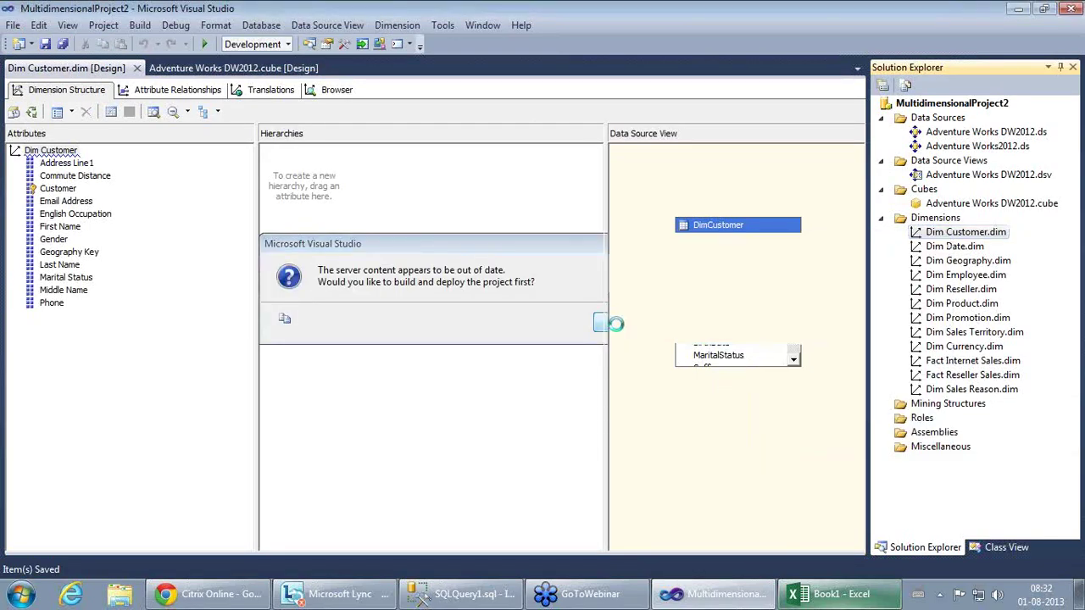
{"action": "left_click", "coordinate": [641, 323]}
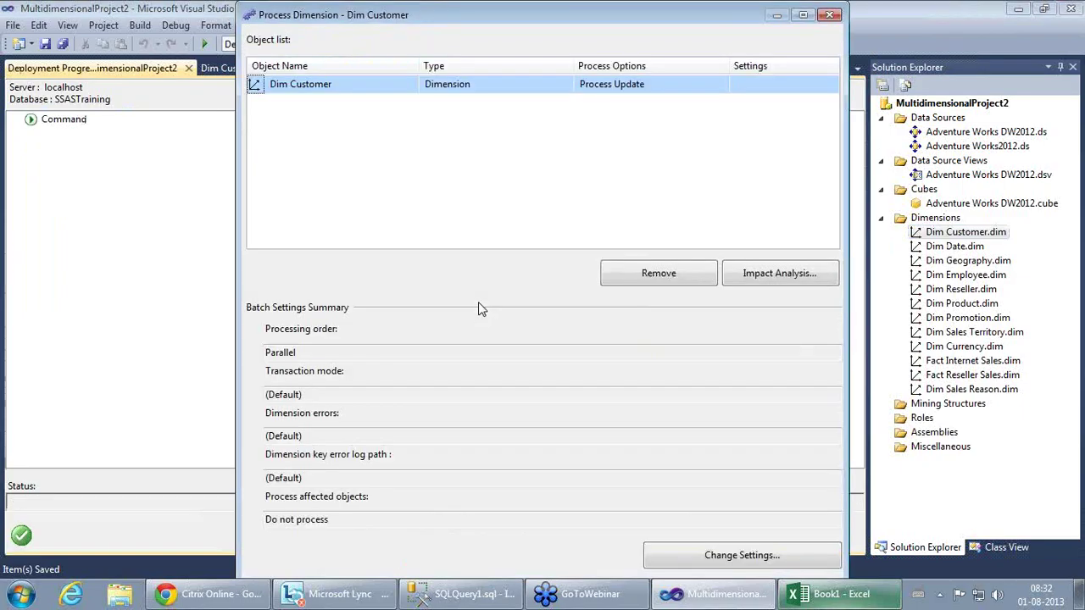
Step: Set the process option for Dim Customer to Process Full, run the processing and close its progress report
{"action": "left_click", "coordinate": [667, 85]}
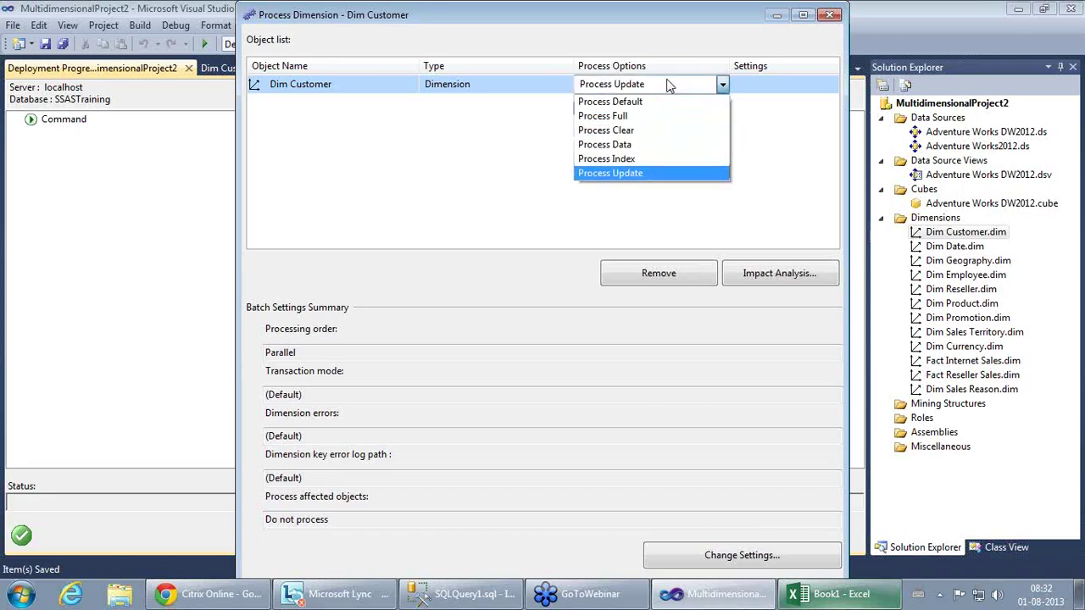
{"action": "left_click", "coordinate": [627, 117]}
{"action": "left_click", "coordinate": [803, 14]}
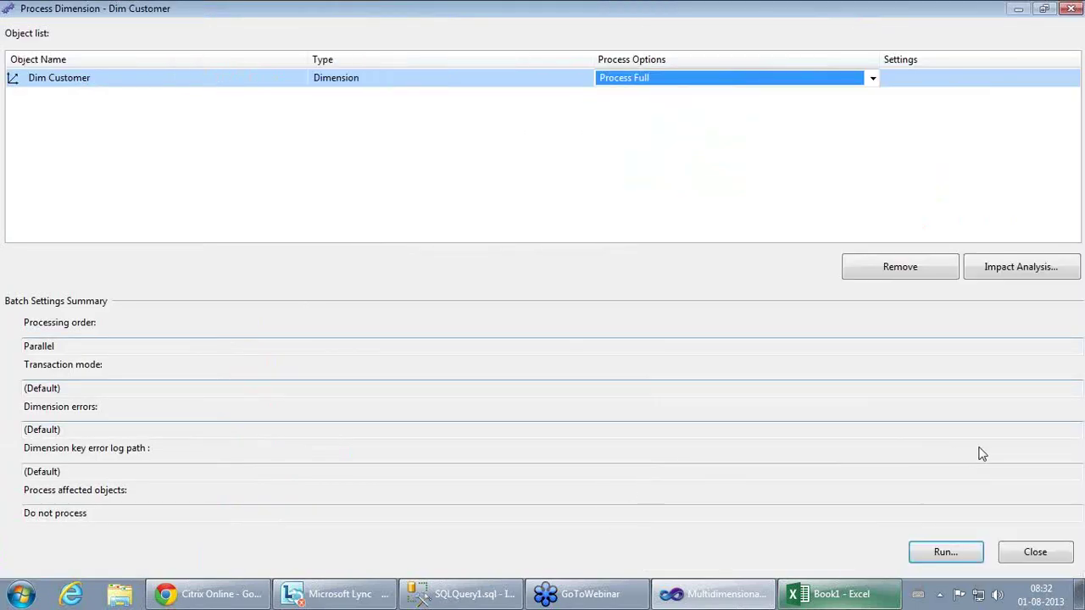
{"action": "left_click", "coordinate": [941, 552]}
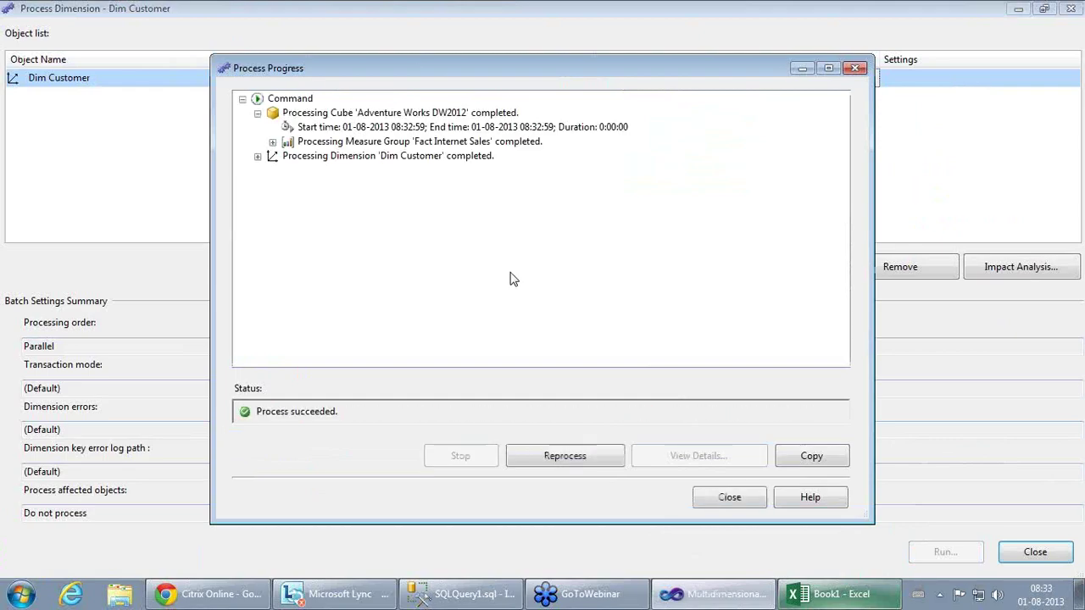
{"action": "left_click", "coordinate": [731, 497]}
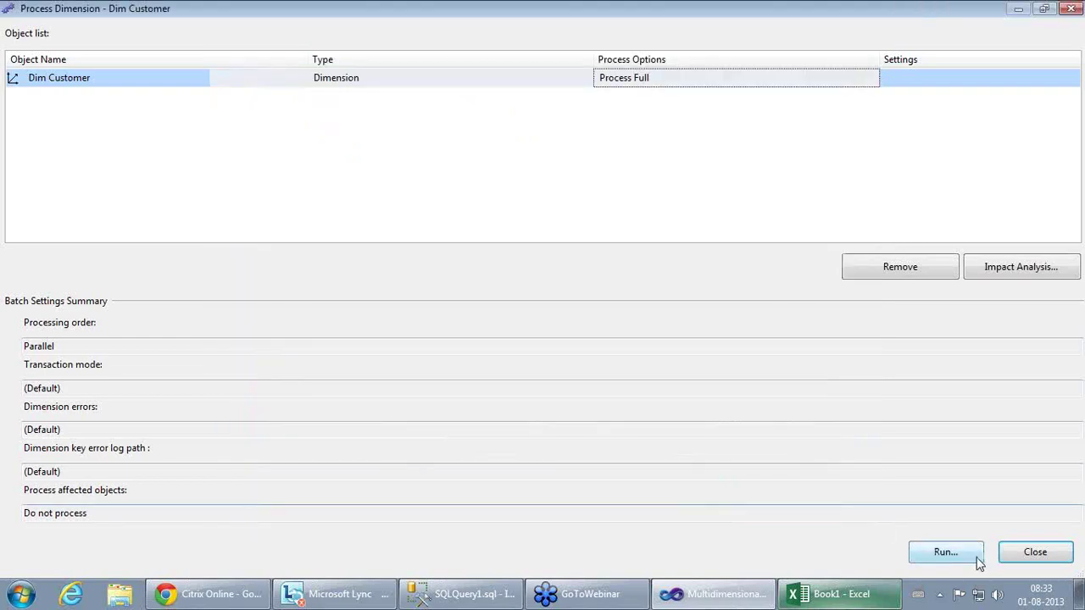
Step: Close the processing dialog and deployment progress, and browse Dim Customer's members by the Customer hierarchy with the All level expanded
{"action": "left_click", "coordinate": [1036, 552]}
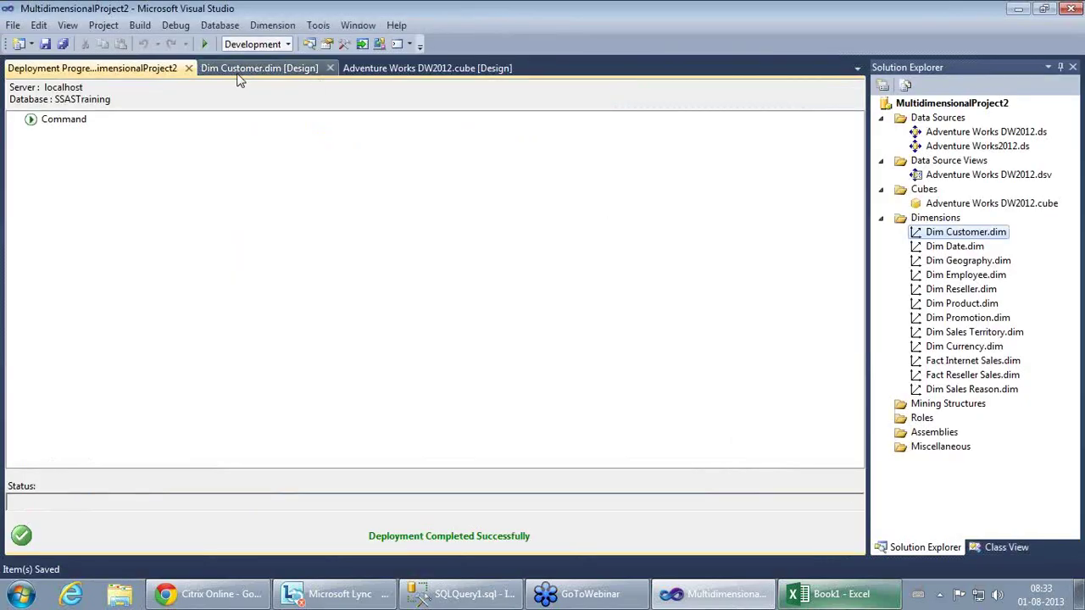
{"action": "left_click", "coordinate": [189, 67]}
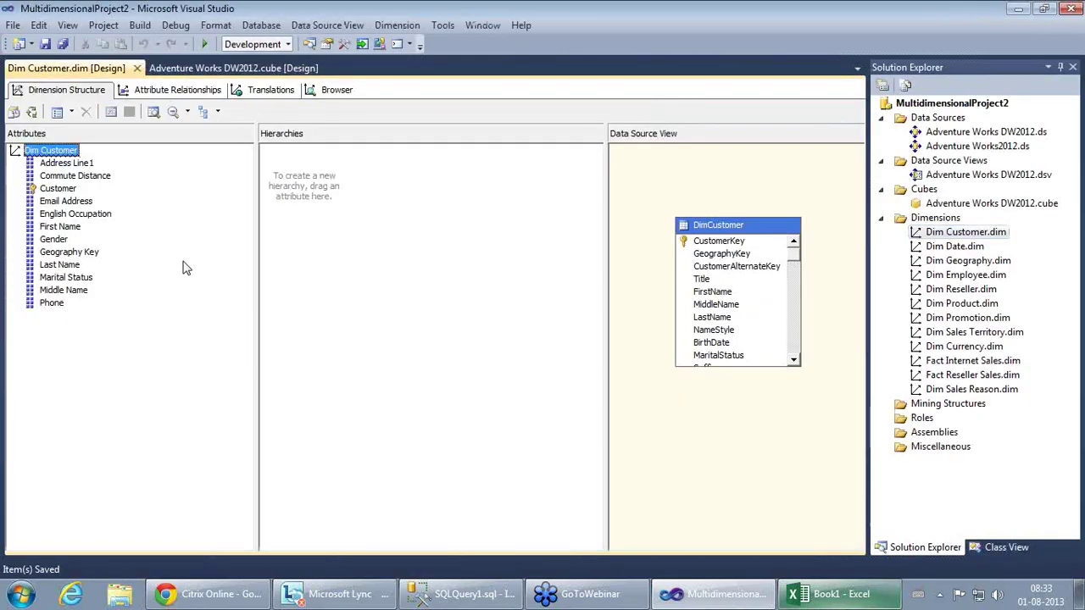
{"action": "left_click", "coordinate": [346, 92]}
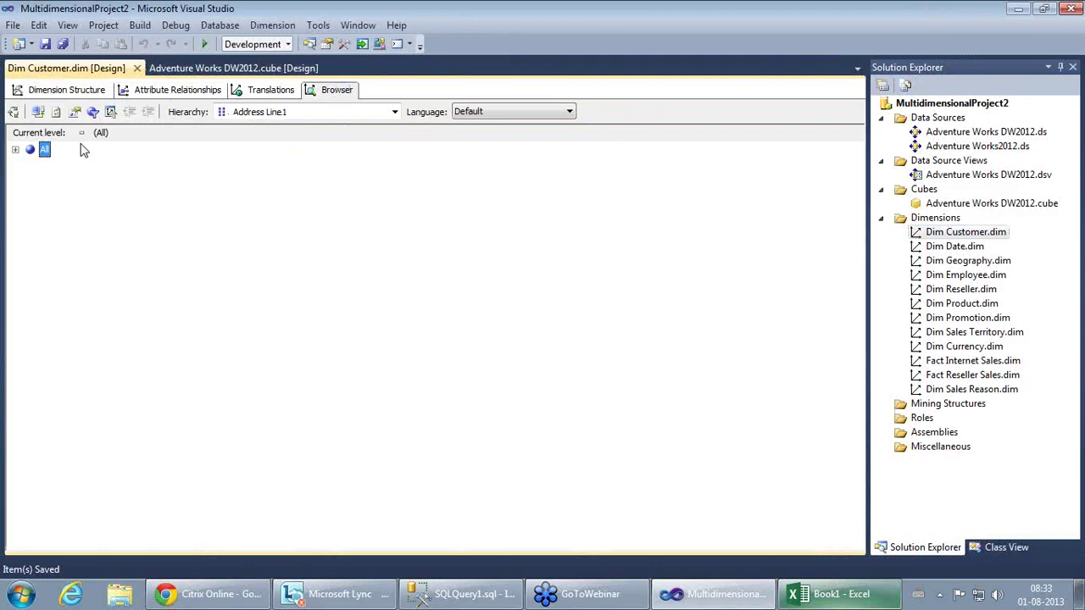
{"action": "left_click", "coordinate": [292, 115]}
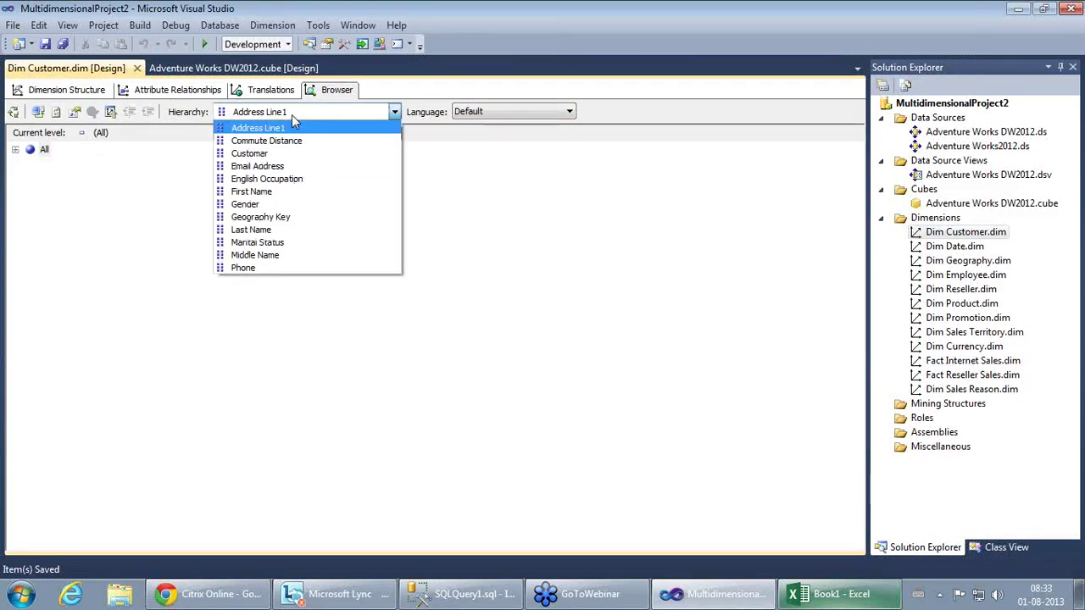
{"action": "left_click", "coordinate": [270, 157]}
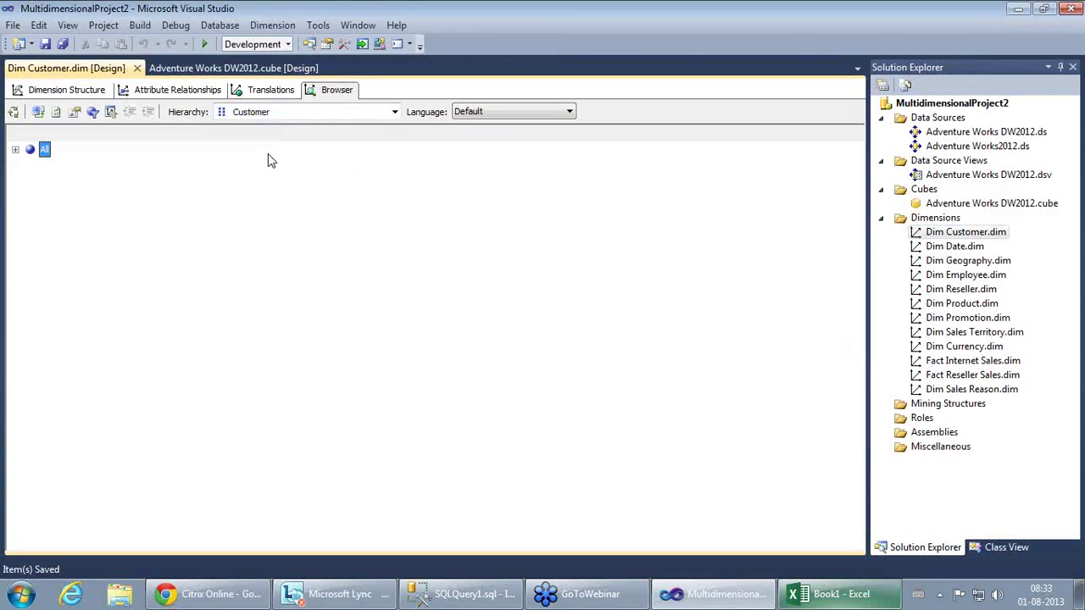
{"action": "left_click", "coordinate": [15, 150]}
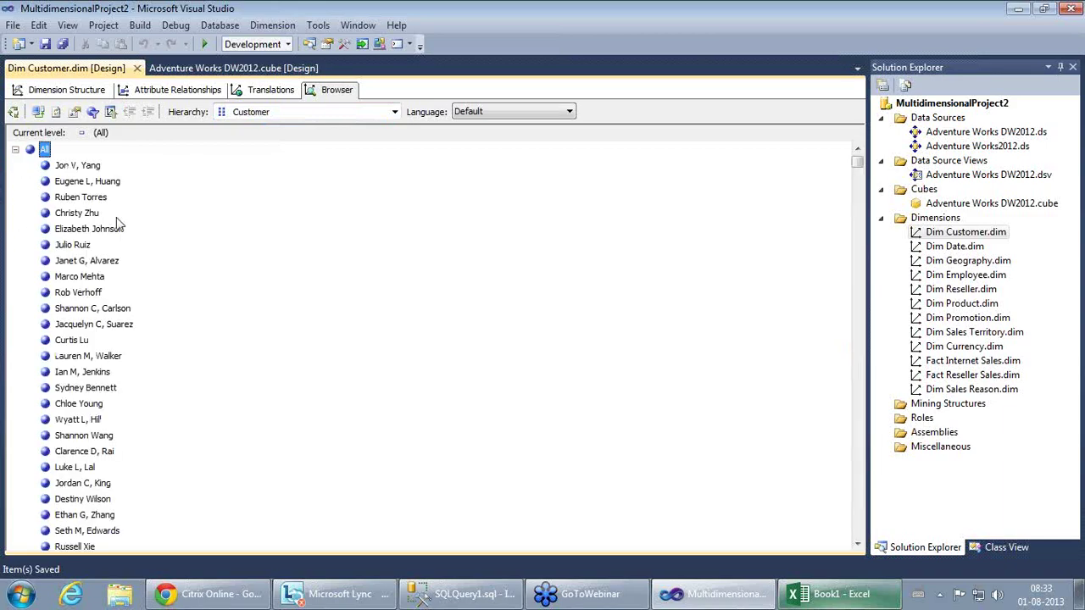
Step: Turn on writeback for the Customer hierarchy from its first customer member
{"action": "left_click", "coordinate": [80, 167]}
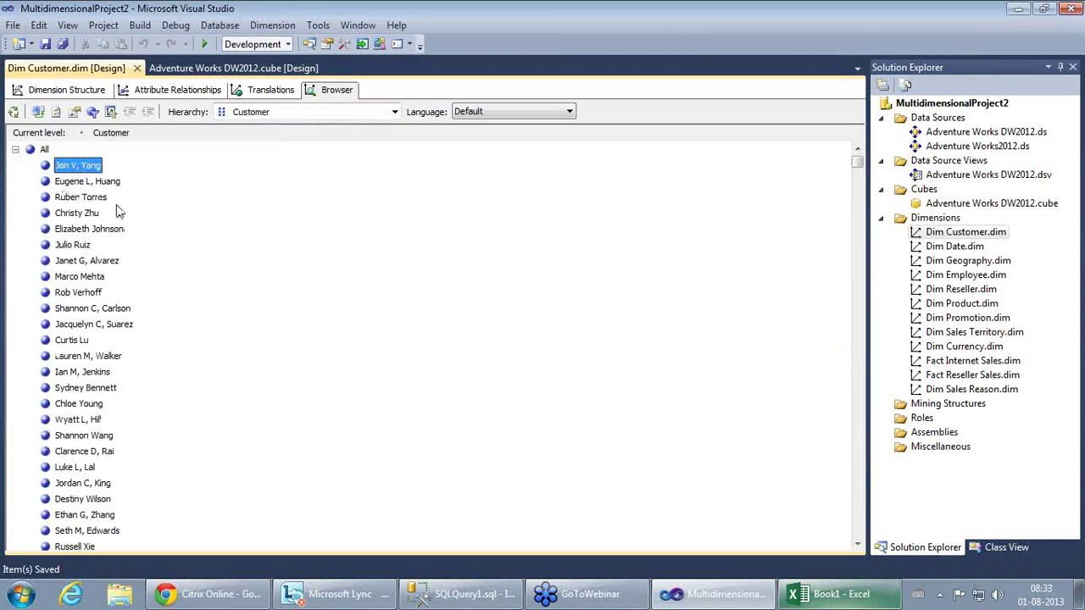
{"action": "left_click", "coordinate": [73, 215]}
{"action": "left_click", "coordinate": [86, 170]}
{"action": "right_click", "coordinate": [91, 173]}
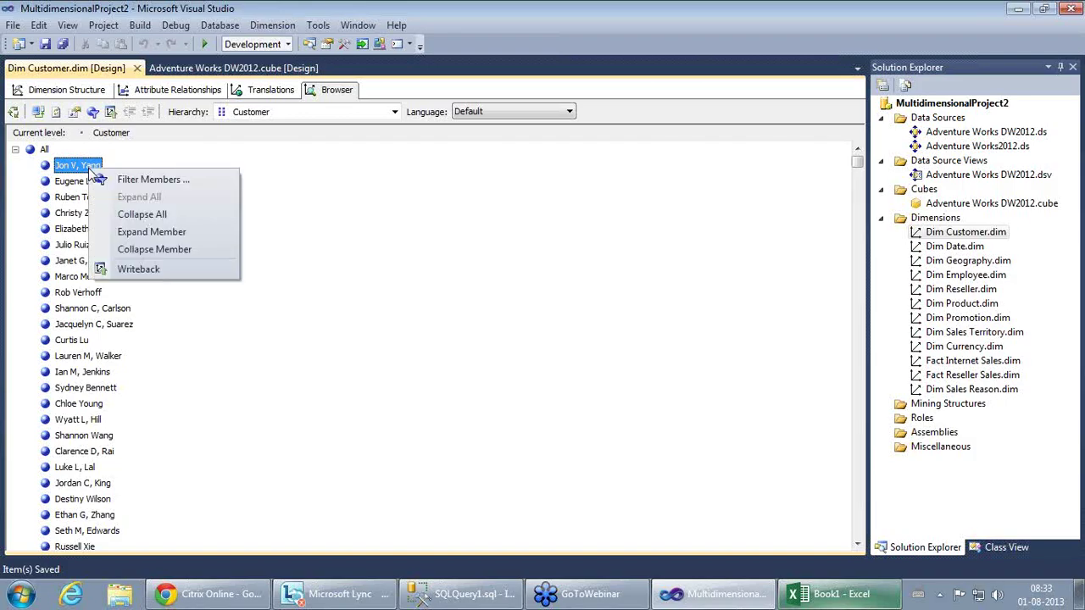
{"action": "left_click", "coordinate": [145, 273]}
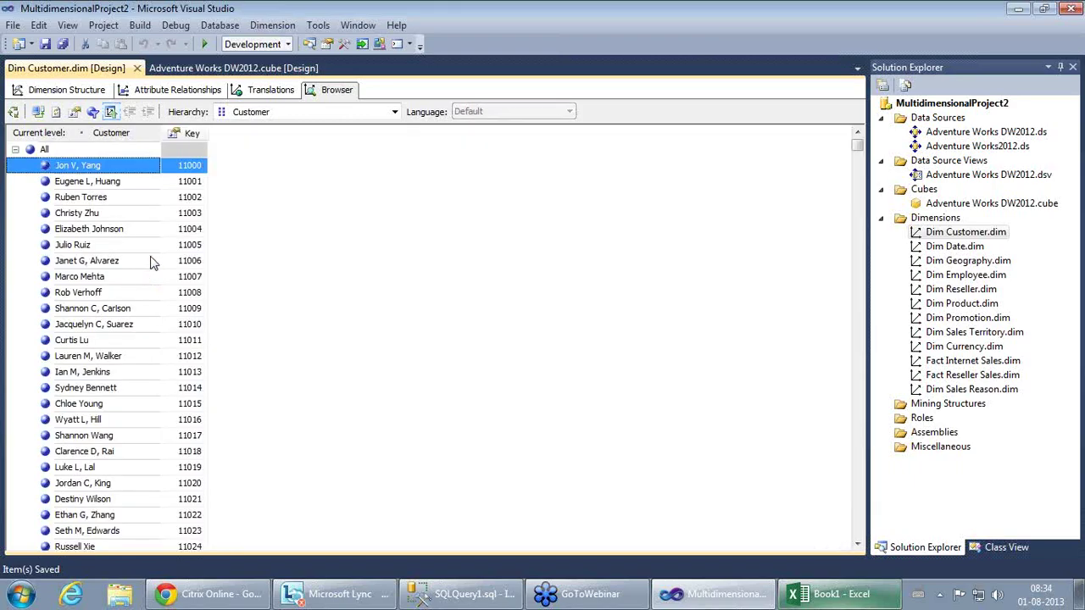
Step: Try to rename the first customer member by appending 123 to the full name, dismissing any error messages
{"action": "right_click", "coordinate": [107, 172]}
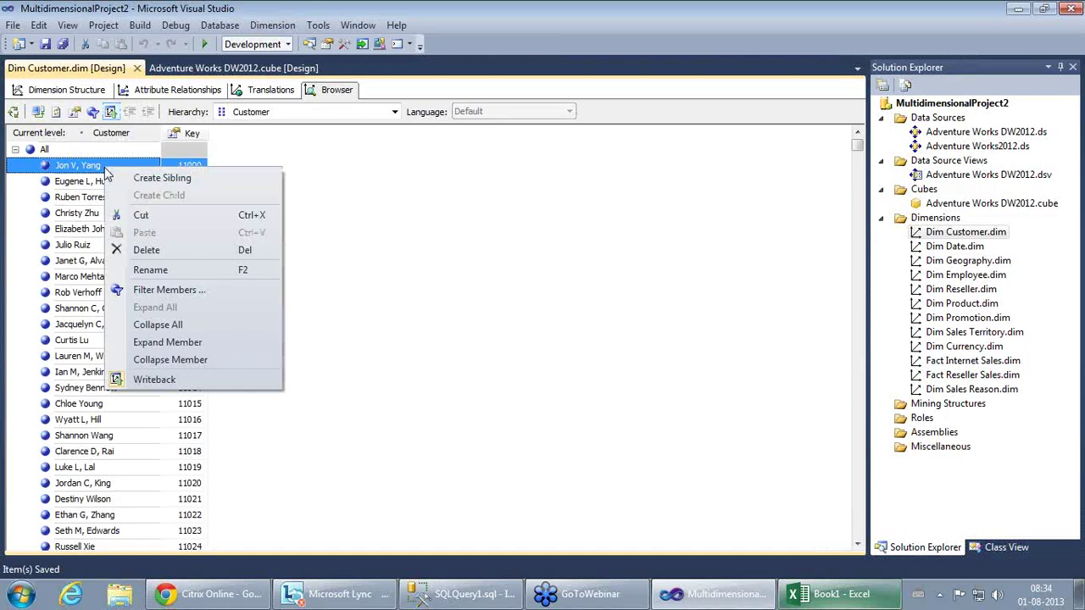
{"action": "left_click", "coordinate": [103, 167]}
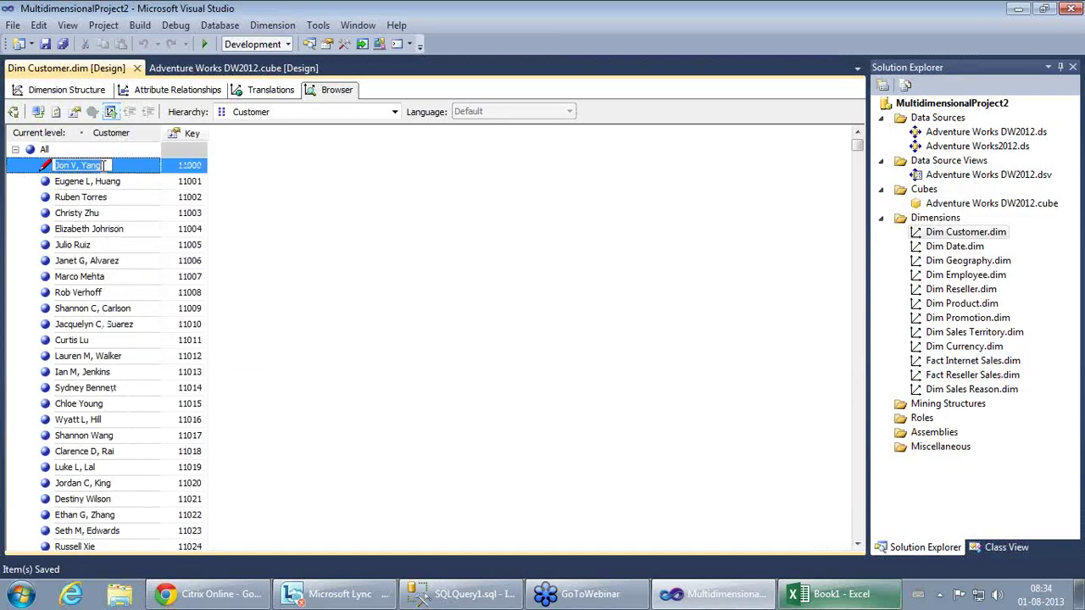
{"action": "left_click", "coordinate": [106, 165]}
{"action": "type", "text": "123"}
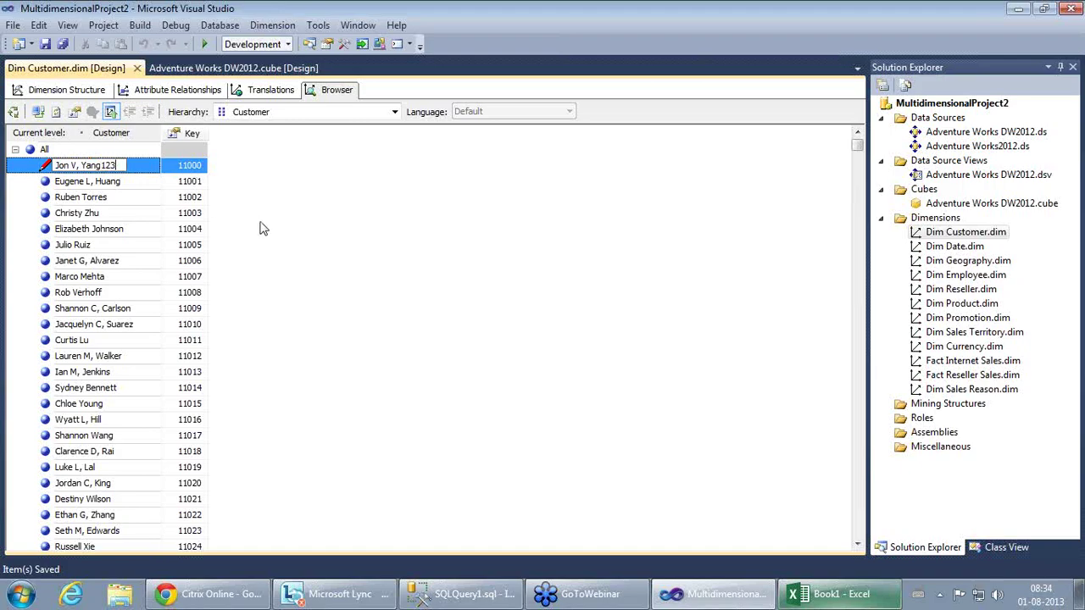
{"action": "key", "text": "Return"}
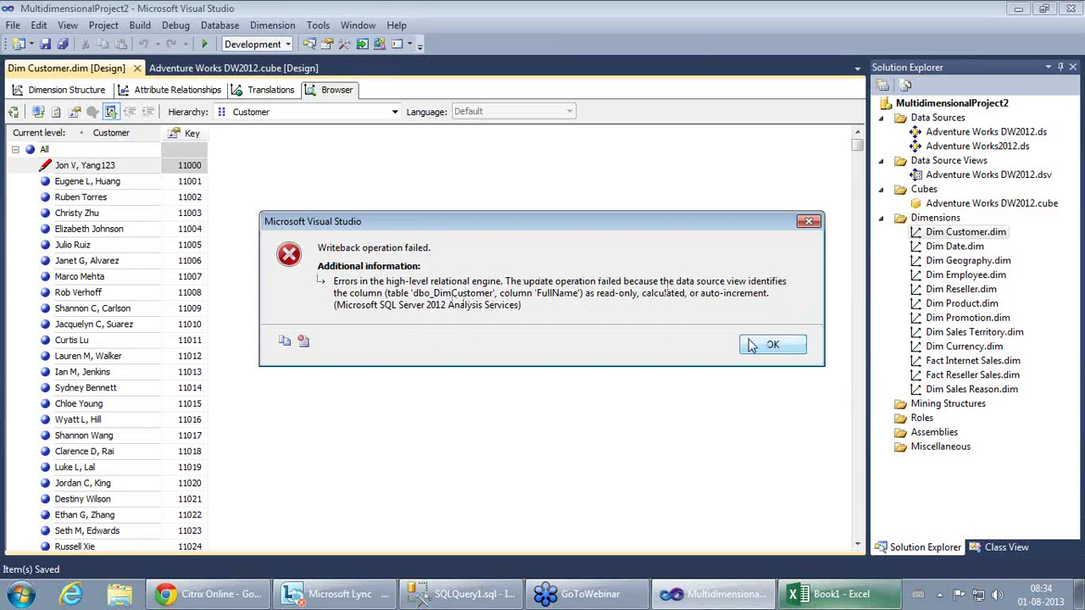
{"action": "left_click", "coordinate": [809, 221]}
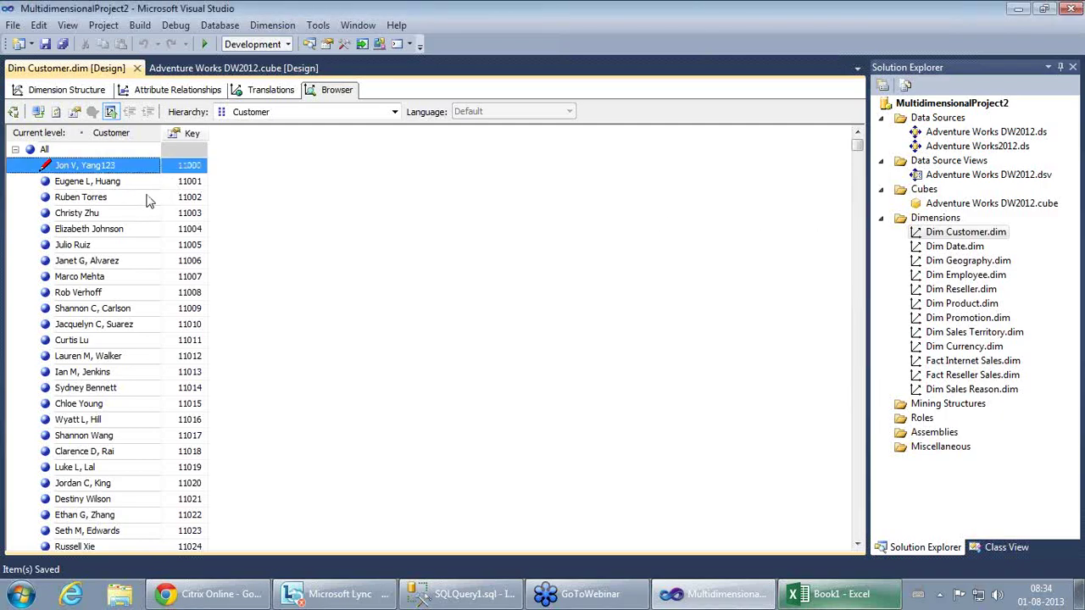
{"action": "left_click", "coordinate": [113, 184]}
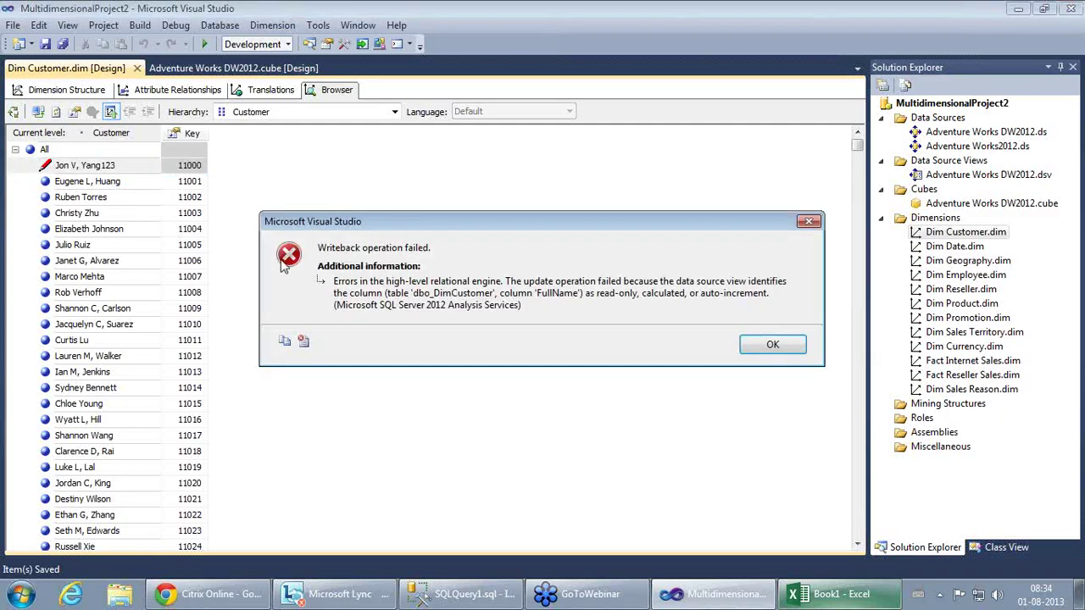
{"action": "left_click", "coordinate": [807, 224]}
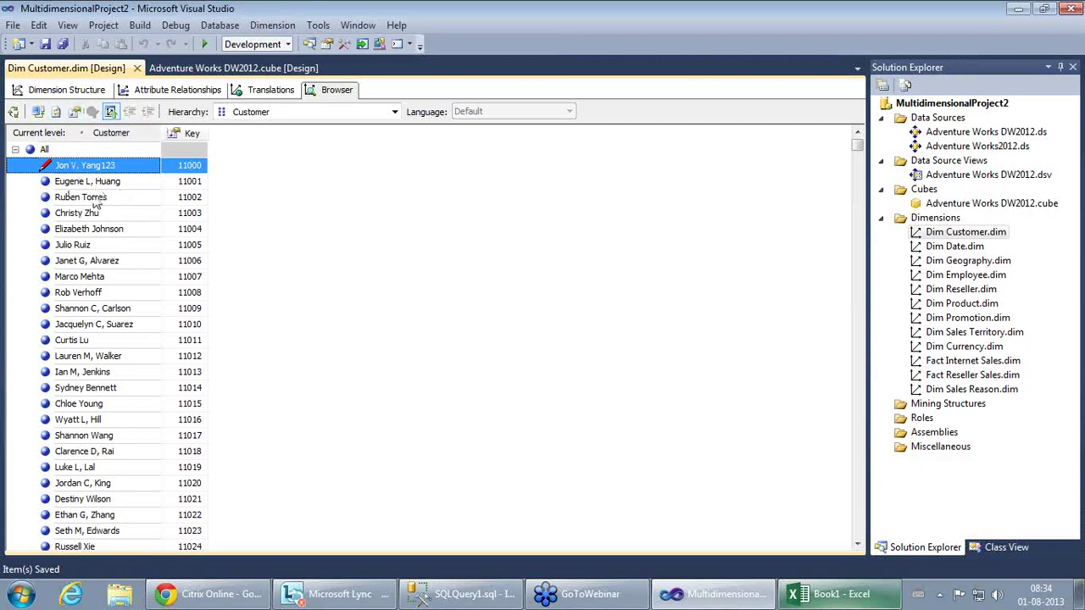
Step: Show the Last Name member property alongside the customer members
{"action": "left_click", "coordinate": [75, 112]}
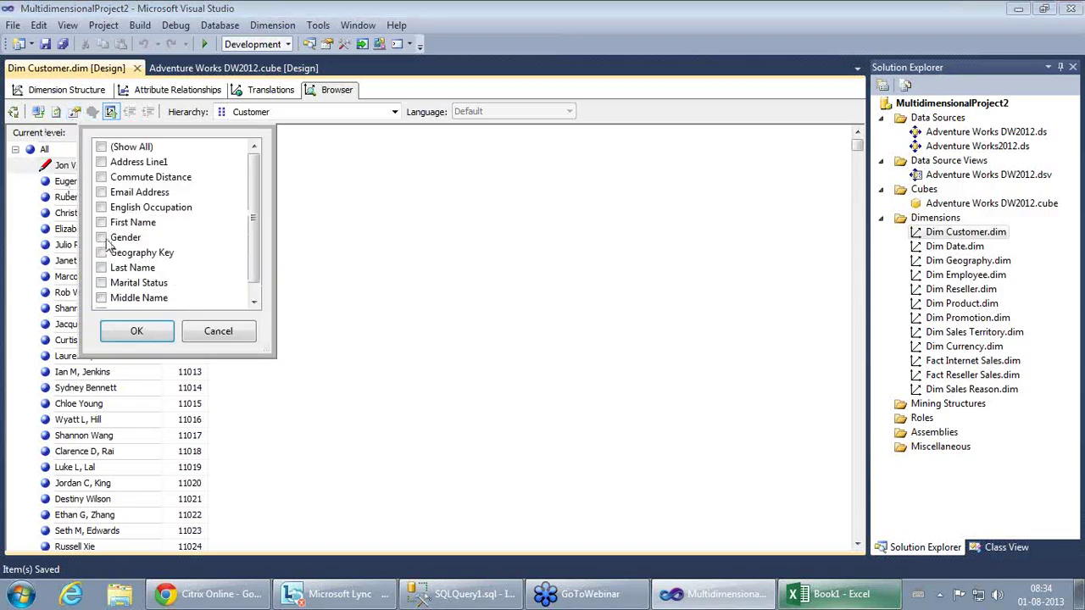
{"action": "left_click", "coordinate": [253, 303]}
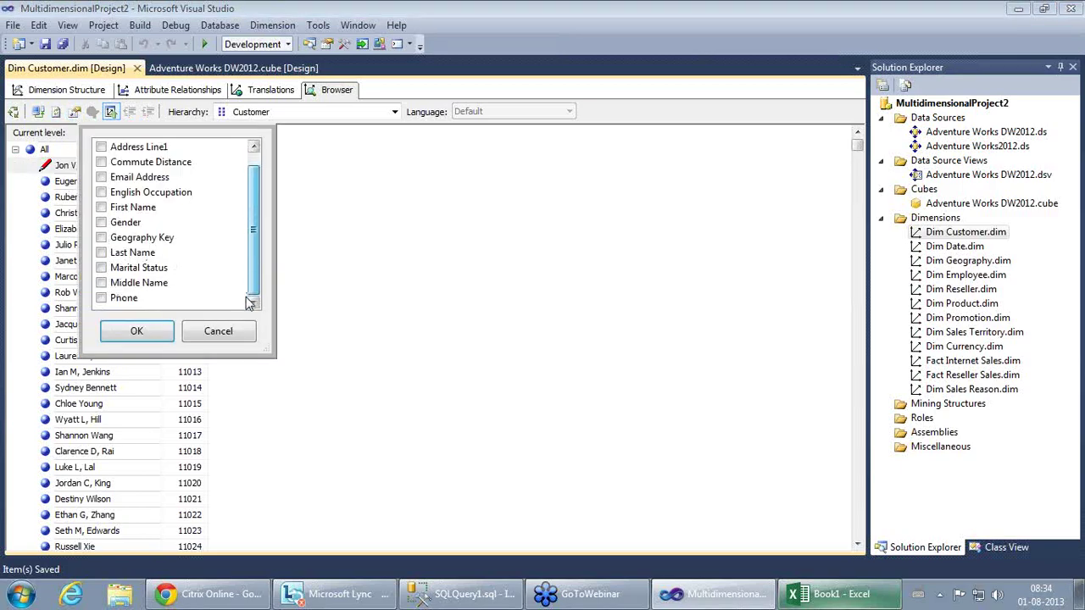
{"action": "left_click", "coordinate": [101, 252]}
{"action": "left_click", "coordinate": [127, 333]}
Step: Try to write back the first customer's last name with 123 appended
{"action": "left_click", "coordinate": [242, 170]}
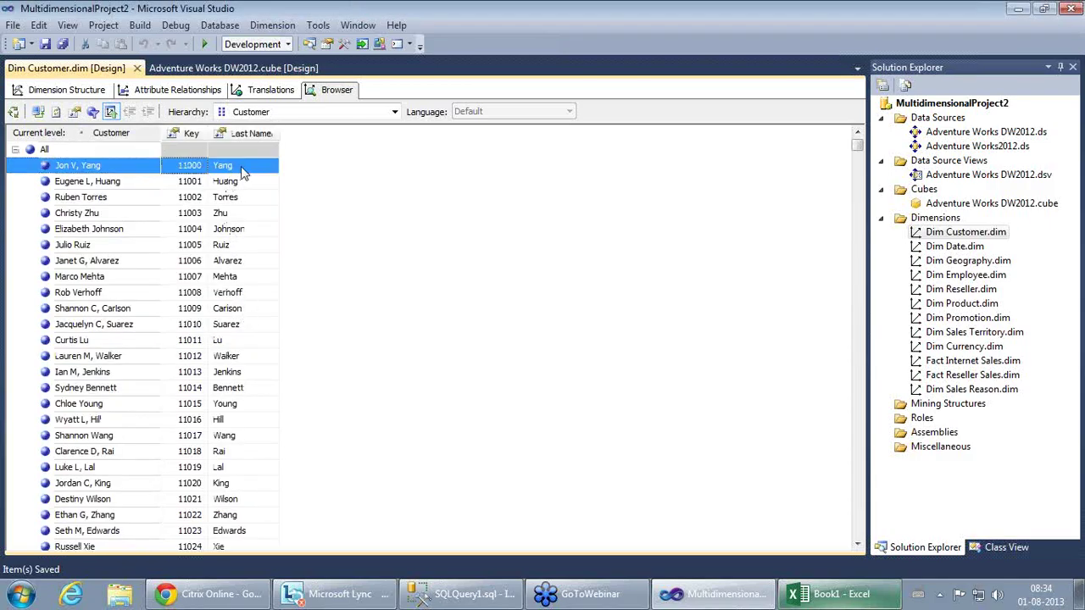
{"action": "right_click", "coordinate": [241, 172]}
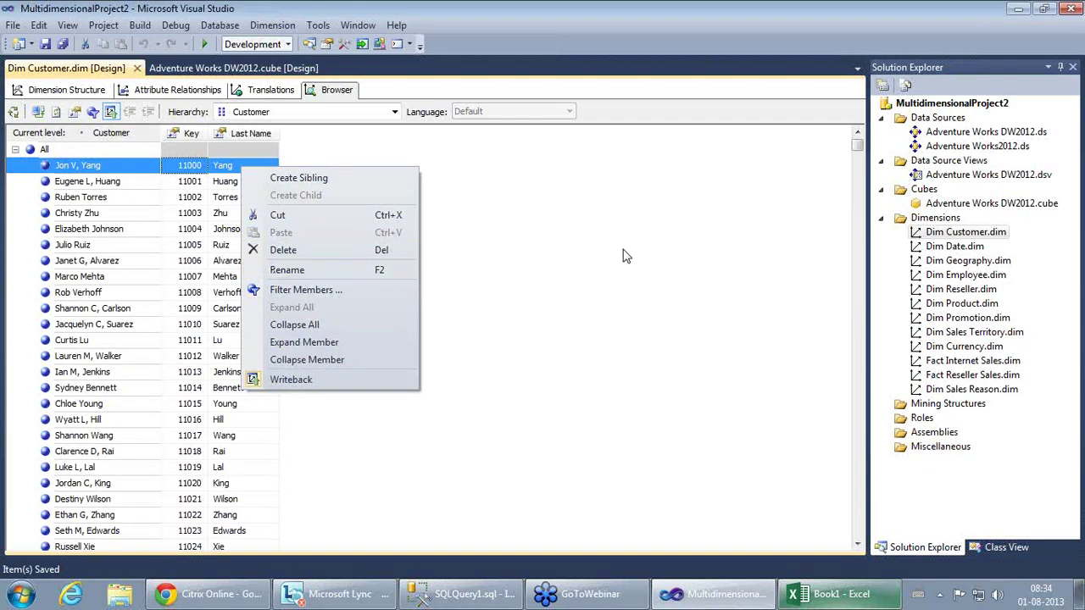
{"action": "left_click", "coordinate": [595, 251]}
{"action": "left_click", "coordinate": [246, 172]}
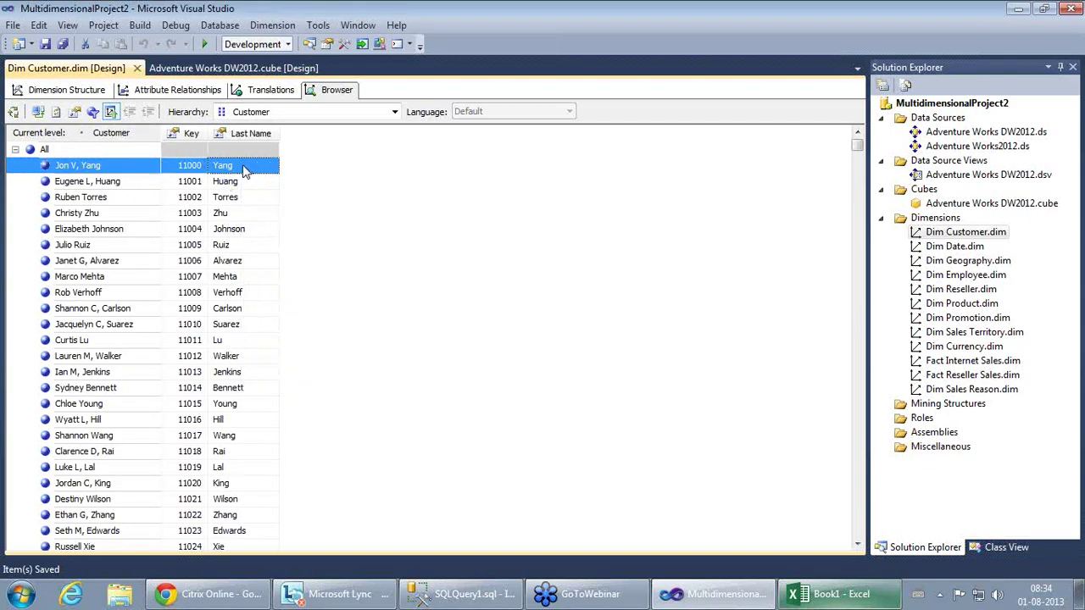
{"action": "left_click", "coordinate": [243, 166]}
{"action": "type", "text": ","}
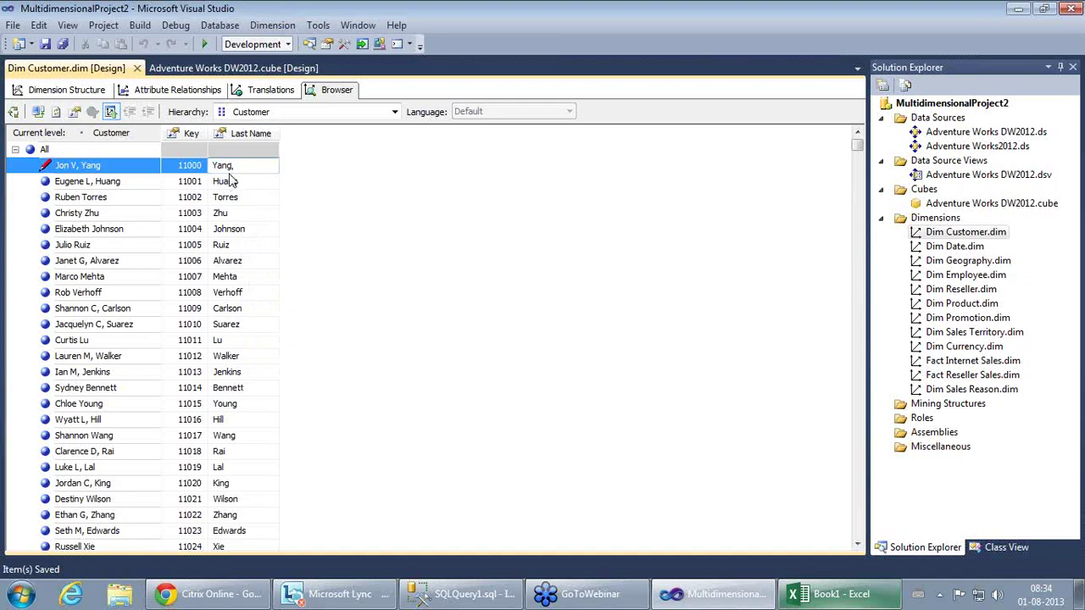
{"action": "key", "text": "BackSpace"}
{"action": "type", "text": "123"}
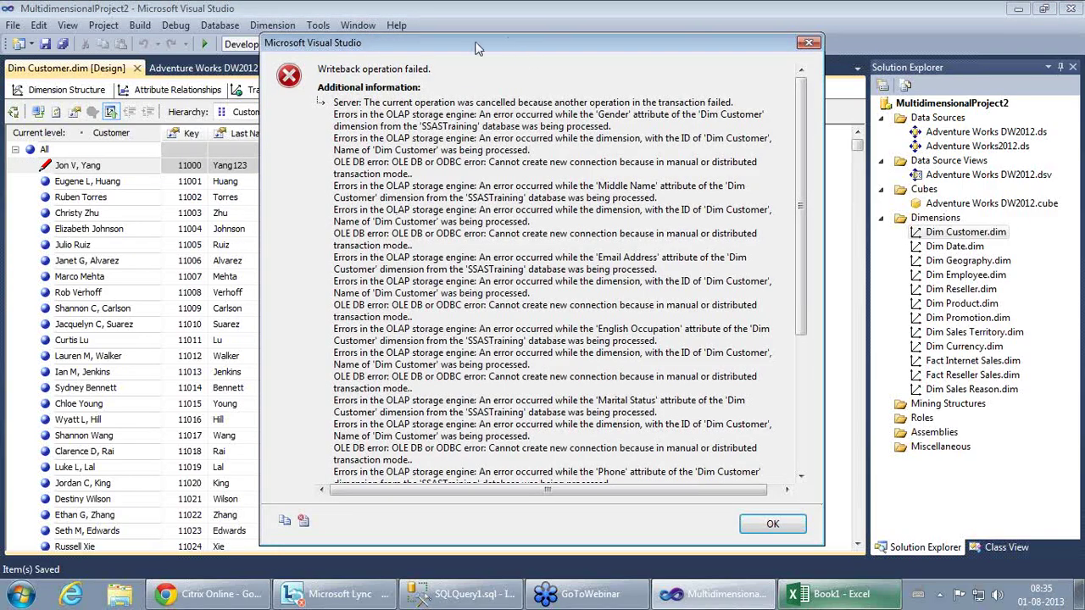
Step: Read through the details of the writeback error message and close it
{"action": "left_click_drag", "start_coordinate": [804, 203], "coordinate": [813, 88]}
{"action": "scroll", "coordinate": [760, 206], "scroll_direction": "down", "scroll_amount": 1}
{"action": "scroll", "coordinate": [776, 288], "scroll_direction": "down", "scroll_amount": 6}
{"action": "scroll", "coordinate": [786, 390], "scroll_direction": "up", "scroll_amount": 7}
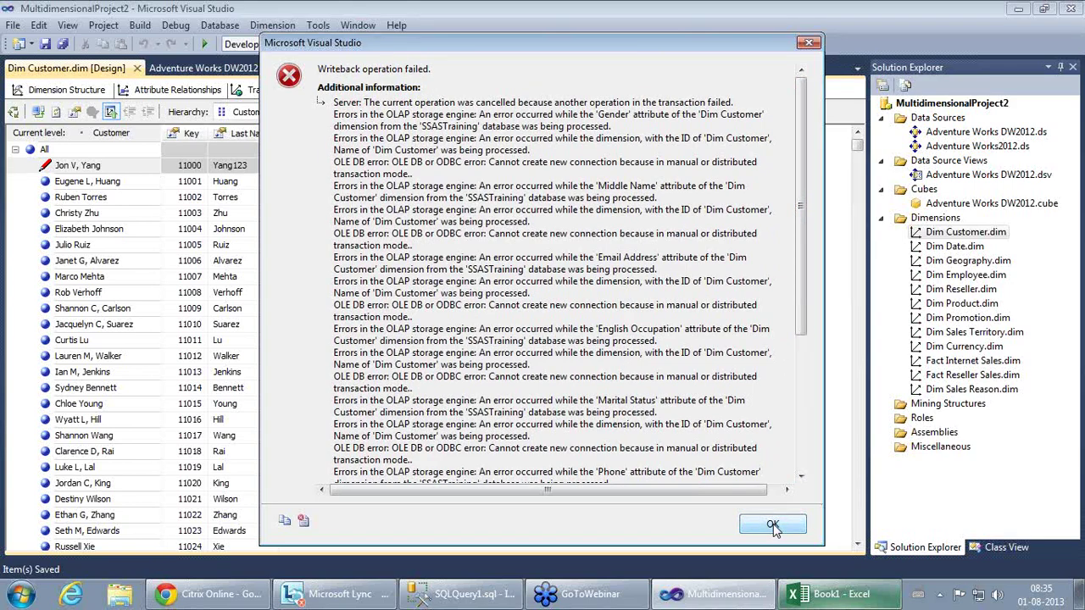
{"action": "left_click", "coordinate": [810, 44]}
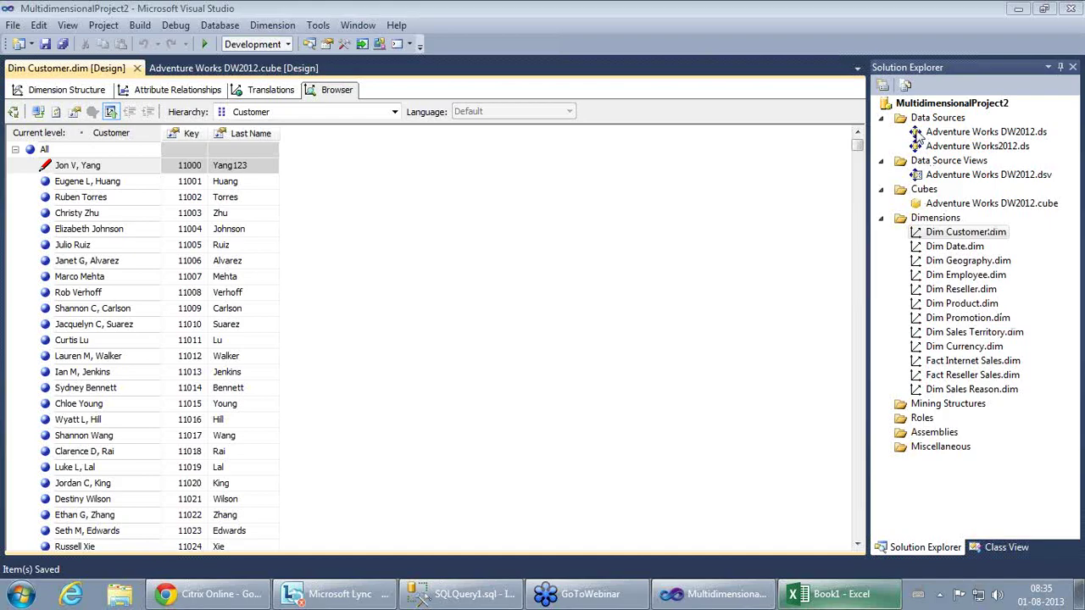
Step: Set MARS Connection to True in the Adventure Works DW2012 data source's connection properties, accept the changes and save
{"action": "double_click", "coordinate": [917, 134]}
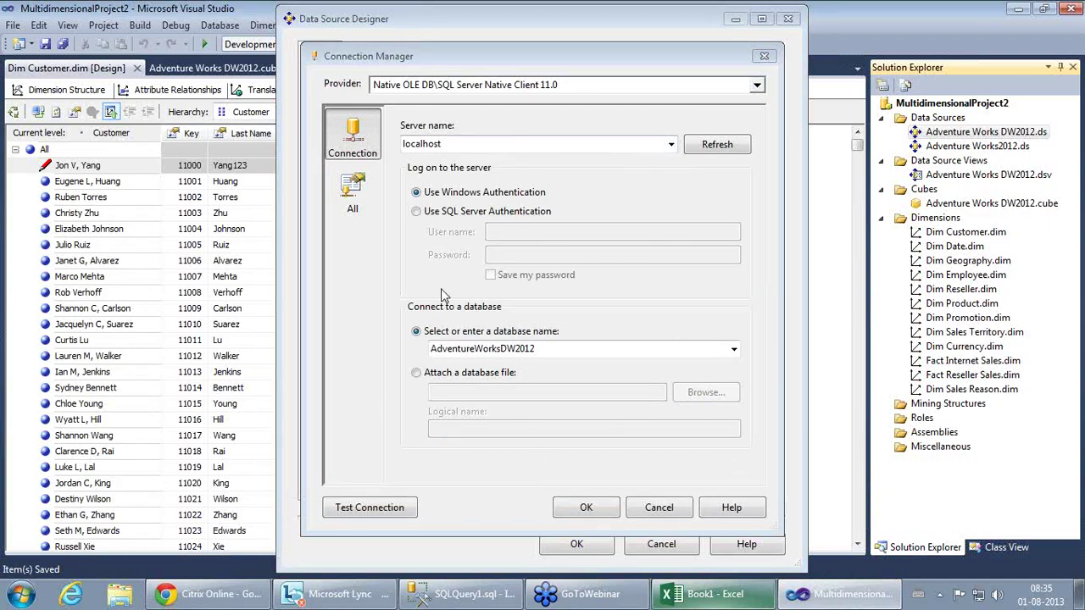
{"action": "left_click", "coordinate": [354, 193]}
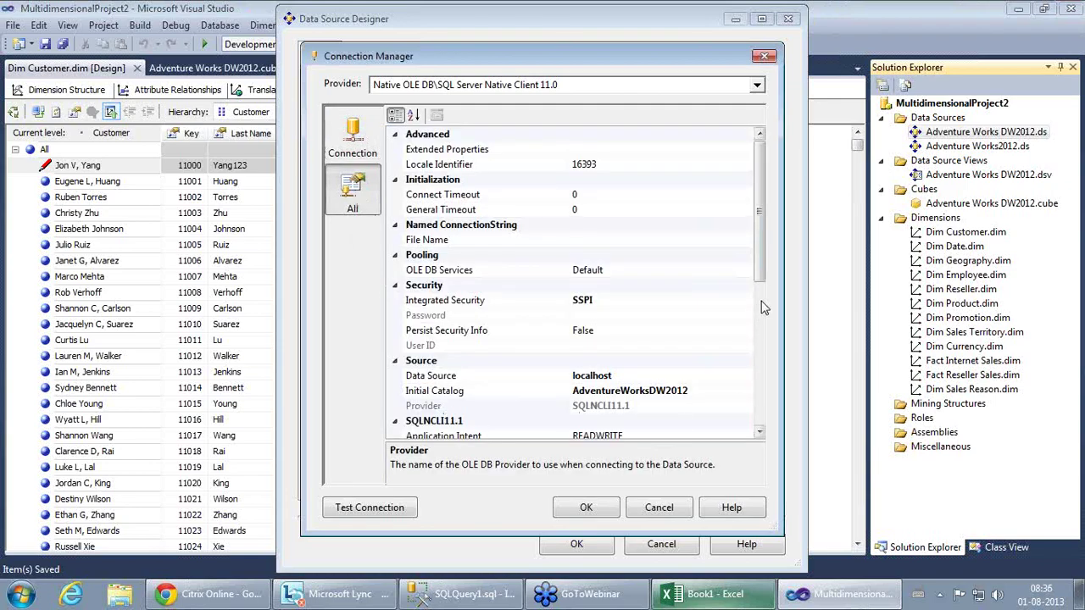
{"action": "left_click_drag", "start_coordinate": [756, 247], "coordinate": [751, 400]}
{"action": "left_click", "coordinate": [439, 257]}
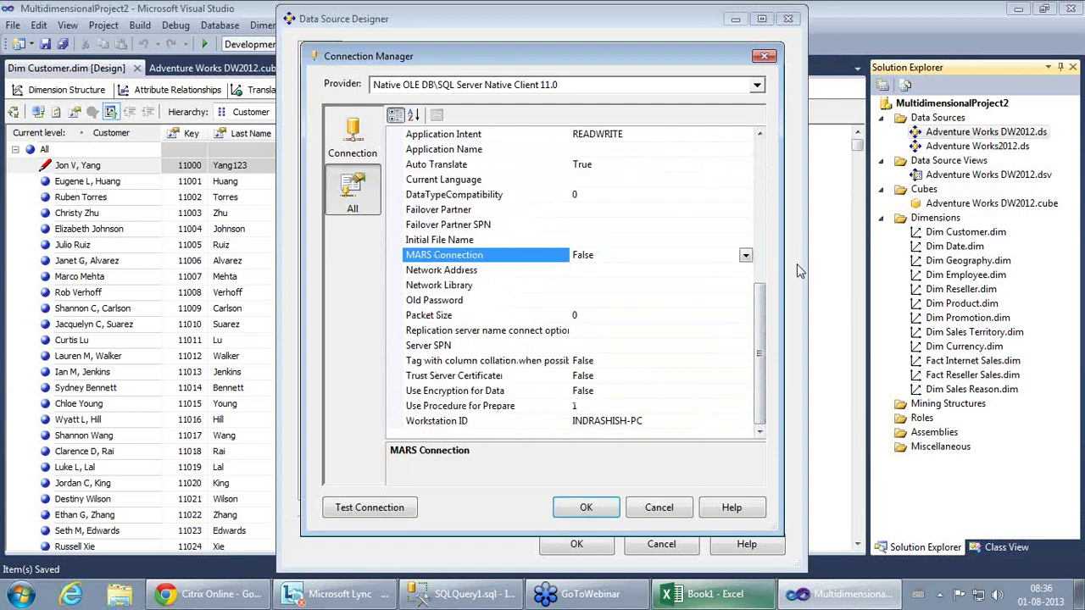
{"action": "left_click", "coordinate": [746, 258]}
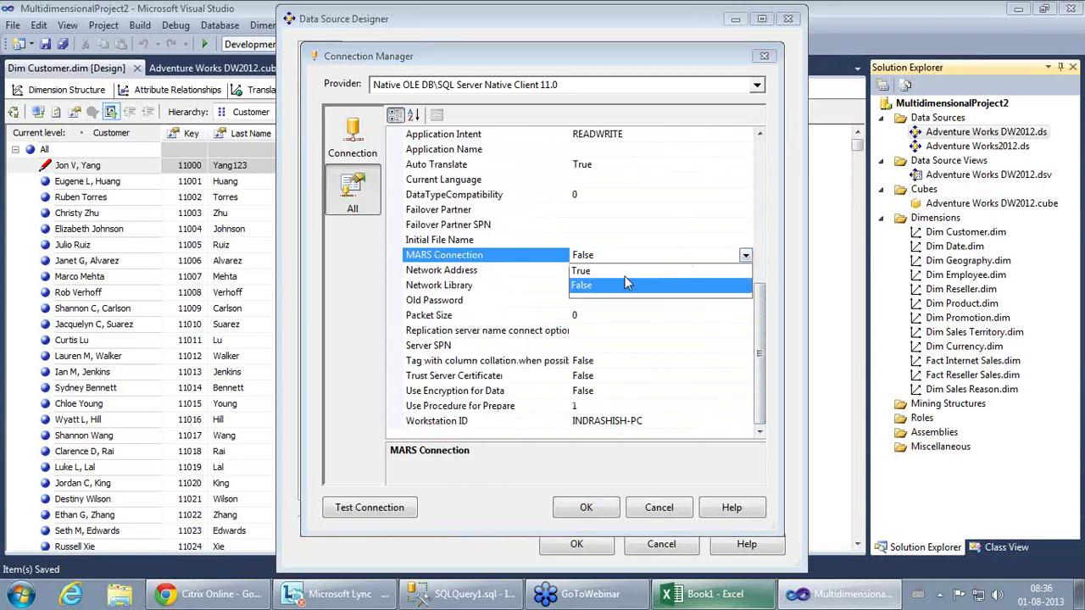
{"action": "left_click", "coordinate": [579, 271]}
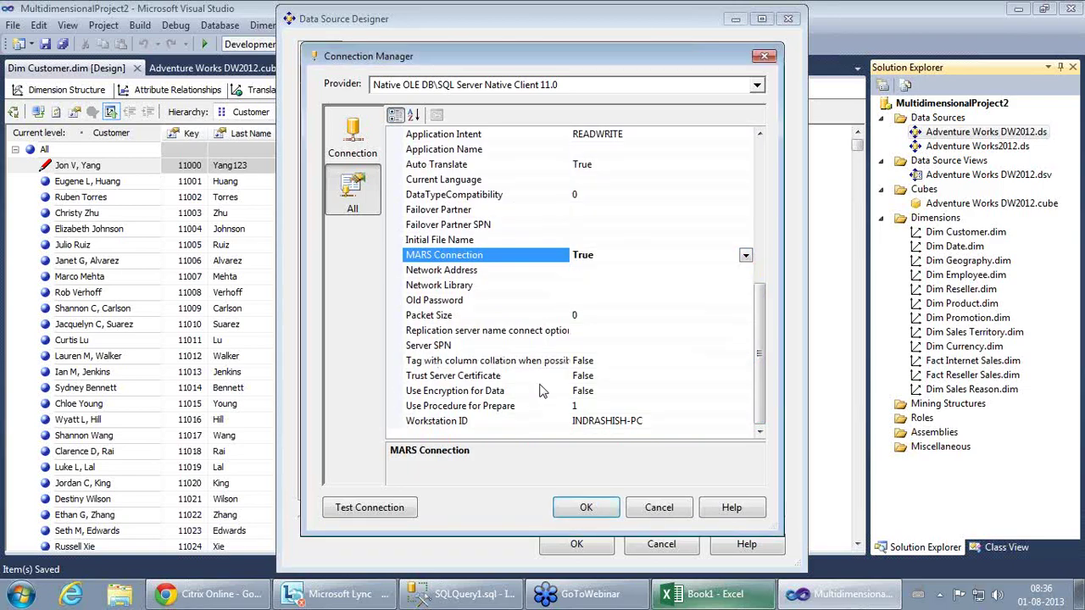
{"action": "left_click", "coordinate": [583, 507]}
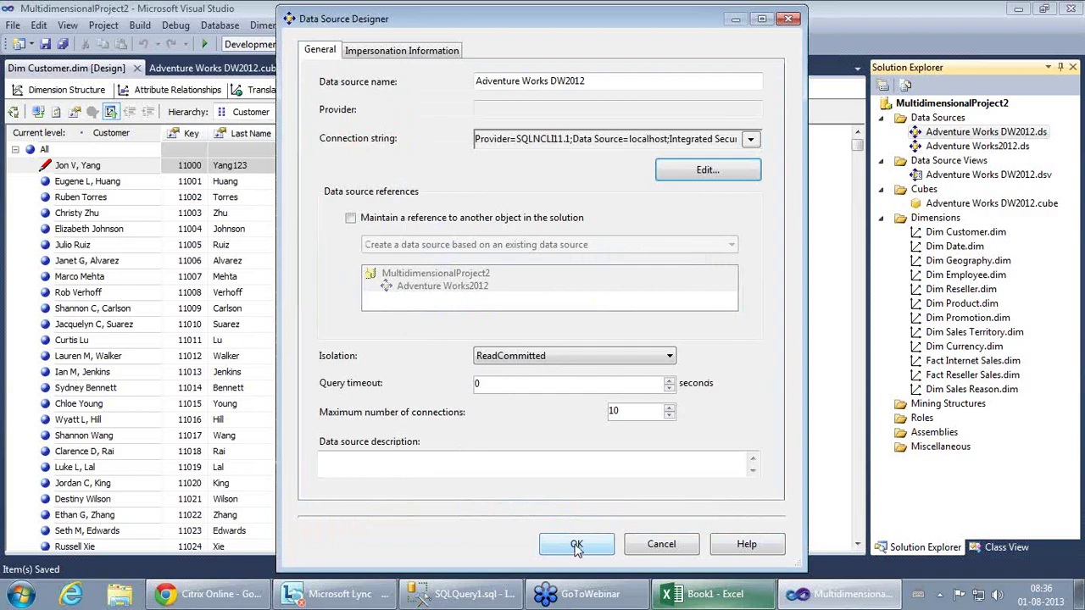
{"action": "left_click", "coordinate": [577, 545]}
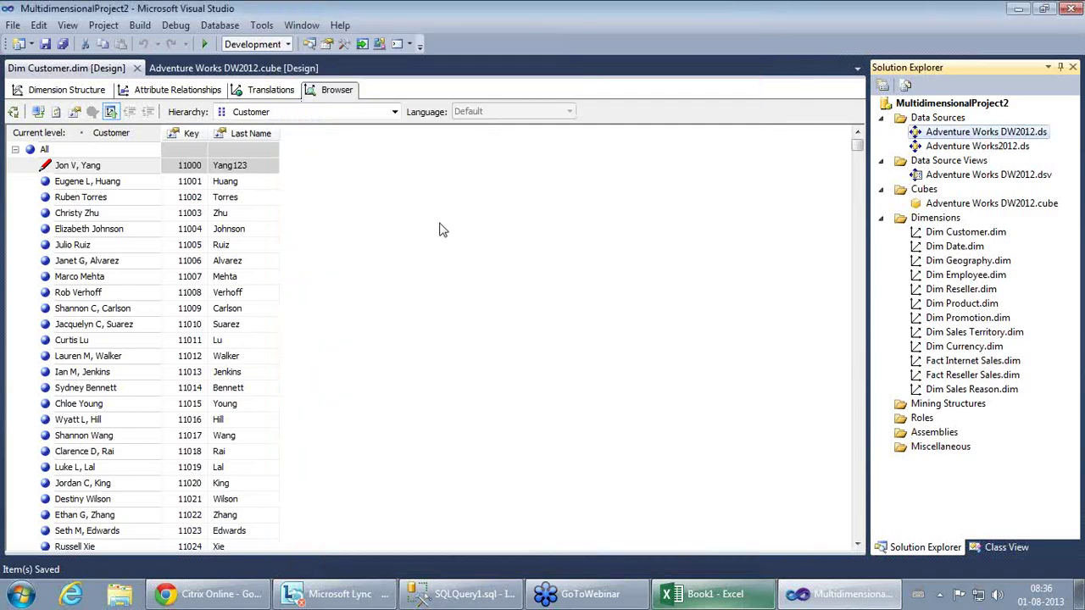
{"action": "left_click", "coordinate": [45, 46]}
Step: Close the Dim Customer designer and start processing that dimension, agreeing to build and deploy the project first
{"action": "left_click", "coordinate": [136, 69]}
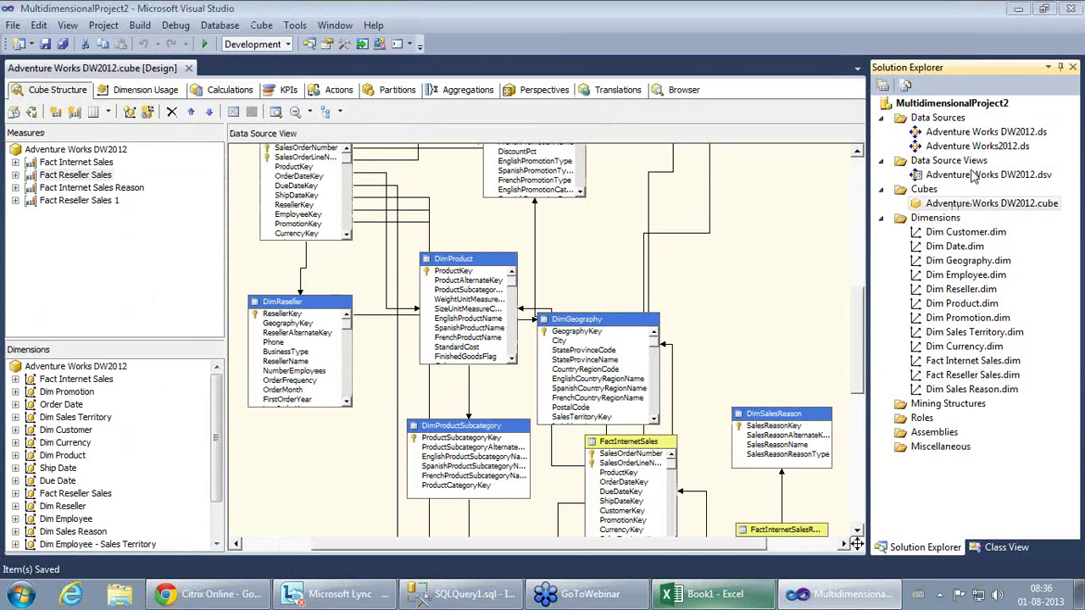
{"action": "right_click", "coordinate": [954, 240]}
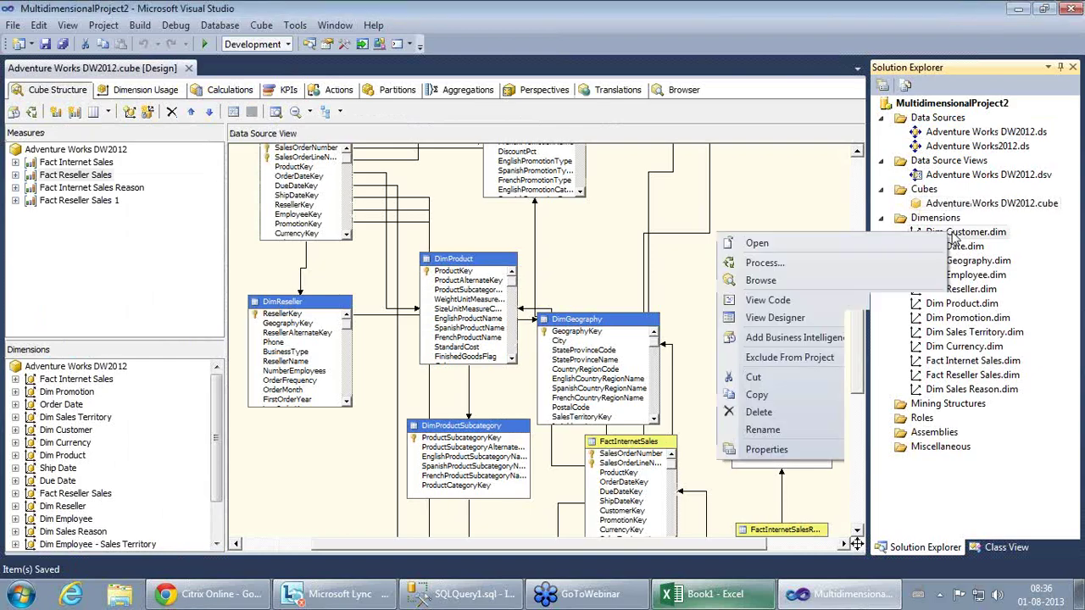
{"action": "left_click", "coordinate": [772, 266]}
{"action": "left_click", "coordinate": [625, 322]}
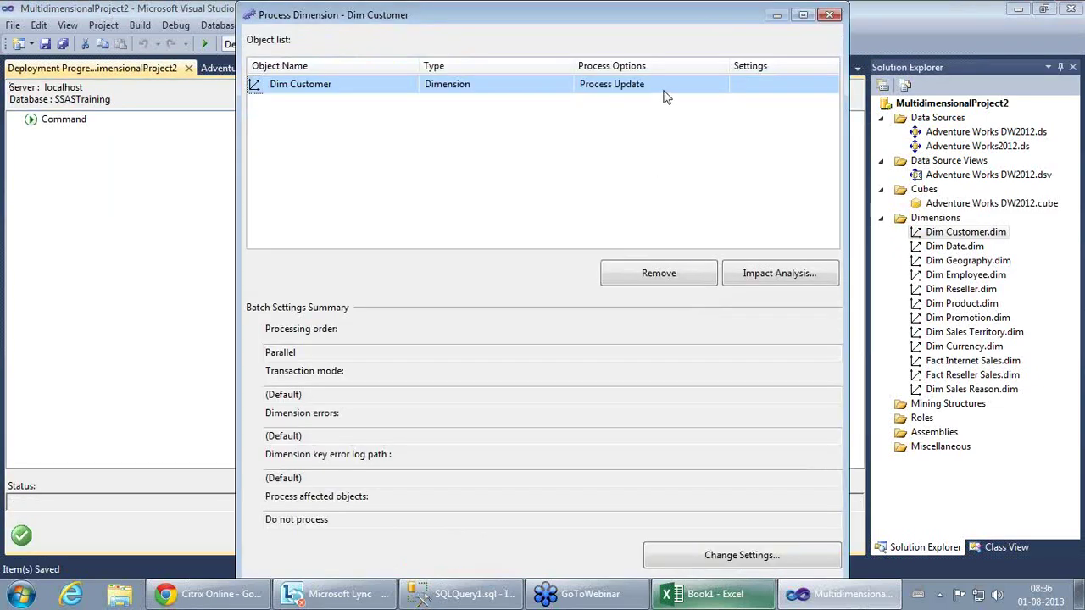
Step: Run a Process Full on the Dim Customer dimension and close the processing windows
{"action": "left_click", "coordinate": [666, 88]}
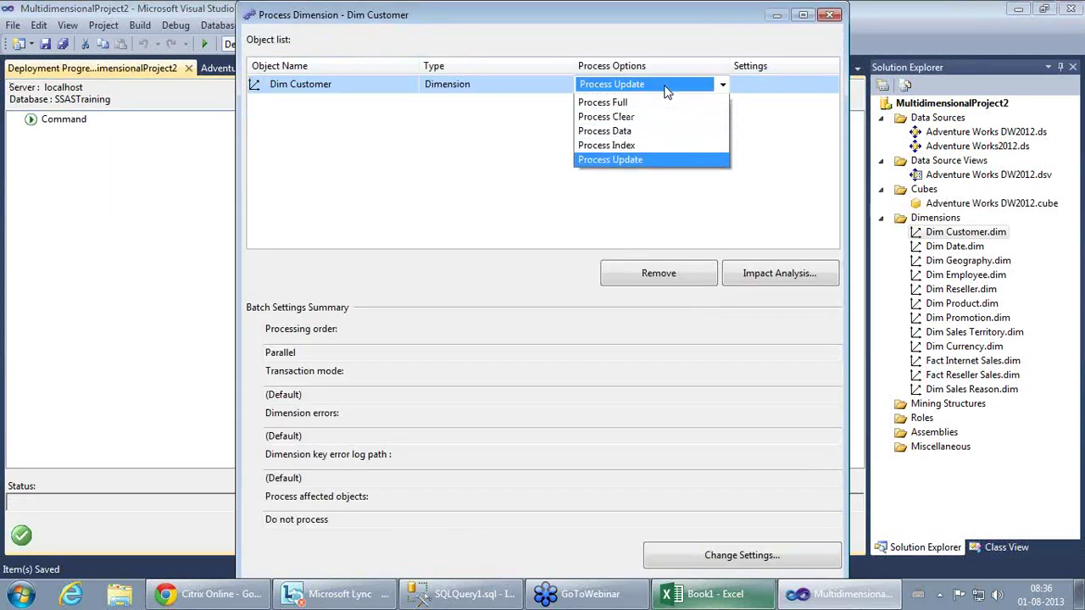
{"action": "left_click", "coordinate": [647, 117]}
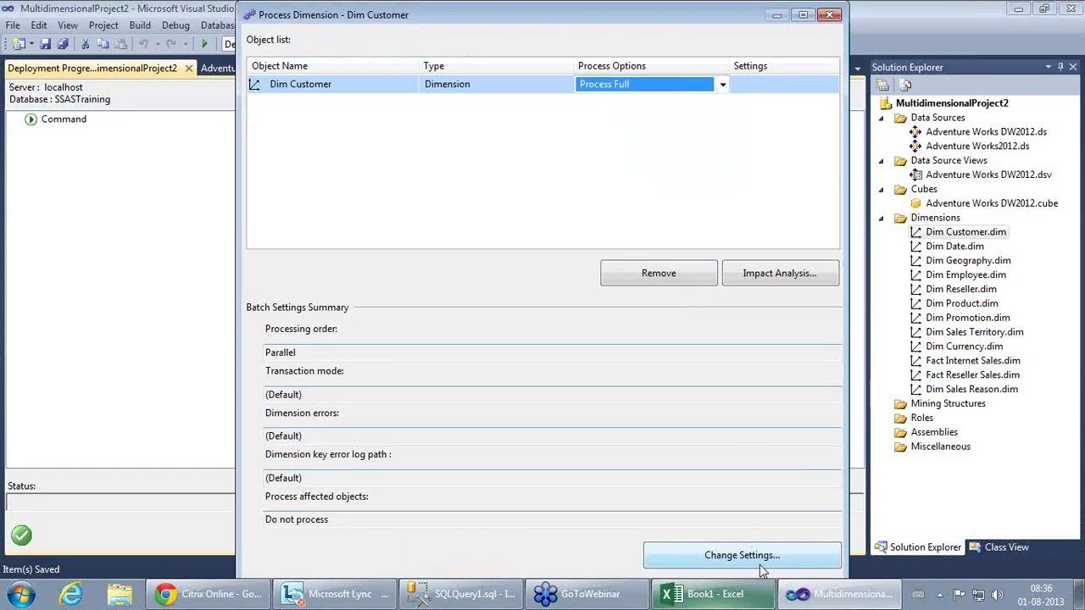
{"action": "left_click", "coordinate": [802, 14]}
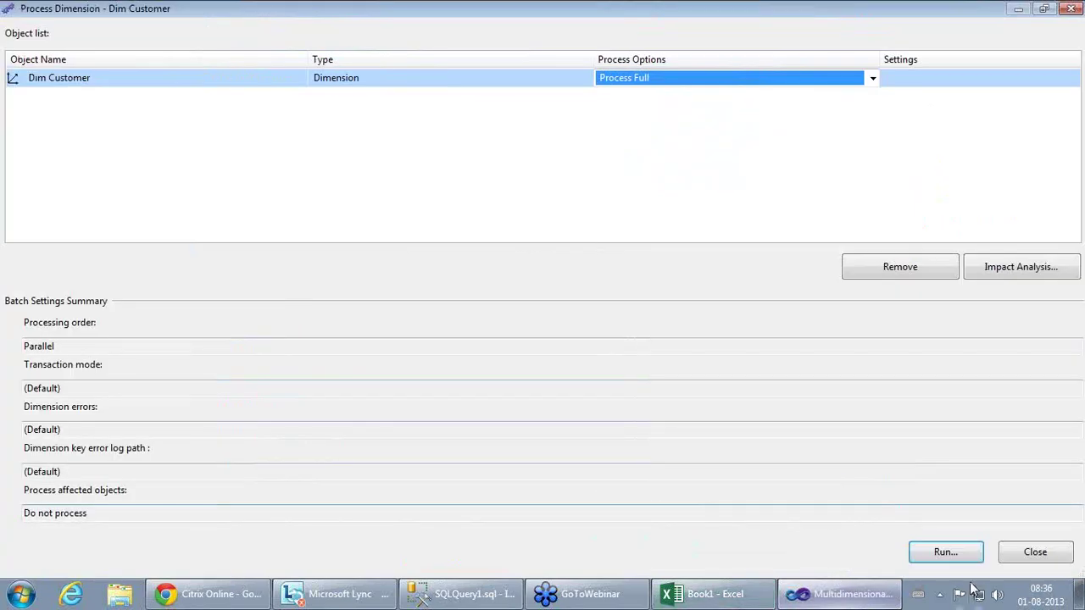
{"action": "left_click", "coordinate": [948, 553]}
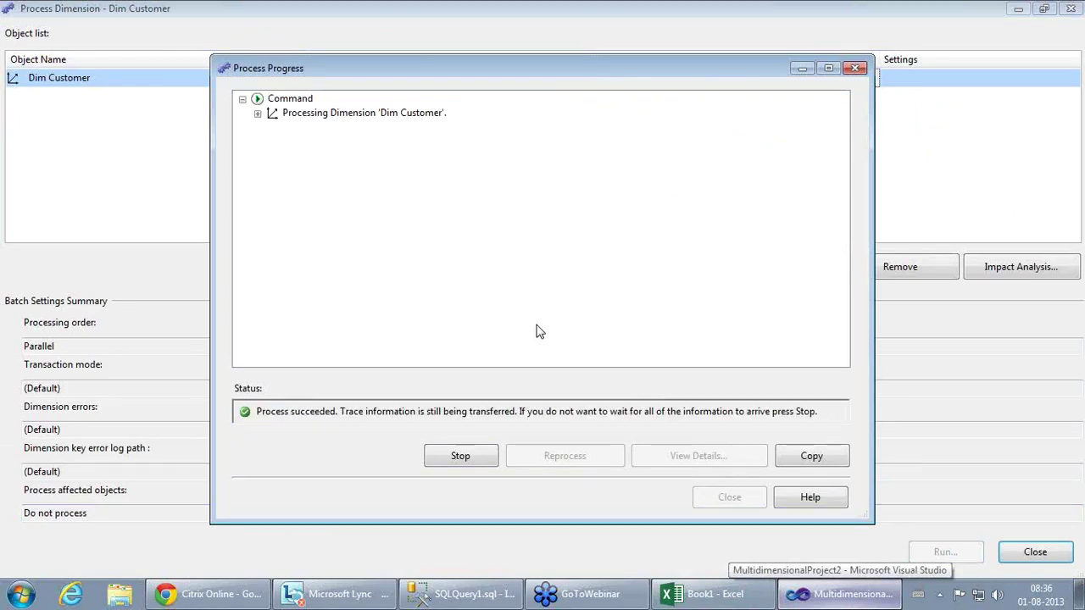
{"action": "left_click", "coordinate": [751, 496]}
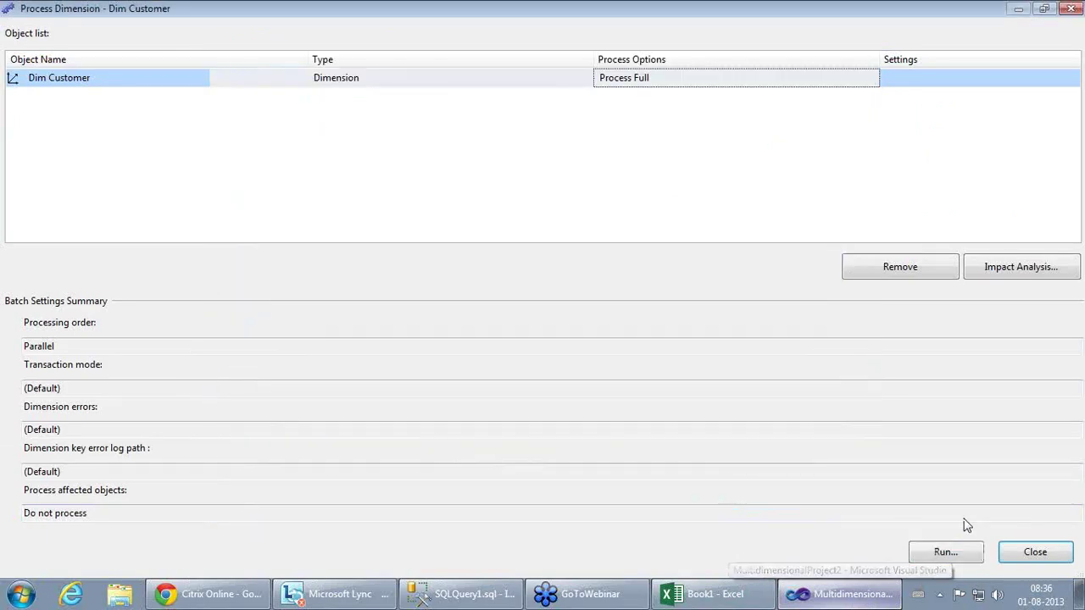
{"action": "left_click", "coordinate": [1041, 559]}
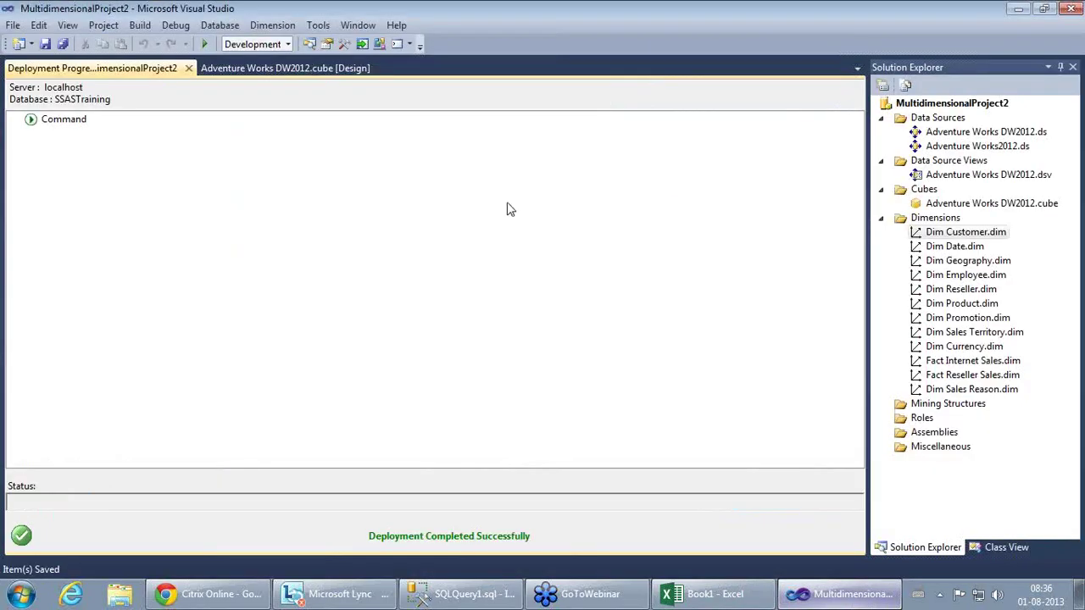
Step: Close the deployment progress view, reopen the Dim Customer dimension and browse all members of its Customer hierarchy
{"action": "middle_click", "coordinate": [189, 72]}
{"action": "double_click", "coordinate": [960, 232]}
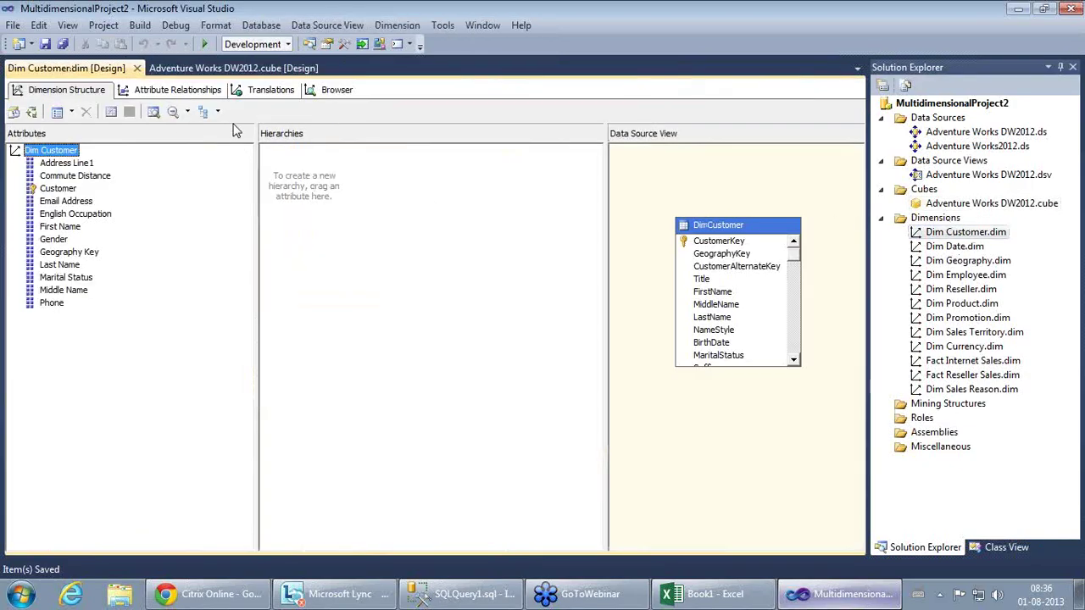
{"action": "left_click", "coordinate": [335, 90]}
{"action": "left_click", "coordinate": [253, 112]}
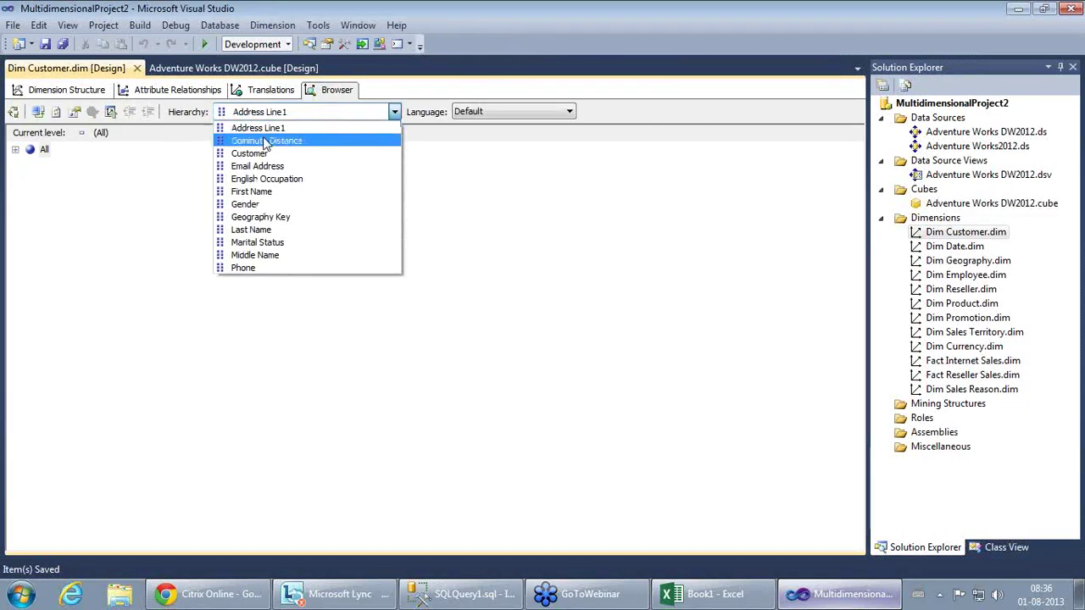
{"action": "left_click", "coordinate": [254, 151]}
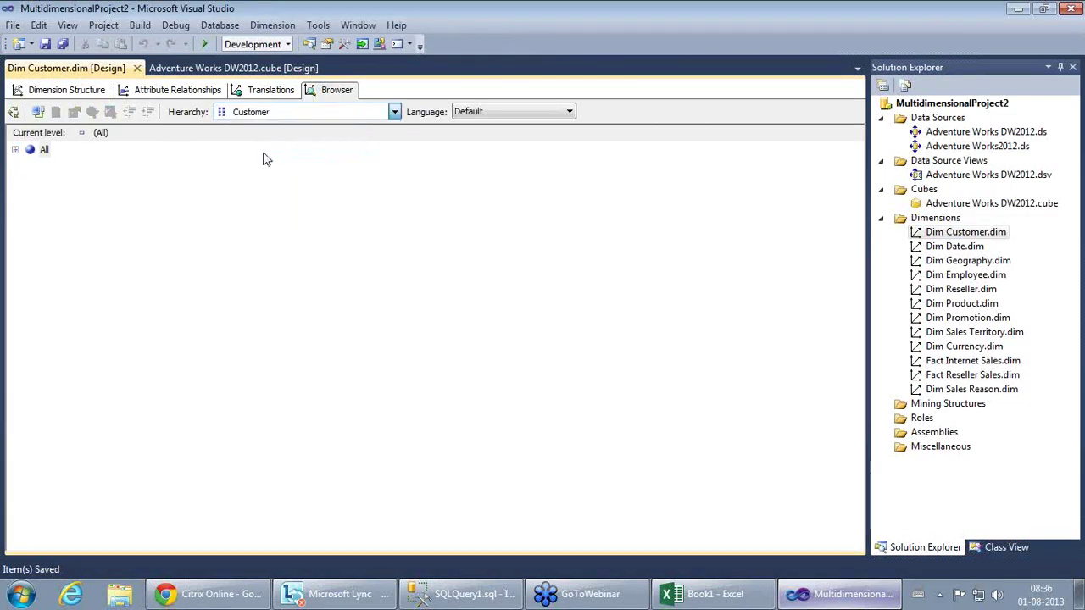
{"action": "left_click", "coordinate": [14, 150]}
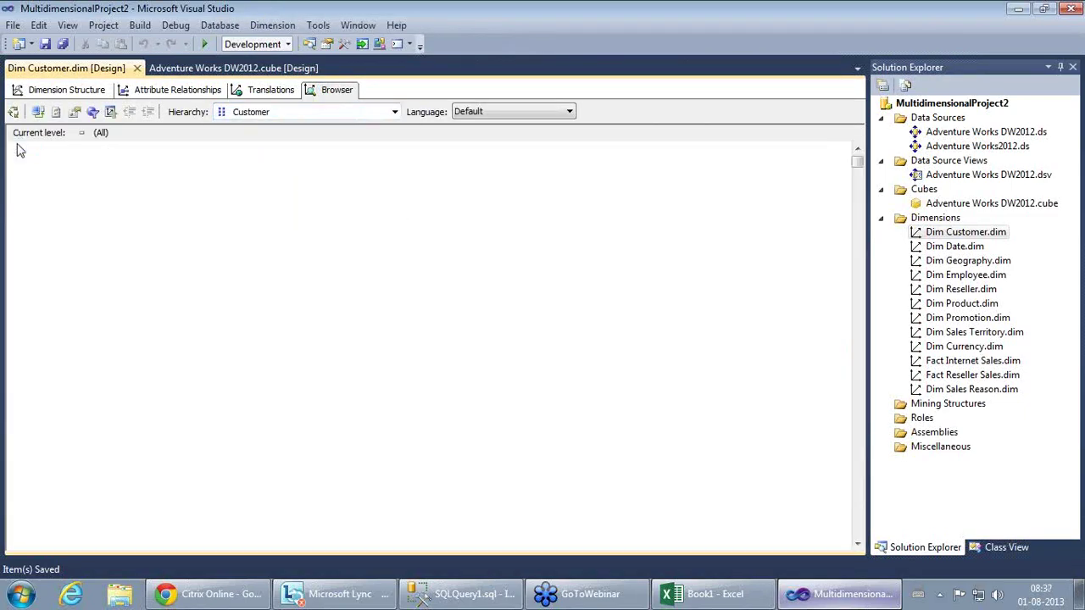
Step: Show the Last Name member property beside the customer members
{"action": "left_click", "coordinate": [74, 112]}
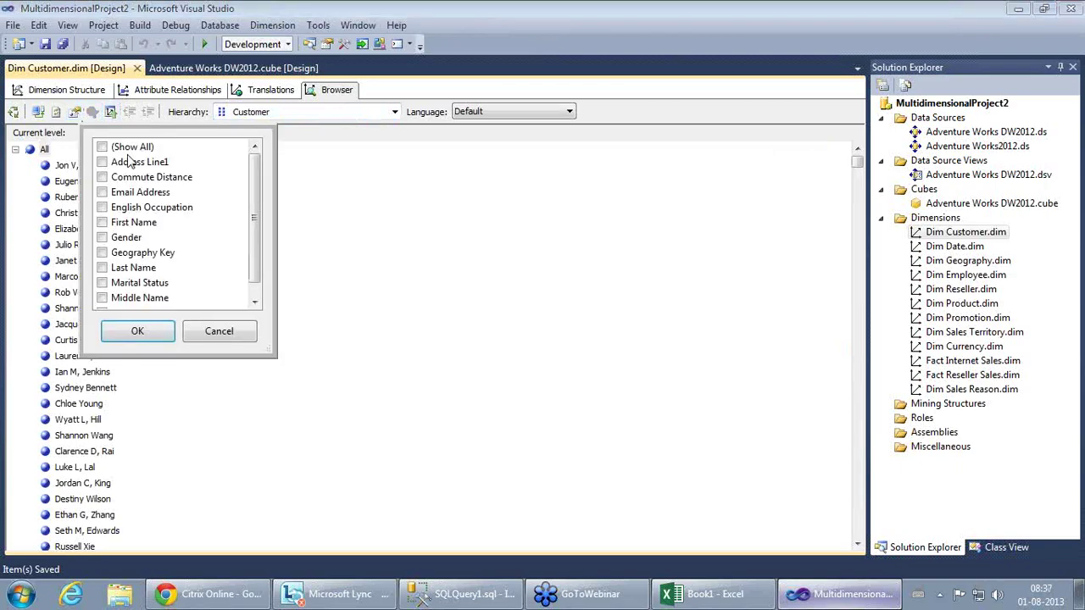
{"action": "left_click", "coordinate": [106, 268]}
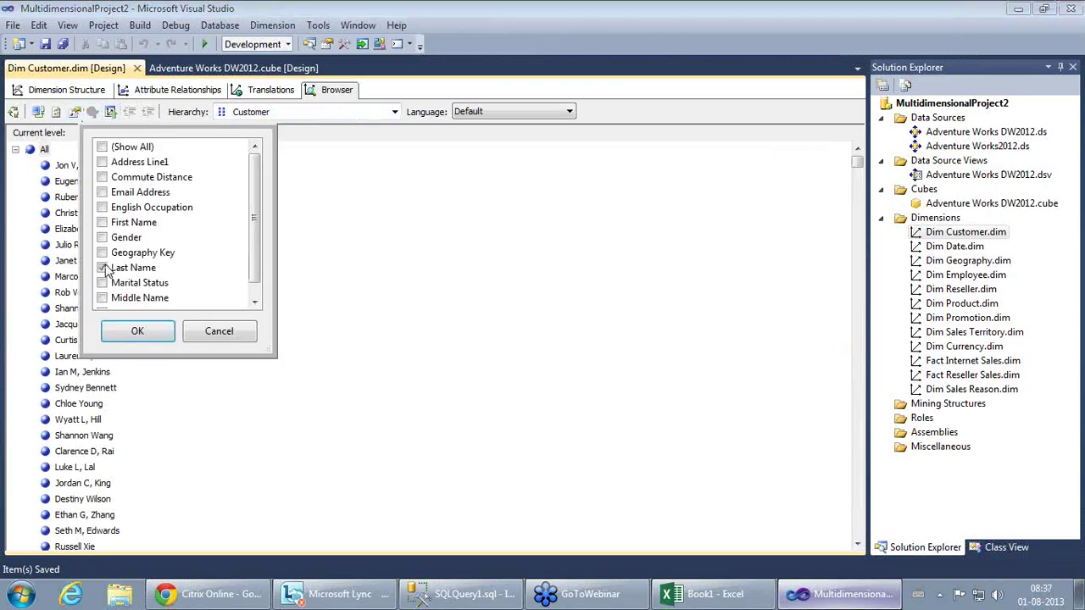
{"action": "left_click", "coordinate": [129, 331]}
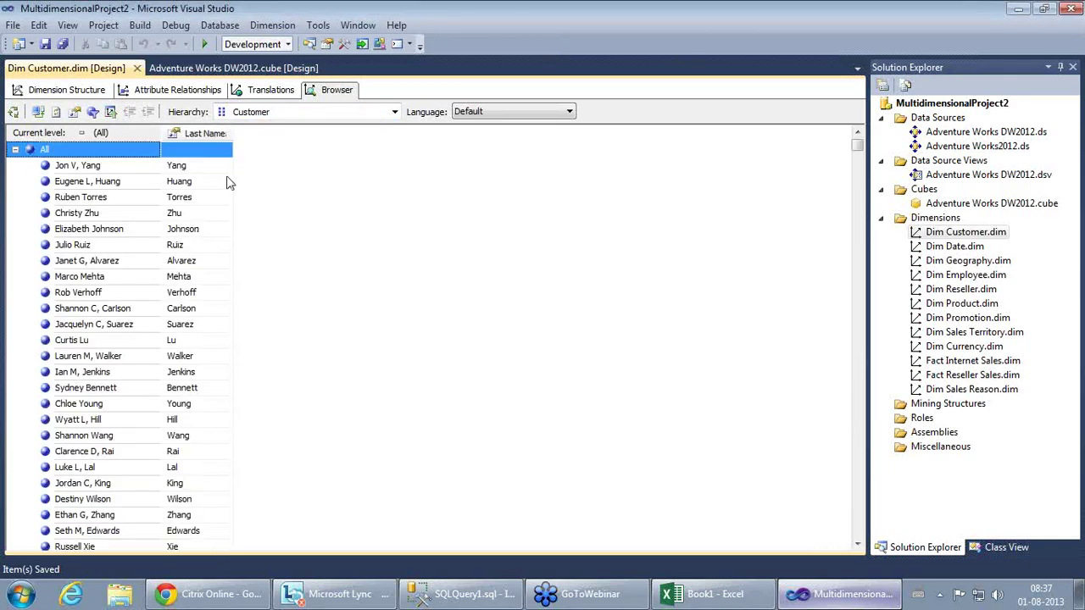
Step: Turn on writeback and append 123 to the first customer's last name, committing the change
{"action": "left_click", "coordinate": [212, 167]}
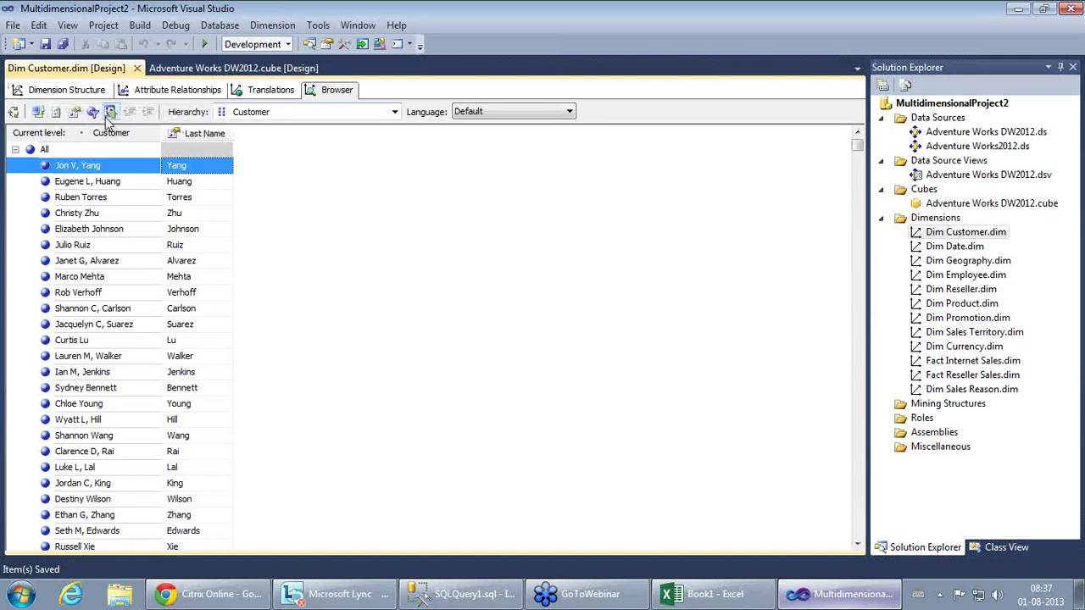
{"action": "left_click", "coordinate": [110, 115]}
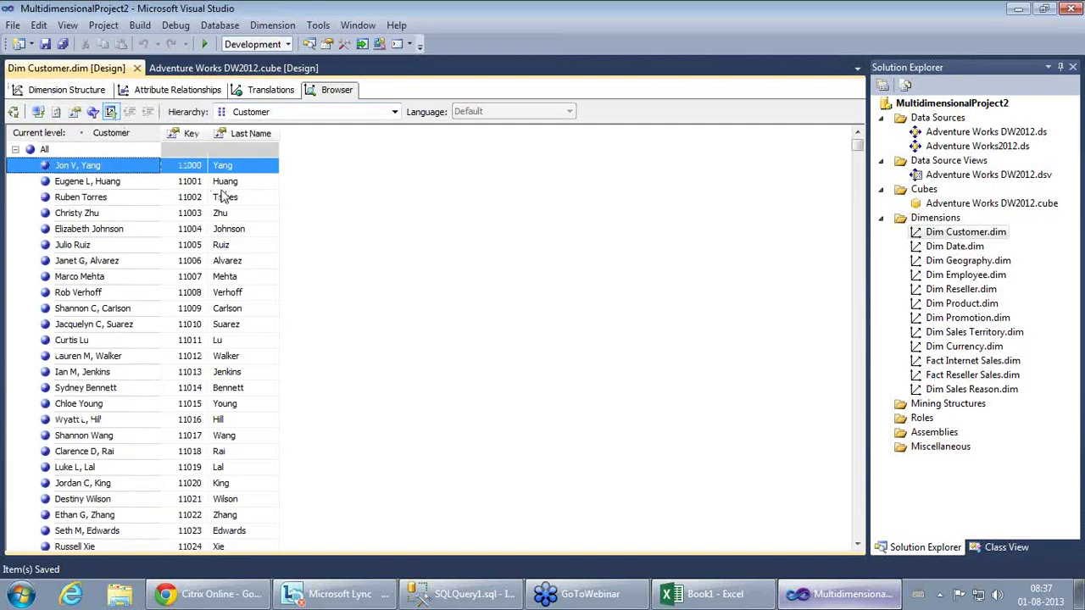
{"action": "left_click", "coordinate": [250, 170]}
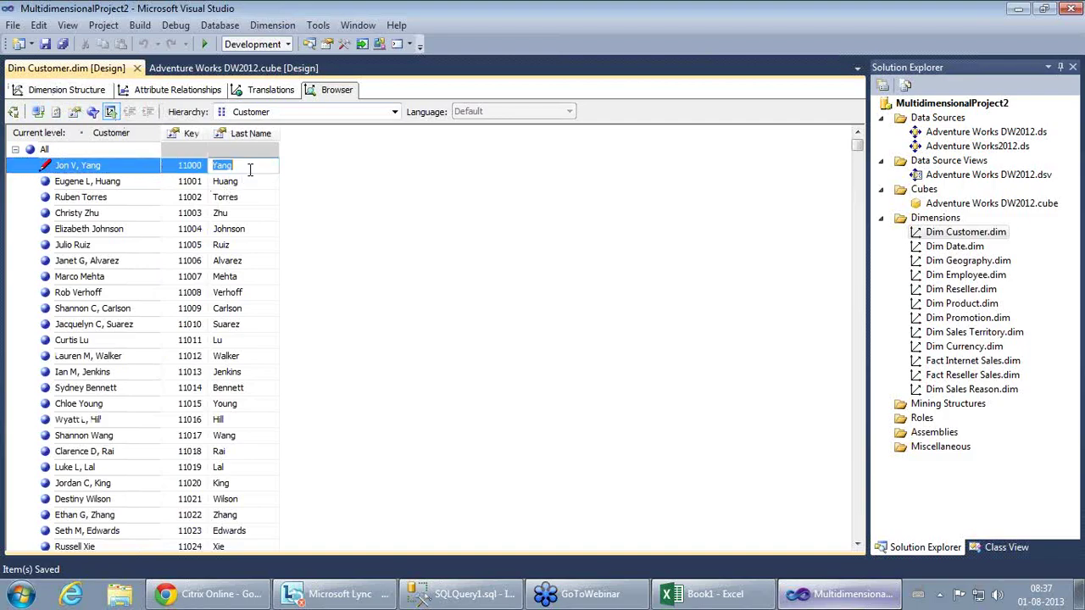
{"action": "left_click", "coordinate": [248, 168]}
{"action": "left_click", "coordinate": [412, 258]}
{"action": "left_click", "coordinate": [230, 184]}
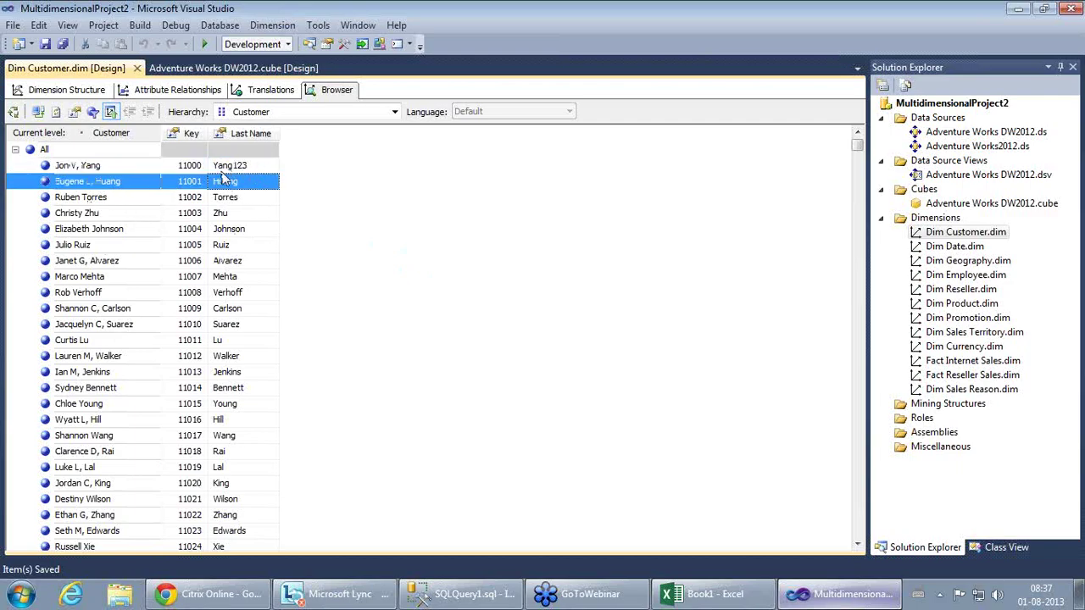
{"action": "left_click", "coordinate": [230, 169]}
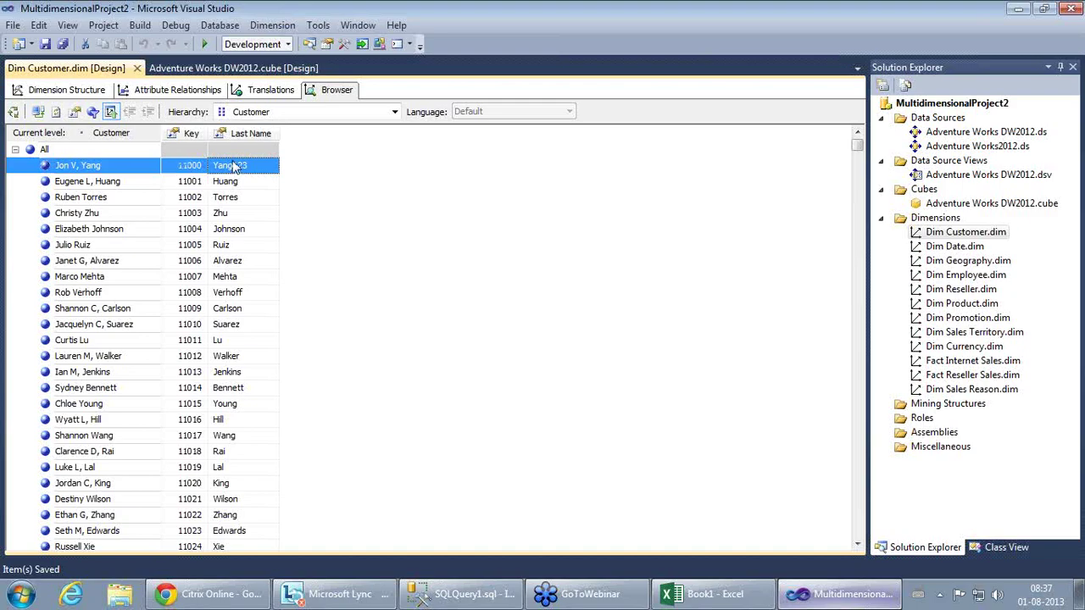
{"action": "left_click", "coordinate": [264, 185]}
{"action": "left_click", "coordinate": [255, 165]}
{"action": "left_click", "coordinate": [264, 185]}
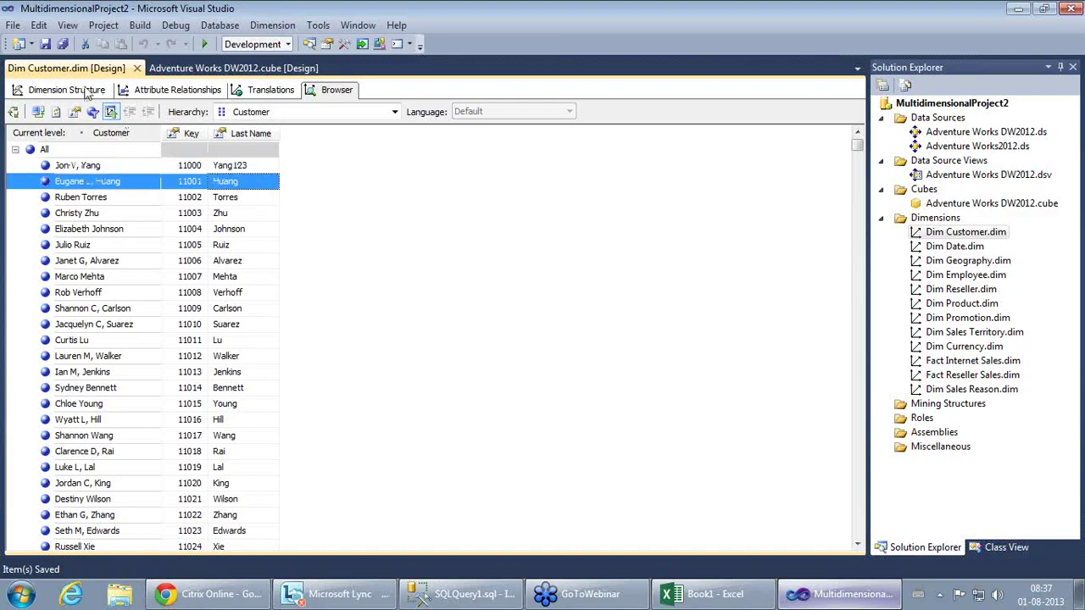
Step: Check the Dim Customer attributes in the dimension structure, return to browsing the members and reconnect to the server
{"action": "left_click", "coordinate": [54, 95]}
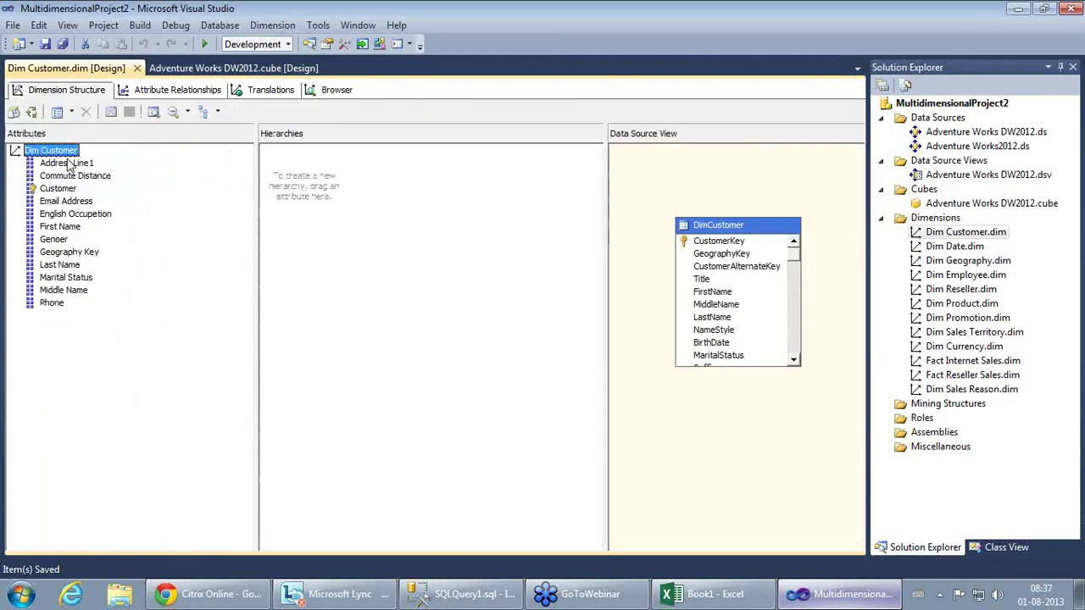
{"action": "left_click", "coordinate": [85, 217]}
{"action": "left_click", "coordinate": [74, 280]}
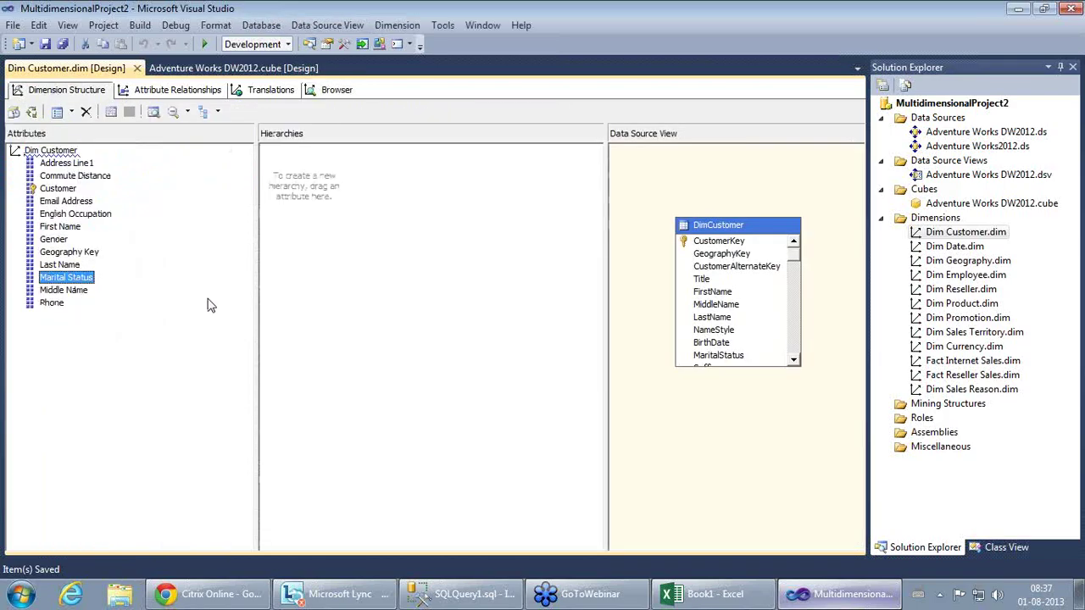
{"action": "left_click", "coordinate": [56, 240]}
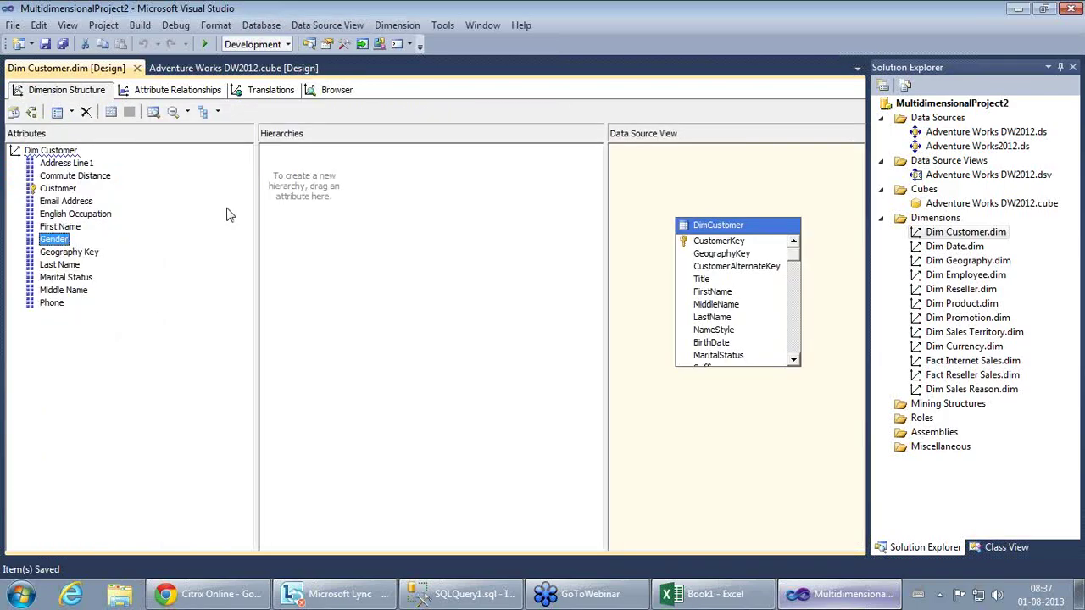
{"action": "left_click", "coordinate": [336, 90]}
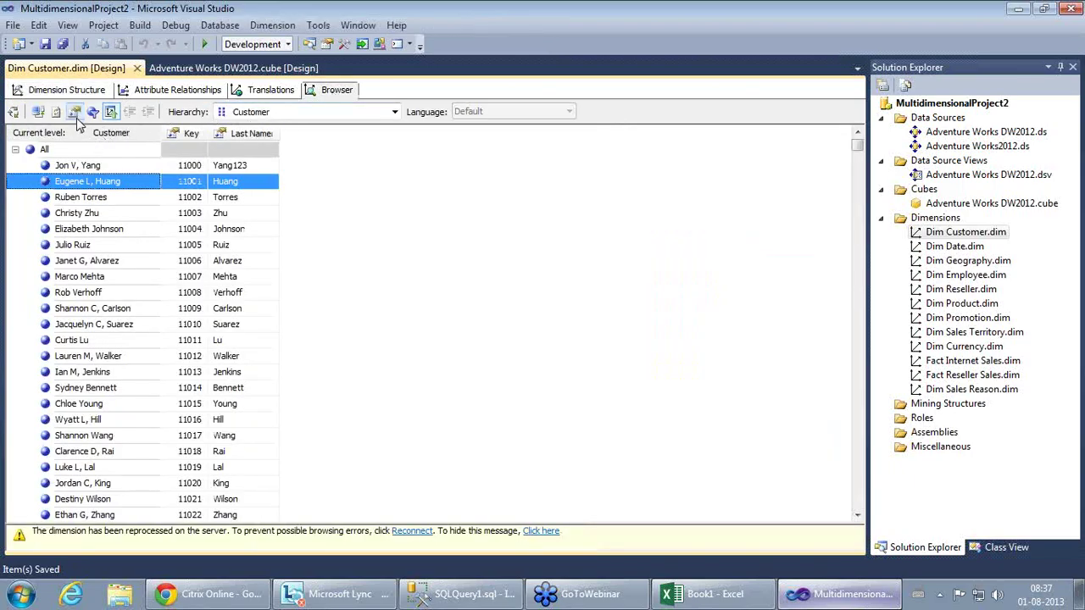
{"action": "left_click", "coordinate": [38, 112]}
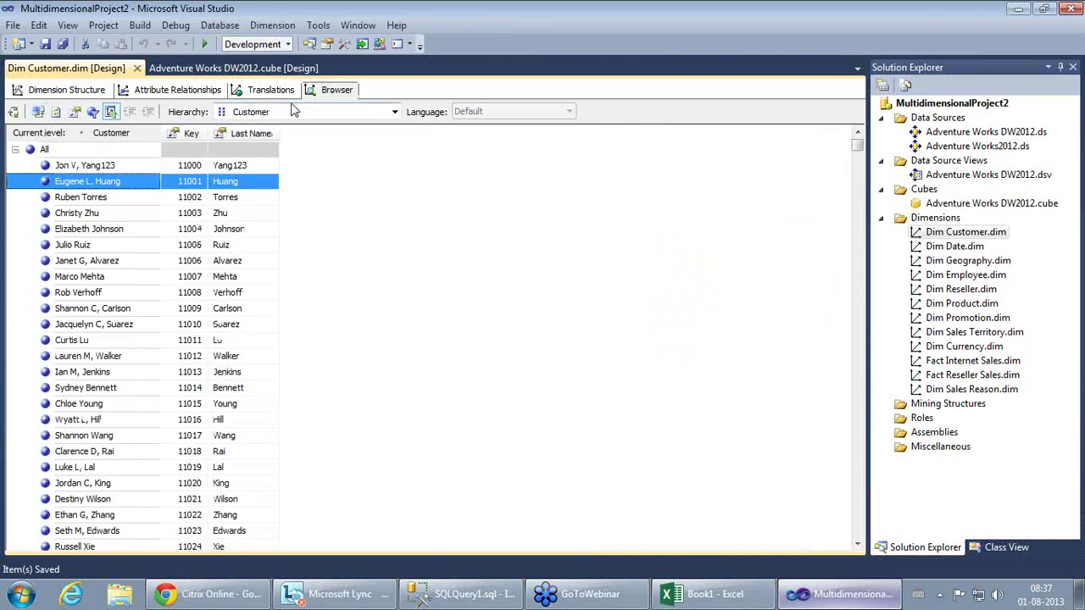
Step: Keep the Customer hierarchy selected and remove Last Name from the displayed member properties
{"action": "left_click", "coordinate": [291, 111]}
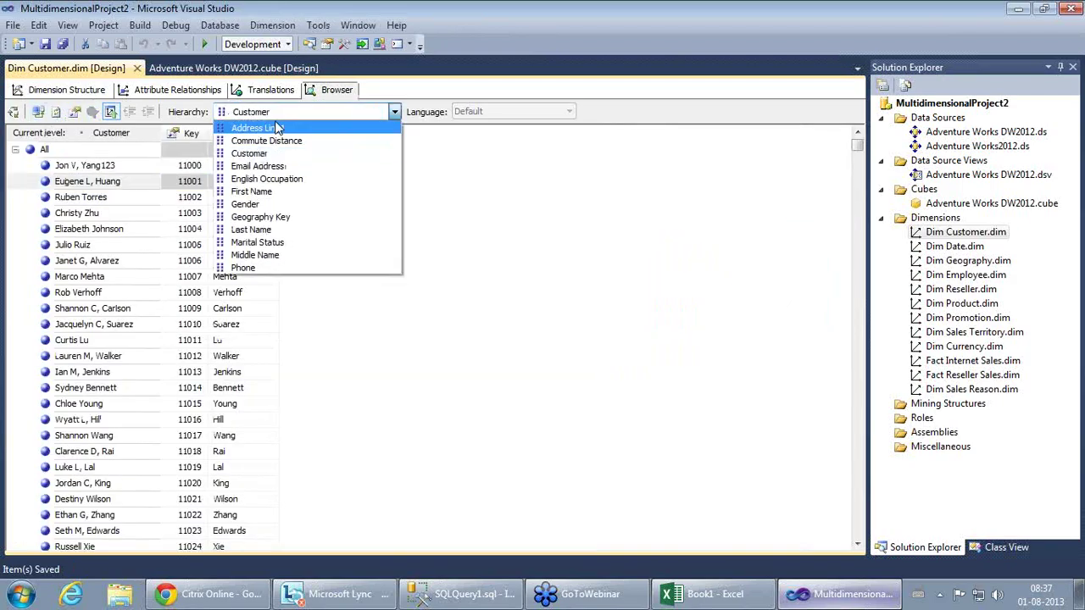
{"action": "left_click", "coordinate": [255, 153]}
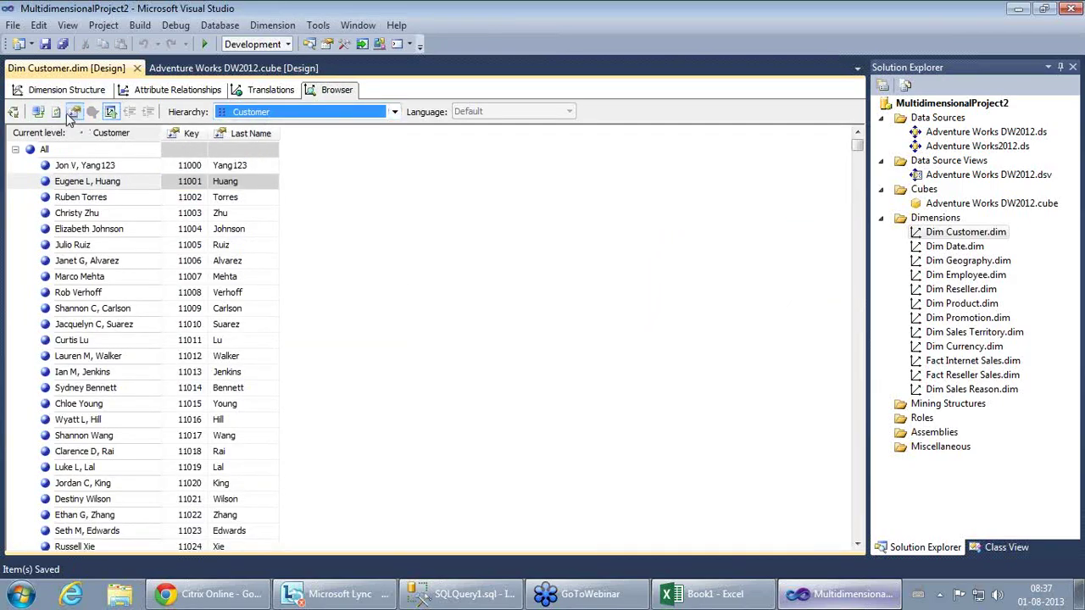
{"action": "left_click", "coordinate": [75, 112]}
{"action": "left_click", "coordinate": [101, 268]}
{"action": "scroll", "coordinate": [248, 265], "scroll_direction": "down", "scroll_amount": 1}
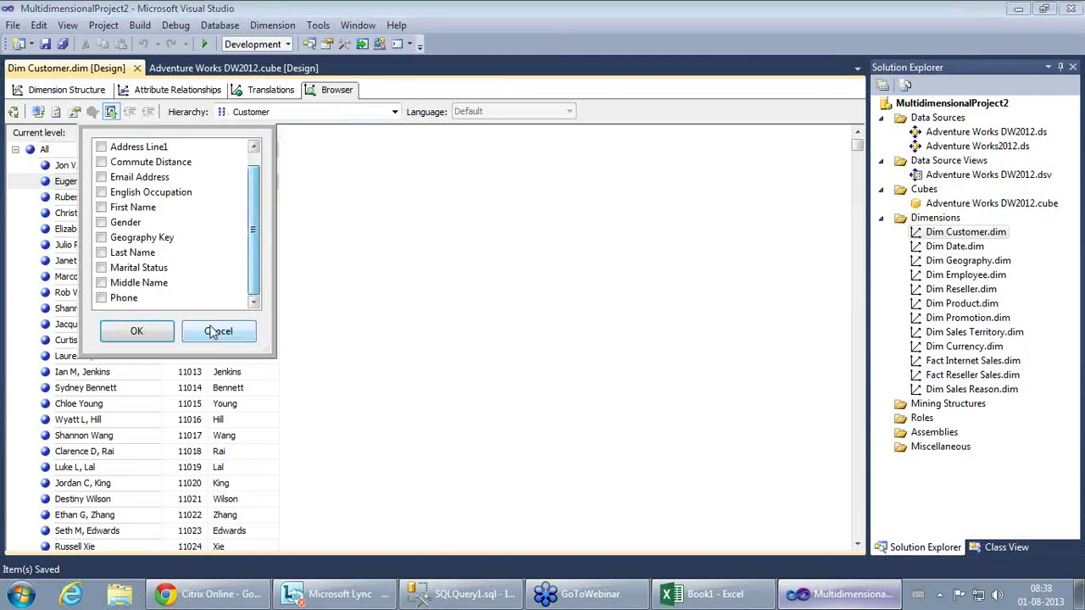
{"action": "left_click", "coordinate": [159, 335]}
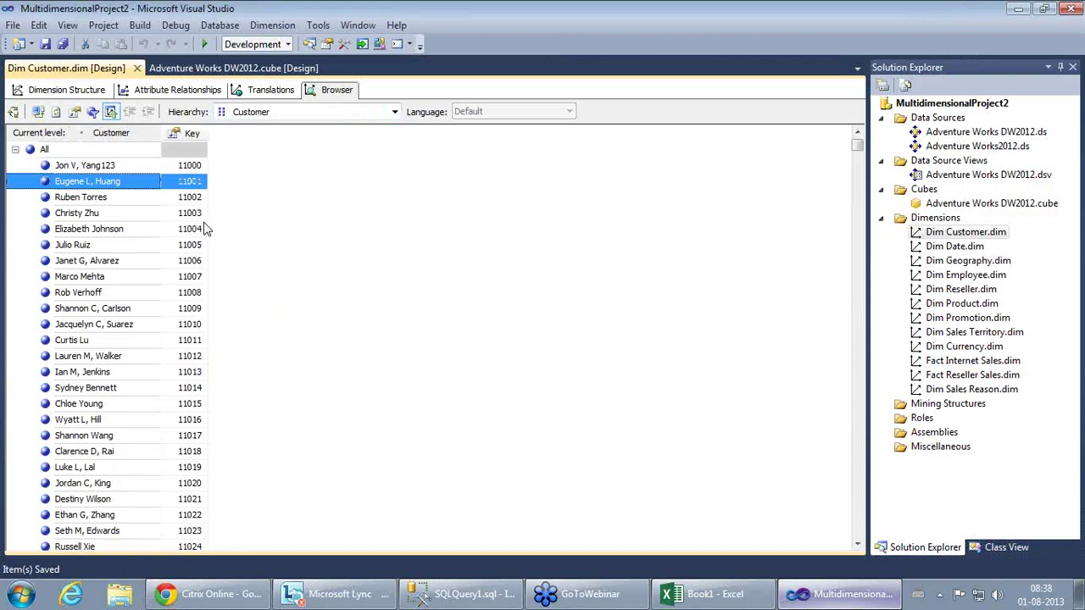
Step: Turn off writeback and compare the first customer's name with the neighbouring customer members
{"action": "left_click", "coordinate": [111, 111]}
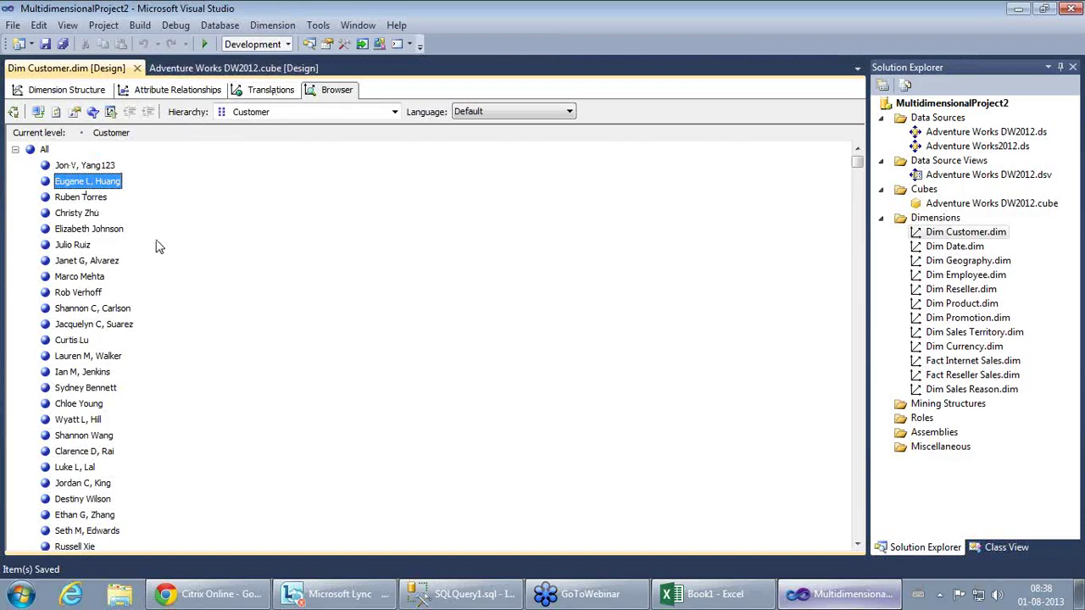
{"action": "left_click", "coordinate": [96, 167]}
{"action": "left_click", "coordinate": [88, 184]}
{"action": "left_click", "coordinate": [99, 167]}
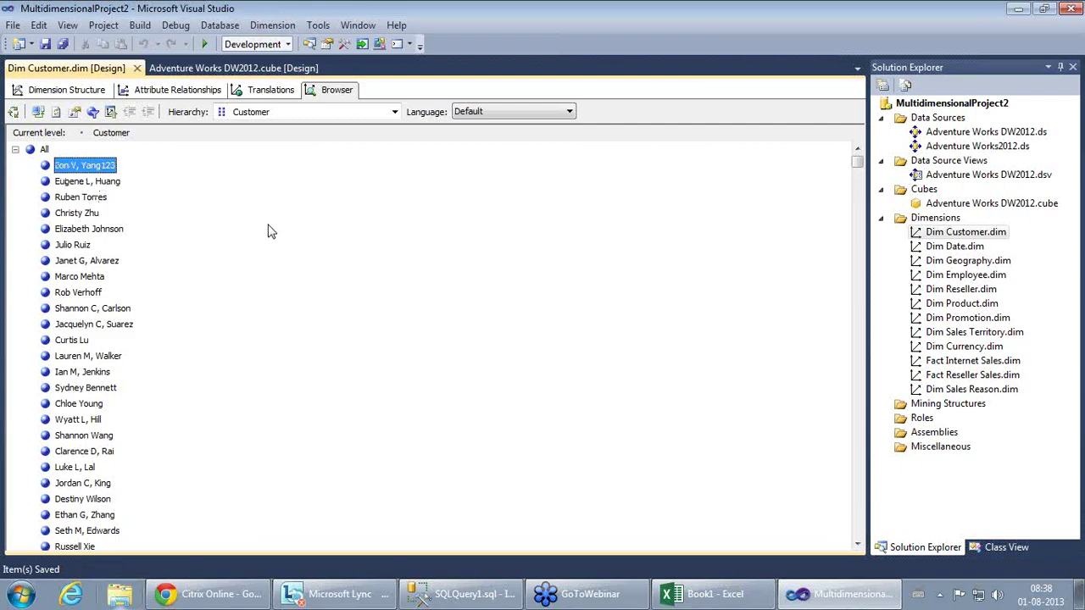
{"action": "left_click", "coordinate": [107, 229]}
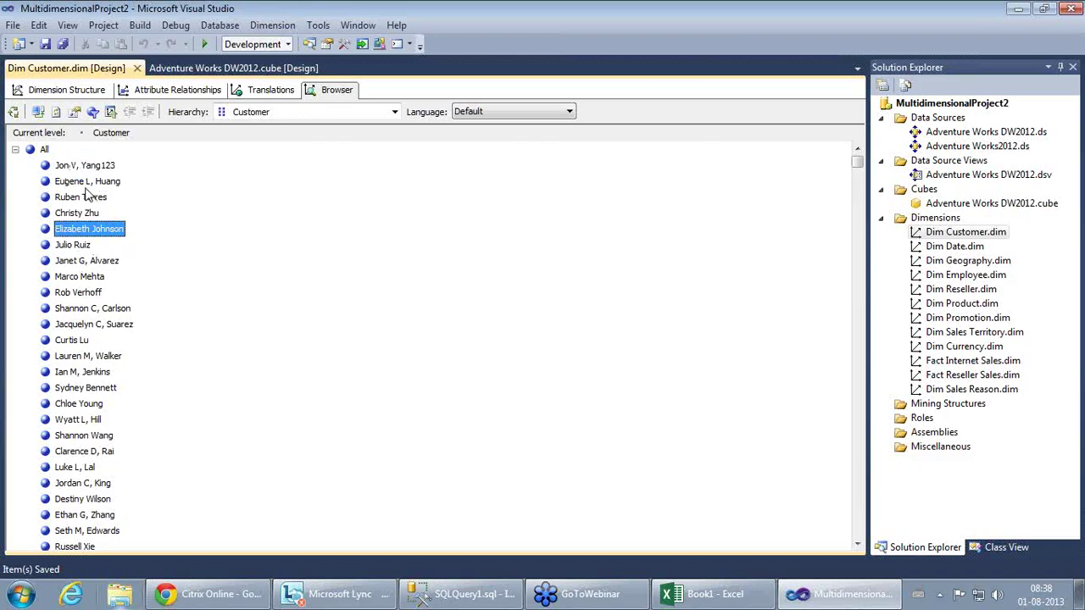
{"action": "left_click", "coordinate": [86, 181]}
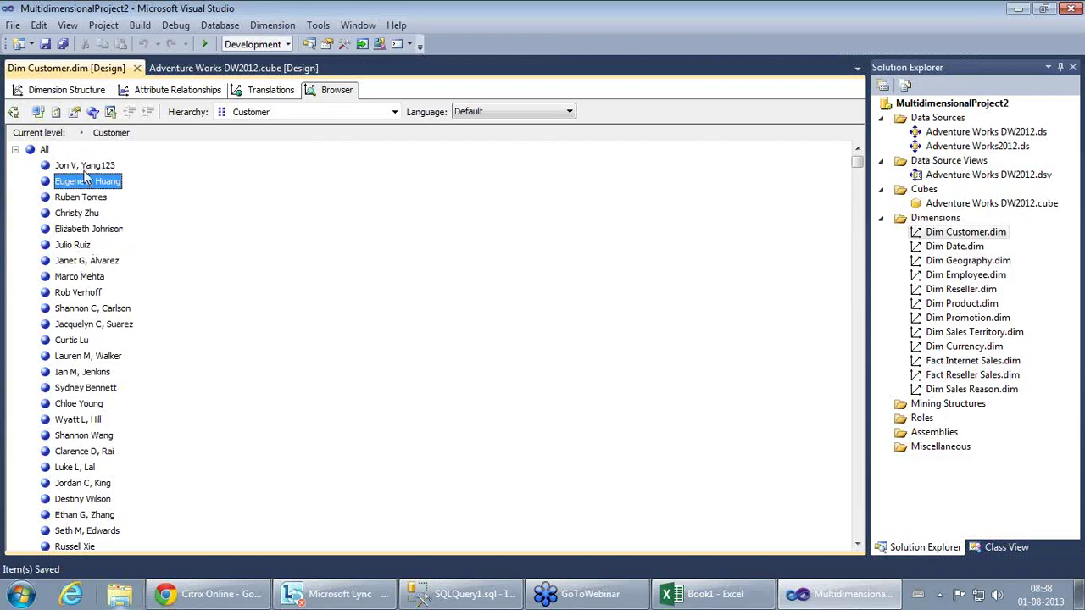
Step: Look through the list of available member properties without selecting any
{"action": "left_click", "coordinate": [74, 111]}
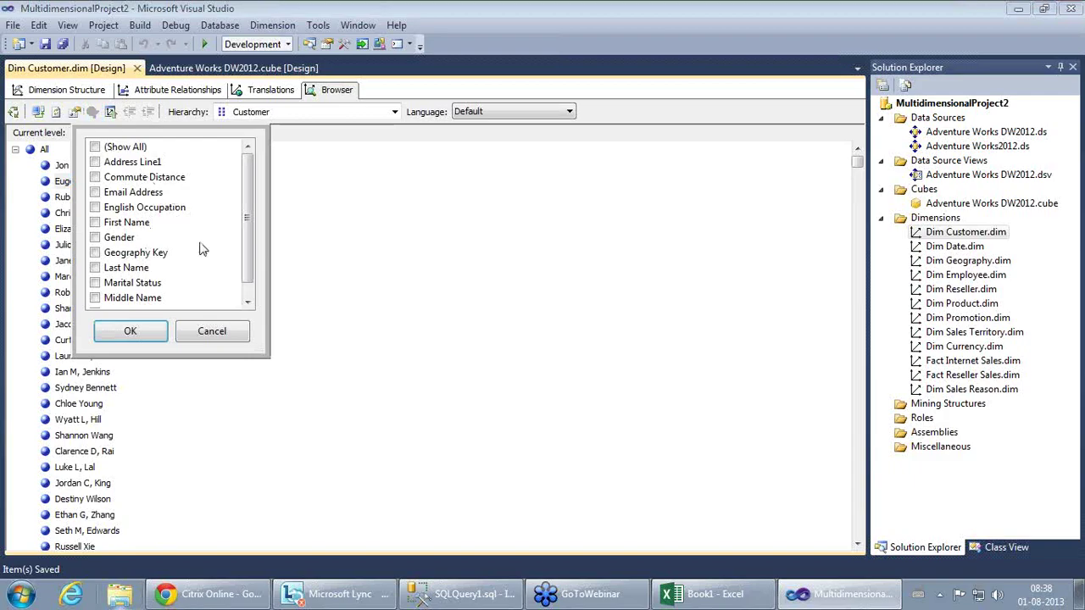
{"action": "left_click_drag", "start_coordinate": [250, 252], "coordinate": [249, 293]}
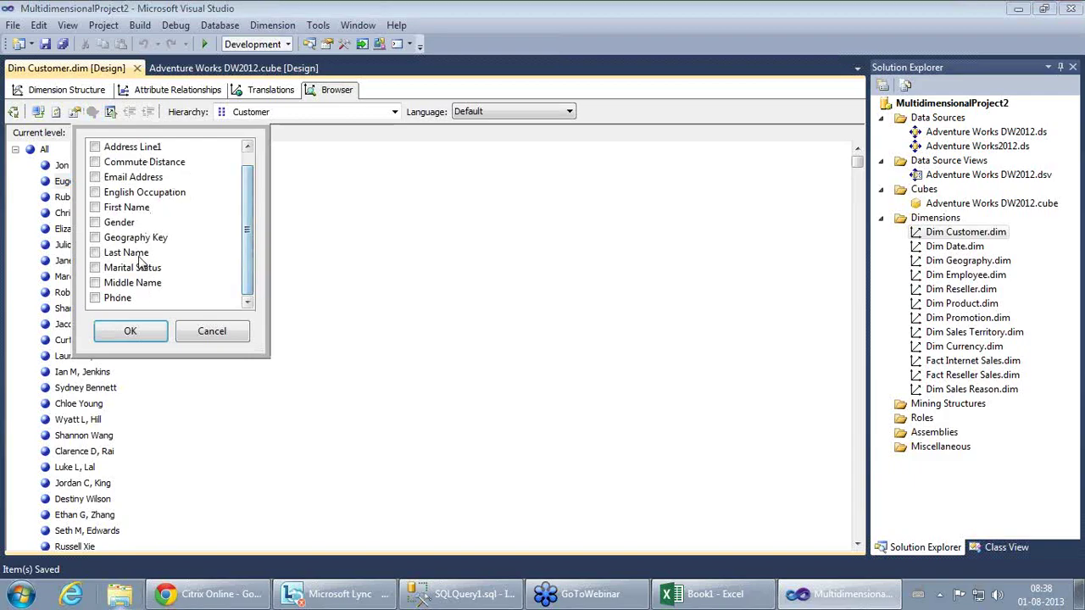
{"action": "left_click", "coordinate": [216, 329]}
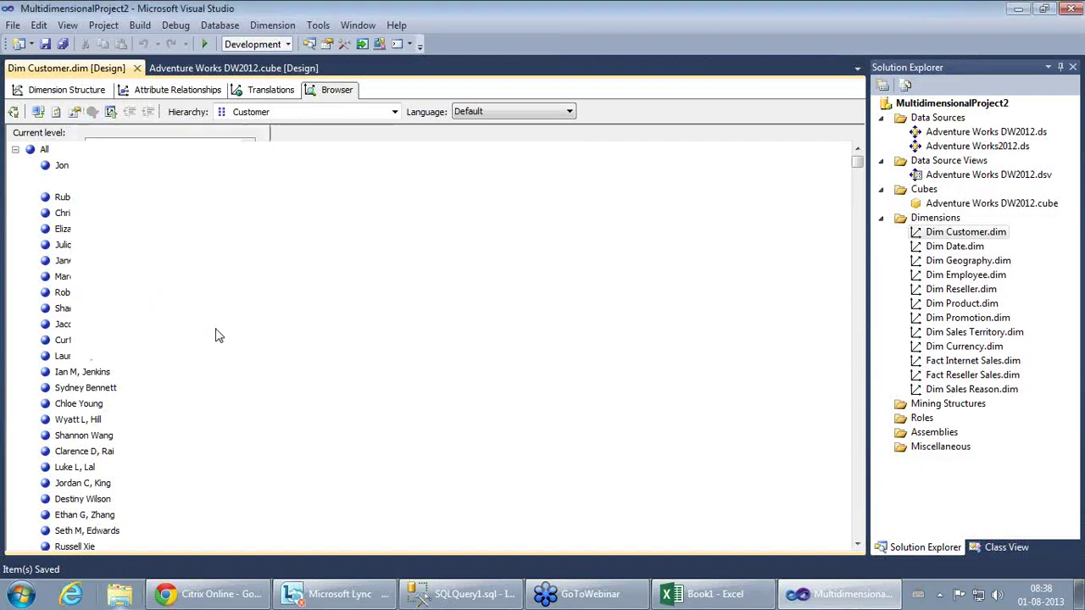
Step: Turn on writeback for Dim Customer to read the customer members' keys, and turn it off again
{"action": "left_click", "coordinate": [111, 112]}
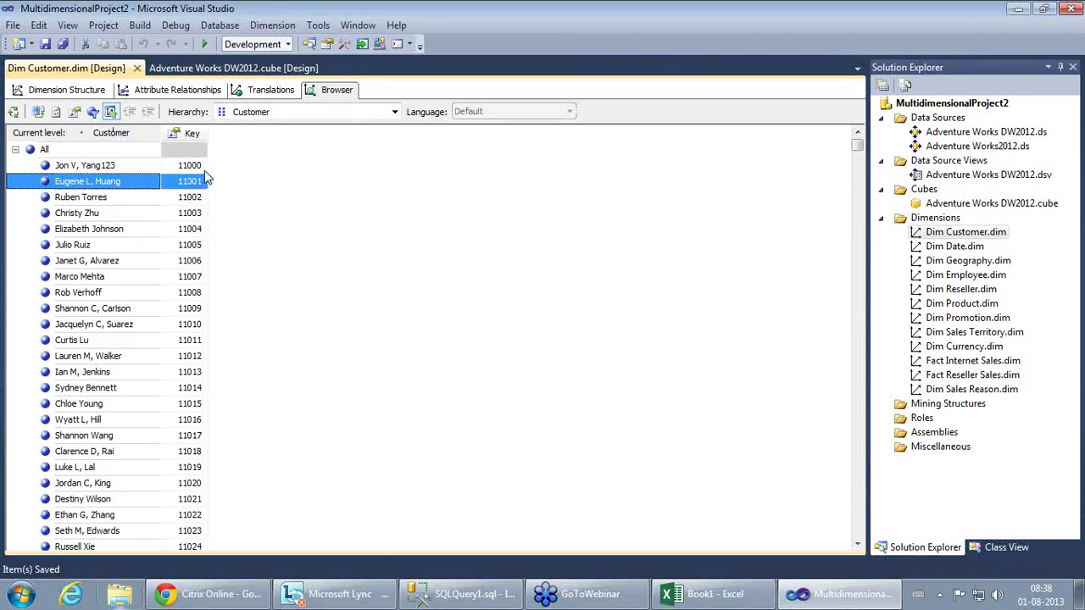
{"action": "left_click", "coordinate": [111, 112]}
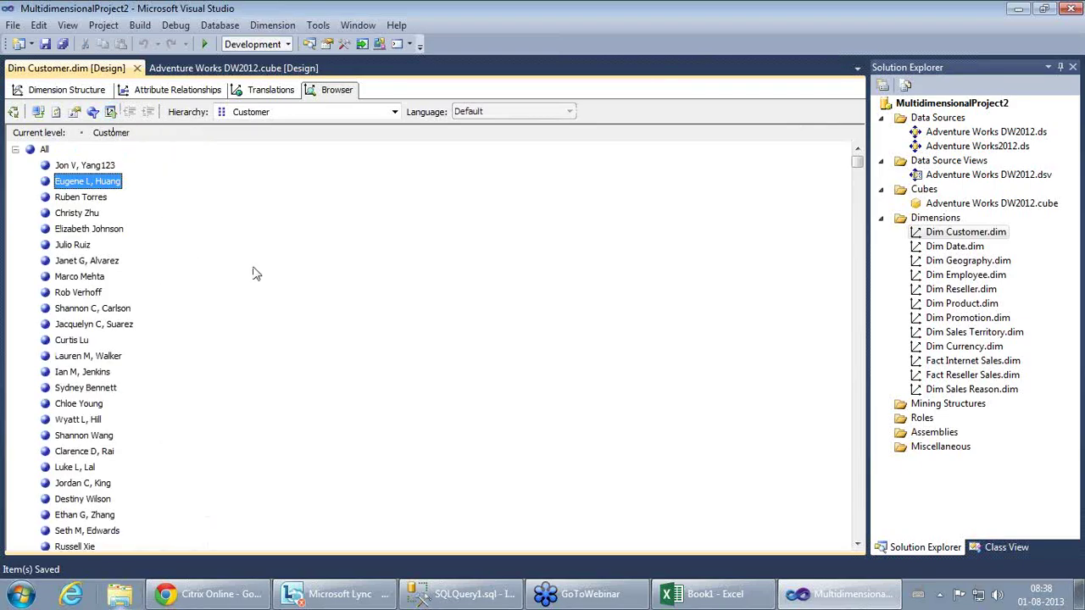
Step: Switch to SQL Server Management Studio and close the SQLQuery2.sql query
{"action": "left_click", "coordinate": [480, 594]}
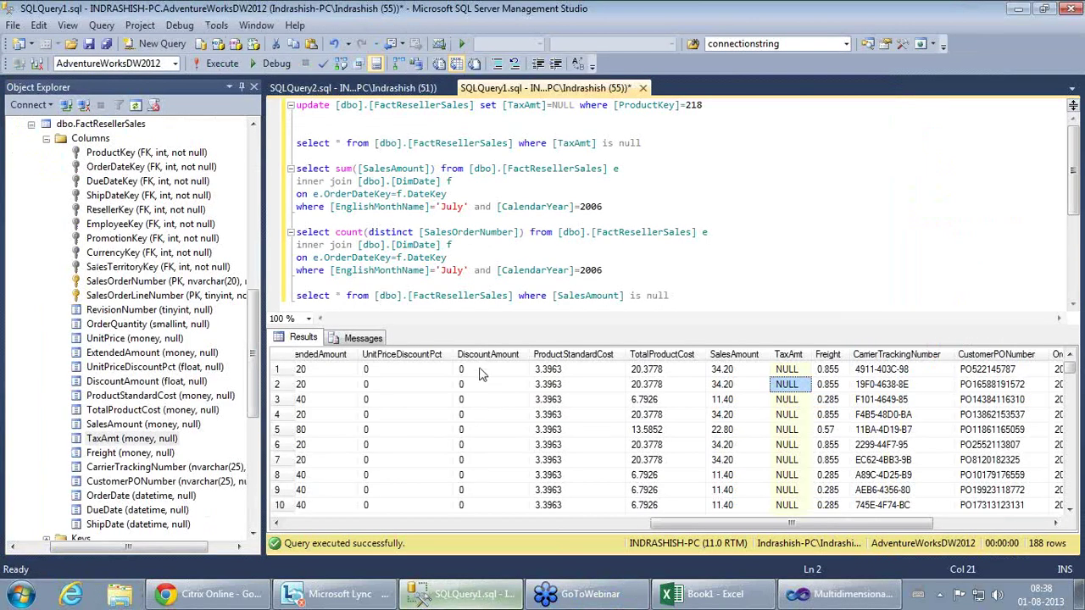
{"action": "left_click", "coordinate": [518, 222]}
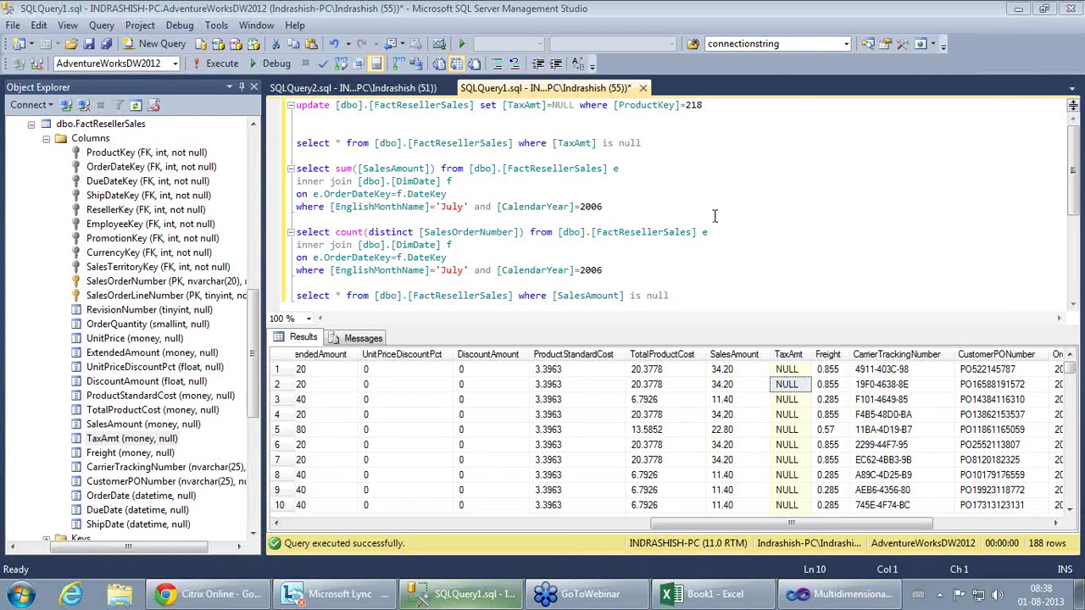
{"action": "left_click", "coordinate": [682, 177]}
{"action": "left_click", "coordinate": [381, 89]}
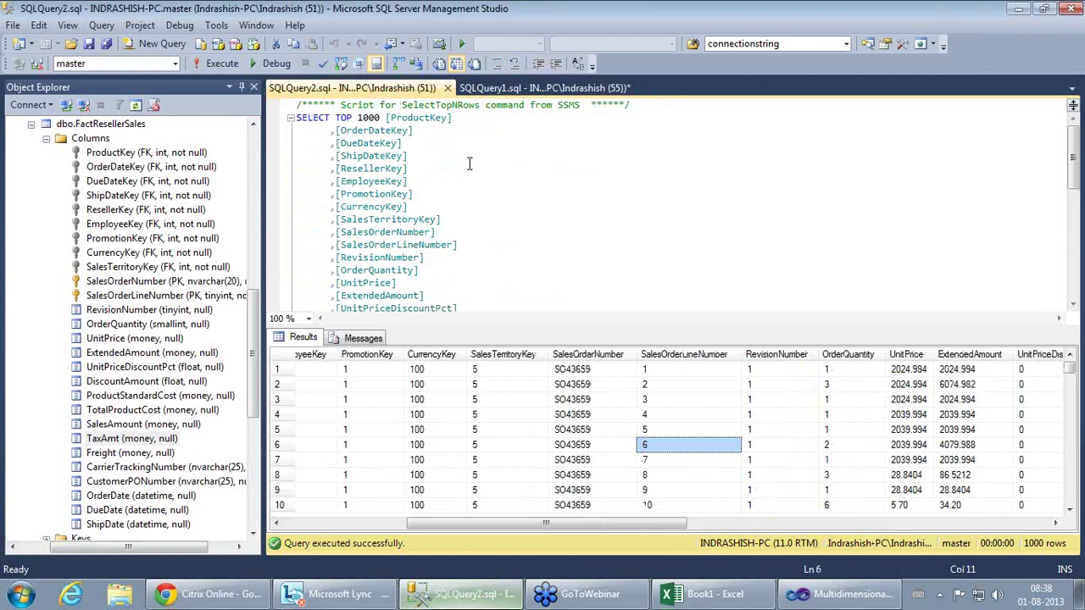
{"action": "key", "text": "ctrl+a"}
{"action": "left_click", "coordinate": [491, 148]}
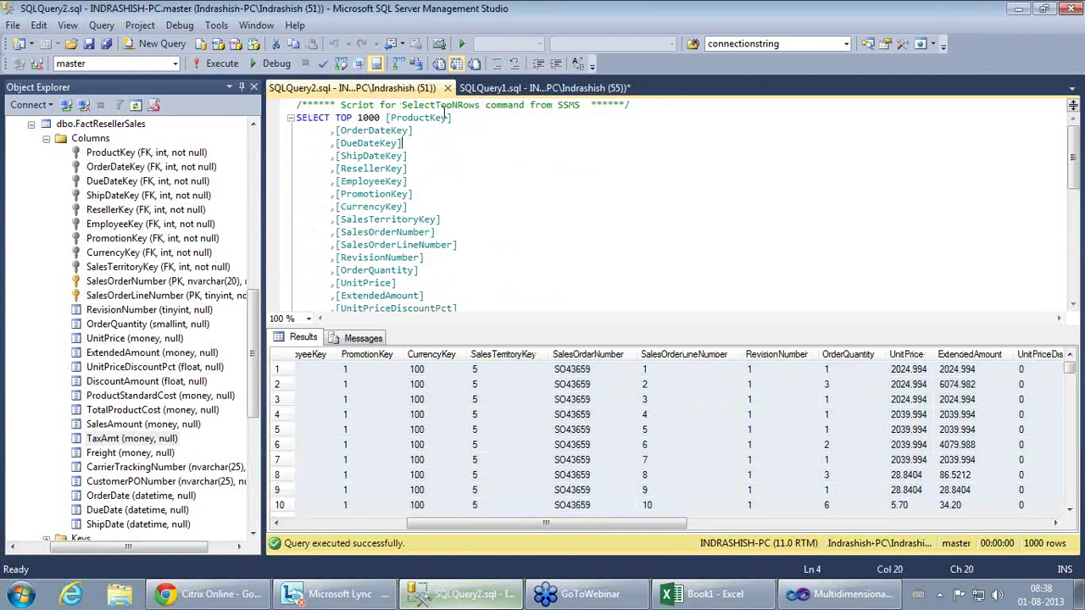
{"action": "left_click", "coordinate": [448, 89]}
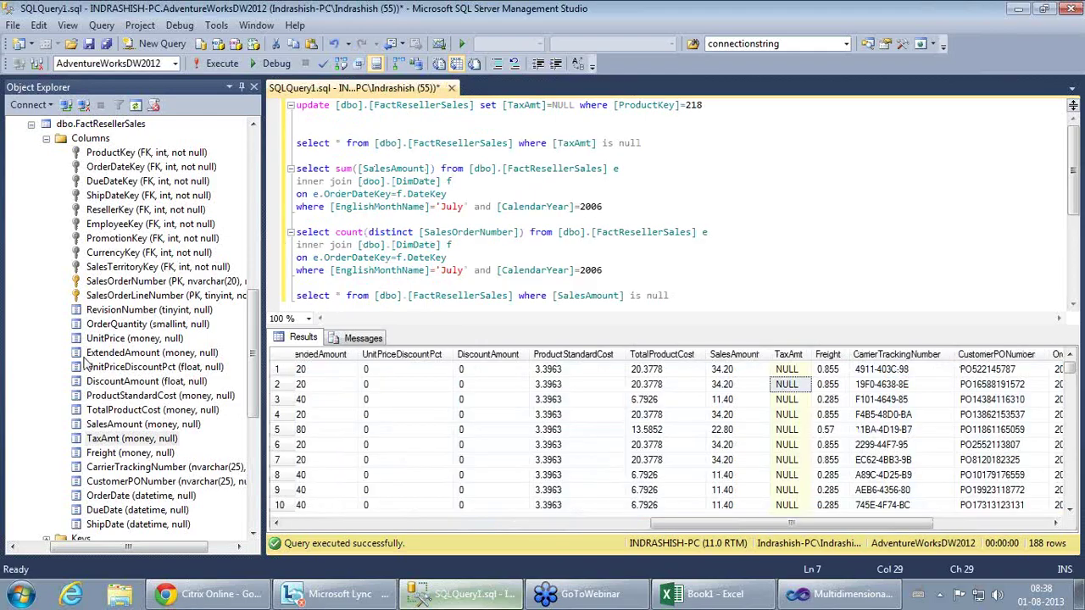
Step: Collapse the dbo.FactResellerSales table in the object tree and select the dbo.DimCustomer table
{"action": "left_click_drag", "start_coordinate": [255, 355], "coordinate": [272, 288]}
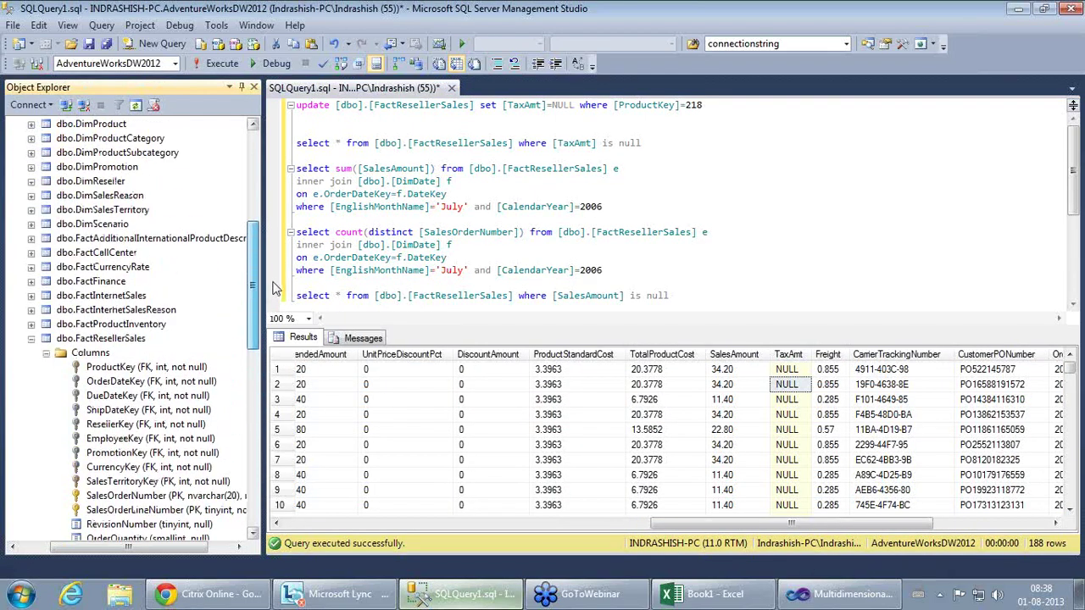
{"action": "left_click", "coordinate": [30, 339]}
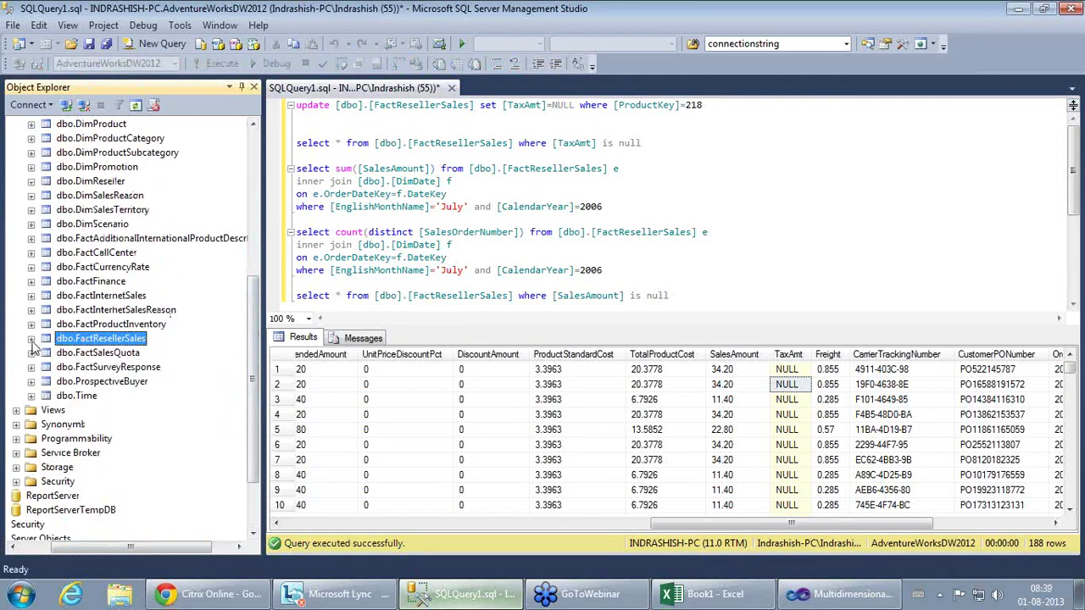
{"action": "scroll", "coordinate": [100, 322], "scroll_direction": "up", "scroll_amount": 4}
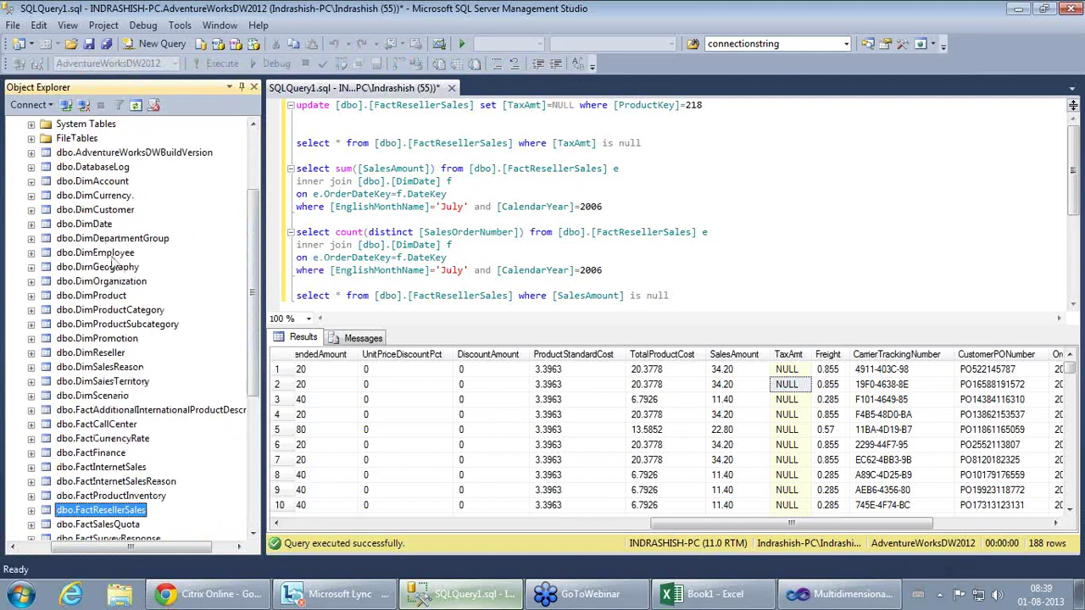
{"action": "left_click", "coordinate": [114, 212]}
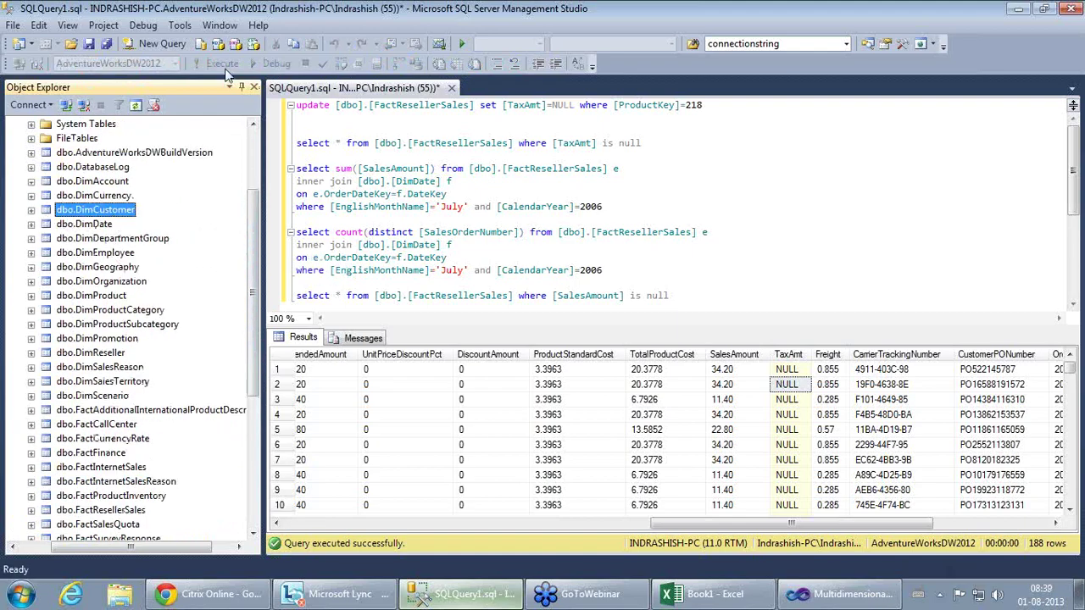
Step: Start a new query with the text "select * from [dbo].[DimCustomer] where"
{"action": "left_click", "coordinate": [157, 43]}
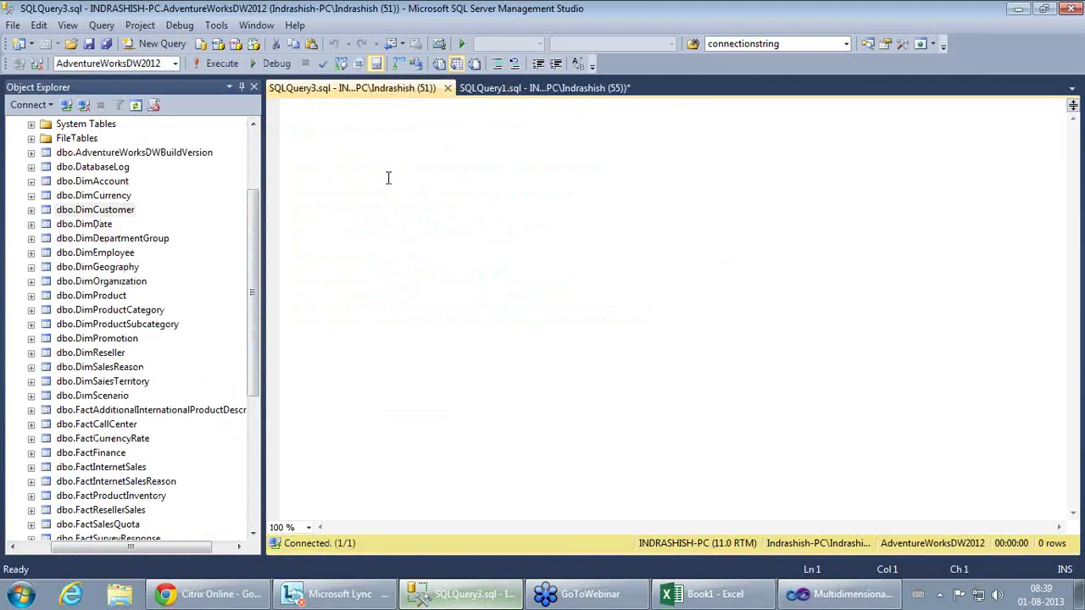
{"action": "type", "text": "select "}
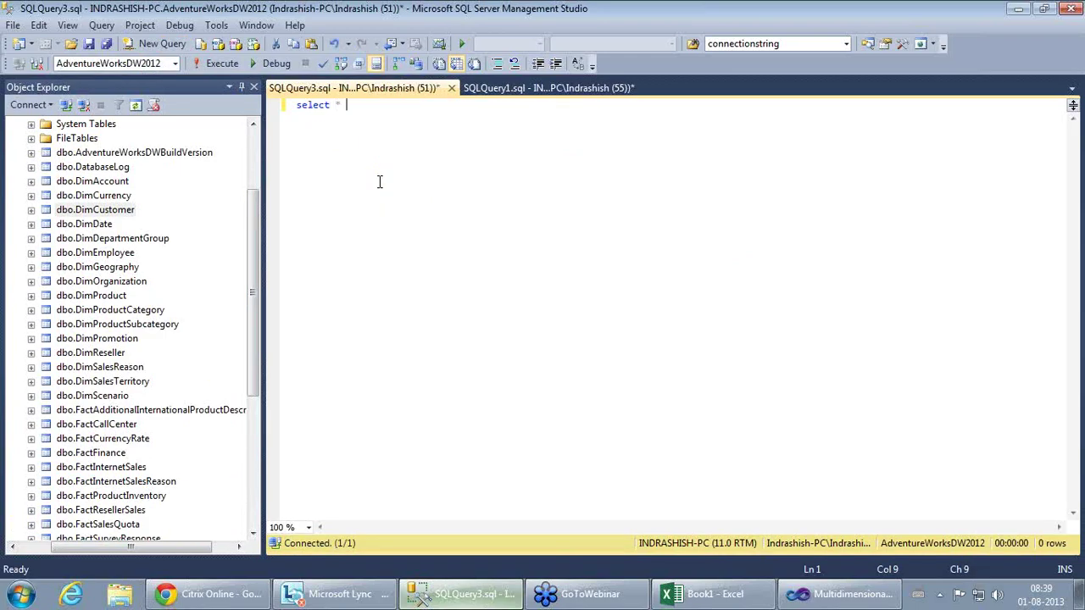
{"action": "type", "text": "* from"}
{"action": "left_click_drag", "start_coordinate": [73, 212], "coordinate": [421, 134]}
{"action": "left_click", "coordinate": [514, 106]}
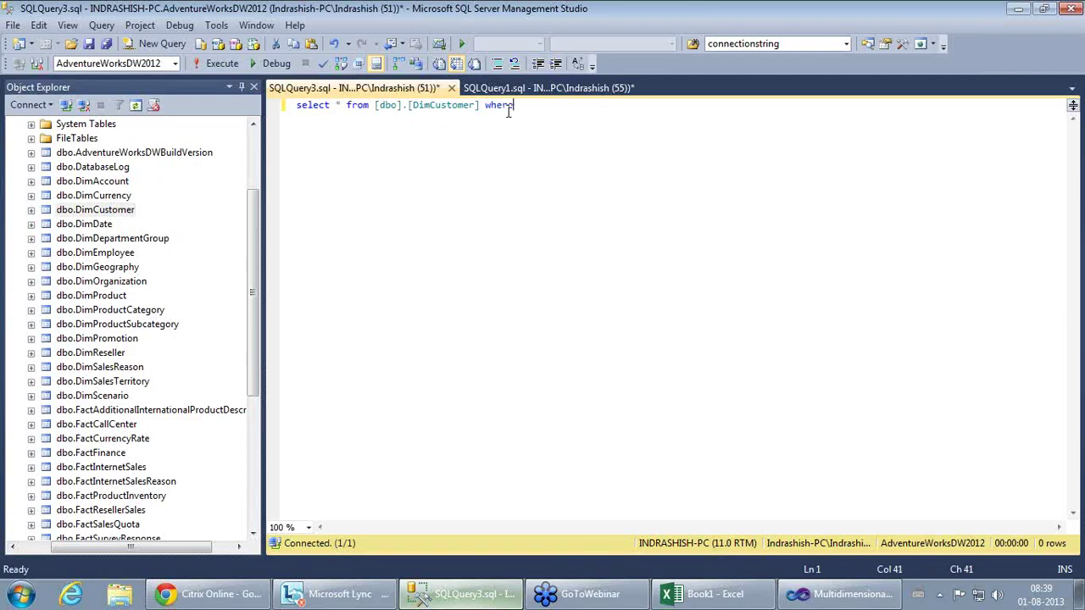
Step: Using the DimCustomer table's columns, complete the query filter as [CustomerKey]=11000 and execute the query
{"action": "left_click", "coordinate": [32, 209]}
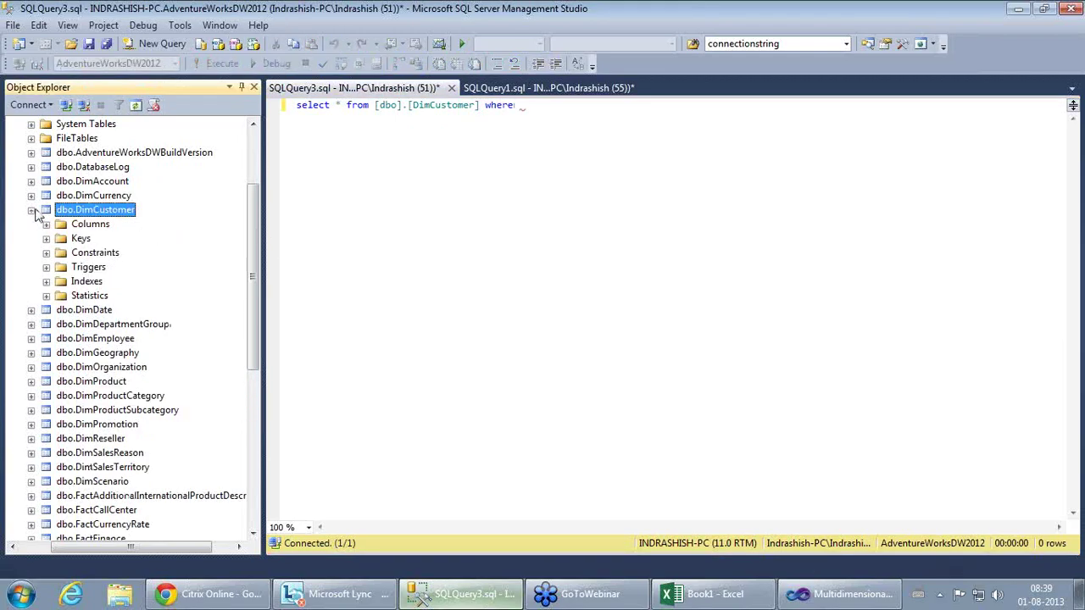
{"action": "left_click", "coordinate": [46, 223]}
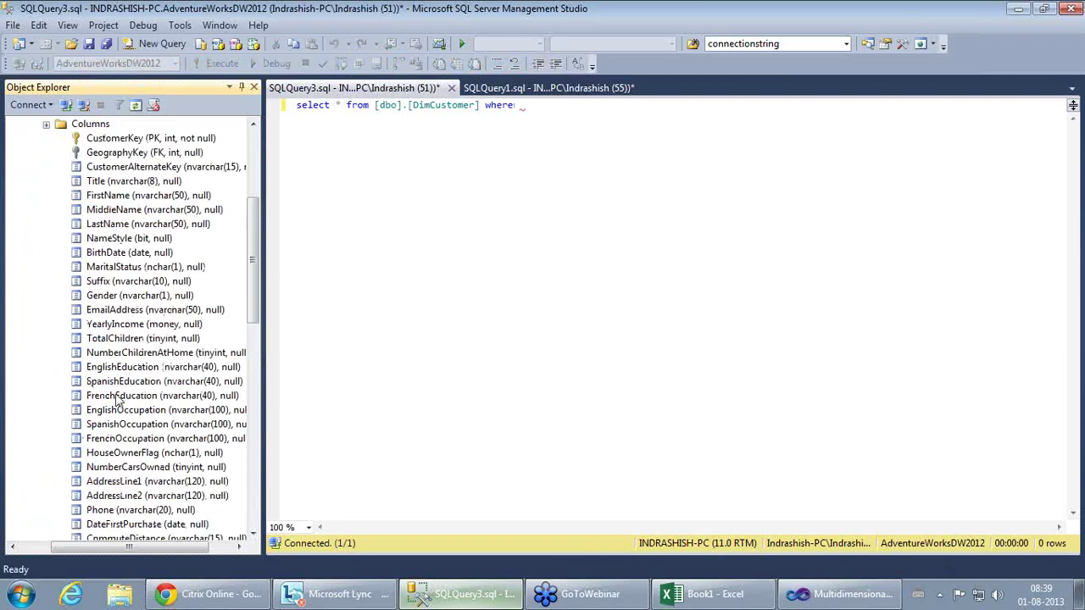
{"action": "left_click_drag", "start_coordinate": [119, 138], "coordinate": [480, 114]}
{"action": "left_click_drag", "start_coordinate": [570, 117], "coordinate": [570, 117]}
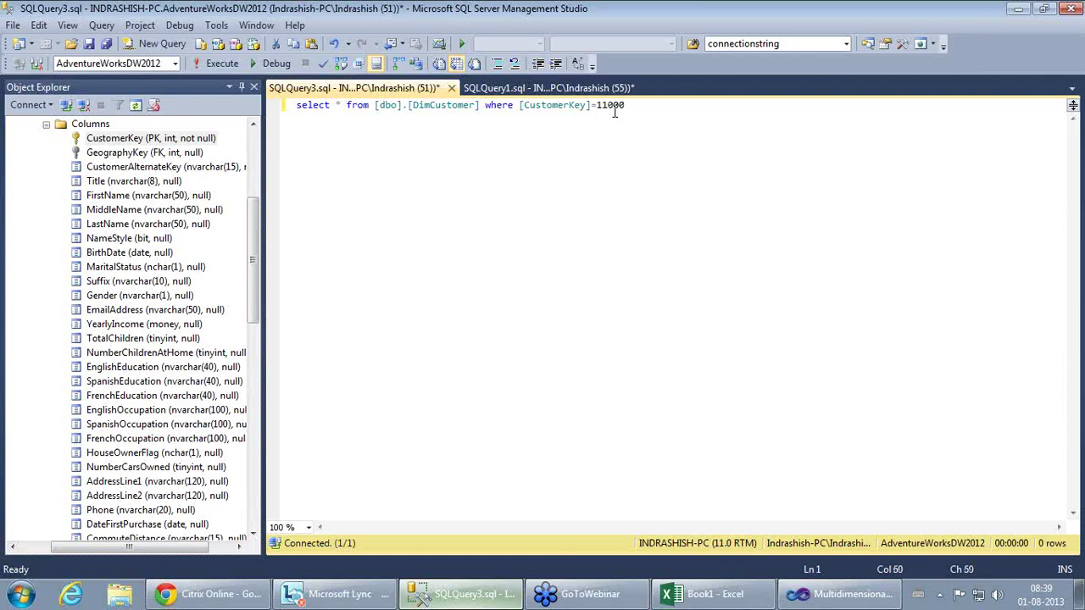
{"action": "key", "text": "F5"}
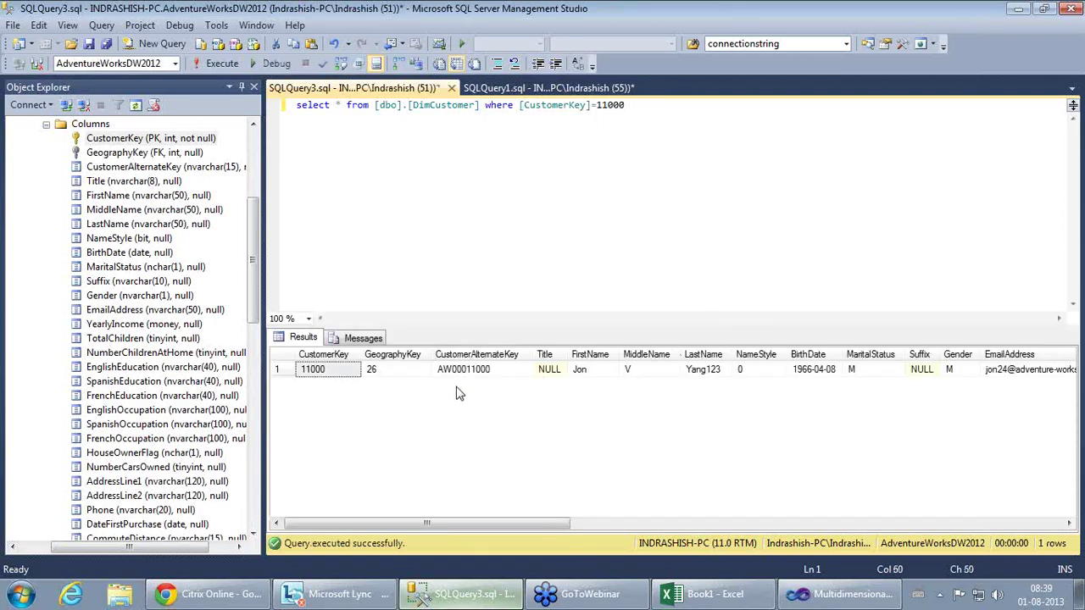
Step: Check the customer's FirstName, MiddleName and LastName values in the query result
{"action": "left_click", "coordinate": [610, 379]}
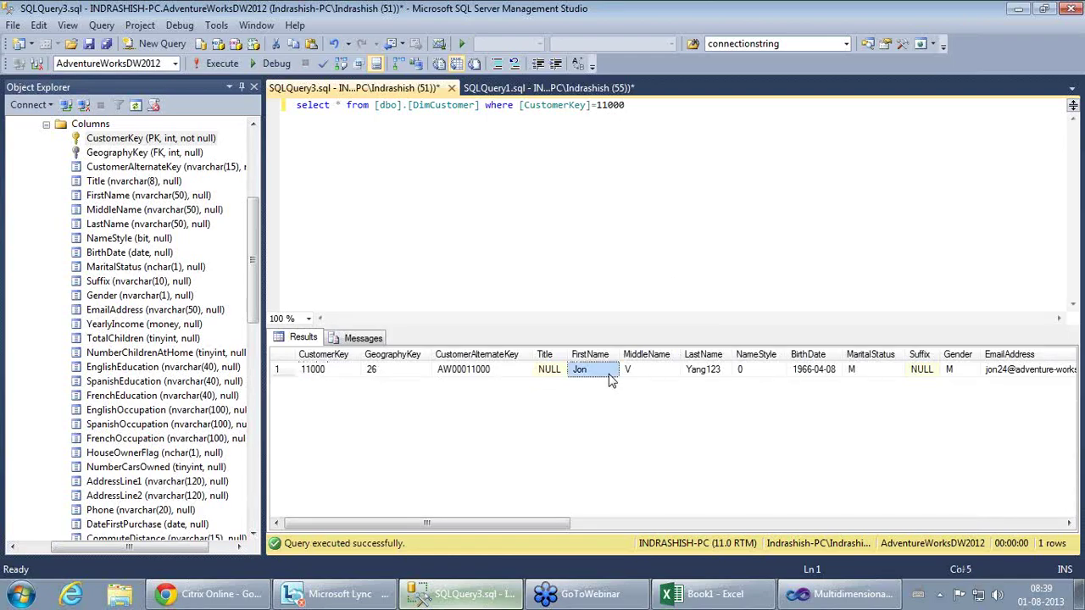
{"action": "left_click", "coordinate": [636, 376]}
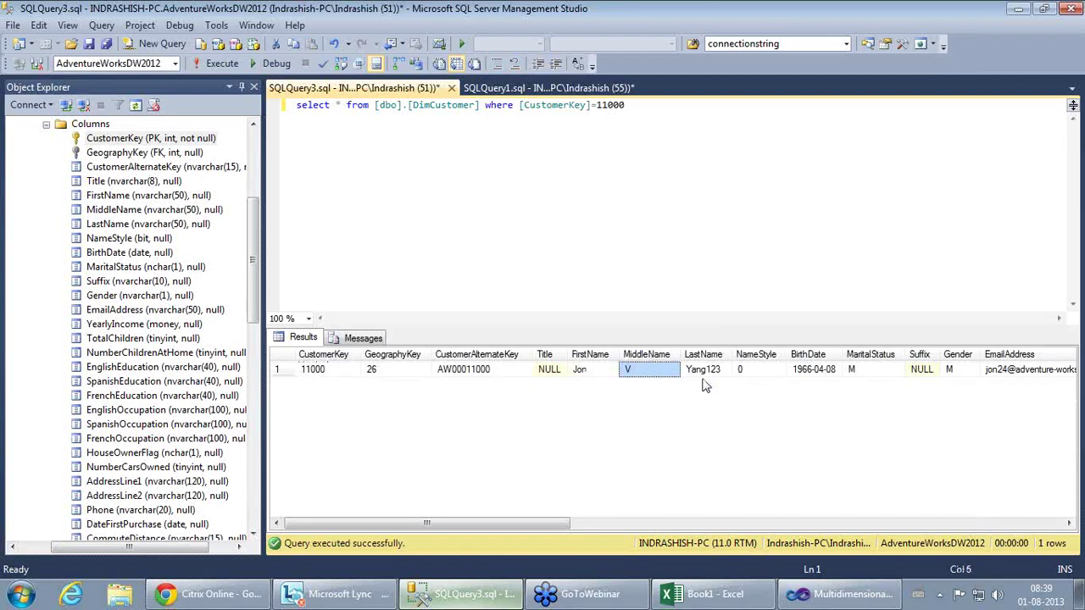
{"action": "left_click", "coordinate": [703, 378]}
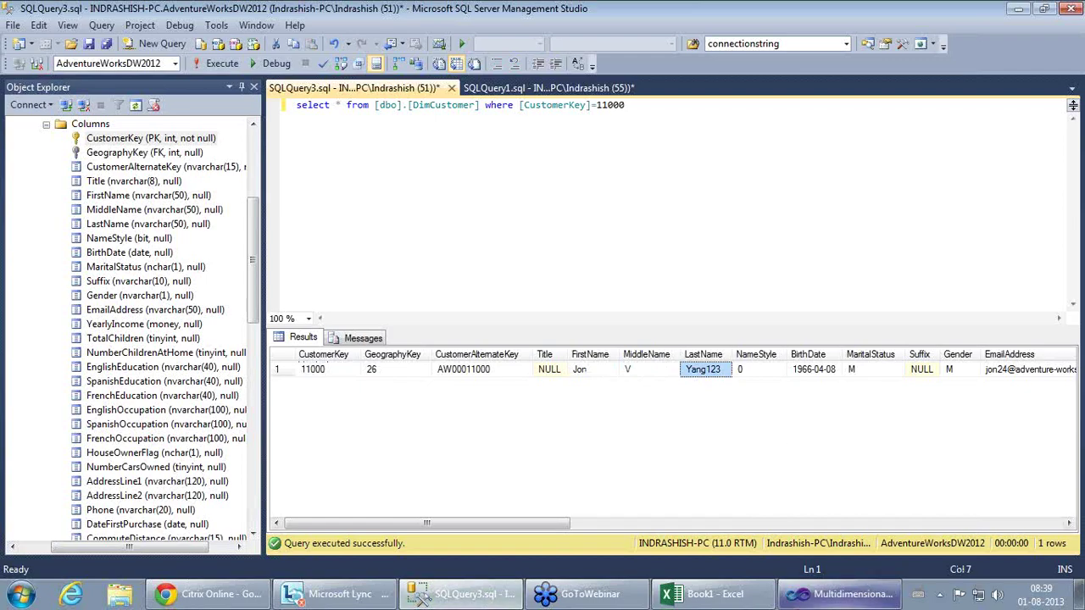
Step: Switch back to Visual Studio, compare the Customer members, and close Dim Customer from its dimension structure
{"action": "left_click", "coordinate": [808, 600]}
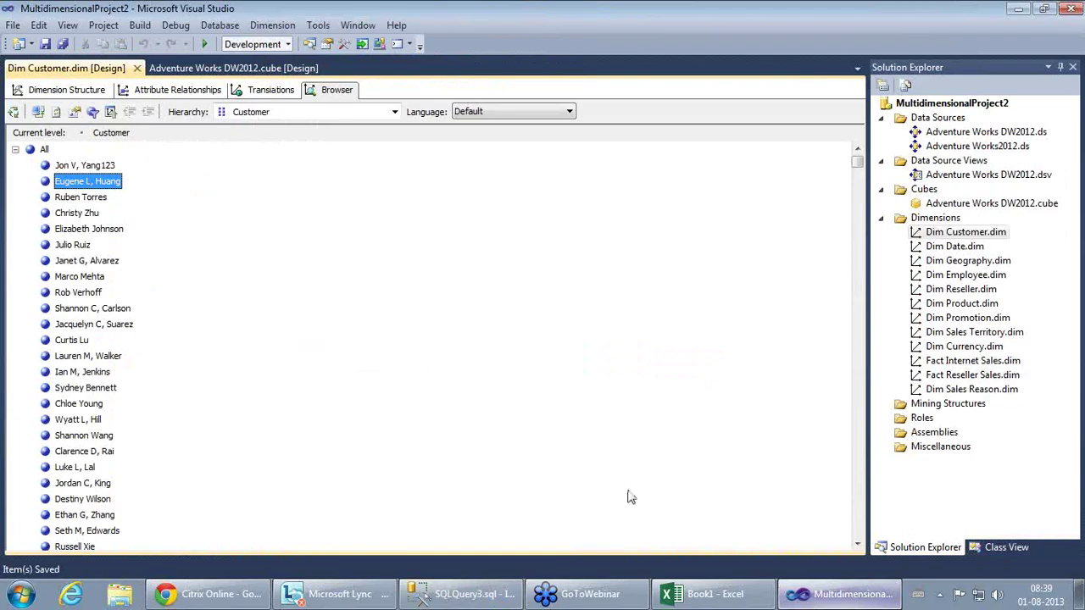
{"action": "left_click", "coordinate": [85, 230]}
{"action": "left_click", "coordinate": [95, 280]}
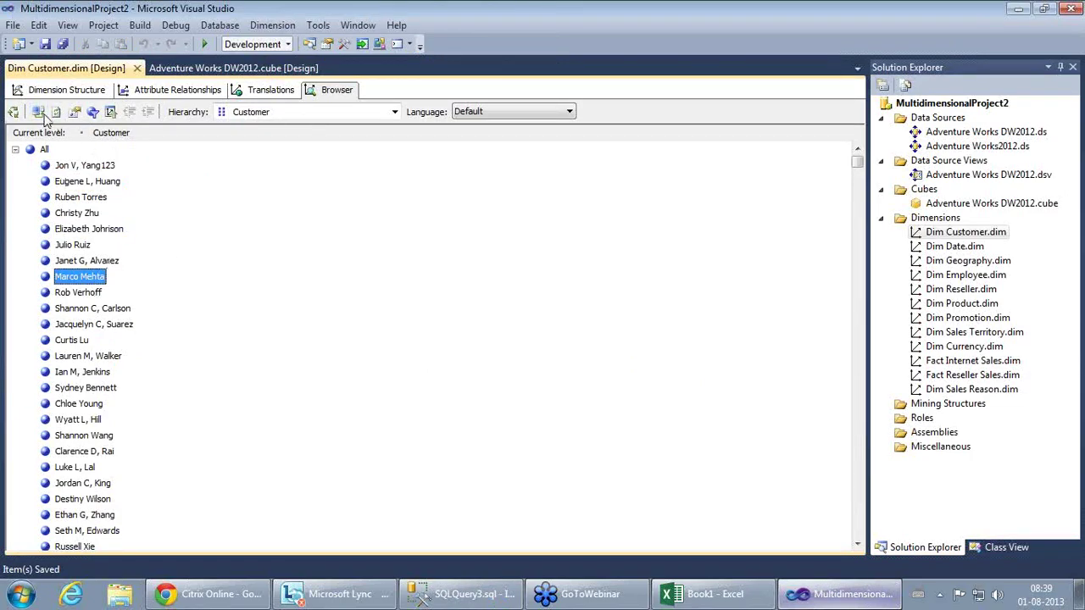
{"action": "left_click", "coordinate": [72, 90]}
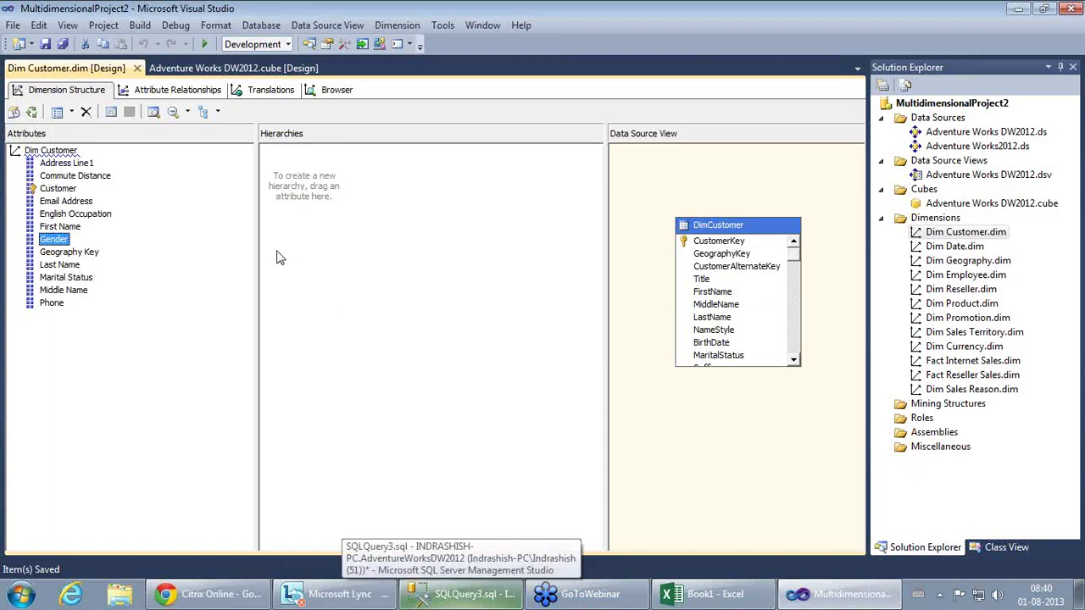
{"action": "left_click", "coordinate": [138, 69]}
Step: Look through the cube's measure groups and expand Fact Internet Sales to examine its measures
{"action": "left_click", "coordinate": [64, 187]}
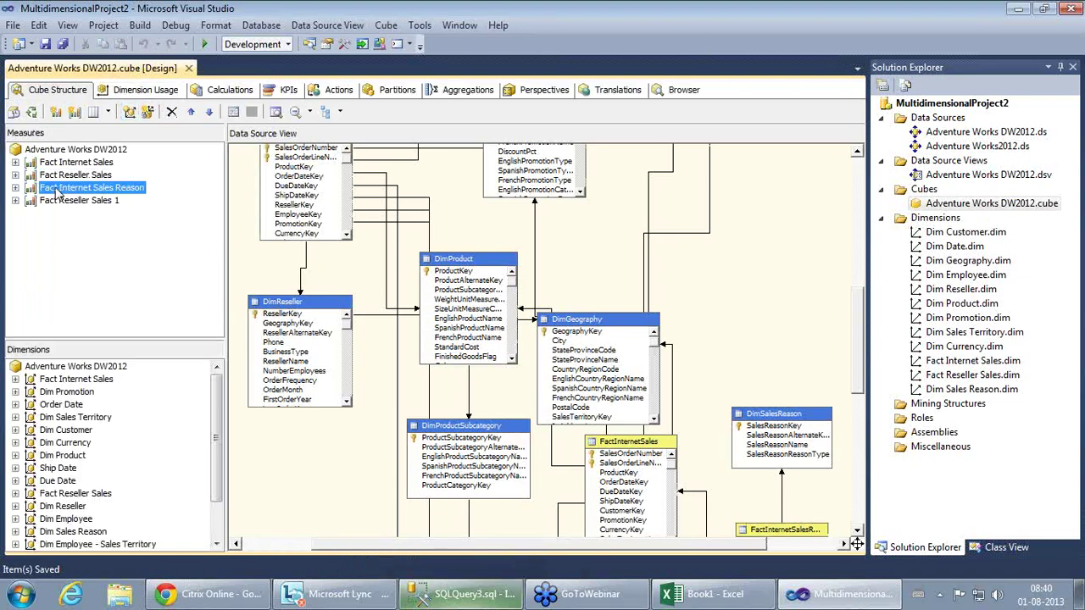
{"action": "left_click", "coordinate": [76, 202]}
{"action": "left_click", "coordinate": [83, 187]}
{"action": "left_click", "coordinate": [61, 175]}
{"action": "left_click", "coordinate": [16, 162]}
{"action": "left_click", "coordinate": [85, 201]}
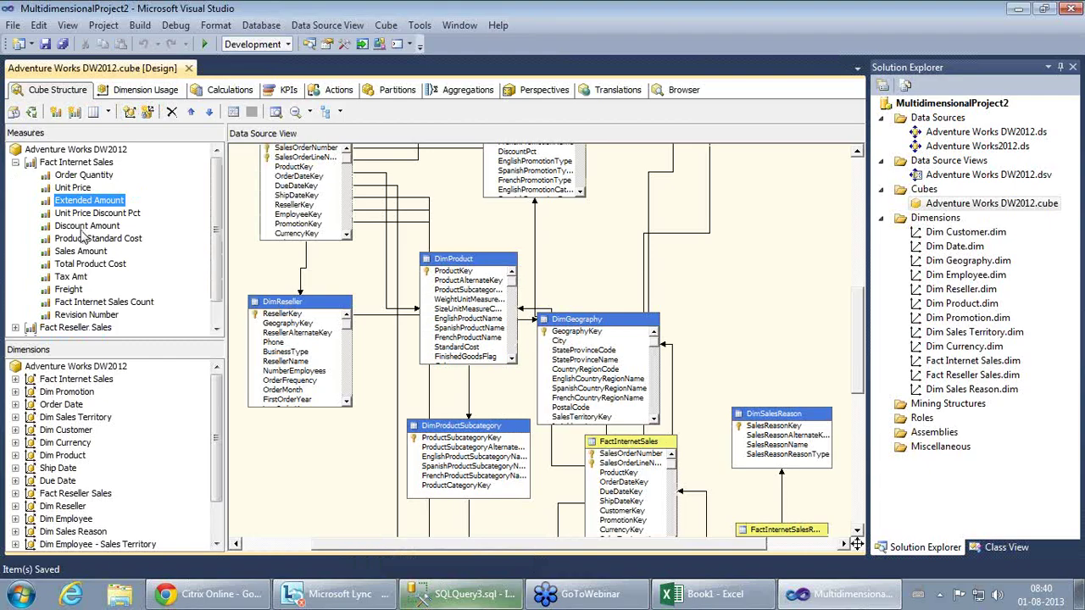
{"action": "left_click", "coordinate": [85, 225]}
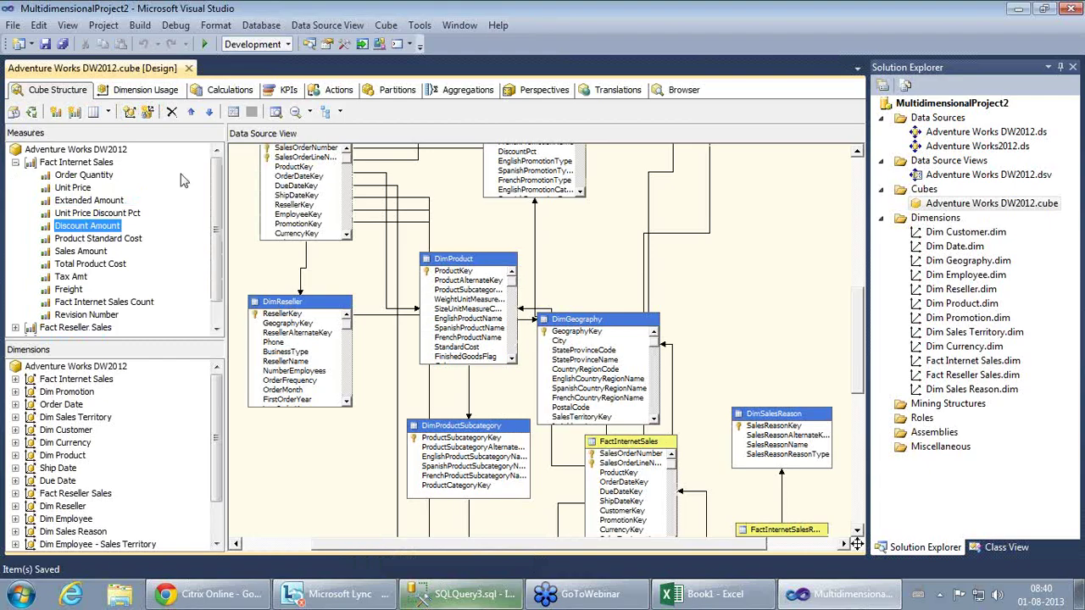
Step: Check the Fact Internet Sales partition for its writeback settings option and return to the measures in the cube structure
{"action": "left_click", "coordinate": [392, 90]}
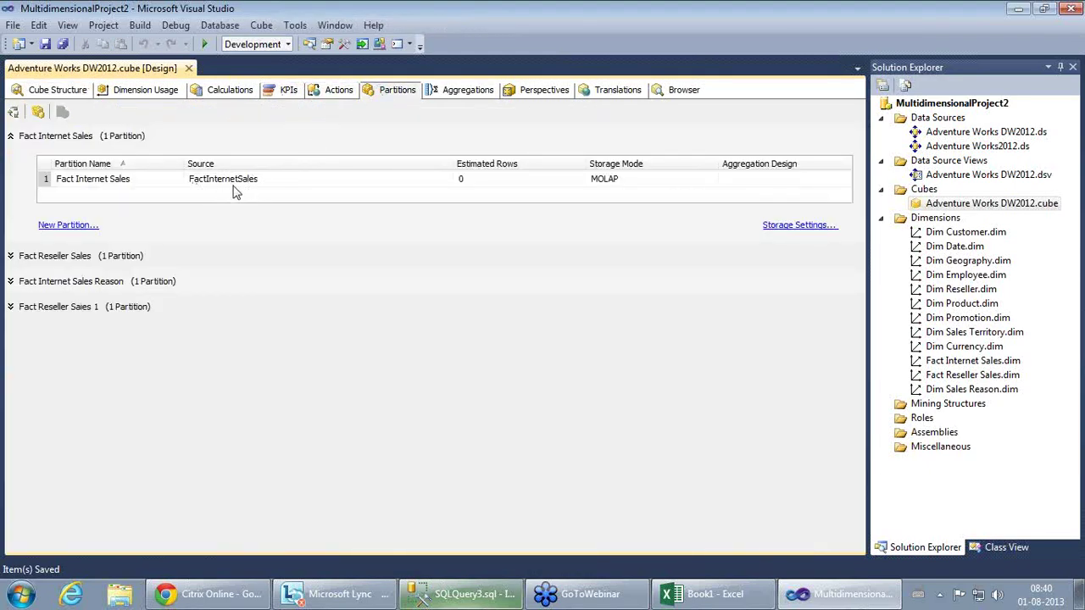
{"action": "right_click", "coordinate": [128, 182]}
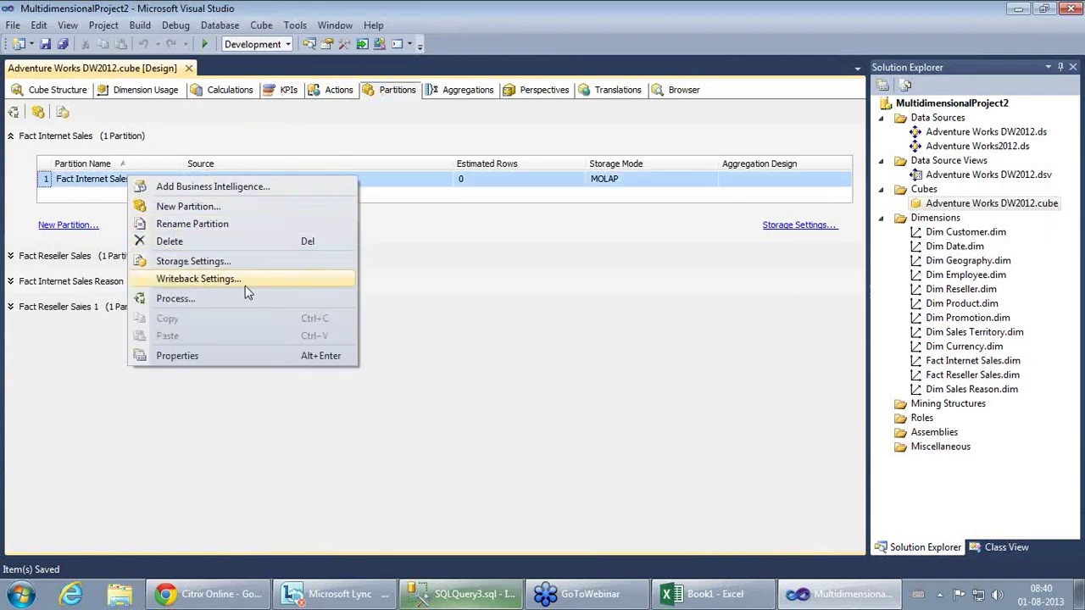
{"action": "left_click", "coordinate": [234, 423]}
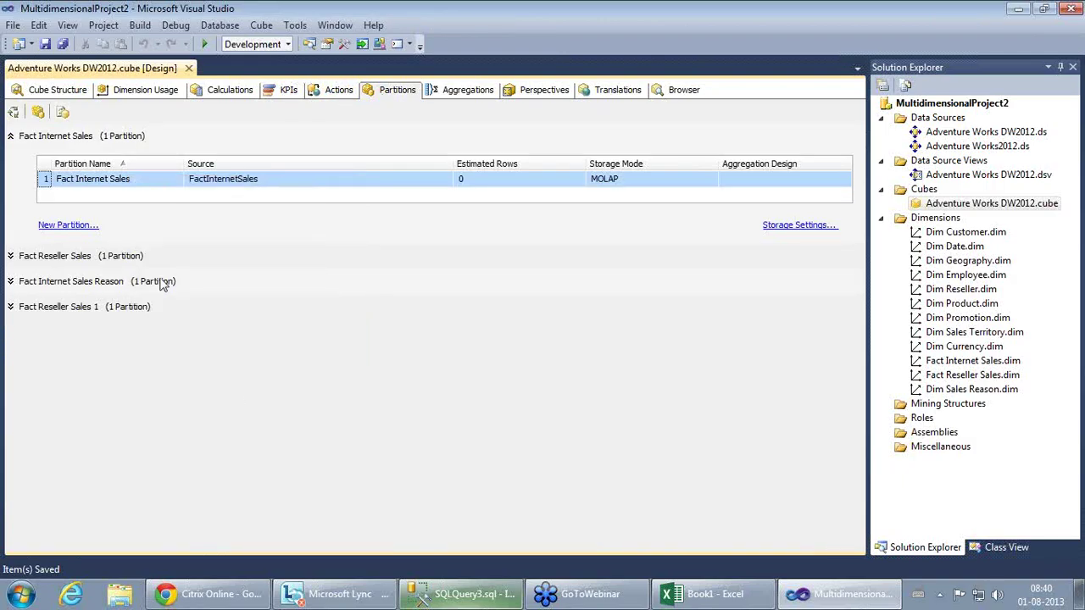
{"action": "left_click", "coordinate": [66, 90]}
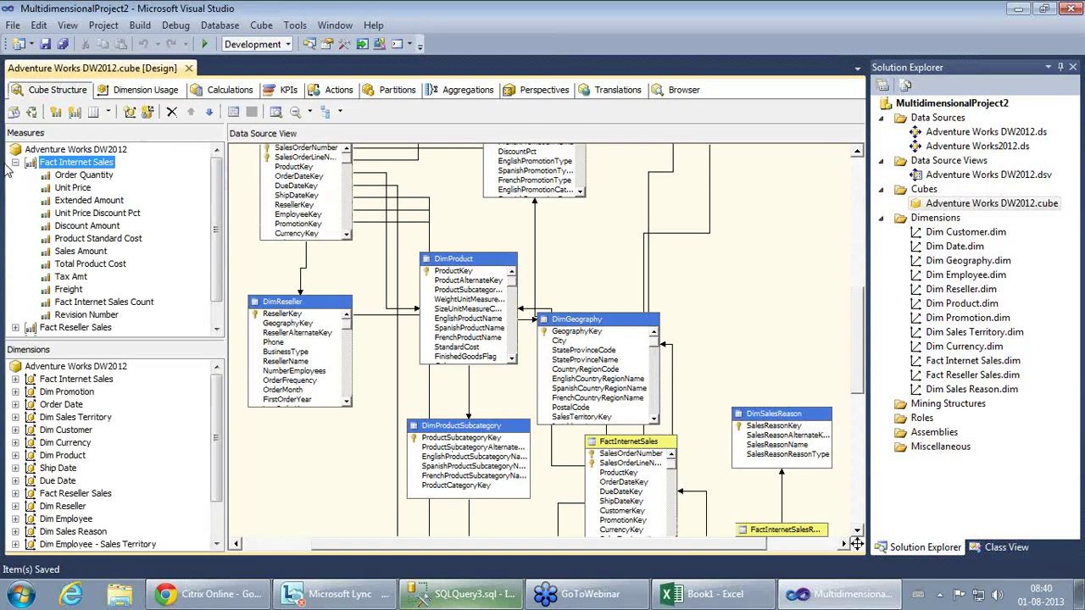
{"action": "left_click", "coordinate": [100, 239]}
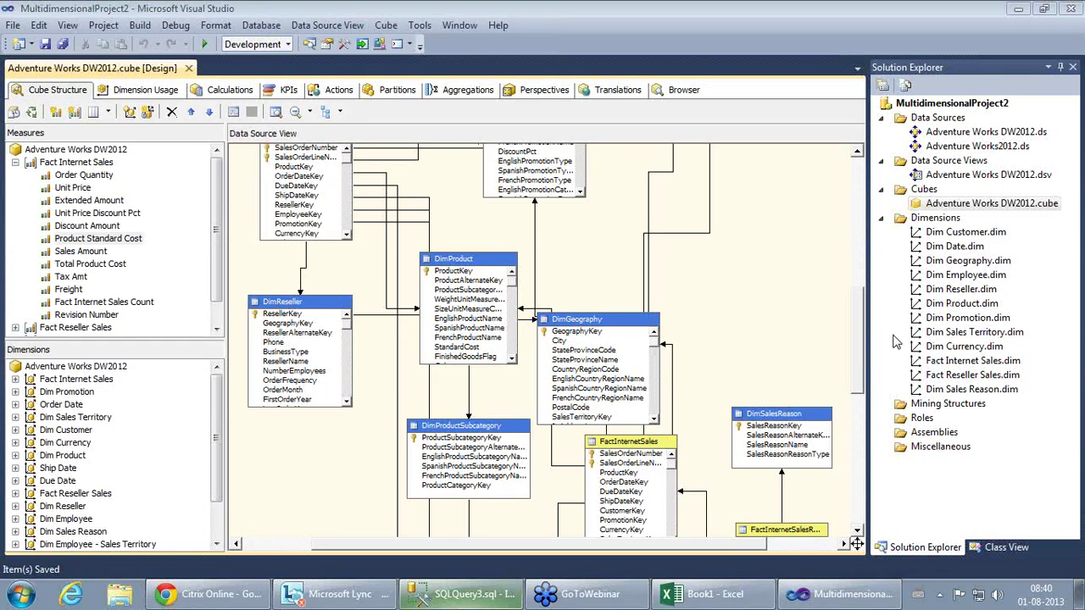
Step: Glance at the customer query result in SQL Server Management Studio, return to Visual Studio and reopen the Dim Customer dimension
{"action": "left_click", "coordinate": [451, 602]}
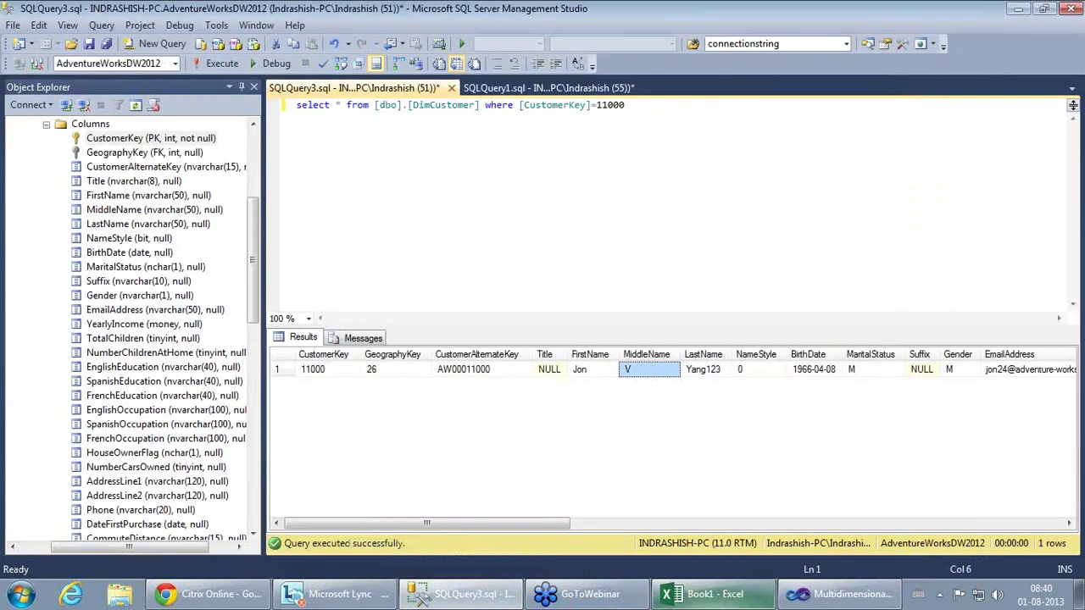
{"action": "left_click", "coordinate": [840, 595]}
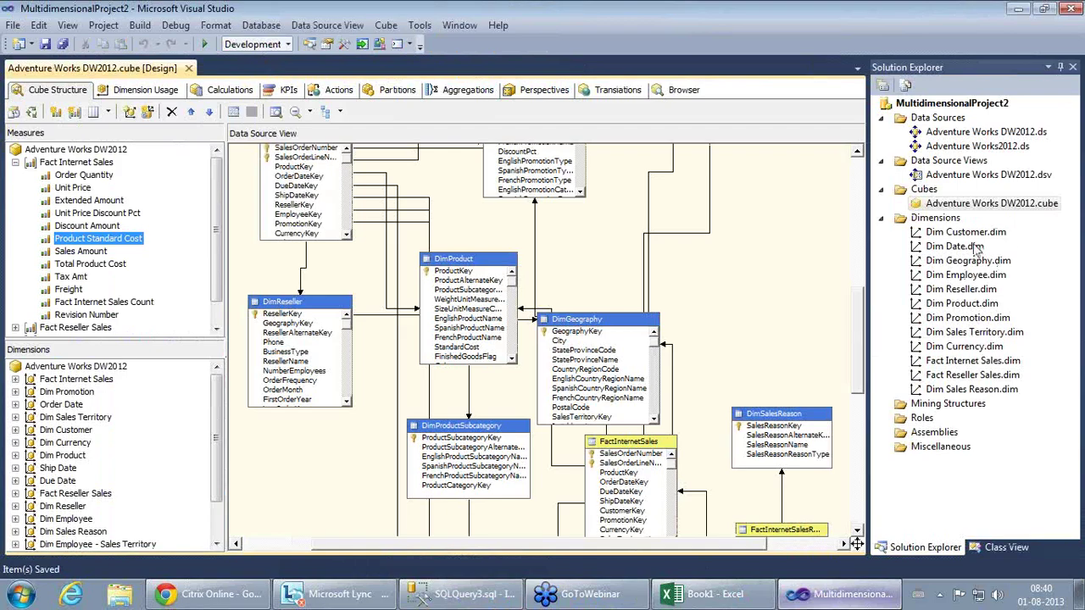
{"action": "left_click", "coordinate": [920, 239]}
{"action": "double_click", "coordinate": [921, 239]}
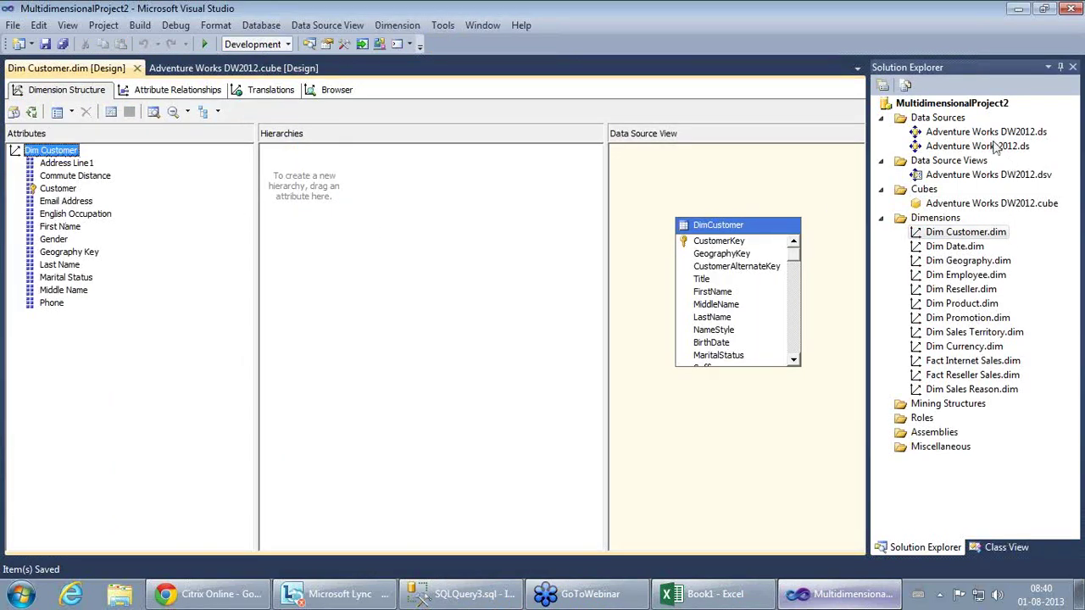
Step: Examine the Adventure Works DW2012 data source's full connection properties, including MARS Connection, and leave without making changes
{"action": "left_click", "coordinate": [921, 132]}
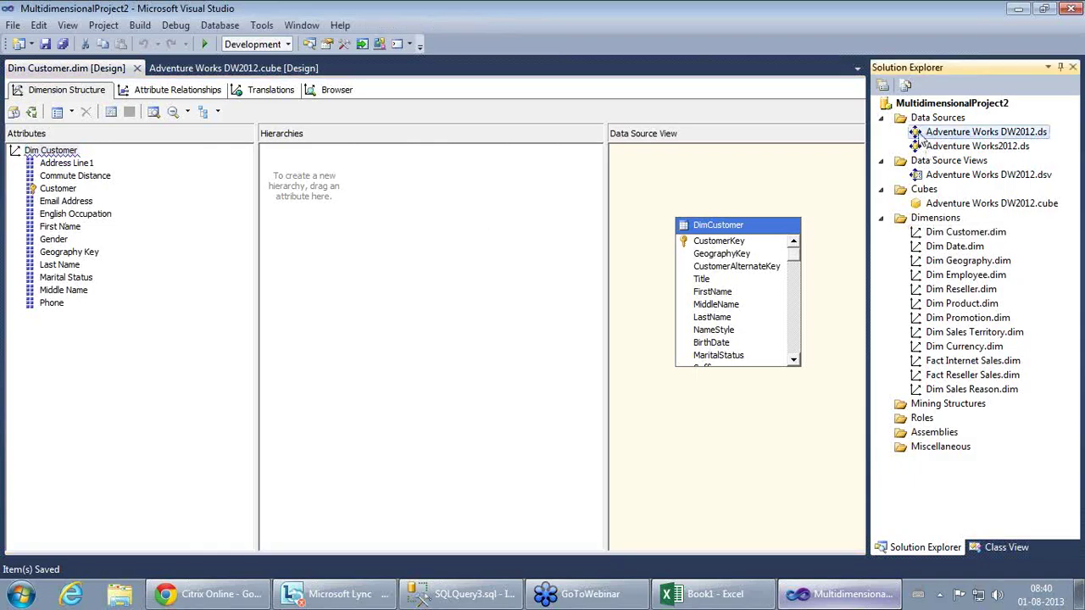
{"action": "double_click", "coordinate": [921, 134]}
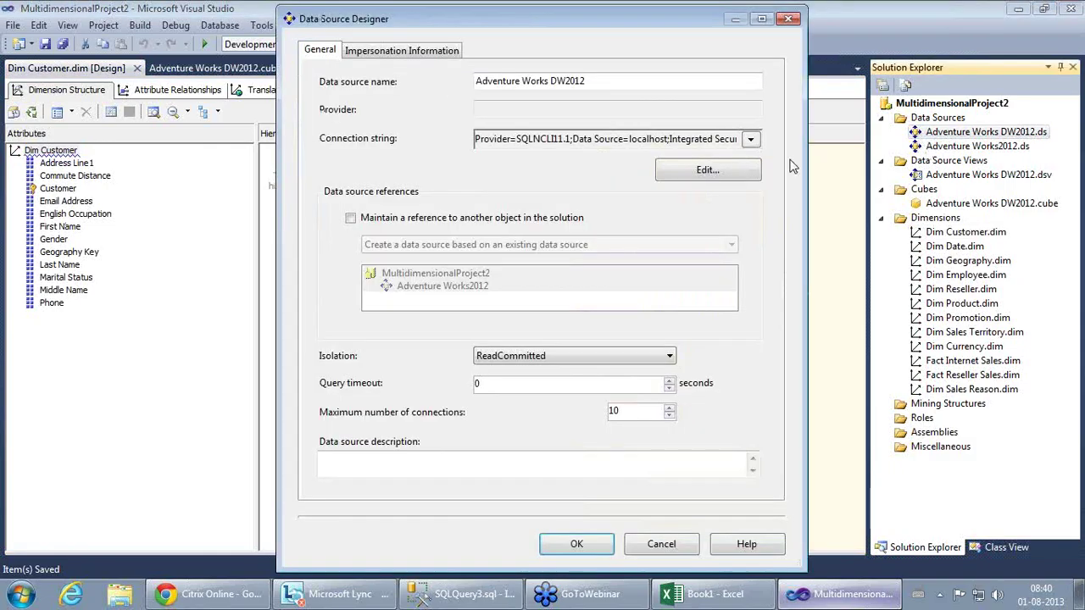
{"action": "left_click", "coordinate": [721, 170]}
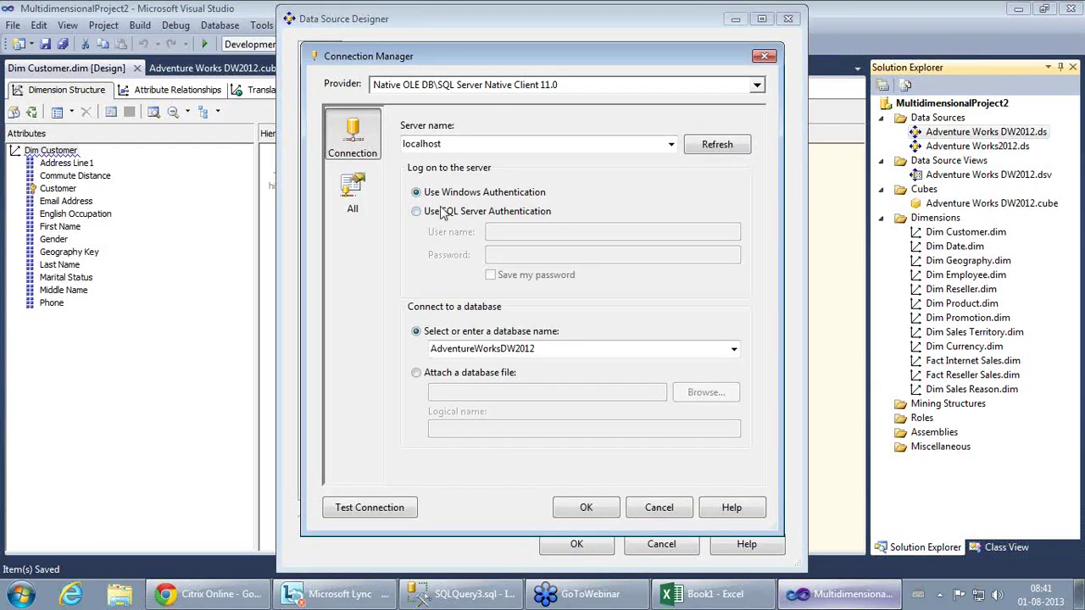
{"action": "left_click", "coordinate": [356, 202]}
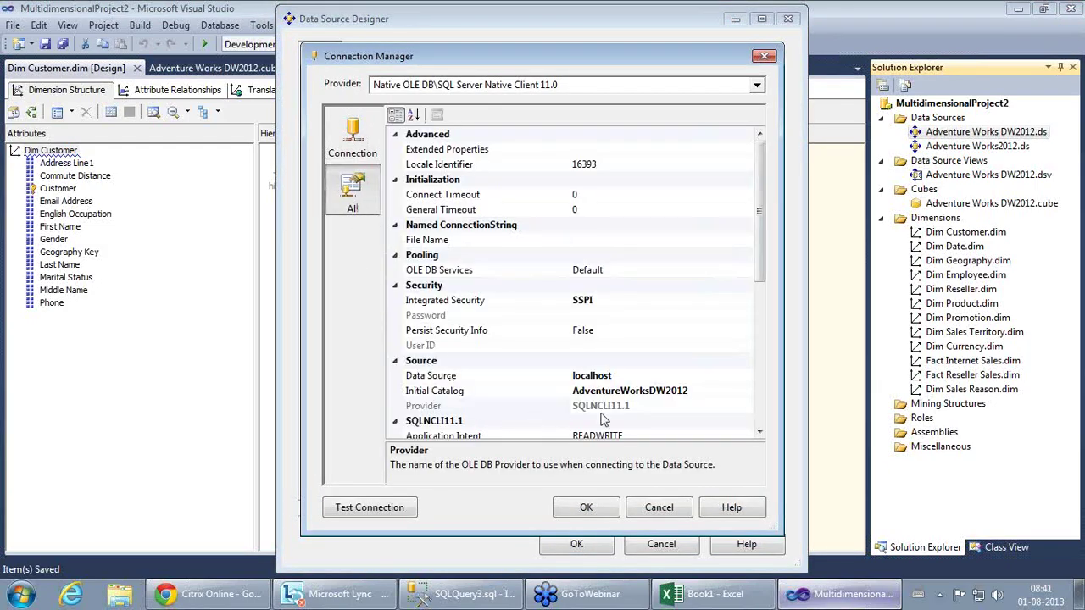
{"action": "left_click_drag", "start_coordinate": [760, 263], "coordinate": [782, 348]}
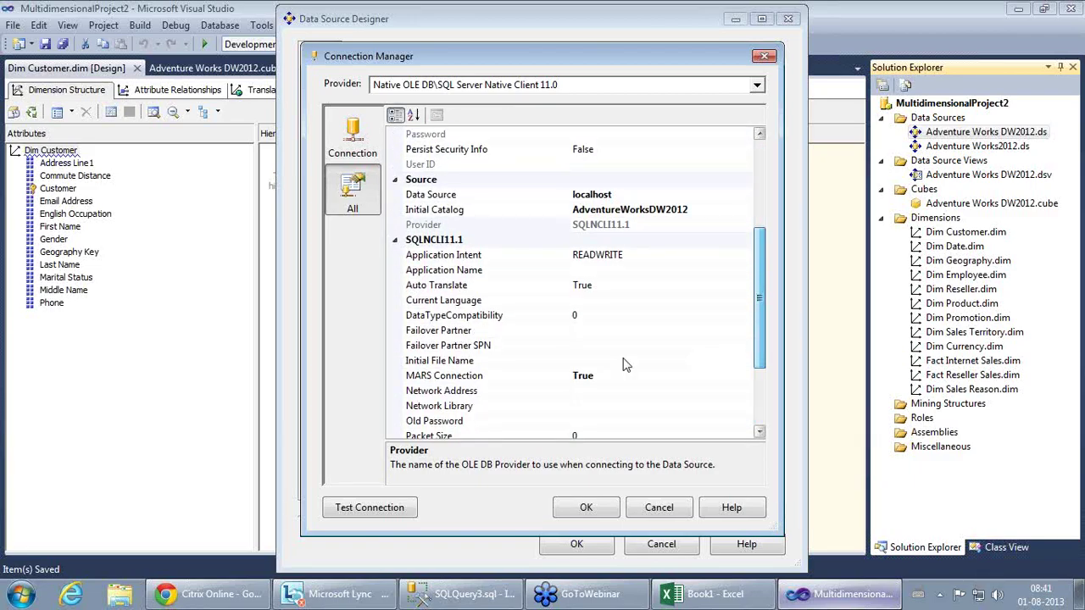
{"action": "left_click", "coordinate": [483, 375]}
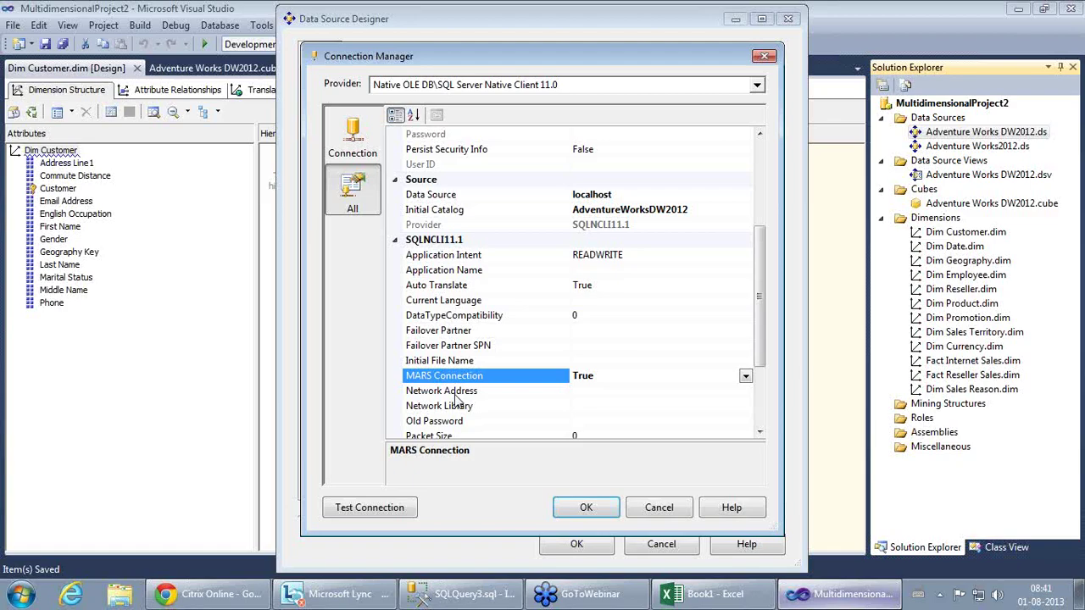
{"action": "left_click", "coordinate": [660, 511]}
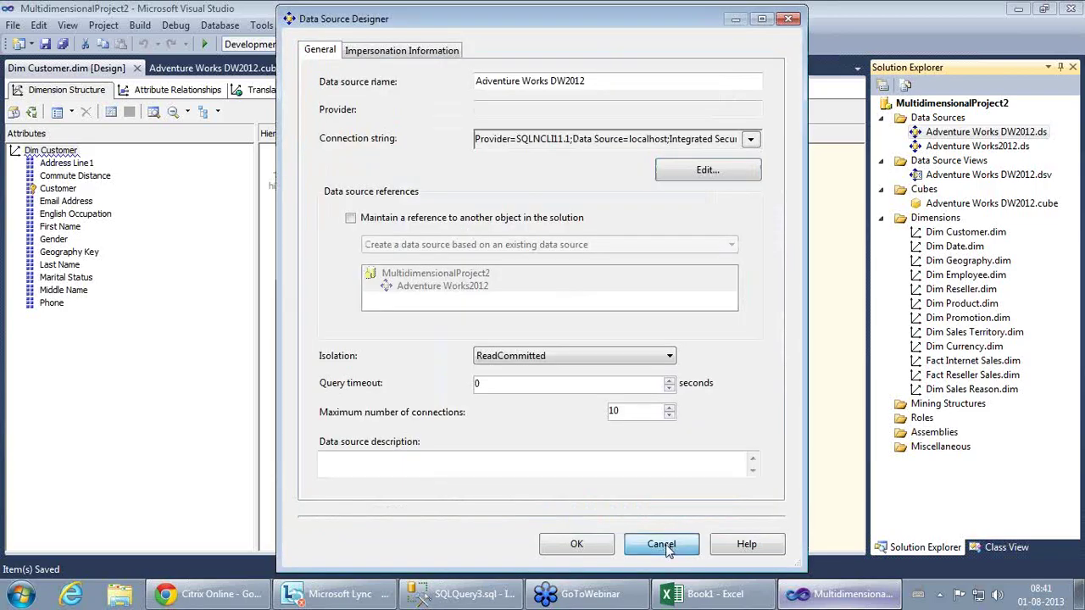
{"action": "left_click", "coordinate": [662, 545]}
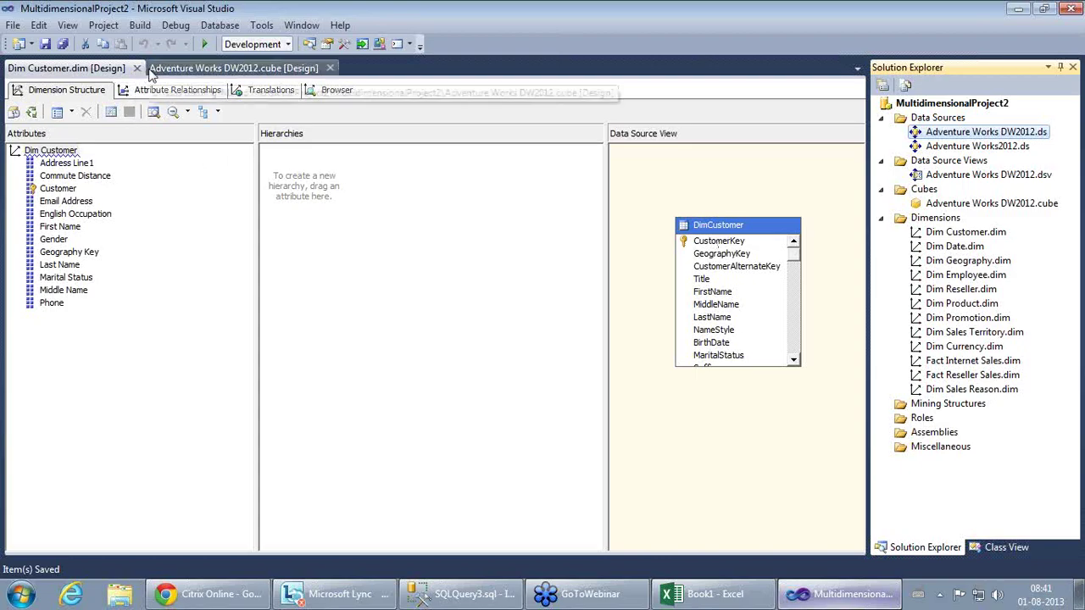
Step: Return to the cube structure and look at the Sales Amount and Revision Number measures of Fact Internet Sales
{"action": "left_click", "coordinate": [227, 69]}
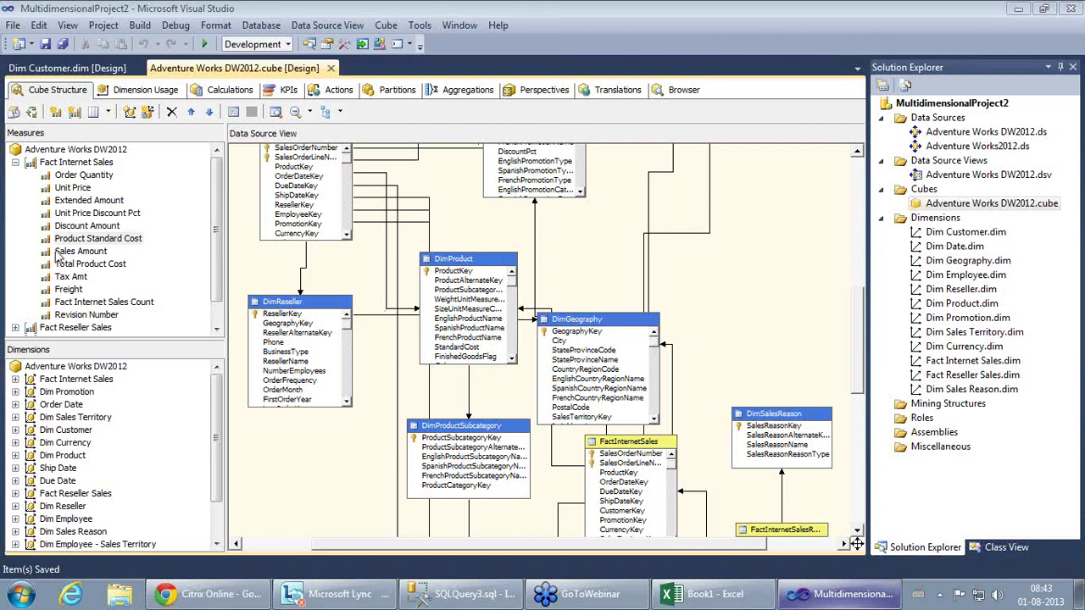
{"action": "left_click", "coordinate": [80, 251]}
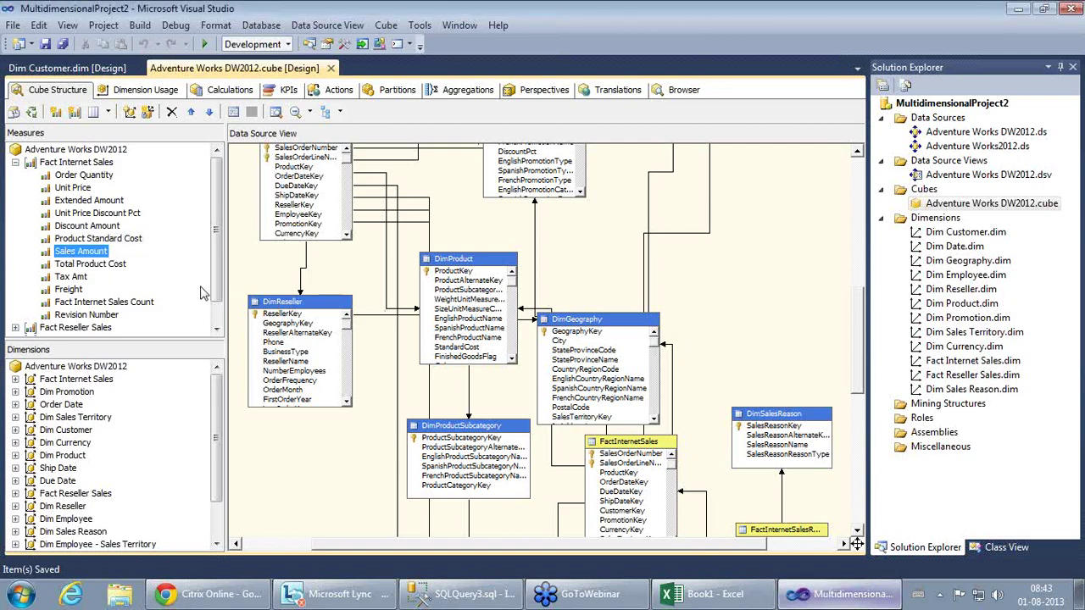
{"action": "left_click", "coordinate": [64, 316]}
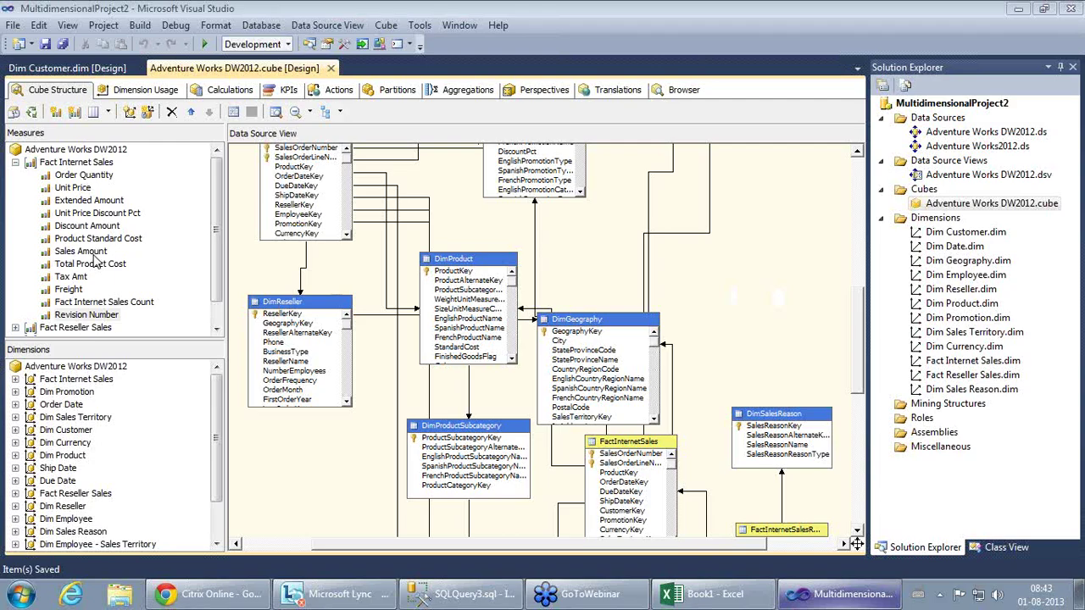
Step: Open the Dim Date dimension, examine its Calendar and Fiscal hierarchies, and close it
{"action": "left_click", "coordinate": [958, 250]}
{"action": "left_click", "coordinate": [961, 262]}
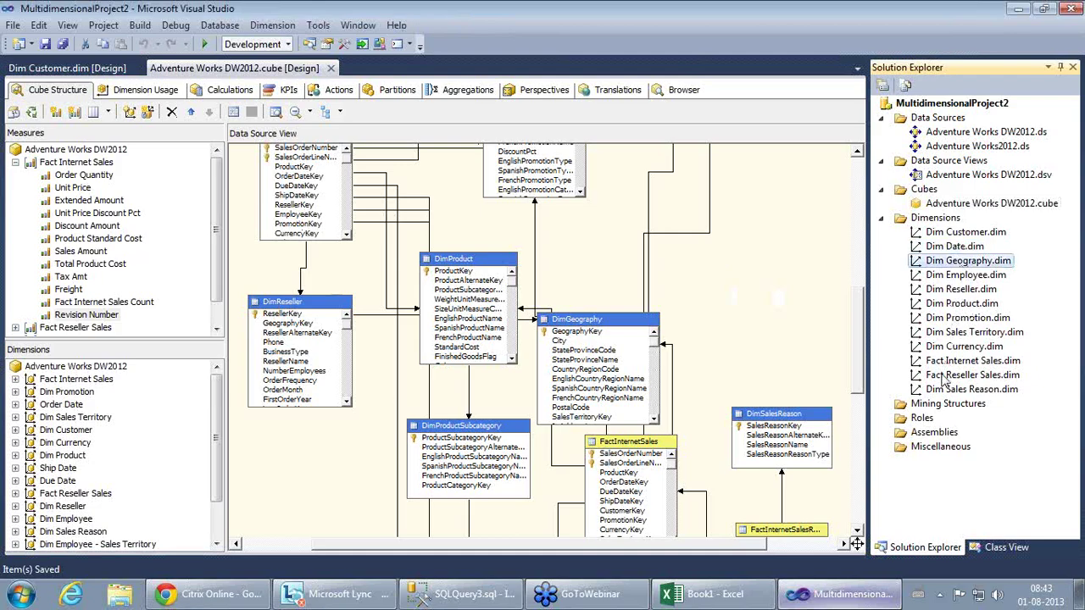
{"action": "left_click", "coordinate": [922, 250]}
{"action": "double_click", "coordinate": [922, 253]}
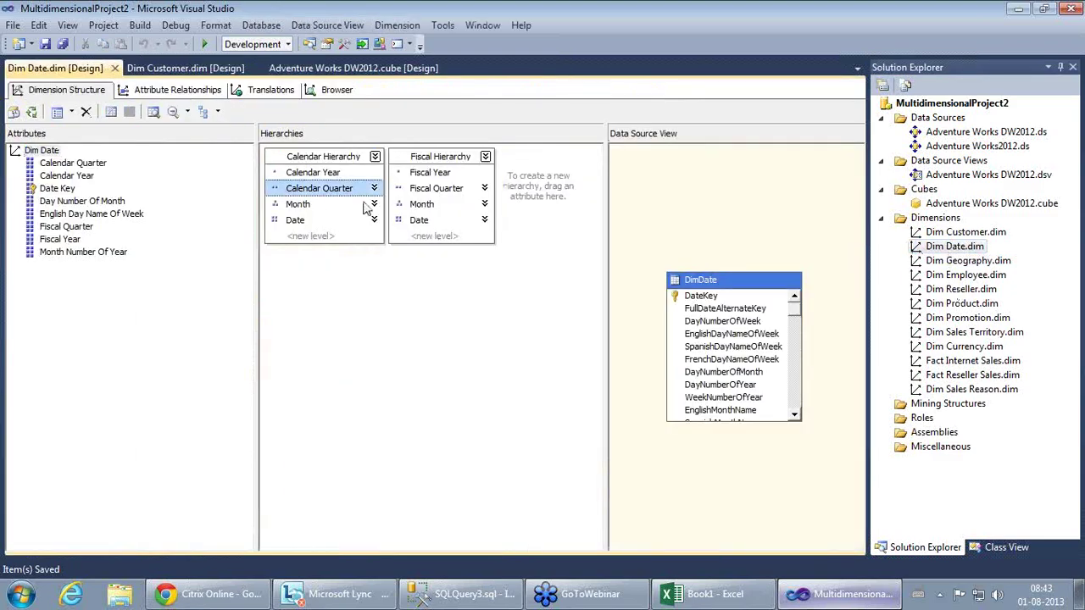
{"action": "left_click", "coordinate": [346, 161]}
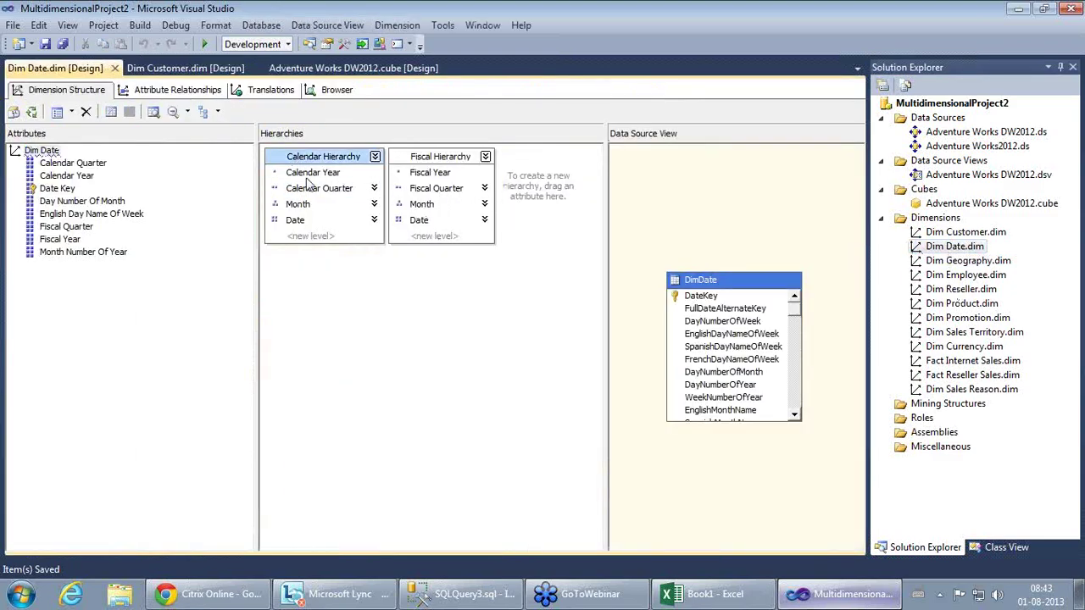
{"action": "left_click", "coordinate": [449, 163]}
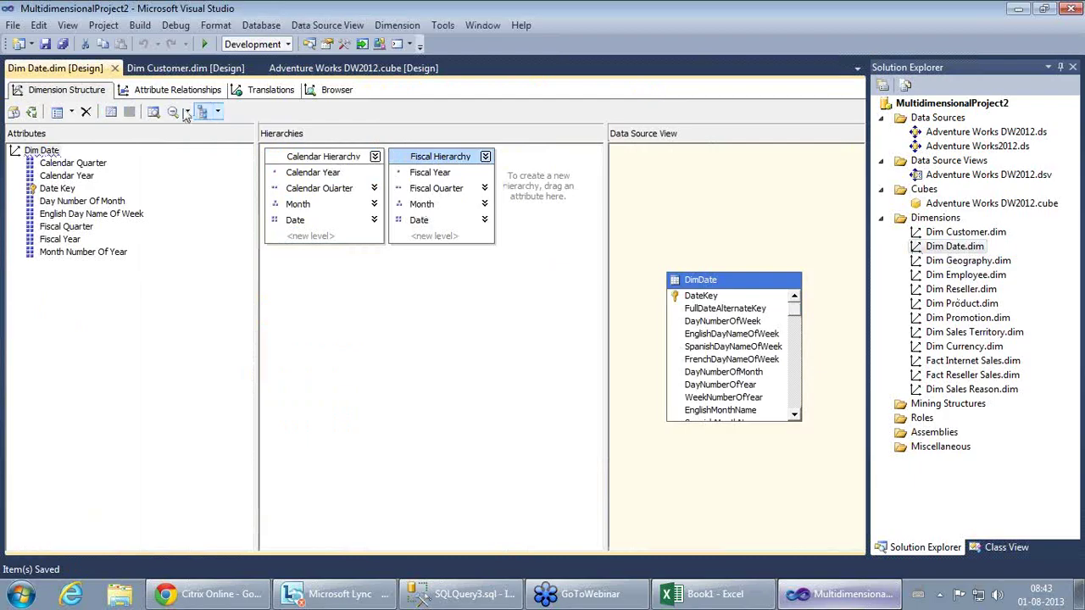
{"action": "left_click", "coordinate": [115, 68]}
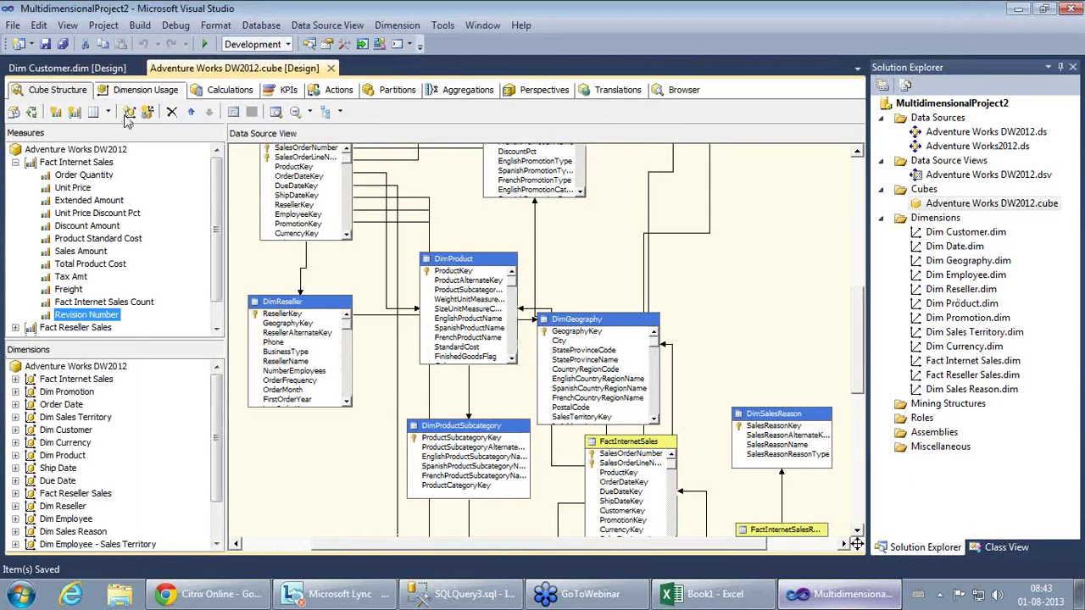
{"action": "left_click", "coordinate": [72, 225]}
{"action": "left_click", "coordinate": [70, 278]}
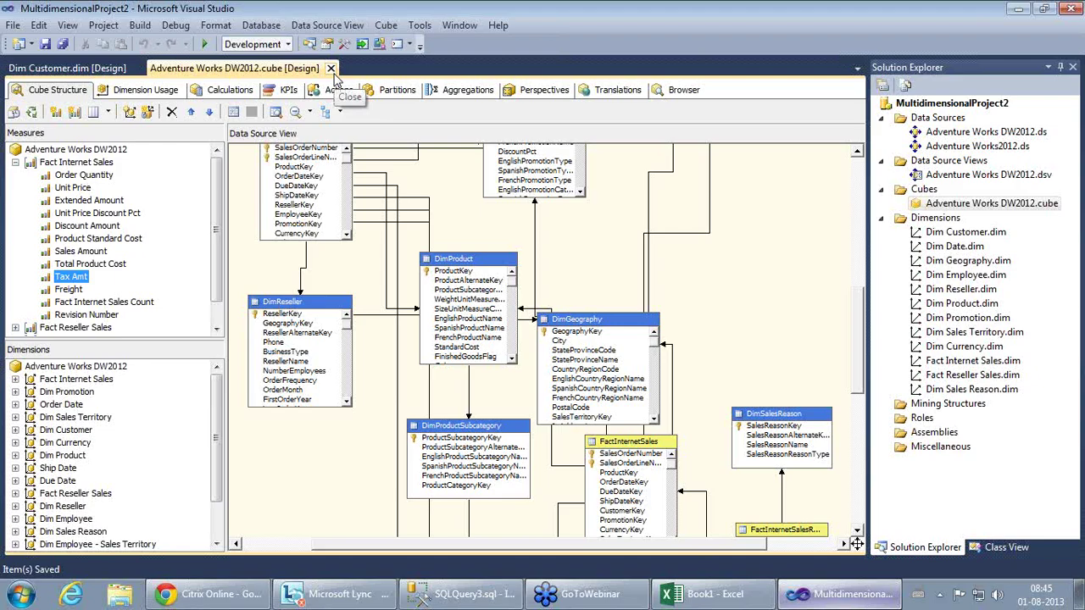
{"action": "left_click", "coordinate": [542, 598]}
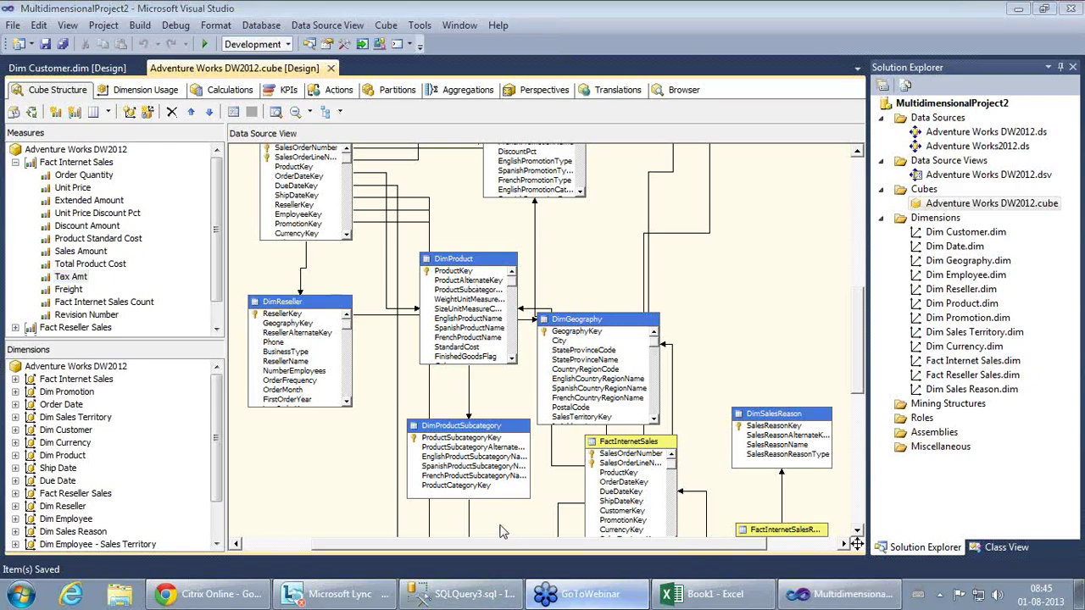